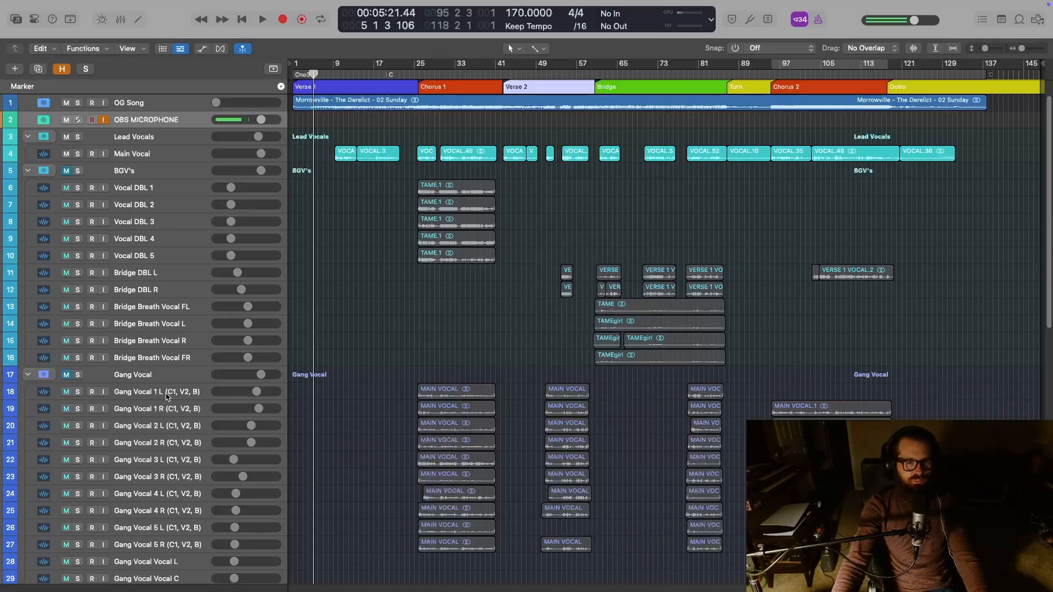
Look inside the Kim Vocals stack, and collapse the Kim Vocals, Gang Vocal and BGV's track stacks
{"action": "scroll", "coordinate": [167, 396], "scroll_direction": "down", "scroll_amount": 10}
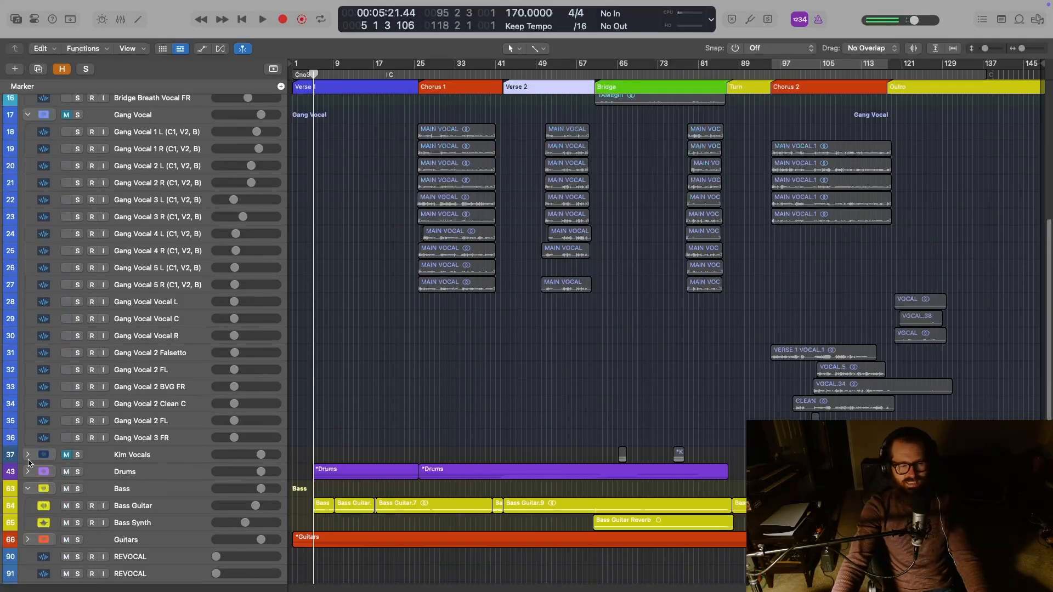
{"action": "left_click", "coordinate": [28, 455]}
{"action": "scroll", "coordinate": [55, 527], "scroll_direction": "up", "scroll_amount": 3}
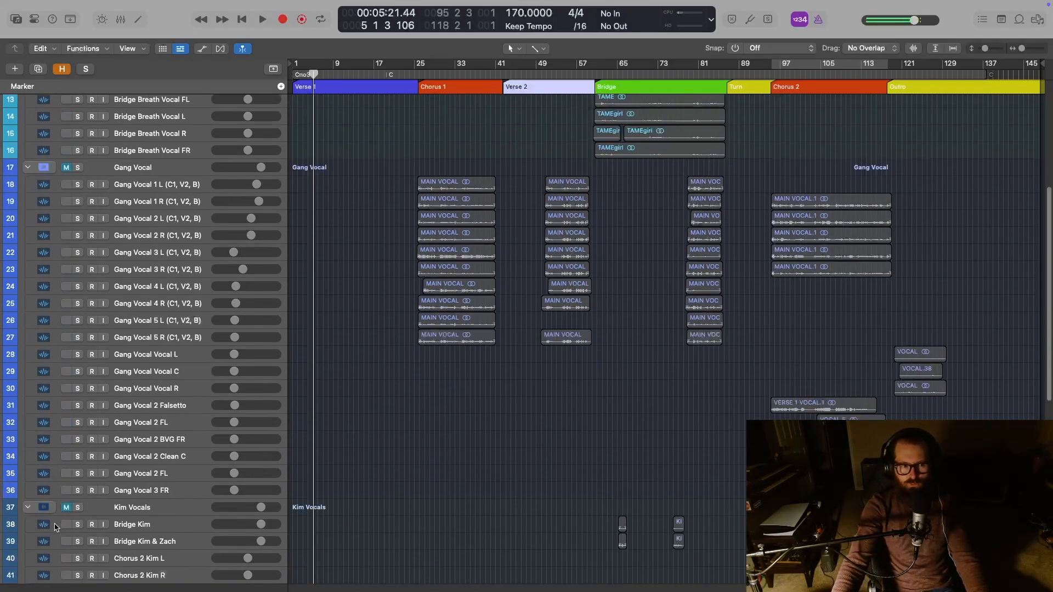
{"action": "left_click", "coordinate": [27, 507]}
{"action": "left_click", "coordinate": [28, 168]}
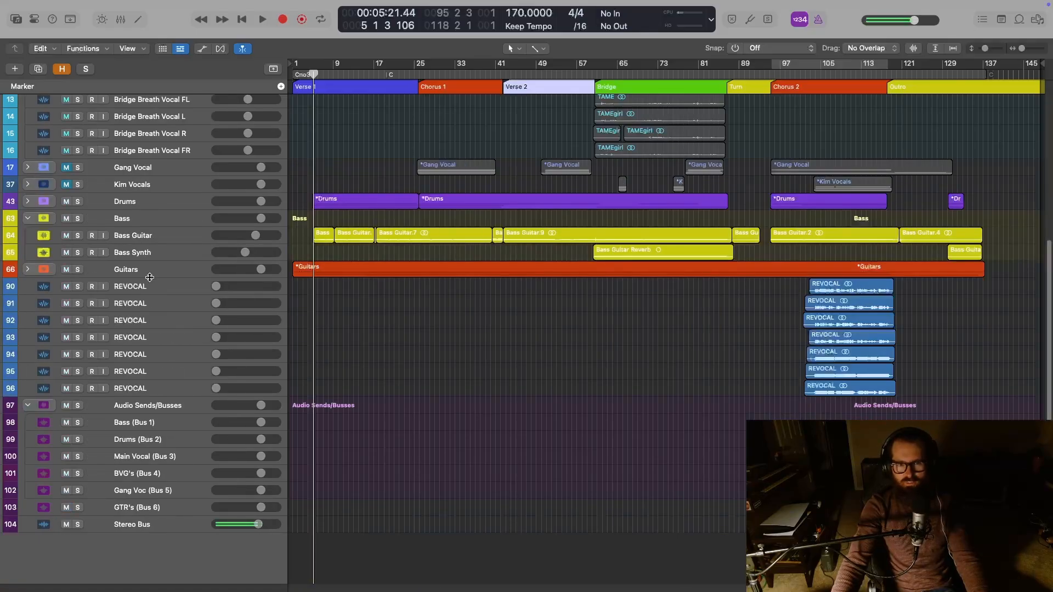
{"action": "scroll", "coordinate": [25, 167], "scroll_direction": "up", "scroll_amount": 8}
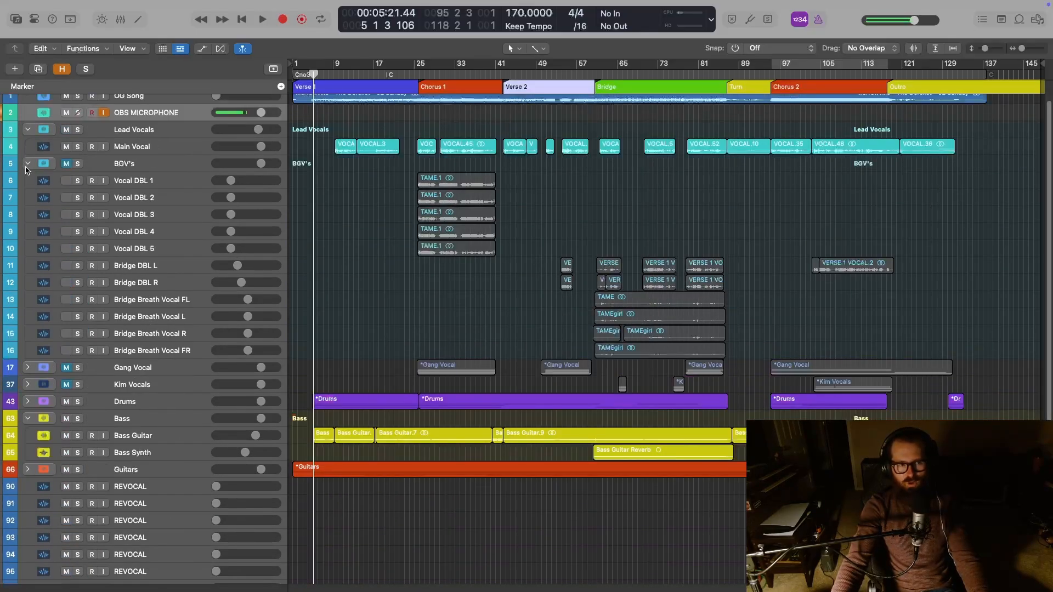
{"action": "left_click", "coordinate": [28, 164]}
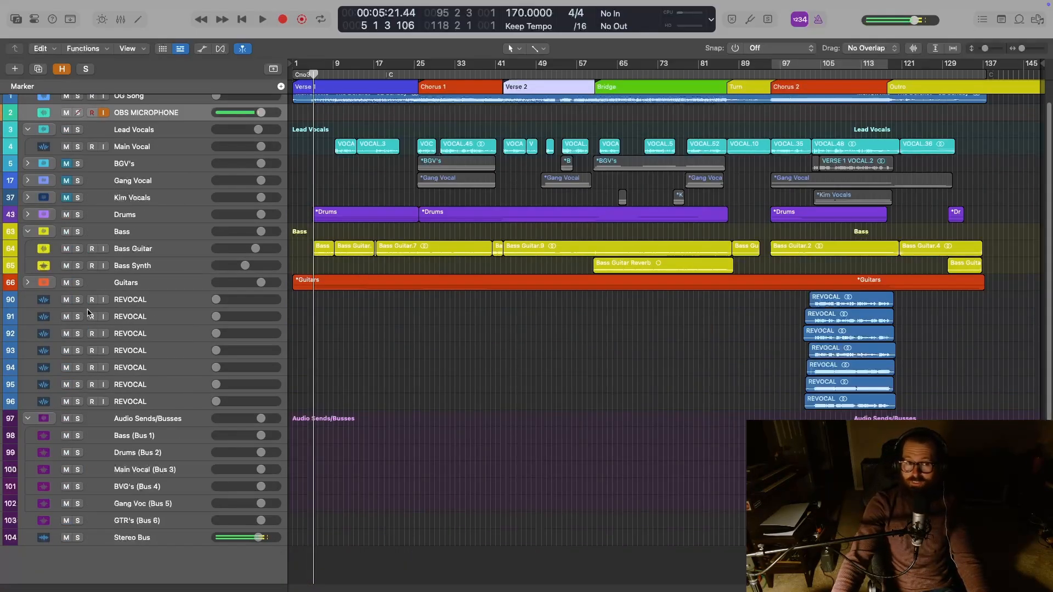
Expand the Guitars stack and review its bounced guitar tracks across the arrangement
{"action": "left_click", "coordinate": [27, 285]}
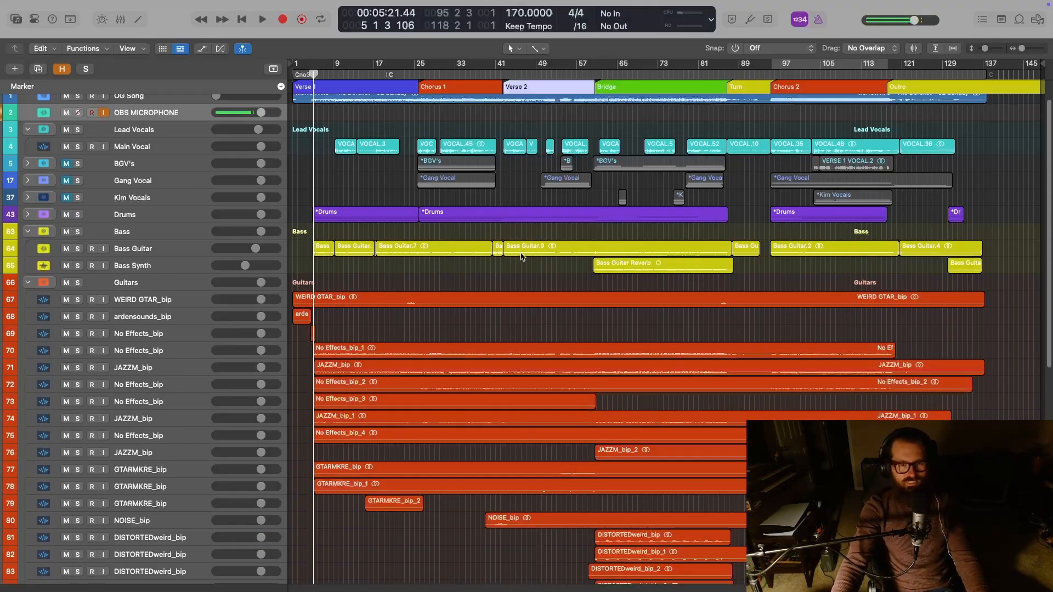
{"action": "scroll", "coordinate": [598, 403], "scroll_direction": "down", "scroll_amount": 8}
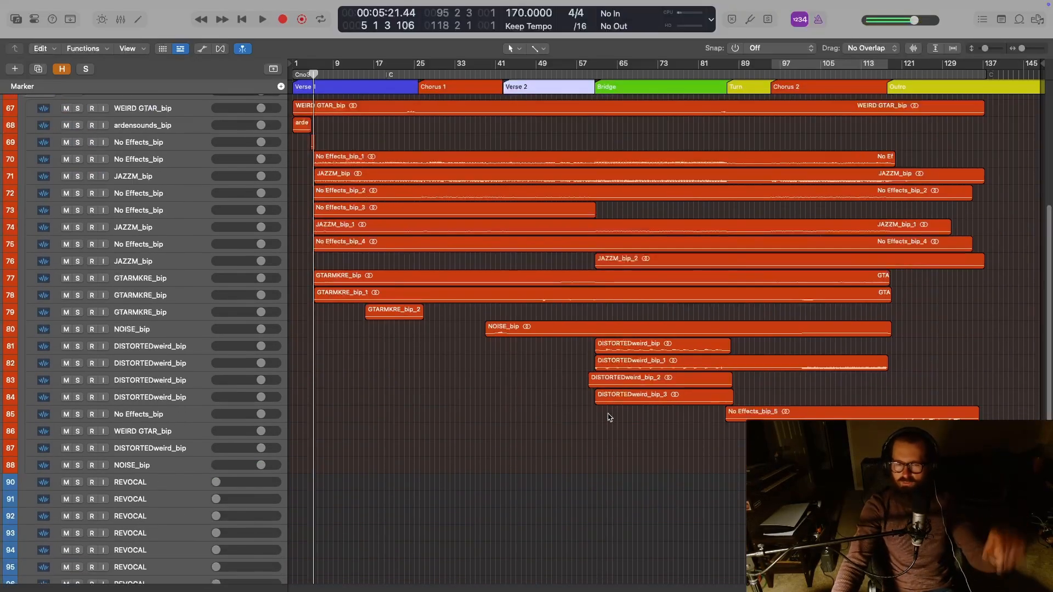
{"action": "scroll", "coordinate": [567, 274], "scroll_direction": "up", "scroll_amount": 1}
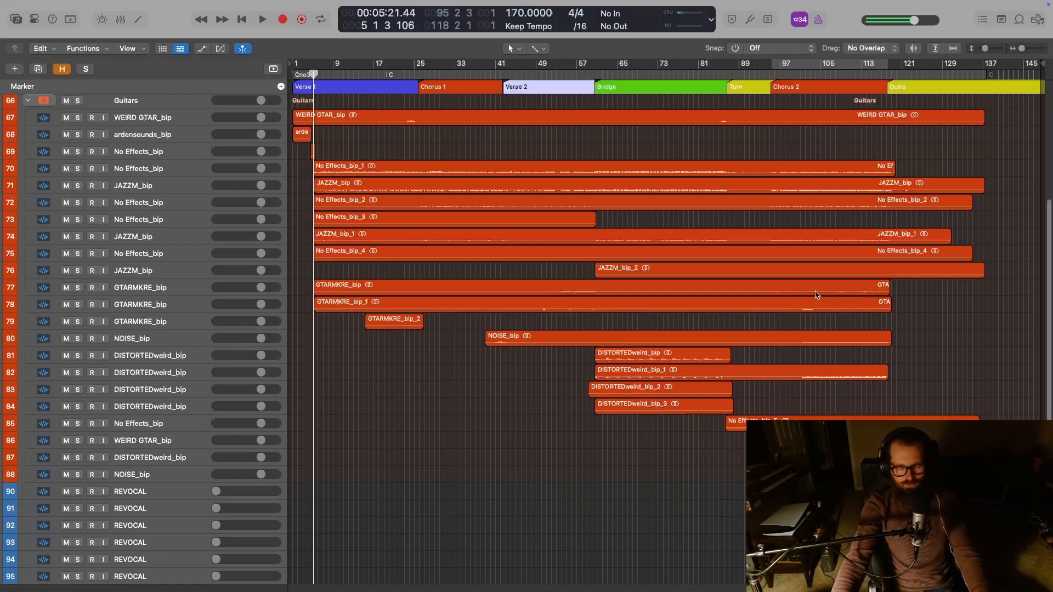
{"action": "scroll", "coordinate": [814, 305], "scroll_direction": "up", "scroll_amount": 10}
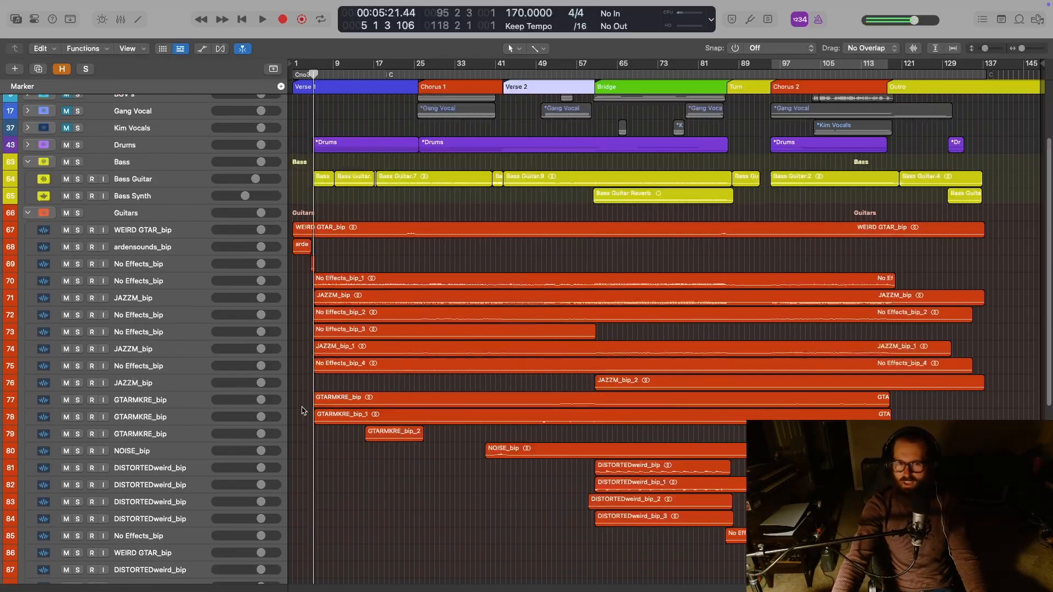
{"action": "scroll", "coordinate": [293, 411], "scroll_direction": "up", "scroll_amount": 7}
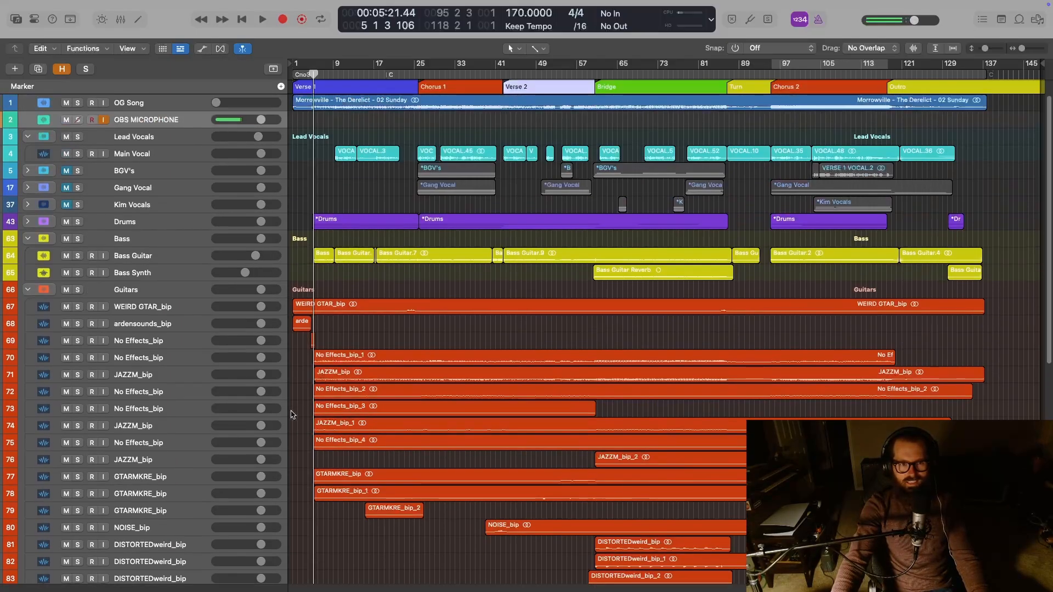
Collapse the Guitars and Bass track stacks and expand the BGV's stack
{"action": "left_click", "coordinate": [27, 290]}
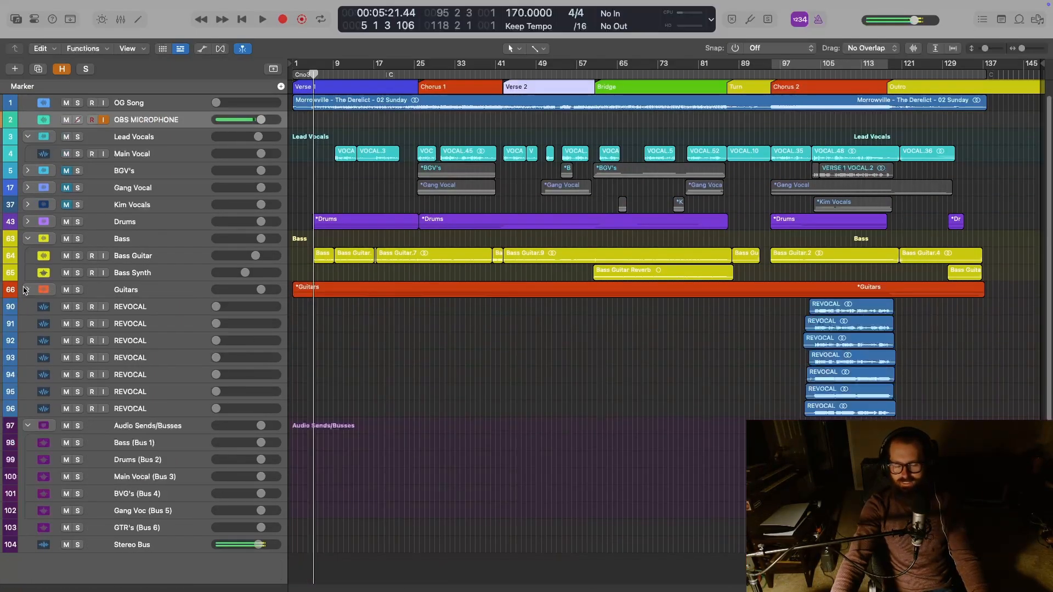
{"action": "left_click", "coordinate": [27, 238]}
{"action": "left_click", "coordinate": [27, 171]}
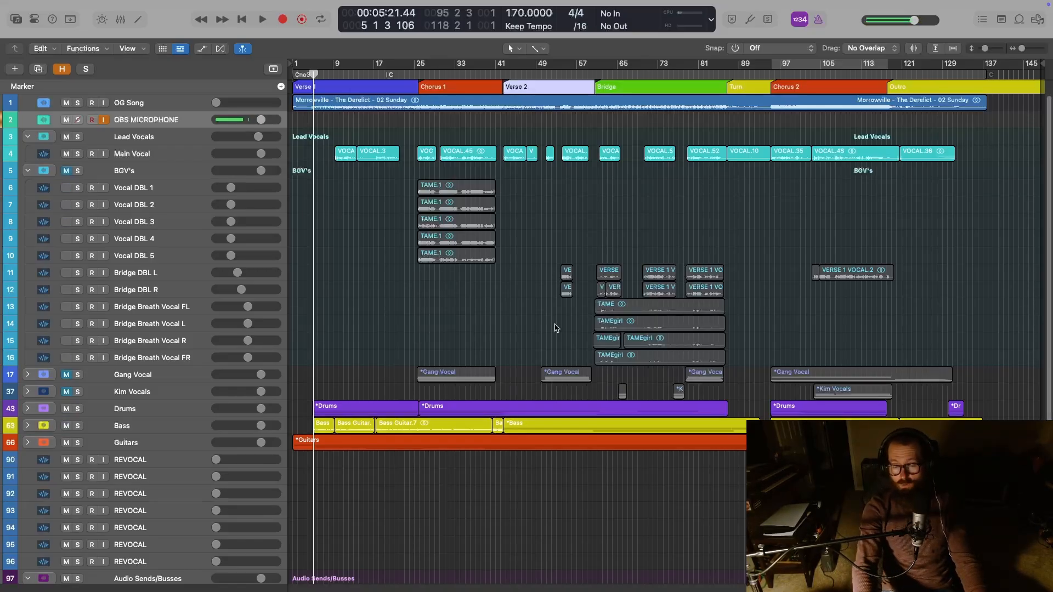
{"action": "key", "text": "ctrl+Up"}
{"action": "left_click", "coordinate": [477, 54]}
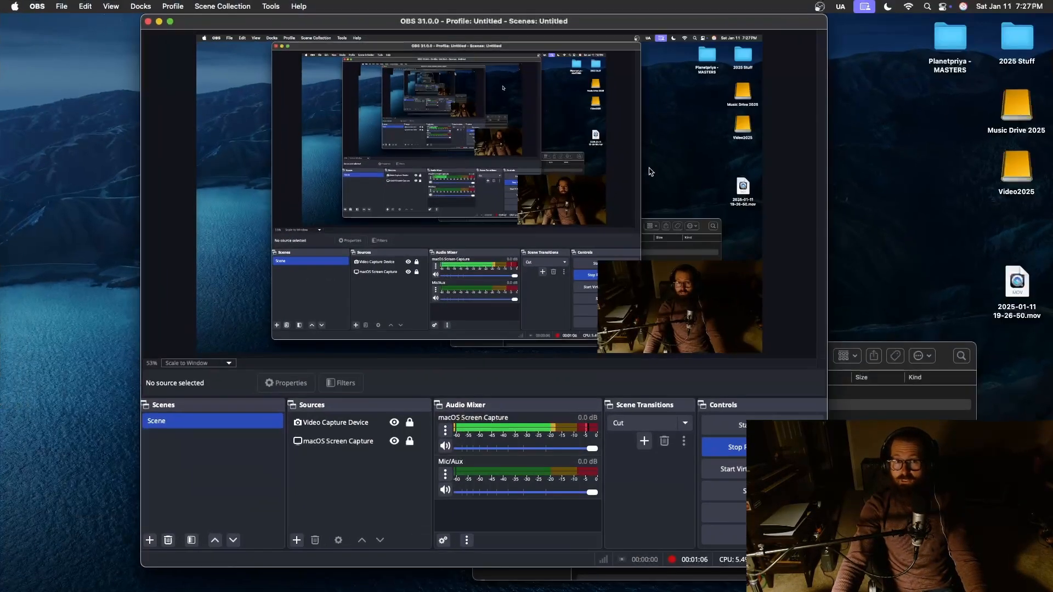
{"action": "key", "text": "ctrl+Left"}
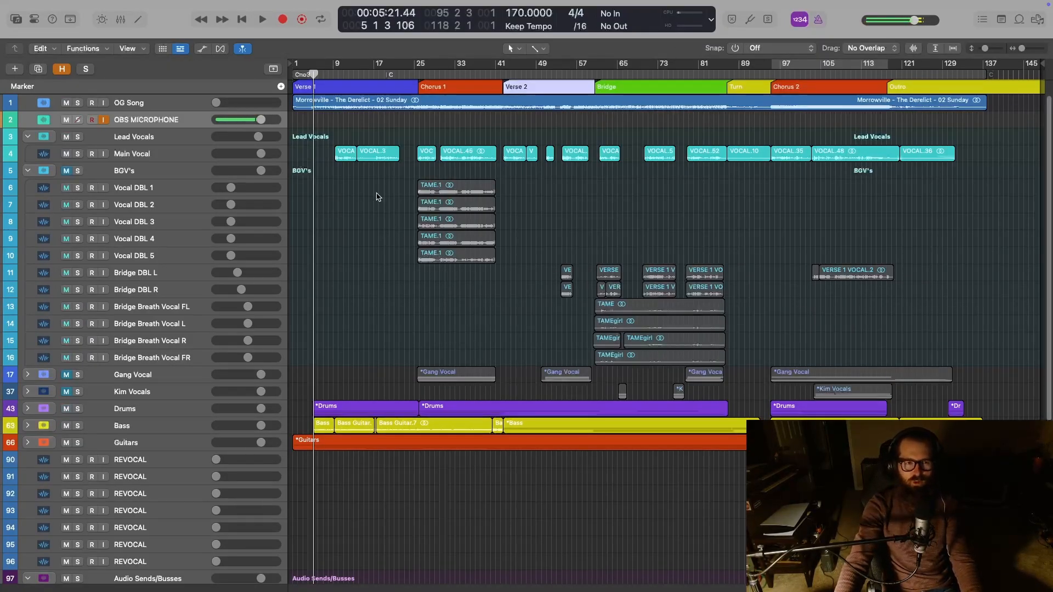
Return the playhead to the start of the project and expand the Guitars track stack
{"action": "key", "text": "Return"}
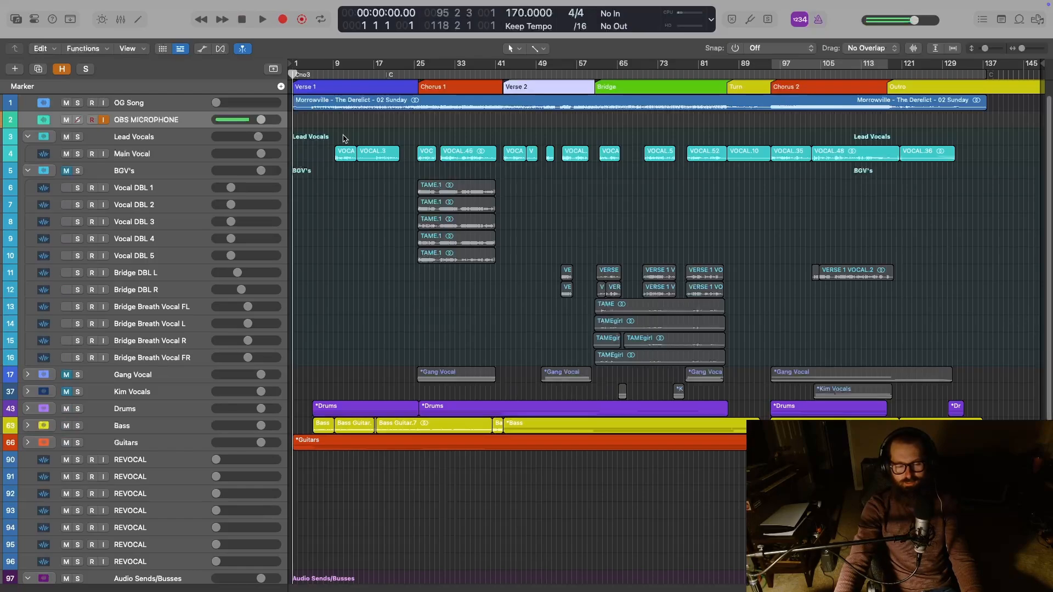
{"action": "scroll", "coordinate": [531, 441], "scroll_direction": "down", "scroll_amount": 5}
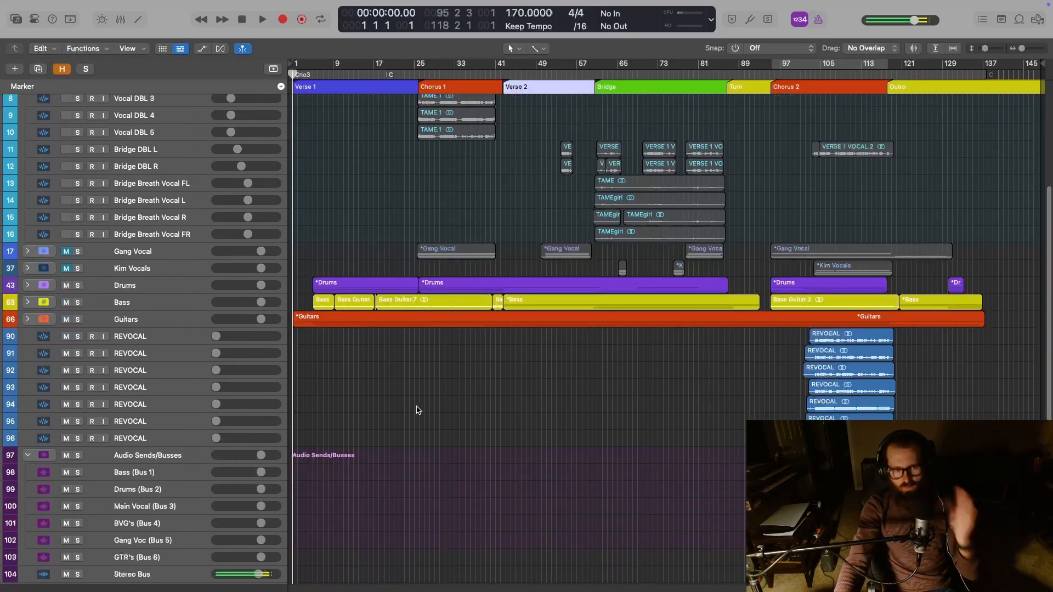
{"action": "left_click", "coordinate": [27, 319]}
{"action": "scroll", "coordinate": [686, 376], "scroll_direction": "down", "scroll_amount": 8}
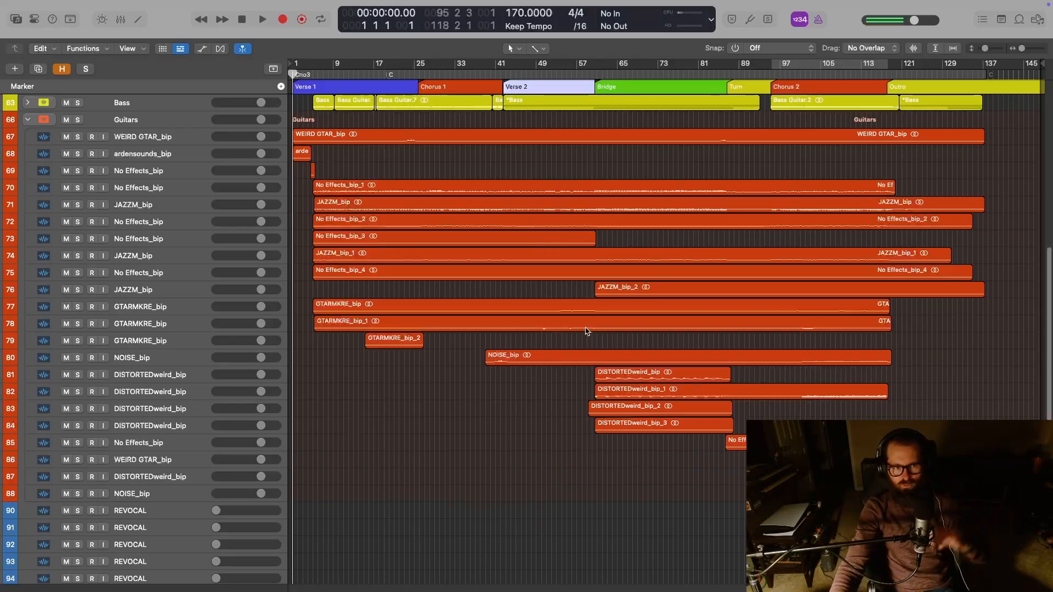
Expand the Gang Vocal stack and look over the background and gang vocal tracks
{"action": "scroll", "coordinate": [576, 446], "scroll_direction": "up", "scroll_amount": 12}
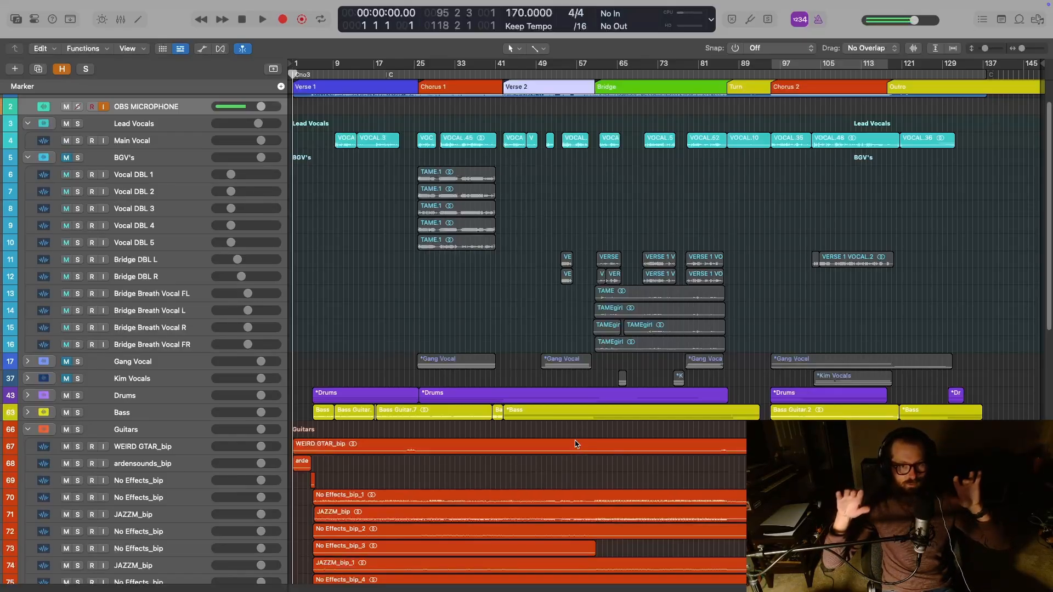
{"action": "scroll", "coordinate": [576, 444], "scroll_direction": "up", "scroll_amount": 1}
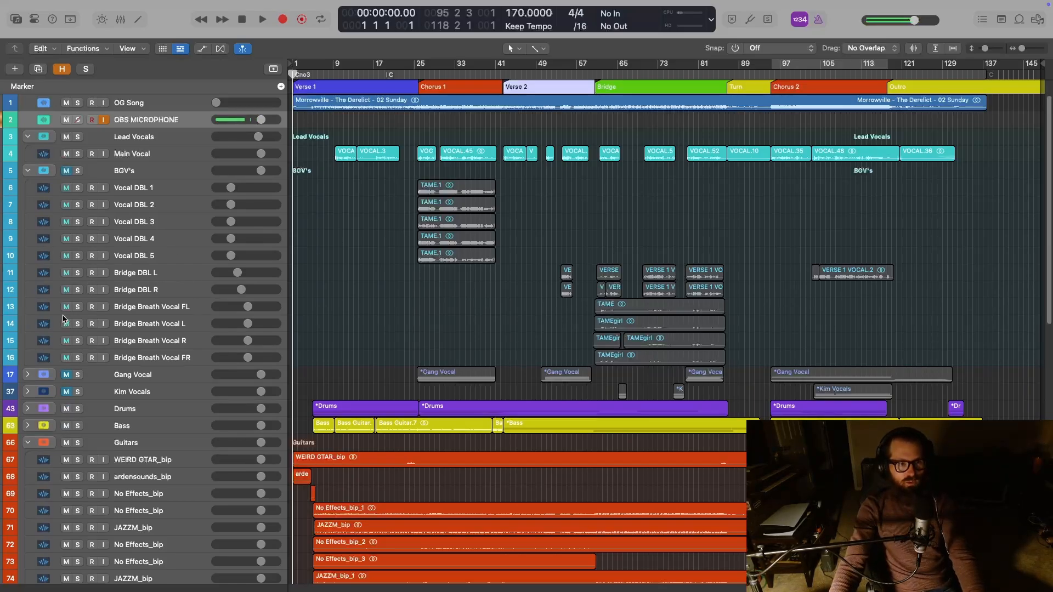
{"action": "left_click", "coordinate": [28, 172]}
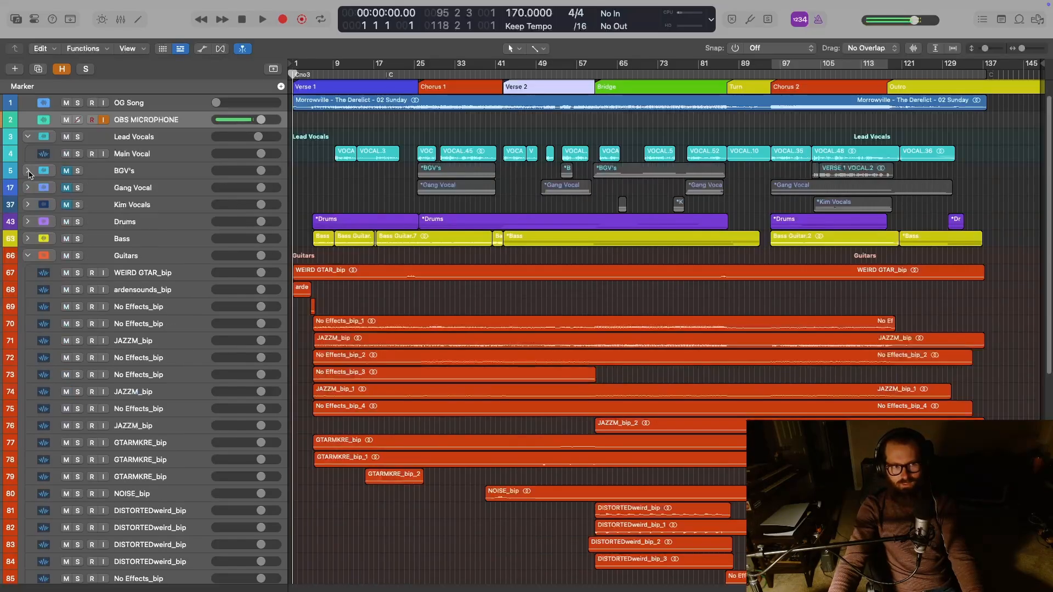
{"action": "left_click", "coordinate": [29, 172]}
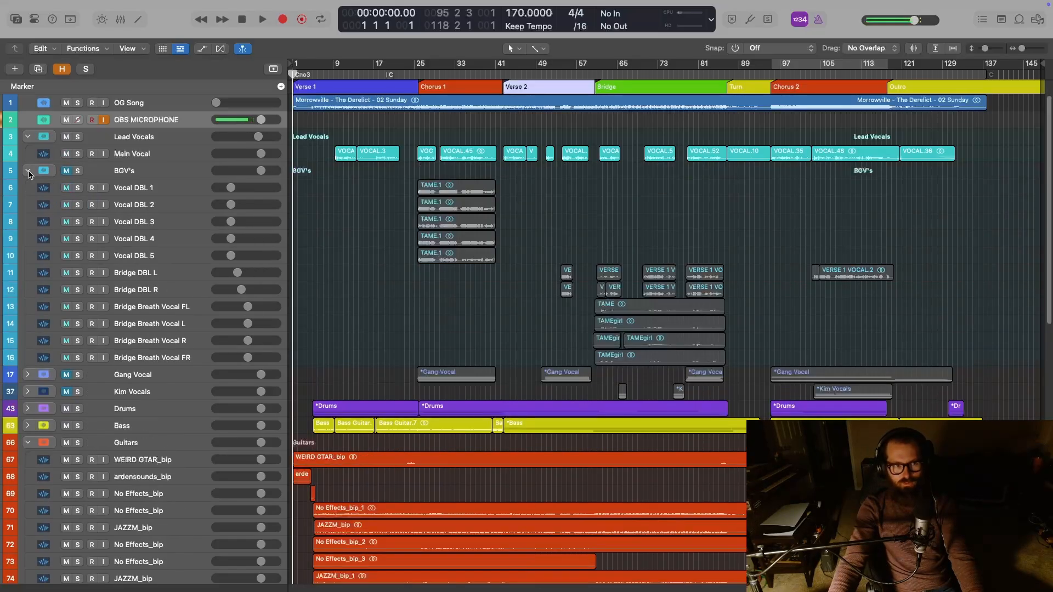
{"action": "left_click", "coordinate": [28, 375]}
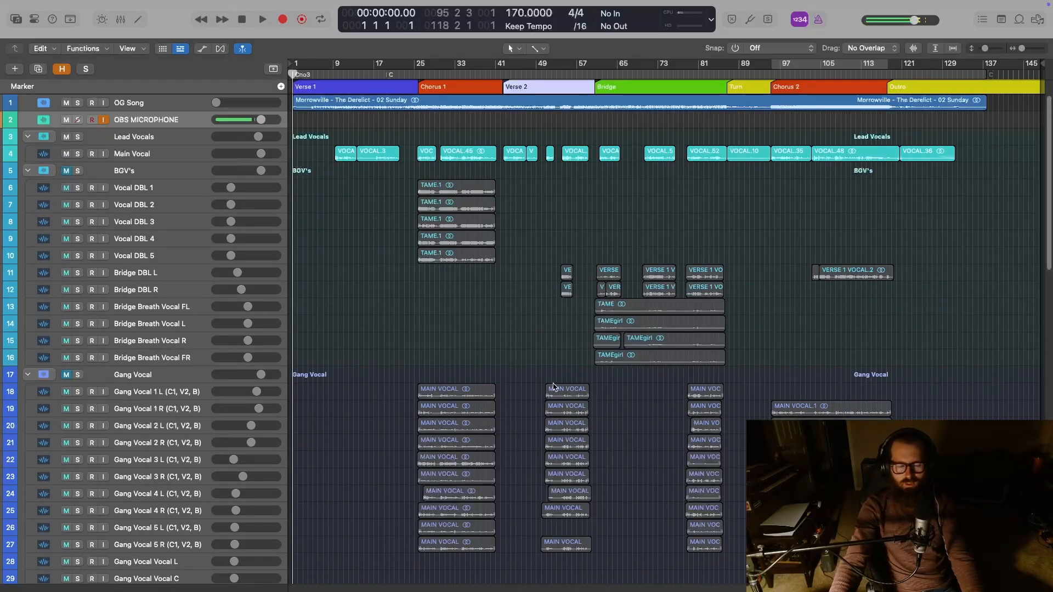
{"action": "scroll", "coordinate": [541, 353], "scroll_direction": "down", "scroll_amount": 3}
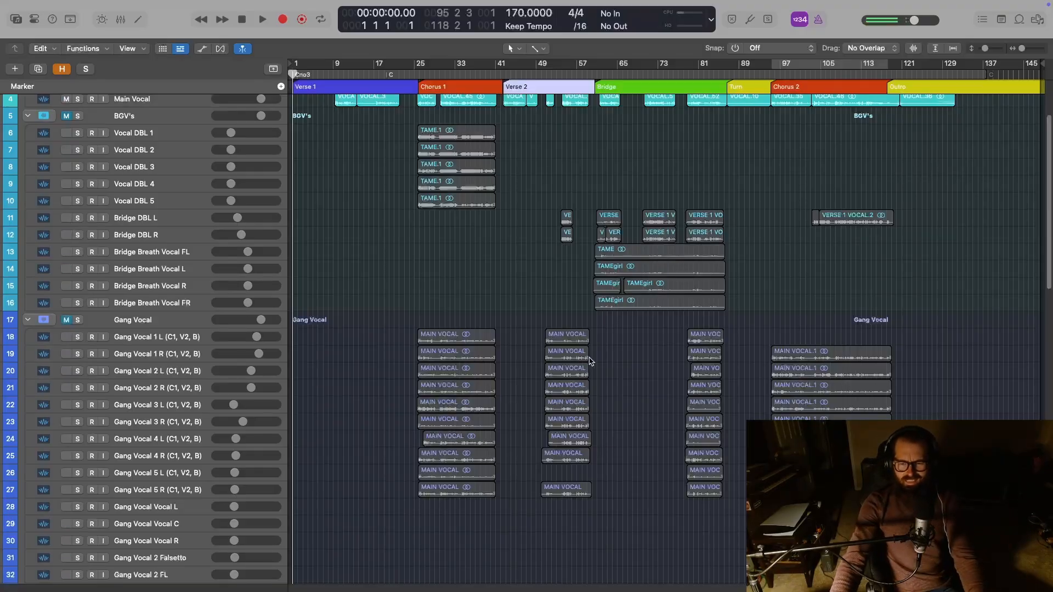
{"action": "scroll", "coordinate": [586, 364], "scroll_direction": "up", "scroll_amount": 3}
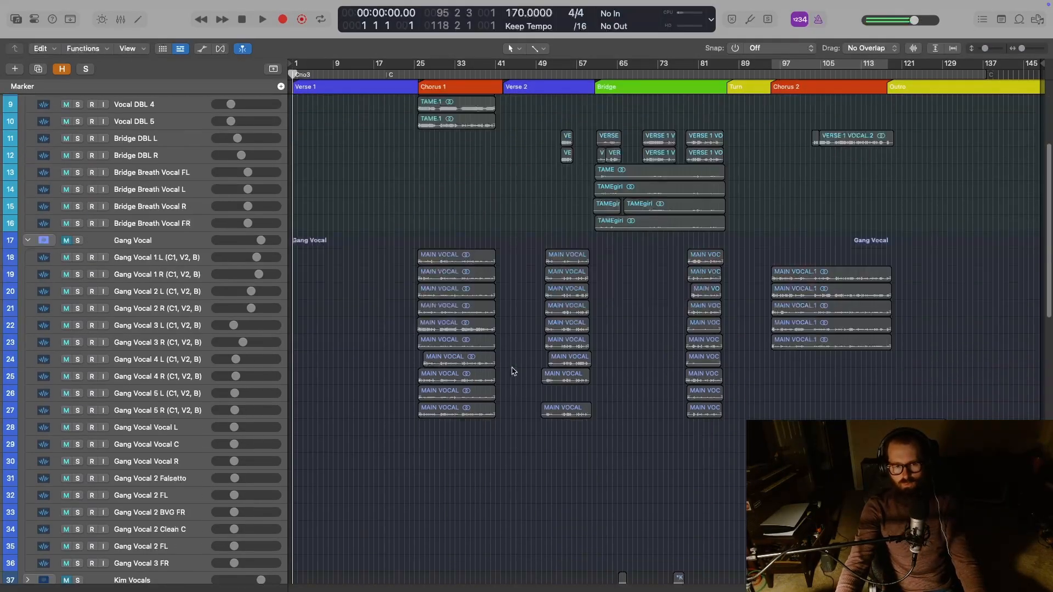
Select all tracks inside the Guitars stack, from the first WEIRD GTAR_bip to the last NOISE_bip
{"action": "scroll", "coordinate": [510, 373], "scroll_direction": "down", "scroll_amount": 5}
{"action": "scroll", "coordinate": [510, 373], "scroll_direction": "down", "scroll_amount": 15}
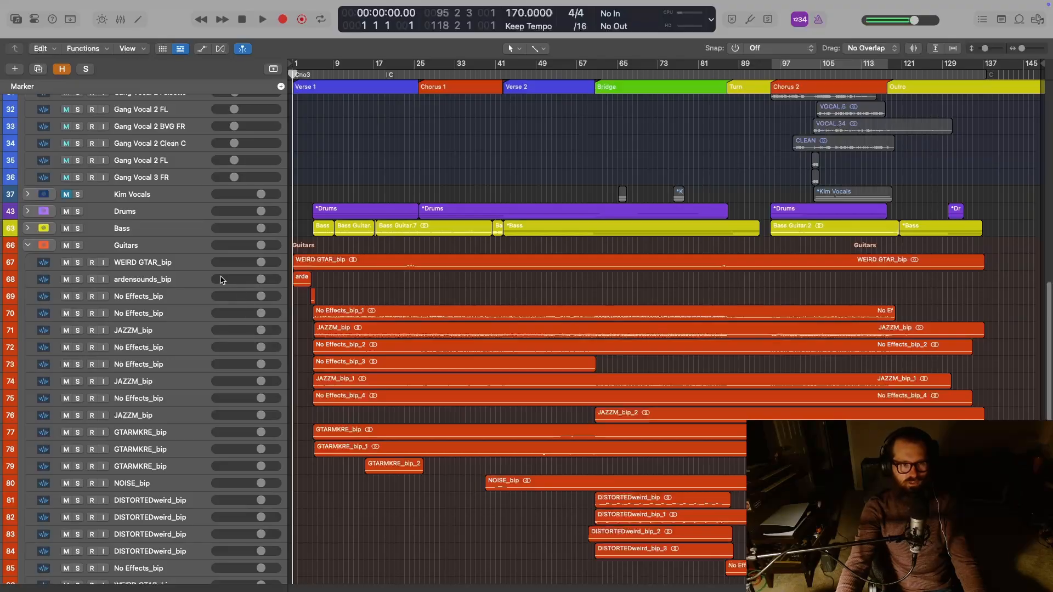
{"action": "left_click", "coordinate": [191, 267]}
{"action": "scroll", "coordinate": [201, 291], "scroll_direction": "down", "scroll_amount": 3}
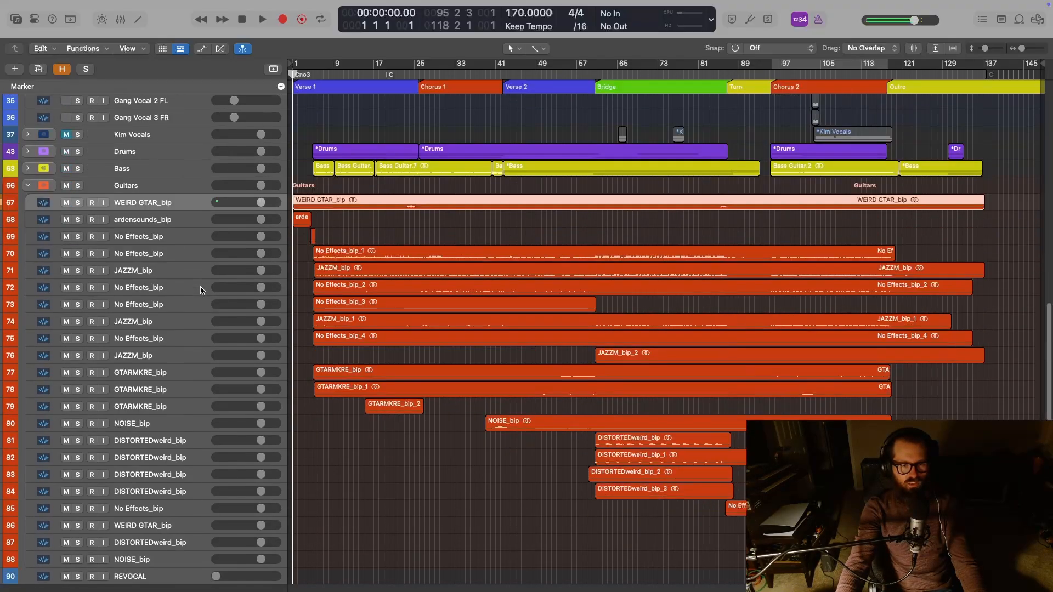
{"action": "left_click", "coordinate": [173, 559], "text": "shift"}
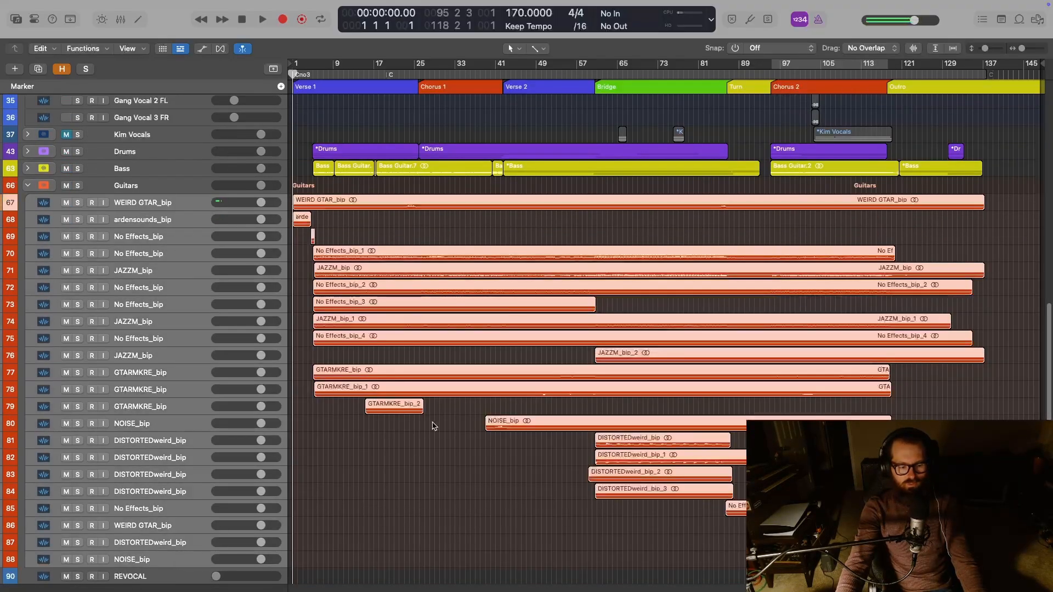
Open the mixer and examine the selected guitar channels' settings and output routing
{"action": "key", "text": "x"}
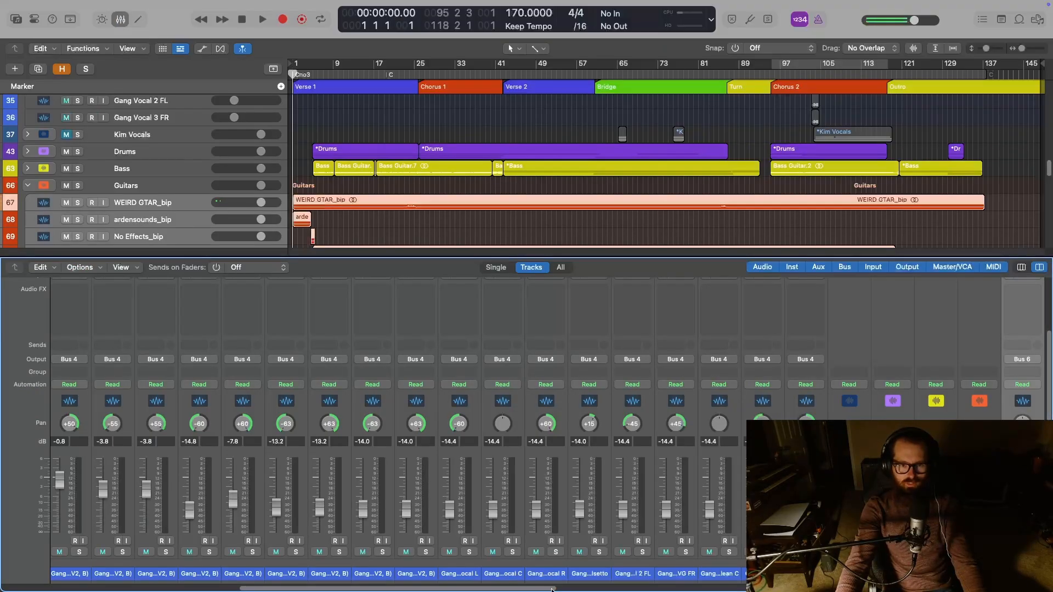
{"action": "scroll", "coordinate": [527, 422], "scroll_direction": "right", "scroll_amount": 10}
{"action": "scroll", "coordinate": [677, 513], "scroll_direction": "up", "scroll_amount": 4}
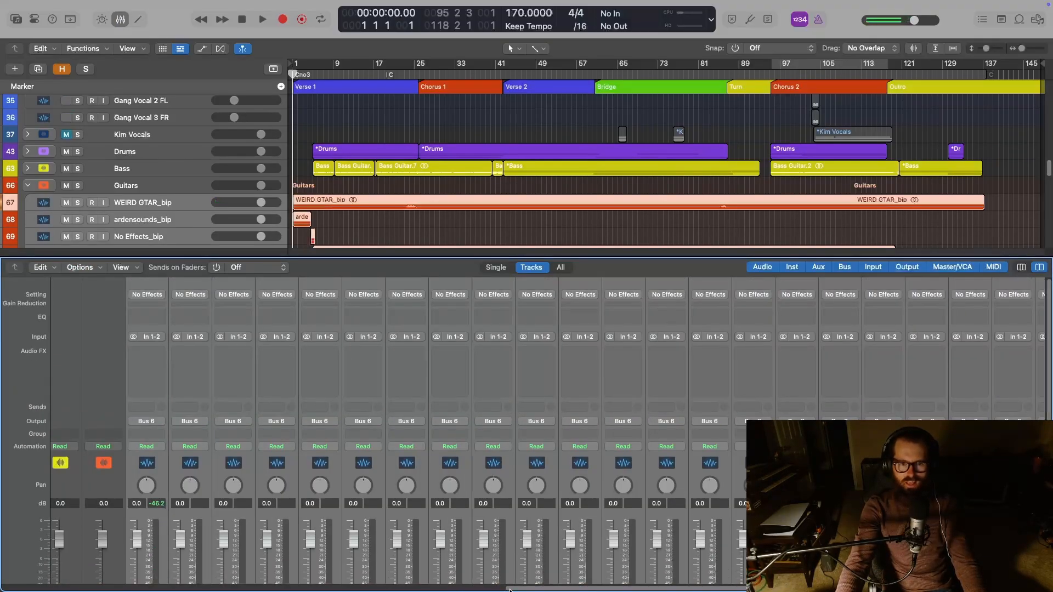
{"action": "mouse_move", "coordinate": [510, 590]}
{"action": "left_mouse_down"}
{"action": "mouse_move", "coordinate": [575, 585]}
{"action": "mouse_move", "coordinate": [510, 586]}
{"action": "mouse_move", "coordinate": [528, 579]}
{"action": "left_mouse_up"}
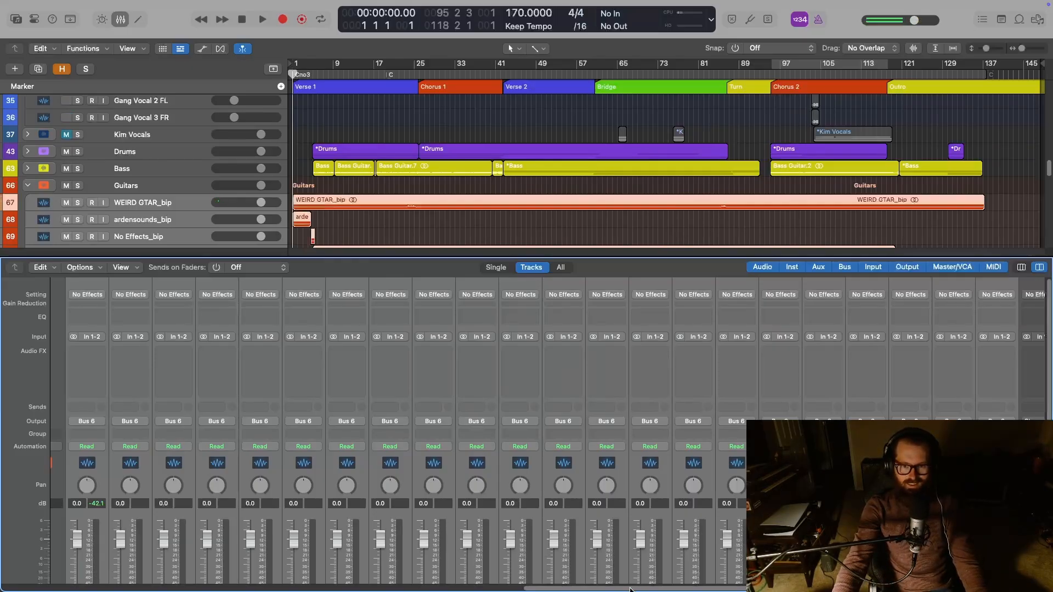
{"action": "left_click_drag", "start_coordinate": [631, 590], "coordinate": [626, 589]}
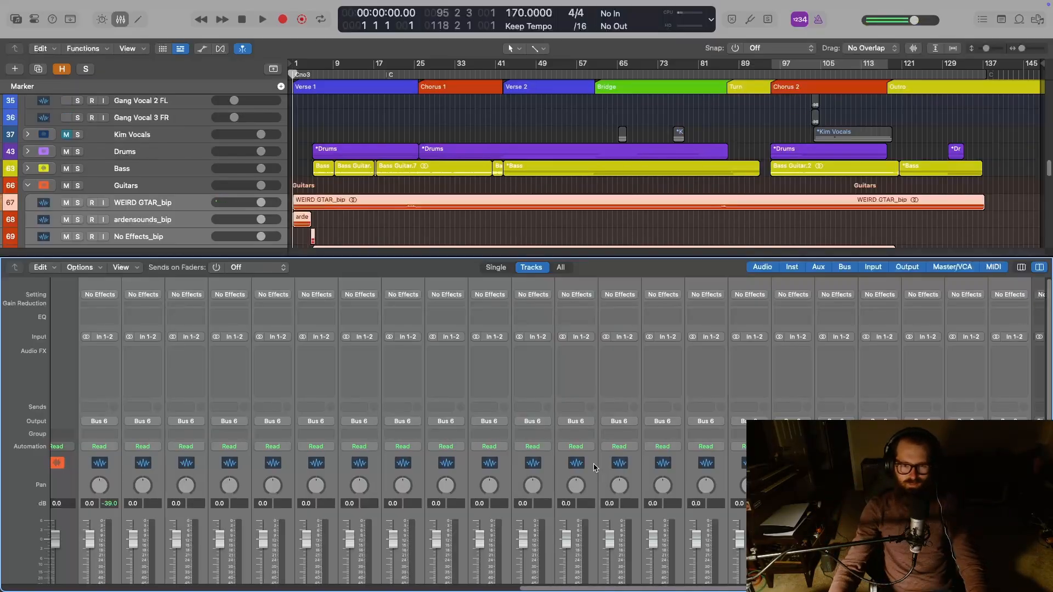
Select the Bass (Bus 1) channel in the mixer, and finally the GTR's (Bus 6) bus channel
{"action": "scroll", "coordinate": [619, 589], "scroll_direction": "right", "scroll_amount": 10}
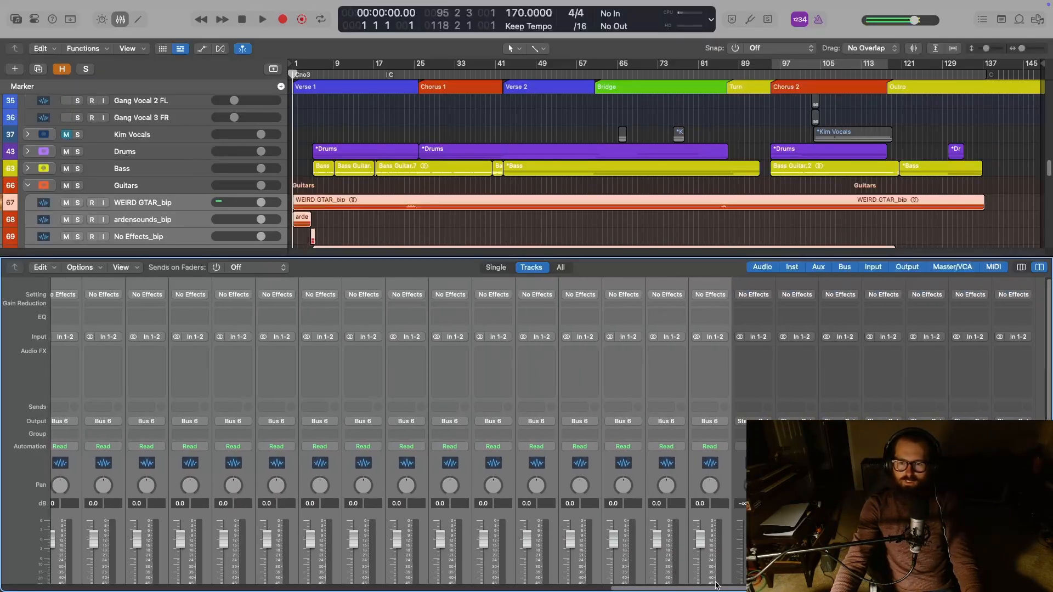
{"action": "scroll", "coordinate": [619, 589], "scroll_direction": "down", "scroll_amount": 3}
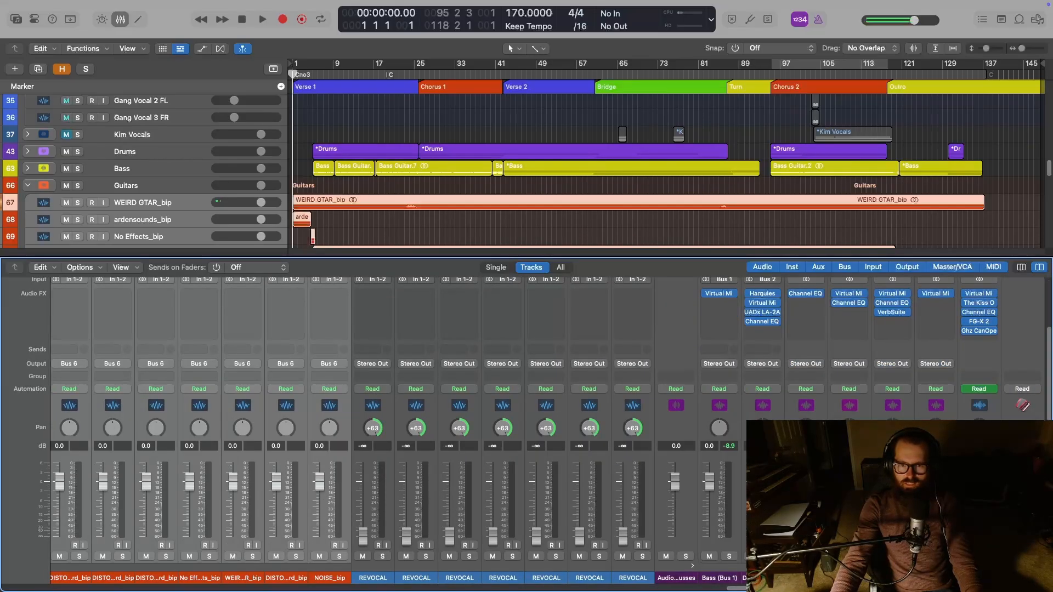
{"action": "left_click", "coordinate": [735, 425]}
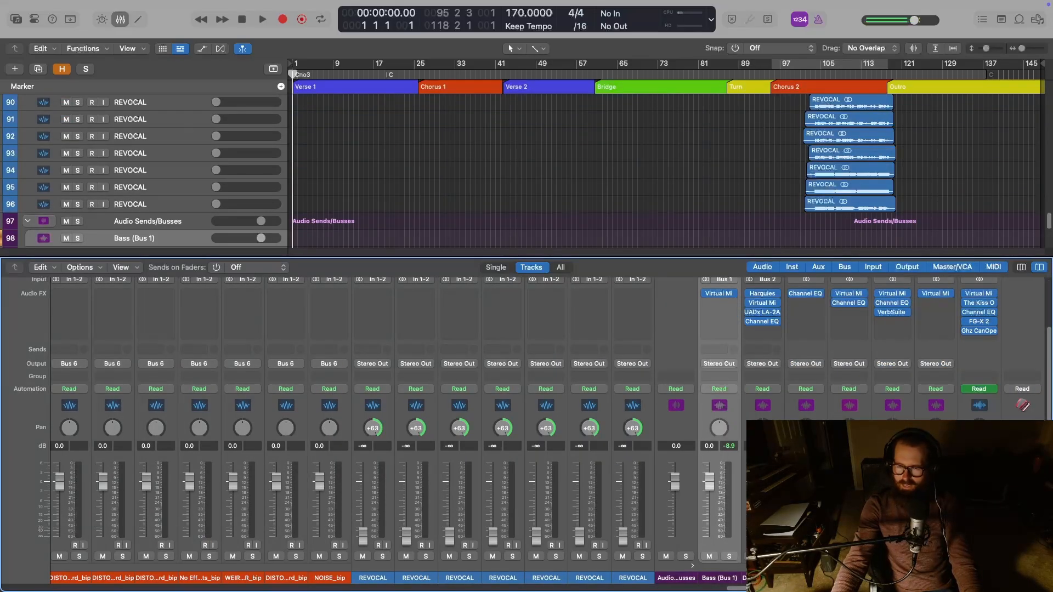
{"action": "left_click", "coordinate": [892, 340]}
{"action": "left_click", "coordinate": [921, 417]}
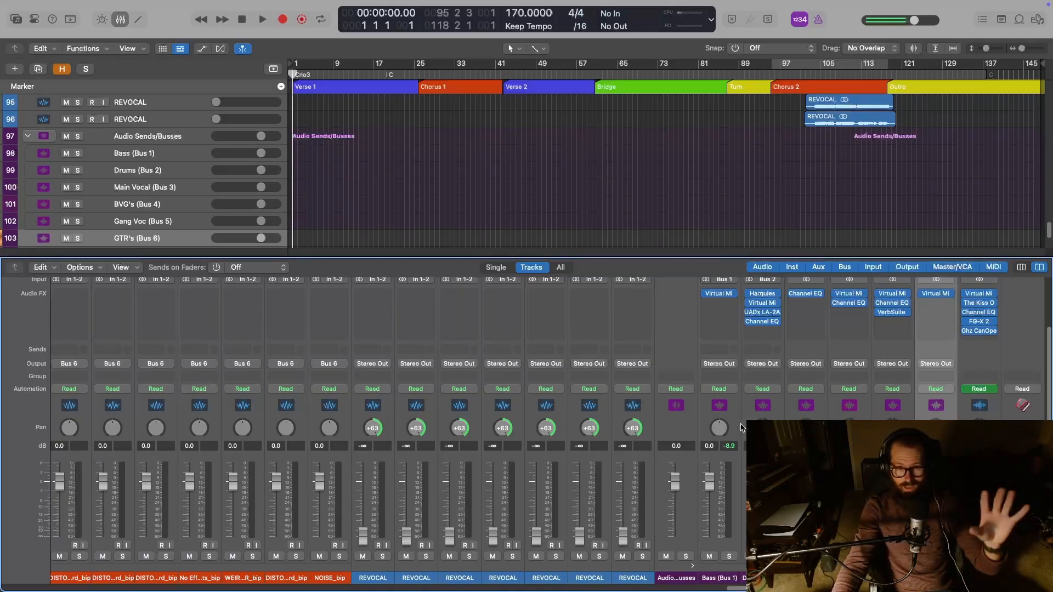
Select the Stereo Bus channel, close the mixer and look over the vocal, drum, bass and guitar track stacks
{"action": "left_click", "coordinate": [970, 419]}
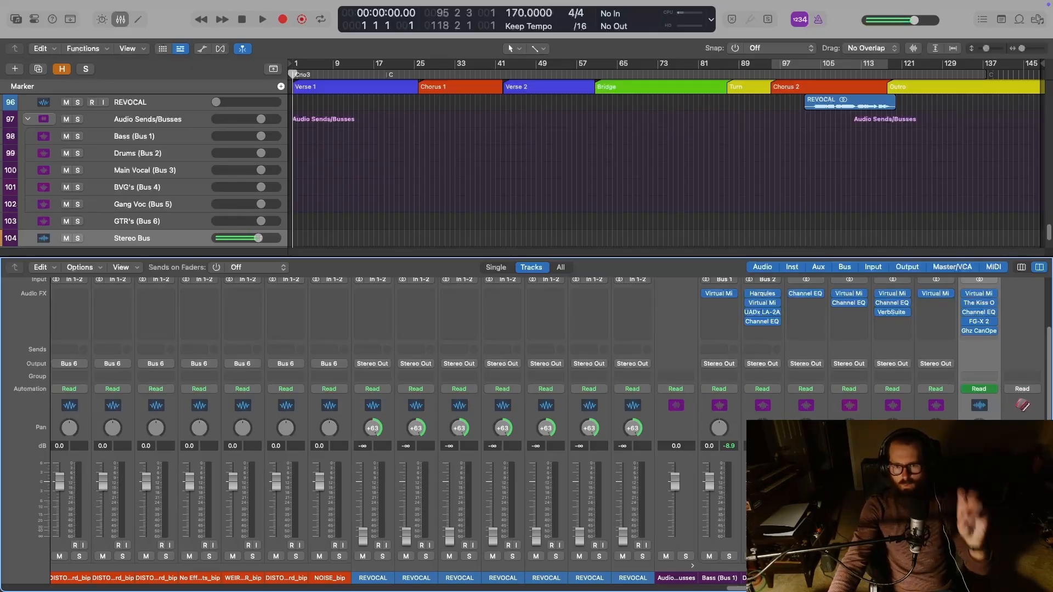
{"action": "key", "text": "x"}
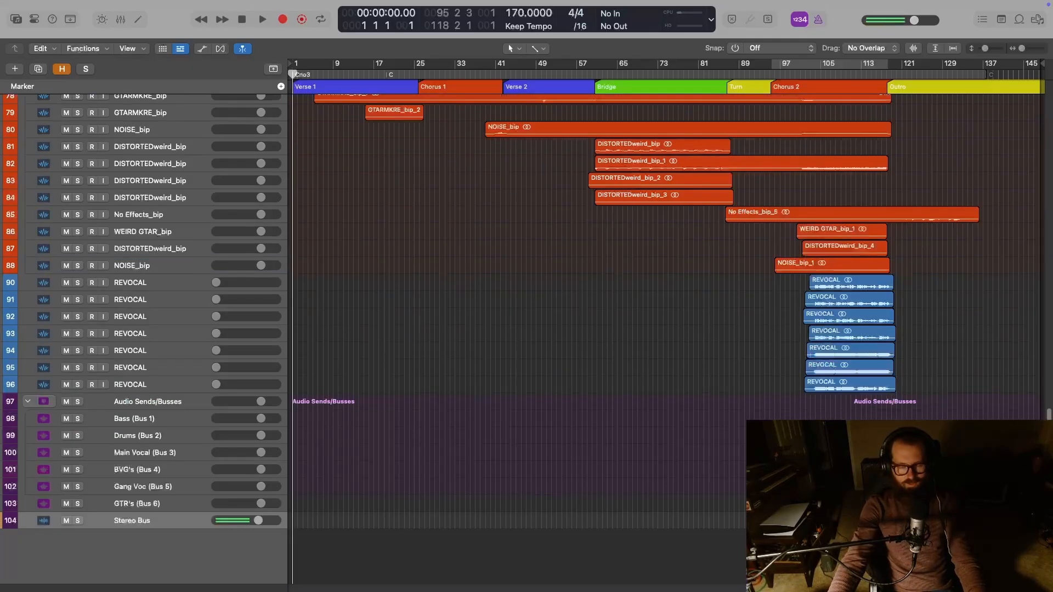
{"action": "scroll", "coordinate": [479, 240], "scroll_direction": "up", "scroll_amount": 15}
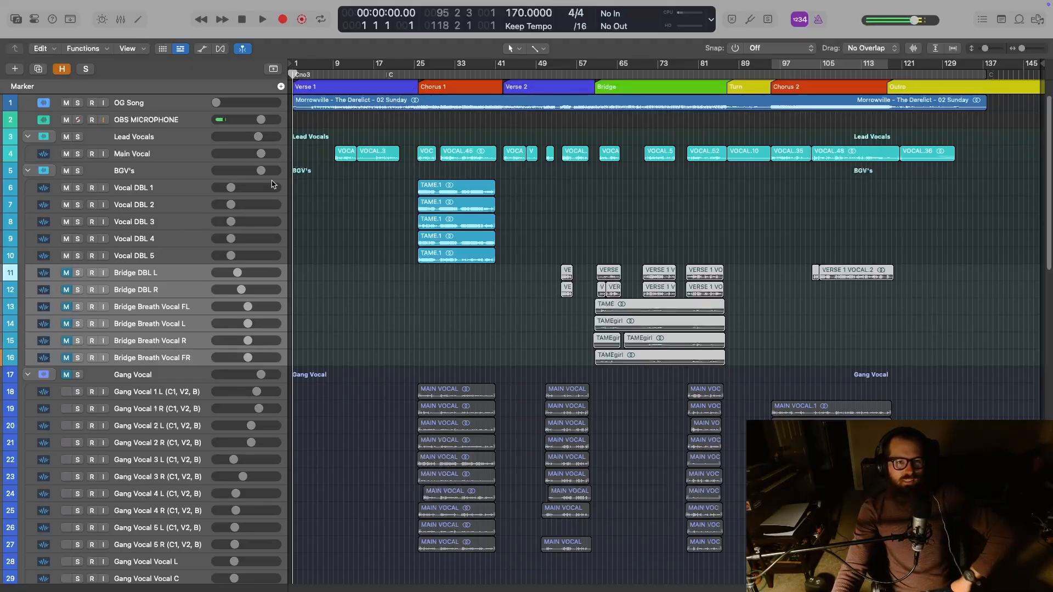
{"action": "scroll", "coordinate": [362, 213], "scroll_direction": "down", "scroll_amount": 5}
{"action": "scroll", "coordinate": [362, 213], "scroll_direction": "down", "scroll_amount": 8}
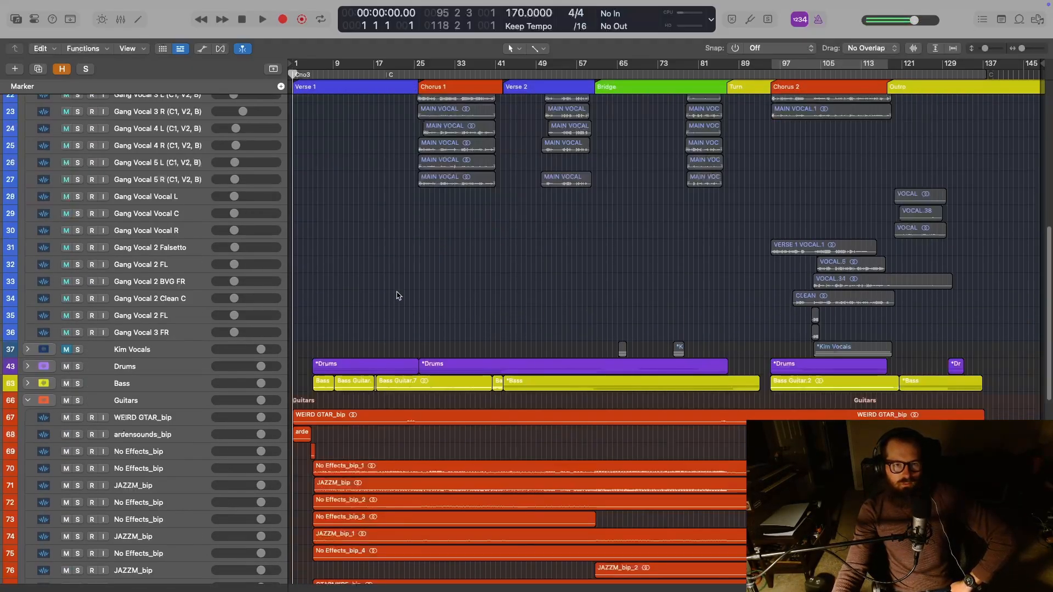
{"action": "scroll", "coordinate": [398, 294], "scroll_direction": "up", "scroll_amount": 12}
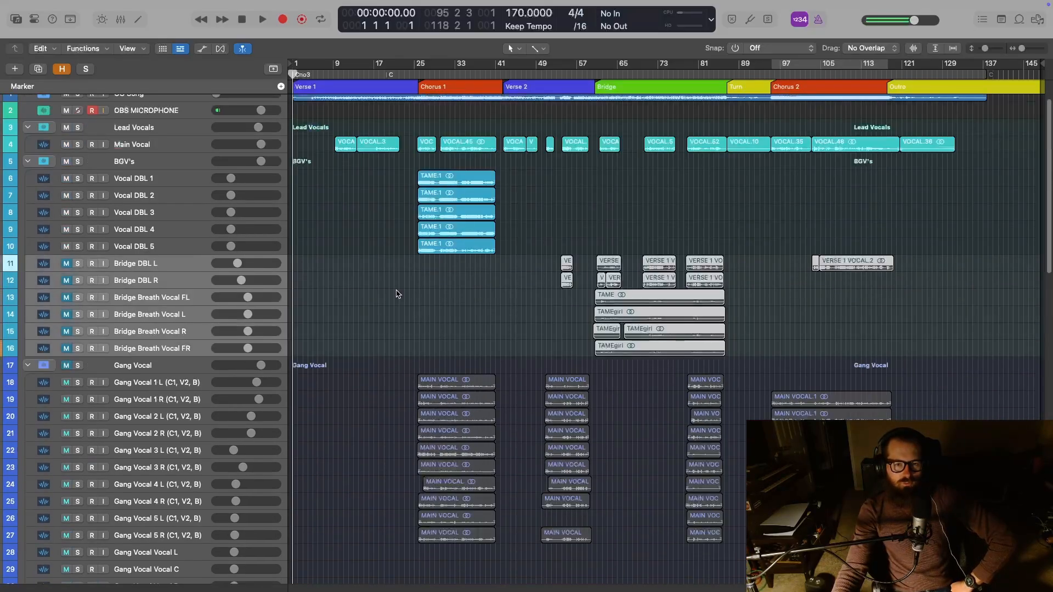
{"action": "scroll", "coordinate": [397, 295], "scroll_direction": "up", "scroll_amount": 1}
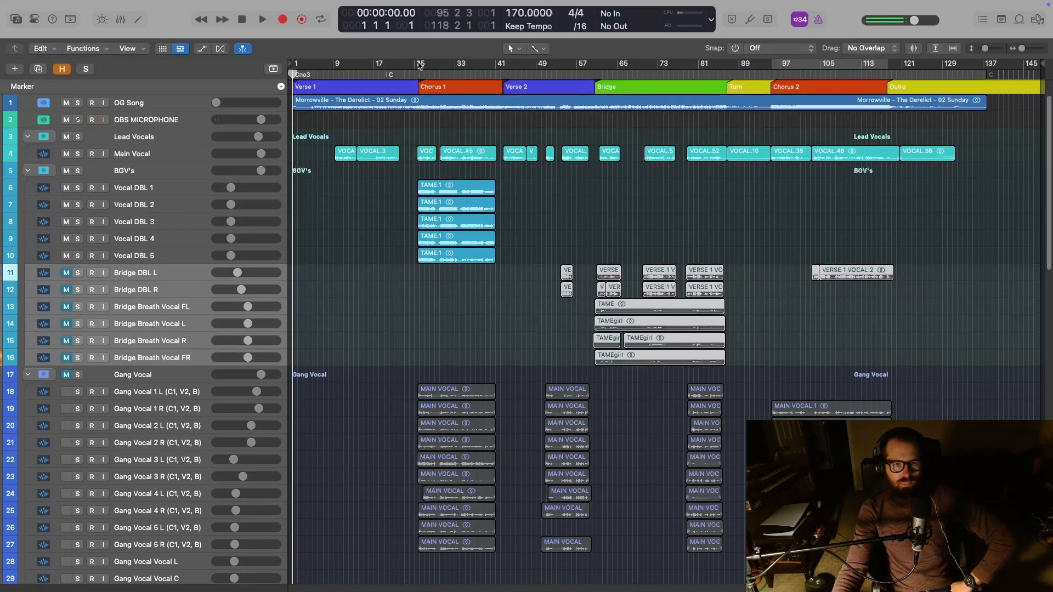
Play the song from bar 23 into Chorus 1 to listen to the main vocal and its doubles, then stop
{"action": "left_click", "coordinate": [405, 75]}
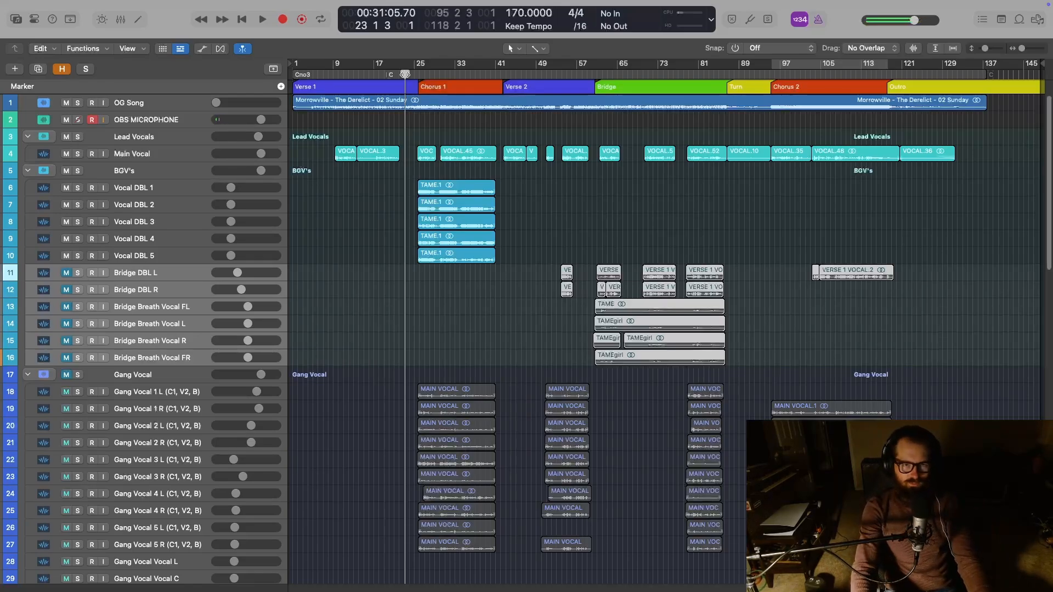
{"action": "key", "text": "super+Right"}
{"action": "key", "text": "super+Right"}
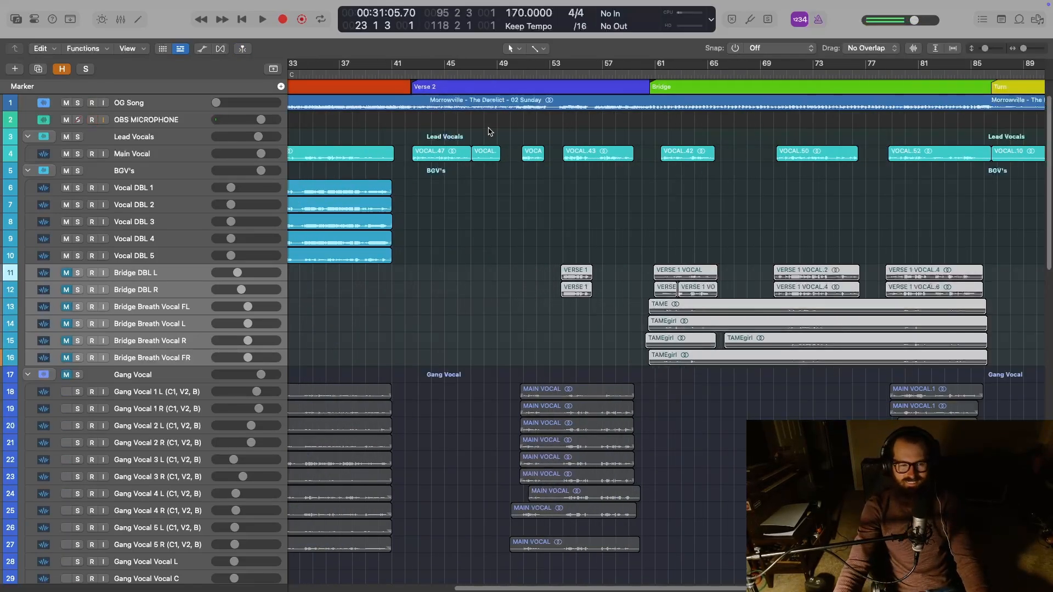
{"action": "key", "text": "super+Right"}
{"action": "scroll", "coordinate": [531, 244], "scroll_direction": "left", "scroll_amount": 5}
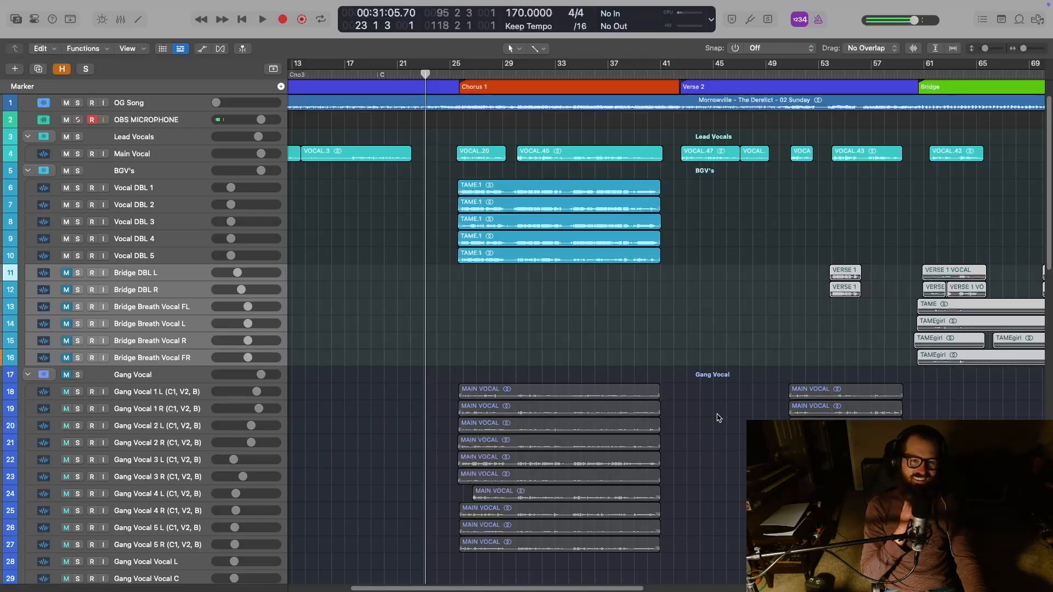
{"action": "key", "text": "space"}
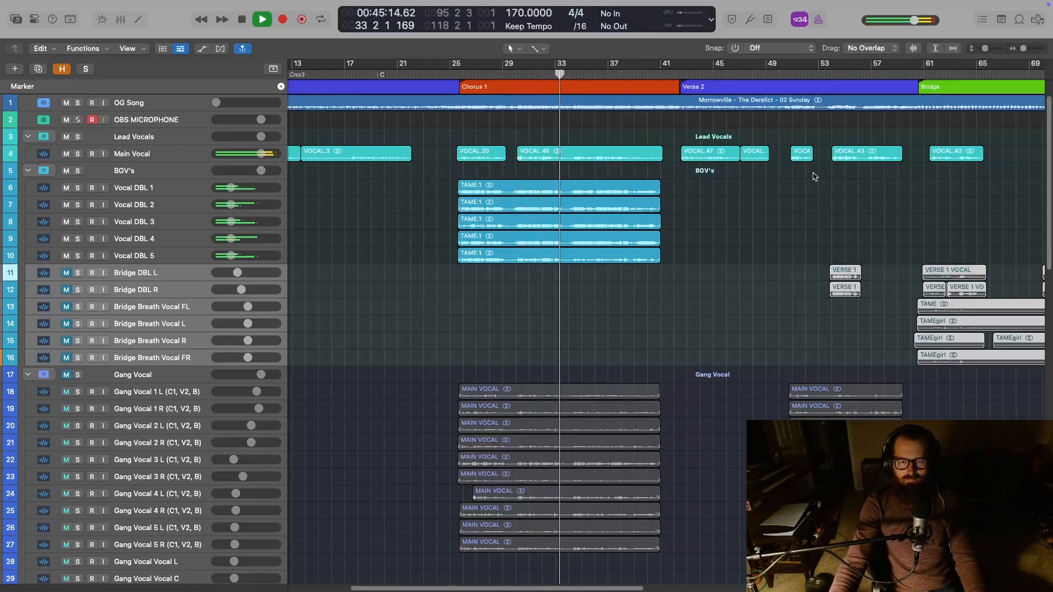
{"action": "key", "text": "space"}
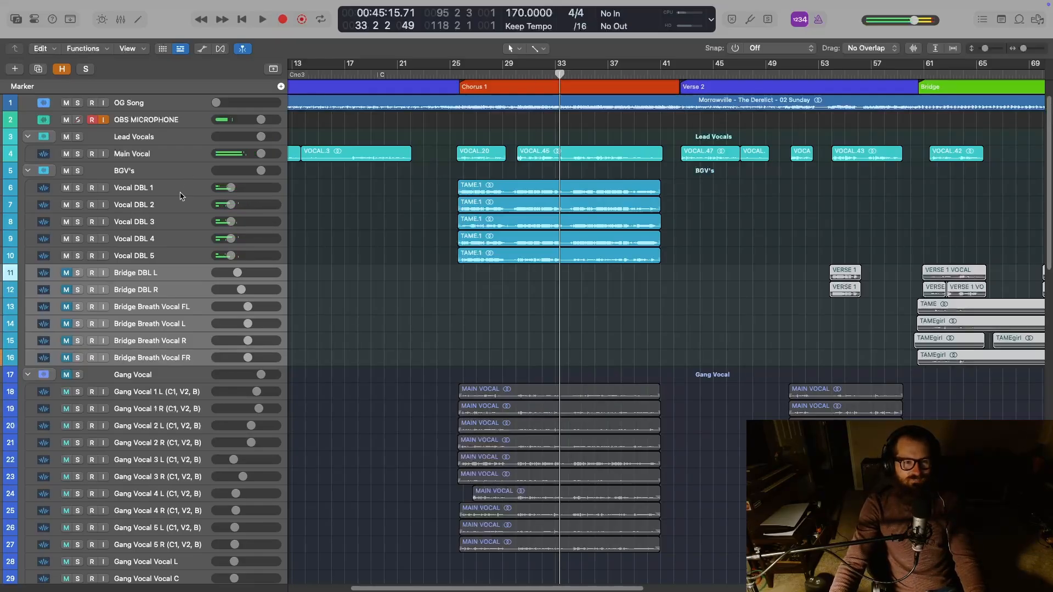
Place the playhead at bar 24, just before Chorus 1, and solo the tracks Vocal DBL 1 to Vocal DBL 5
{"action": "key", "text": "x"}
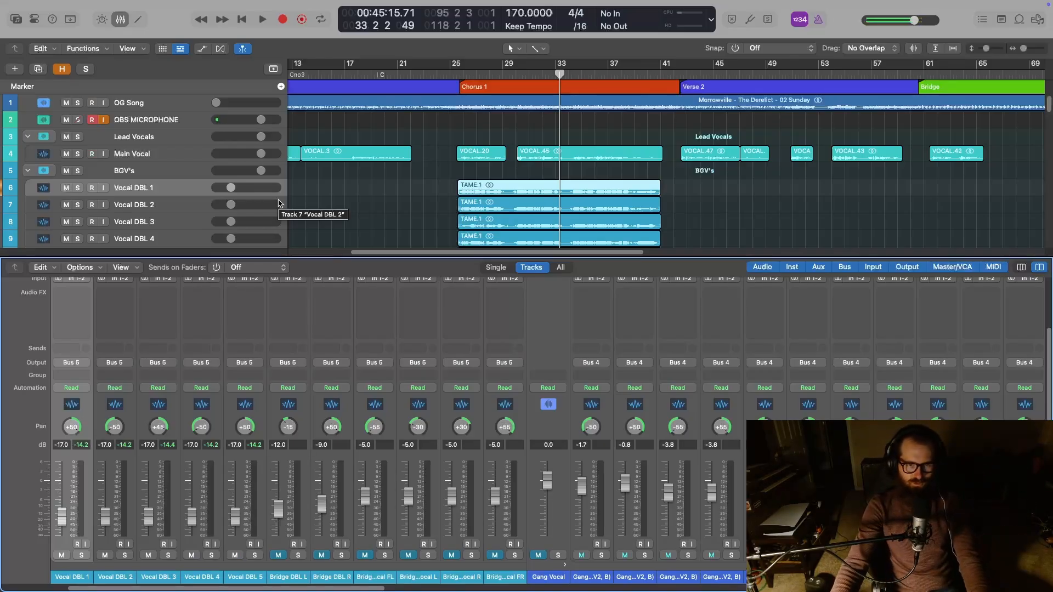
{"action": "key", "text": "x"}
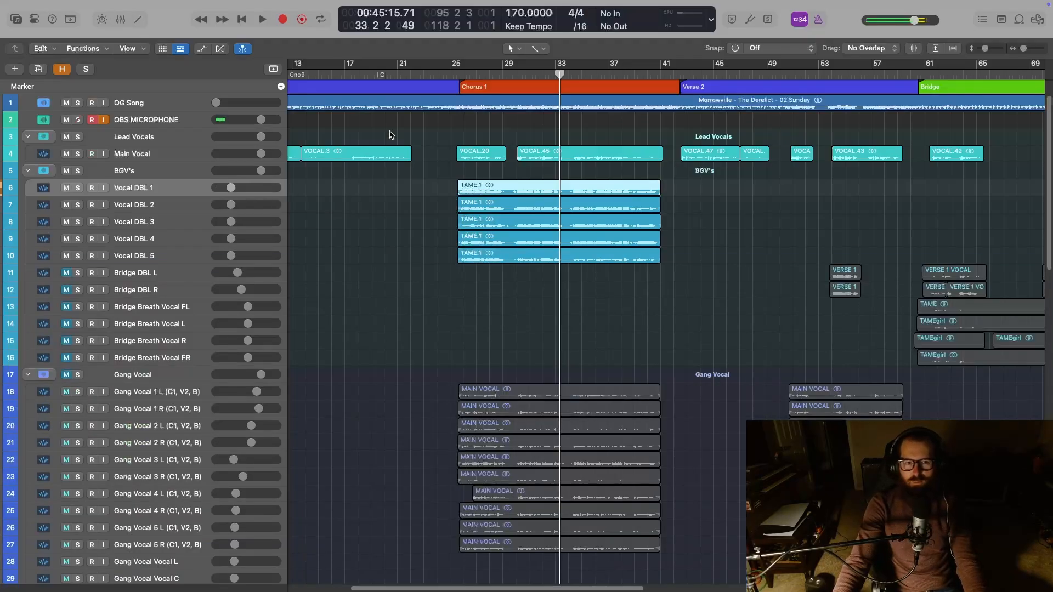
{"action": "left_click", "coordinate": [438, 75]}
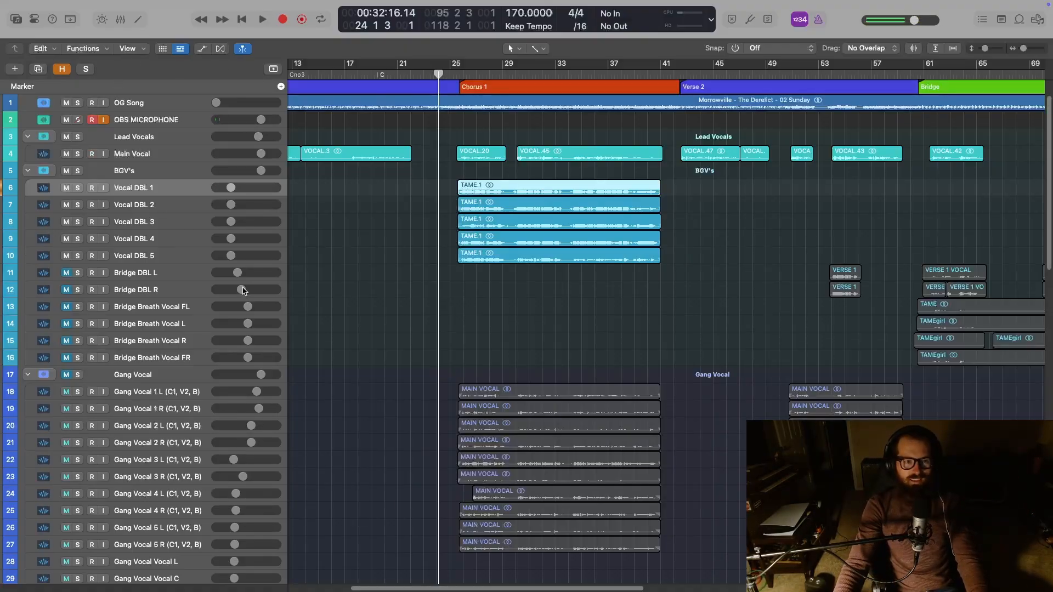
{"action": "left_click", "coordinate": [203, 262]}
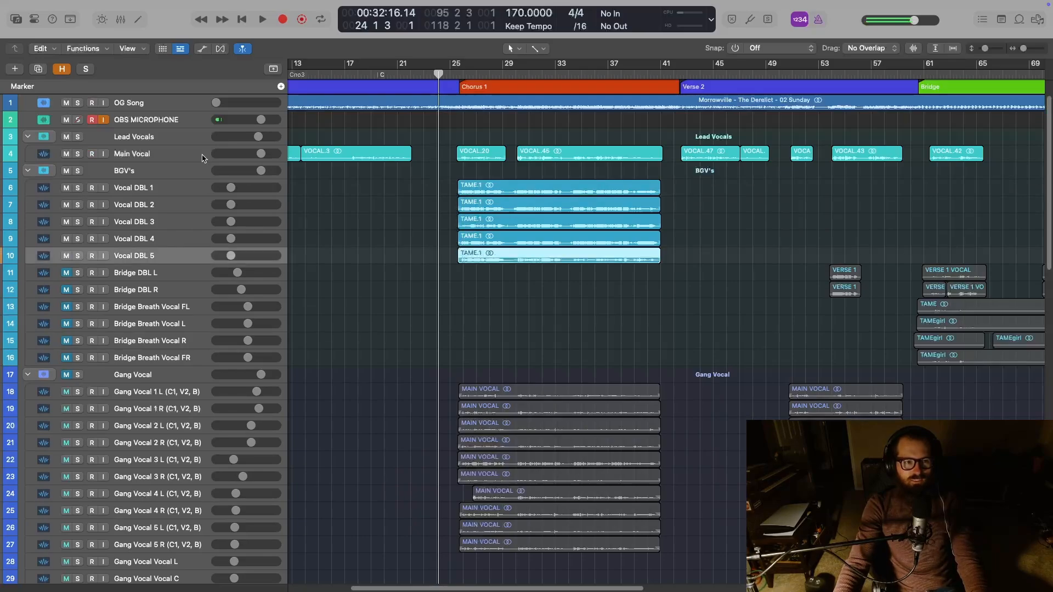
{"action": "left_click", "coordinate": [191, 187], "text": "shift"}
{"action": "key", "text": "s"}
Set the volume of the five selected Vocal DBL tracks to 0 dB
{"action": "mouse_move", "coordinate": [231, 255]}
{"action": "left_mouse_down"}
{"action": "mouse_move", "coordinate": [212, 255]}
{"action": "mouse_move", "coordinate": [234, 256]}
{"action": "left_mouse_up"}
{"action": "double_click", "coordinate": [244, 254]}
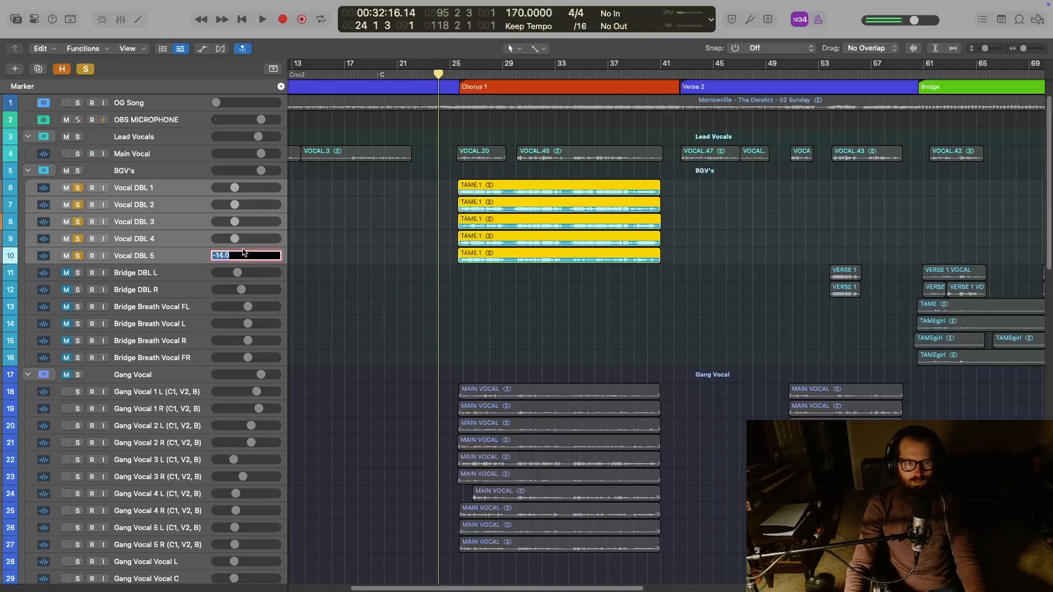
{"action": "type", "text": "0"}
{"action": "key", "text": "Return"}
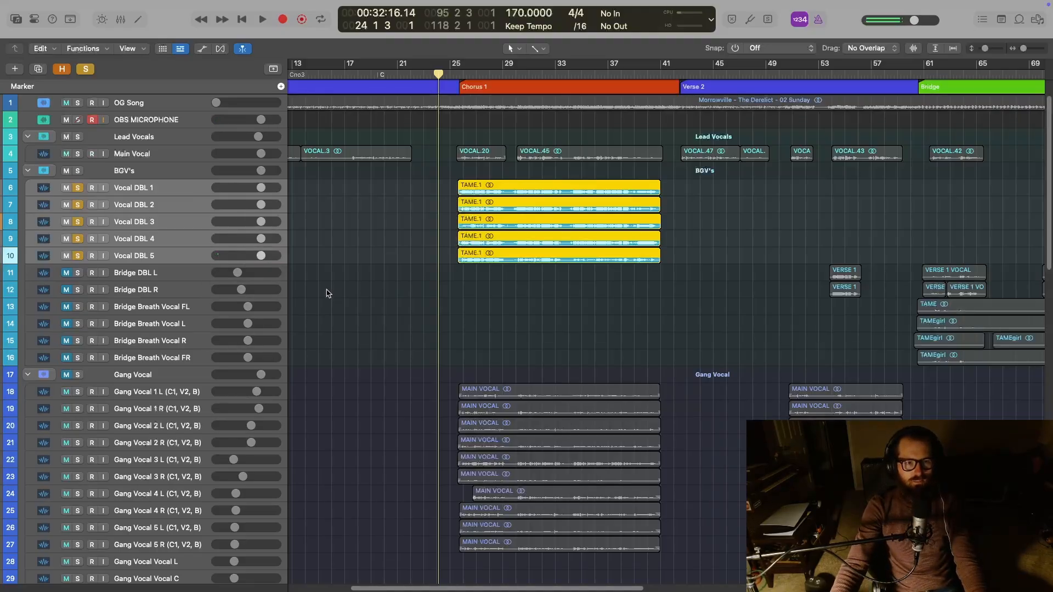
In the mixer, pan Vocal DBL 1, 3 and 5 to +35 and Vocal DBL 2 and 4 to -35
{"action": "key", "text": "x"}
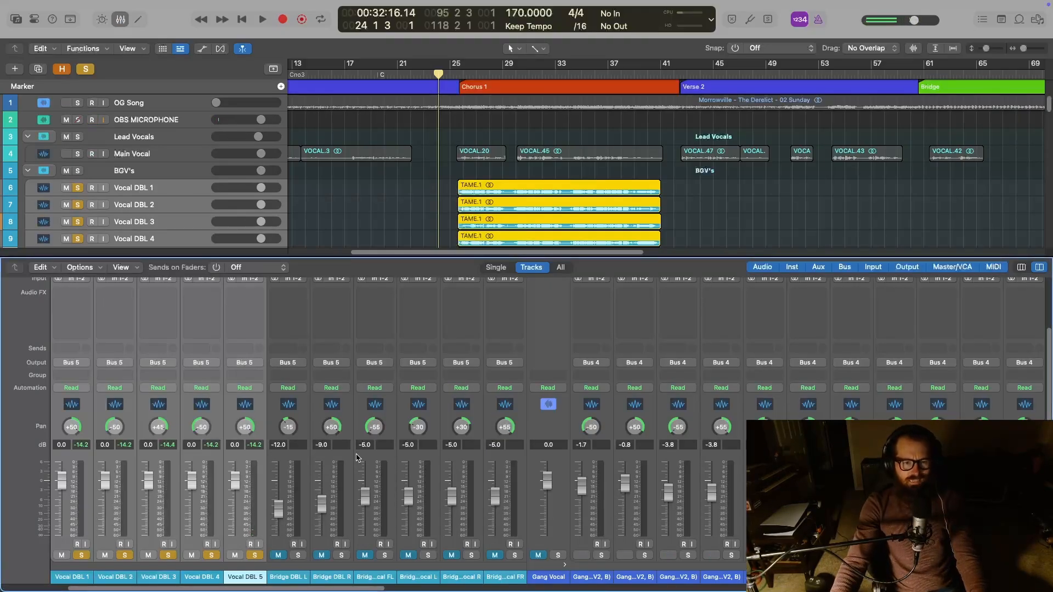
{"action": "left_click_drag", "start_coordinate": [339, 588], "coordinate": [264, 589]}
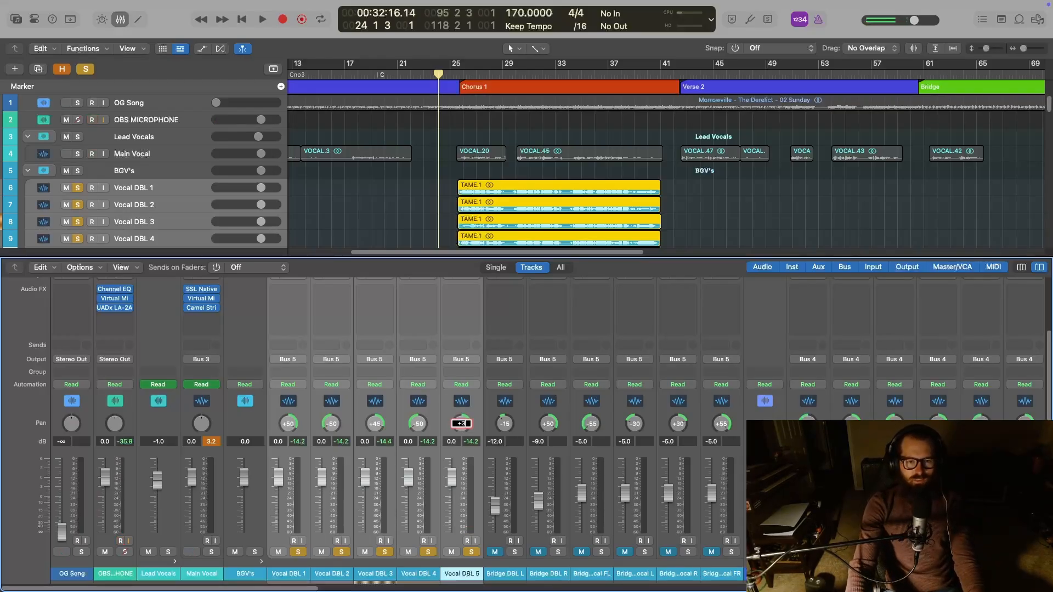
{"action": "double_click", "coordinate": [419, 423]}
{"action": "type", "text": "-3"}
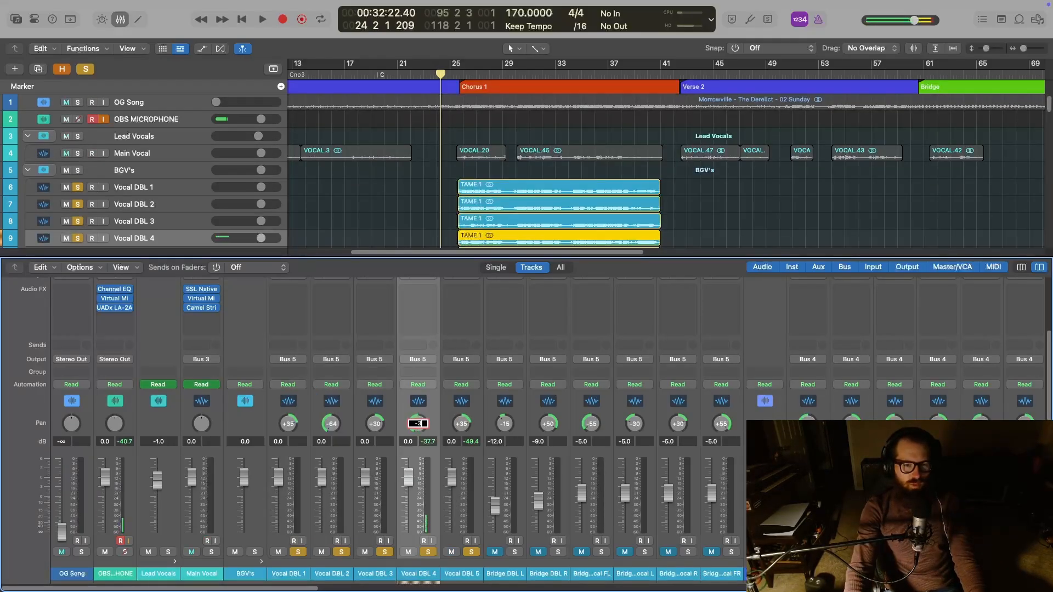
{"action": "double_click", "coordinate": [336, 427]}
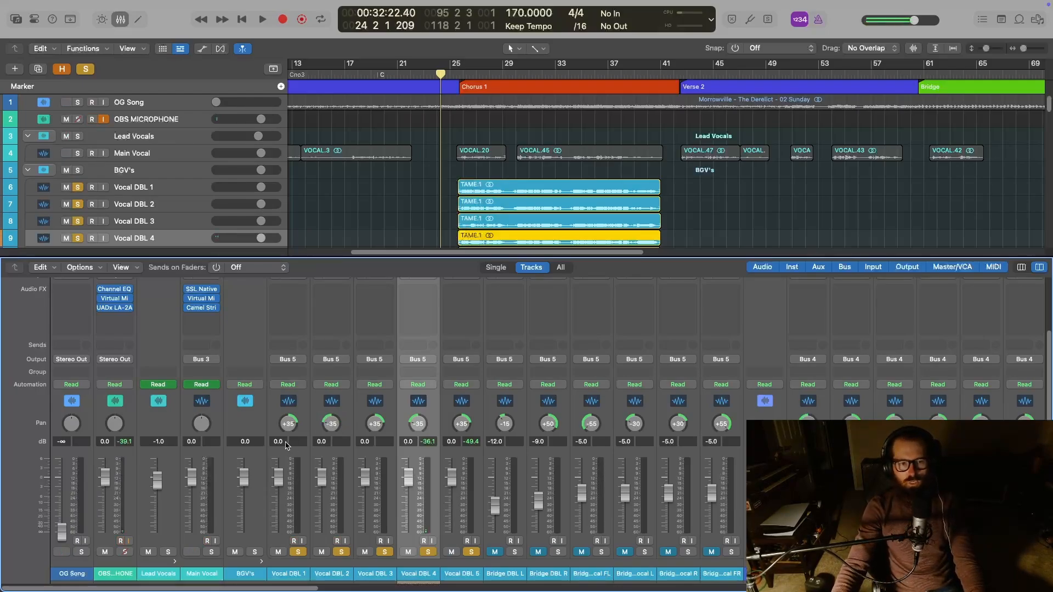
Set the cycle range to the Vocal DBL regions in Chorus 1, close the mixer and play the soloed doubles
{"action": "key", "text": "super+u"}
{"action": "key", "text": "space"}
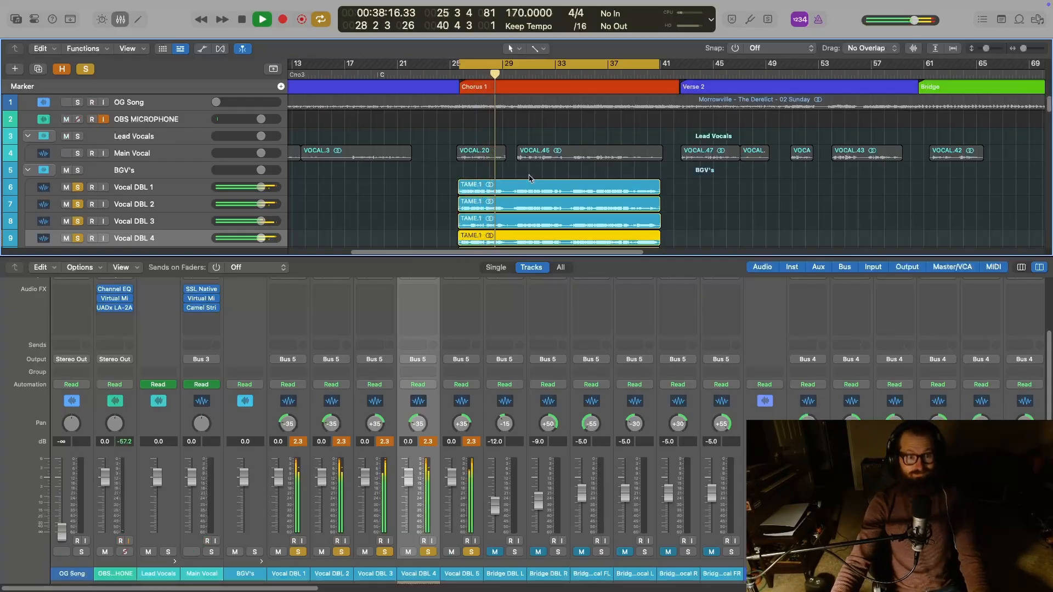
{"action": "key", "text": "space"}
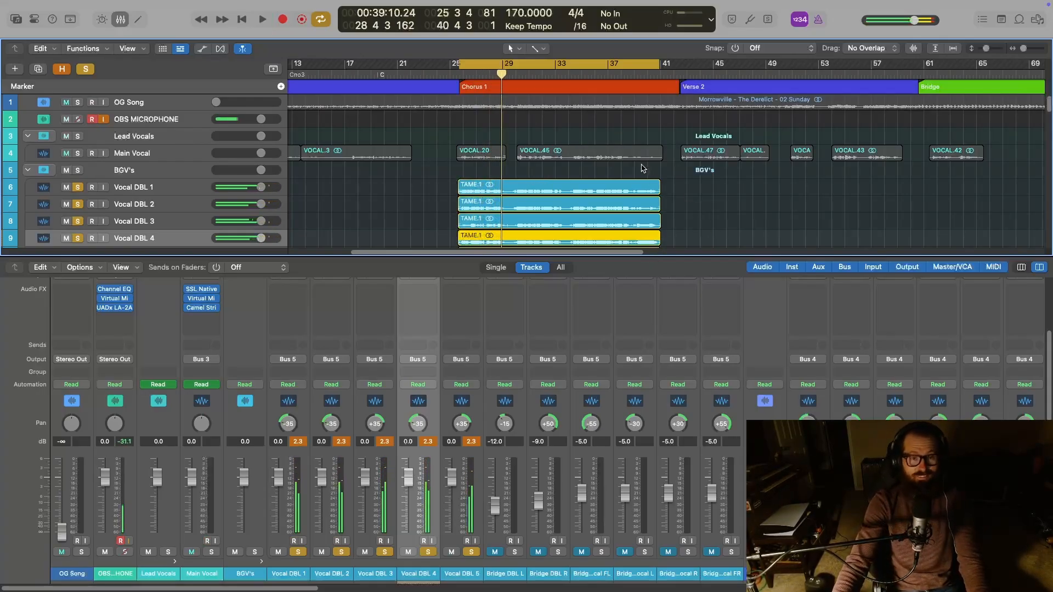
{"action": "key", "text": "x"}
{"action": "key", "text": "space"}
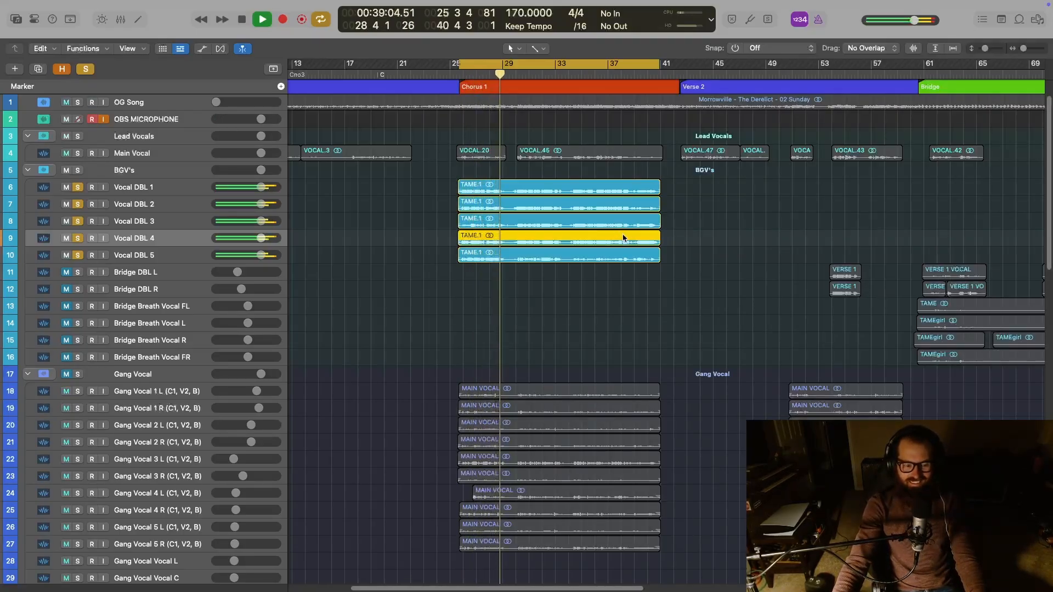
{"action": "key", "text": "space"}
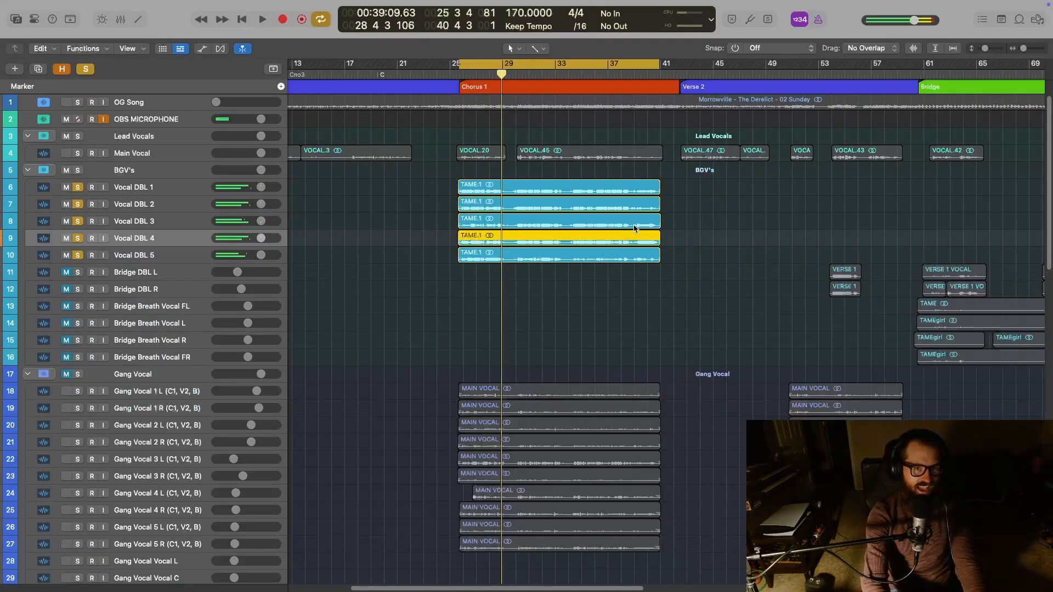
Set the region gain of the five TAME.1 Vocal DBL regions to -12 dB and play the loop
{"action": "key", "text": "i"}
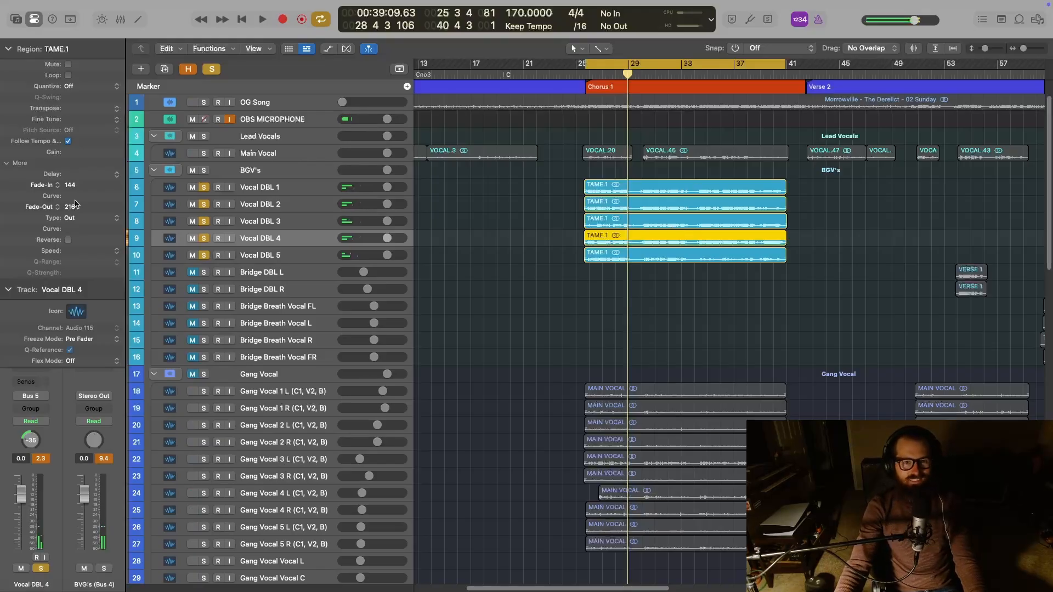
{"action": "double_click", "coordinate": [82, 152]}
{"action": "type", "text": "-"}
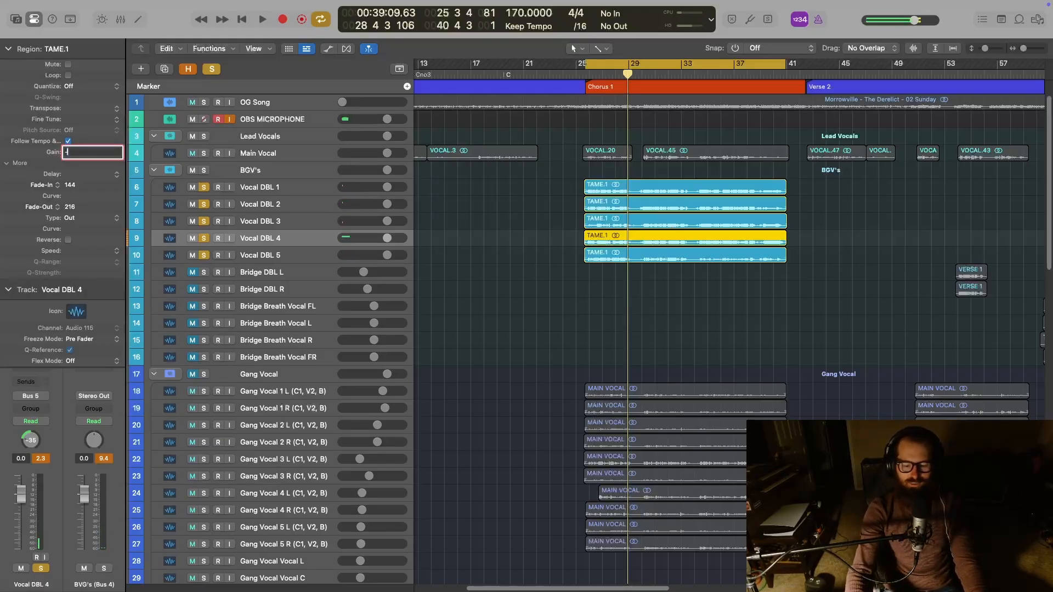
{"action": "type", "text": "12"}
{"action": "key", "text": "Return"}
{"action": "key", "text": "shift+s"}
{"action": "key", "text": "space"}
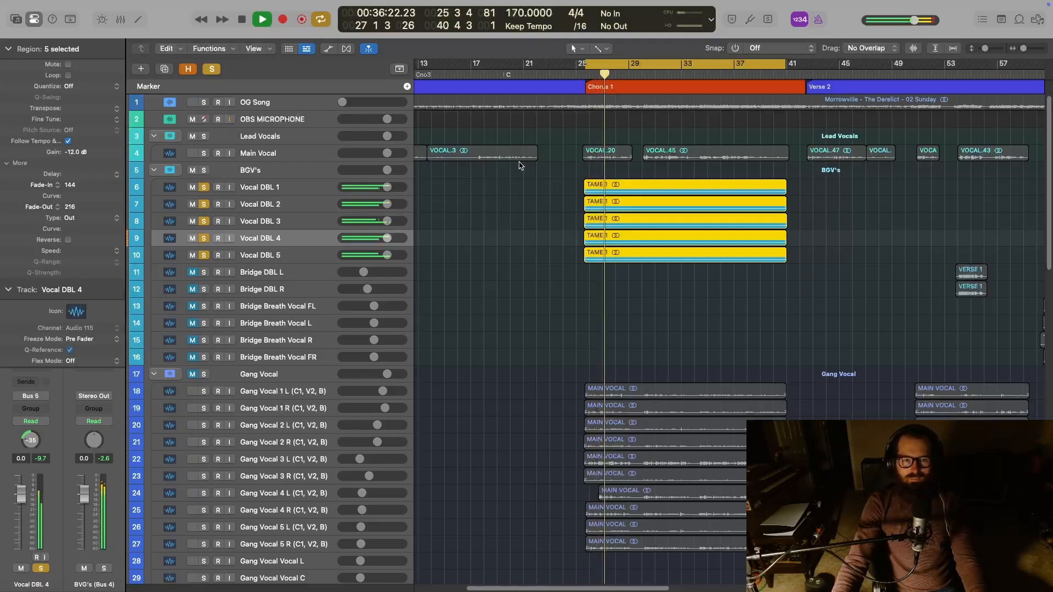
{"action": "key", "text": "space"}
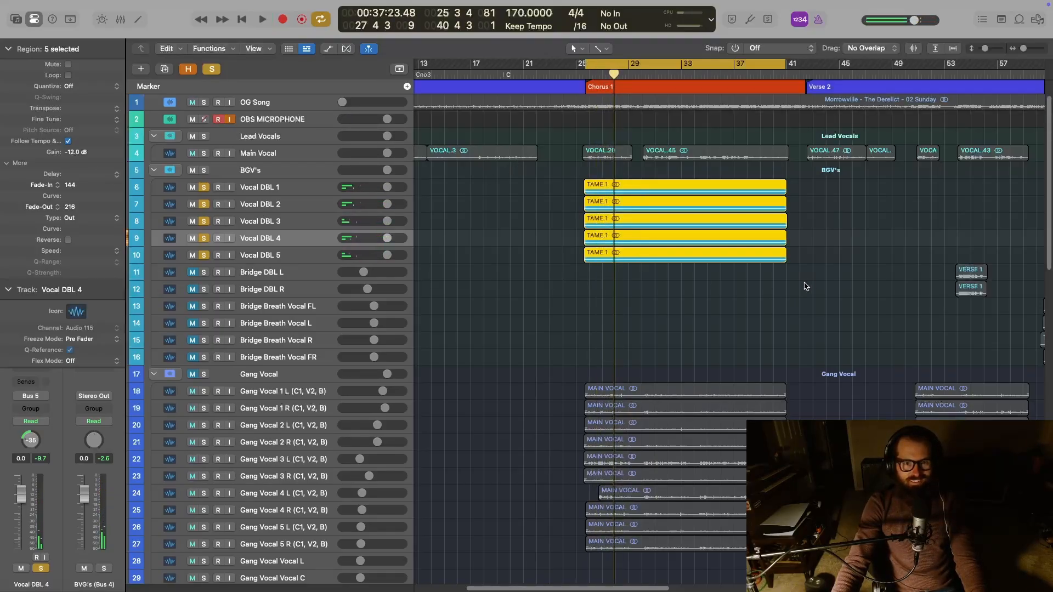
Set the region gain of the five Vocal DBL regions to -15 dB
{"action": "left_click", "coordinate": [739, 265]}
{"action": "left_click", "coordinate": [732, 260]}
{"action": "left_click_drag", "start_coordinate": [844, 260], "coordinate": [788, 186]}
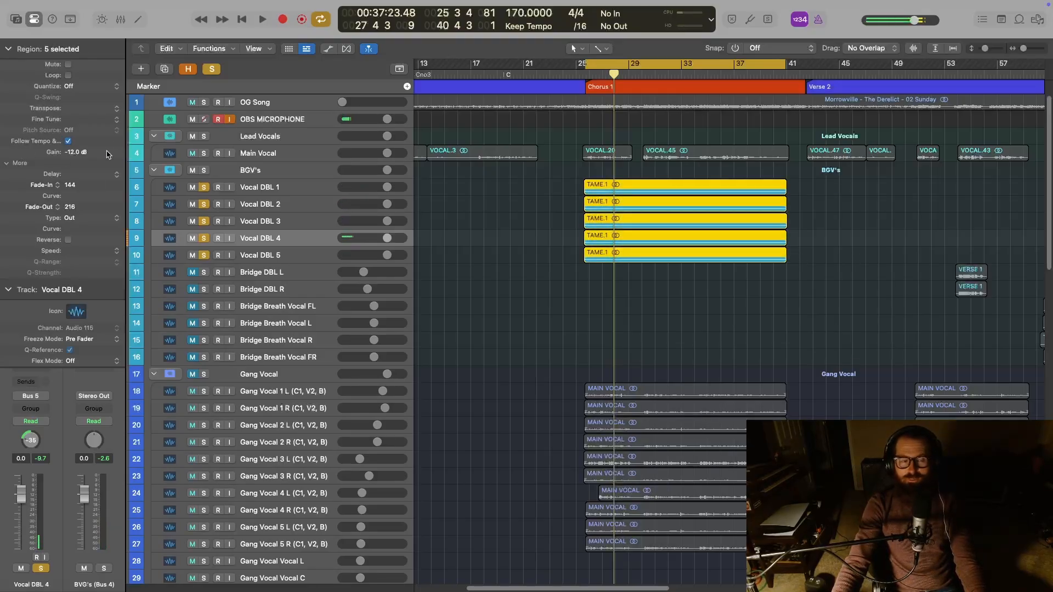
{"action": "double_click", "coordinate": [106, 152]}
{"action": "type", "text": "-"}
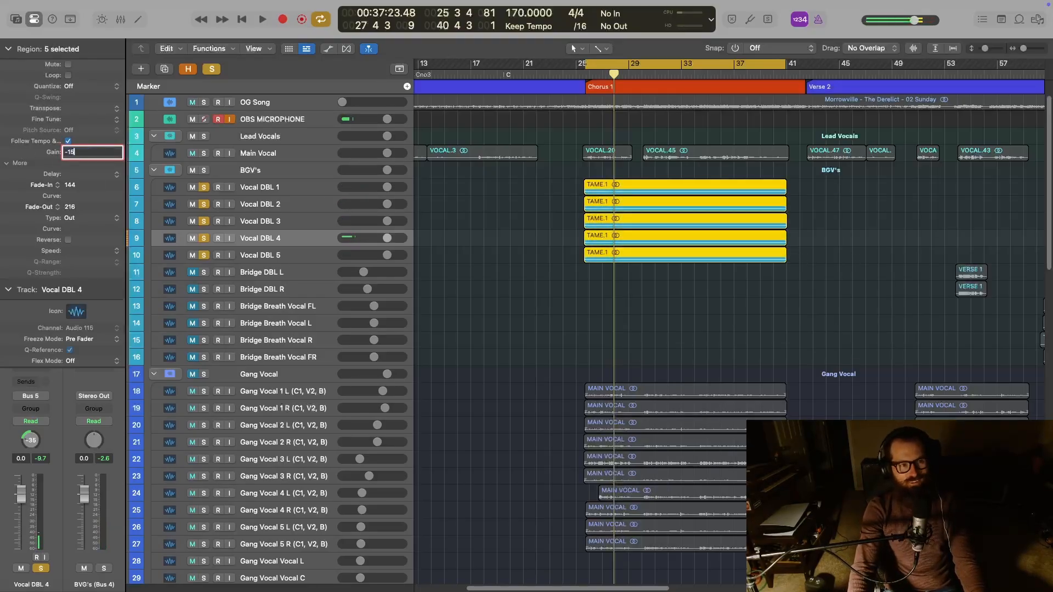
{"action": "type", "text": "15"}
{"action": "key", "text": "Return"}
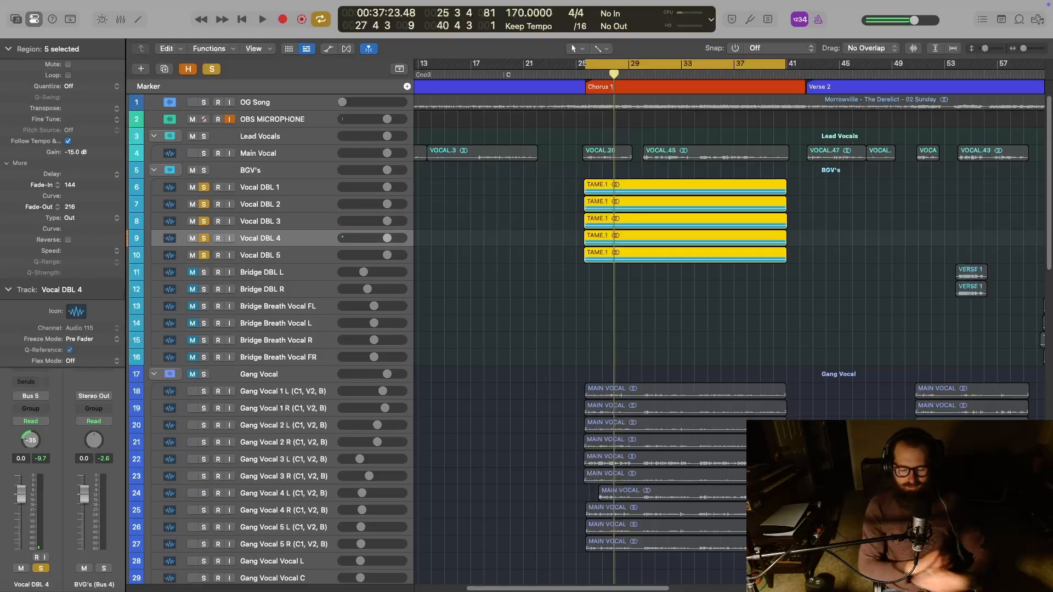
Play the soloed Vocal DBL tracks, clear all solos and play the Chorus 1 loop with the full mix
{"action": "key", "text": "space"}
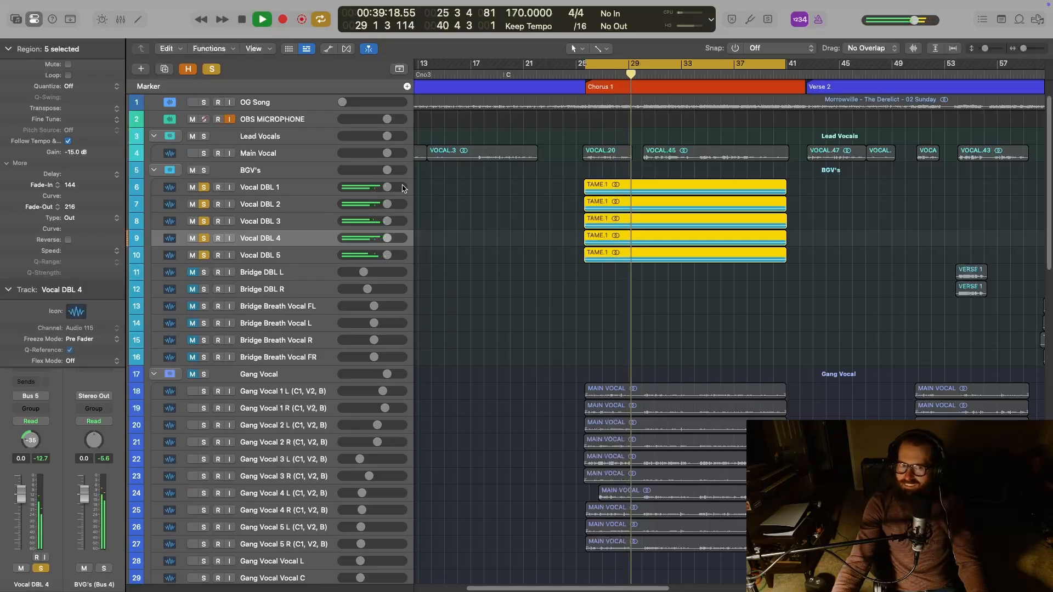
{"action": "key", "text": "space"}
{"action": "left_click", "coordinate": [212, 70]}
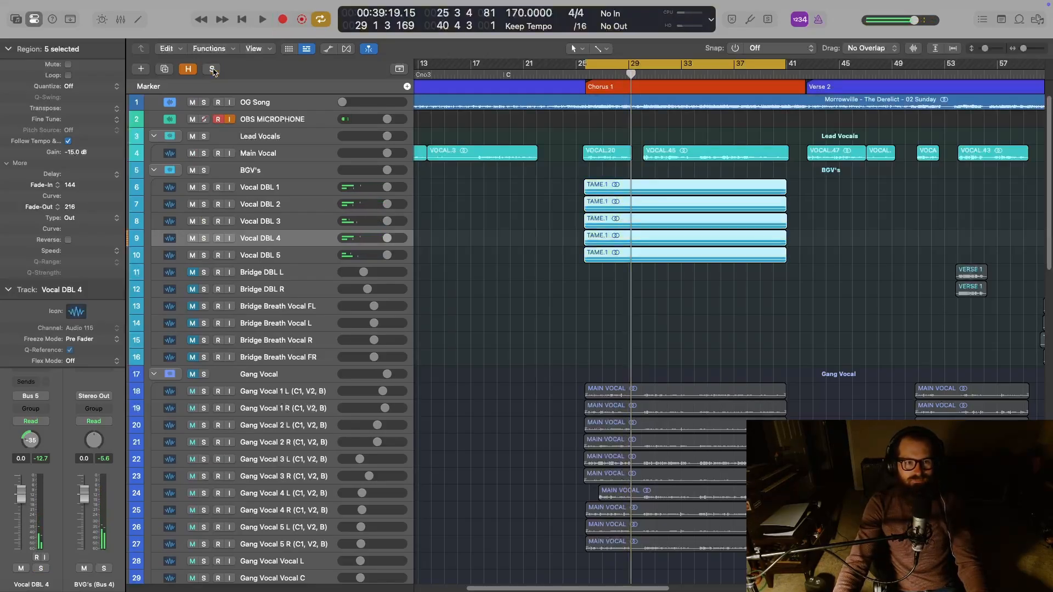
{"action": "key", "text": "space"}
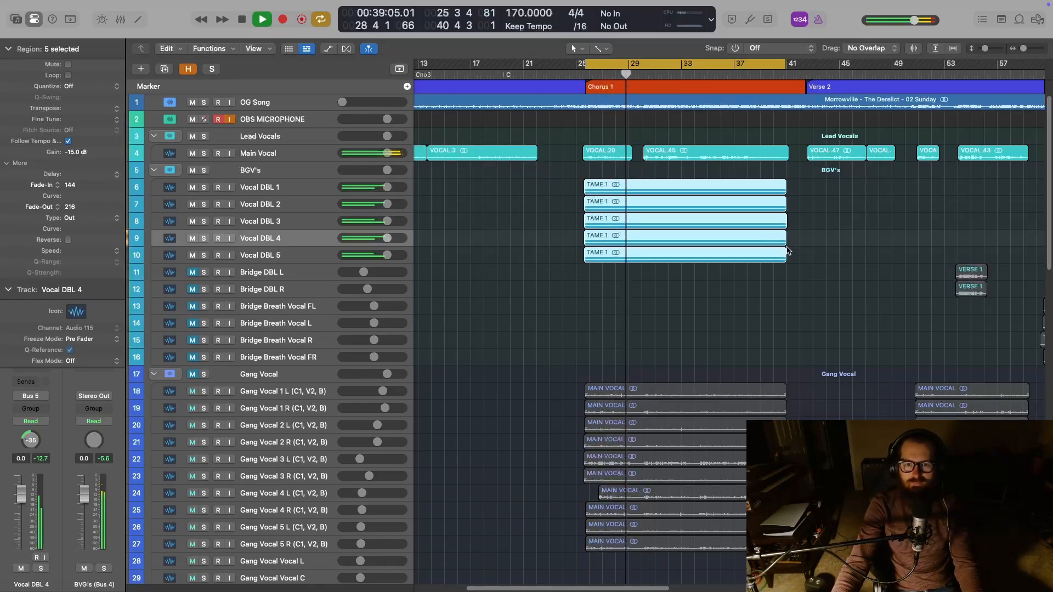
Restart the Chorus 1 loop and set the region gain of the five selected Vocal DBL regions to -12 dB
{"action": "key", "text": "space"}
{"action": "left_click_drag", "start_coordinate": [814, 258], "coordinate": [619, 187]}
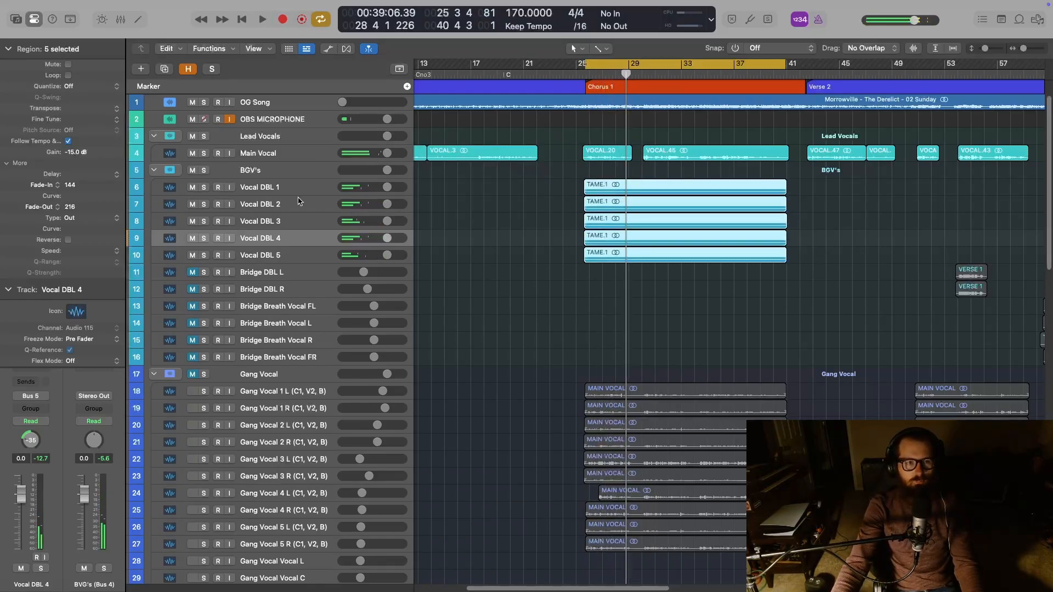
{"action": "key", "text": "space"}
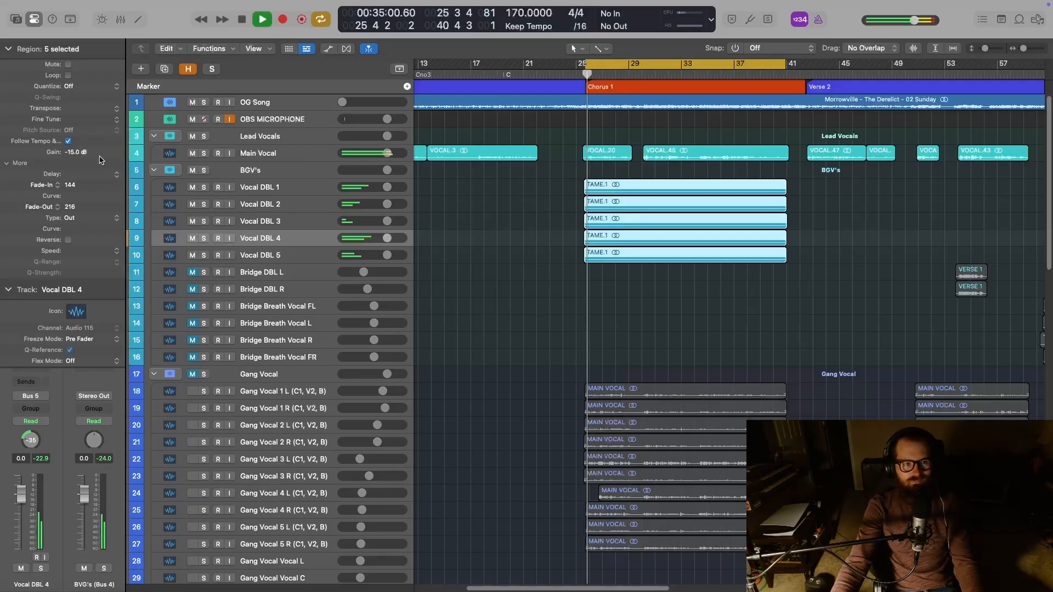
{"action": "double_click", "coordinate": [100, 155]}
{"action": "type", "text": "-12"}
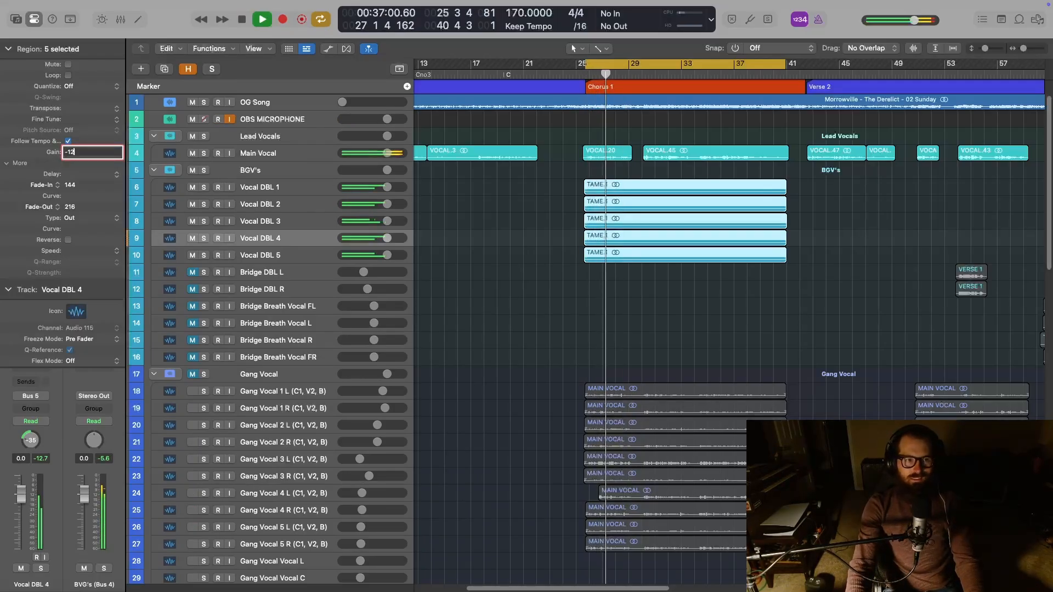
{"action": "key", "text": "Return"}
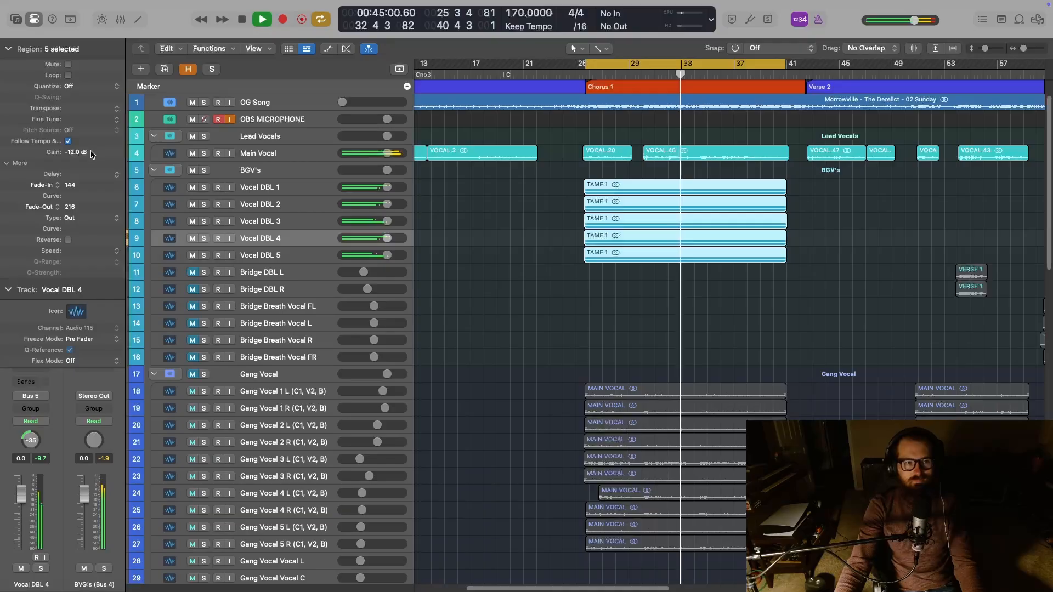
Set the region gain of the five Vocal DBL regions to -10 dB while the loop plays
{"action": "double_click", "coordinate": [87, 152]}
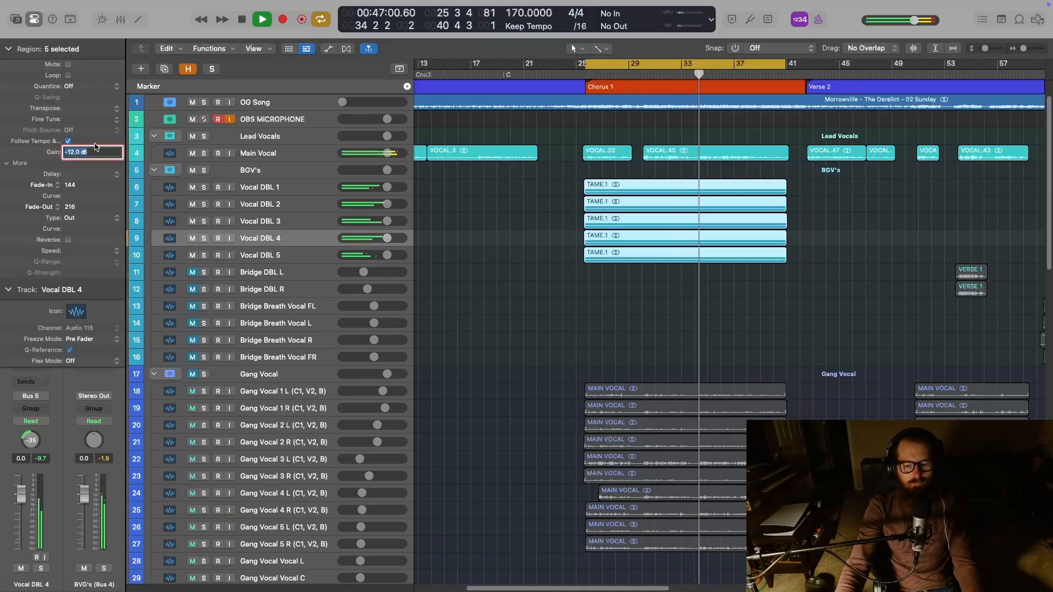
{"action": "type", "text": "-10"}
{"action": "key", "text": "Return"}
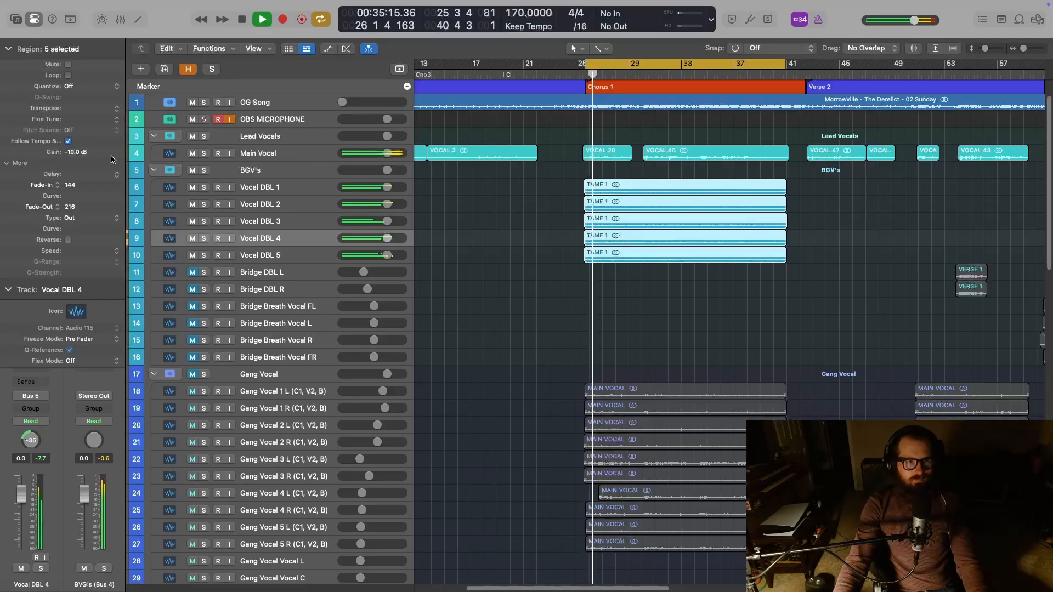
Solo the Main Vocal and BGV's tracks, check their levels in the mixer, and stop playback
{"action": "left_click", "coordinate": [203, 153]}
{"action": "left_click", "coordinate": [203, 170]}
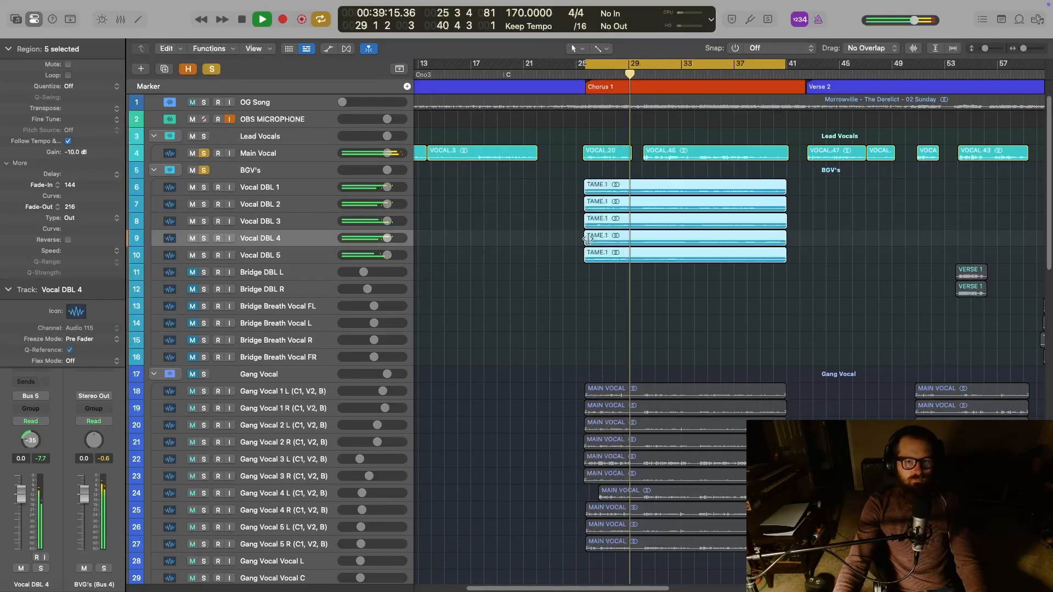
{"action": "key", "text": "x"}
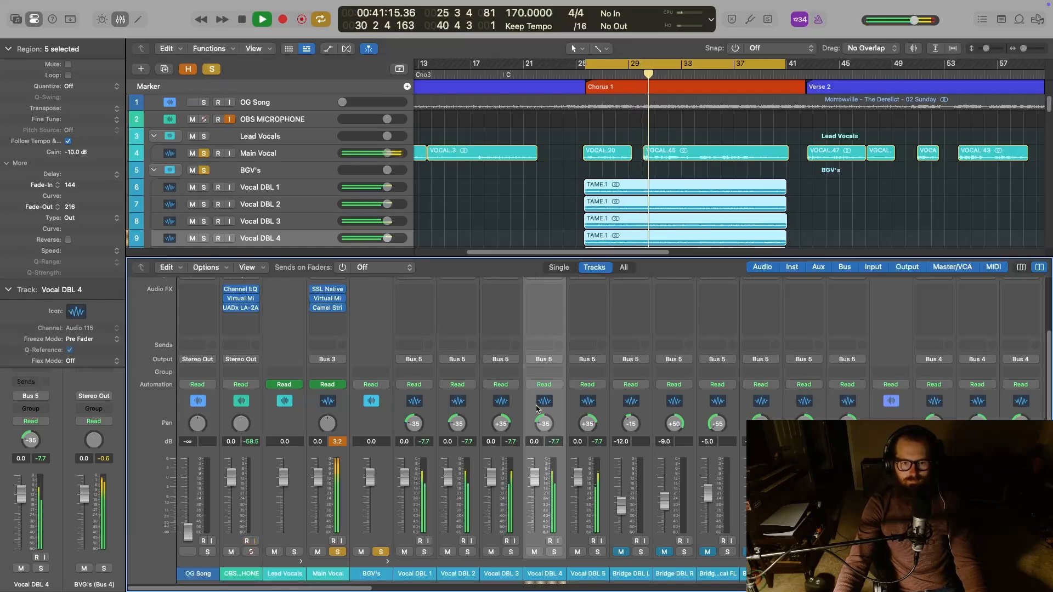
{"action": "scroll", "coordinate": [538, 413], "scroll_direction": "up", "scroll_amount": 3}
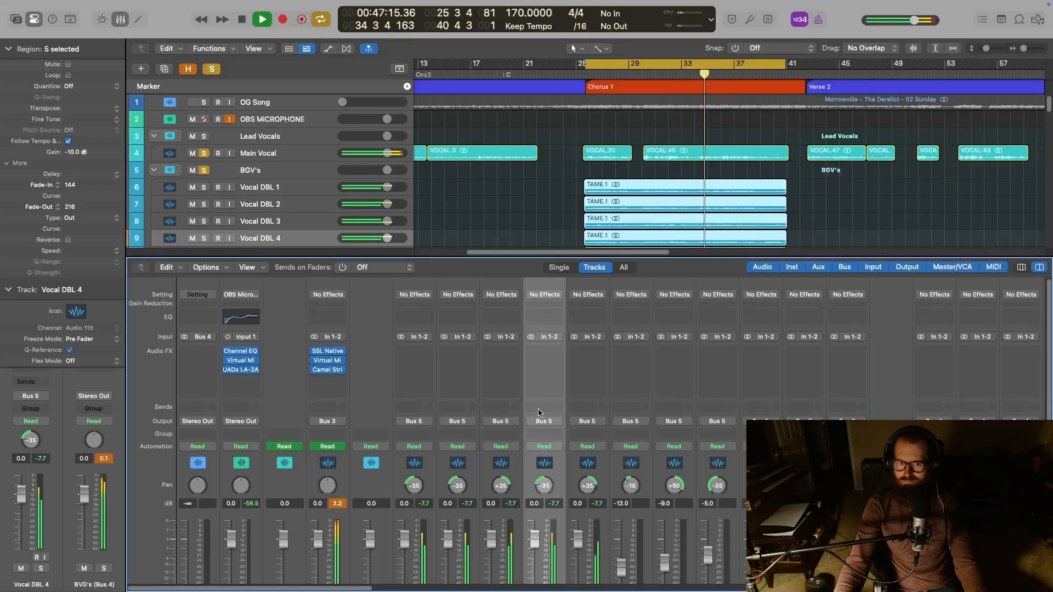
{"action": "key", "text": "x"}
{"action": "key", "text": "space"}
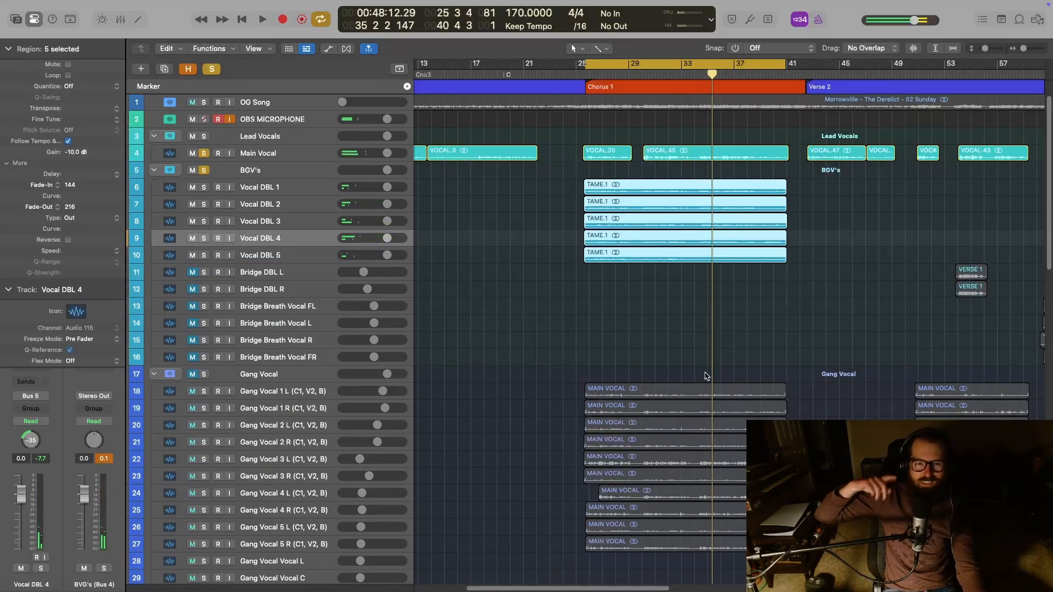
Play the soloed vocals in the Chorus 1 loop and review the vocal regions along the timeline
{"action": "key", "text": "space"}
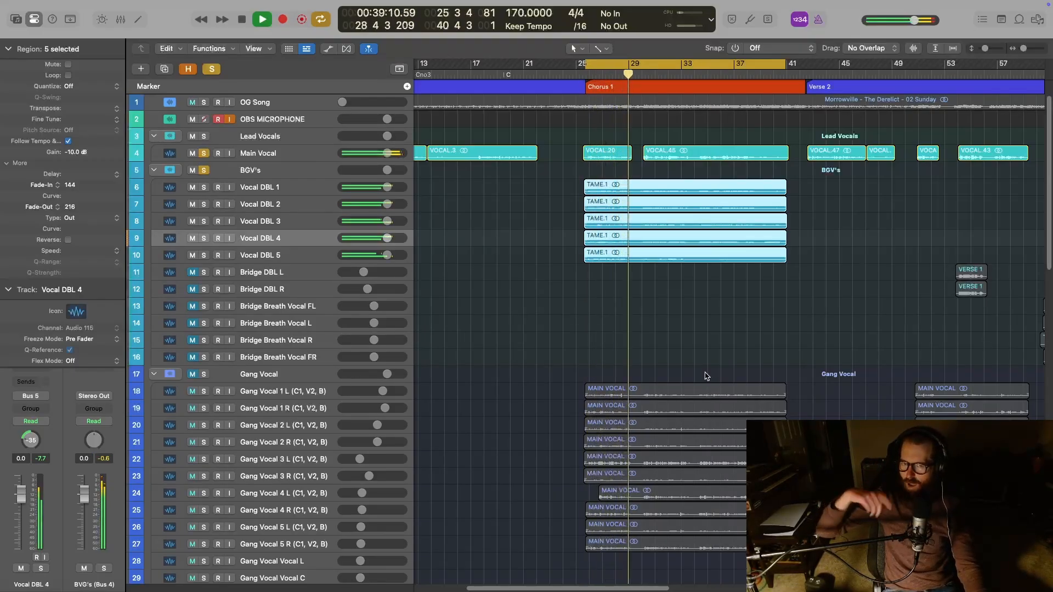
{"action": "key", "text": "space"}
{"action": "scroll", "coordinate": [729, 324], "scroll_direction": "right", "scroll_amount": 15}
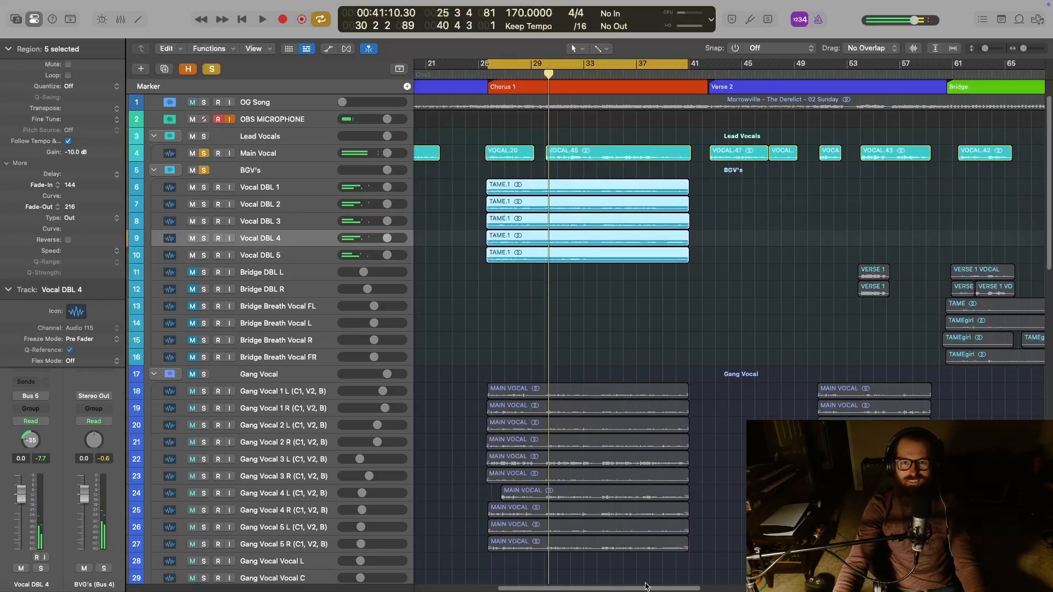
{"action": "scroll", "coordinate": [450, 520], "scroll_direction": "left", "scroll_amount": 20}
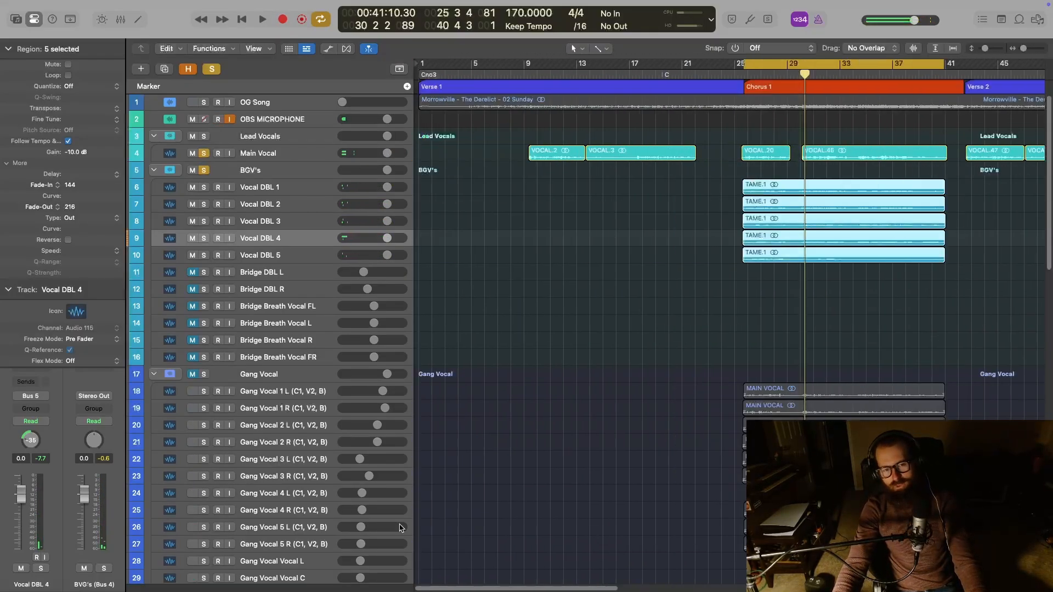
{"action": "scroll", "coordinate": [548, 518], "scroll_direction": "right", "scroll_amount": 7}
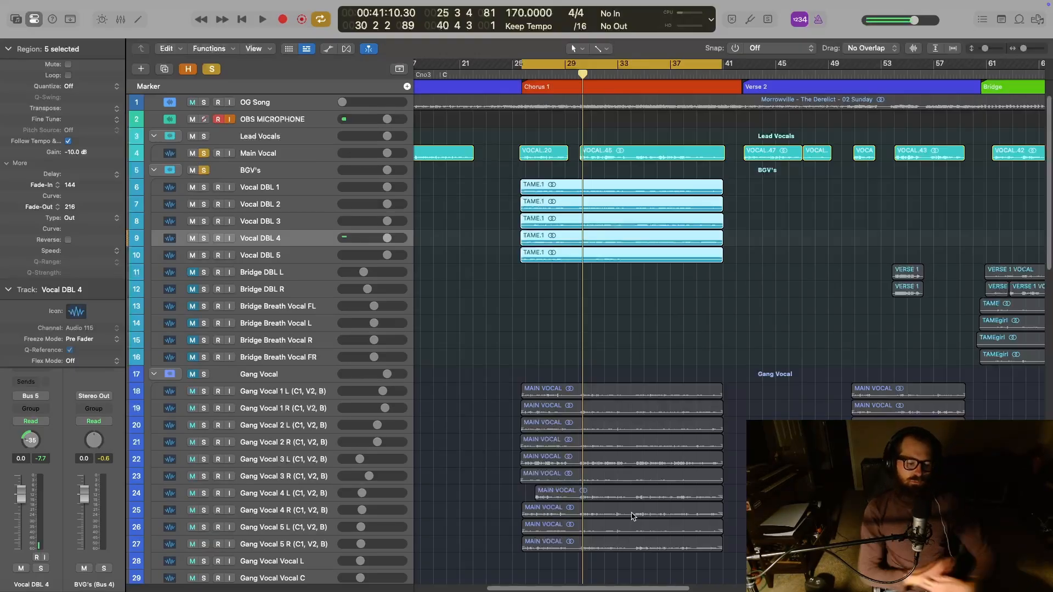
Add a Channel EQ to Vocal DBL 1 with a low cut at 100 Hz
{"action": "left_click", "coordinate": [607, 366]}
{"action": "key", "text": "x"}
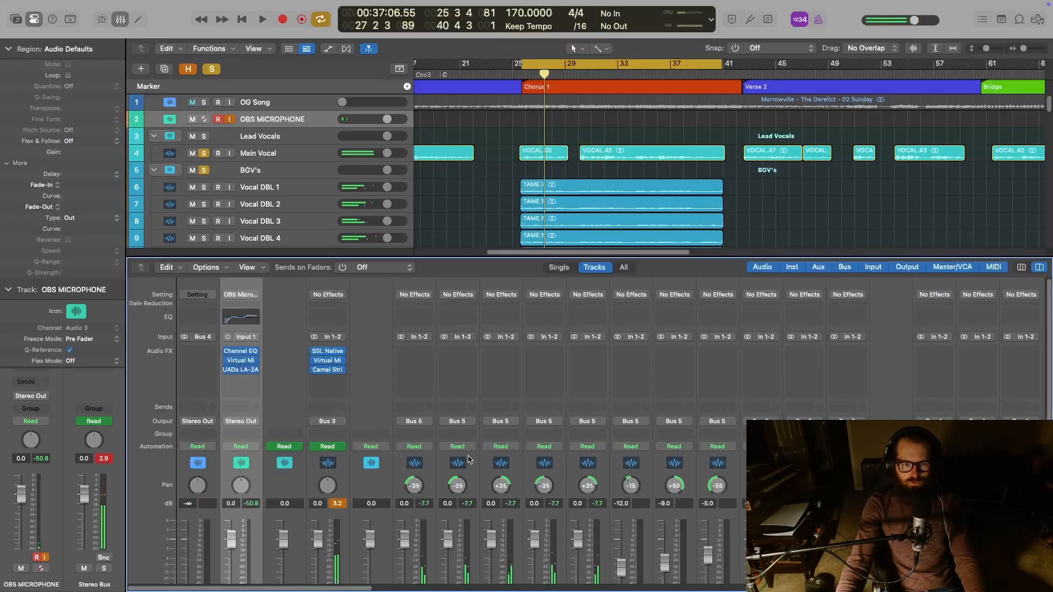
{"action": "left_click", "coordinate": [420, 317]}
{"action": "left_click", "coordinate": [371, 197]}
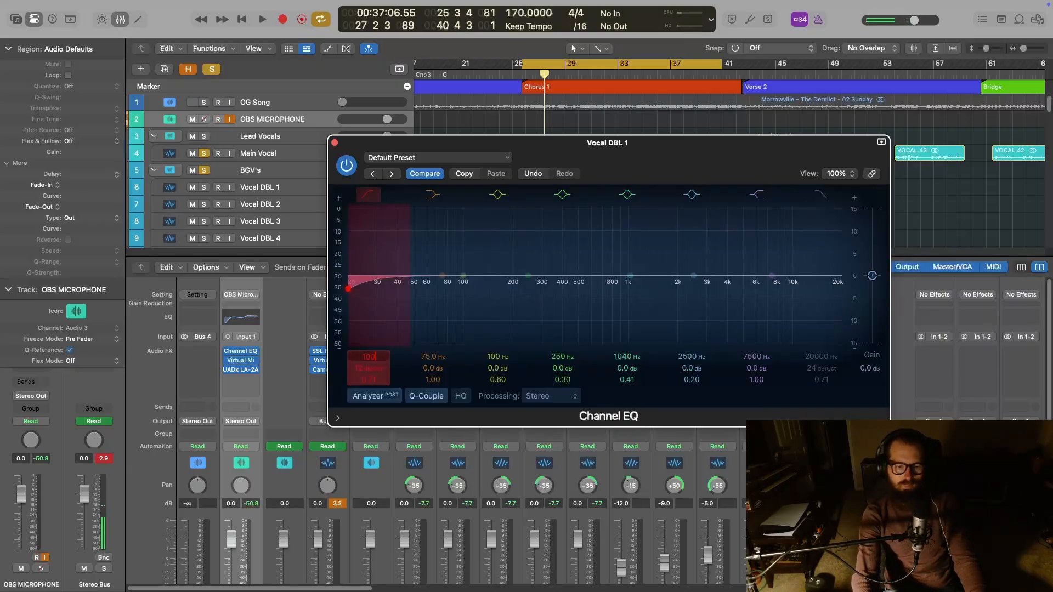
{"action": "key", "text": "Return"}
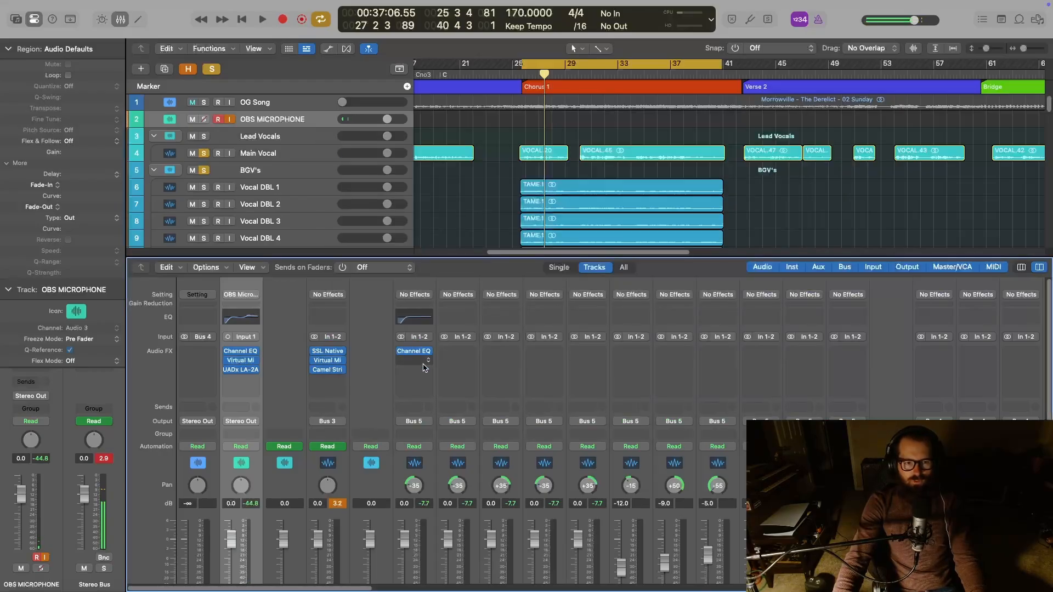
Copy the Channel EQ from Vocal DBL 1 onto Vocal DBL 2 through Vocal DBL 5
{"action": "mouse_move", "coordinate": [414, 353]}
{"action": "left_mouse_down"}
{"action": "mouse_move", "coordinate": [454, 354]}
{"action": "mouse_move", "coordinate": [420, 354]}
{"action": "left_mouse_up"}
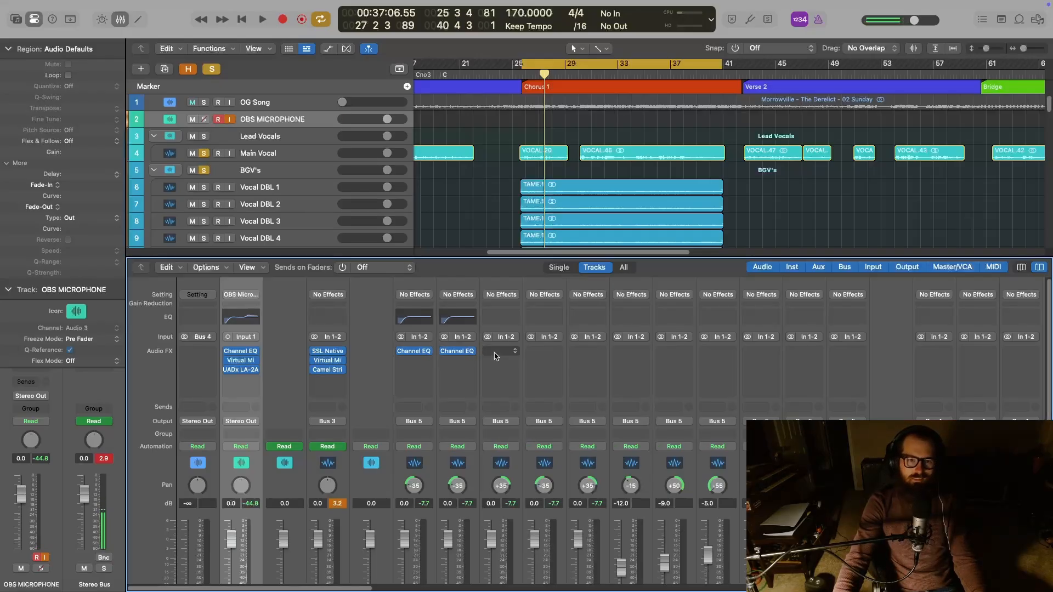
{"action": "left_click_drag", "start_coordinate": [457, 351], "coordinate": [508, 356]}
{"action": "scroll", "coordinate": [566, 412], "scroll_direction": "down", "scroll_amount": 3}
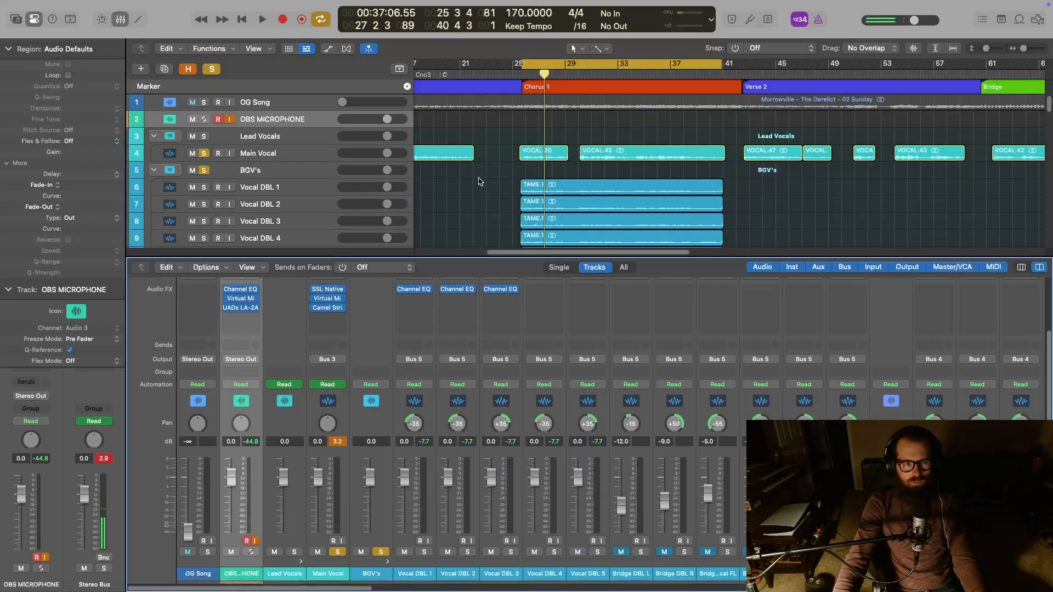
{"action": "scroll", "coordinate": [470, 176], "scroll_direction": "down", "scroll_amount": 1}
Play the soloed vocals and narrow the panning to -25 for Vocal DBL 1, 2 and 4 and +25 for Vocal DBL 3 and 5
{"action": "key", "text": "space"}
{"action": "scroll", "coordinate": [494, 220], "scroll_direction": "up", "scroll_amount": 1}
{"action": "scroll", "coordinate": [533, 329], "scroll_direction": "up", "scroll_amount": 3}
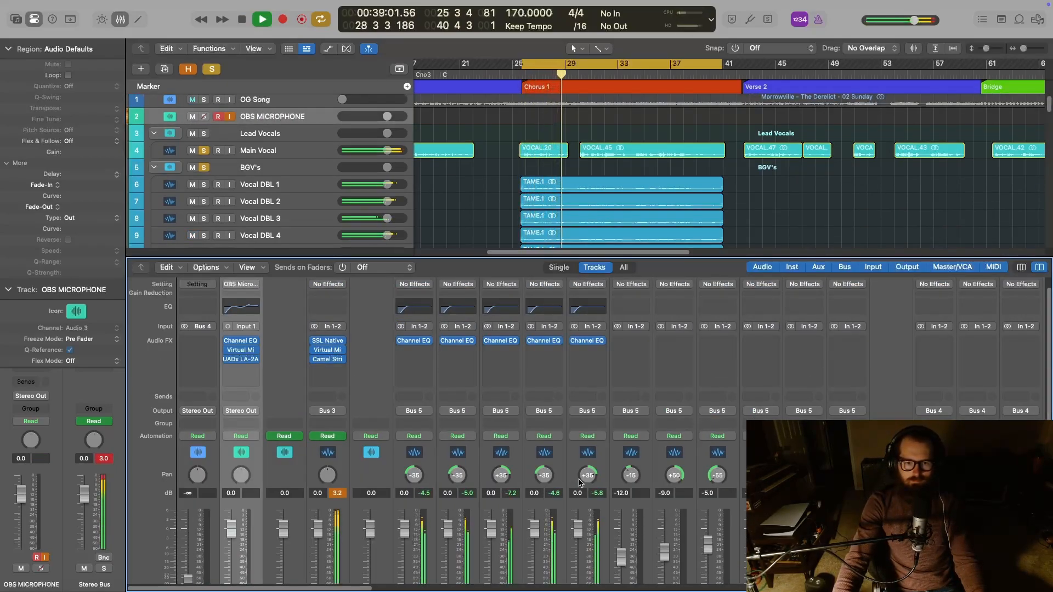
{"action": "key", "text": "space"}
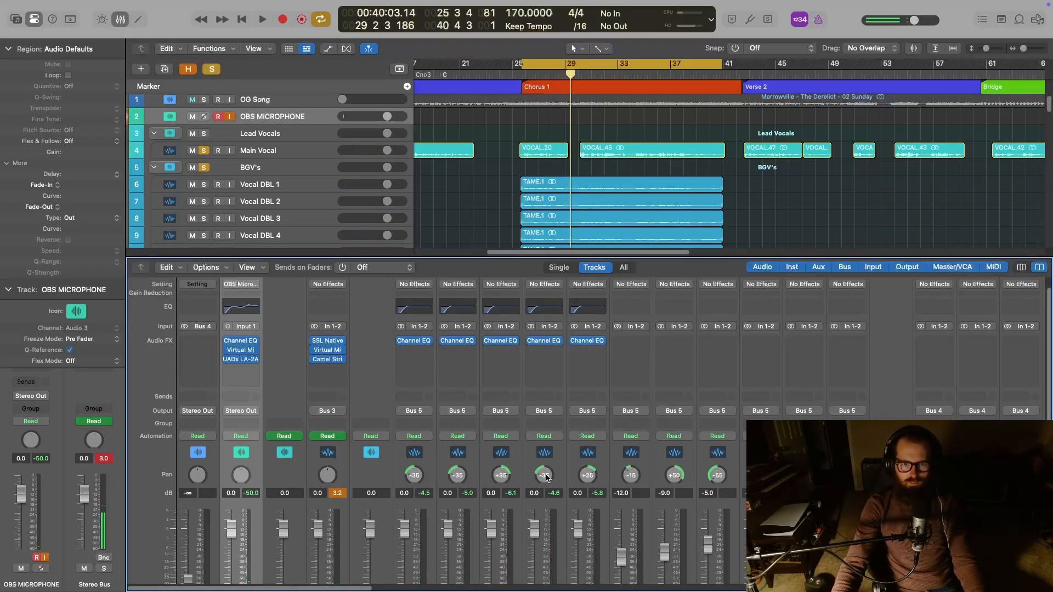
{"action": "double_click", "coordinate": [545, 475]}
{"action": "type", "text": "-25"}
{"action": "key", "text": "Return"}
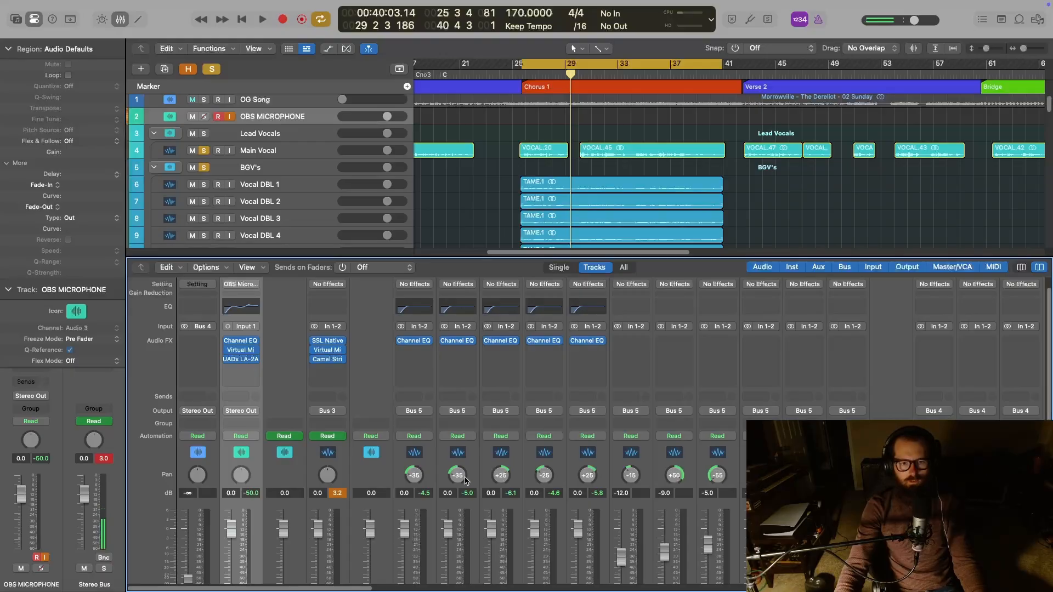
{"action": "key", "text": "BackSpace"}
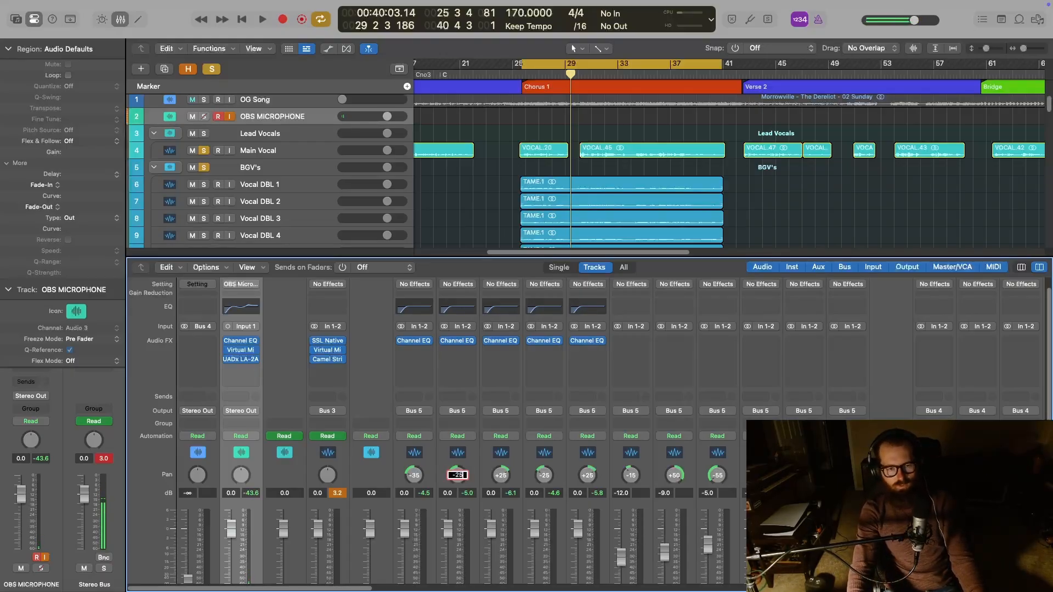
{"action": "key", "text": "Return"}
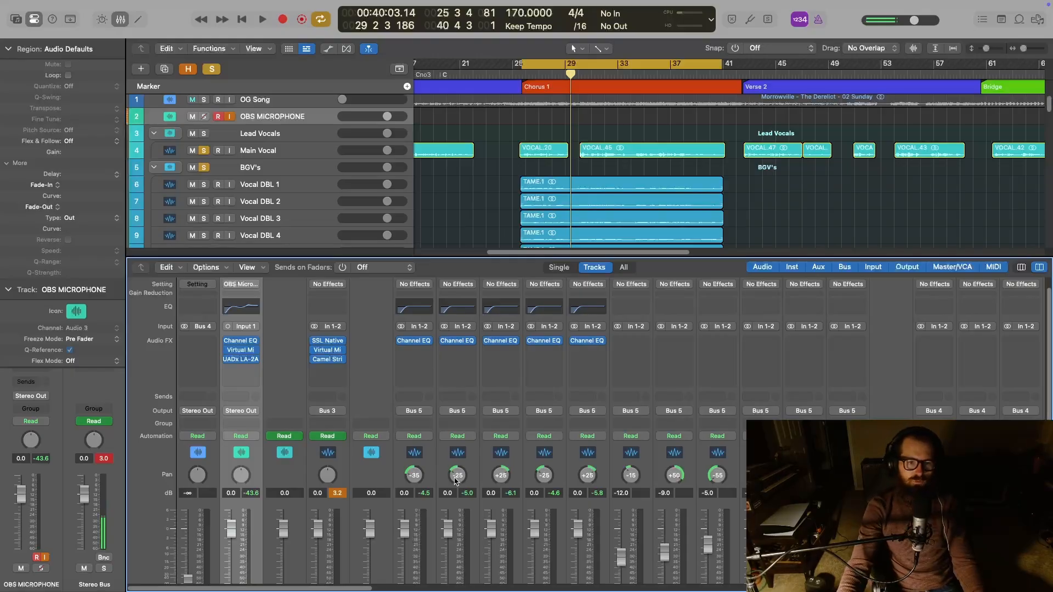
{"action": "double_click", "coordinate": [415, 475]}
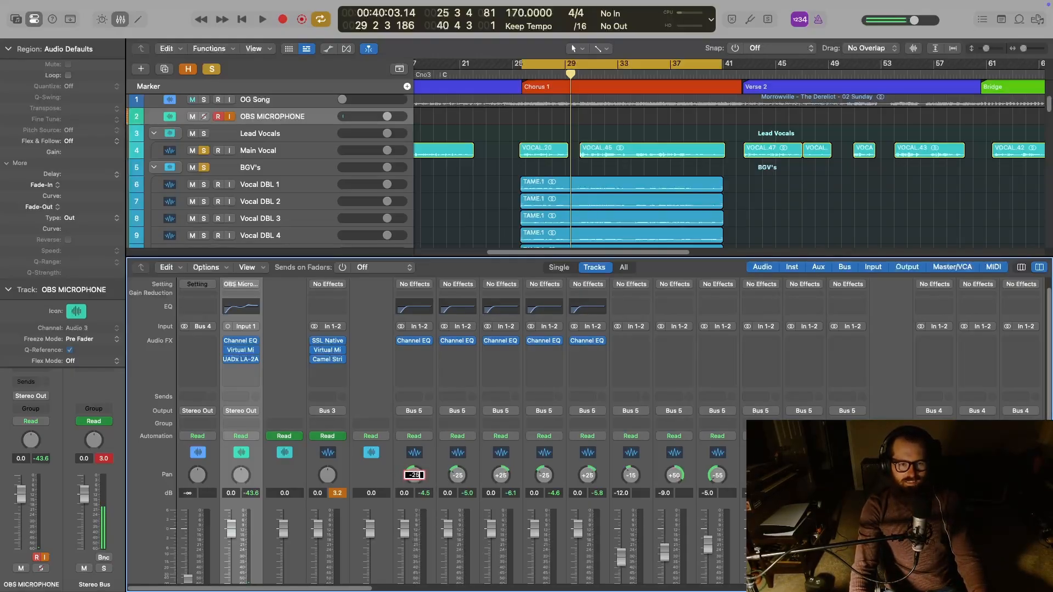
Play the Chorus 1 loop, clear all solos to hear the doubles in the full mix, and close the mixer
{"action": "key", "text": "space"}
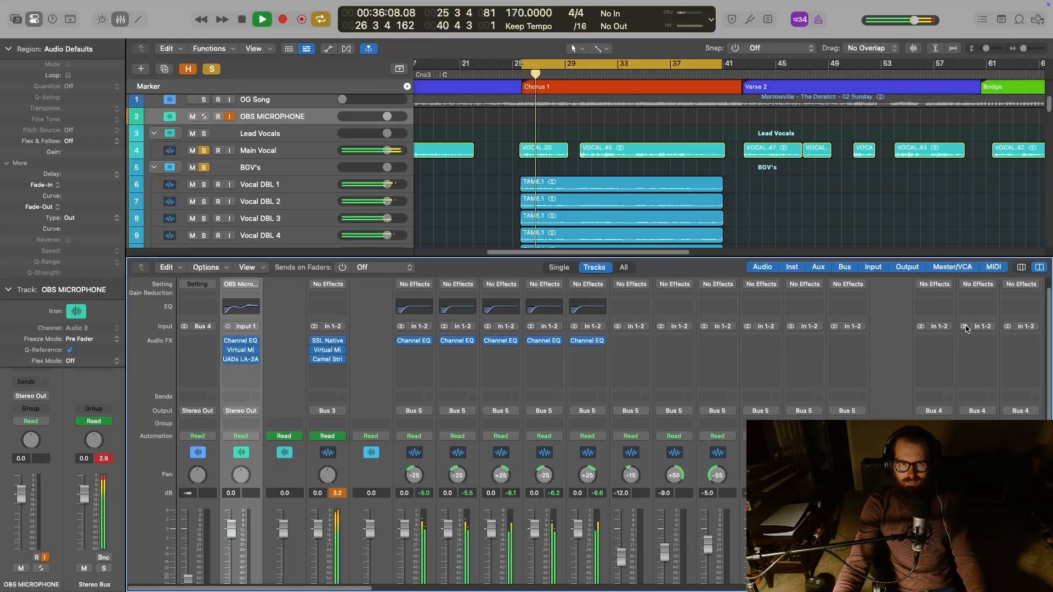
{"action": "left_click", "coordinate": [213, 69]}
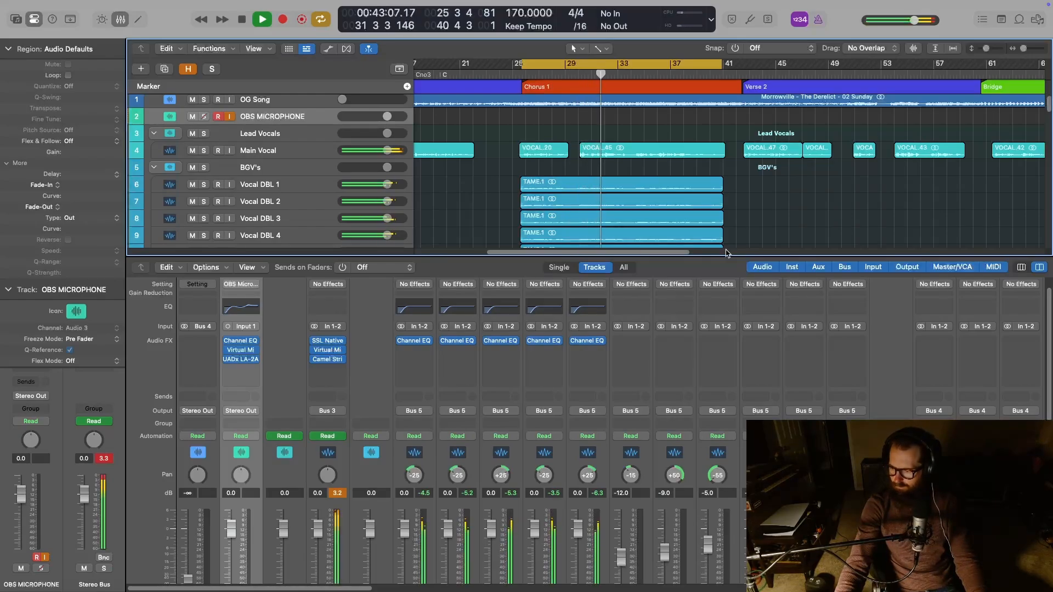
{"action": "key", "text": "space"}
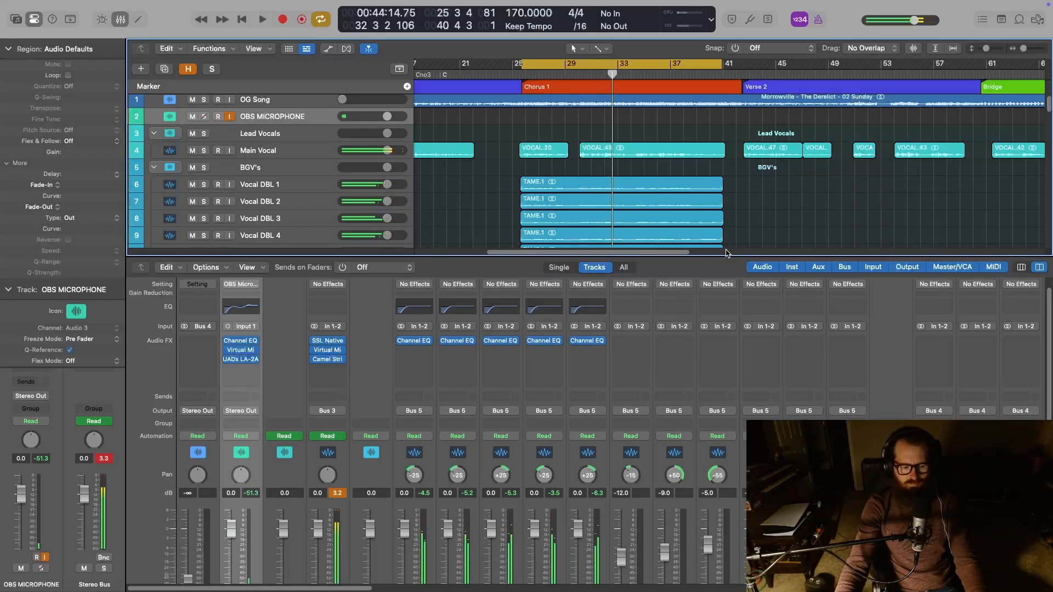
{"action": "key", "text": "x"}
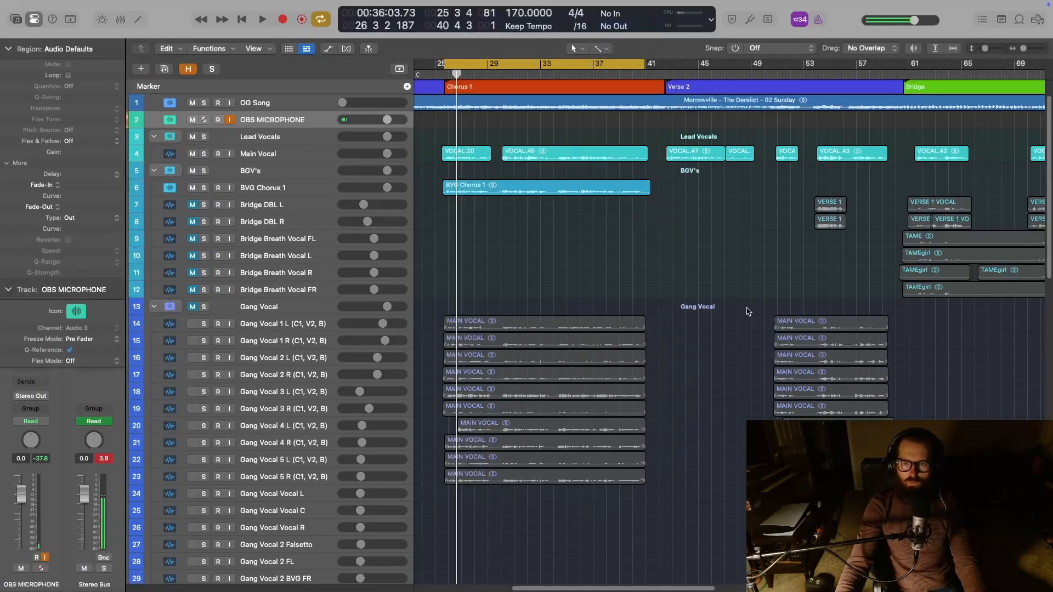
Review the vocal regions from Verse 2 through the Bridge and select the Bridge DBL L and Bridge Breath Vocal FL tracks in turn
{"action": "scroll", "coordinate": [750, 340], "scroll_direction": "right", "scroll_amount": 3}
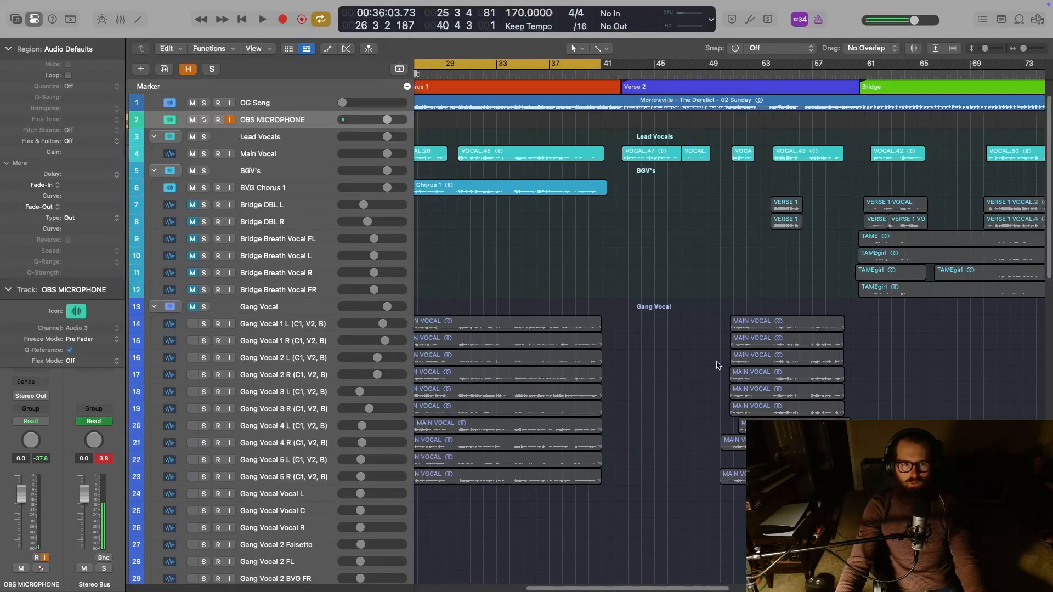
{"action": "scroll", "coordinate": [713, 367], "scroll_direction": "right", "scroll_amount": 3}
{"action": "scroll", "coordinate": [707, 379], "scroll_direction": "left", "scroll_amount": 3}
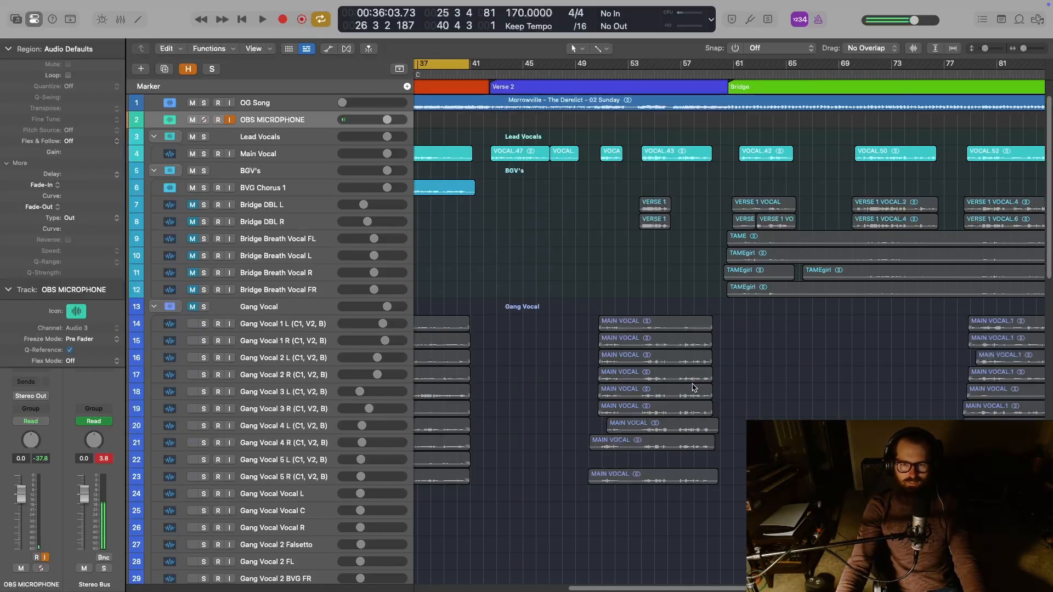
{"action": "scroll", "coordinate": [693, 389], "scroll_direction": "right", "scroll_amount": 10}
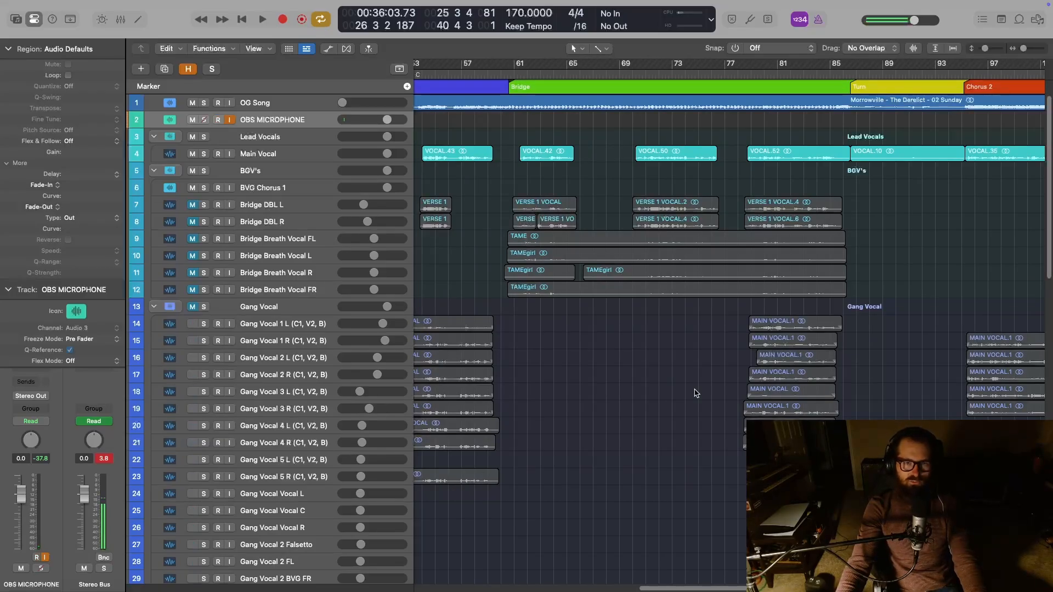
{"action": "scroll", "coordinate": [695, 393], "scroll_direction": "left", "scroll_amount": 3}
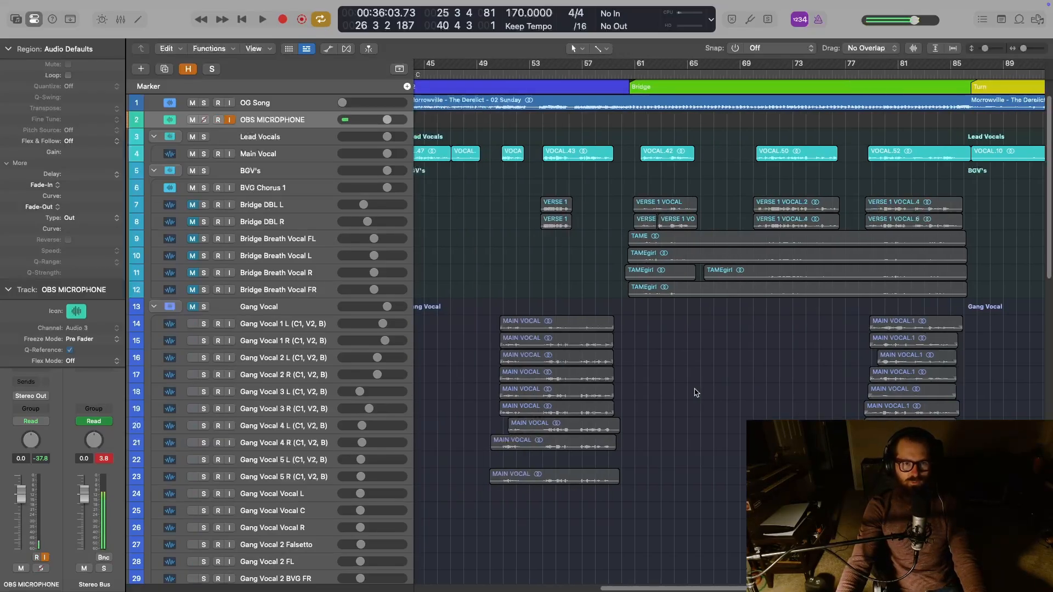
{"action": "left_click", "coordinate": [318, 207]}
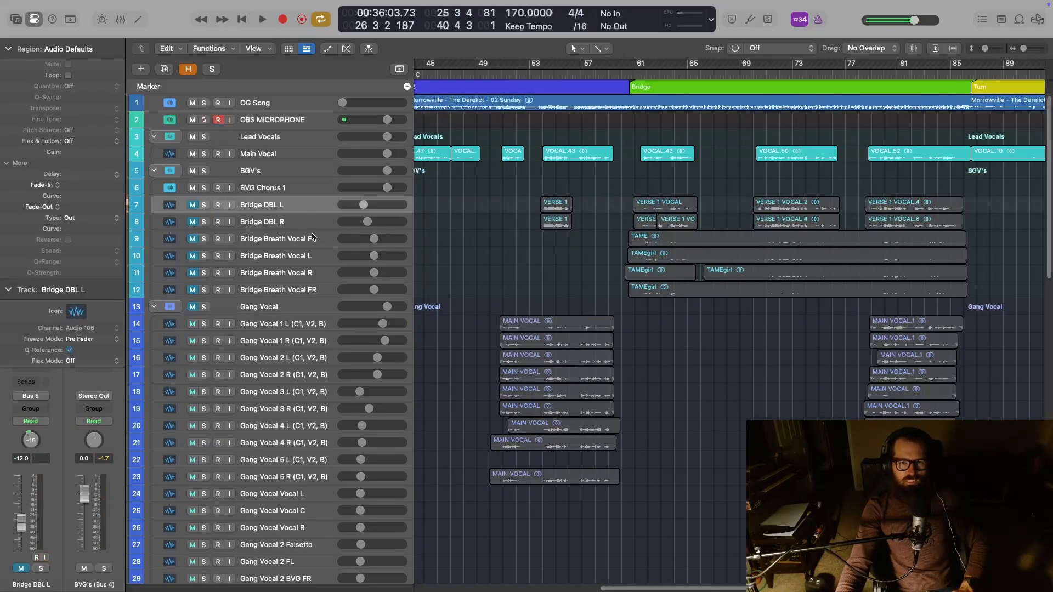
{"action": "left_click", "coordinate": [312, 239]}
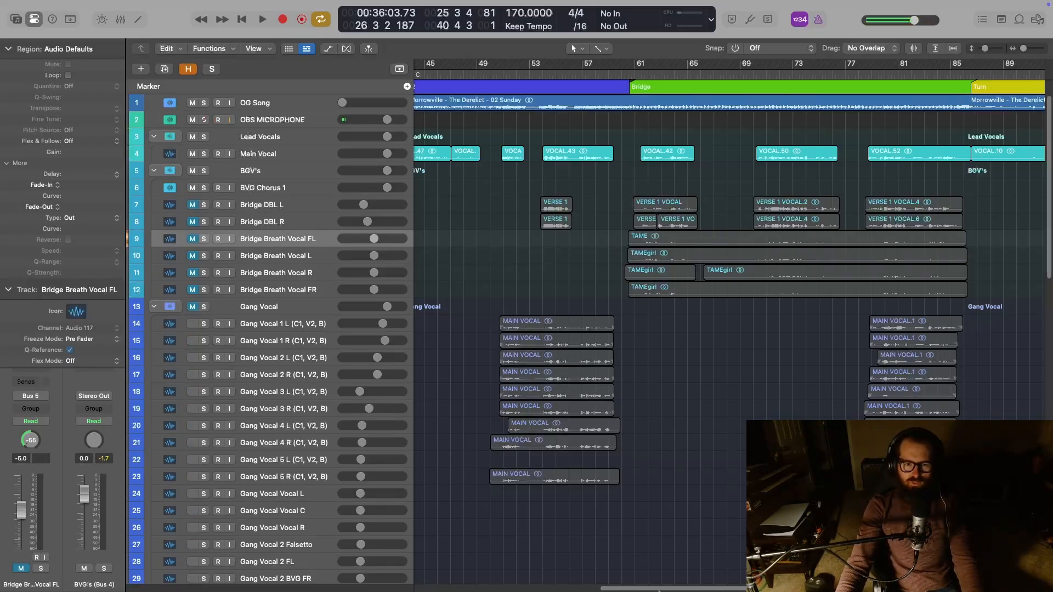
Check the vocal regions through Chorus 2 and unmute the Bridge DBL L and Bridge DBL R tracks
{"action": "left_click_drag", "start_coordinate": [659, 591], "coordinate": [775, 591]}
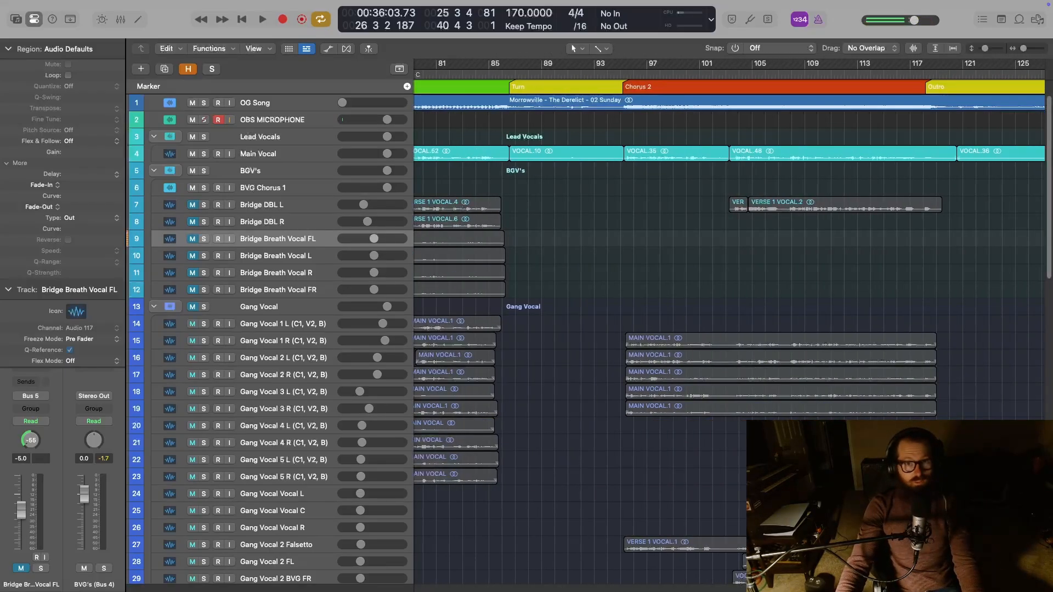
{"action": "scroll", "coordinate": [517, 565], "scroll_direction": "left", "scroll_amount": 10}
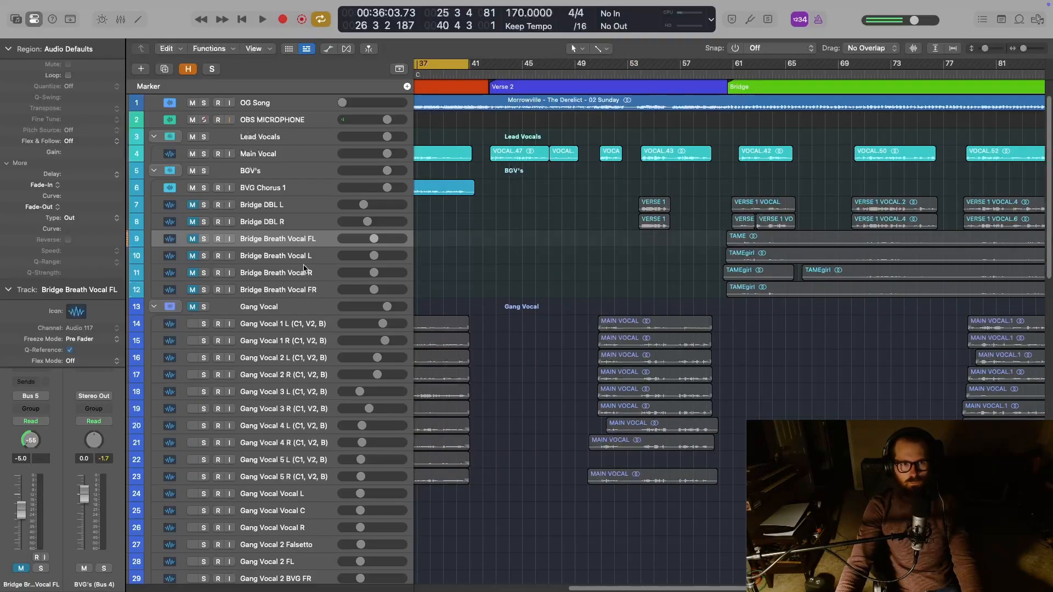
{"action": "left_click", "coordinate": [192, 205]}
{"action": "left_click", "coordinate": [192, 221]}
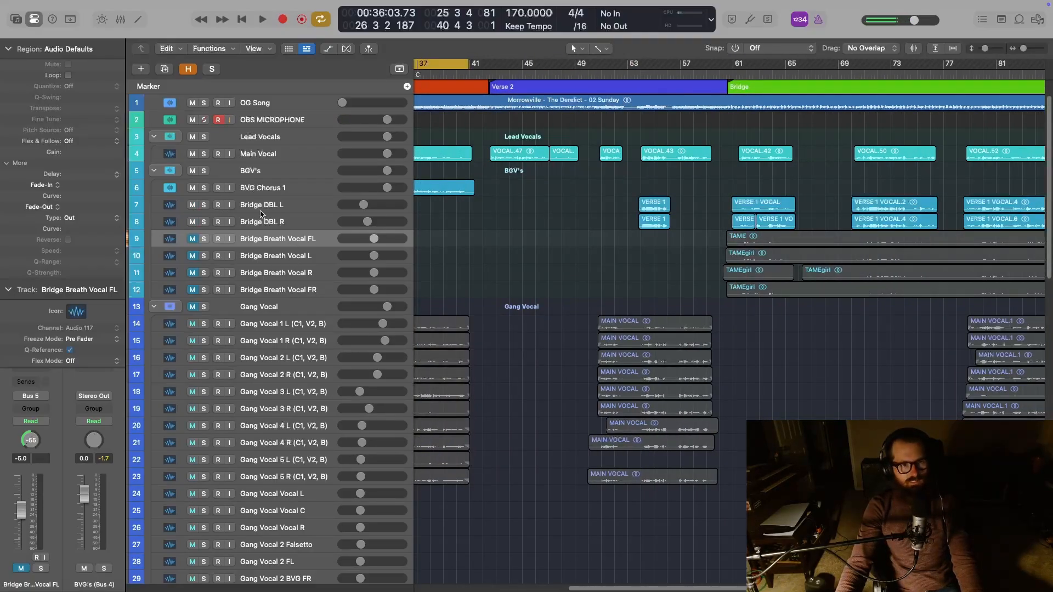
Select the Bridge DBL L and Bridge DBL R tracks together and set their volume to 0 dB
{"action": "left_click_drag", "start_coordinate": [332, 198], "coordinate": [312, 204]}
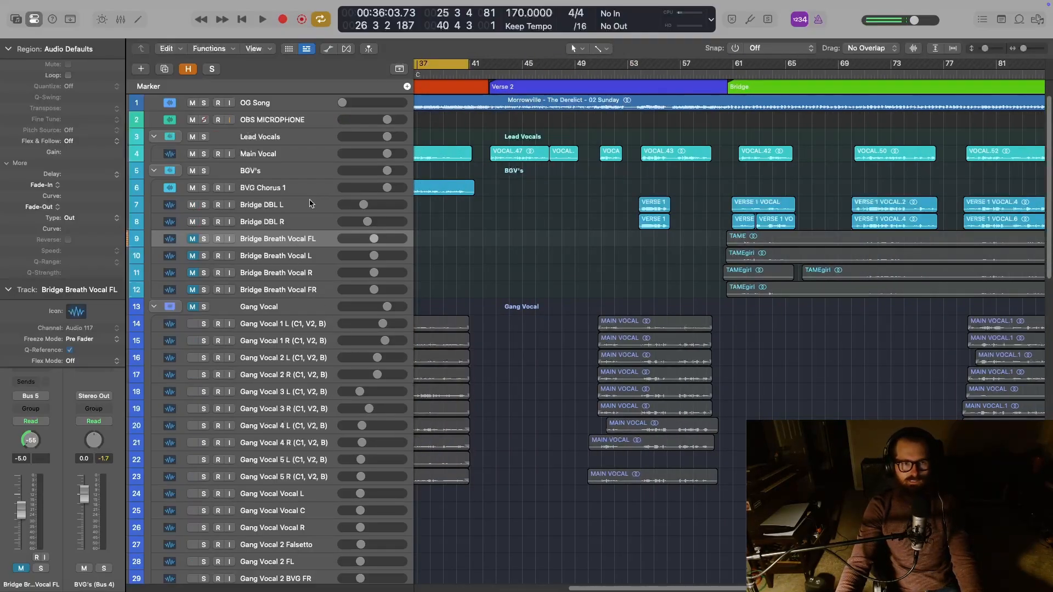
{"action": "left_click", "coordinate": [341, 206]}
{"action": "double_click", "coordinate": [343, 220]}
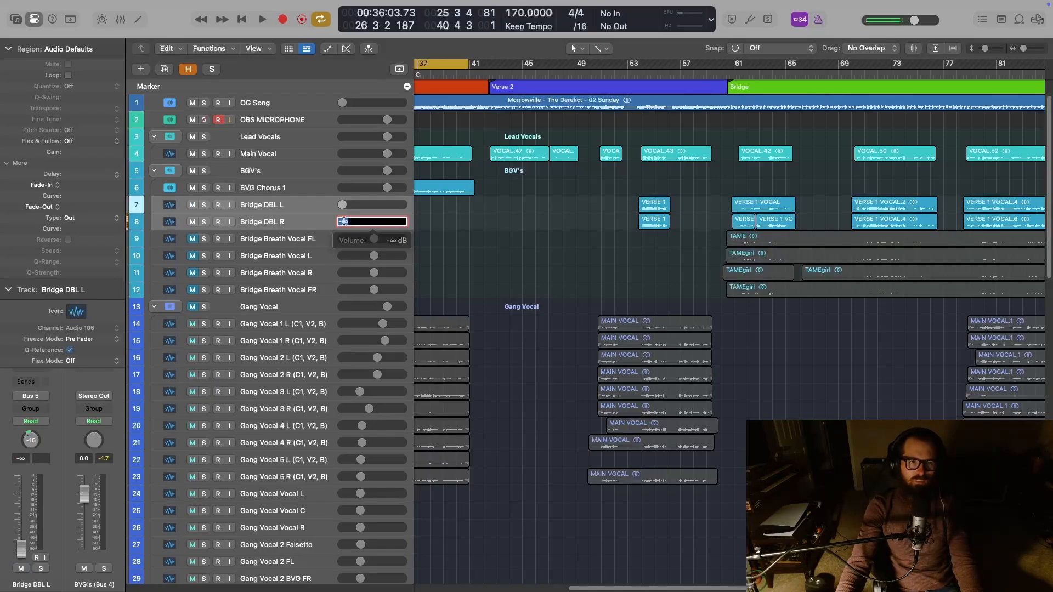
{"action": "type", "text": "0"}
{"action": "key", "text": "Return"}
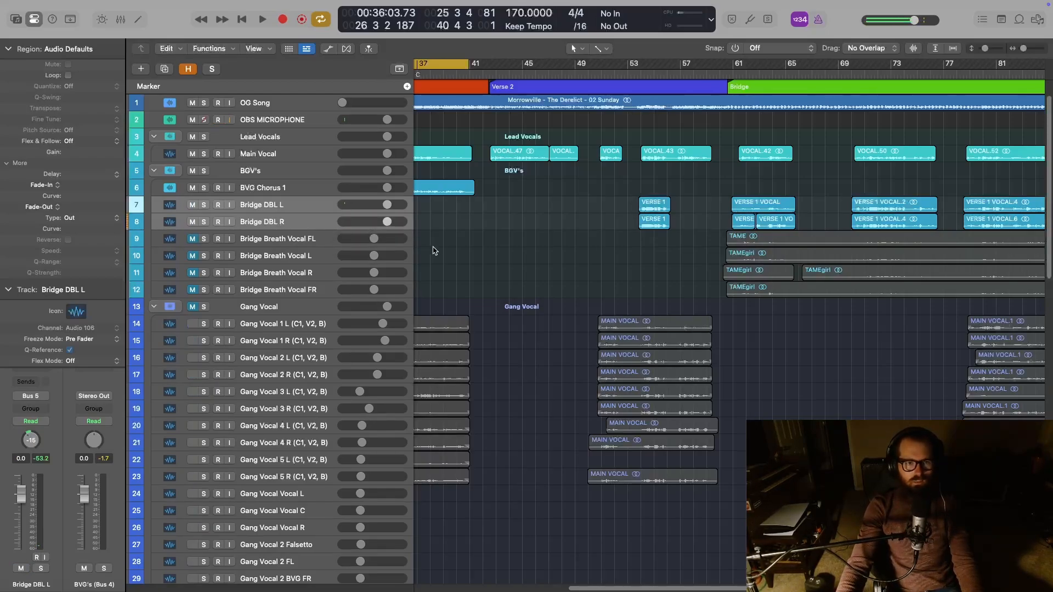
Hide the inspector, open the mixer and try to enter a new pan value for Bridge DBL R
{"action": "key", "text": "i"}
{"action": "key", "text": "x"}
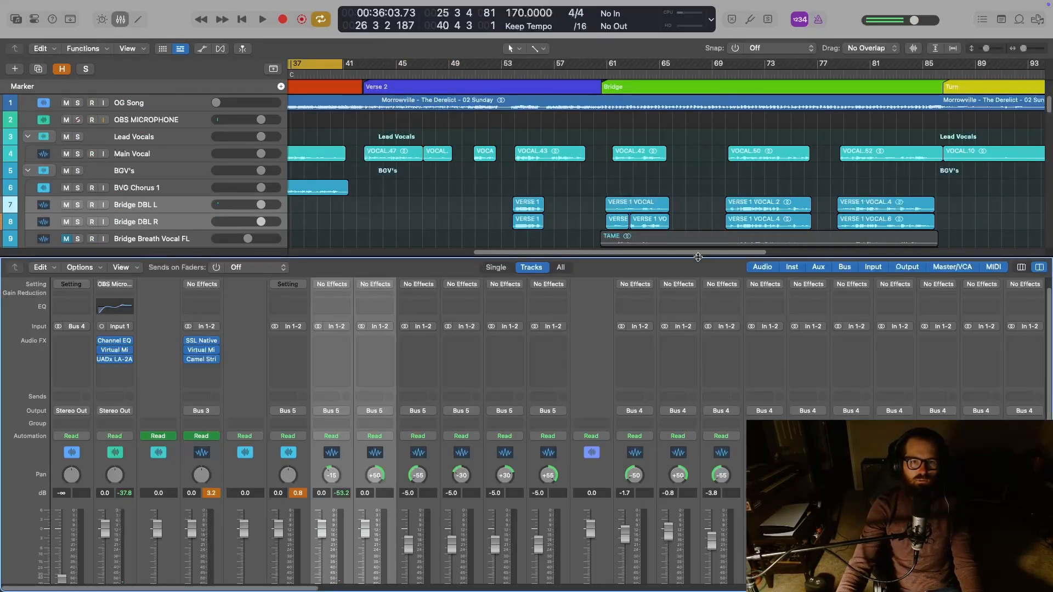
{"action": "scroll", "coordinate": [399, 484], "scroll_direction": "down", "scroll_amount": 3}
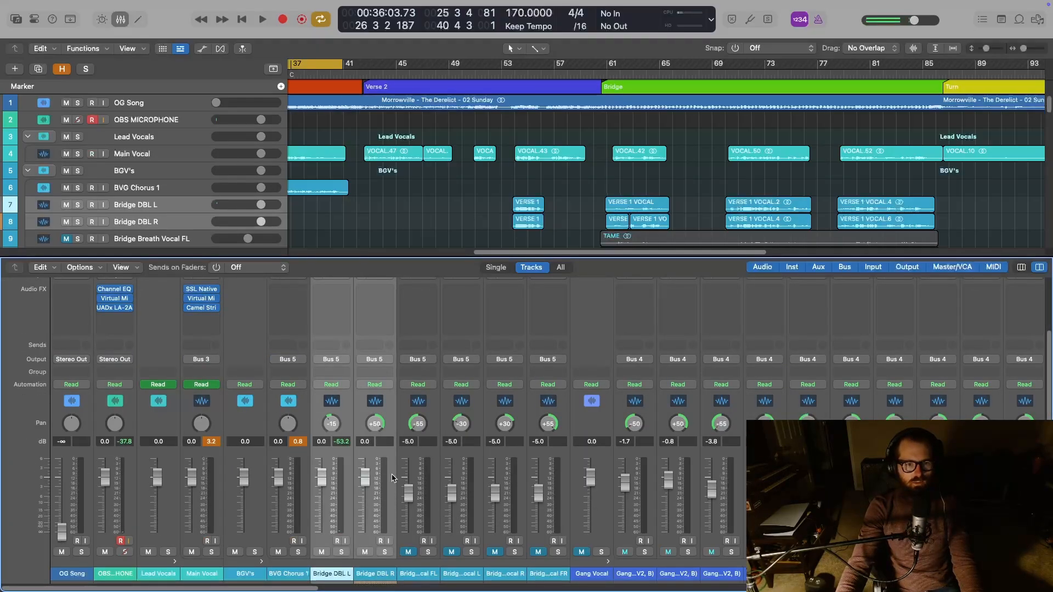
{"action": "key", "text": "x"}
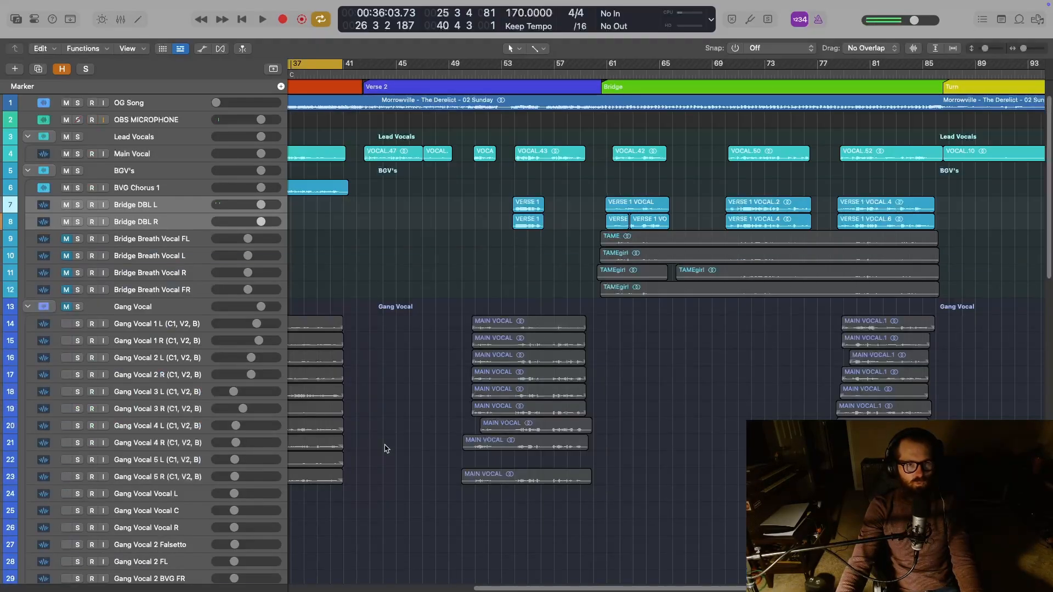
{"action": "key", "text": "x"}
{"action": "left_click", "coordinate": [386, 440]}
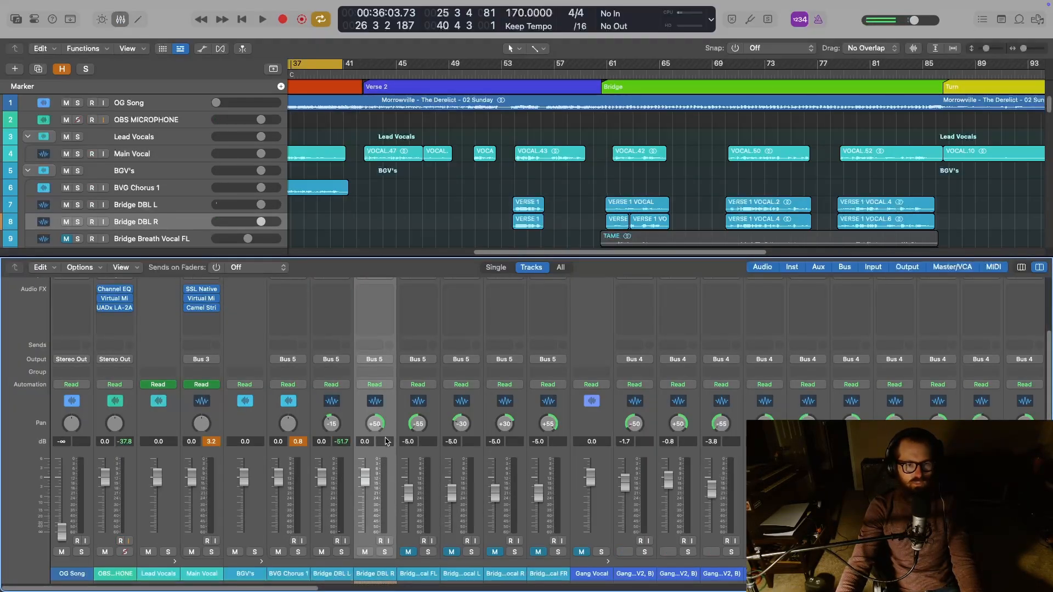
{"action": "type", "text": "50"}
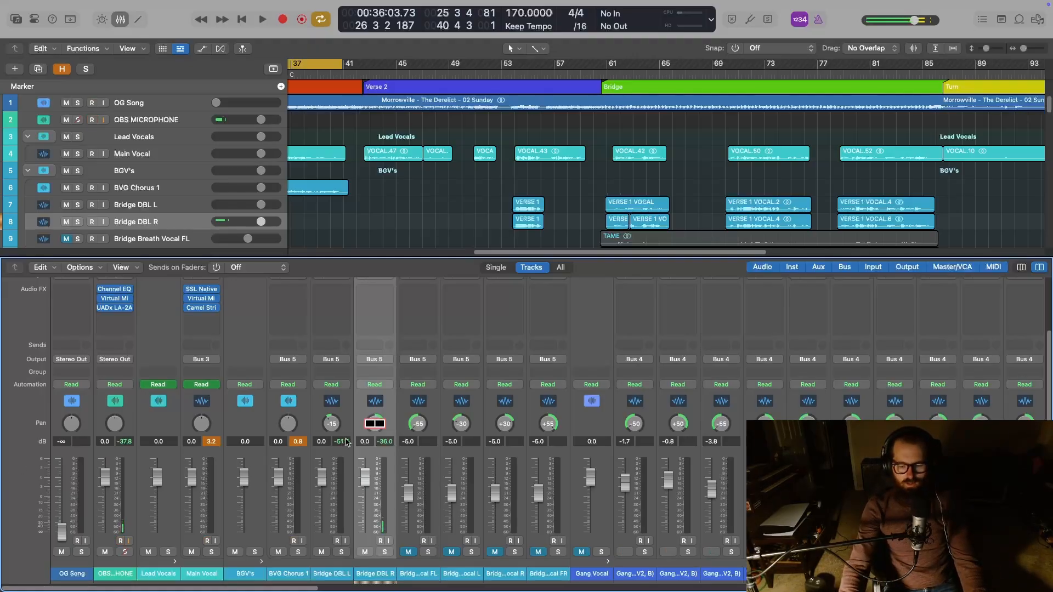
{"action": "left_click", "coordinate": [183, 209]}
{"action": "key", "text": "x"}
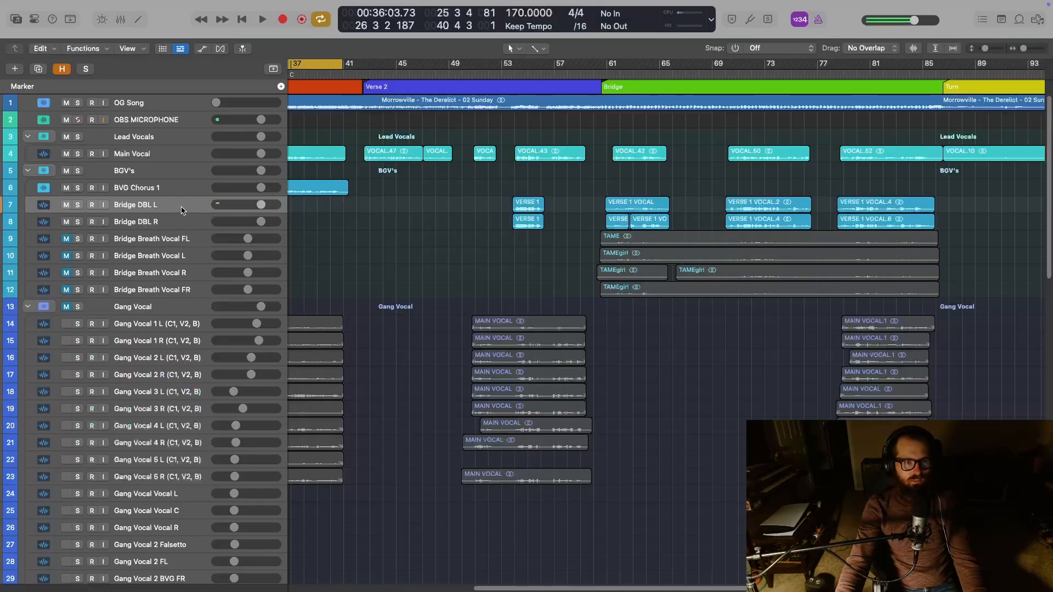
Review the gang vocal tracks in the track list and their levels and panning in the mixer
{"action": "scroll", "coordinate": [171, 258], "scroll_direction": "down", "scroll_amount": 15}
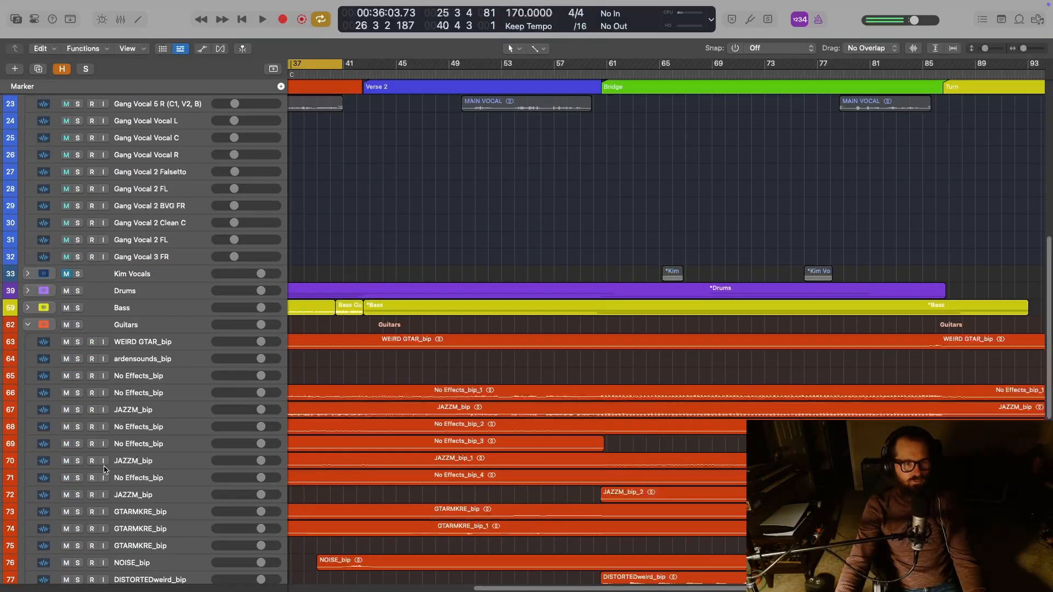
{"action": "key", "text": "x"}
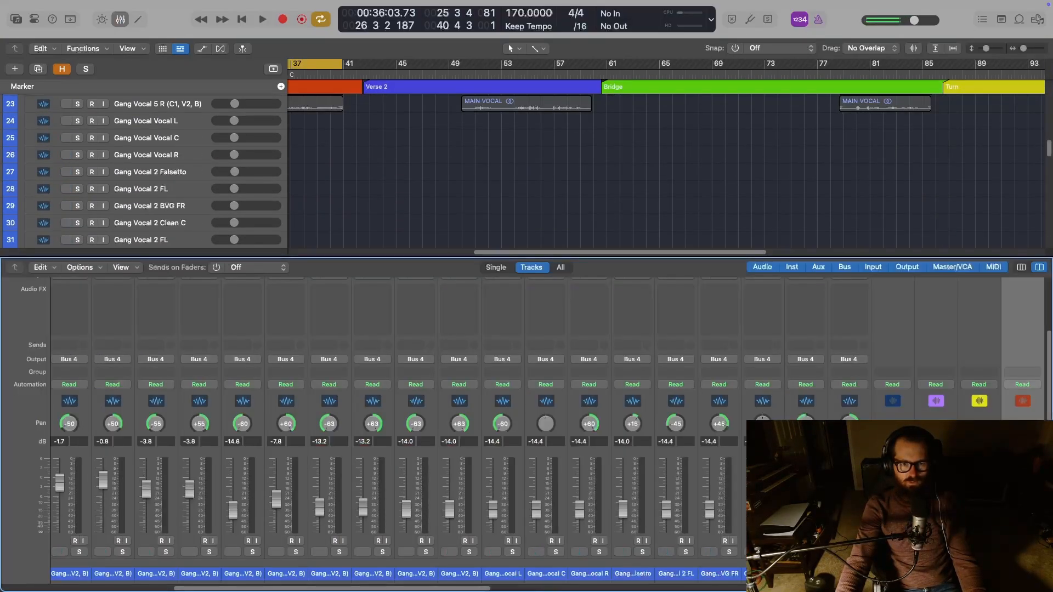
{"action": "left_click_drag", "start_coordinate": [451, 589], "coordinate": [384, 570]}
{"action": "key", "text": "x"}
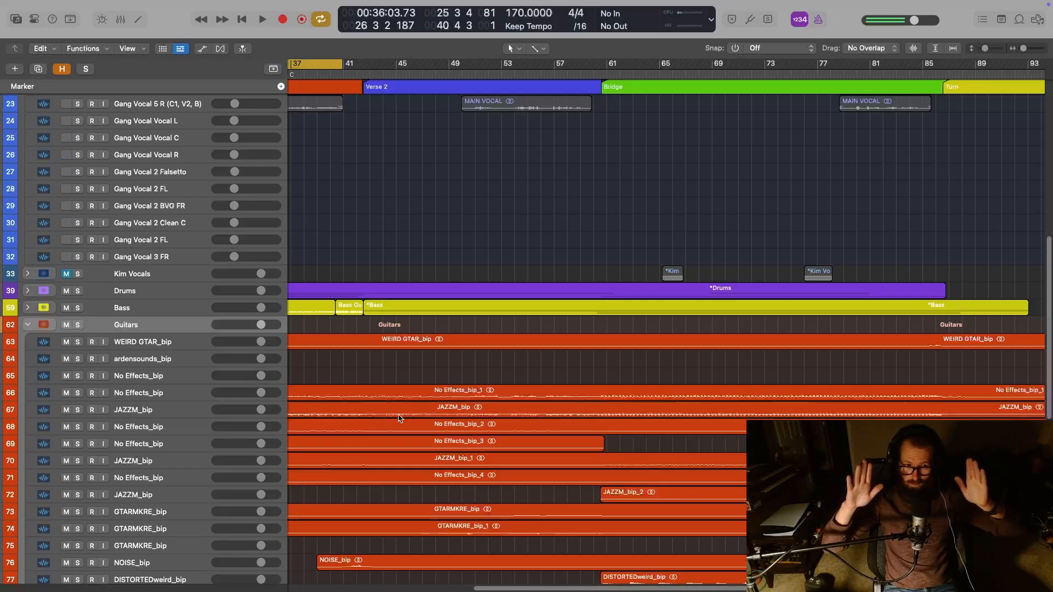
{"action": "scroll", "coordinate": [595, 590], "scroll_direction": "up", "scroll_amount": 8}
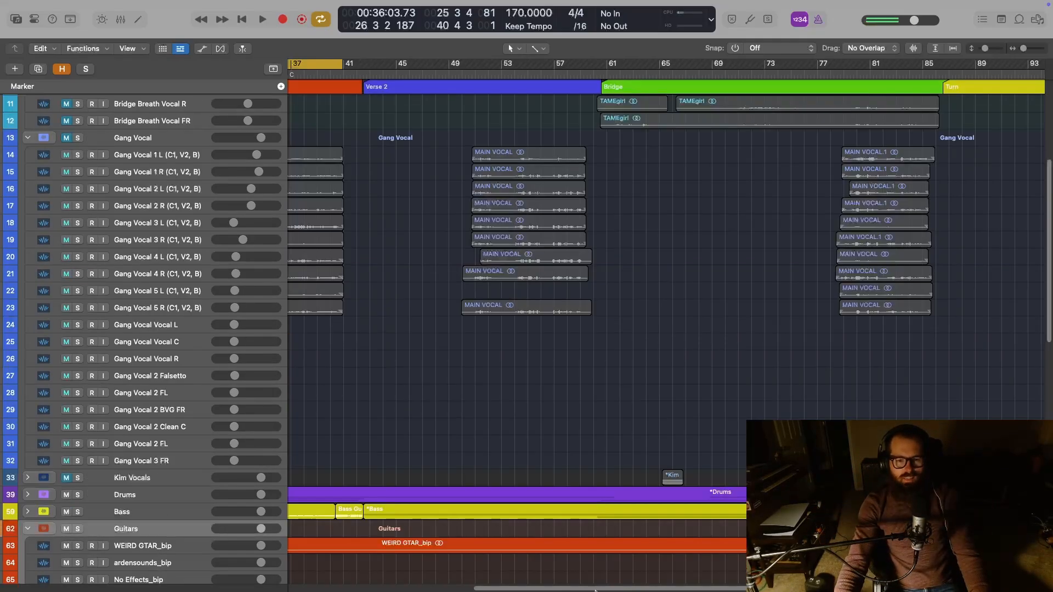
{"action": "key", "text": "x"}
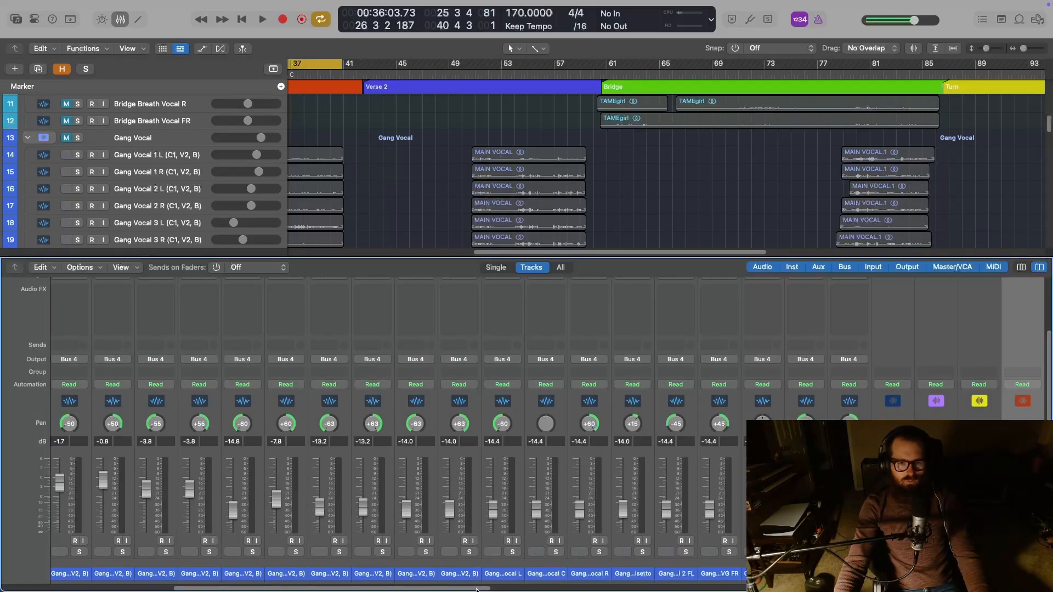
{"action": "scroll", "coordinate": [476, 589], "scroll_direction": "left", "scroll_amount": 10}
{"action": "scroll", "coordinate": [340, 520], "scroll_direction": "down", "scroll_amount": 4}
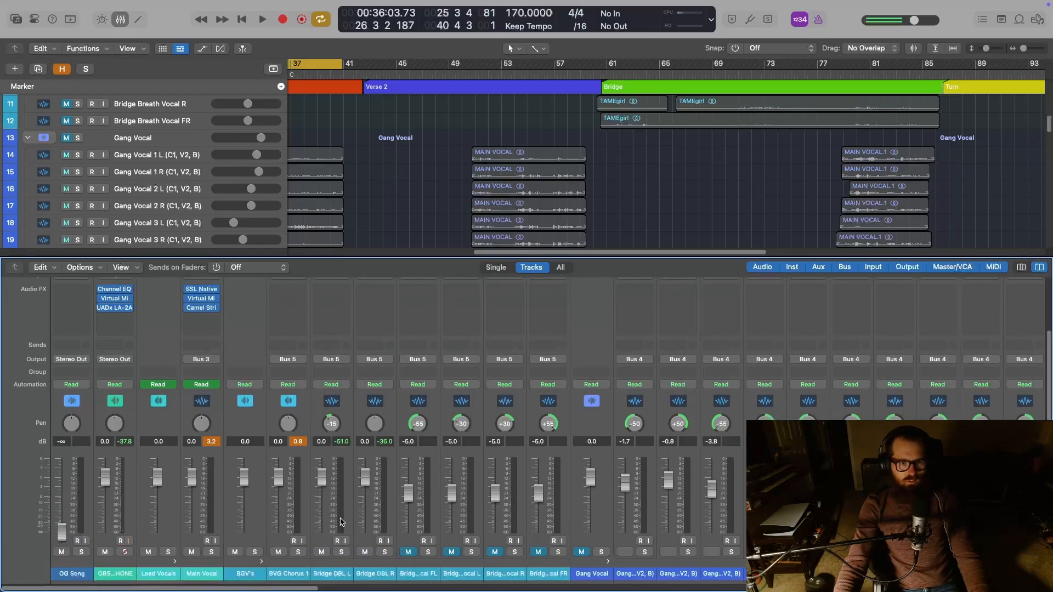
{"action": "key", "text": "x"}
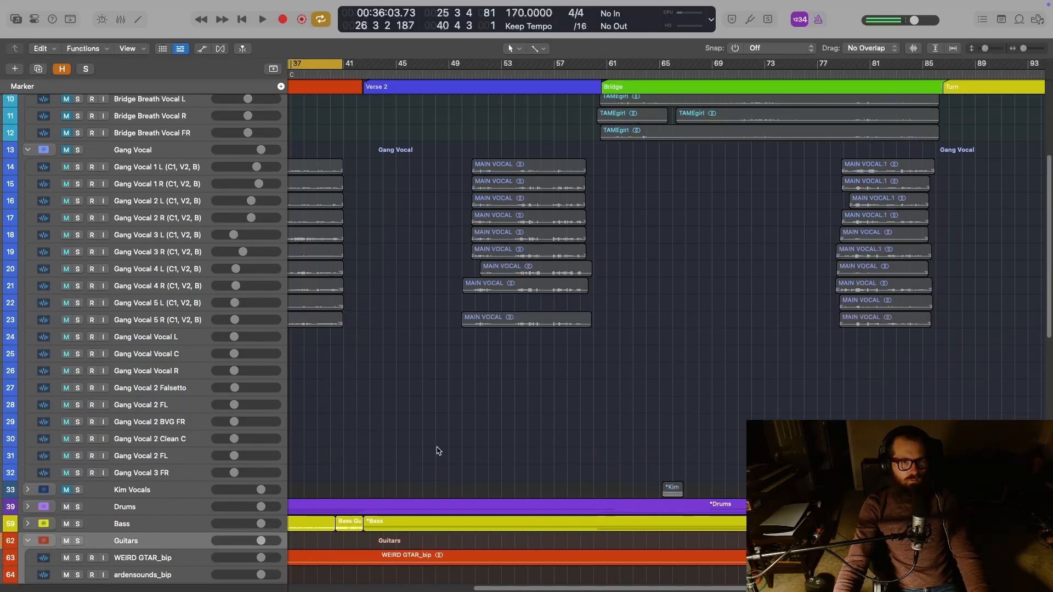
Select Bridge DBL L, set the pan of Bridge DBL R to +15 in the mixer, and close the mixer
{"action": "scroll", "coordinate": [423, 422], "scroll_direction": "up", "scroll_amount": 8}
{"action": "left_click", "coordinate": [178, 200]}
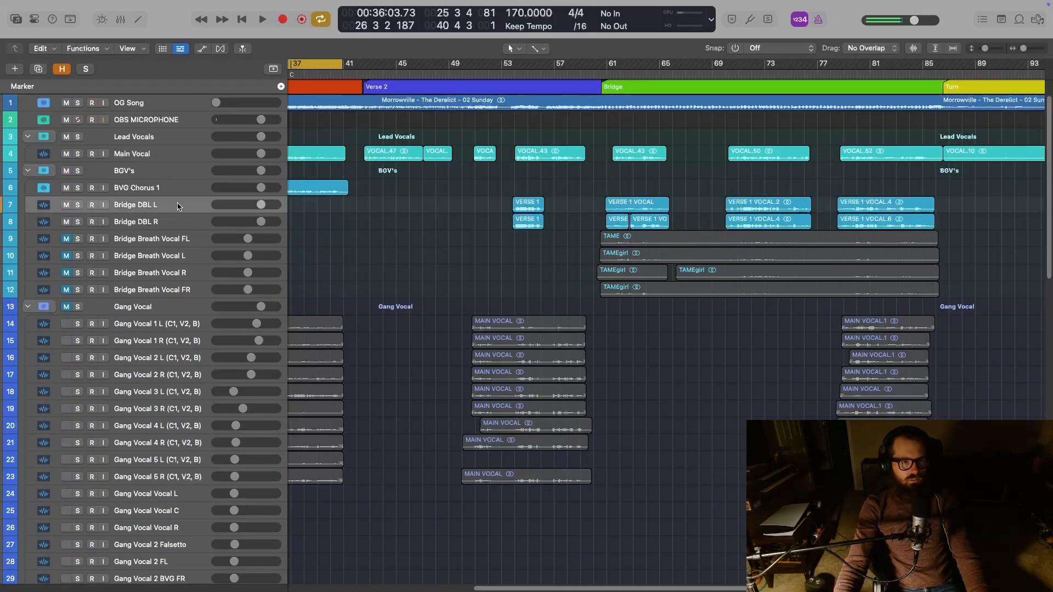
{"action": "key", "text": "x"}
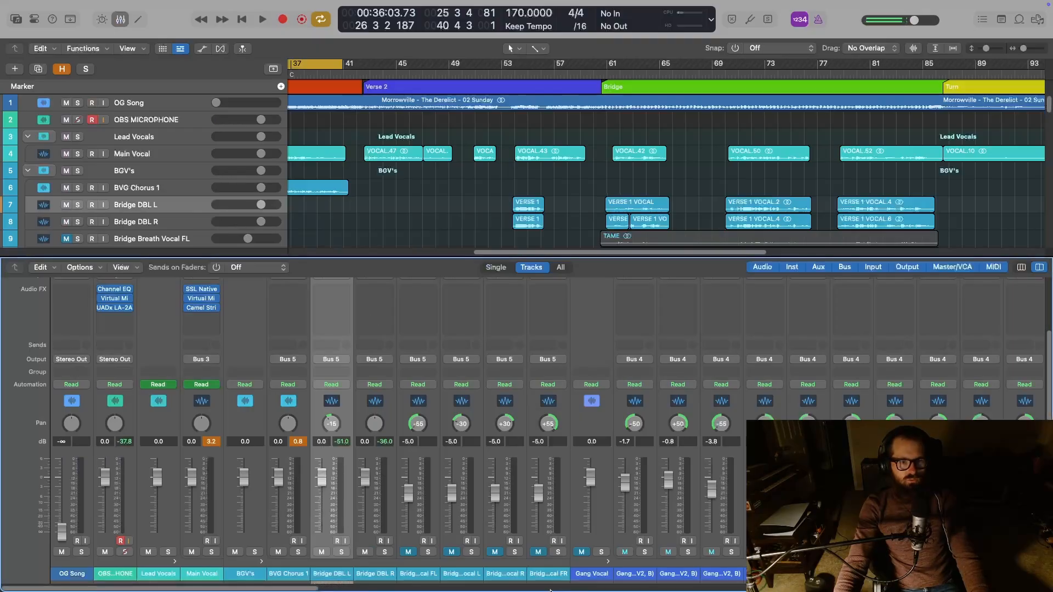
{"action": "double_click", "coordinate": [375, 424]}
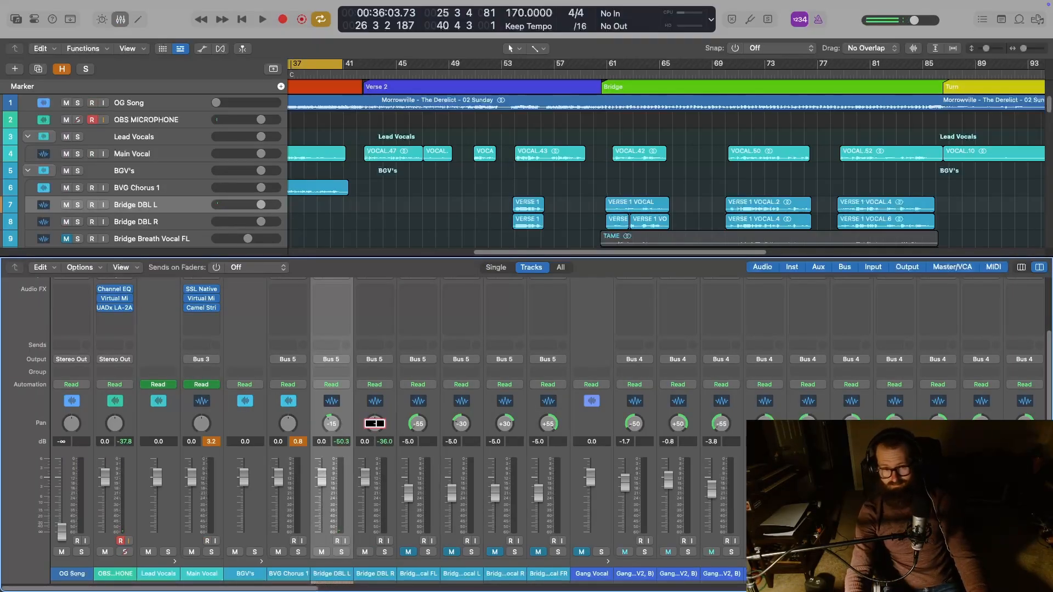
{"action": "type", "text": "1"}
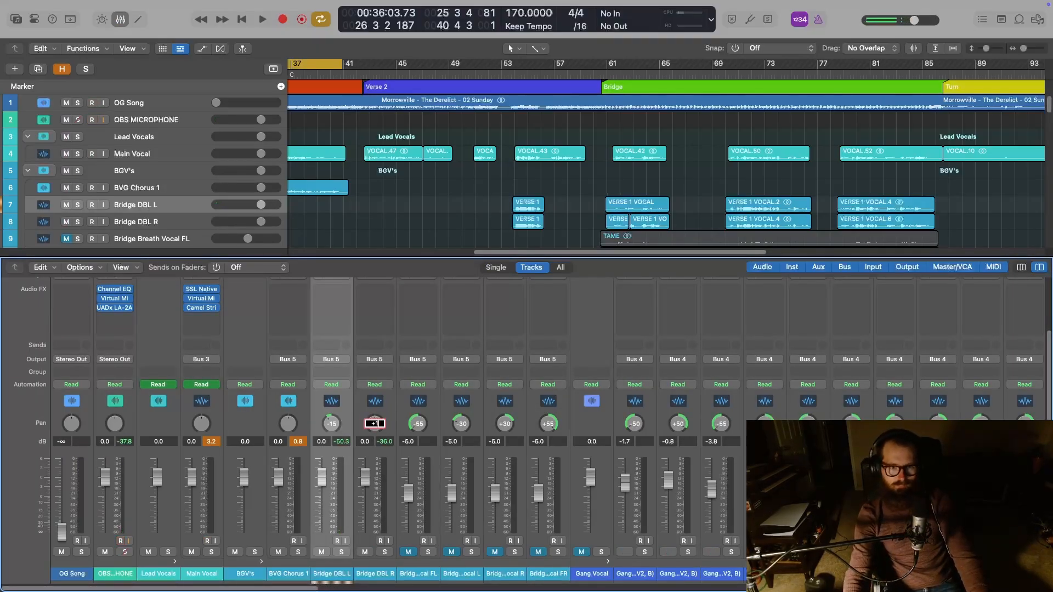
{"action": "key", "text": "Return"}
{"action": "key", "text": "x"}
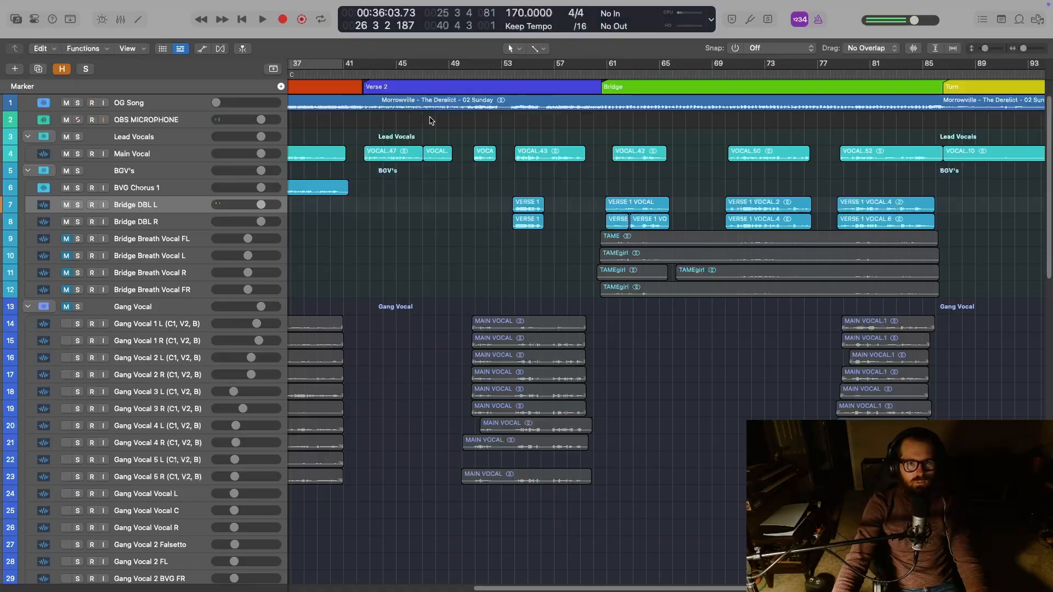
Audition Bridge DBL L and Bridge DBL R soloed in Verse 2, clear the solos and replay them in the full mix
{"action": "left_click", "coordinate": [192, 224], "text": "shift"}
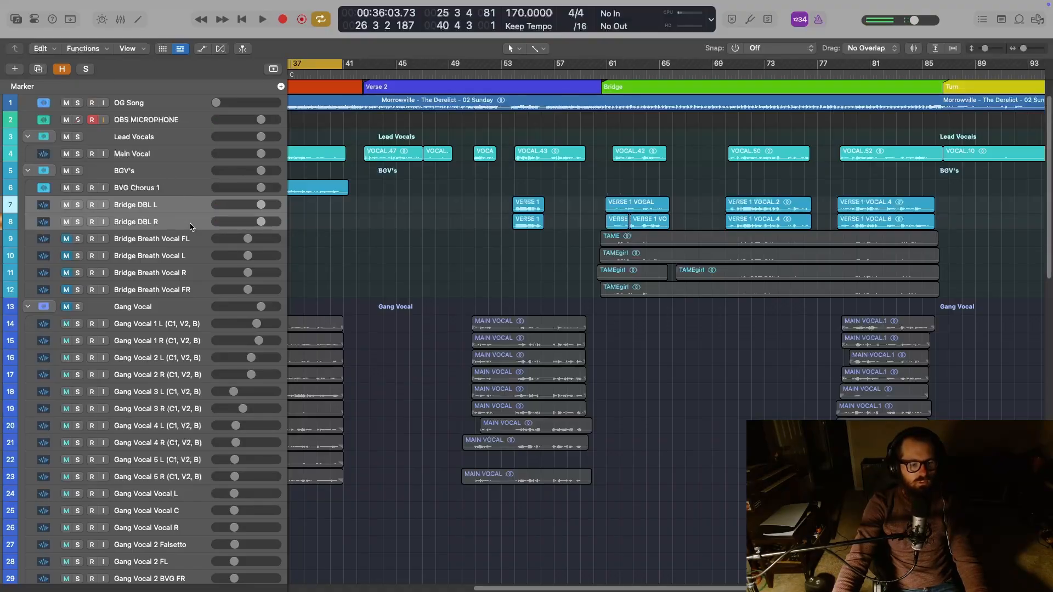
{"action": "key", "text": "s"}
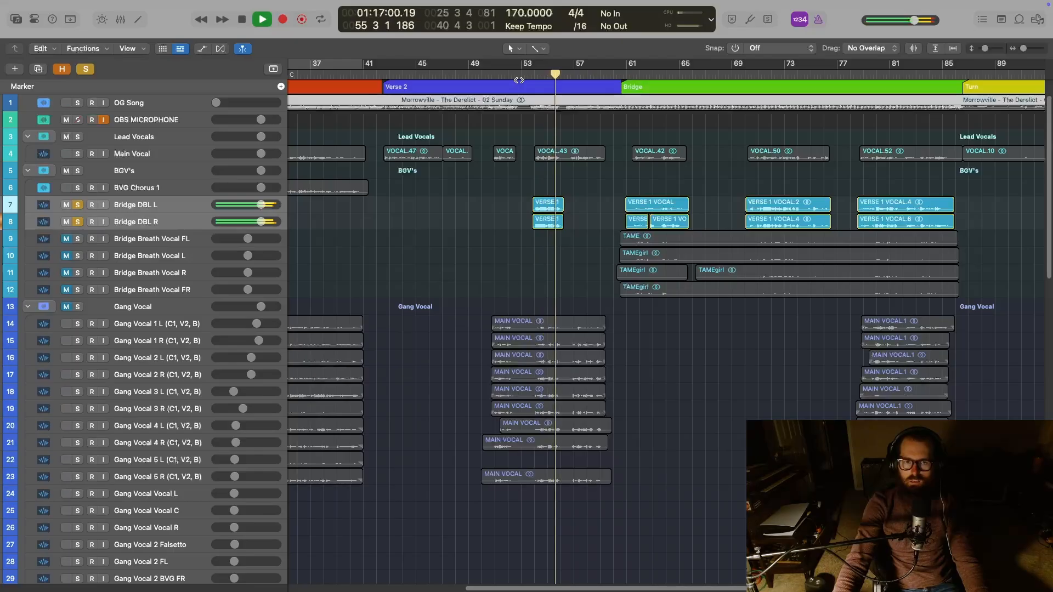
{"action": "key", "text": "s"}
{"action": "key", "text": "space"}
{"action": "left_click", "coordinate": [521, 70]}
{"action": "key", "text": "space"}
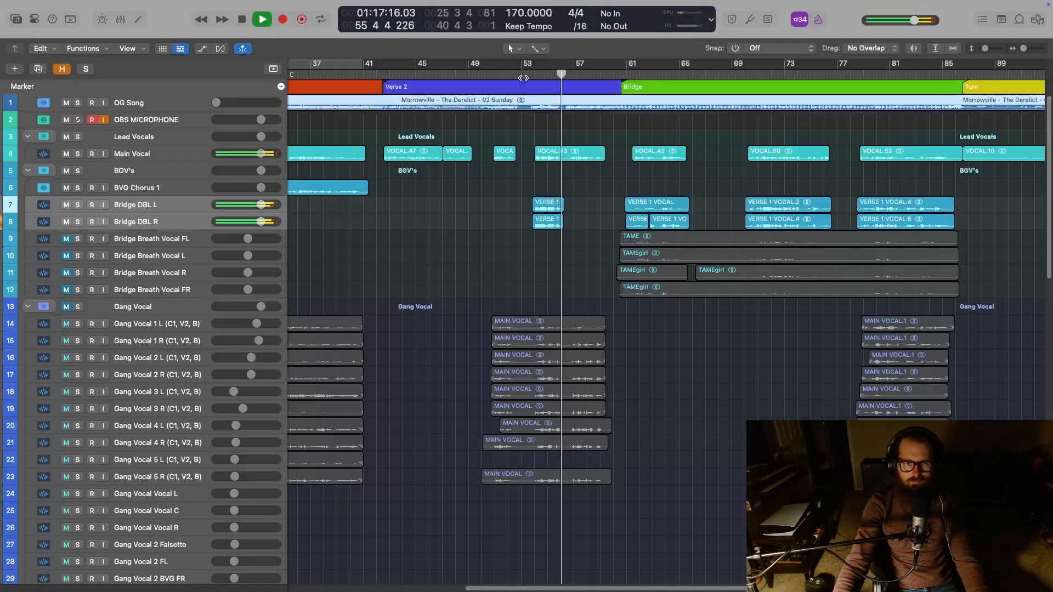
{"action": "key", "text": "space"}
Reopen the mixer and set the pan of Bridge DBL R to +25
{"action": "key", "text": "x"}
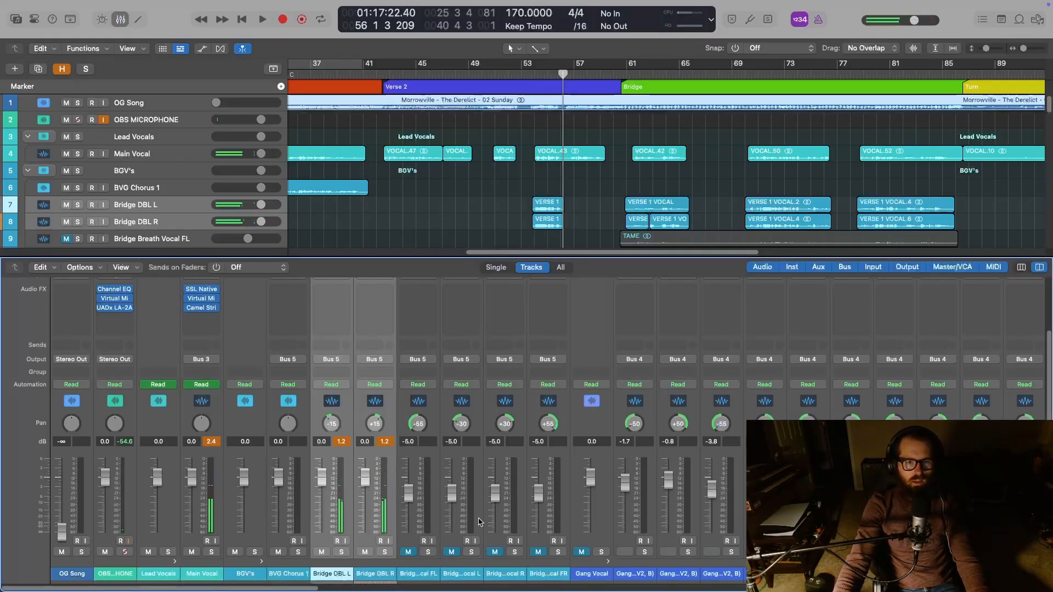
{"action": "key", "text": "x"}
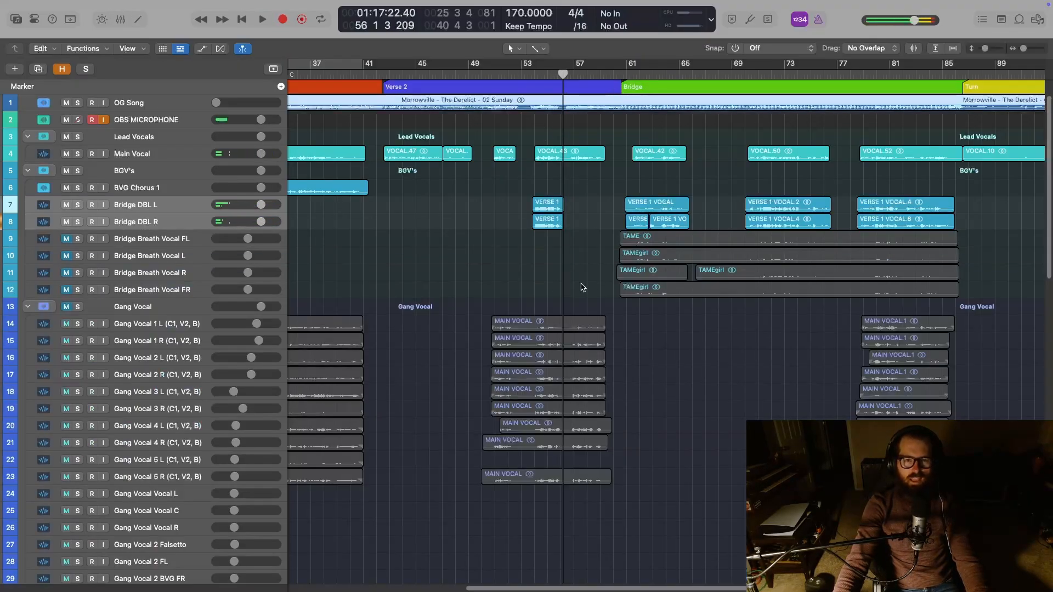
{"action": "key", "text": "x"}
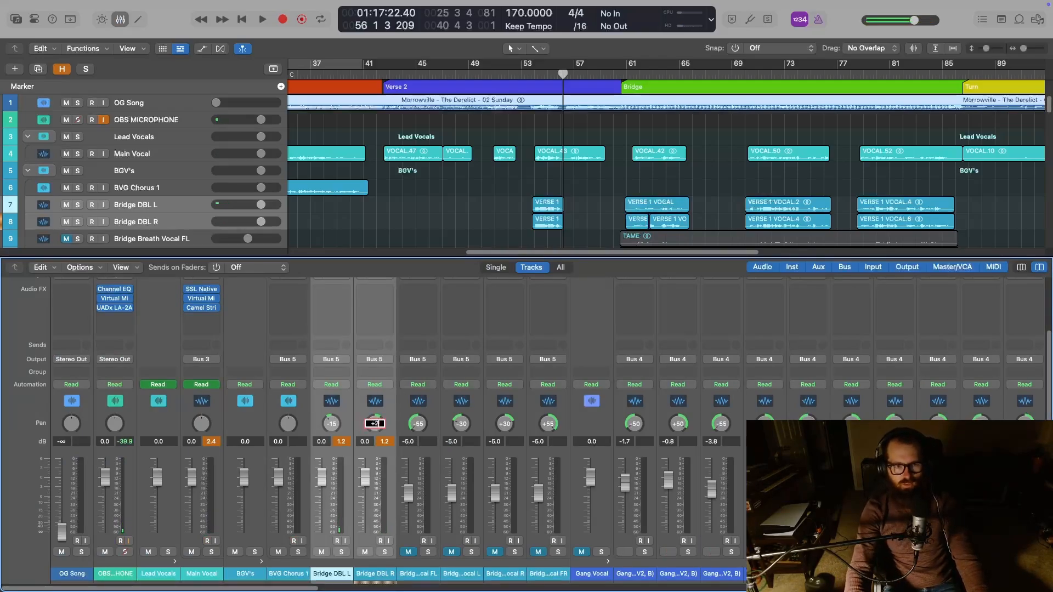
{"action": "type", "text": "25"}
{"action": "key", "text": "Return"}
Set the pan of Bridge DBL L to -25, close the mixer and play Verse 2 in the full mix
{"action": "left_click", "coordinate": [332, 425]}
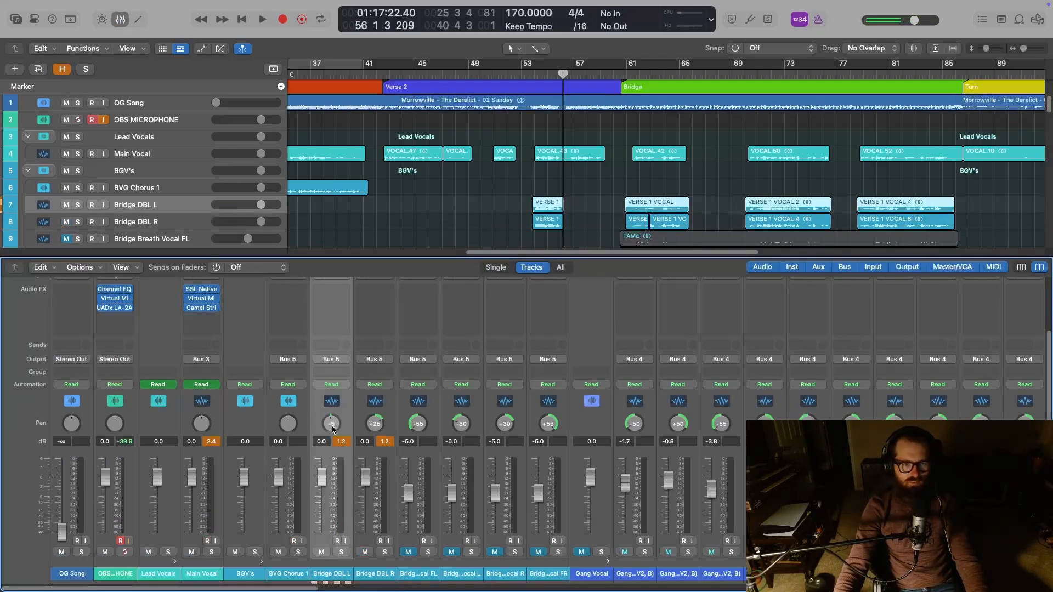
{"action": "type", "text": "-2"}
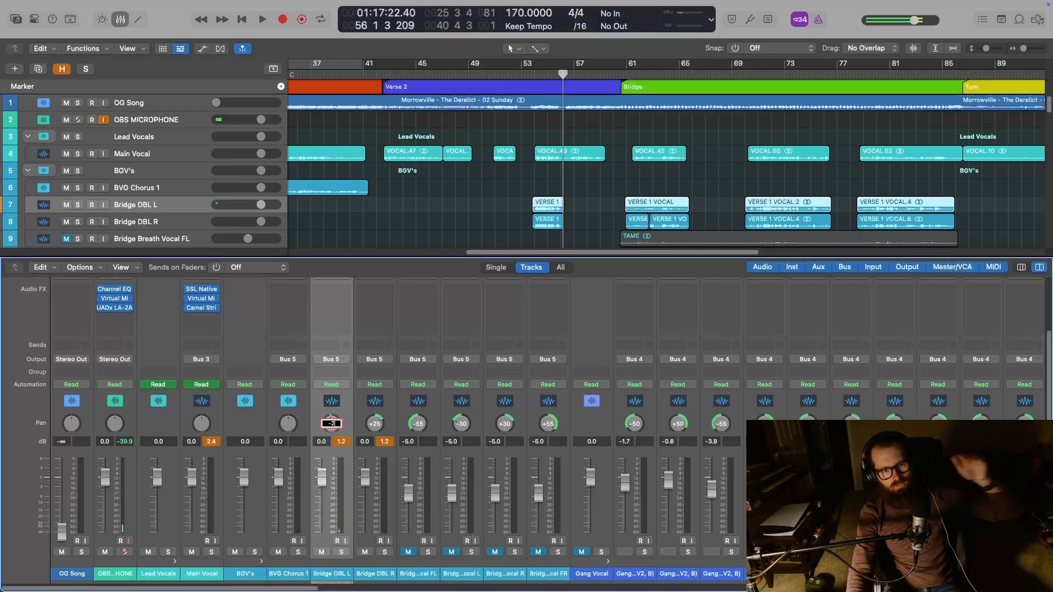
{"action": "type", "text": "5"}
{"action": "key", "text": "Return"}
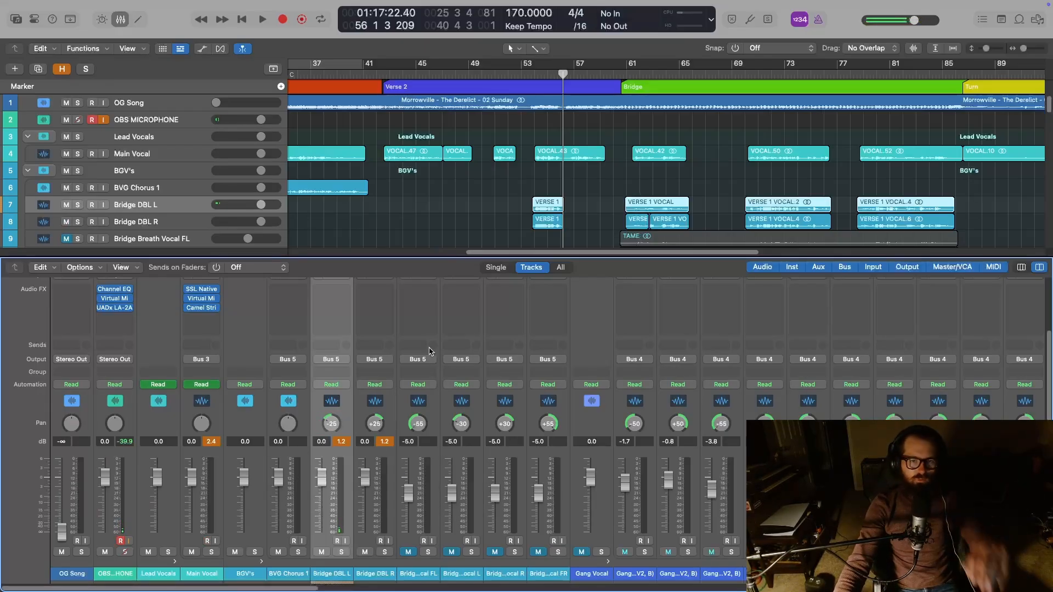
{"action": "key", "text": "x"}
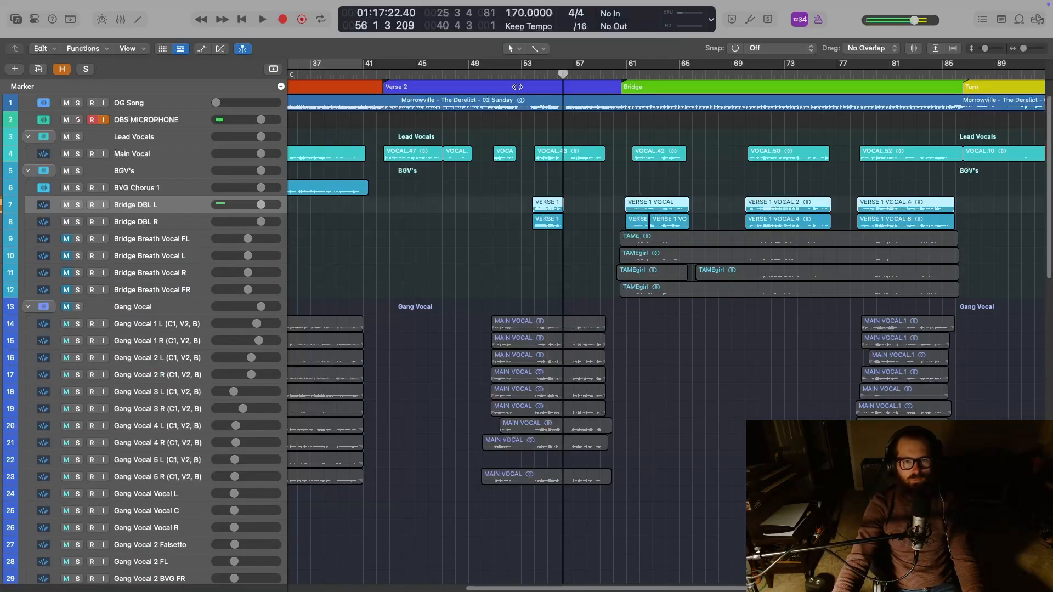
{"action": "key", "text": "space"}
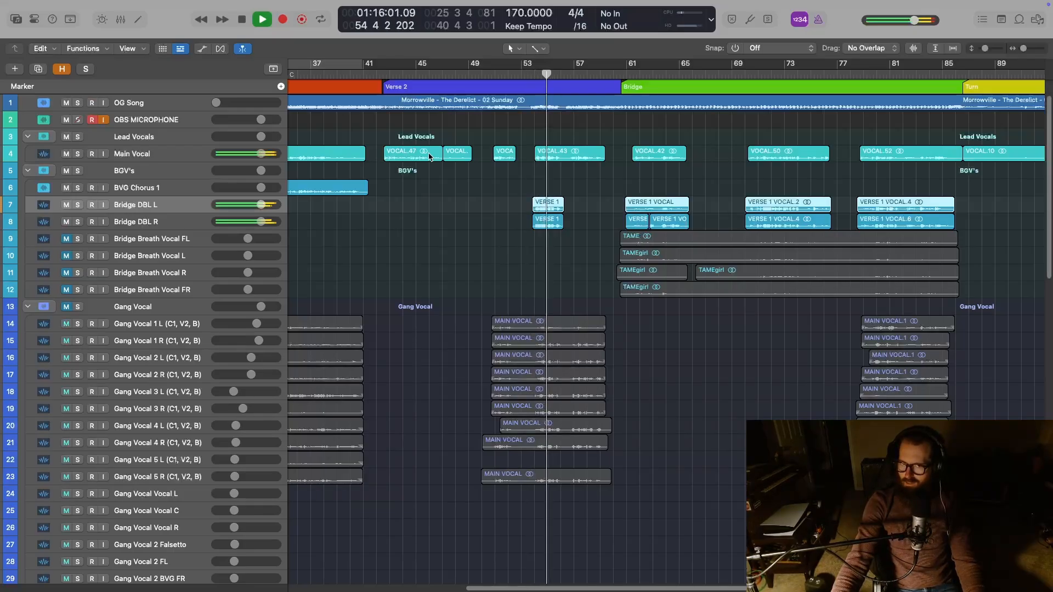
Stop playback, show the inspector and set the gain of the Verse 2 regions on Bridge DBL L and R to -10 dB
{"action": "key", "text": "space"}
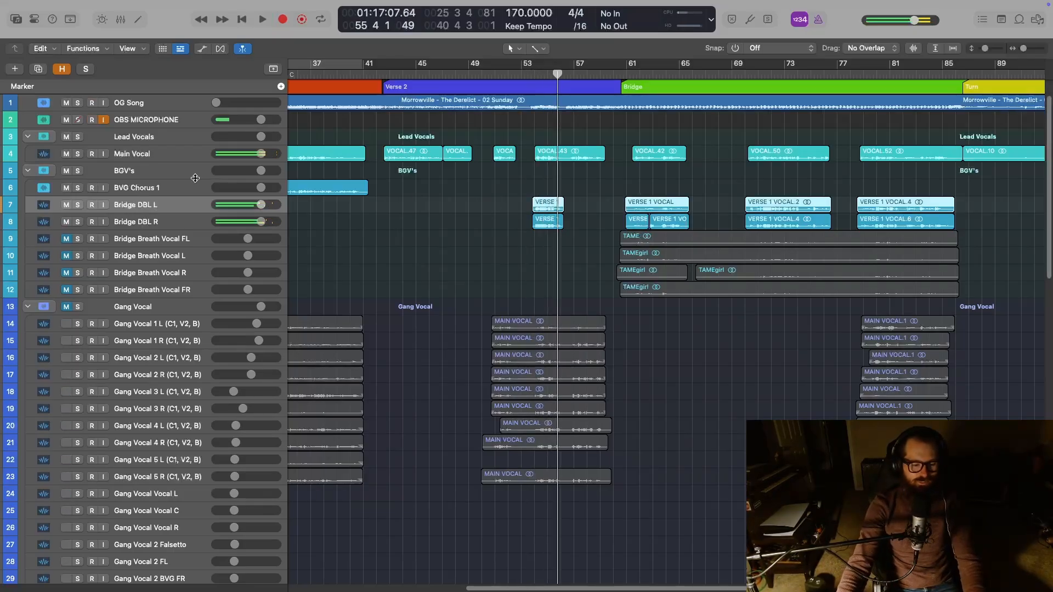
{"action": "key", "text": "i"}
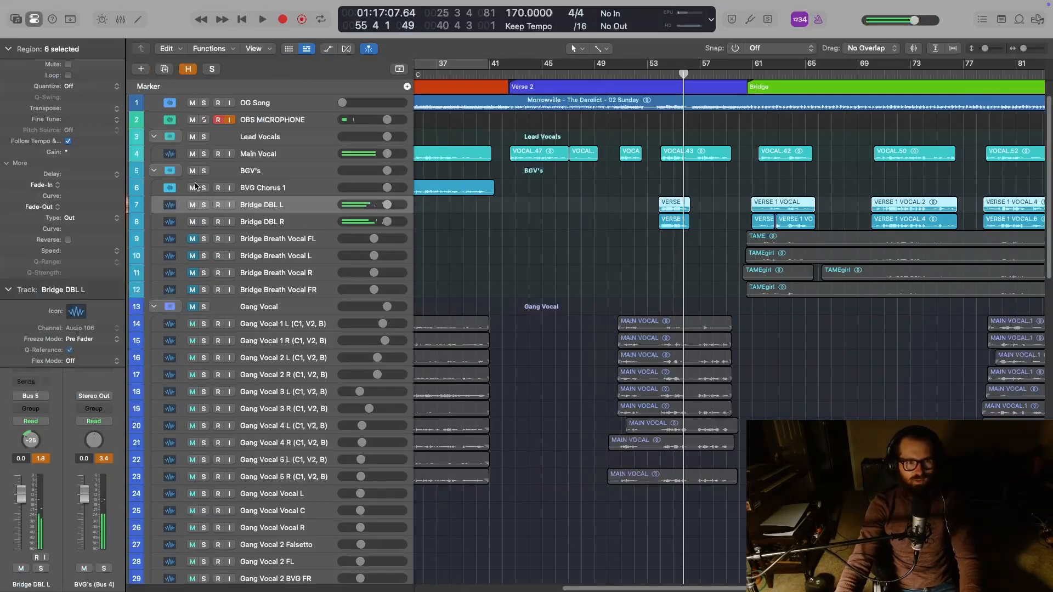
{"action": "left_click", "coordinate": [666, 224]}
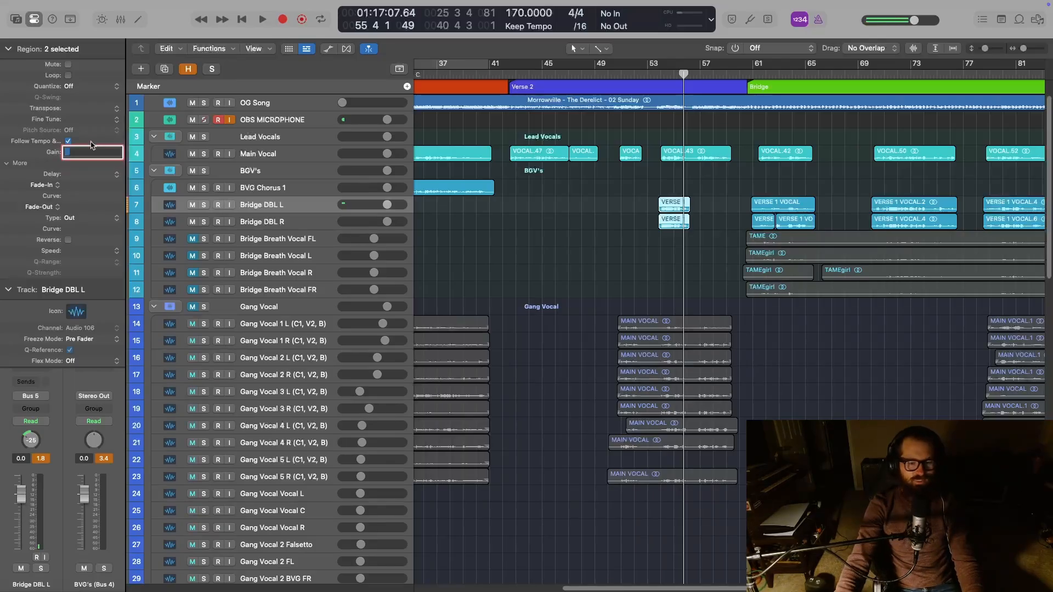
{"action": "type", "text": "-10"}
{"action": "key", "text": "Return"}
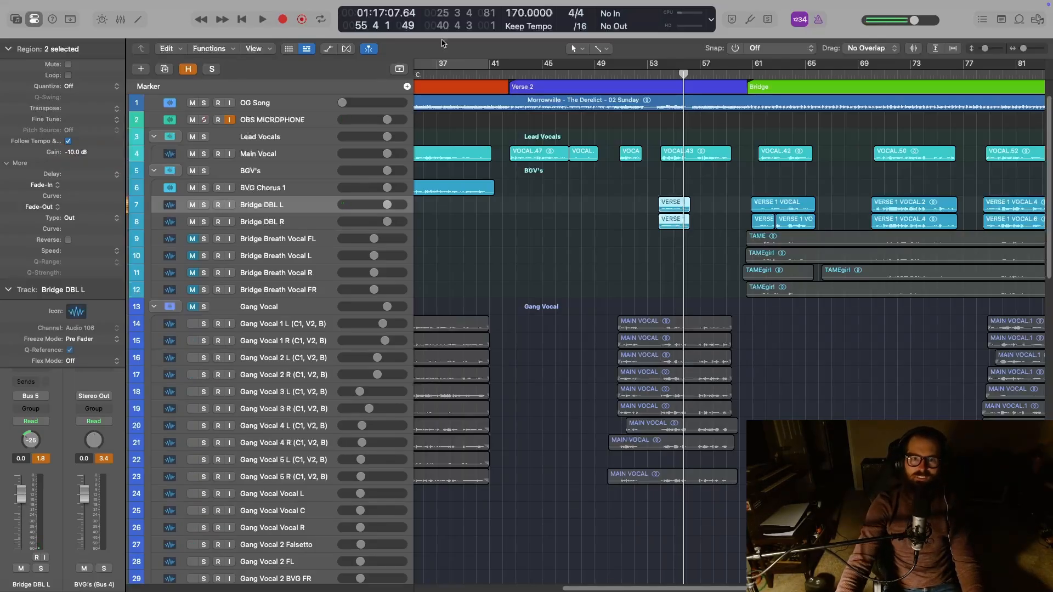
Play the end of Verse 2 to judge the level of the doubles, with a brief look at the mixer
{"action": "left_click", "coordinate": [657, 70]}
{"action": "key", "text": "space"}
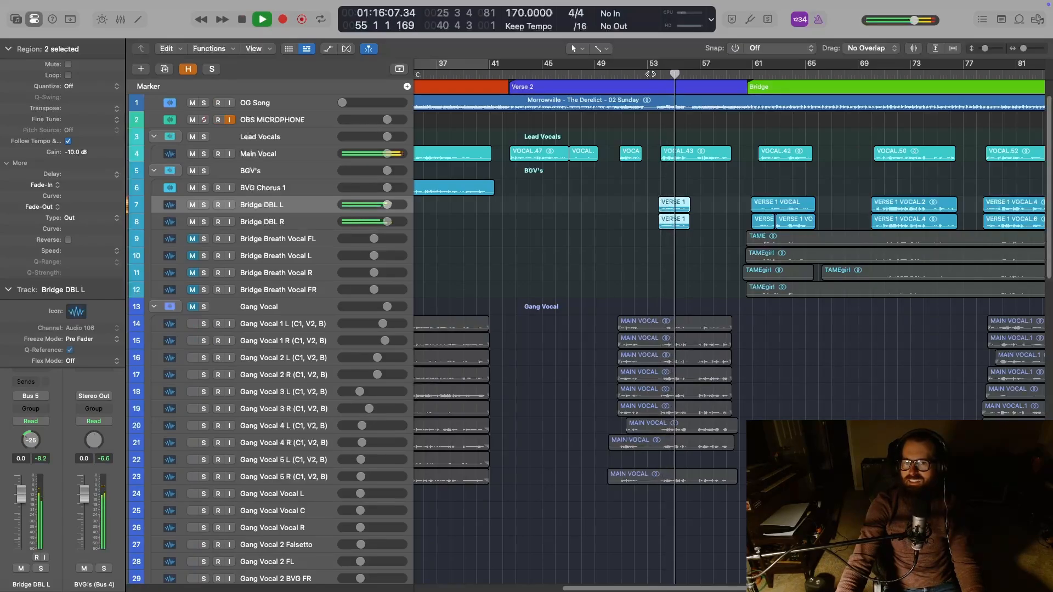
{"action": "key", "text": "space"}
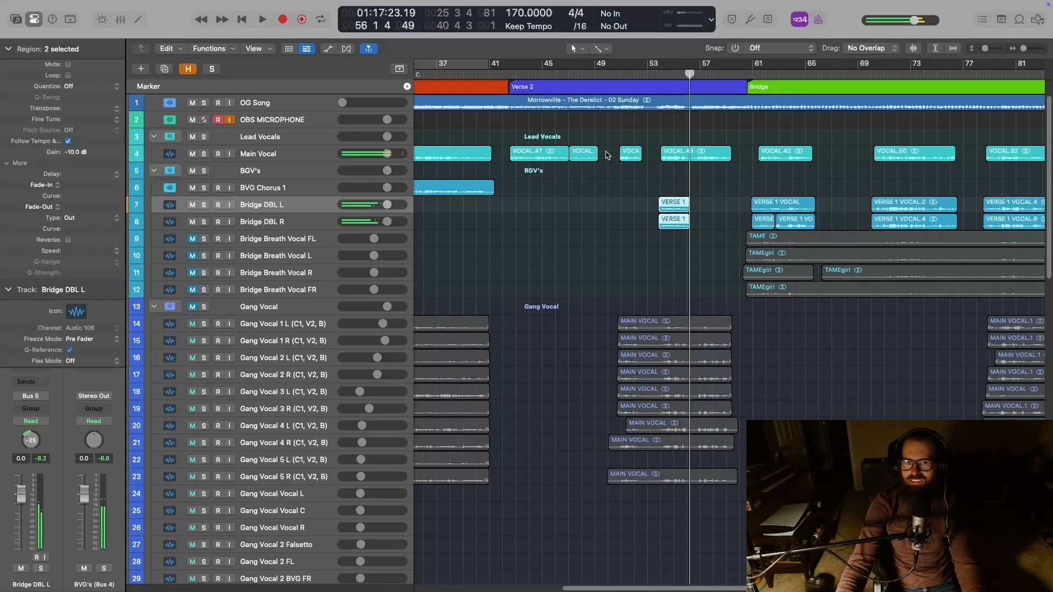
{"action": "key", "text": "x"}
{"action": "key", "text": "x"}
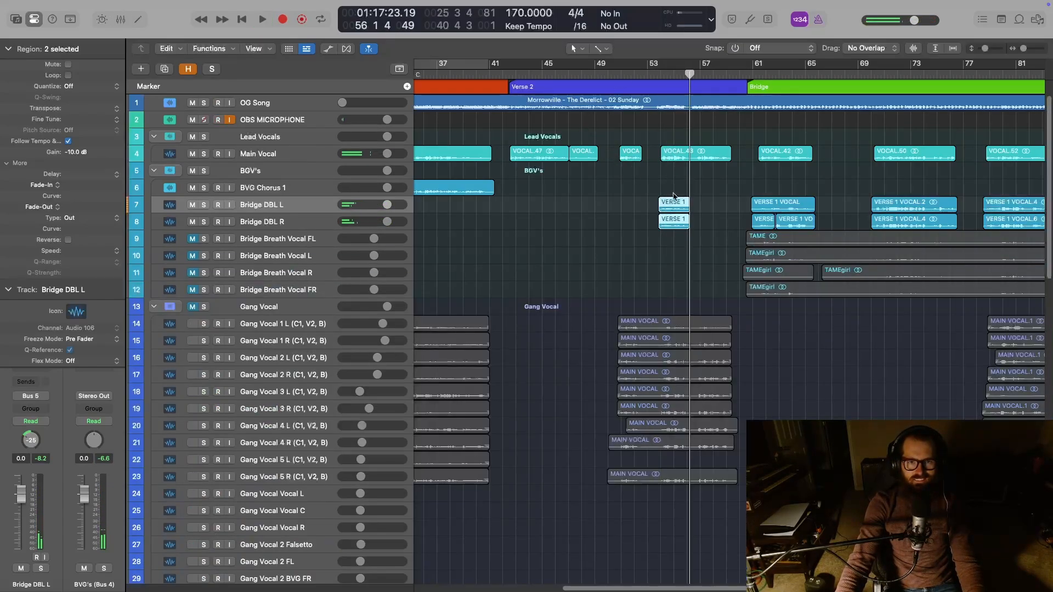
Select Bridge DBL L and R and replay the end of Verse 2, muting and unmuting both tracks to compare
{"action": "key", "text": "comma"}
{"action": "key", "text": "comma"}
{"action": "key", "text": "comma"}
{"action": "key", "text": "space"}
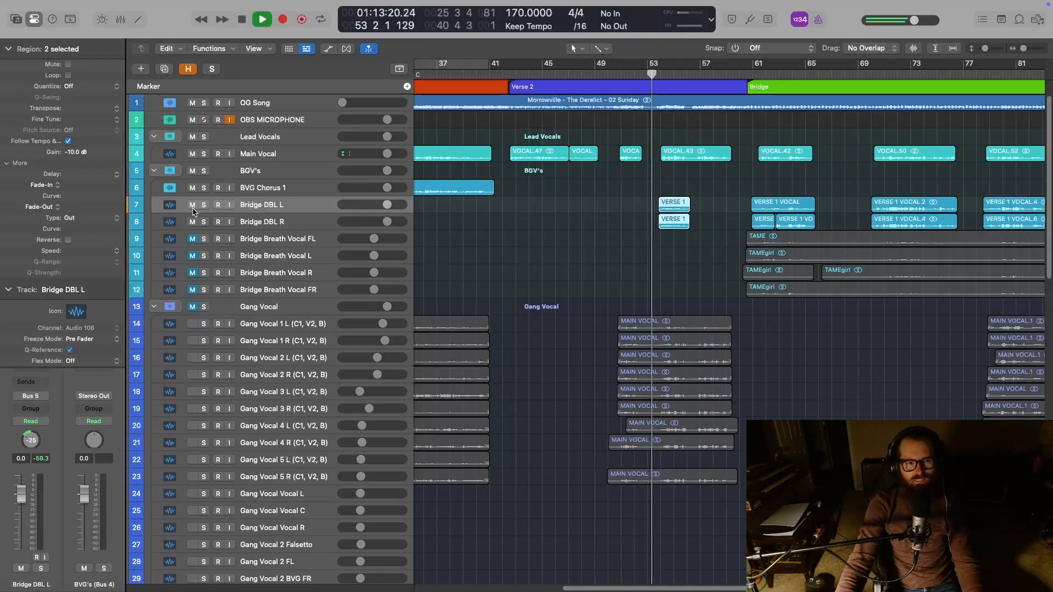
{"action": "left_click", "coordinate": [303, 222], "text": "shift"}
{"action": "key", "text": "space"}
{"action": "left_click", "coordinate": [641, 76]}
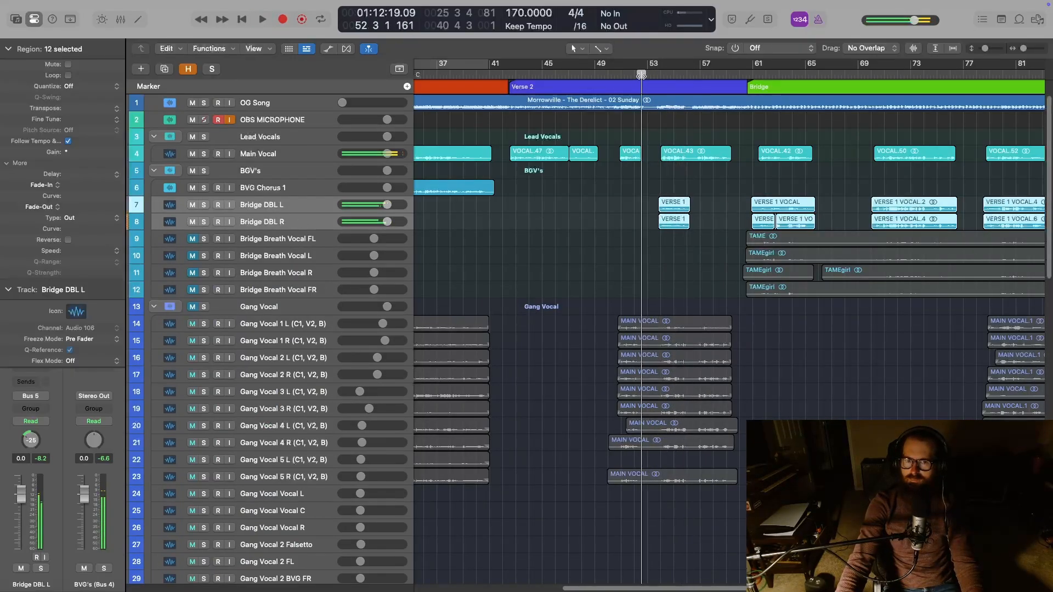
{"action": "key", "text": "space"}
{"action": "left_click", "coordinate": [193, 205]}
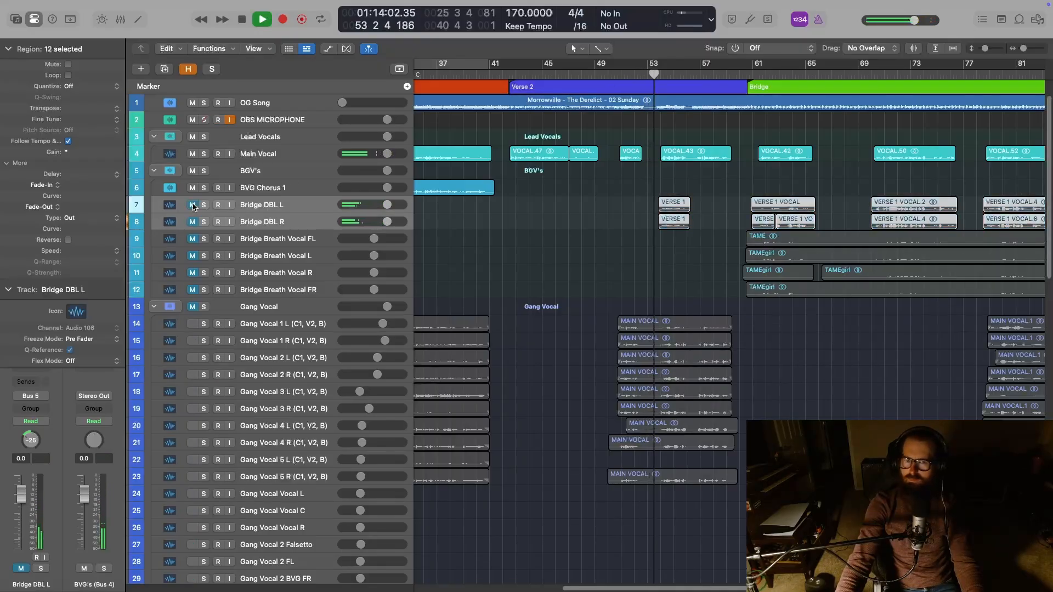
{"action": "left_click", "coordinate": [193, 204]}
{"action": "key", "text": "space"}
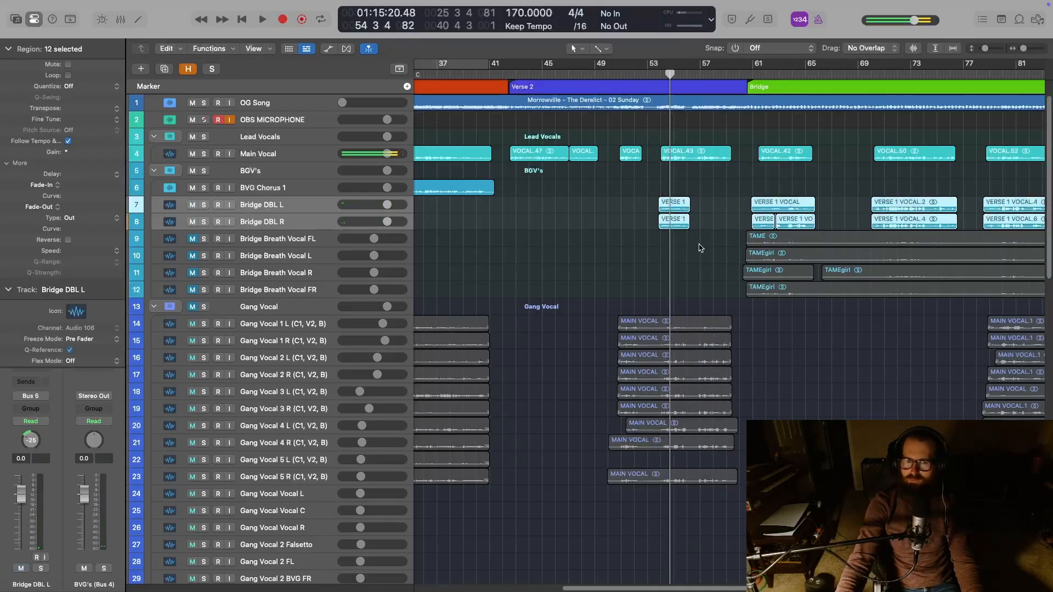
Set the gain of the two Verse 2 double regions to -6 dB and play the passage in the full mix
{"action": "left_click", "coordinate": [695, 215]}
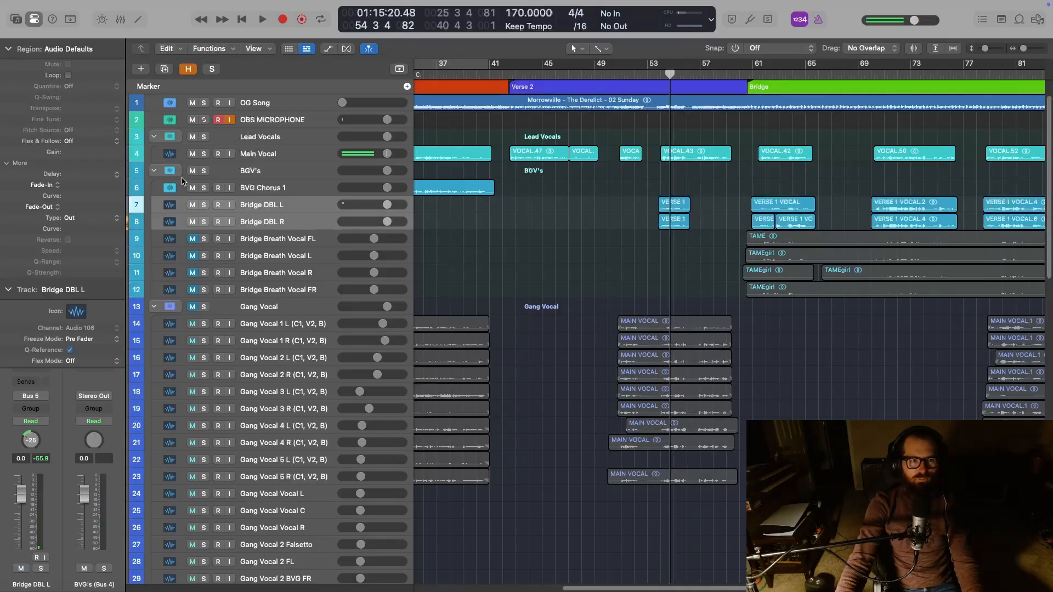
{"action": "left_click", "coordinate": [675, 203]}
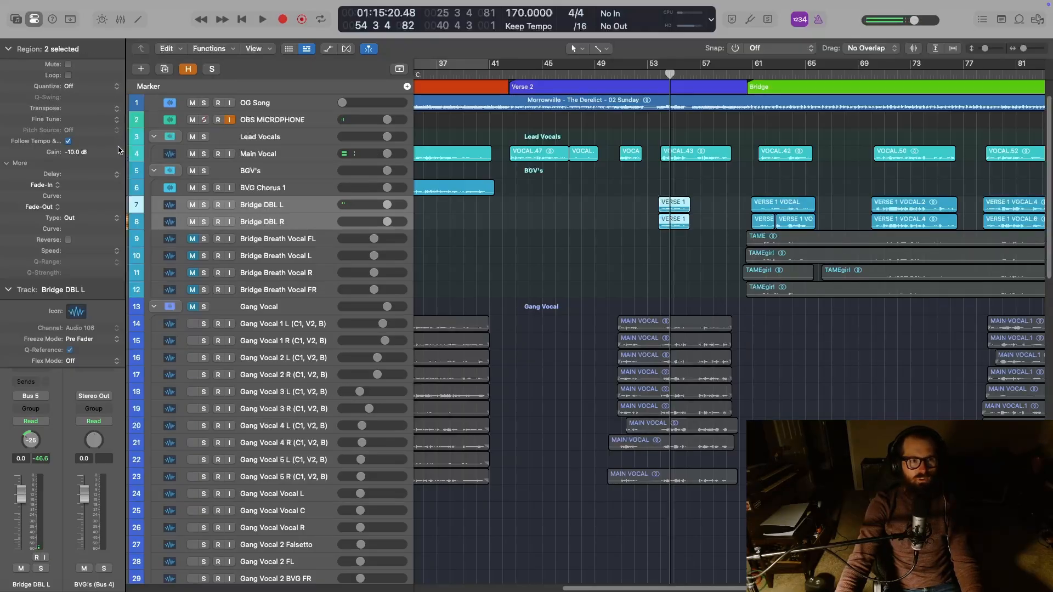
{"action": "double_click", "coordinate": [100, 152]}
{"action": "type", "text": "-"}
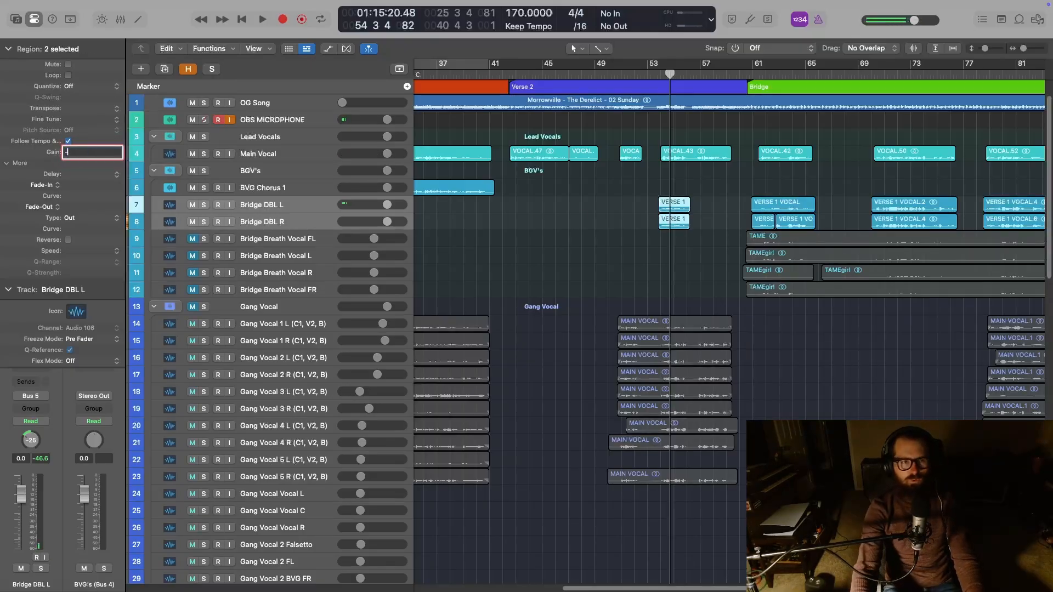
{"action": "type", "text": "6"}
{"action": "key", "text": "Return"}
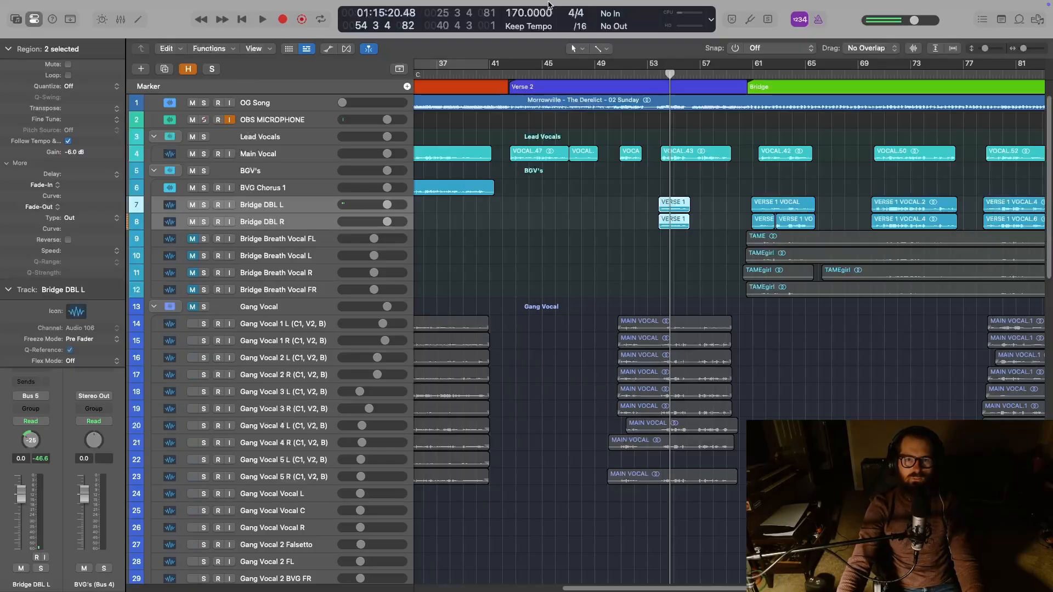
{"action": "double_click", "coordinate": [643, 73]}
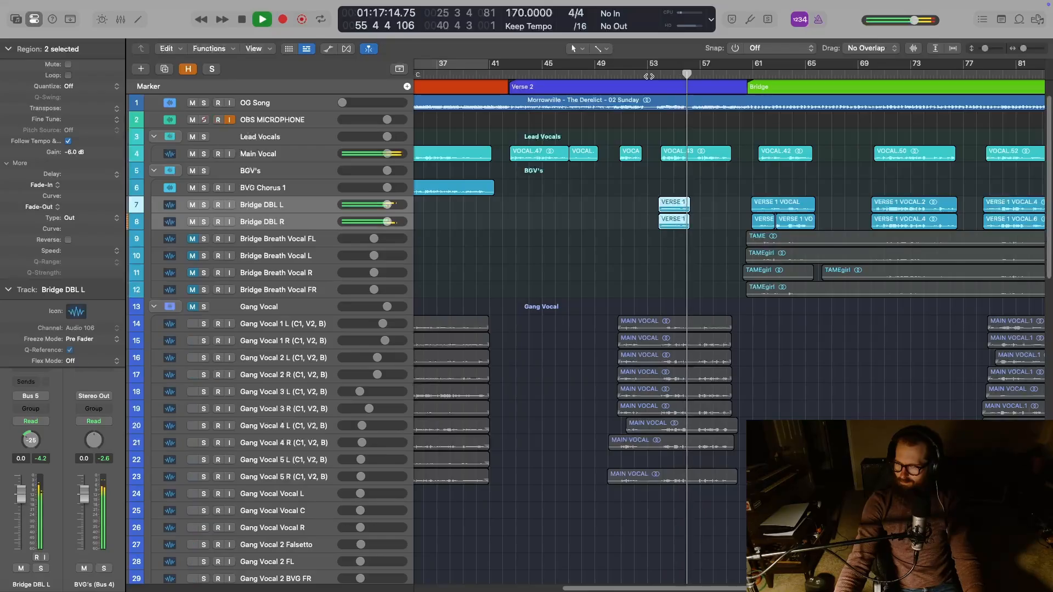
{"action": "key", "text": "space"}
Open the mixer, set the pan of Bridge DBL R to +35 and Bridge DBL L to -35, and close the mixer
{"action": "key", "text": "x"}
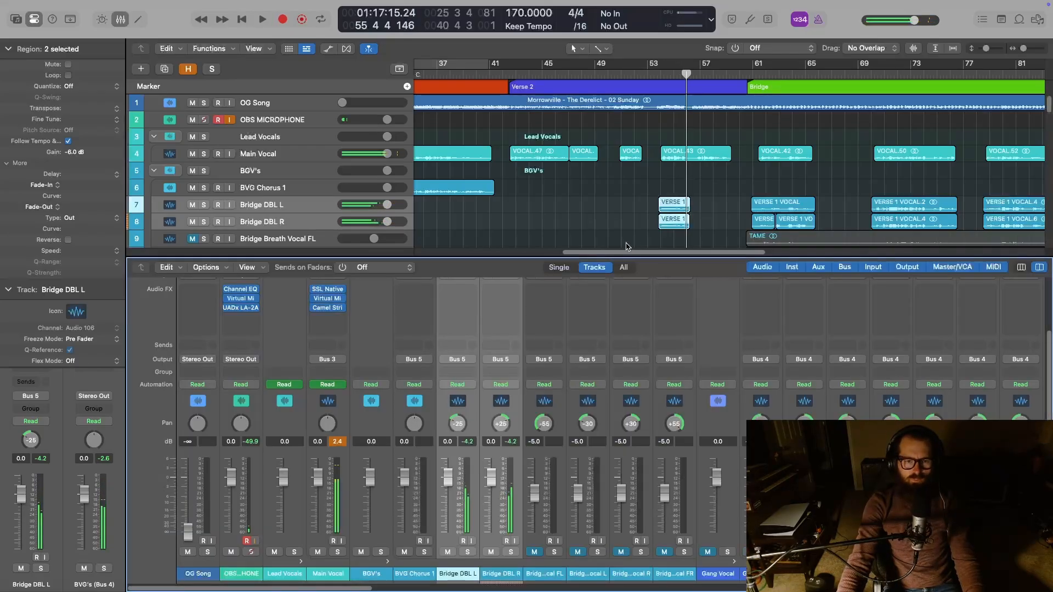
{"action": "double_click", "coordinate": [501, 424]}
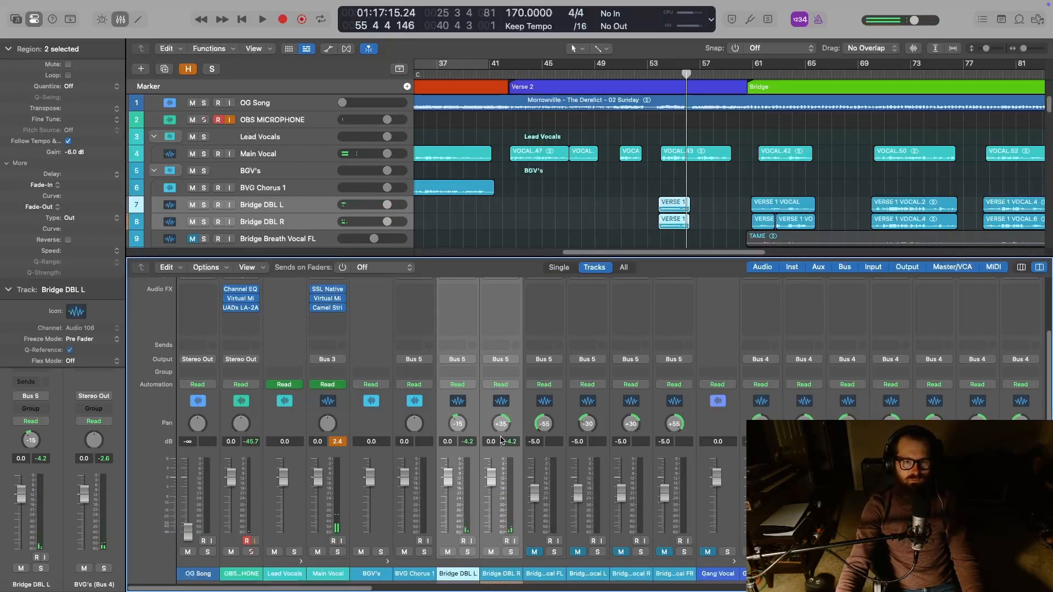
{"action": "left_click", "coordinate": [457, 428]}
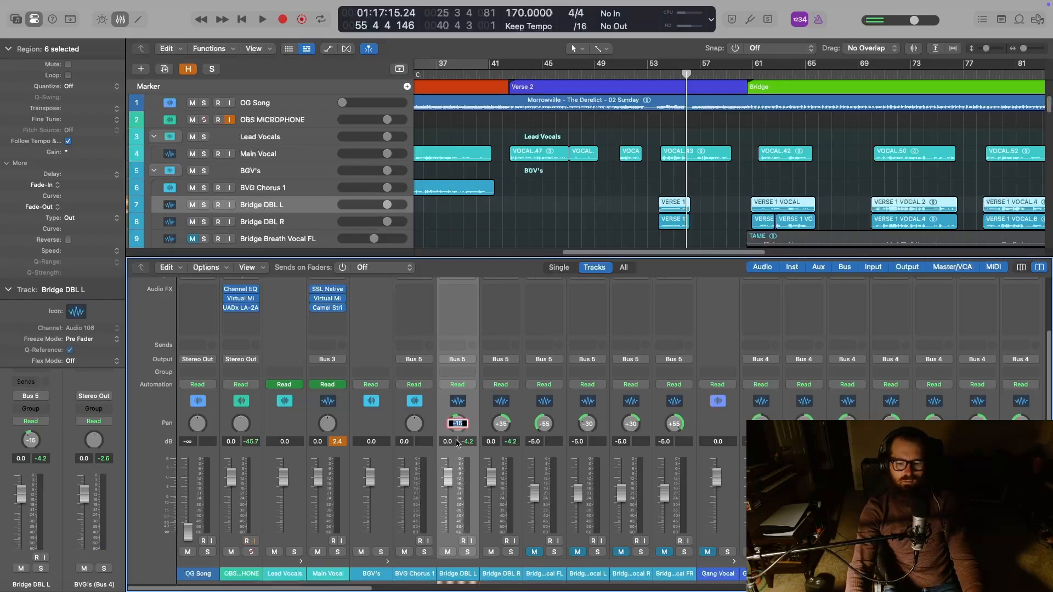
{"action": "key", "text": "Return"}
{"action": "key", "text": "x"}
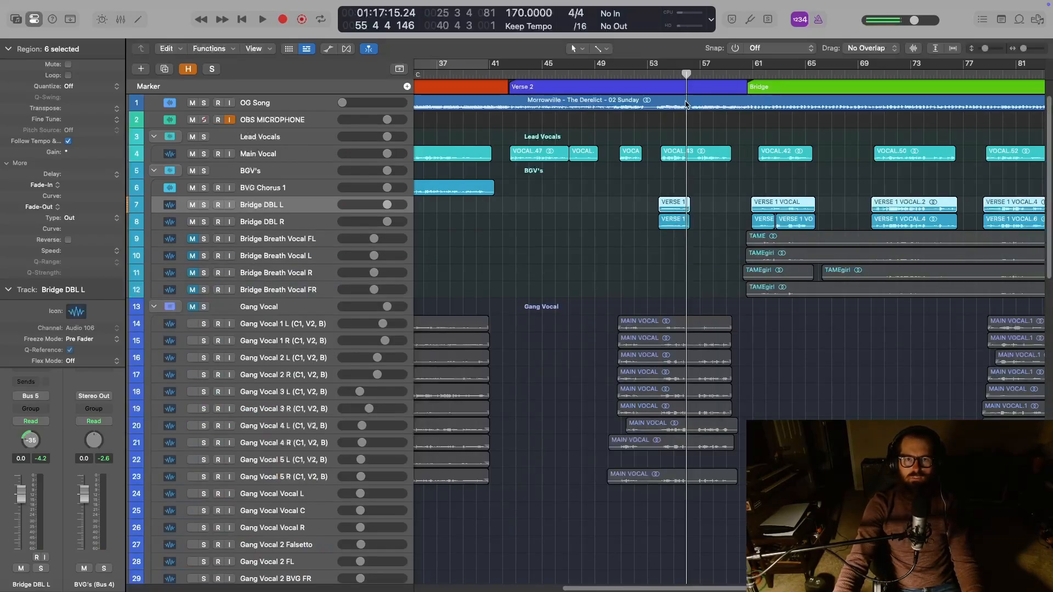
Play from bar 53 of Verse 2 to check the wider panning of the doubles
{"action": "left_click", "coordinate": [651, 74]}
{"action": "key", "text": "space"}
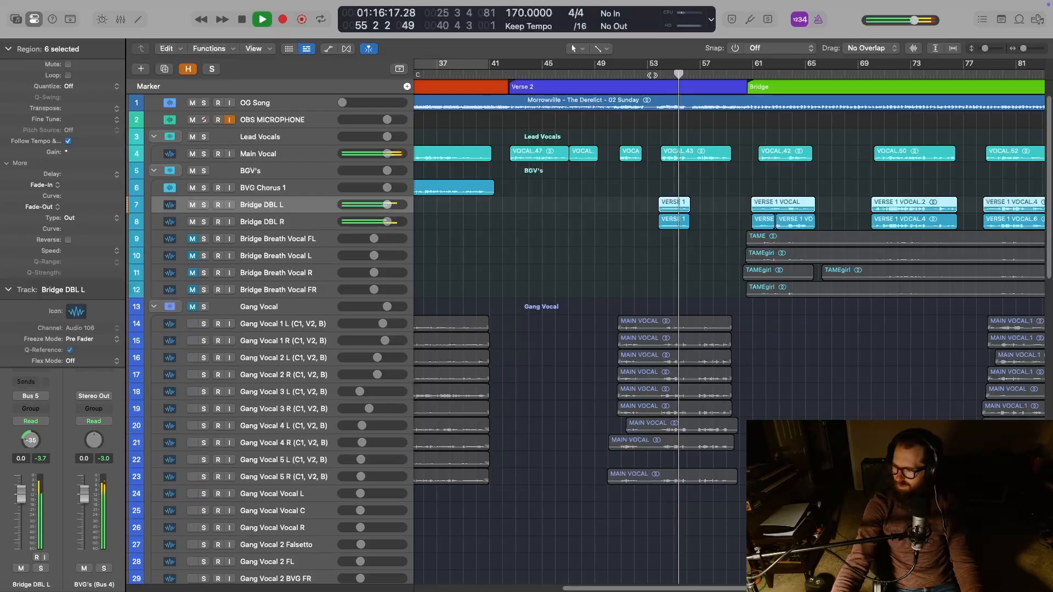
{"action": "key", "text": "space"}
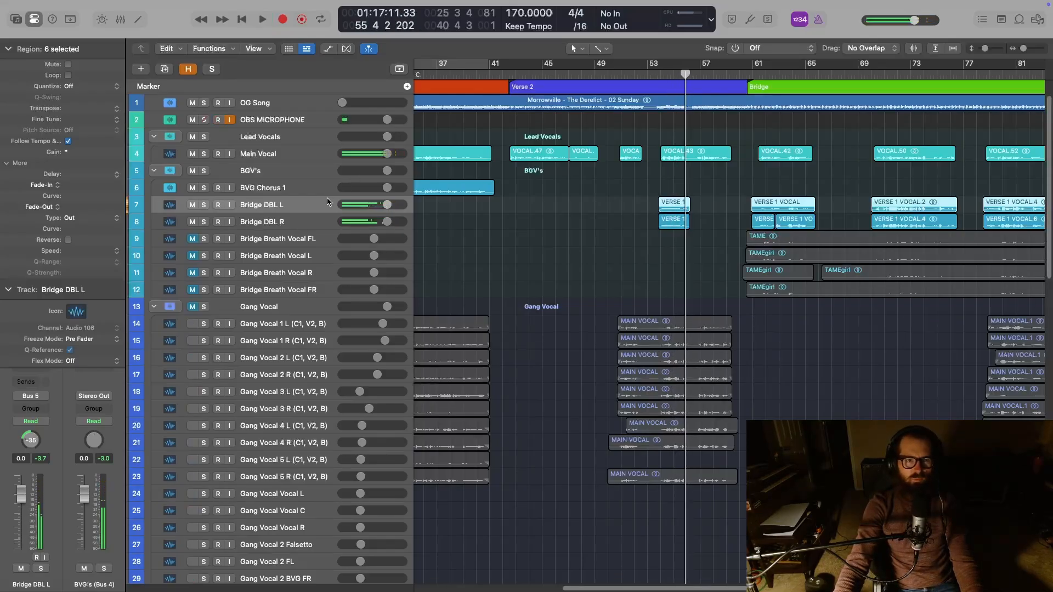
Set the gain of the Verse 2 regions on Bridge DBL L and R to -3 dB and replay the passage
{"action": "left_click", "coordinate": [306, 220], "text": "shift"}
{"action": "left_click_drag", "start_coordinate": [711, 225], "coordinate": [660, 211]}
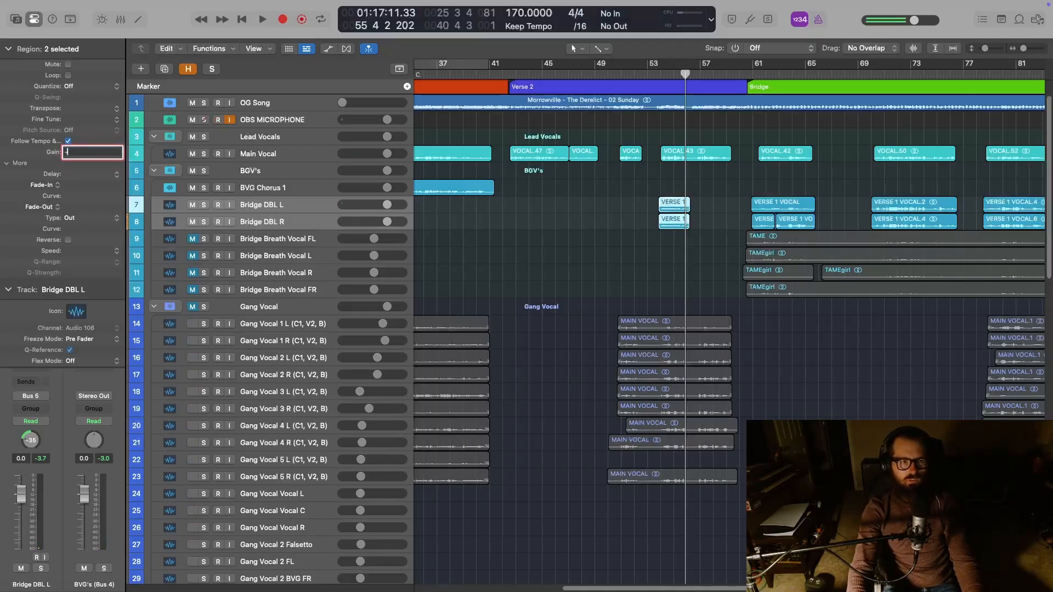
{"action": "type", "text": "3"}
{"action": "key", "text": "Return"}
{"action": "left_click", "coordinate": [647, 76]}
{"action": "key", "text": "space"}
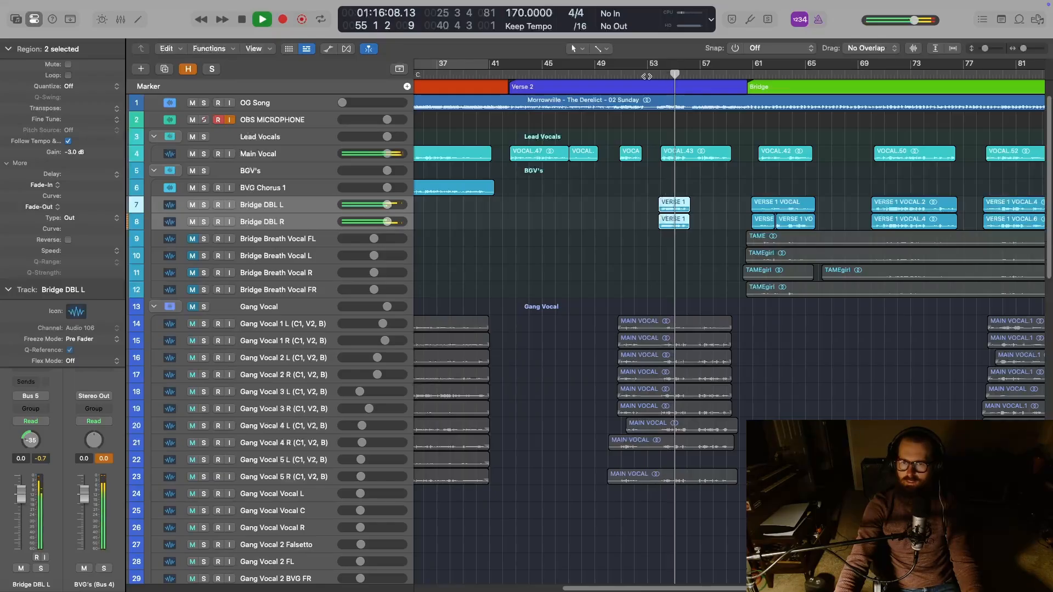
{"action": "key", "text": "space"}
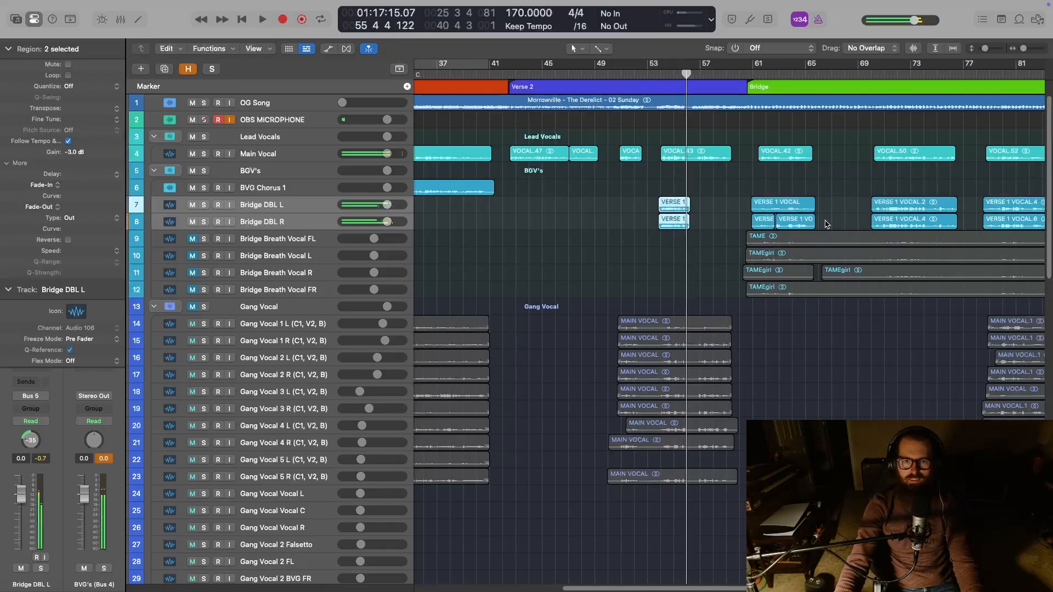
Select all Bridge-section regions on Bridge DBL L and Bridge DBL R and set their gain to -3 dB
{"action": "scroll", "coordinate": [827, 224], "scroll_direction": "right", "scroll_amount": 5}
{"action": "left_click_drag", "start_coordinate": [989, 223], "coordinate": [620, 197]}
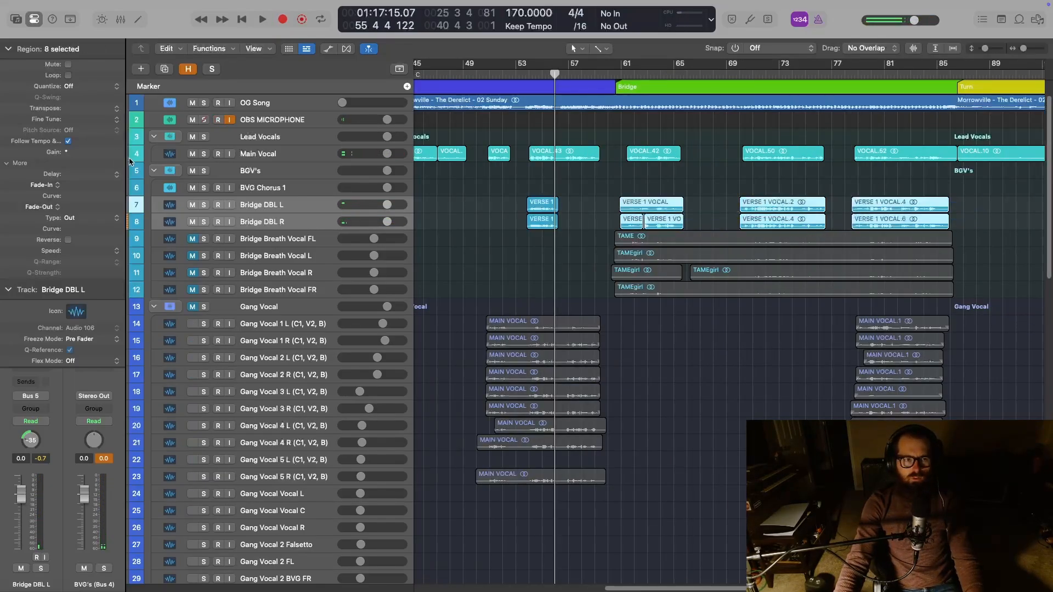
{"action": "left_click", "coordinate": [67, 152]}
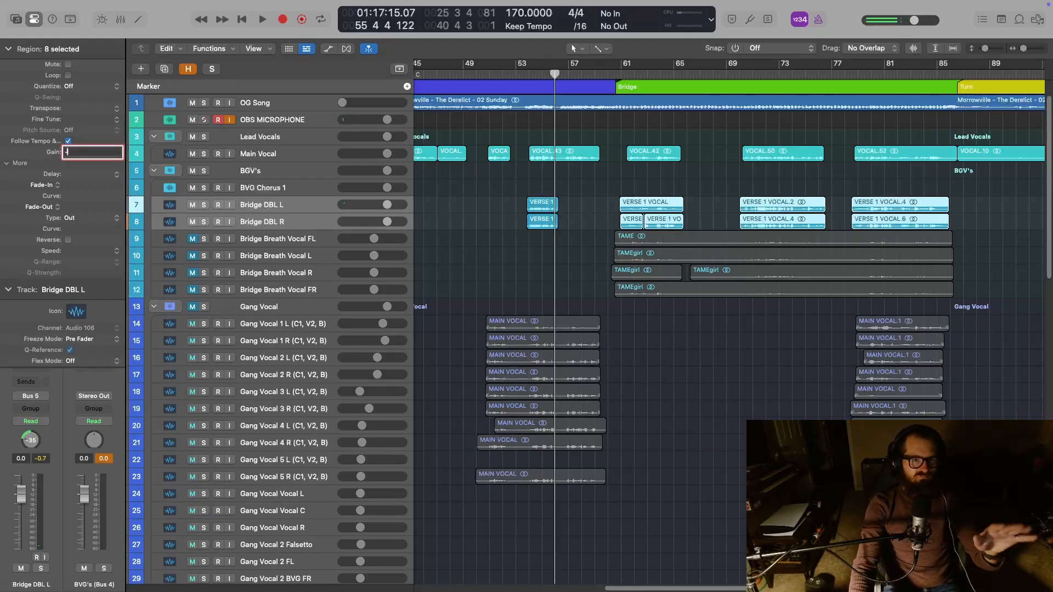
{"action": "type", "text": "-3"}
{"action": "key", "text": "Return"}
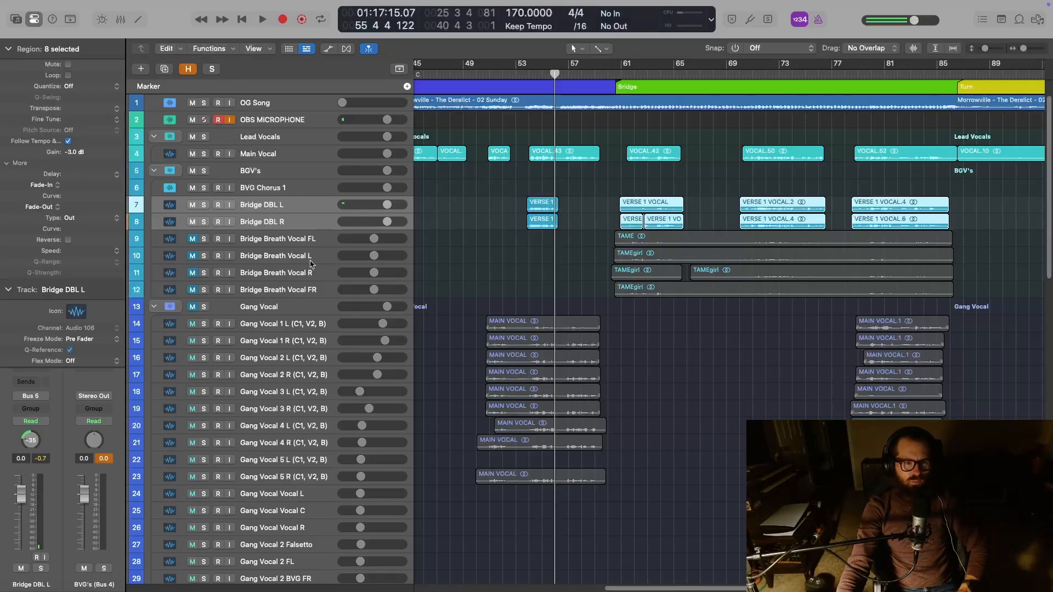
Select Bridge Breath Vocal FL, review the vocal layout from Chorus 1 to the Bridge, and start playback at bar 53
{"action": "left_click", "coordinate": [315, 244]}
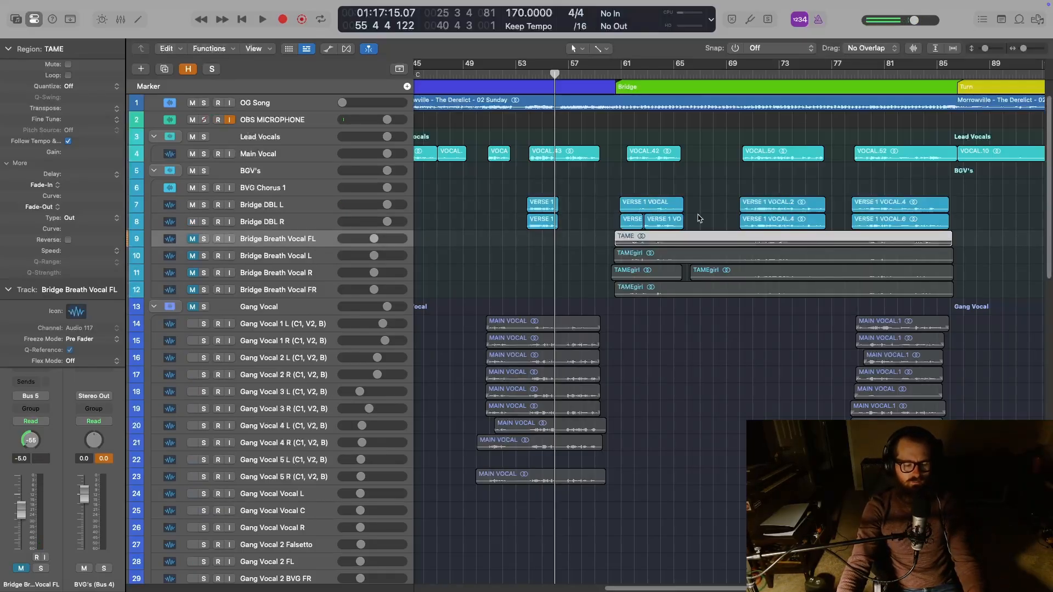
{"action": "scroll", "coordinate": [647, 159], "scroll_direction": "left", "scroll_amount": 10}
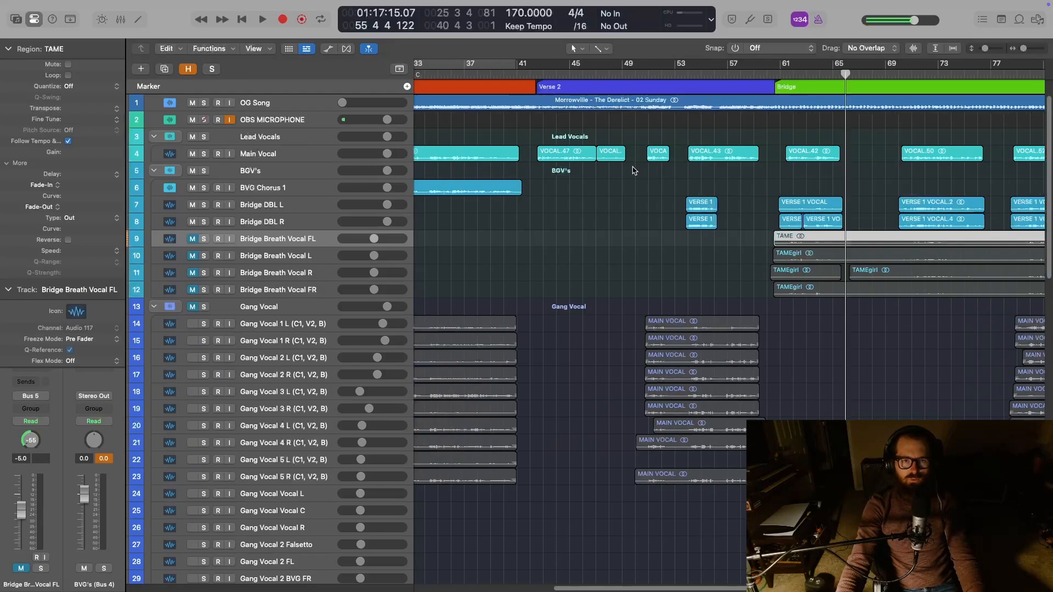
{"action": "scroll", "coordinate": [634, 170], "scroll_direction": "left", "scroll_amount": 9}
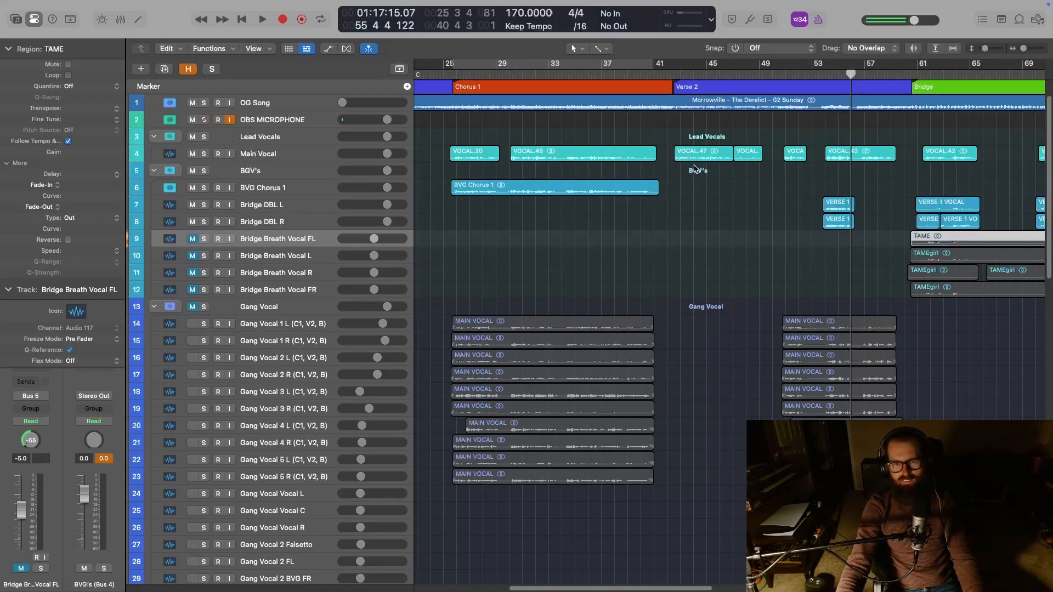
{"action": "scroll", "coordinate": [665, 193], "scroll_direction": "right", "scroll_amount": 8}
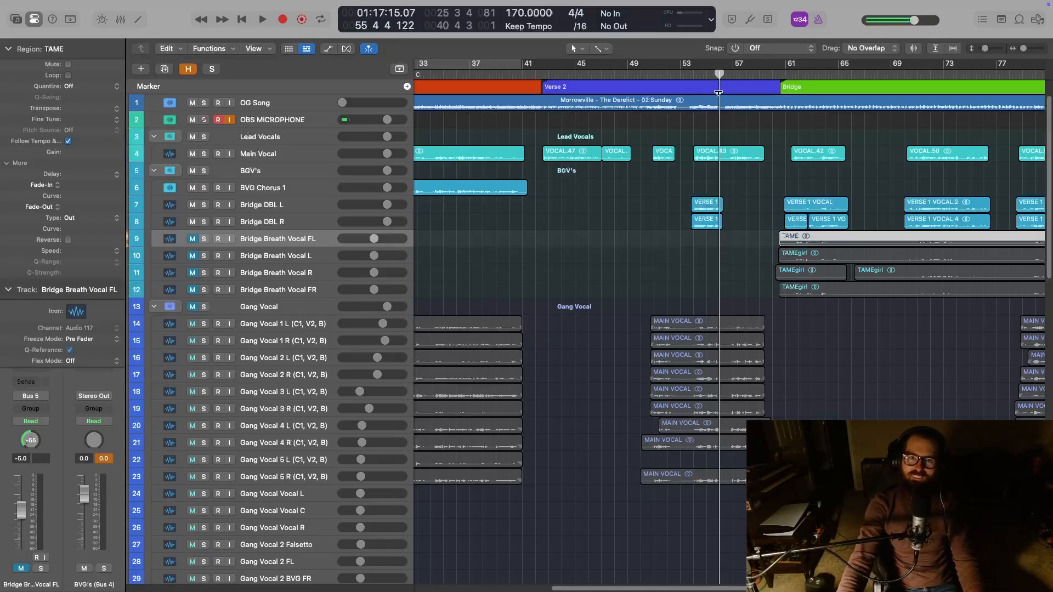
{"action": "scroll", "coordinate": [723, 182], "scroll_direction": "right", "scroll_amount": 5}
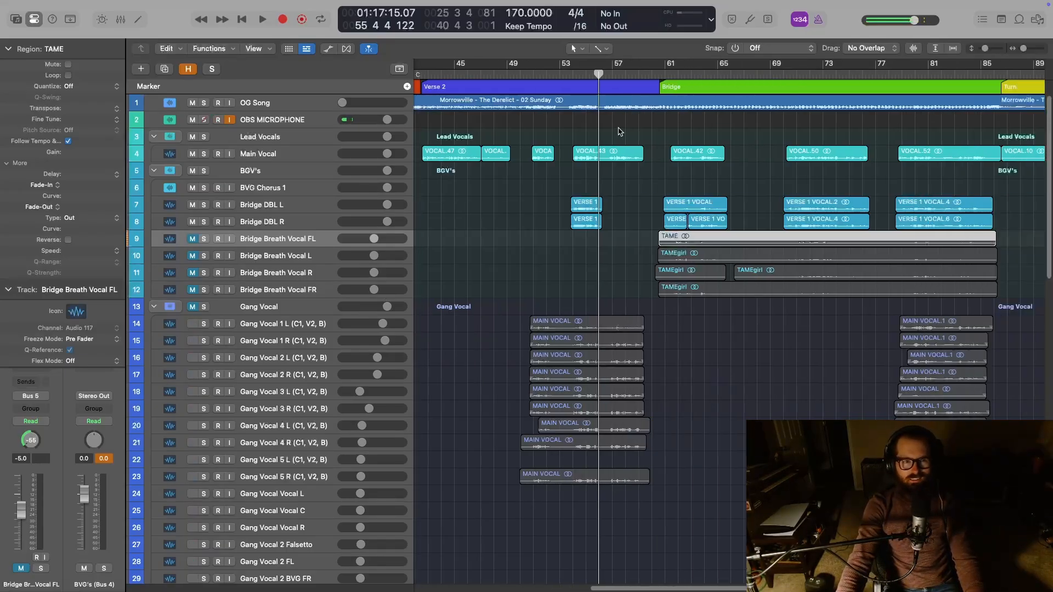
{"action": "left_click", "coordinate": [563, 73]}
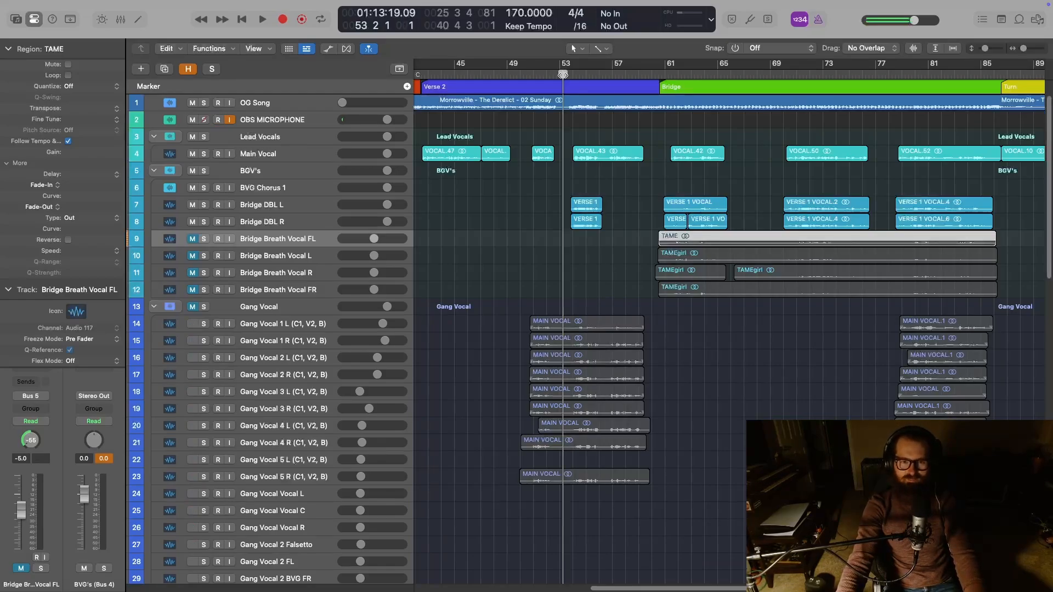
{"action": "key", "text": "space"}
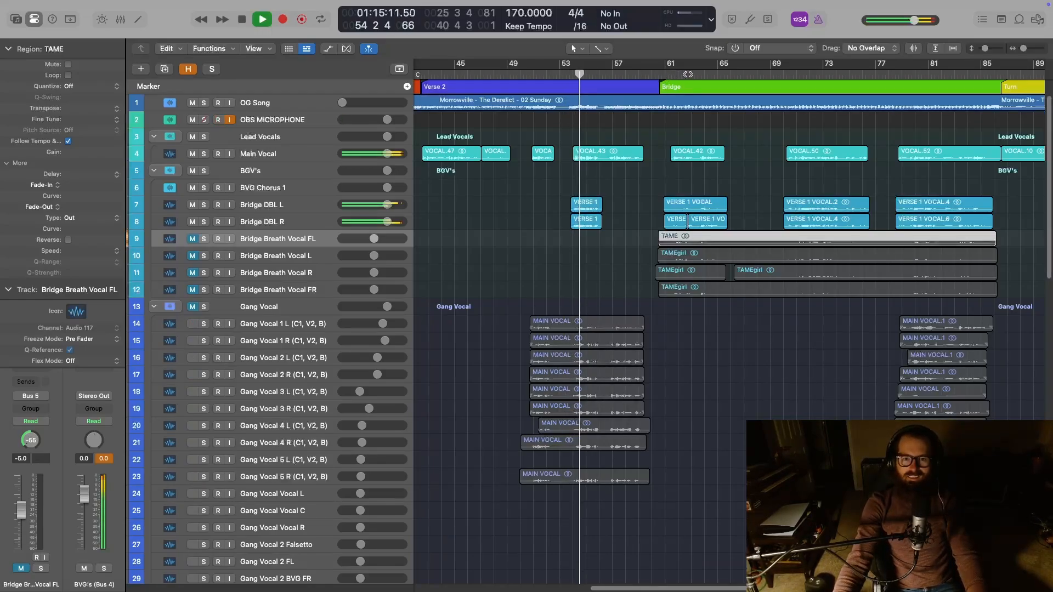
Solo Bridge DBL L and Bridge DBL R during the Bridge playback, stop it, and clear both solos
{"action": "scroll", "coordinate": [694, 364], "scroll_direction": "right", "scroll_amount": 5}
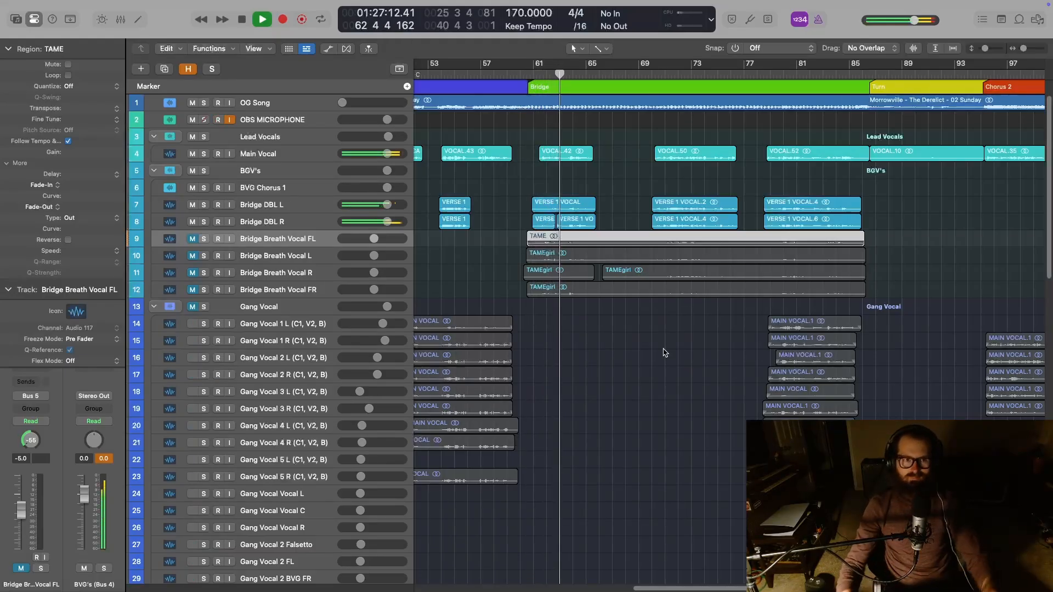
{"action": "left_click_drag", "start_coordinate": [204, 224], "coordinate": [205, 214]}
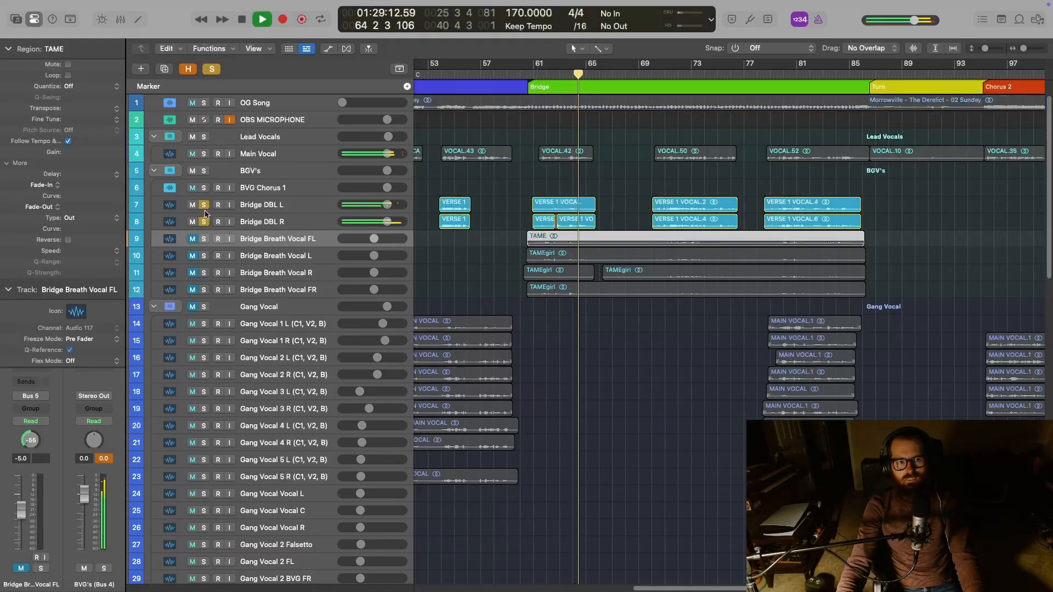
{"action": "key", "text": "space"}
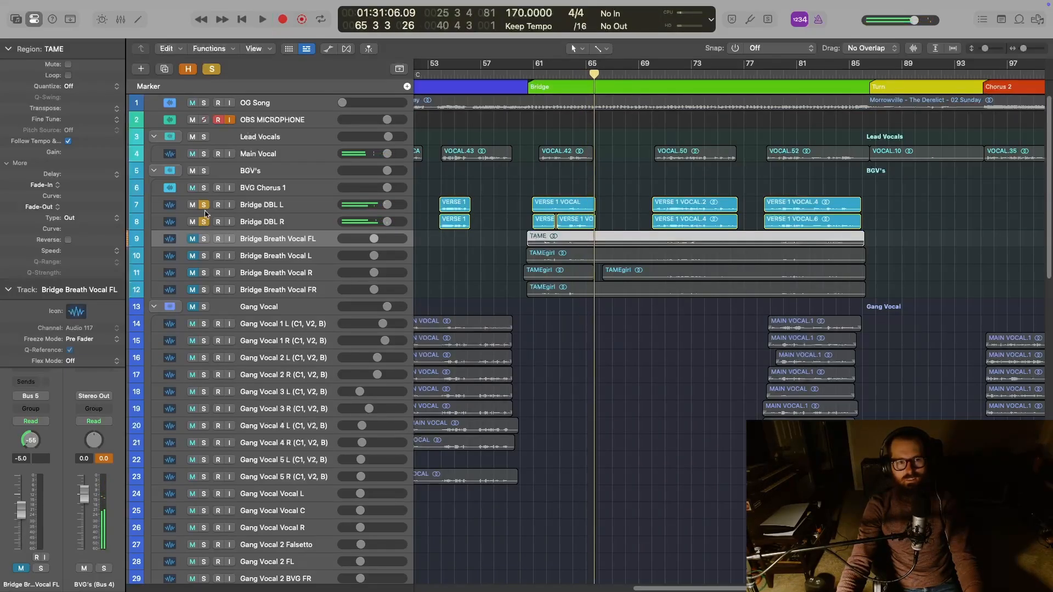
{"action": "left_click_drag", "start_coordinate": [200, 213], "coordinate": [202, 225]}
Solo Bridge DBL L and Bridge DBL R and play them from bar 60, just before the Bridge
{"action": "left_click", "coordinate": [525, 80]}
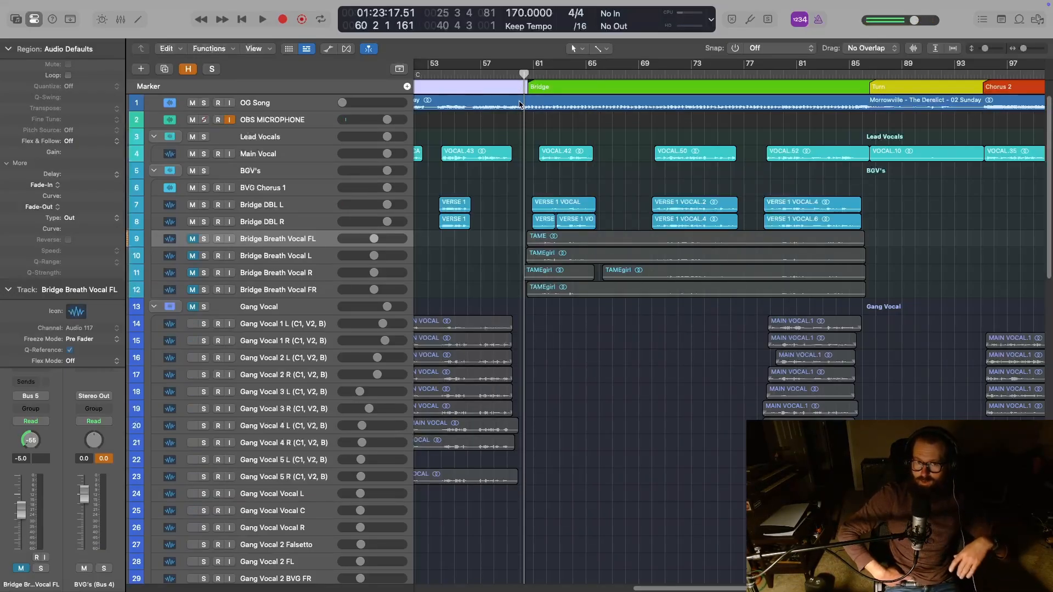
{"action": "left_click", "coordinate": [204, 223]}
{"action": "left_click", "coordinate": [202, 207]}
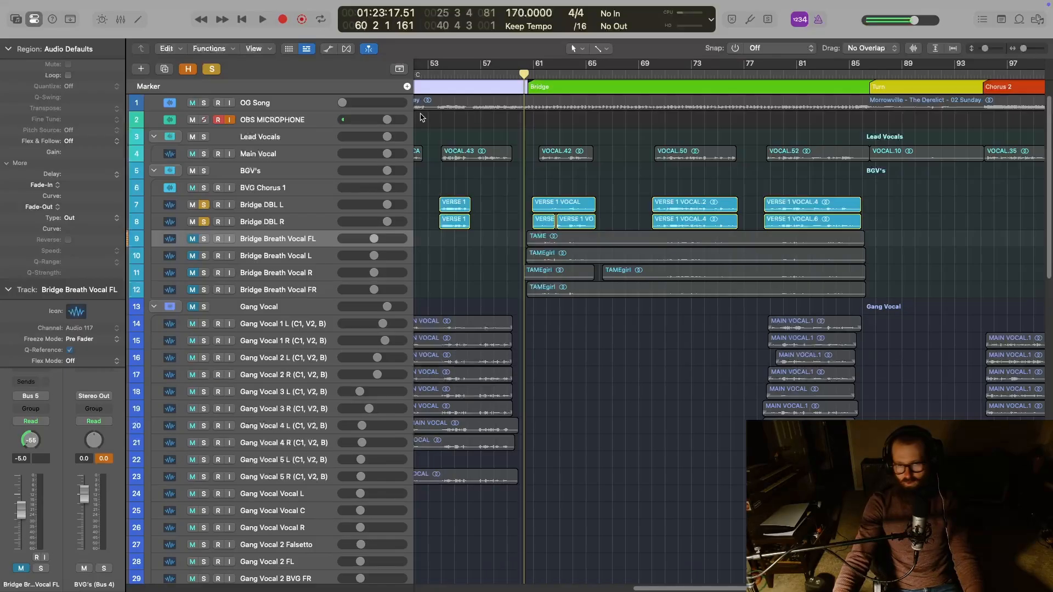
{"action": "key", "text": "space"}
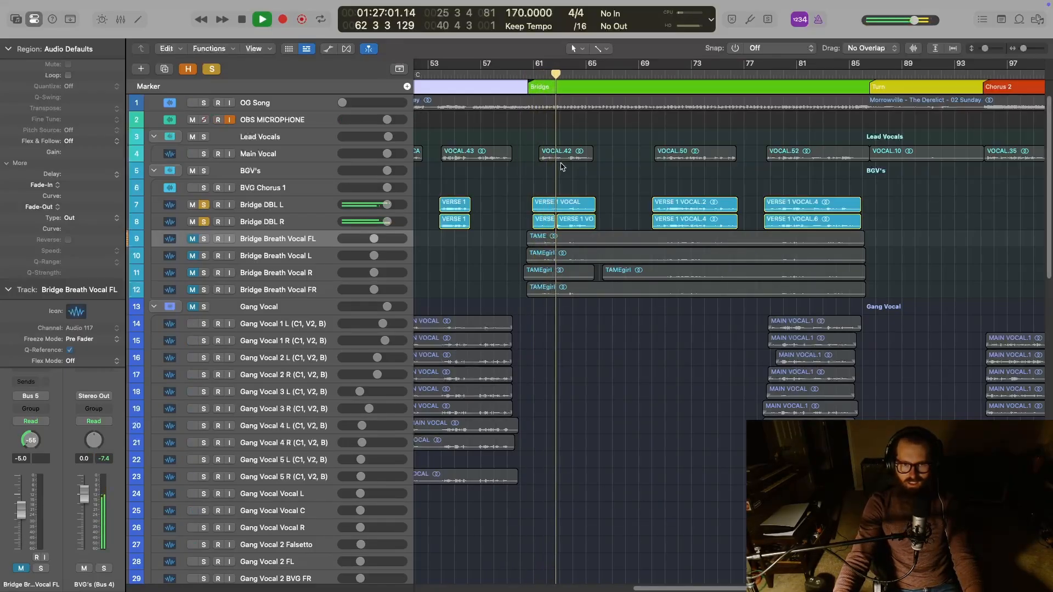
{"action": "key", "text": "space"}
Review the Virtual Mix Rack and Channel EQ settings on the BVG's (Bus 4) channel in the mixer, and close them
{"action": "key", "text": "x"}
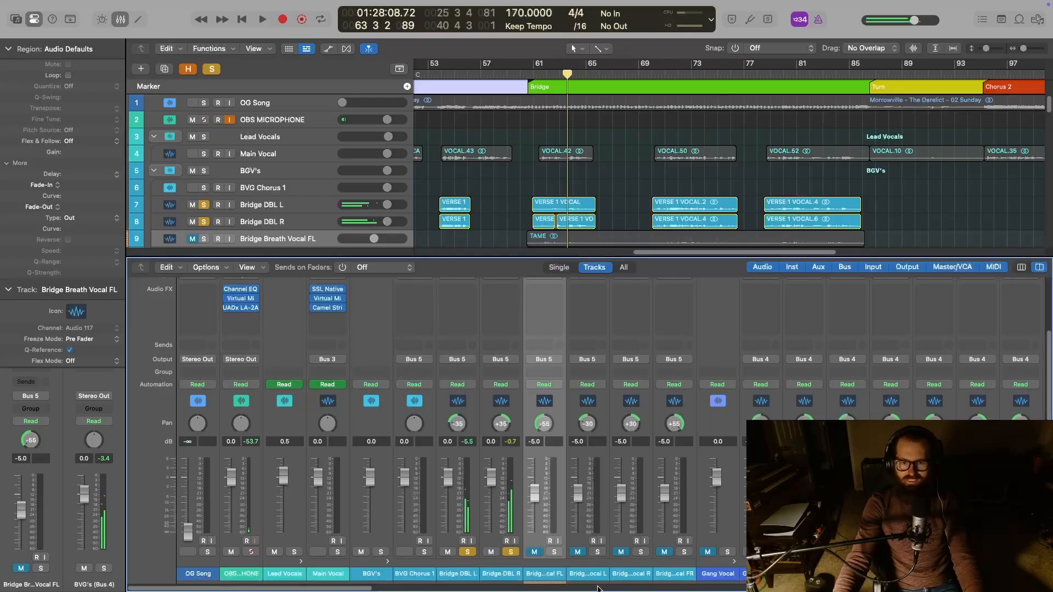
{"action": "left_click_drag", "start_coordinate": [313, 589], "coordinate": [932, 590]}
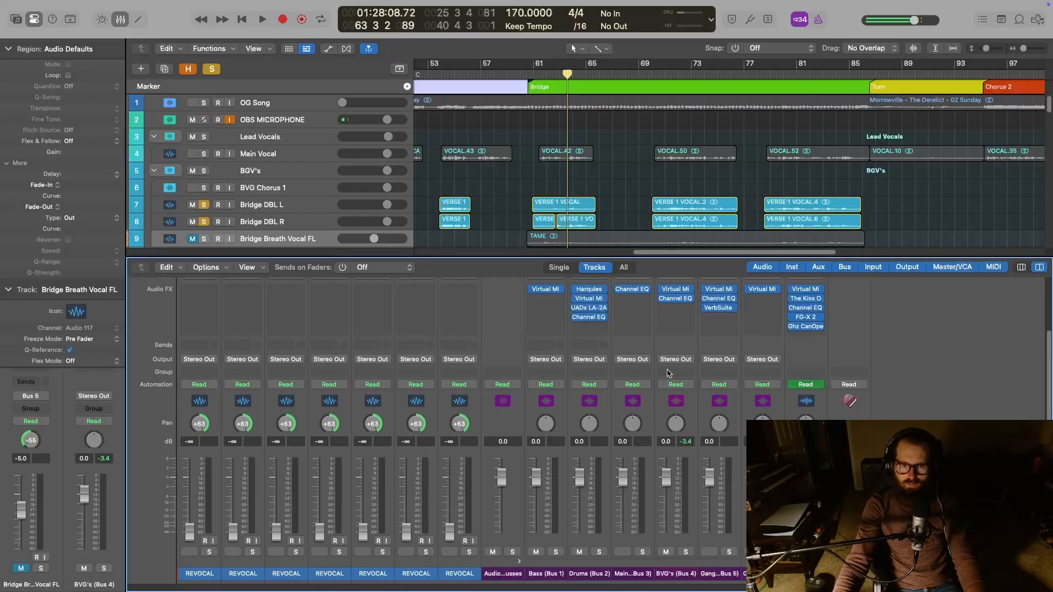
{"action": "left_click", "coordinate": [675, 290]}
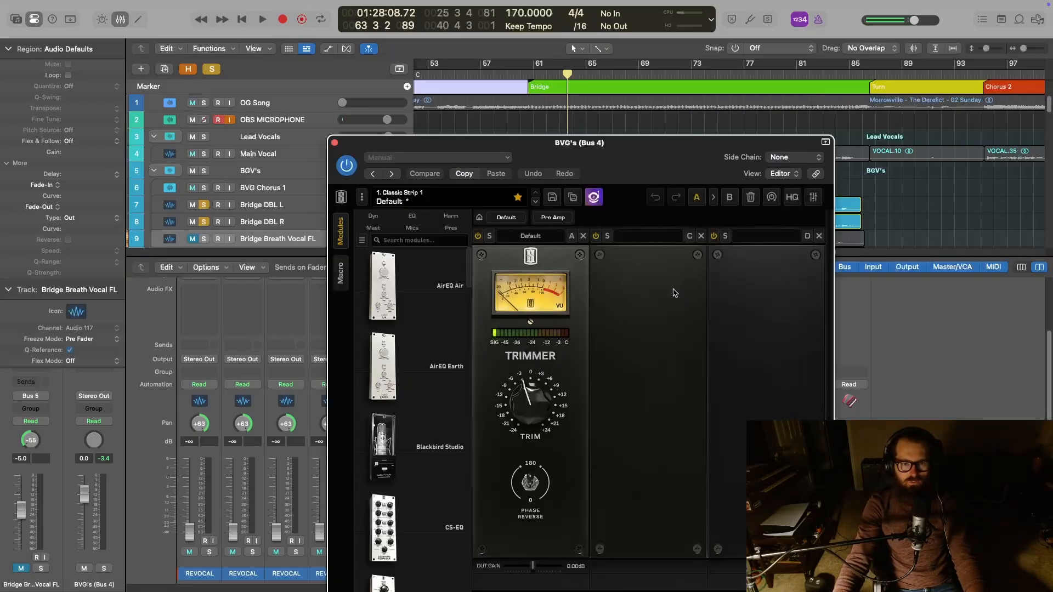
{"action": "left_click", "coordinate": [335, 143]}
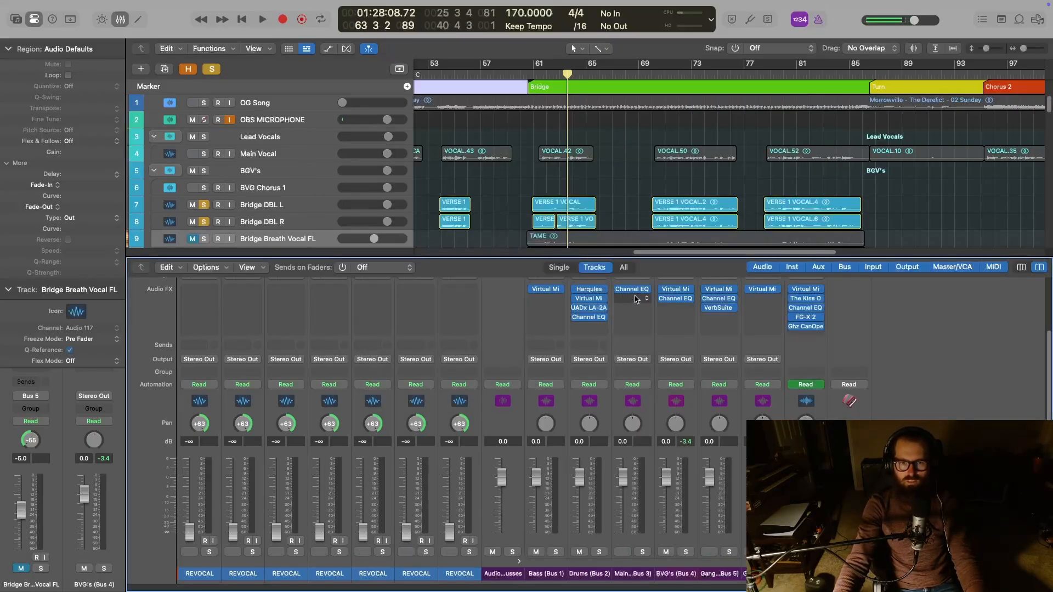
{"action": "left_click", "coordinate": [636, 292]}
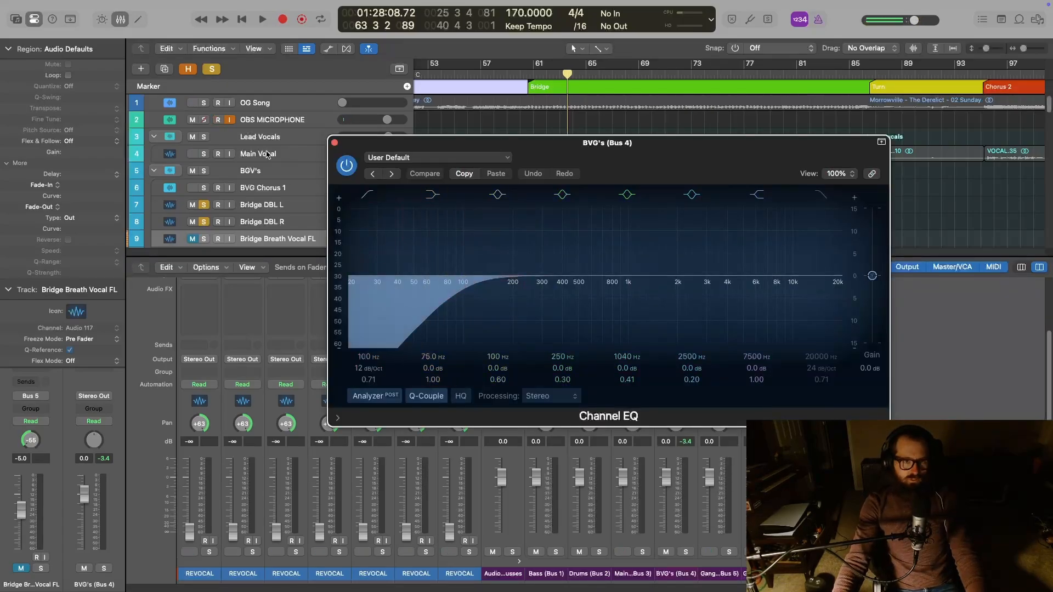
{"action": "left_click", "coordinate": [335, 143]}
{"action": "key", "text": "x"}
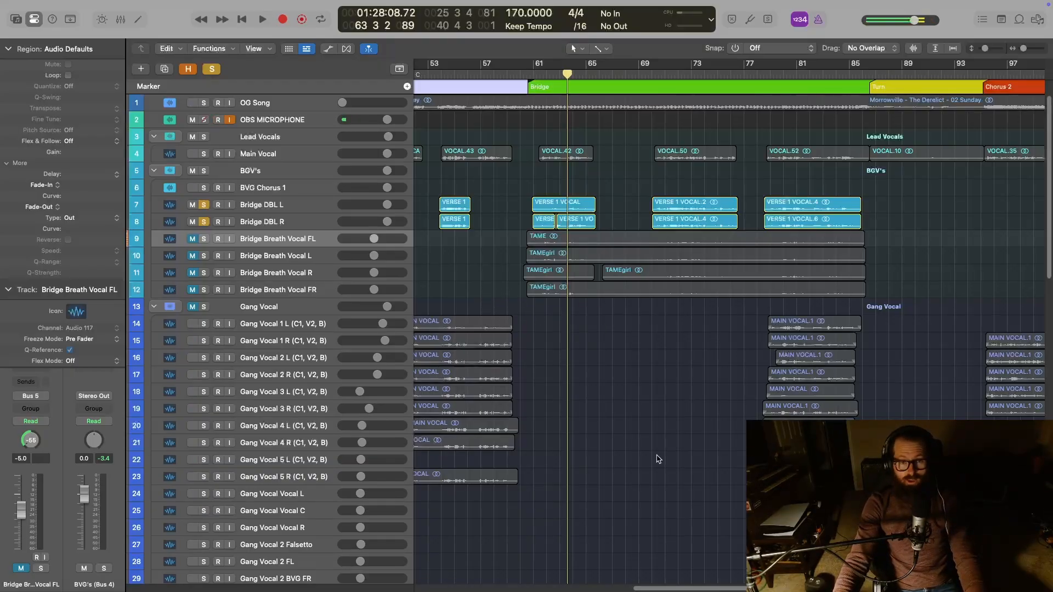
Clear the solos on Bridge DBL L and R, check the OBS recording window, and return to Logic Pro
{"action": "left_click_drag", "start_coordinate": [687, 590], "coordinate": [625, 589]}
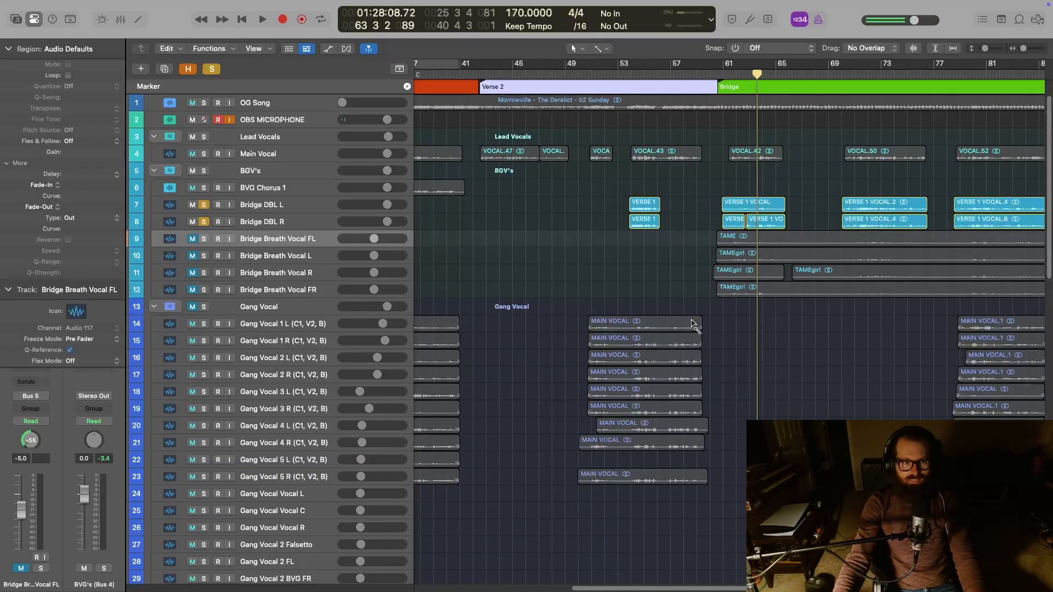
{"action": "left_click", "coordinate": [204, 205]}
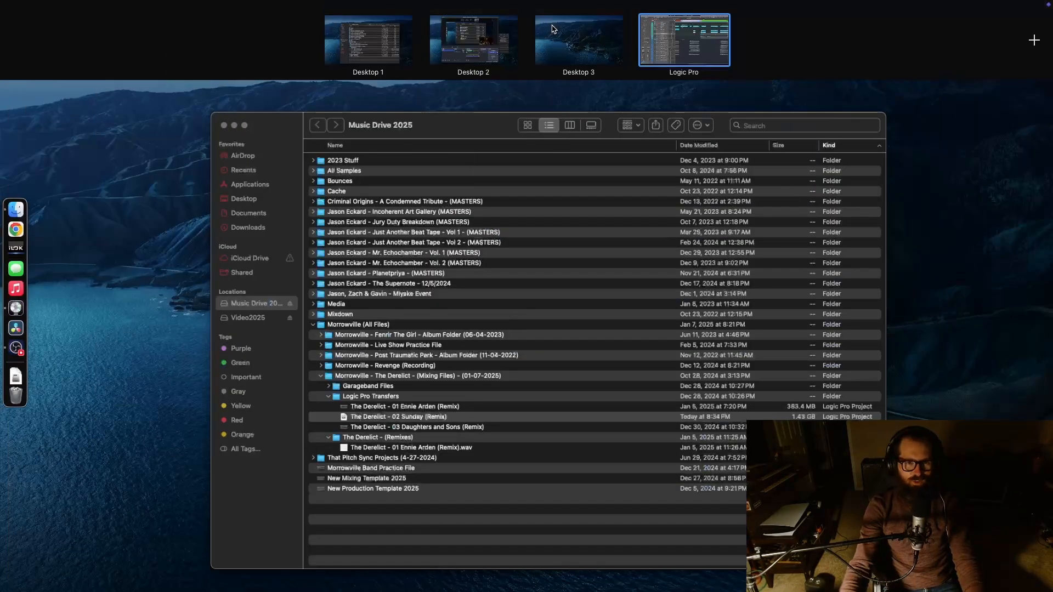
{"action": "key", "text": "ctrl+Right"}
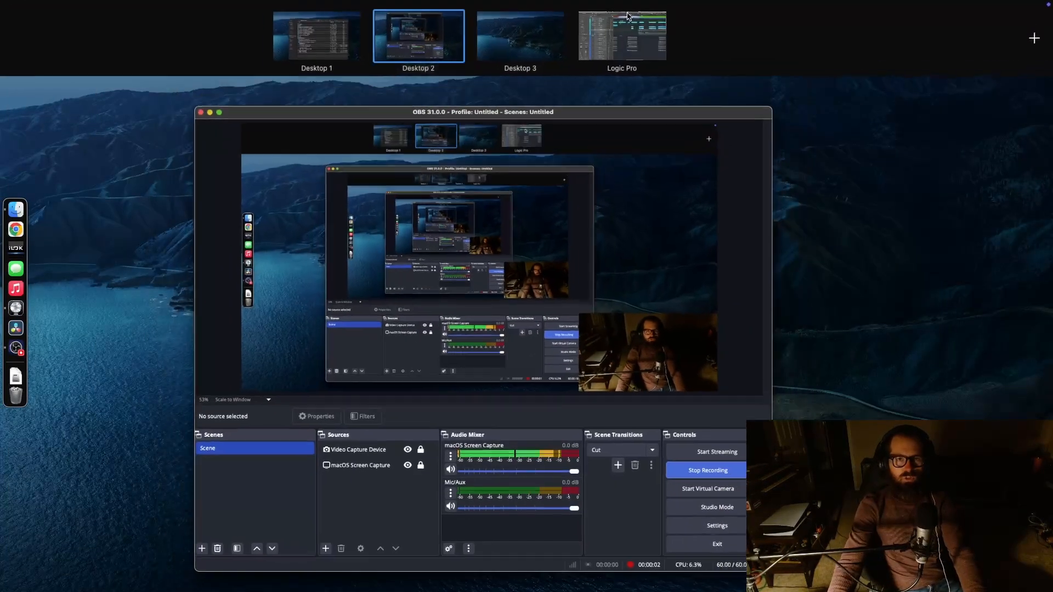
{"action": "left_click", "coordinate": [628, 17]}
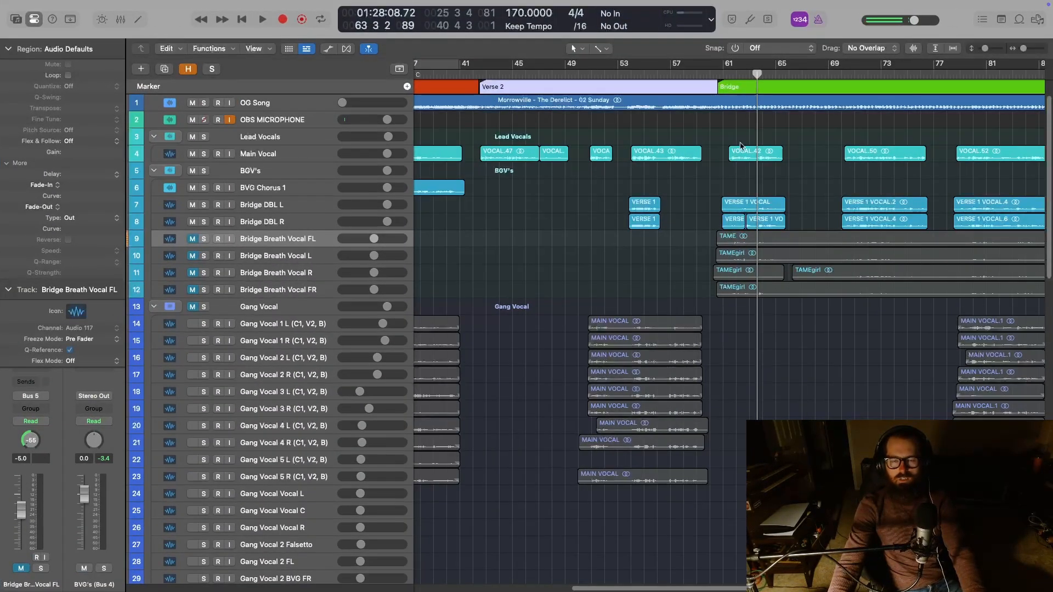
Play the full mix from just before the Bridge to hear the doubles in context
{"action": "scroll", "coordinate": [729, 179], "scroll_direction": "left", "scroll_amount": 5}
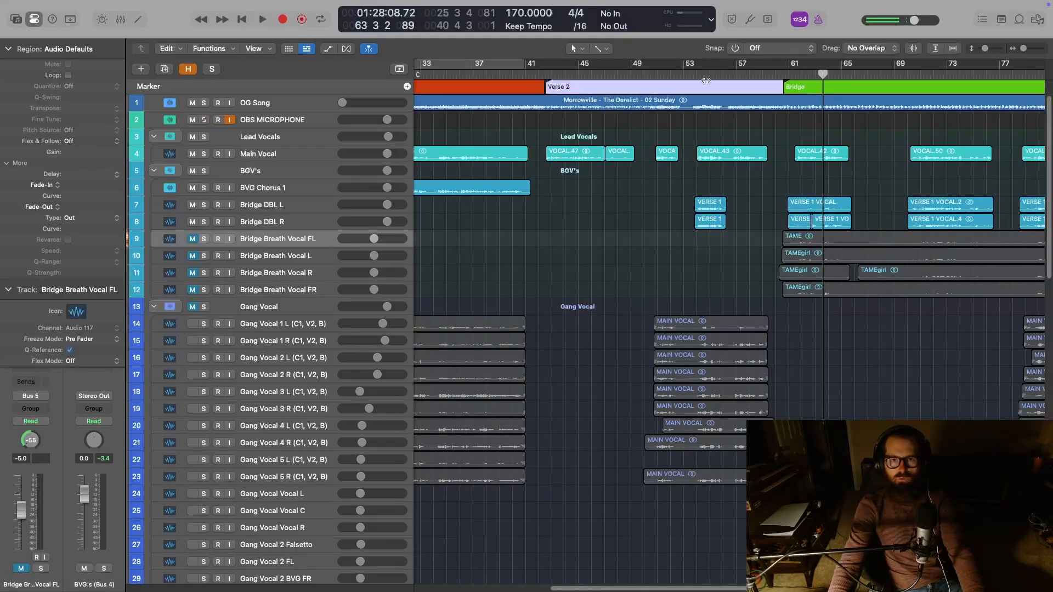
{"action": "scroll", "coordinate": [837, 124], "scroll_direction": "right", "scroll_amount": 10}
{"action": "left_click", "coordinate": [630, 75]}
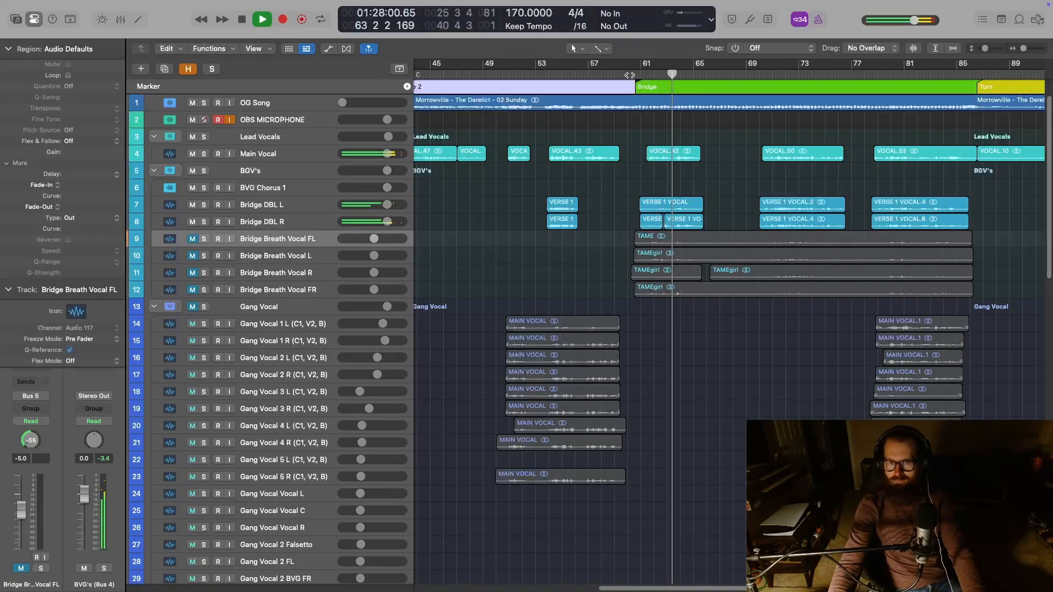
{"action": "scroll", "coordinate": [931, 367], "scroll_direction": "down", "scroll_amount": 5}
{"action": "scroll", "coordinate": [879, 394], "scroll_direction": "up", "scroll_amount": 5}
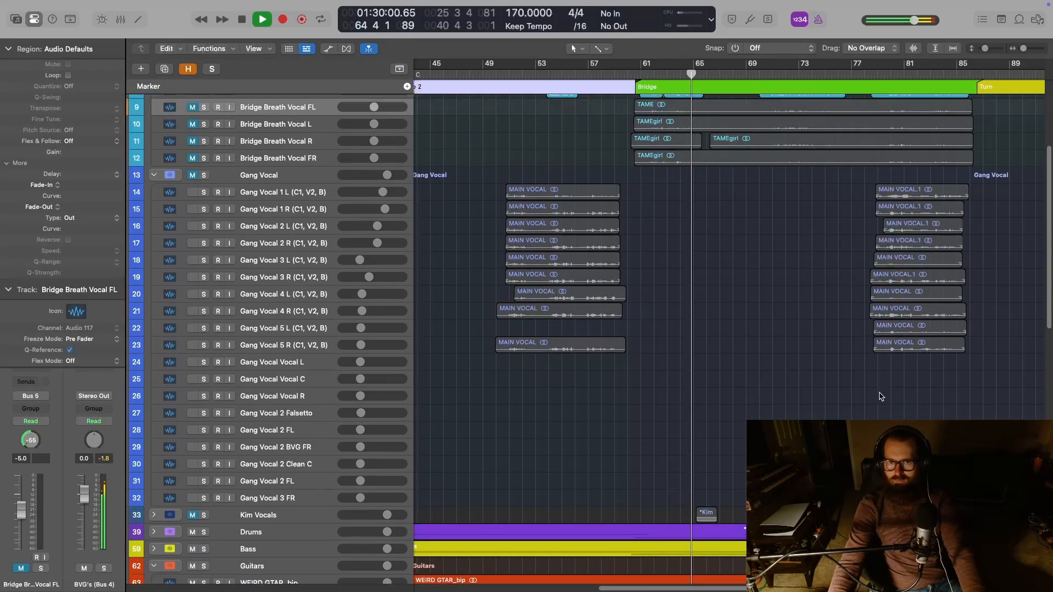
Examine the arrangement of the background and gang vocal regions from Chorus 1 through the Outro
{"action": "scroll", "coordinate": [871, 395], "scroll_direction": "right", "scroll_amount": 5}
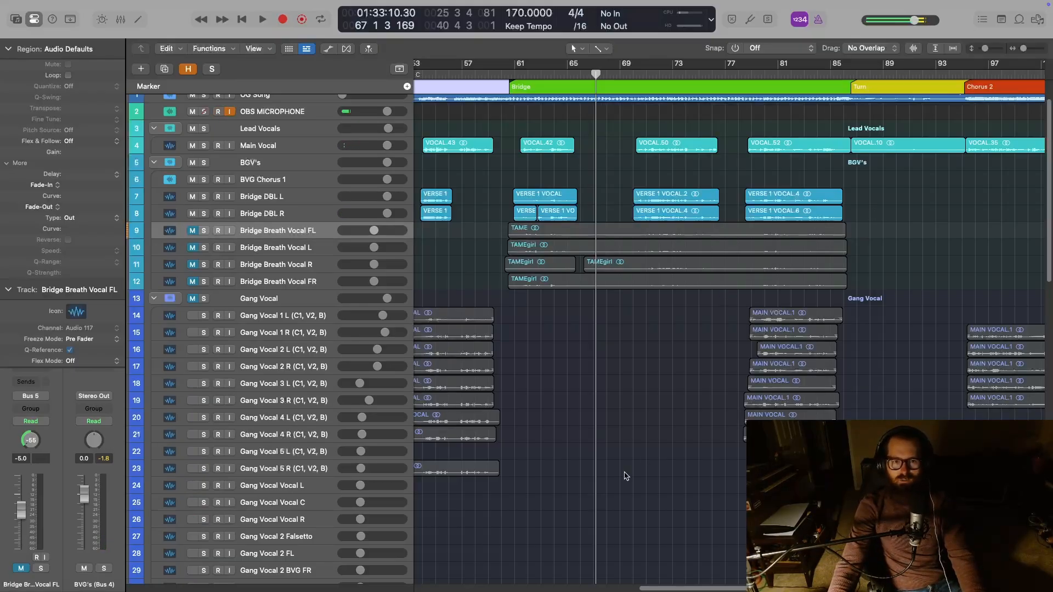
{"action": "scroll", "coordinate": [603, 477], "scroll_direction": "left", "scroll_amount": 15}
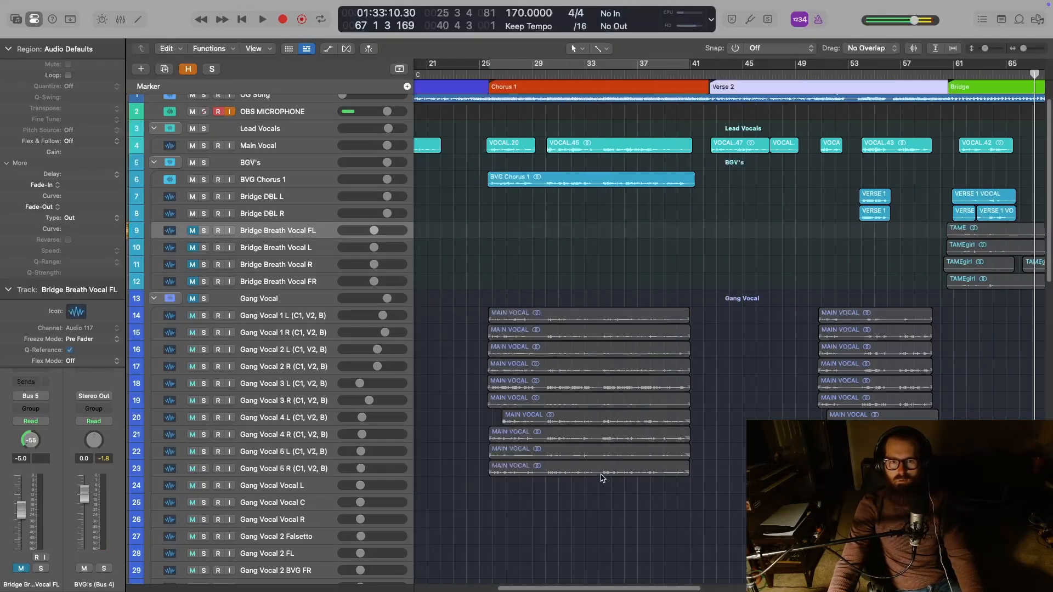
{"action": "scroll", "coordinate": [604, 477], "scroll_direction": "right", "scroll_amount": 6}
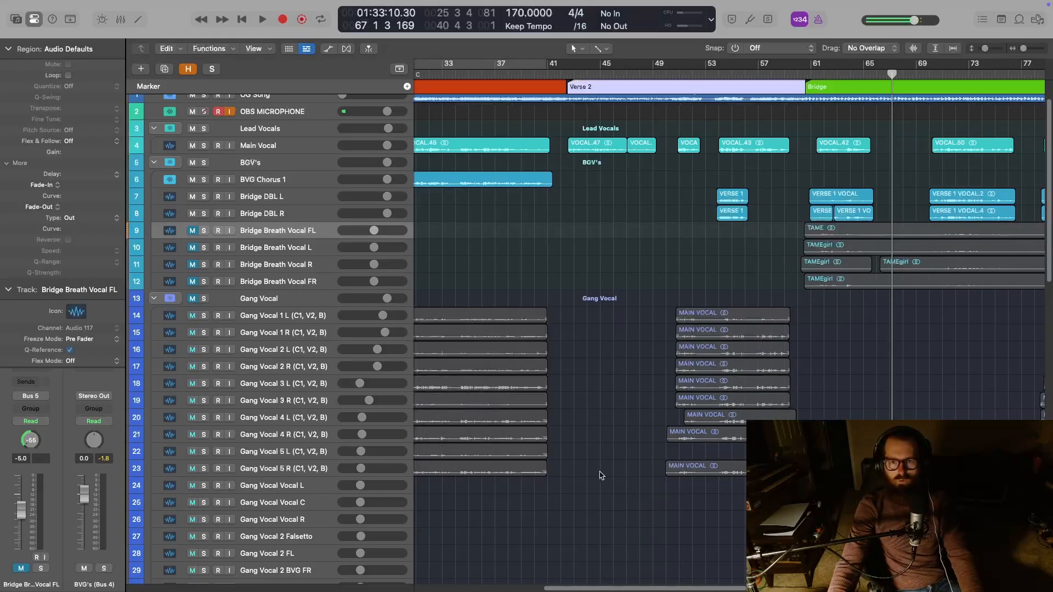
{"action": "scroll", "coordinate": [601, 475], "scroll_direction": "right", "scroll_amount": 8}
{"action": "scroll", "coordinate": [600, 475], "scroll_direction": "down", "scroll_amount": 4}
{"action": "scroll", "coordinate": [599, 476], "scroll_direction": "up", "scroll_amount": 5}
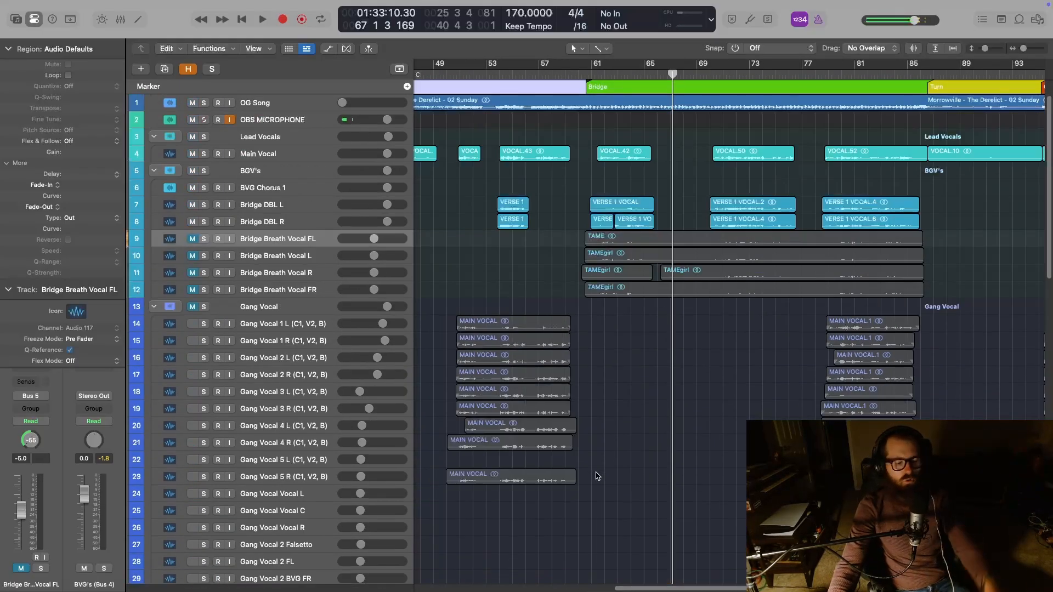
{"action": "scroll", "coordinate": [598, 477], "scroll_direction": "right", "scroll_amount": 12}
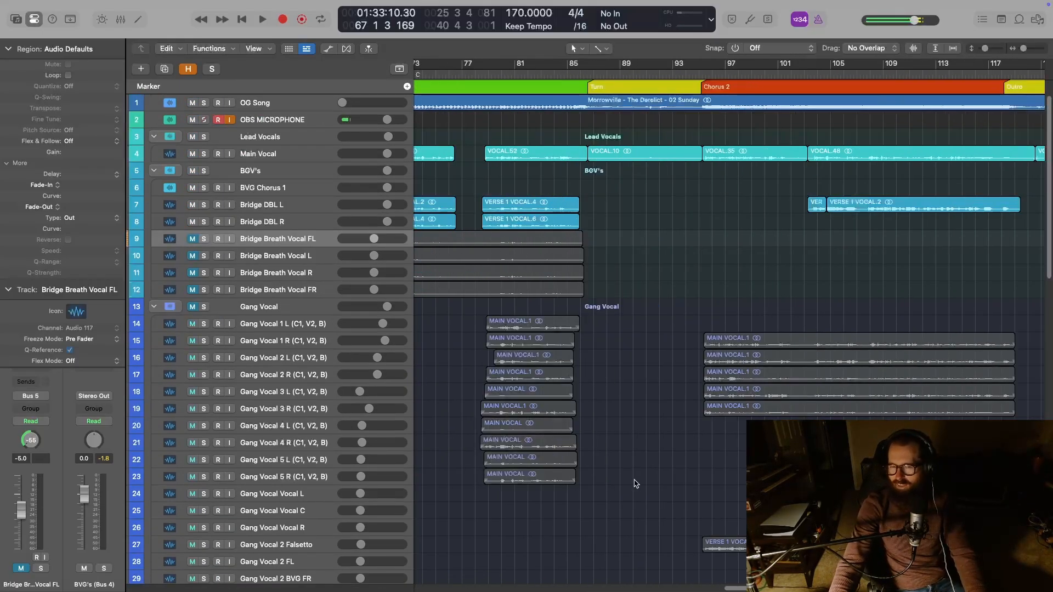
{"action": "scroll", "coordinate": [636, 483], "scroll_direction": "right", "scroll_amount": 8}
{"action": "scroll", "coordinate": [685, 414], "scroll_direction": "left", "scroll_amount": 12}
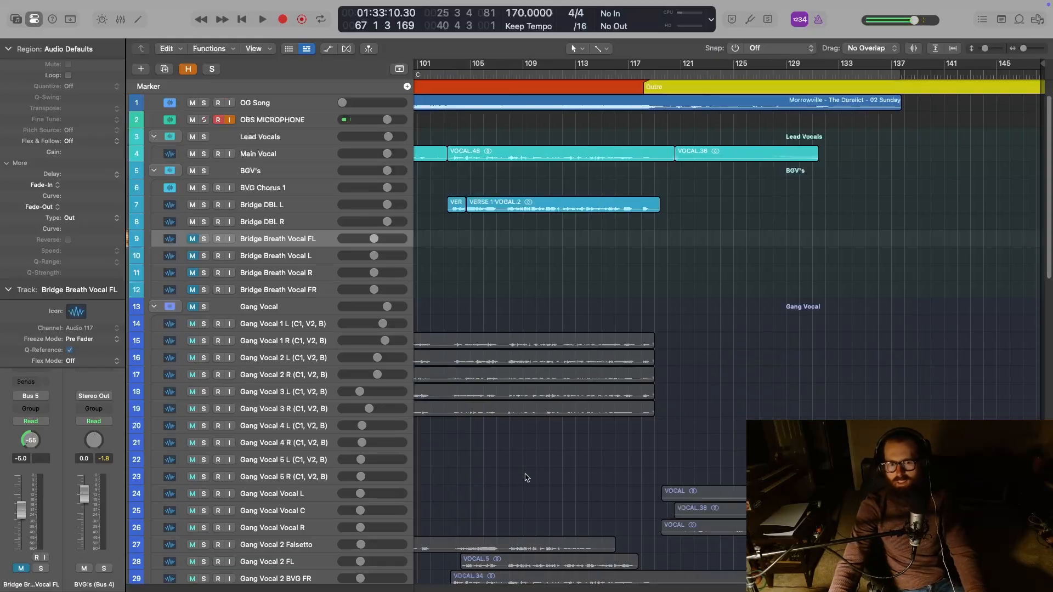
{"action": "scroll", "coordinate": [854, 228], "scroll_direction": "left", "scroll_amount": 8}
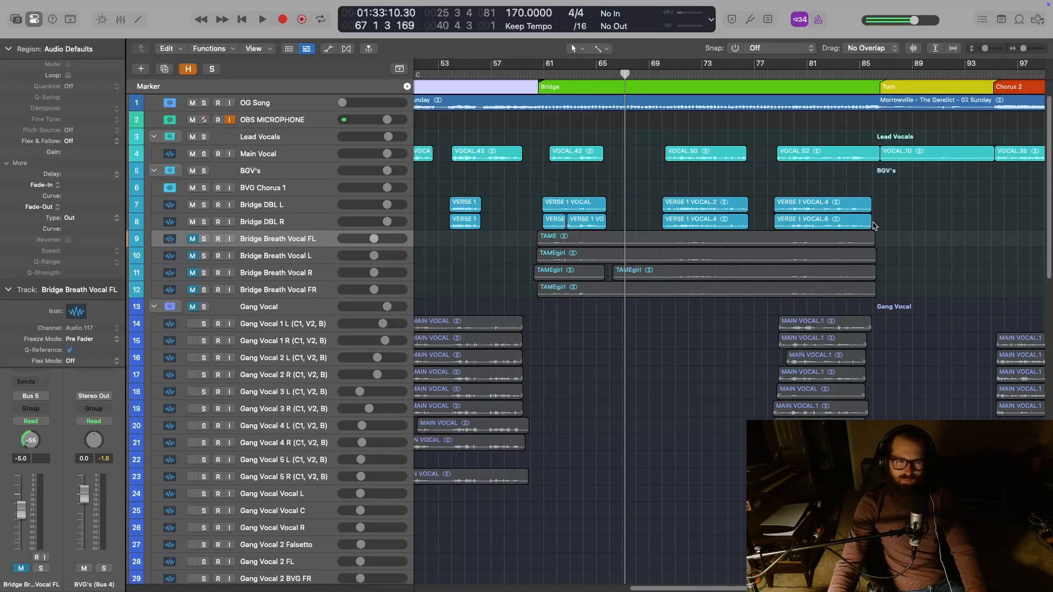
Set the gain of all Bridge regions on Bridge DBL L and R to -1 dB and play from bar 59
{"action": "left_click_drag", "start_coordinate": [898, 224], "coordinate": [543, 198]}
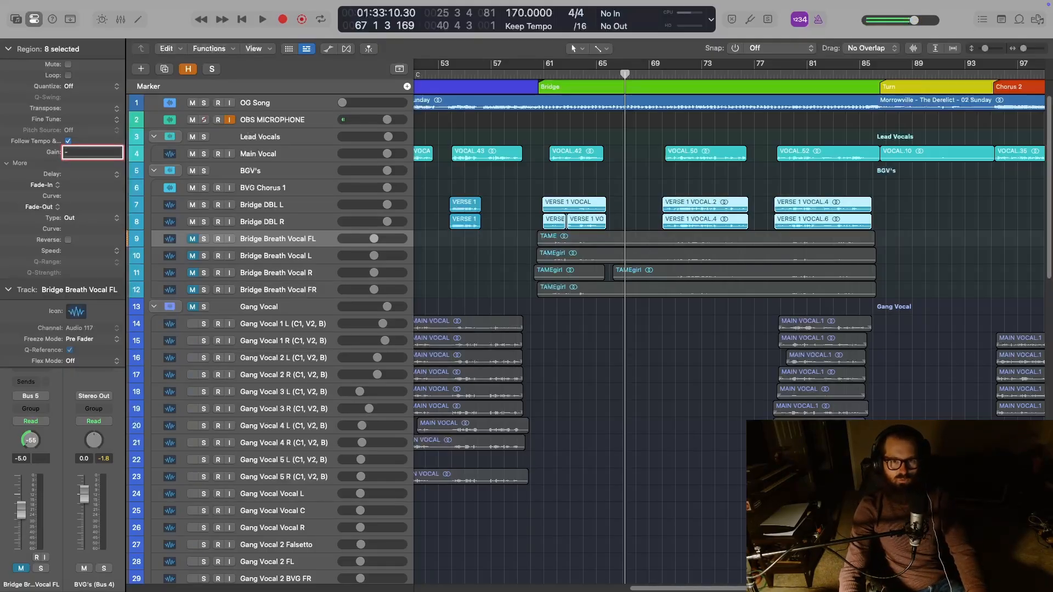
{"action": "key", "text": "Return"}
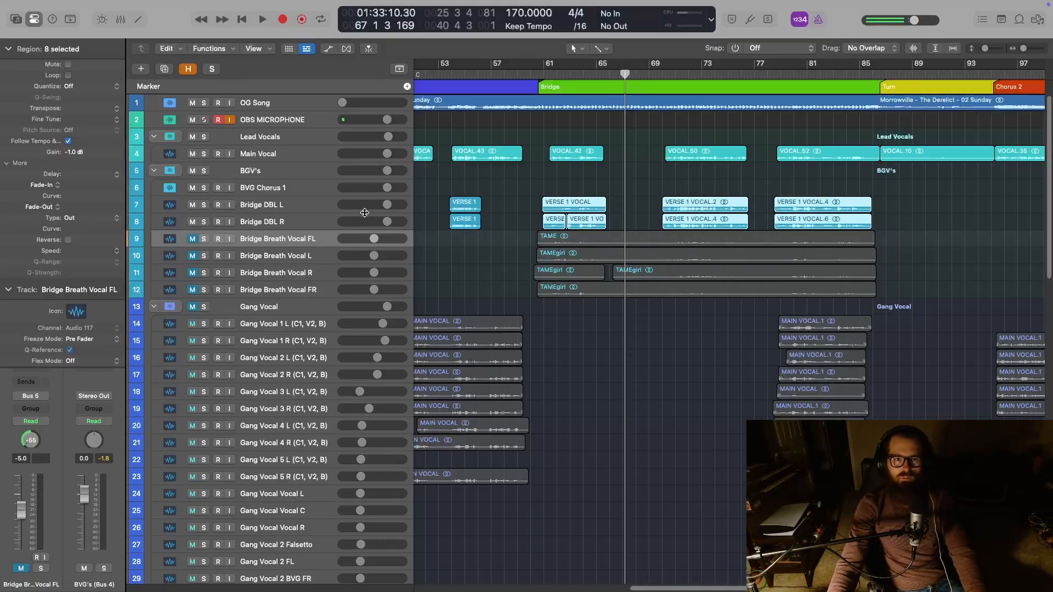
{"action": "left_click", "coordinate": [527, 77]}
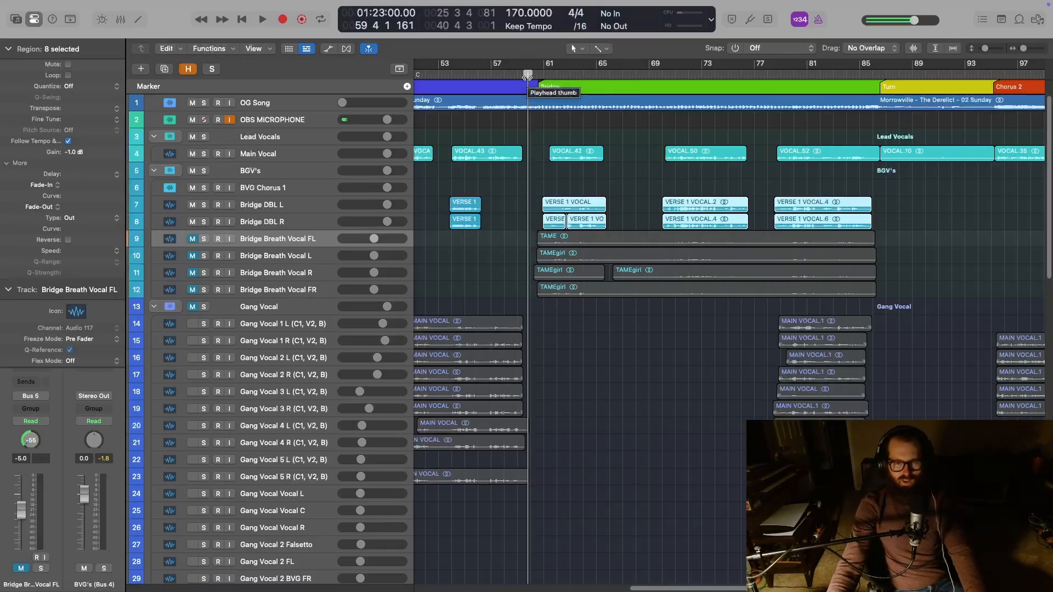
{"action": "key", "text": "space"}
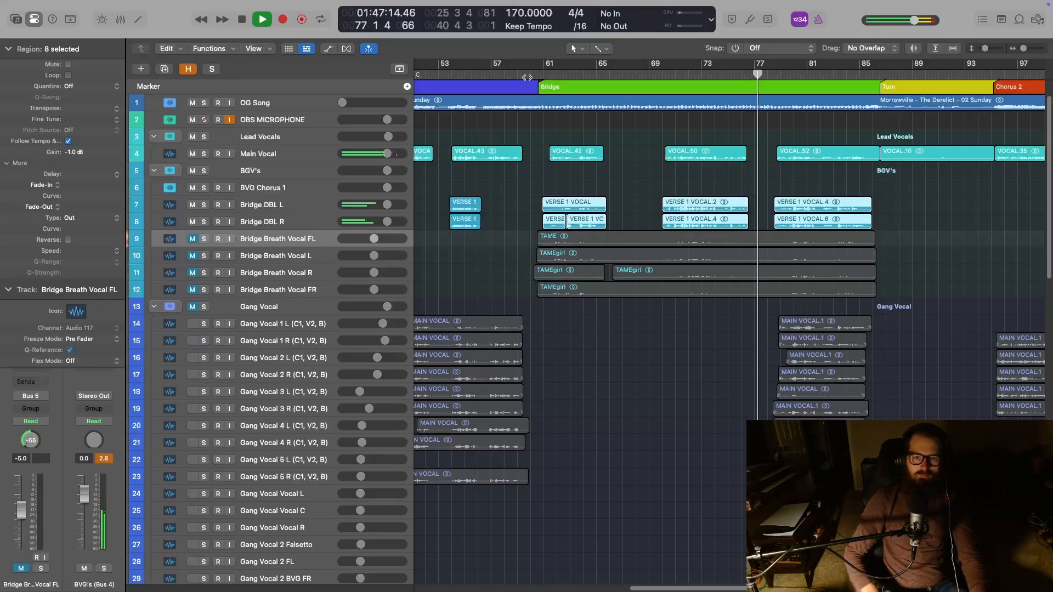
{"action": "scroll", "coordinate": [729, 203], "scroll_direction": "right", "scroll_amount": 10}
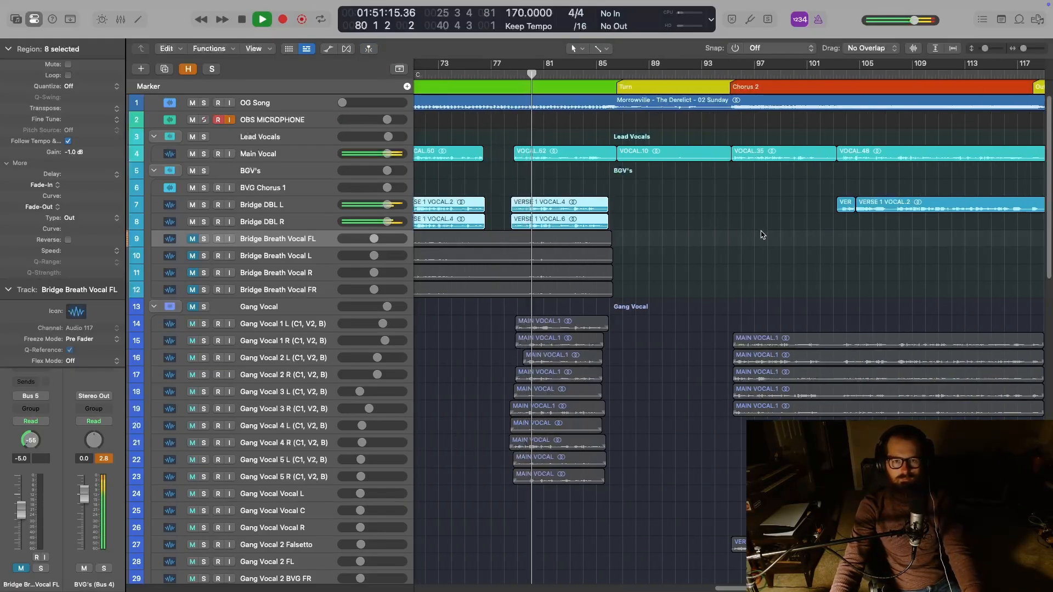
{"action": "key", "text": "space"}
Play Chorus 2 from shortly before the double vocal on Bridge DBL L enters
{"action": "scroll", "coordinate": [764, 233], "scroll_direction": "right", "scroll_amount": 8}
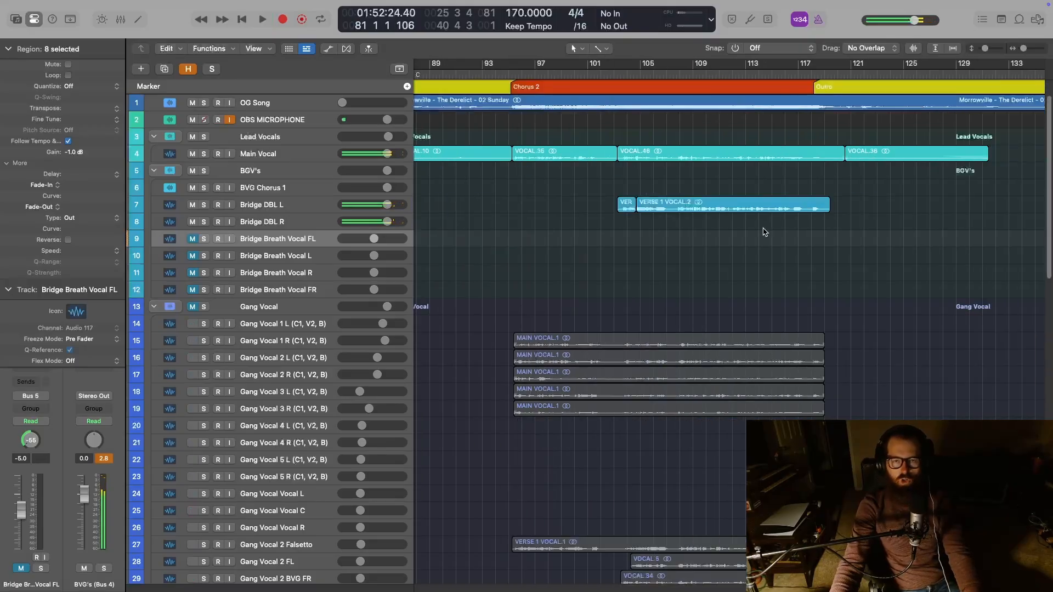
{"action": "left_click", "coordinate": [596, 72]}
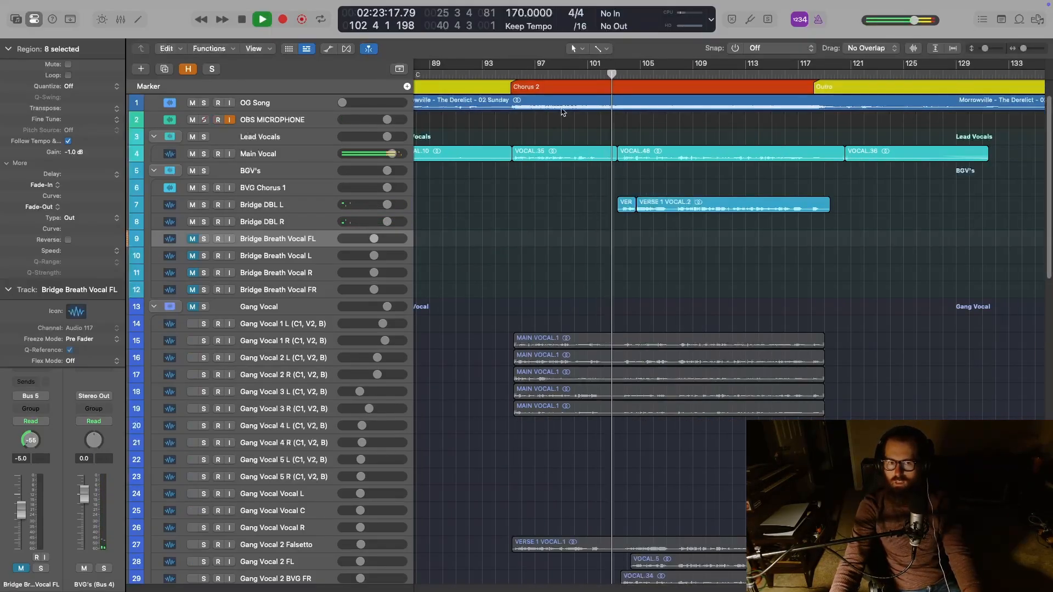
{"action": "left_click", "coordinate": [204, 205]}
{"action": "left_click", "coordinate": [203, 204]}
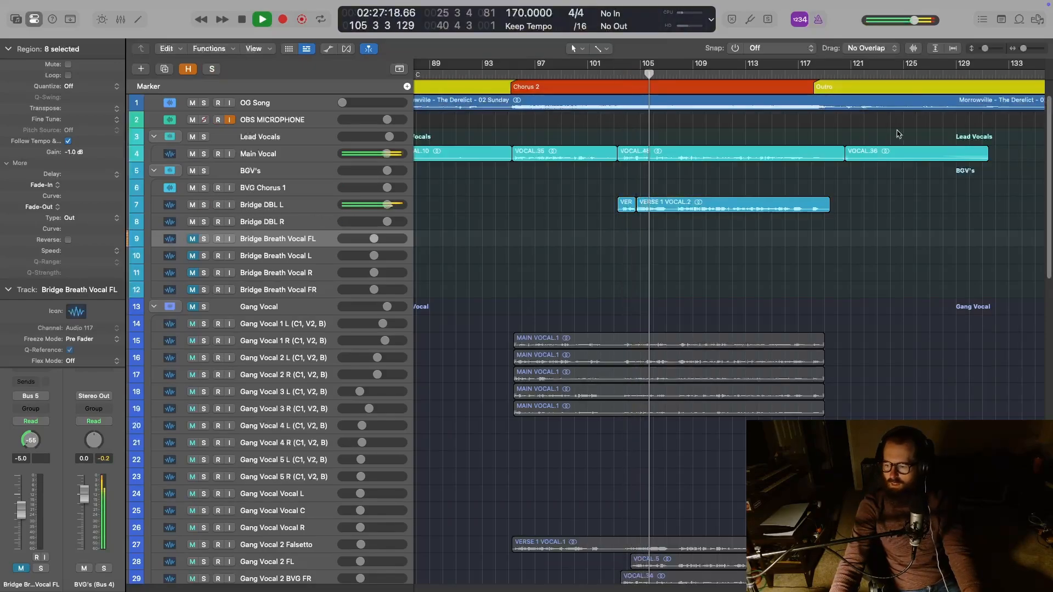
Set the gain of both Chorus 2 regions on Bridge DBL L to -3 dB and play back from just before they start
{"action": "left_click_drag", "start_coordinate": [867, 209], "coordinate": [620, 207]}
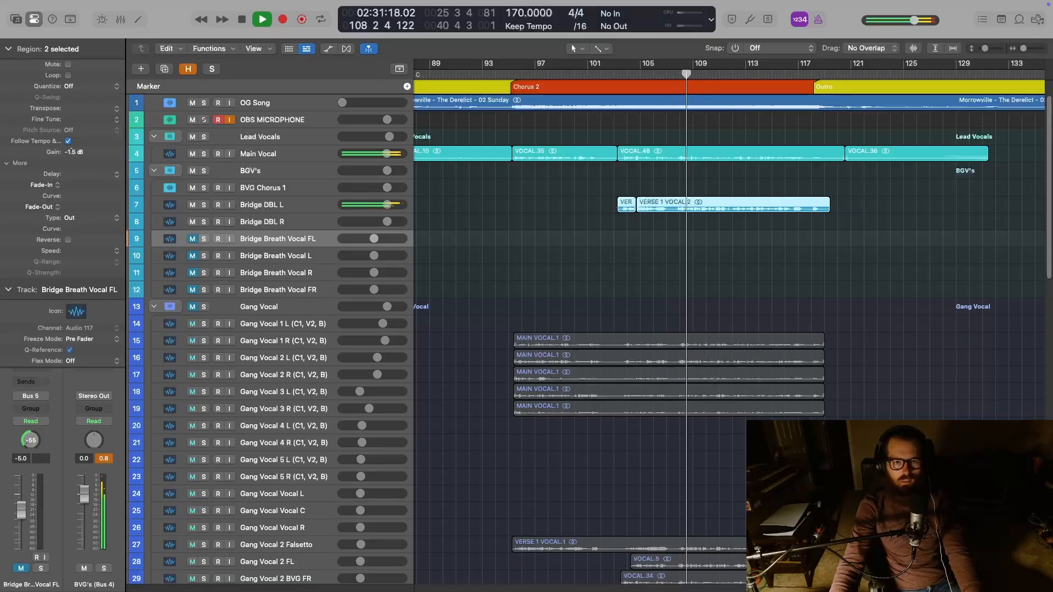
{"action": "double_click", "coordinate": [72, 152]}
{"action": "key", "text": "BackSpace"}
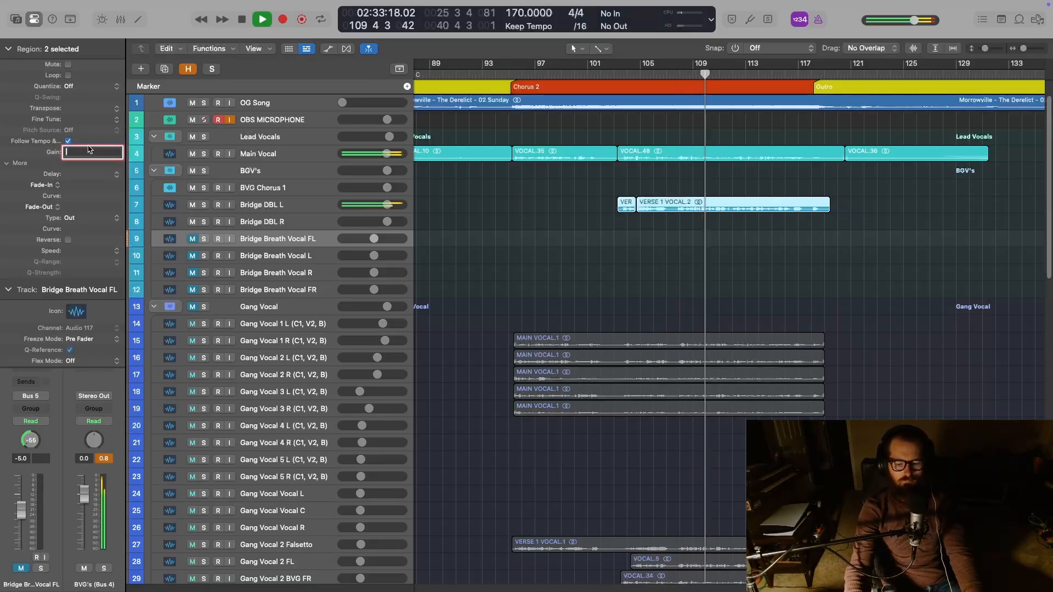
{"action": "type", "text": "-3"}
{"action": "key", "text": "Return"}
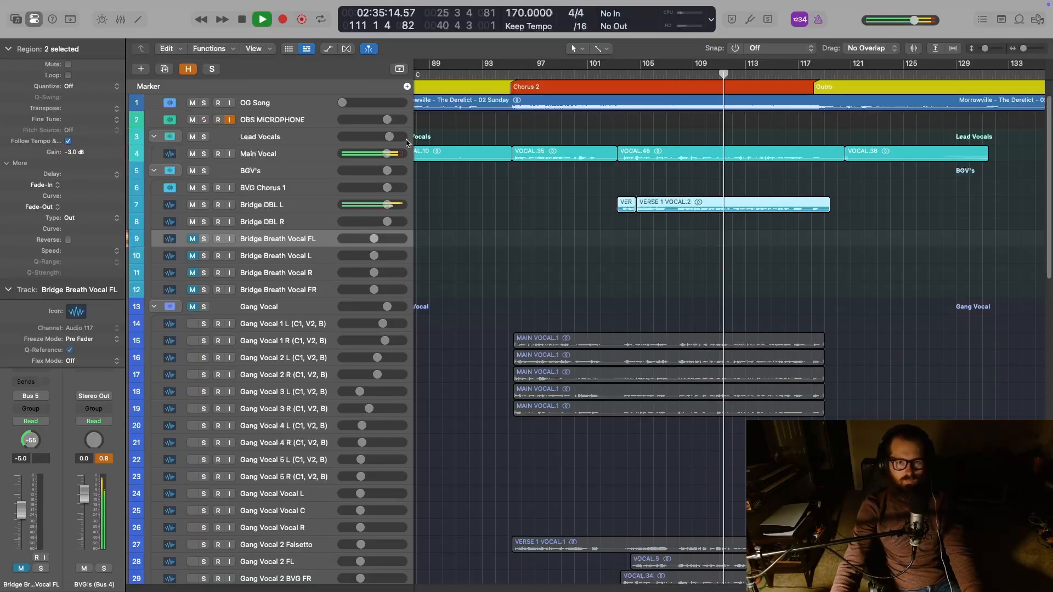
{"action": "key", "text": "space"}
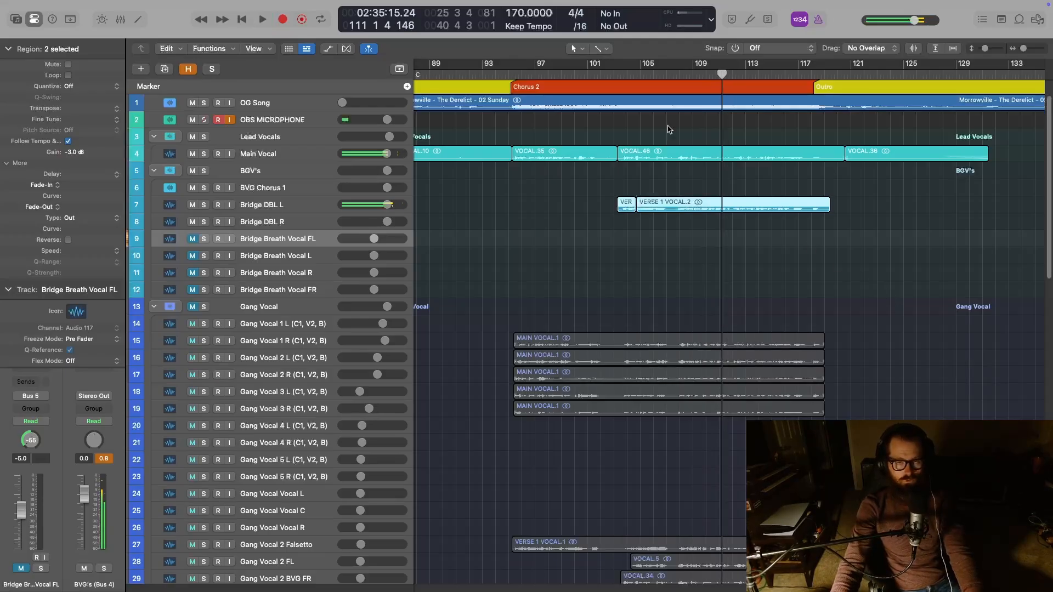
{"action": "left_click", "coordinate": [606, 74]}
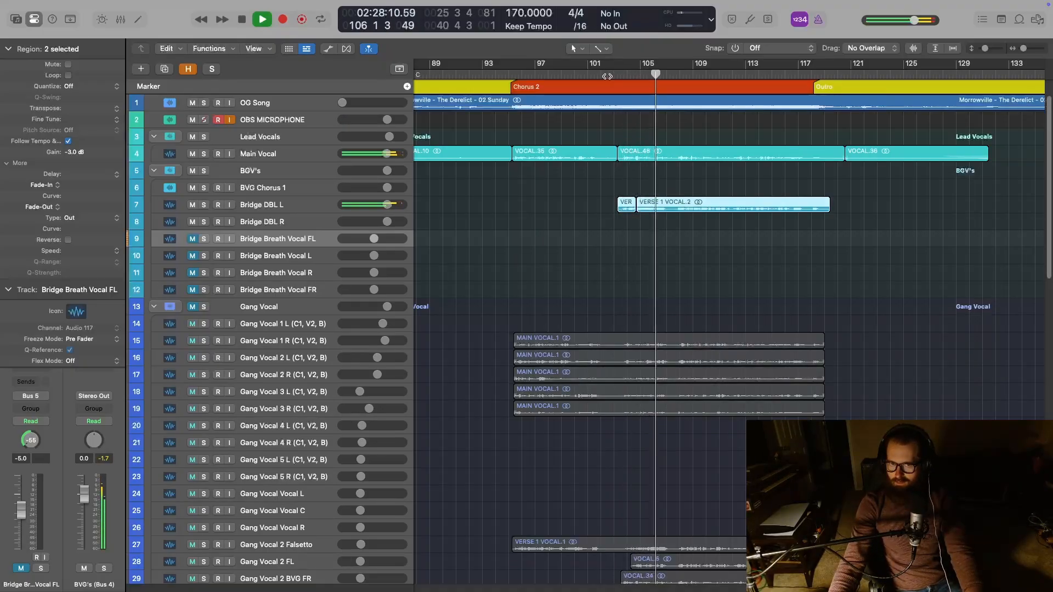
{"action": "key", "text": "space"}
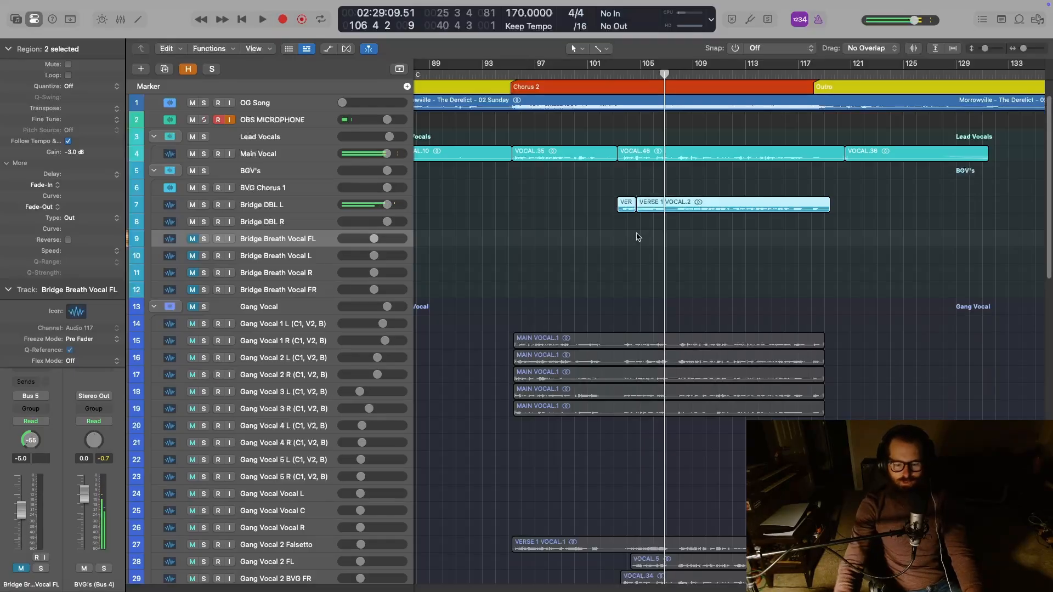
Extend the short first Chorus 2 region on Bridge DBL L to meet the second, and trim its start to 103 3 1 1
{"action": "scroll", "coordinate": [638, 237], "scroll_direction": "up", "scroll_amount": 5}
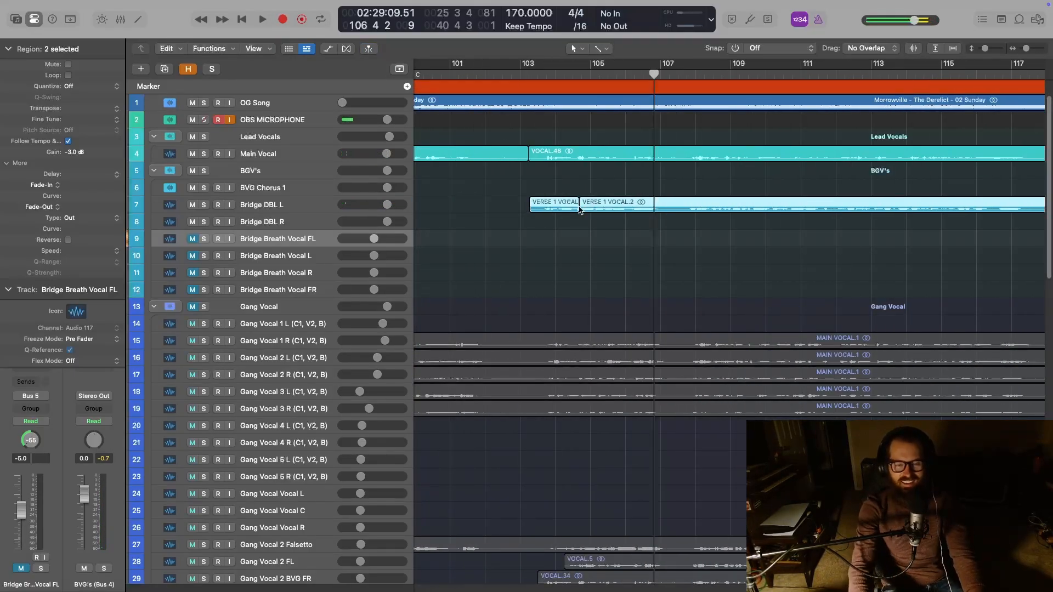
{"action": "scroll", "coordinate": [580, 210], "scroll_direction": "up", "scroll_amount": 4}
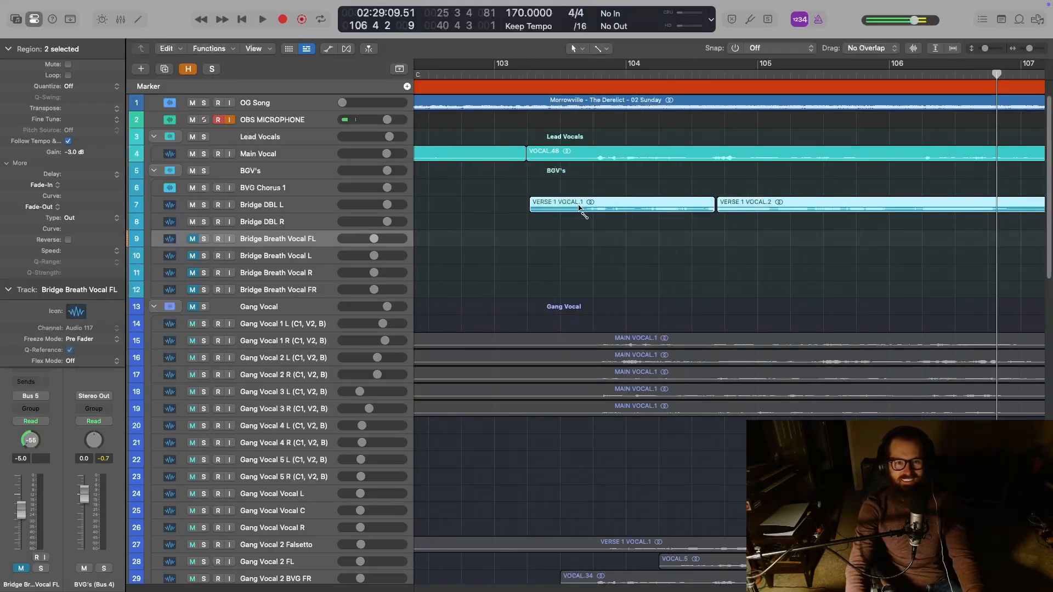
{"action": "left_click", "coordinate": [723, 224]}
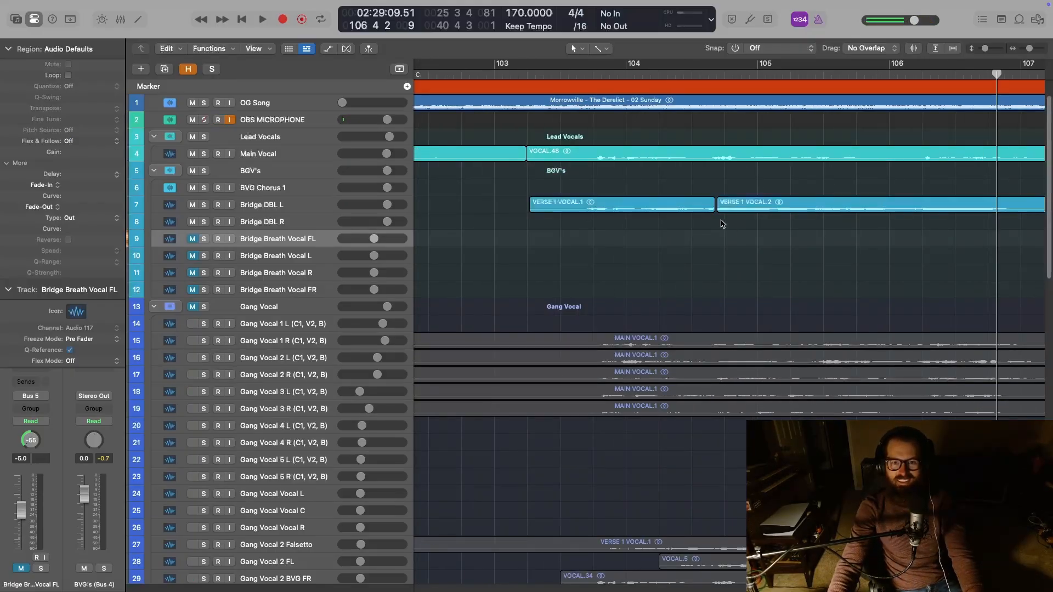
{"action": "left_click_drag", "start_coordinate": [711, 210], "coordinate": [713, 220]}
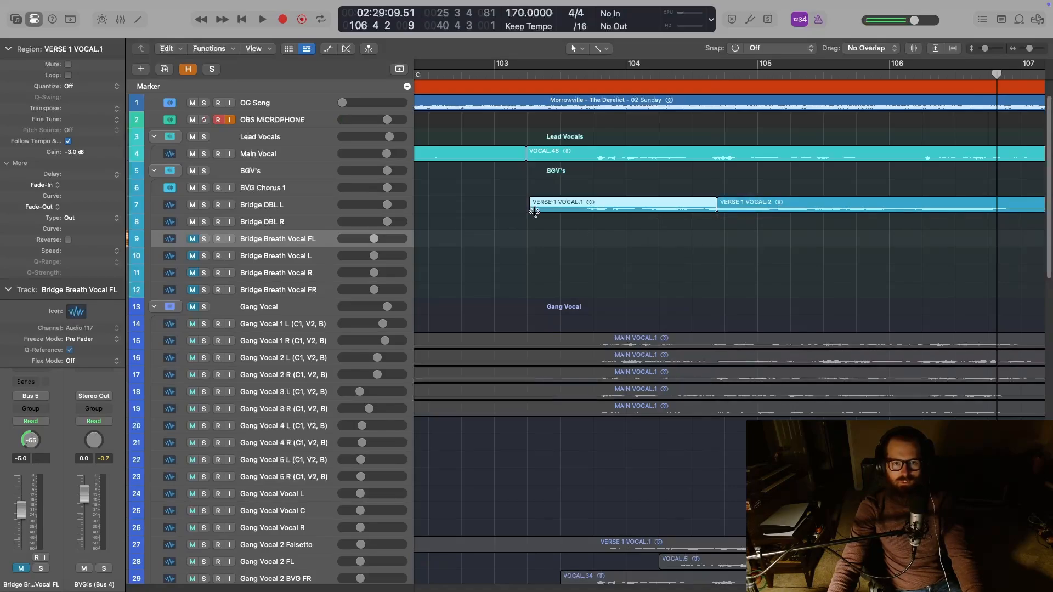
{"action": "left_click_drag", "start_coordinate": [534, 212], "coordinate": [565, 219]}
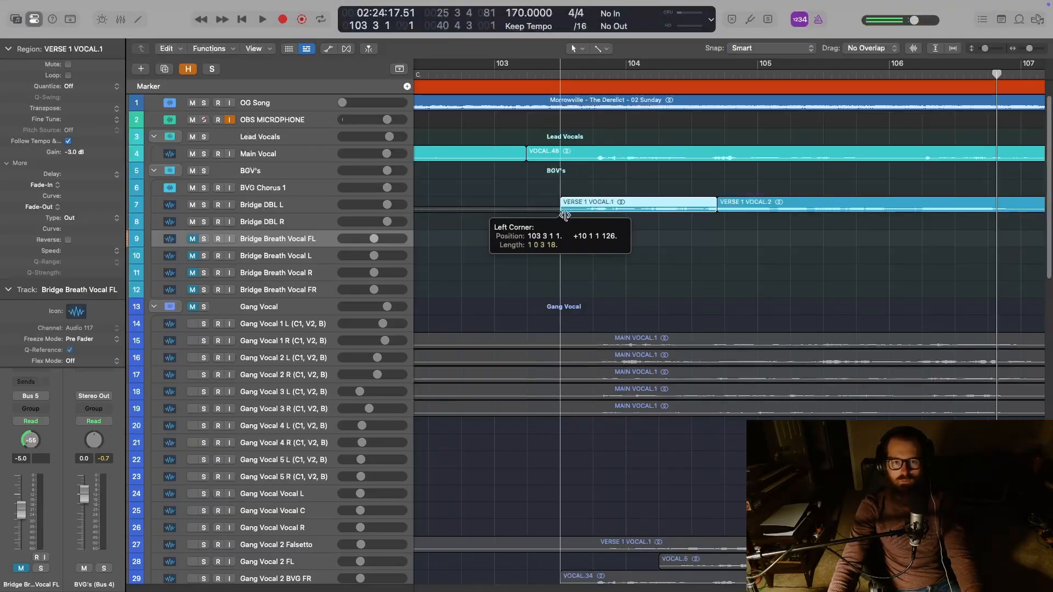
Move both Chorus 2 double regions from Bridge DBL L down to the Bridge DBL R track
{"action": "left_click_drag", "start_coordinate": [759, 222], "coordinate": [701, 213]}
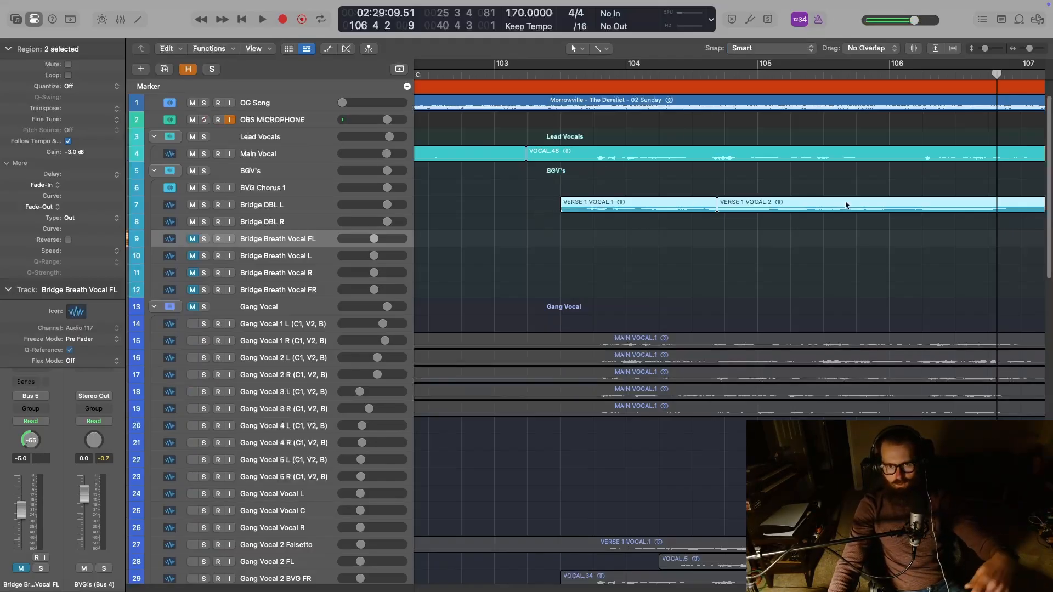
{"action": "left_click_drag", "start_coordinate": [685, 184], "coordinate": [722, 221]}
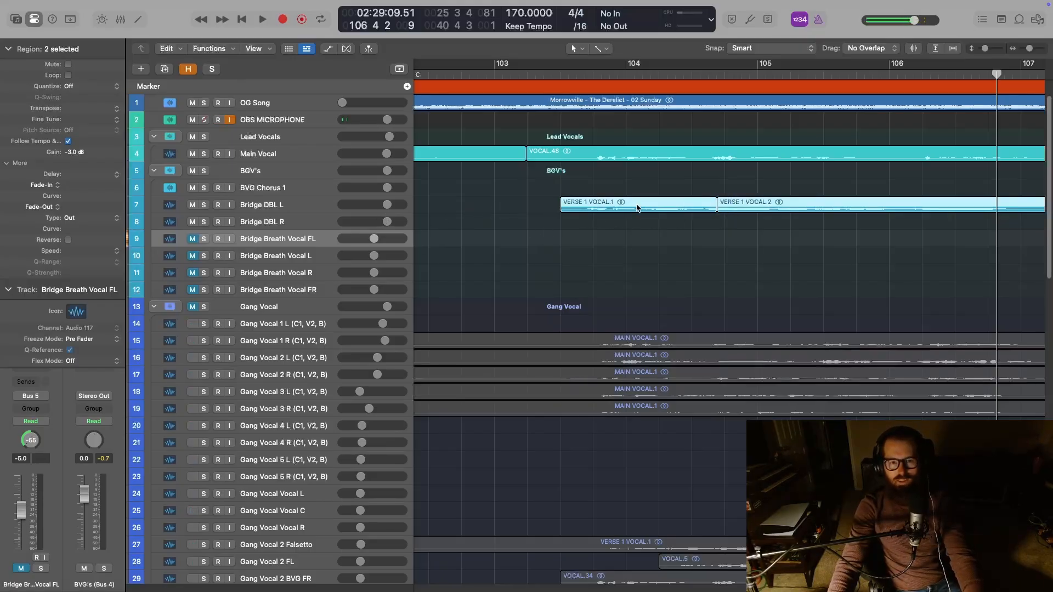
{"action": "left_click", "coordinate": [303, 226]}
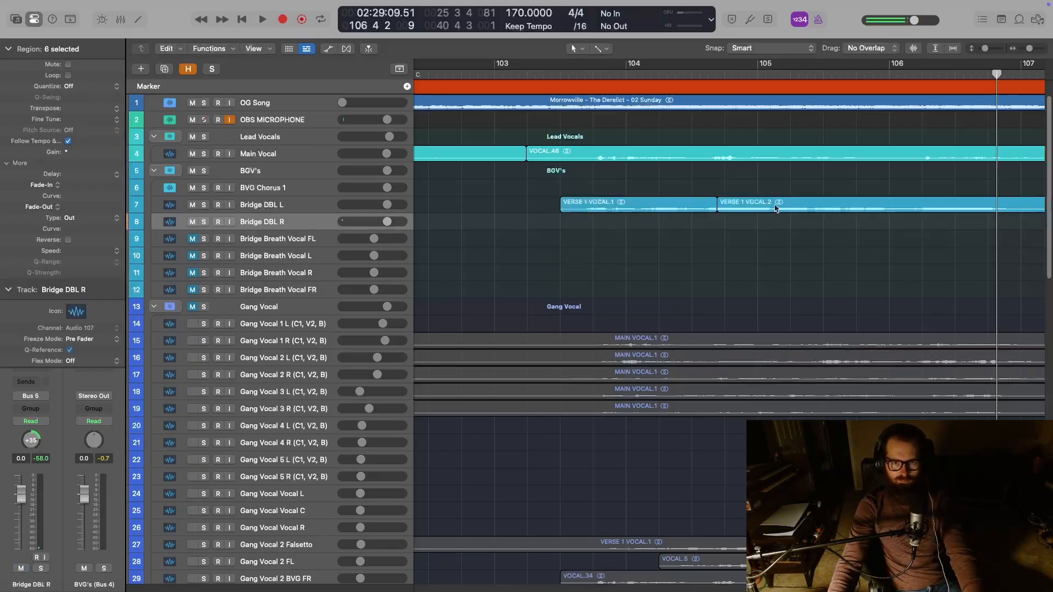
{"action": "left_click_drag", "start_coordinate": [701, 183], "coordinate": [730, 210]}
{"action": "left_click_drag", "start_coordinate": [589, 213], "coordinate": [588, 222]}
Play Chorus 2 from 102 4 4 1 to hear the double on Bridge DBL R against the main vocal
{"action": "scroll", "coordinate": [615, 247], "scroll_direction": "right", "scroll_amount": 5}
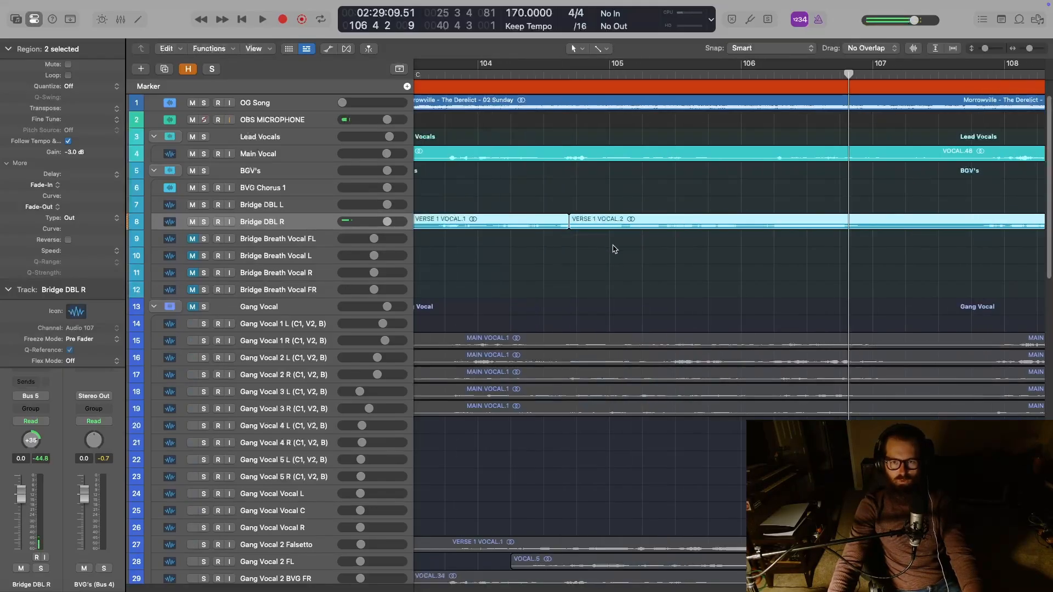
{"action": "scroll", "coordinate": [597, 296], "scroll_direction": "right", "scroll_amount": 3}
{"action": "scroll", "coordinate": [536, 318], "scroll_direction": "left", "scroll_amount": 8}
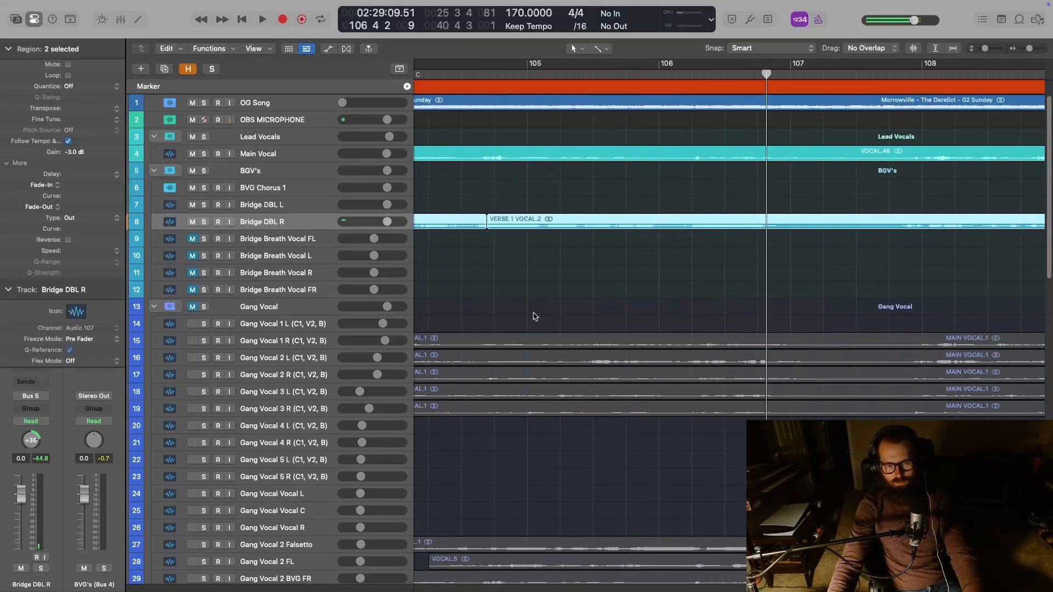
{"action": "scroll", "coordinate": [530, 314], "scroll_direction": "left", "scroll_amount": 3}
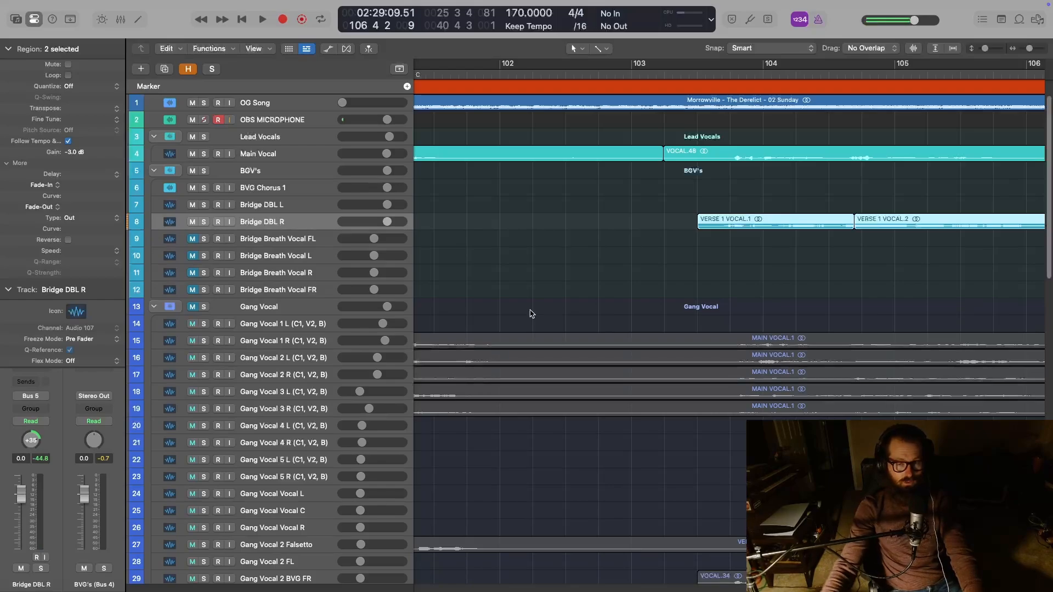
{"action": "left_click", "coordinate": [623, 75]}
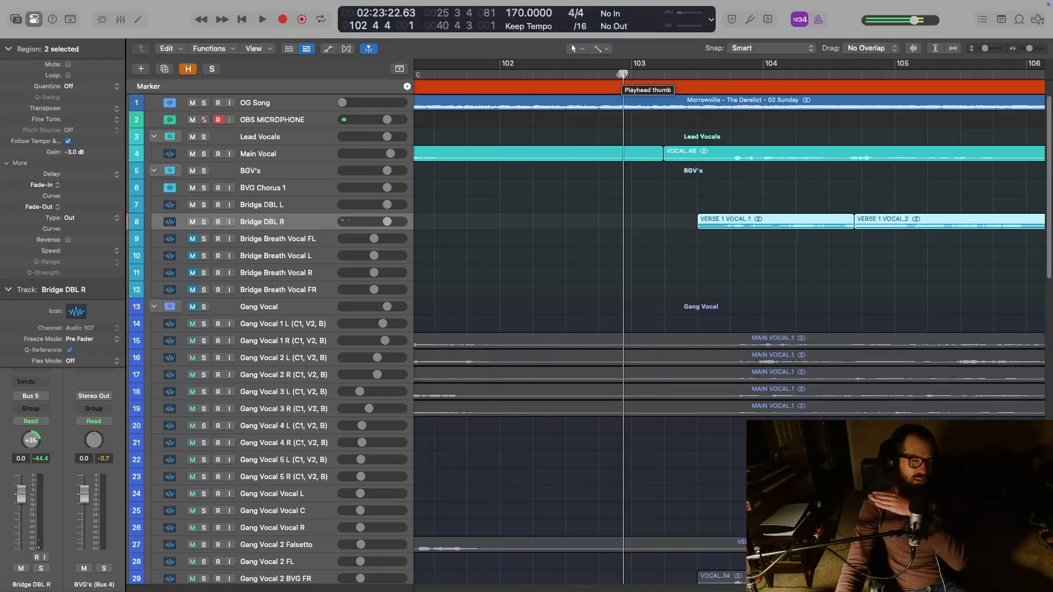
{"action": "key", "text": "space"}
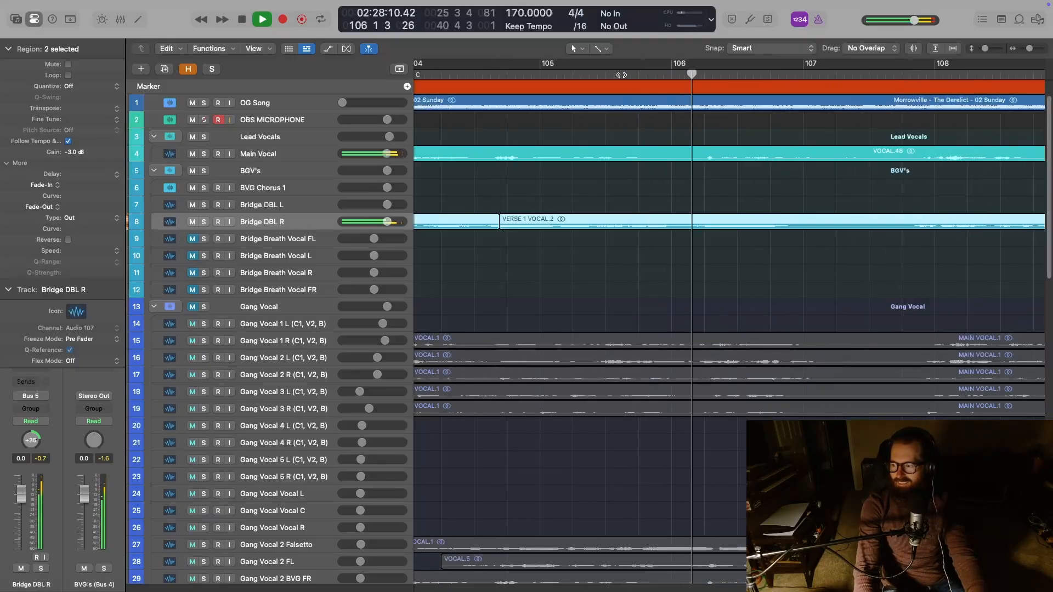
{"action": "key", "text": "space"}
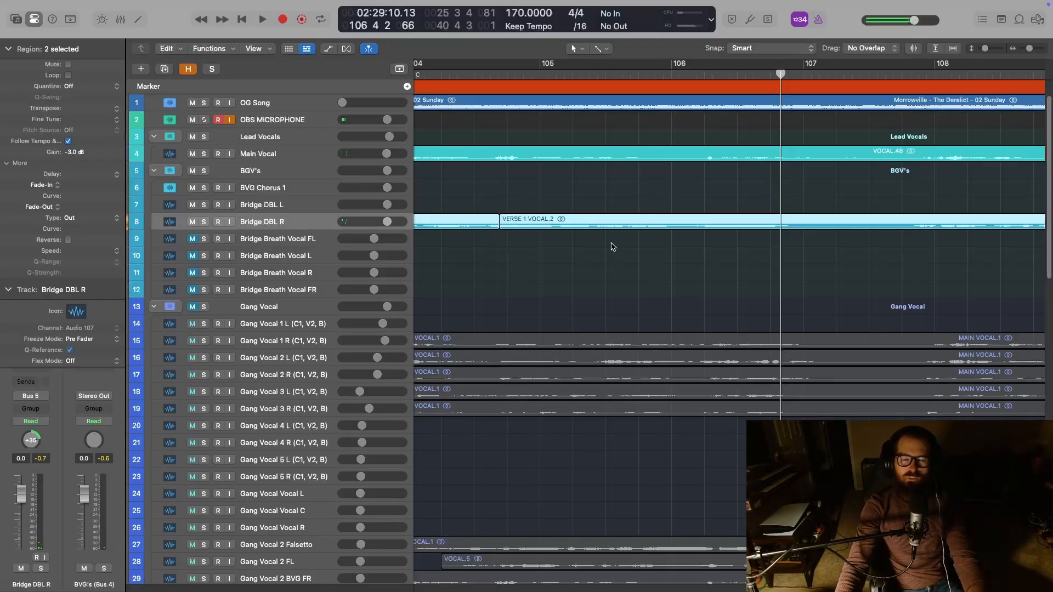
Examine the whole vocal arrangement and the combined BVG Chorus 1 and BVG Bridge/Chorus 2 tracks
{"action": "scroll", "coordinate": [613, 247], "scroll_direction": "left", "scroll_amount": 10}
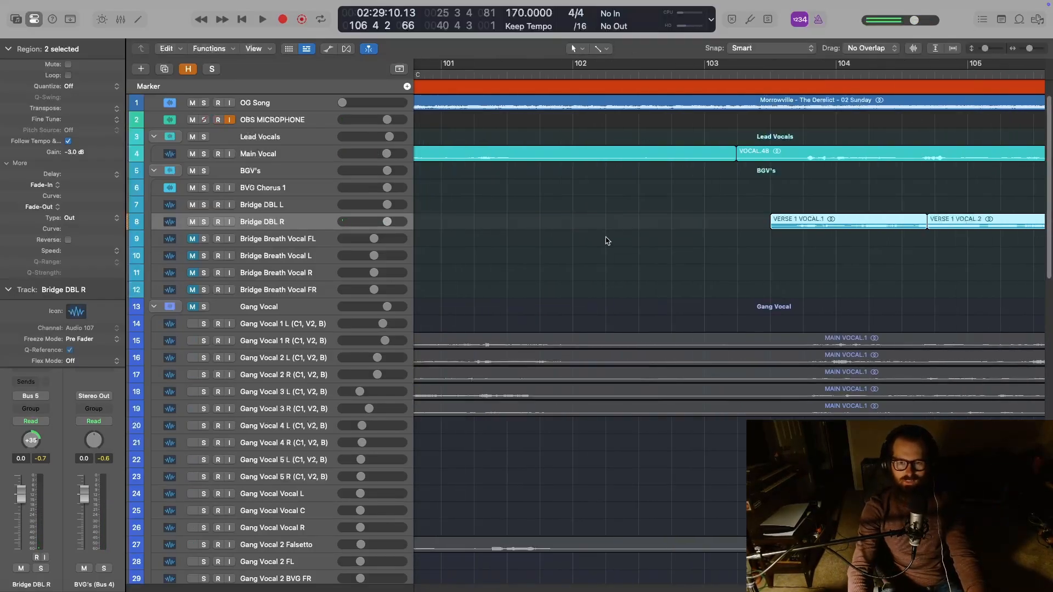
{"action": "scroll", "coordinate": [608, 241], "scroll_direction": "down", "scroll_amount": 10}
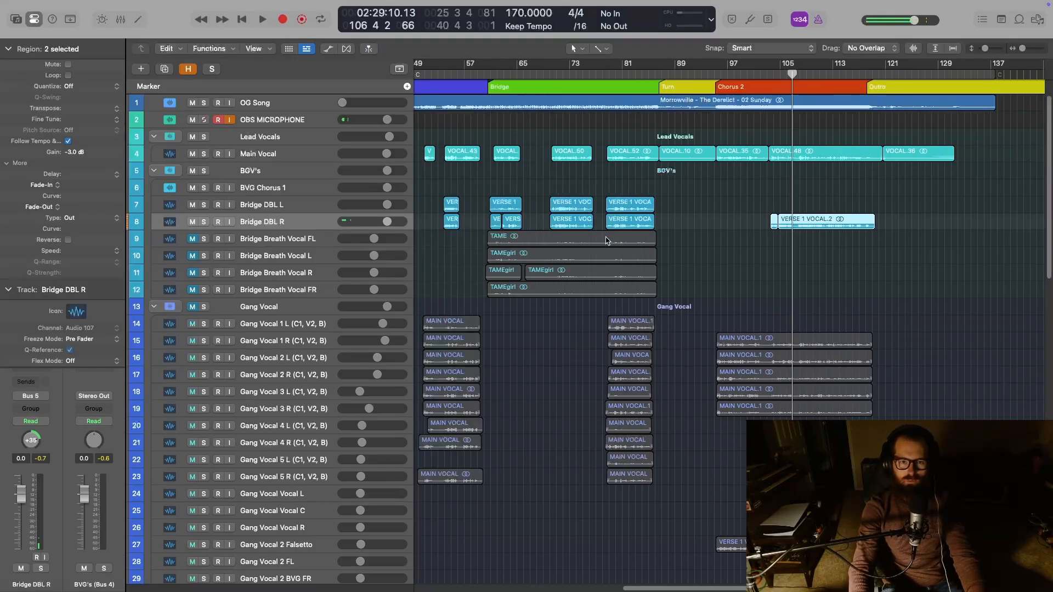
{"action": "scroll", "coordinate": [607, 242], "scroll_direction": "down", "scroll_amount": 5}
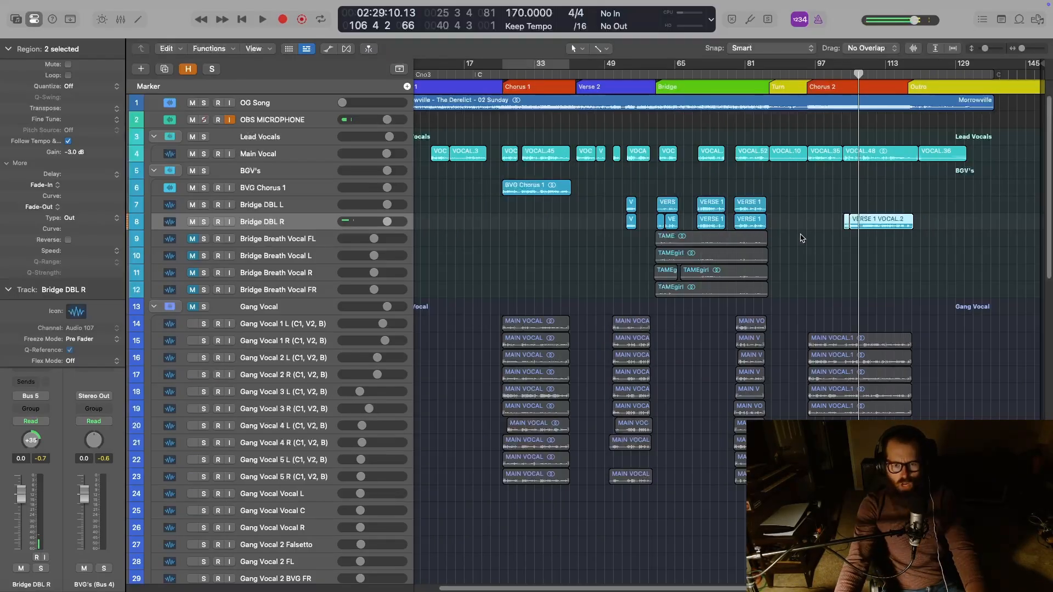
{"action": "scroll", "coordinate": [802, 238], "scroll_direction": "down", "scroll_amount": 5}
{"action": "scroll", "coordinate": [850, 320], "scroll_direction": "up", "scroll_amount": 5}
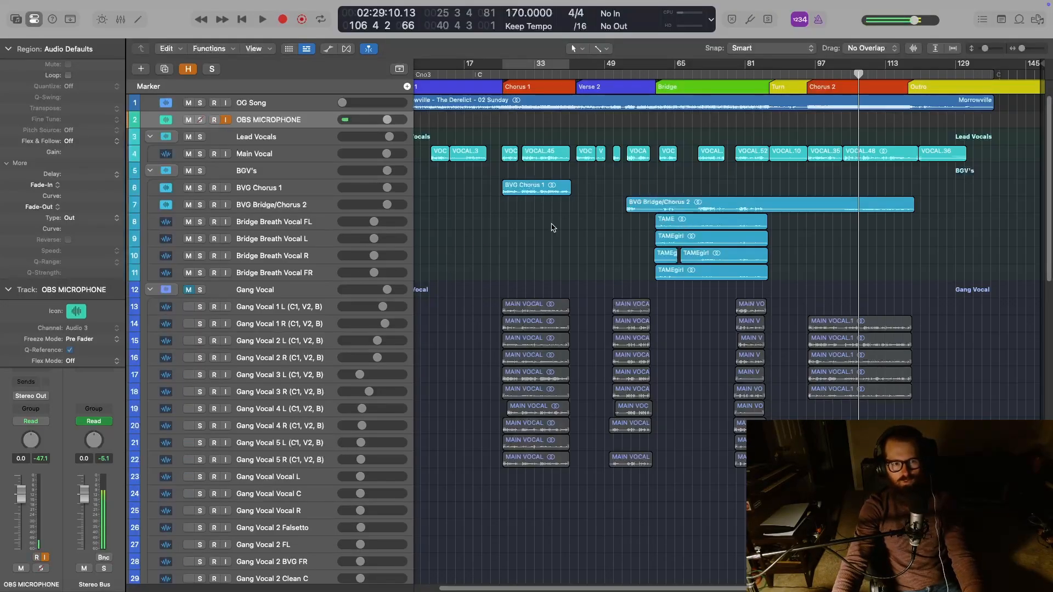
{"action": "left_click", "coordinate": [294, 191]}
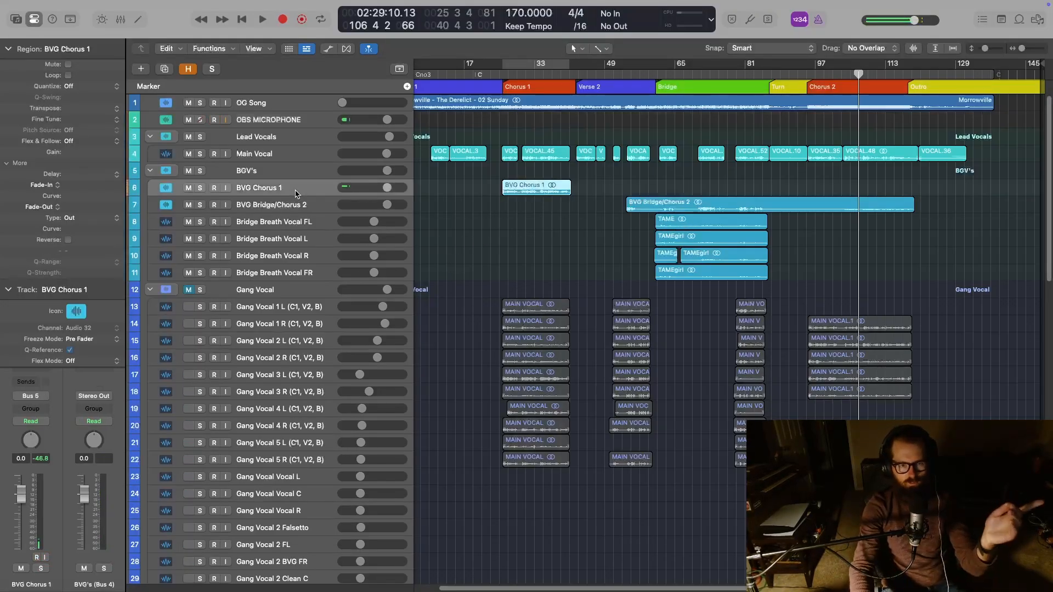
{"action": "key", "text": "Down"}
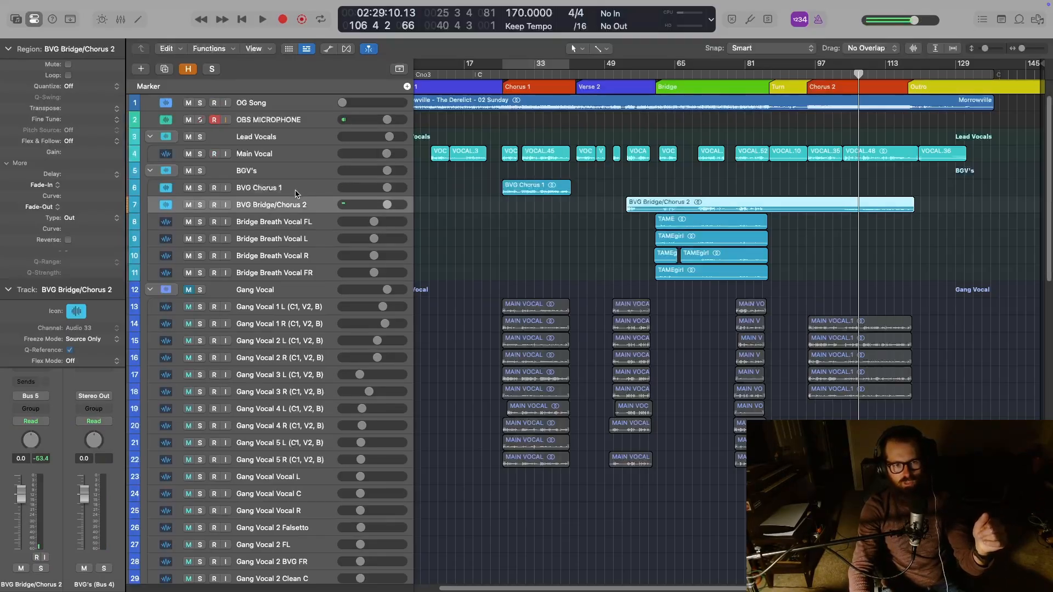
Solo the four Bridge Breath Vocal tracks, FL through FR, and play them from the start of the Bridge
{"action": "left_click", "coordinate": [325, 222]}
{"action": "left_click", "coordinate": [317, 272], "text": "shift"}
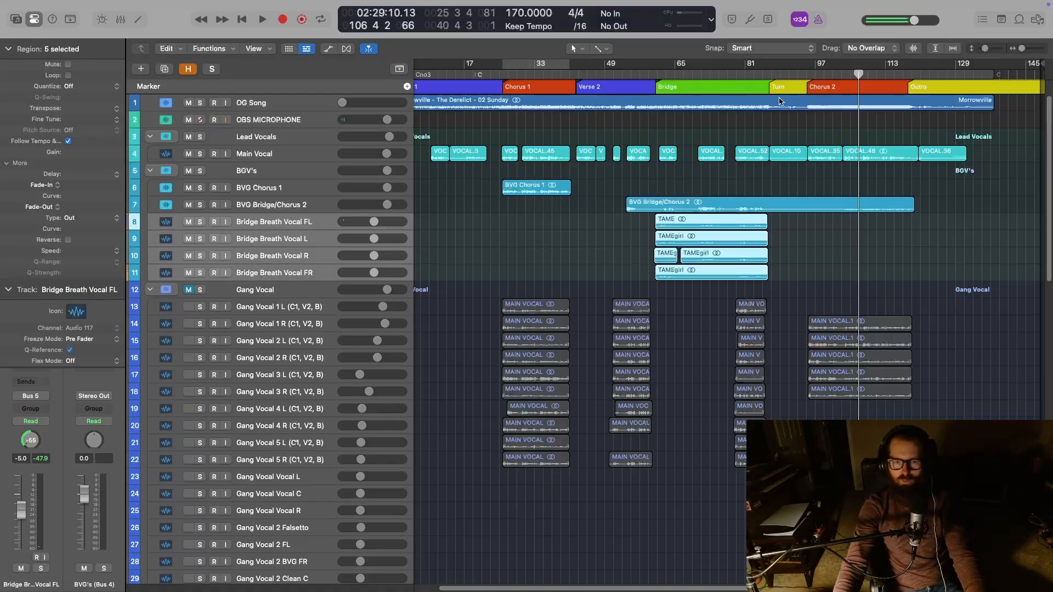
{"action": "key", "text": "ctrl+s"}
{"action": "left_click", "coordinate": [654, 75]}
{"action": "key", "text": "space"}
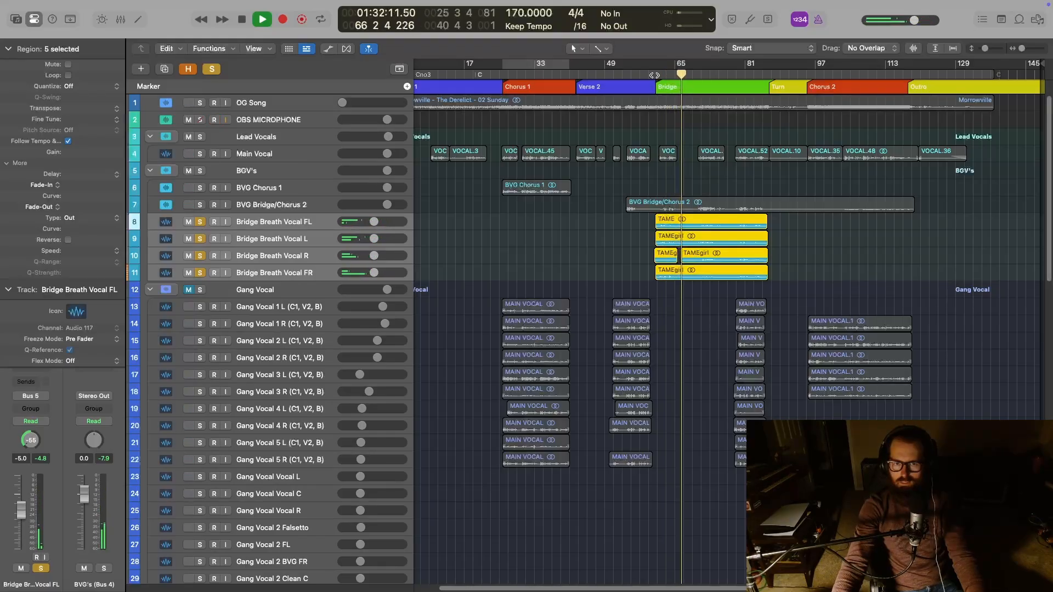
{"action": "key", "text": "space"}
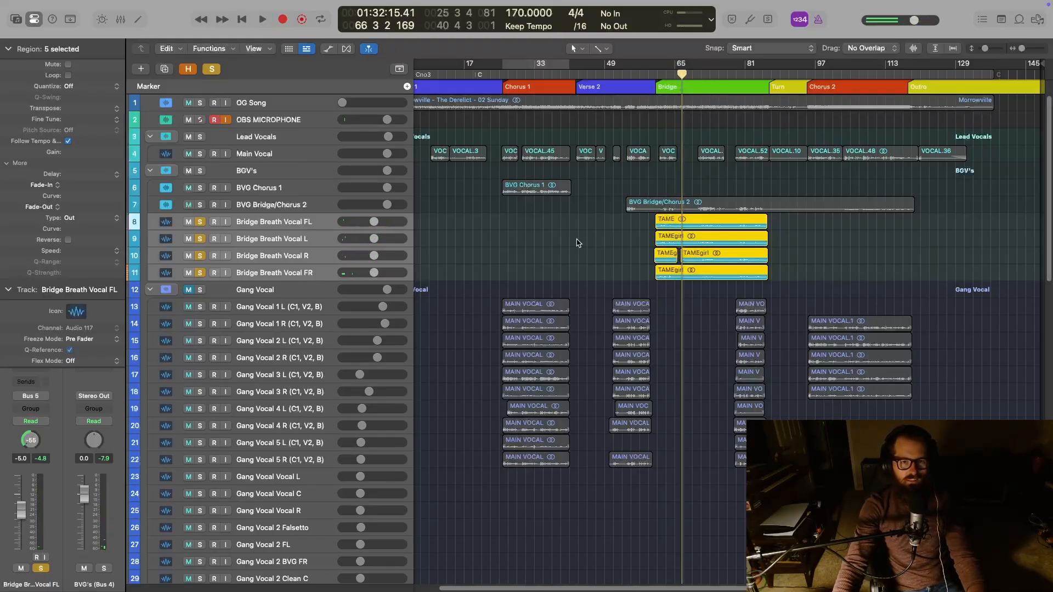
Pan Bridge Breath Vocal FL and L to -25 and Bridge Breath Vocal R and FR to +25 in the mixer
{"action": "key", "text": "x"}
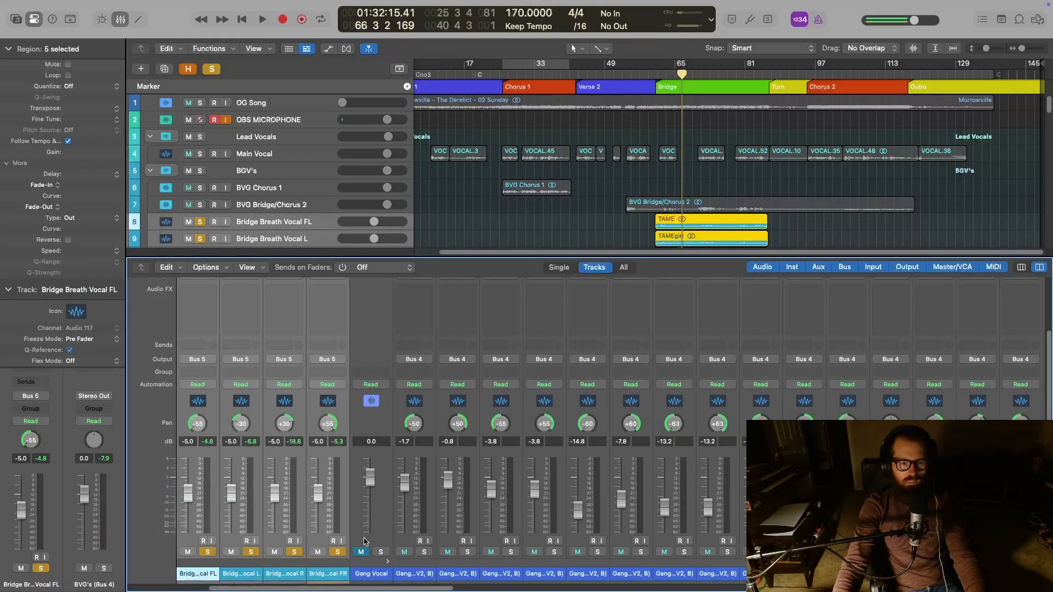
{"action": "left_click_drag", "start_coordinate": [442, 589], "coordinate": [391, 590]}
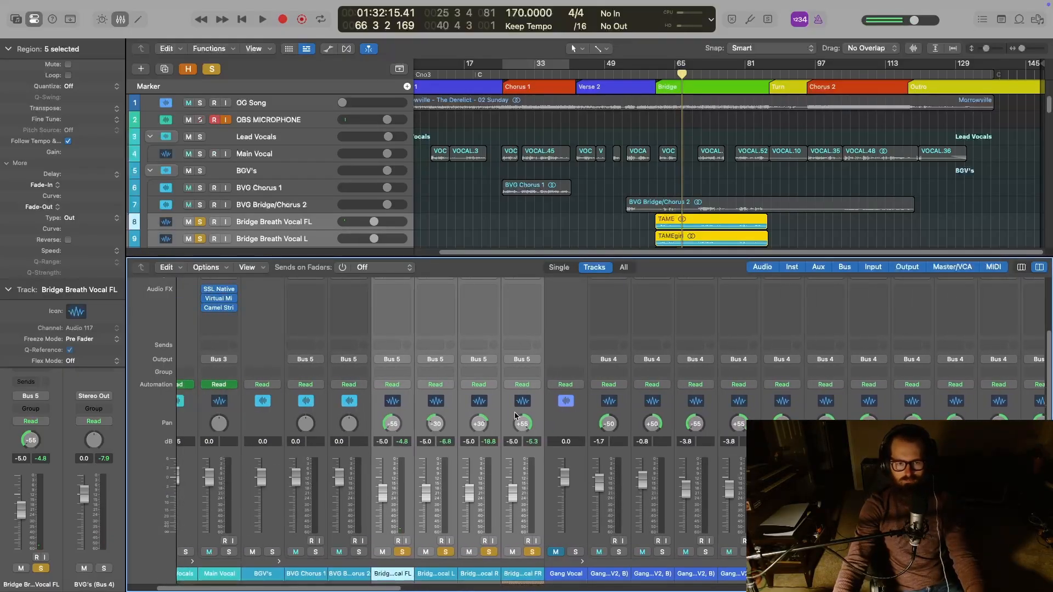
{"action": "left_click", "coordinate": [523, 426]}
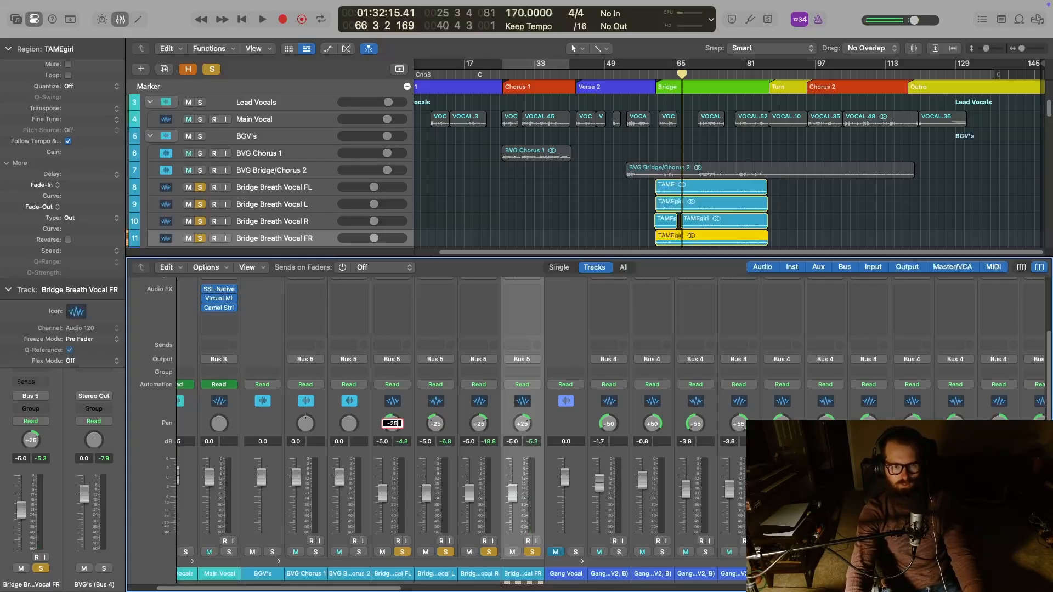
{"action": "key", "text": "x"}
Solo BVG Bridge/Chorus 2 together with the breath vocals and play the Bridge from bar 66
{"action": "key", "text": "space"}
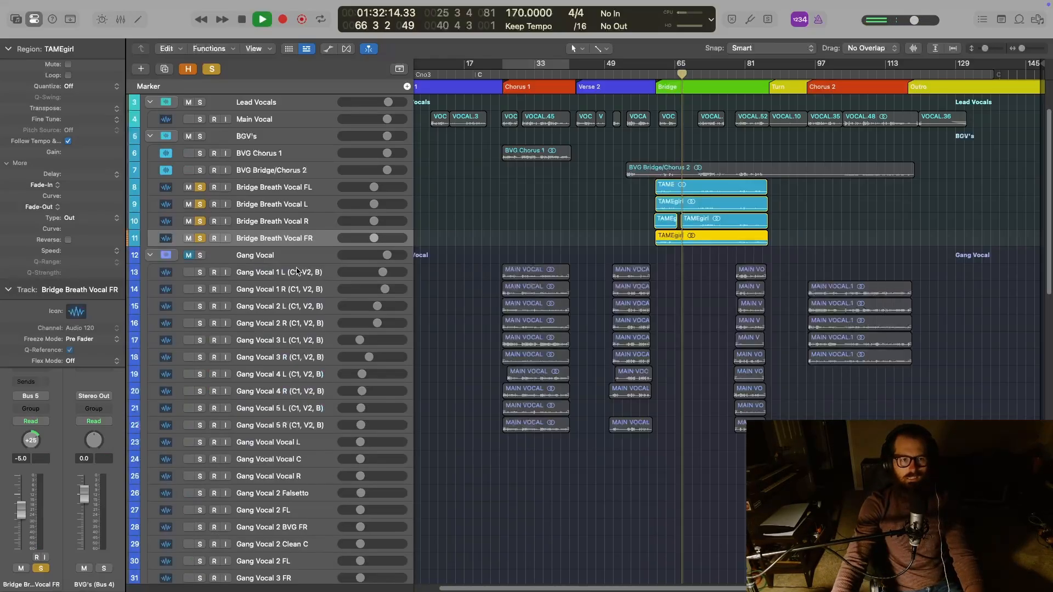
{"action": "left_click", "coordinate": [200, 171]}
{"action": "scroll", "coordinate": [342, 114], "scroll_direction": "up", "scroll_amount": 2}
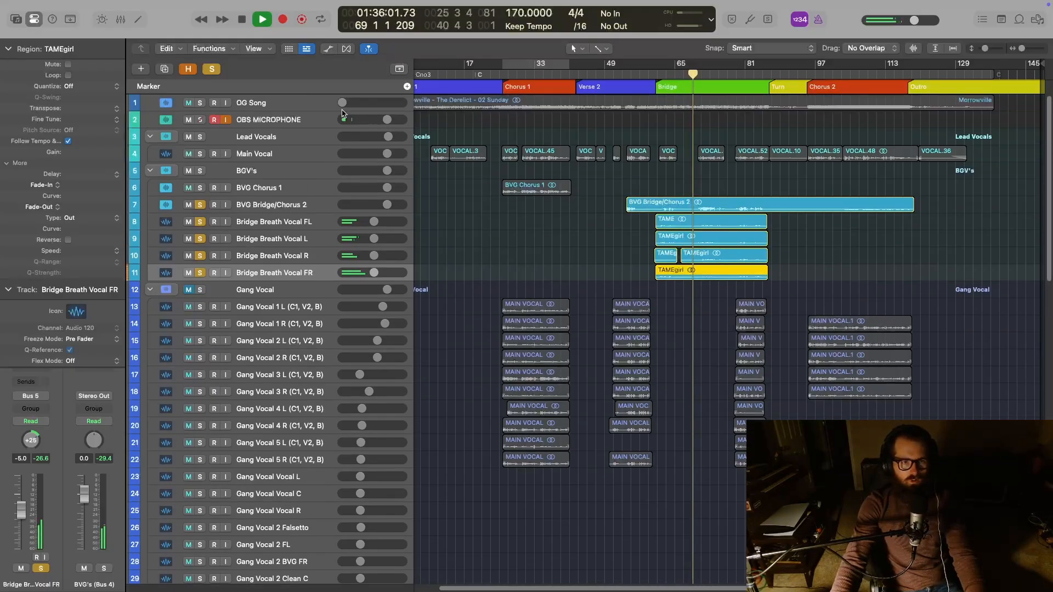
{"action": "left_click", "coordinate": [342, 115]}
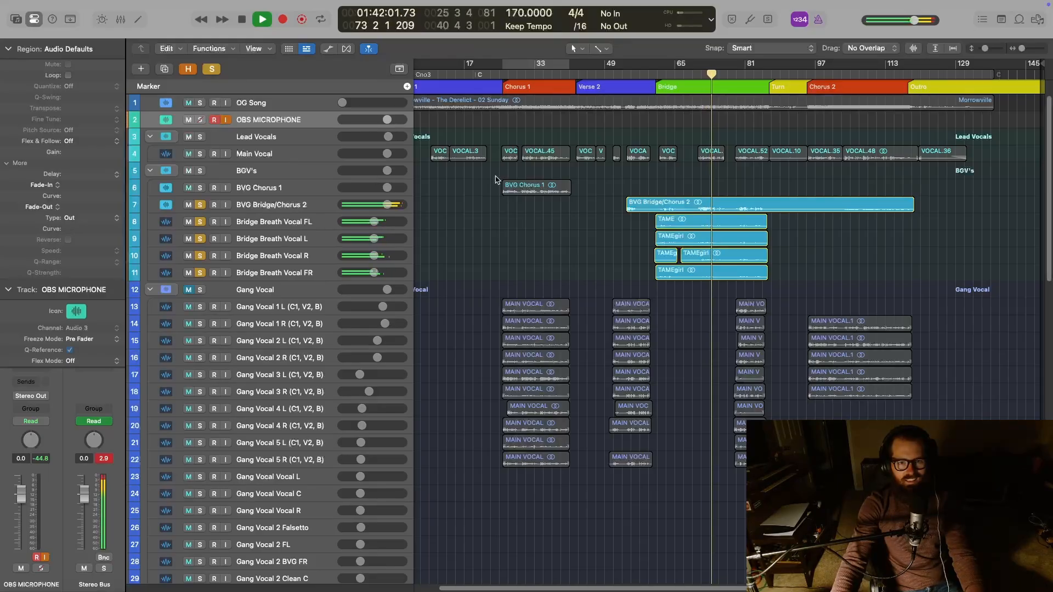
Set the volume of the four Bridge Breath Vocal tracks to -2.5 dB and play them from the start of the Bridge
{"action": "key", "text": "space"}
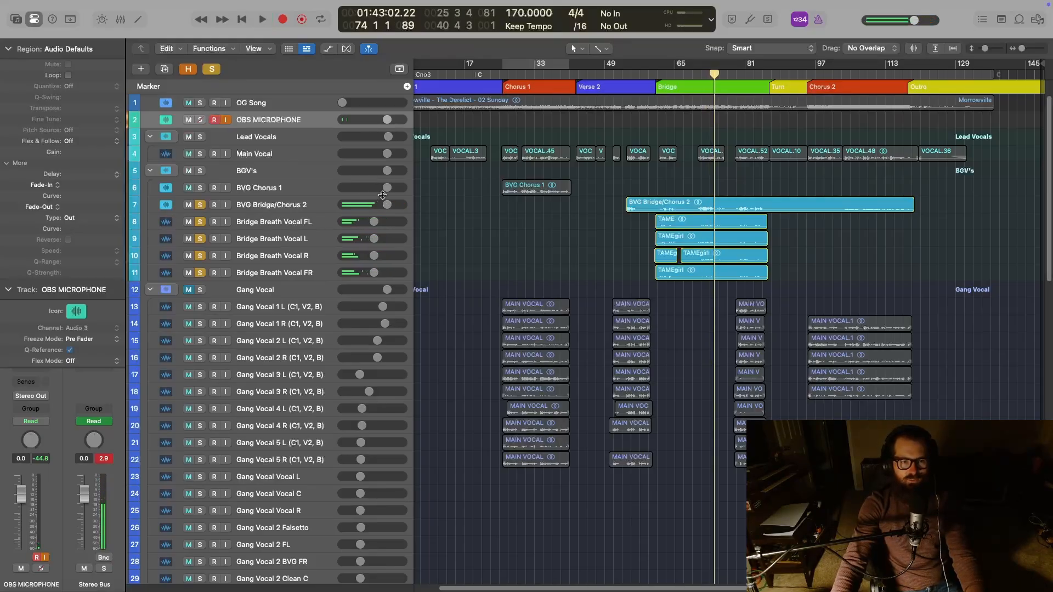
{"action": "left_click", "coordinate": [312, 219]}
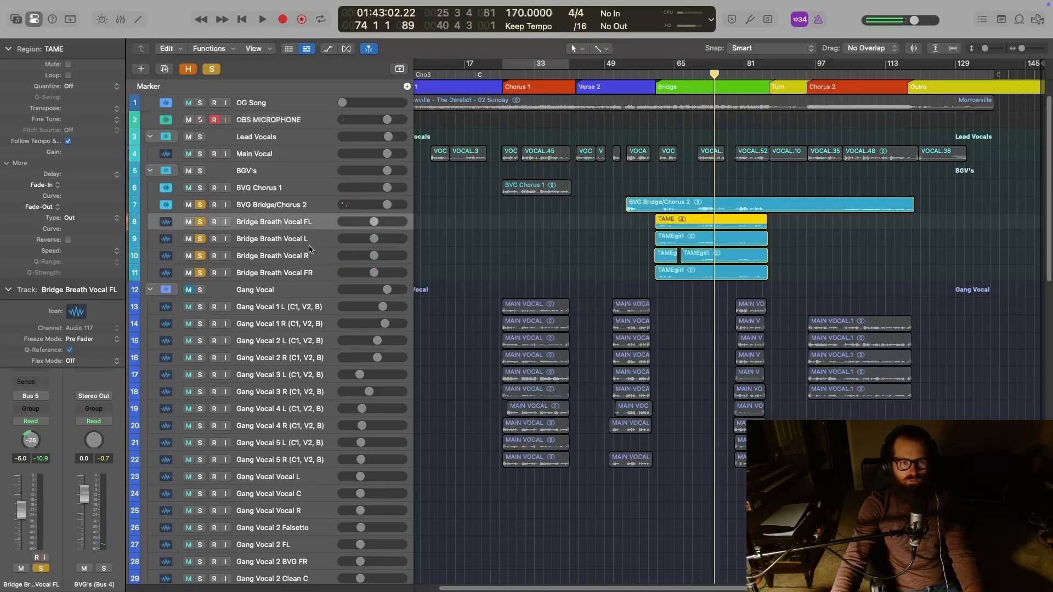
{"action": "left_click", "coordinate": [314, 270], "text": "shift"}
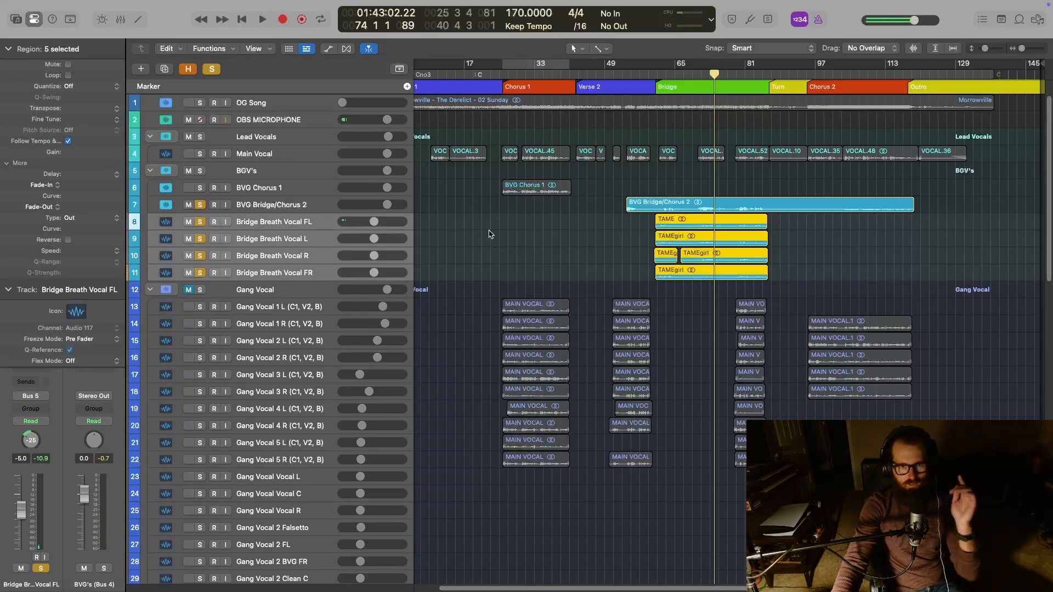
{"action": "double_click", "coordinate": [374, 222]}
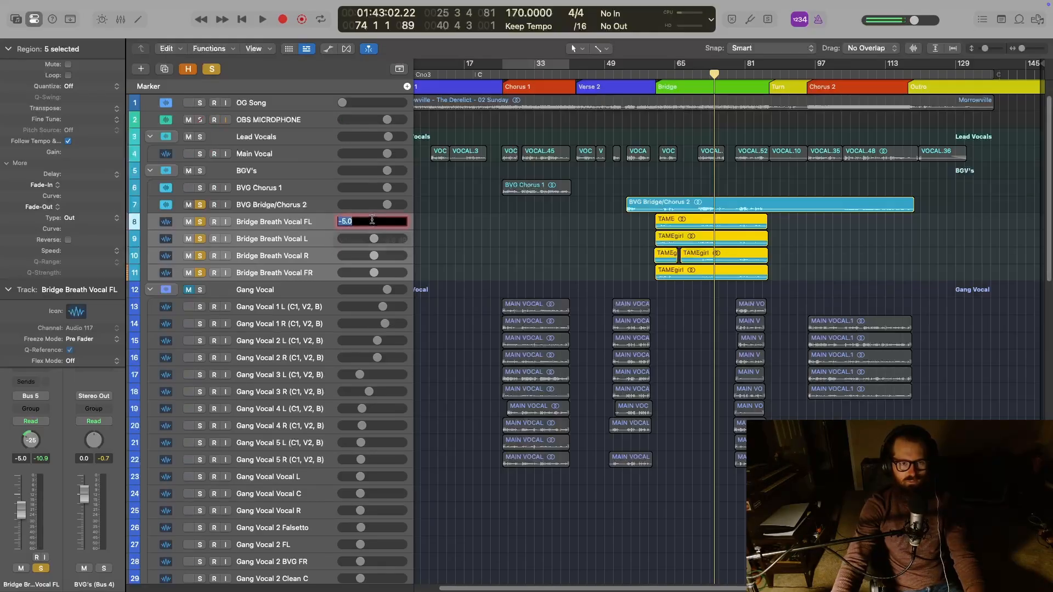
{"action": "type", "text": "-2"}
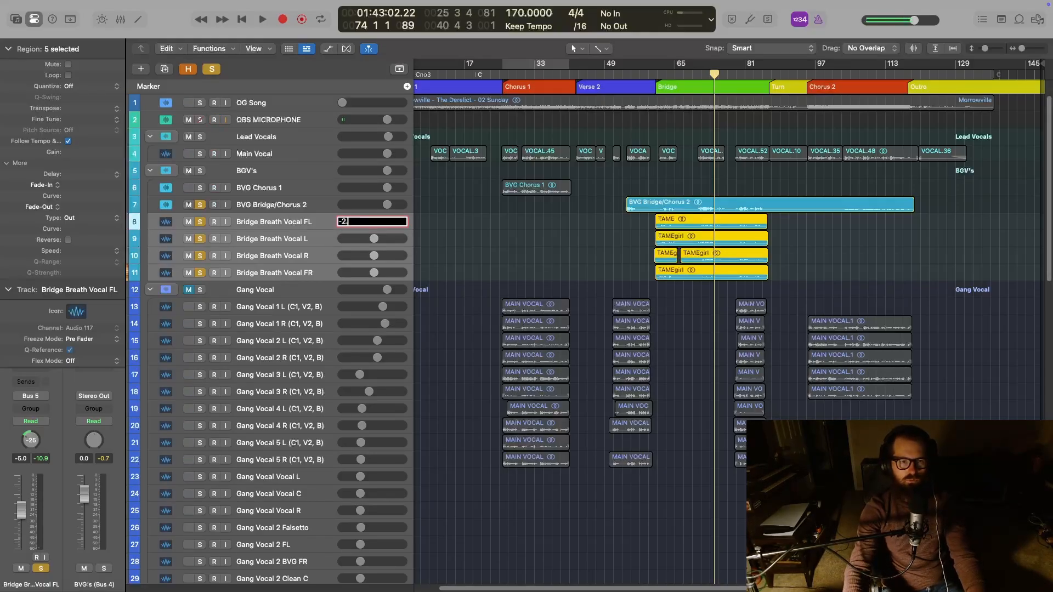
{"action": "key", "text": "Return"}
{"action": "double_click", "coordinate": [652, 76]}
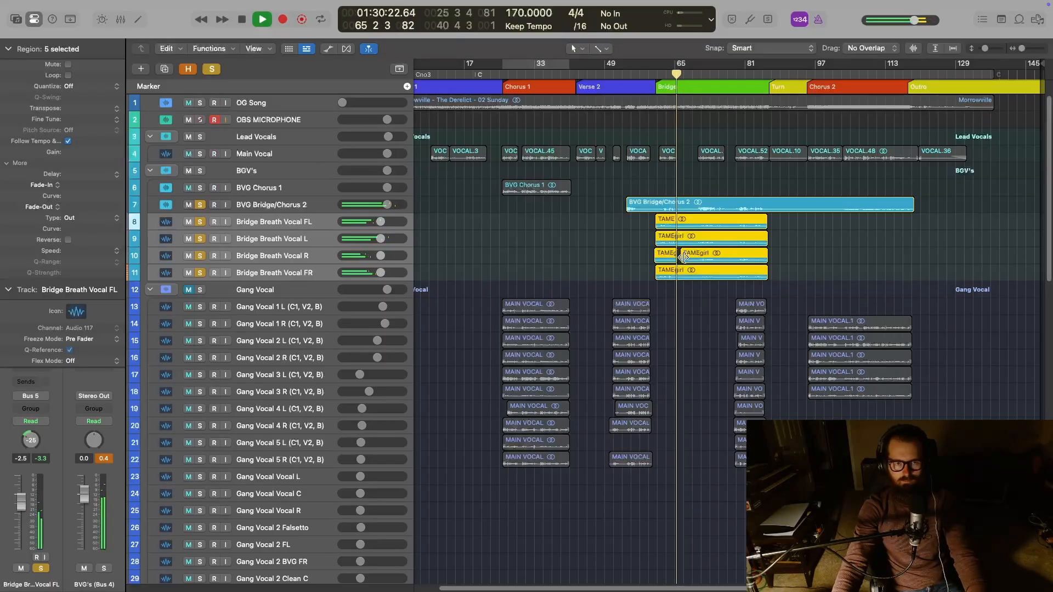
{"action": "key", "text": "space"}
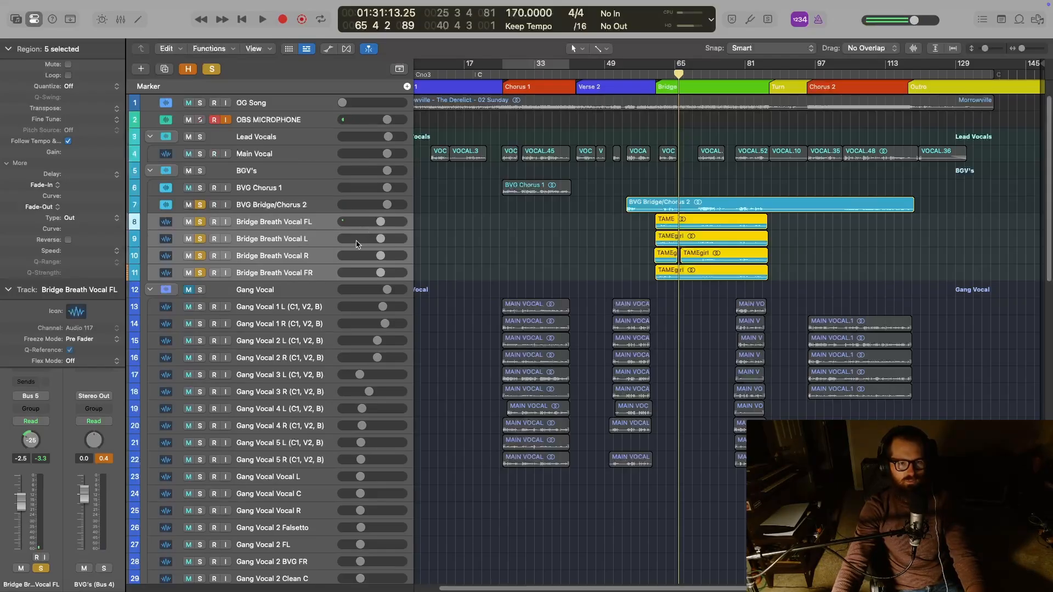
Mute Bridge Breath Vocal L, R and FR and play the Bridge opening with only FL and BVG Bridge/Chorus 2
{"action": "left_click", "coordinate": [328, 244]}
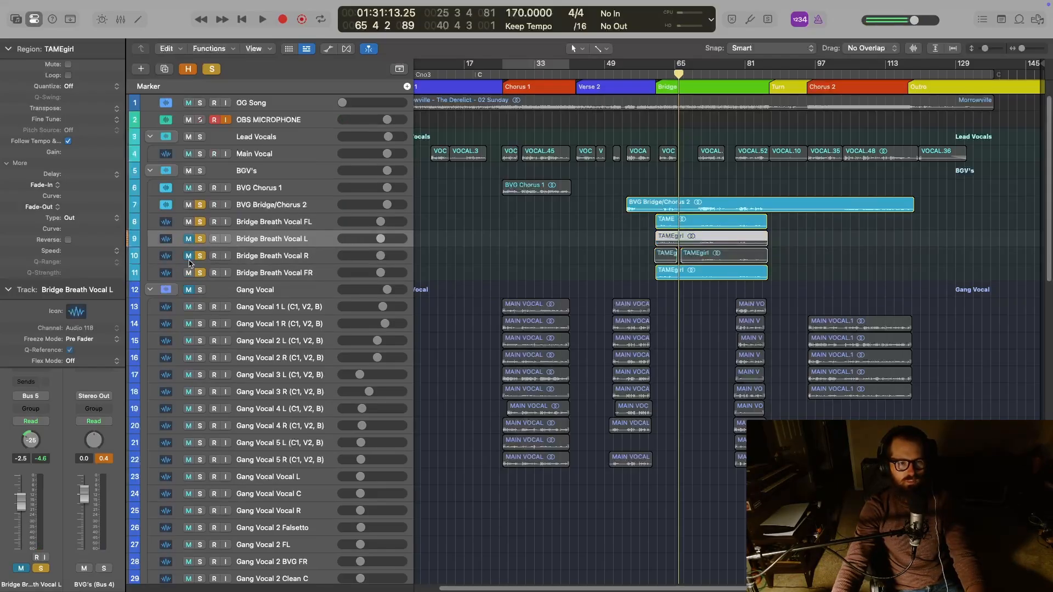
{"action": "left_click", "coordinate": [658, 76]}
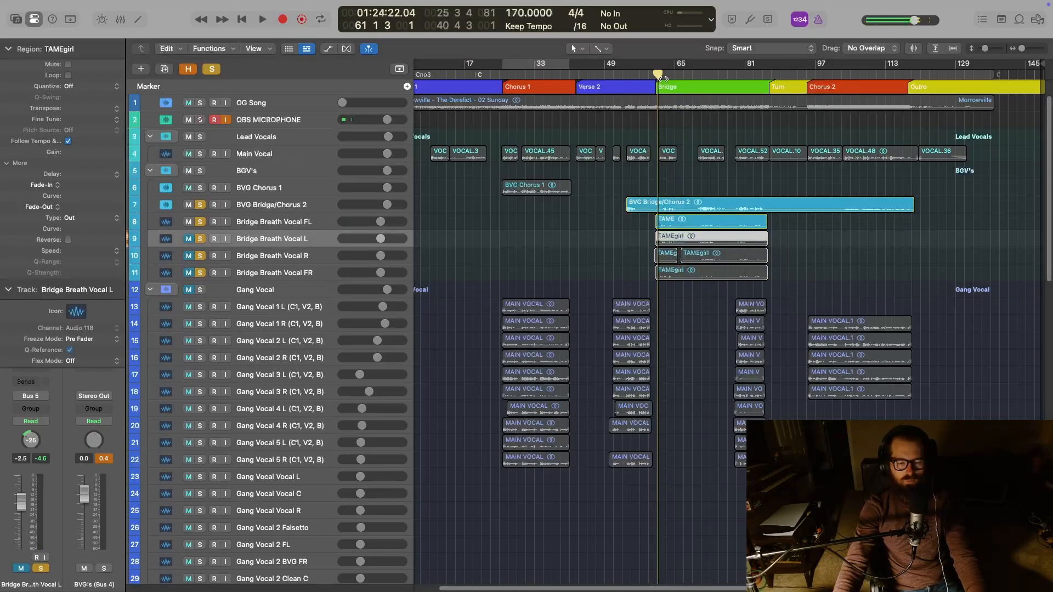
{"action": "key", "text": "space"}
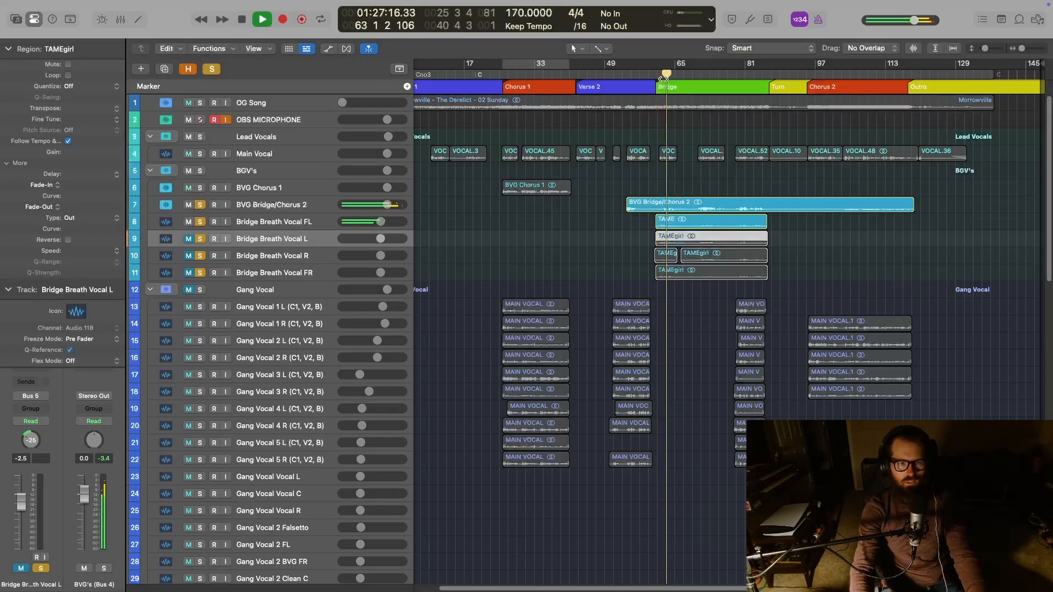
{"action": "key", "text": "space"}
Add a Channel EQ to Bridge Breath Vocal FL and enable its low cut at 100 Hz with a 12 dB/oct slope
{"action": "key", "text": "x"}
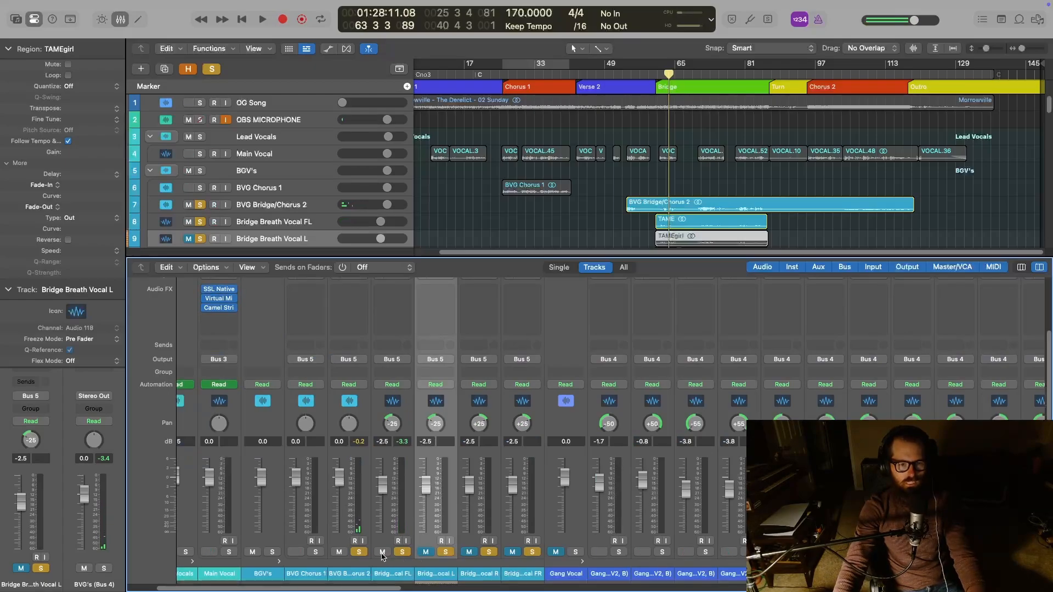
{"action": "scroll", "coordinate": [384, 553], "scroll_direction": "up", "scroll_amount": 3}
{"action": "left_click", "coordinate": [395, 312]}
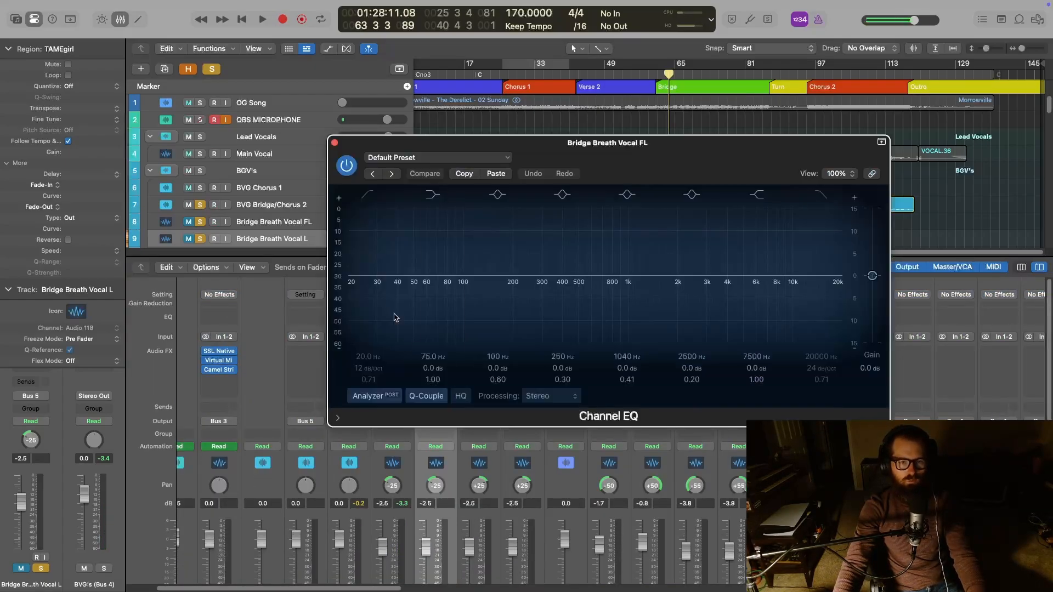
{"action": "left_click", "coordinate": [428, 158]}
{"action": "left_click", "coordinate": [721, 149]}
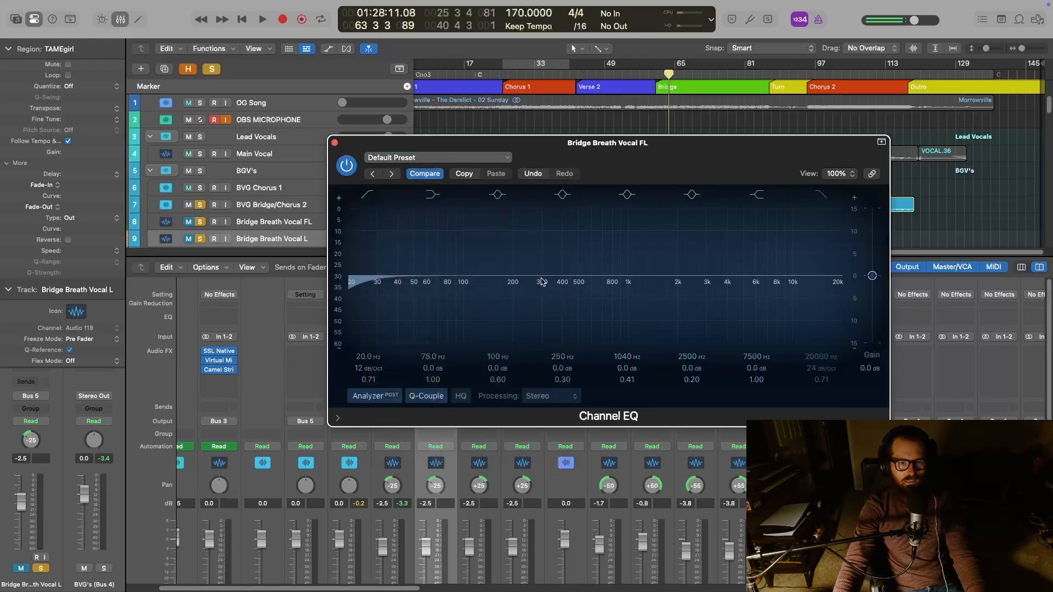
{"action": "left_click", "coordinate": [368, 357]}
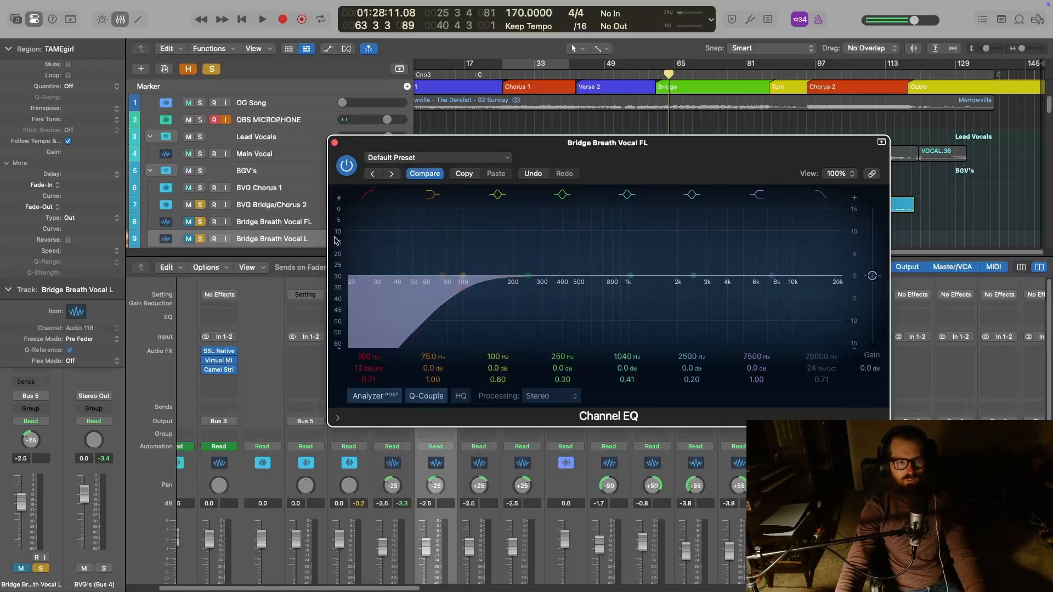
{"action": "left_click", "coordinate": [332, 143]}
Copy the Channel EQ from Bridge Breath Vocal FL to the L, R and FR breath vocal channels
{"action": "scroll", "coordinate": [425, 342], "scroll_direction": "down", "scroll_amount": 3}
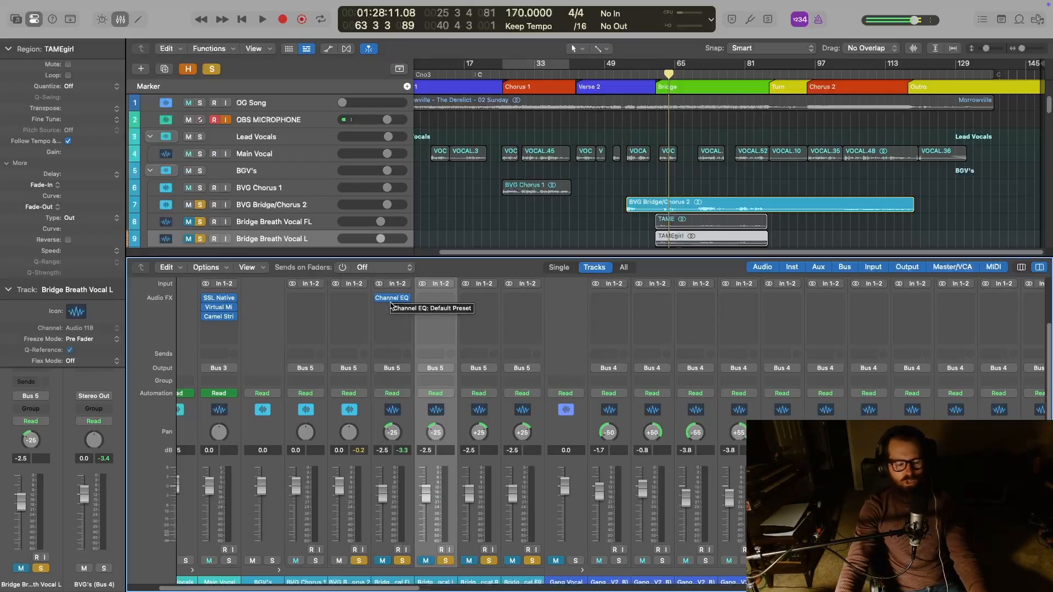
{"action": "left_click_drag", "start_coordinate": [392, 306], "coordinate": [478, 314]}
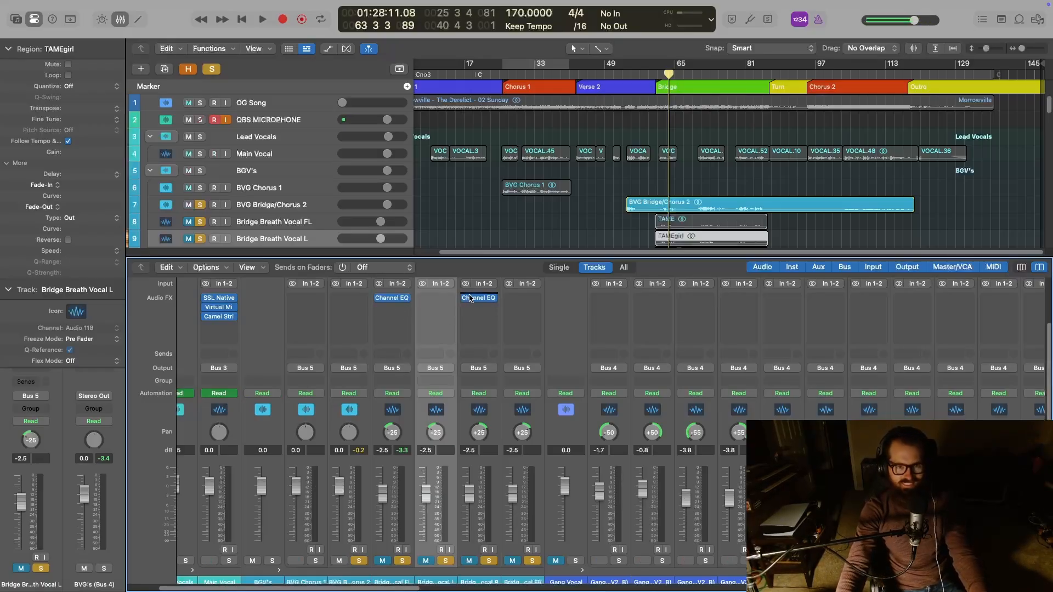
{"action": "left_click_drag", "start_coordinate": [479, 301], "coordinate": [519, 300]}
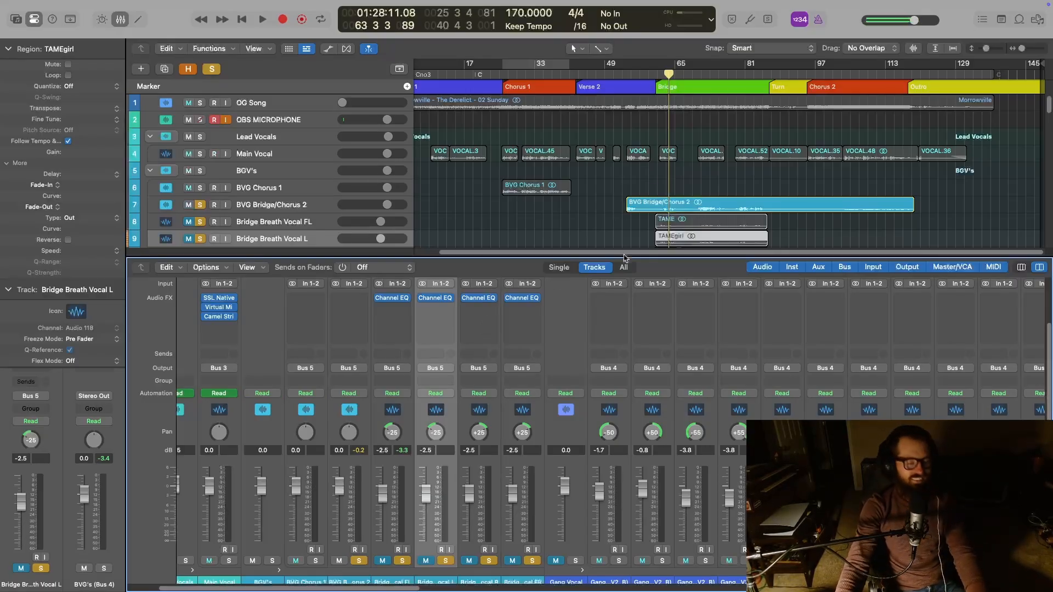
{"action": "key", "text": "x"}
{"action": "key", "text": "x"}
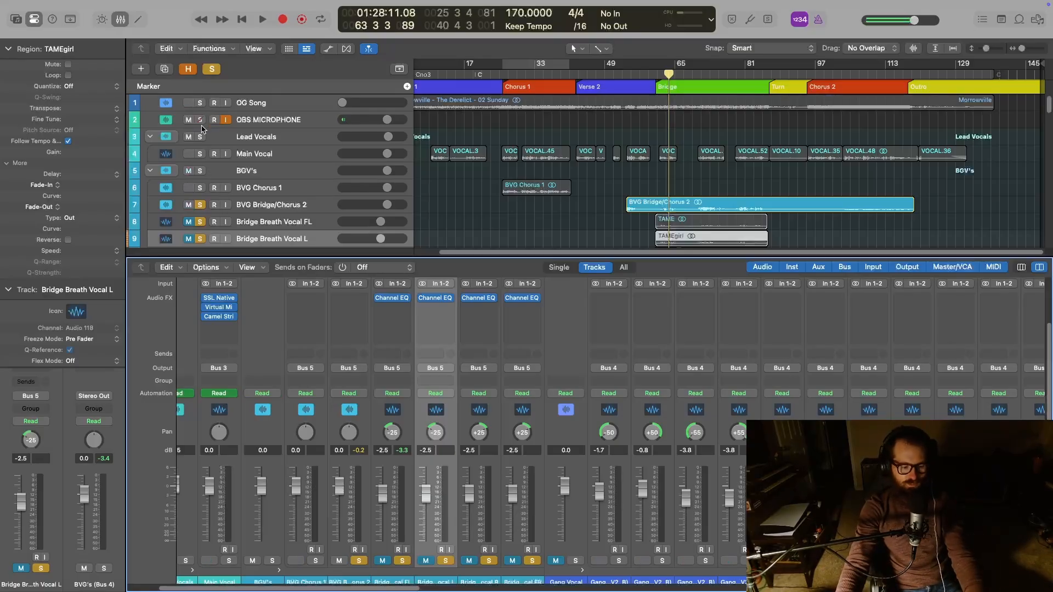
{"action": "key", "text": "x"}
Clear all solos, unmute the four Bridge Breath Vocal tracks and play the Bridge with the full mix
{"action": "key", "text": "ctrl+alt+super+s"}
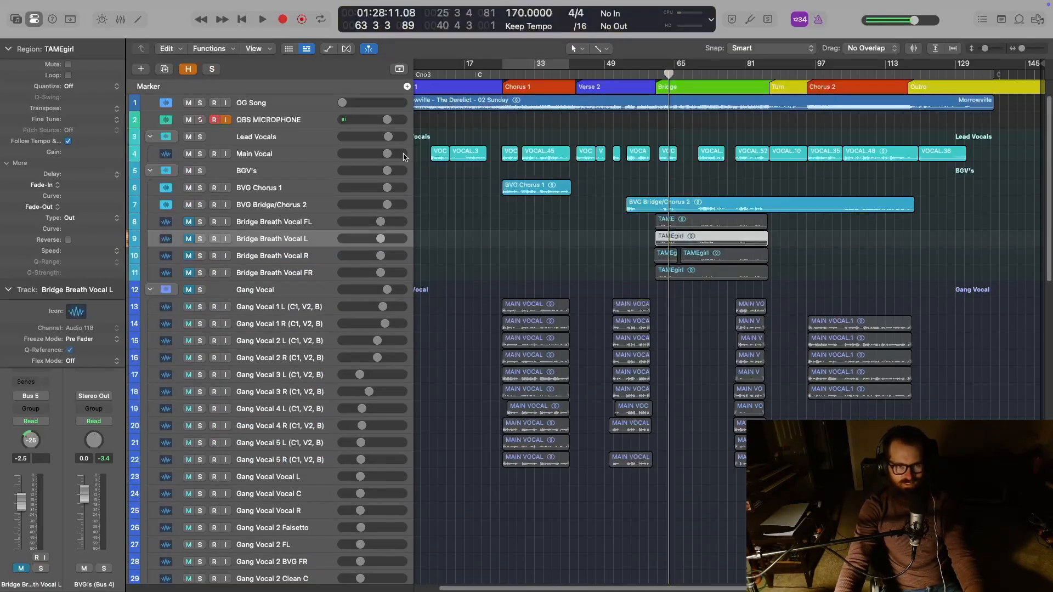
{"action": "left_click", "coordinate": [192, 224]}
{"action": "left_click", "coordinate": [190, 239]}
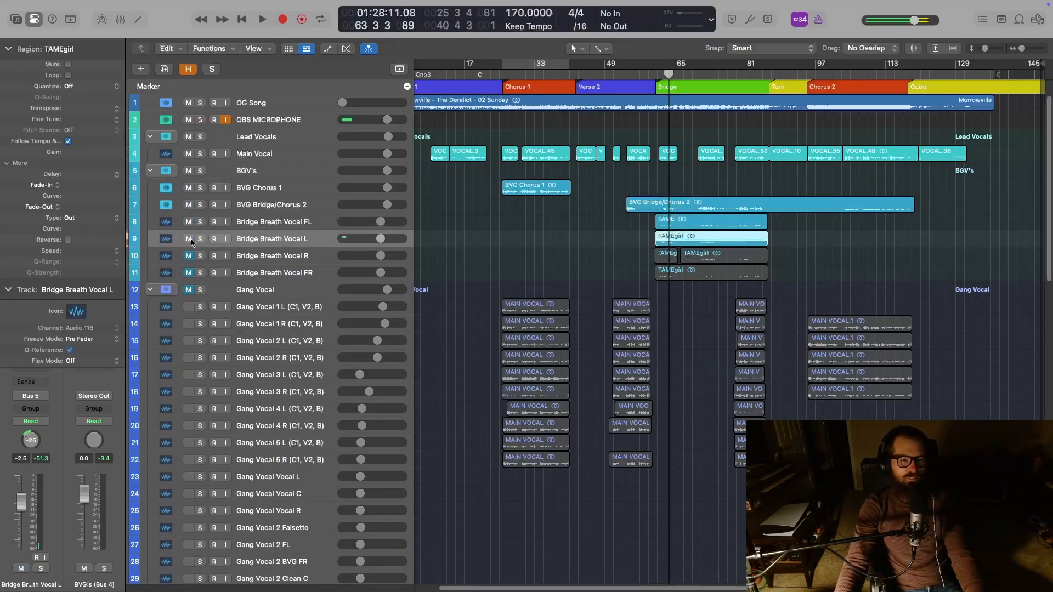
{"action": "left_click", "coordinate": [190, 255]}
{"action": "left_click", "coordinate": [189, 272]}
{"action": "key", "text": "space"}
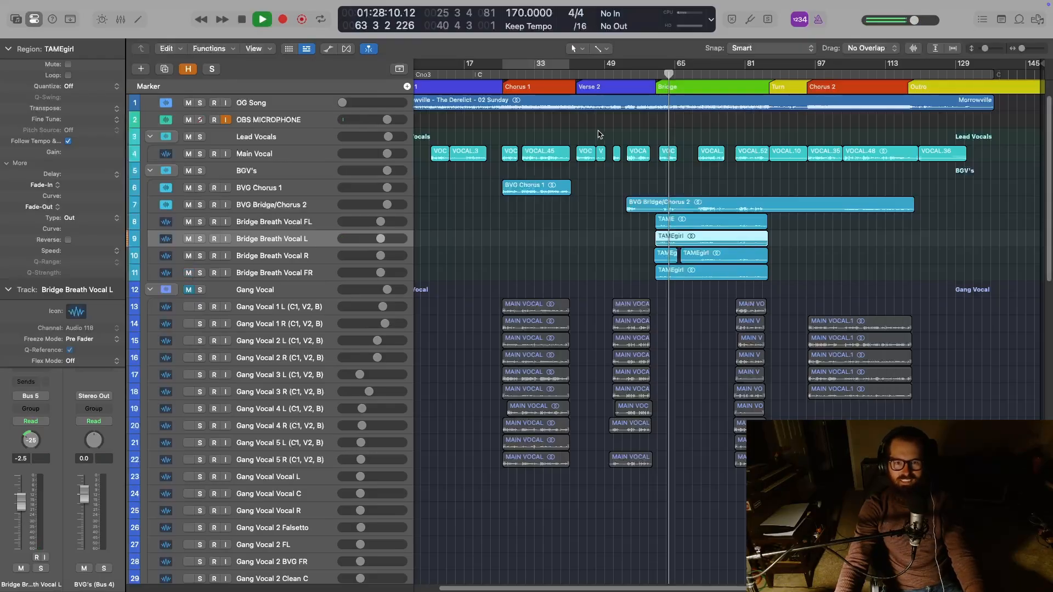
Listen to Bridge Breath Vocal FL soloed from the start of the Bridge, and unsolo it
{"action": "left_click", "coordinate": [200, 222]}
{"action": "key", "text": "space"}
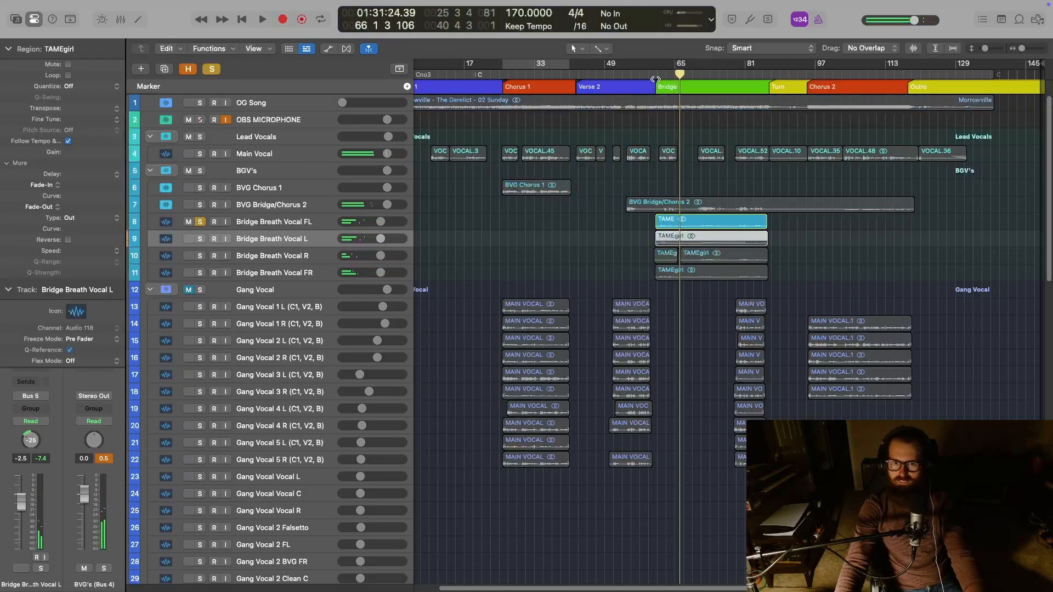
{"action": "left_click", "coordinate": [656, 76]}
{"action": "key", "text": "space"}
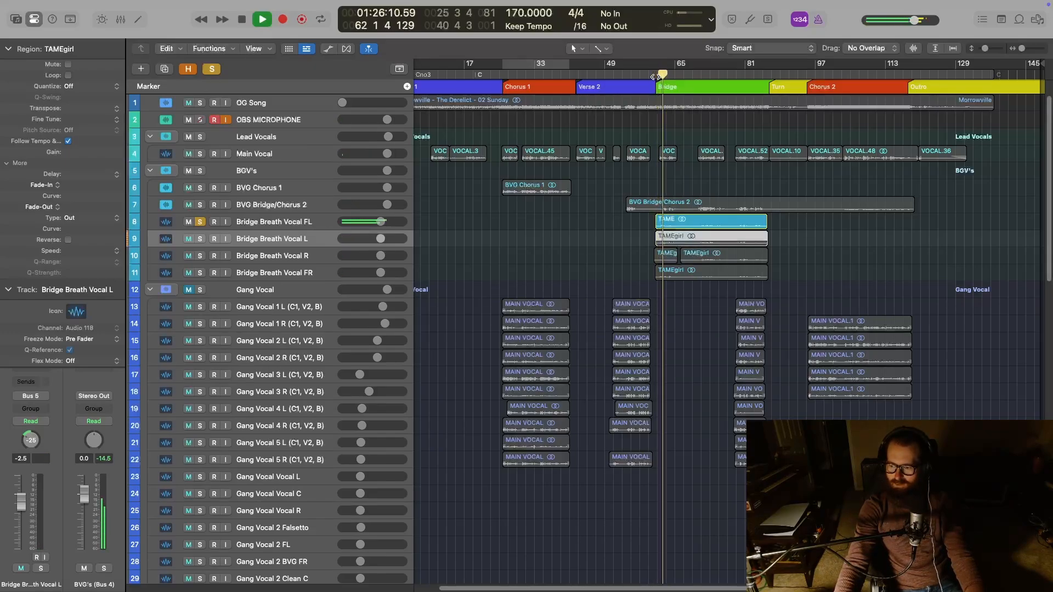
{"action": "key", "text": "space"}
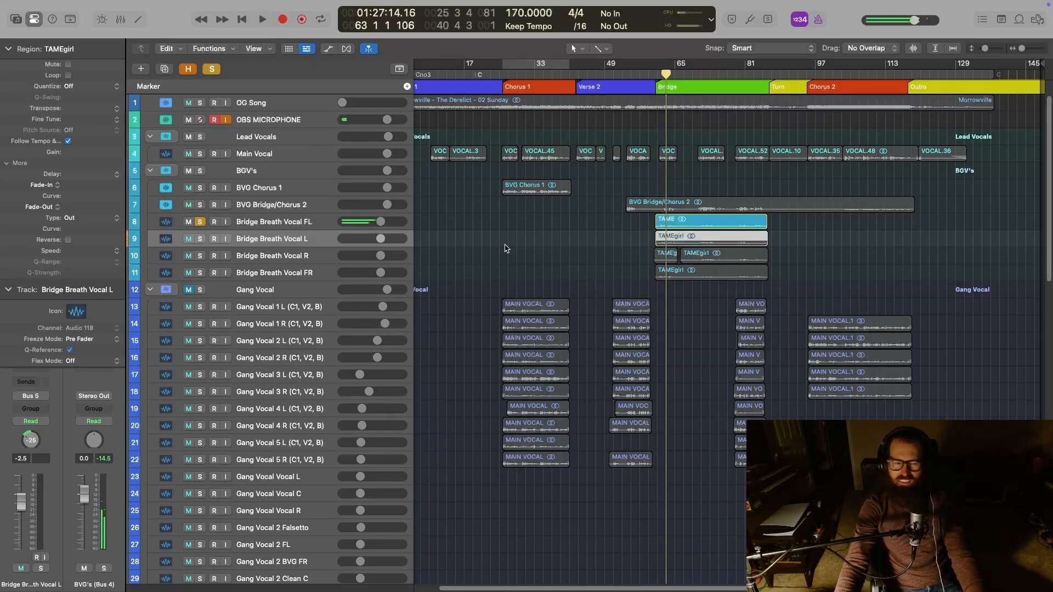
{"action": "left_click", "coordinate": [200, 222]}
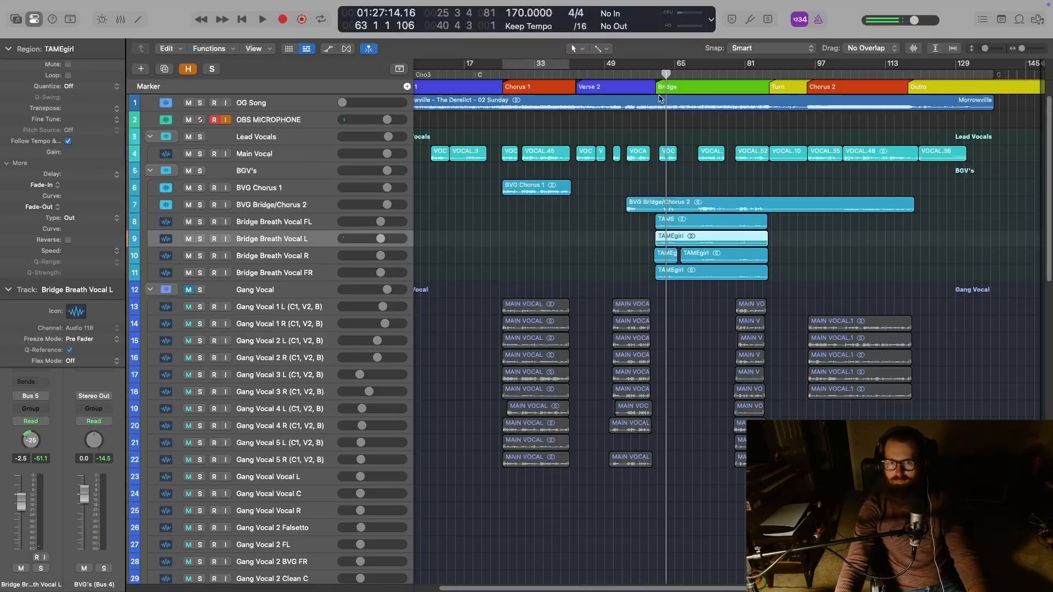
Play the lead, background and breath vocals together from the end of Verse 2 through the whole Bridge
{"action": "key", "text": "space"}
{"action": "left_click", "coordinate": [643, 74]}
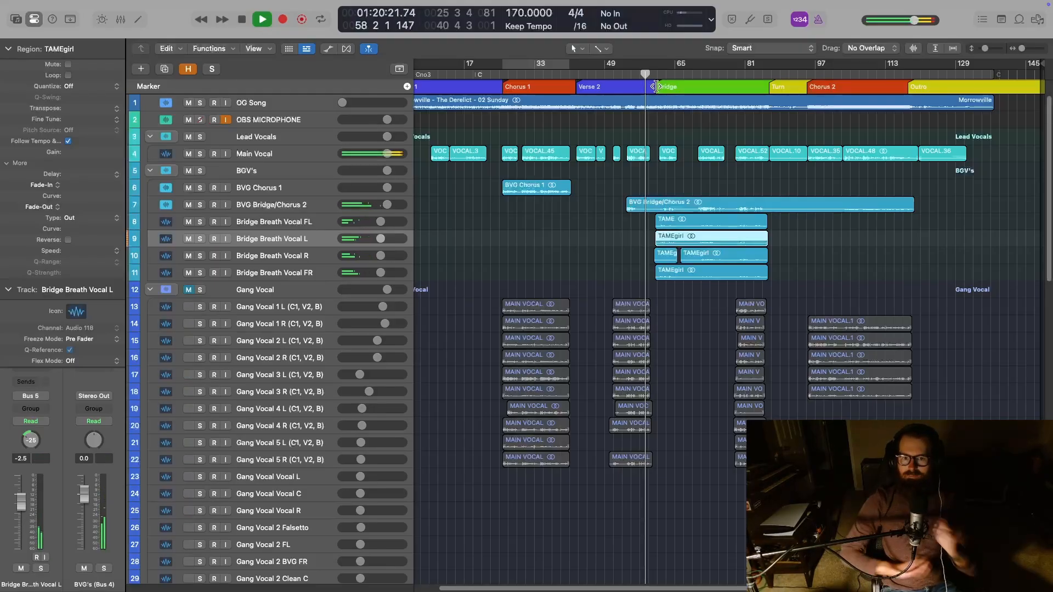
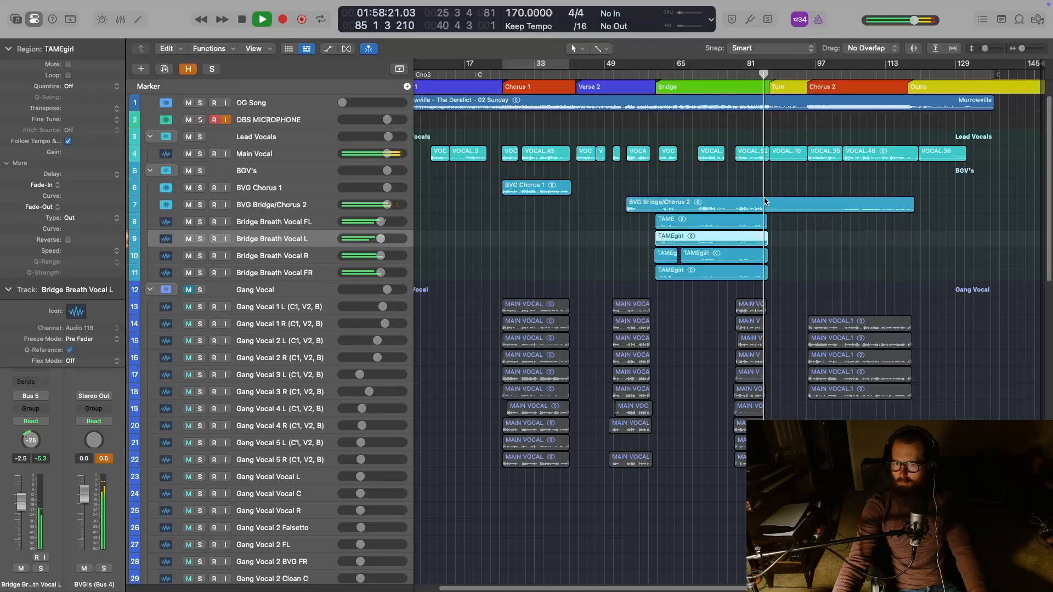
{"action": "key", "text": "space"}
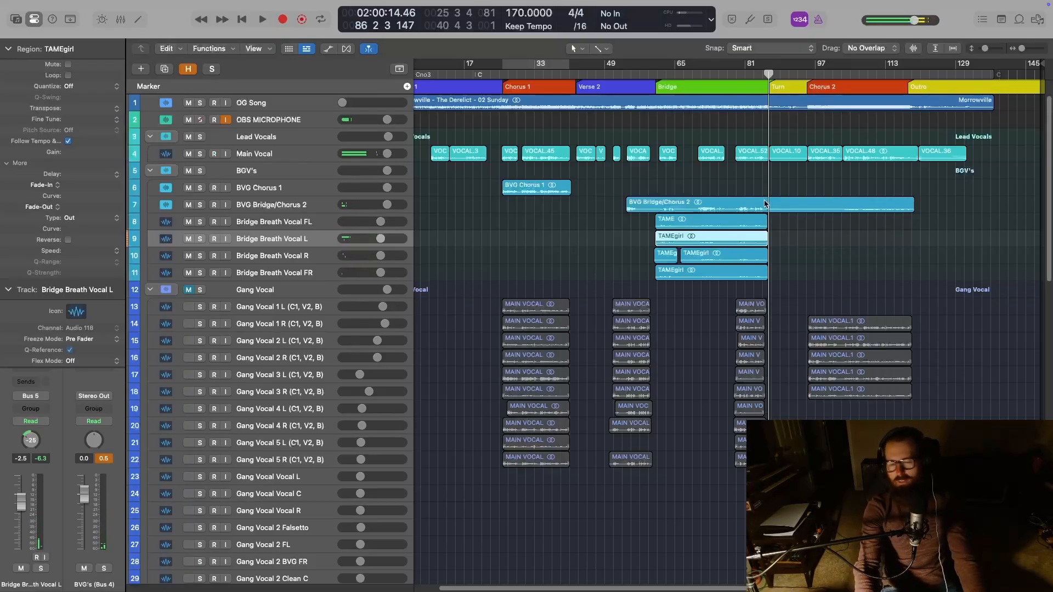
Select the ten tracks from Gang Vocal 1 L through Gang Vocal 5 R and pull their volumes down together to -∞ dB
{"action": "key", "text": "ctrl+Up"}
{"action": "left_click", "coordinate": [465, 28]}
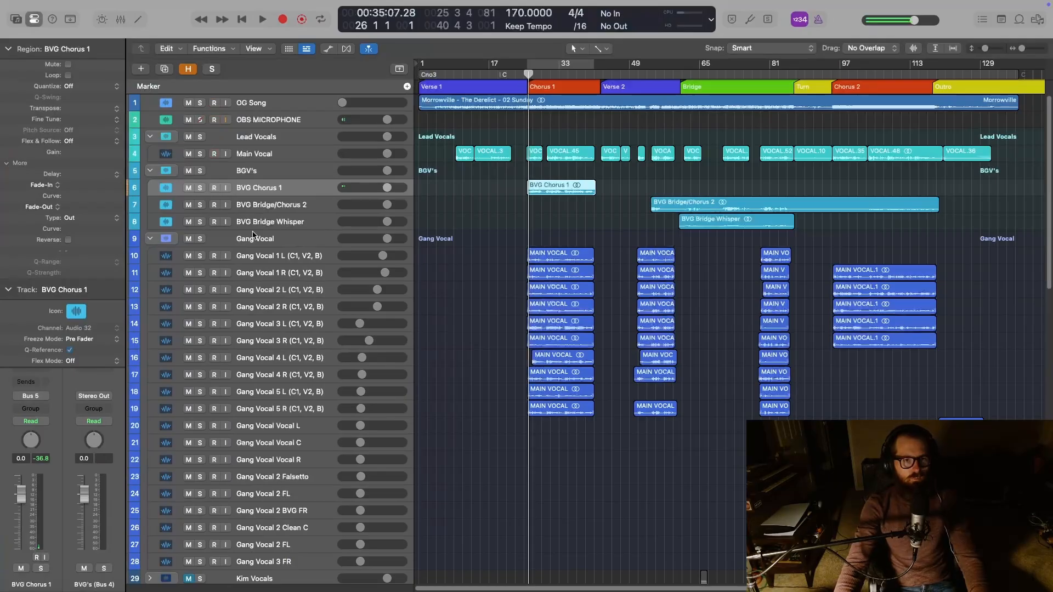
{"action": "left_click", "coordinate": [280, 259]}
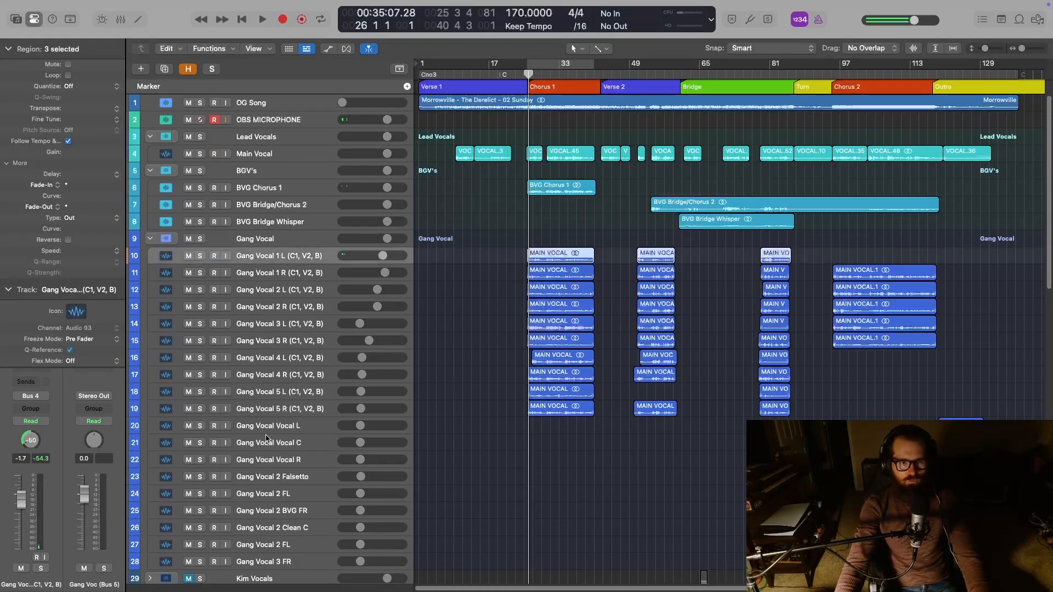
{"action": "left_click", "coordinate": [284, 409], "text": "shift"}
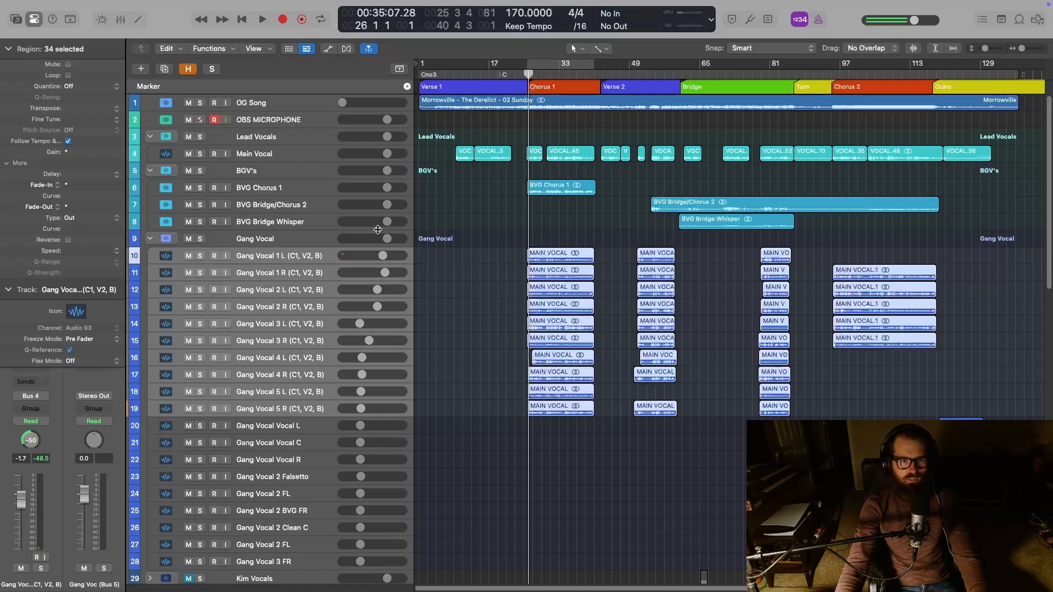
{"action": "left_click_drag", "start_coordinate": [382, 255], "coordinate": [337, 259]}
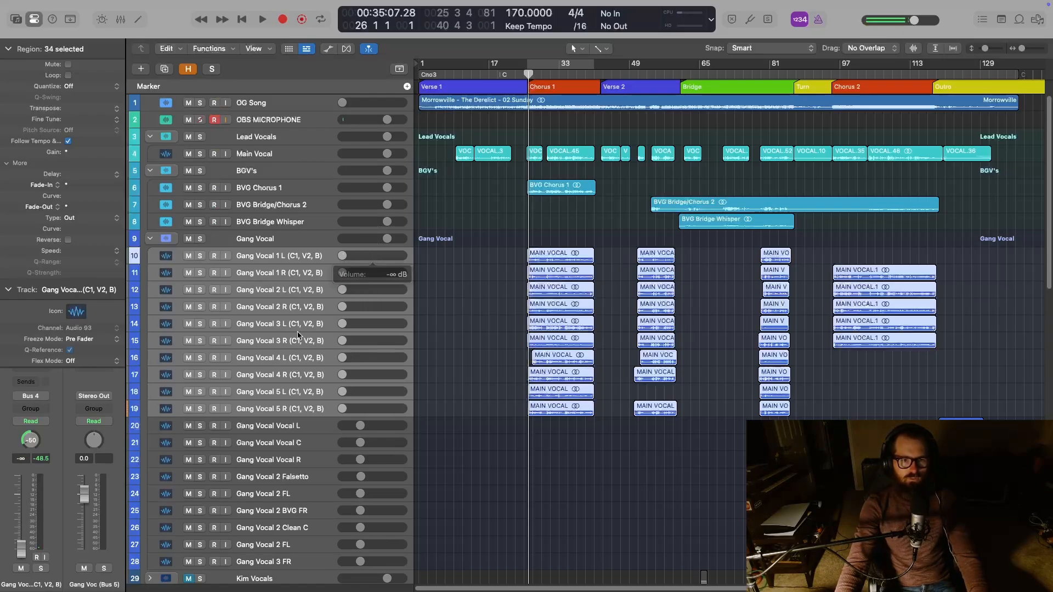
Set the volume of all ten Gang Vocal tracks, 1 L through 5 R, to -6 dB, correcting Gang Vocal 1 R separately
{"action": "double_click", "coordinate": [343, 409]}
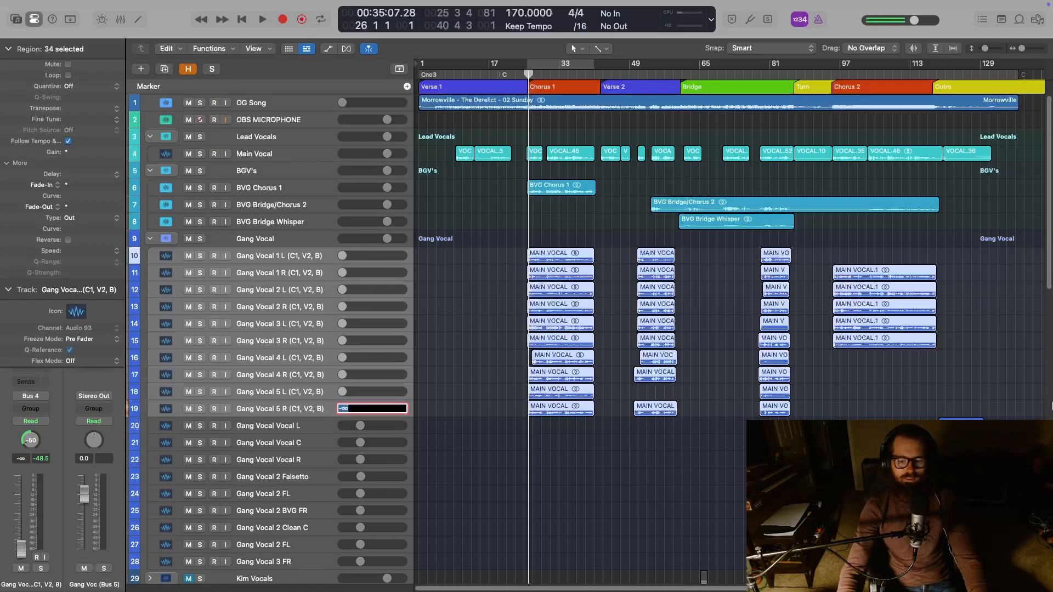
{"action": "type", "text": "-6"}
{"action": "key", "text": "Return"}
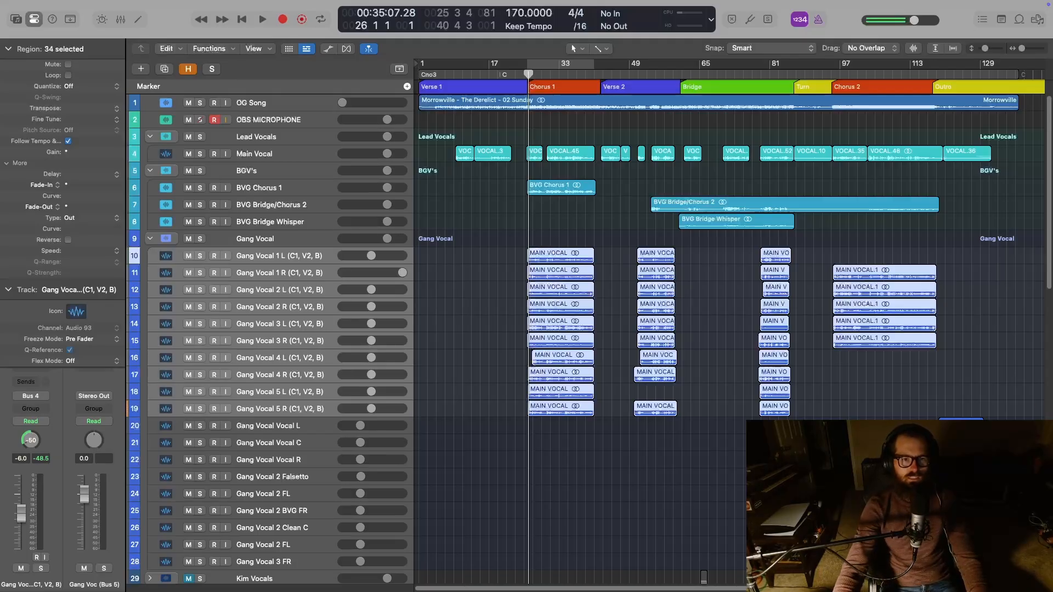
{"action": "double_click", "coordinate": [403, 272]}
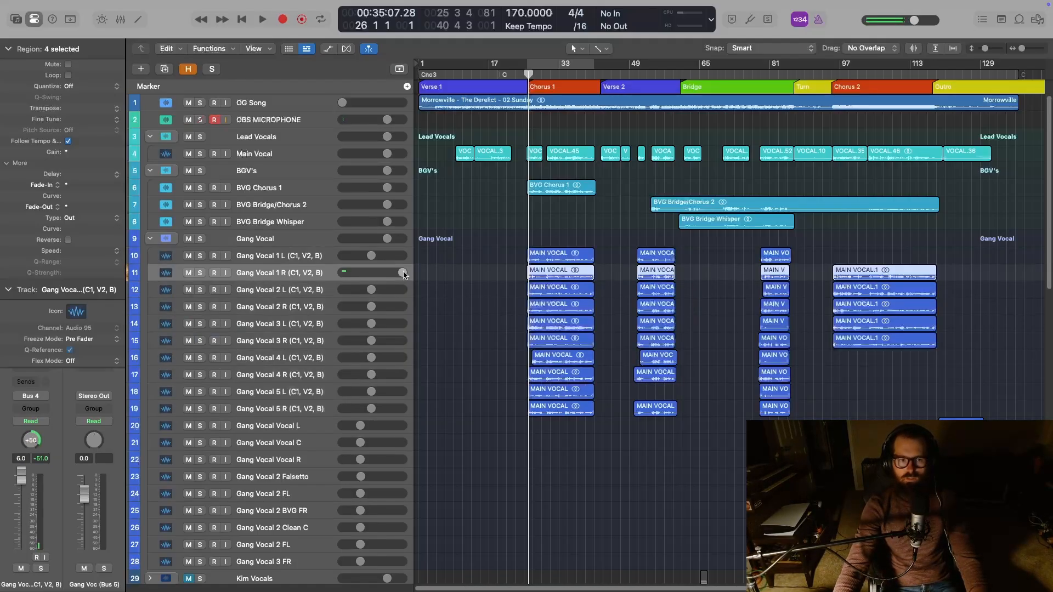
{"action": "type", "text": "-6"}
{"action": "key", "text": "Return"}
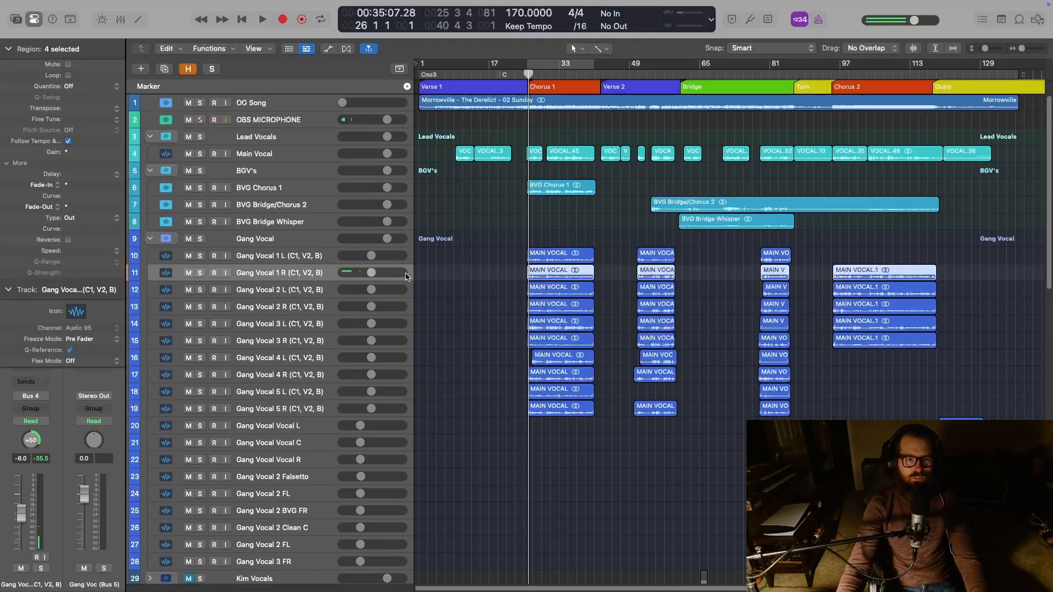
Review the volume and pan settings of the Gang Vocal 1 L through 5 R channels, going through the tracks one by one
{"action": "key", "text": "x"}
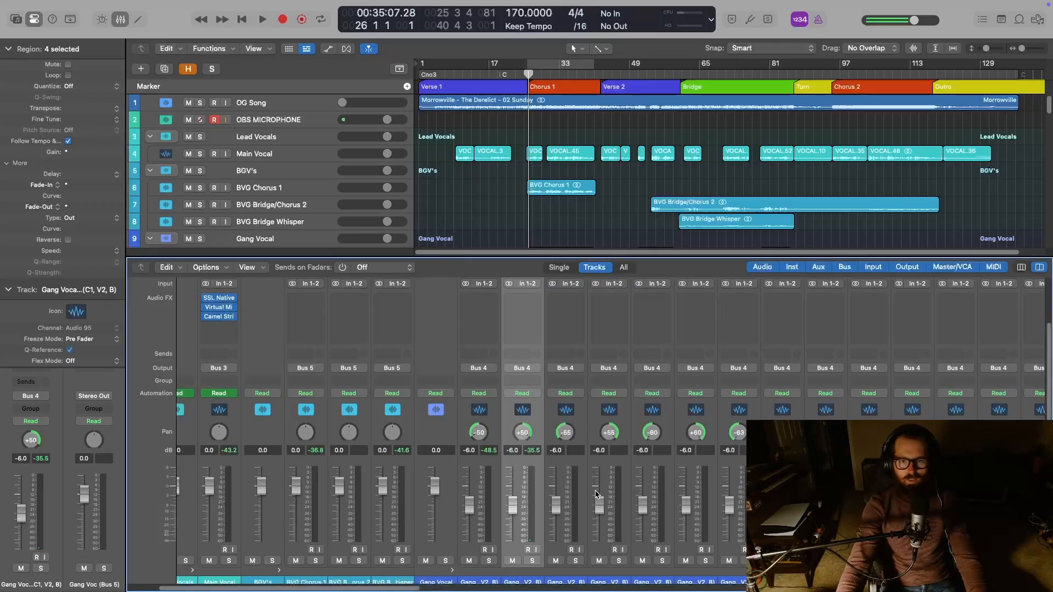
{"action": "scroll", "coordinate": [597, 493], "scroll_direction": "down", "scroll_amount": 1}
{"action": "left_click_drag", "start_coordinate": [402, 590], "coordinate": [448, 588]}
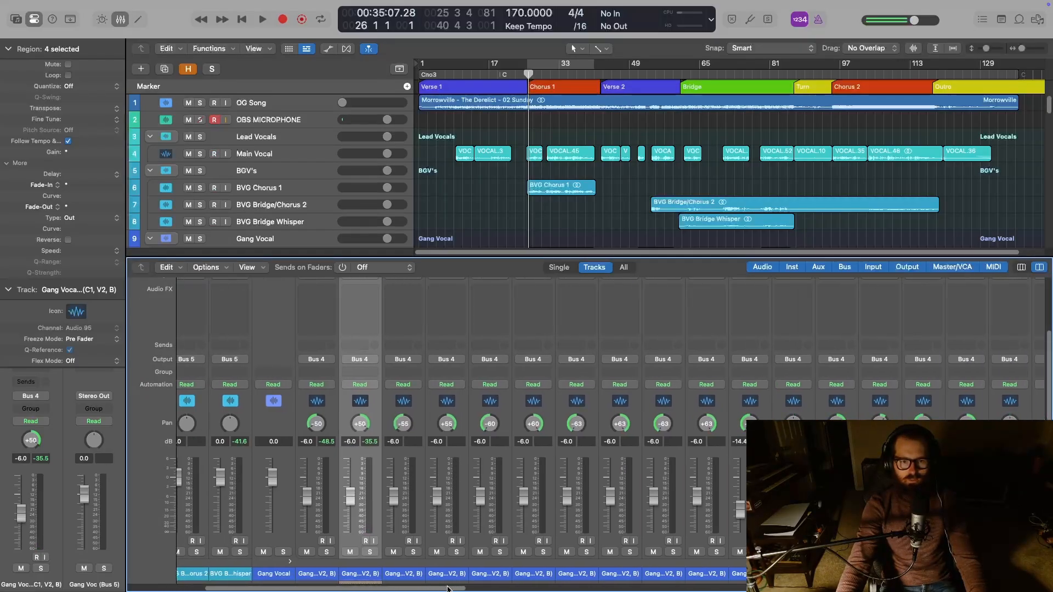
{"action": "key", "text": "x"}
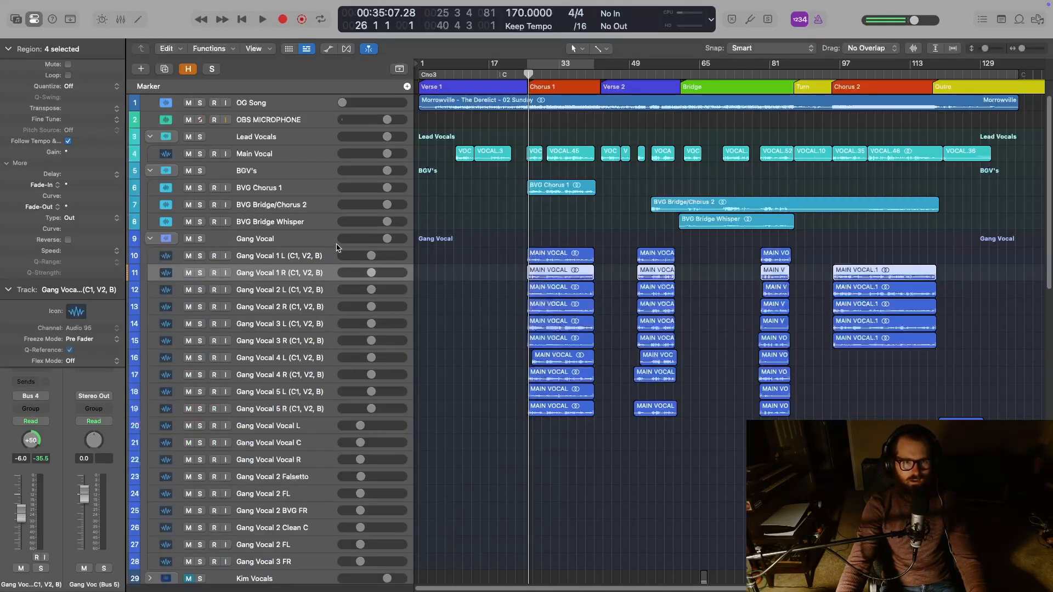
{"action": "left_click", "coordinate": [309, 257]}
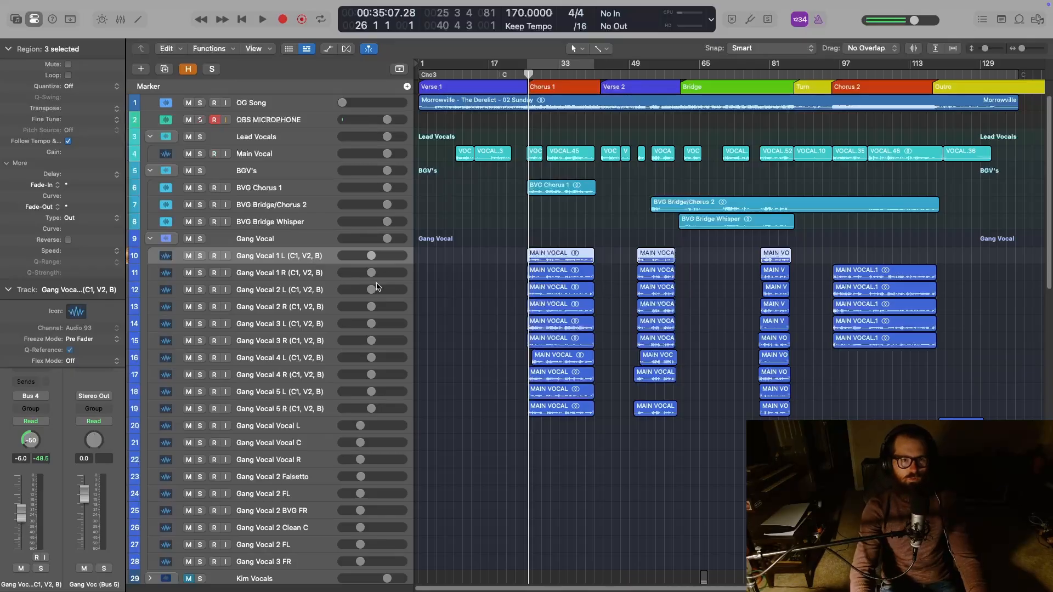
{"action": "key", "text": "Down"}
{"action": "key", "text": "Down"}
{"action": "key", "text": "Down"}
{"action": "key", "text": "Down"}
{"action": "key", "text": "Down"}
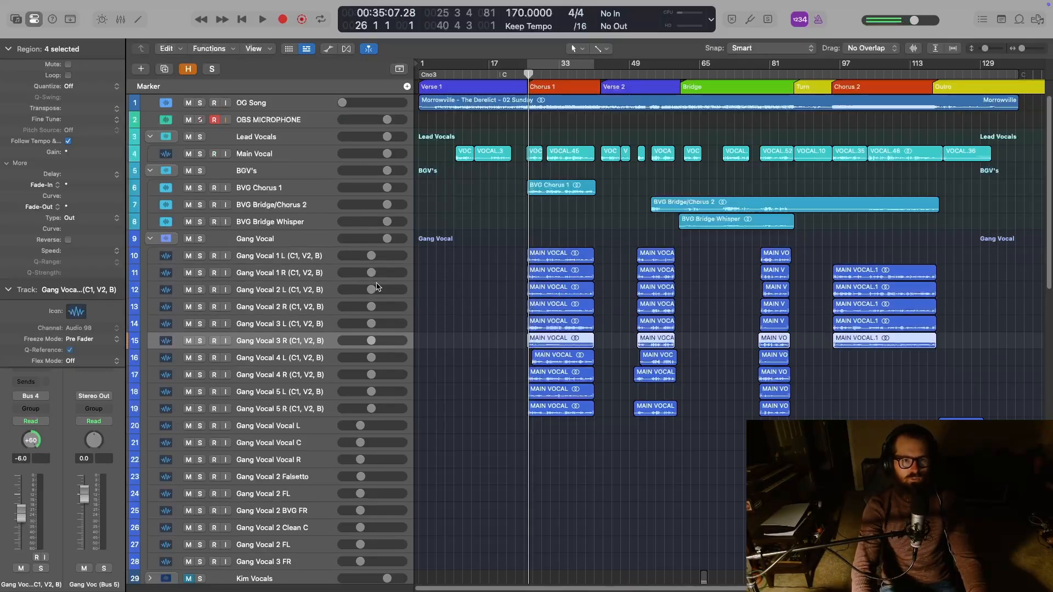
{"action": "key", "text": "Down"}
{"action": "key", "text": "Down"}
{"action": "key", "text": "Down"}
{"action": "key", "text": "Down"}
Pan the first five gang vocal channels, Gang Vocal 1 L through 3 L, to -40 in the mixer
{"action": "key", "text": "x"}
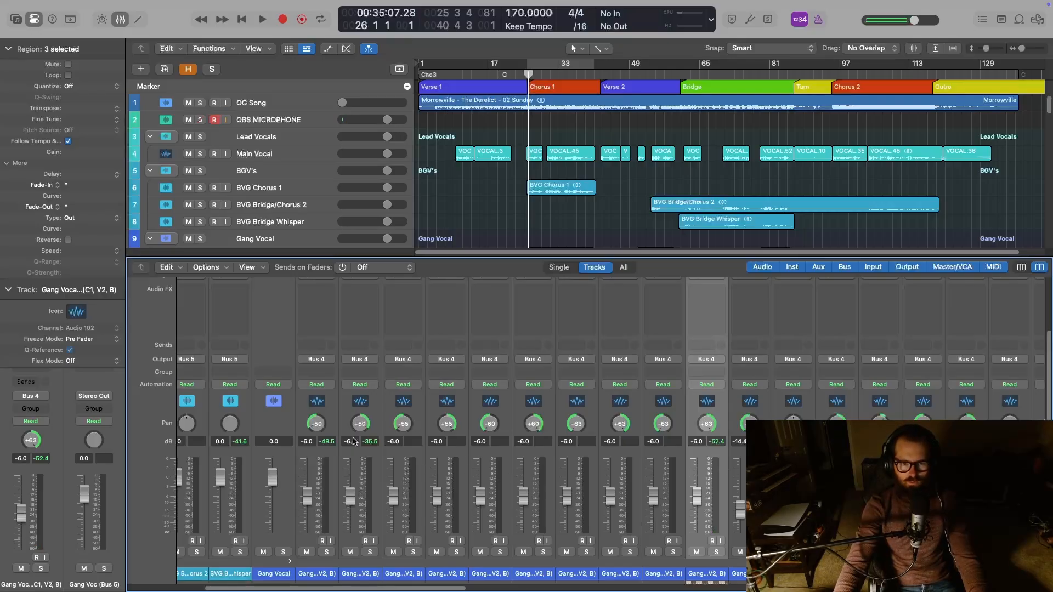
{"action": "key", "text": "BackSpace"}
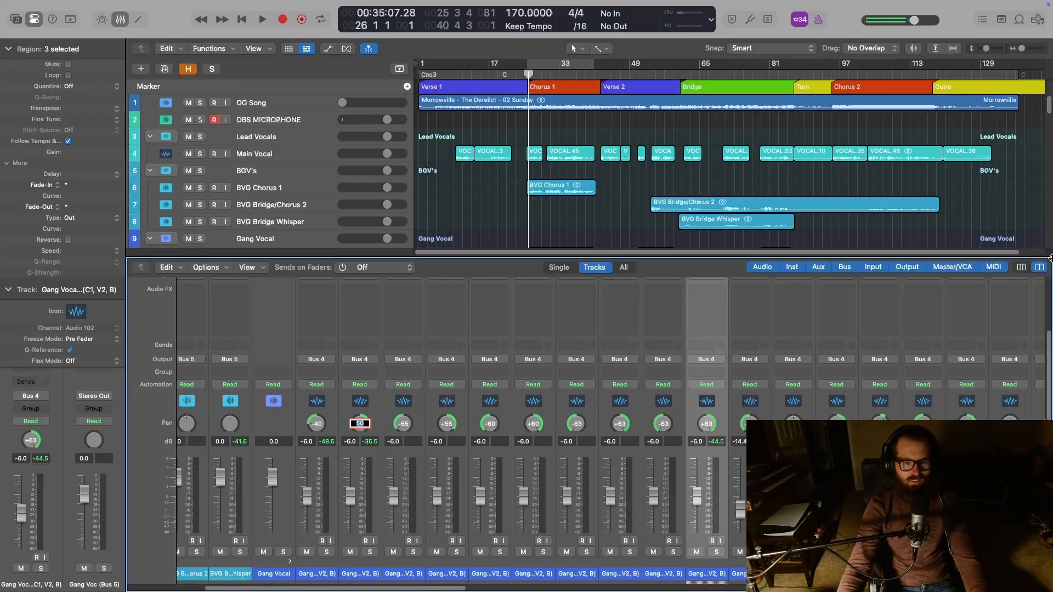
{"action": "double_click", "coordinate": [403, 423]}
{"action": "type", "text": "-40"}
{"action": "key", "text": "Return"}
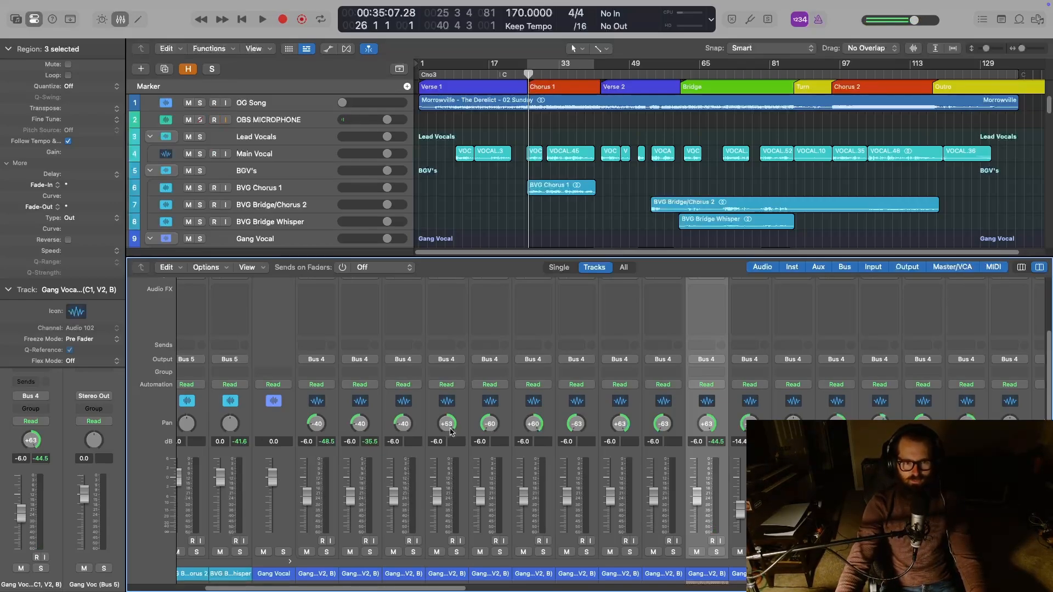
{"action": "double_click", "coordinate": [449, 427]}
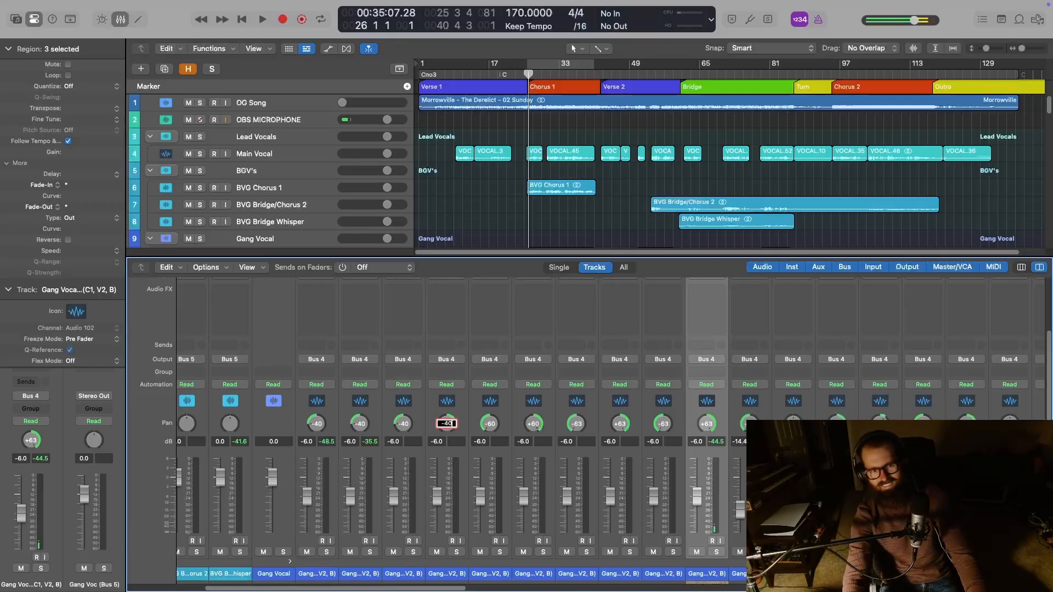
{"action": "key", "text": "Return"}
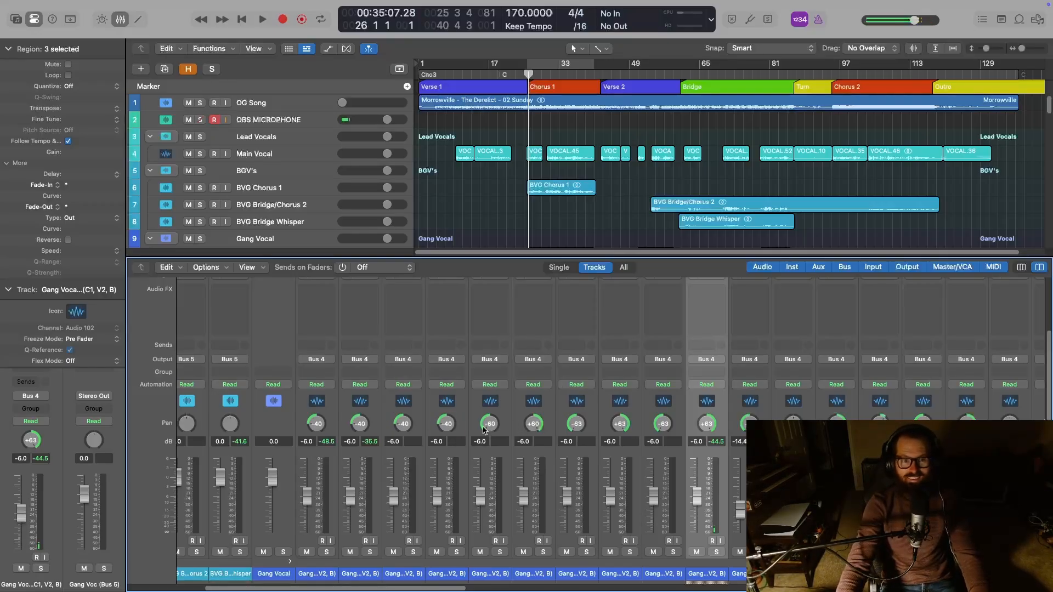
{"action": "double_click", "coordinate": [490, 425]}
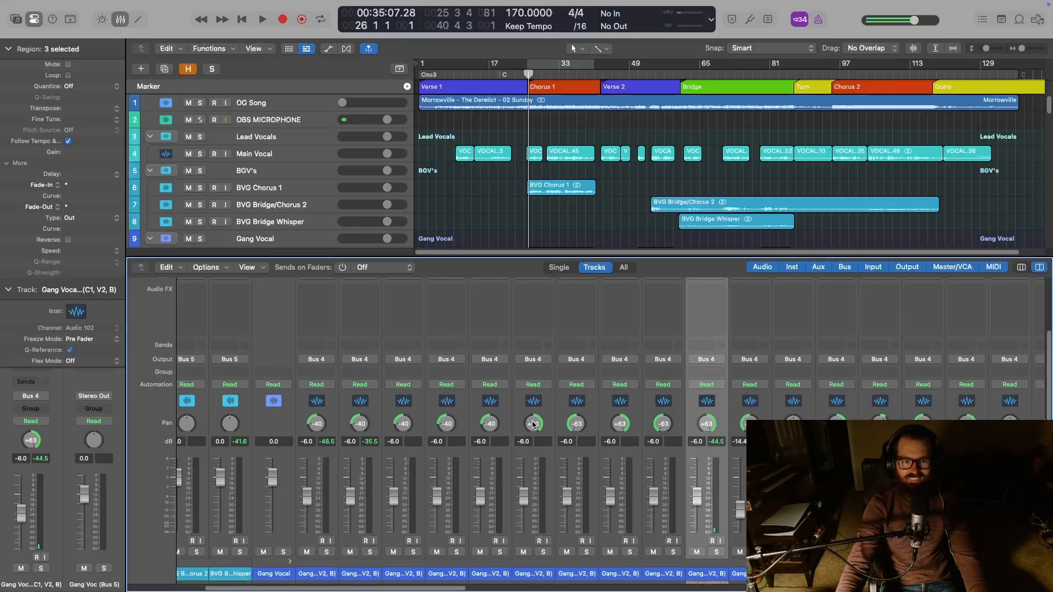
Pan the next five gang vocal channels, Gang Vocal 3 R through 5 R, to +40
{"action": "double_click", "coordinate": [532, 425]}
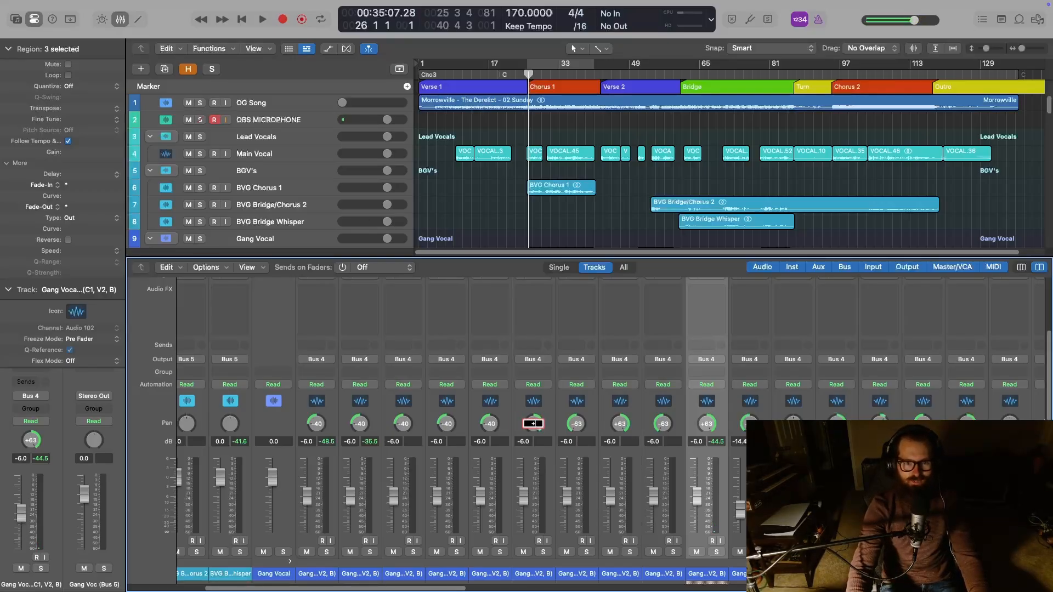
{"action": "type", "text": "+40"}
{"action": "key", "text": "Return"}
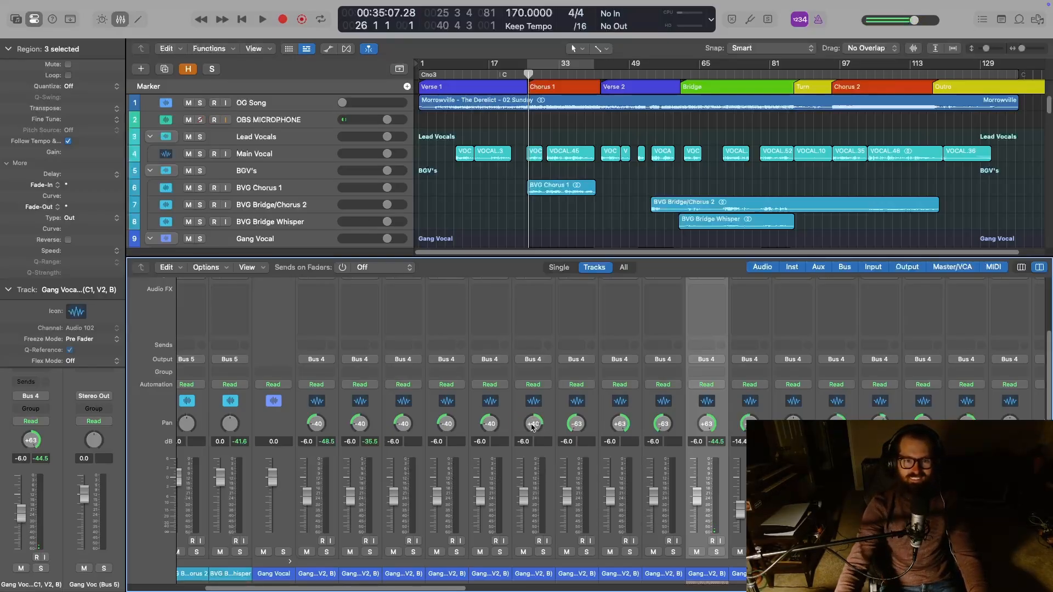
{"action": "double_click", "coordinate": [576, 424]}
{"action": "type", "text": "+40"}
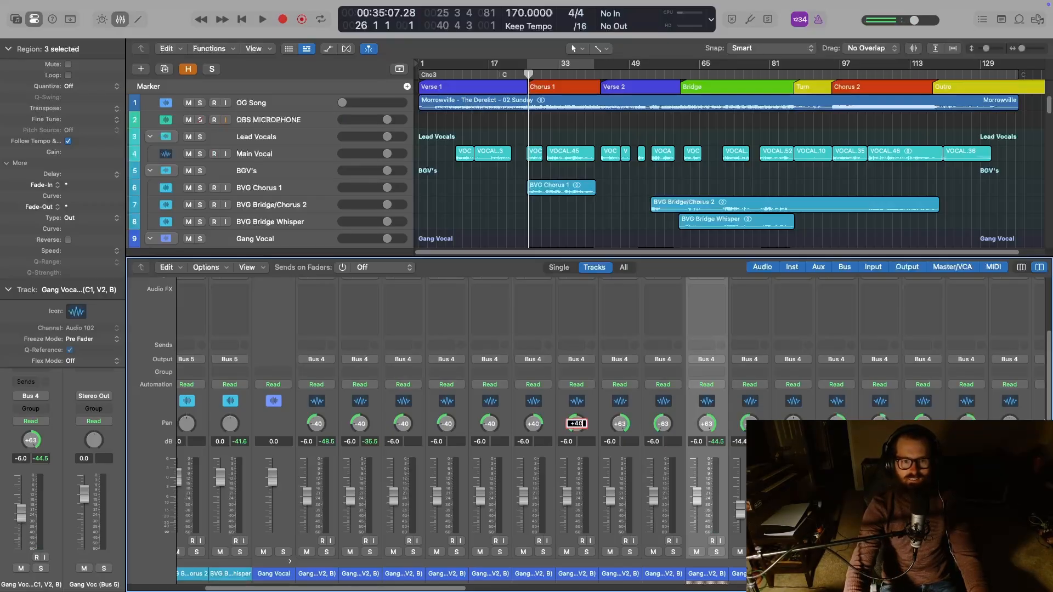
{"action": "key", "text": "Return"}
{"action": "double_click", "coordinate": [614, 423]}
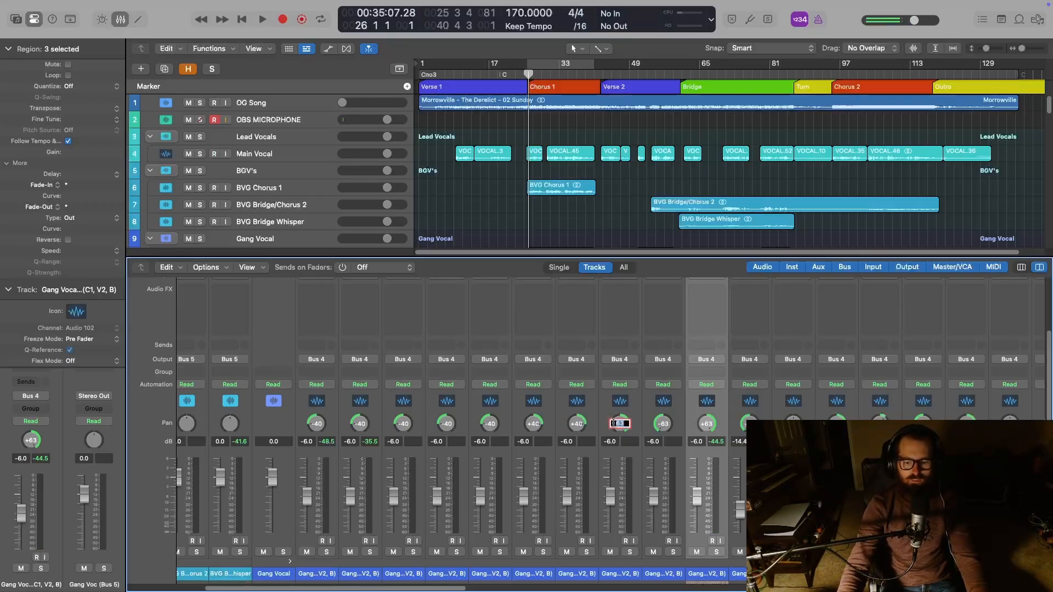
{"action": "key", "text": "Escape"}
{"action": "key", "text": "x"}
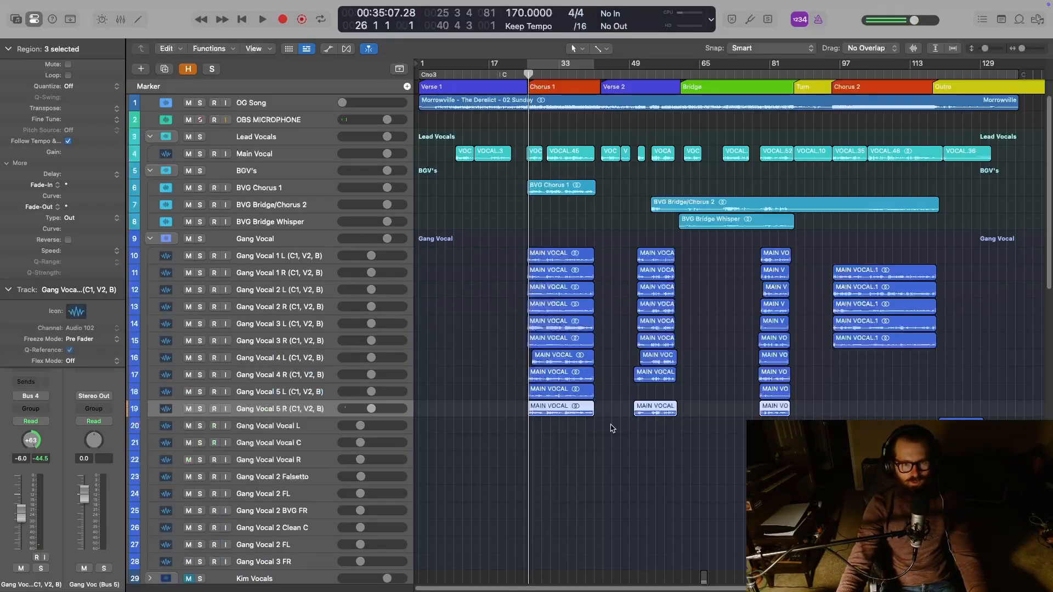
{"action": "key", "text": "x"}
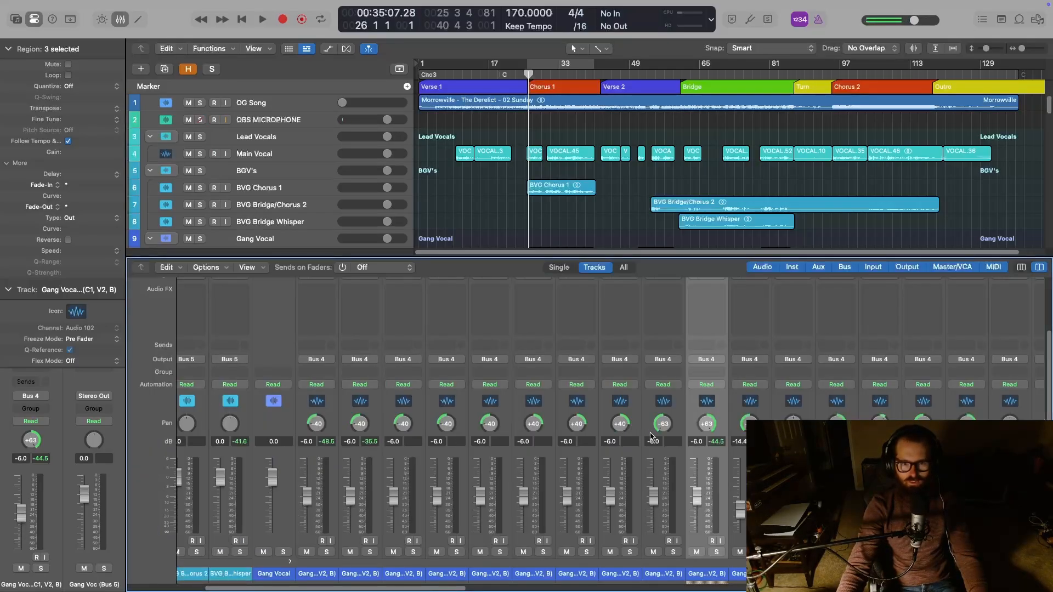
{"action": "key", "text": "x"}
{"action": "key", "text": "x"}
{"action": "key", "text": "x"}
Select the tracks from Gang Vocal Vocal L through Gang Vocal 3 FR and lower their volumes together to -∞ dB
{"action": "scroll", "coordinate": [648, 450], "scroll_direction": "down", "scroll_amount": 2}
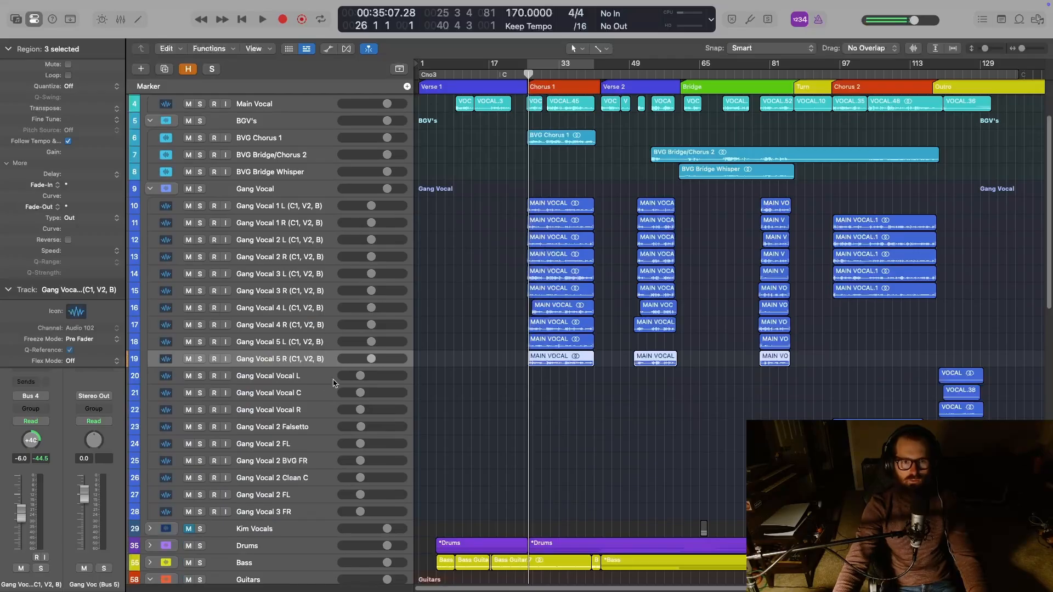
{"action": "left_click", "coordinate": [301, 382]}
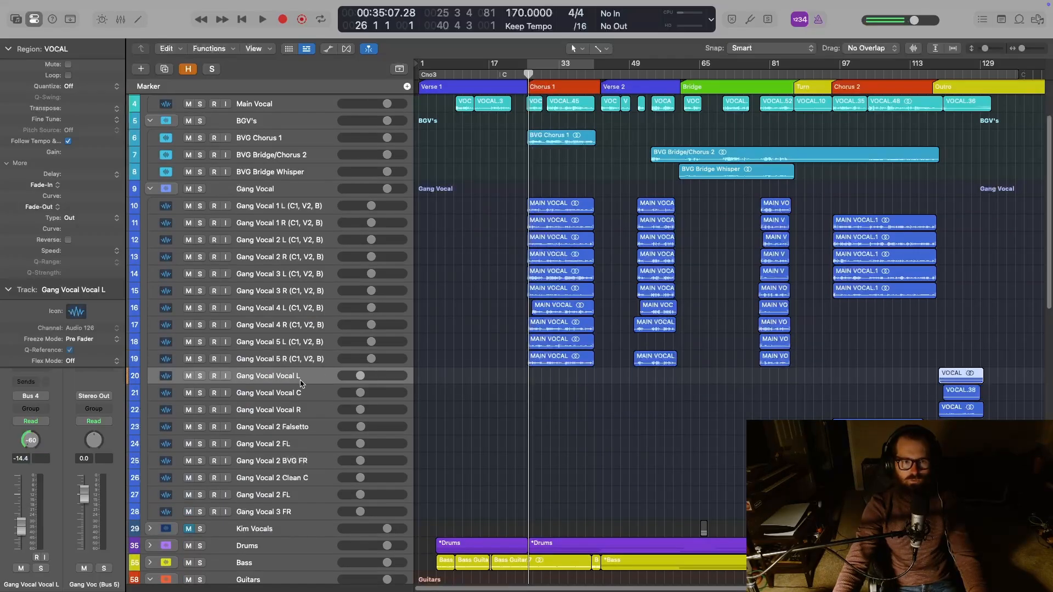
{"action": "left_click", "coordinate": [310, 517], "text": "shift"}
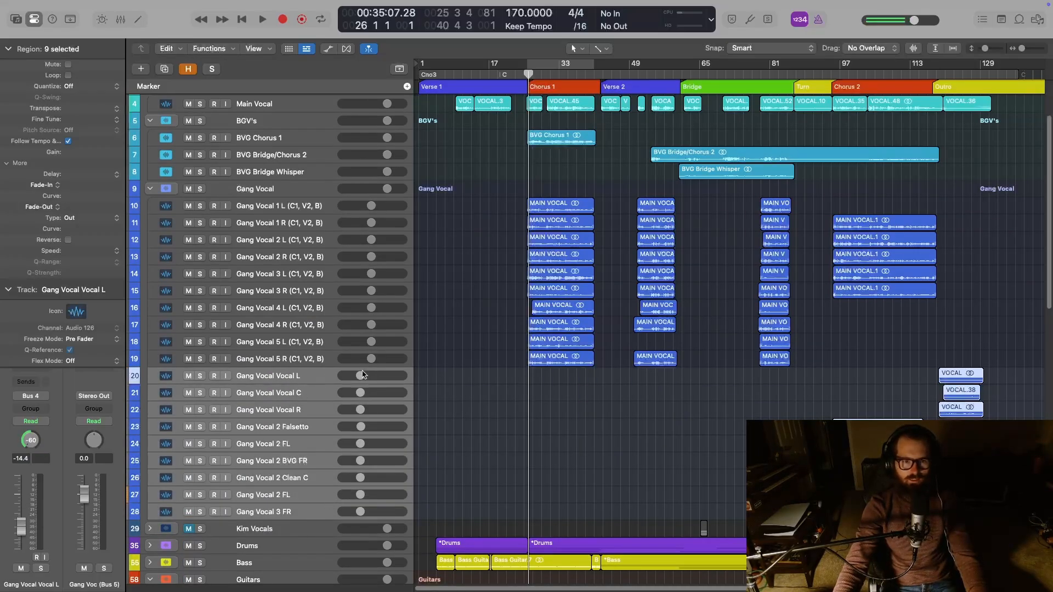
{"action": "left_click_drag", "start_coordinate": [363, 380], "coordinate": [501, 507]}
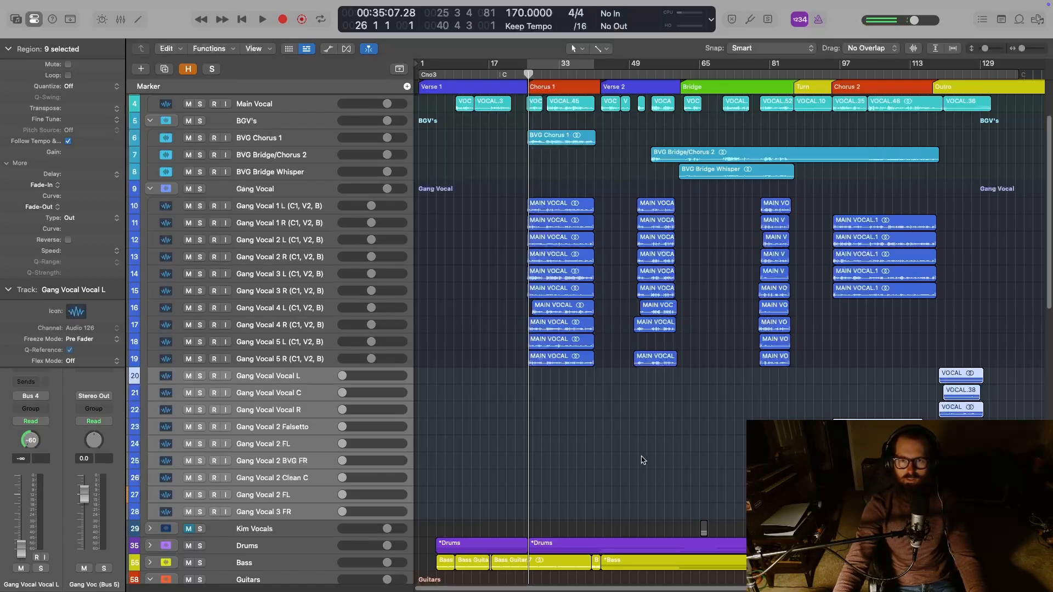
Solo the ten Gang Vocal tracks from 1 L through 5 R and listen to them at the start of Chorus 1
{"action": "scroll", "coordinate": [641, 458], "scroll_direction": "up", "scroll_amount": 3}
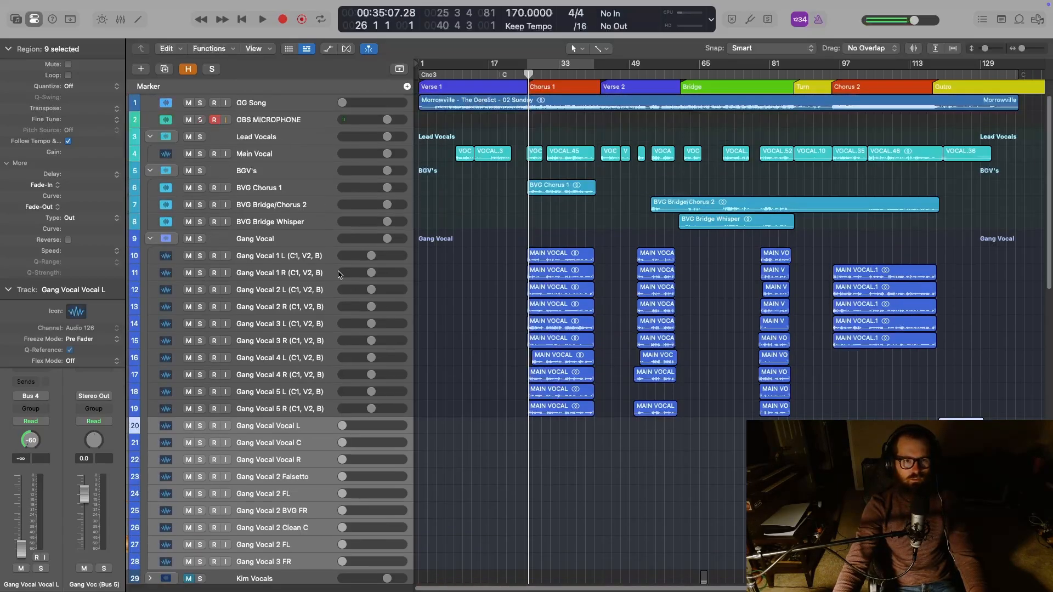
{"action": "key", "text": "space"}
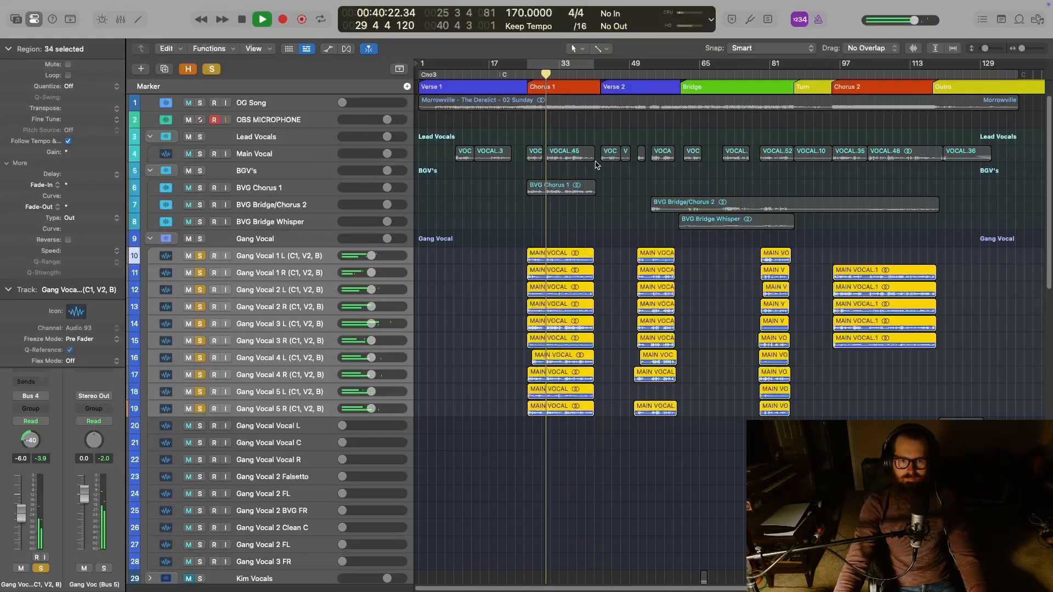
{"action": "key", "text": "x"}
{"action": "key", "text": "space"}
Inspect the VerbSuite Classics reverb on the Gang Voc bus in the mixer and close its window
{"action": "left_click_drag", "start_coordinate": [469, 589], "coordinate": [1041, 588]}
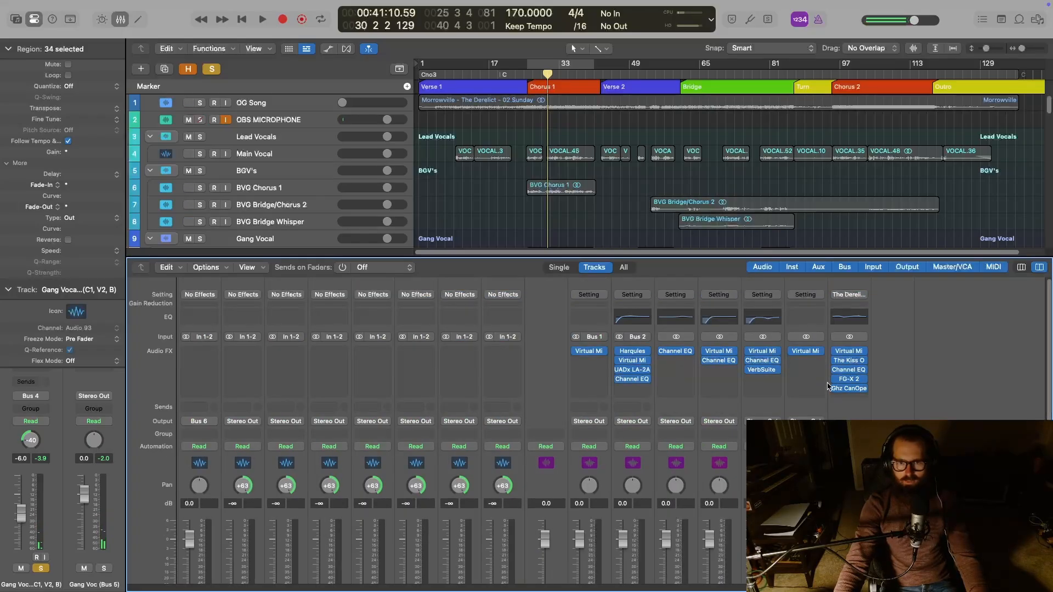
{"action": "scroll", "coordinate": [828, 385], "scroll_direction": "down", "scroll_amount": 2}
{"action": "scroll", "coordinate": [828, 386], "scroll_direction": "up", "scroll_amount": 2}
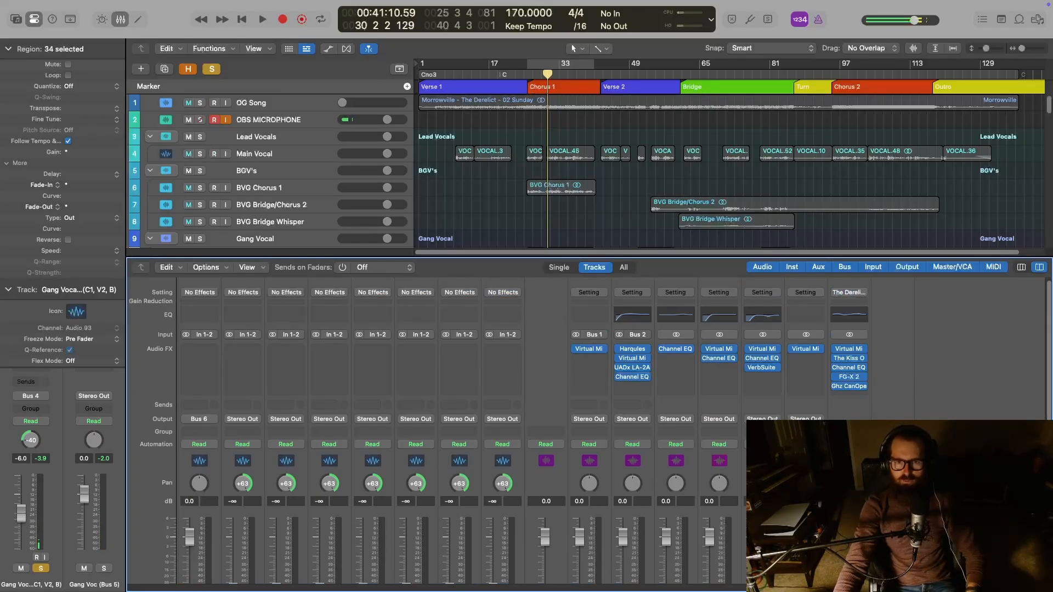
{"action": "left_click", "coordinate": [769, 372]}
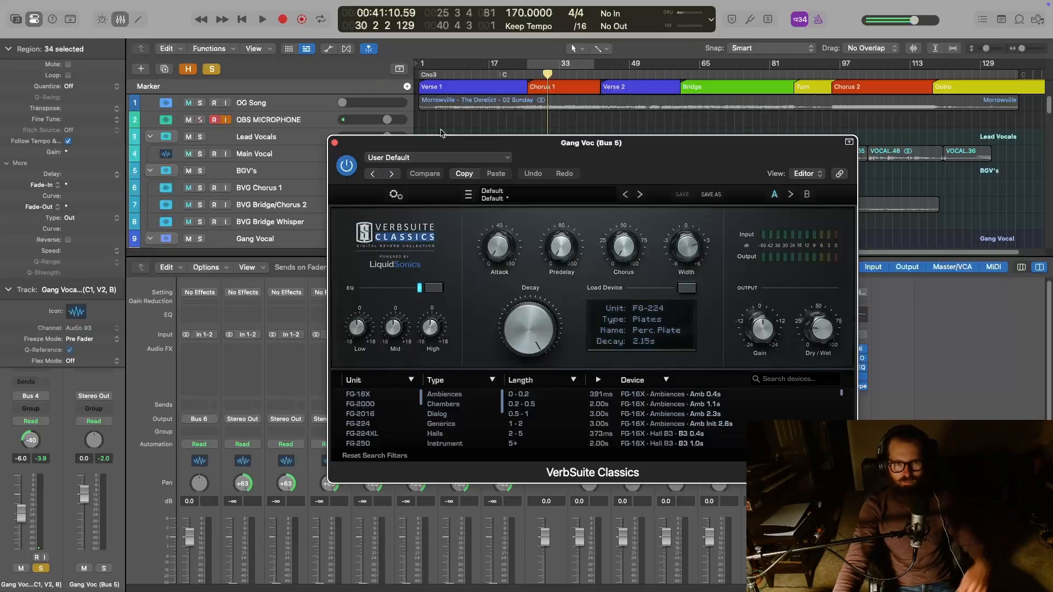
{"action": "left_click", "coordinate": [333, 144]}
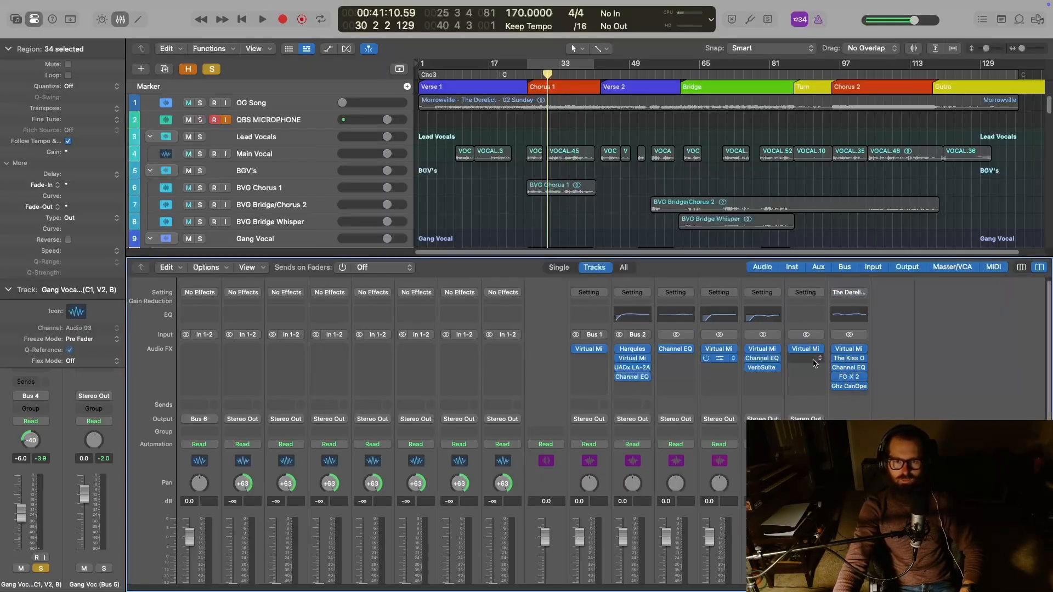
Examine the effect inserts on the bus channels and their routing in the mixer
{"action": "left_click", "coordinate": [782, 373]}
{"action": "left_click", "coordinate": [801, 360]}
{"action": "scroll", "coordinate": [822, 378], "scroll_direction": "left", "scroll_amount": 3}
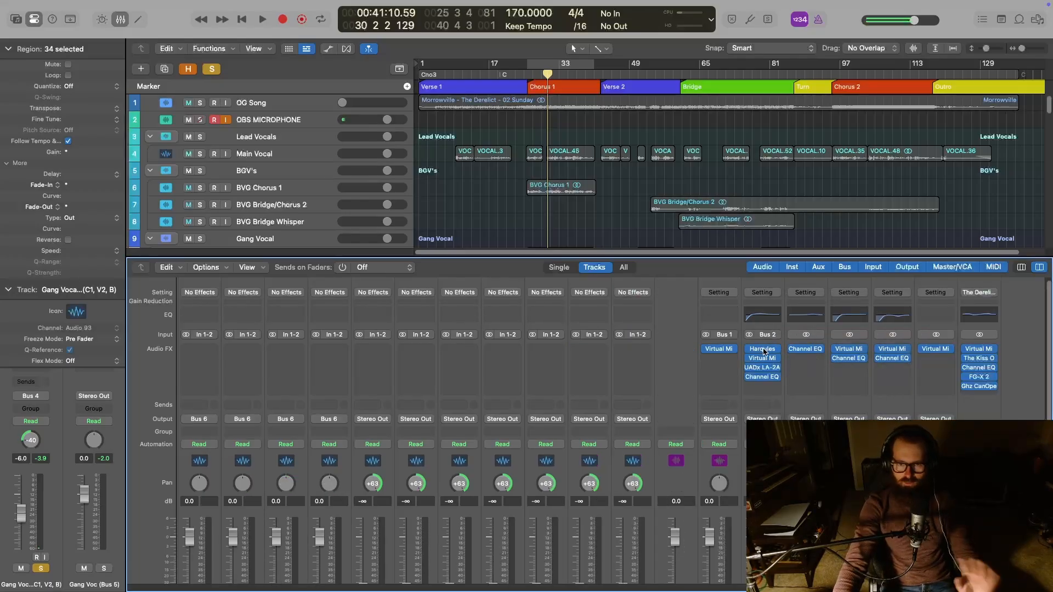
{"action": "scroll", "coordinate": [877, 418], "scroll_direction": "down", "scroll_amount": 3}
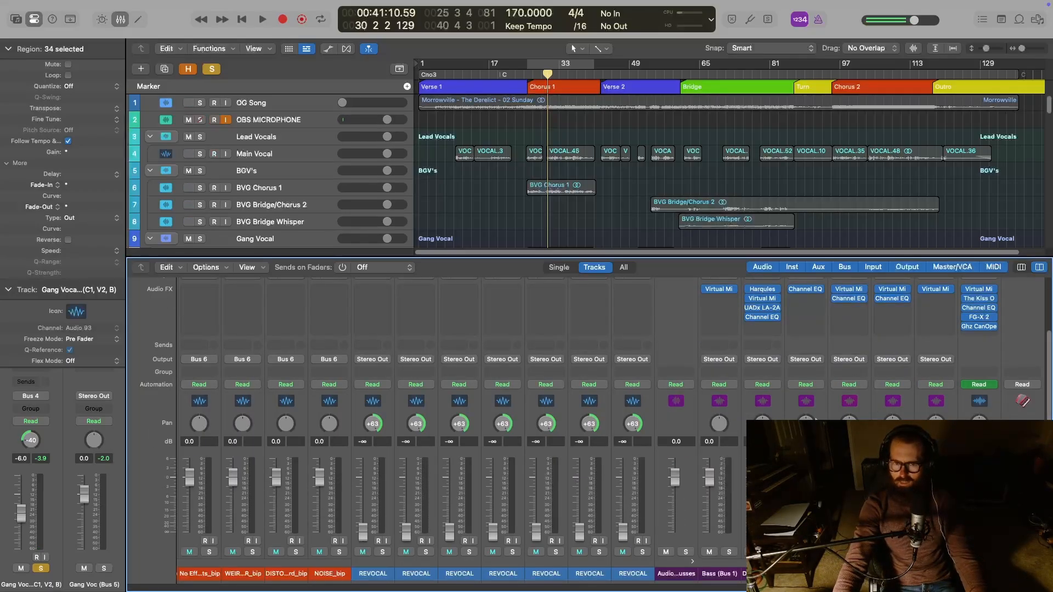
Play the ten soloed Gang Vocal tracks from the start of Chorus 1 and listen to their combined sound
{"action": "key", "text": "x"}
{"action": "scroll", "coordinate": [508, 329], "scroll_direction": "down", "scroll_amount": 10}
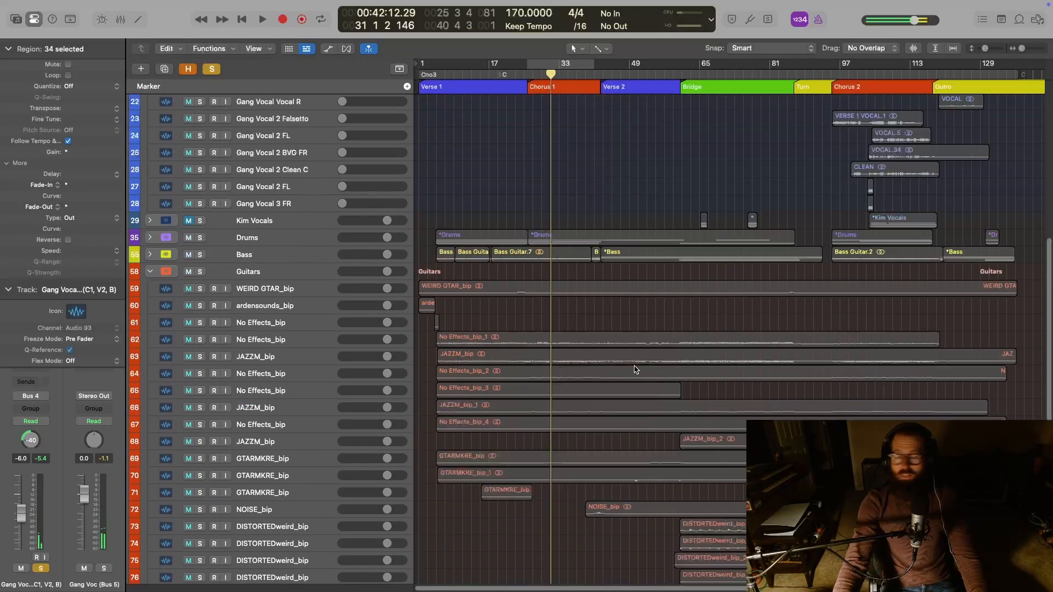
{"action": "scroll", "coordinate": [625, 359], "scroll_direction": "up", "scroll_amount": 3}
{"action": "scroll", "coordinate": [625, 360], "scroll_direction": "up", "scroll_amount": 10}
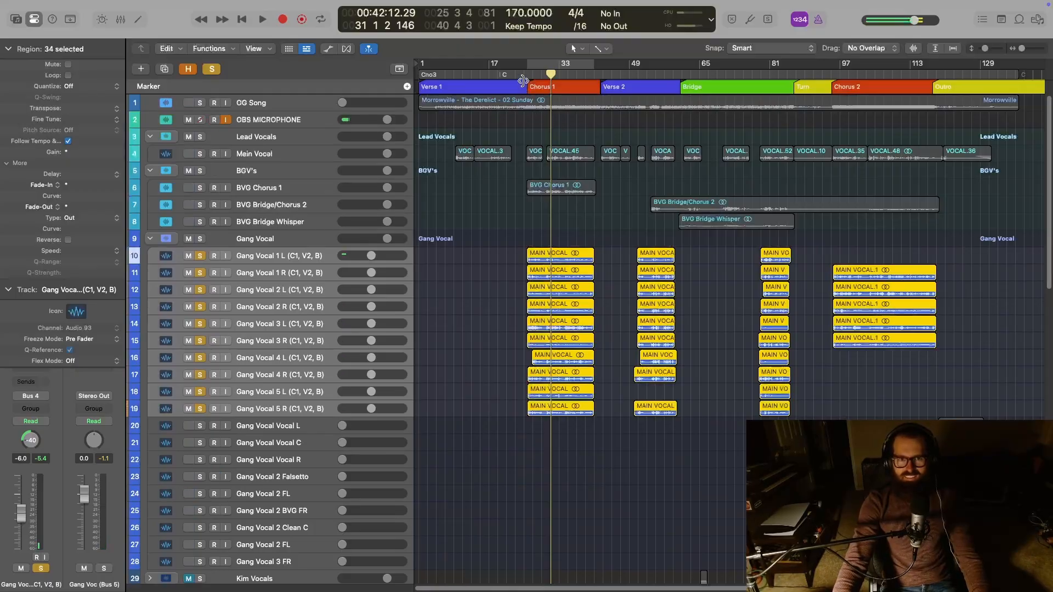
{"action": "left_click", "coordinate": [520, 77]}
{"action": "key", "text": "space"}
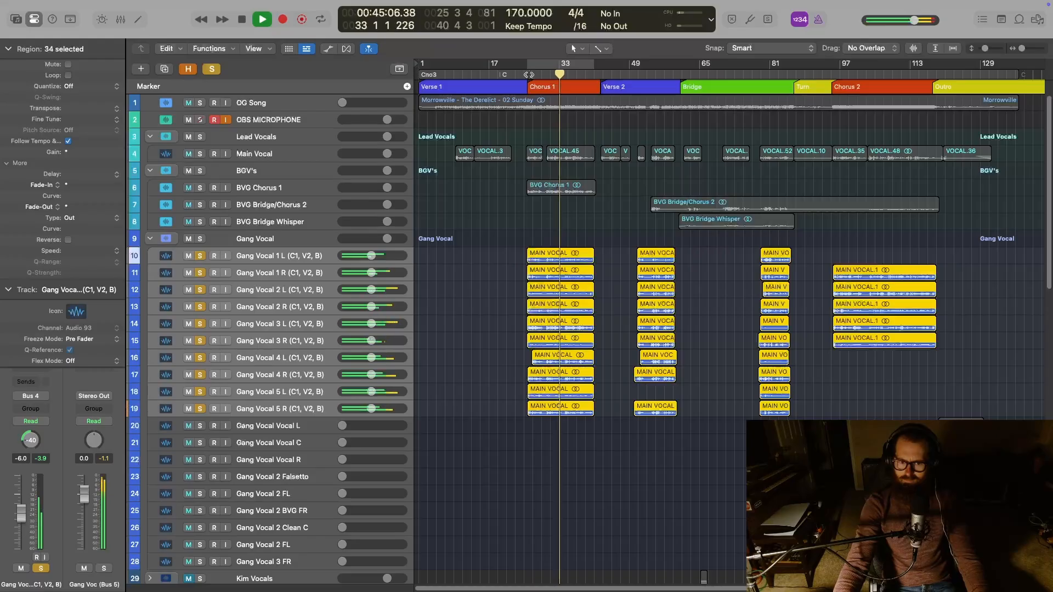
{"action": "key", "text": "space"}
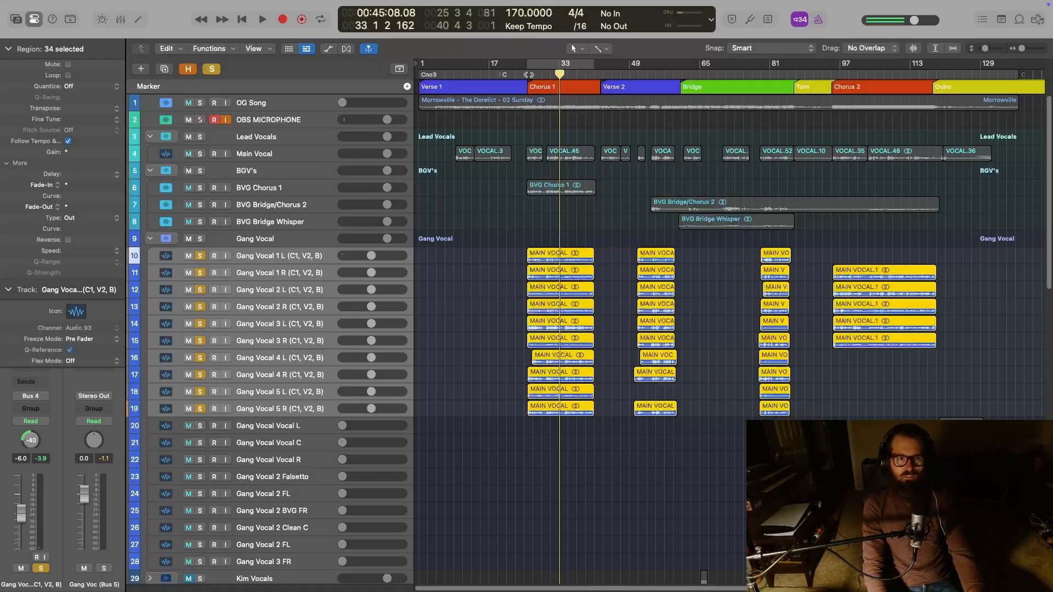
{"action": "key", "text": "space"}
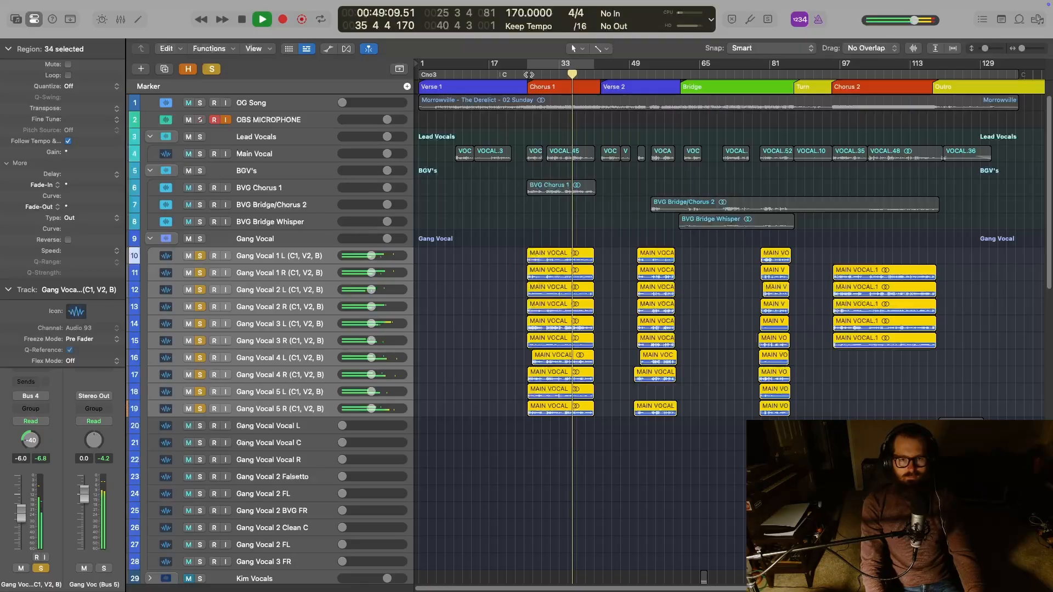
{"action": "key", "text": "x"}
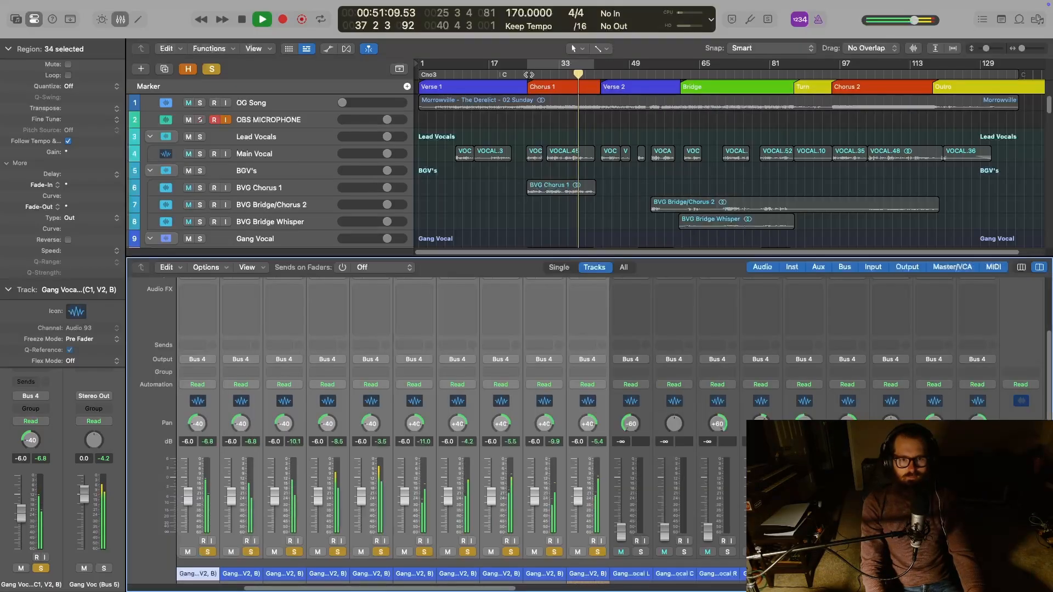
{"action": "key", "text": "x"}
{"action": "key", "text": "space"}
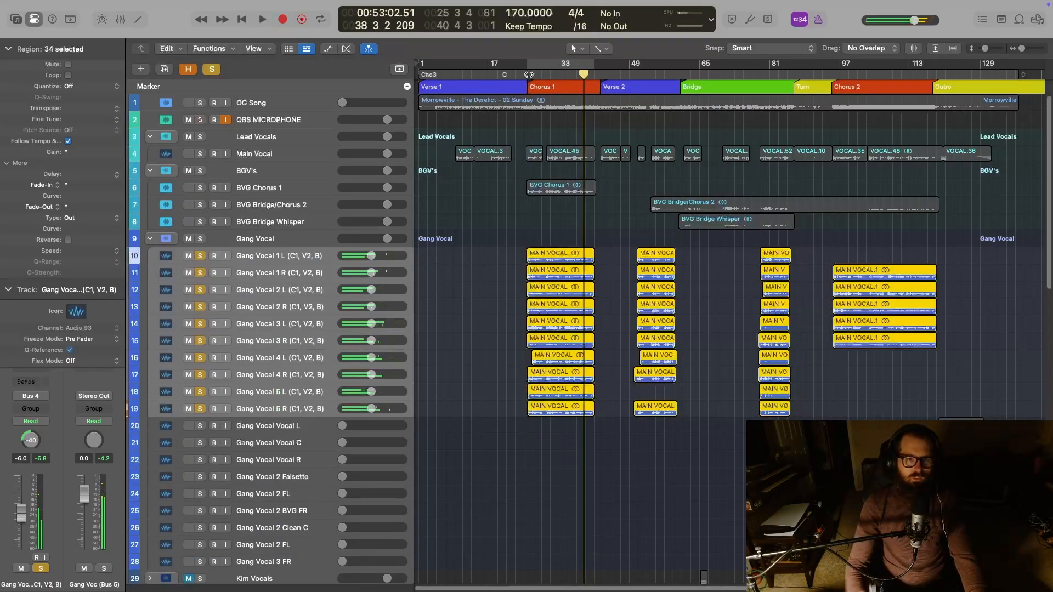
Turn off solo for the gang vocals and listen to them in the full mix from the start of Chorus 1
{"action": "left_click", "coordinate": [211, 69]}
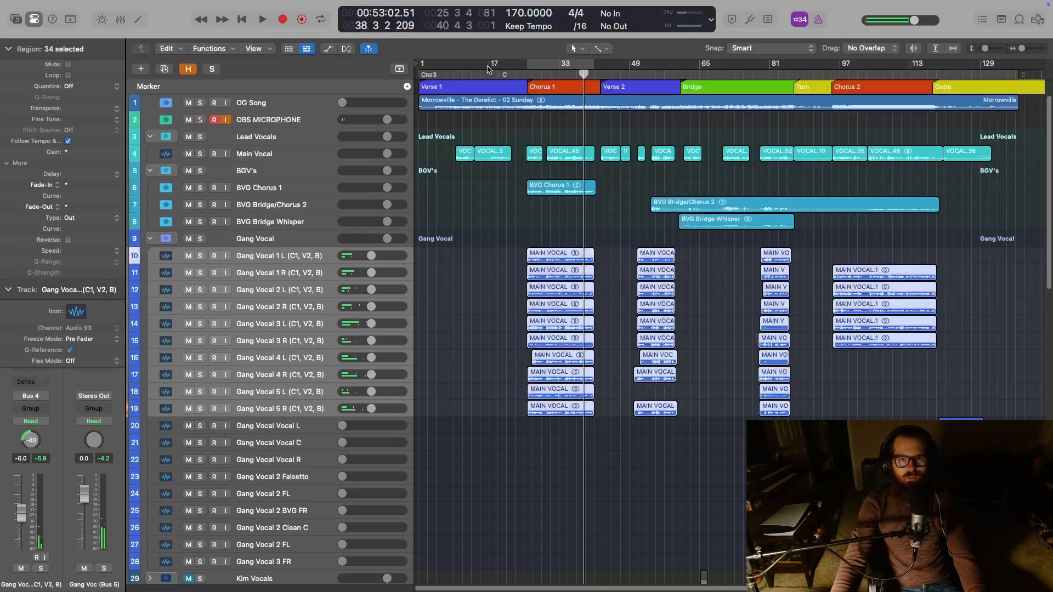
{"action": "left_click", "coordinate": [518, 75]}
{"action": "key", "text": "space"}
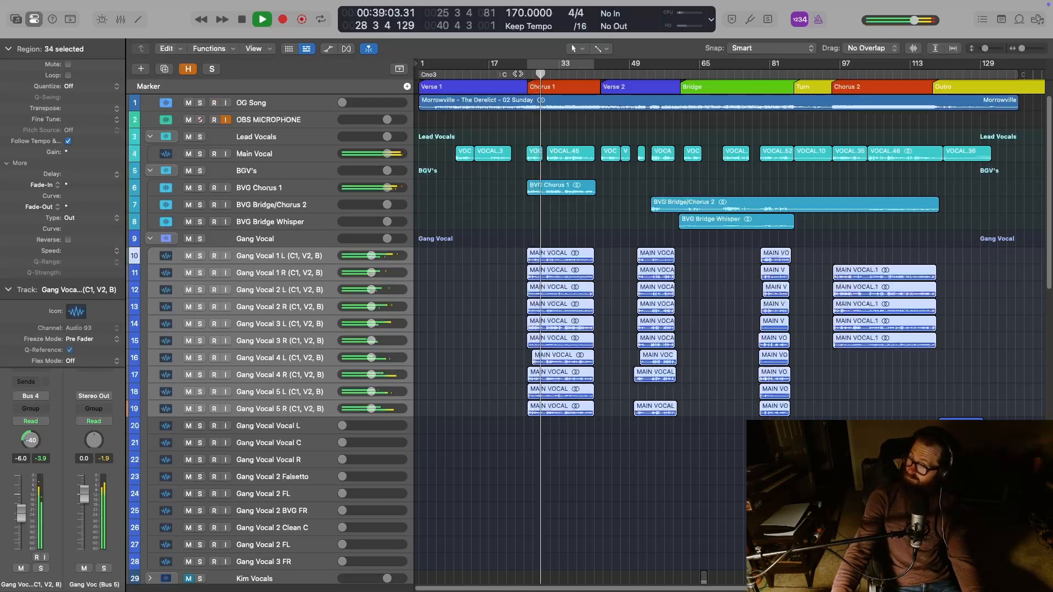
{"action": "key", "text": "space"}
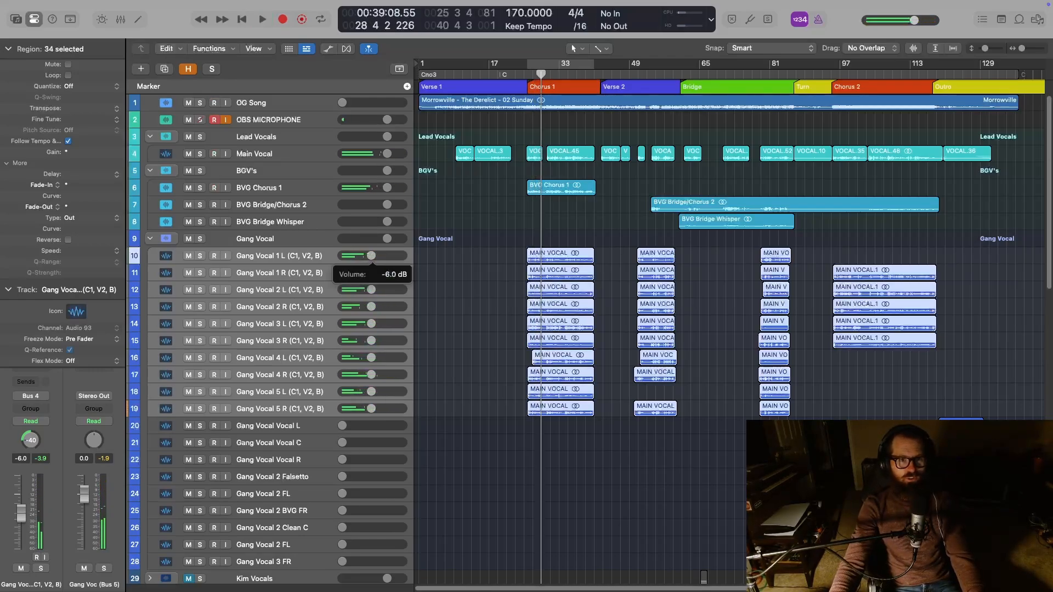
Set the ten selected Gang Vocal tracks, 1 L through 5 R, to -4 dB and replay Chorus 1 in the full mix
{"action": "double_click", "coordinate": [364, 258]}
{"action": "type", "text": "-4"}
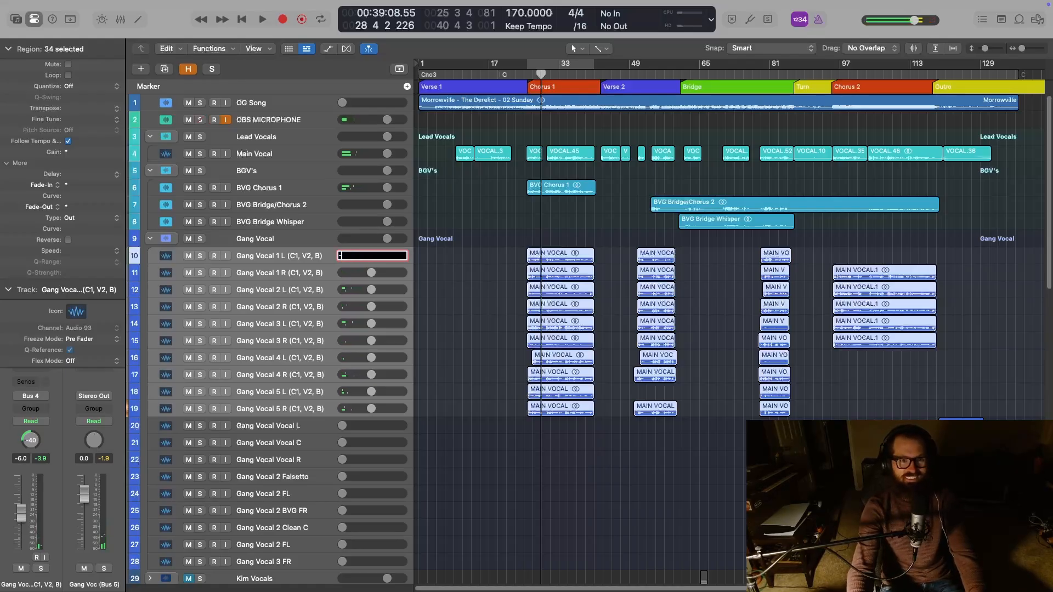
{"action": "key", "text": "Return"}
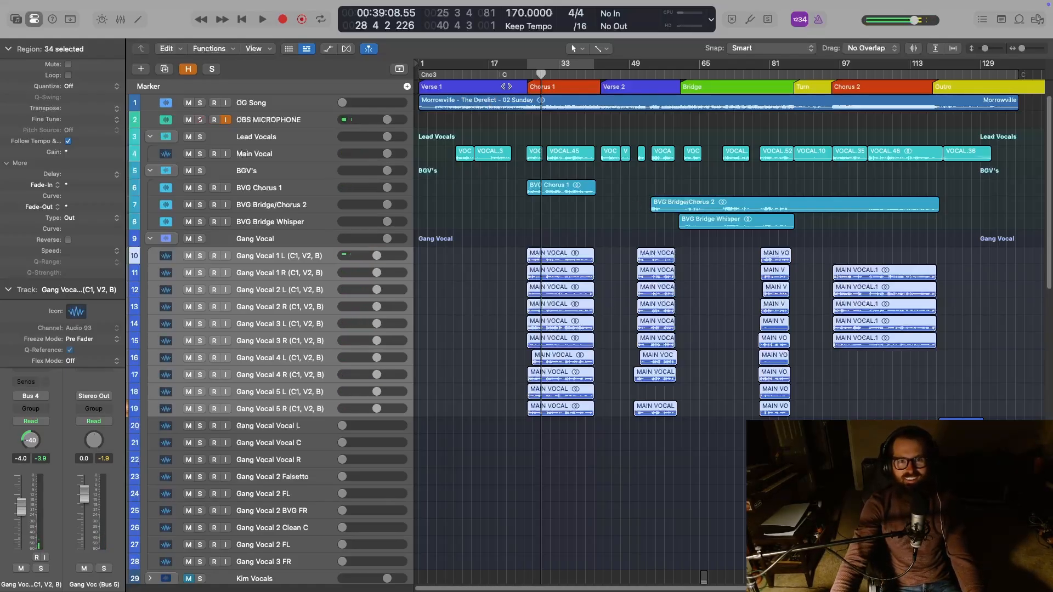
{"action": "left_click", "coordinate": [519, 74]}
{"action": "key", "text": "space"}
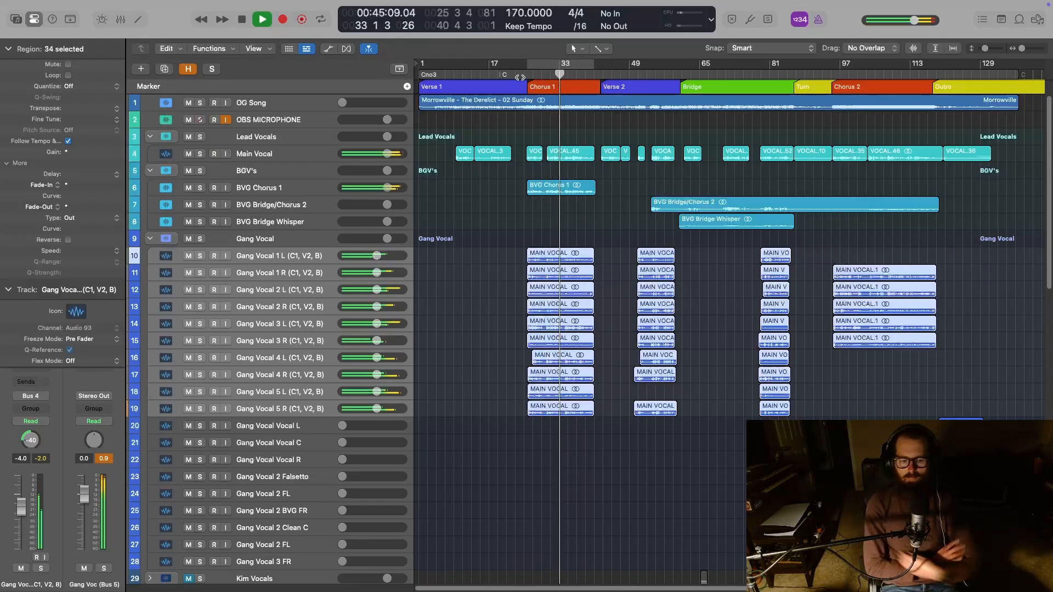
{"action": "key", "text": "space"}
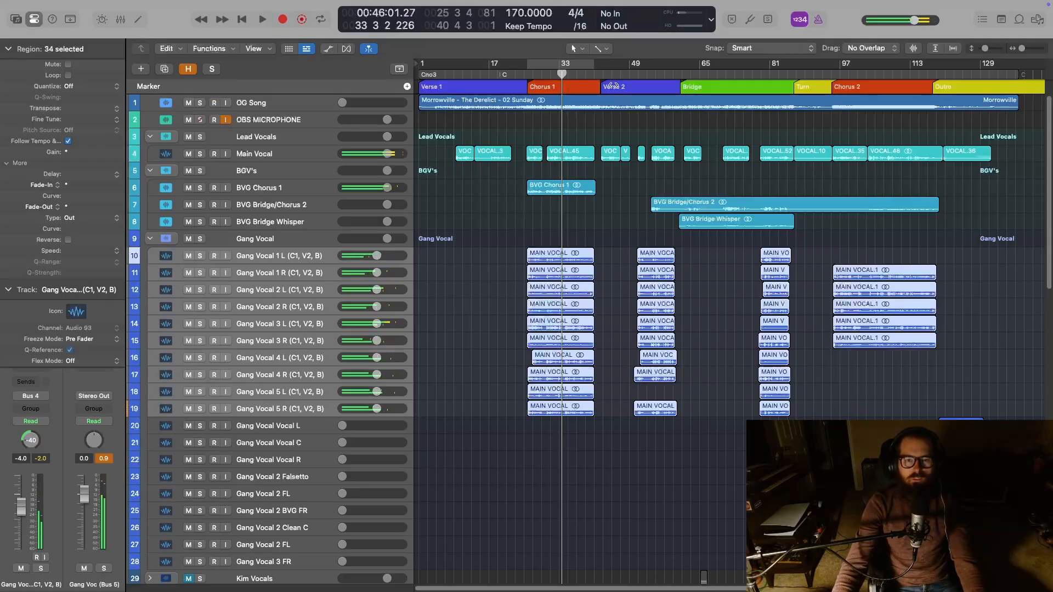
Select only the Gang Vocal 1 L channel in the mixer, replacing the selection of all ten gang vocals
{"action": "left_click", "coordinate": [559, 189]}
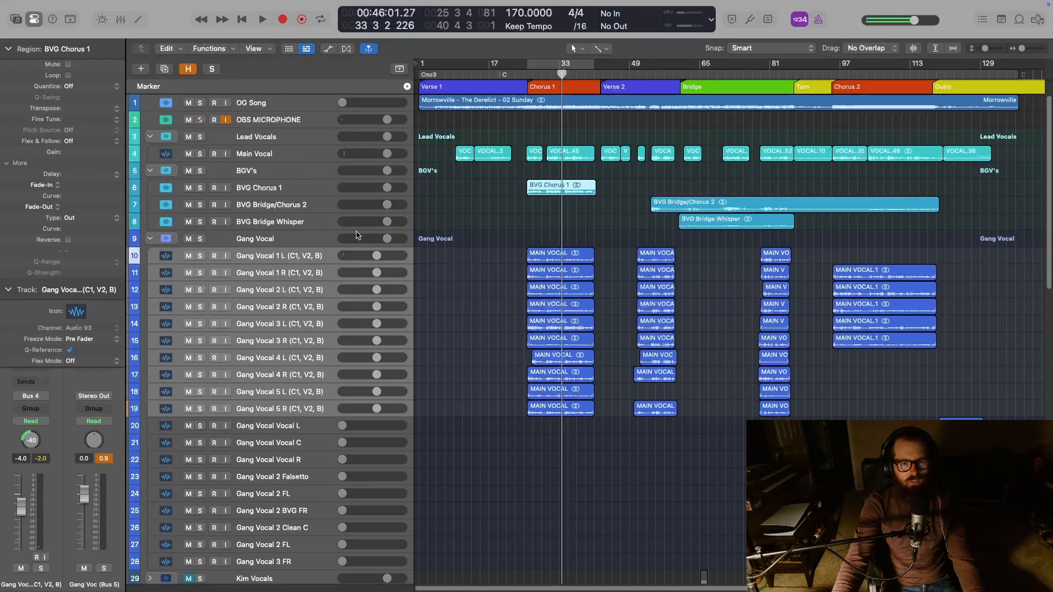
{"action": "key", "text": "x"}
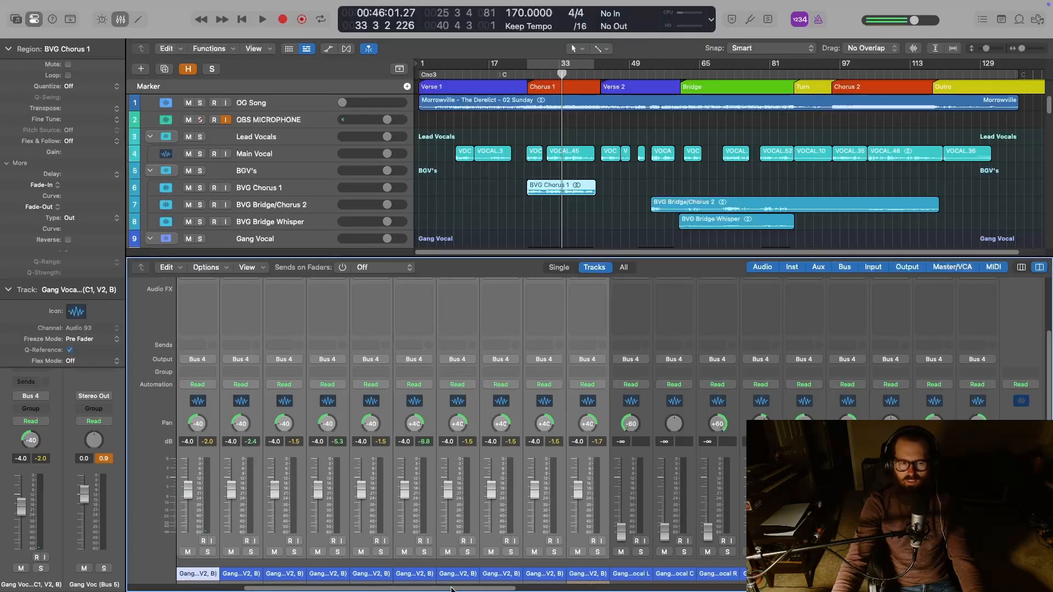
{"action": "scroll", "coordinate": [320, 421], "scroll_direction": "left", "scroll_amount": 3}
{"action": "left_click", "coordinate": [303, 423]}
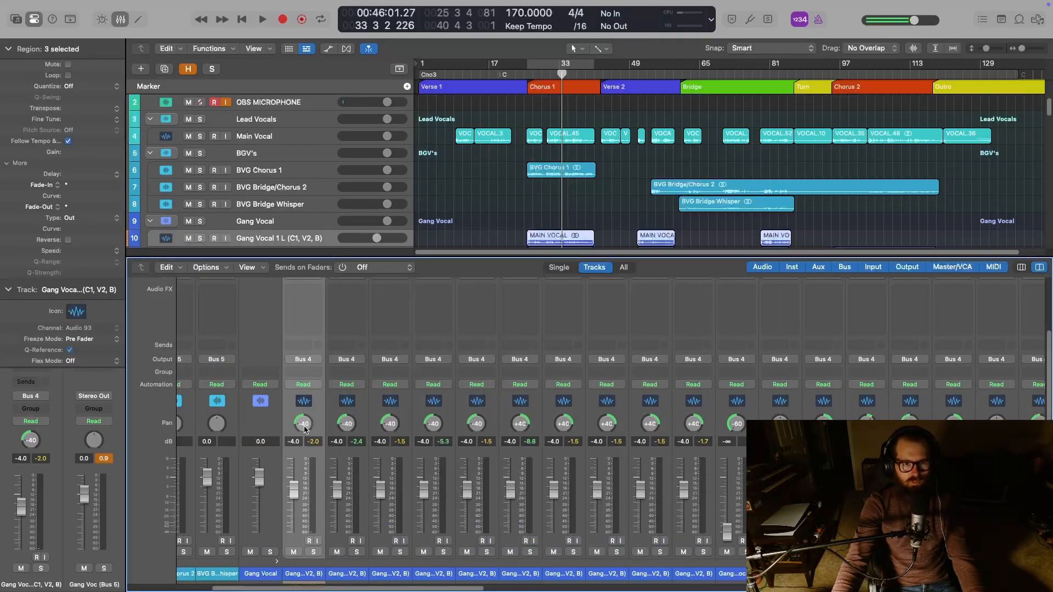
Set the pan of the first five Gang Vocal channels to -45
{"action": "double_click", "coordinate": [303, 423]}
{"action": "type", "text": "-45"}
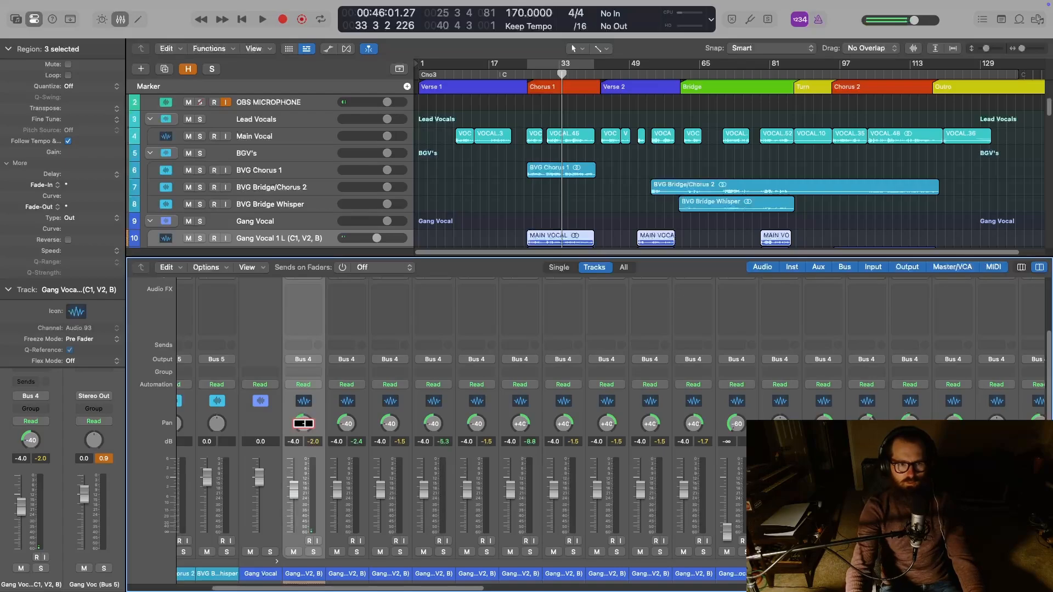
{"action": "key", "text": "Return"}
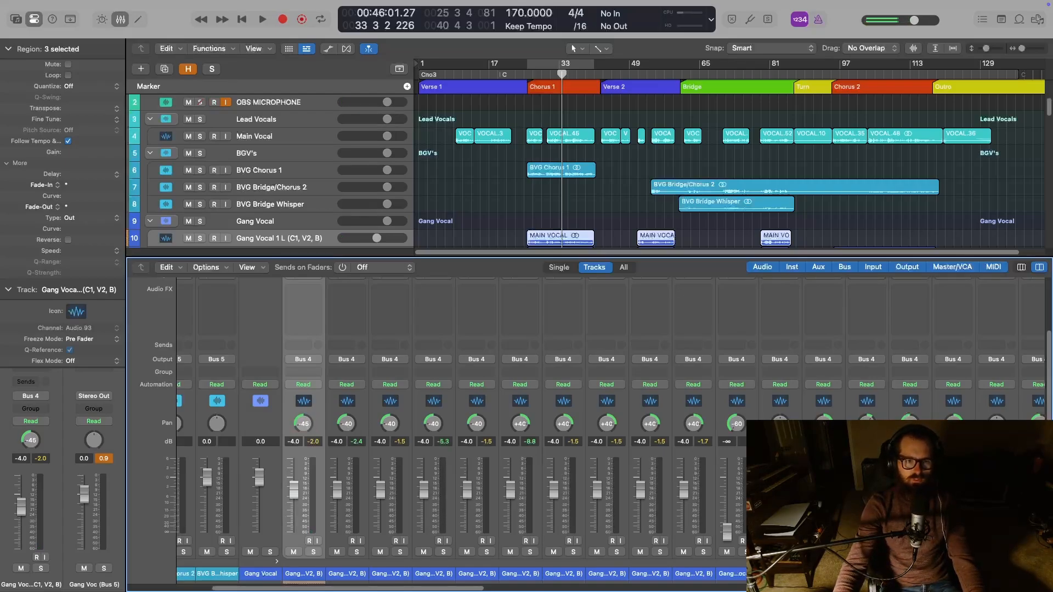
{"action": "double_click", "coordinate": [348, 425]}
{"action": "type", "text": "-45"}
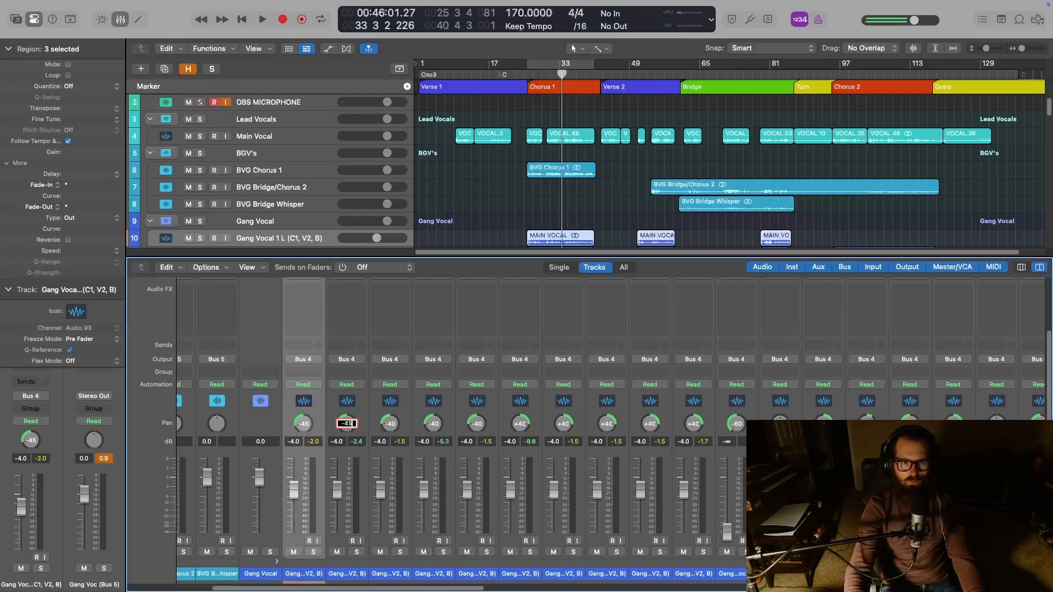
{"action": "key", "text": "Return"}
{"action": "double_click", "coordinate": [390, 423]}
{"action": "type", "text": "-45"}
{"action": "key", "text": "Return"}
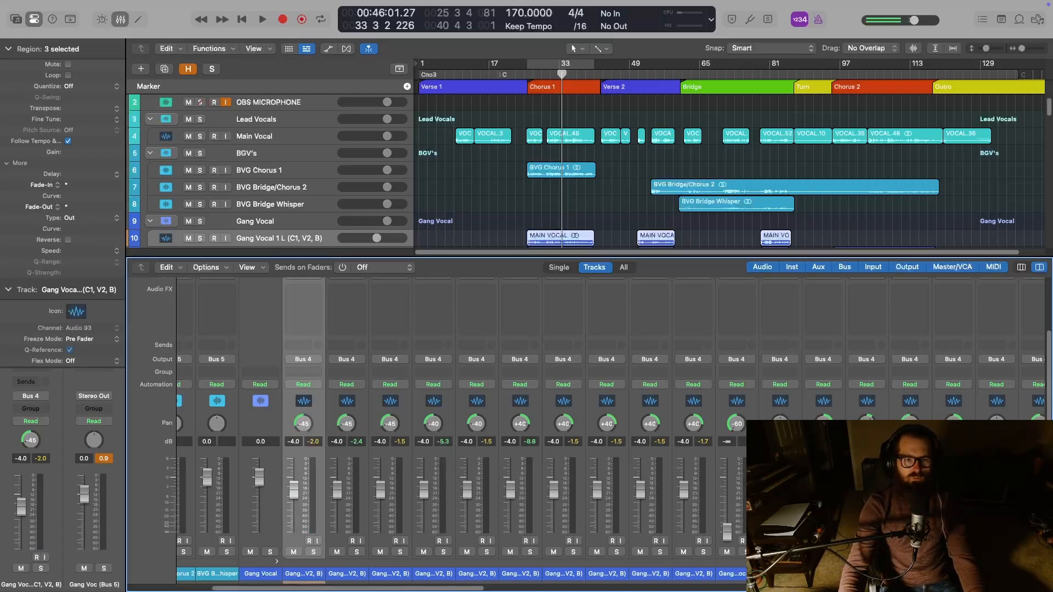
{"action": "double_click", "coordinate": [433, 423]}
{"action": "type", "text": "-45"}
{"action": "key", "text": "Return"}
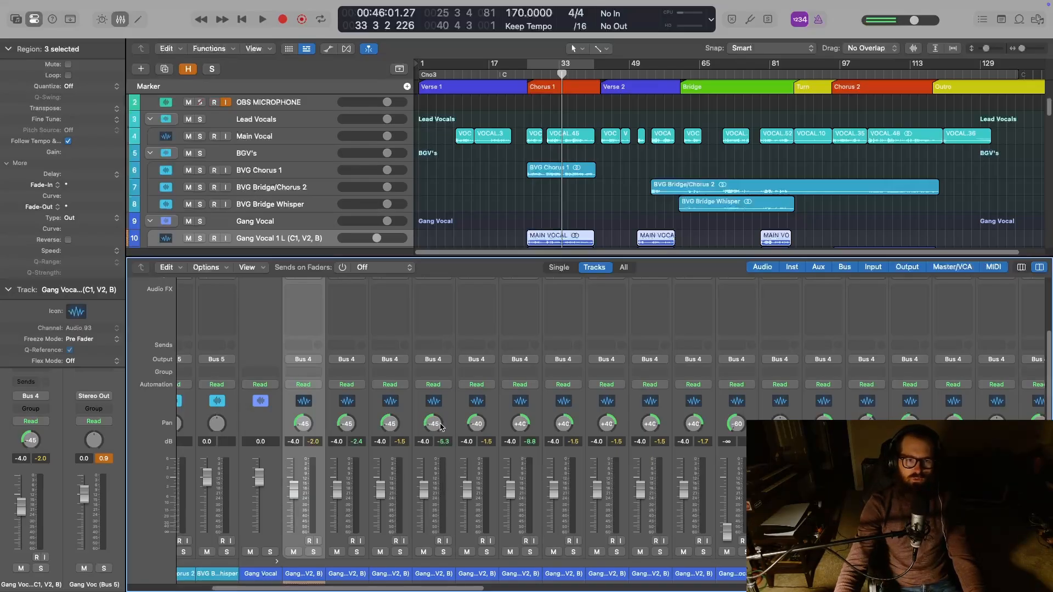
{"action": "double_click", "coordinate": [477, 423]}
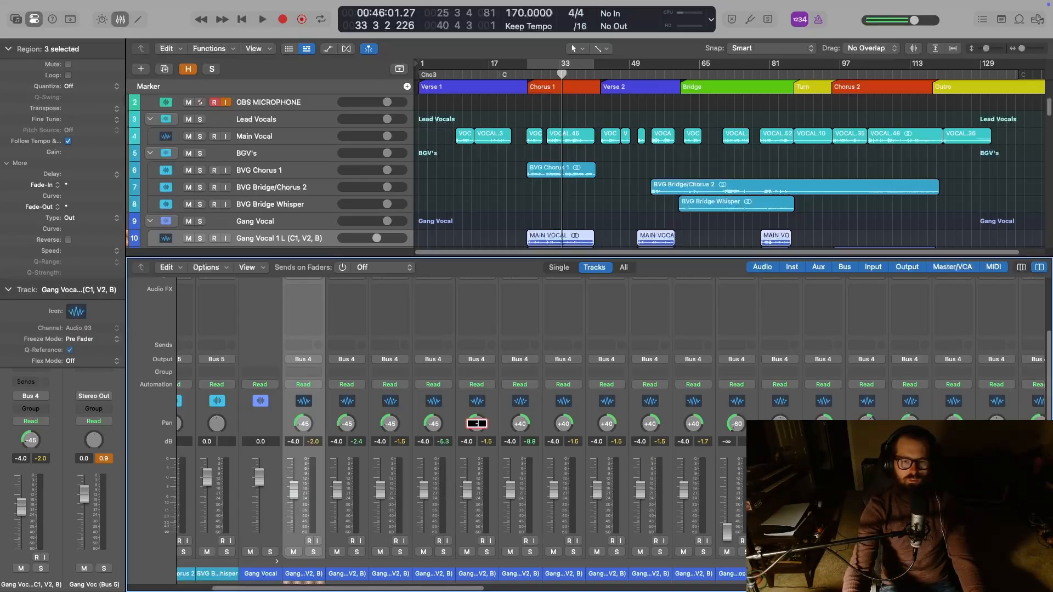
{"action": "type", "text": "-45"}
{"action": "key", "text": "Return"}
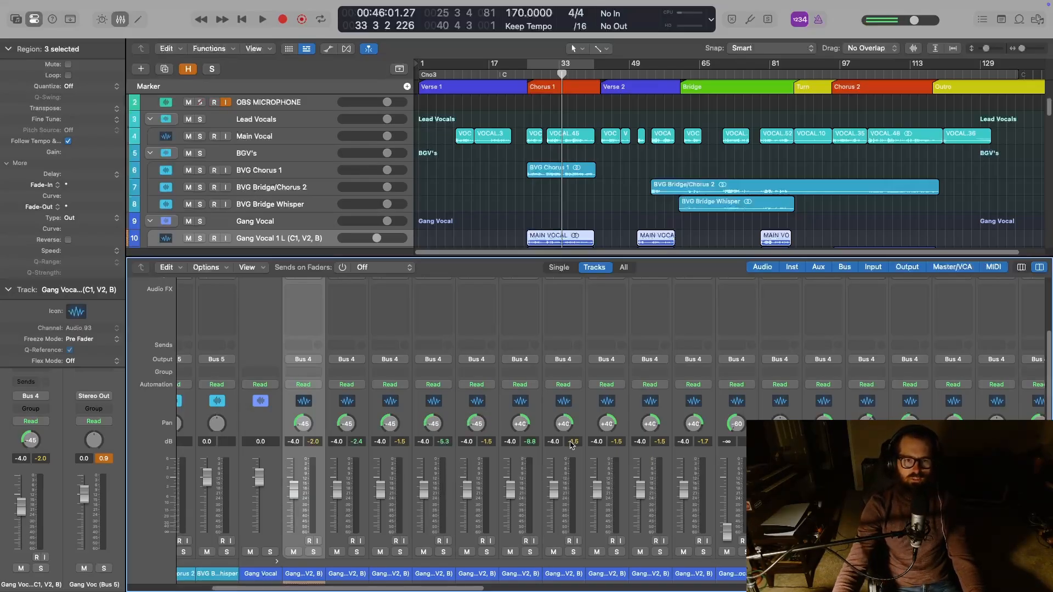
Set the pan of the next five Gang Vocal channels to +45
{"action": "double_click", "coordinate": [520, 424]}
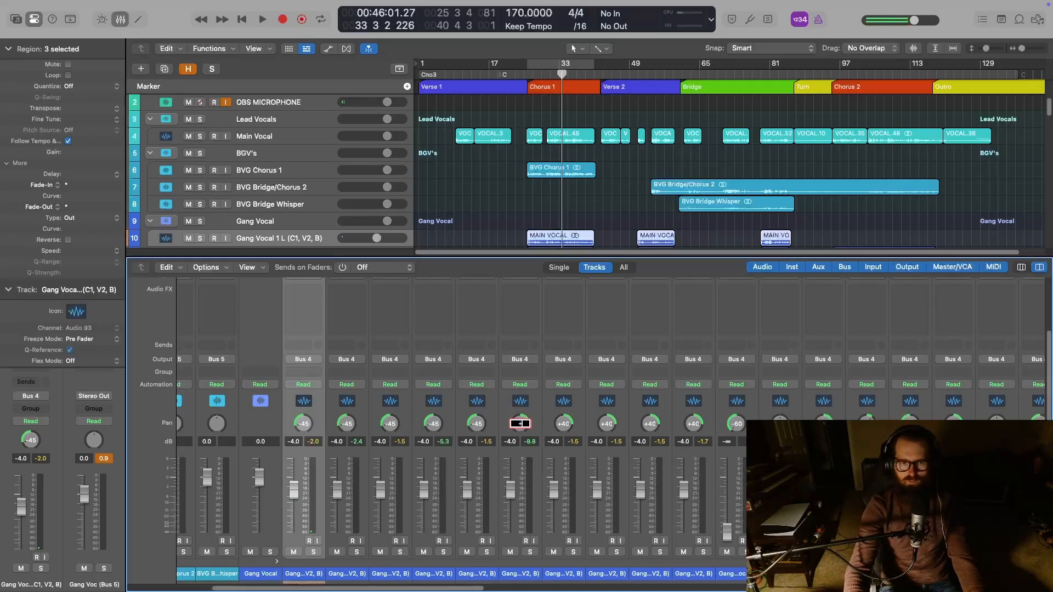
{"action": "type", "text": "+45"}
{"action": "key", "text": "Return"}
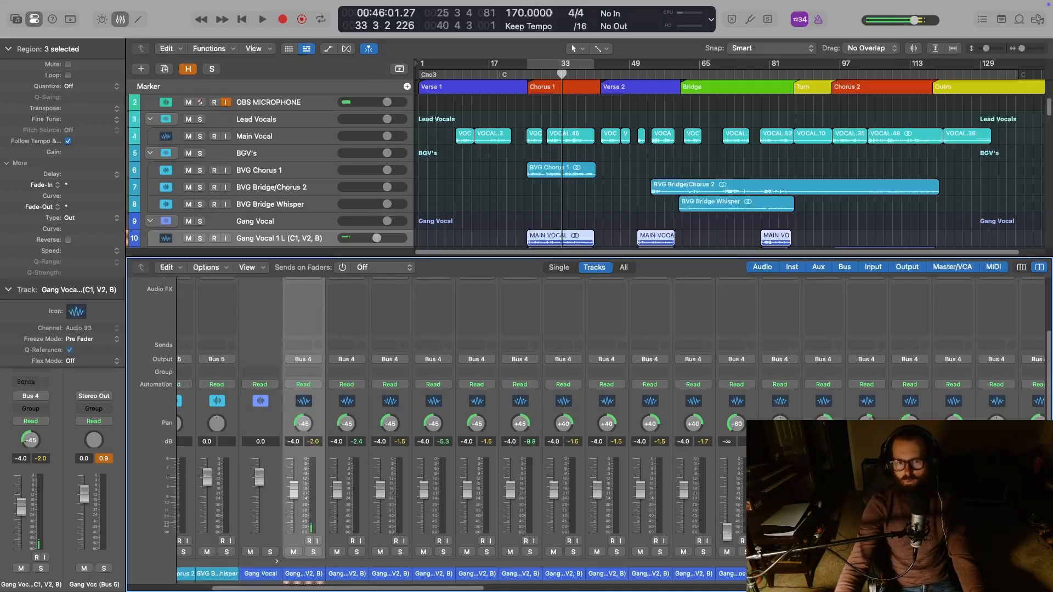
{"action": "double_click", "coordinate": [565, 423]}
{"action": "type", "text": "+45"}
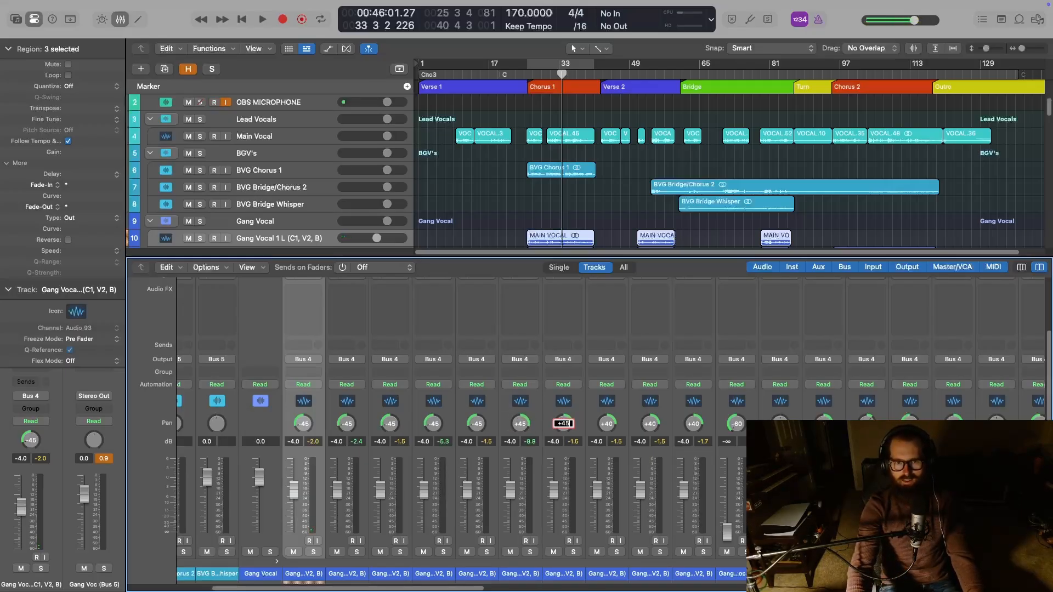
{"action": "key", "text": "Return"}
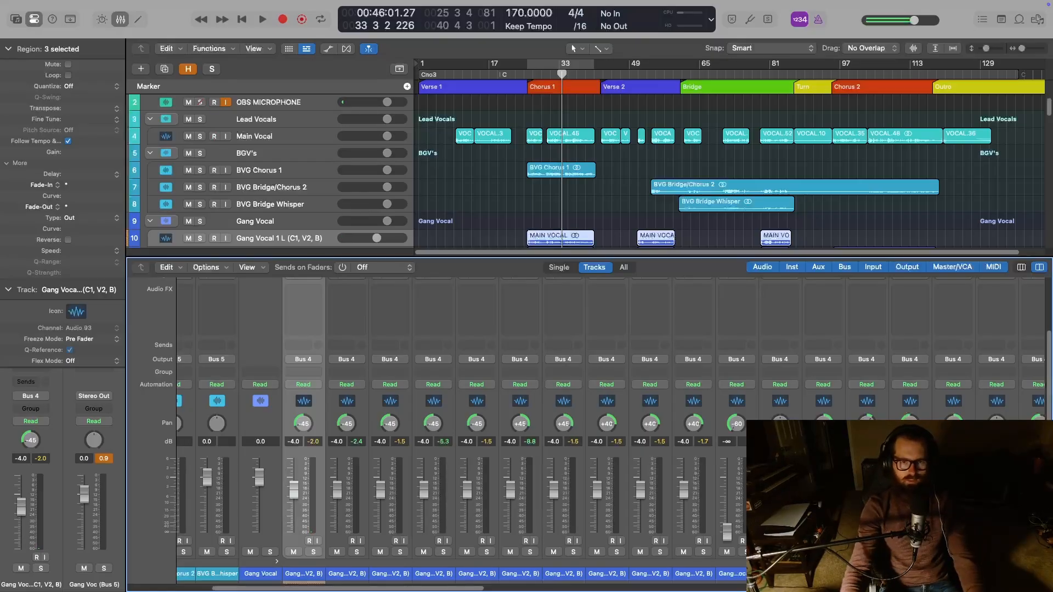
{"action": "double_click", "coordinate": [606, 424]}
{"action": "type", "text": "+45"}
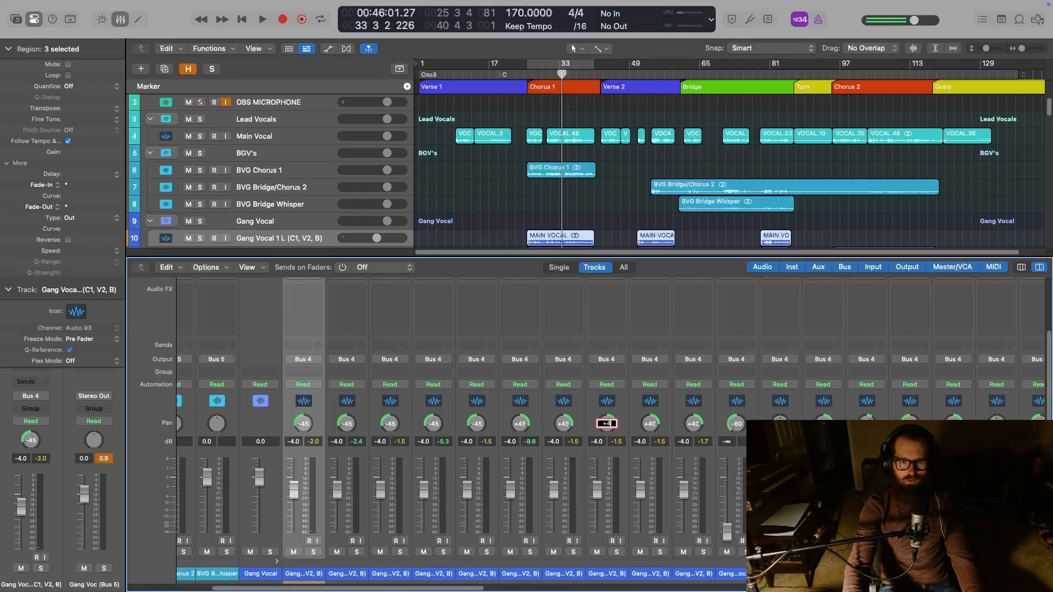
{"action": "key", "text": "Return"}
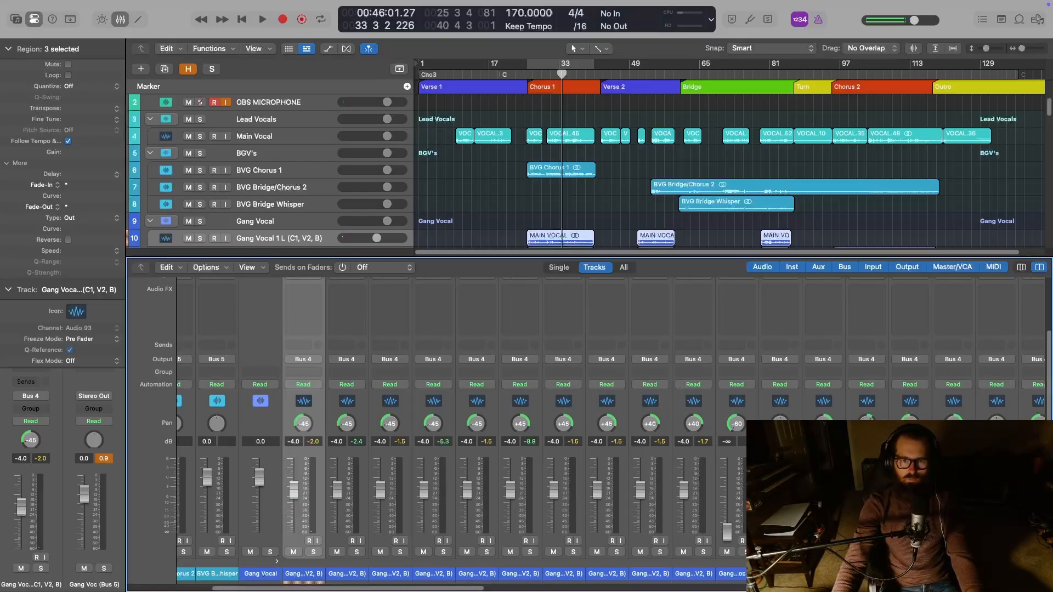
{"action": "double_click", "coordinate": [650, 424]}
{"action": "type", "text": "+45"}
{"action": "key", "text": "Return"}
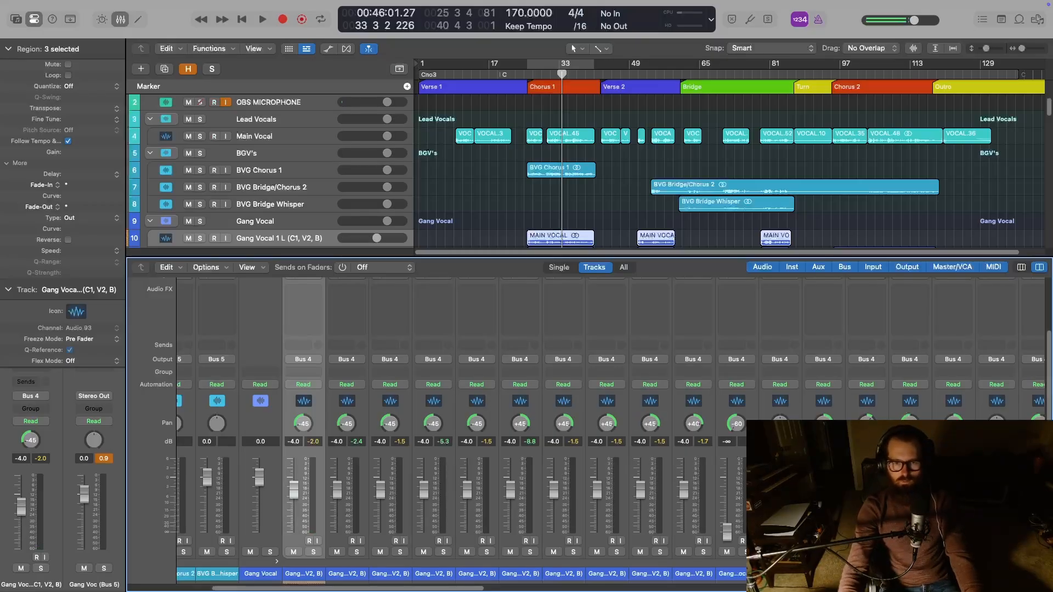
{"action": "double_click", "coordinate": [692, 423]}
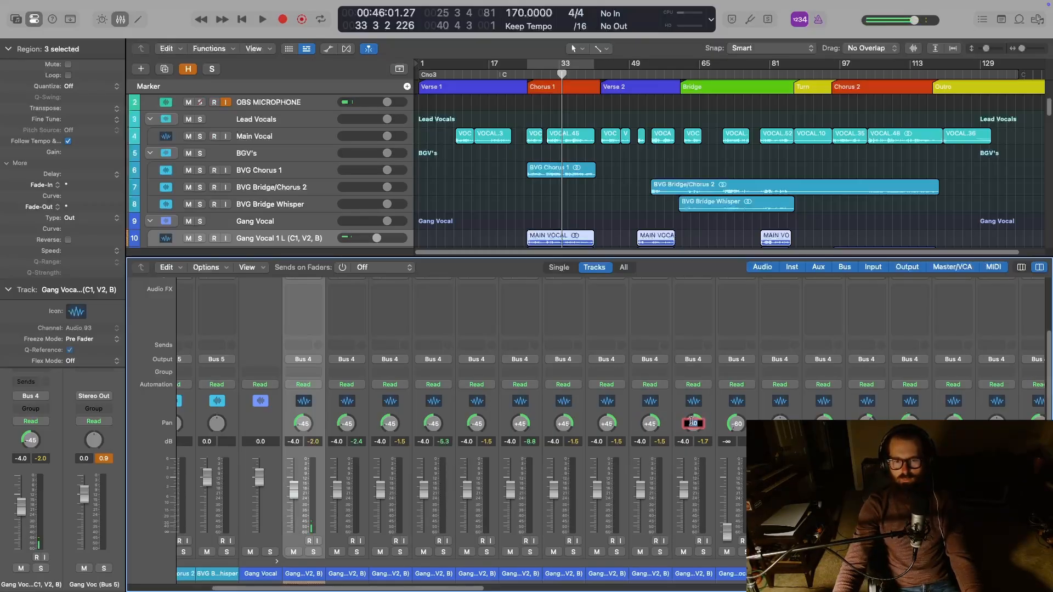
{"action": "key", "text": "Return"}
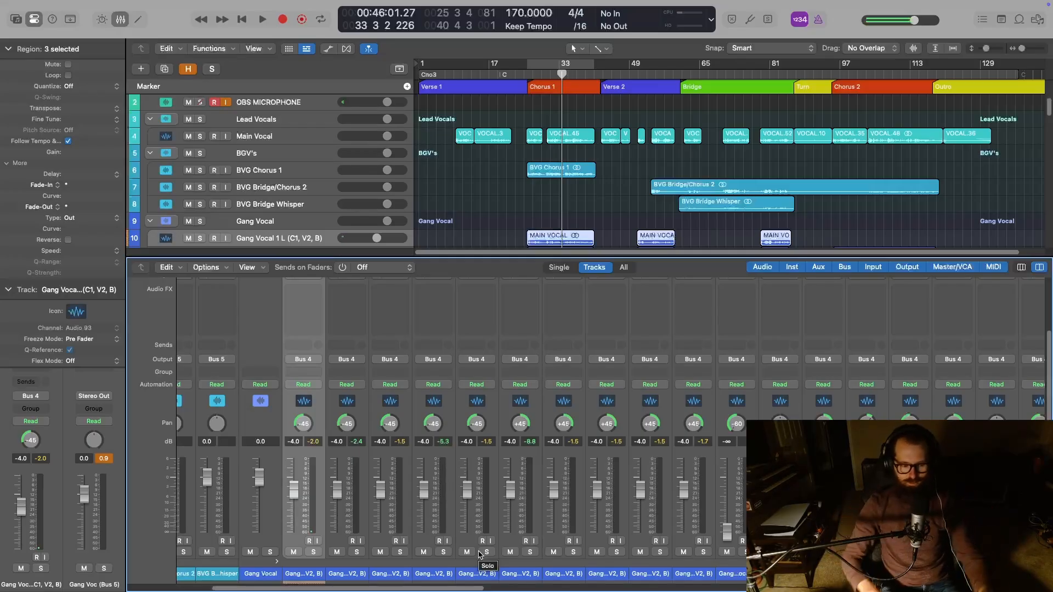
Hide the mixer and play the song from bar 24 into Chorus 1 to hear the repanned gang vocals
{"action": "key", "text": "x"}
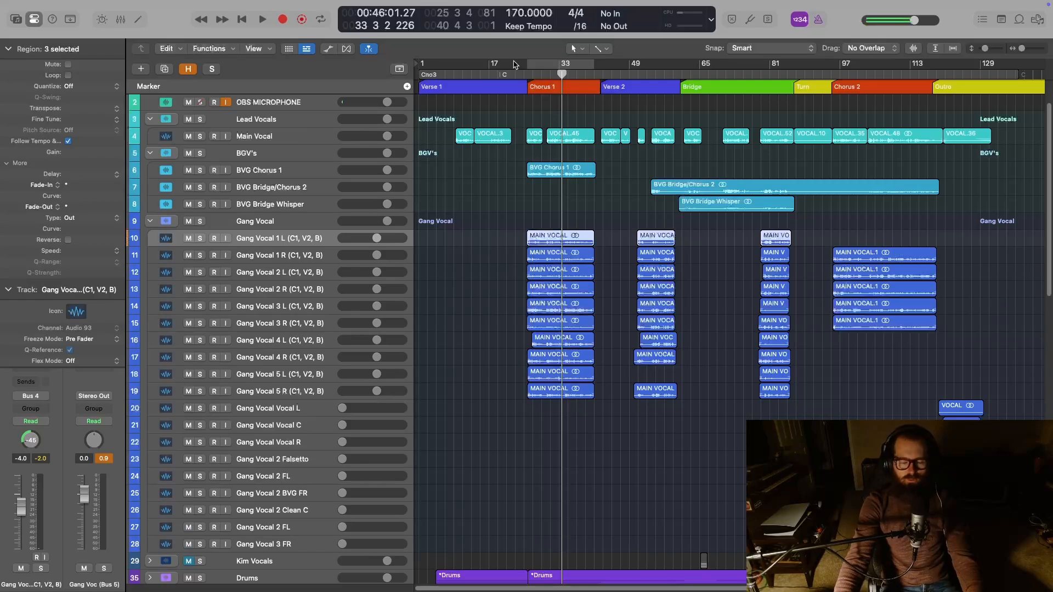
{"action": "left_click_drag", "start_coordinate": [562, 74], "coordinate": [520, 74]}
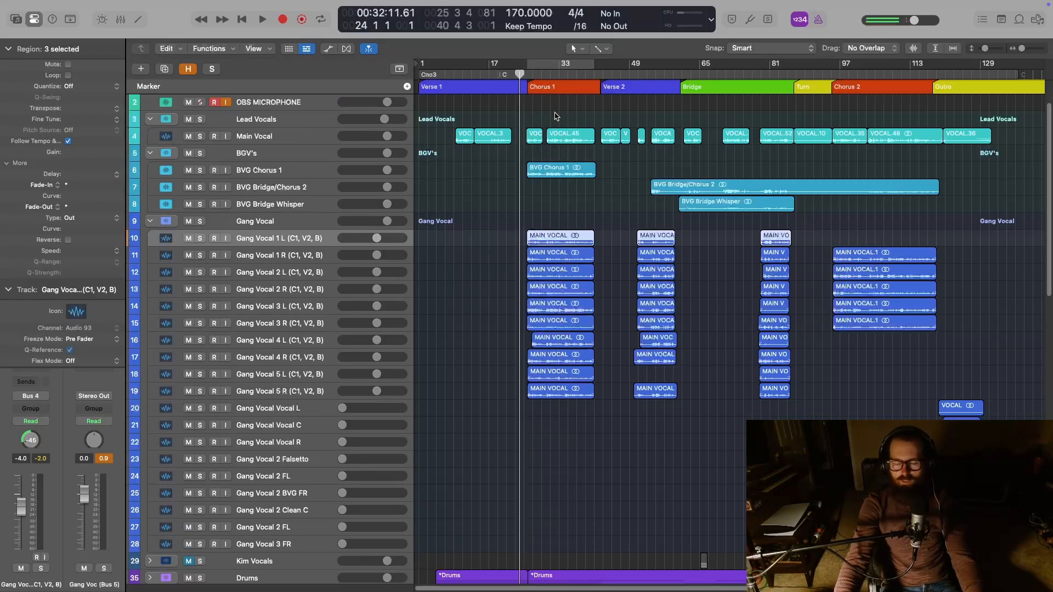
{"action": "key", "text": "space"}
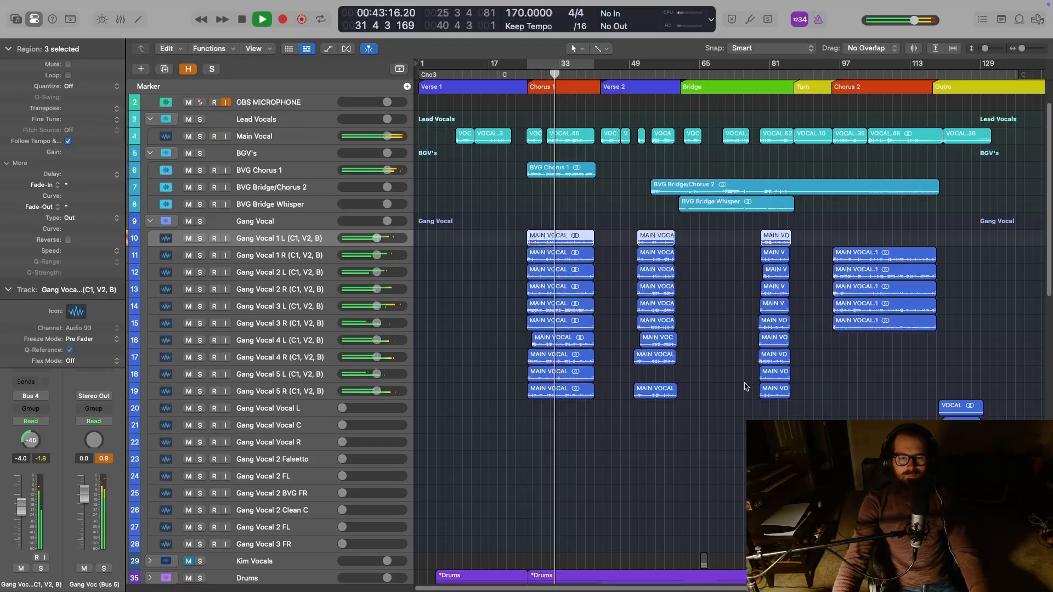
{"action": "key", "text": "space"}
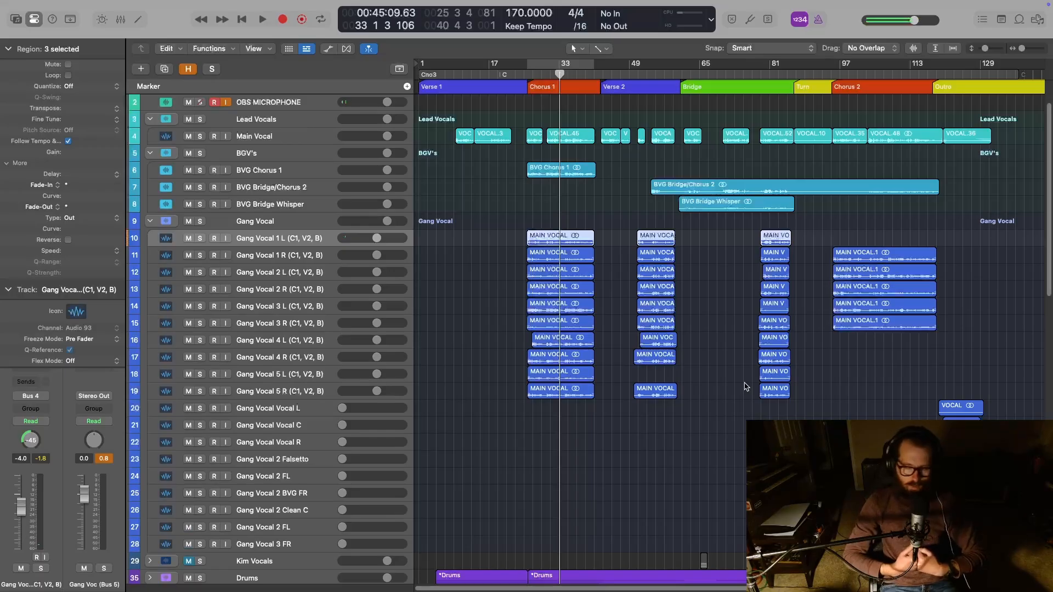
Listen to the gang vocals in Verse 2 from bar 50 and at the end of the Bridge from bar 79
{"action": "mouse_move", "coordinate": [766, 49]}
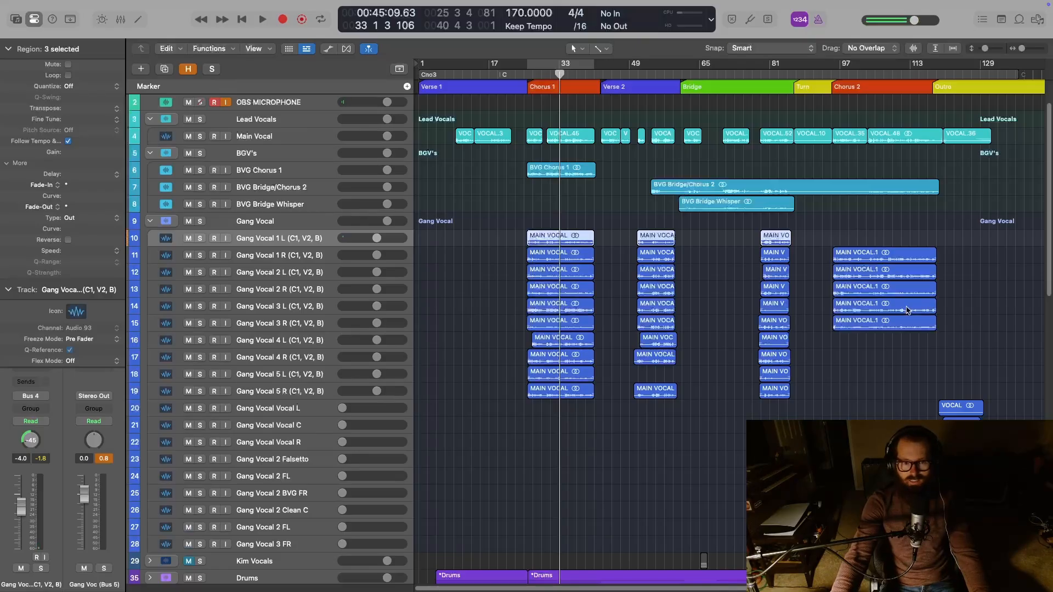
{"action": "left_click", "coordinate": [635, 73]}
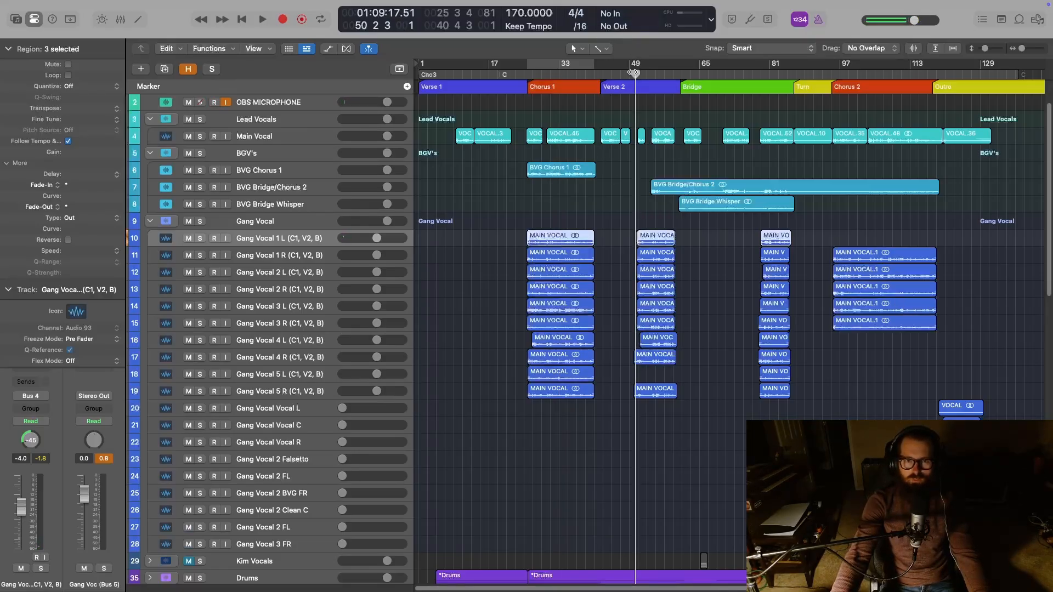
{"action": "key", "text": "space"}
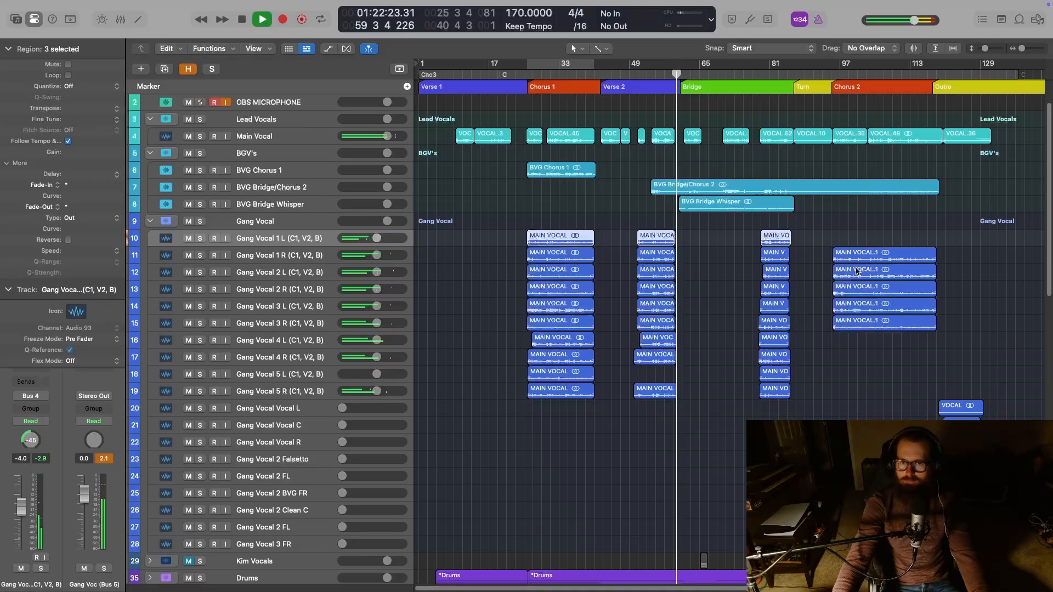
{"action": "left_click", "coordinate": [761, 64]}
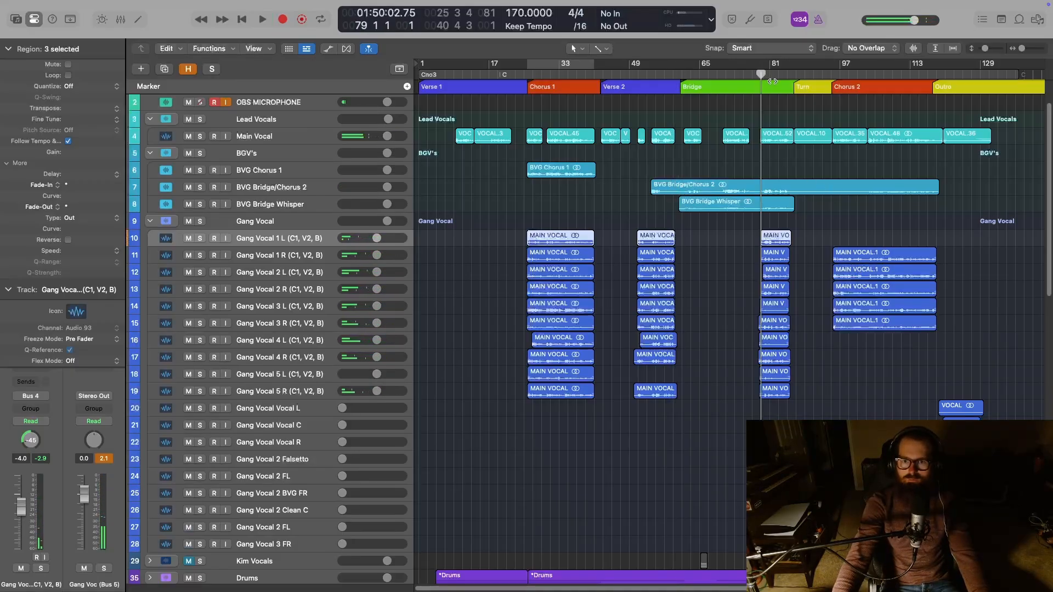
{"action": "key", "text": "space"}
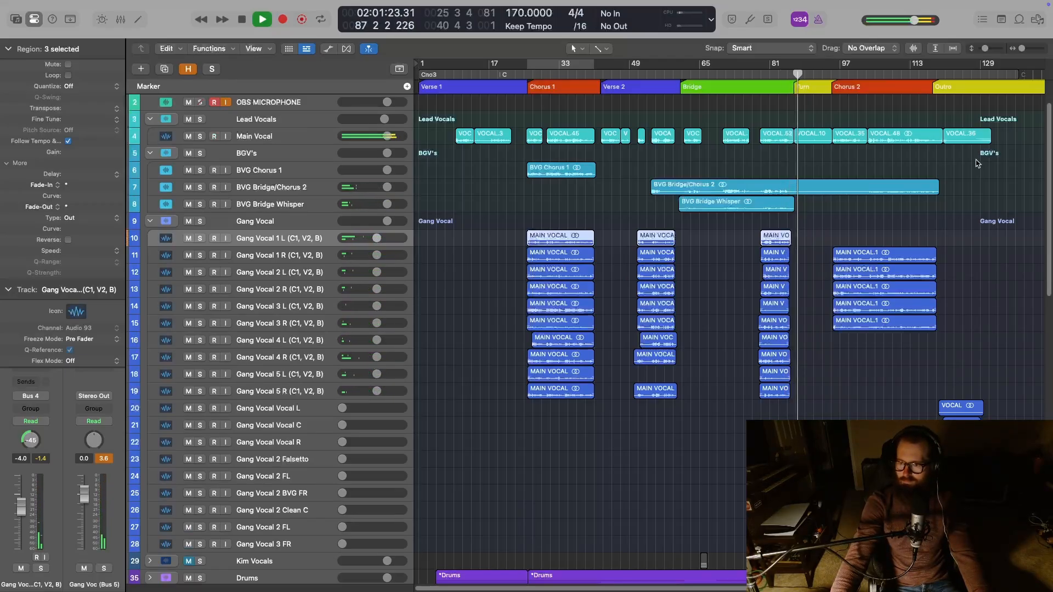
{"action": "key", "text": "space"}
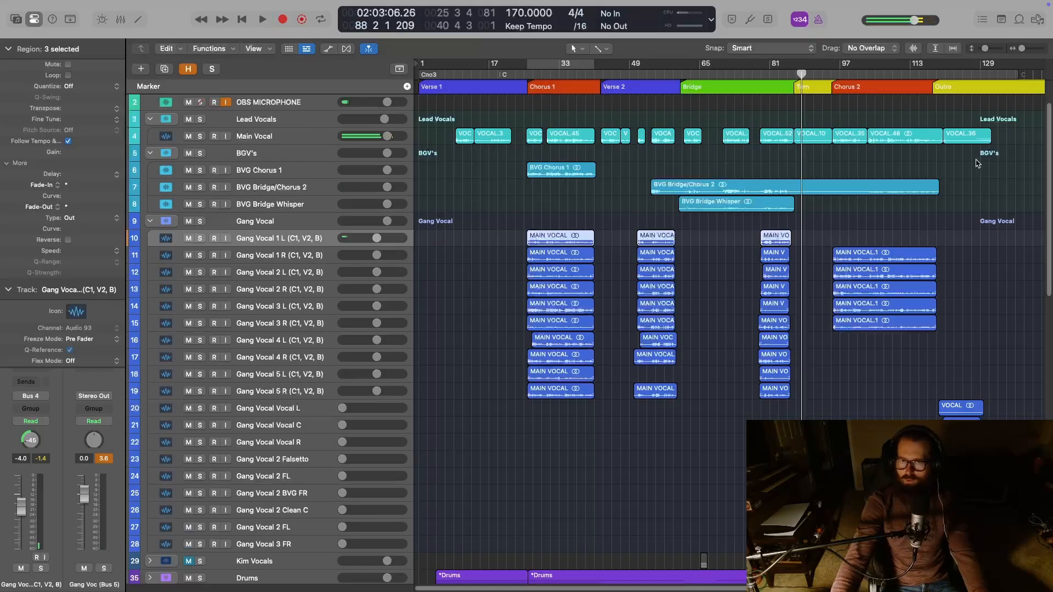
Rewind slightly and play through Chorus 2 to the start of the Outro, listening to the gang vocals
{"action": "key", "text": "comma"}
{"action": "key", "text": "comma"}
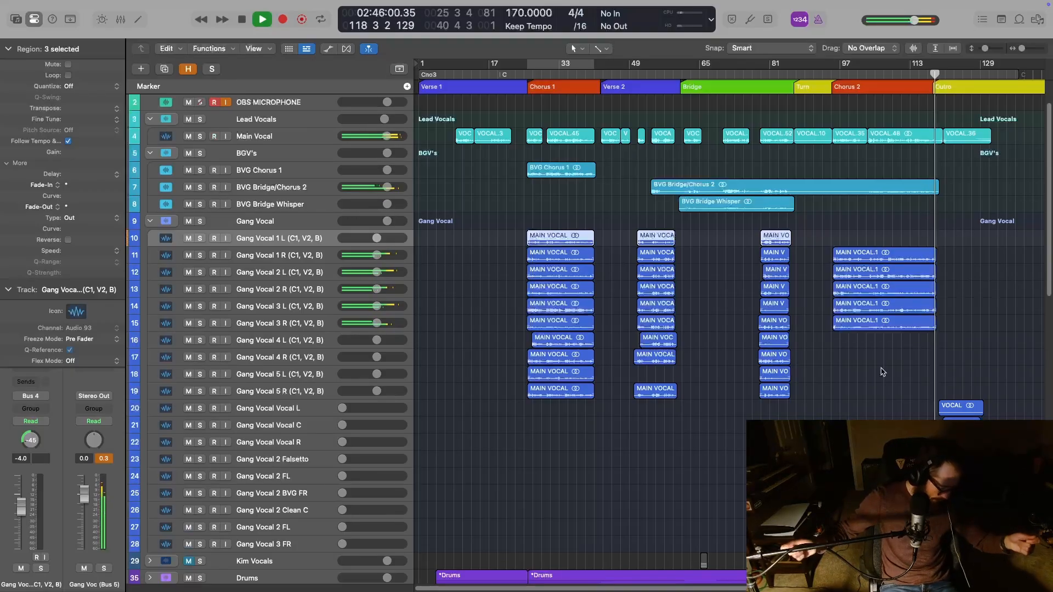
{"action": "key", "text": "space"}
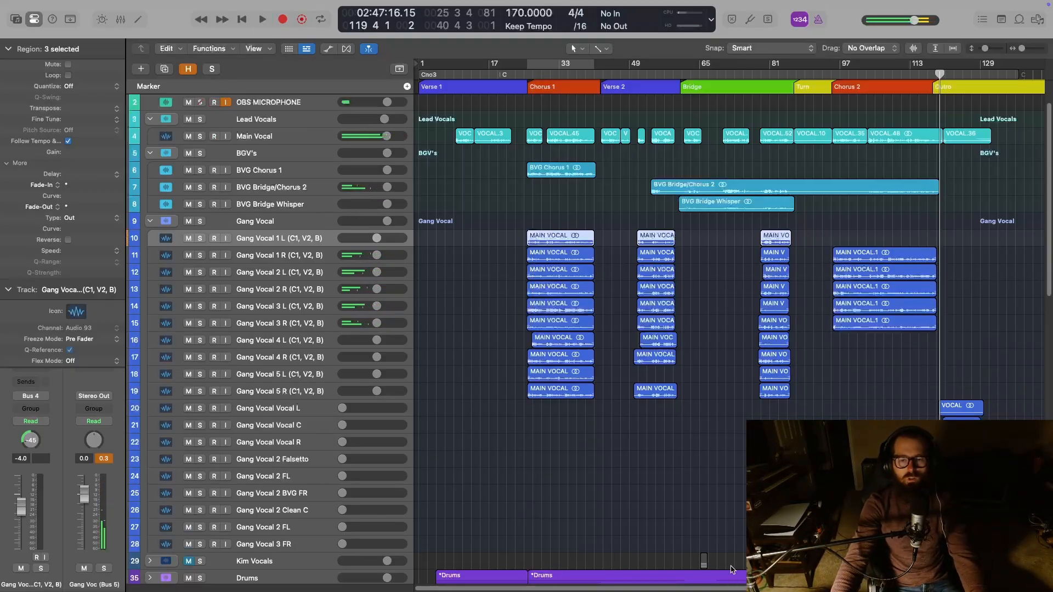
Select all seven REVOCAL tracks below the guitar tracks and return to the Gang Vocal stack
{"action": "scroll", "coordinate": [585, 228], "scroll_direction": "down", "scroll_amount": 10}
{"action": "scroll", "coordinate": [585, 228], "scroll_direction": "up", "scroll_amount": 5}
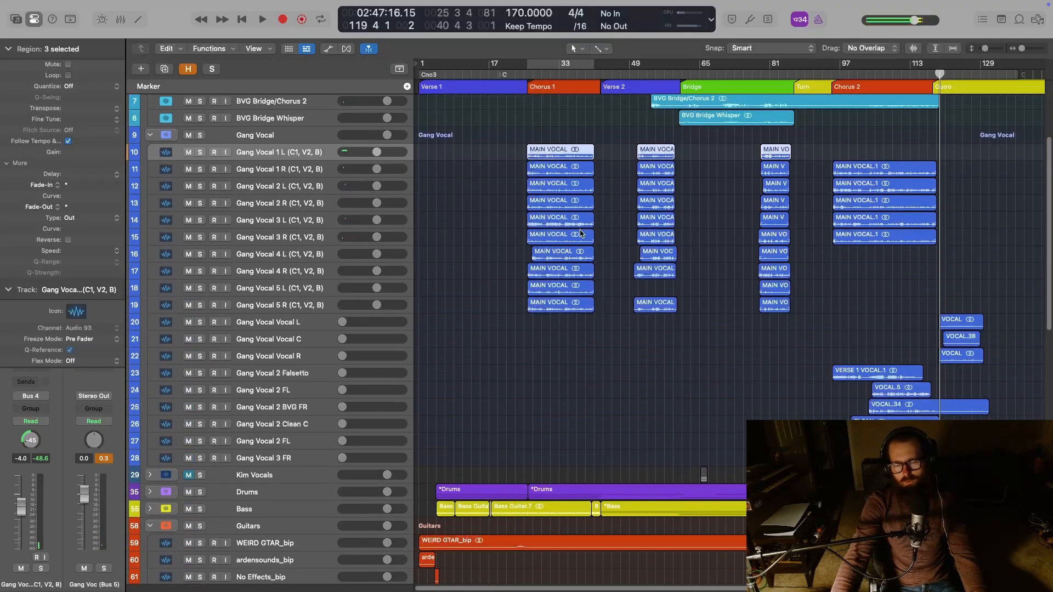
{"action": "scroll", "coordinate": [585, 228], "scroll_direction": "down", "scroll_amount": 3}
{"action": "scroll", "coordinate": [584, 228], "scroll_direction": "down", "scroll_amount": 20}
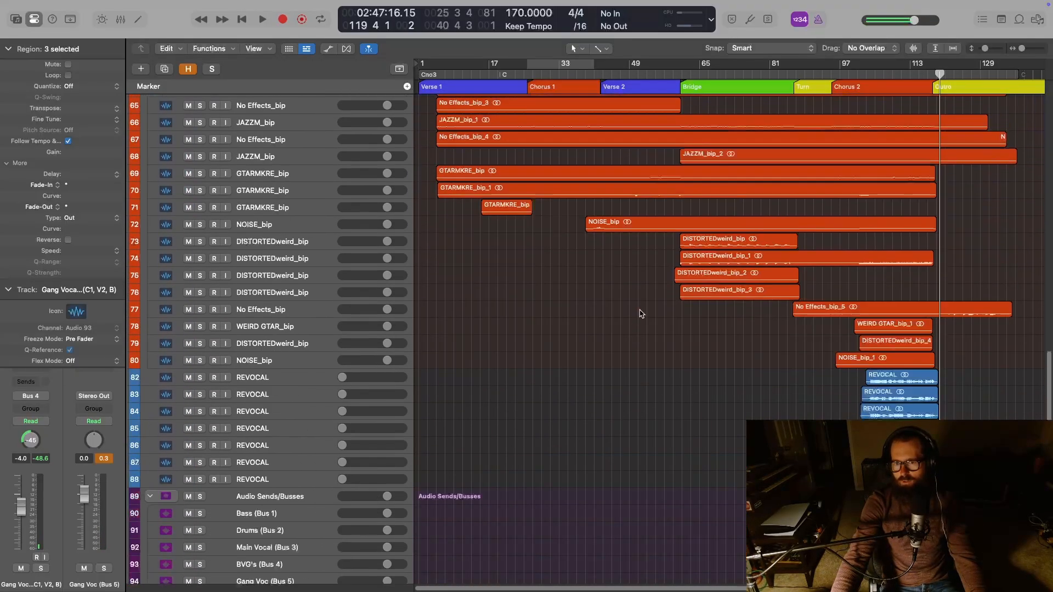
{"action": "left_click", "coordinate": [257, 385]}
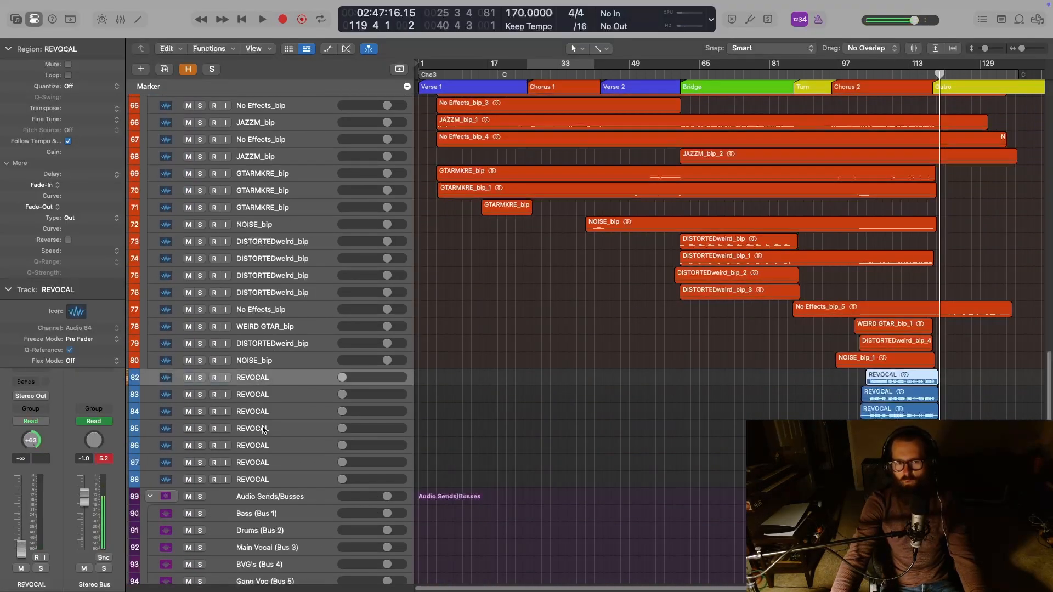
{"action": "left_click", "coordinate": [273, 485], "text": "shift"}
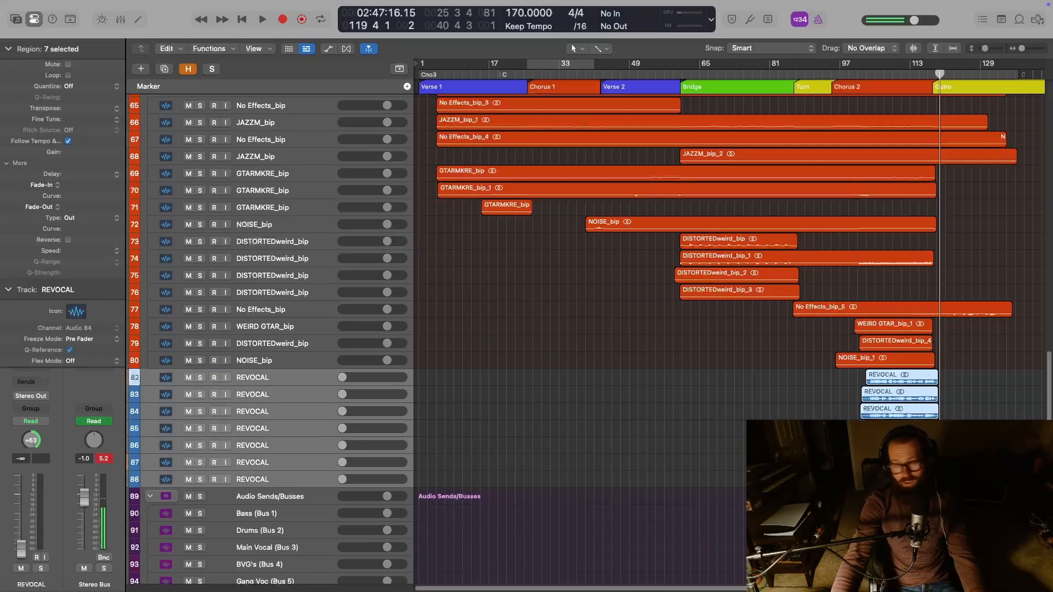
{"action": "scroll", "coordinate": [584, 329], "scroll_direction": "up", "scroll_amount": 20}
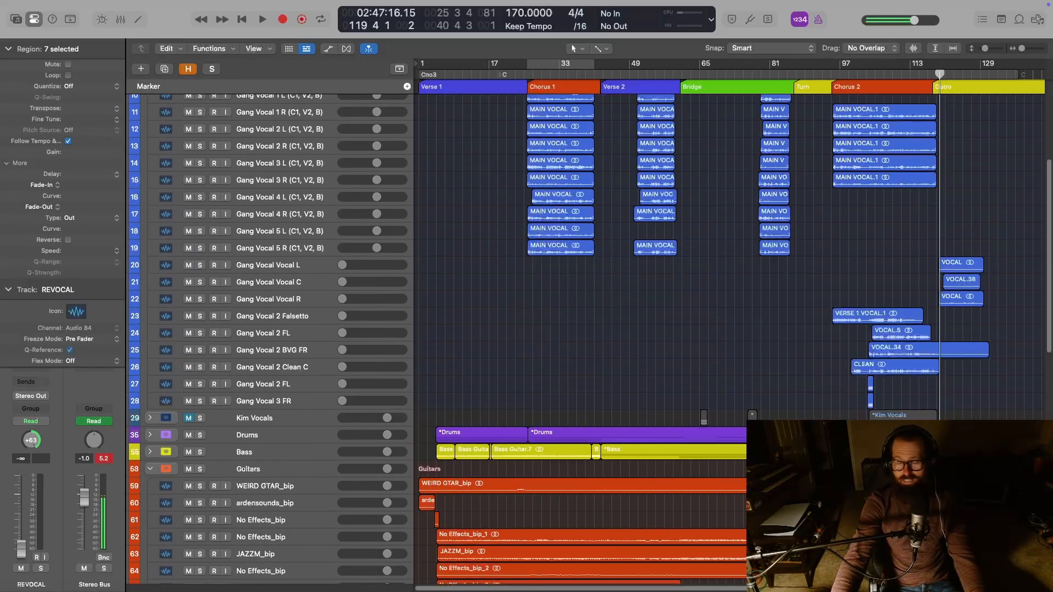
{"action": "scroll", "coordinate": [584, 329], "scroll_direction": "up", "scroll_amount": 3}
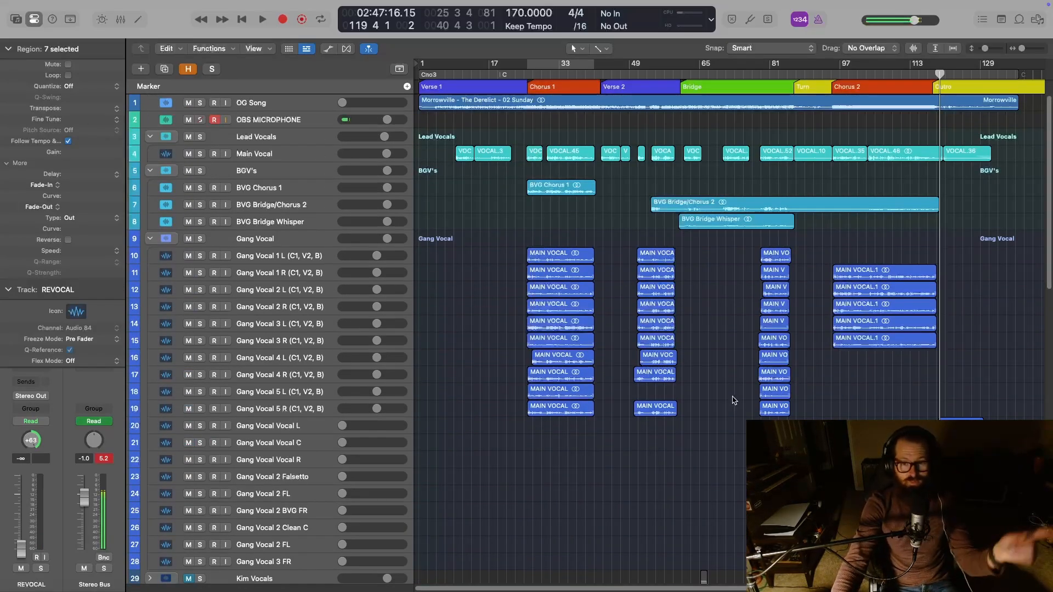
{"action": "scroll", "coordinate": [733, 400], "scroll_direction": "down", "scroll_amount": 3}
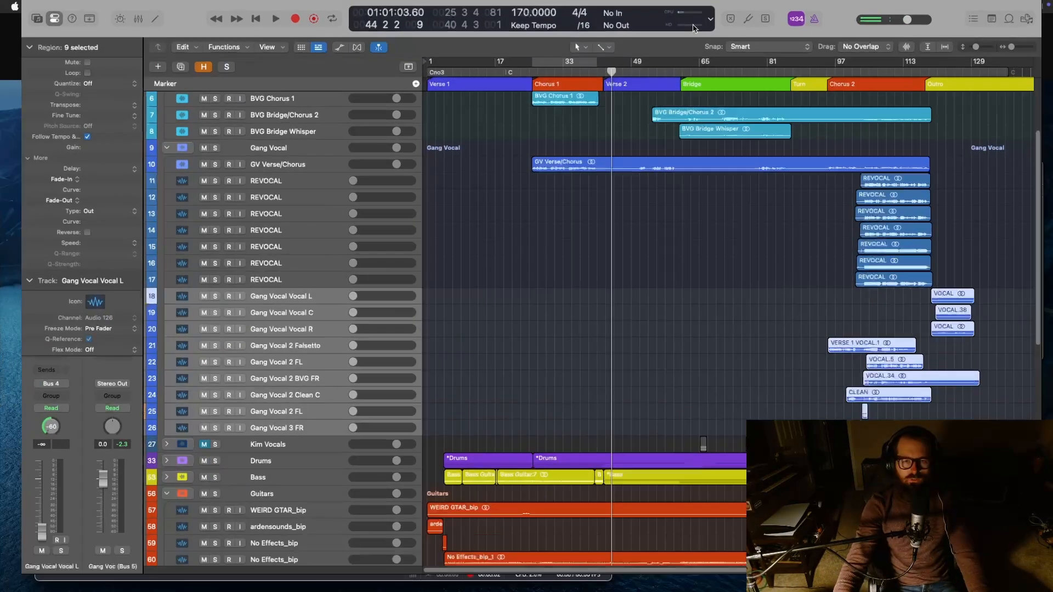
Split the seven REVOCAL regions at bar 103 beat 4, just before the singing starts, and delete the parts ahead of the split
{"action": "scroll", "coordinate": [401, 376], "scroll_direction": "up", "scroll_amount": 3}
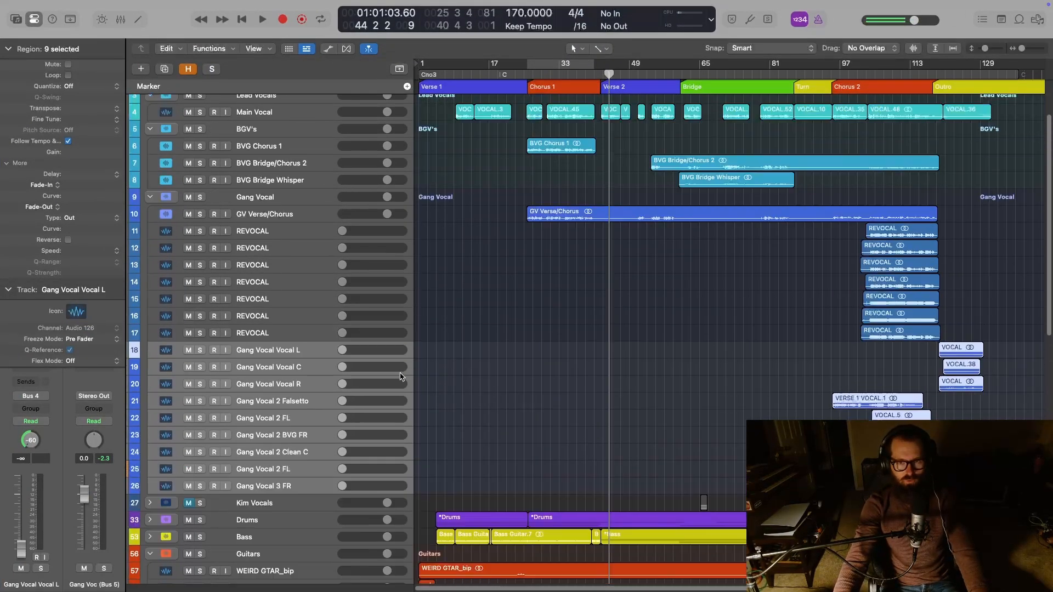
{"action": "left_click", "coordinate": [307, 248]}
{"action": "left_click", "coordinate": [296, 231]}
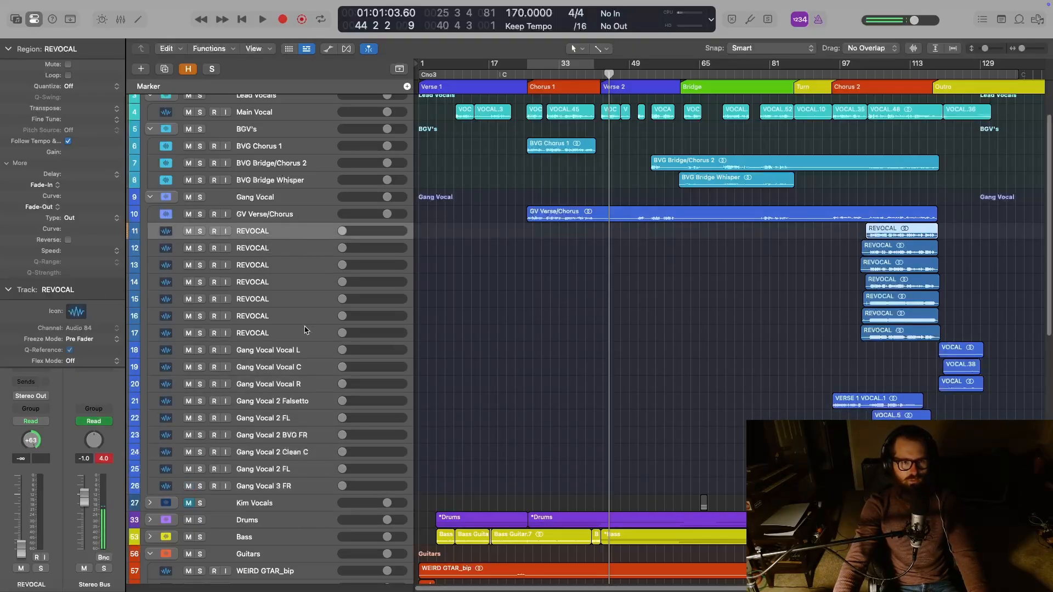
{"action": "scroll", "coordinate": [712, 290], "scroll_direction": "right", "scroll_amount": 2}
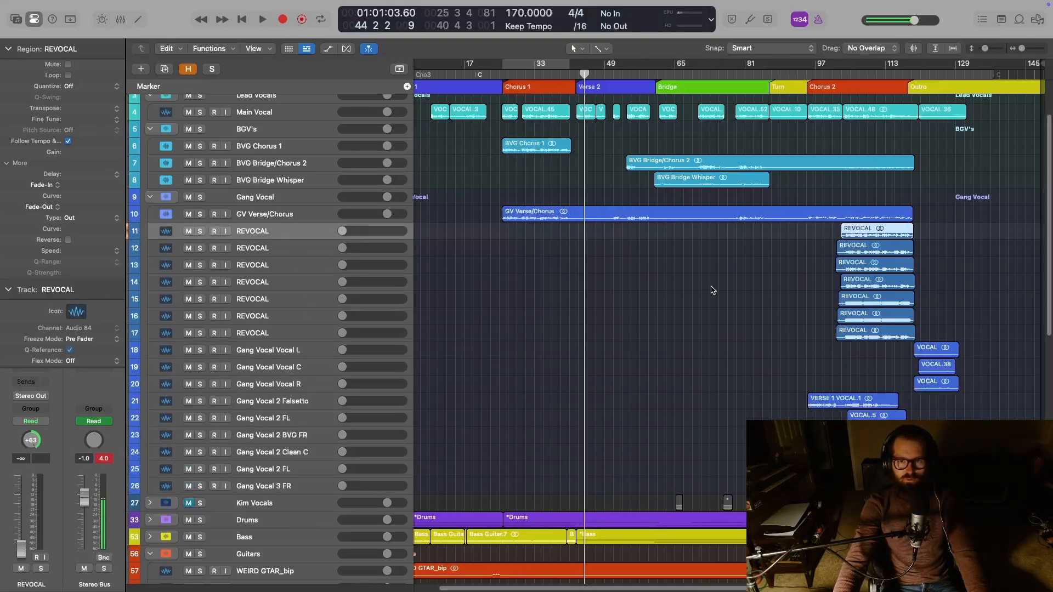
{"action": "scroll", "coordinate": [876, 270], "scroll_direction": "up", "scroll_amount": 5}
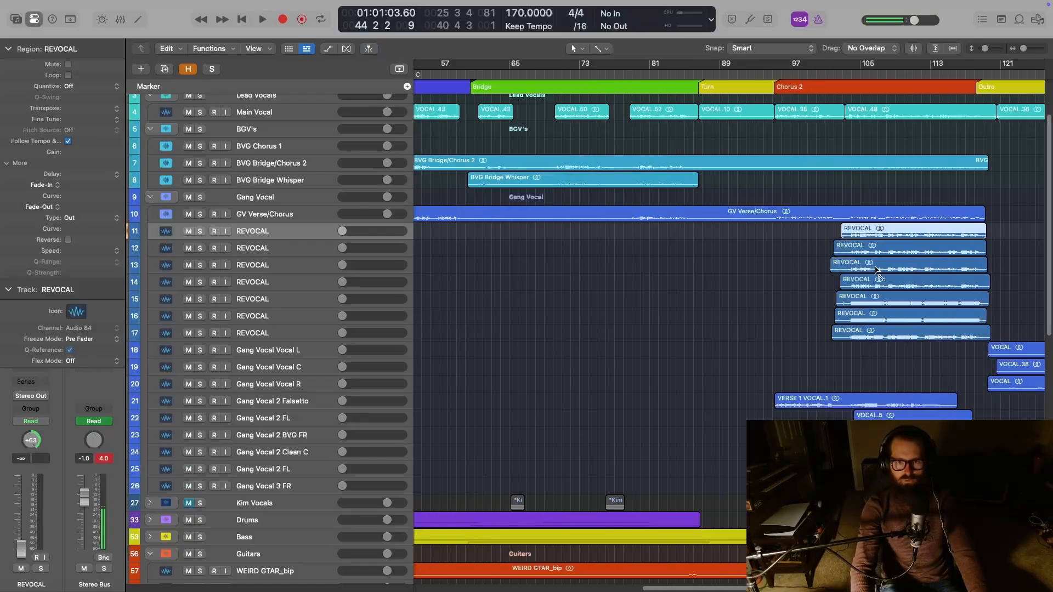
{"action": "scroll", "coordinate": [781, 232], "scroll_direction": "down", "scroll_amount": 5}
{"action": "scroll", "coordinate": [767, 235], "scroll_direction": "up", "scroll_amount": 6}
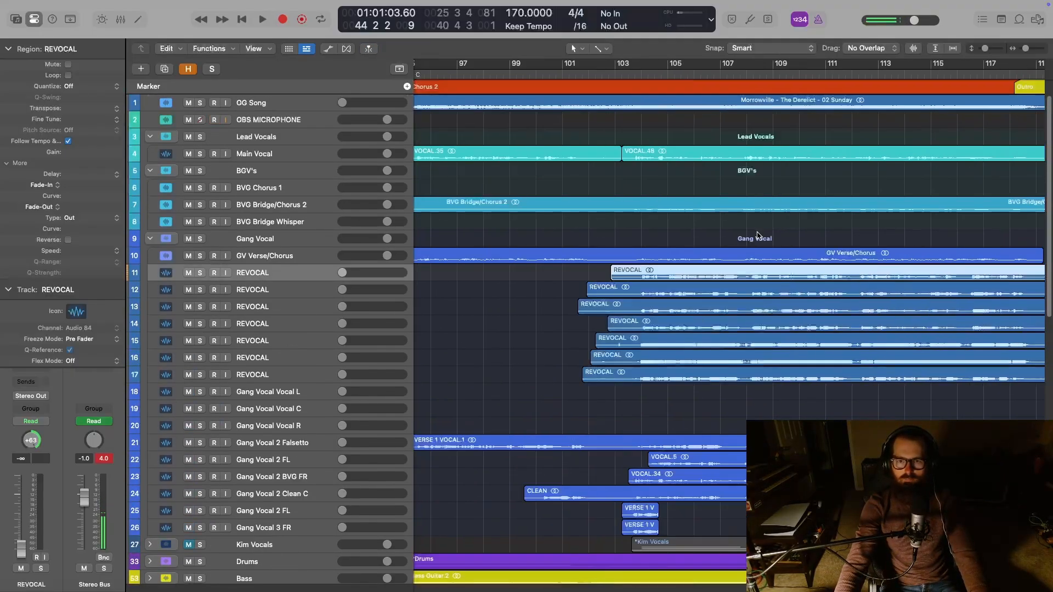
{"action": "scroll", "coordinate": [759, 237], "scroll_direction": "right", "scroll_amount": 5}
{"action": "scroll", "coordinate": [758, 237], "scroll_direction": "left", "scroll_amount": 2}
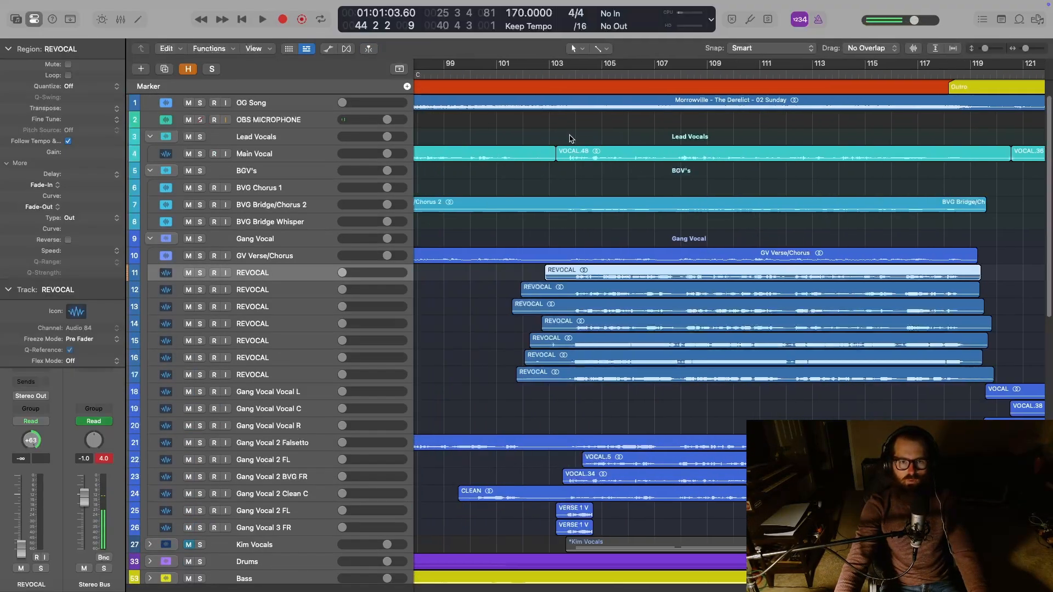
{"action": "scroll", "coordinate": [564, 66], "scroll_direction": "up", "scroll_amount": 5}
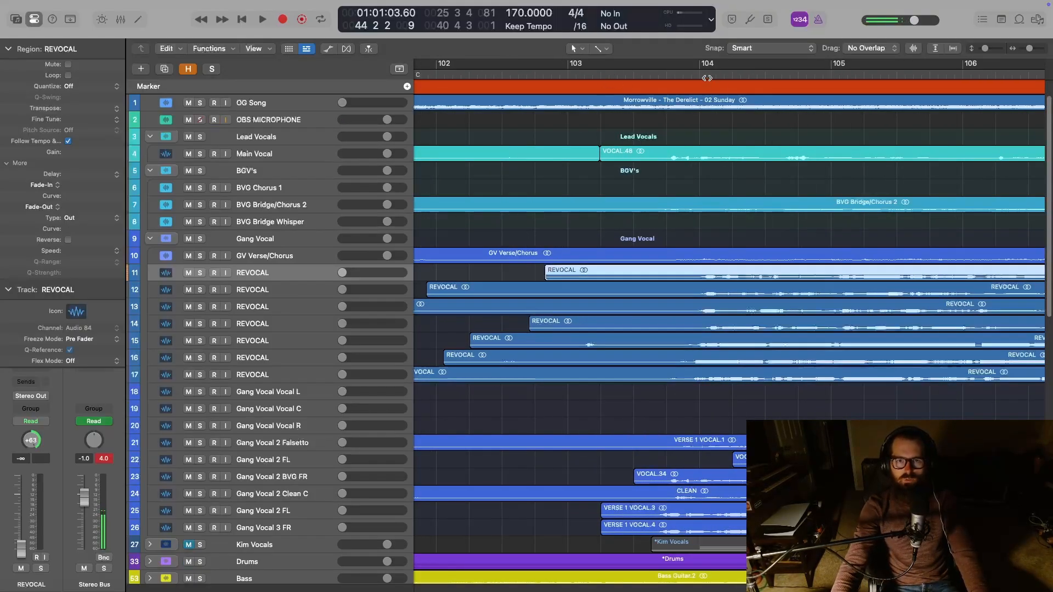
{"action": "left_click_drag", "start_coordinate": [706, 77], "coordinate": [665, 73]}
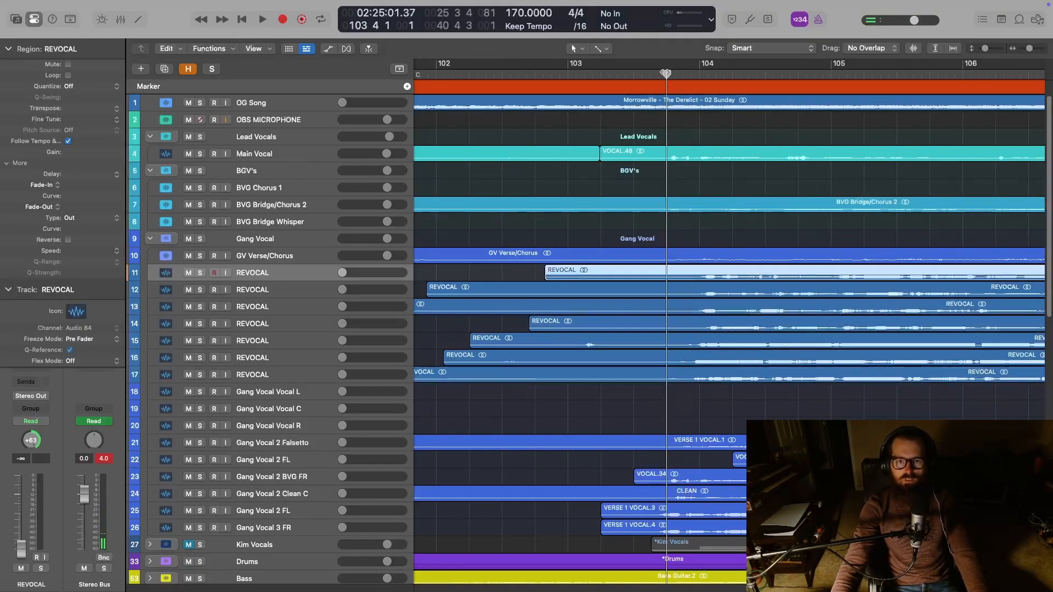
{"action": "left_click_drag", "start_coordinate": [711, 404], "coordinate": [683, 281]}
{"action": "key", "text": "super+t"}
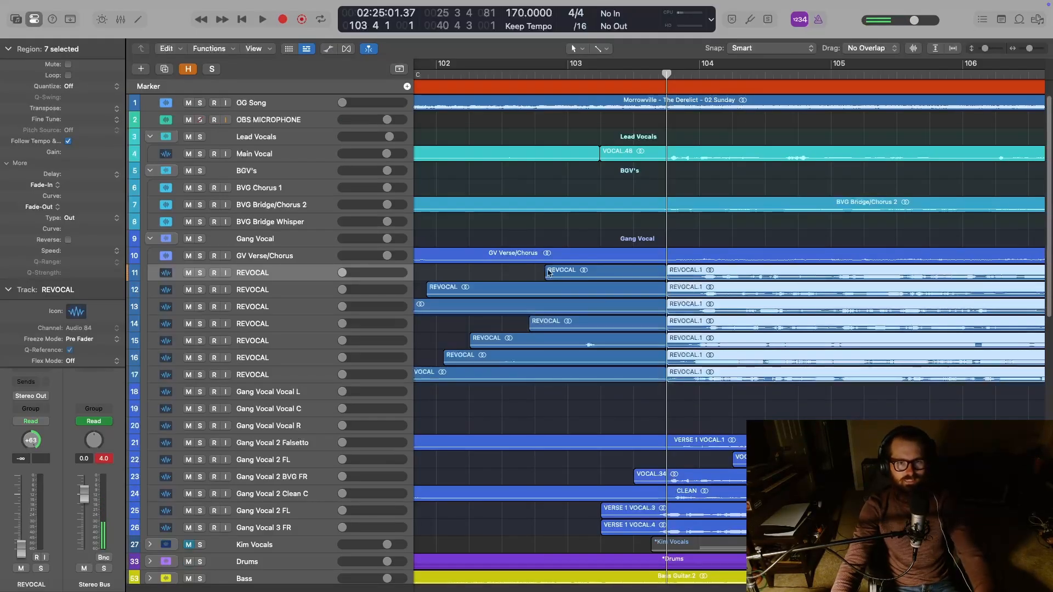
{"action": "left_click_drag", "start_coordinate": [497, 268], "coordinate": [551, 378]}
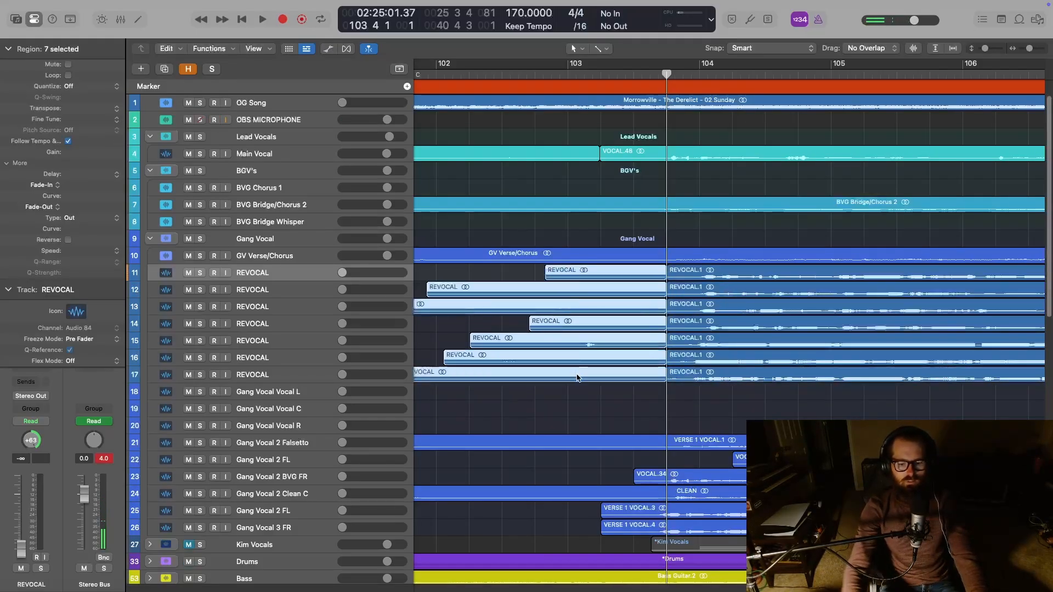
{"action": "key", "text": "Delete"}
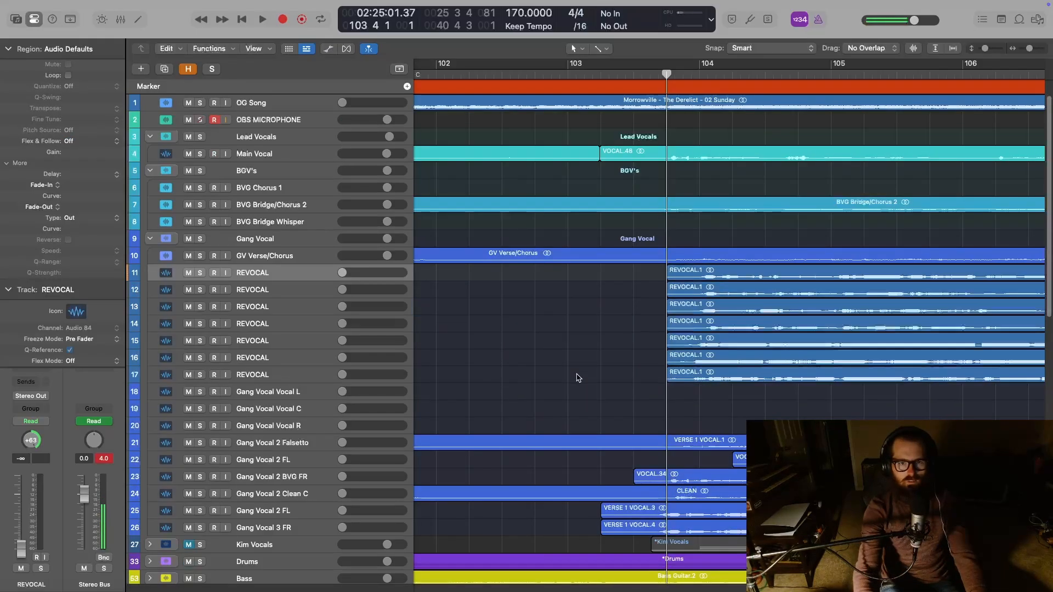
Select and solo all seven REVOCAL tracks in the Gang Vocal stack and set their volume to -3 dB
{"action": "left_click", "coordinate": [331, 380], "text": "shift"}
{"action": "key", "text": "ctrl+s"}
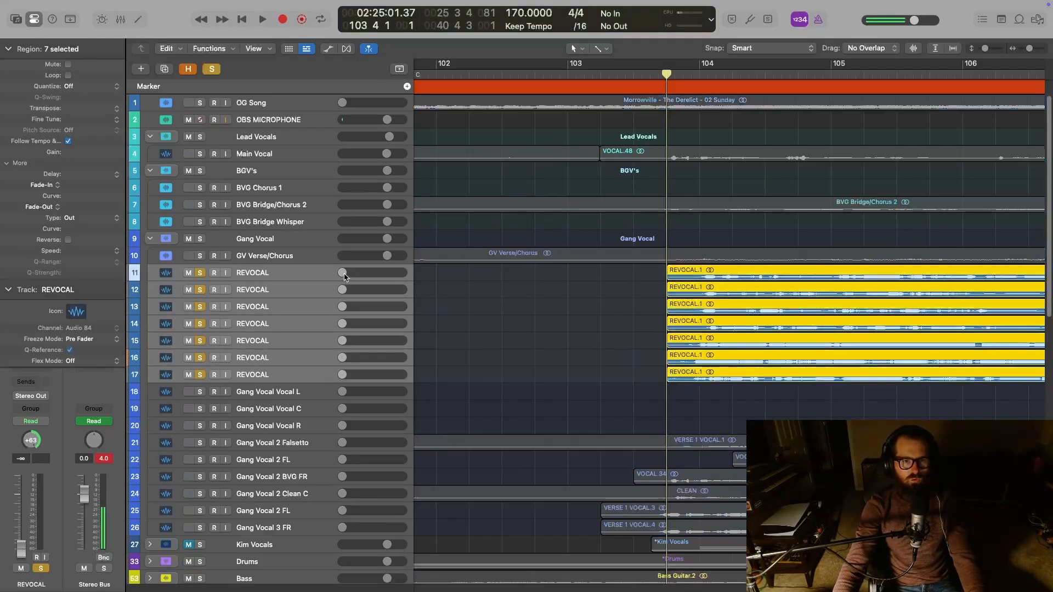
{"action": "double_click", "coordinate": [343, 274]}
{"action": "type", "text": "-3"}
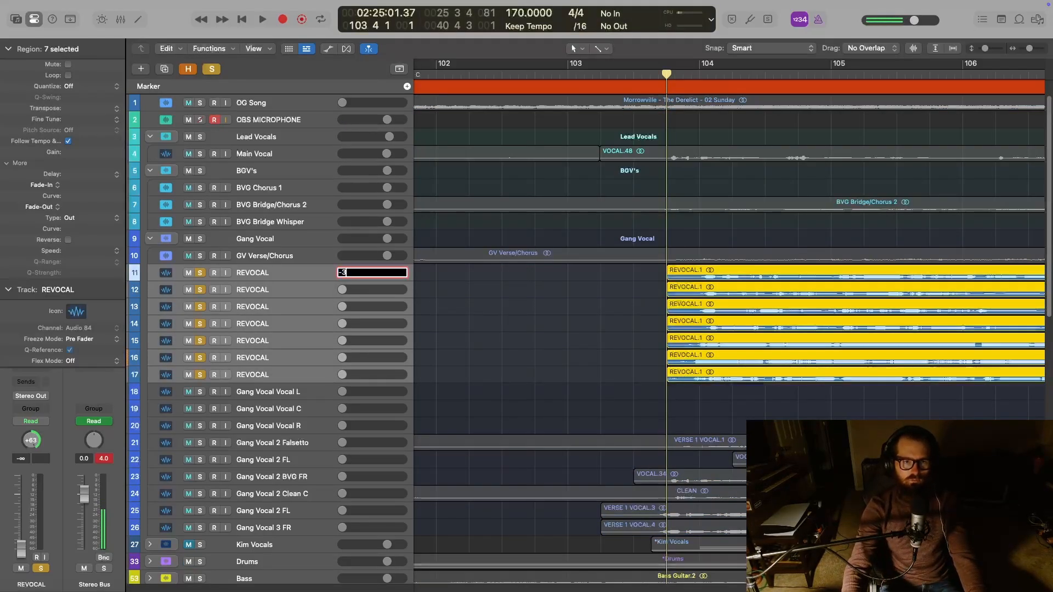
{"action": "key", "text": "Return"}
Pan the first three REVOCAL tracks to -35 and the other four to +35 in the mixer
{"action": "key", "text": "x"}
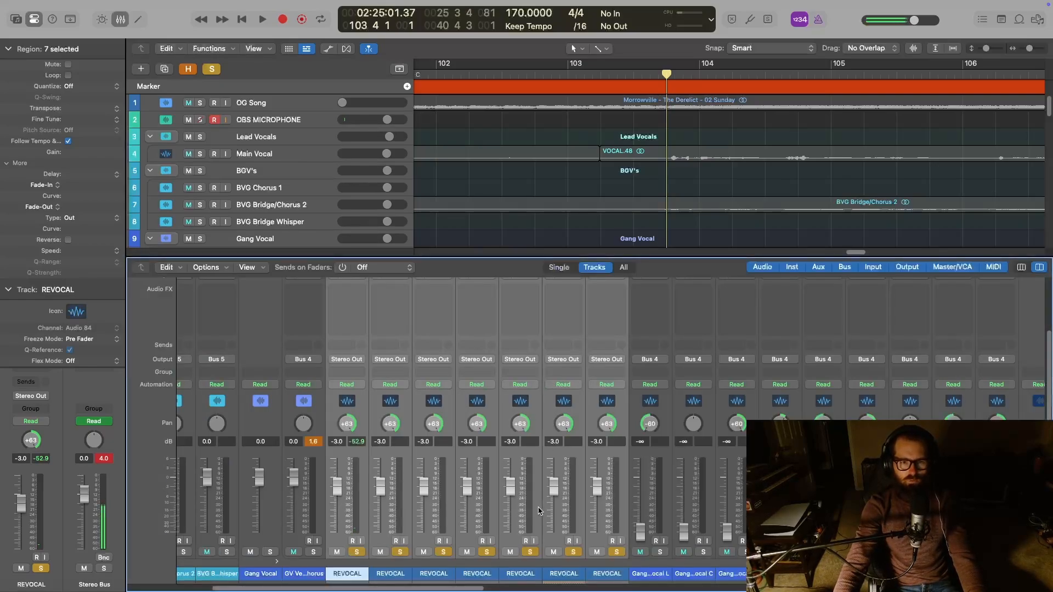
{"action": "left_click", "coordinate": [415, 418]}
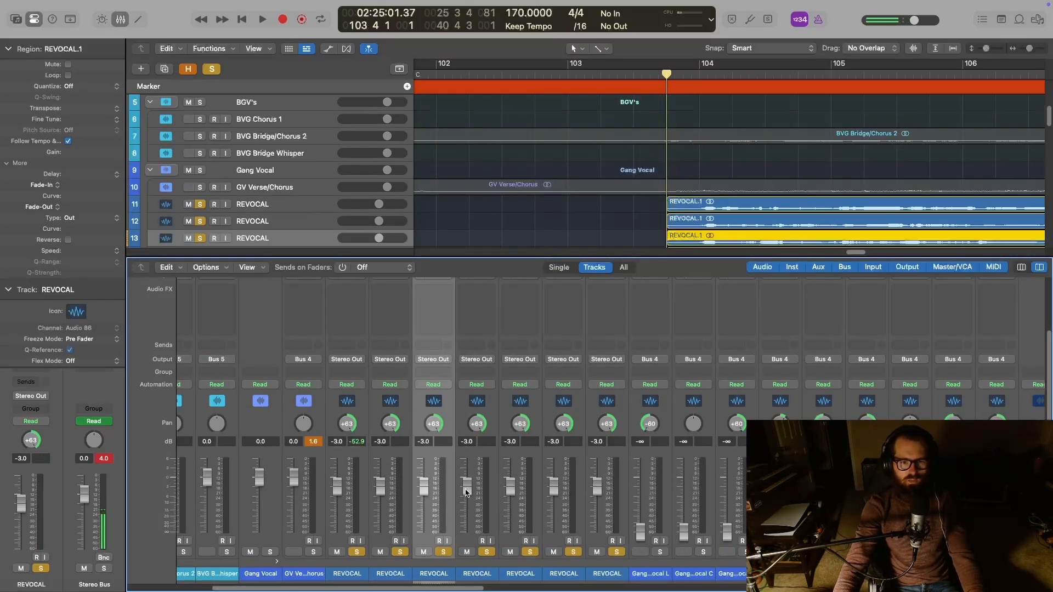
{"action": "left_click", "coordinate": [363, 424]}
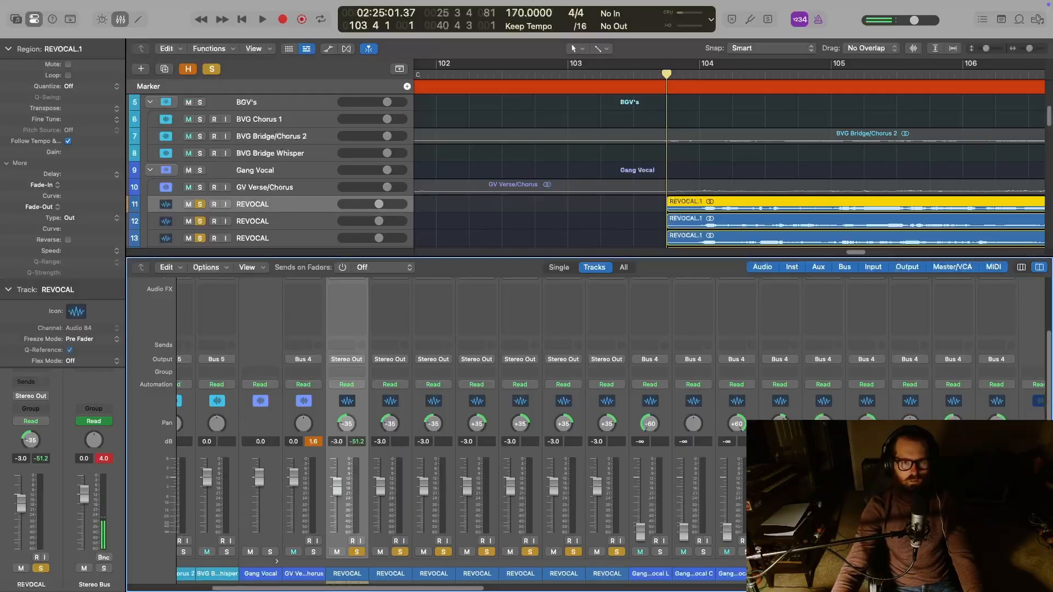
{"action": "key", "text": "x"}
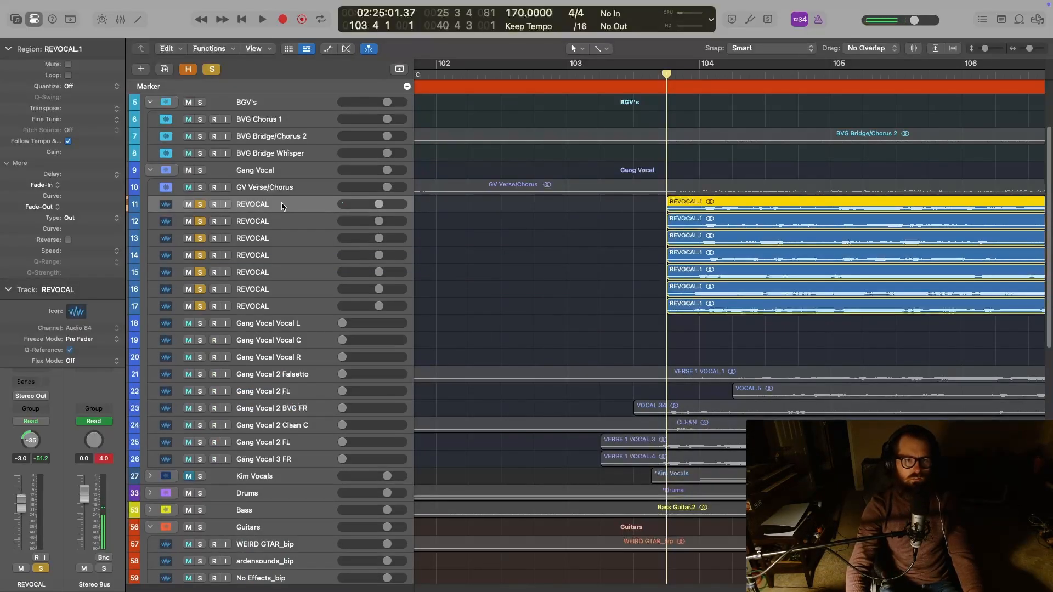
Check the pan settings across the seven REVOCAL tracks and listen to them soloed from bar 103 beat 4
{"action": "key", "text": "Down"}
{"action": "key", "text": "Down"}
{"action": "key", "text": "Down"}
{"action": "key", "text": "Down"}
{"action": "key", "text": "Down"}
{"action": "key", "text": "Down"}
{"action": "key", "text": "x"}
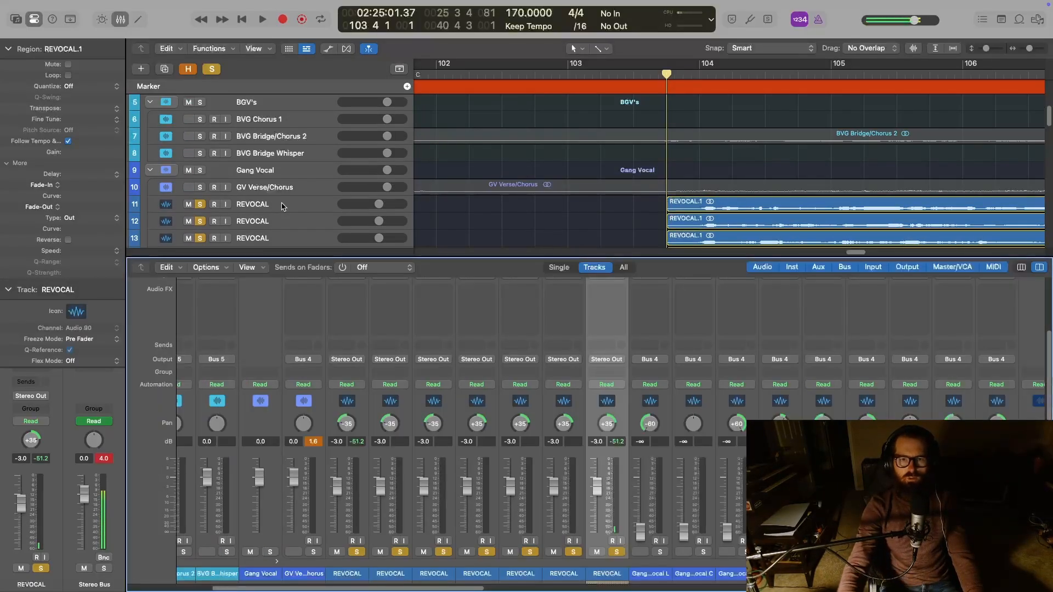
{"action": "key", "text": "x"}
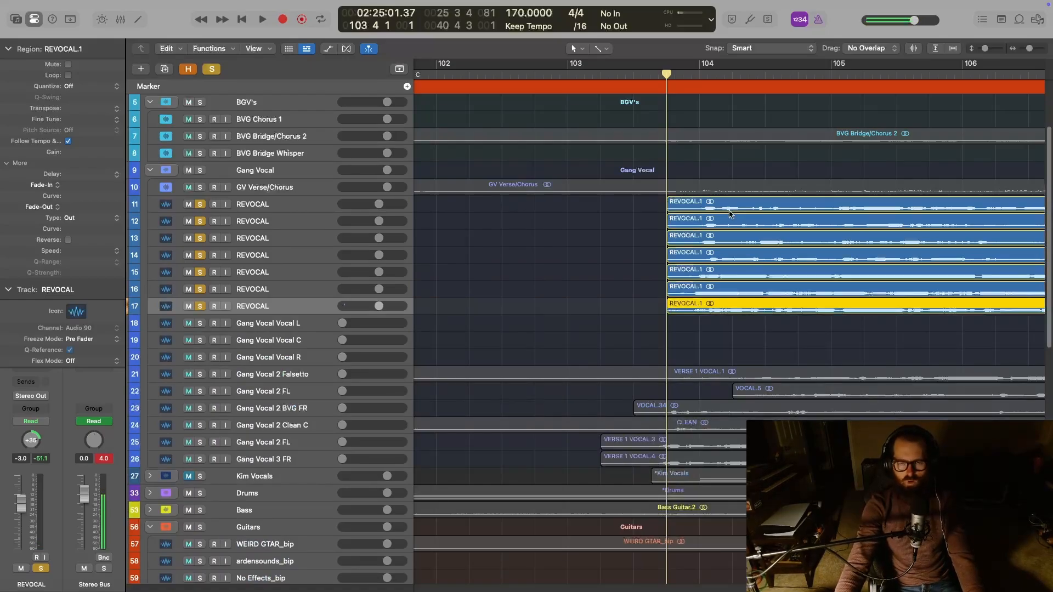
{"action": "key", "text": "space"}
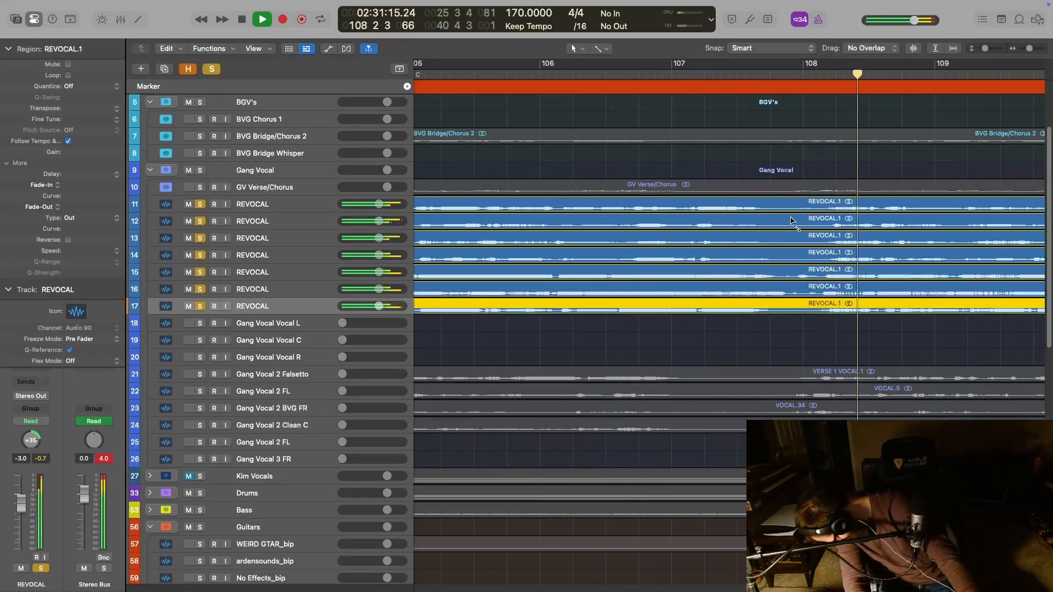
{"action": "scroll", "coordinate": [792, 221], "scroll_direction": "down", "scroll_amount": 5}
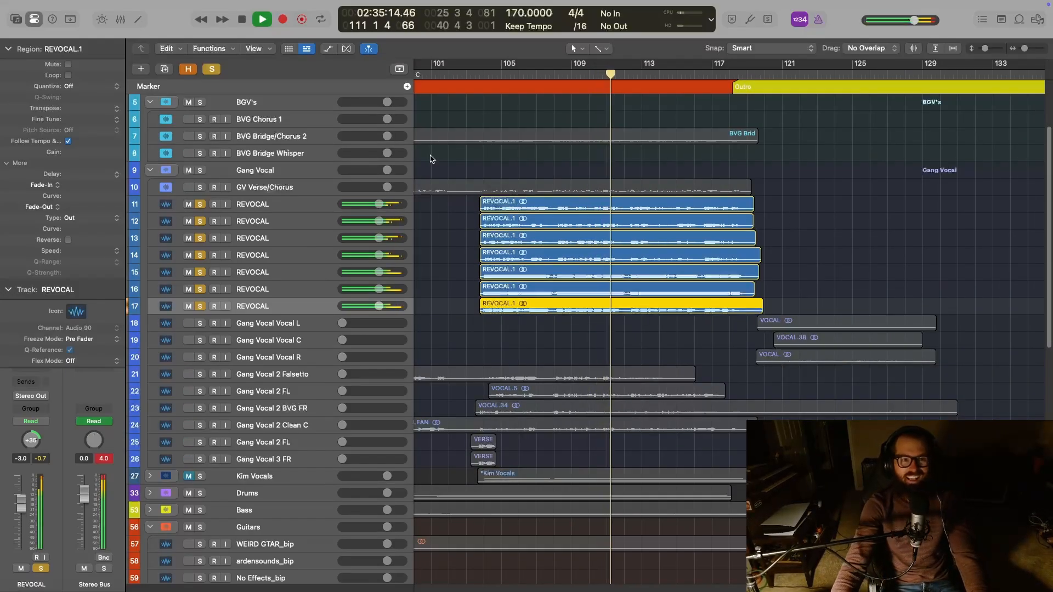
Set the gain of all seven REVOCAL regions to -6 dB and replay them from bar 103 beat 4
{"action": "left_click", "coordinate": [315, 207], "text": "shift"}
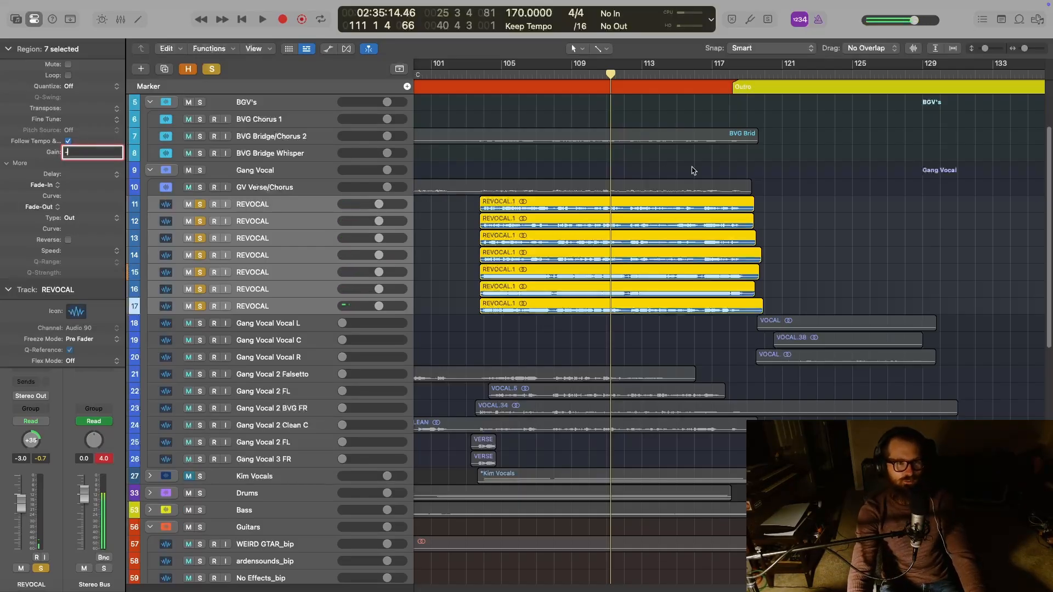
{"action": "key", "text": "Return"}
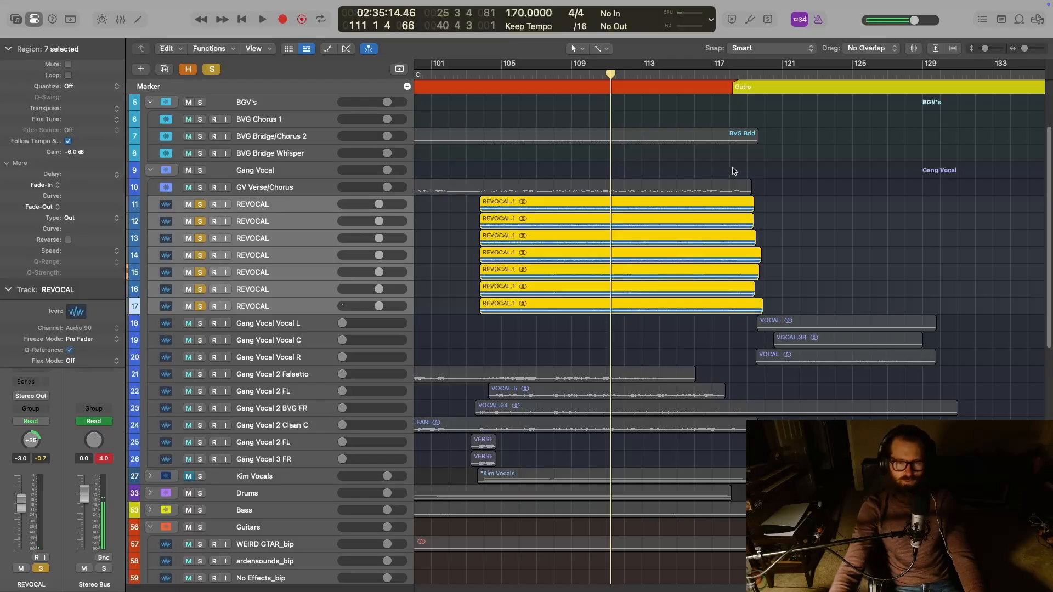
{"action": "left_click", "coordinate": [478, 73]}
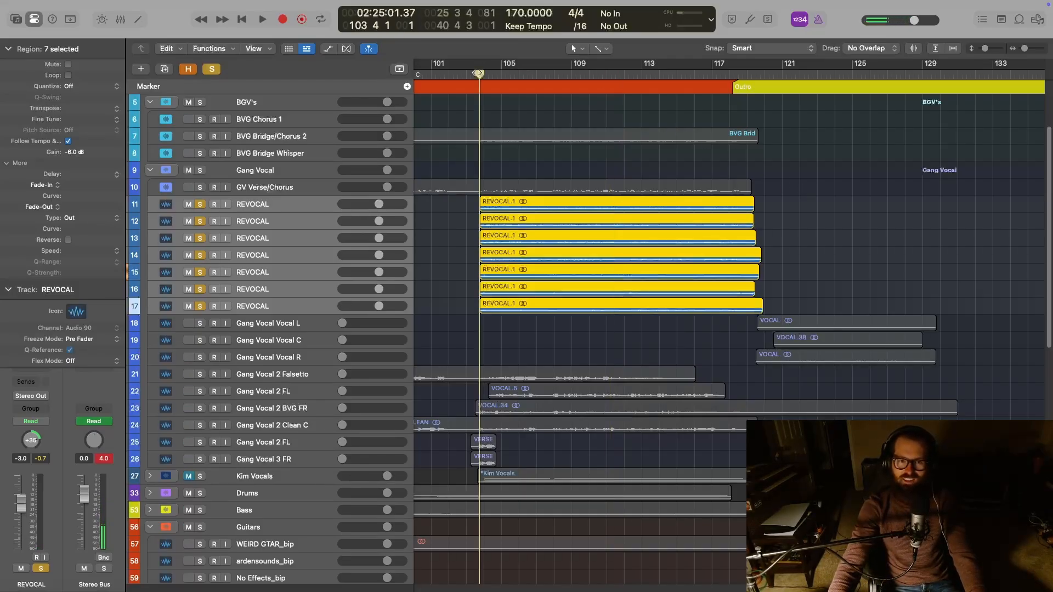
{"action": "key", "text": "space"}
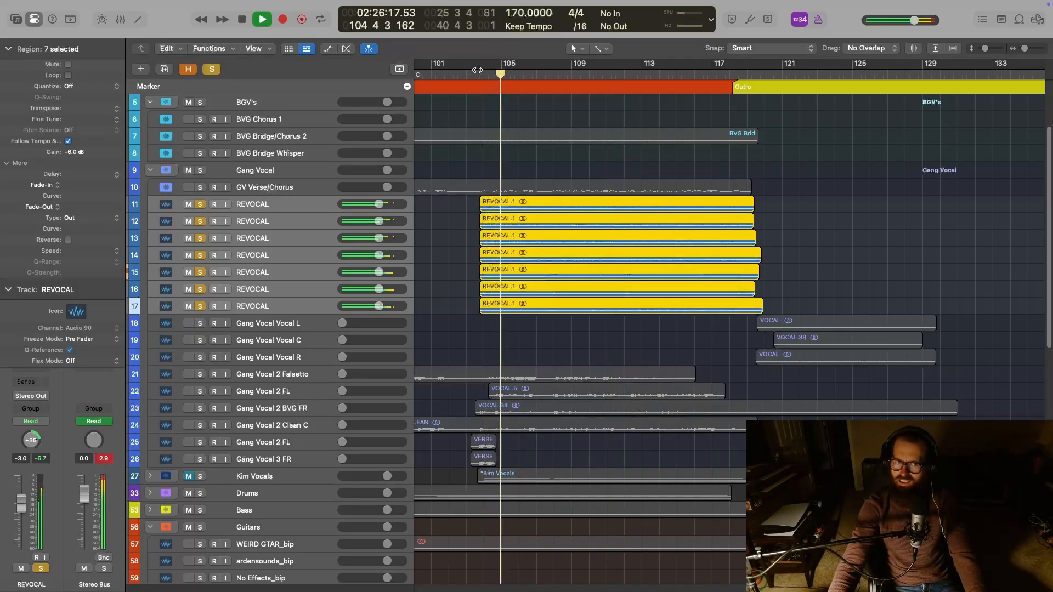
Set the gain of the seven REVOCAL regions to -12 dB and listen to them again from their start
{"action": "double_click", "coordinate": [91, 153]}
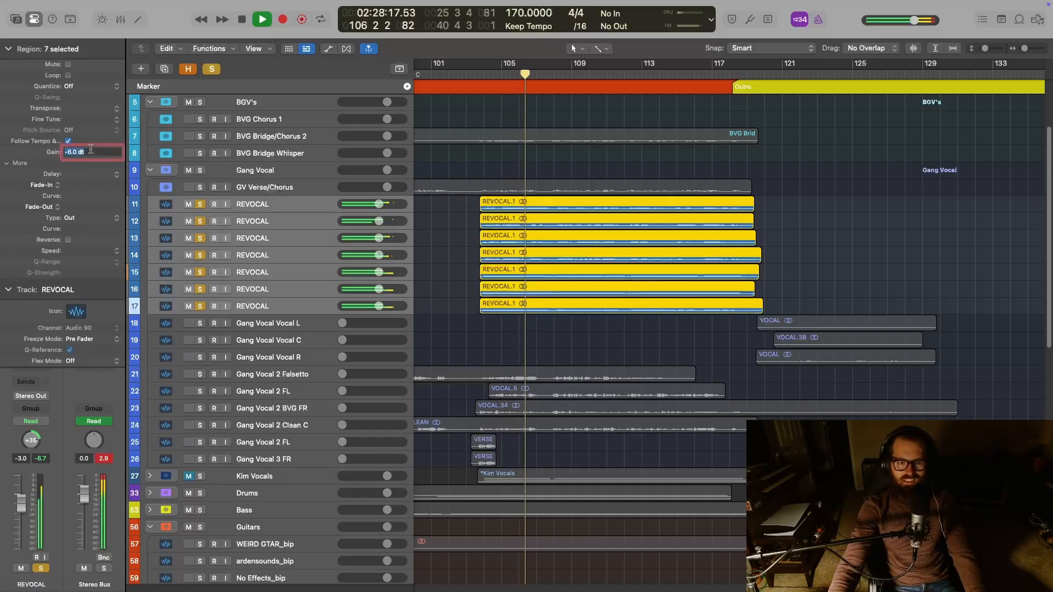
{"action": "type", "text": "-12"}
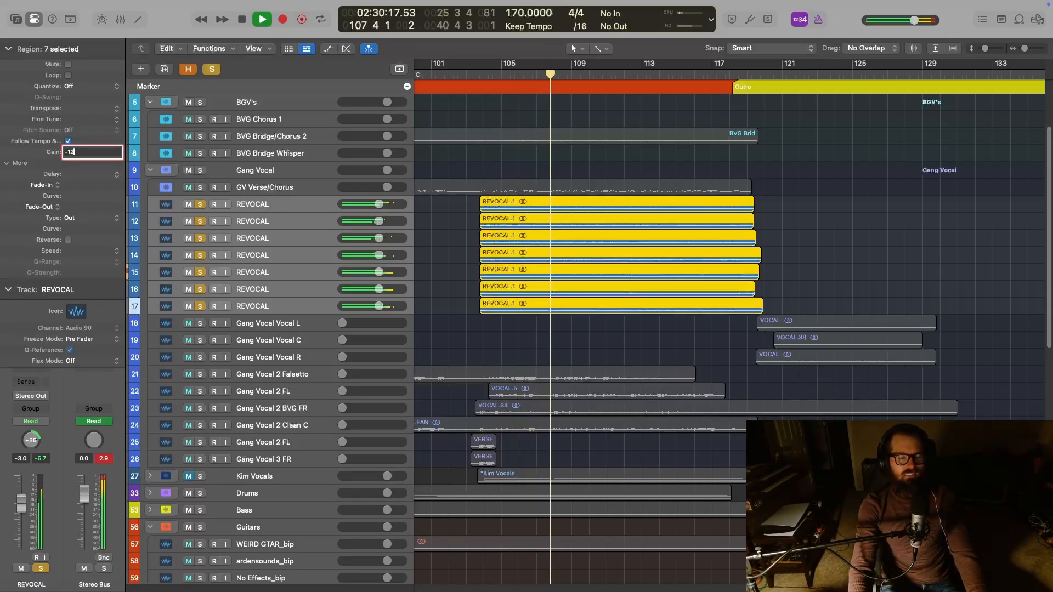
{"action": "key", "text": "Return"}
{"action": "key", "text": "space"}
{"action": "key", "text": "space"}
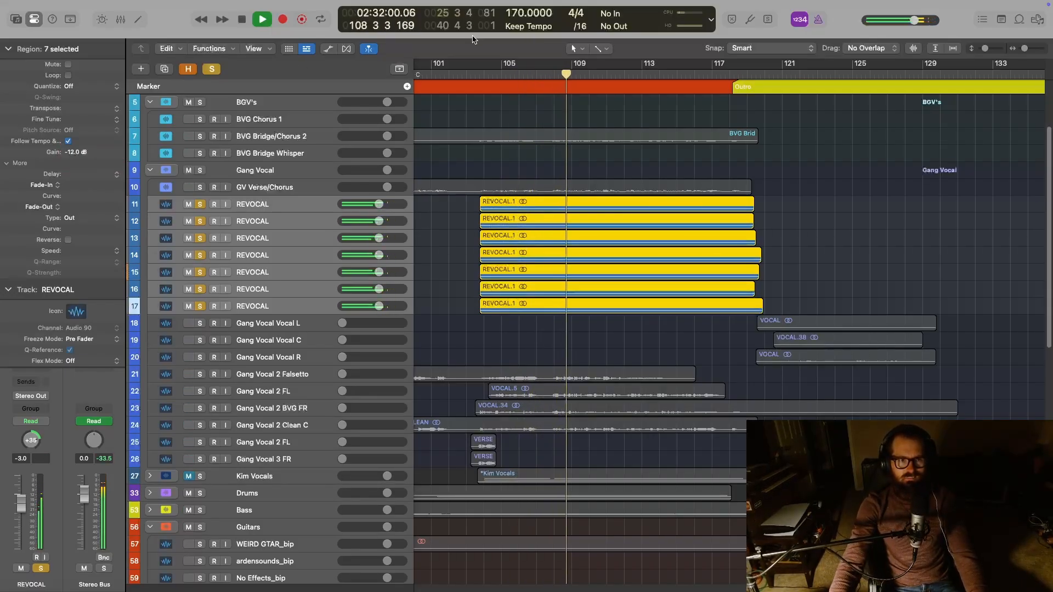
{"action": "left_click", "coordinate": [482, 74]}
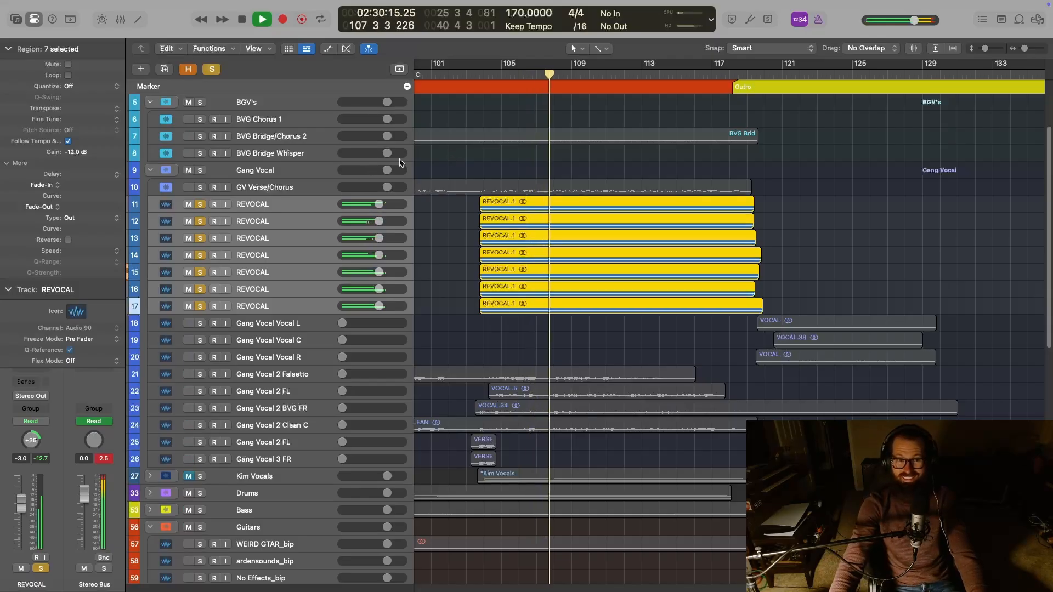
{"action": "key", "text": "space"}
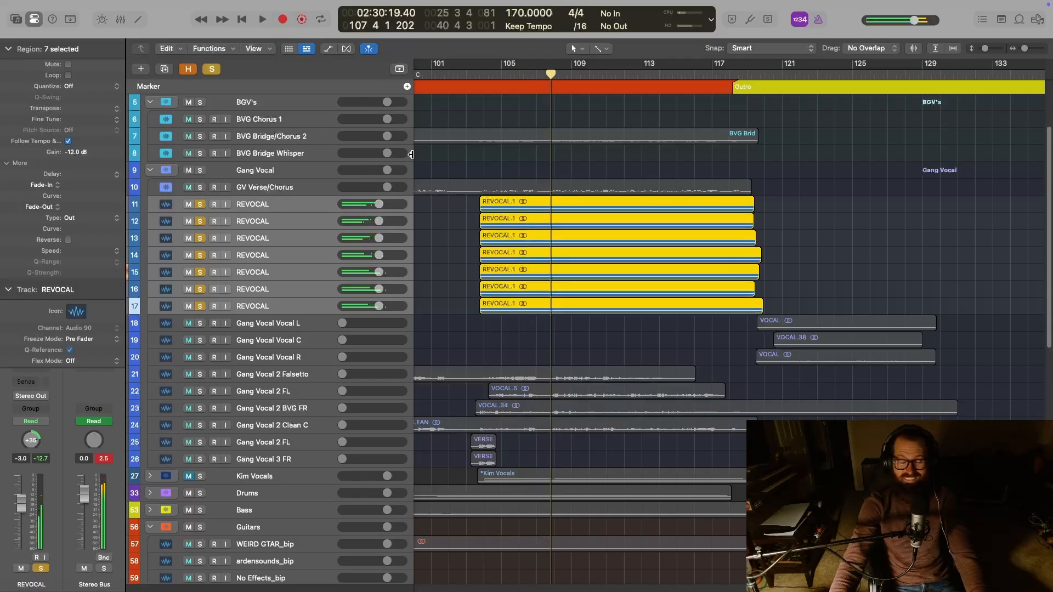
Turn off all solos and play Chorus 2 from bar 102 to hear the REVOCAL tracks in the full mix
{"action": "left_click", "coordinate": [212, 69]}
{"action": "scroll", "coordinate": [844, 256], "scroll_direction": "left", "scroll_amount": 5}
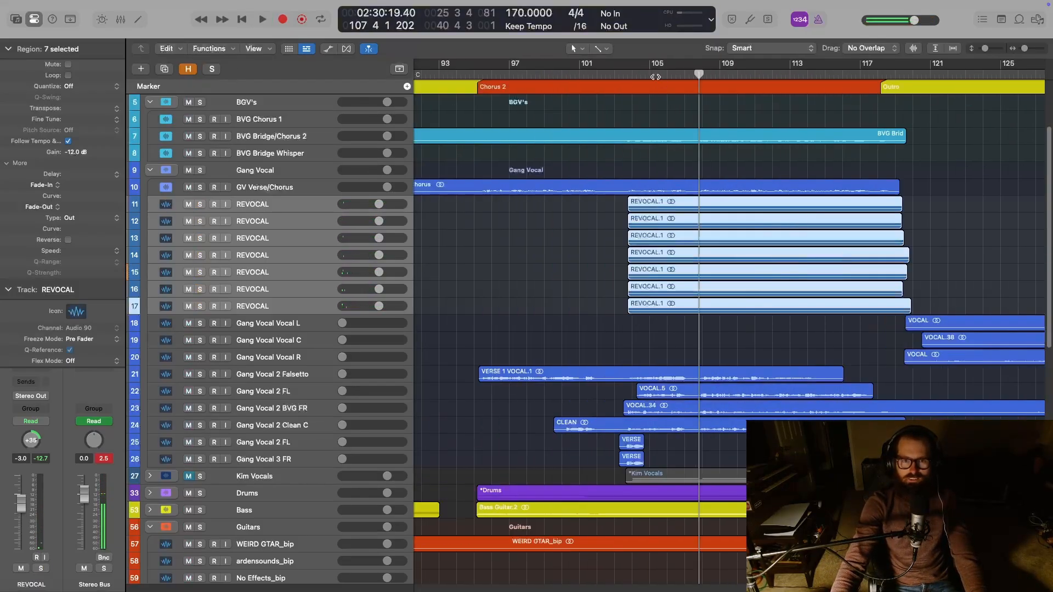
{"action": "left_click", "coordinate": [605, 72]}
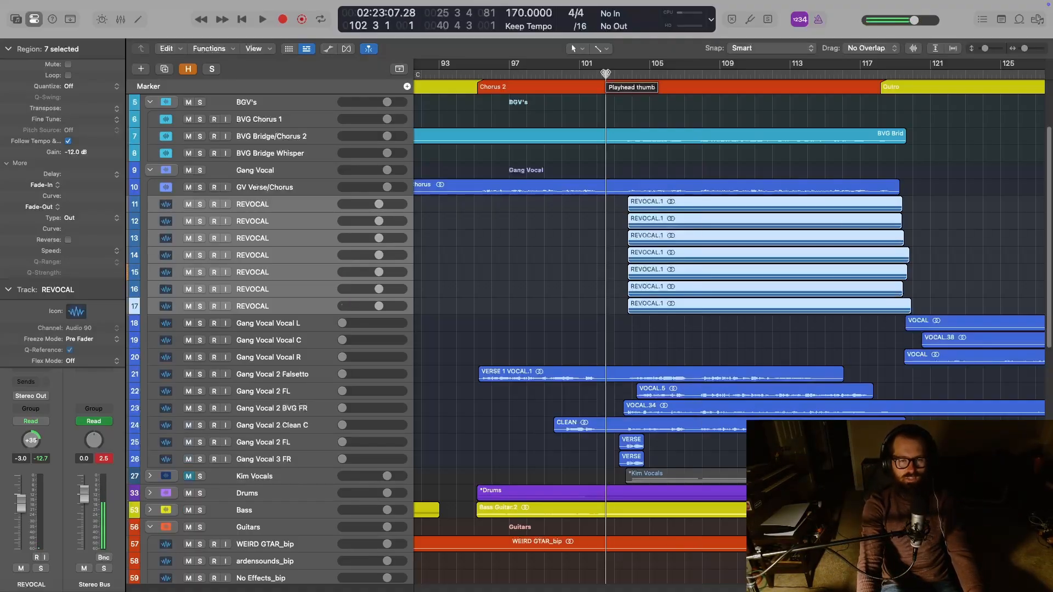
{"action": "key", "text": "space"}
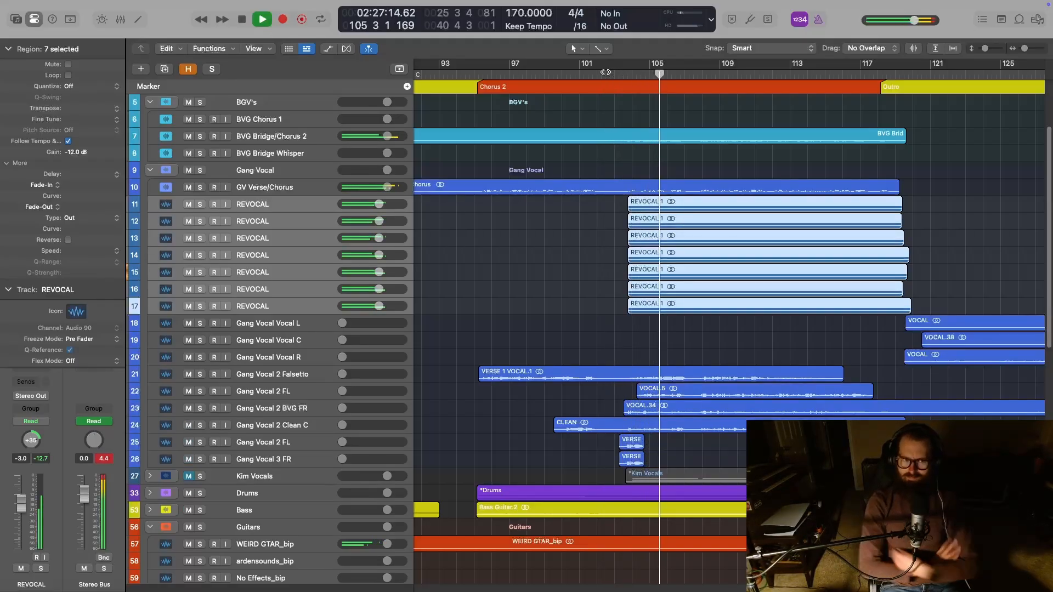
{"action": "key", "text": "space"}
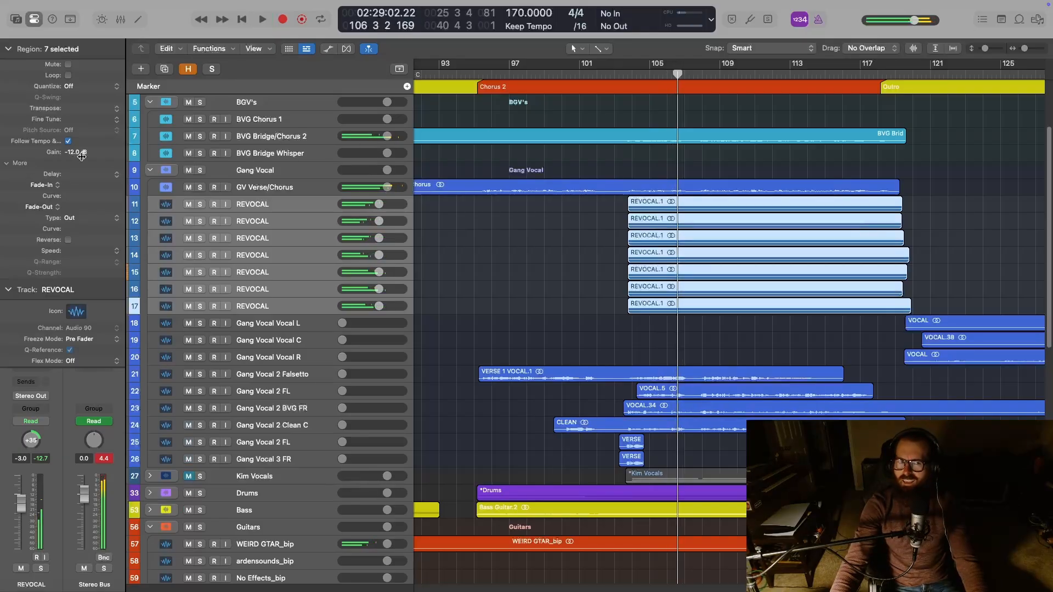
Set the gain of the seven REVOCAL regions to -6 dB and play the full mix from bar 103 beat 2
{"action": "double_click", "coordinate": [82, 152]}
{"action": "type", "text": "-"}
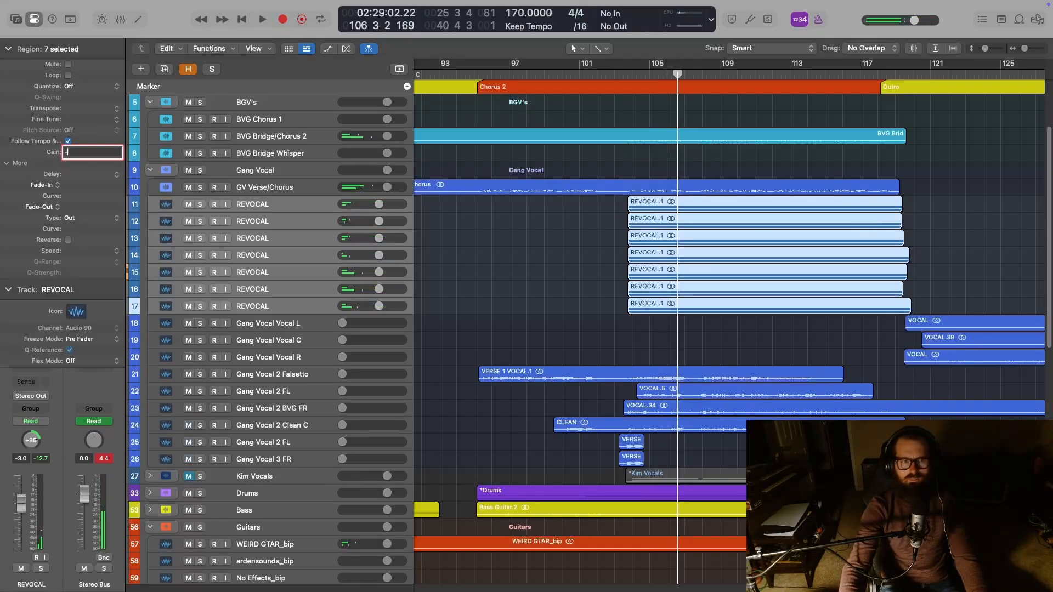
{"action": "type", "text": "6"}
{"action": "key", "text": "Return"}
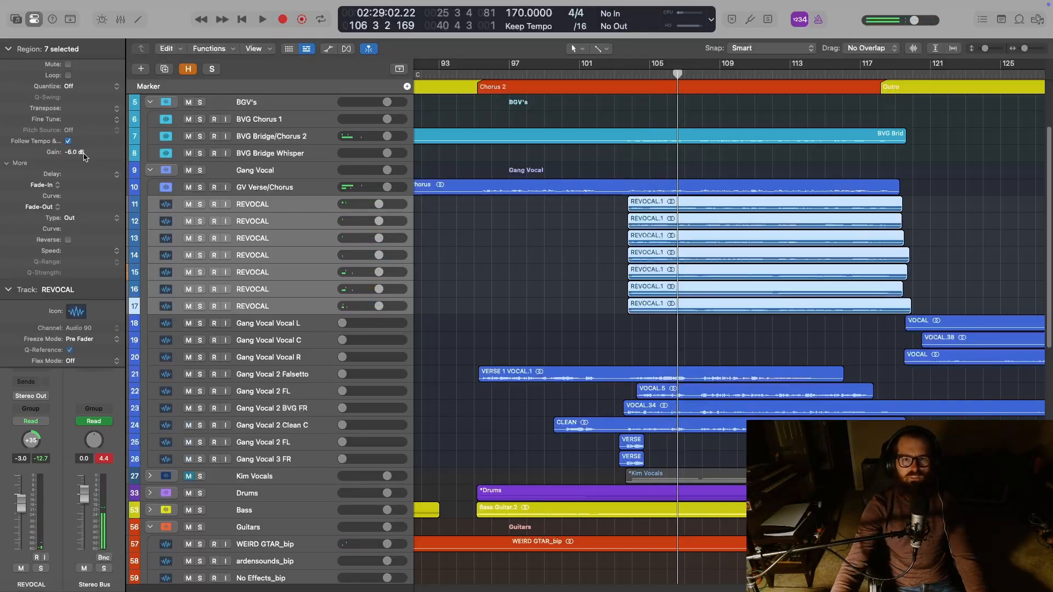
{"action": "left_click", "coordinate": [621, 79]}
{"action": "key", "text": "space"}
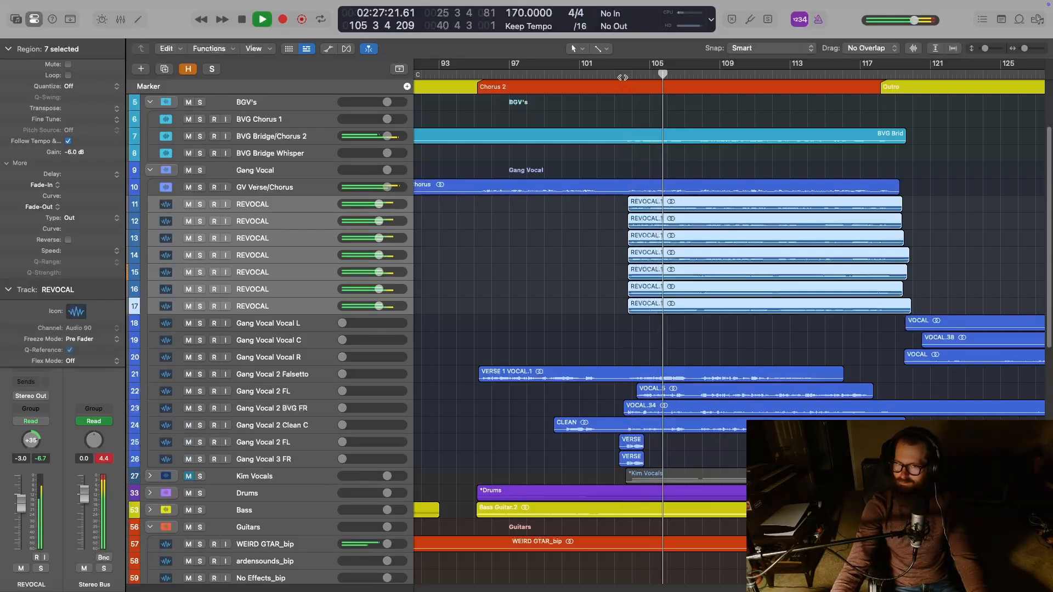
Solo the Lead Vocals and Gang Vocal stacks and listen to them together from bar 103 beat 2
{"action": "scroll", "coordinate": [500, 302], "scroll_direction": "up", "scroll_amount": 3}
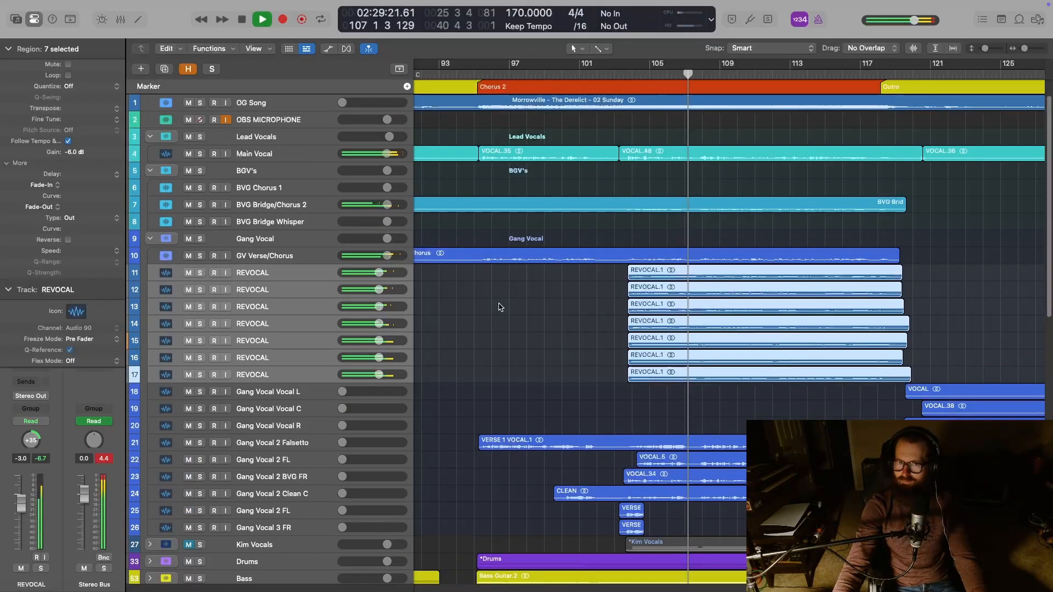
{"action": "left_click", "coordinate": [200, 137]}
{"action": "left_click", "coordinate": [200, 240]}
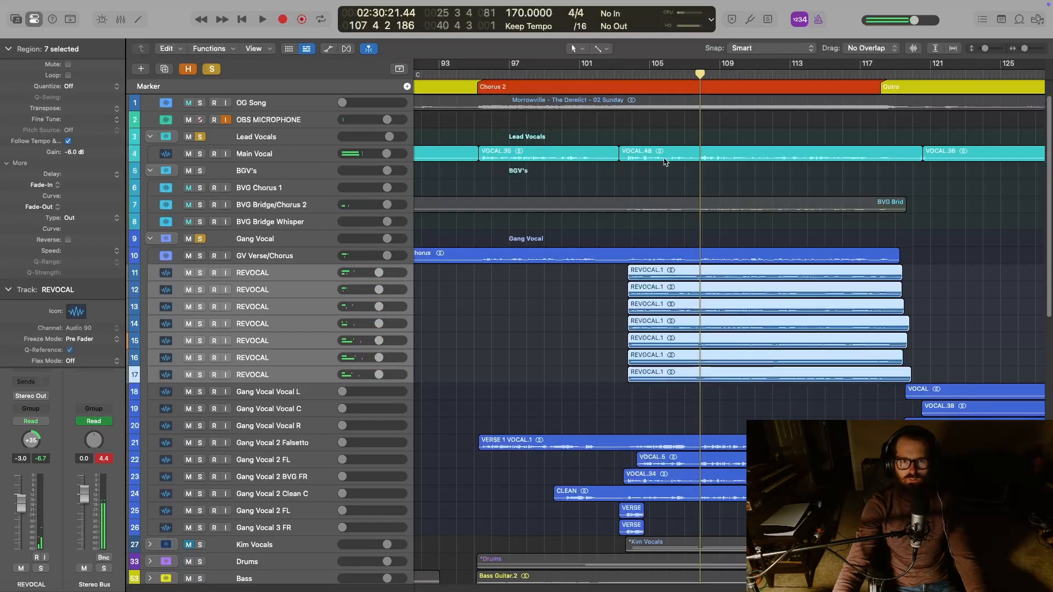
{"action": "left_click", "coordinate": [621, 76]}
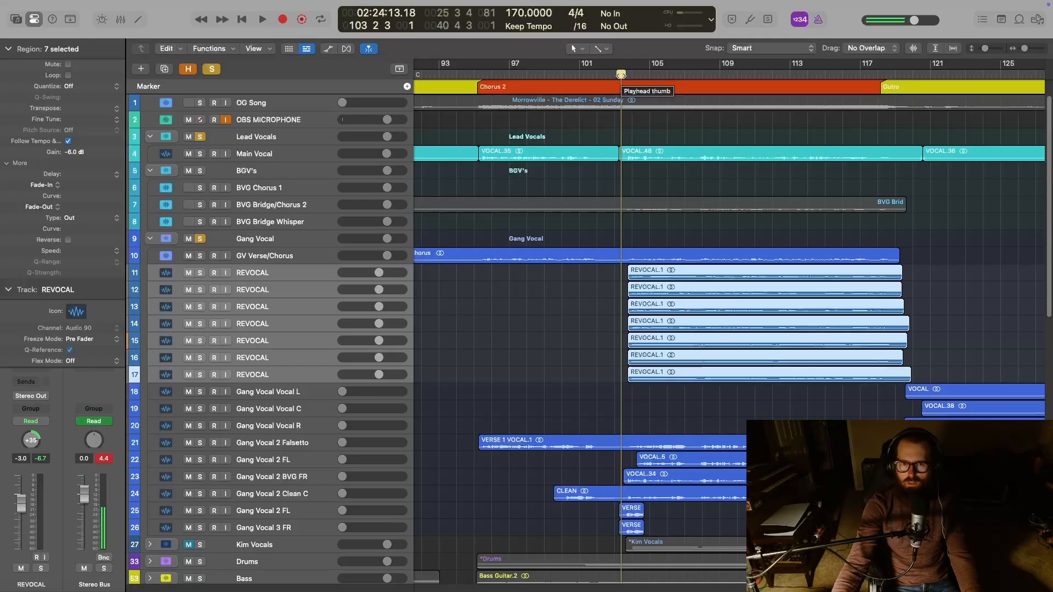
{"action": "key", "text": "space"}
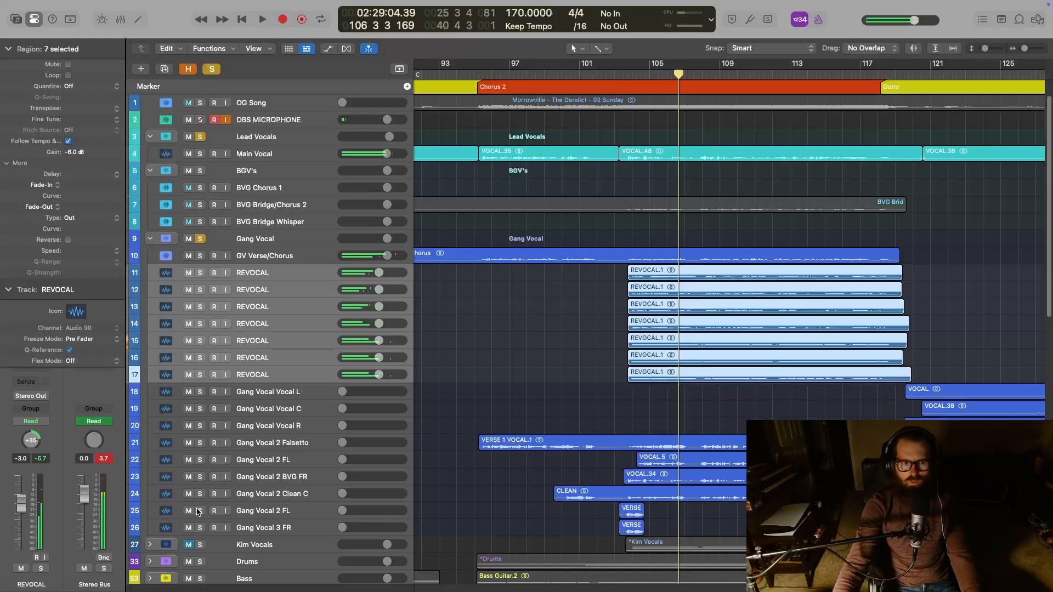
Solo the Drums stack as well and play the start of the REVOCAL takes with lead vocals and drums
{"action": "left_click", "coordinate": [201, 562]}
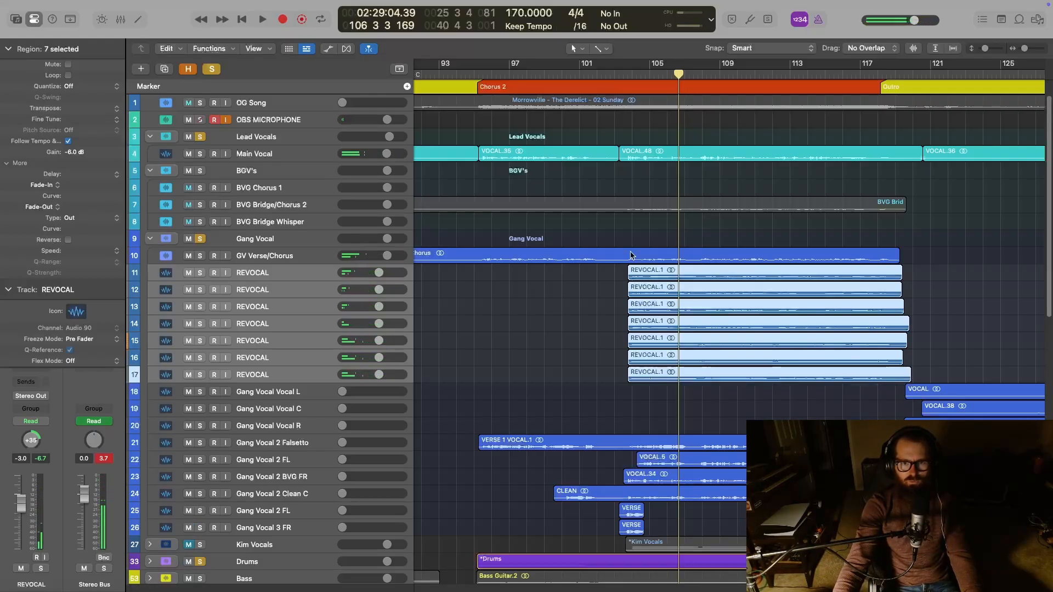
{"action": "left_click", "coordinate": [610, 90]}
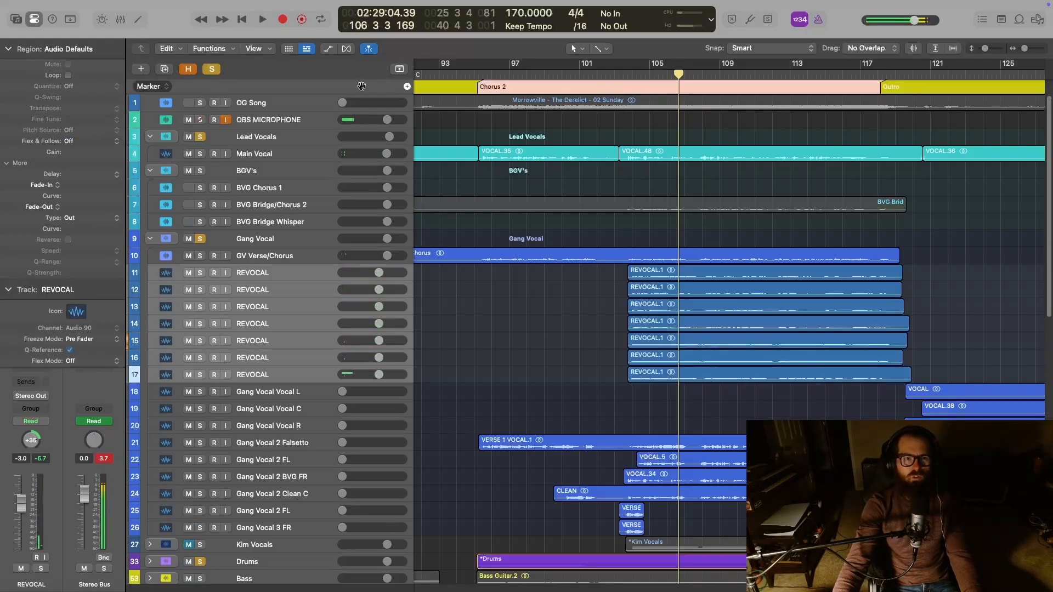
{"action": "left_click", "coordinate": [619, 75]}
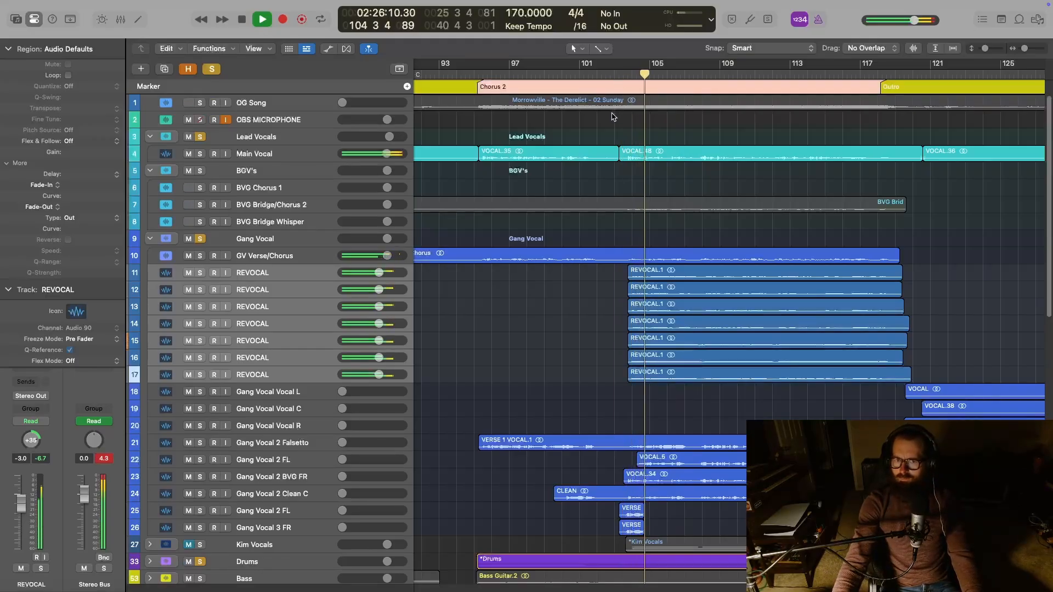
{"action": "key", "text": "space"}
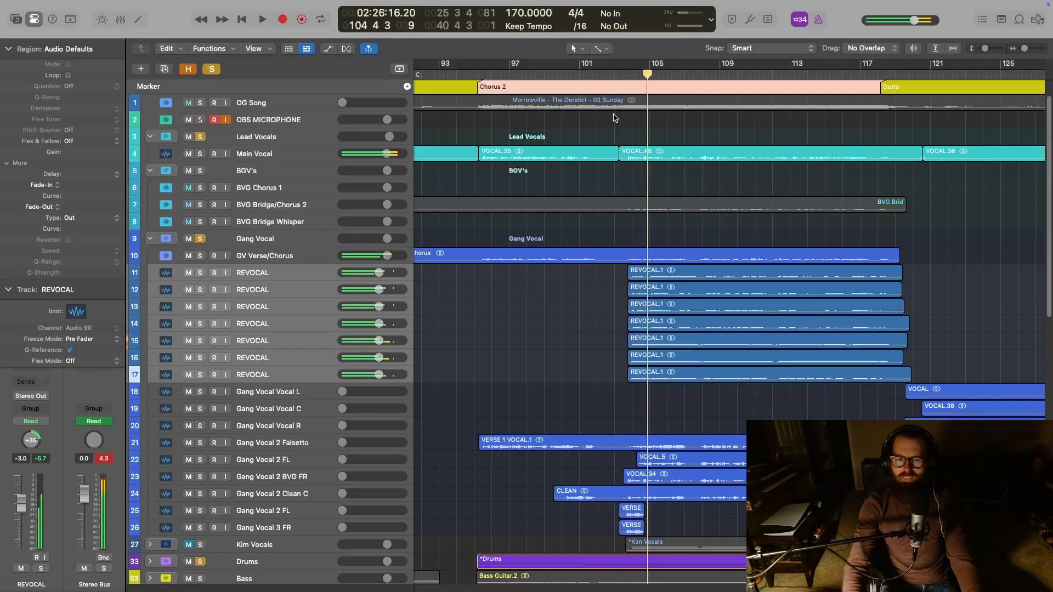
Expand the Drums stack and listen repeatedly around bars 103 to 104 to compare the REVOCAL entry with the drum hits
{"action": "left_click", "coordinate": [151, 563]}
{"action": "scroll", "coordinate": [636, 463], "scroll_direction": "down", "scroll_amount": 10}
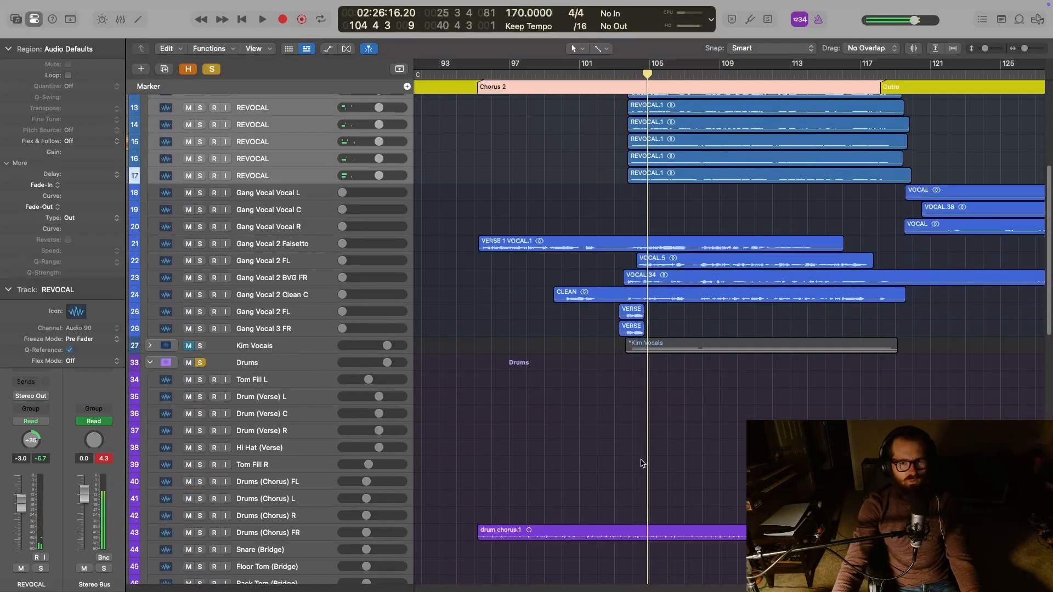
{"action": "scroll", "coordinate": [647, 455], "scroll_direction": "up", "scroll_amount": 4}
{"action": "key", "text": "super+Right"}
{"action": "key", "text": "super+Right"}
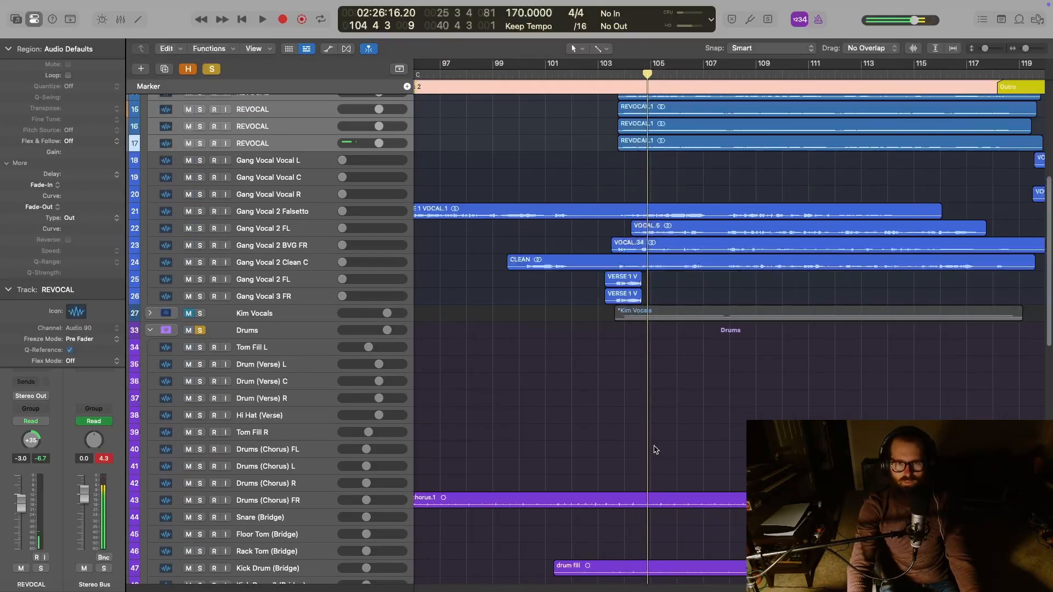
{"action": "key", "text": "super+Right"}
{"action": "key", "text": "super+Right"}
{"action": "scroll", "coordinate": [655, 447], "scroll_direction": "up", "scroll_amount": 2}
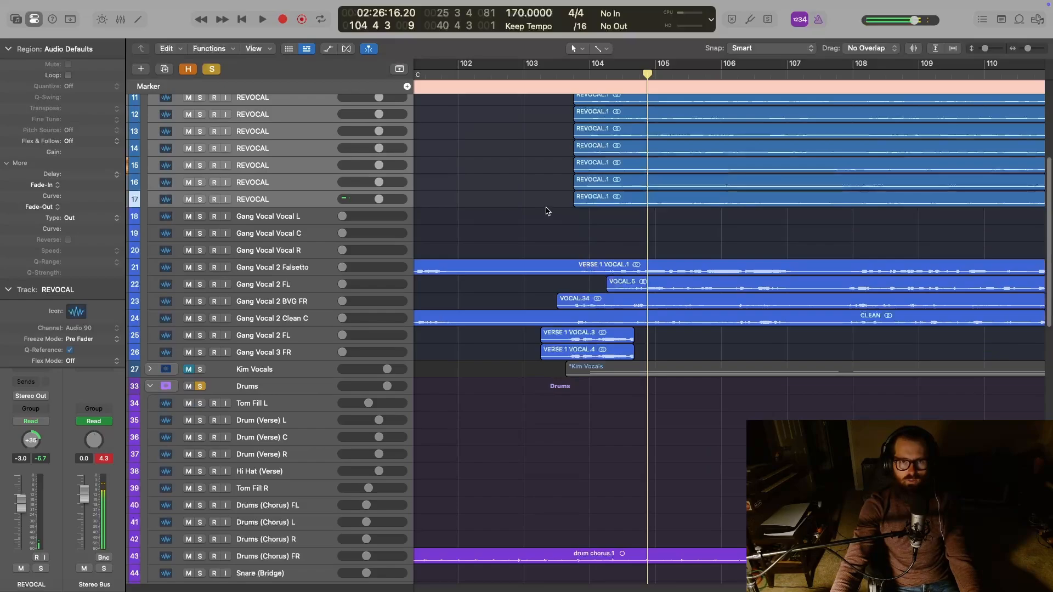
{"action": "key", "text": "space"}
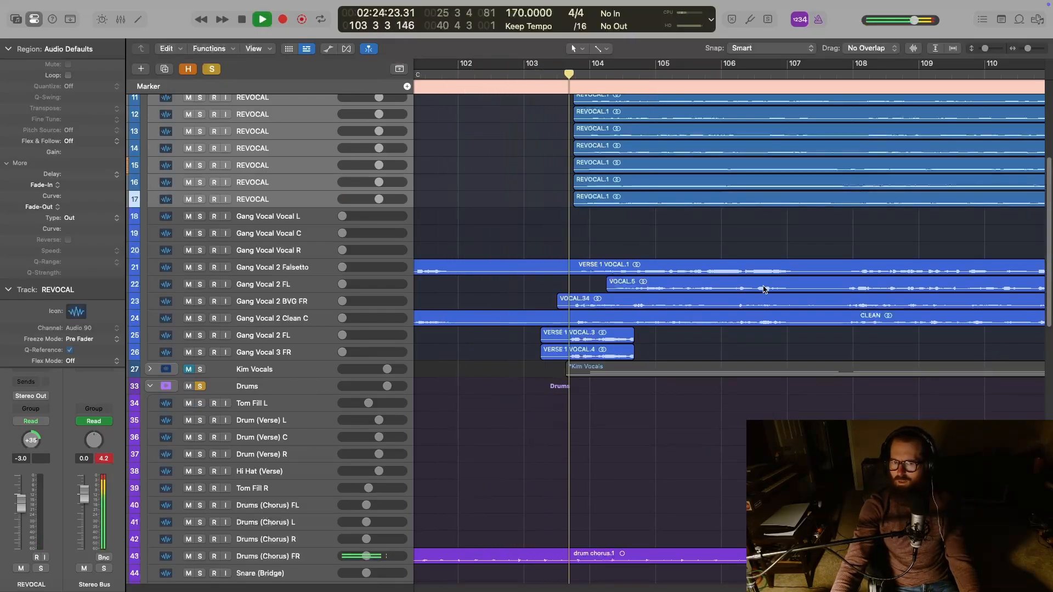
{"action": "key", "text": "space"}
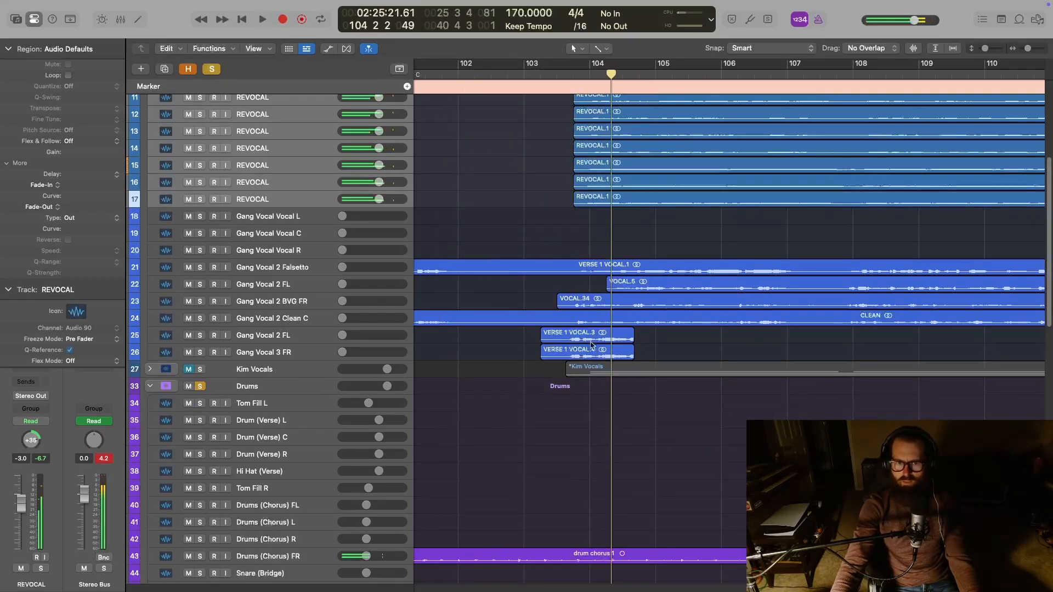
{"action": "left_click", "coordinate": [516, 73]}
{"action": "key", "text": "space"}
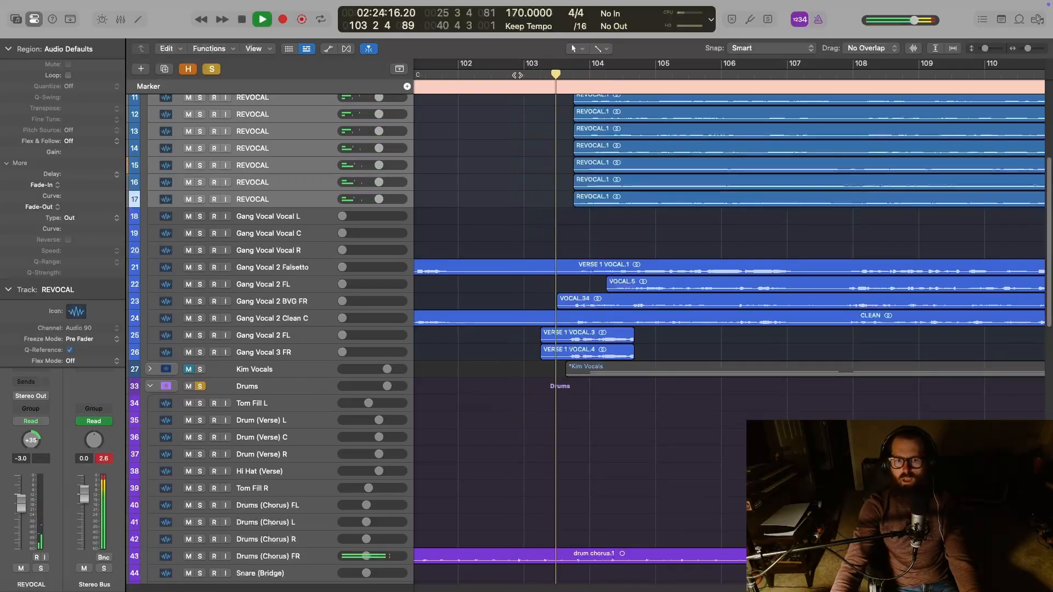
{"action": "key", "text": "space"}
Solo the seven REVOCAL tracks briefly to listen to them around bar 104, and turn their solos off again
{"action": "key", "text": "super+Right"}
{"action": "key", "text": "super+Right"}
{"action": "key", "text": "super+Right"}
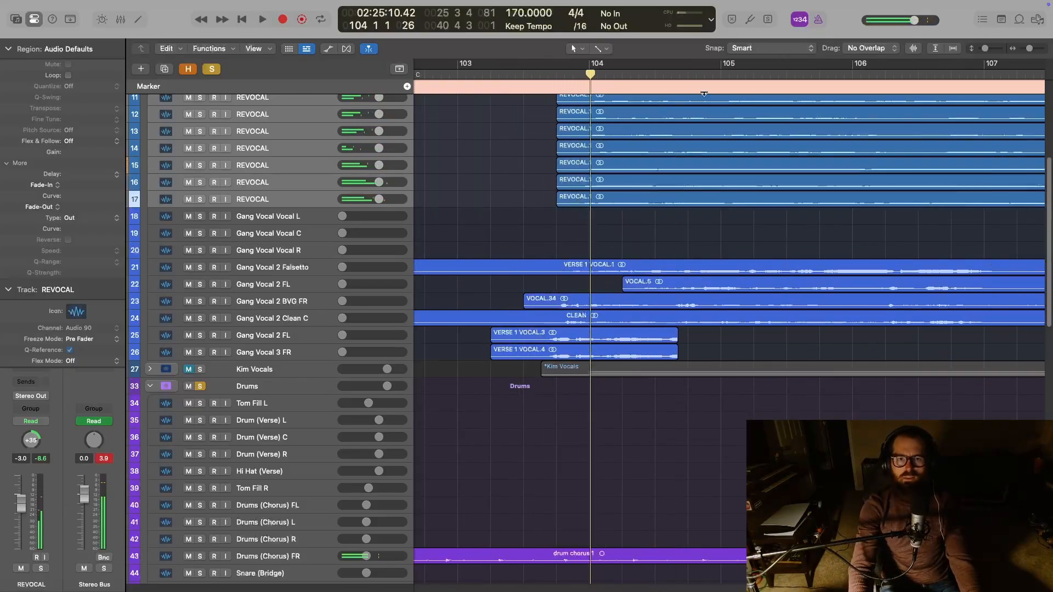
{"action": "scroll", "coordinate": [642, 148], "scroll_direction": "up", "scroll_amount": 5}
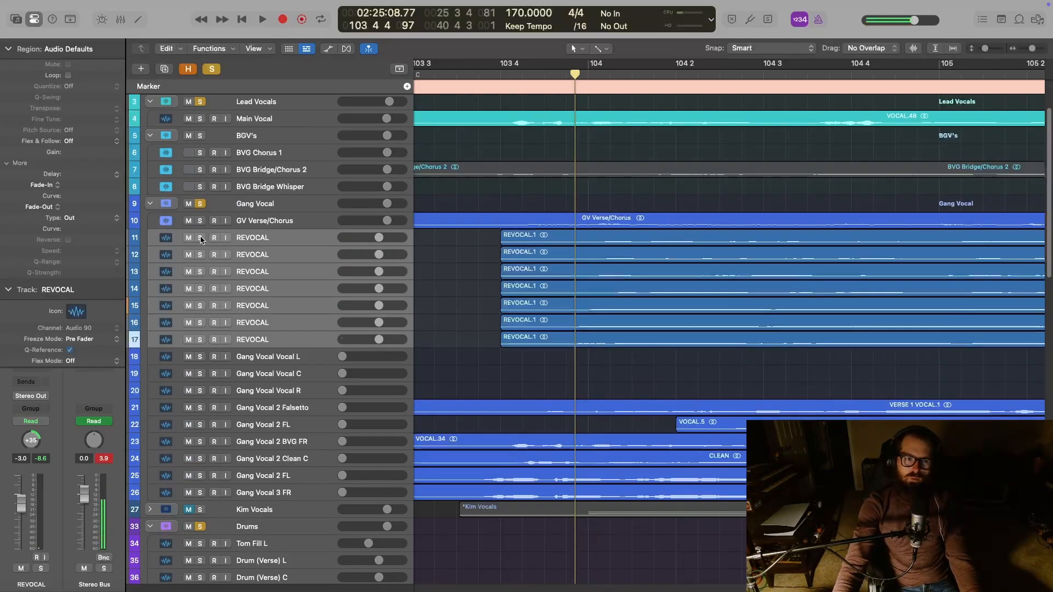
{"action": "left_click", "coordinate": [201, 239]}
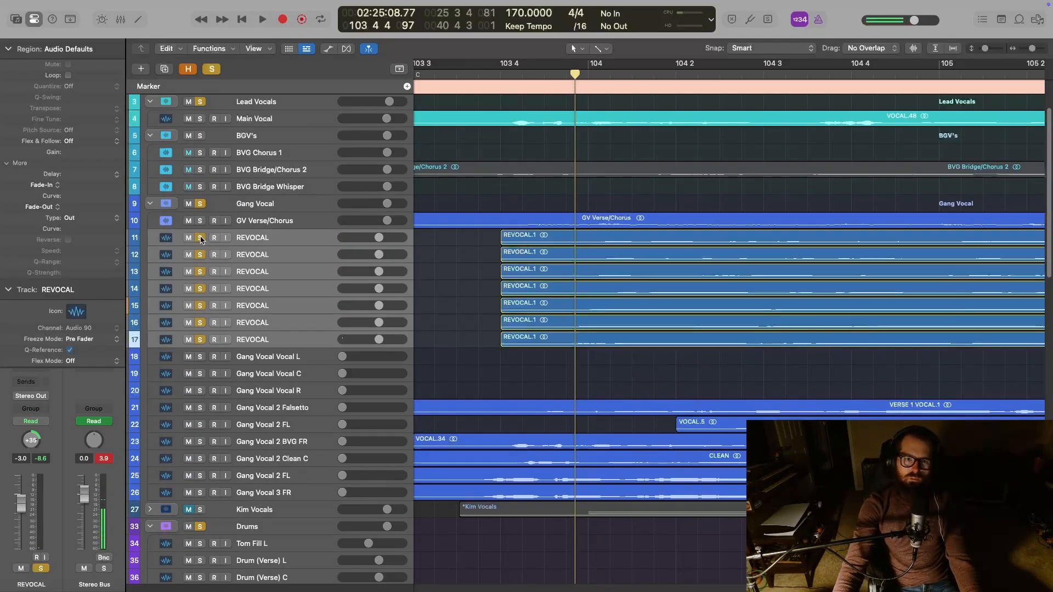
{"action": "key", "text": "space"}
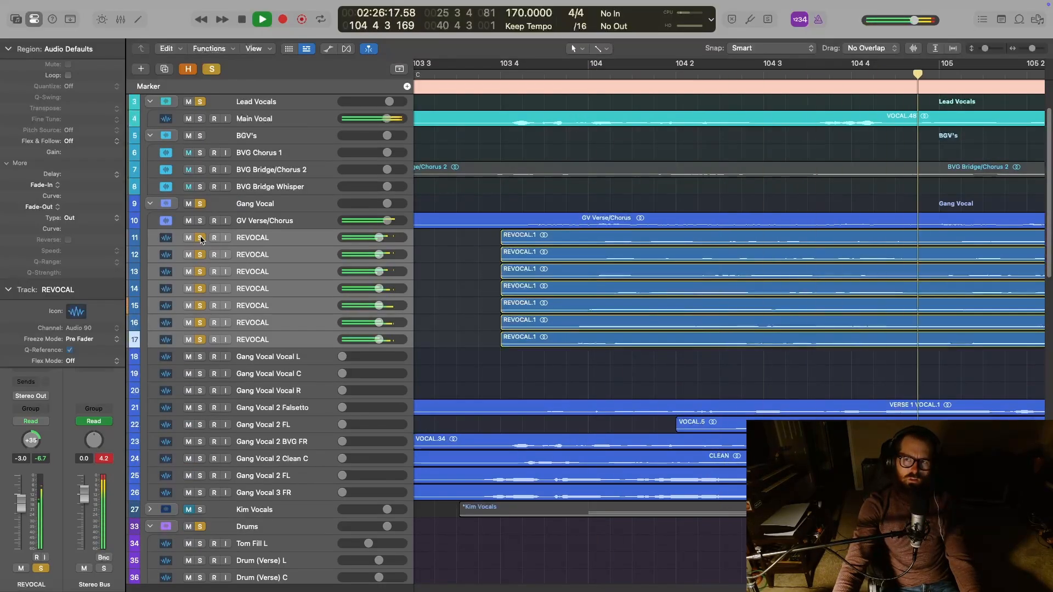
{"action": "key", "text": "space"}
{"action": "left_click", "coordinate": [200, 239]}
Split the seven REVOCAL regions at 103 4 4 121 and delete the short pieces before the split
{"action": "scroll", "coordinate": [634, 267], "scroll_direction": "left", "scroll_amount": 5}
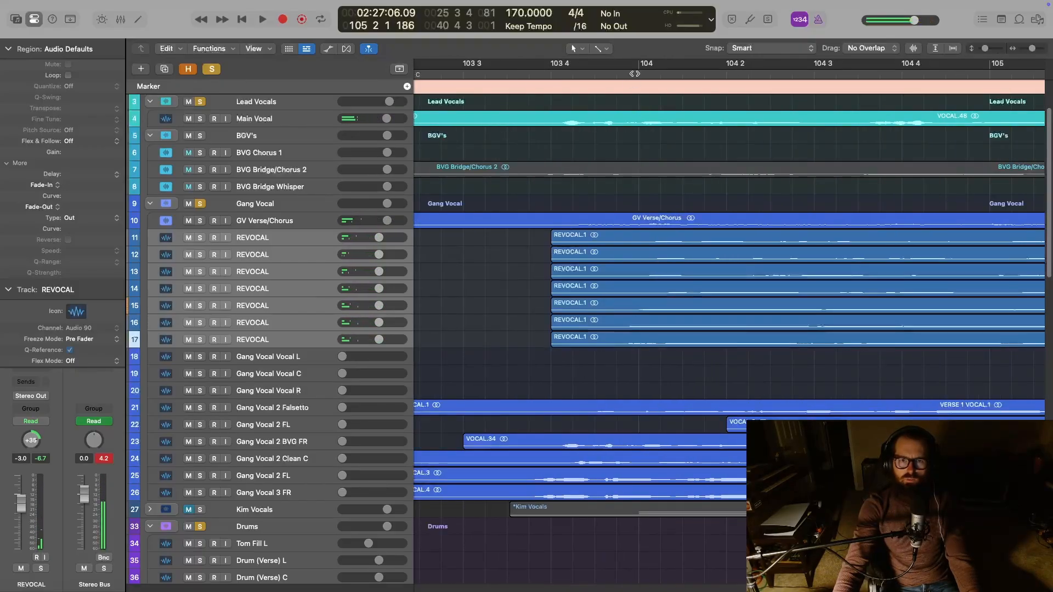
{"action": "left_click_drag", "start_coordinate": [629, 74], "coordinate": [627, 75]}
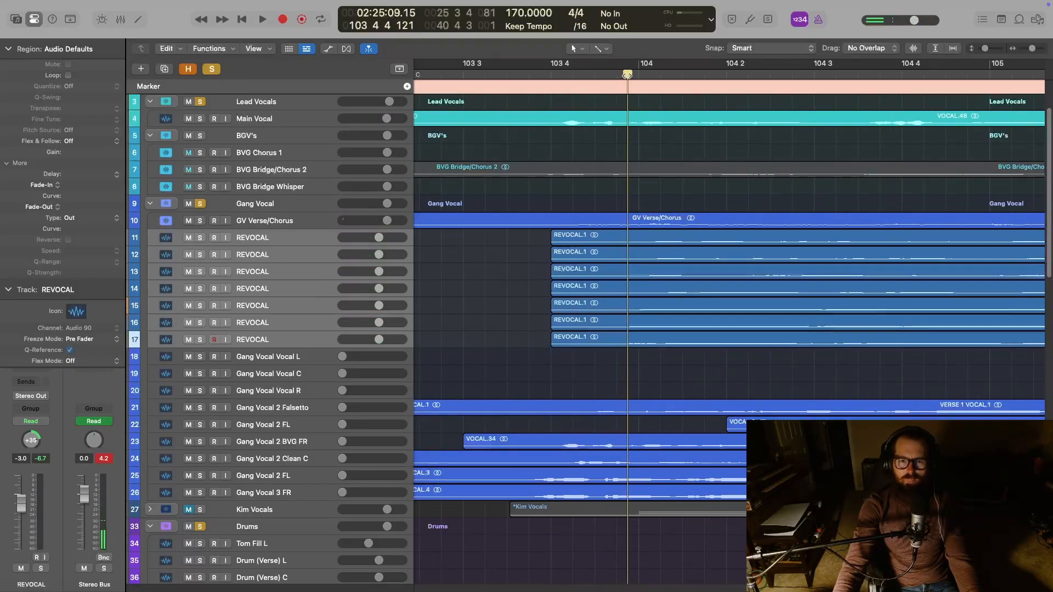
{"action": "mouse_move", "coordinate": [648, 359]}
{"action": "left_mouse_down"}
{"action": "mouse_move", "coordinate": [629, 242]}
{"action": "mouse_move", "coordinate": [548, 307]}
{"action": "mouse_move", "coordinate": [498, 328]}
{"action": "left_mouse_up"}
{"action": "left_click", "coordinate": [628, 252]}
{"action": "left_click_drag", "start_coordinate": [586, 338], "coordinate": [585, 338]}
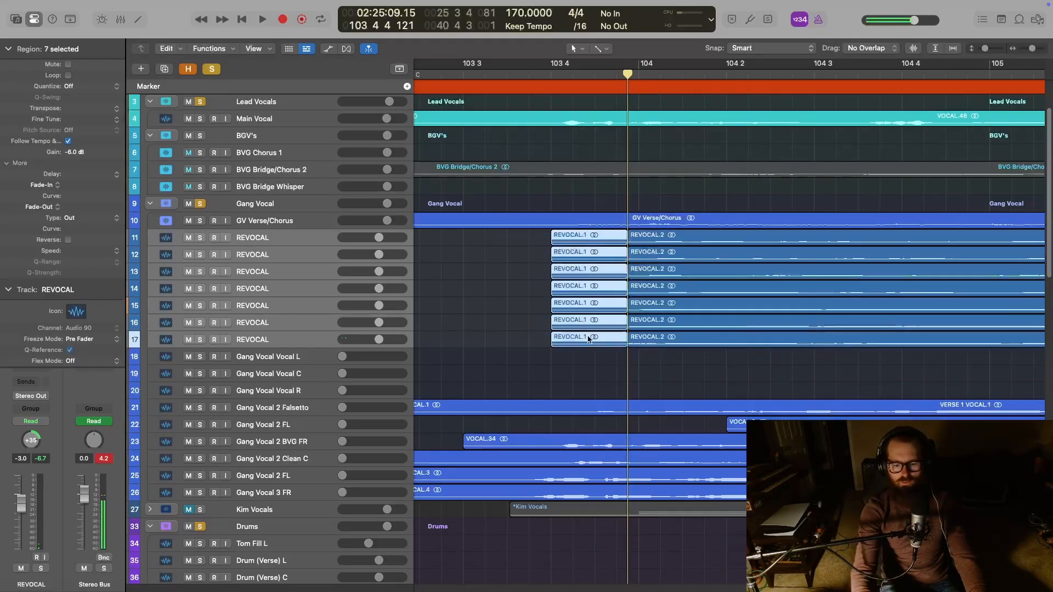
{"action": "key", "text": "Delete"}
Play from bar 103 beat 3 to check the trimmed REVOCAL entry against the drum tracks
{"action": "scroll", "coordinate": [587, 345], "scroll_direction": "down", "scroll_amount": 10}
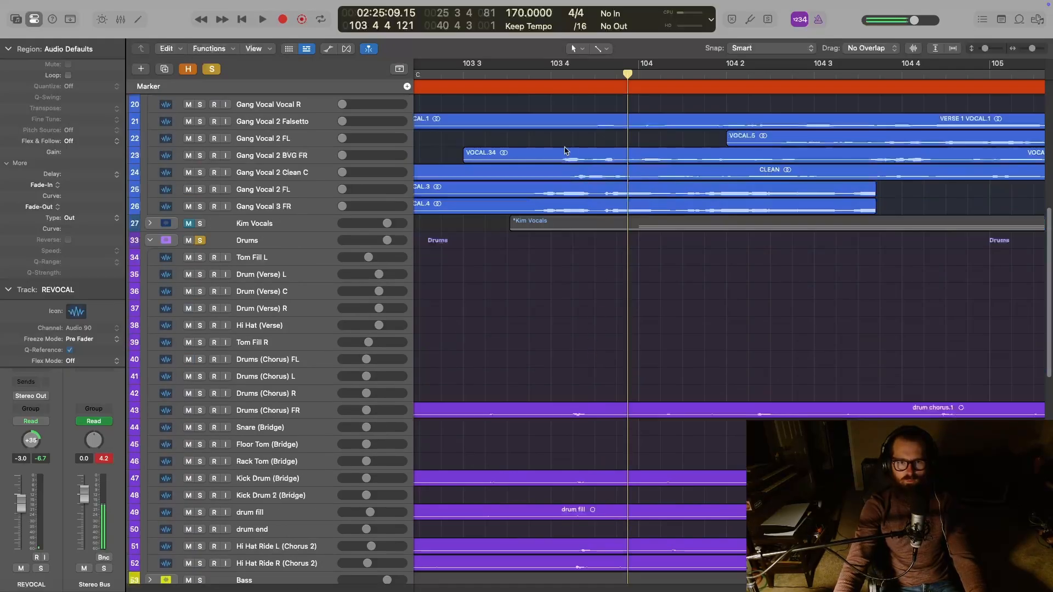
{"action": "left_click", "coordinate": [471, 77]}
{"action": "key", "text": "space"}
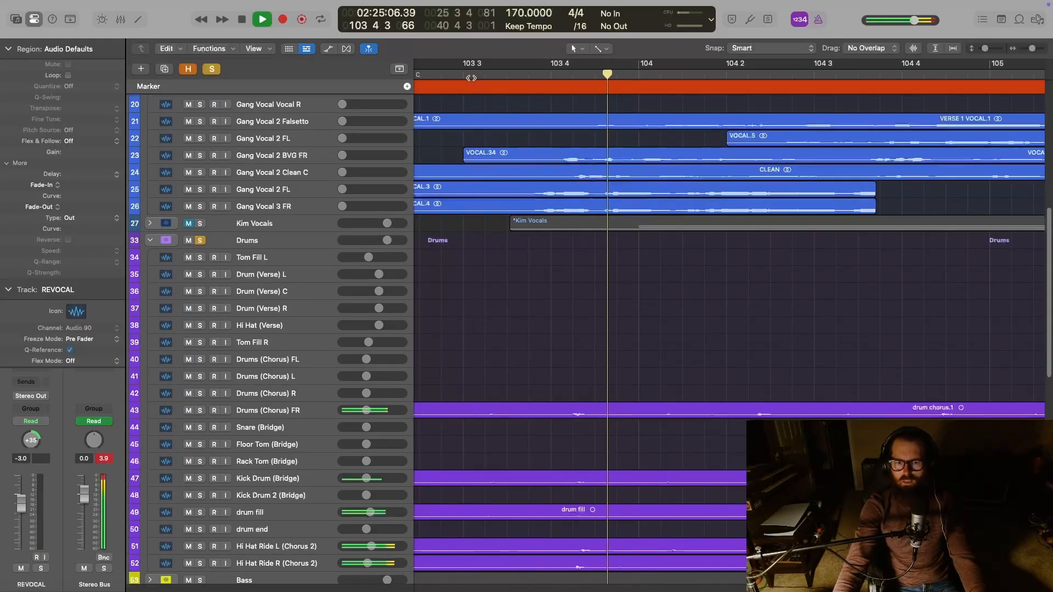
{"action": "key", "text": "space"}
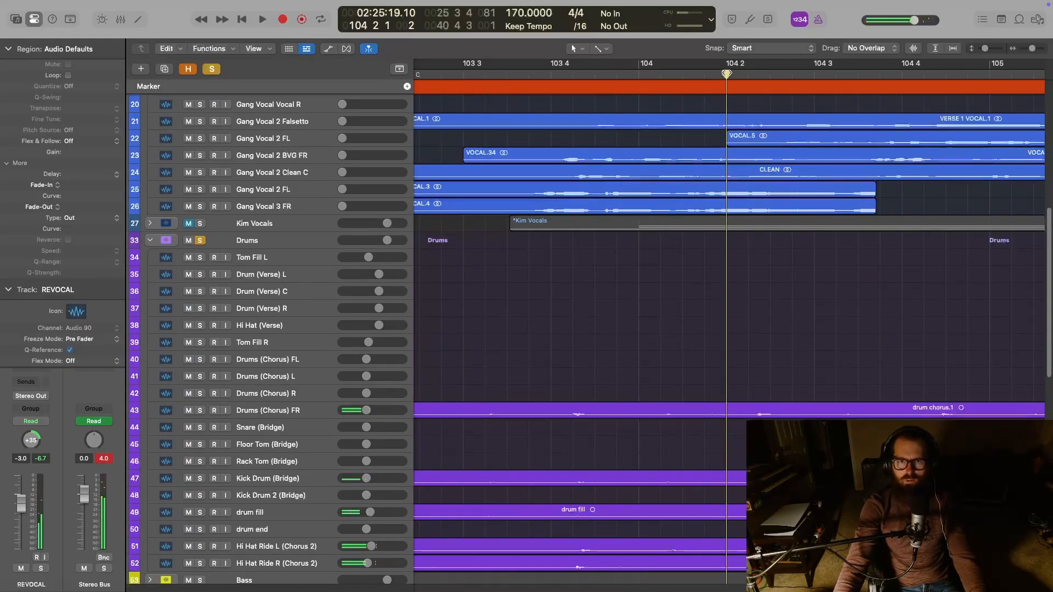
Move the seven trimmed REVOCAL regions earlier so they start on the drum hit at 103 4 2 81
{"action": "left_click_drag", "start_coordinate": [726, 74], "coordinate": [580, 78]}
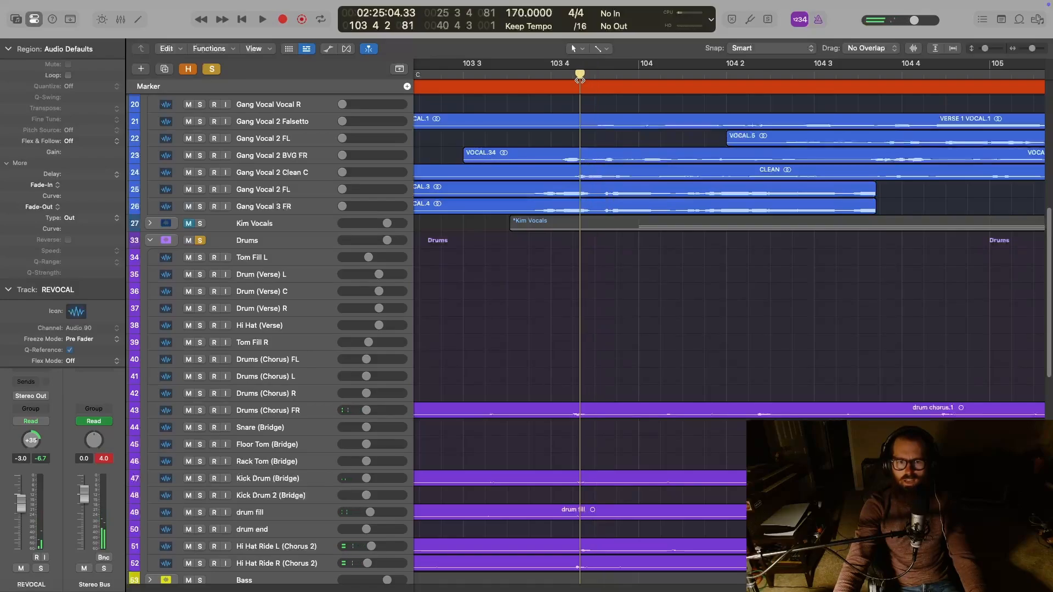
{"action": "scroll", "coordinate": [680, 164], "scroll_direction": "up", "scroll_amount": 8}
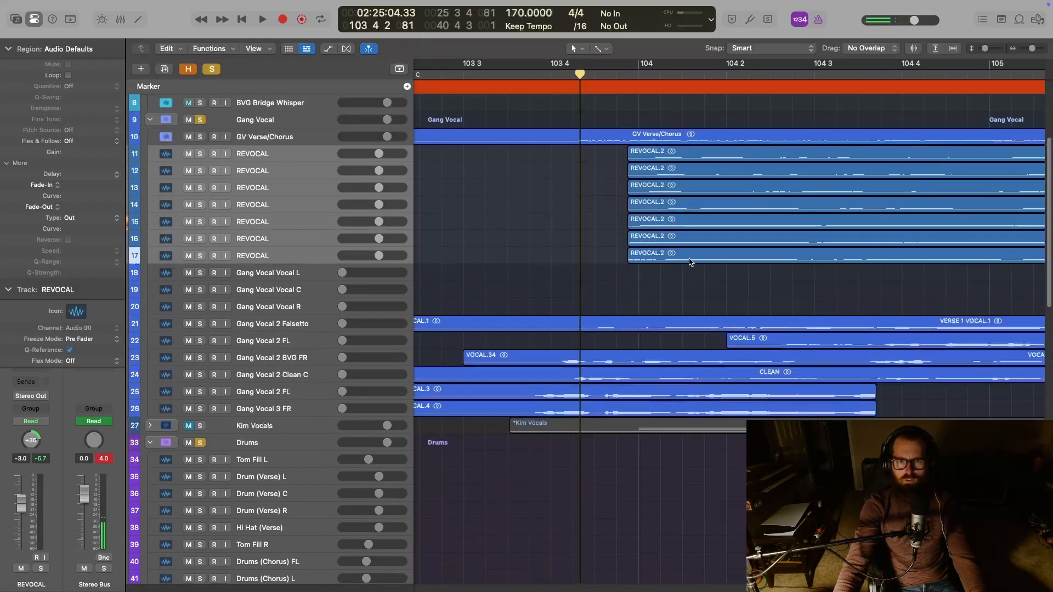
{"action": "left_click_drag", "start_coordinate": [692, 271], "coordinate": [686, 156]}
{"action": "left_click_drag", "start_coordinate": [680, 260], "coordinate": [633, 260]}
Play from bar 103 beat 2 to check the timing of the moved REVOCAL regions
{"action": "left_click", "coordinate": [420, 74]}
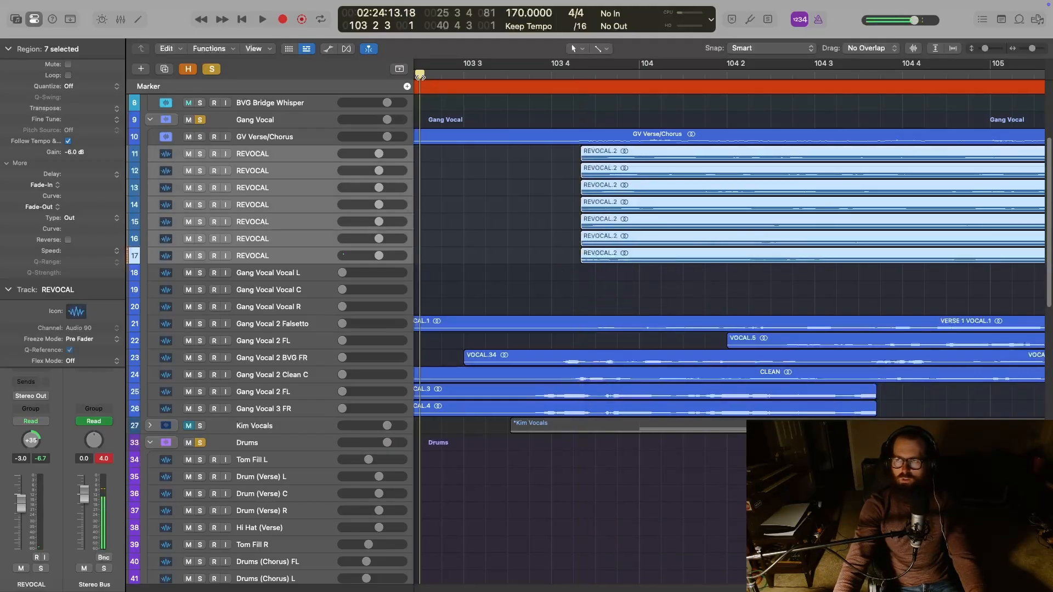
{"action": "key", "text": "space"}
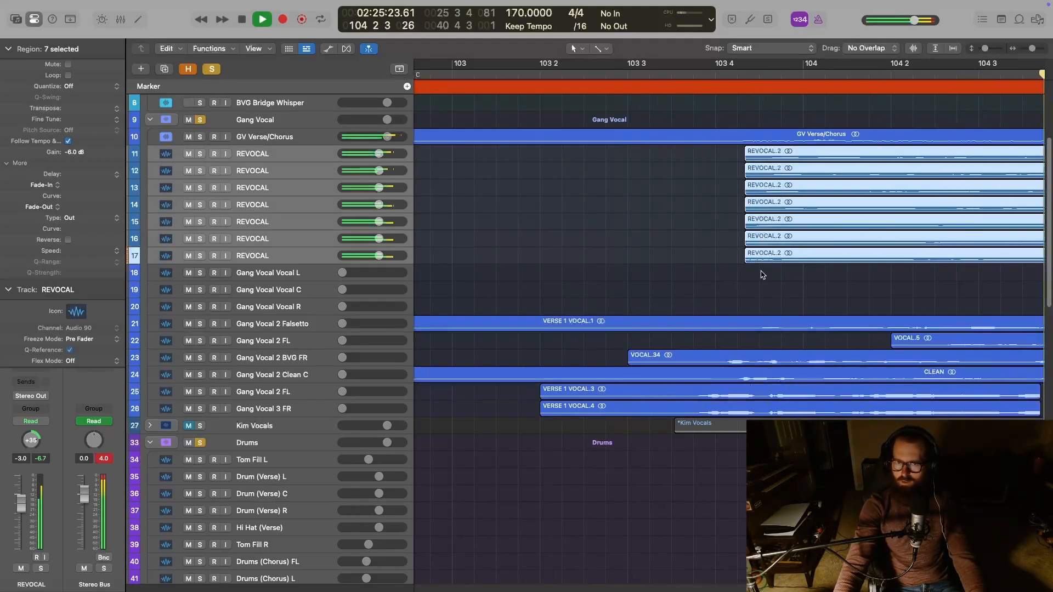
{"action": "key", "text": "space"}
{"action": "left_click_drag", "start_coordinate": [758, 257], "coordinate": [758, 256]}
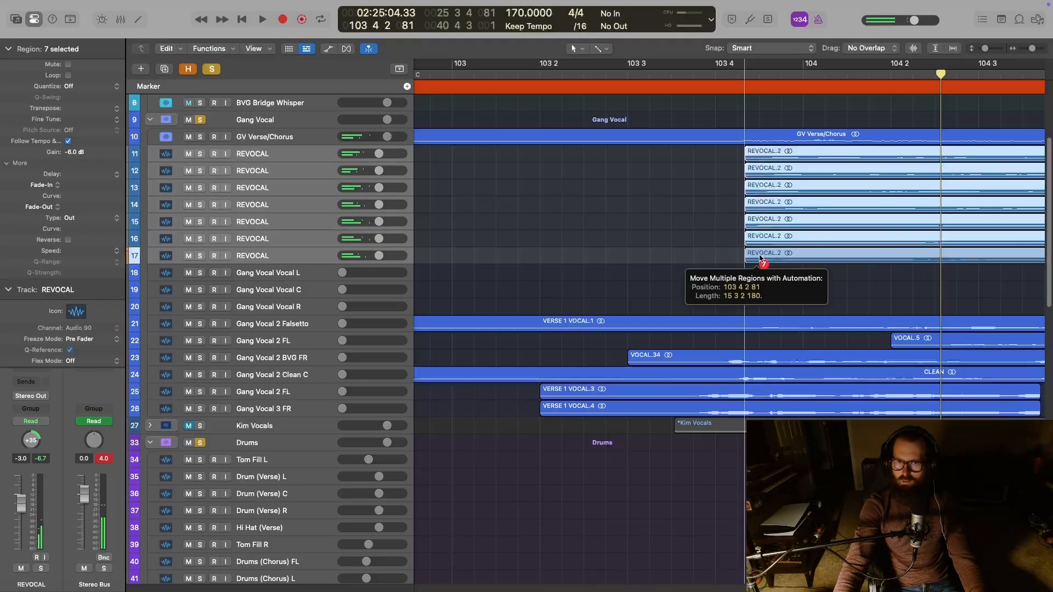
{"action": "left_click", "coordinate": [734, 48]}
{"action": "left_click", "coordinate": [733, 49]}
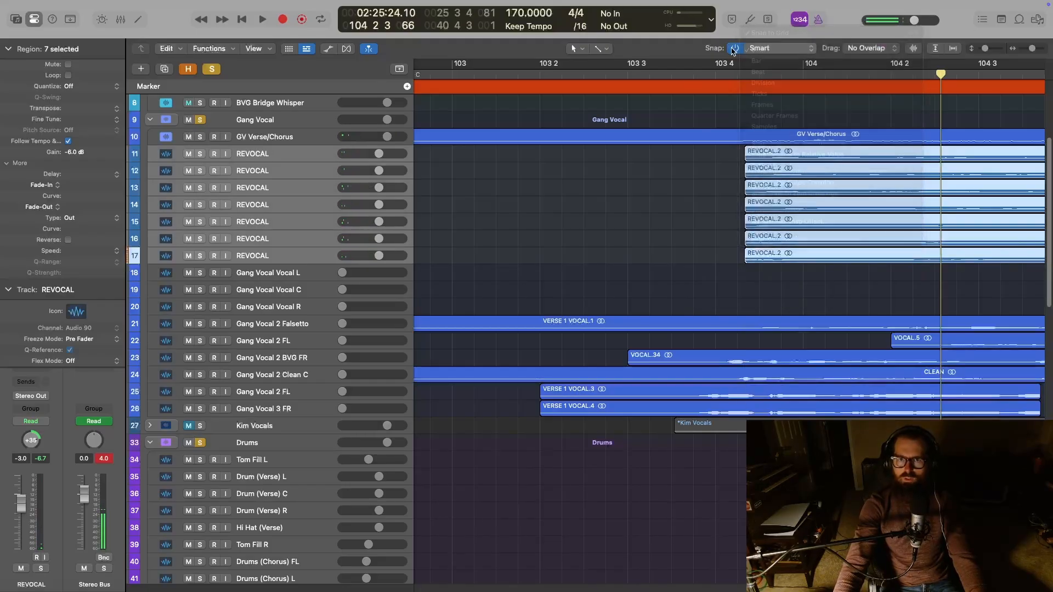
Listen once more to the REVOCAL entry from bar 103 beat 3
{"action": "left_click", "coordinate": [649, 74]}
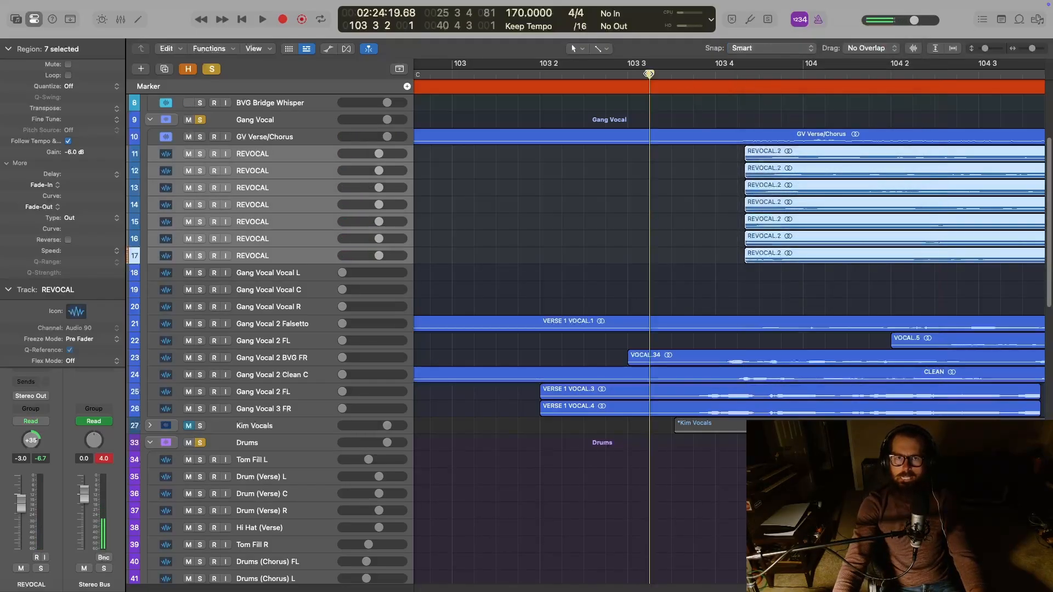
{"action": "key", "text": "space"}
{"action": "key", "text": "space"}
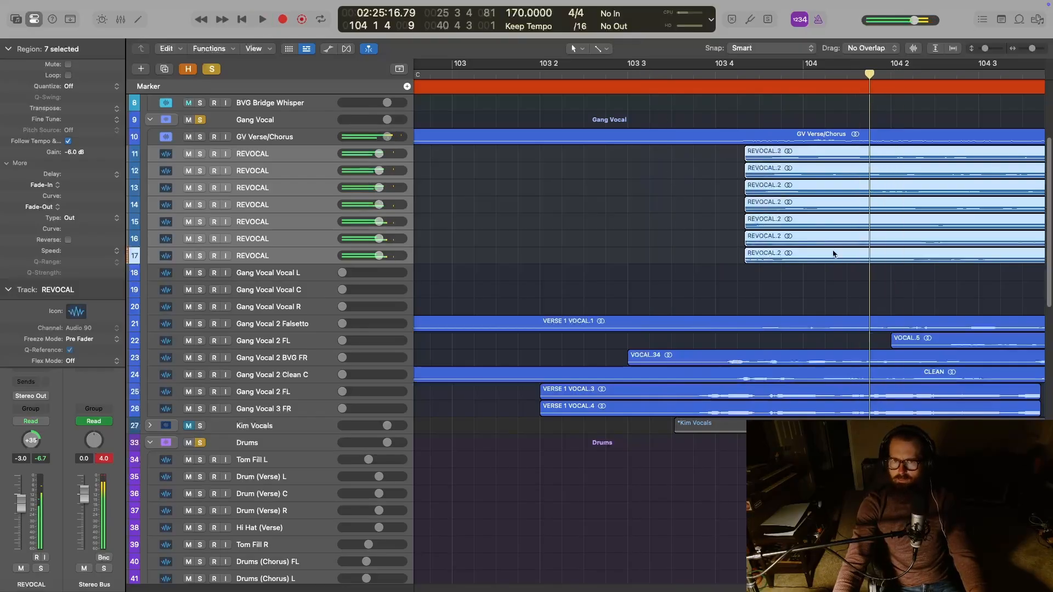
Shift the seven trimmed REVOCAL regions slightly later and play from bar 103 beat 3 to check their timing
{"action": "left_click_drag", "start_coordinate": [800, 258], "coordinate": [801, 259]}
{"action": "left_click", "coordinate": [630, 74]}
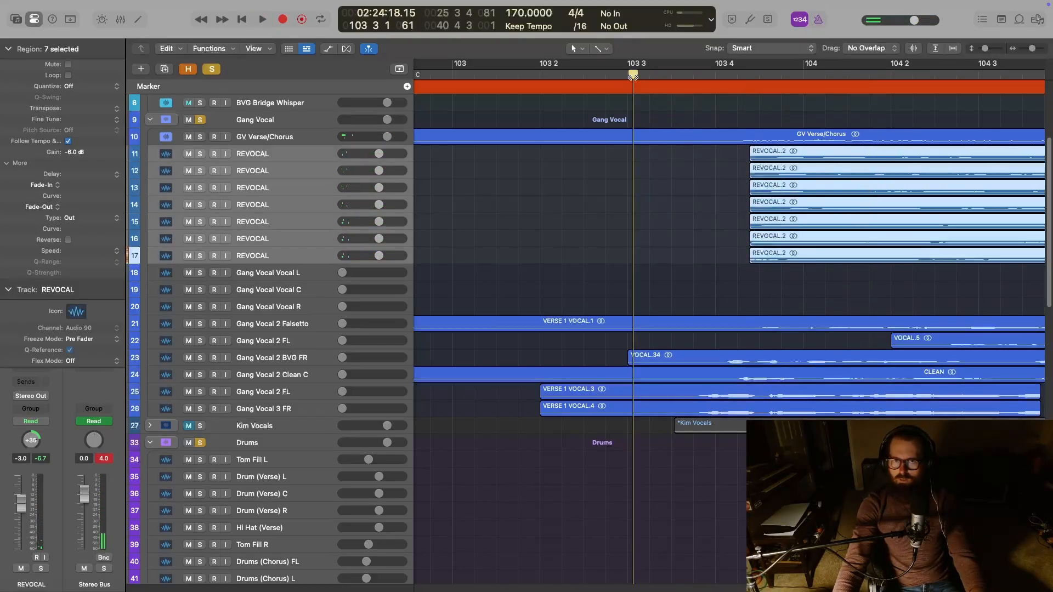
{"action": "key", "text": "space"}
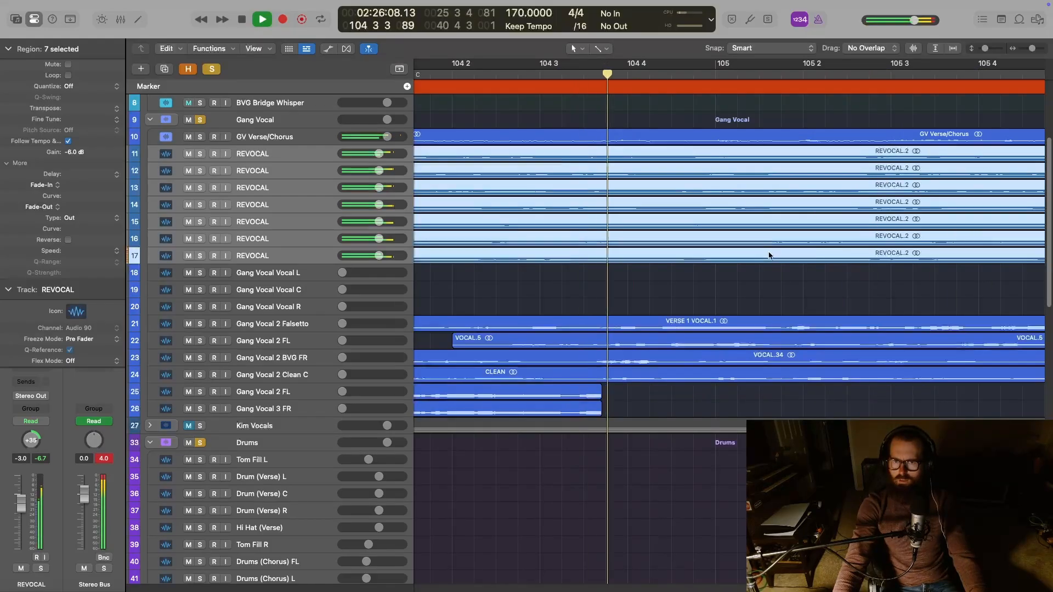
{"action": "key", "text": "space"}
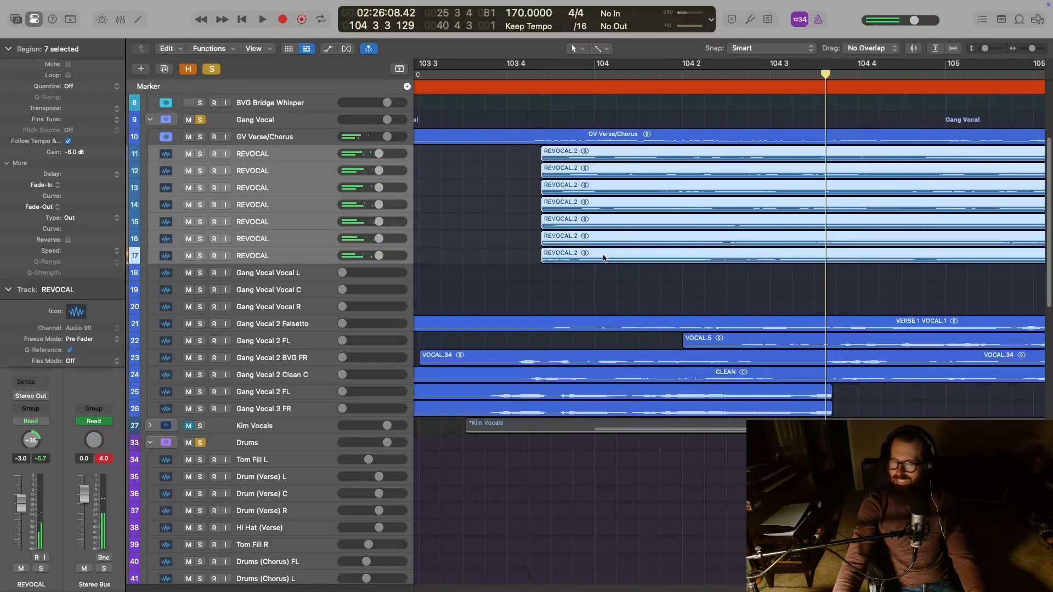
Undo the moves and the trim of the seven REVOCAL regions, and play their entry from bar 103 beat 3
{"action": "key", "text": "alt+Right"}
{"action": "key", "text": "super+z"}
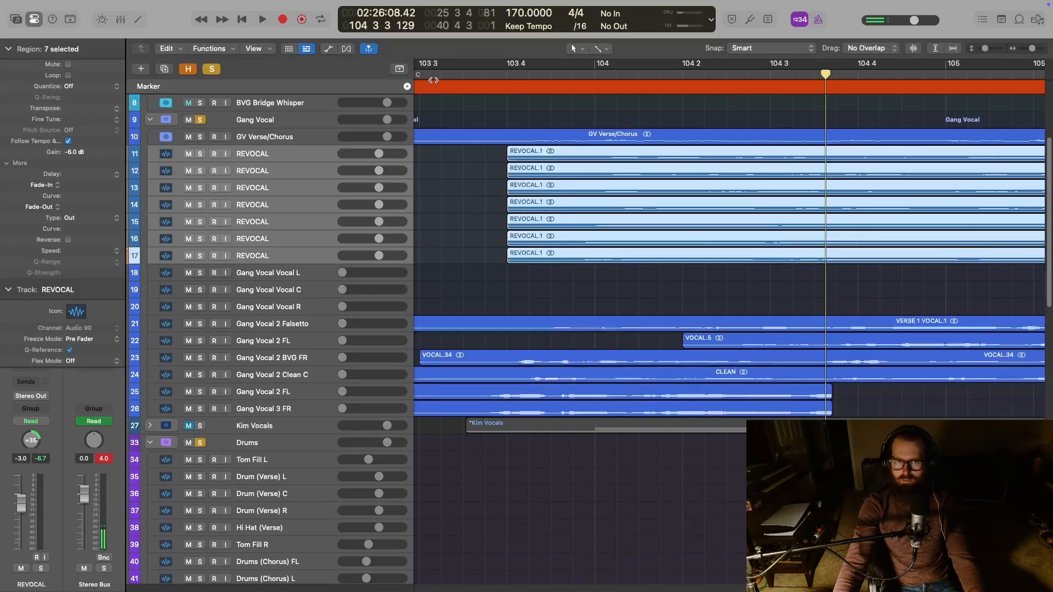
{"action": "left_click", "coordinate": [434, 74]}
{"action": "key", "text": "space"}
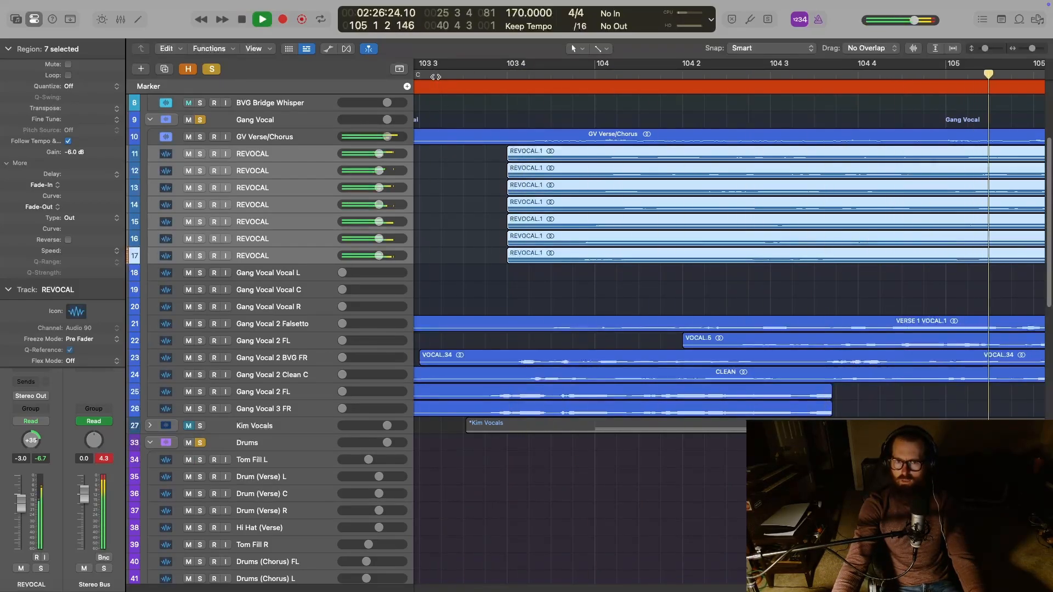
{"action": "key", "text": "space"}
Split the seven REVOCAL regions at 103 4 4 61 and delete the short pieces before the cut
{"action": "scroll", "coordinate": [649, 267], "scroll_direction": "left", "scroll_amount": 10}
{"action": "scroll", "coordinate": [649, 267], "scroll_direction": "left", "scroll_amount": 1}
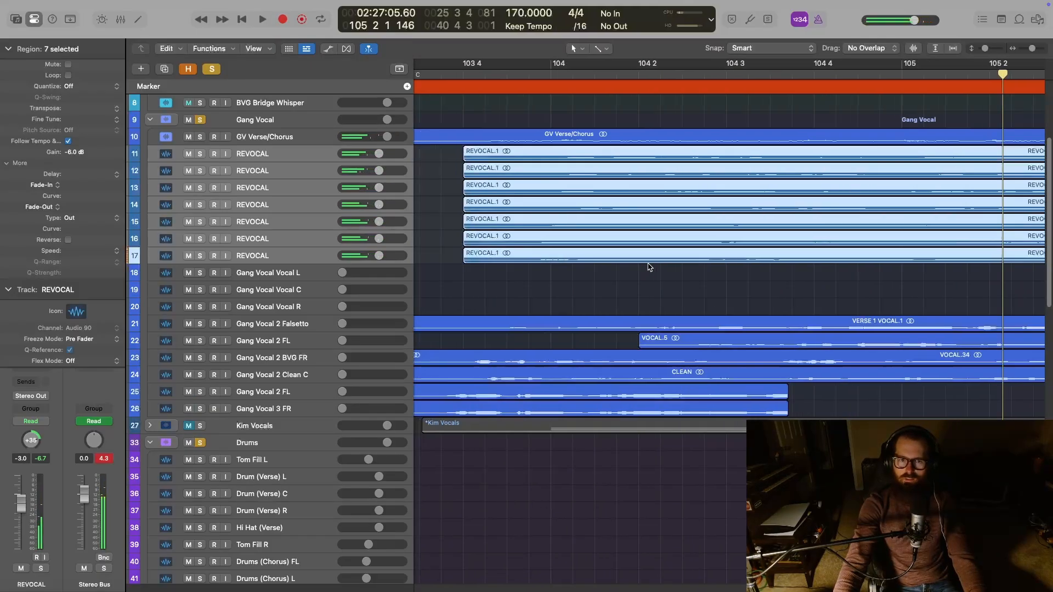
{"action": "left_click_drag", "start_coordinate": [1002, 134], "coordinate": [535, 135]}
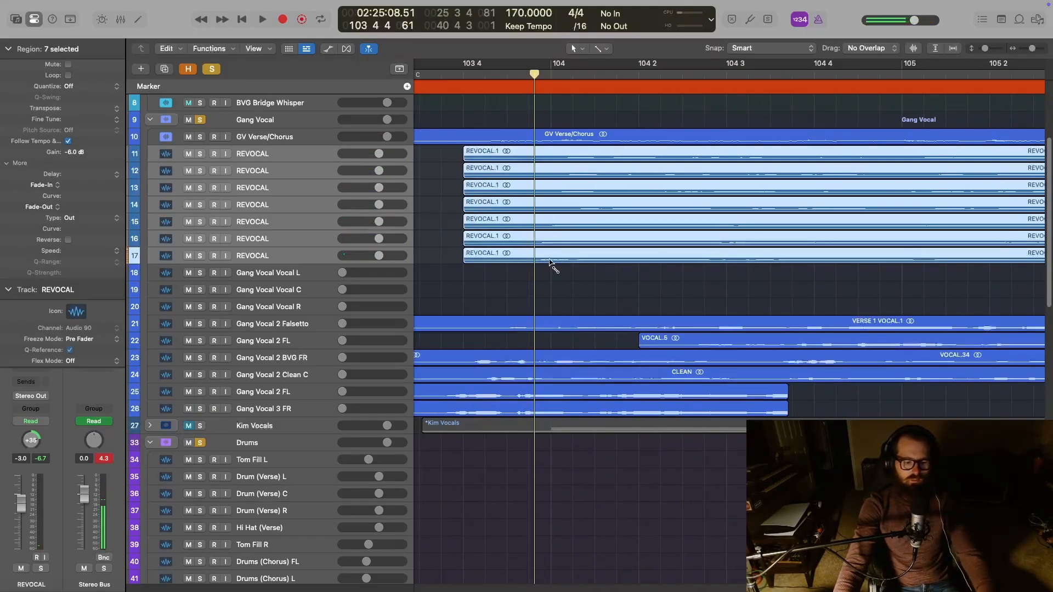
{"action": "key", "text": "super+t"}
{"action": "left_click_drag", "start_coordinate": [440, 160], "coordinate": [486, 254]}
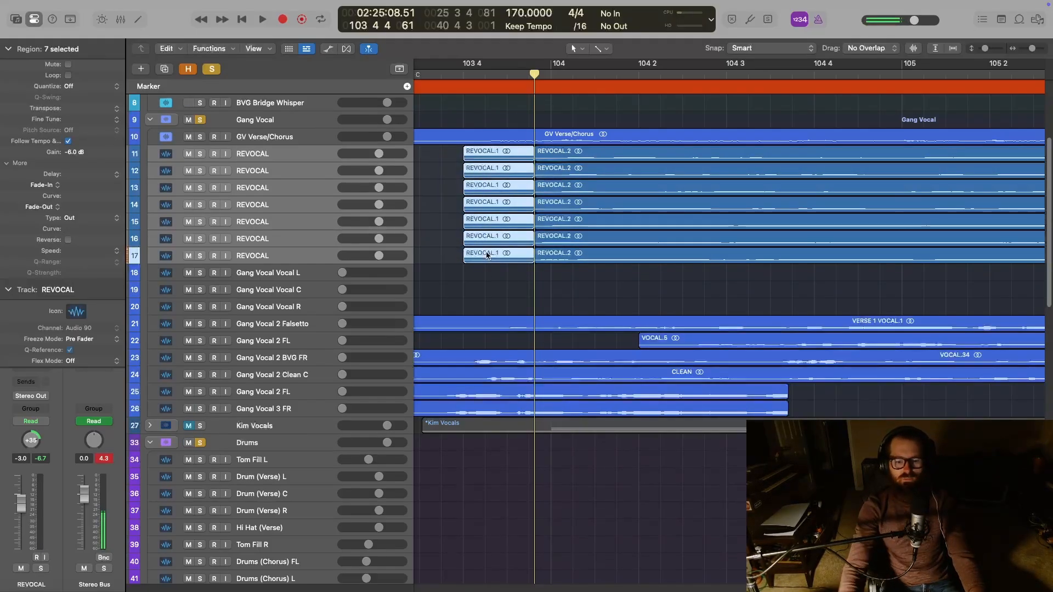
{"action": "key", "text": "Delete"}
Turn off the soloed tracks and play the full mix from bar 102 beat 4 to check the REVOCAL entry
{"action": "key", "text": "super+Down"}
{"action": "key", "text": "super+Down"}
{"action": "key", "text": "super+Down"}
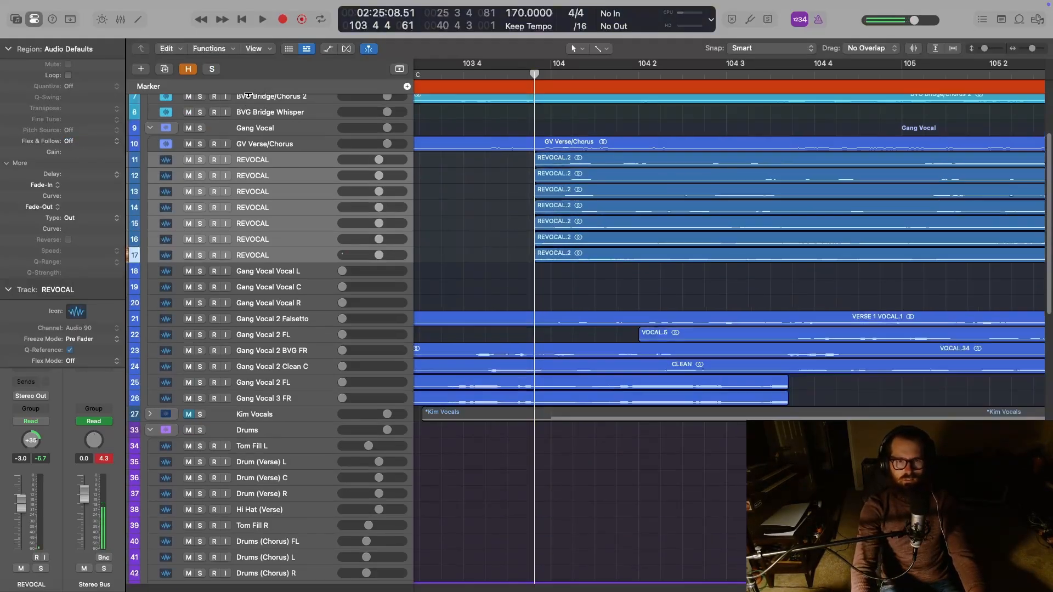
{"action": "key", "text": "super+Left"}
{"action": "scroll", "coordinate": [562, 80], "scroll_direction": "left", "scroll_amount": 5}
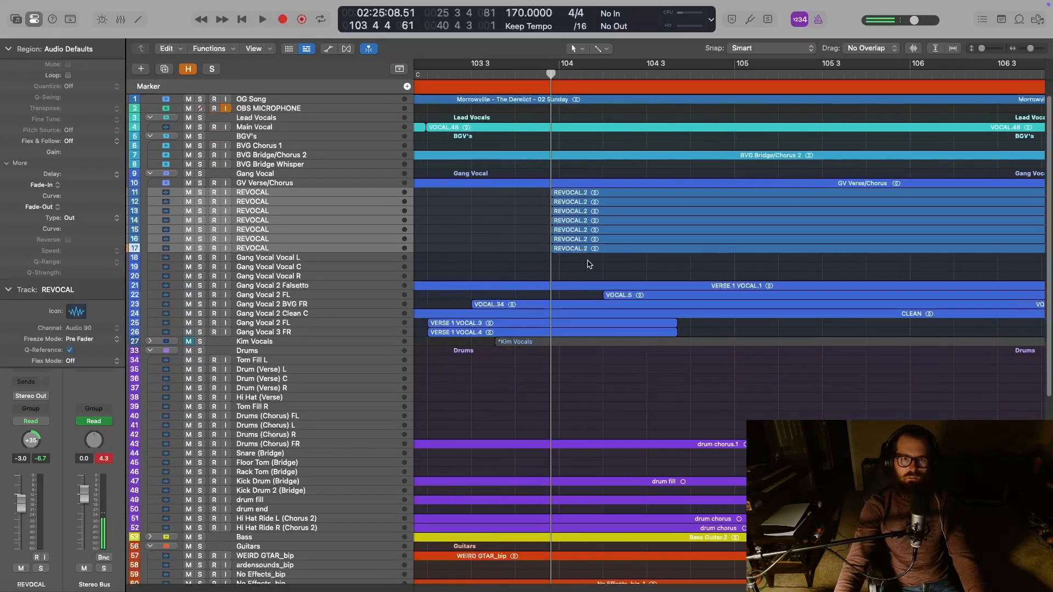
{"action": "left_click", "coordinate": [562, 75]}
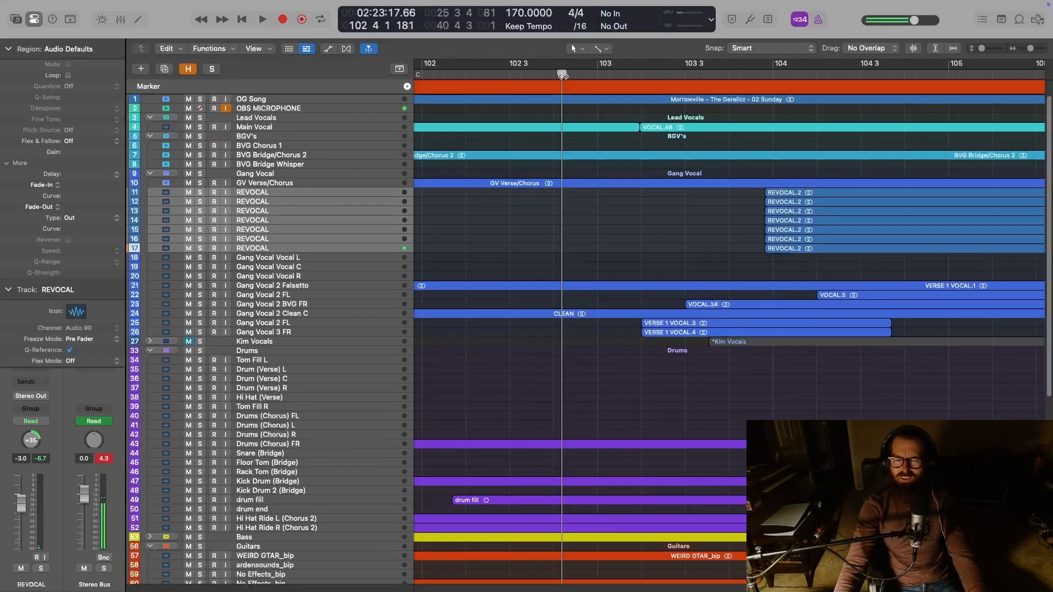
{"action": "key", "text": "space"}
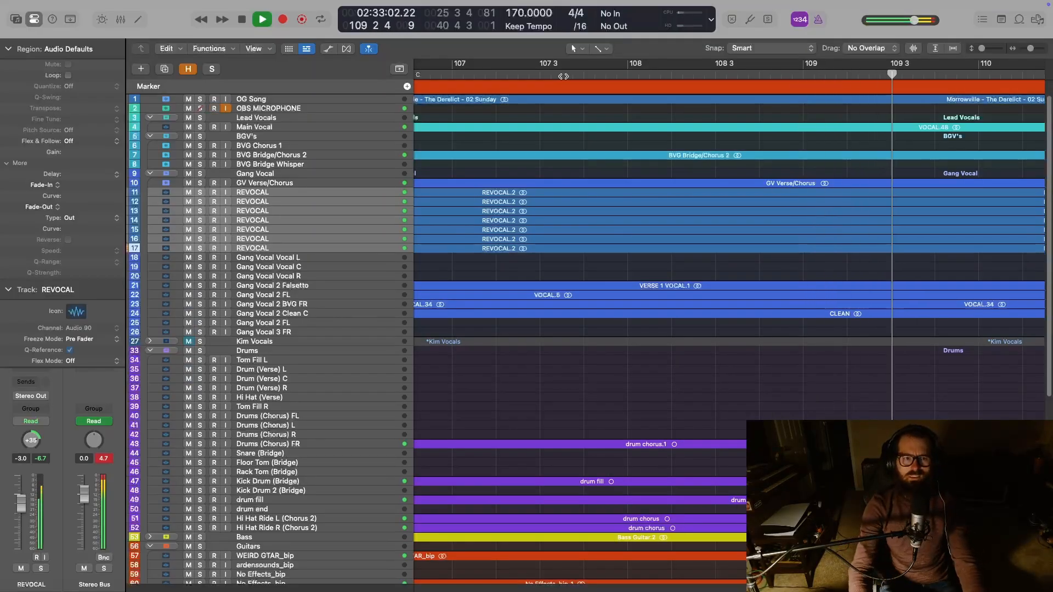
{"action": "key", "text": "space"}
Try a different gain on only the REVOCAL region of track 17, and undo it
{"action": "key", "text": "super+Left"}
{"action": "key", "text": "super+Left"}
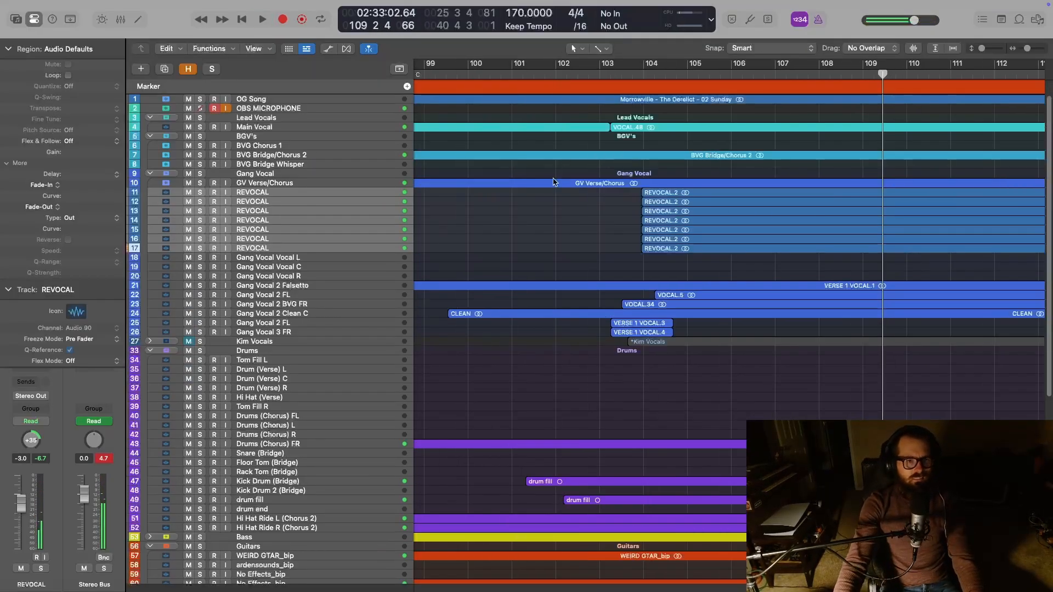
{"action": "key", "text": "i"}
{"action": "key", "text": "super+Down"}
{"action": "key", "text": "super+Down"}
{"action": "key", "text": "super+Down"}
{"action": "key", "text": "super+Down"}
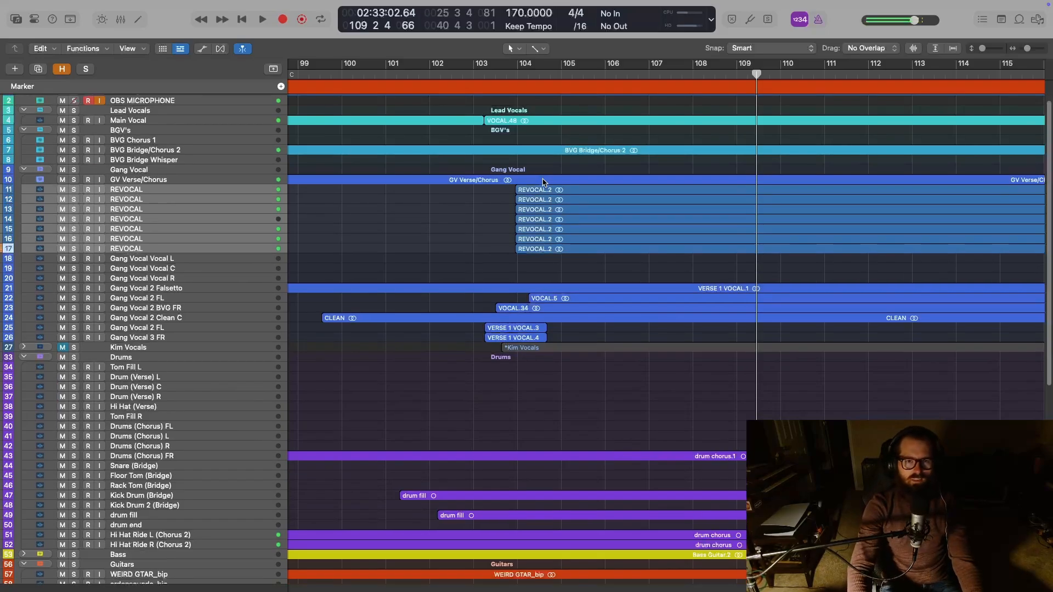
{"action": "key", "text": "super+Right"}
{"action": "key", "text": "super+Up"}
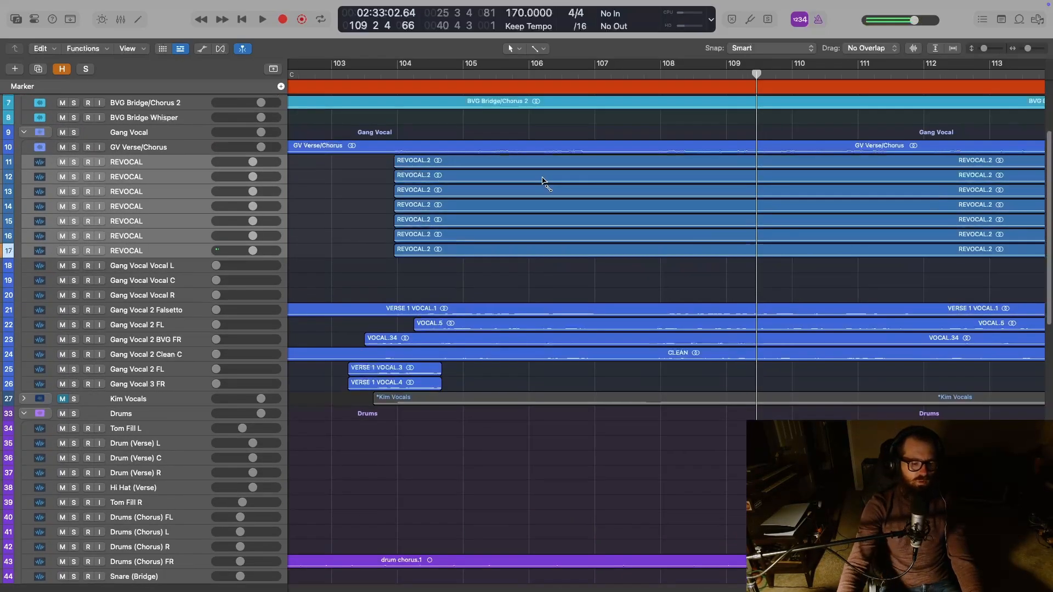
{"action": "key", "text": "super+Up"}
{"action": "key", "text": "Right"}
{"action": "scroll", "coordinate": [608, 298], "scroll_direction": "left", "scroll_amount": 3}
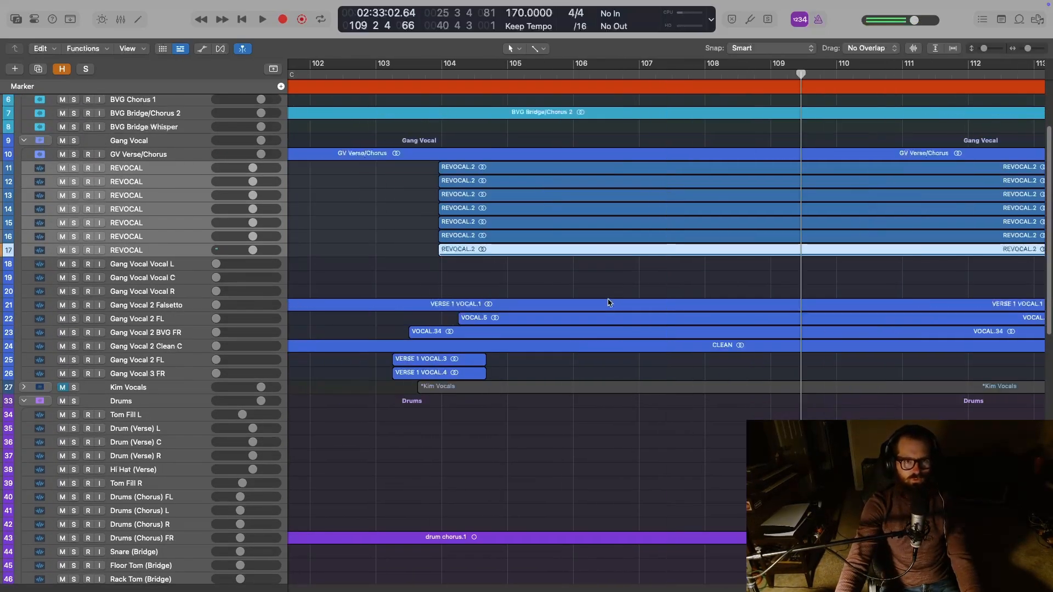
{"action": "key", "text": "super+Down"}
{"action": "key", "text": "super+Down"}
{"action": "key", "text": "super+Down"}
{"action": "key", "text": "i"}
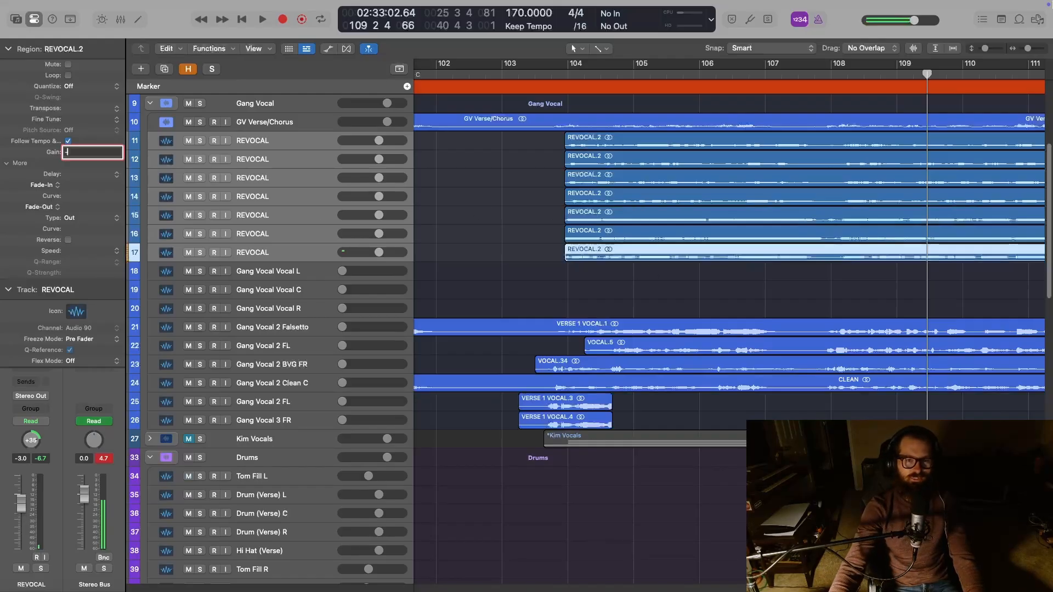
{"action": "left_click", "coordinate": [592, 295]}
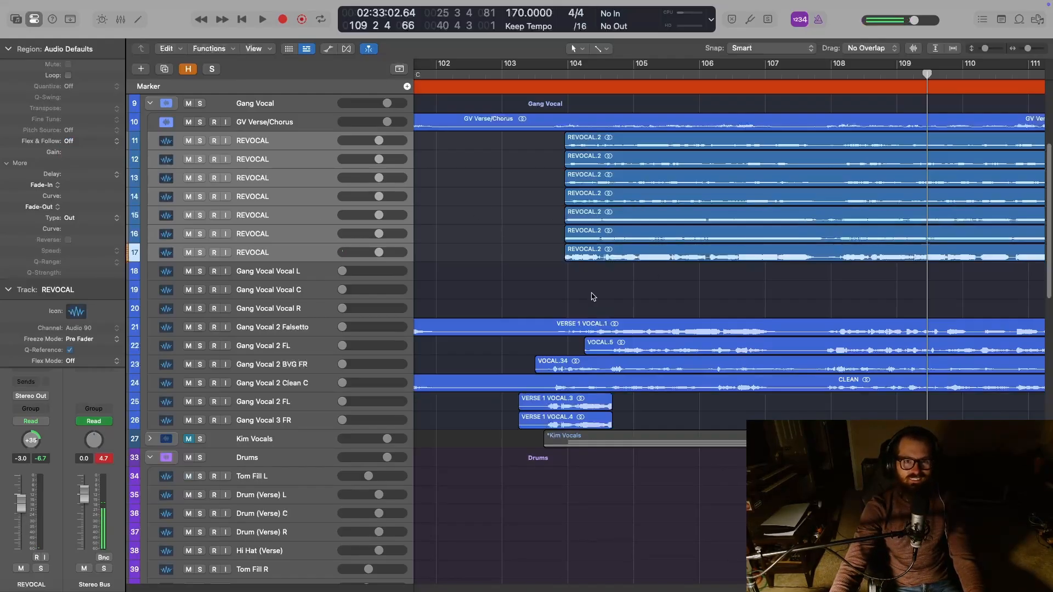
{"action": "key", "text": "super+z"}
Lower the gain of all seven REVOCAL regions and play from bar 101 beat 4 to check their level
{"action": "left_click_drag", "start_coordinate": [667, 304], "coordinate": [620, 142]}
{"action": "double_click", "coordinate": [87, 153]}
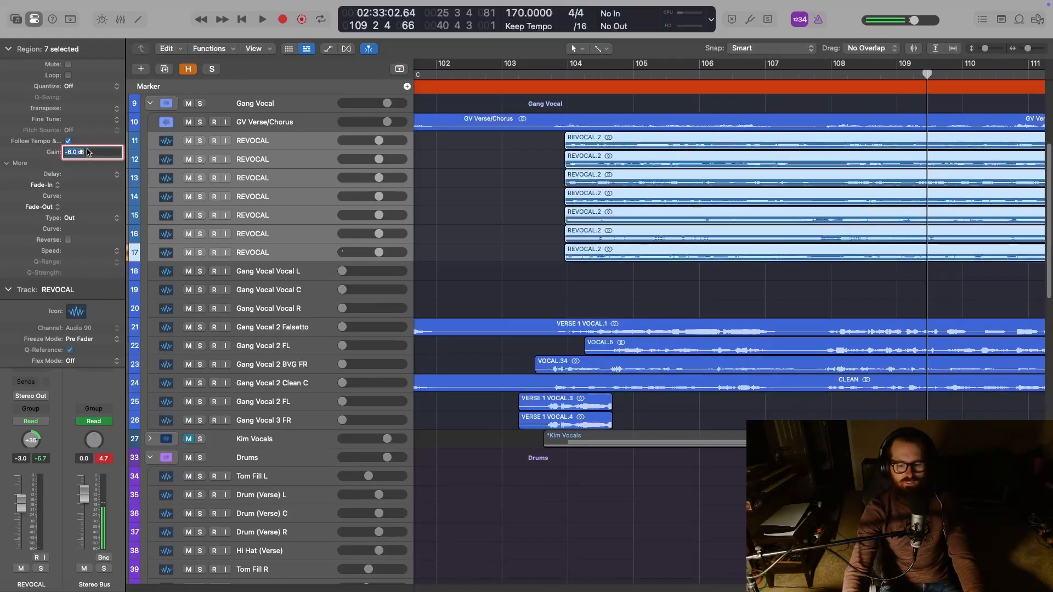
{"action": "key", "text": "Return"}
{"action": "left_click", "coordinate": [428, 74]}
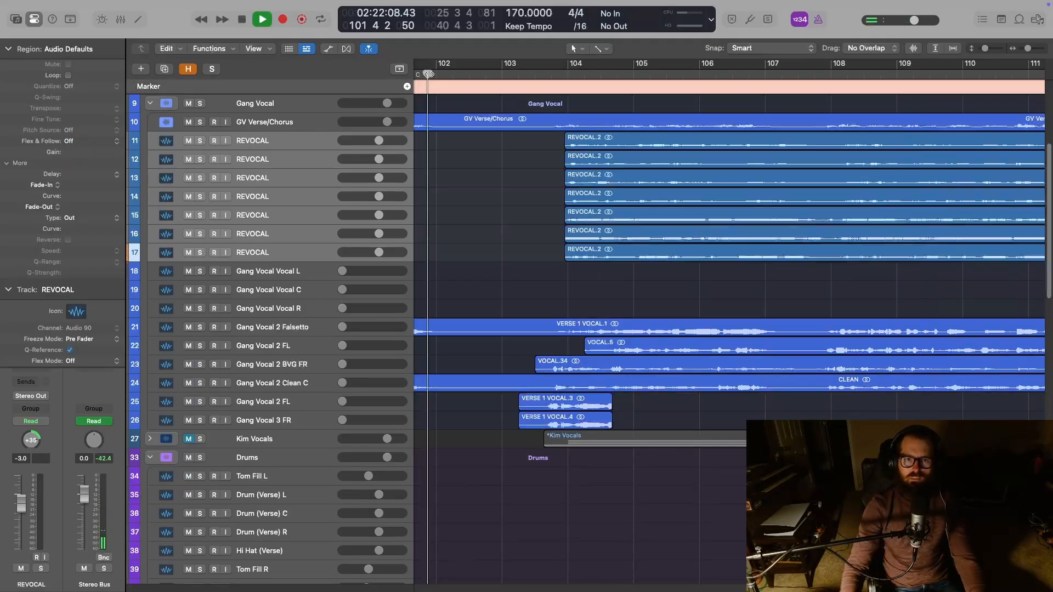
{"action": "key", "text": "space"}
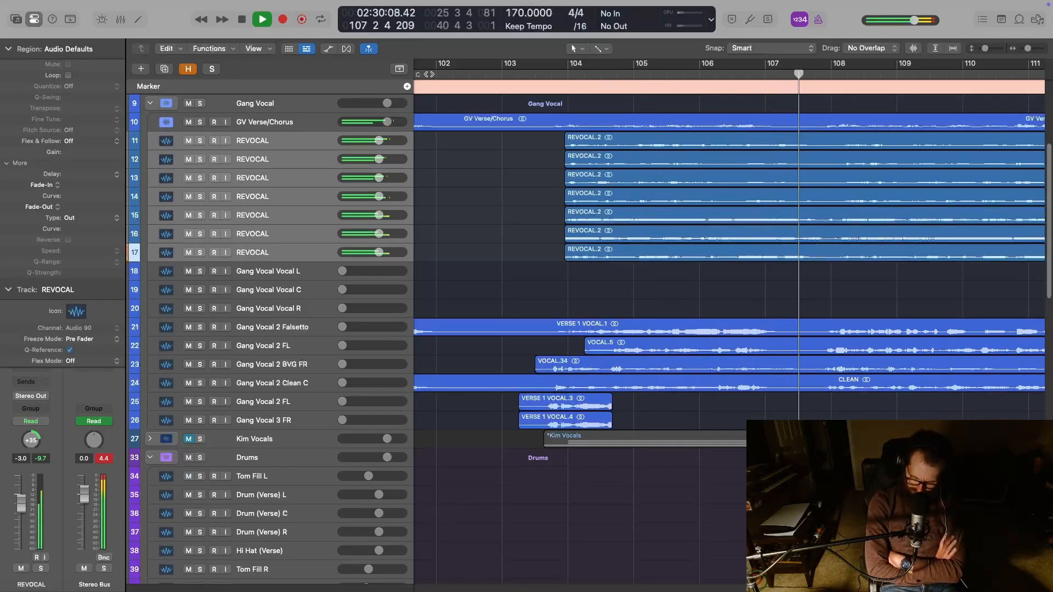
{"action": "key", "text": "space"}
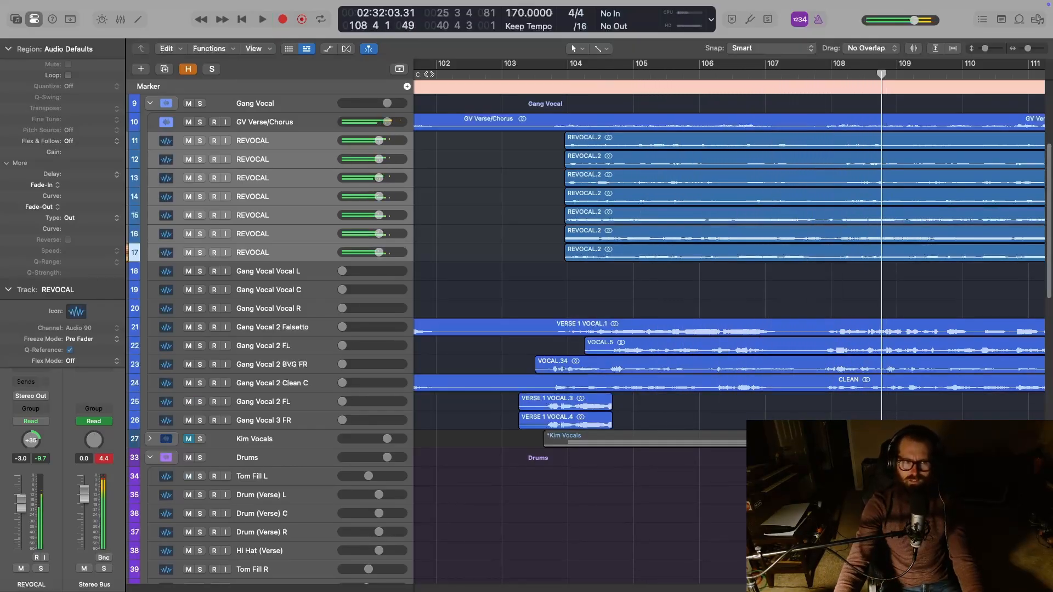
Set the gain of the seven REVOCAL regions to -10 dB and listen from bar 102 beat 4
{"action": "left_click_drag", "start_coordinate": [560, 151], "coordinate": [695, 263]}
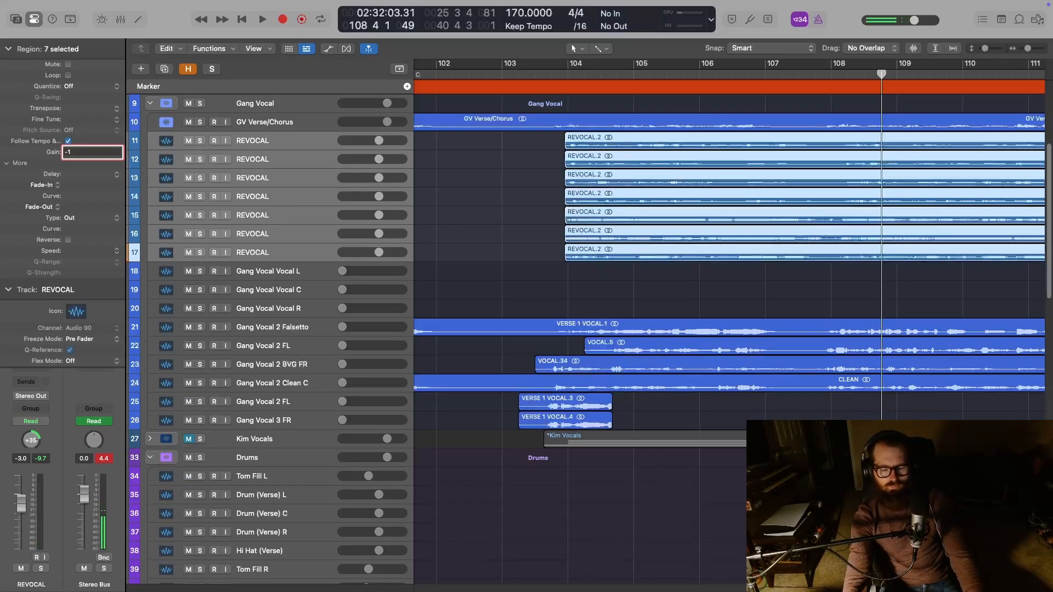
{"action": "key", "text": "Return"}
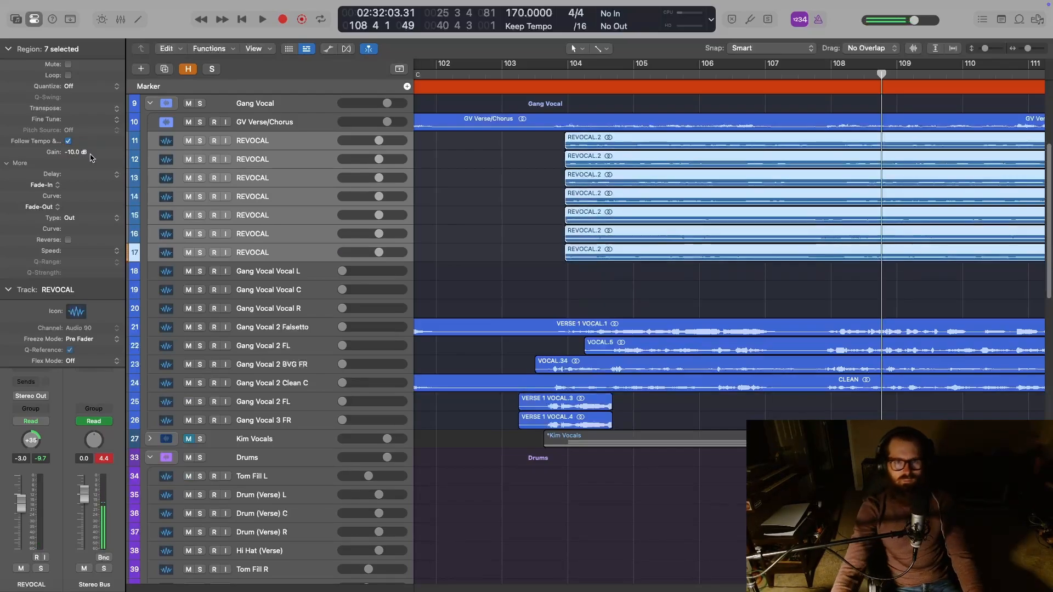
{"action": "left_click", "coordinate": [488, 79]}
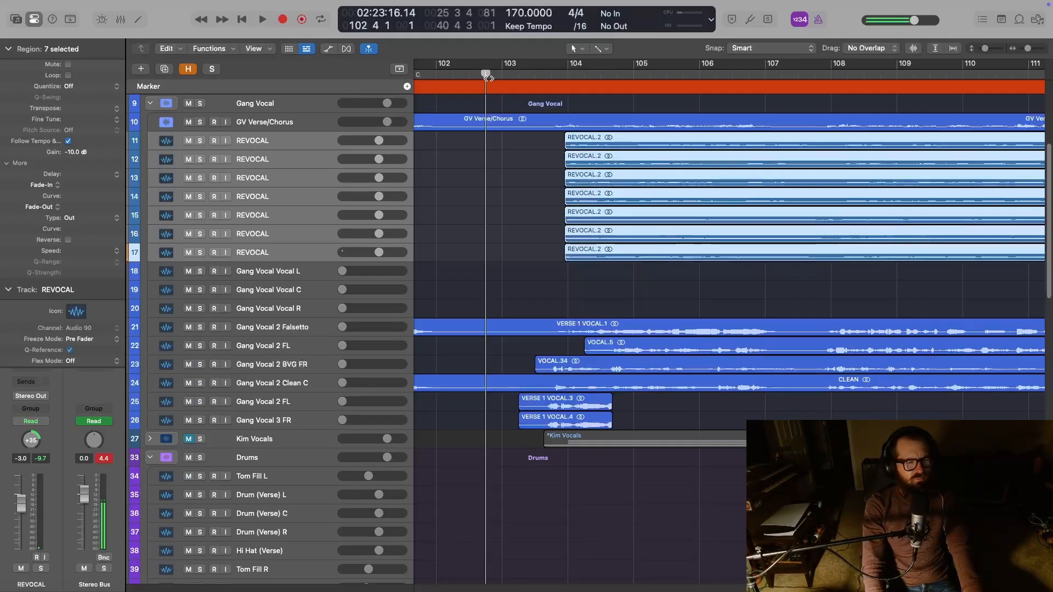
{"action": "key", "text": "space"}
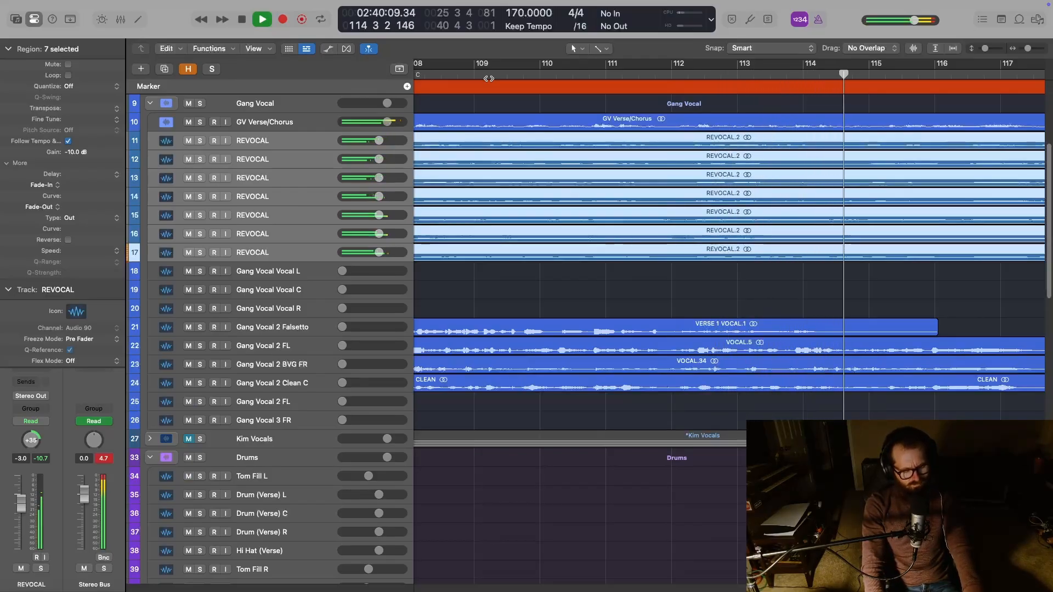
{"action": "key", "text": "space"}
Set the gain of the seven REVOCAL regions to -14 dB and listen from bar 102 beat 3
{"action": "scroll", "coordinate": [628, 316], "scroll_direction": "left", "scroll_amount": 5}
{"action": "scroll", "coordinate": [628, 316], "scroll_direction": "left", "scroll_amount": 2}
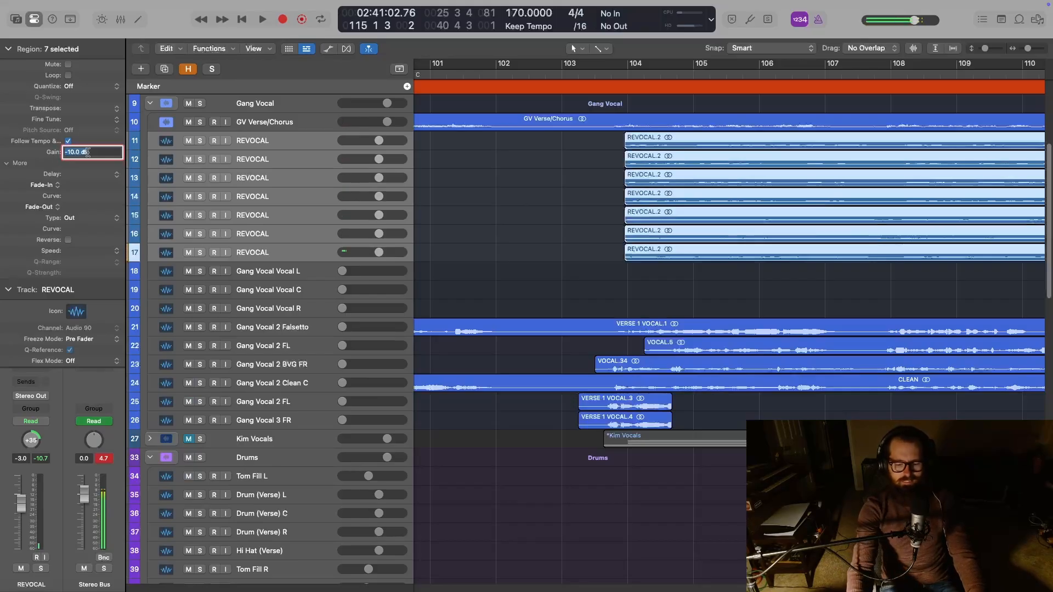
{"action": "key", "text": "Return"}
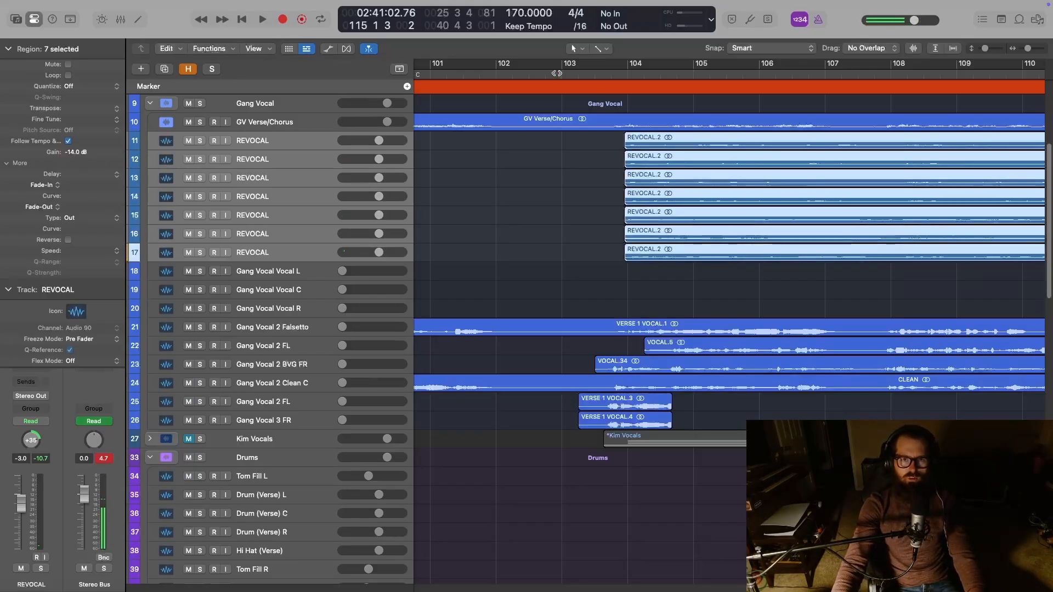
{"action": "left_click", "coordinate": [536, 74]}
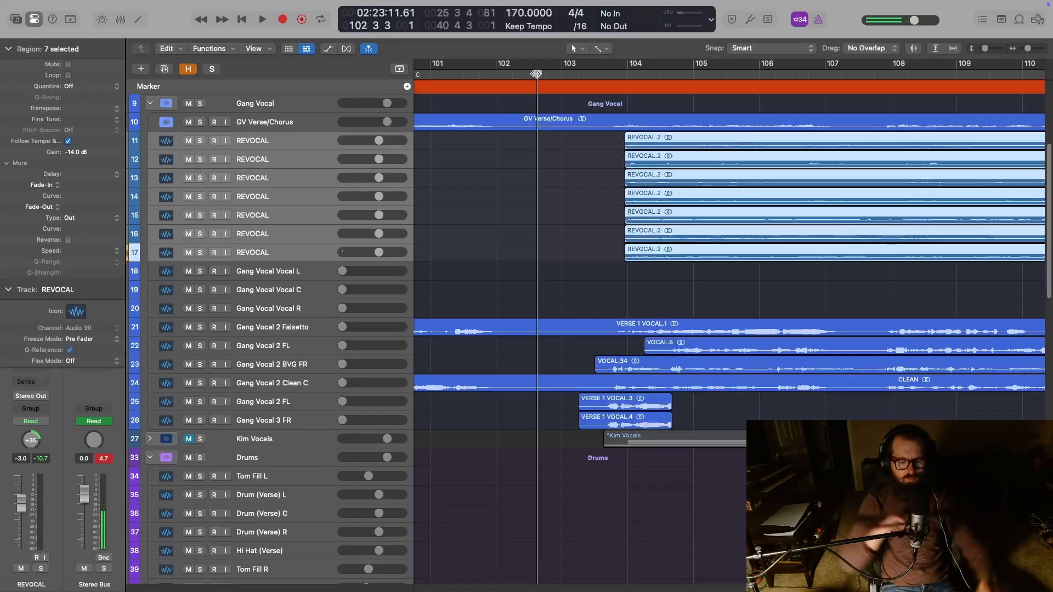
{"action": "key", "text": "space"}
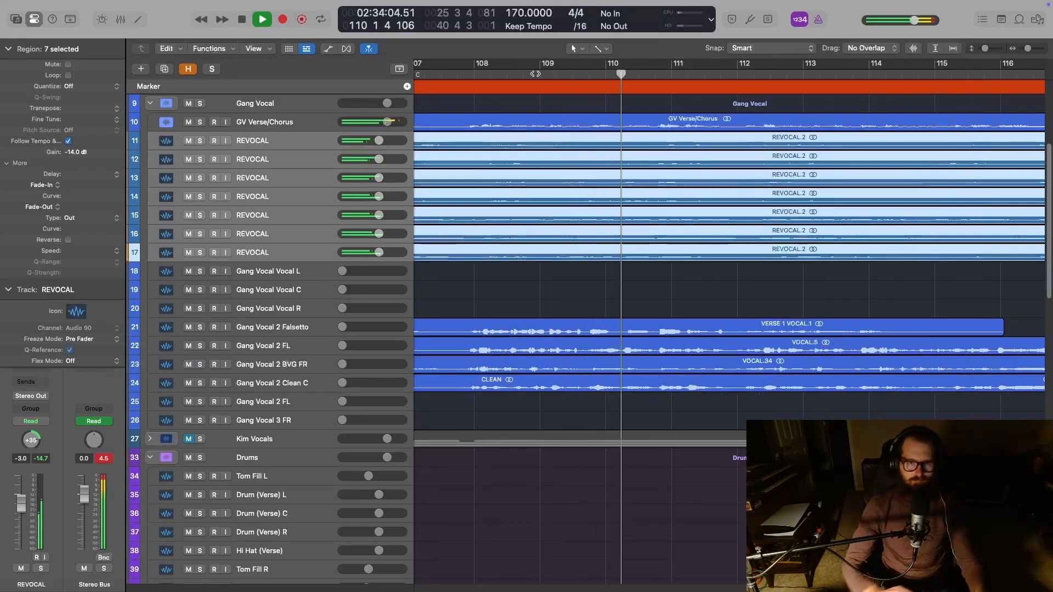
{"action": "key", "text": "space"}
Set the gain of the Main Vocal region VOCAL.48 to +2.5 dB and listen from bar 102 beat 2
{"action": "key", "text": "super+Up"}
{"action": "key", "text": "super+Up"}
{"action": "key", "text": "super+Left"}
{"action": "key", "text": "super+Left"}
{"action": "key", "text": "super+Left"}
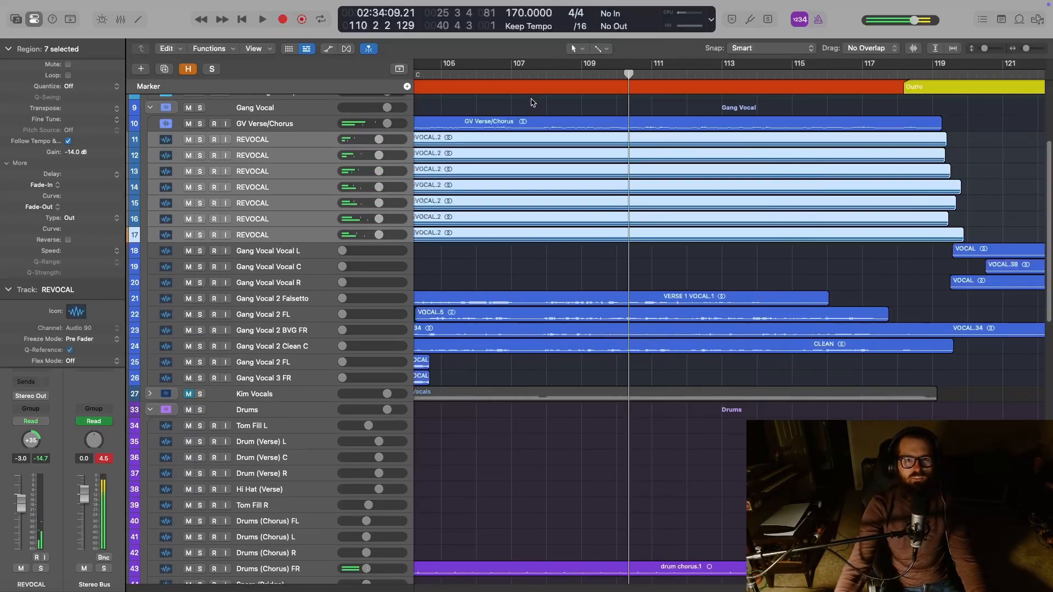
{"action": "scroll", "coordinate": [677, 314], "scroll_direction": "up", "scroll_amount": 5}
{"action": "scroll", "coordinate": [692, 318], "scroll_direction": "left", "scroll_amount": 5}
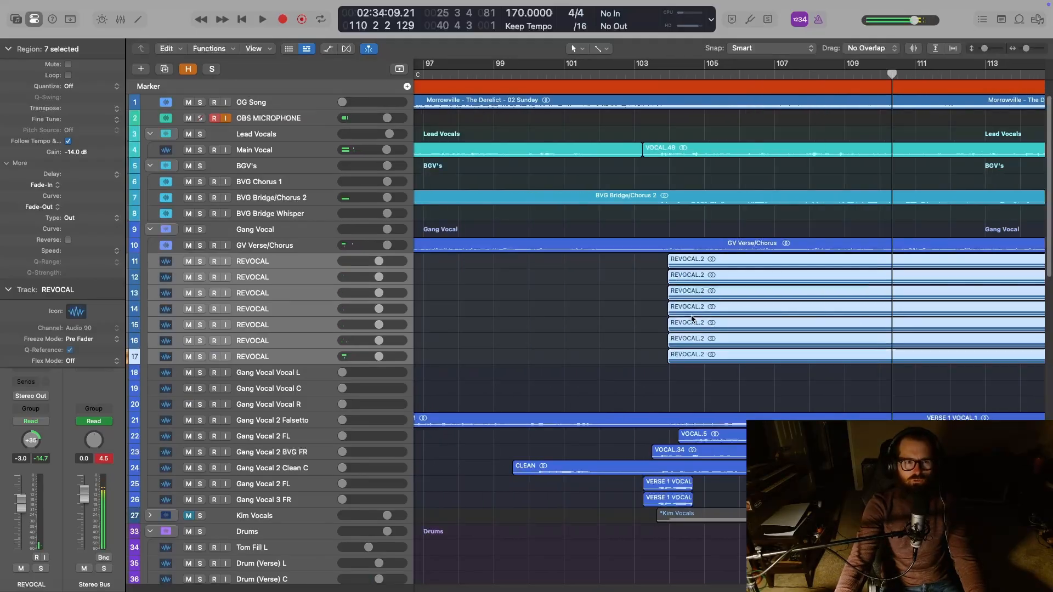
{"action": "scroll", "coordinate": [692, 318], "scroll_direction": "right", "scroll_amount": 3}
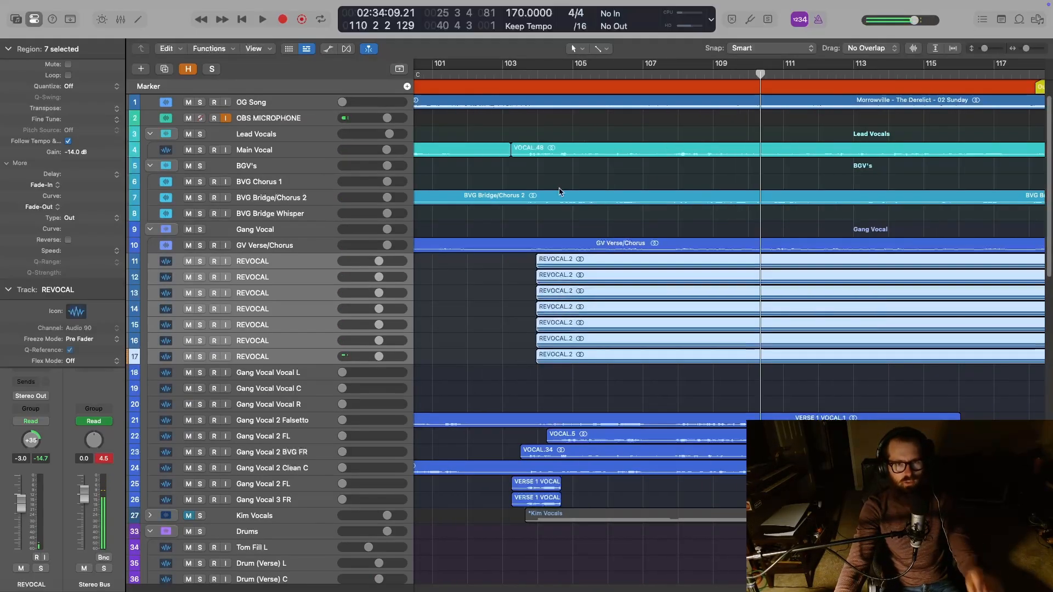
{"action": "left_click", "coordinate": [459, 77]}
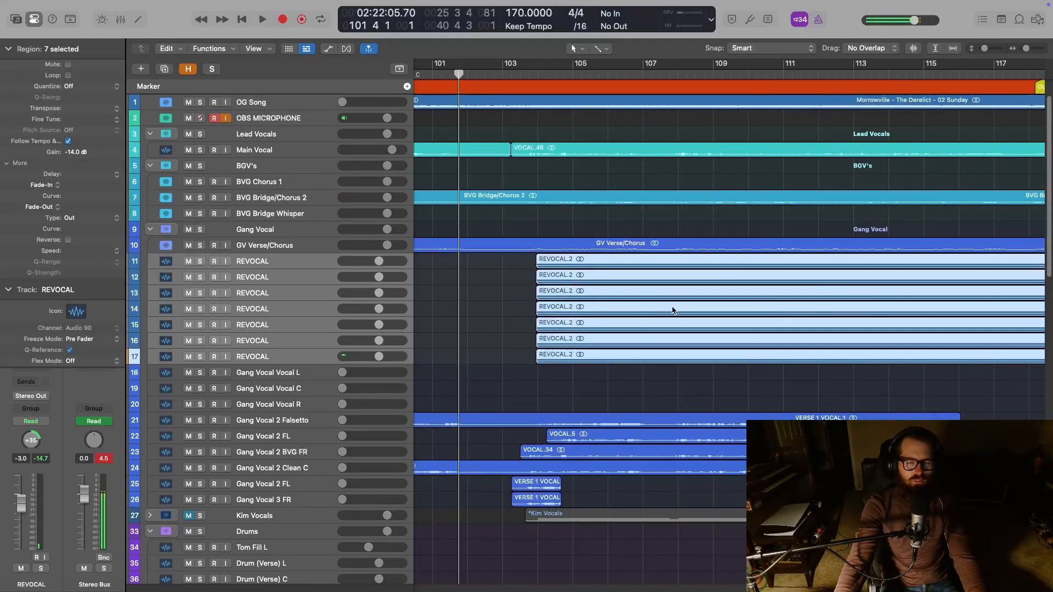
{"action": "scroll", "coordinate": [673, 309], "scroll_direction": "right", "scroll_amount": 3}
{"action": "scroll", "coordinate": [674, 309], "scroll_direction": "left", "scroll_amount": 1}
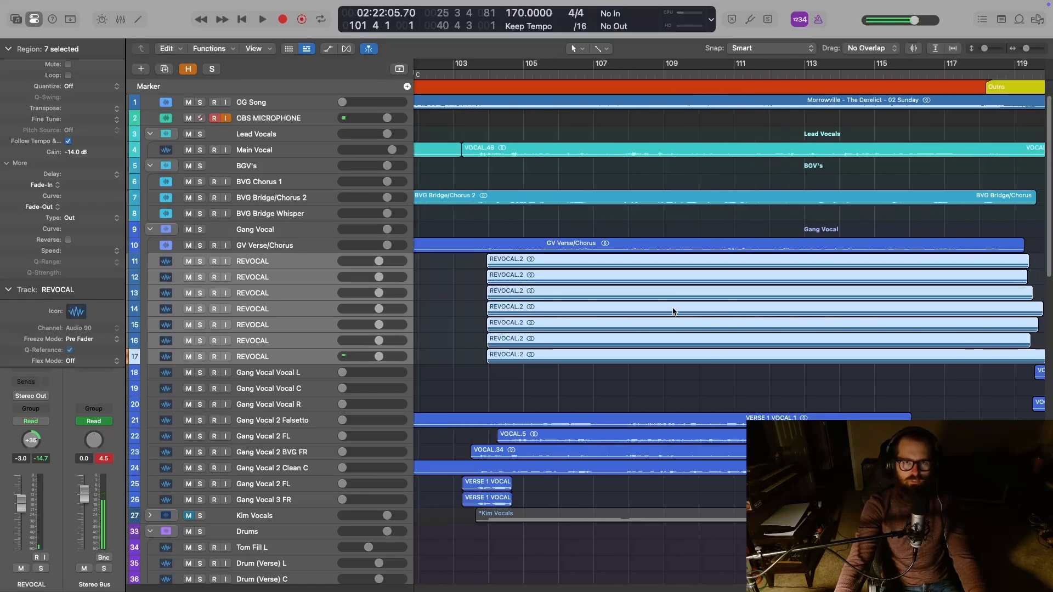
{"action": "left_click", "coordinate": [516, 153]}
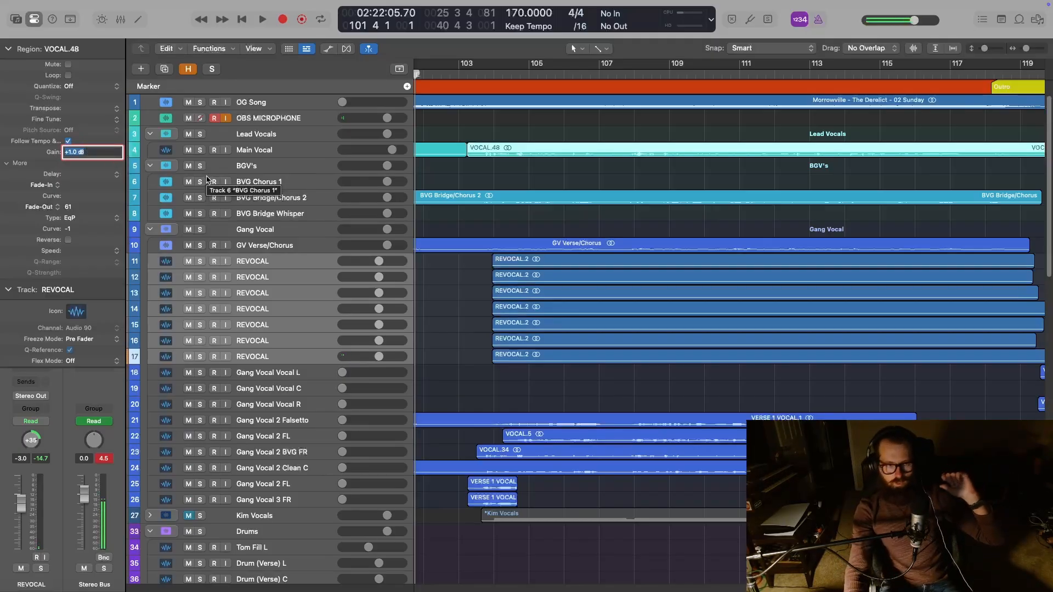
{"action": "left_click", "coordinate": [431, 74]}
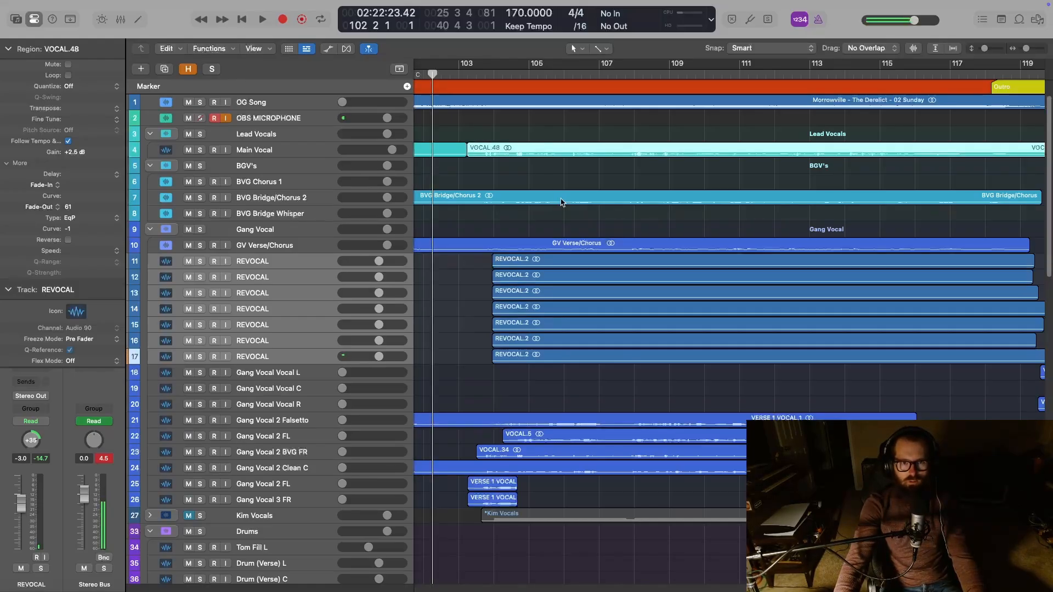
{"action": "key", "text": "super+Left"}
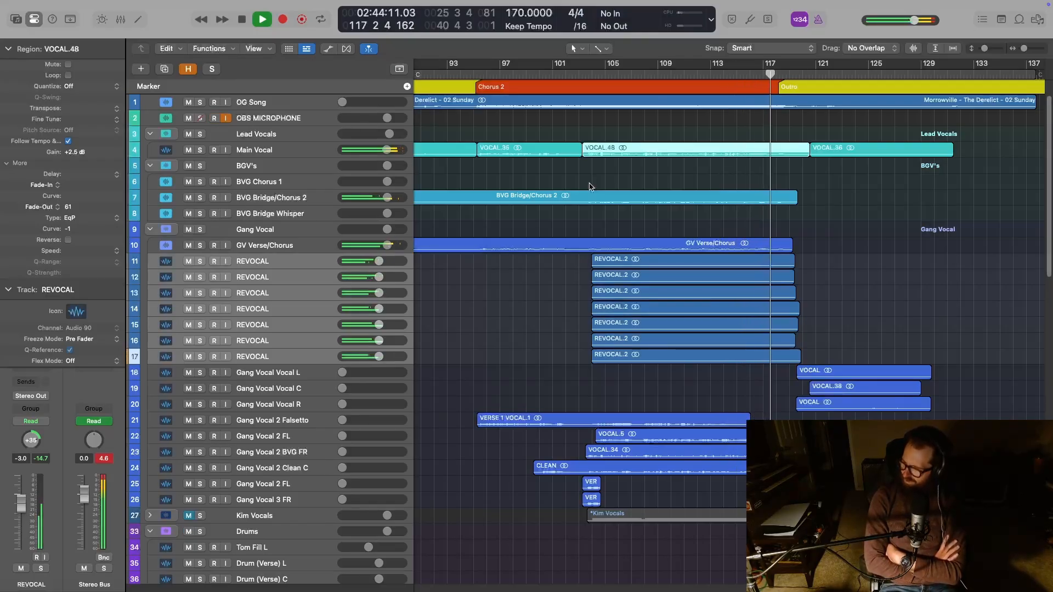
{"action": "key", "text": "space"}
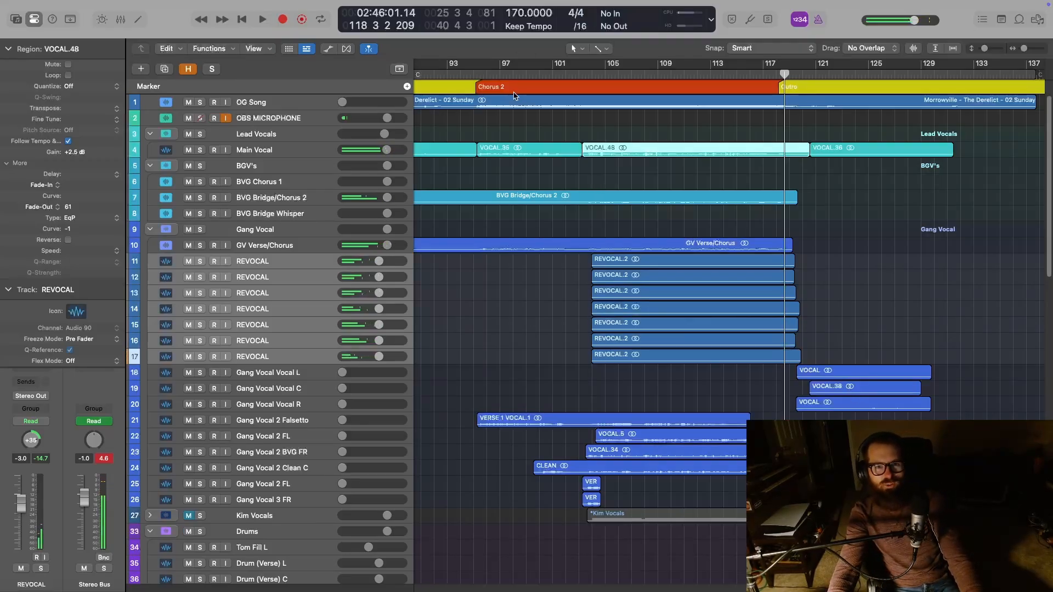
Set the gain of the seven REVOCAL regions to -16 dB and listen from bar 100
{"action": "left_click", "coordinate": [520, 76]}
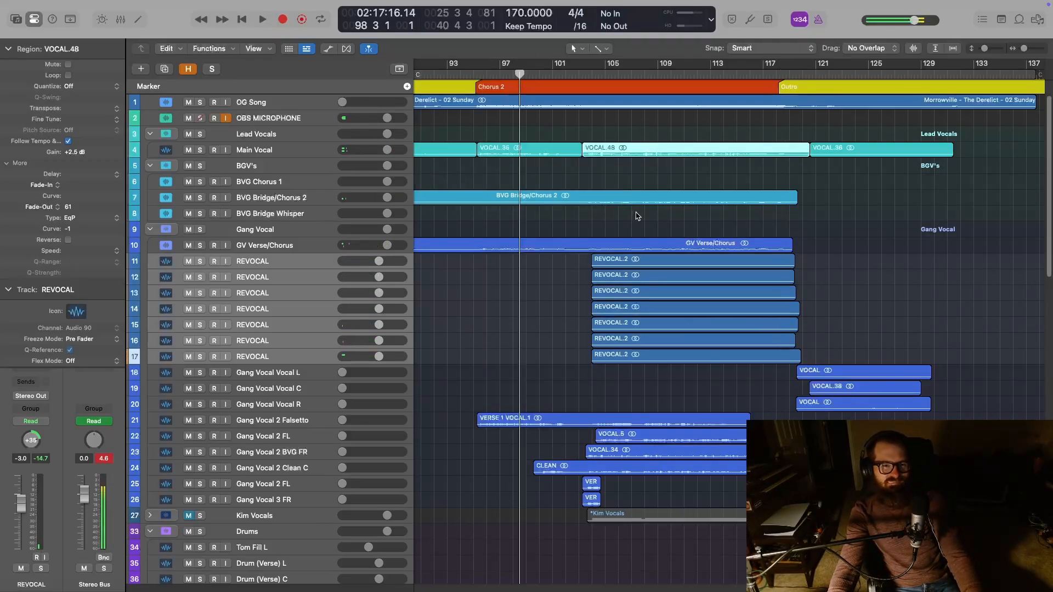
{"action": "left_click", "coordinate": [864, 349]}
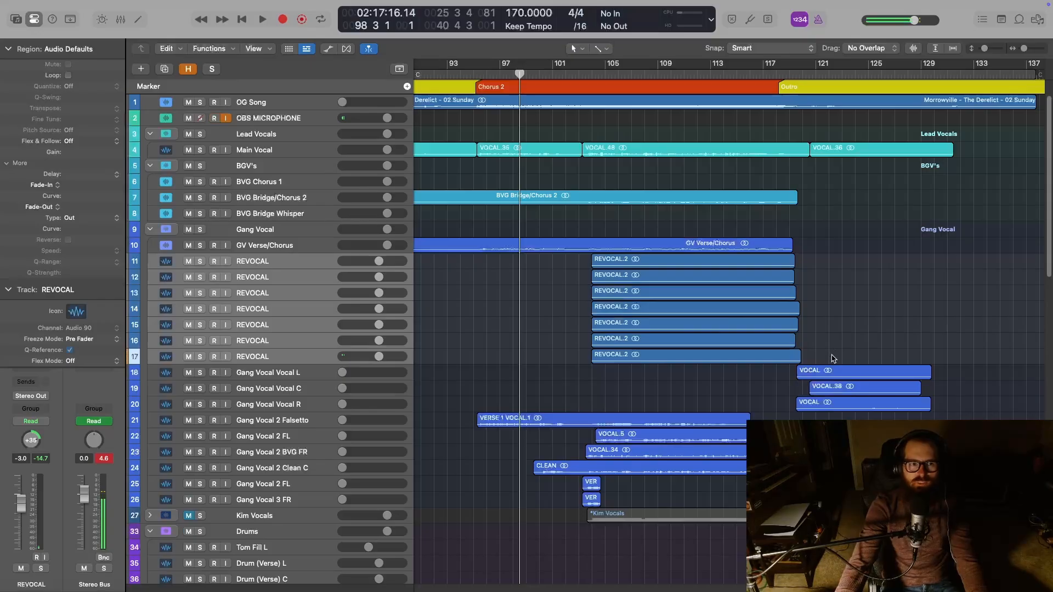
{"action": "left_click_drag", "start_coordinate": [842, 360], "coordinate": [583, 272]}
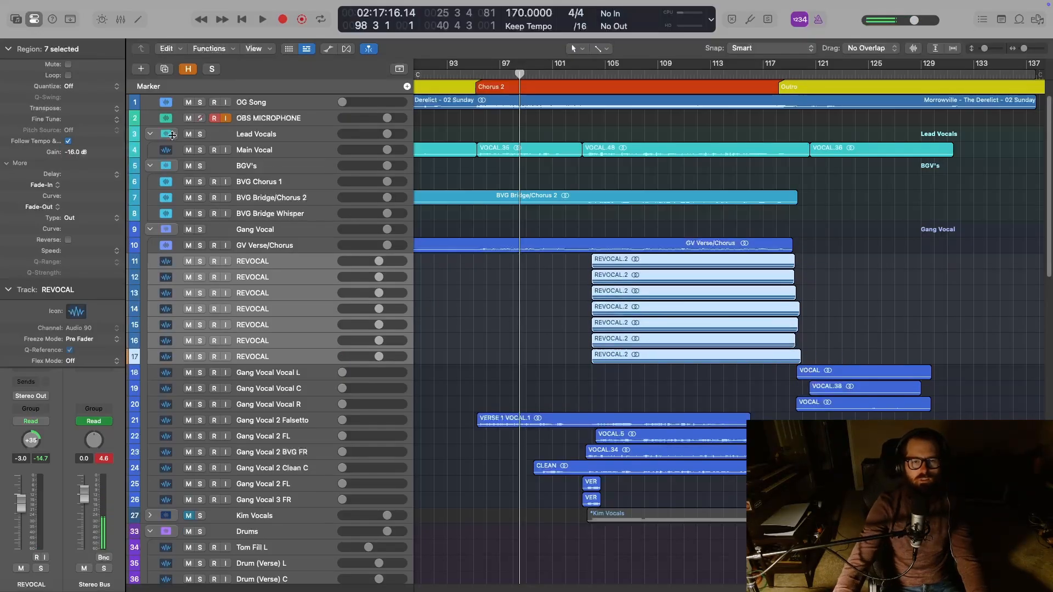
{"action": "left_click", "coordinate": [540, 78]}
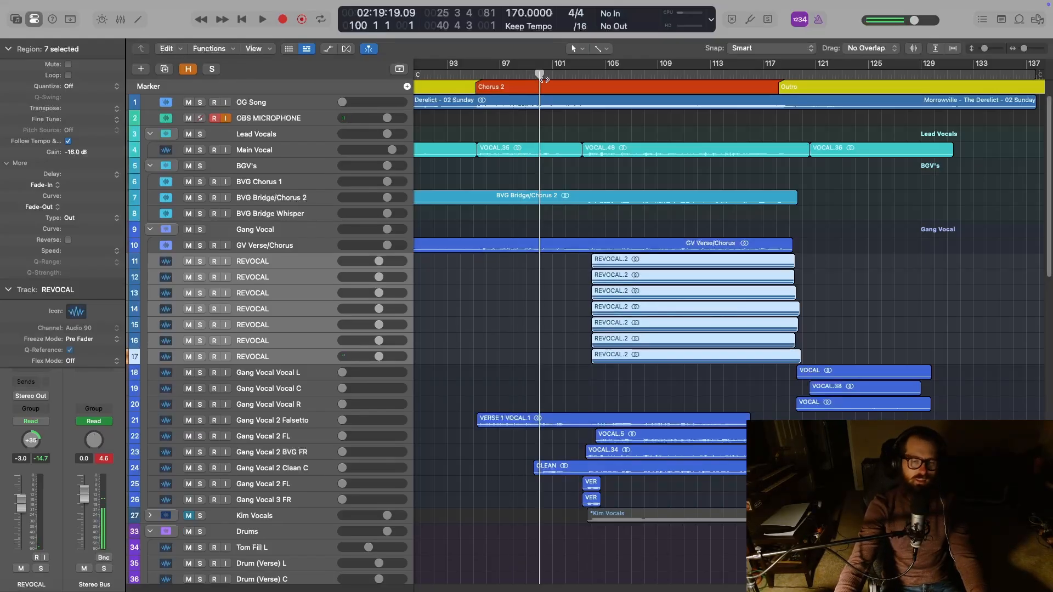
{"action": "key", "text": "space"}
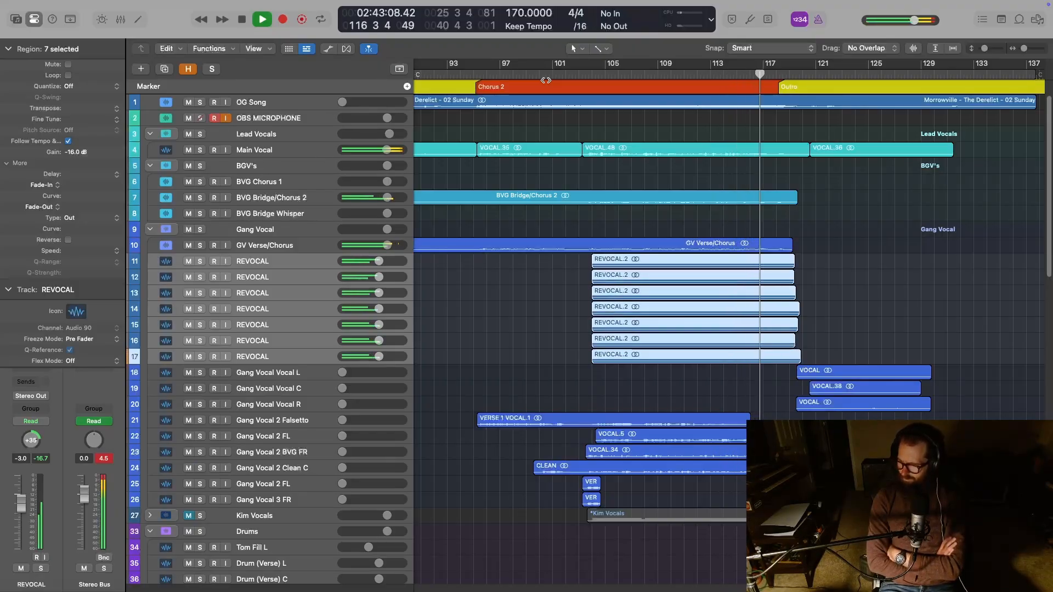
{"action": "key", "text": "space"}
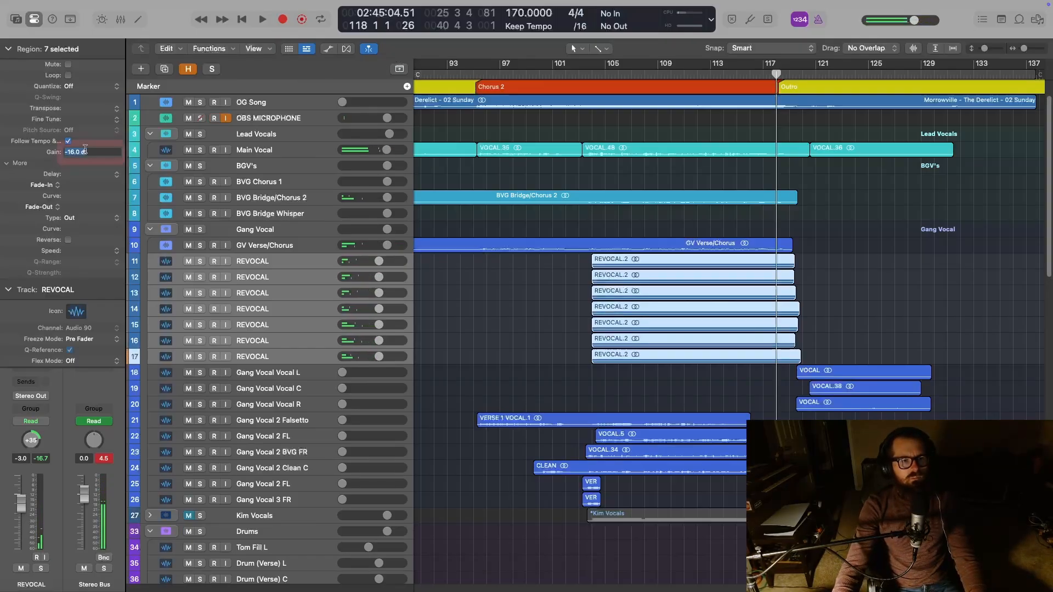
Set the gain of the seven REVOCAL regions to -14 dB and play Chorus 2 into the Outro to check the balance
{"action": "double_click", "coordinate": [85, 151]}
{"action": "type", "text": "-14"}
{"action": "key", "text": "Return"}
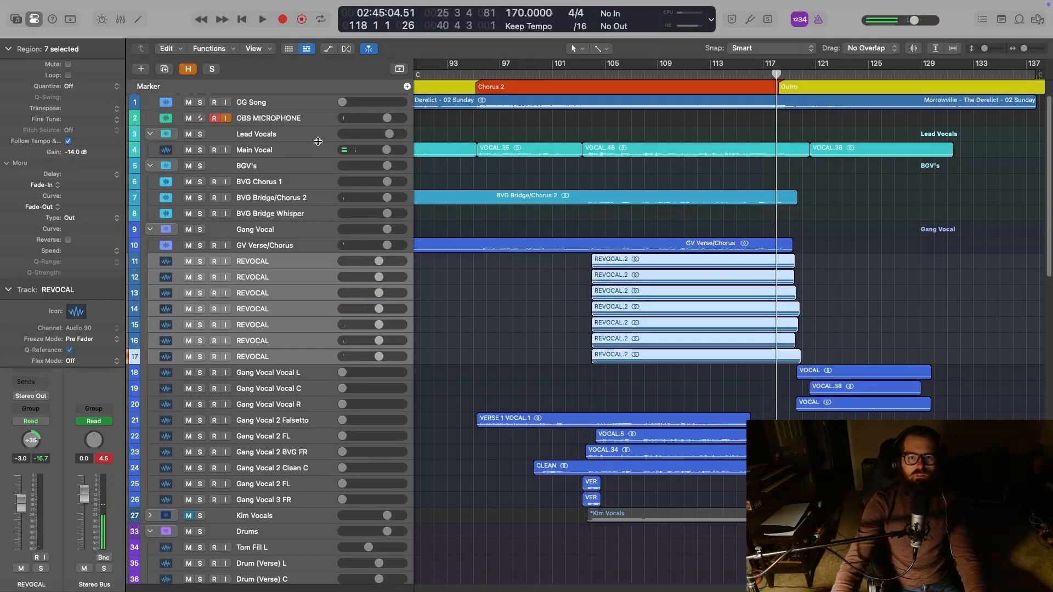
{"action": "key", "text": "space"}
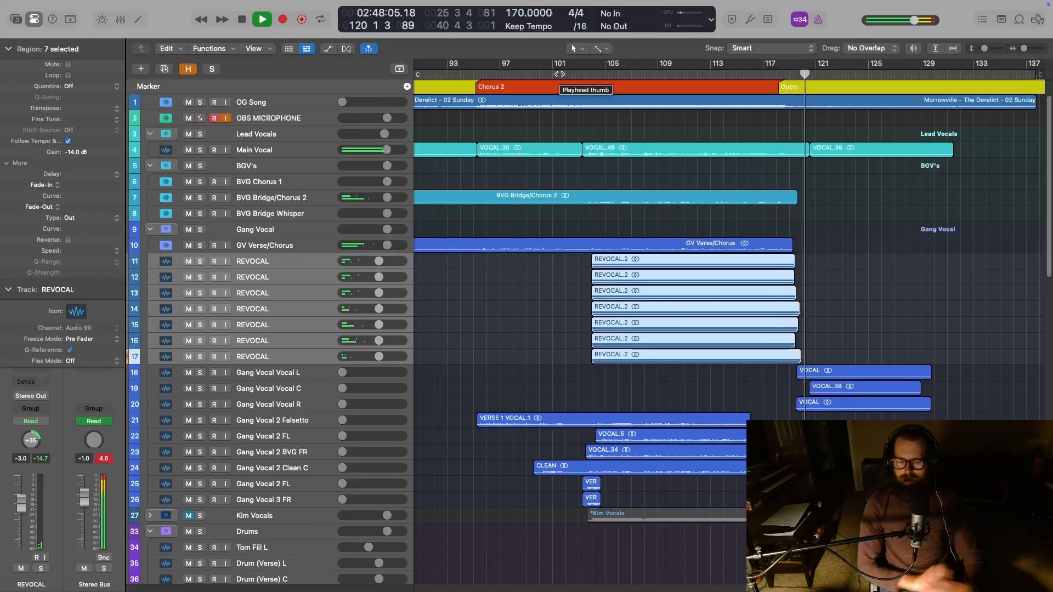
{"action": "key", "text": "space"}
Enlarge the seven REVOCAL tracks, split their regions at bar 119 and delete the pieces after the split
{"action": "scroll", "coordinate": [763, 95], "scroll_direction": "up", "scroll_amount": 10}
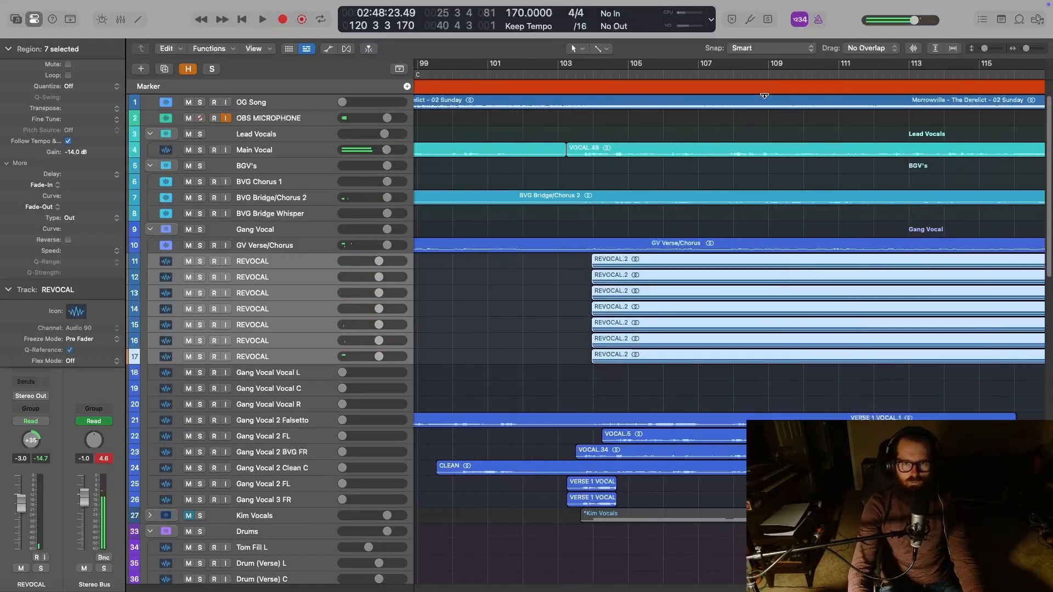
{"action": "scroll", "coordinate": [712, 253], "scroll_direction": "right", "scroll_amount": 10}
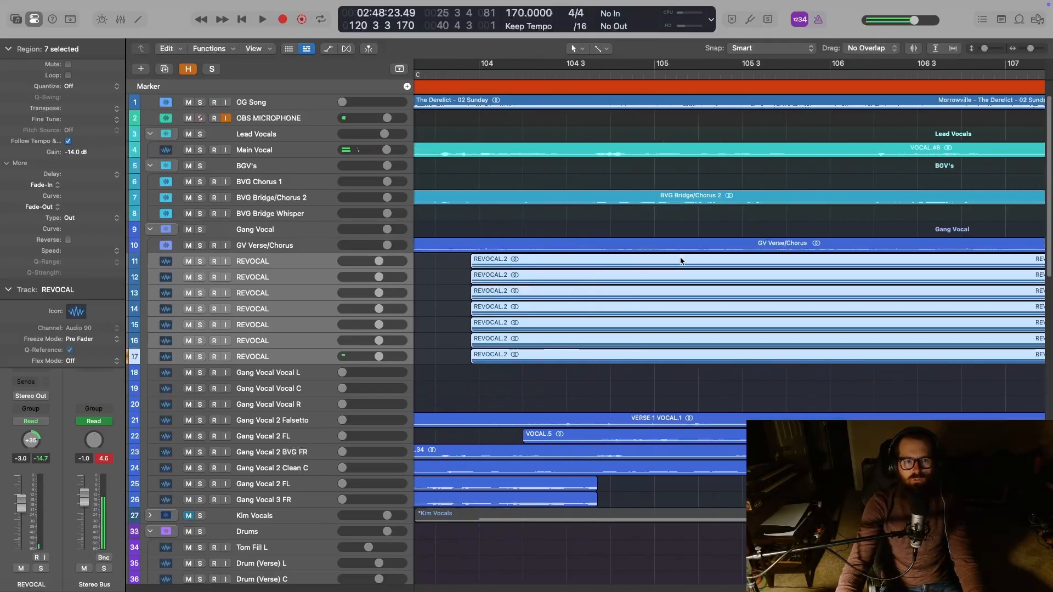
{"action": "scroll", "coordinate": [675, 256], "scroll_direction": "right", "scroll_amount": 15}
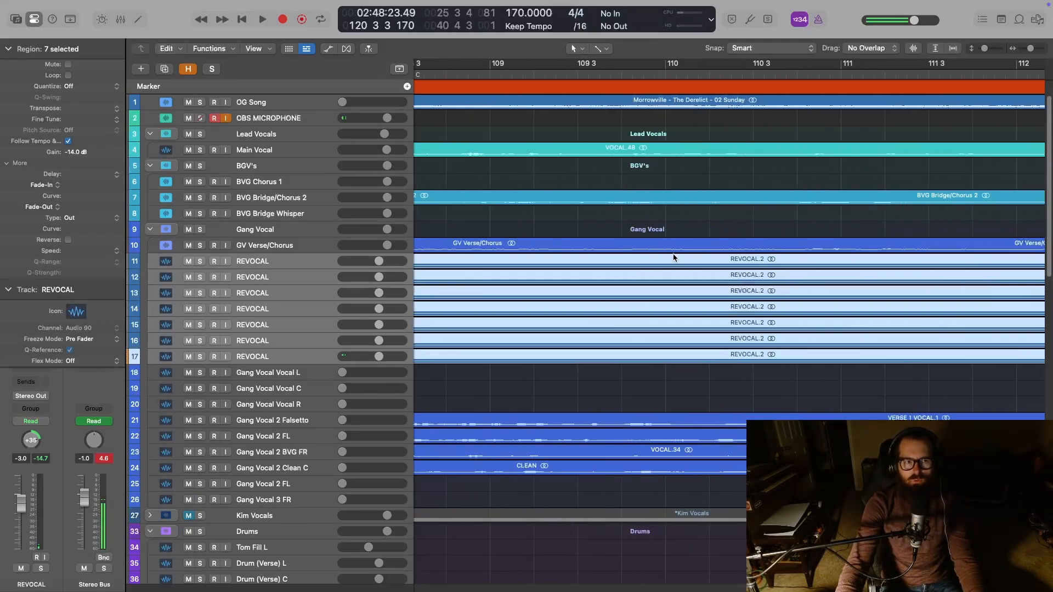
{"action": "scroll", "coordinate": [684, 256], "scroll_direction": "right", "scroll_amount": 4}
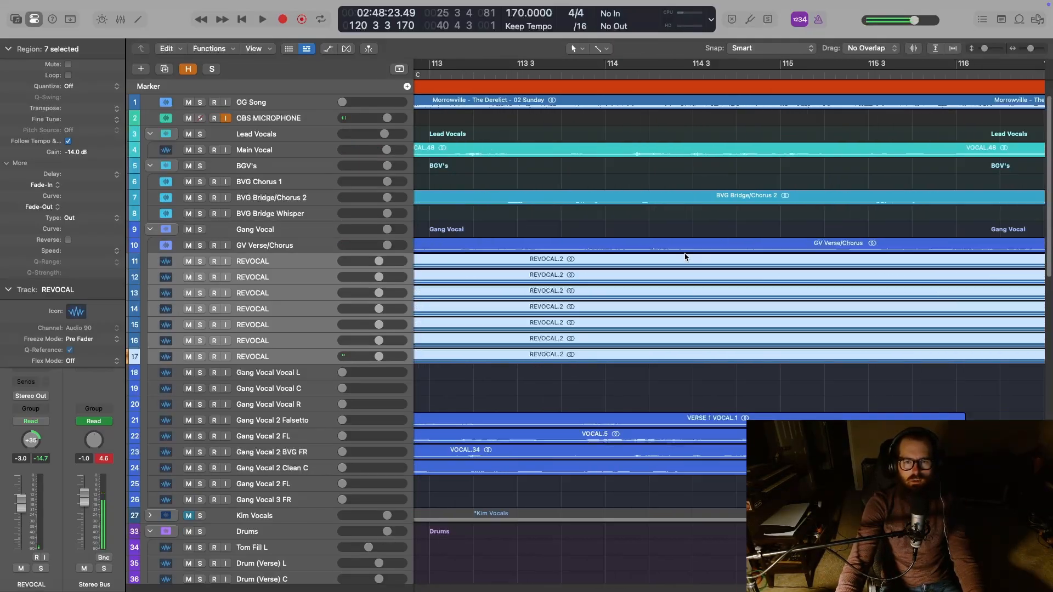
{"action": "scroll", "coordinate": [806, 355], "scroll_direction": "right", "scroll_amount": 15}
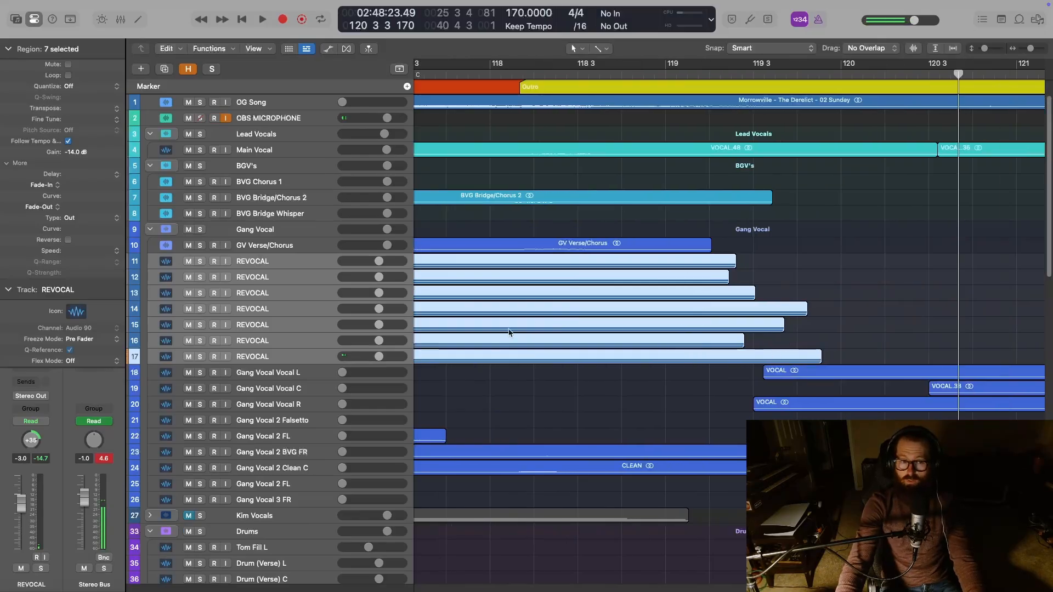
{"action": "left_click_drag", "start_coordinate": [310, 364], "coordinate": [311, 392]}
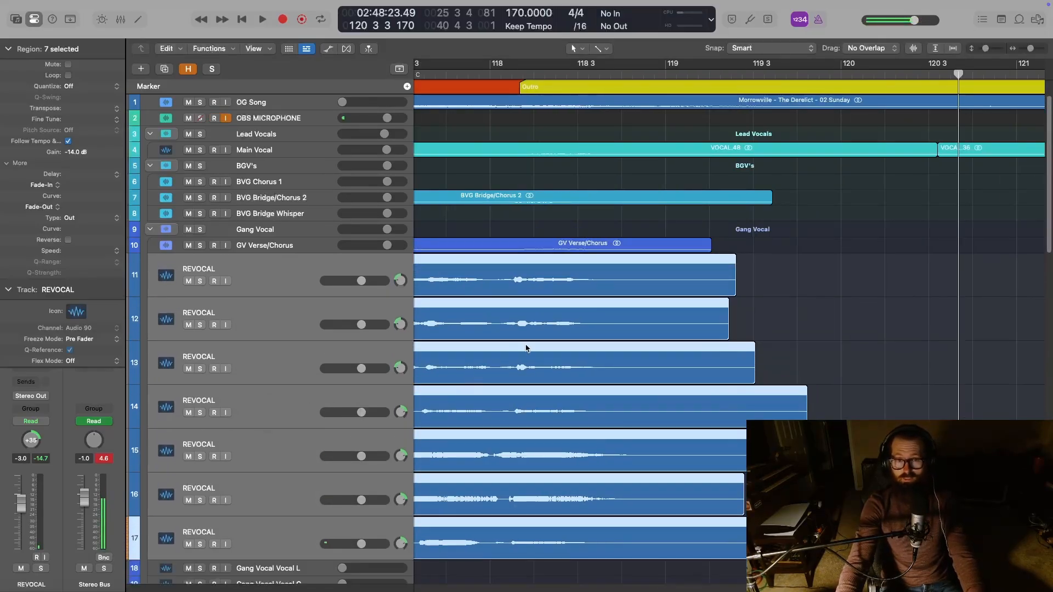
{"action": "left_click_drag", "start_coordinate": [957, 72], "coordinate": [667, 86]}
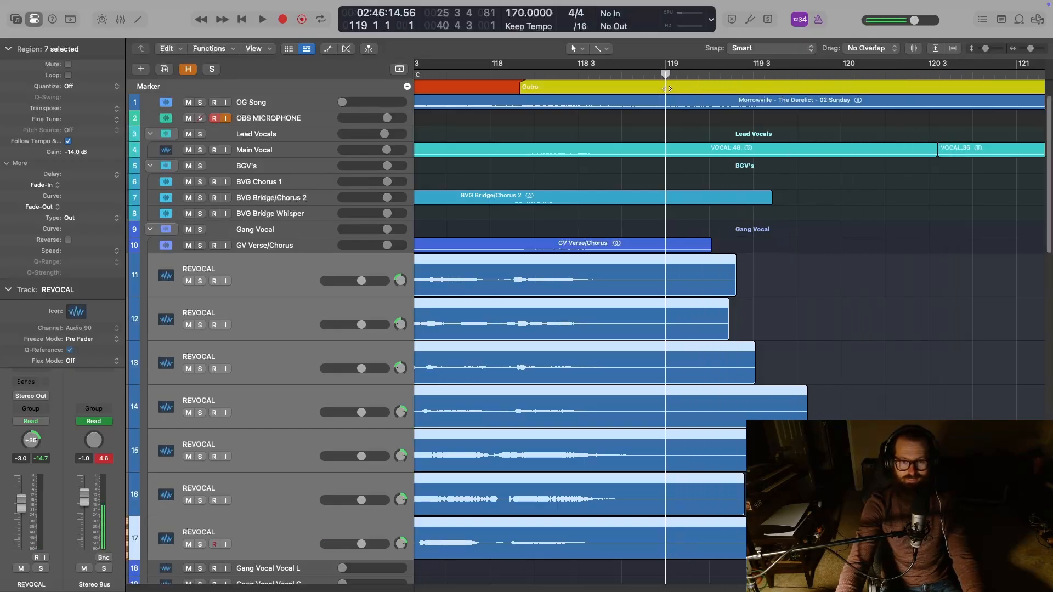
{"action": "key", "text": "super+t"}
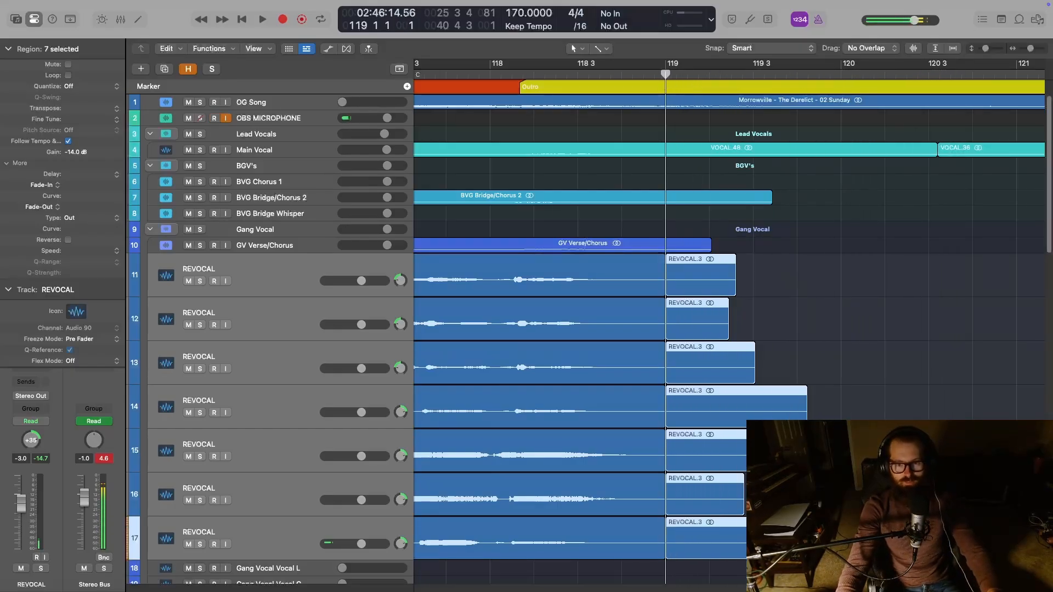
{"action": "left_click_drag", "start_coordinate": [888, 559], "coordinate": [678, 289]}
{"action": "key", "text": "Delete"}
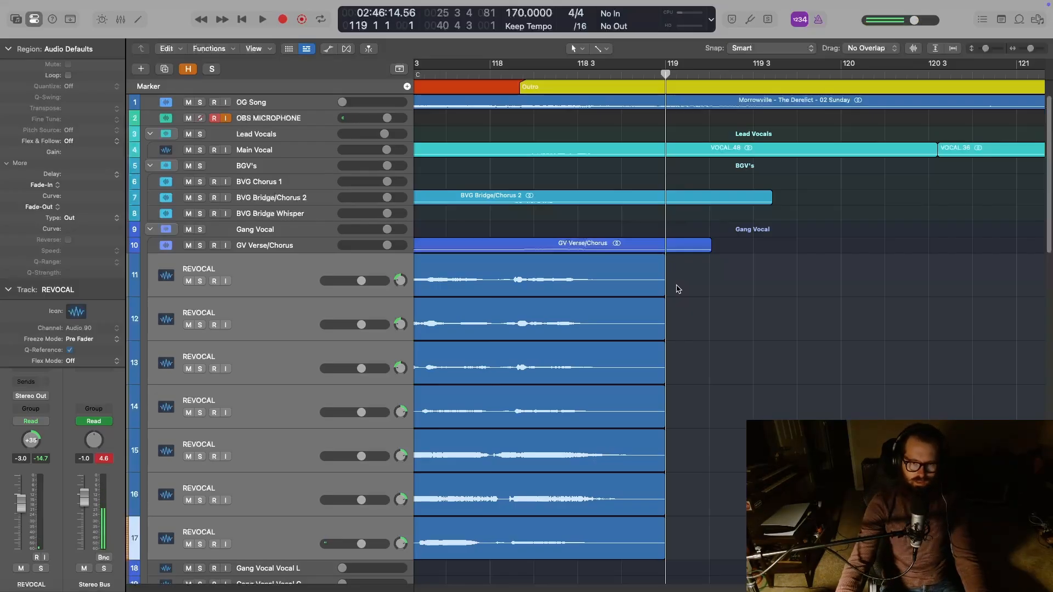
Look over the trimmed REVOCAL regions against the other gang vocal tracks in Chorus 2
{"action": "key", "text": "super+Left"}
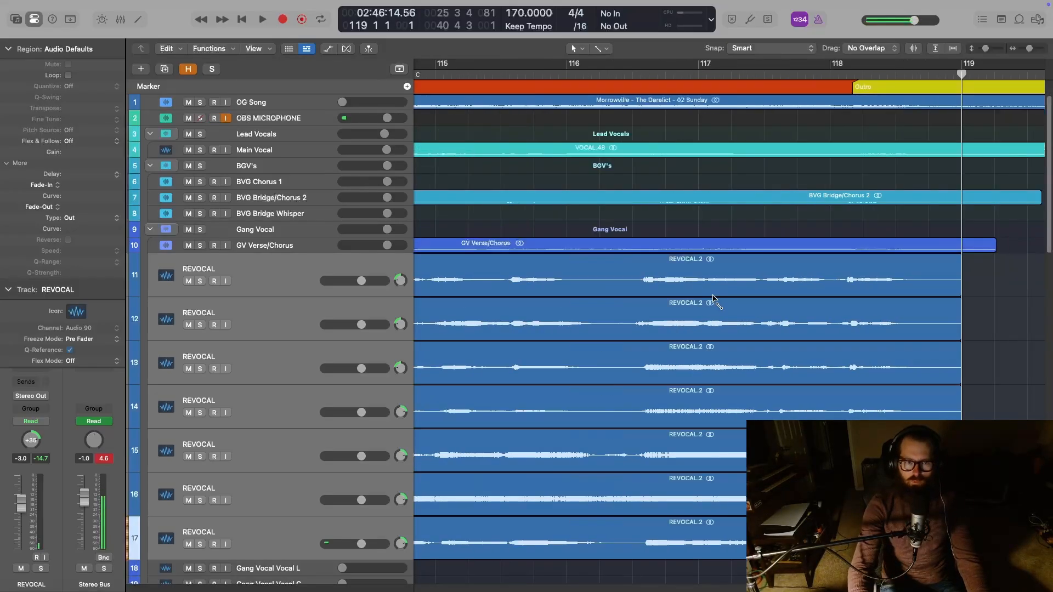
{"action": "key", "text": "super+Left"}
{"action": "key", "text": "super+Left"}
{"action": "key", "text": "super+Right"}
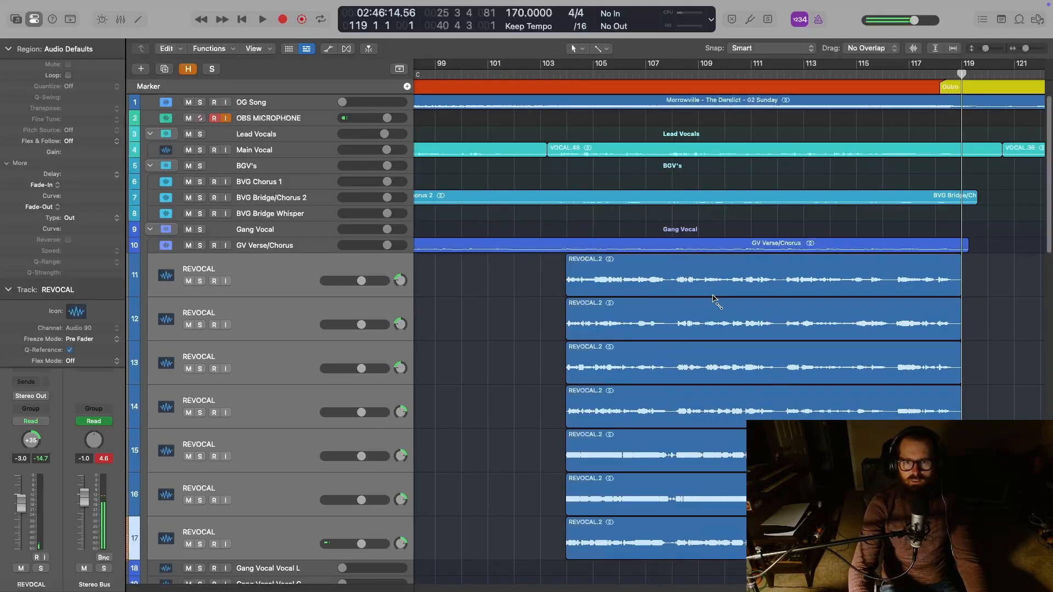
{"action": "scroll", "coordinate": [717, 327], "scroll_direction": "down", "scroll_amount": 5}
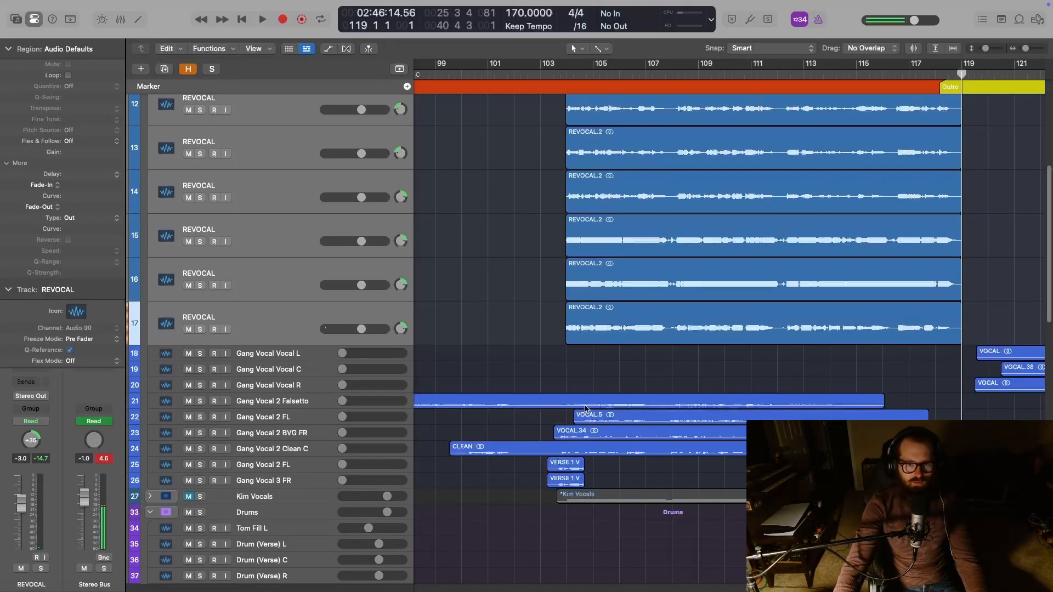
{"action": "scroll", "coordinate": [651, 407], "scroll_direction": "left", "scroll_amount": 2}
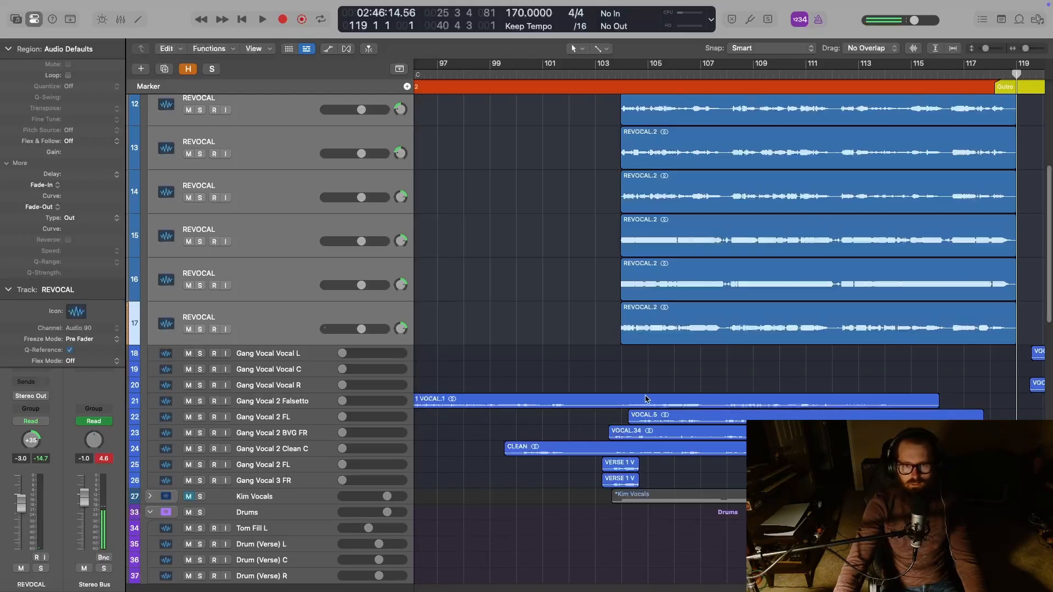
{"action": "scroll", "coordinate": [730, 421], "scroll_direction": "up", "scroll_amount": 3}
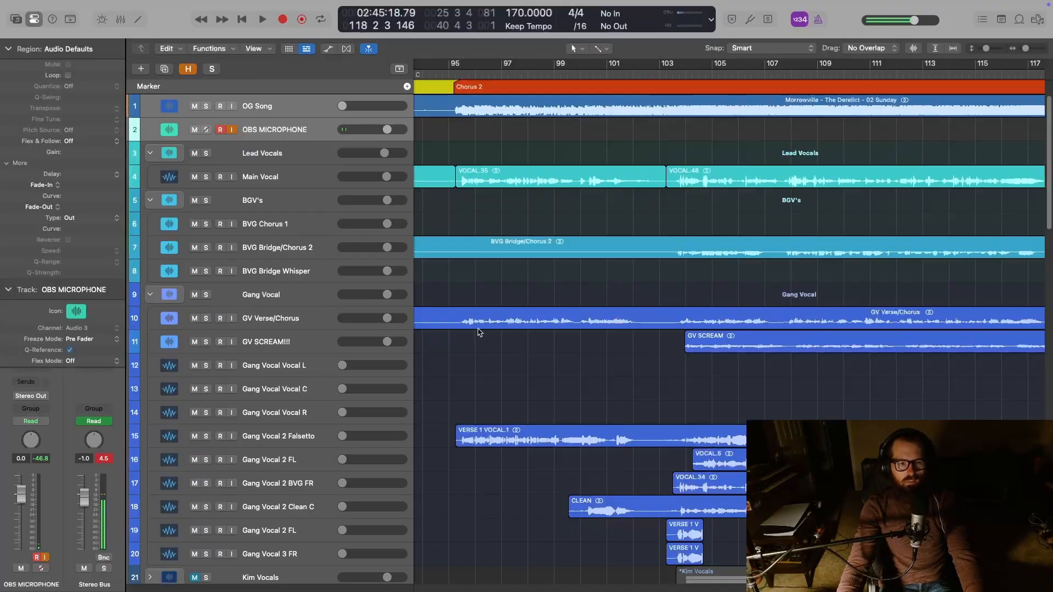
Select the GV SCREAM!!! track and examine its region alongside the remaining gang vocal tracks up to the Outro
{"action": "left_click", "coordinate": [287, 343]}
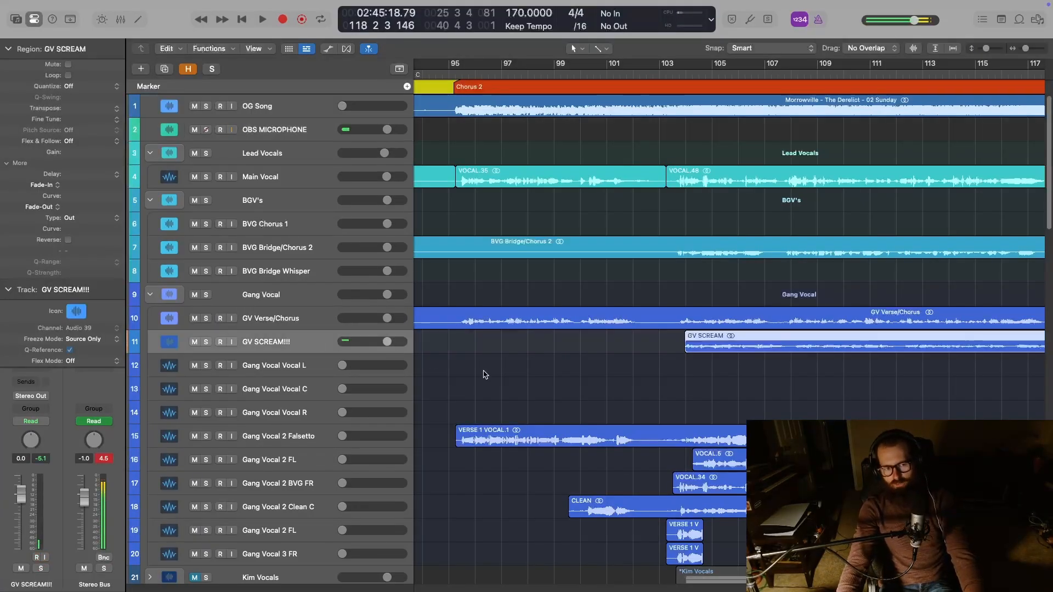
{"action": "scroll", "coordinate": [644, 374], "scroll_direction": "right", "scroll_amount": 8}
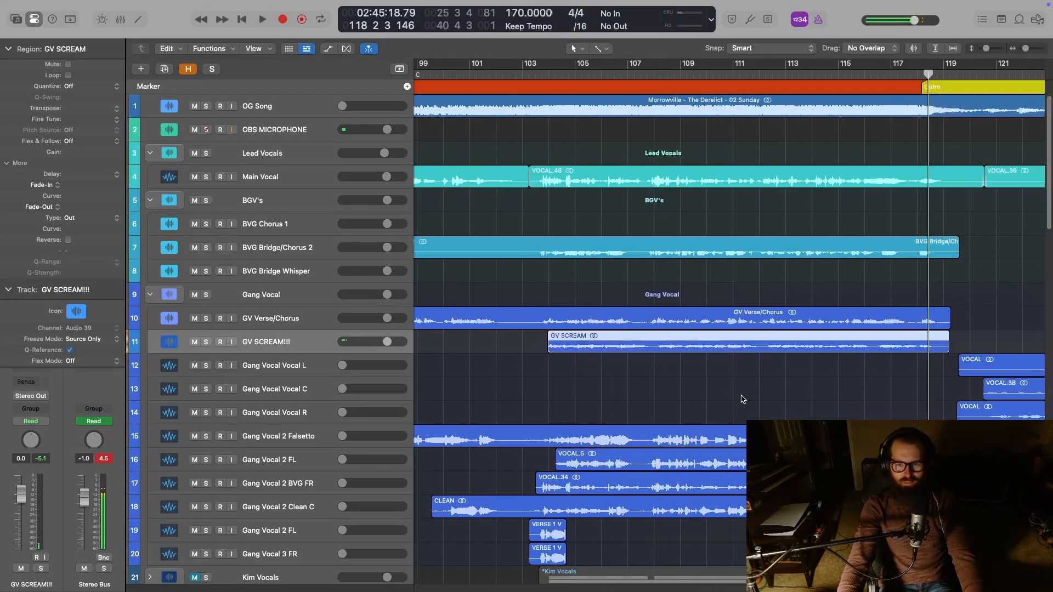
{"action": "scroll", "coordinate": [743, 400], "scroll_direction": "left", "scroll_amount": 4}
{"action": "scroll", "coordinate": [731, 411], "scroll_direction": "left", "scroll_amount": 1}
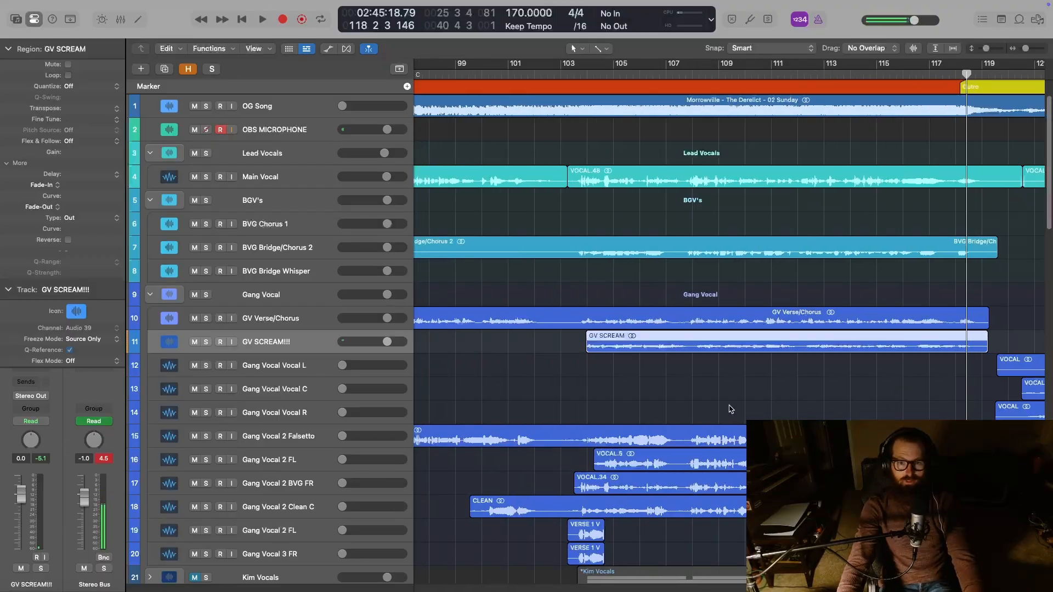
{"action": "scroll", "coordinate": [731, 411], "scroll_direction": "right", "scroll_amount": 5}
{"action": "scroll", "coordinate": [730, 408], "scroll_direction": "down", "scroll_amount": 5}
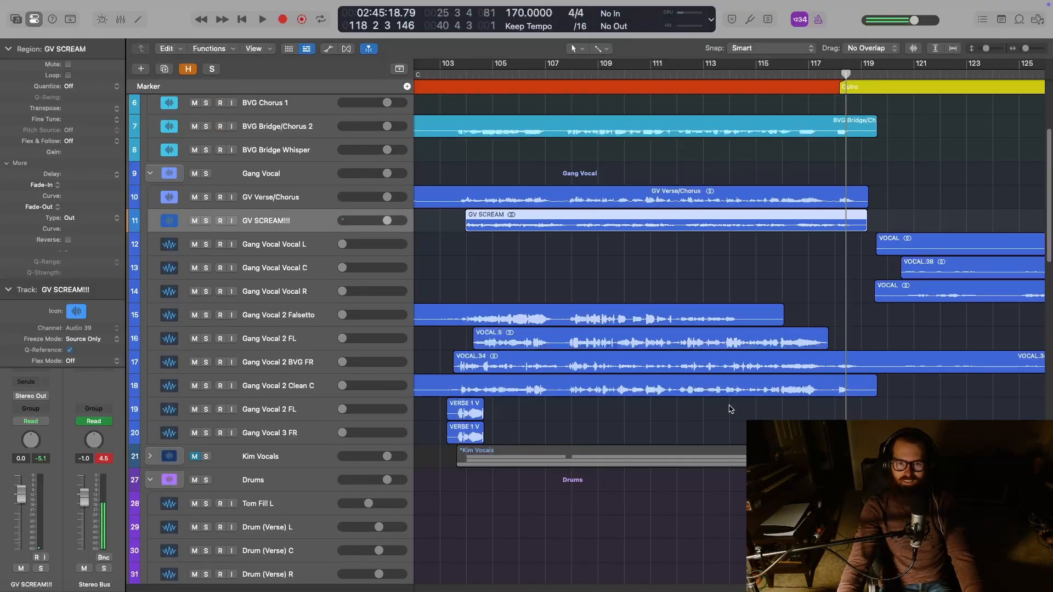
Move the Gang Vocal 2 Clean C track directly below Gang Vocal 2 Falsetto
{"action": "scroll", "coordinate": [731, 408], "scroll_direction": "left", "scroll_amount": 2}
{"action": "scroll", "coordinate": [734, 408], "scroll_direction": "up", "scroll_amount": 2}
{"action": "scroll", "coordinate": [734, 408], "scroll_direction": "left", "scroll_amount": 10}
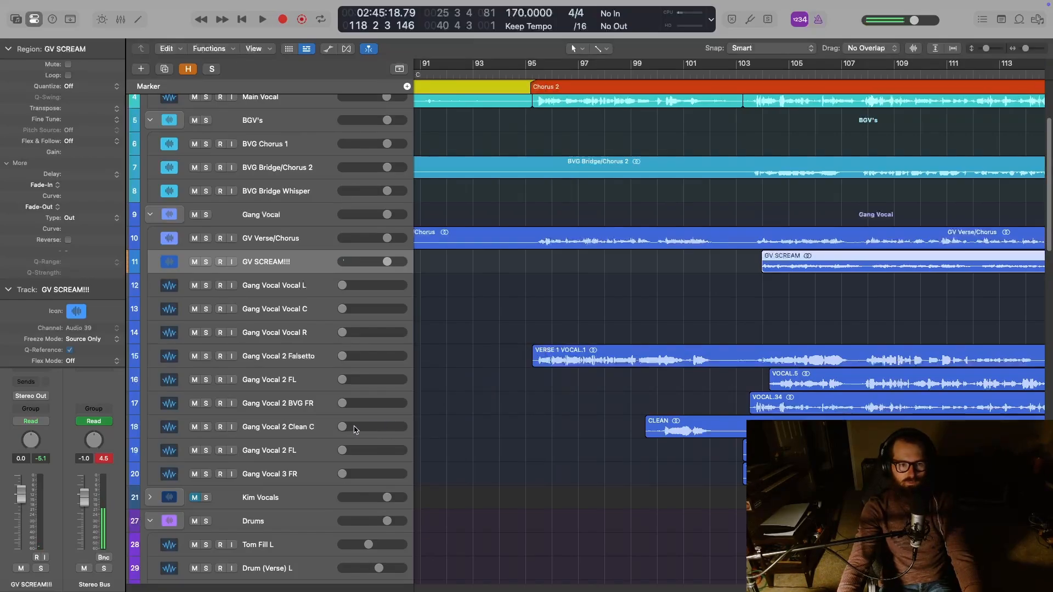
{"action": "left_click_drag", "start_coordinate": [323, 432], "coordinate": [331, 380]}
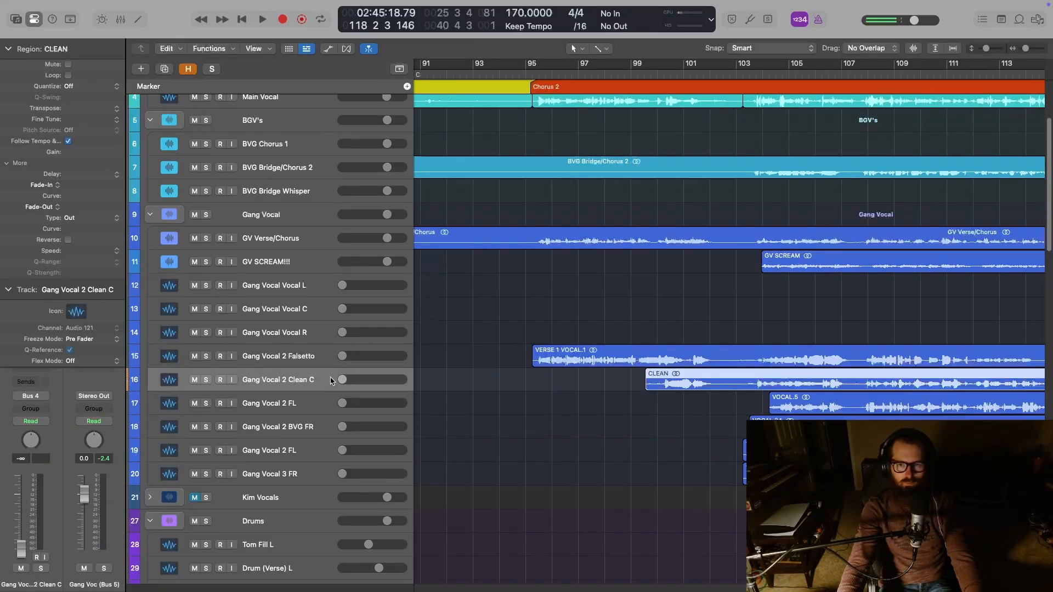
Move the Gang Vocal Vocal L, C and R tracks together to the end of the gang vocal stack, below Gang Vocal 3 FR
{"action": "scroll", "coordinate": [731, 454], "scroll_direction": "right", "scroll_amount": 14}
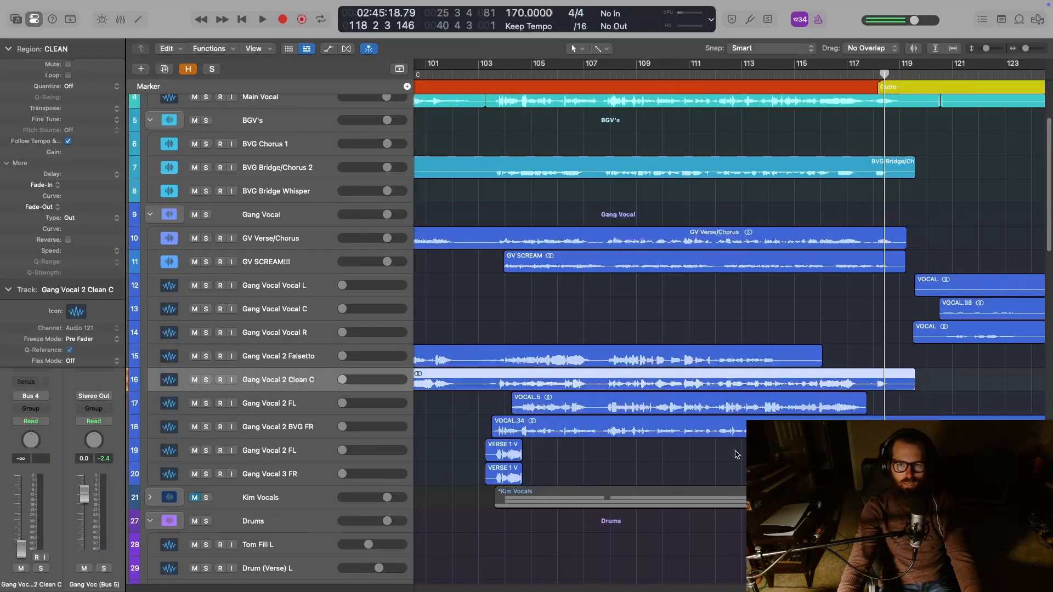
{"action": "left_click", "coordinate": [290, 336]}
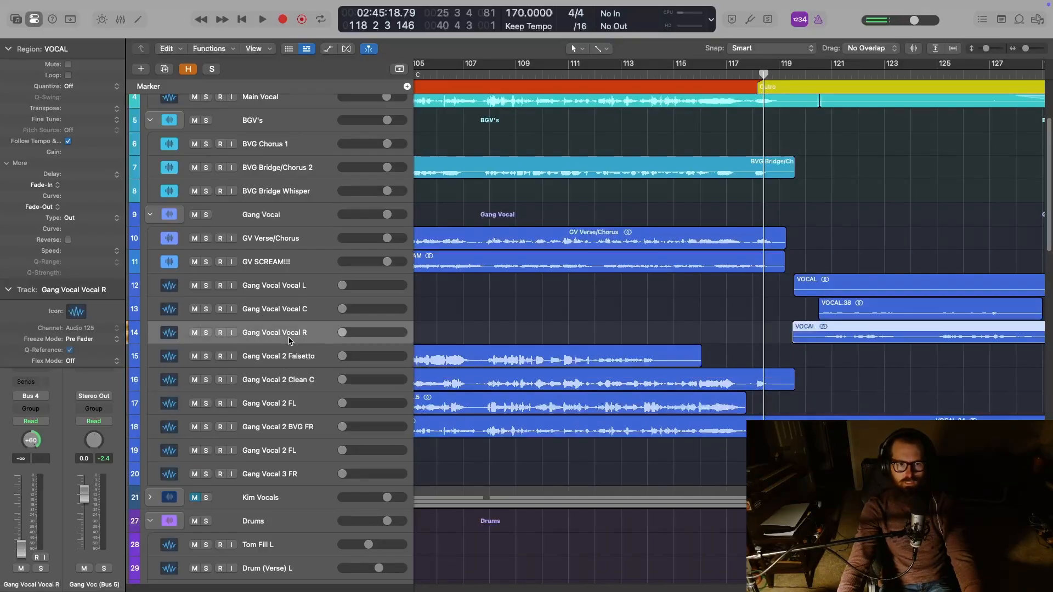
{"action": "left_click", "coordinate": [292, 284], "text": "shift"}
{"action": "left_click_drag", "start_coordinate": [292, 284], "coordinate": [305, 477]}
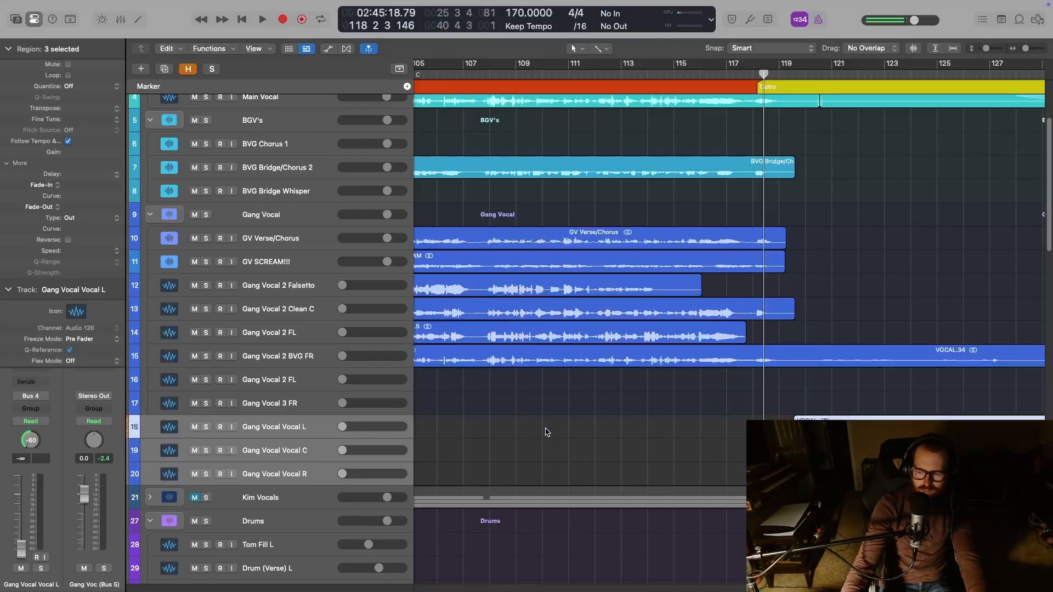
Select the six tracks from Gang Vocal 2 Falsetto through Gang Vocal 3 FR and solo them
{"action": "scroll", "coordinate": [581, 436], "scroll_direction": "left", "scroll_amount": 10}
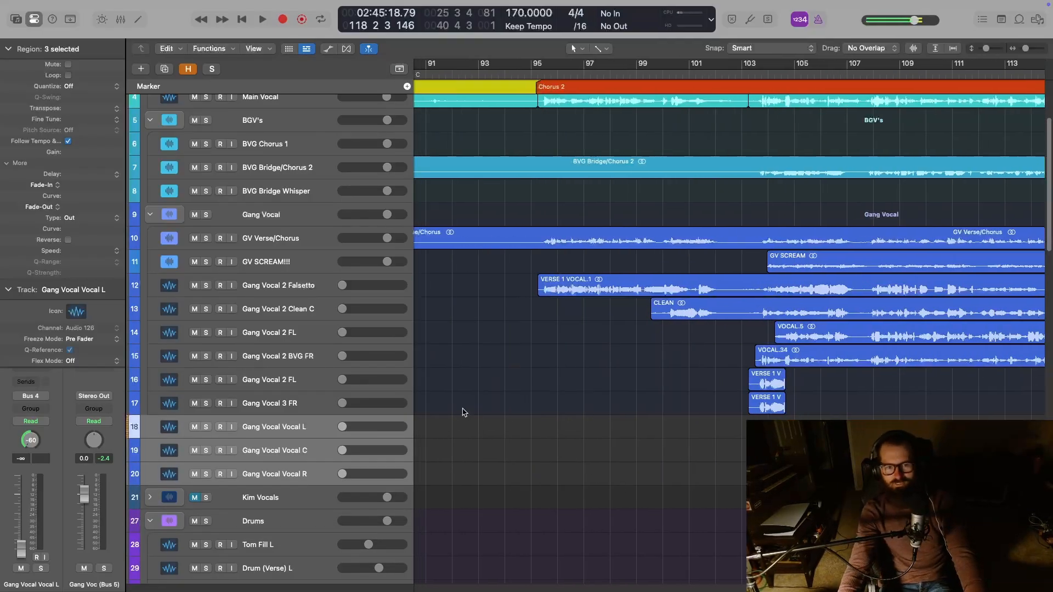
{"action": "scroll", "coordinate": [491, 368], "scroll_direction": "left", "scroll_amount": 2}
{"action": "scroll", "coordinate": [496, 373], "scroll_direction": "right", "scroll_amount": 5}
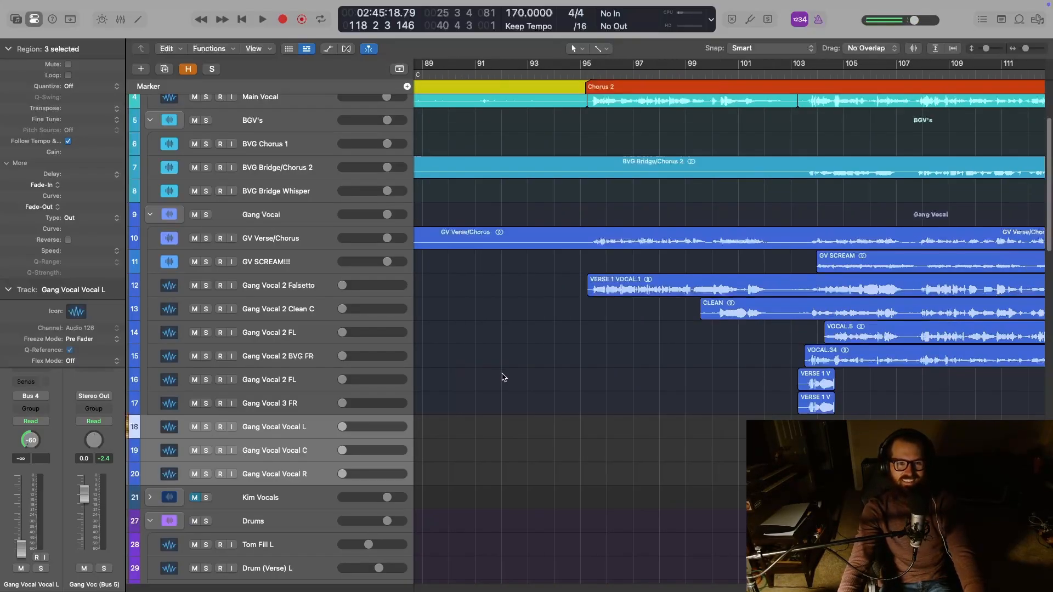
{"action": "left_click", "coordinate": [323, 283]}
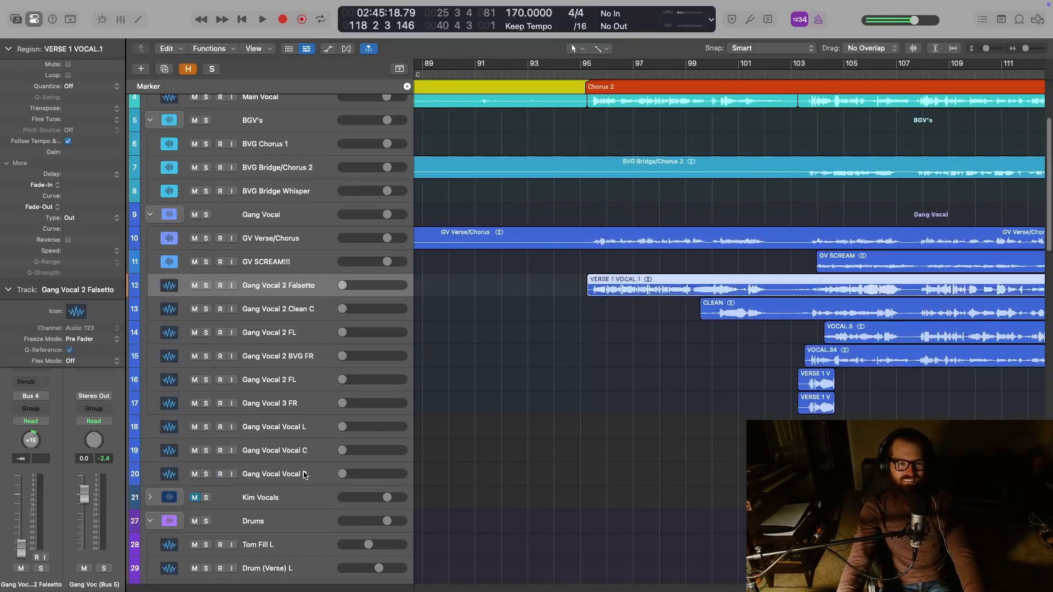
{"action": "left_click", "coordinate": [319, 406], "text": "shift"}
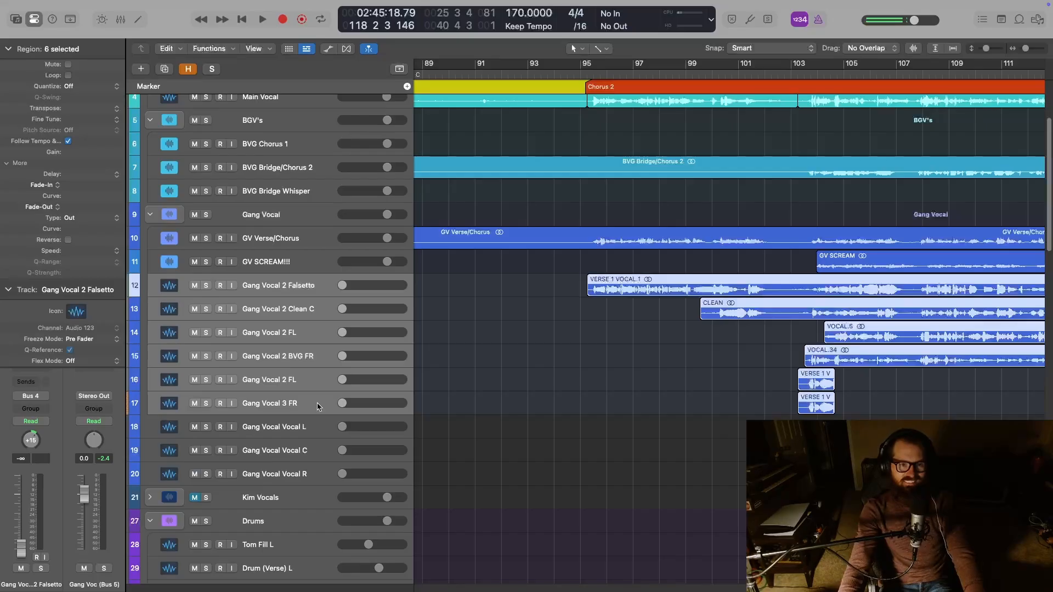
{"action": "key", "text": "s"}
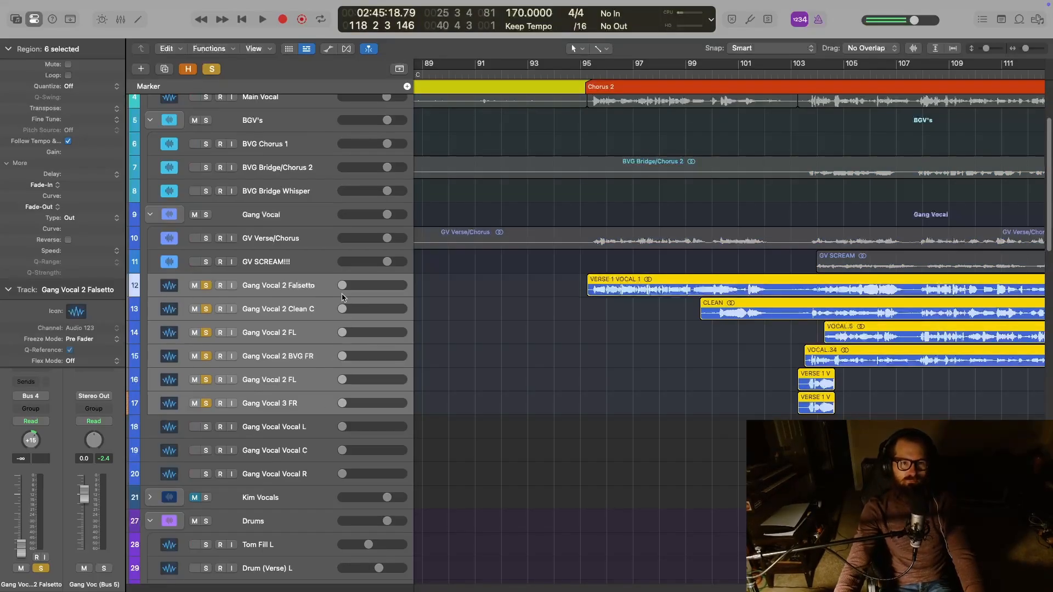
Try setting the volume of the six soloed tracks to -3 dB, and return the Falsetto fader to minimum
{"action": "double_click", "coordinate": [343, 285]}
{"action": "type", "text": "-"}
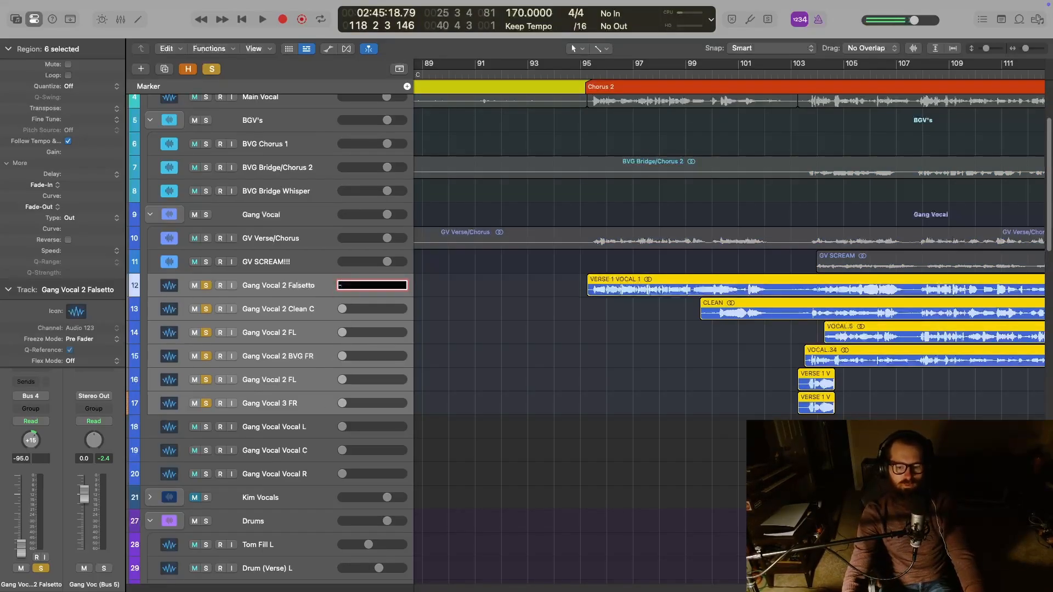
{"action": "type", "text": "3"}
{"action": "key", "text": "Return"}
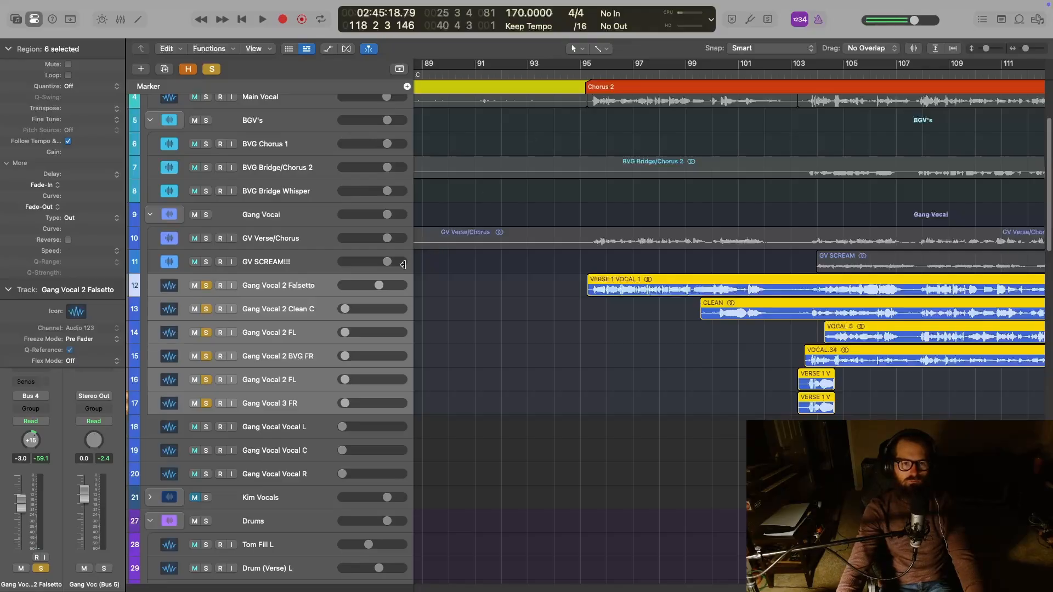
{"action": "left_click", "coordinate": [323, 287]}
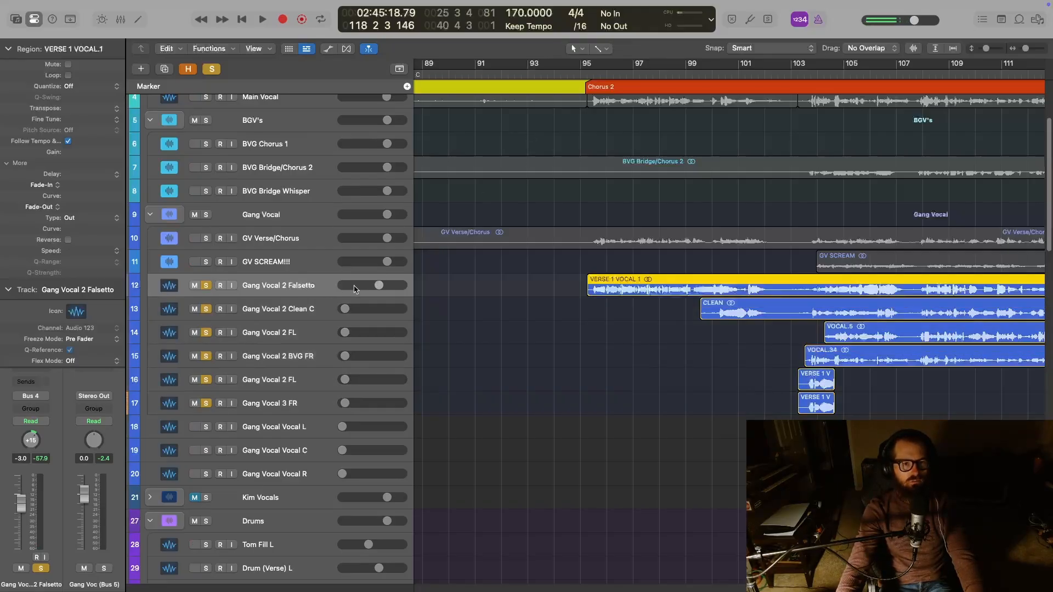
{"action": "left_click_drag", "start_coordinate": [383, 287], "coordinate": [329, 296]}
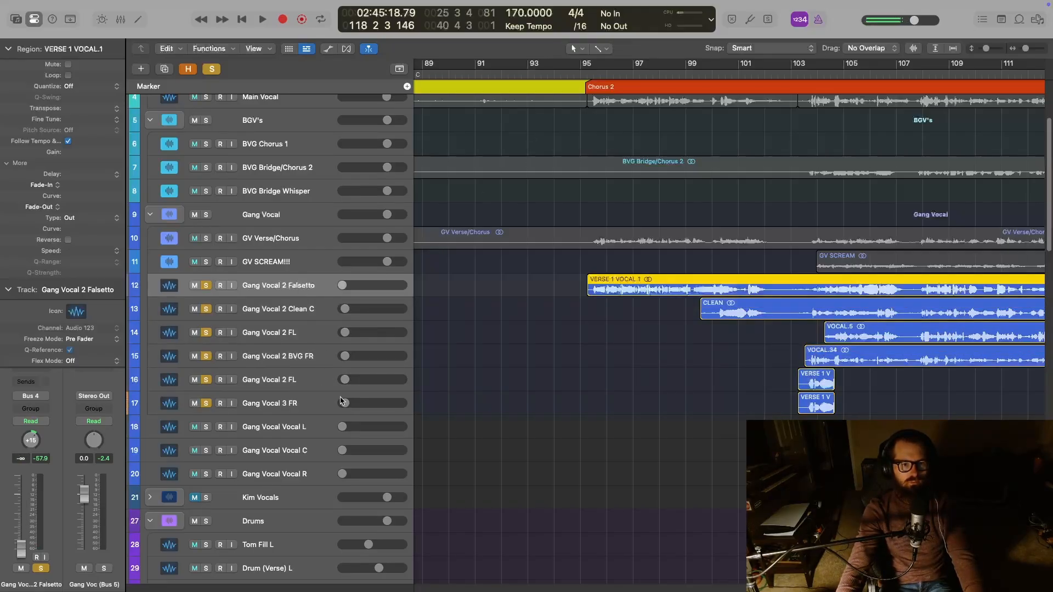
Raise the six soloed gang vocal tracks together to -5.5 dB and play Chorus 2 from its start
{"action": "left_click", "coordinate": [323, 405], "text": "shift"}
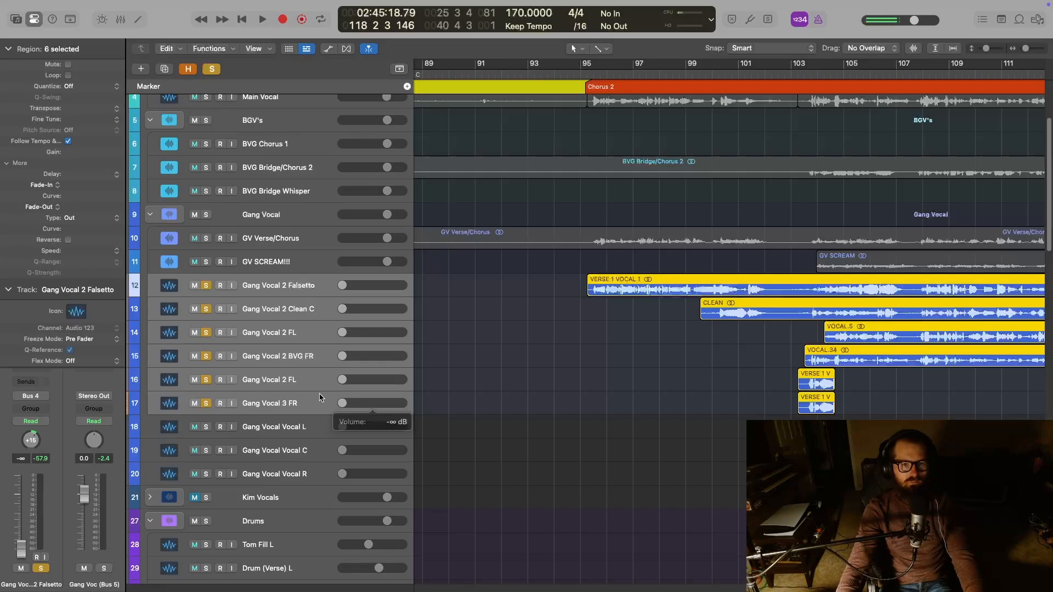
{"action": "left_click_drag", "start_coordinate": [343, 404], "coordinate": [351, 404]}
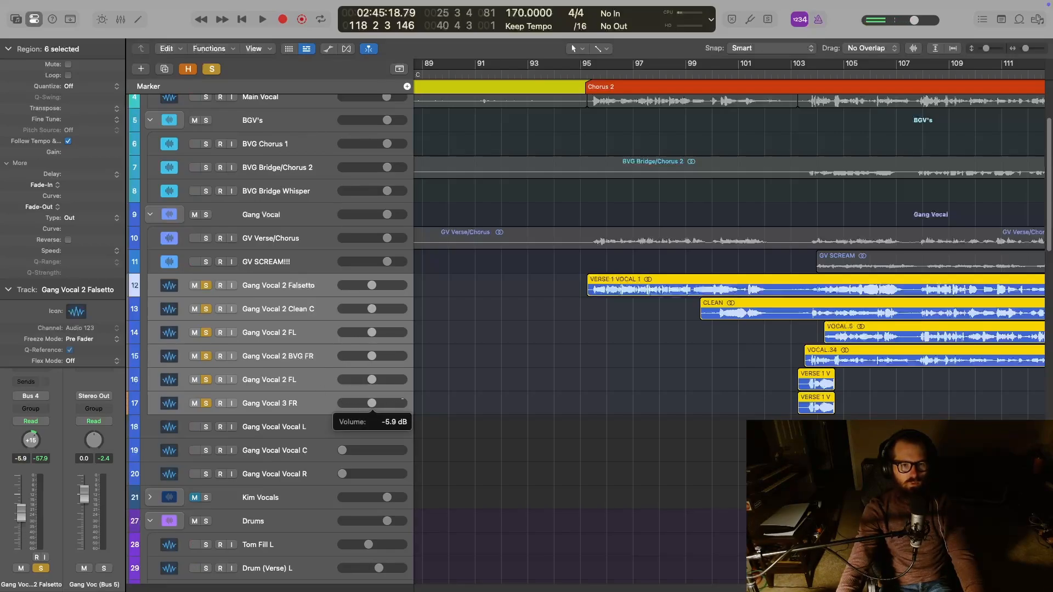
{"action": "left_click", "coordinate": [581, 75]}
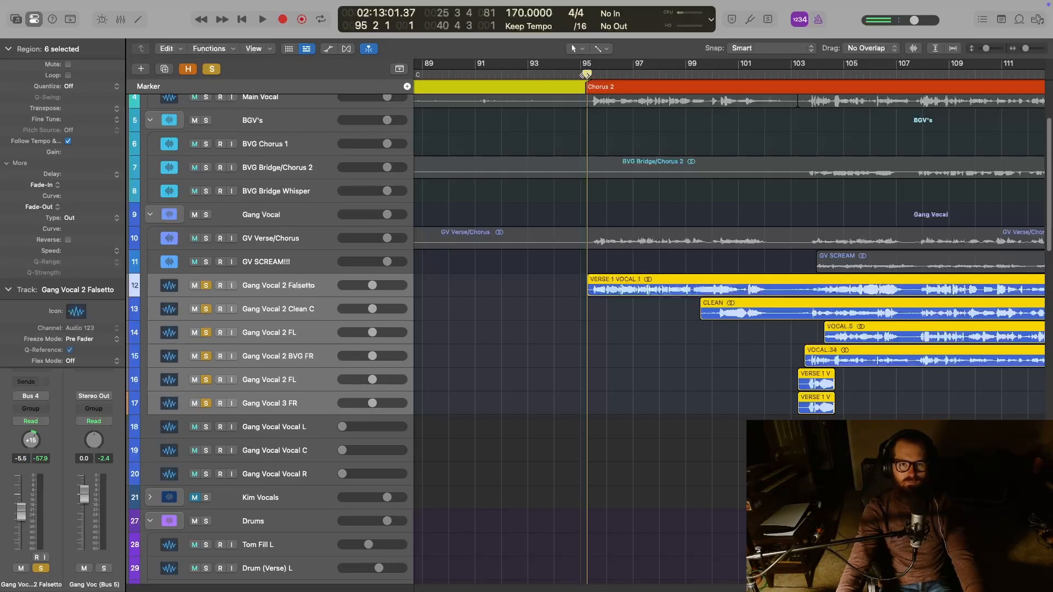
{"action": "key", "text": "space"}
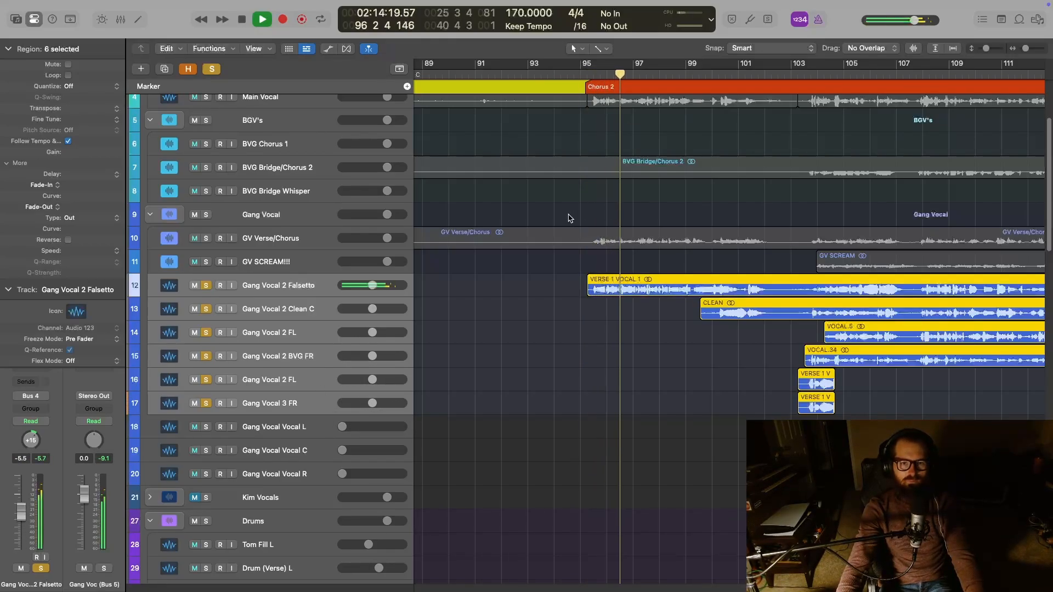
{"action": "scroll", "coordinate": [578, 301], "scroll_direction": "right", "scroll_amount": 5}
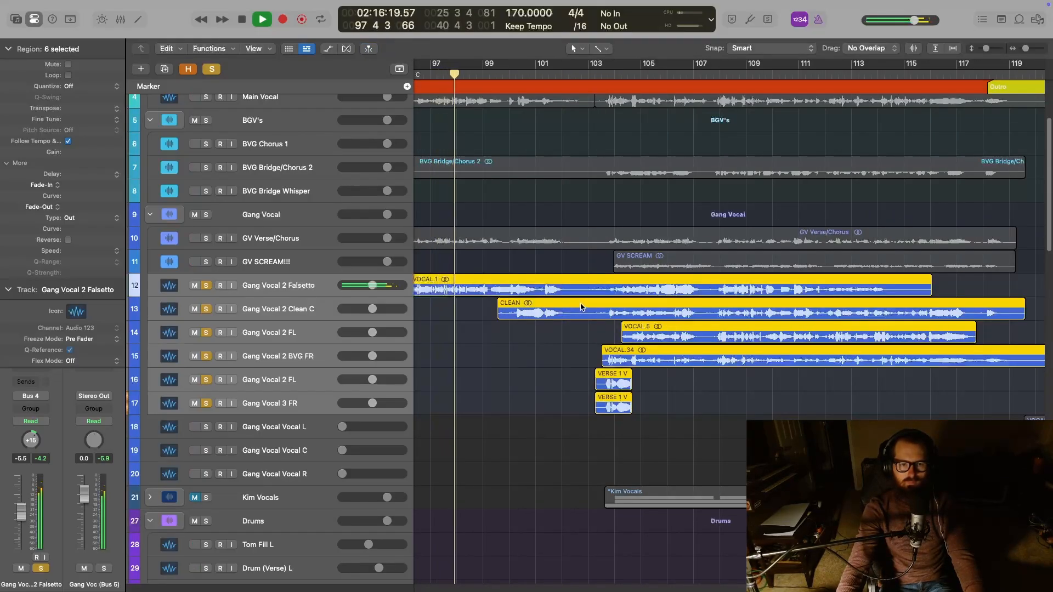
{"action": "scroll", "coordinate": [578, 307], "scroll_direction": "left", "scroll_amount": 2}
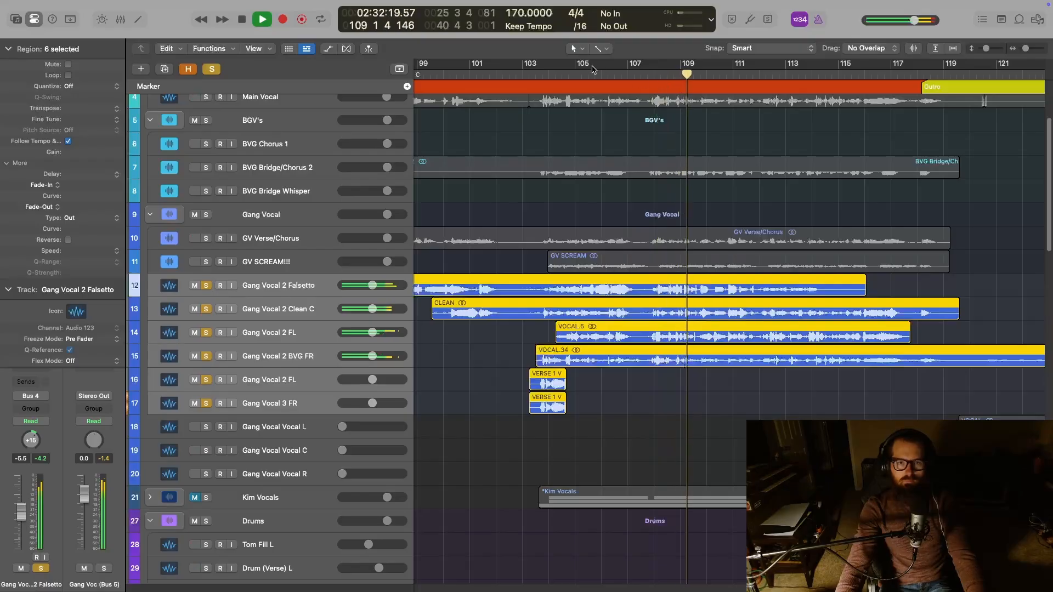
Loop bars 106 to 115 and mute the five soloed tracks below Gang Vocal 2 Falsetto to hear it alone
{"action": "left_click_drag", "start_coordinate": [602, 66], "coordinate": [838, 66]}
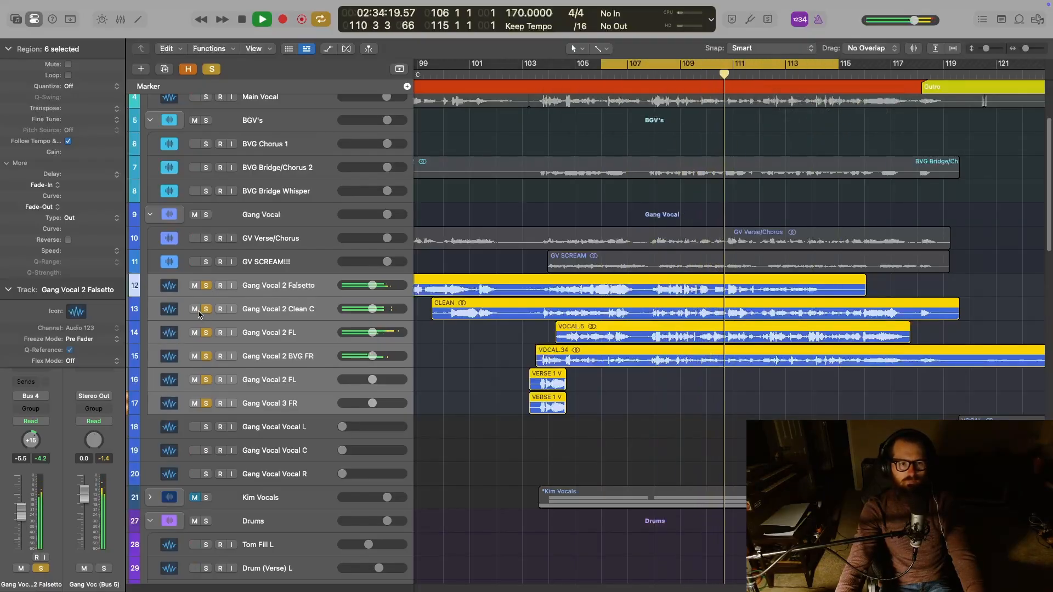
{"action": "left_click", "coordinate": [249, 314]}
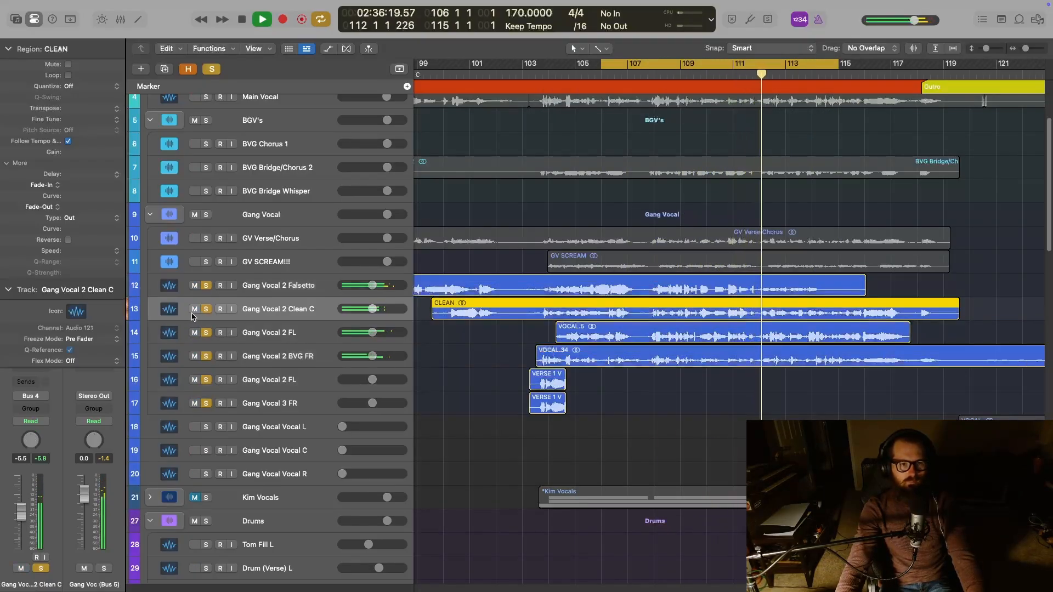
{"action": "left_click", "coordinate": [195, 309]}
{"action": "left_click", "coordinate": [195, 332]}
{"action": "left_click", "coordinate": [195, 355]}
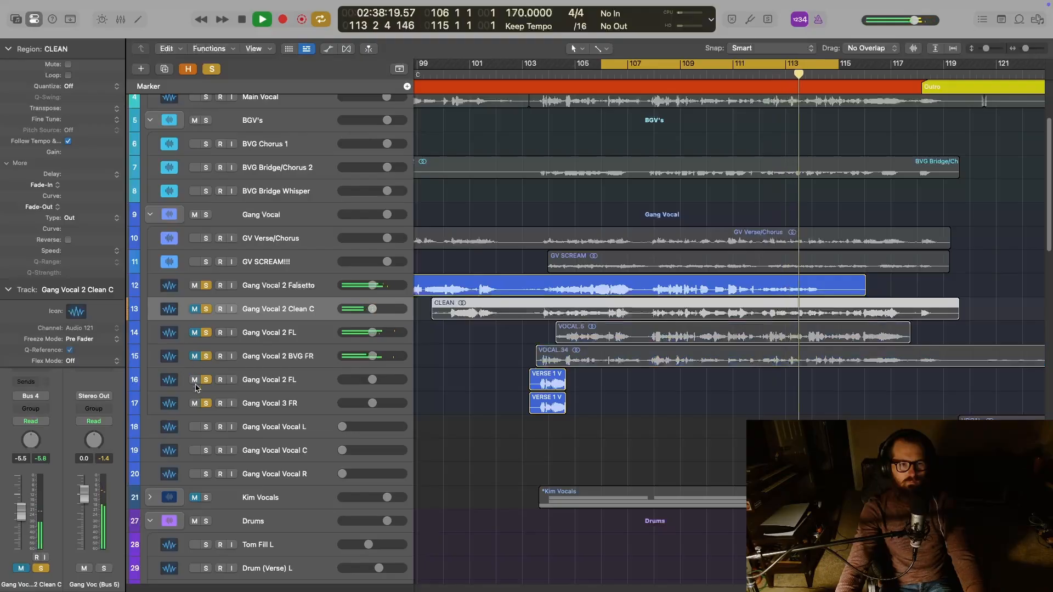
{"action": "left_click", "coordinate": [195, 380]}
{"action": "left_click", "coordinate": [195, 403]}
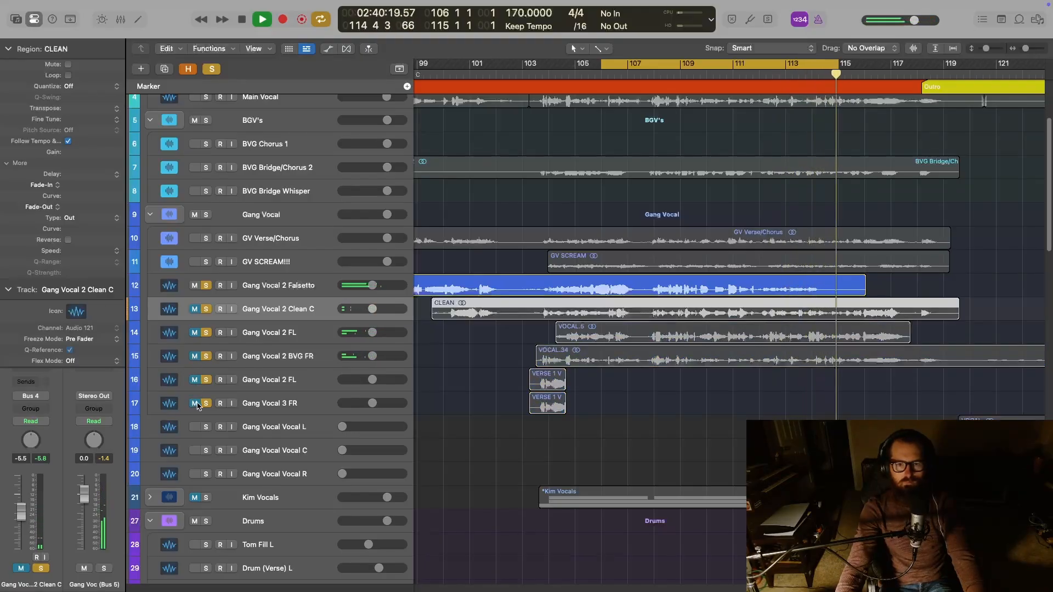
Unmute Gang Vocal 2 BVG FR, the first Gang Vocal 2 FL and Gang Vocal 2 Clean C in turn to audition them with Falsetto
{"action": "left_click", "coordinate": [194, 356]}
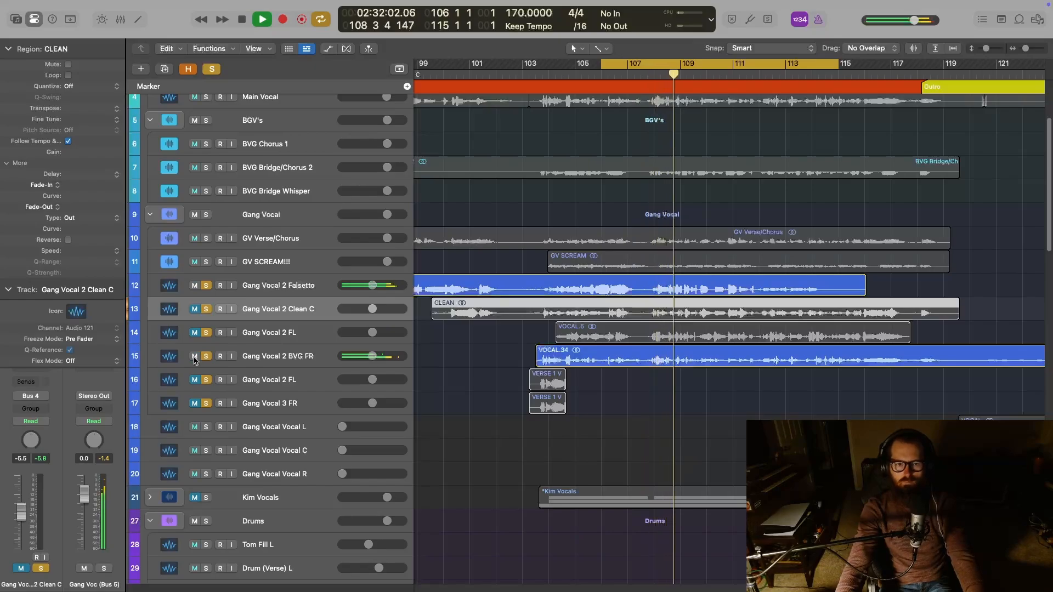
{"action": "left_click", "coordinate": [196, 332]}
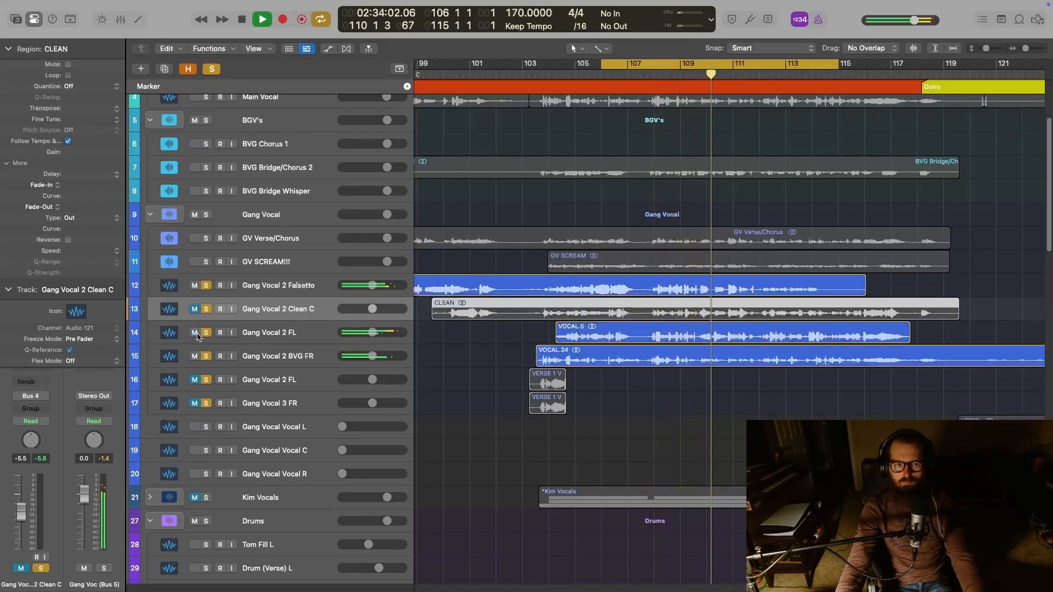
{"action": "key", "text": "x"}
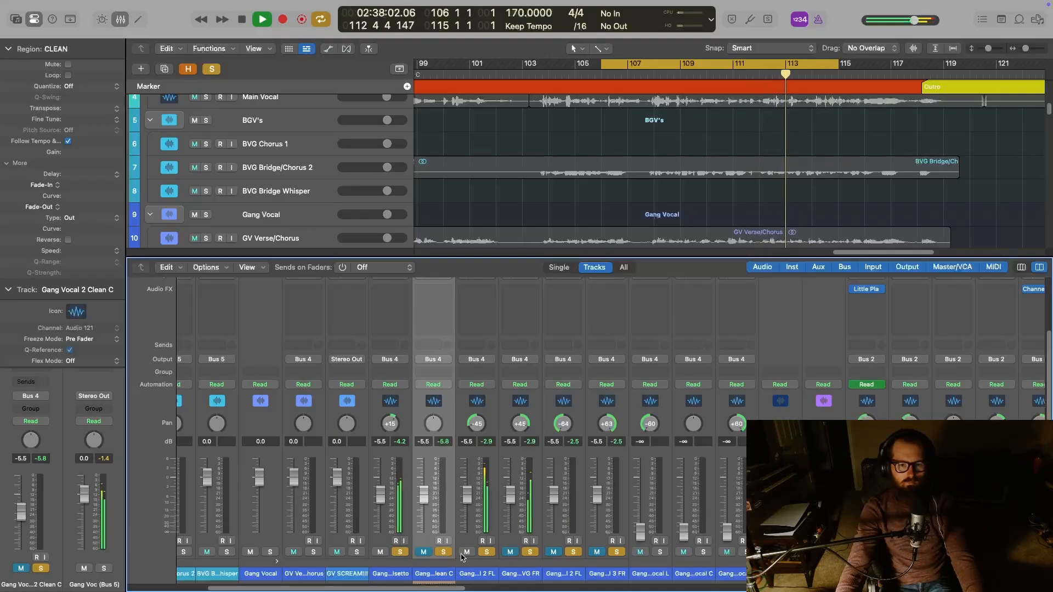
{"action": "left_click", "coordinate": [425, 552]}
Pan Gang Vocal 2 Falsetto to -20 and Gang Vocal 2 Clean C to +20, and replay the loop
{"action": "left_click_drag", "start_coordinate": [393, 429], "coordinate": [393, 449]}
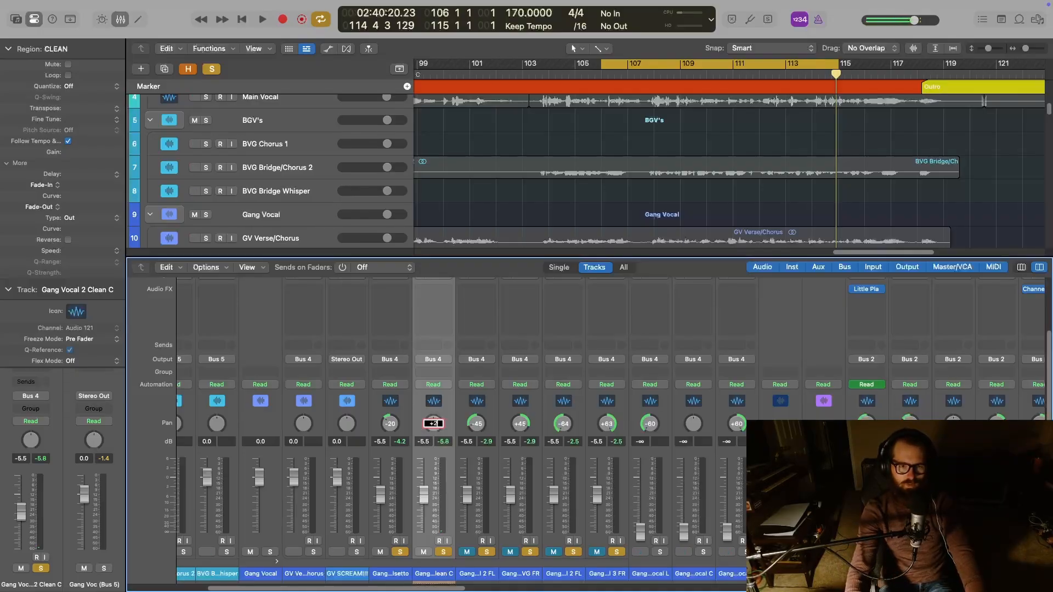
{"action": "type", "text": "0"}
{"action": "key", "text": "Return"}
{"action": "key", "text": "space"}
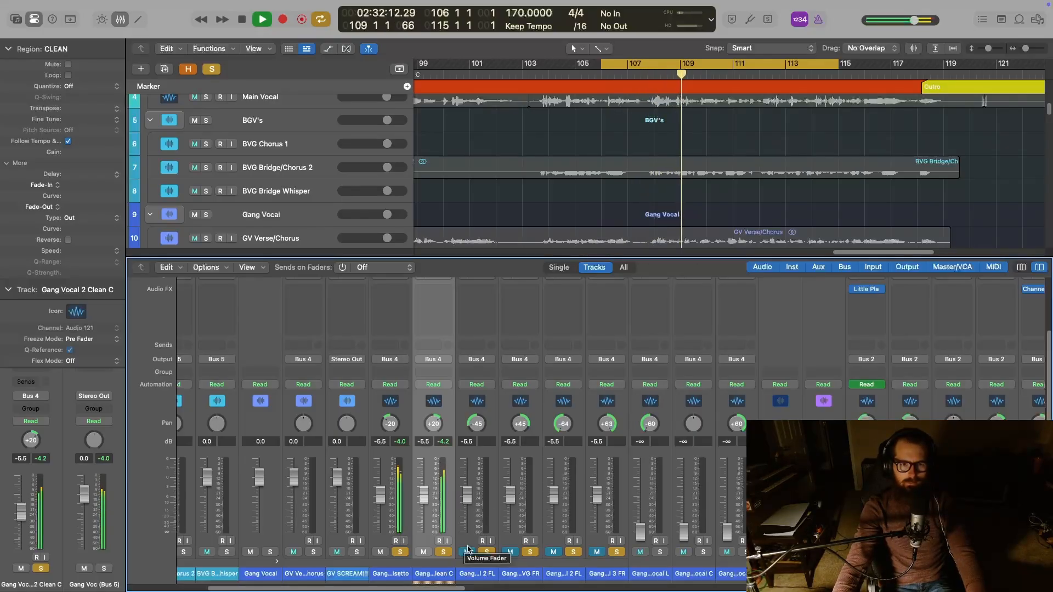
Audition the first Gang Vocal 2 FL track in the loop and set its pan to +20
{"action": "key", "text": "x"}
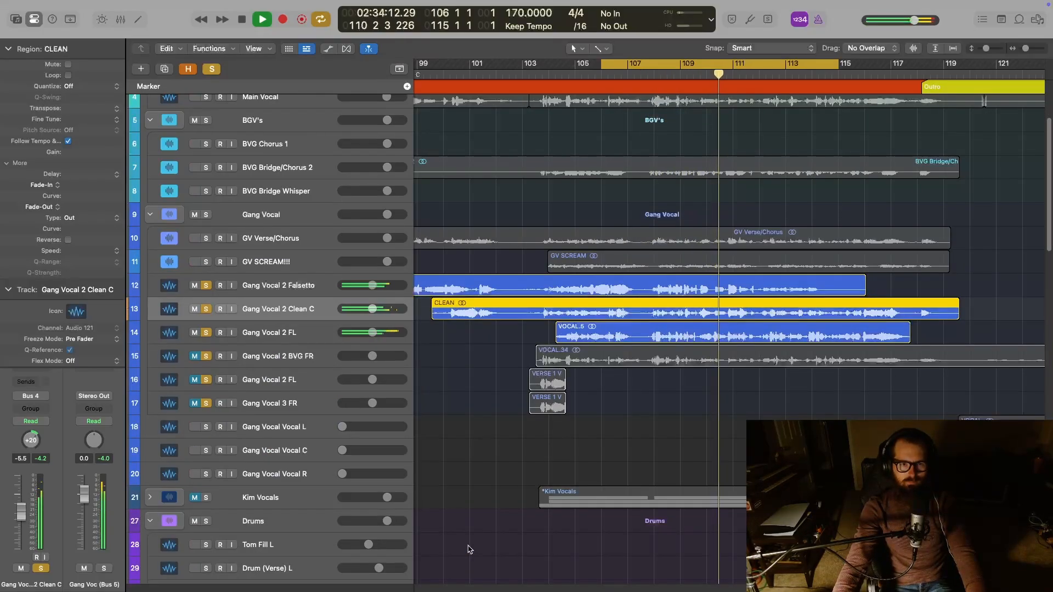
{"action": "key", "text": "x"}
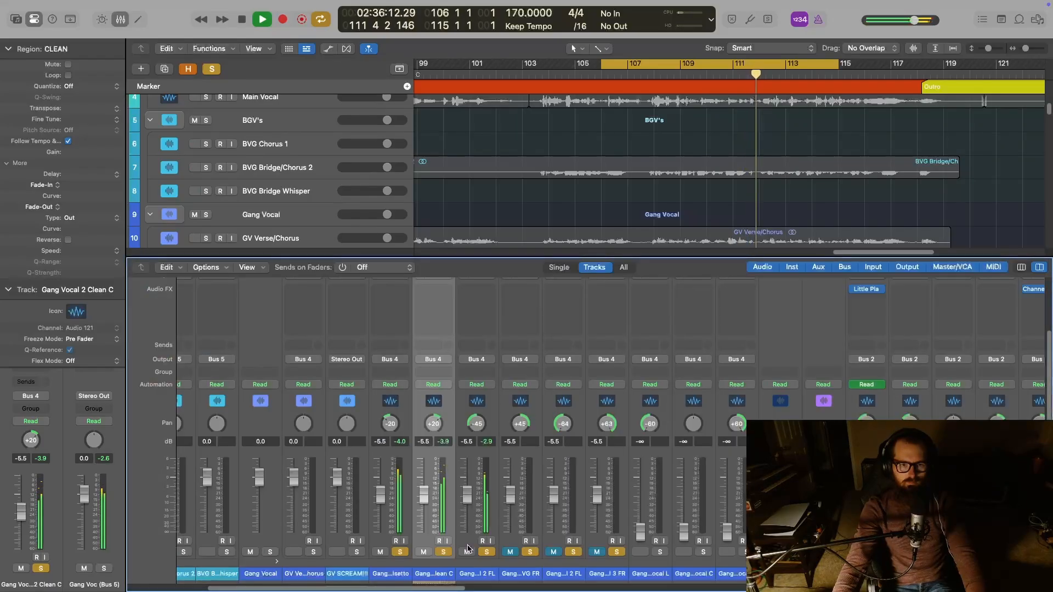
{"action": "key", "text": "Return"}
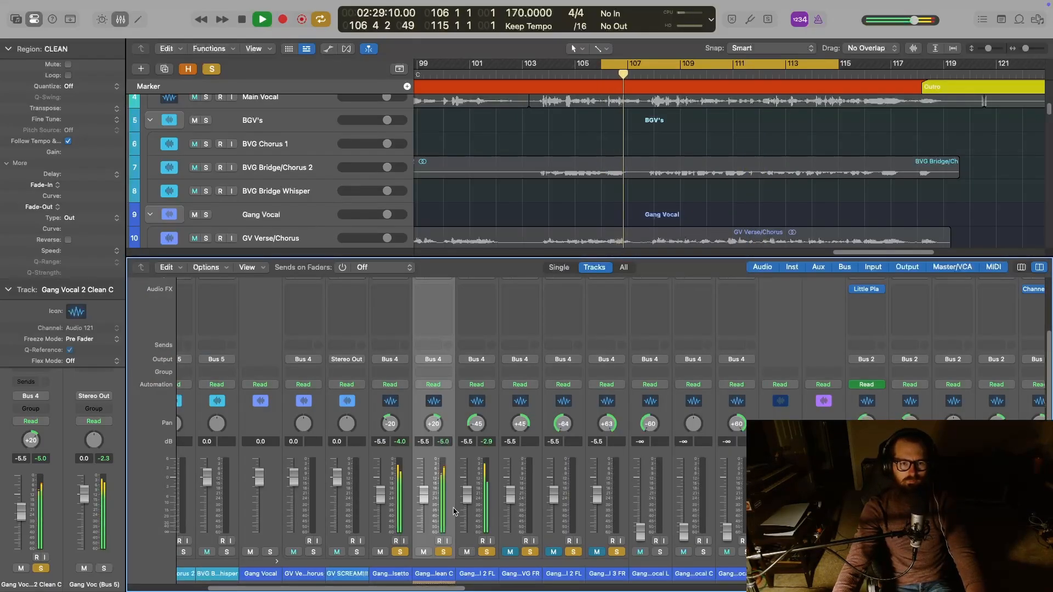
{"action": "double_click", "coordinate": [477, 424]}
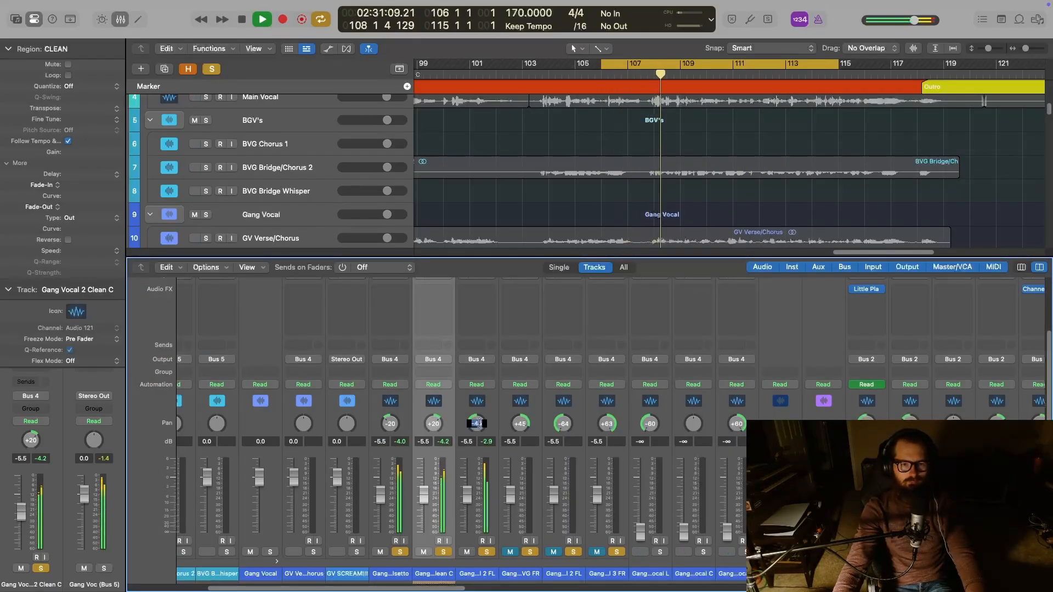
{"action": "key", "text": "BackSpace"}
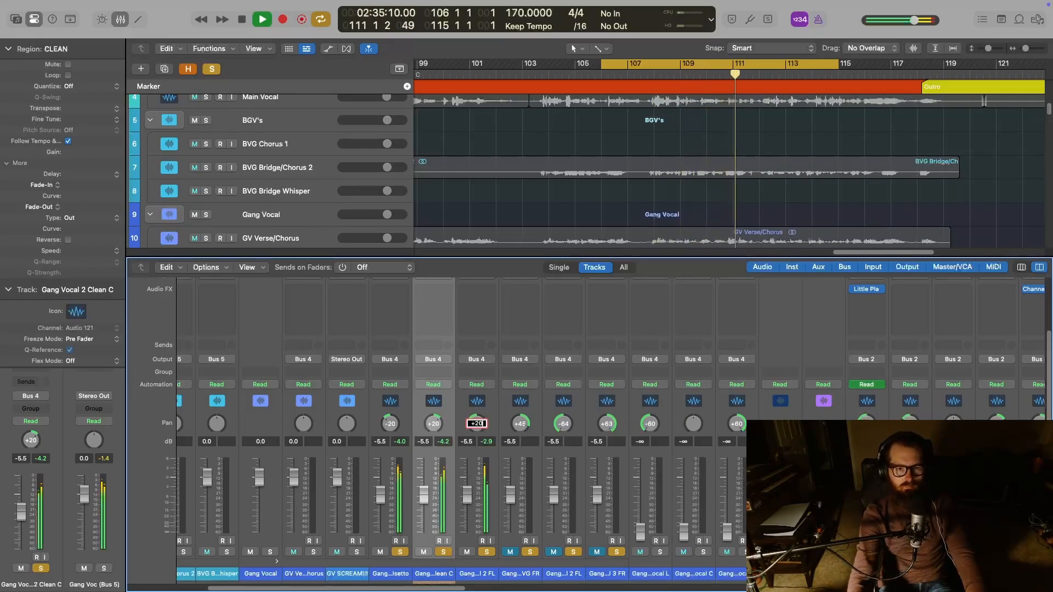
{"action": "key", "text": "Return"}
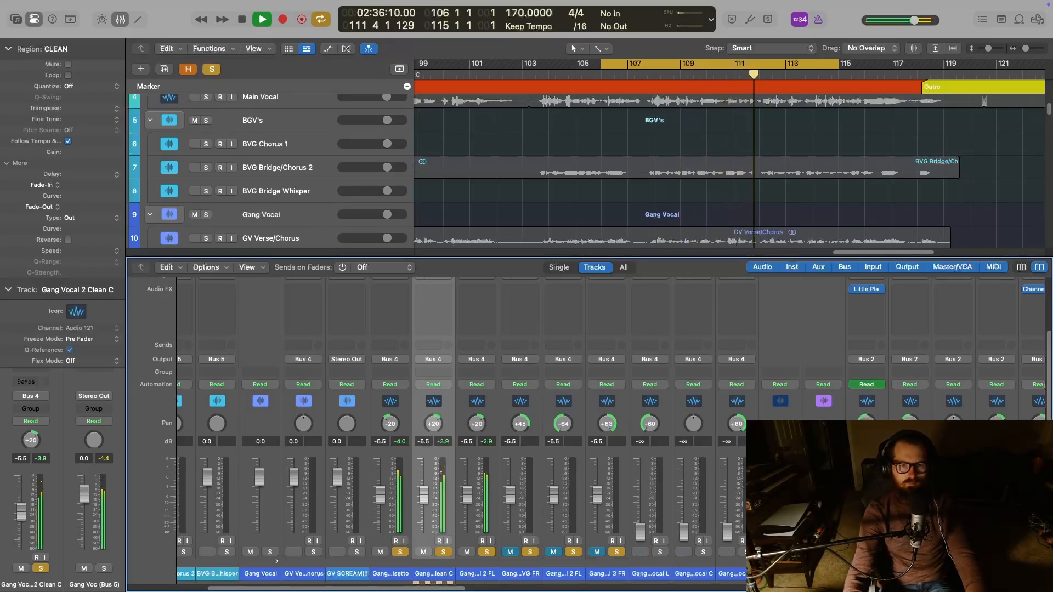
Unmute Gang Vocal 2 BVG FR and the second Gang Vocal 2 FL, and set both pans to -20
{"action": "left_click", "coordinate": [510, 552]}
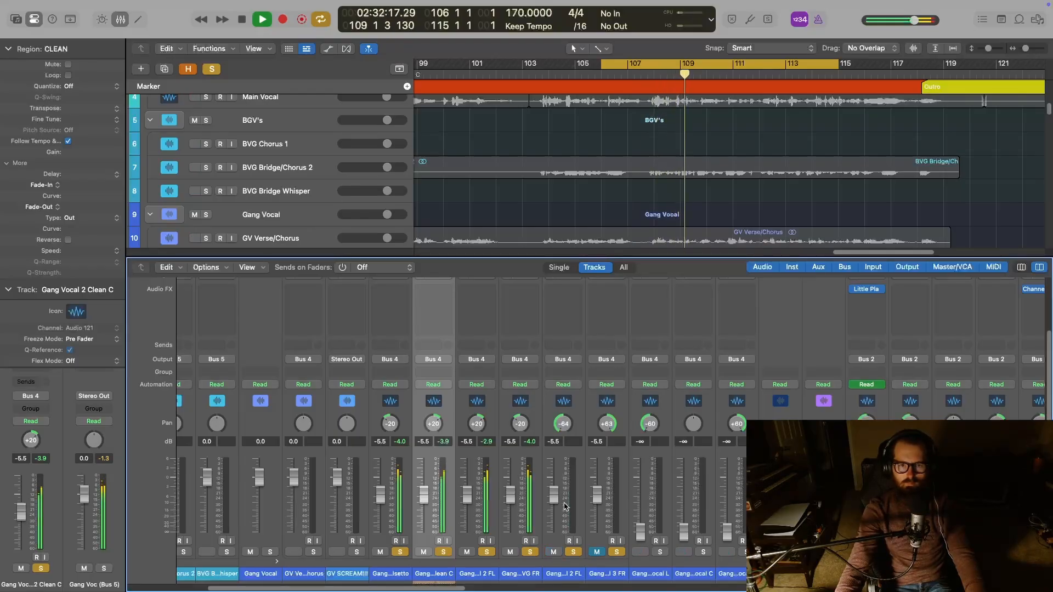
{"action": "key", "text": "x"}
{"action": "key", "text": "x"}
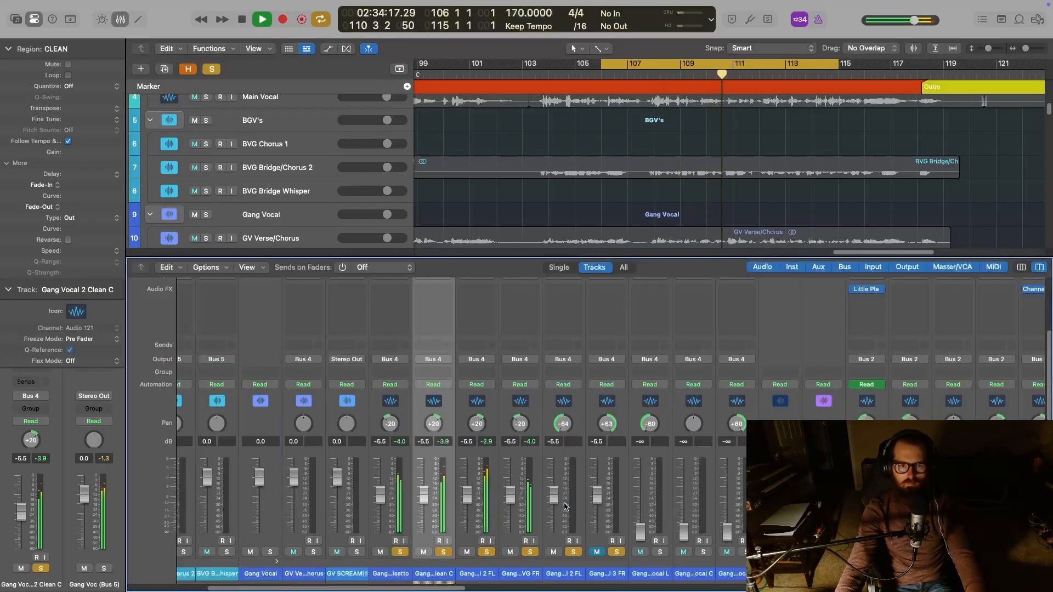
{"action": "double_click", "coordinate": [562, 424]}
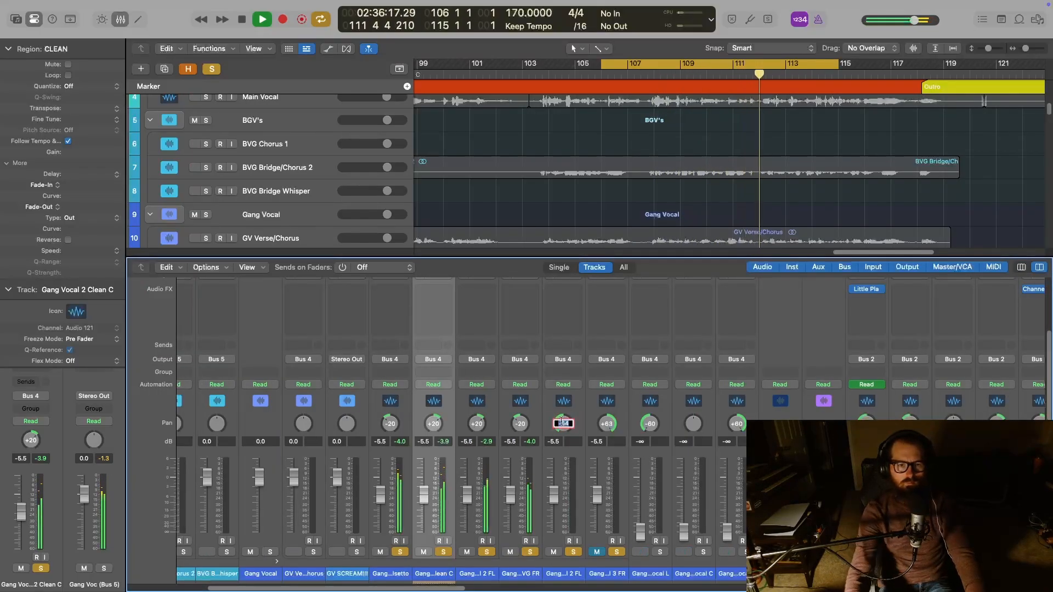
{"action": "key", "text": "Return"}
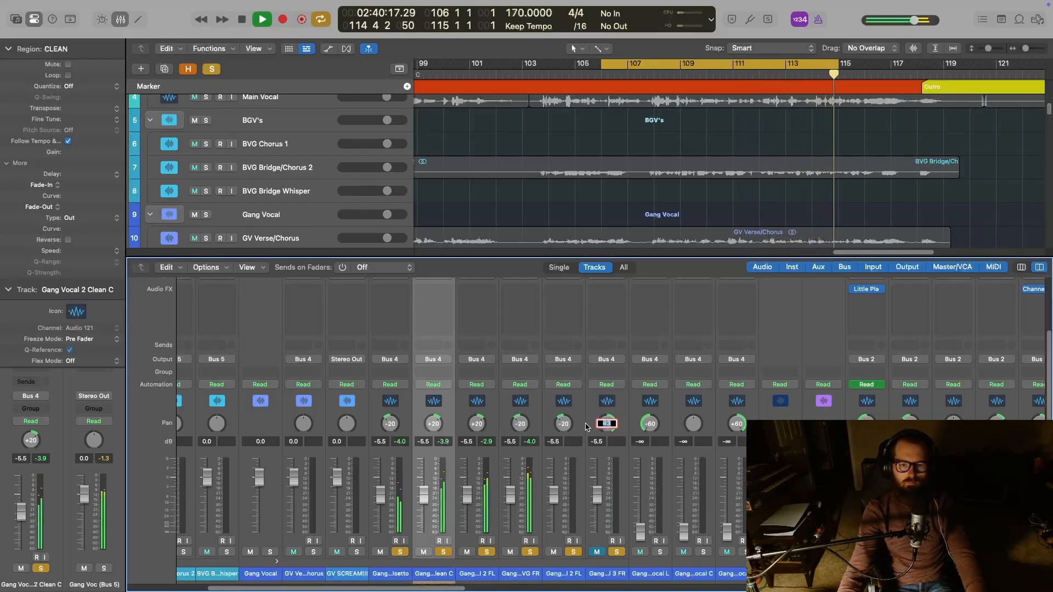
Unmute Gang Vocal 3 FR, set its pan to +20 and stop playback
{"action": "key", "text": "x"}
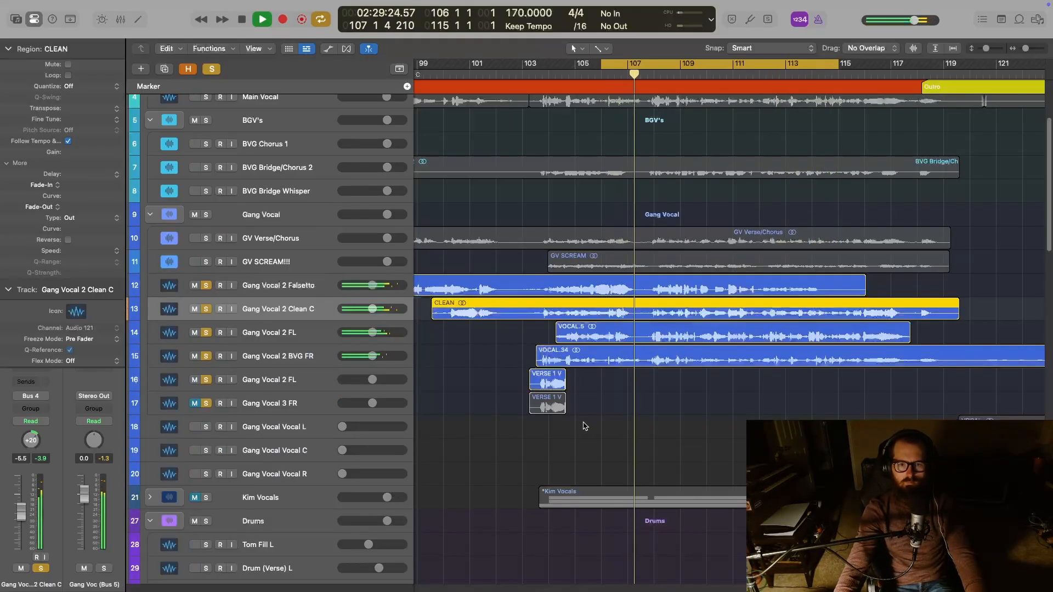
{"action": "left_click", "coordinate": [320, 404]}
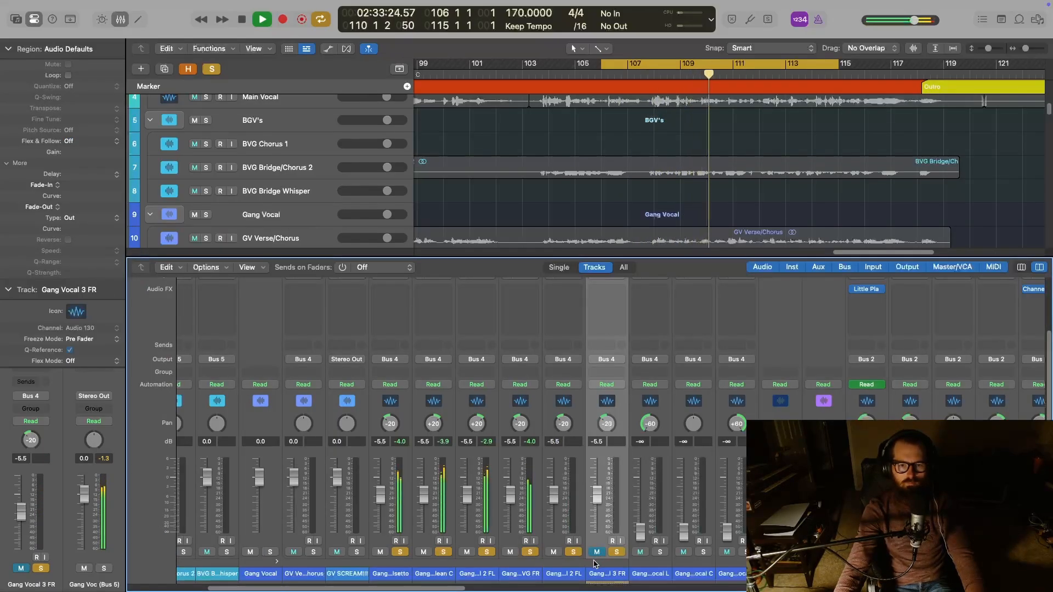
{"action": "left_click", "coordinate": [596, 552]}
{"action": "left_click_drag", "start_coordinate": [606, 430], "coordinate": [605, 411]}
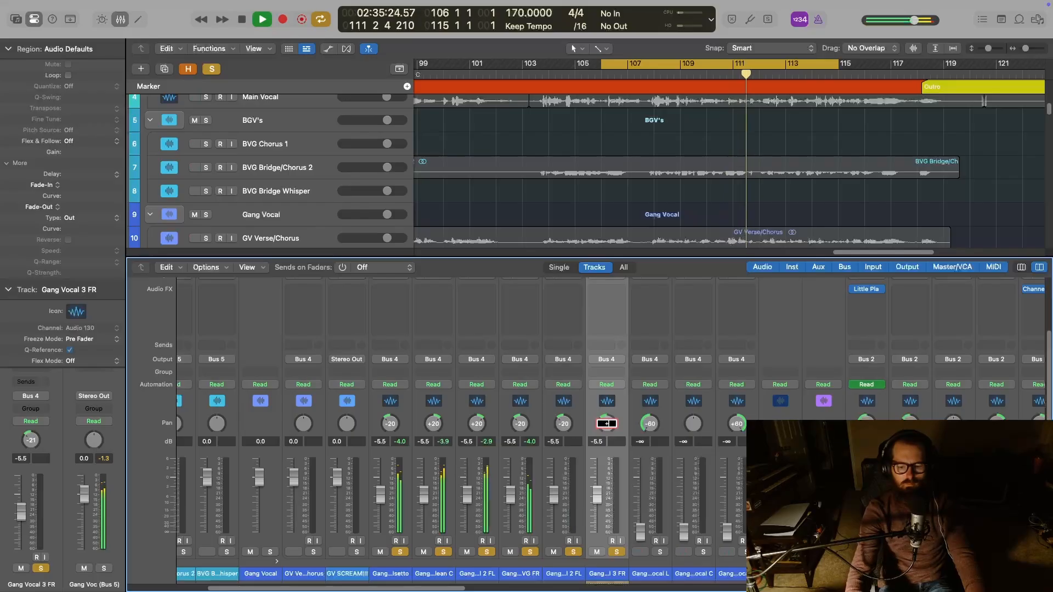
{"action": "key", "text": "x"}
{"action": "key", "text": "space"}
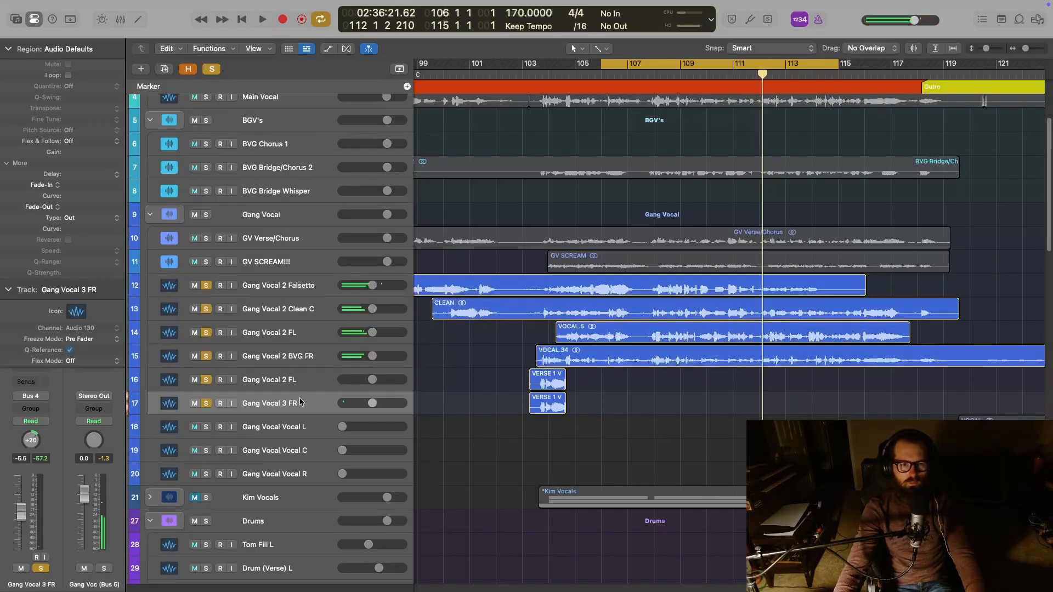
Set the pan of the second Gang Vocal 2 FL track to +20
{"action": "left_click", "coordinate": [313, 378], "text": "shift"}
{"action": "key", "text": "x"}
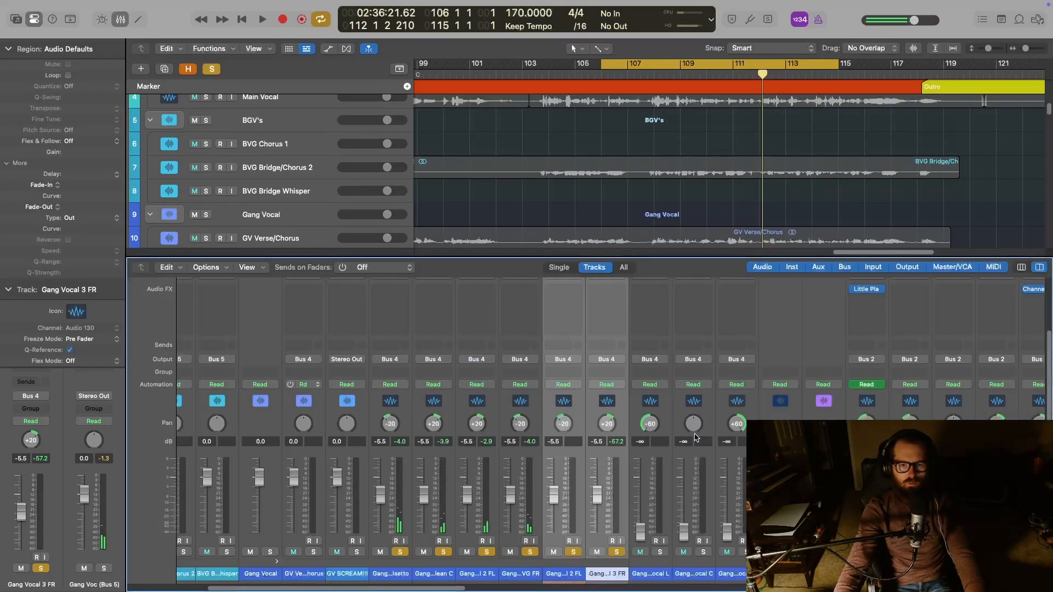
{"action": "left_click", "coordinate": [565, 425]}
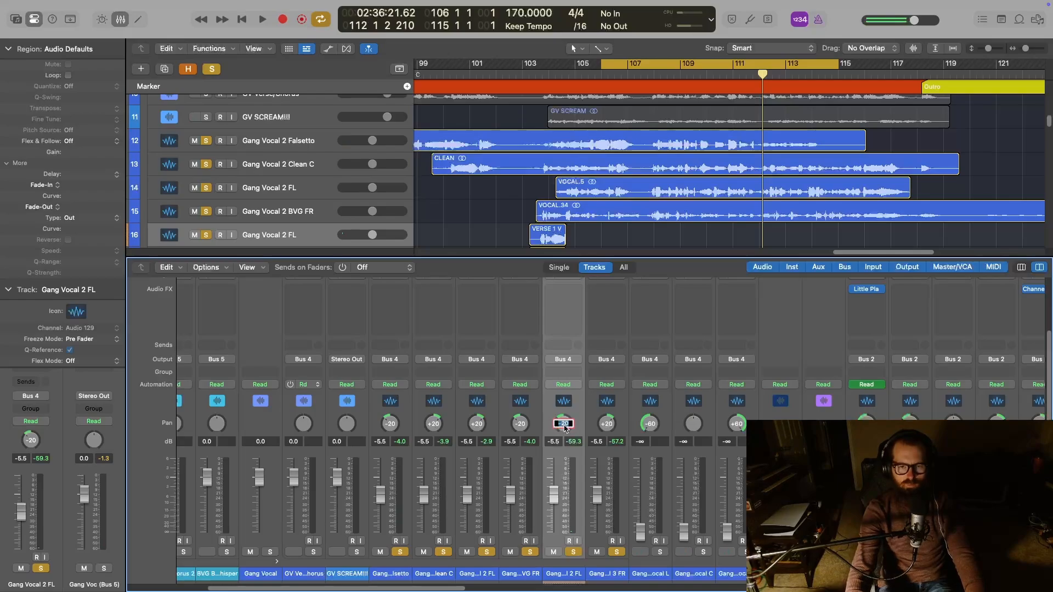
{"action": "type", "text": "+20"}
{"action": "key", "text": "Return"}
{"action": "key", "text": "x"}
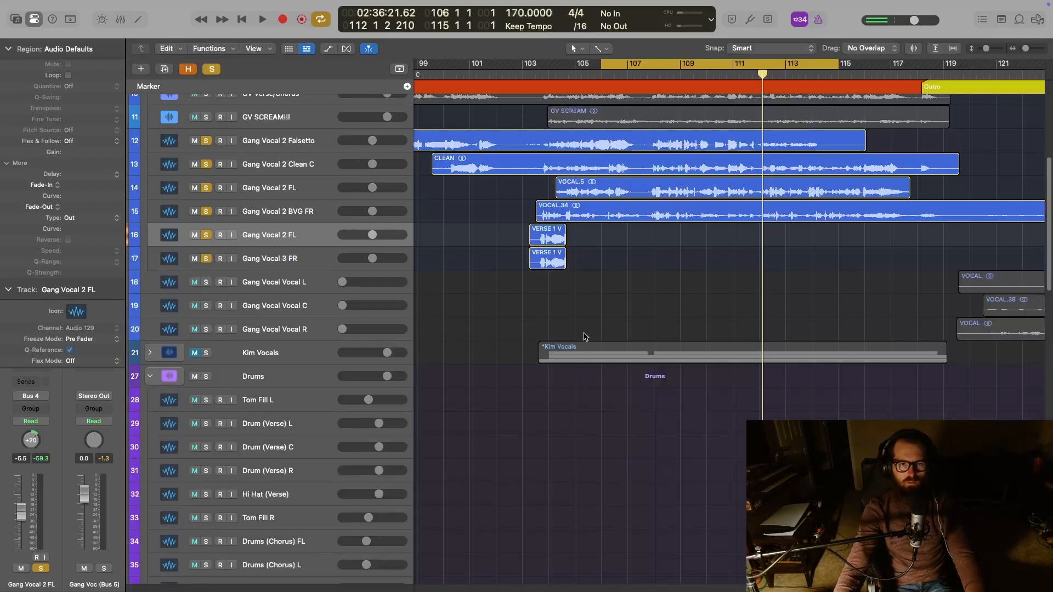
Replay the loop and add GV SCREAM!!!, GV Verse/Chorus, BVG Bridge/Chorus 2 and Main Vocal to the soloed tracks
{"action": "scroll", "coordinate": [585, 336], "scroll_direction": "up", "scroll_amount": 2}
{"action": "key", "text": "space"}
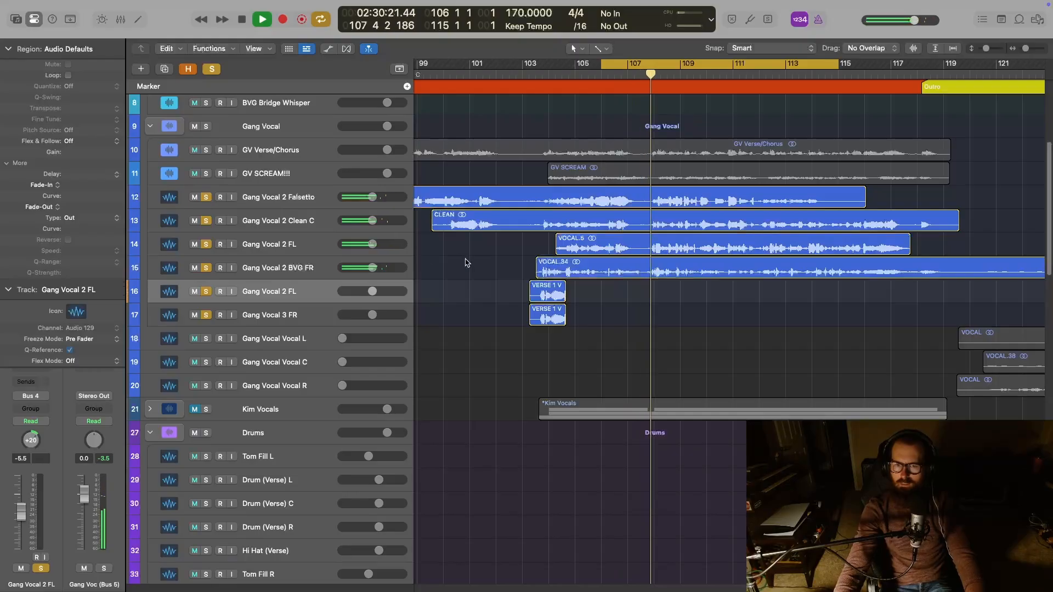
{"action": "scroll", "coordinate": [447, 275], "scroll_direction": "left", "scroll_amount": 5}
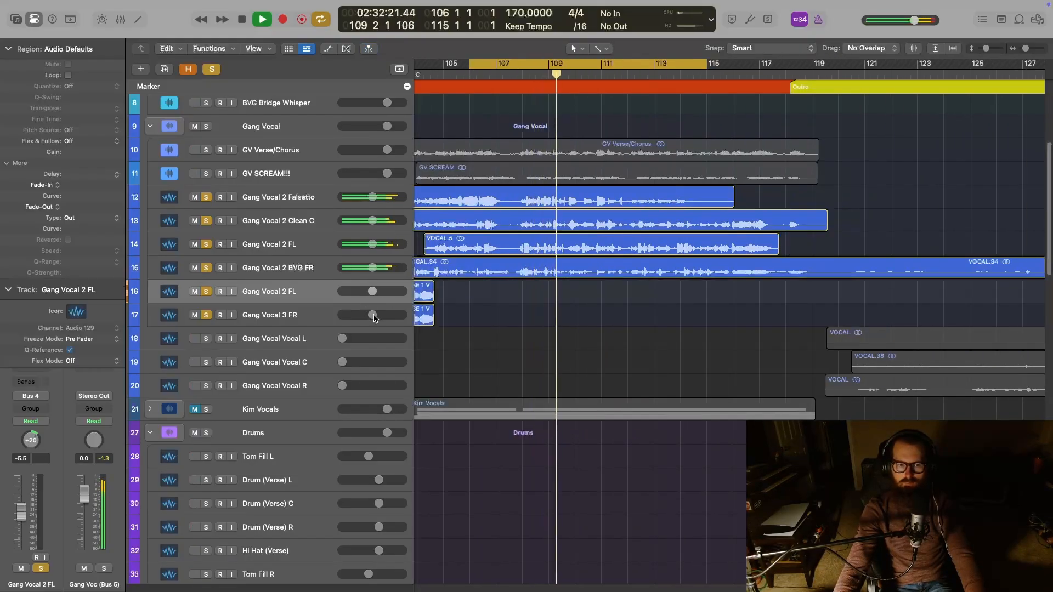
{"action": "scroll", "coordinate": [248, 173], "scroll_direction": "left", "scroll_amount": 3}
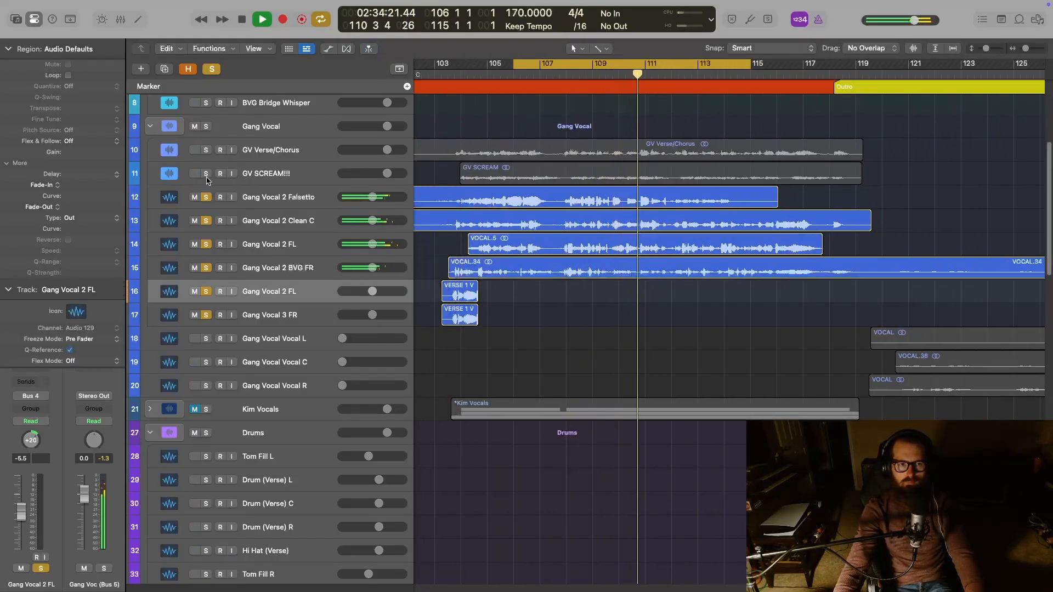
{"action": "left_click_drag", "start_coordinate": [206, 174], "coordinate": [205, 162]}
{"action": "scroll", "coordinate": [264, 220], "scroll_direction": "up", "scroll_amount": 5}
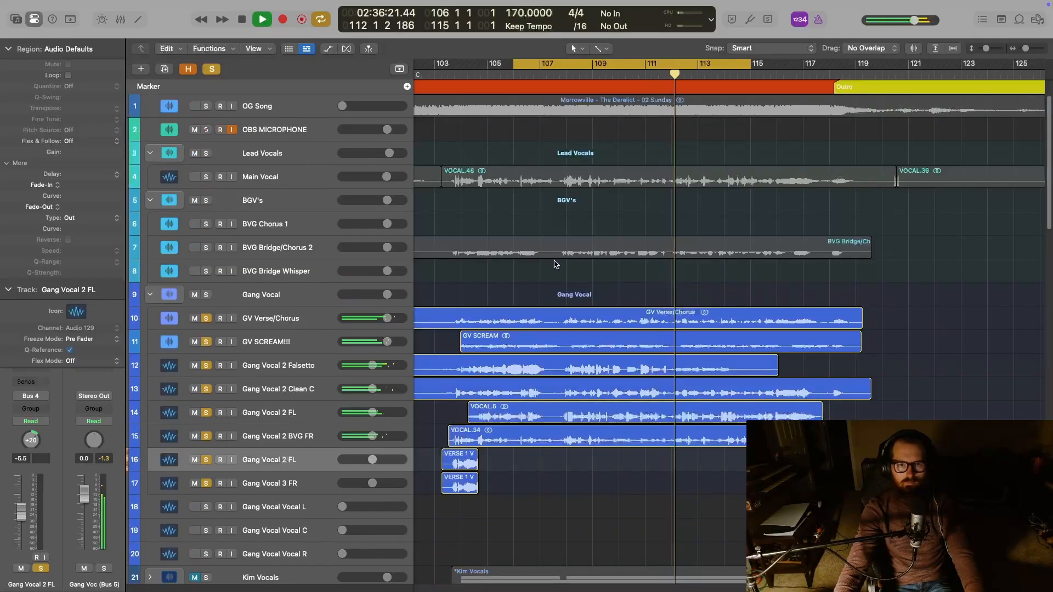
{"action": "scroll", "coordinate": [316, 260], "scroll_direction": "left", "scroll_amount": 3}
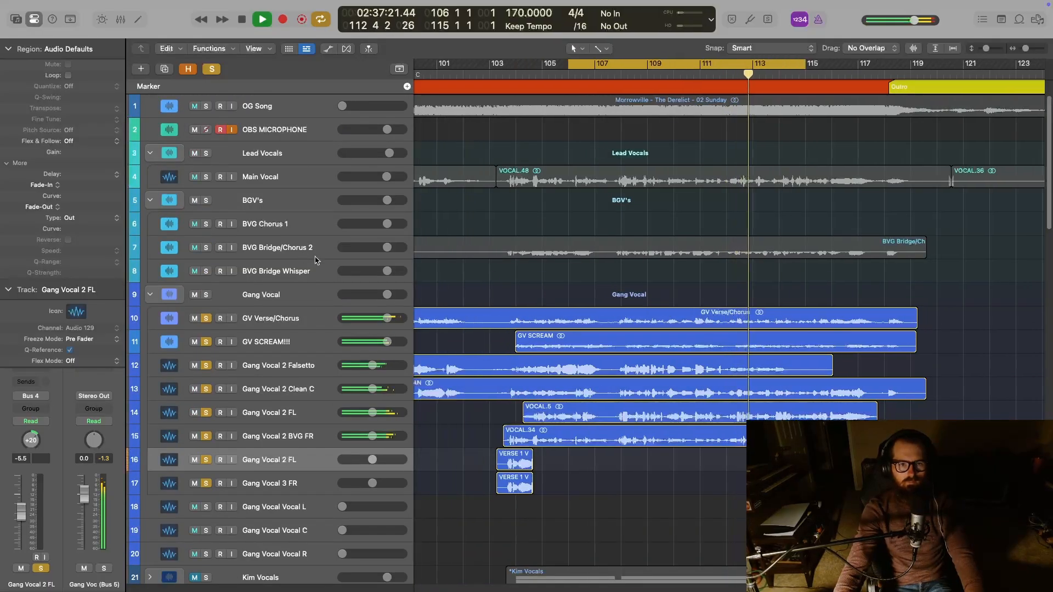
{"action": "left_click", "coordinate": [206, 247]}
{"action": "left_click", "coordinate": [205, 176]}
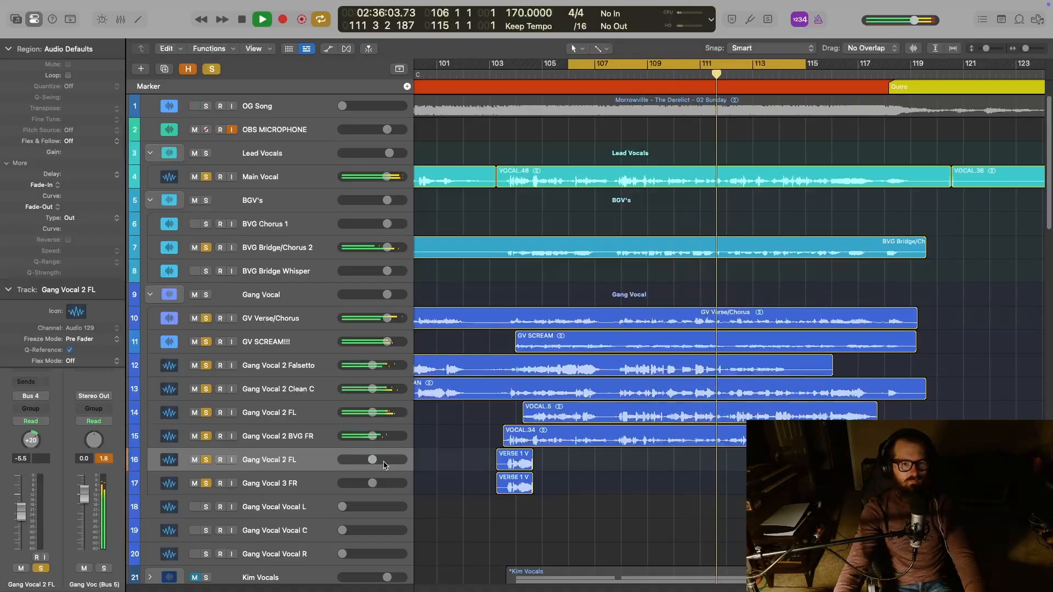
Lower Gang Vocal 3 FR's volume to -∞ dB, undo the last track reordering and stop playback
{"action": "left_click_drag", "start_coordinate": [373, 485], "coordinate": [329, 486]}
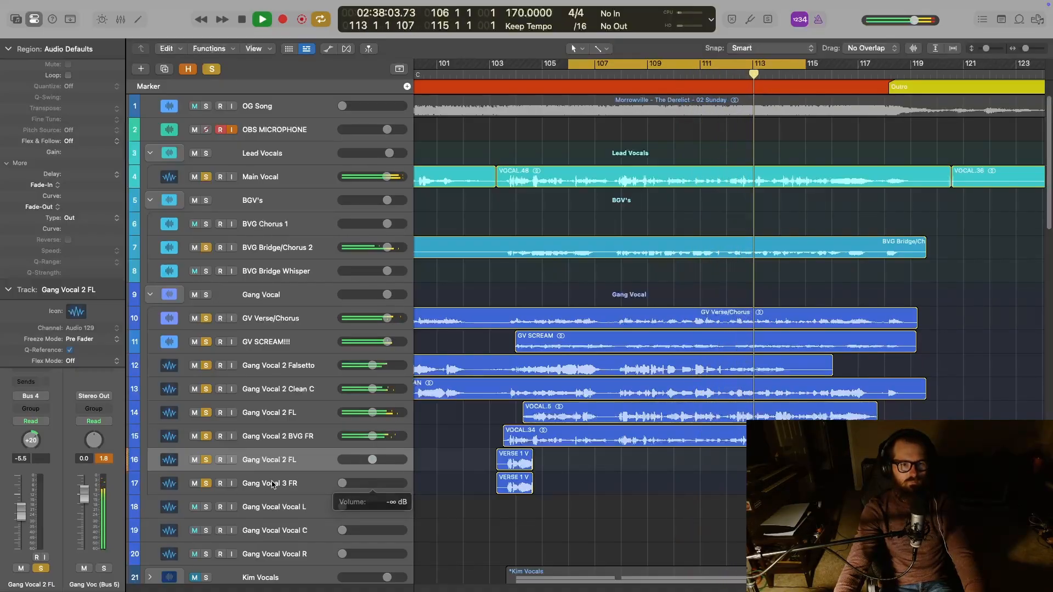
{"action": "key", "text": "super+z"}
{"action": "key", "text": "space"}
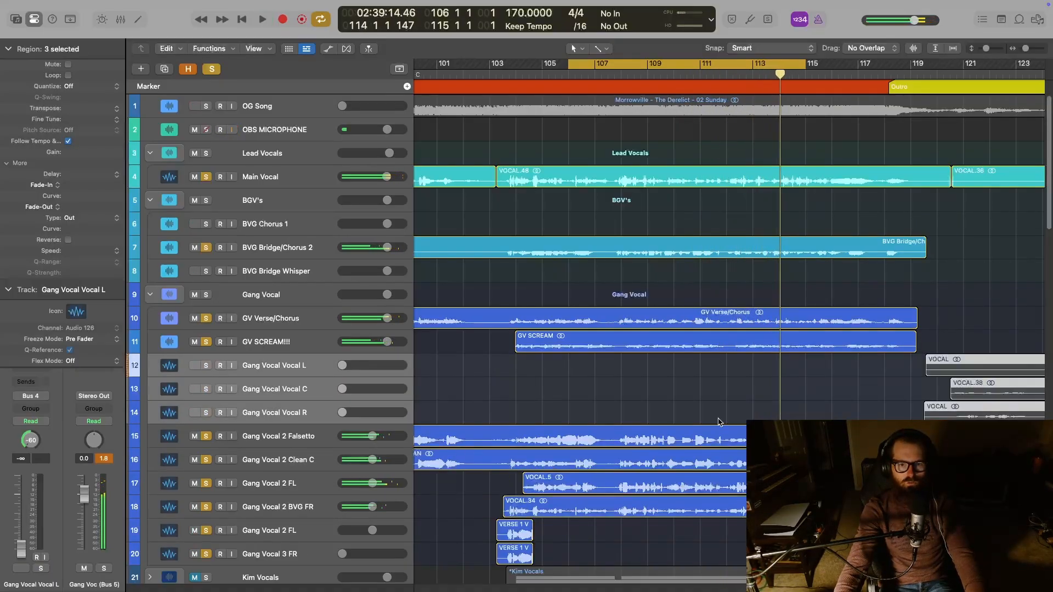
Move the Gang Vocal Vocal L, C and R tracks below Gang Vocal 3 FR
{"action": "scroll", "coordinate": [384, 428], "scroll_direction": "down", "scroll_amount": 3}
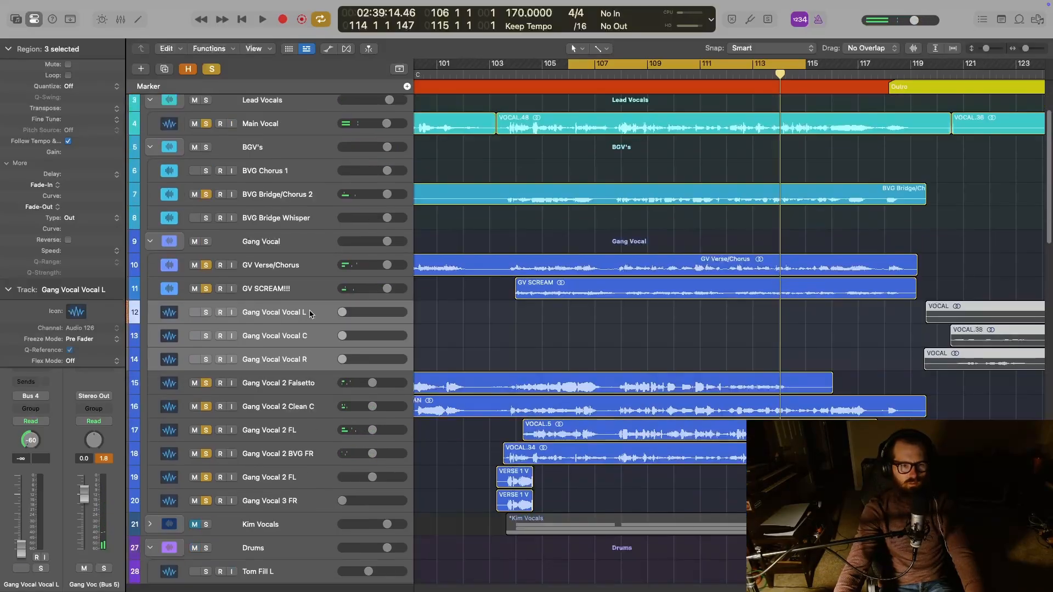
{"action": "left_click_drag", "start_coordinate": [316, 312], "coordinate": [512, 446]}
{"action": "left_click_drag", "start_coordinate": [296, 430], "coordinate": [301, 510]}
Play the loop from bar 106 to hear the soloed lead, background and gang vocals together
{"action": "scroll", "coordinate": [666, 485], "scroll_direction": "left", "scroll_amount": 3}
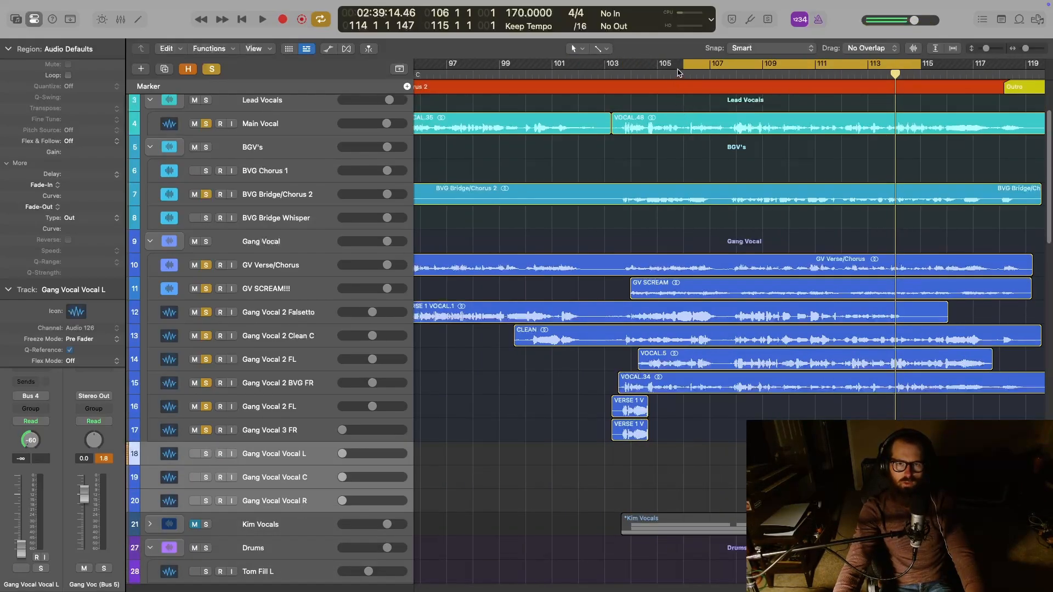
{"action": "scroll", "coordinate": [765, 378], "scroll_direction": "left", "scroll_amount": 2}
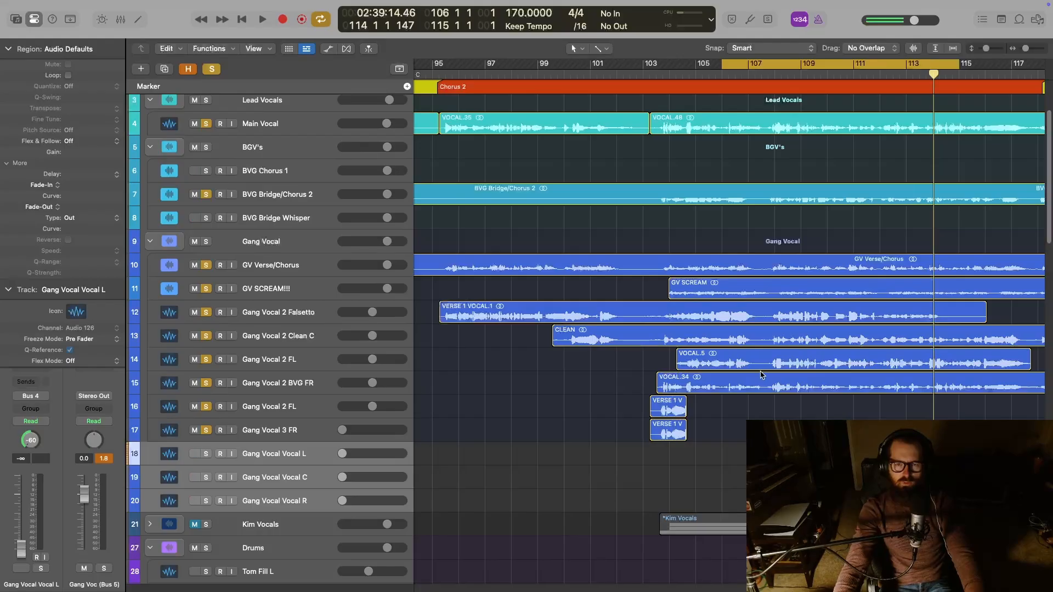
{"action": "scroll", "coordinate": [757, 376], "scroll_direction": "down", "scroll_amount": 2}
{"action": "scroll", "coordinate": [779, 381], "scroll_direction": "up", "scroll_amount": 4}
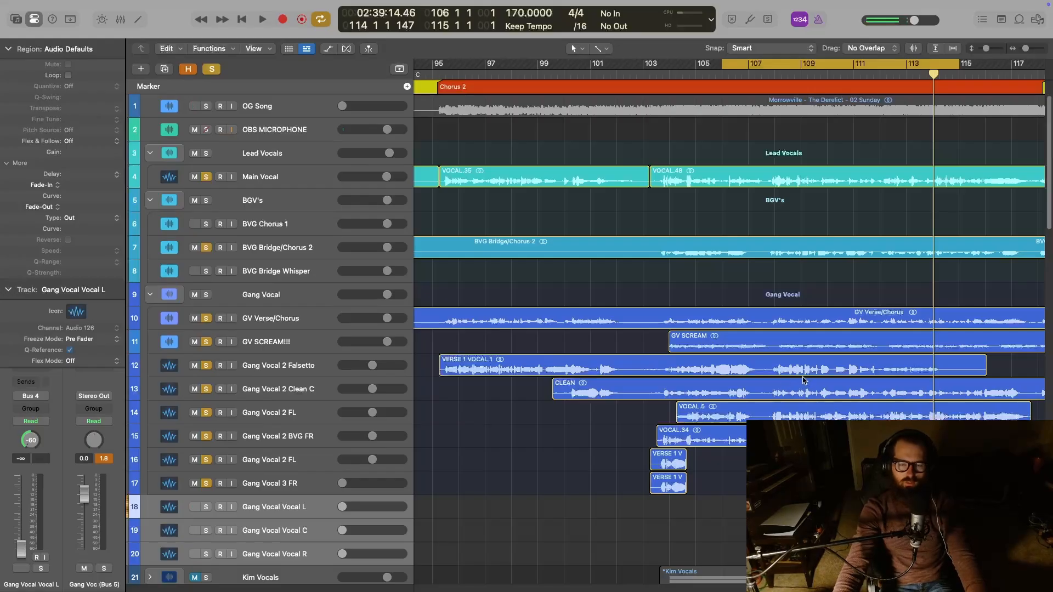
{"action": "scroll", "coordinate": [788, 378], "scroll_direction": "right", "scroll_amount": 4}
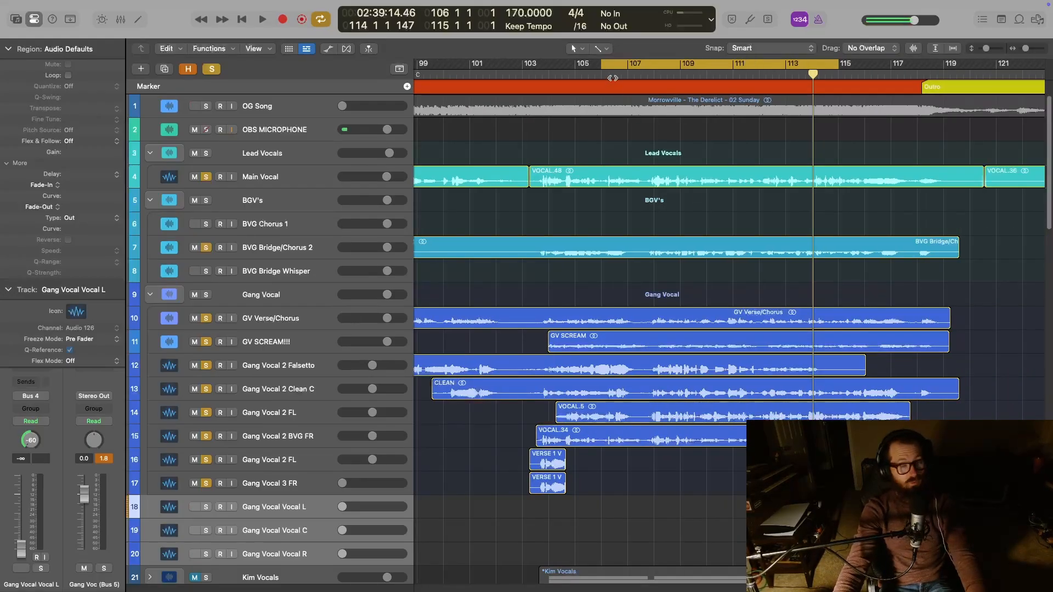
{"action": "left_click", "coordinate": [604, 71]}
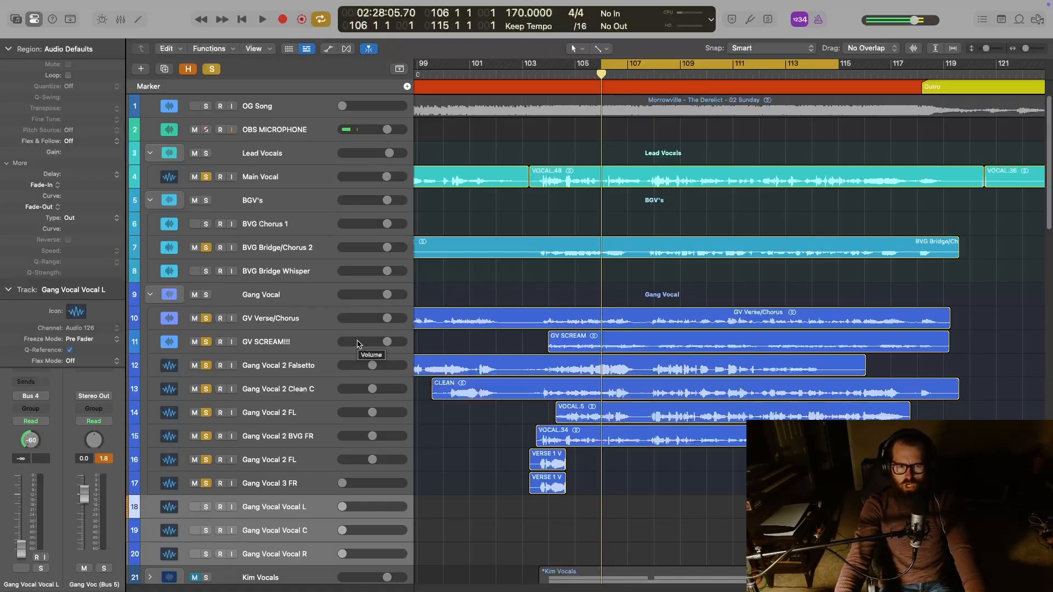
{"action": "key", "text": "space"}
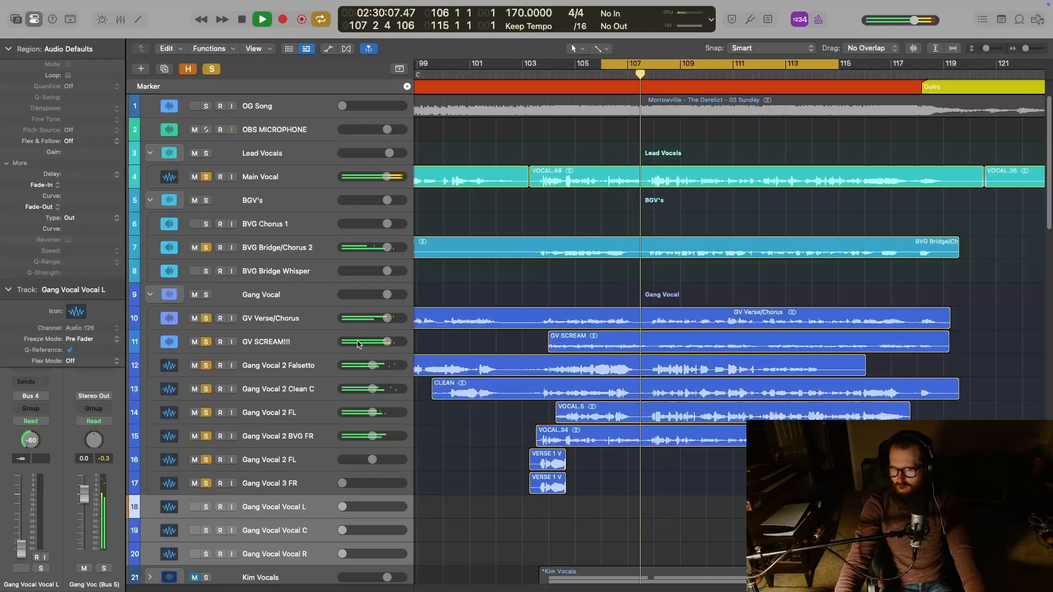
{"action": "key", "text": "space"}
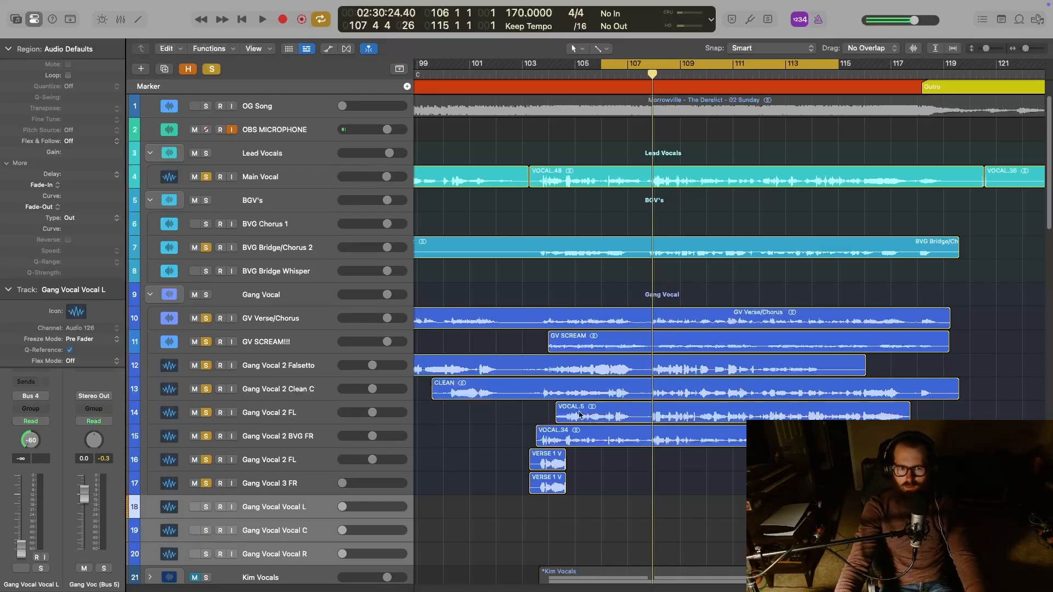
Pan the six tracks from Gang Vocal 2 Falsetto to Gang Vocal 3 FR alternately to -45 and +45, starting with -45
{"action": "scroll", "coordinate": [673, 446], "scroll_direction": "right", "scroll_amount": 2}
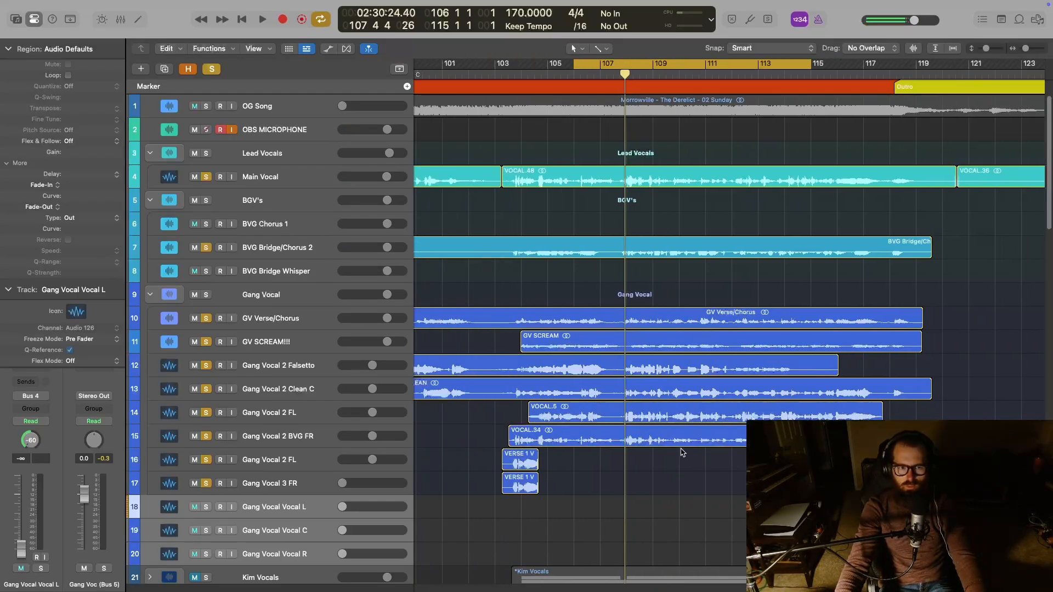
{"action": "scroll", "coordinate": [682, 452], "scroll_direction": "left", "scroll_amount": 2}
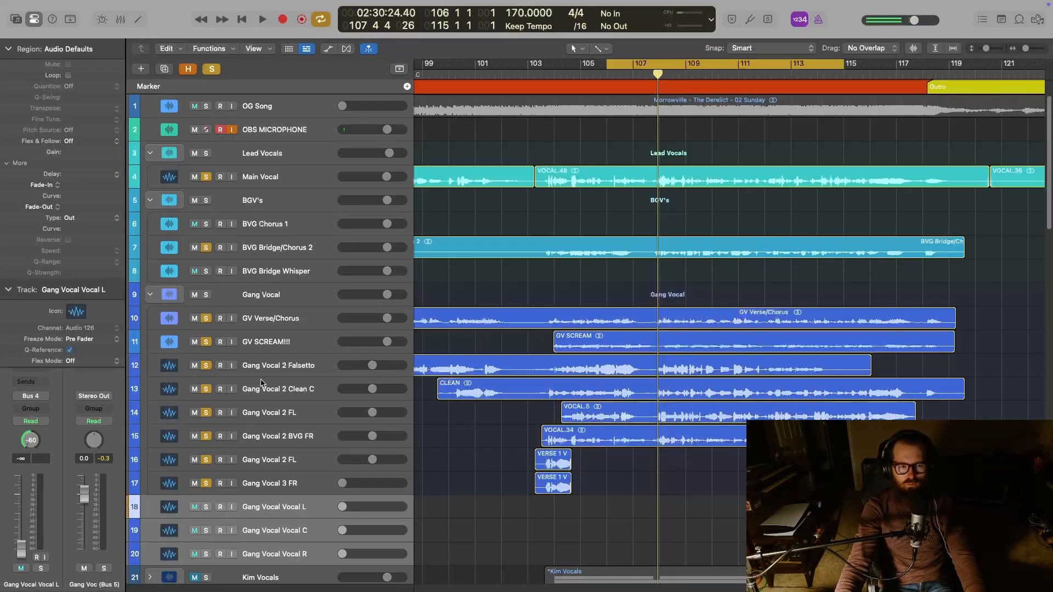
{"action": "key", "text": "x"}
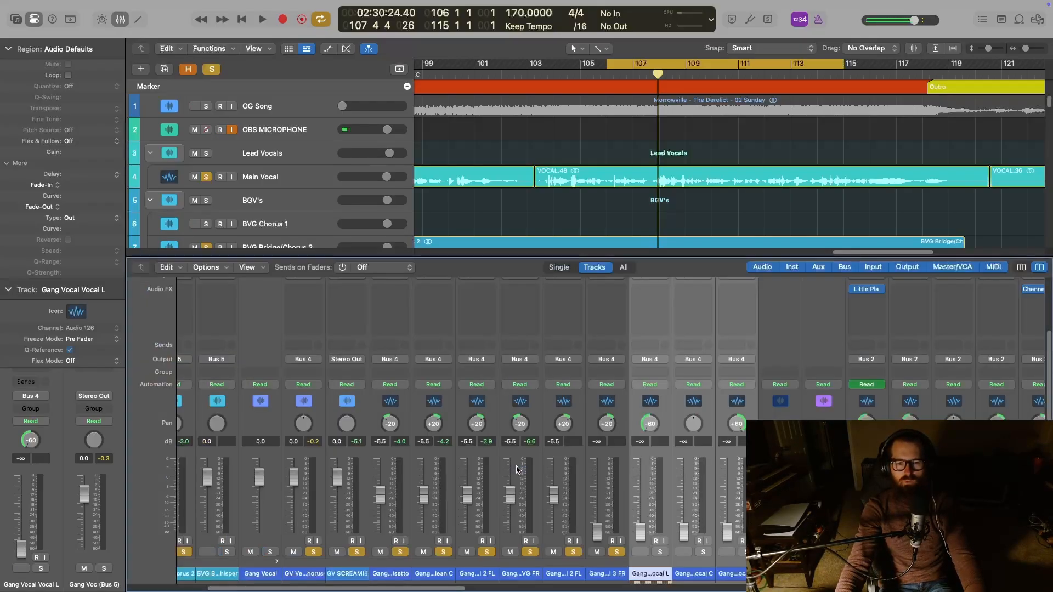
{"action": "left_click", "coordinate": [408, 484]}
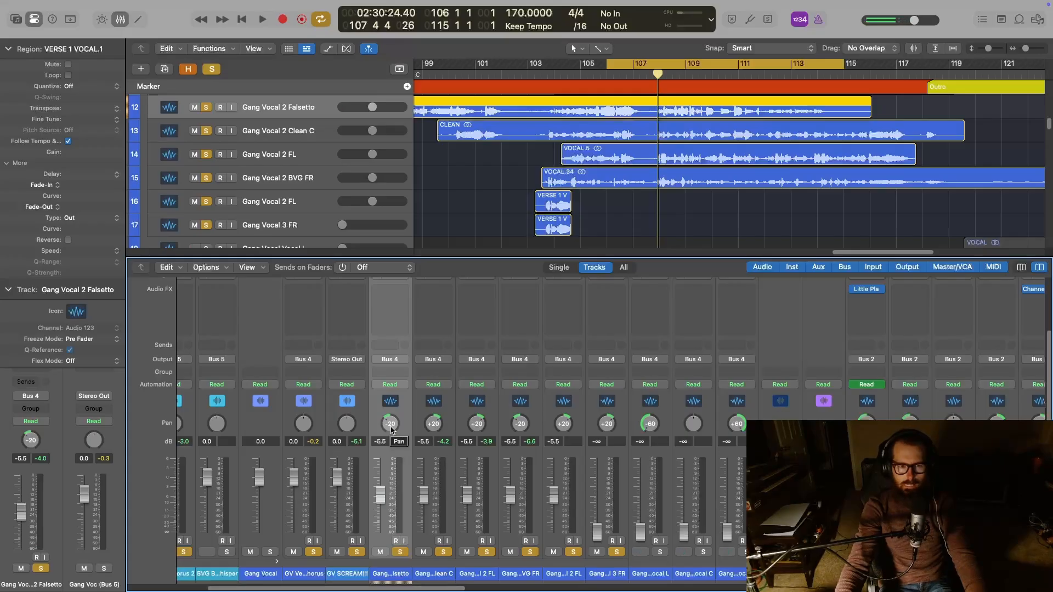
{"action": "key", "text": "BackSpace"}
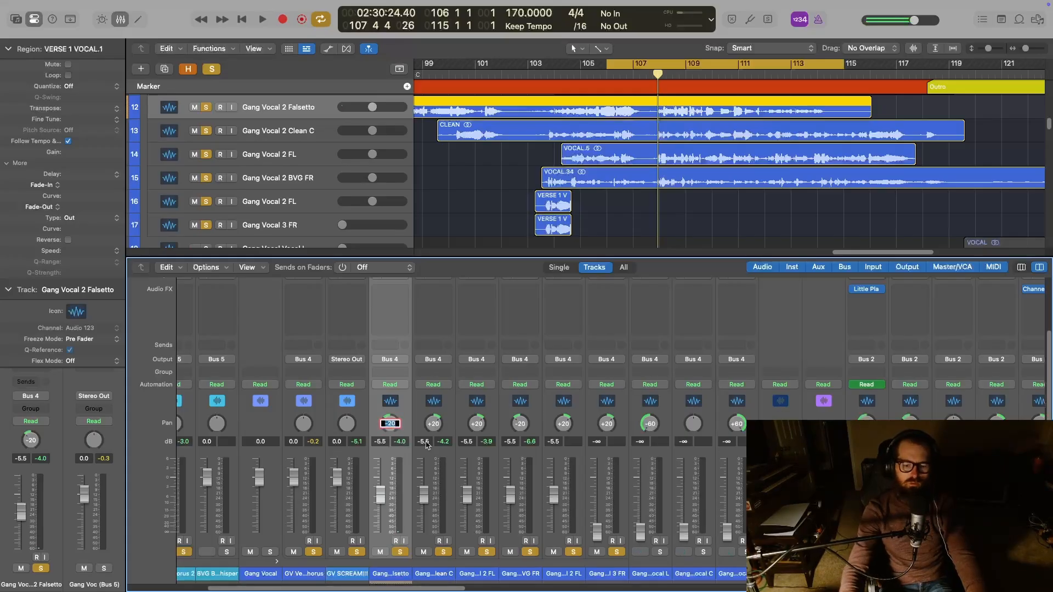
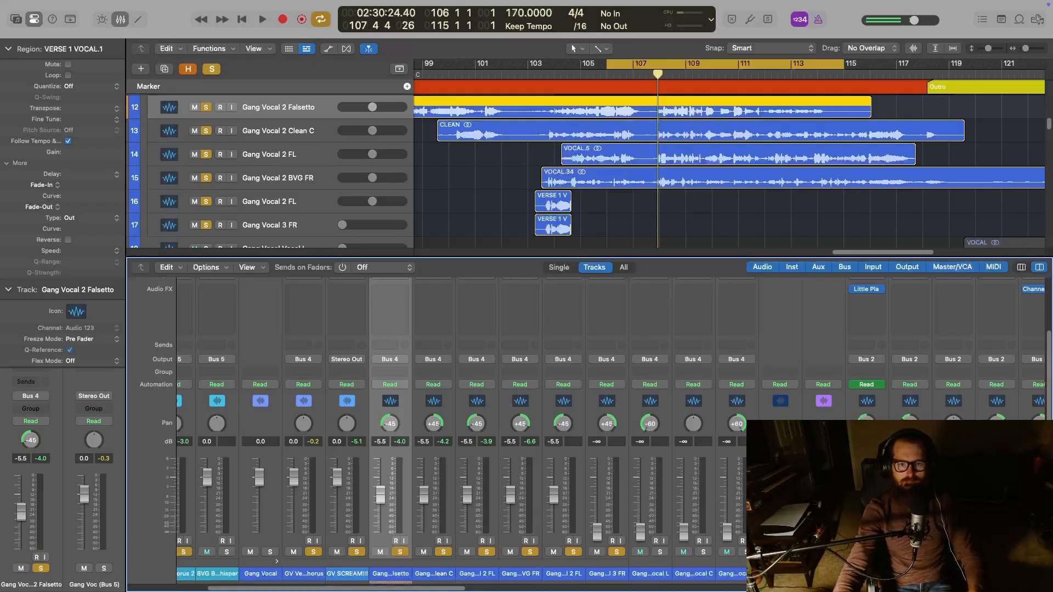
Replay the loop to audition the wider gang vocal panning with the other soloed vocals
{"action": "key", "text": "space"}
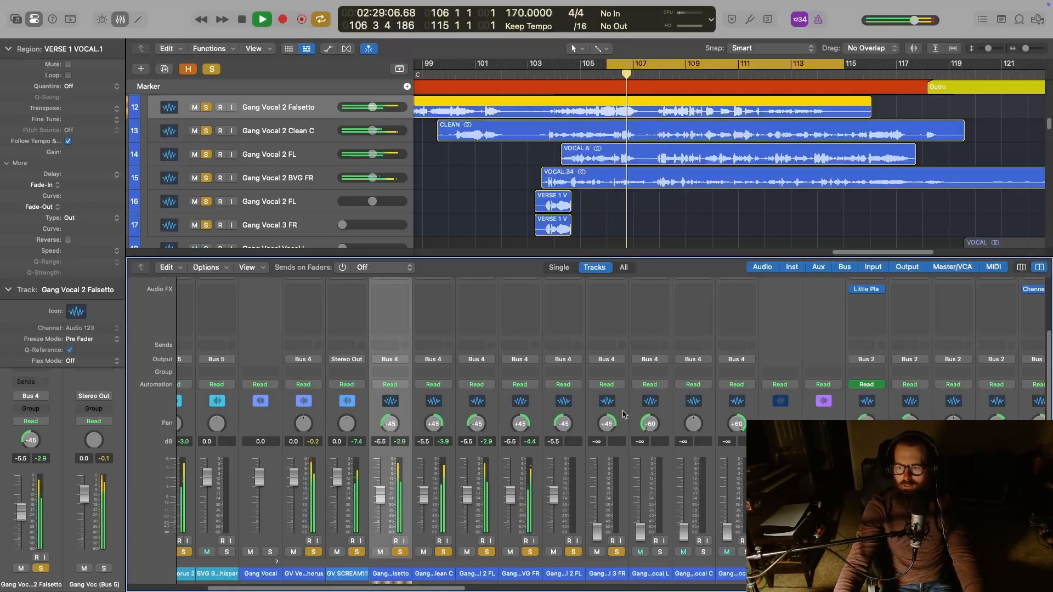
{"action": "key", "text": "space"}
{"action": "key", "text": "space"}
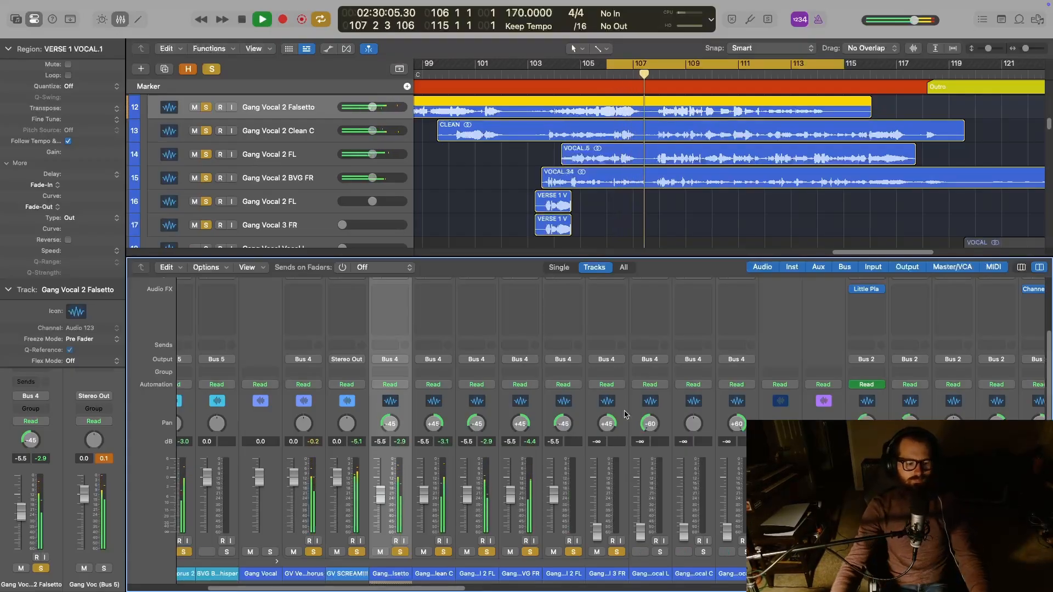
Close the mixer and briefly mute the eight tracks from GV Verse/Chorus to Gang Vocal 3 FR during playback for comparison
{"action": "key", "text": "x"}
{"action": "scroll", "coordinate": [239, 336], "scroll_direction": "up", "scroll_amount": 6}
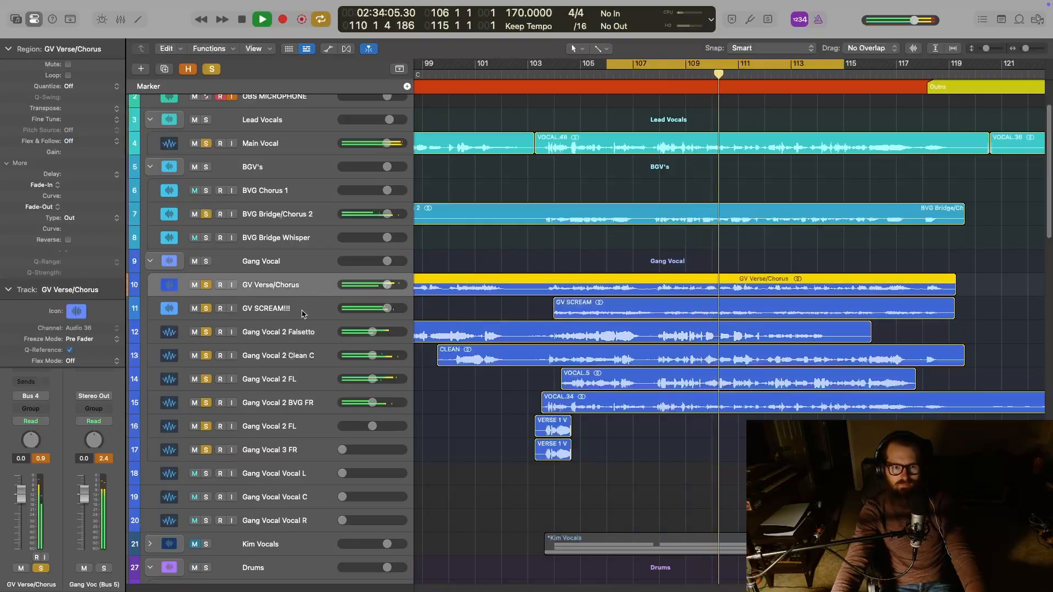
{"action": "key", "text": "Up"}
{"action": "key", "text": "Up"}
{"action": "left_click", "coordinate": [308, 444], "text": "shift"}
{"action": "left_click", "coordinate": [195, 285]}
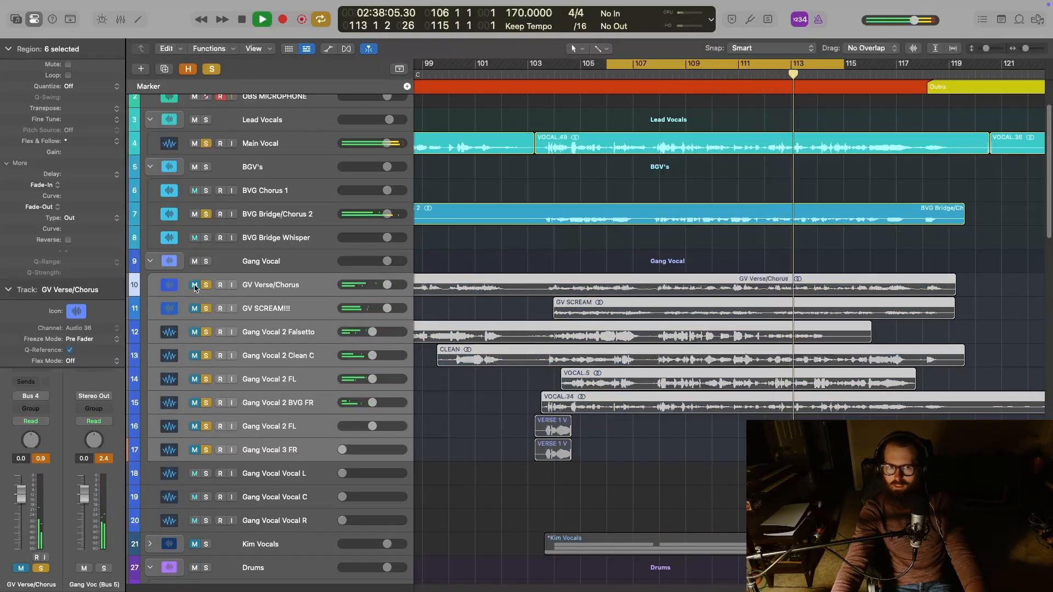
{"action": "key", "text": "space"}
{"action": "left_click", "coordinate": [195, 285]}
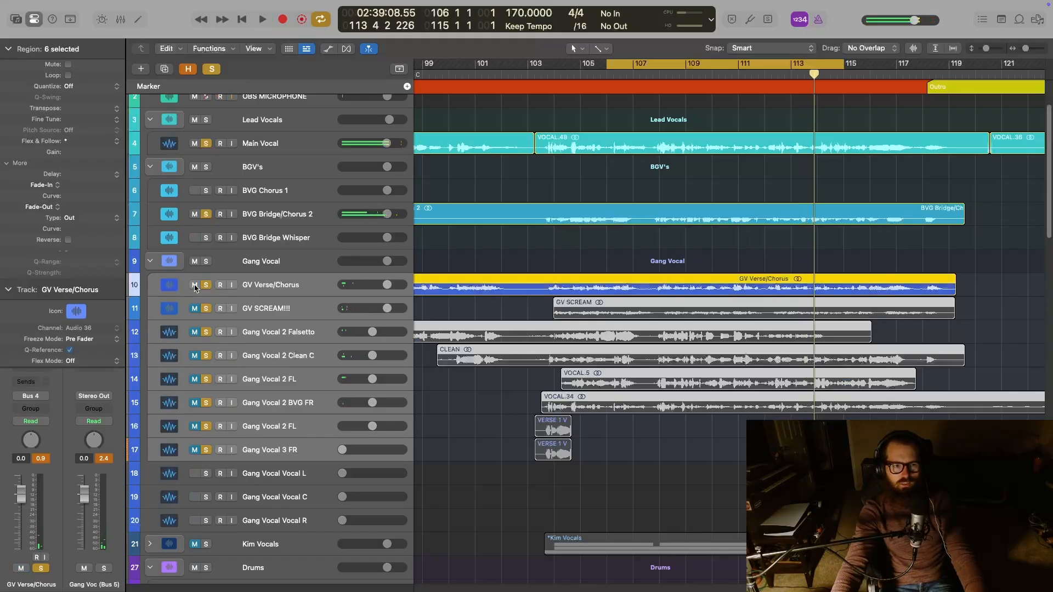
Toggle the mute of the six tracks from Gang Vocal 2 Falsetto to Gang Vocal 3 FR while playing the loop to compare
{"action": "left_click", "coordinate": [323, 311]}
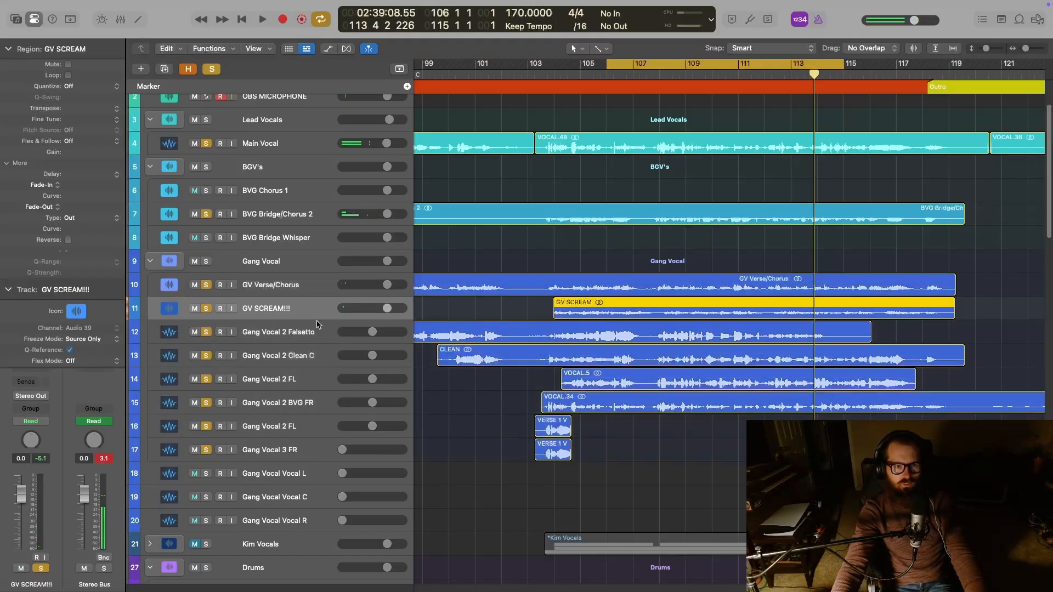
{"action": "left_click", "coordinate": [308, 337]}
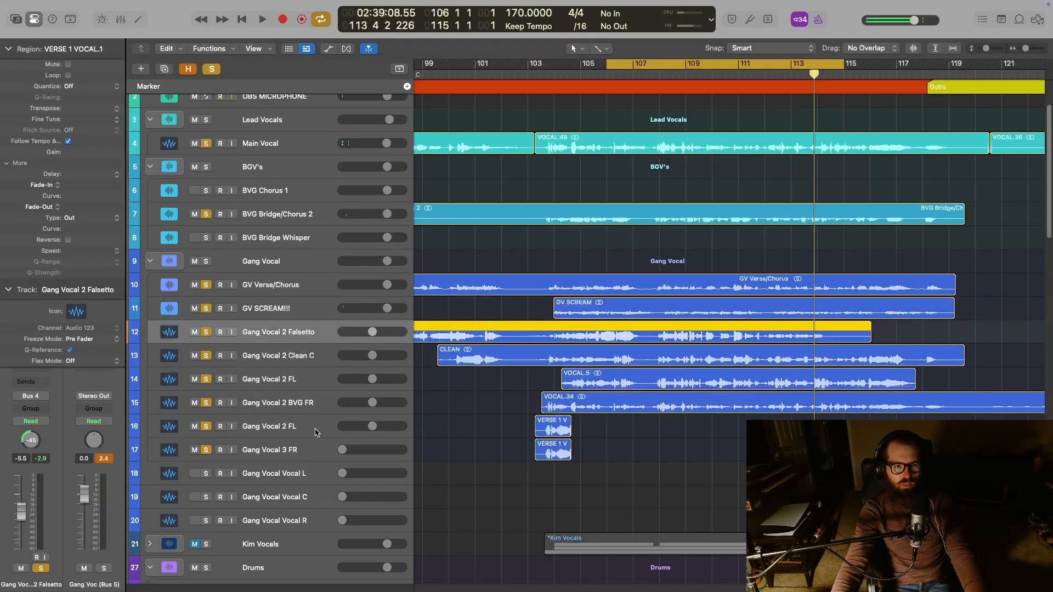
{"action": "left_click", "coordinate": [320, 455], "text": "shift"}
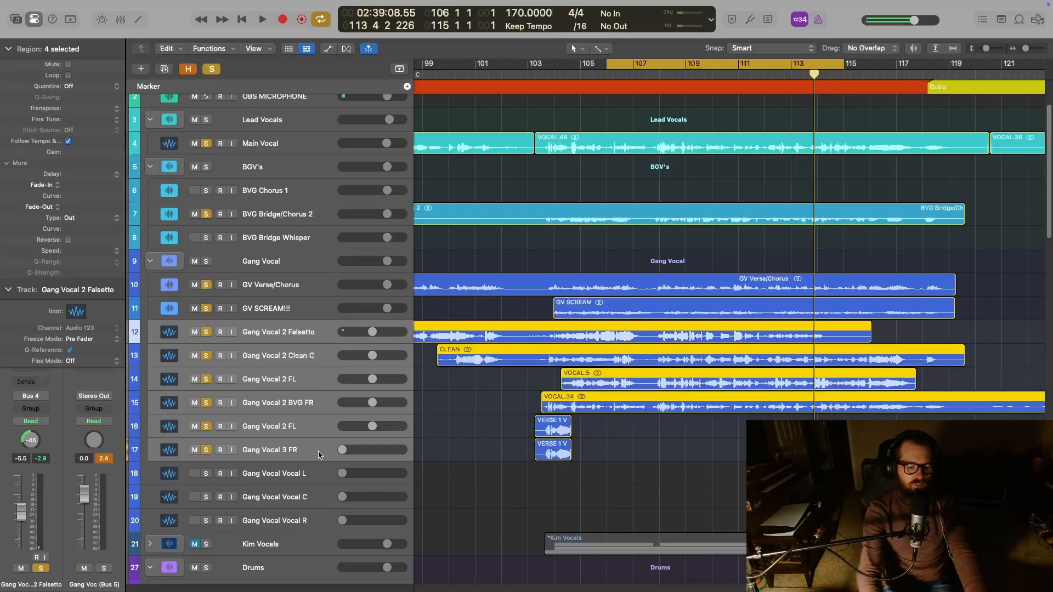
{"action": "key", "text": "ctrl+m"}
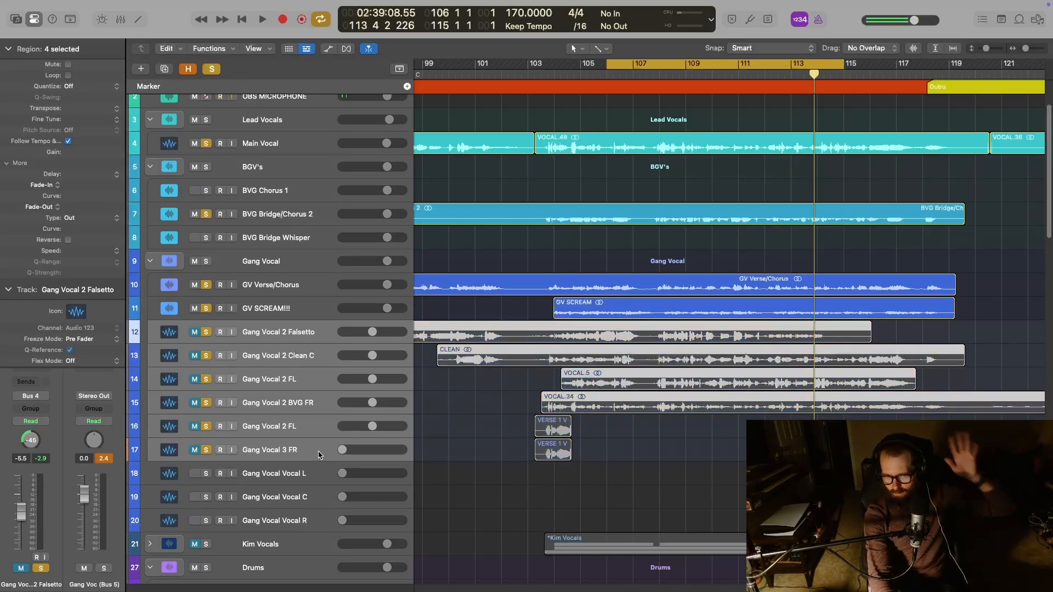
{"action": "key", "text": "space"}
{"action": "key", "text": "ctrl+m"}
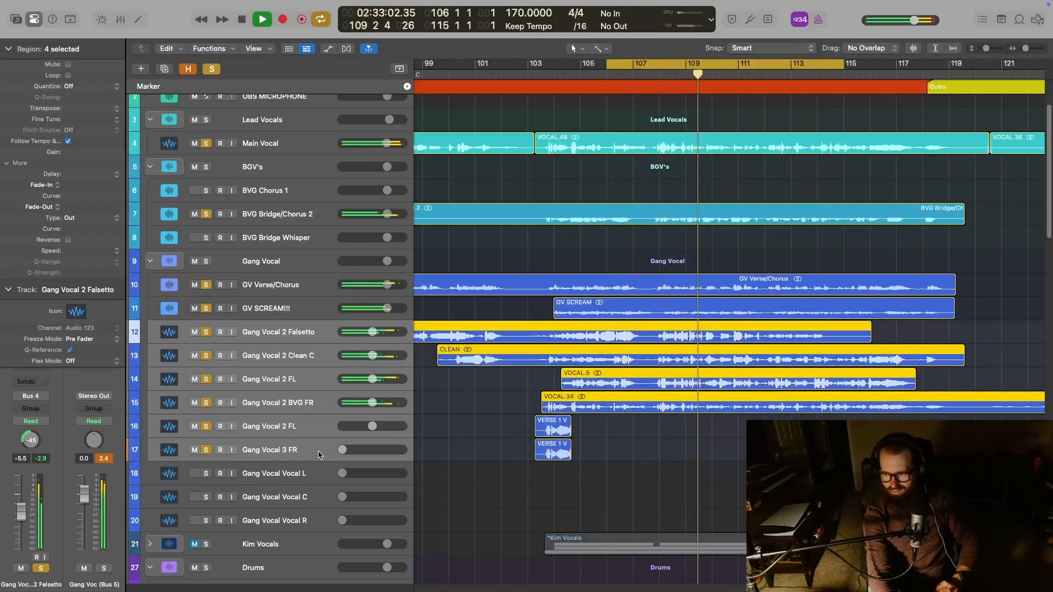
{"action": "key", "text": "ctrl+m"}
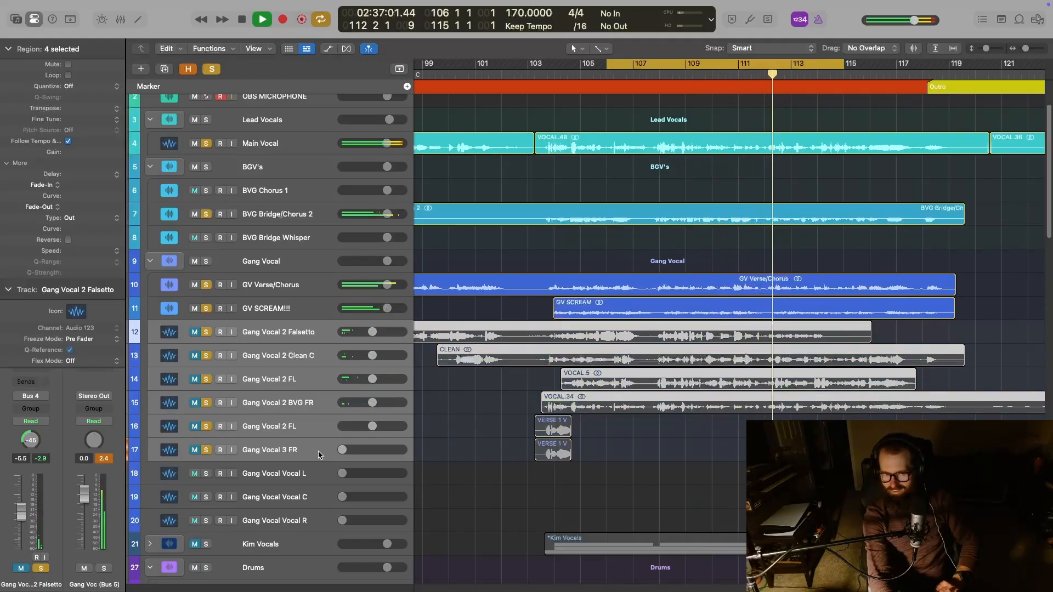
{"action": "key", "text": "ctrl+m"}
Set the Gang Vocal 3 FR track's volume to -5.5 dB
{"action": "left_click", "coordinate": [323, 452]}
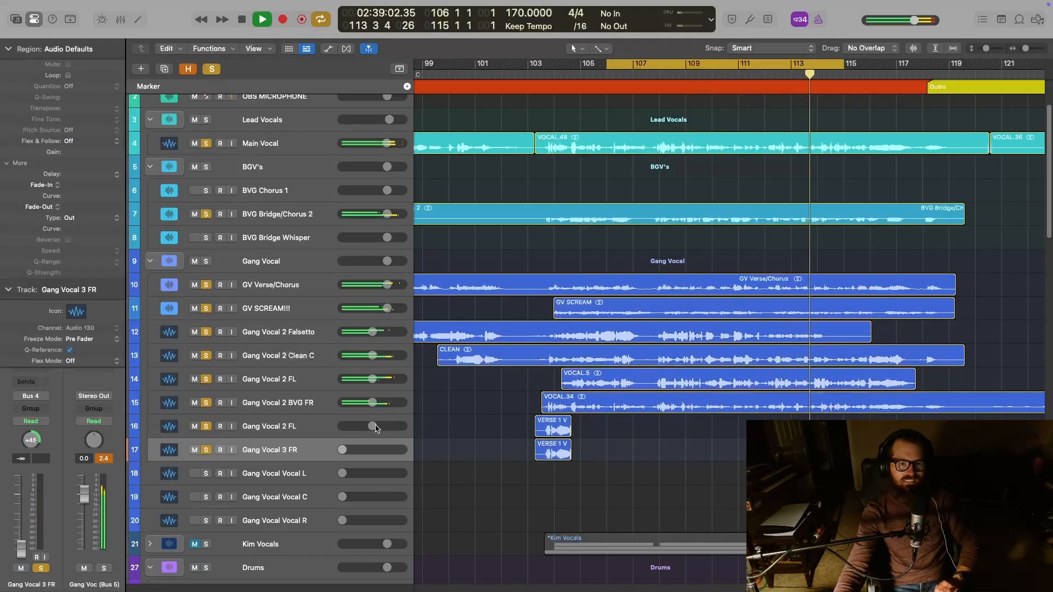
{"action": "double_click", "coordinate": [341, 449]}
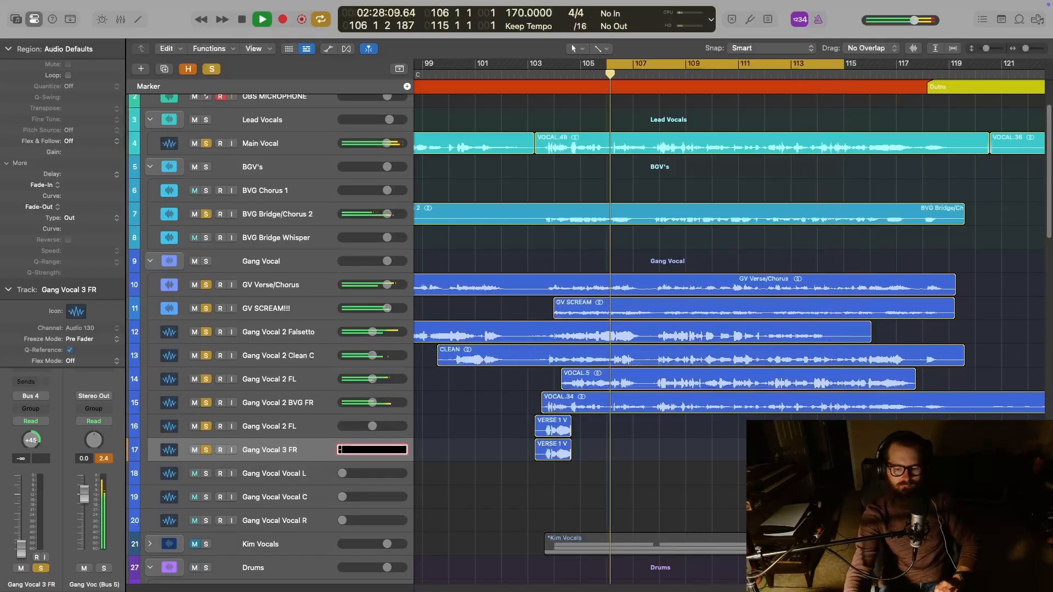
{"action": "type", "text": "-5.5"}
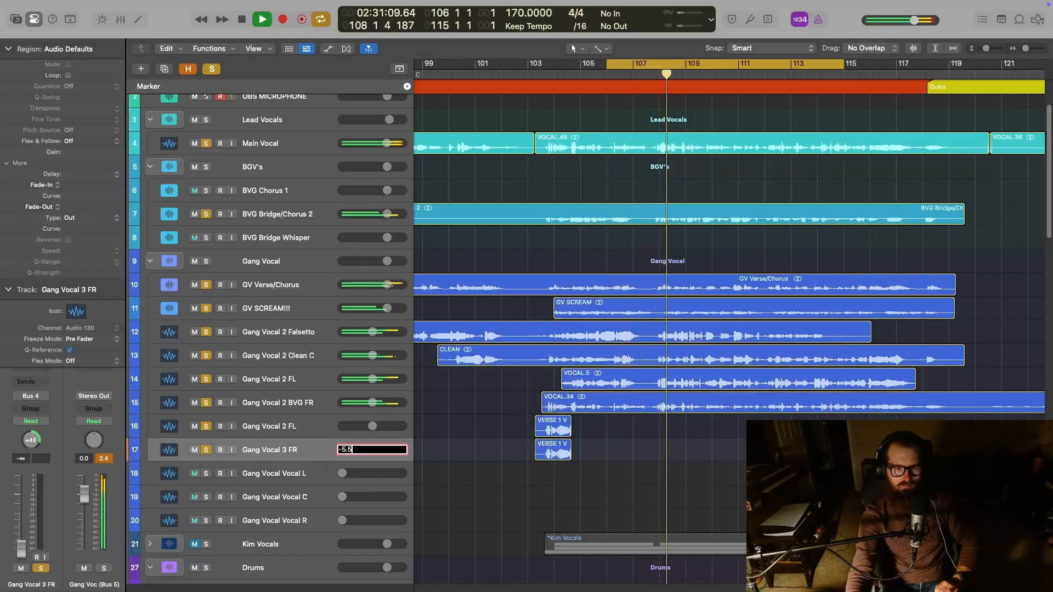
{"action": "key", "text": "Return"}
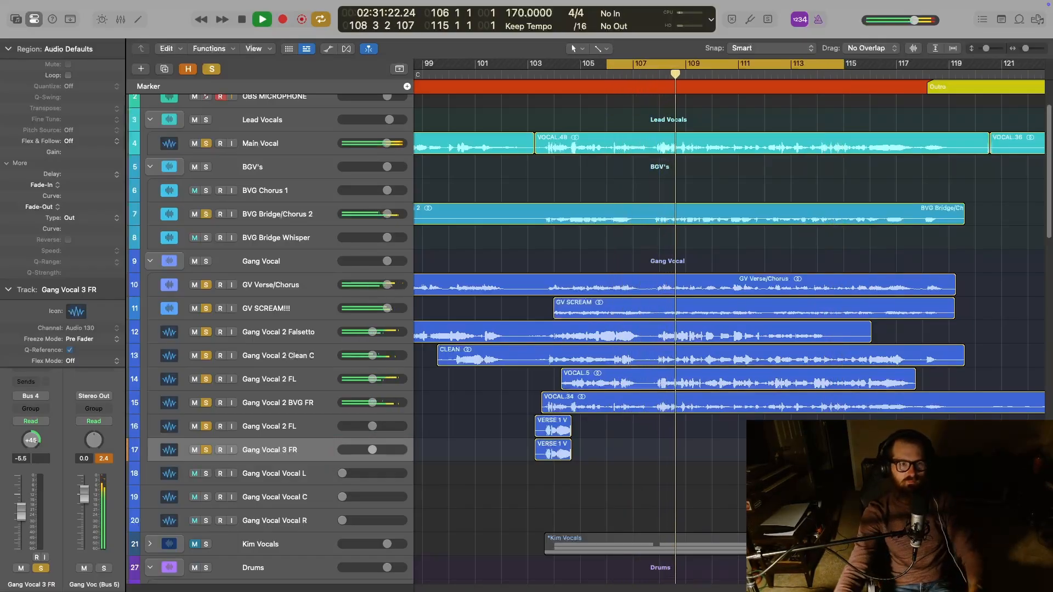
Mute Main Vocal and BVG Bridge/Chorus 2 to audition only the gang vocals, and stop playback
{"action": "left_click", "coordinate": [194, 143]}
{"action": "left_click", "coordinate": [195, 214]}
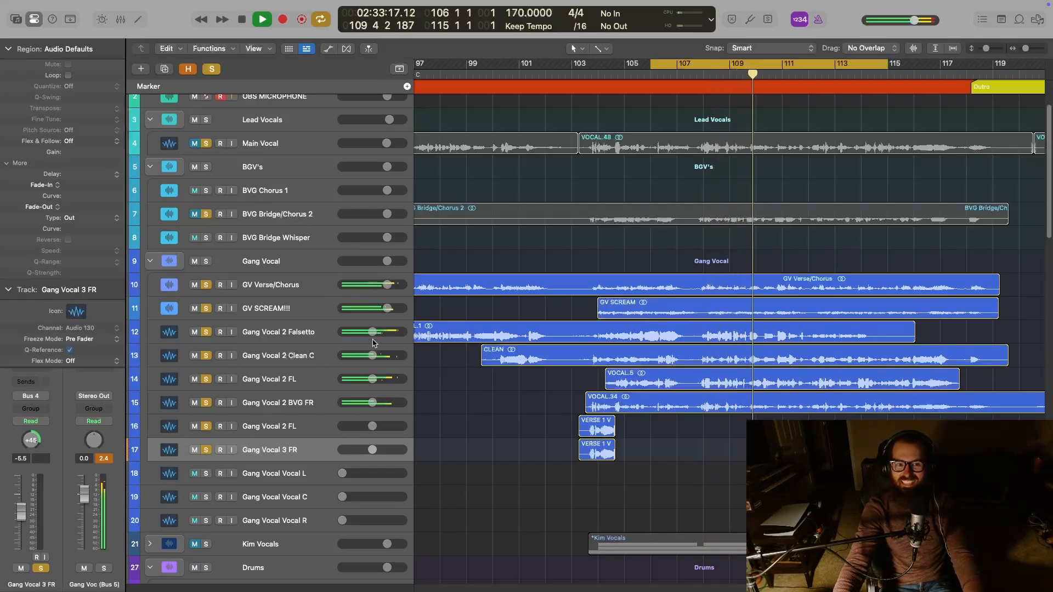
{"action": "left_click", "coordinate": [331, 336], "text": "shift"}
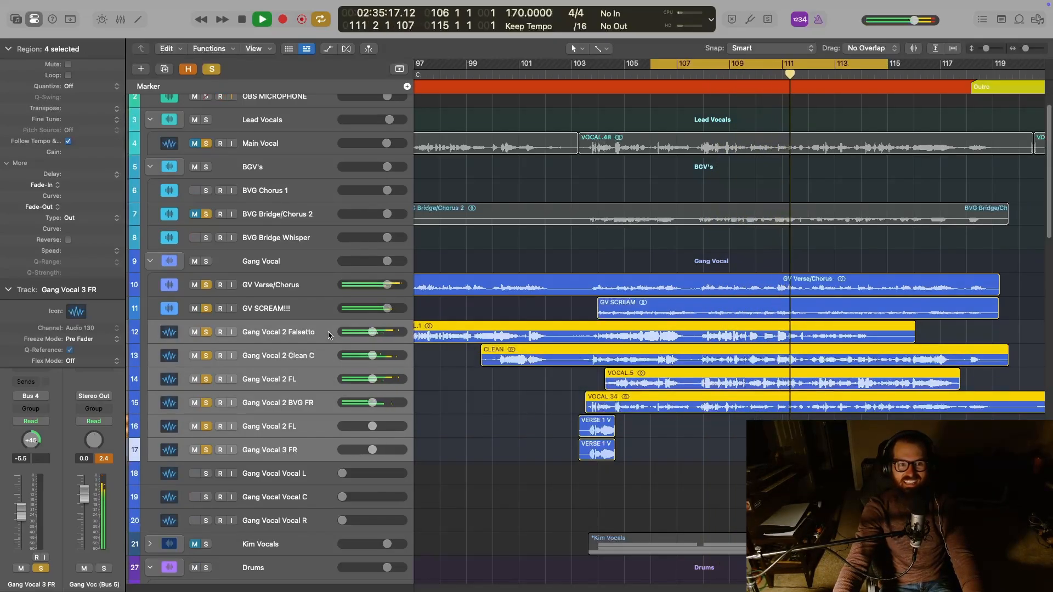
{"action": "key", "text": "space"}
Select the GV Verse/Chorus and GV SCREAM!!! tracks and open the color palette
{"action": "left_click", "coordinate": [321, 289]}
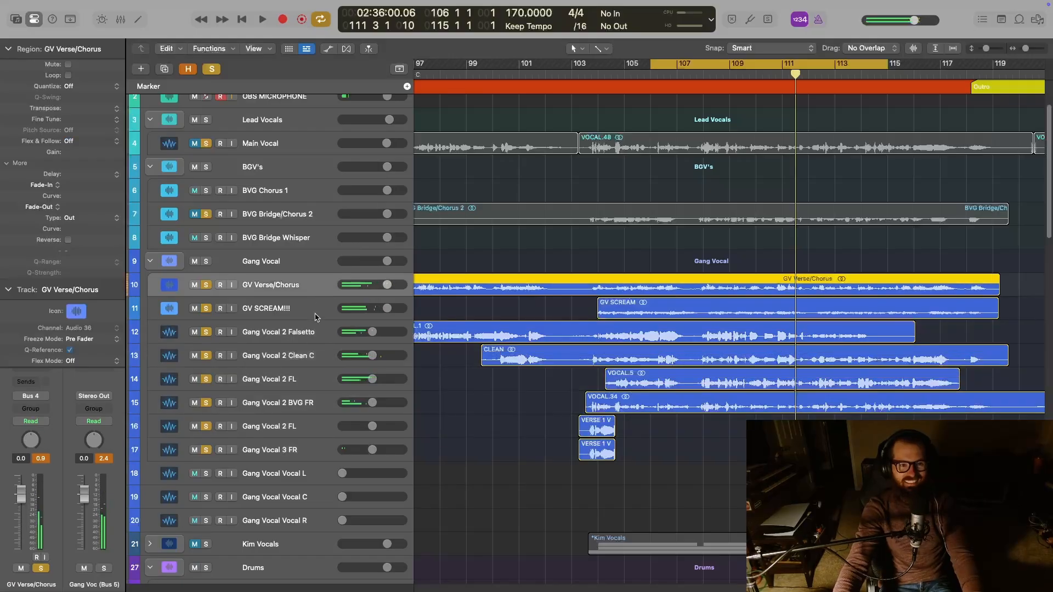
{"action": "left_click", "coordinate": [314, 316], "text": "shift"}
{"action": "left_click", "coordinate": [520, 464]}
{"action": "key", "text": "alt+c"}
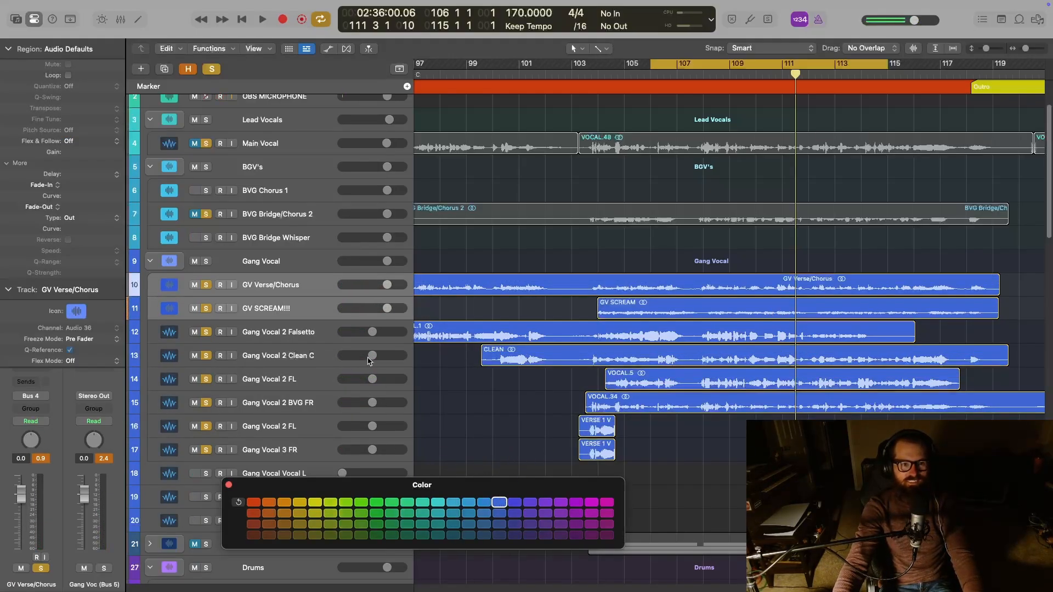
Rebalance the six tracks from Gang Vocal 2 Falsetto to Gang Vocal 3 FR by raising them together from silence to -11.0 dB during playback
{"action": "left_click", "coordinate": [327, 337]}
{"action": "left_click", "coordinate": [316, 460], "text": "shift"}
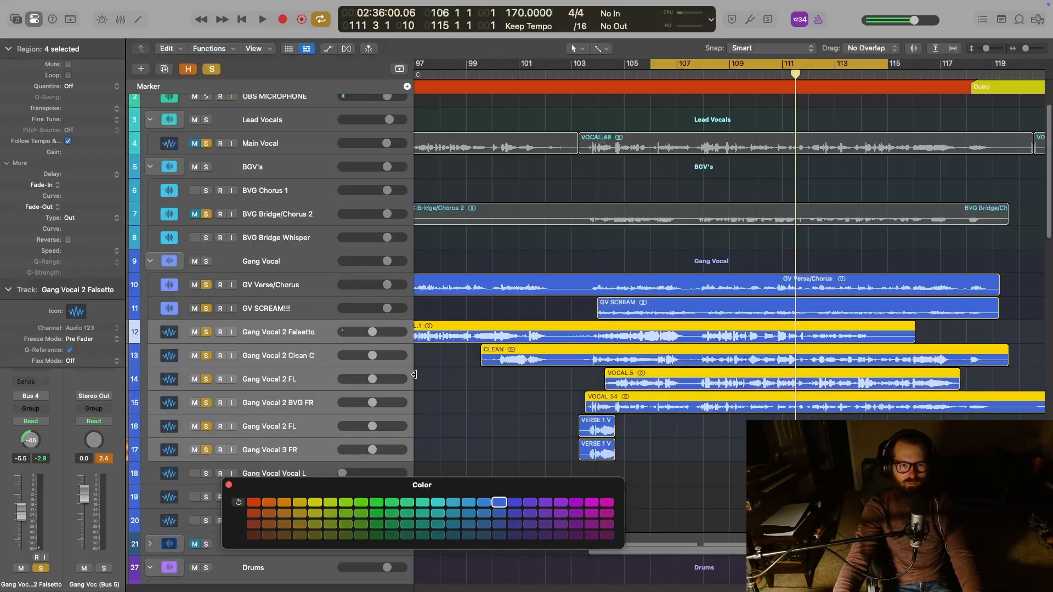
{"action": "left_click_drag", "start_coordinate": [373, 333], "coordinate": [341, 333]}
{"action": "key", "text": "space"}
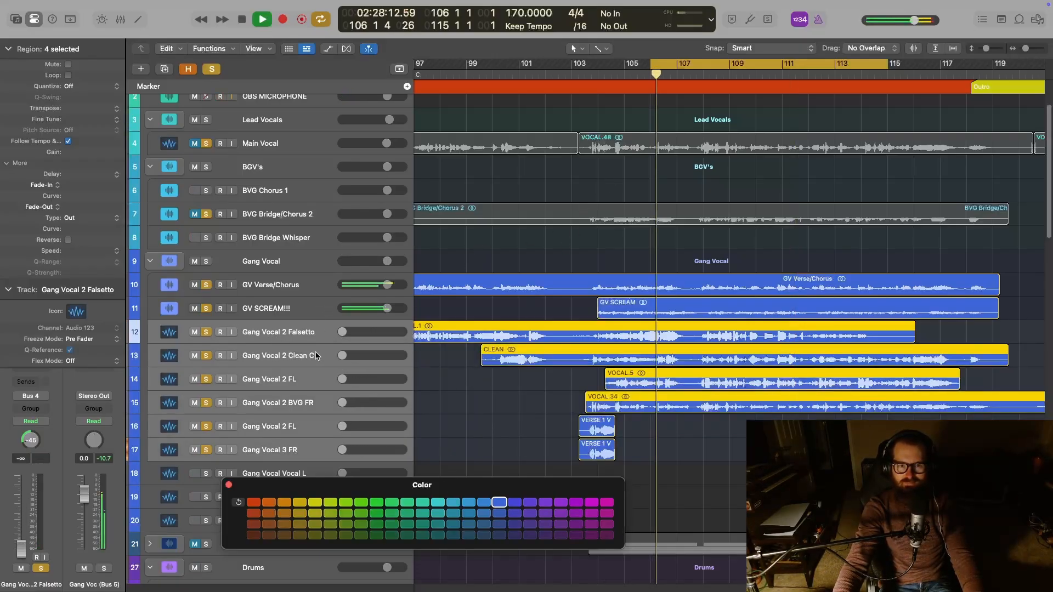
{"action": "left_click_drag", "start_coordinate": [343, 332], "coordinate": [368, 331]}
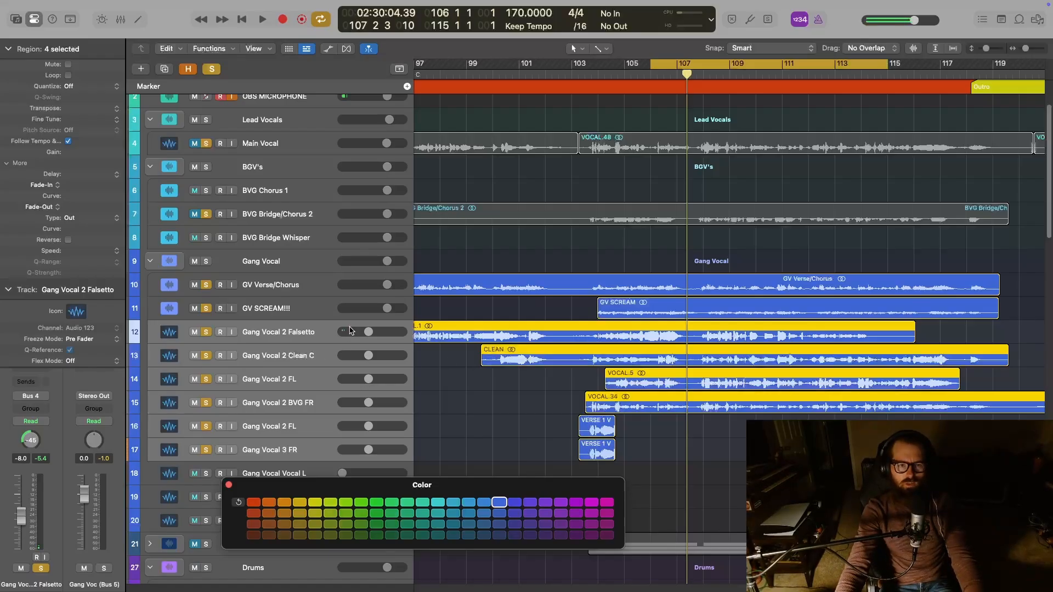
{"action": "left_click_drag", "start_coordinate": [366, 336], "coordinate": [341, 333]}
{"action": "key", "text": "space"}
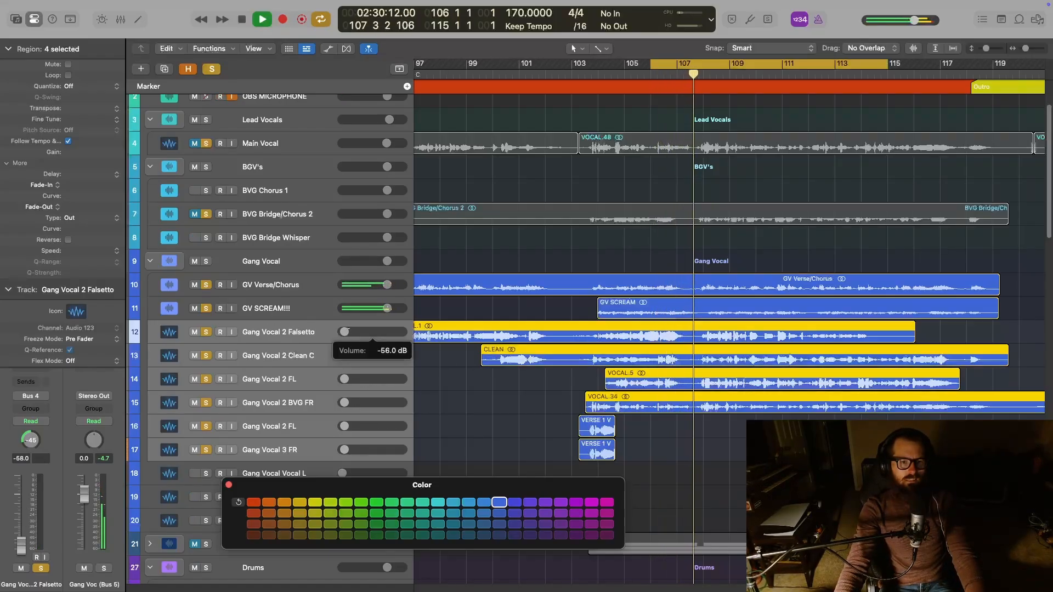
{"action": "left_click_drag", "start_coordinate": [342, 332], "coordinate": [365, 332]}
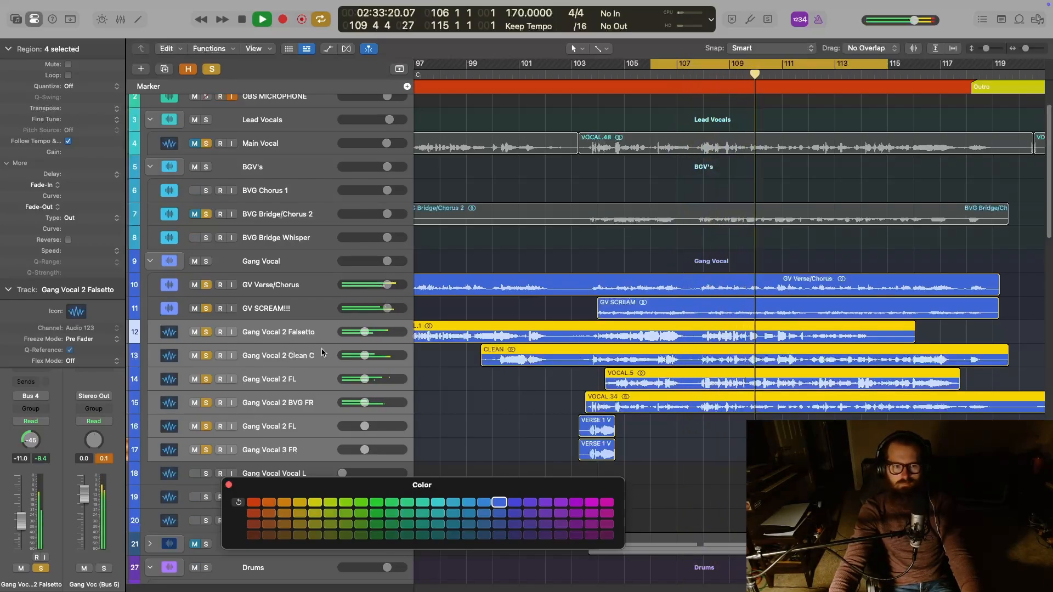
Mute Gang Vocal 2 Falsetto, Gang Vocal 2 Clean C, GV SCREAM!!! and GV Verse/Chorus one by one during playback, and stop the loop
{"action": "left_click", "coordinate": [197, 333]}
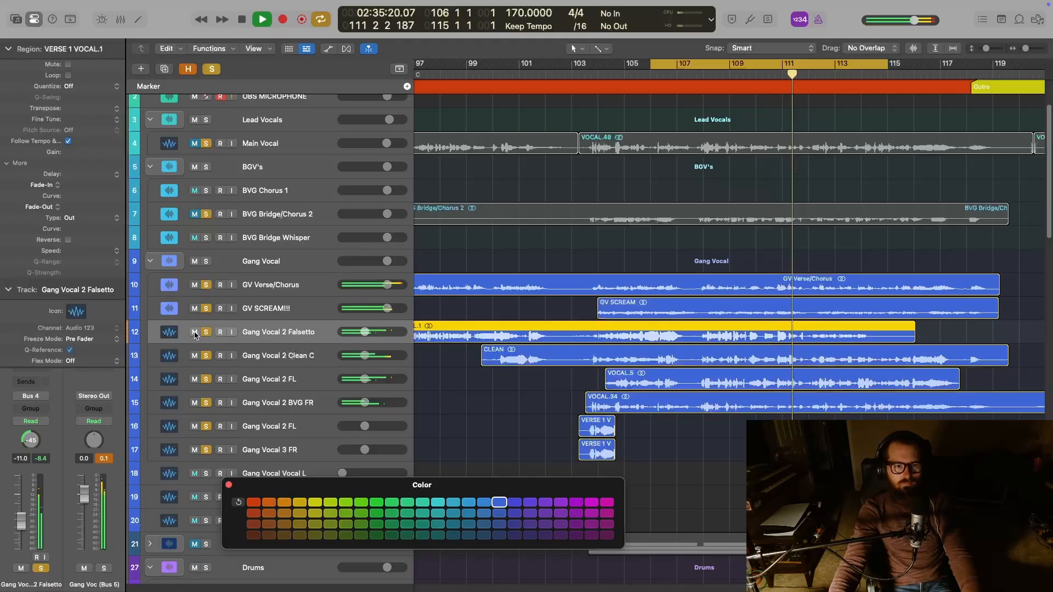
{"action": "left_click", "coordinate": [196, 332]}
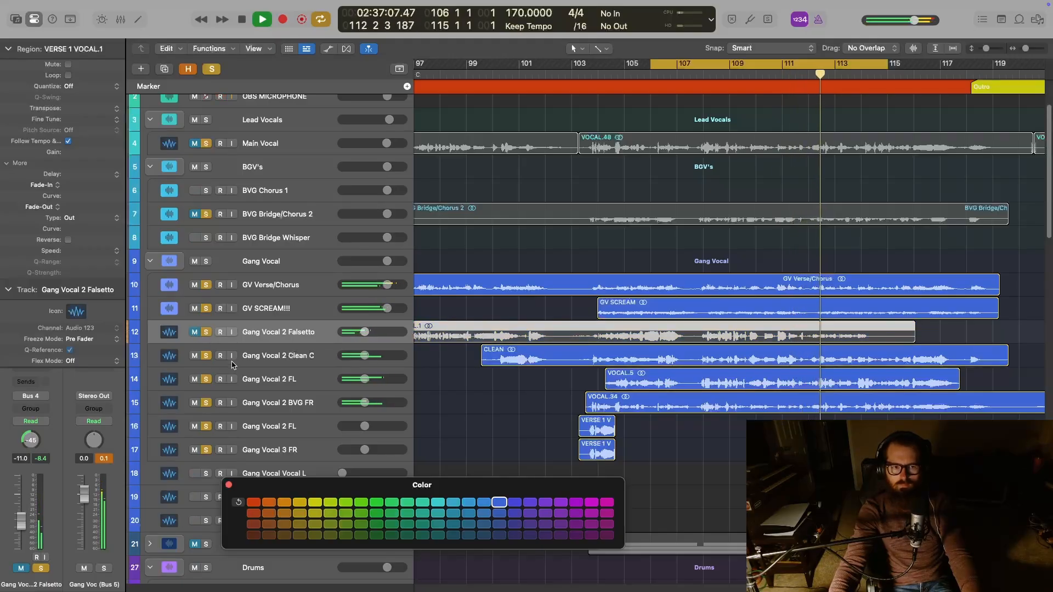
{"action": "left_click", "coordinate": [195, 356]}
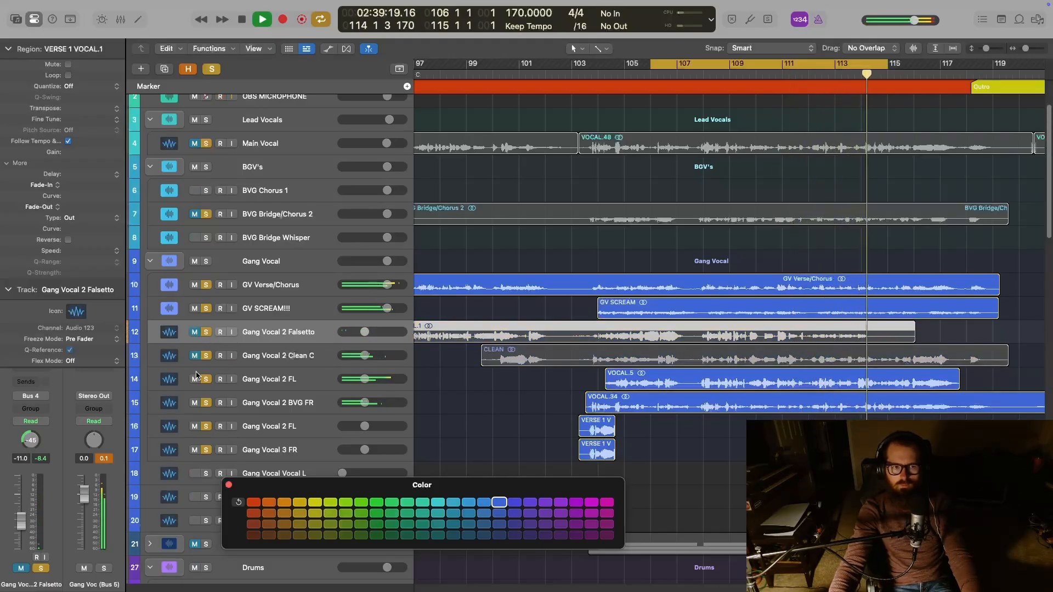
{"action": "left_click", "coordinate": [194, 308]}
{"action": "left_click", "coordinate": [195, 285]}
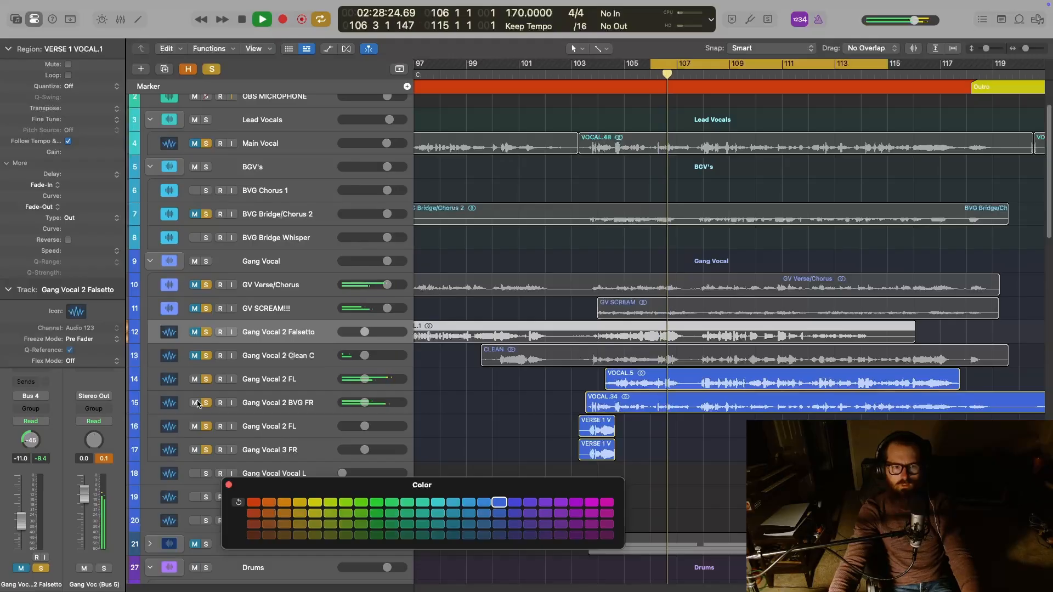
{"action": "key", "text": "space"}
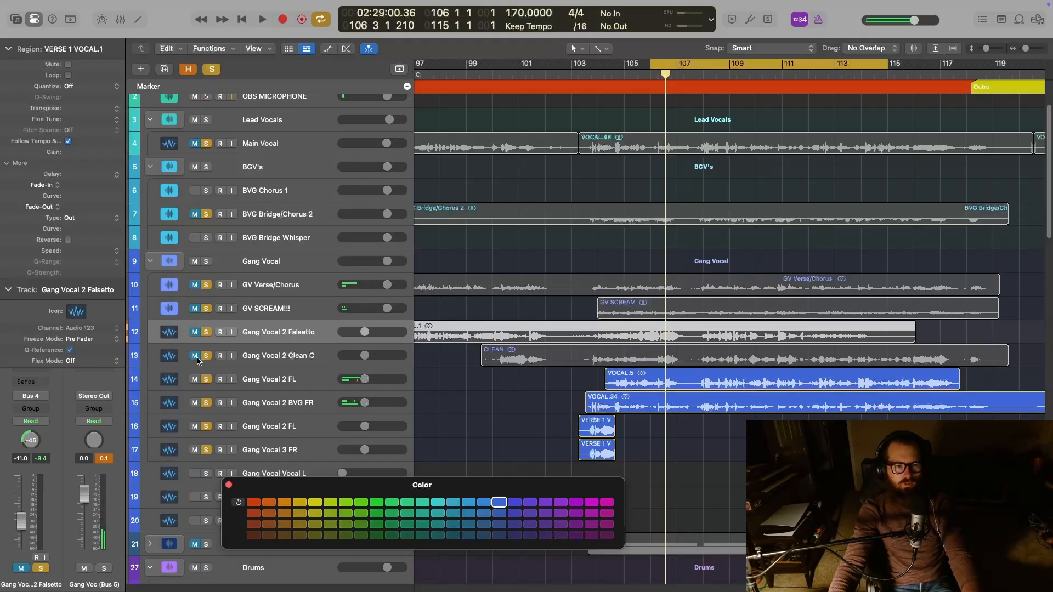
Unmute Gang Vocal 2 Clean C, Gang Vocal 2 Falsetto, GV SCREAM!!! and GV Verse/Chorus
{"action": "left_click", "coordinate": [194, 356]}
{"action": "left_click", "coordinate": [195, 332]}
{"action": "left_click", "coordinate": [195, 309]}
{"action": "left_click", "coordinate": [195, 284]}
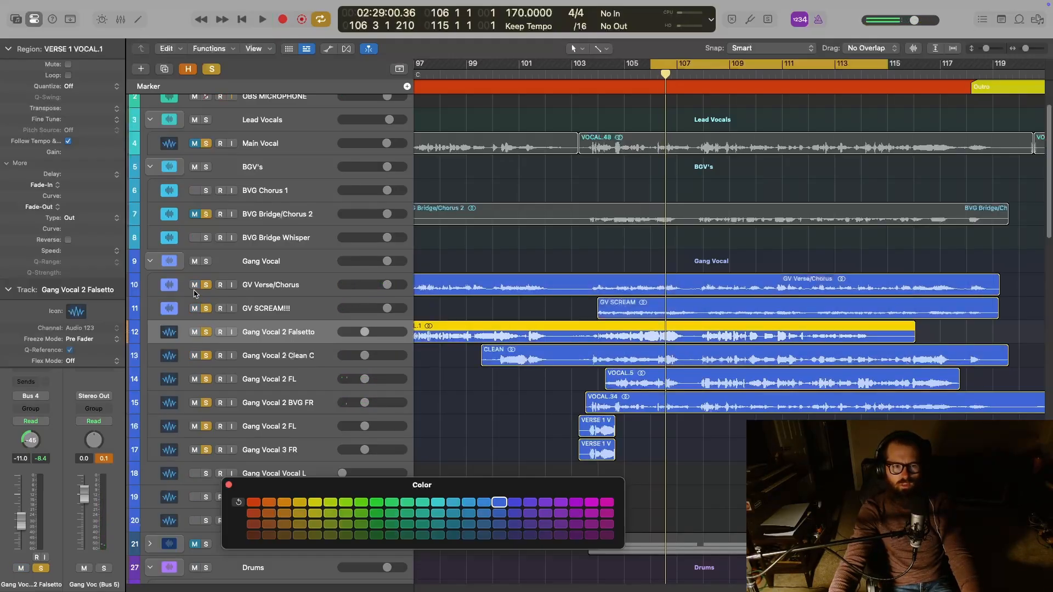
Play the loop with every gang vocal except GV Verse/Chorus muted, and bring GV SCREAM!!! back in to audition the layers
{"action": "key", "text": "space"}
{"action": "left_click", "coordinate": [195, 308]}
{"action": "left_click", "coordinate": [194, 332]}
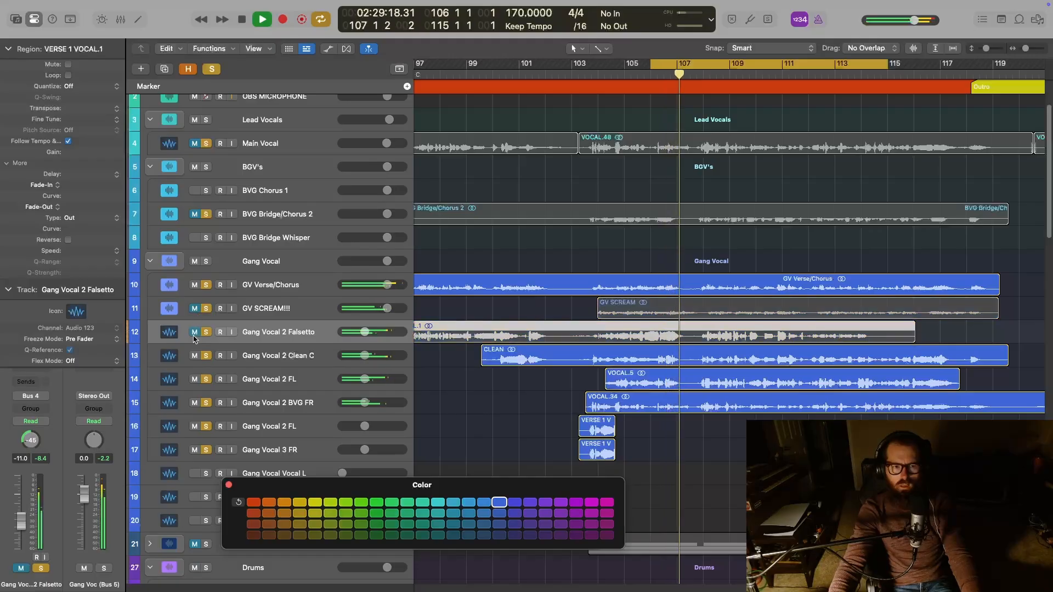
{"action": "left_click", "coordinate": [195, 355]}
{"action": "left_click", "coordinate": [195, 378]}
{"action": "left_click", "coordinate": [195, 402]}
{"action": "left_click", "coordinate": [195, 427]}
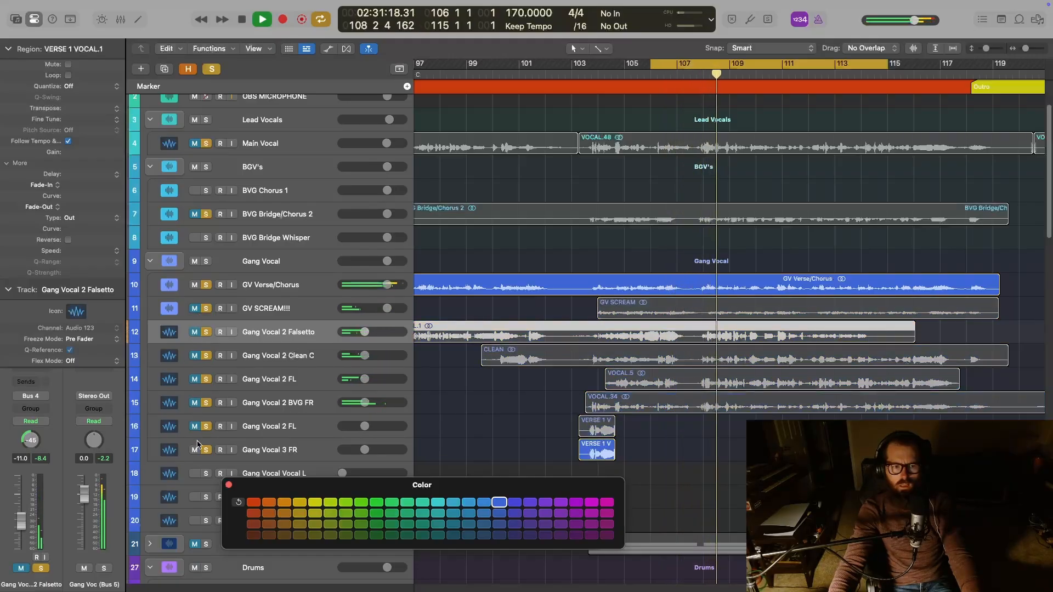
{"action": "left_click", "coordinate": [194, 449]}
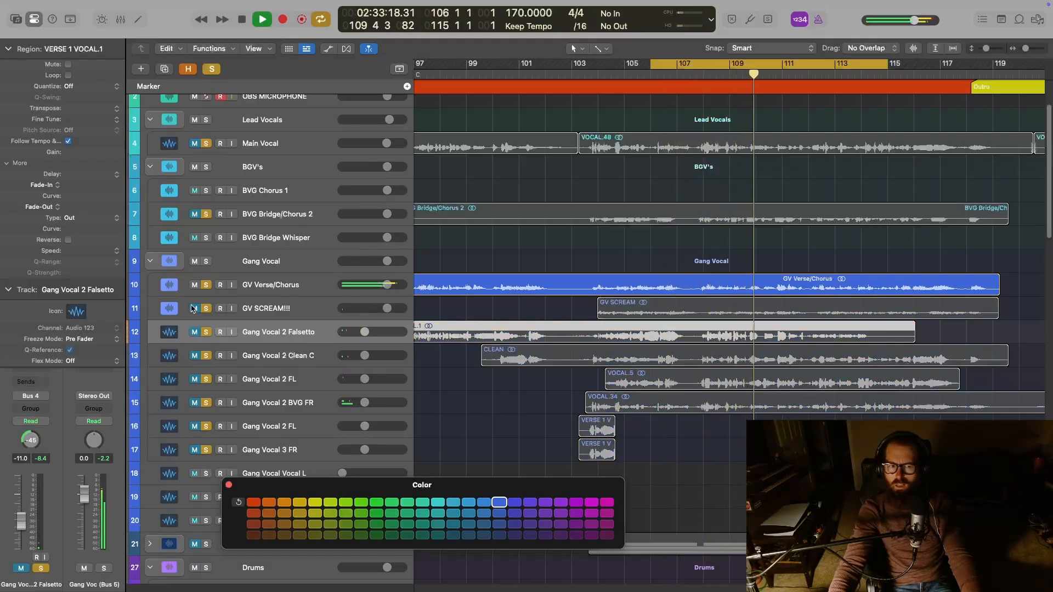
{"action": "left_click", "coordinate": [194, 309]}
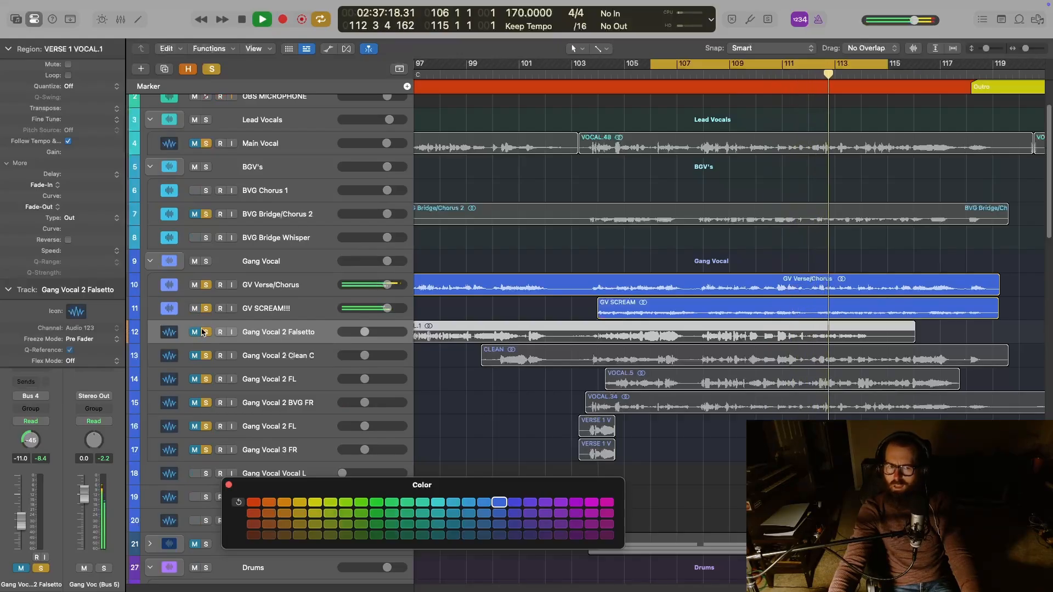
Unmute the six tracks from Gang Vocal 2 Falsetto to Gang Vocal 3 FR and replay the loop with all gang vocal layers
{"action": "key", "text": "space"}
{"action": "left_click", "coordinate": [195, 332]}
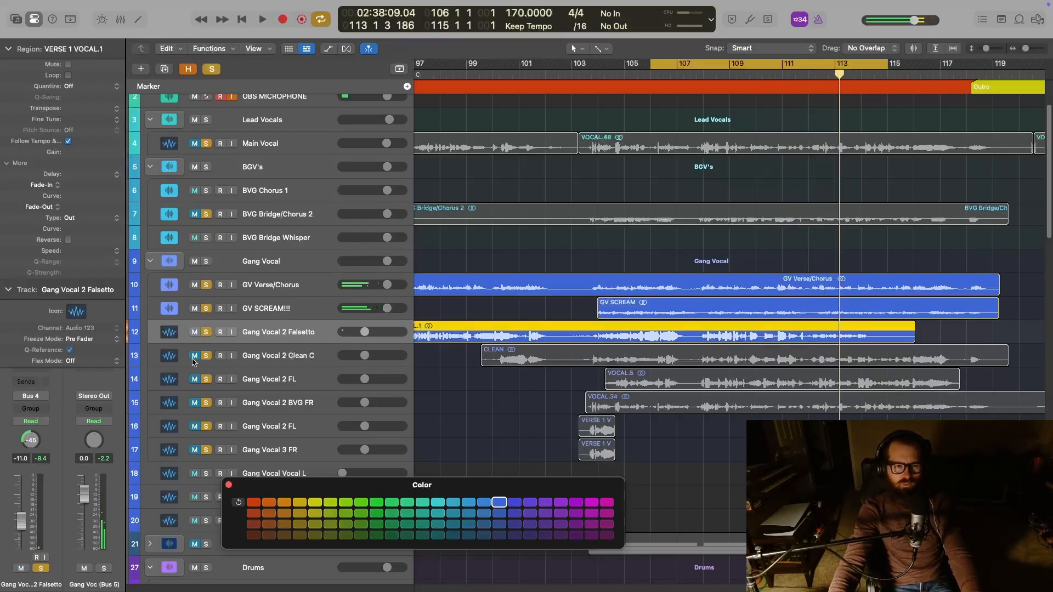
{"action": "left_click", "coordinate": [194, 356]}
{"action": "left_click", "coordinate": [196, 380]}
{"action": "left_click", "coordinate": [194, 404]}
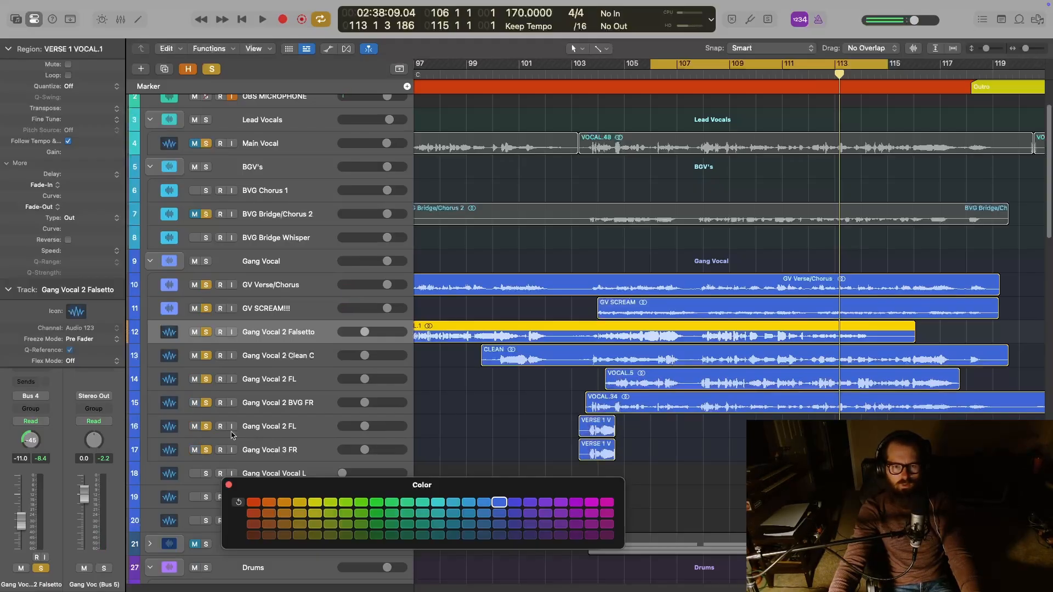
{"action": "key", "text": "space"}
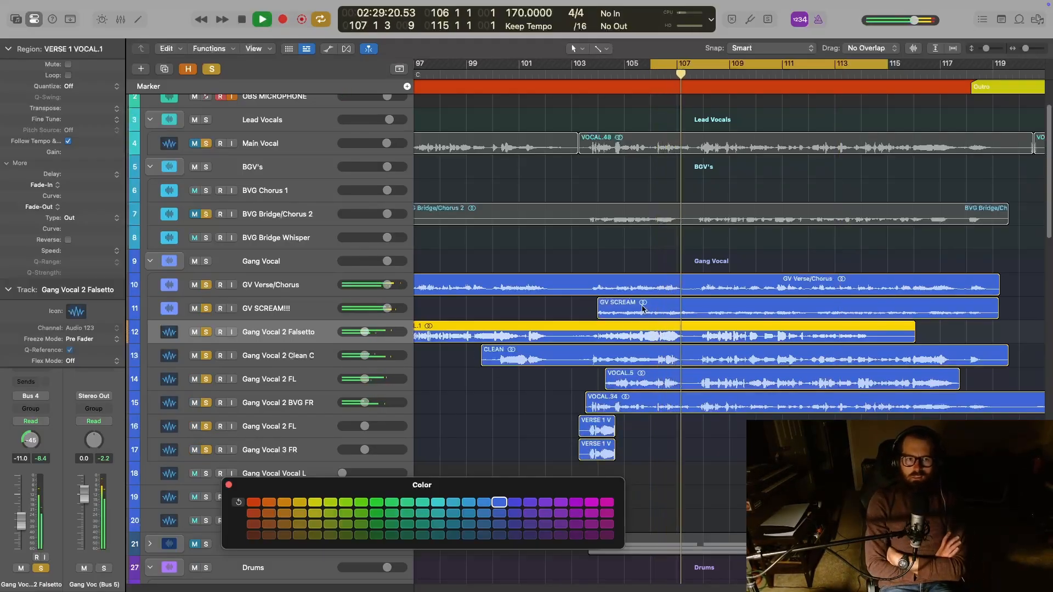
Unmute BVG Bridge/Chorus 2 and replay the loop, bring the Main Vocal back in during playback, and stop
{"action": "key", "text": "space"}
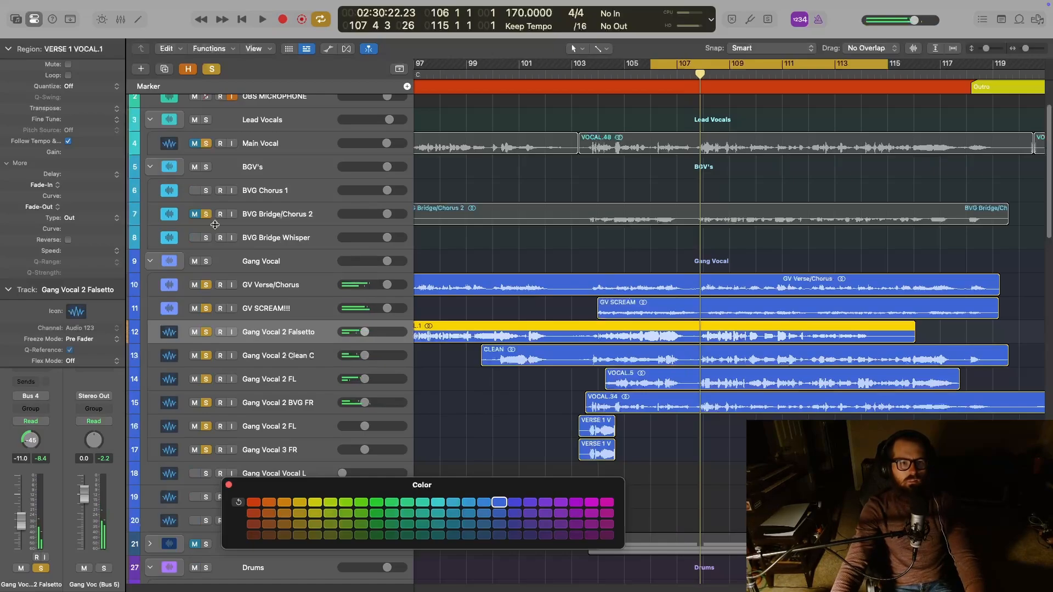
{"action": "left_click", "coordinate": [195, 215]}
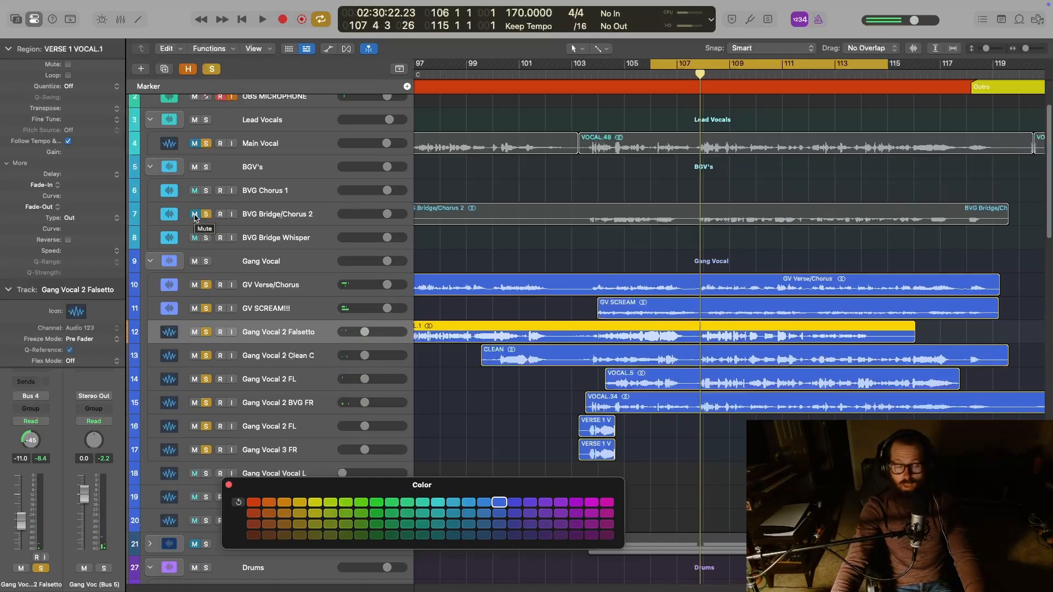
{"action": "left_click", "coordinate": [195, 215]}
{"action": "key", "text": "space"}
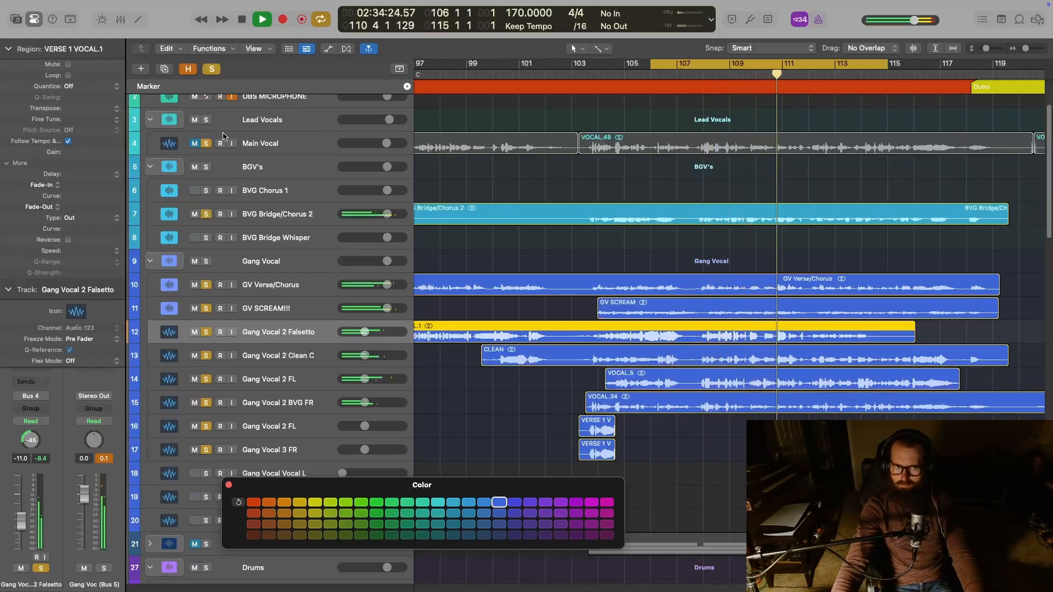
{"action": "key", "text": "ctrl+m"}
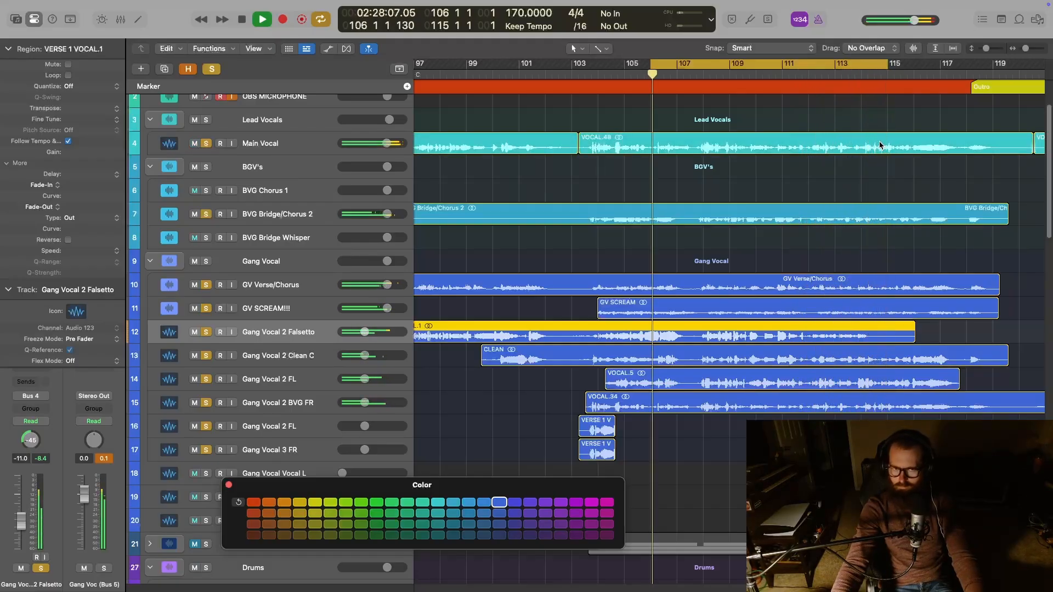
{"action": "key", "text": "space"}
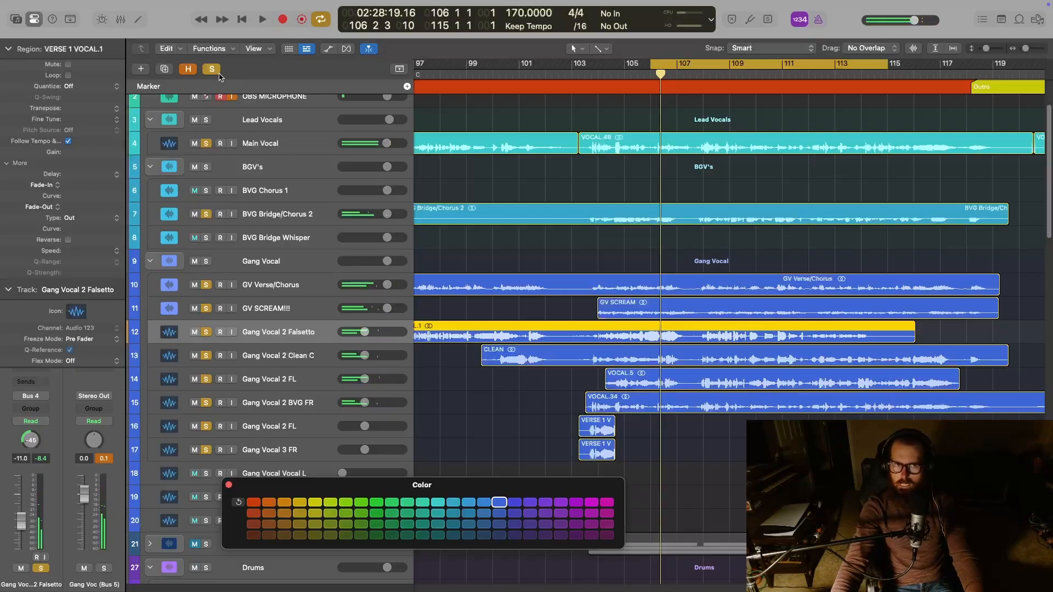
Clear all solos and play the full mix from the Turn at bar 87 into Chorus 2 with cycling off
{"action": "left_click", "coordinate": [213, 70]}
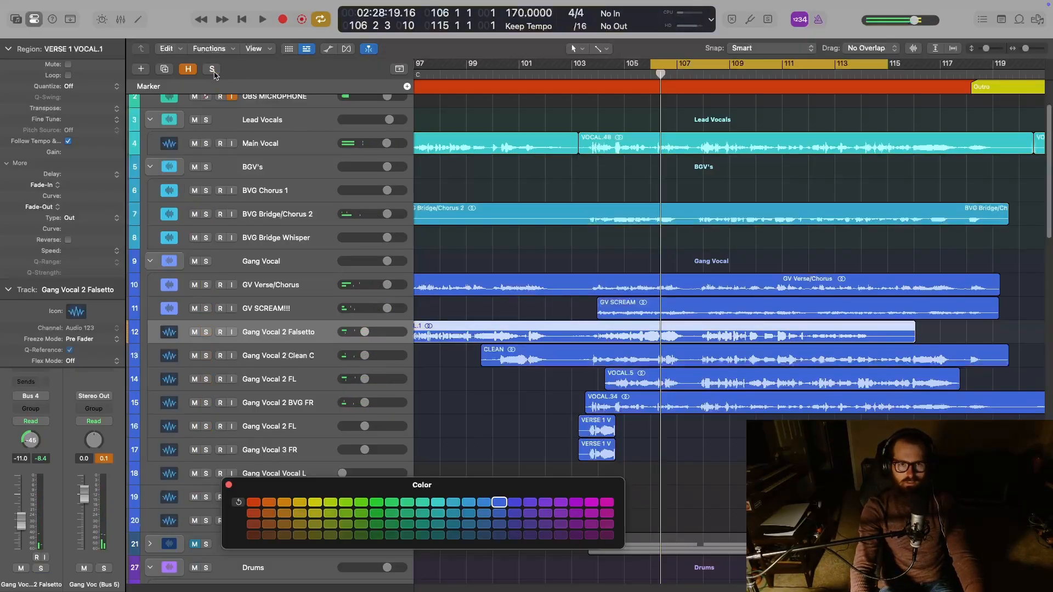
{"action": "key", "text": "super+Left"}
{"action": "key", "text": "super+Left"}
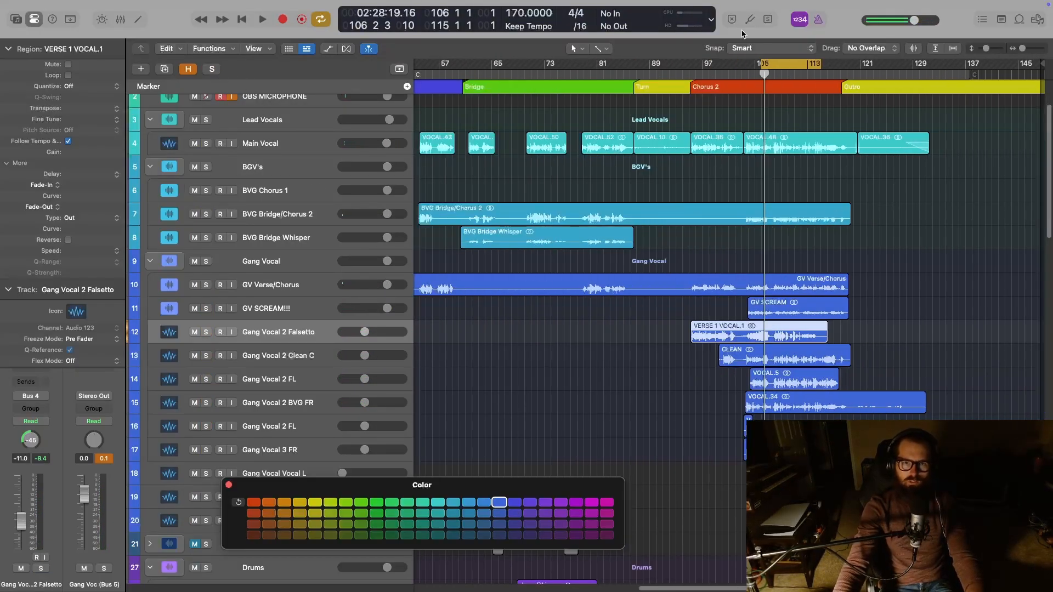
{"action": "left_click", "coordinate": [636, 75]}
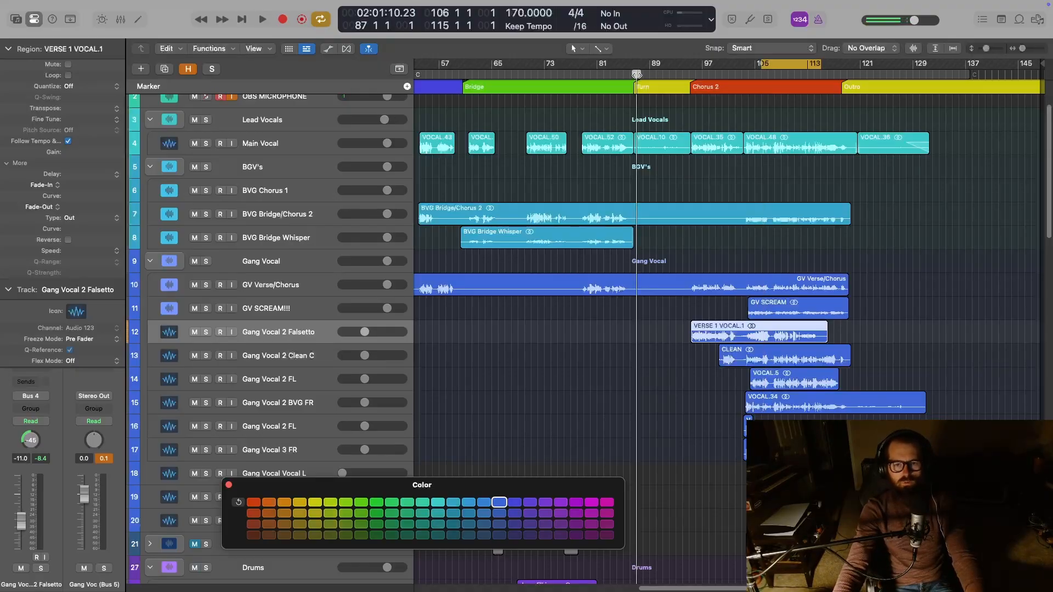
{"action": "key", "text": "space"}
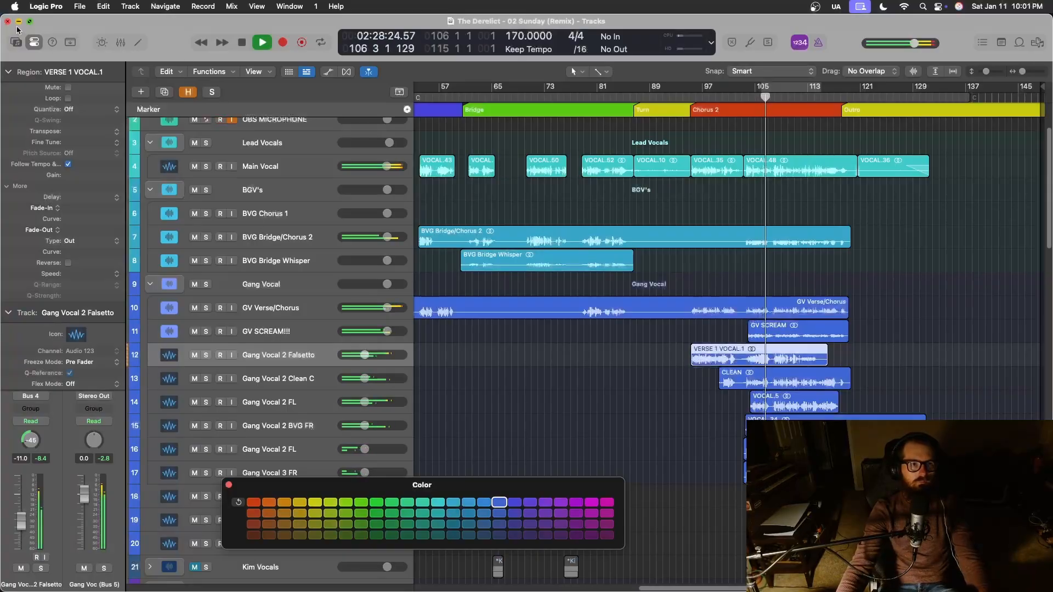
{"action": "left_click", "coordinate": [30, 21]}
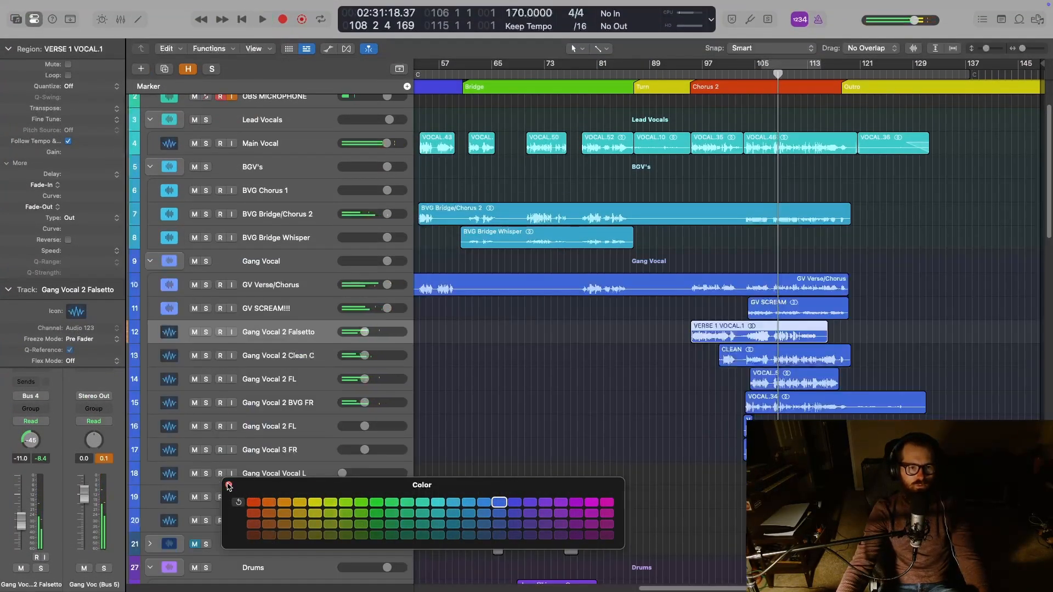
Close the Color palette and set the volume of Gang Vocal Vocal L, Gang Vocal Vocal C and Gang Vocal Vocal R to 0 dB
{"action": "left_click", "coordinate": [229, 486]}
{"action": "left_click", "coordinate": [316, 482]}
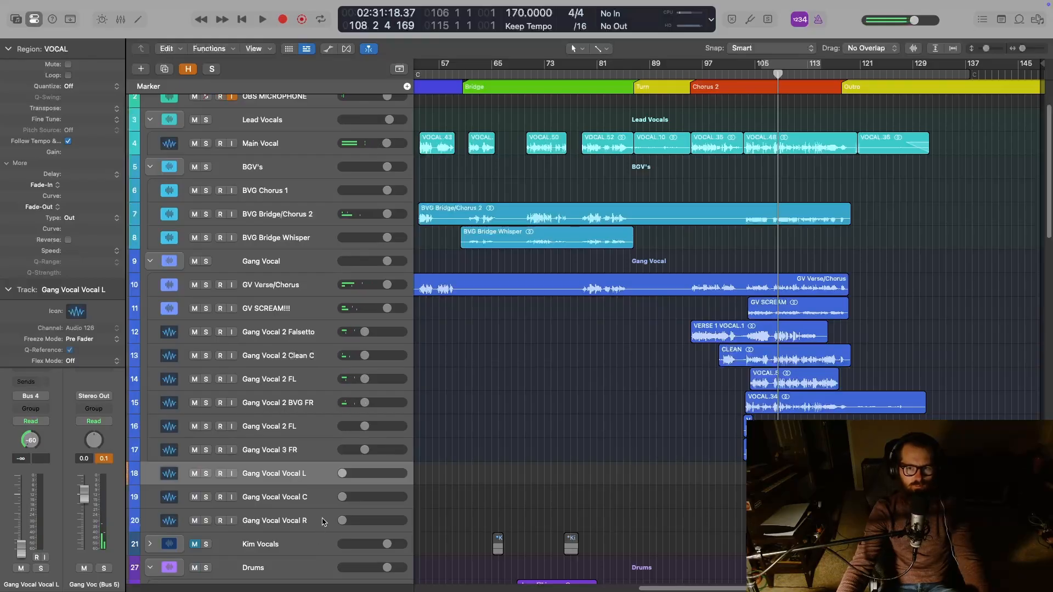
{"action": "left_click", "coordinate": [323, 521], "text": "shift"}
{"action": "double_click", "coordinate": [343, 520]}
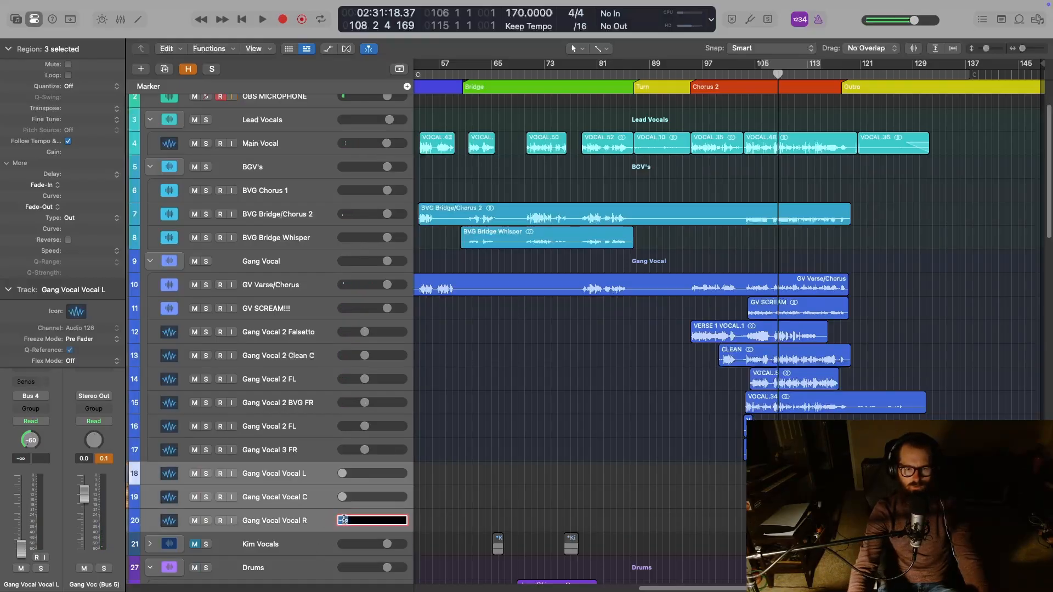
{"action": "key", "text": "Return"}
Look at Desktop 2, return to the project, and play the mix from bar 87 through the Outro
{"action": "key", "text": "ctrl+Up"}
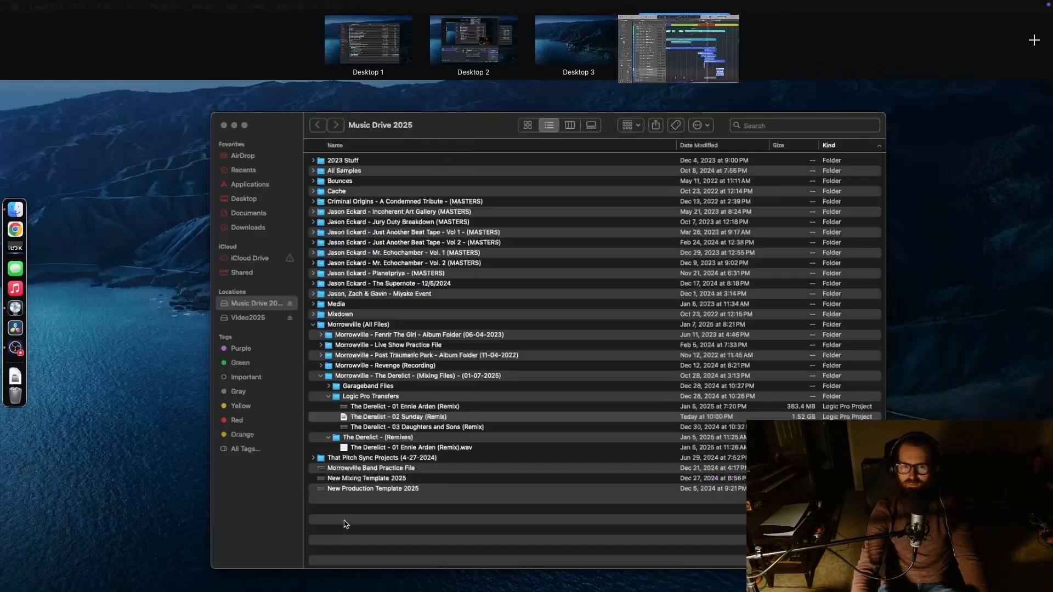
{"action": "left_click", "coordinate": [481, 54]}
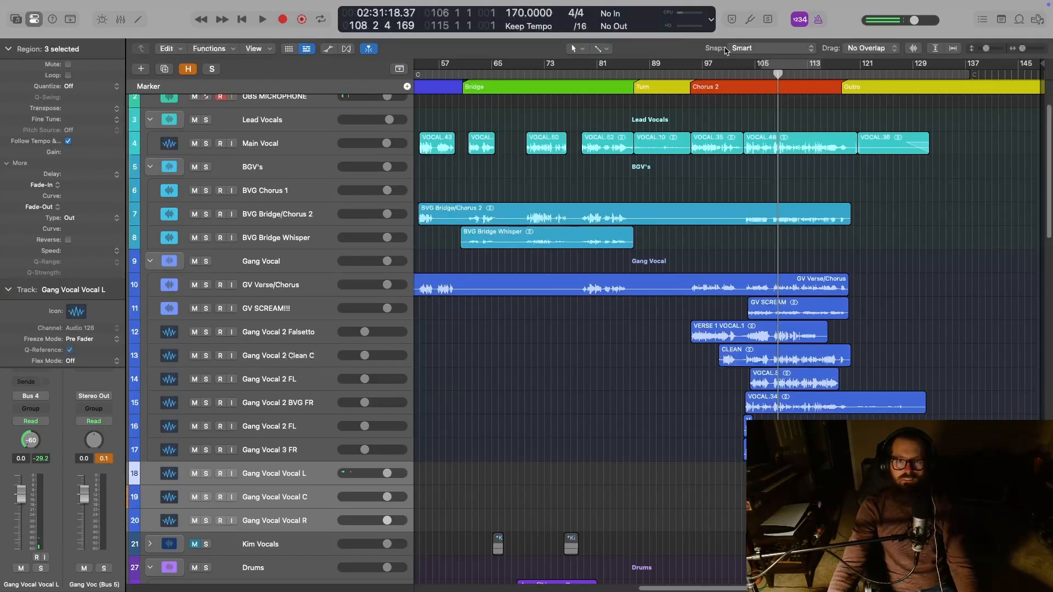
{"action": "left_click_drag", "start_coordinate": [778, 75], "coordinate": [636, 76]}
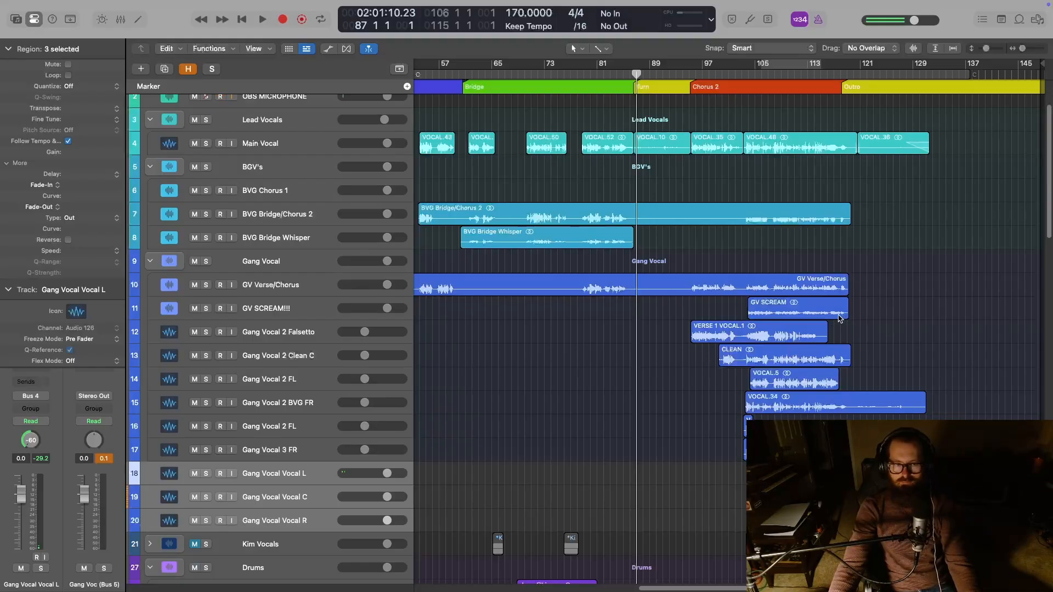
{"action": "key", "text": "space"}
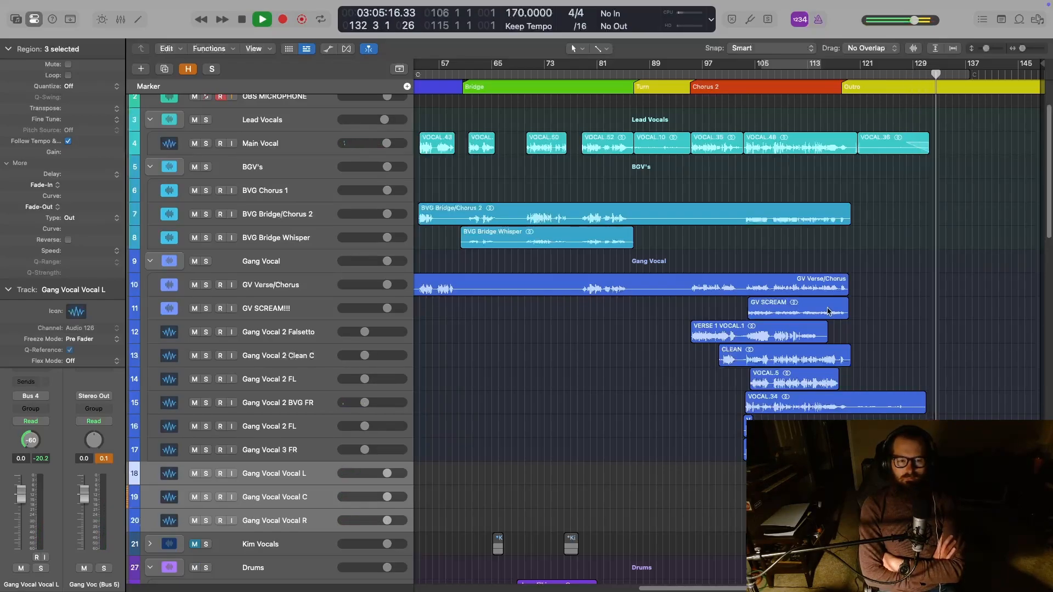
{"action": "key", "text": "space"}
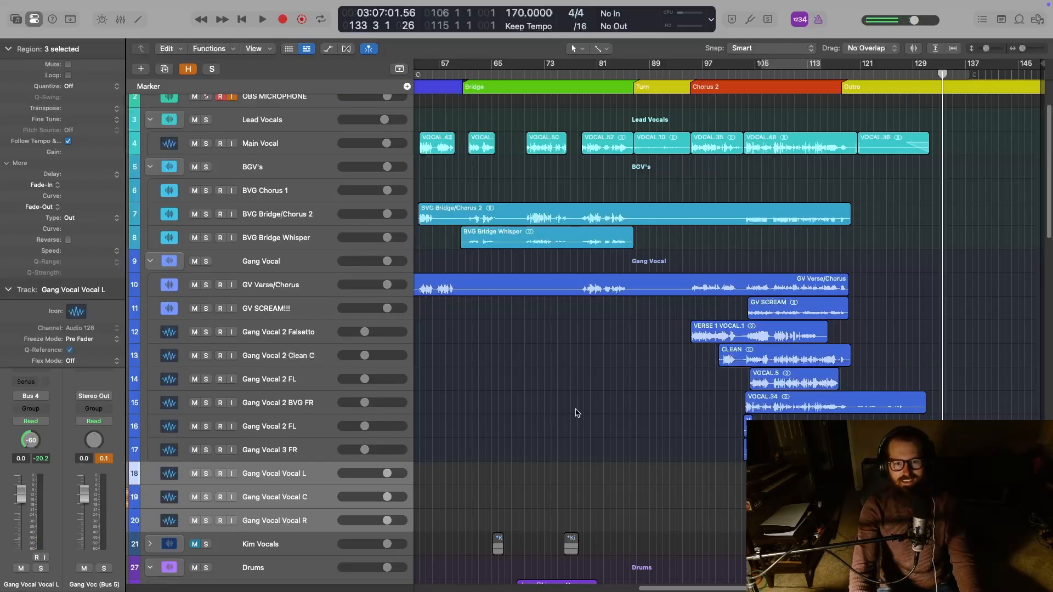
Select the four tracks from Gang Vocal 3 FR to Gang Vocal Vocal R
{"action": "left_click", "coordinate": [611, 433]}
{"action": "scroll", "coordinate": [614, 411], "scroll_direction": "up", "scroll_amount": 2}
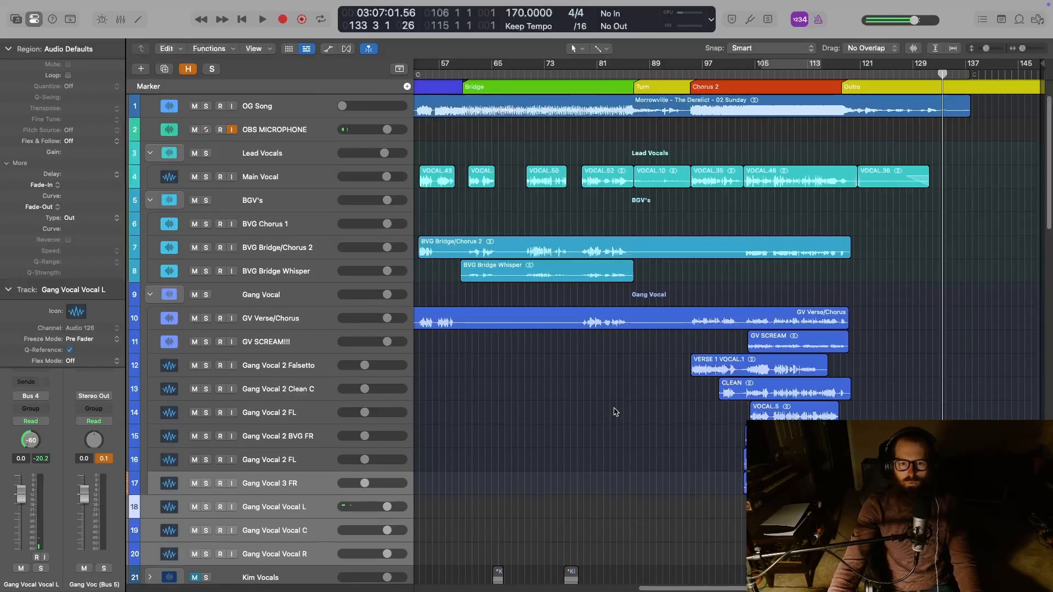
{"action": "scroll", "coordinate": [641, 349], "scroll_direction": "left", "scroll_amount": 3}
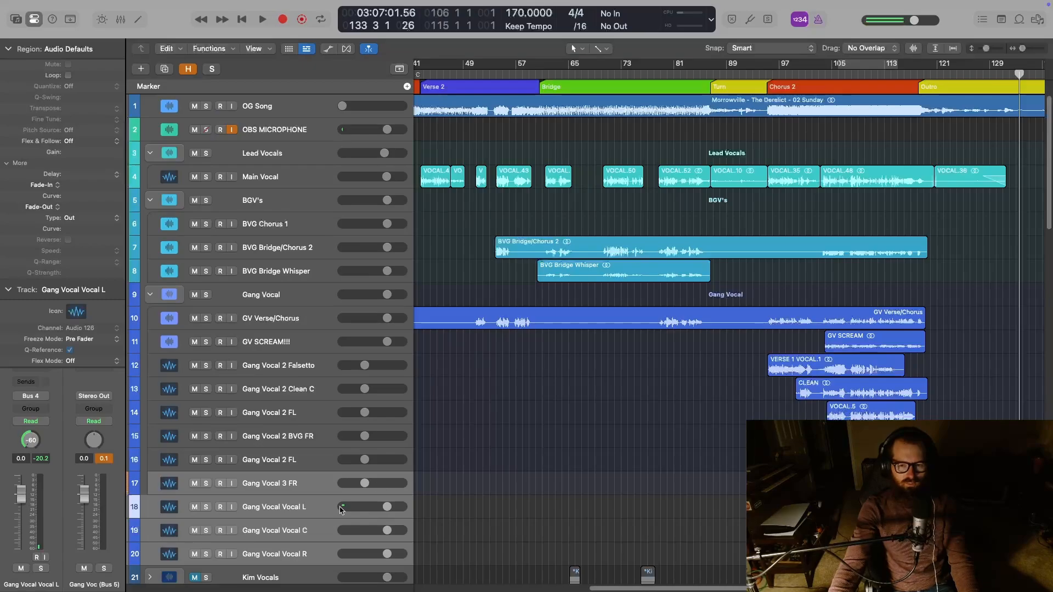
{"action": "left_click", "coordinate": [310, 492]}
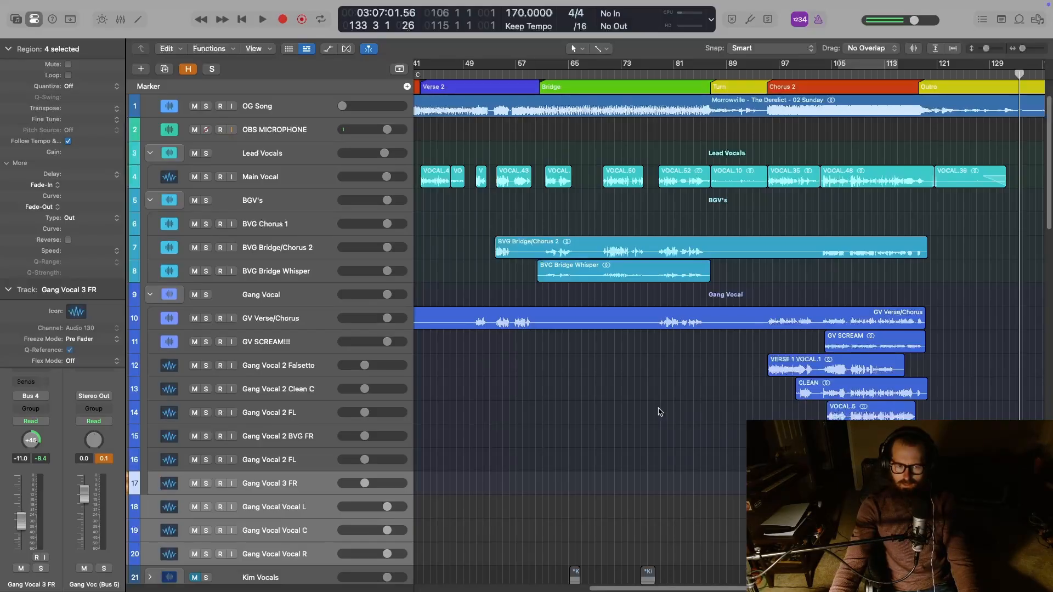
{"action": "scroll", "coordinate": [680, 463], "scroll_direction": "left", "scroll_amount": 3}
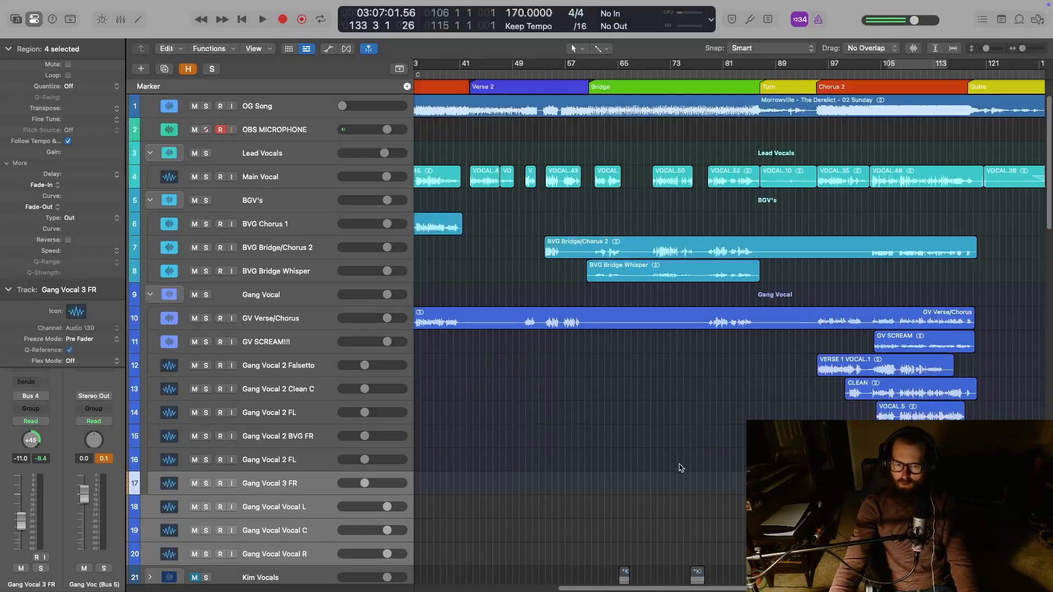
{"action": "scroll", "coordinate": [683, 482], "scroll_direction": "left", "scroll_amount": 3}
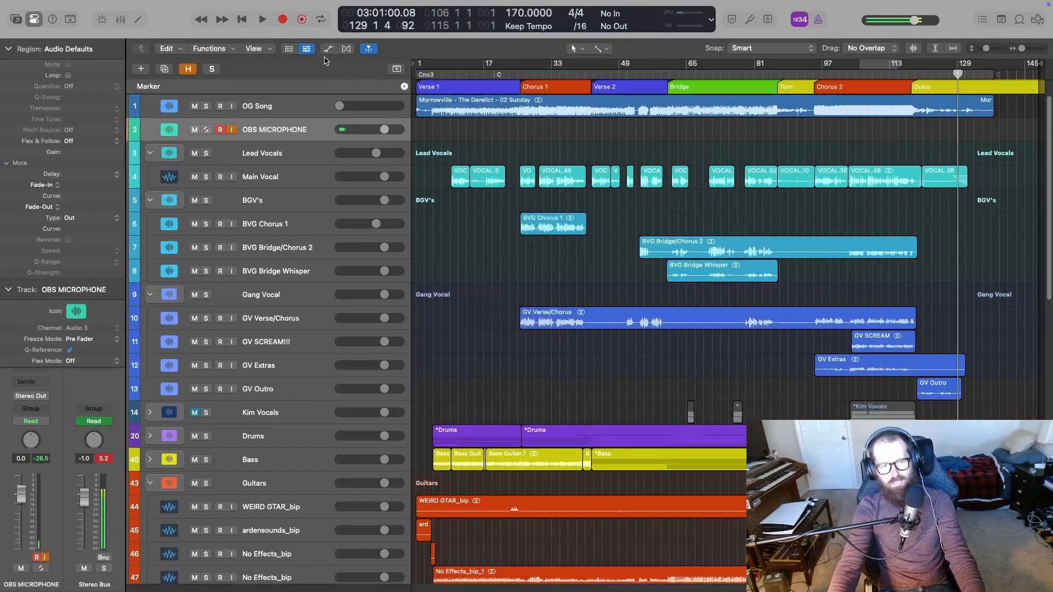
Return the playhead to the start, expand the muted vocal stack below GV Outro, select its five tracks, and unmute the stack
{"action": "left_click", "coordinate": [243, 20]}
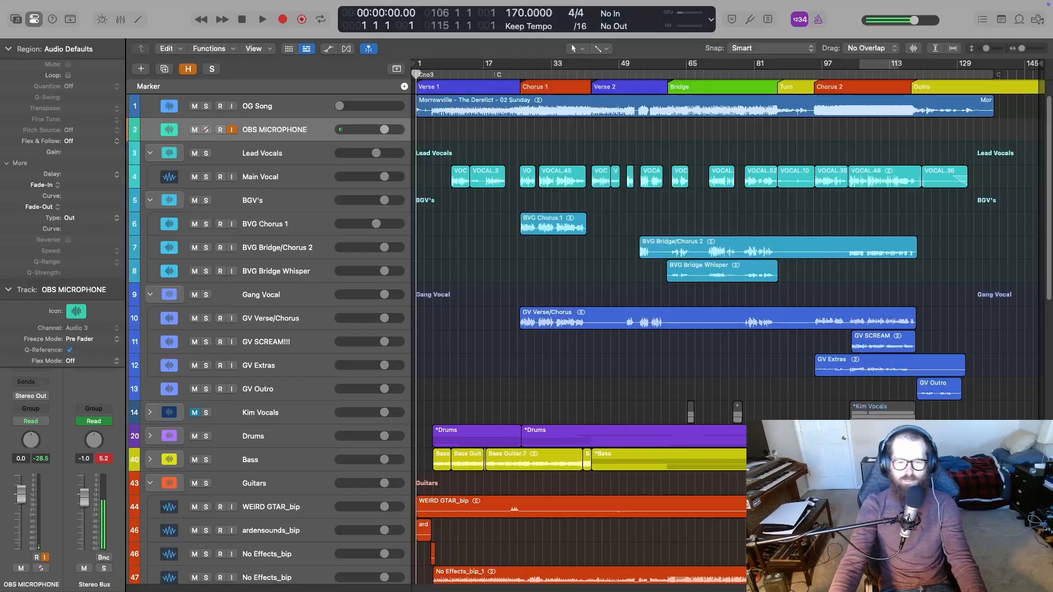
{"action": "left_click", "coordinate": [150, 413]}
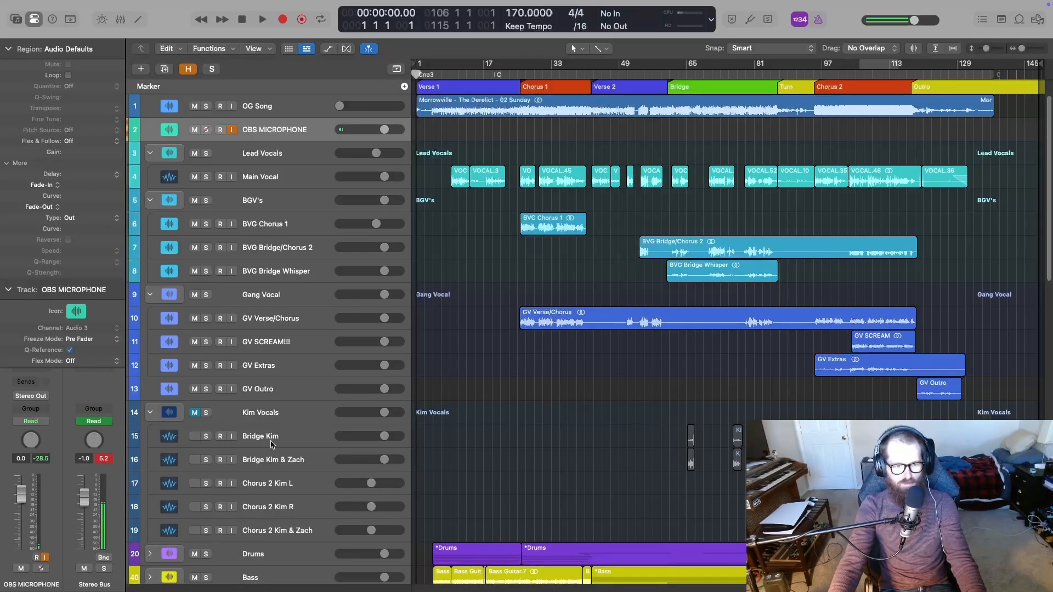
{"action": "left_click", "coordinate": [299, 438]}
{"action": "left_click", "coordinate": [314, 529], "text": "shift"}
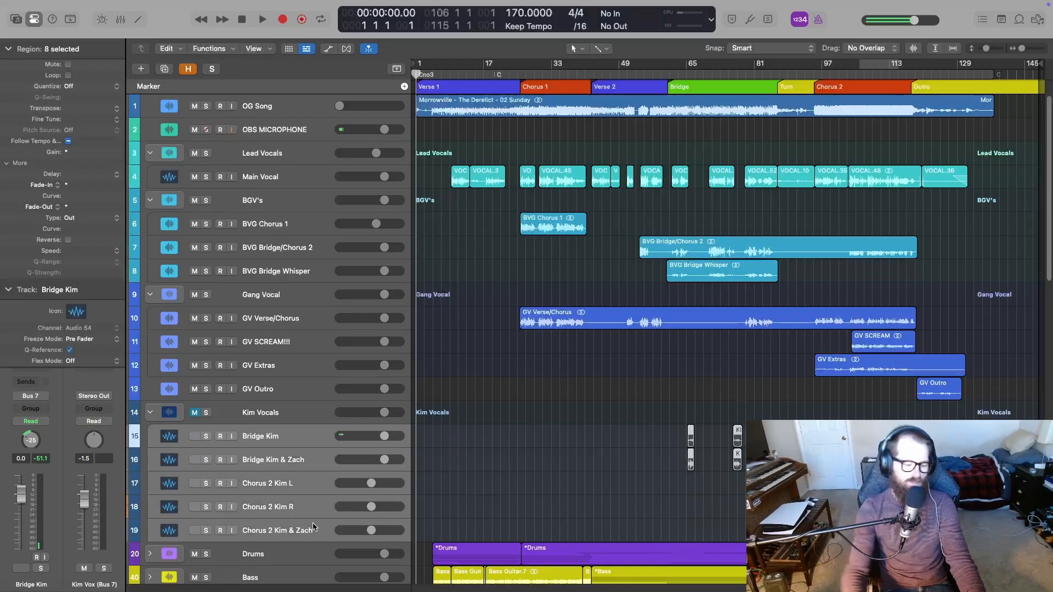
{"action": "key", "text": "ctrl+m"}
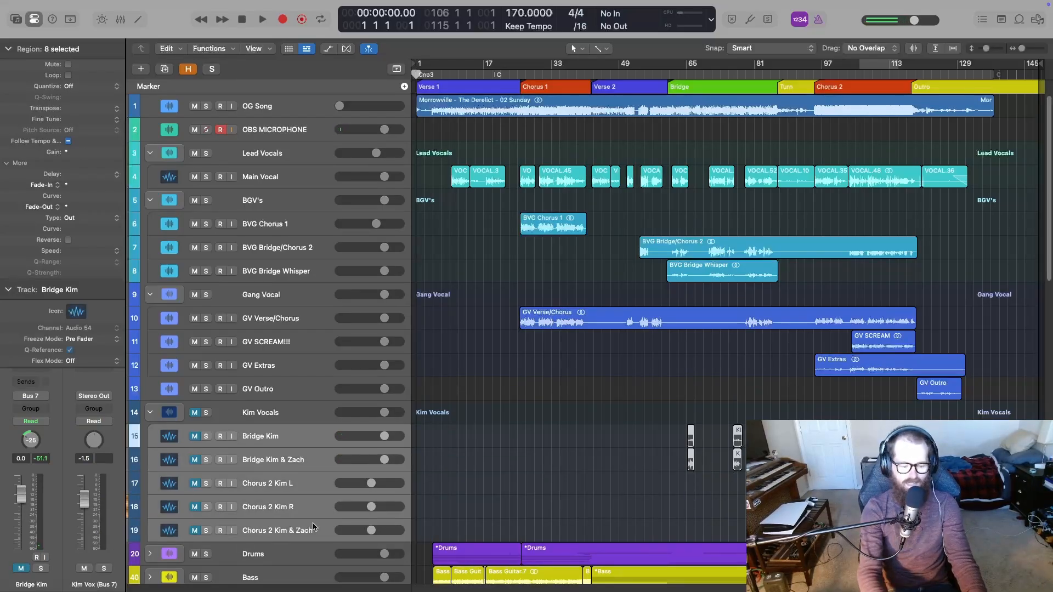
{"action": "left_click", "coordinate": [193, 433]}
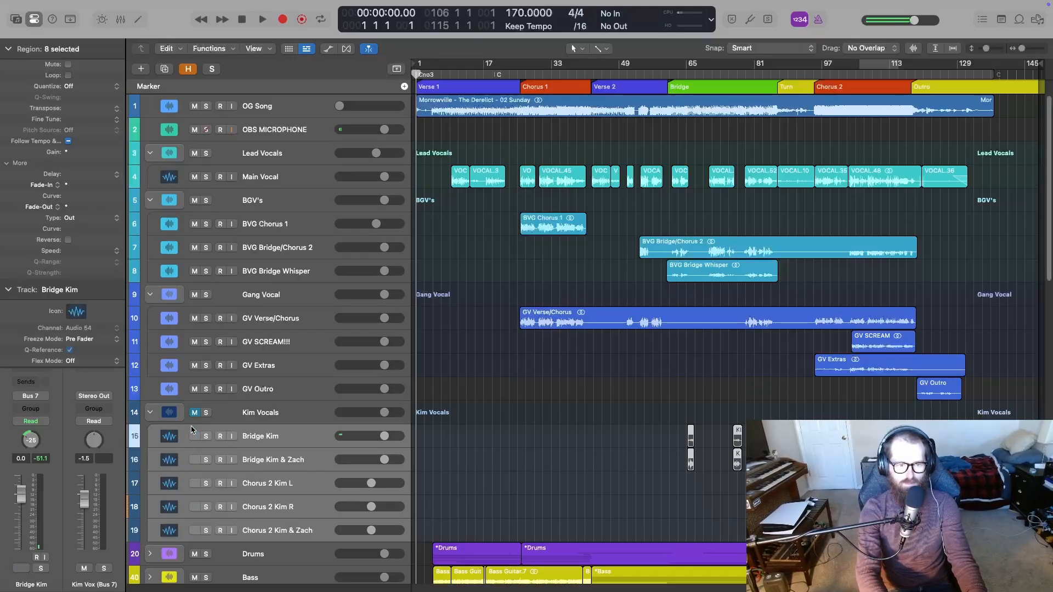
{"action": "left_click", "coordinate": [193, 432]}
{"action": "left_click", "coordinate": [194, 415]}
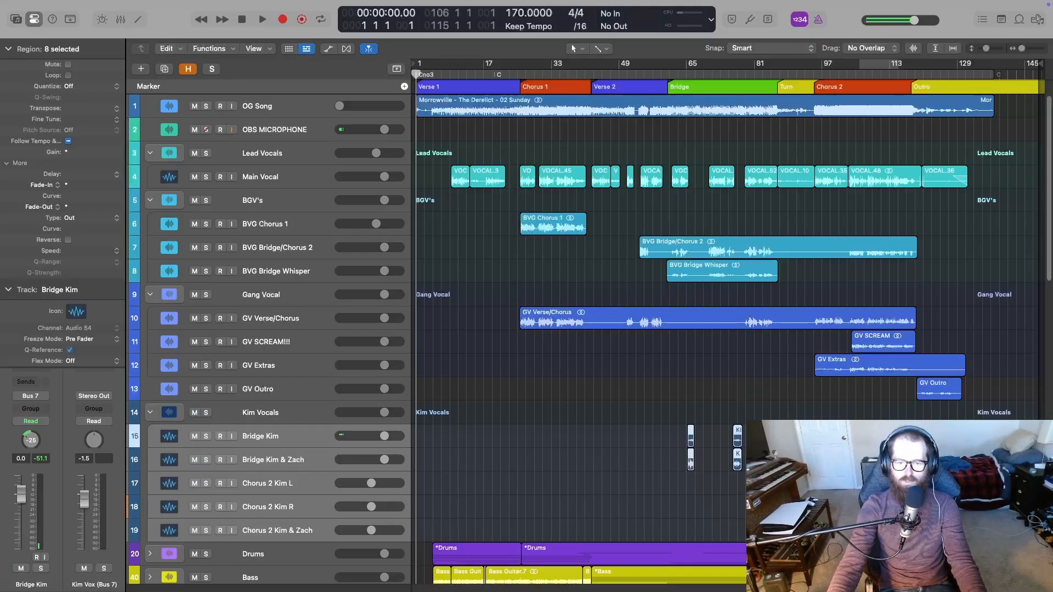
Select the three Chorus 2 tracks in the expanded vocal stack and lower their volume all the way down
{"action": "key", "text": "super+Right"}
{"action": "key", "text": "super+Right"}
{"action": "key", "text": "super+Right"}
{"action": "key", "text": "super+Right"}
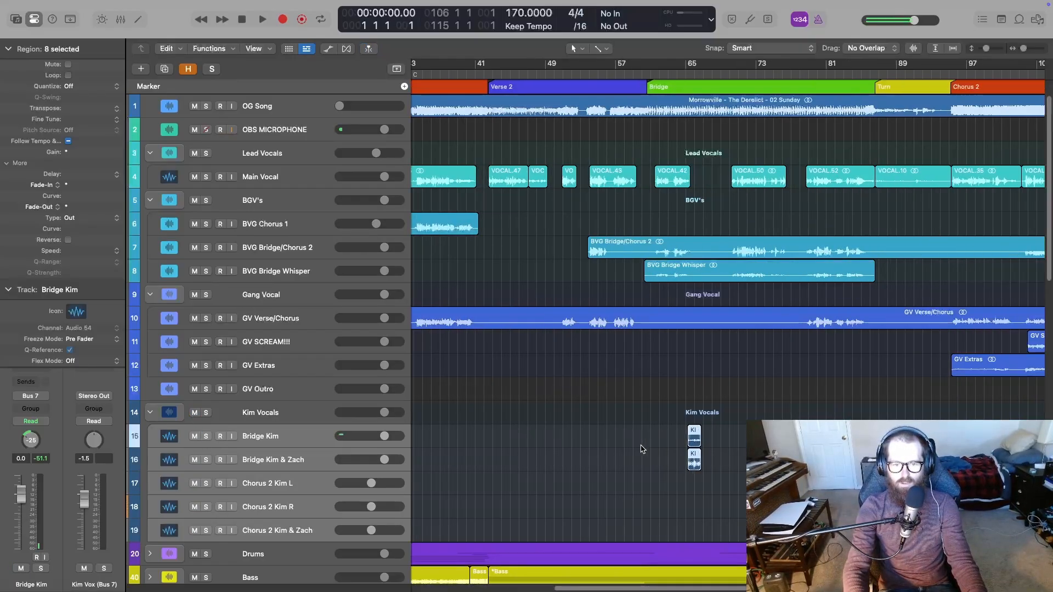
{"action": "left_click", "coordinate": [639, 74]}
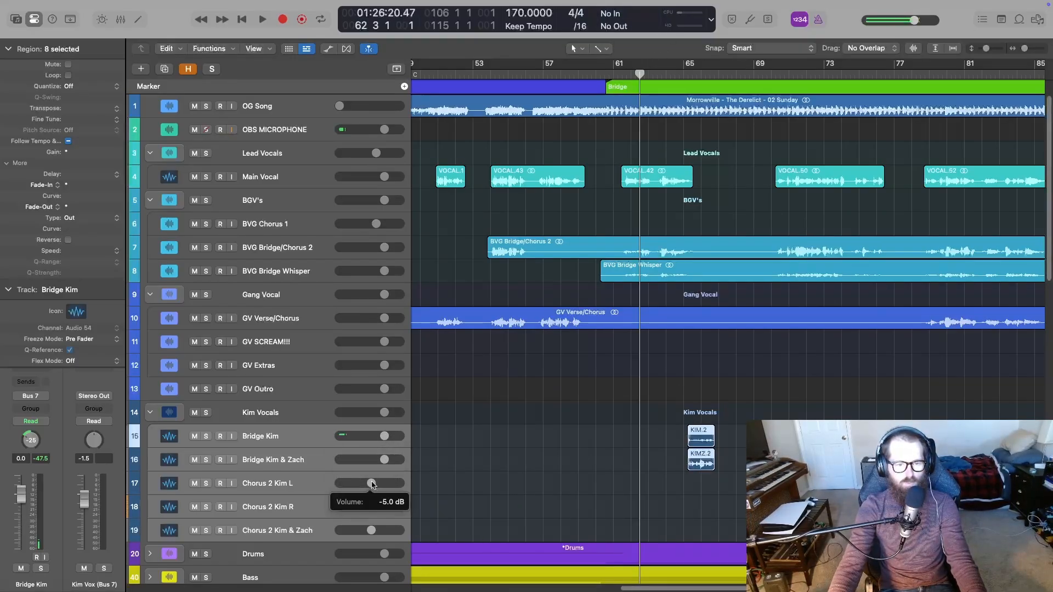
{"action": "left_click", "coordinate": [330, 486]}
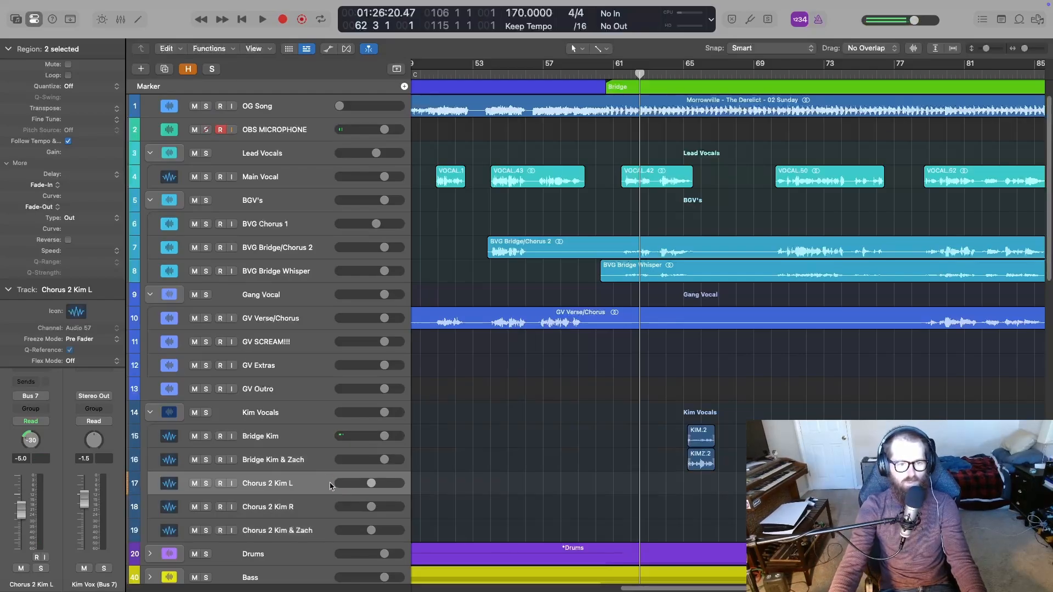
{"action": "left_click", "coordinate": [400, 530], "text": "shift"}
{"action": "left_click_drag", "start_coordinate": [371, 531], "coordinate": [335, 531]}
Select the solo Bridge vocal track, enlarge the track rows, and play the mix from about bar 58 through the Bridge
{"action": "left_click", "coordinate": [331, 444]}
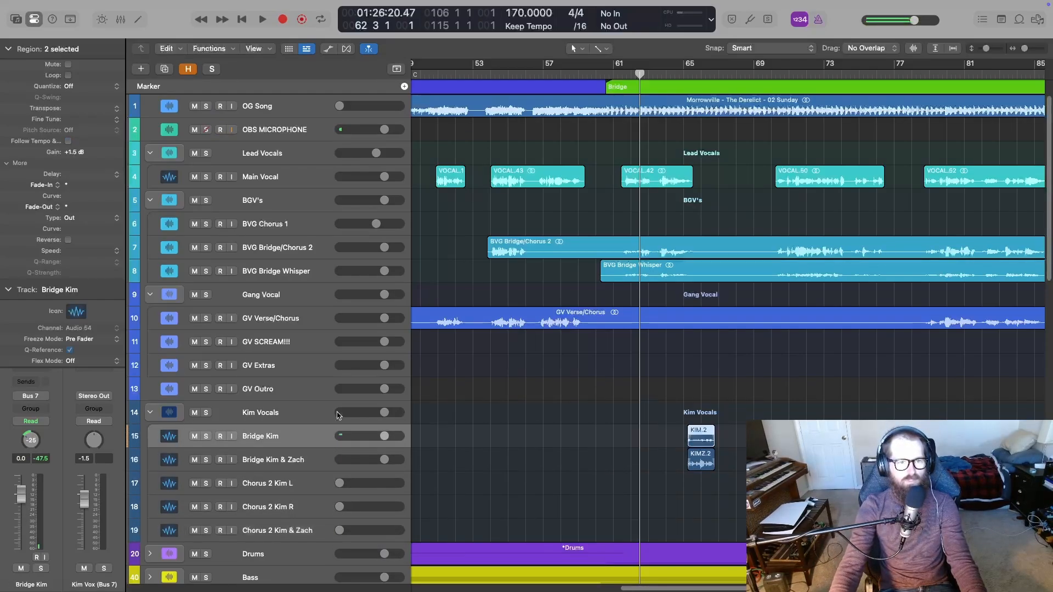
{"action": "key", "text": "super+Left"}
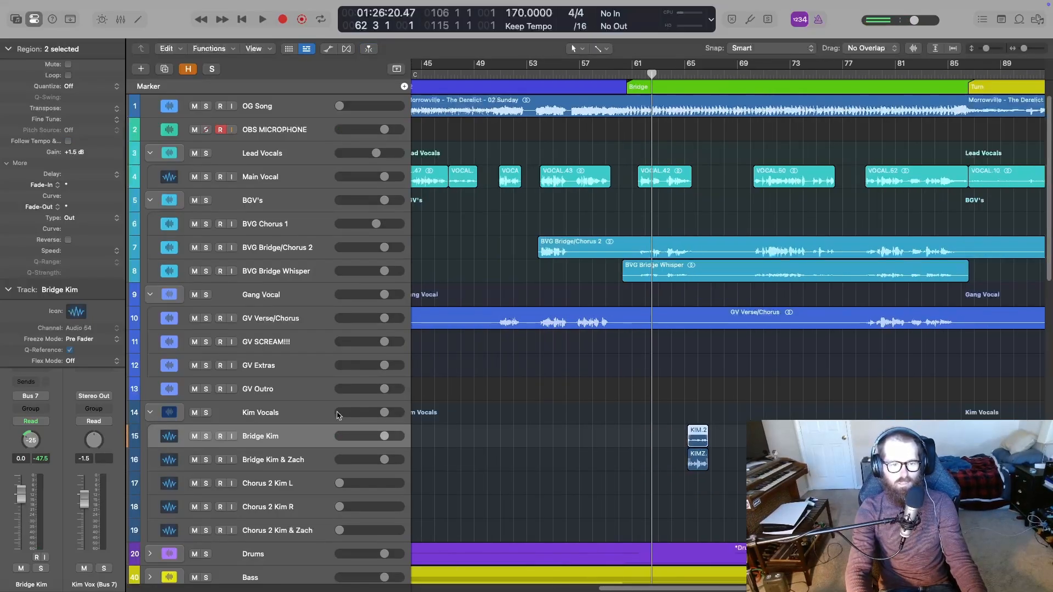
{"action": "key", "text": "super+Down"}
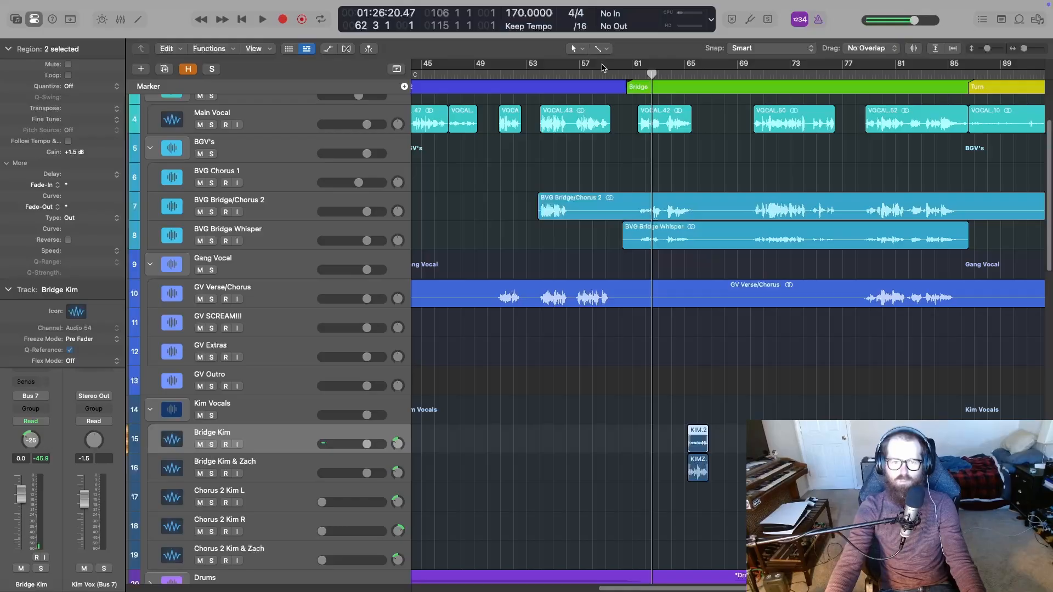
{"action": "left_click", "coordinate": [604, 69]}
{"action": "key", "text": "space"}
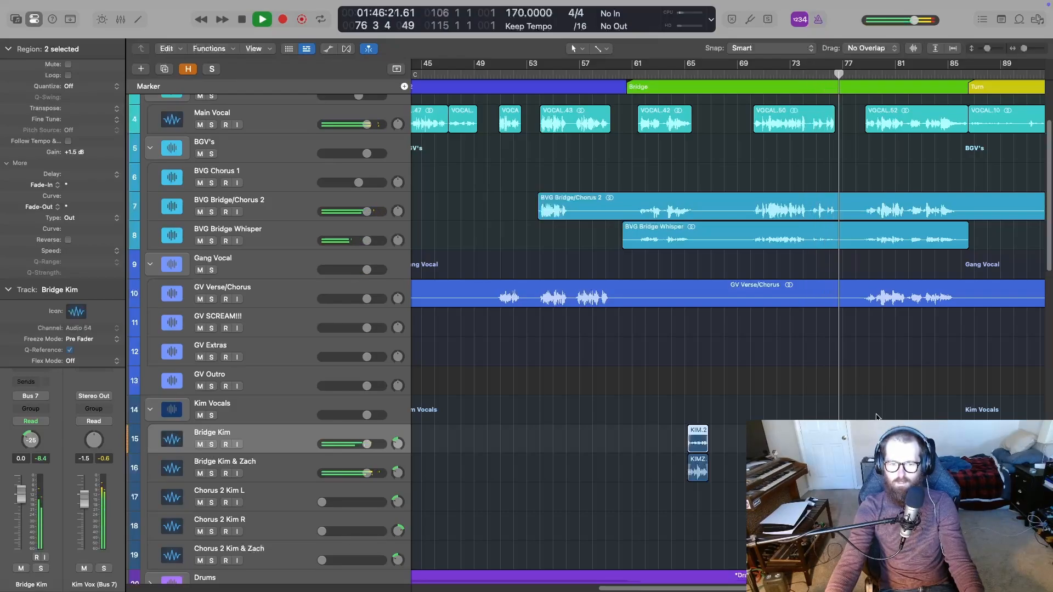
Stop playback, inspect the Little Plate reverb on the guest vocal bus (Bus 7) in the mixer, and remove it from the channel
{"action": "key", "text": "space"}
{"action": "key", "text": "x"}
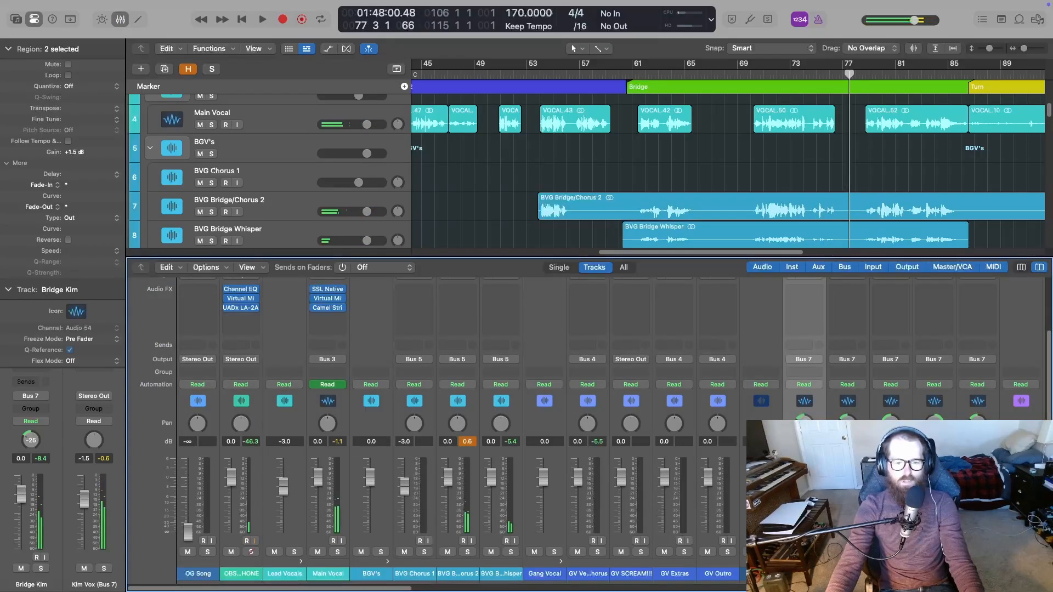
{"action": "scroll", "coordinate": [548, 427], "scroll_direction": "right", "scroll_amount": 10}
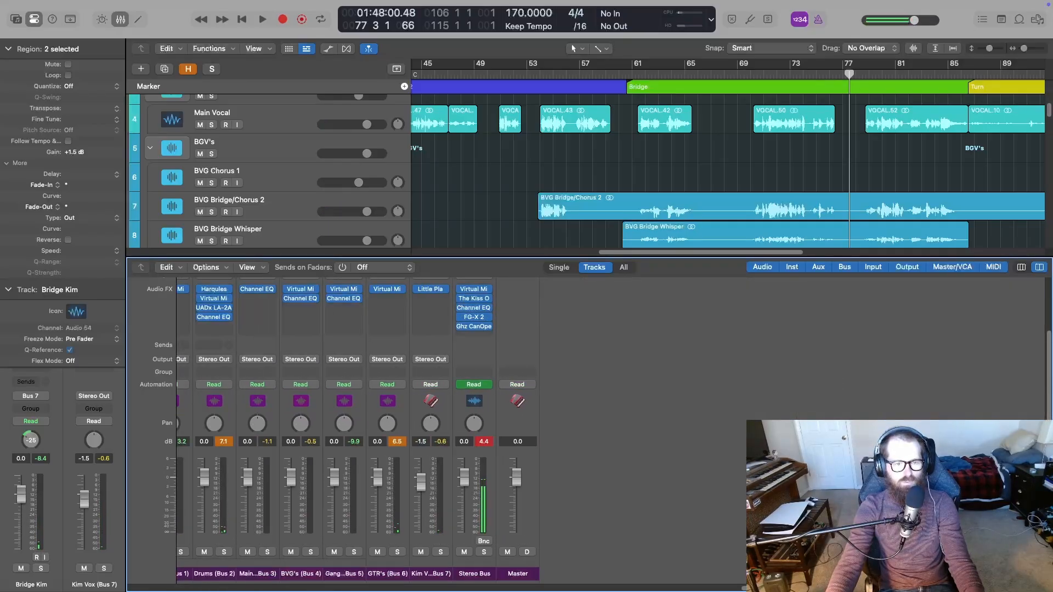
{"action": "left_click", "coordinate": [430, 291]}
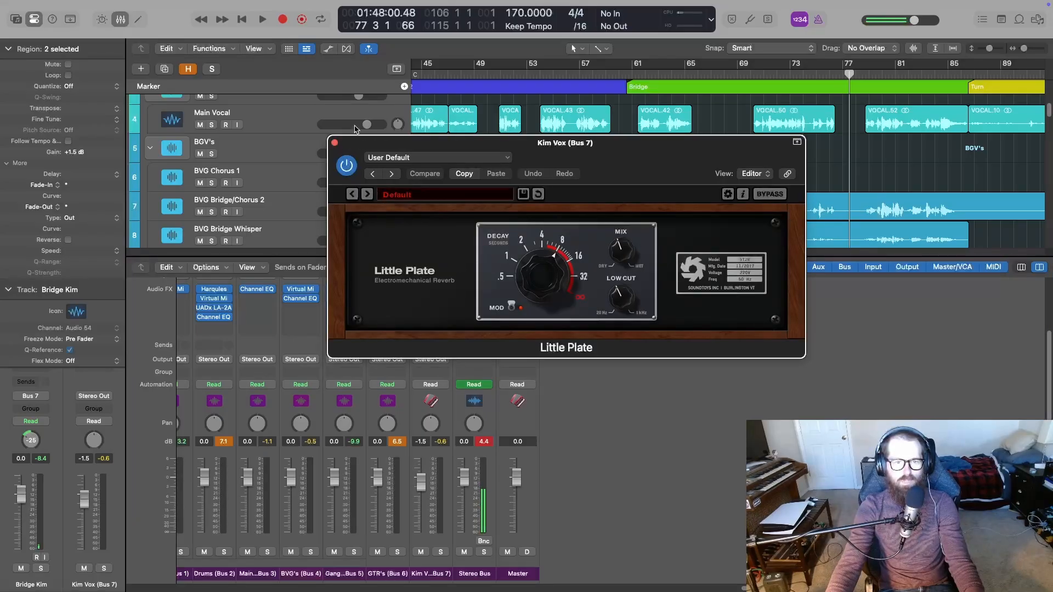
{"action": "left_click", "coordinate": [334, 142]}
{"action": "left_click", "coordinate": [447, 289]}
{"action": "left_click", "coordinate": [494, 324]}
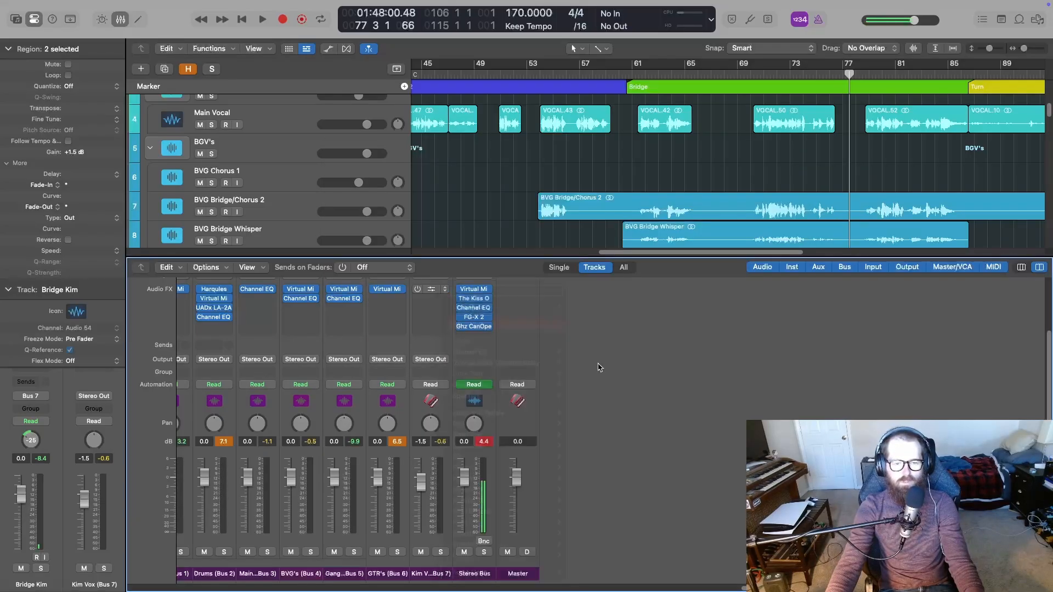
{"action": "key", "text": "x"}
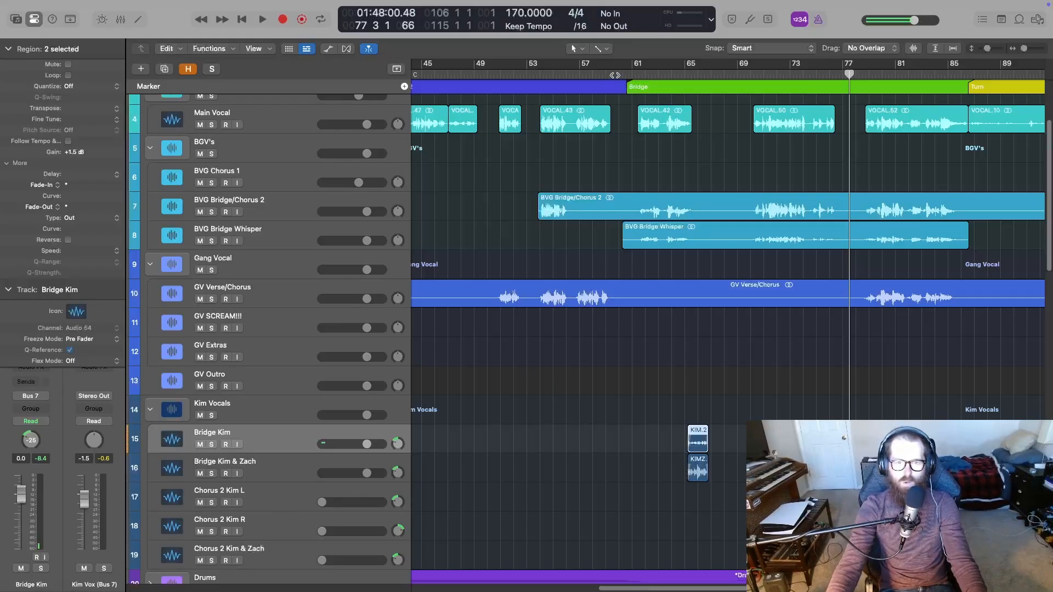
Play the mix from about bar 59 into the Bridge and compare the solo and duet guest vocal tracks in solo
{"action": "key", "text": "space"}
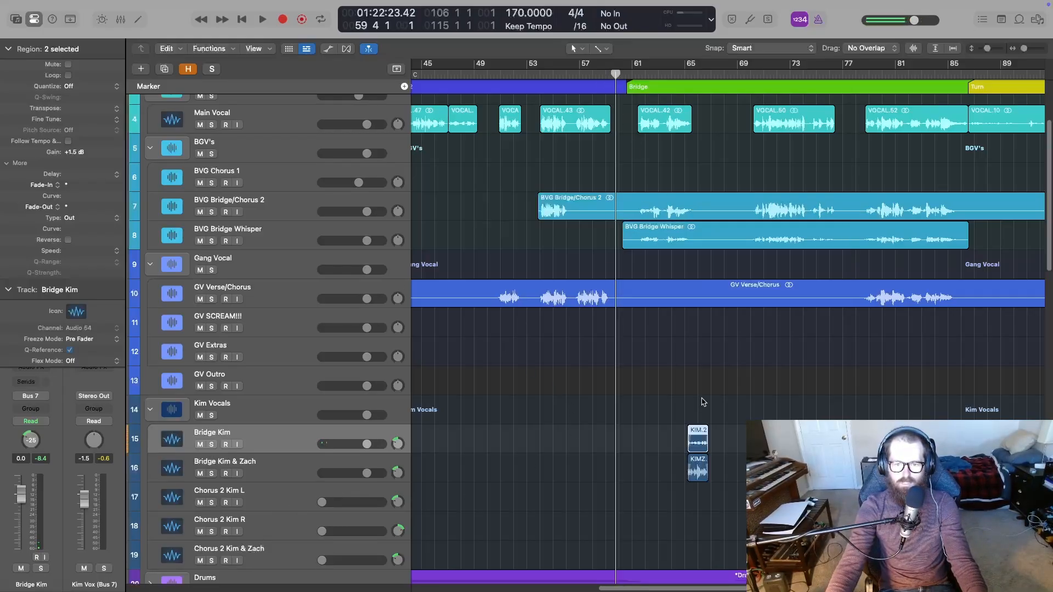
{"action": "key", "text": "space"}
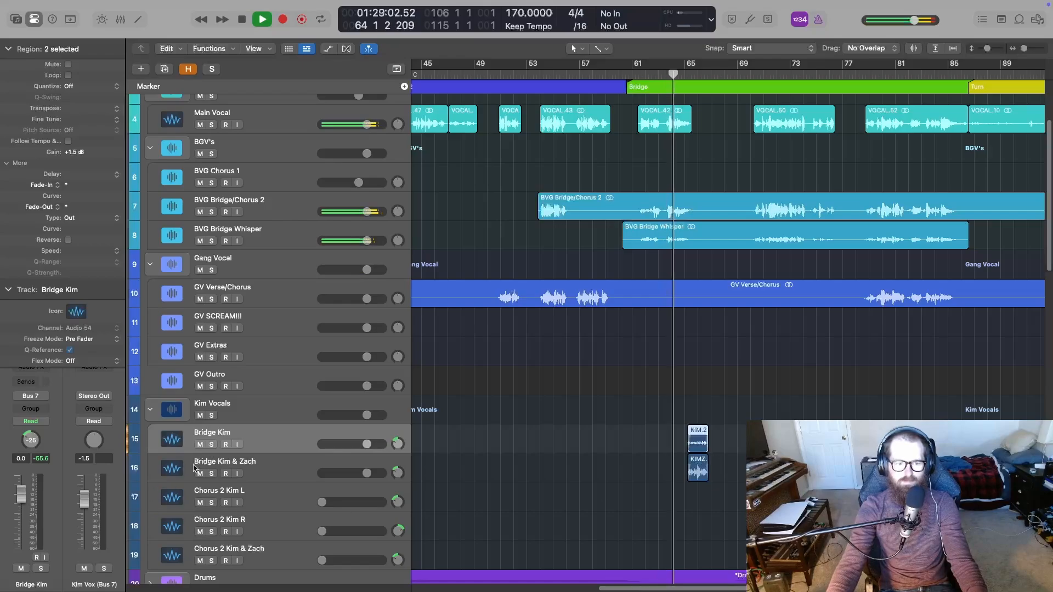
{"action": "left_click", "coordinate": [212, 444]}
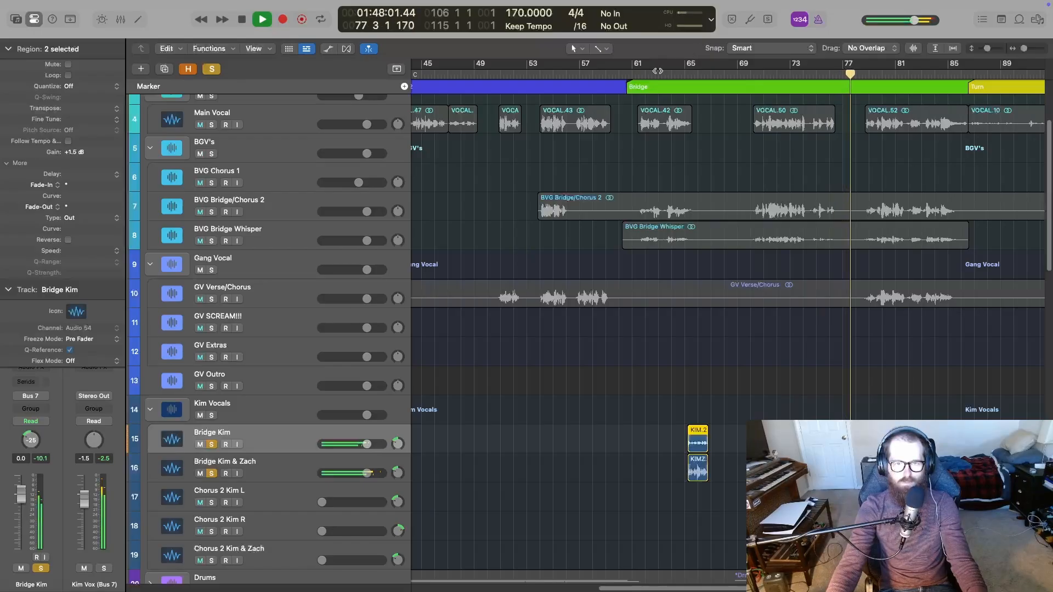
{"action": "key", "text": "space"}
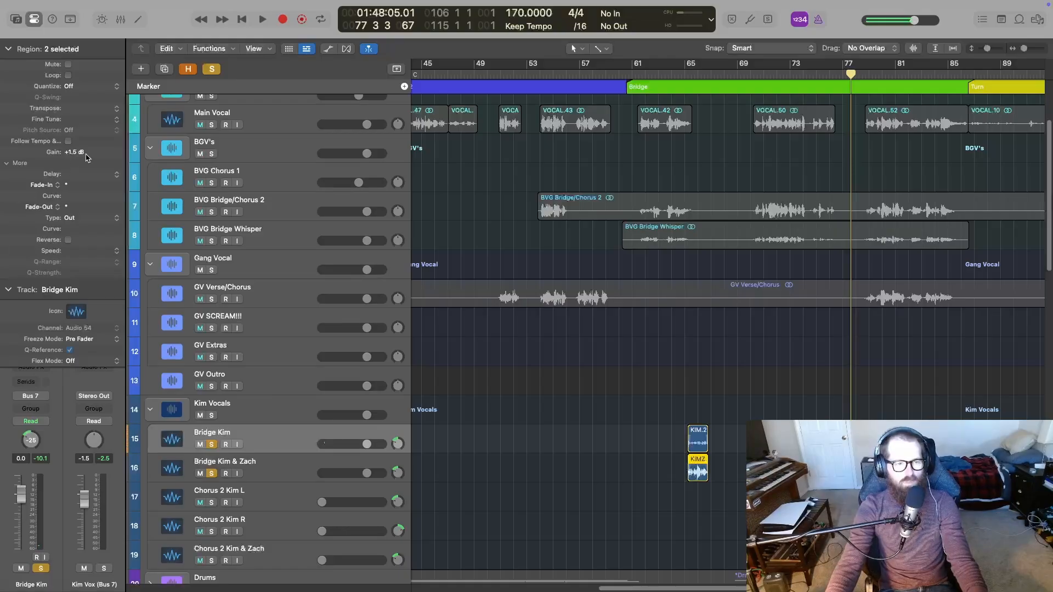
Set the region gain of the two selected Bridge duet vocal regions to -1.0 dB
{"action": "double_click", "coordinate": [84, 152]}
{"action": "type", "text": "-"}
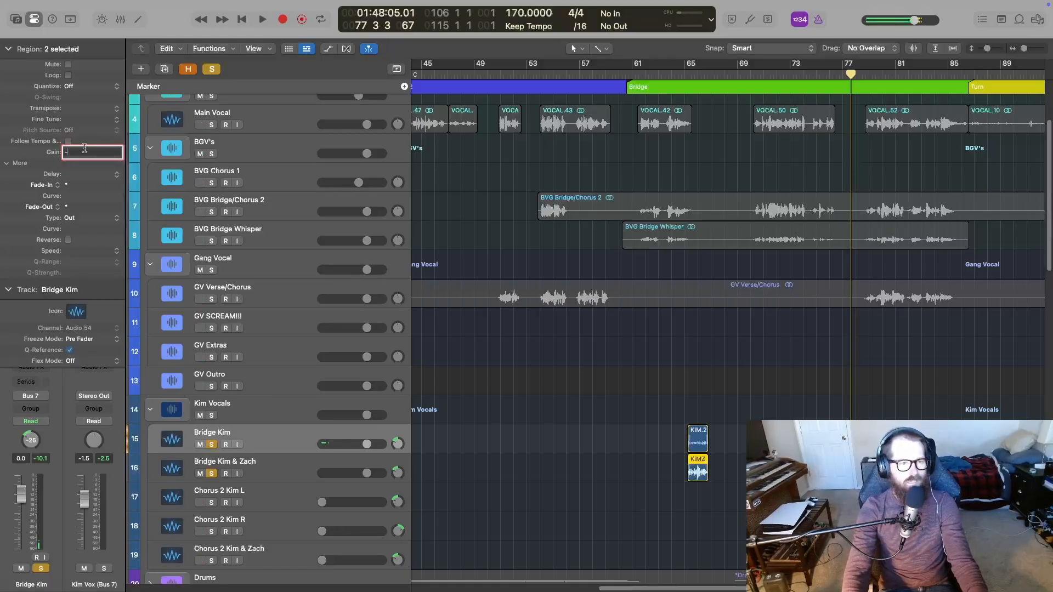
{"action": "type", "text": "1"}
{"action": "key", "text": "Return"}
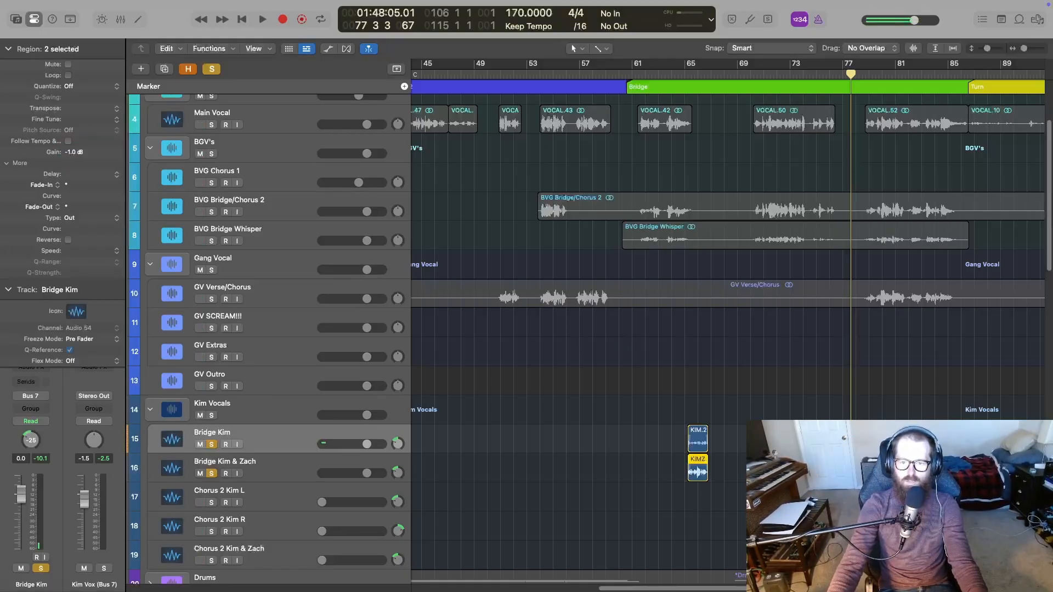
Select the two regions on the solo Bridge vocal track, set their gain to +3.0 dB, and audition them from about bar 64
{"action": "left_click_drag", "start_coordinate": [760, 438], "coordinate": [630, 448]}
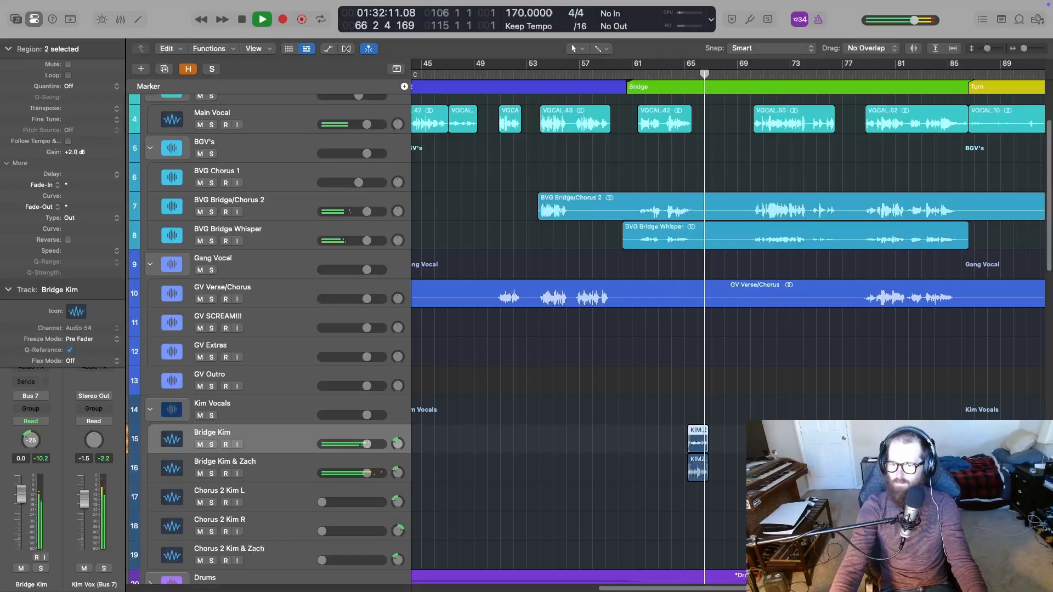
{"action": "key", "text": "space"}
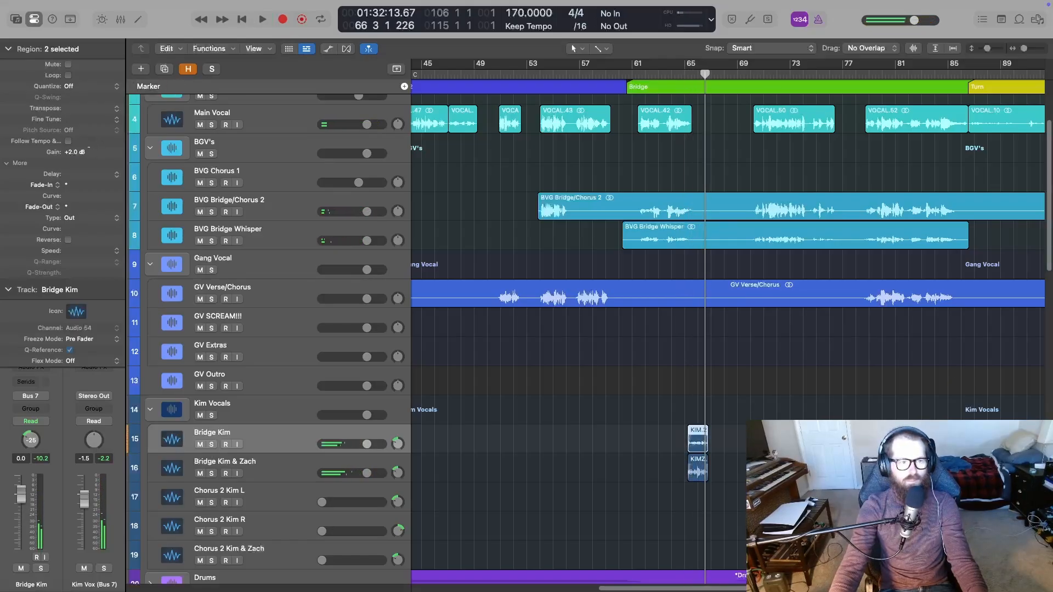
{"action": "double_click", "coordinate": [91, 152]}
{"action": "type", "text": "3"}
{"action": "key", "text": "Return"}
{"action": "double_click", "coordinate": [675, 74]}
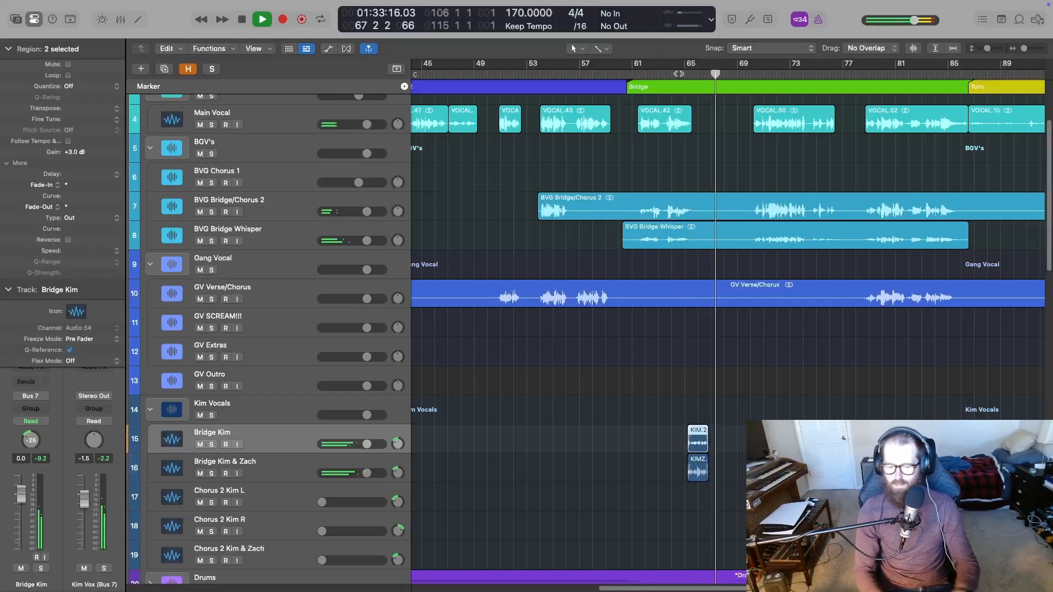
{"action": "scroll", "coordinate": [567, 219], "scroll_direction": "down", "scroll_amount": 2}
{"action": "key", "text": "space"}
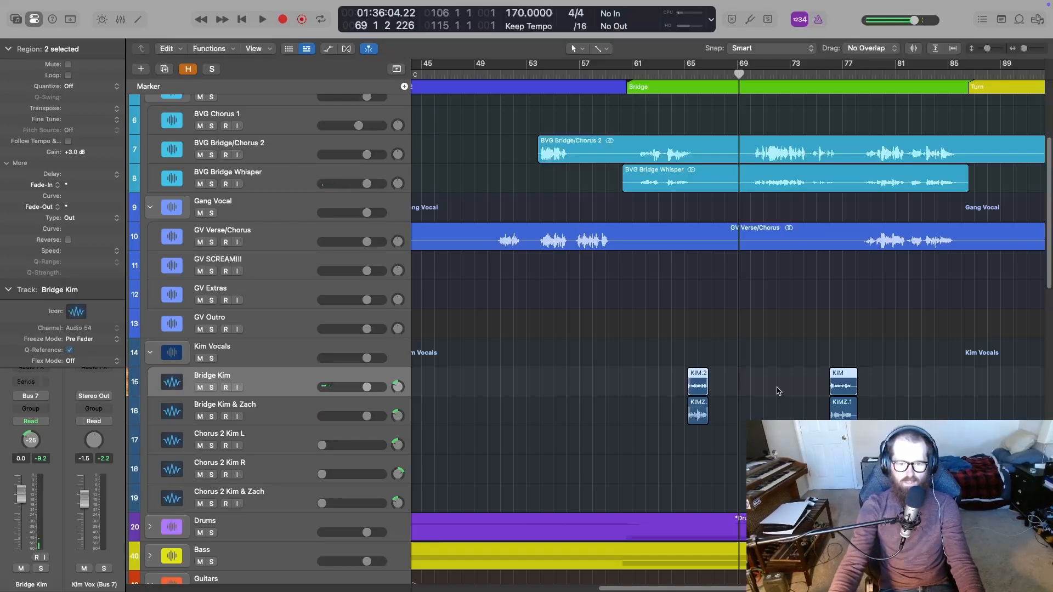
Move the playhead to bar 103 in Chorus 2, just before the guest vocal regions
{"action": "scroll", "coordinate": [729, 318], "scroll_direction": "right", "scroll_amount": 10}
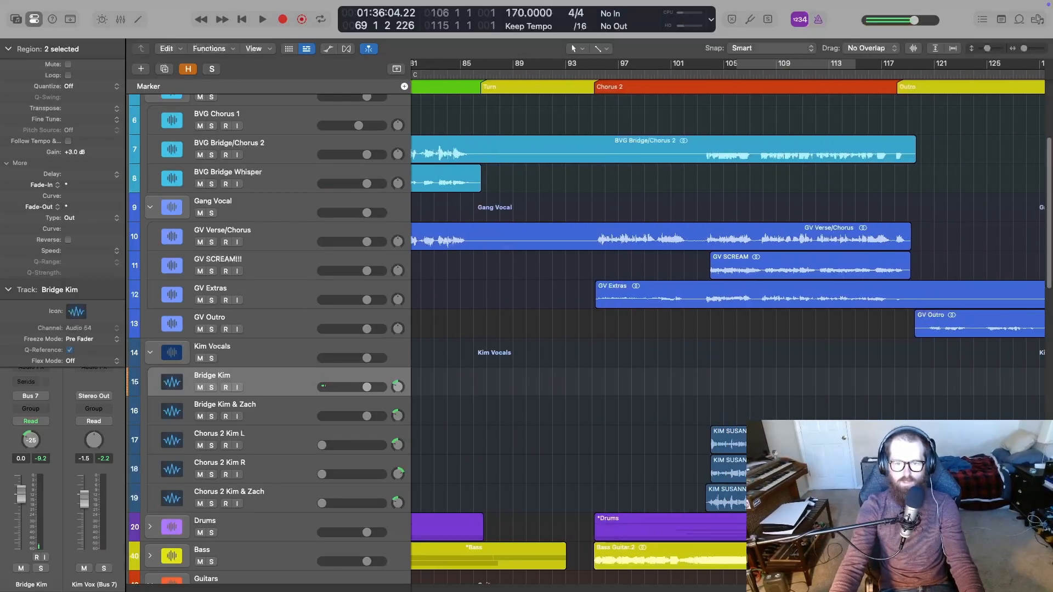
{"action": "left_click", "coordinate": [707, 74]}
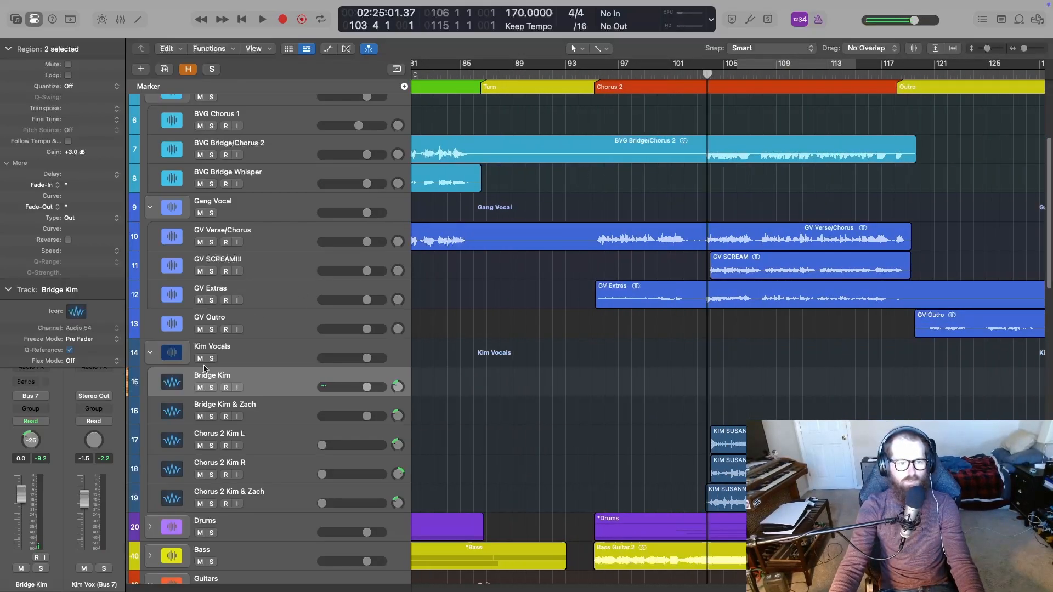
Solo the three guest-vocal tracks of Chorus 2, tracks 17 to 19
{"action": "left_click", "coordinate": [246, 442]}
{"action": "left_click", "coordinate": [247, 498], "text": "shift"}
{"action": "key", "text": "s"}
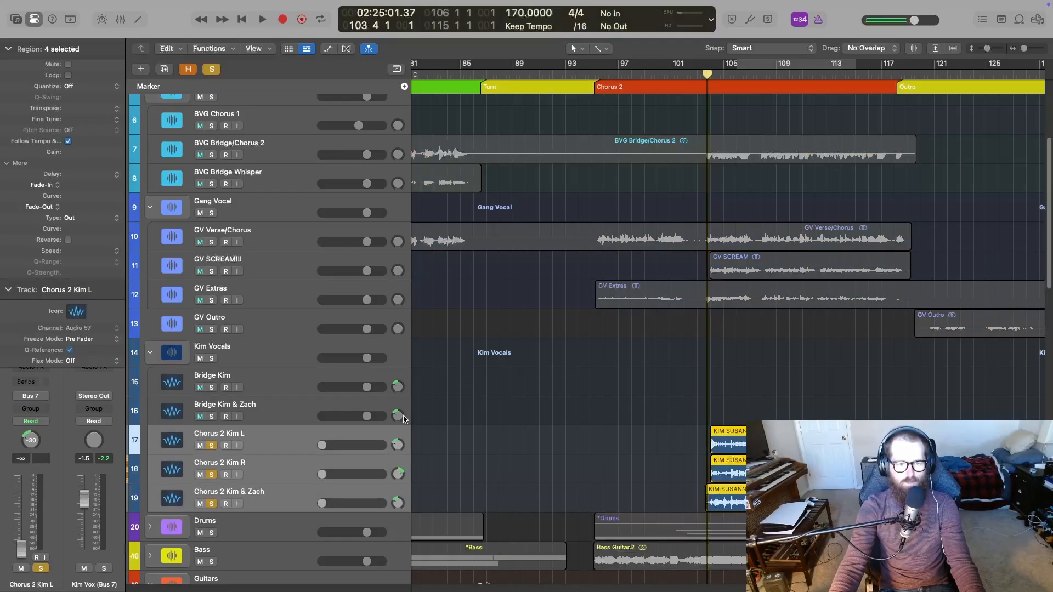
Set the pan of Chorus 2 guest-vocal tracks 17 and 18 to -25
{"action": "double_click", "coordinate": [398, 474]}
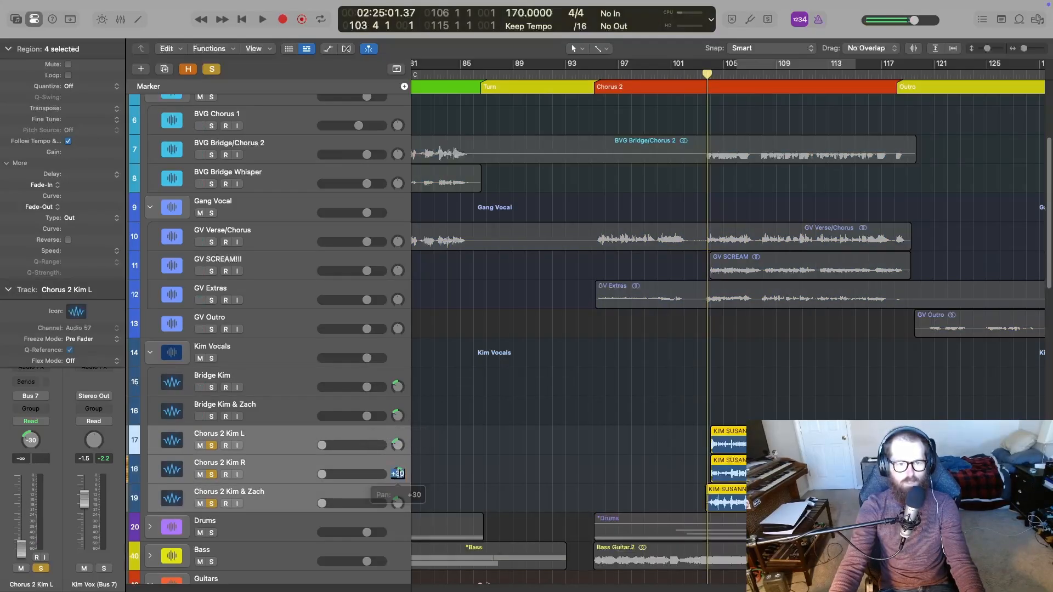
{"action": "type", "text": "-30"}
{"action": "key", "text": "Return"}
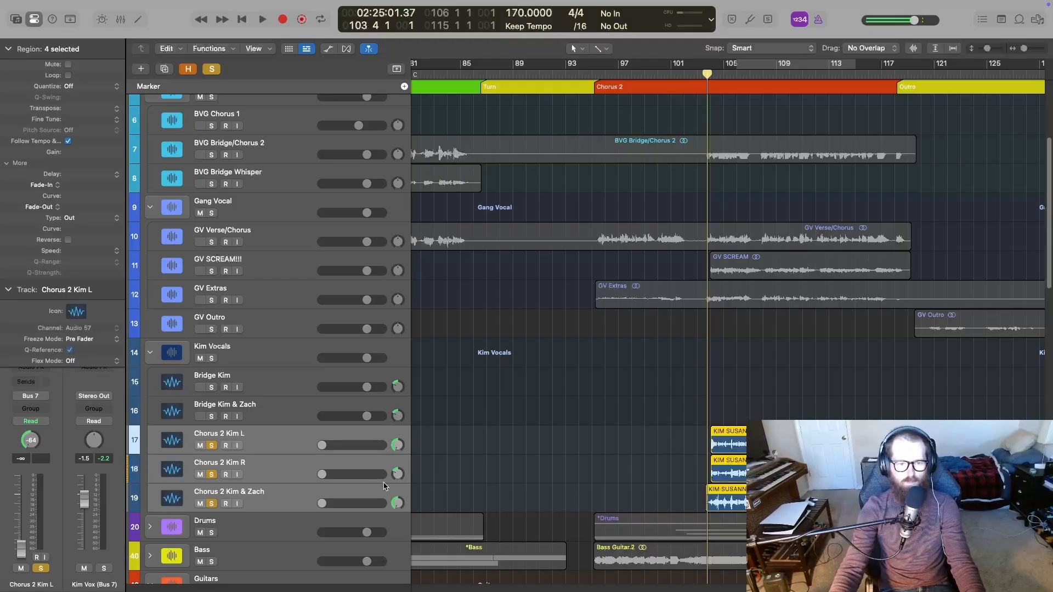
{"action": "left_click", "coordinate": [388, 462]}
{"action": "double_click", "coordinate": [397, 444]}
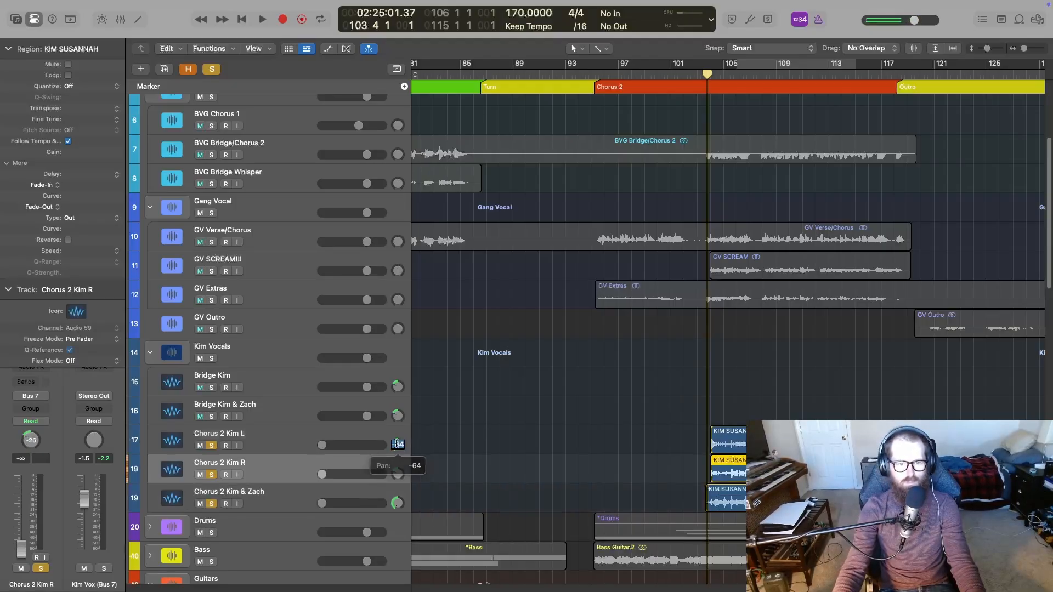
{"action": "type", "text": "3"}
{"action": "key", "text": "Return"}
Play the soloed Chorus 2 guest vocals at -3.0 dB and set a cycle range from bar 104 to bar 118
{"action": "key", "text": "space"}
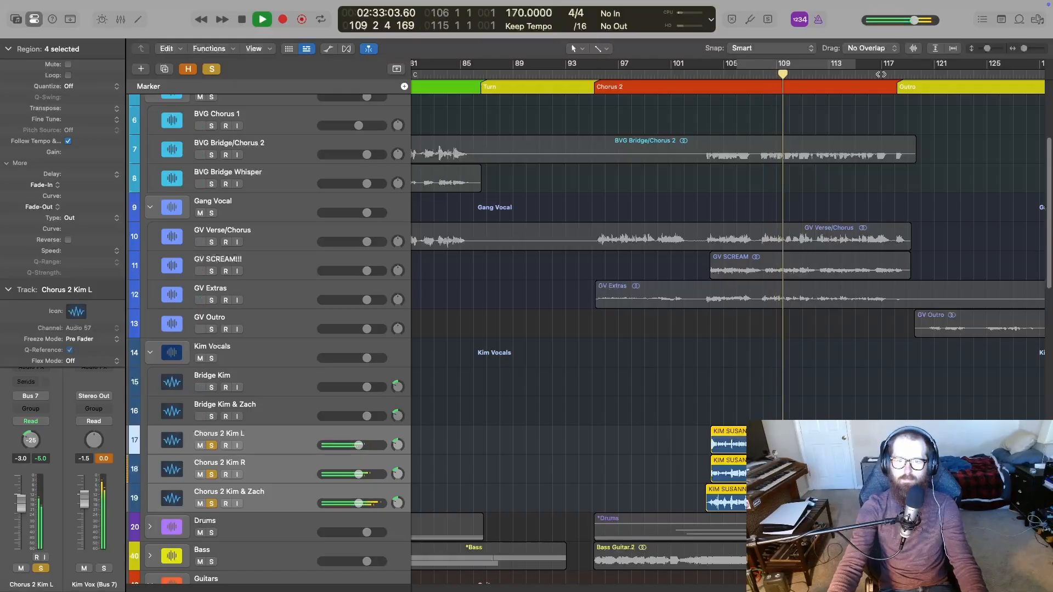
{"action": "left_click_drag", "start_coordinate": [700, 70], "coordinate": [899, 70]}
{"action": "key", "text": "space"}
{"action": "mouse_move", "coordinate": [697, 70]}
{"action": "left_mouse_down"}
{"action": "mouse_move", "coordinate": [630, 77]}
{"action": "mouse_move", "coordinate": [680, 80]}
{"action": "left_mouse_up"}
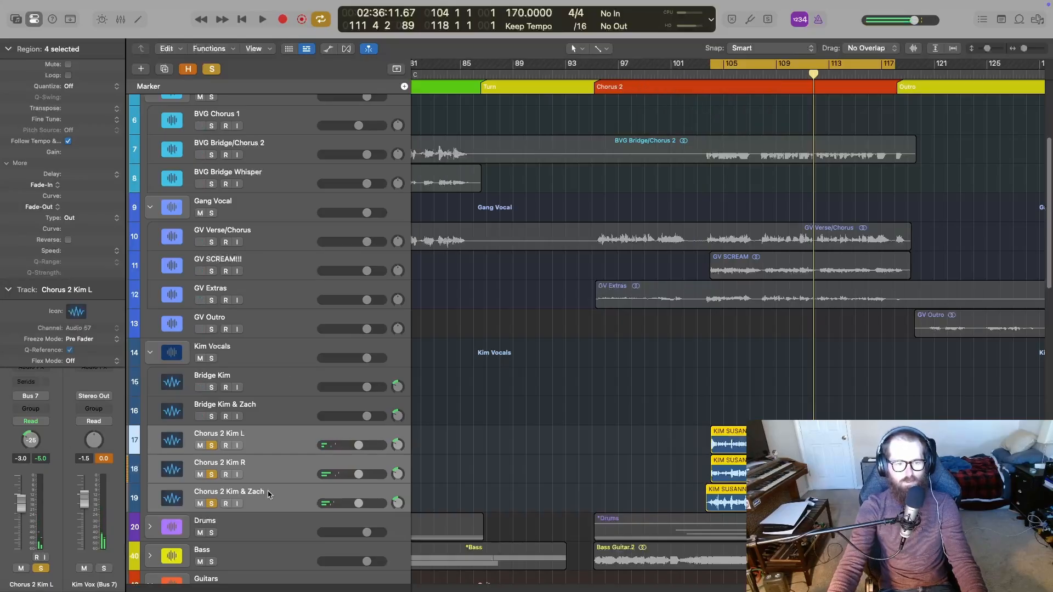
Play the cycle range and set the volume of guest-vocal track 18 to -5.0 dB
{"action": "left_click", "coordinate": [391, 476]}
{"action": "key", "text": "space"}
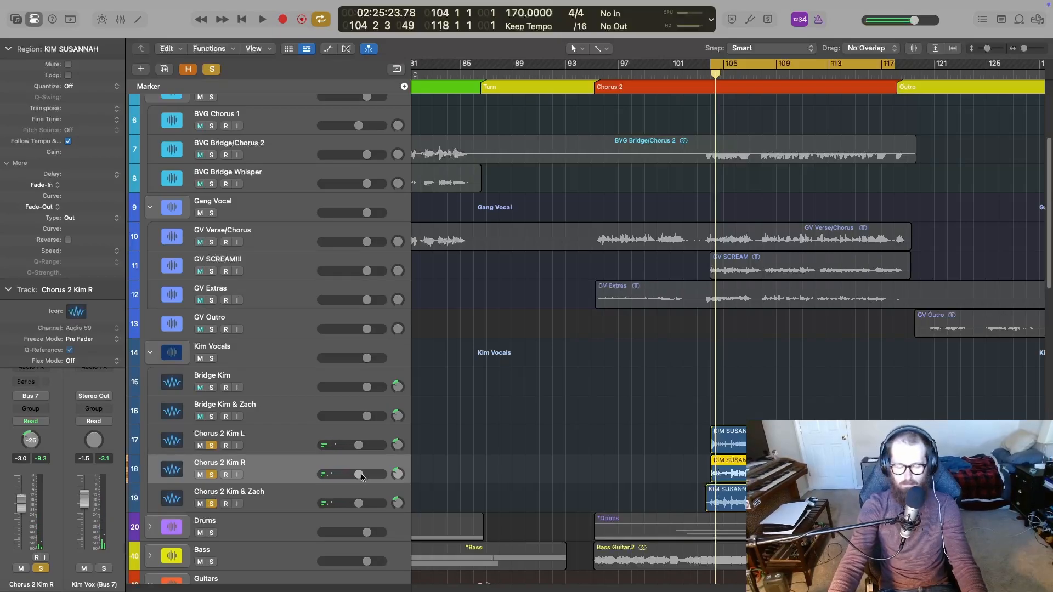
{"action": "key", "text": "space"}
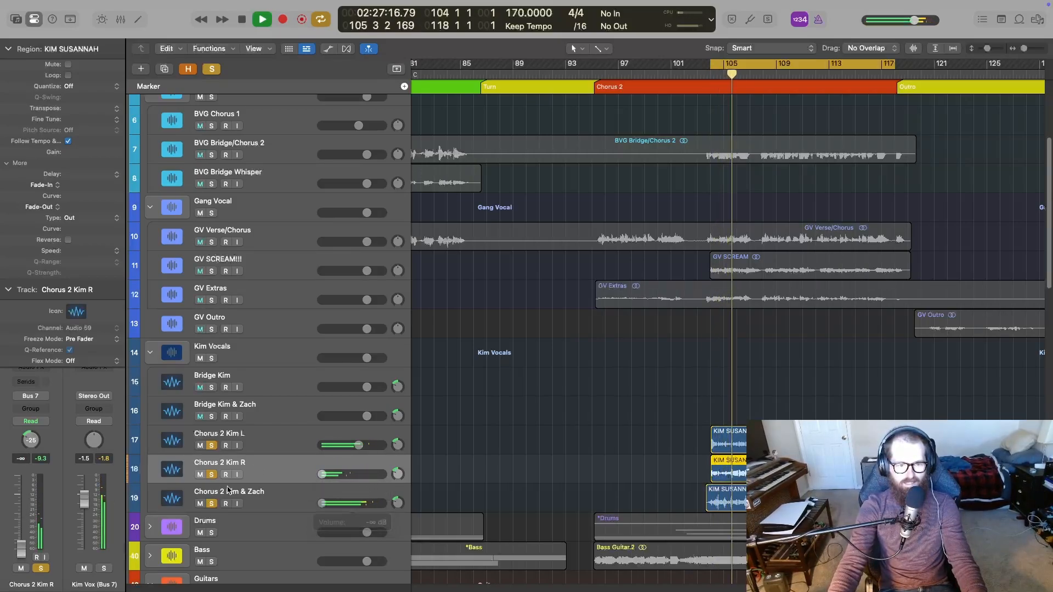
{"action": "left_click_drag", "start_coordinate": [323, 474], "coordinate": [353, 473]}
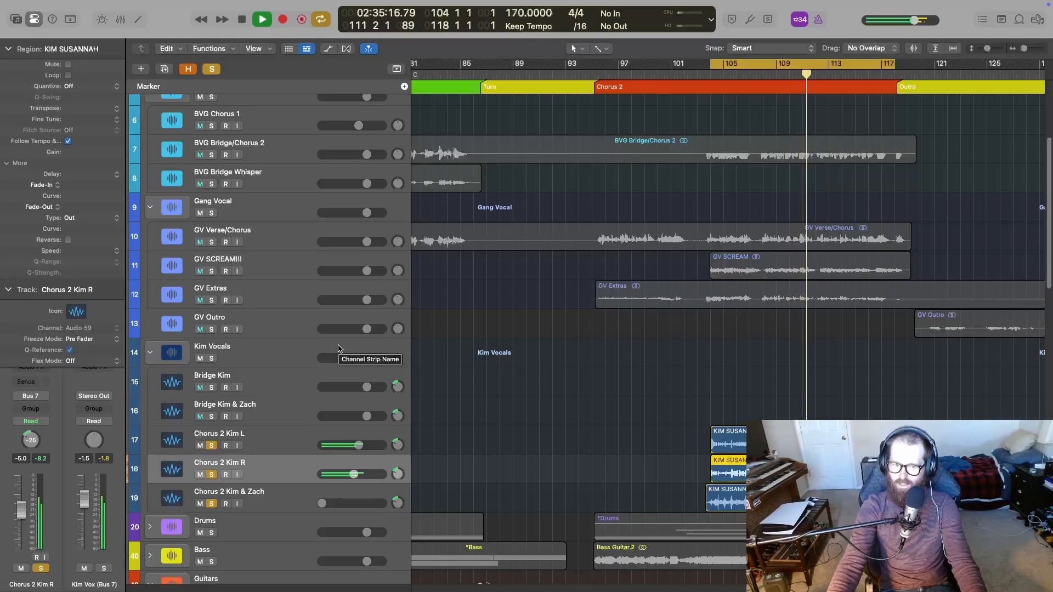
{"action": "key", "text": "space"}
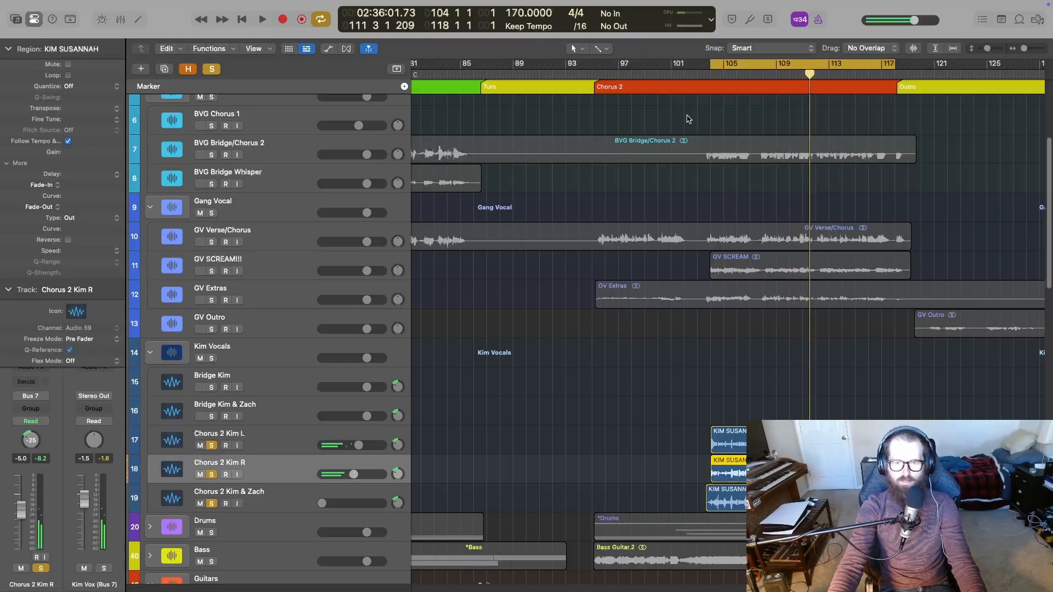
Replay from bar 104 and raise guest-vocal track 19 to a level slightly below track 18
{"action": "left_click", "coordinate": [711, 73]}
{"action": "key", "text": "space"}
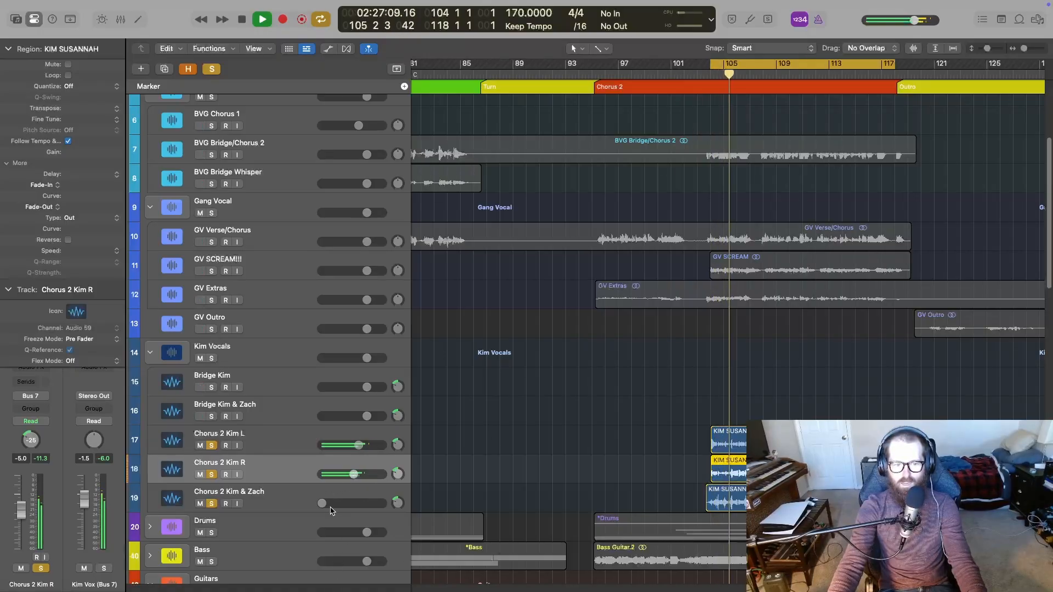
{"action": "left_click_drag", "start_coordinate": [322, 503], "coordinate": [348, 504]}
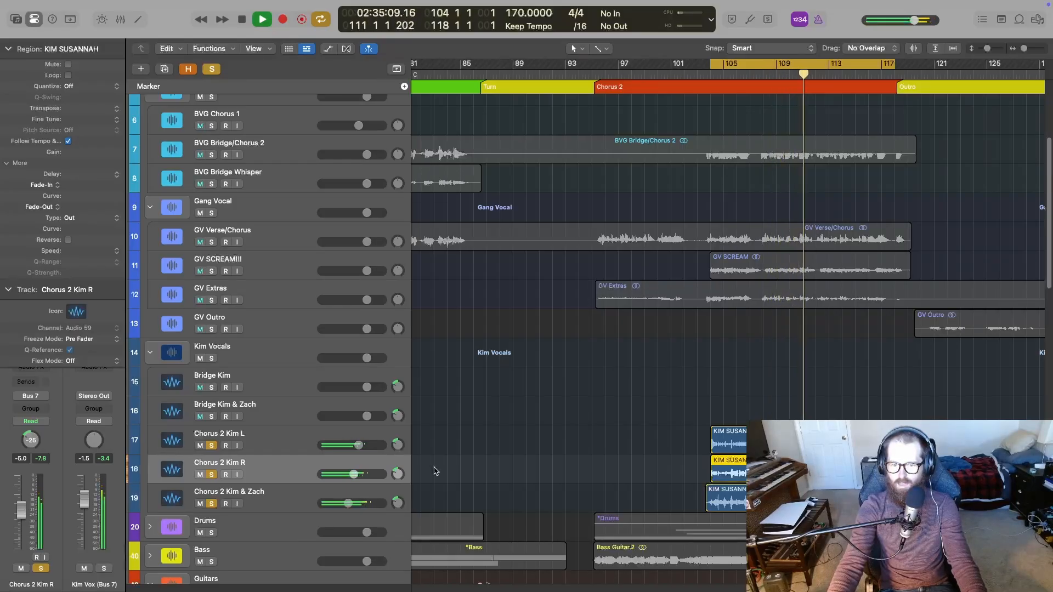
{"action": "key", "text": "space"}
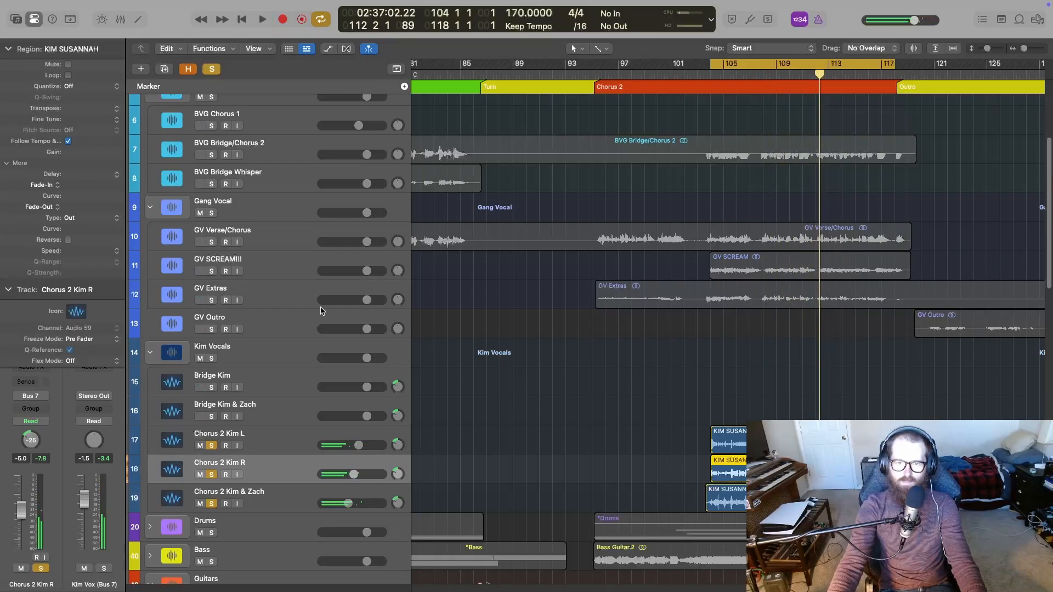
Solo GV SCREAM!!! along with the Chorus 2 guest vocals and listen to the blend over the cycle range
{"action": "scroll", "coordinate": [406, 348], "scroll_direction": "up", "scroll_amount": 2}
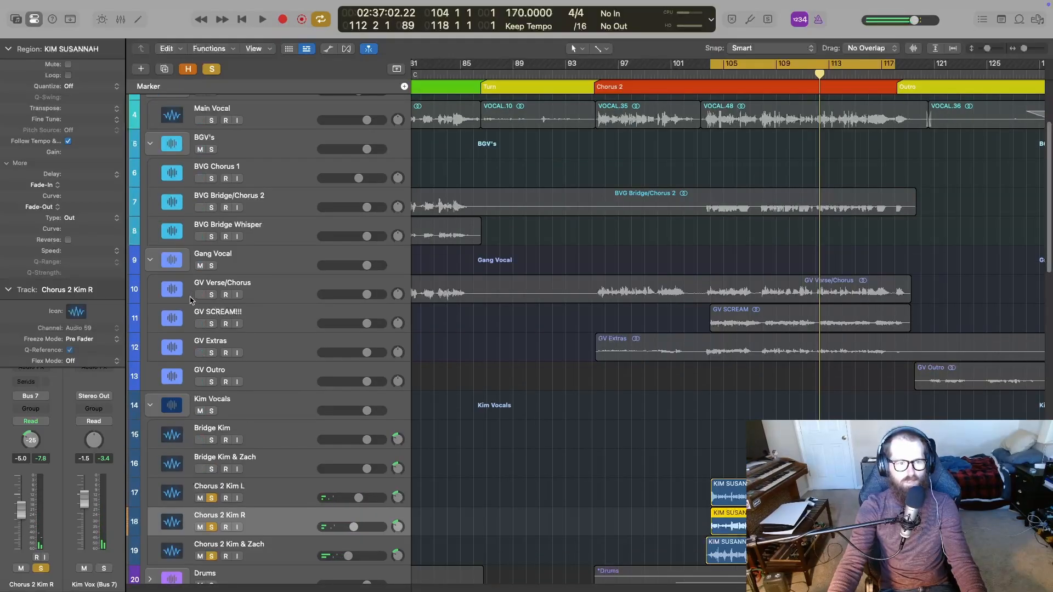
{"action": "left_click", "coordinate": [212, 324]}
{"action": "key", "text": "shift+space"}
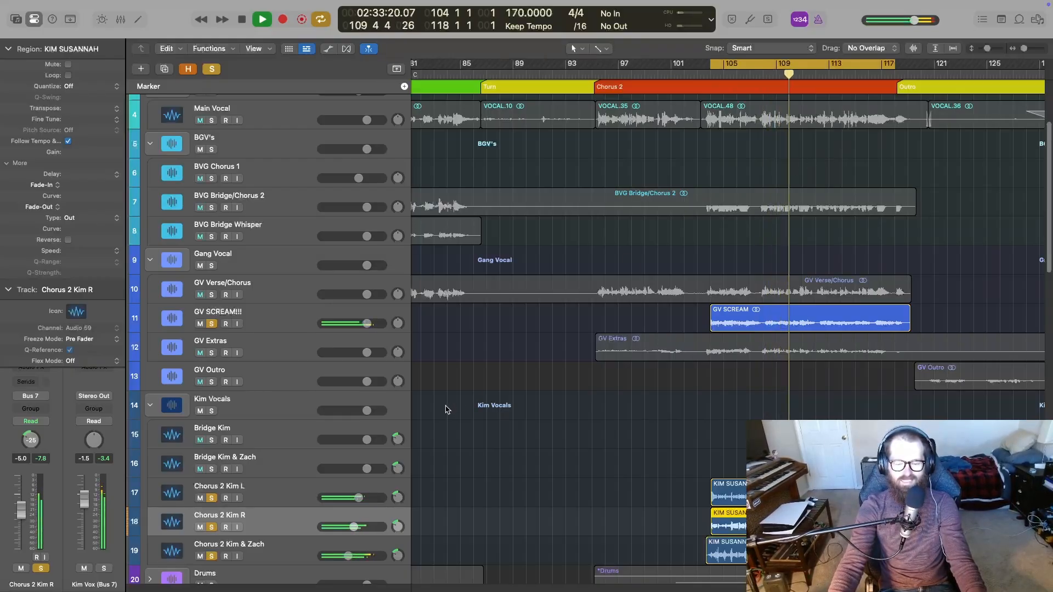
{"action": "key", "text": "space"}
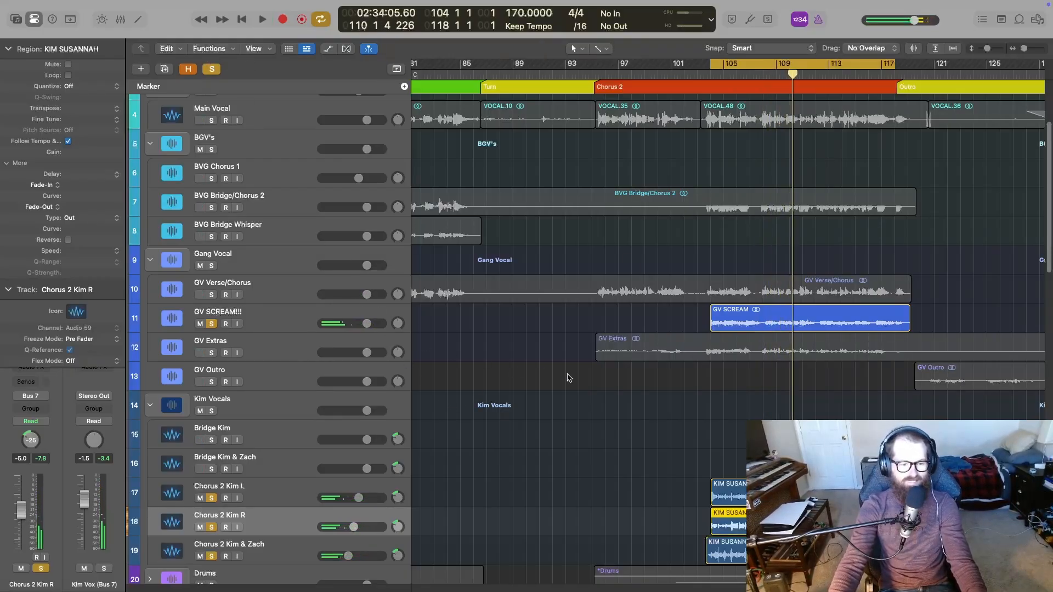
Clear the solo on all tracks
{"action": "scroll", "coordinate": [707, 391], "scroll_direction": "down", "scroll_amount": 2}
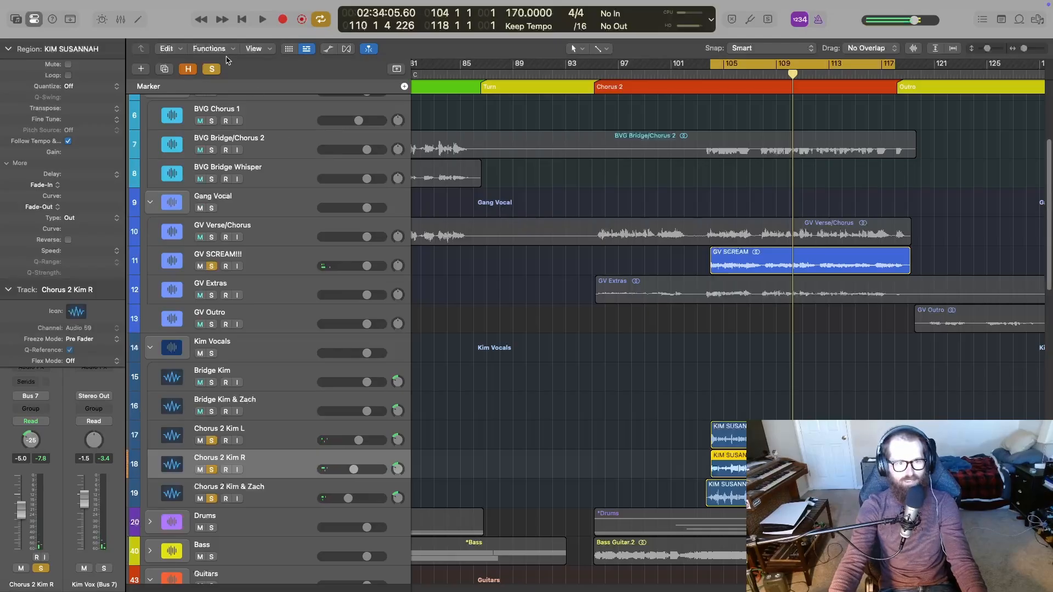
{"action": "left_click", "coordinate": [211, 68]}
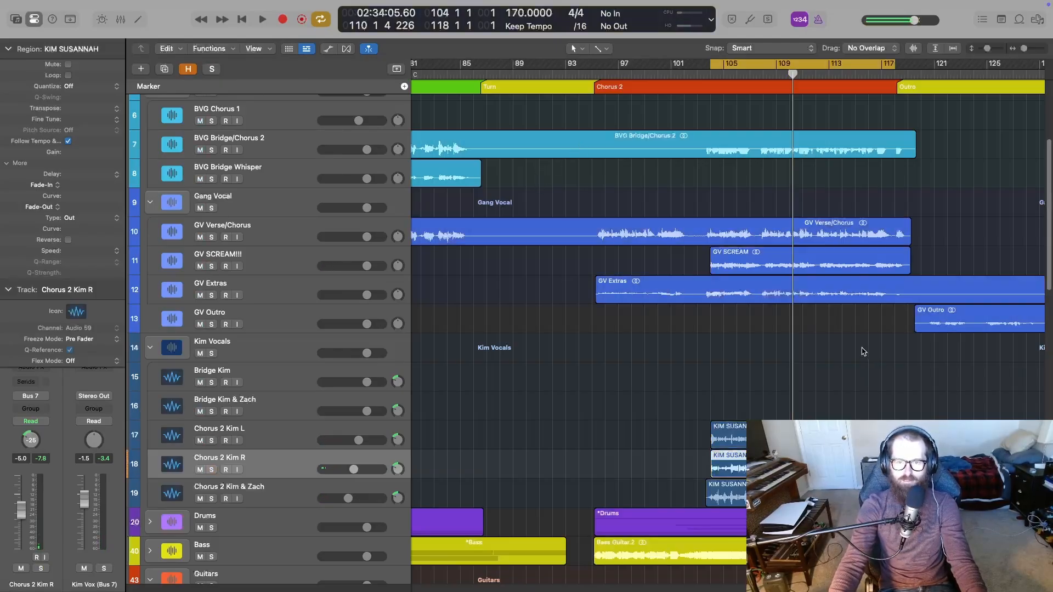
{"action": "key", "text": "s"}
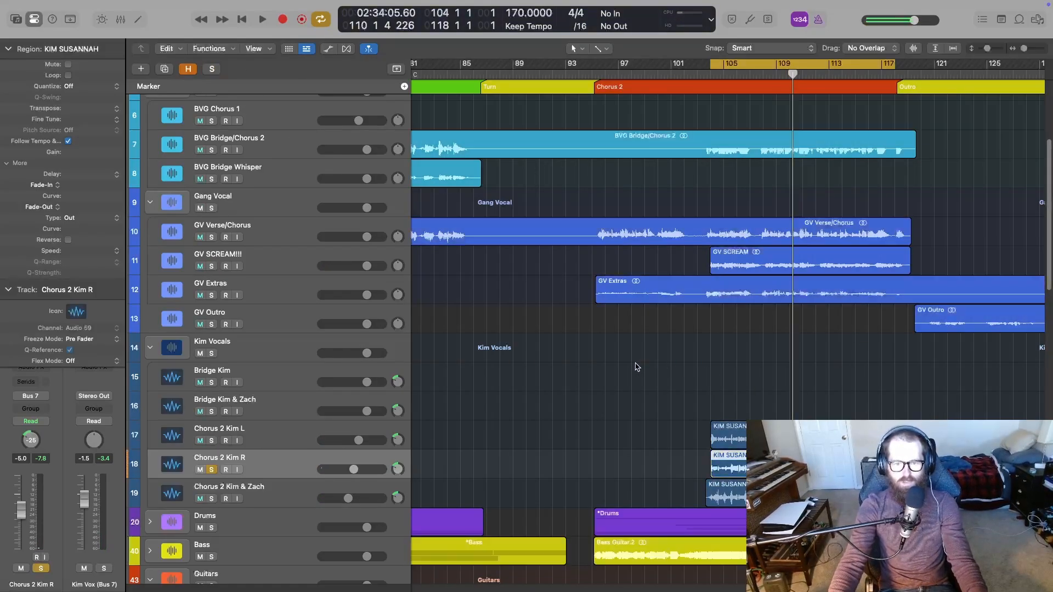
{"action": "key", "text": "s"}
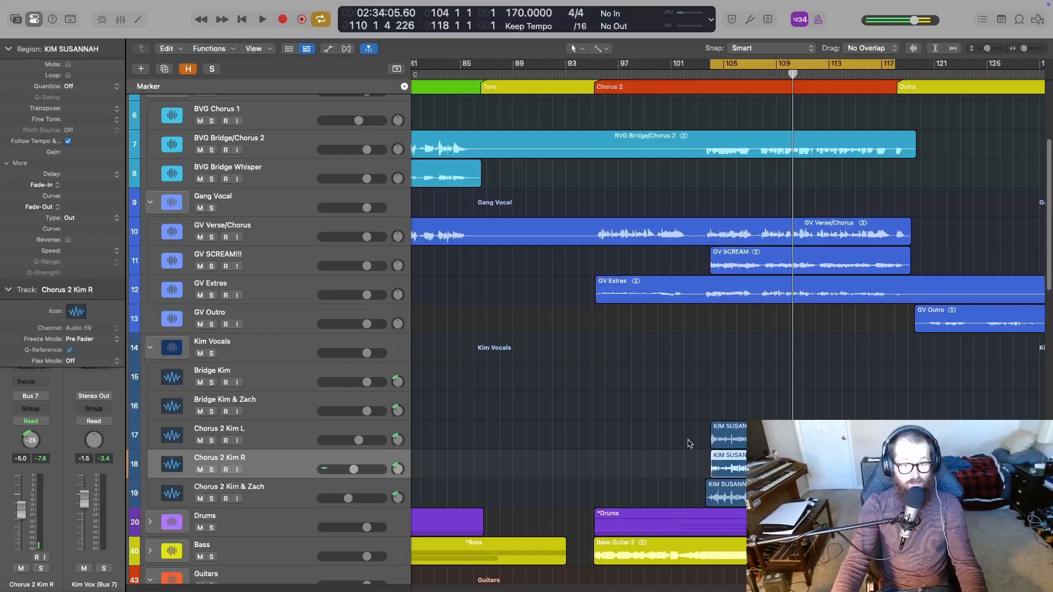
{"action": "scroll", "coordinate": [690, 444], "scroll_direction": "left", "scroll_amount": 2}
{"action": "scroll", "coordinate": [690, 444], "scroll_direction": "left", "scroll_amount": 4}
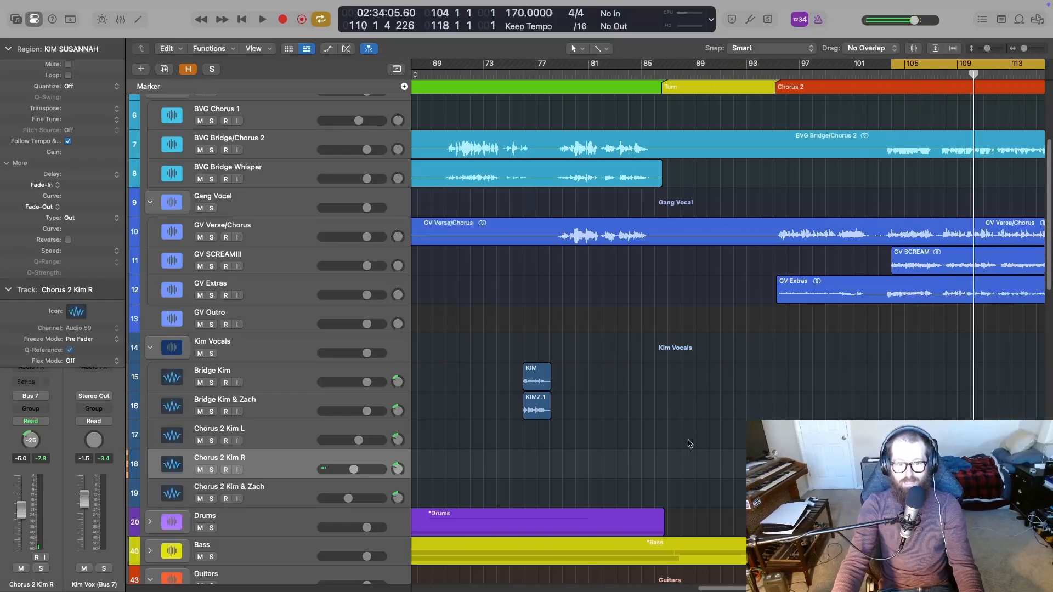
{"action": "scroll", "coordinate": [690, 444], "scroll_direction": "right", "scroll_amount": 4}
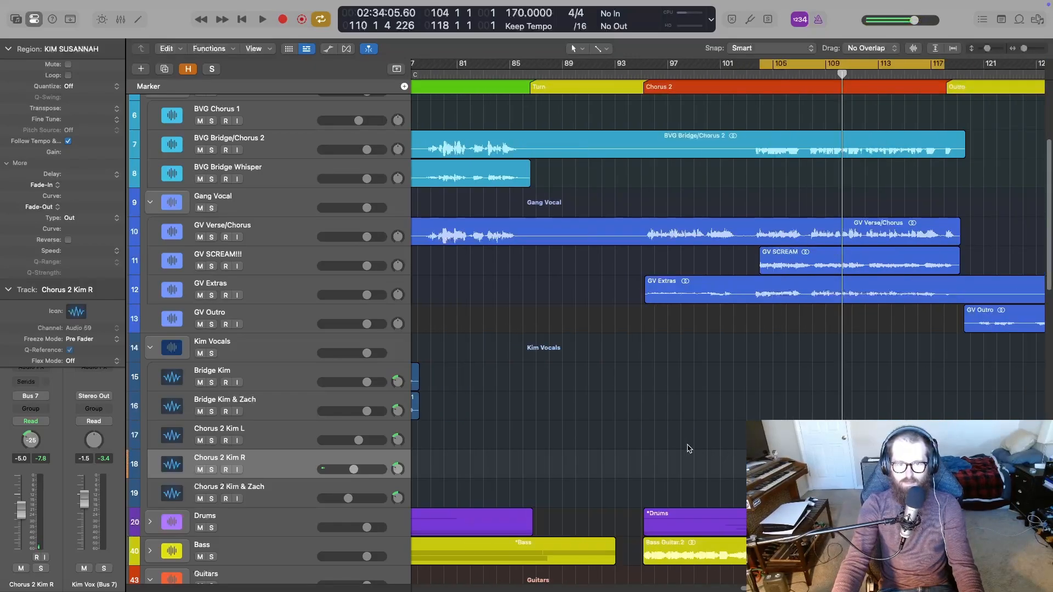
{"action": "scroll", "coordinate": [690, 448], "scroll_direction": "left", "scroll_amount": 3}
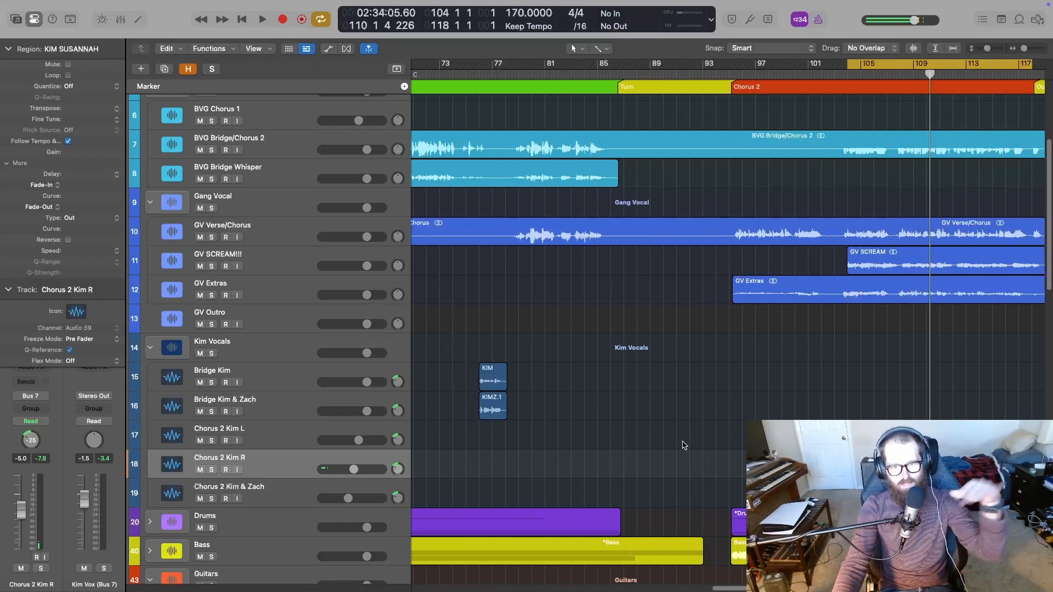
{"action": "scroll", "coordinate": [665, 307], "scroll_direction": "up", "scroll_amount": 5}
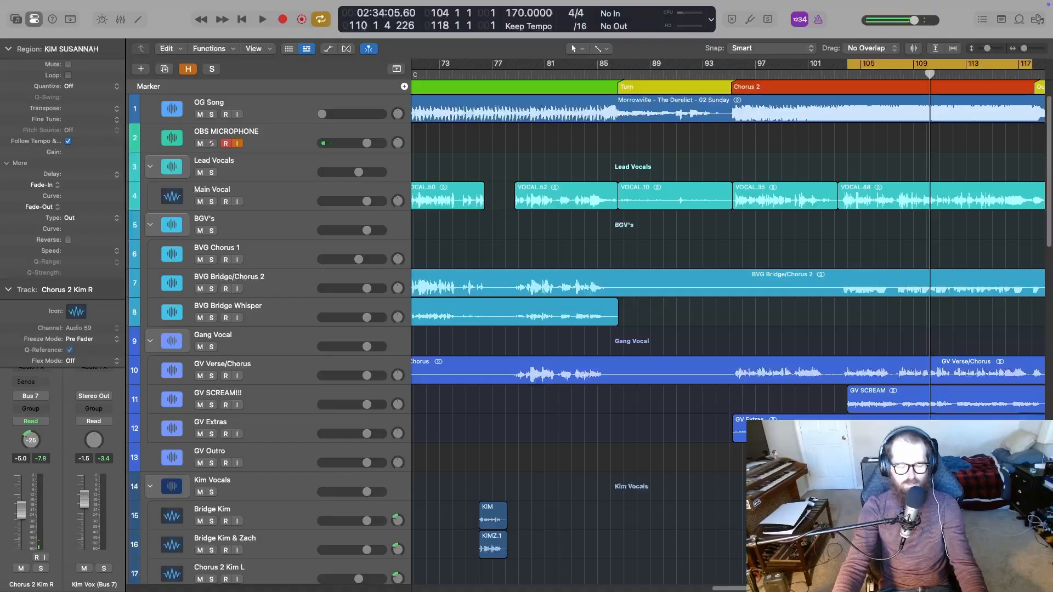
{"action": "scroll", "coordinate": [727, 324], "scroll_direction": "right", "scroll_amount": 5}
{"action": "scroll", "coordinate": [727, 337], "scroll_direction": "down", "scroll_amount": 2}
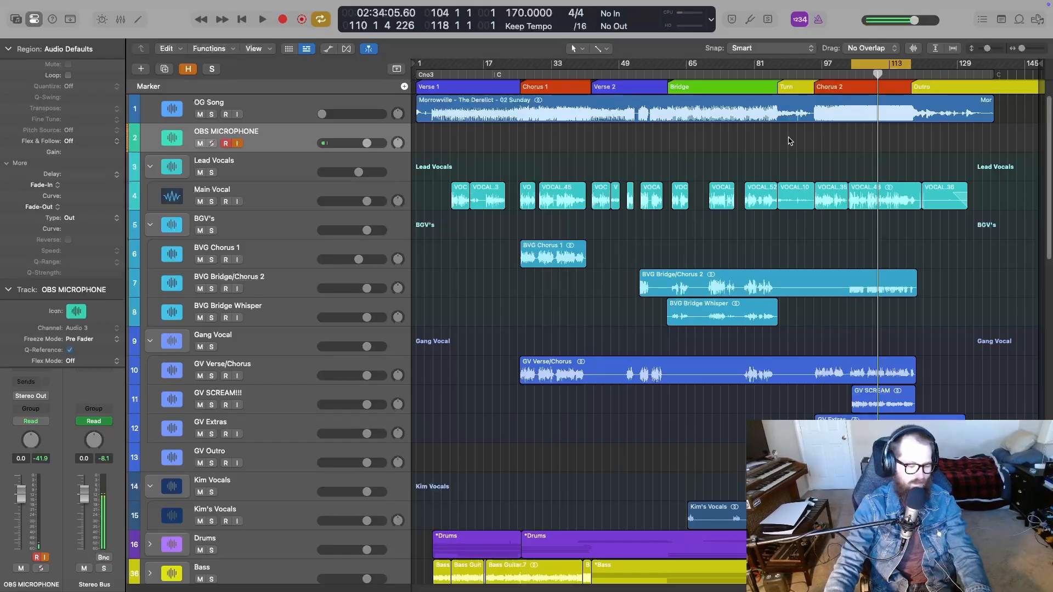
Turn off cycle mode and return the playhead to the beginning of the project
{"action": "key", "text": "c"}
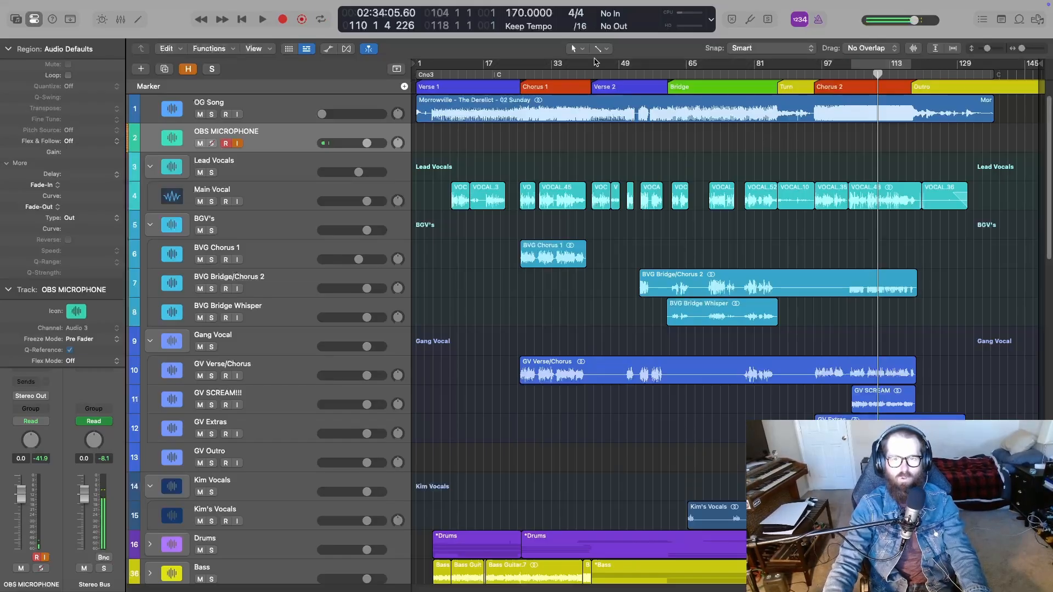
{"action": "left_click", "coordinate": [248, 21]}
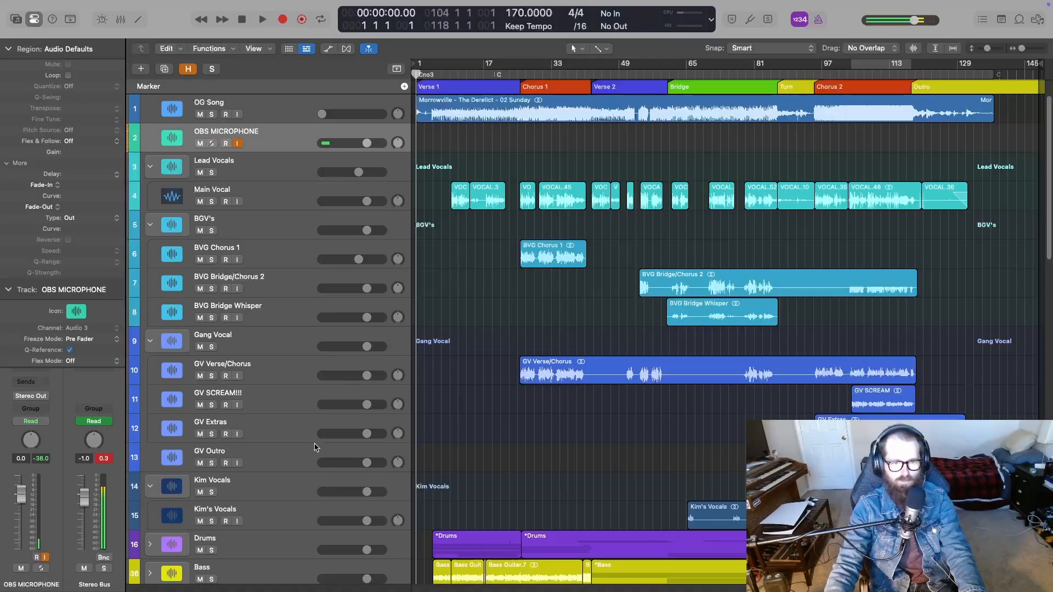
Mute the guest-vocal, Gang Vocal and BGV's stacks, and collapse the Gang Vocal and BGV's stacks
{"action": "left_click", "coordinate": [200, 493]}
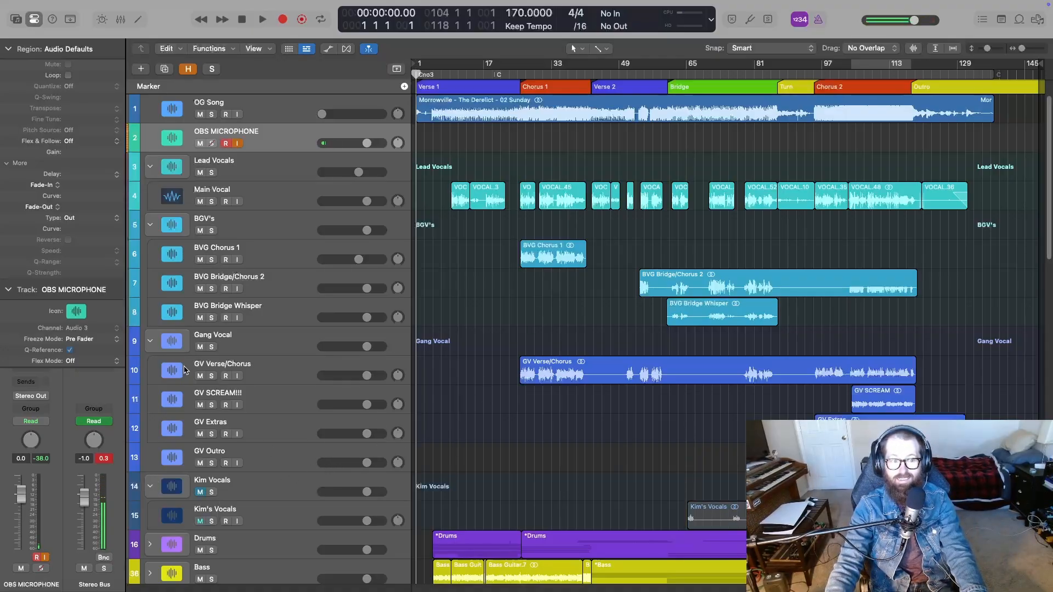
{"action": "left_click", "coordinate": [200, 347]}
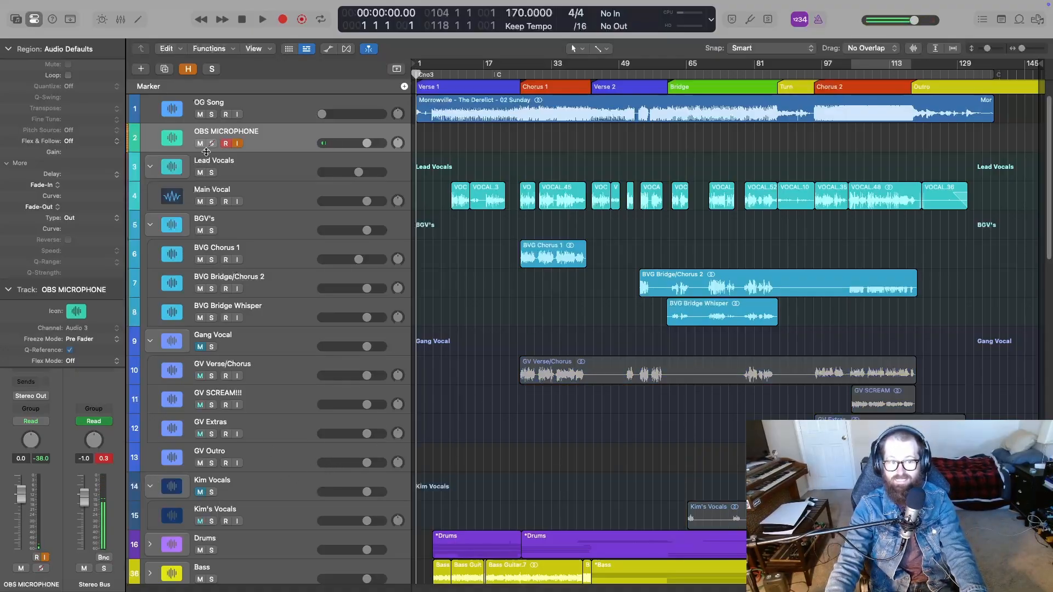
{"action": "left_click", "coordinate": [200, 230]}
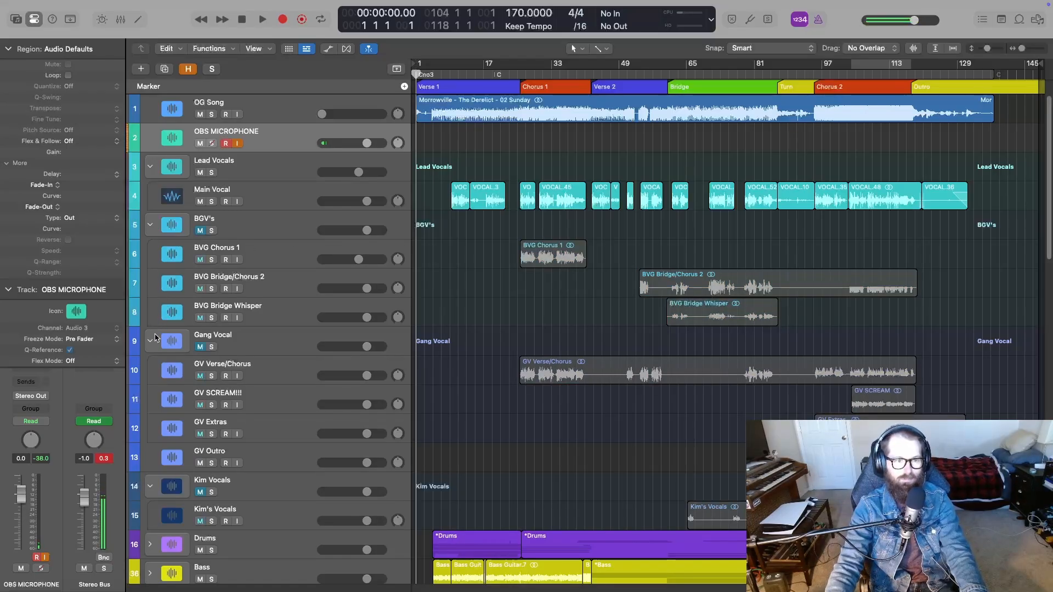
{"action": "left_click", "coordinate": [151, 341]}
{"action": "left_click", "coordinate": [150, 225]}
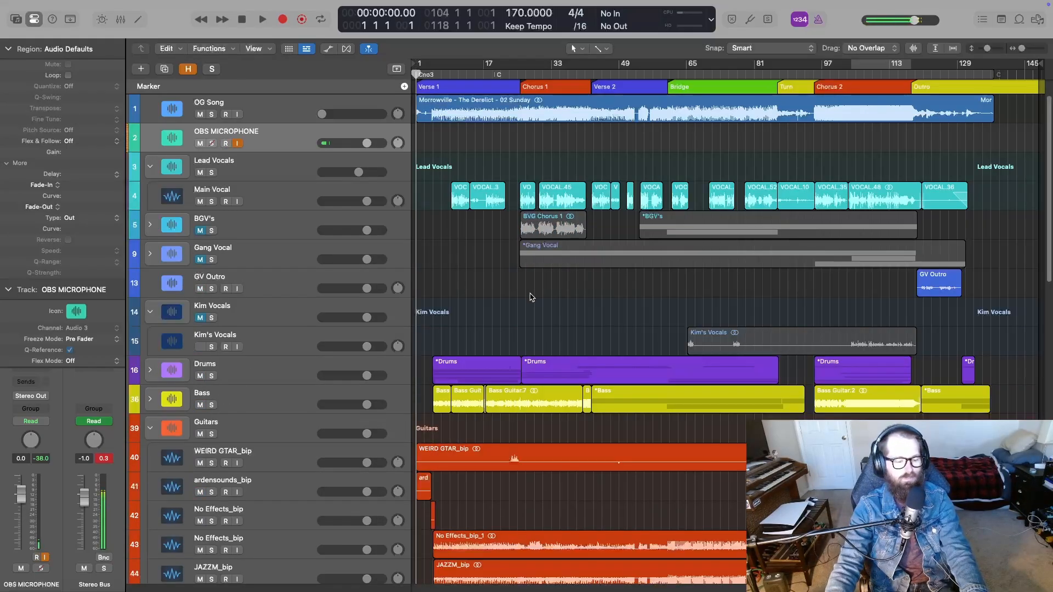
Show the mixer and examine the channel strips of Lead Vocals, Main Vocal and the guest-vocal stack (track 14)
{"action": "key", "text": "x"}
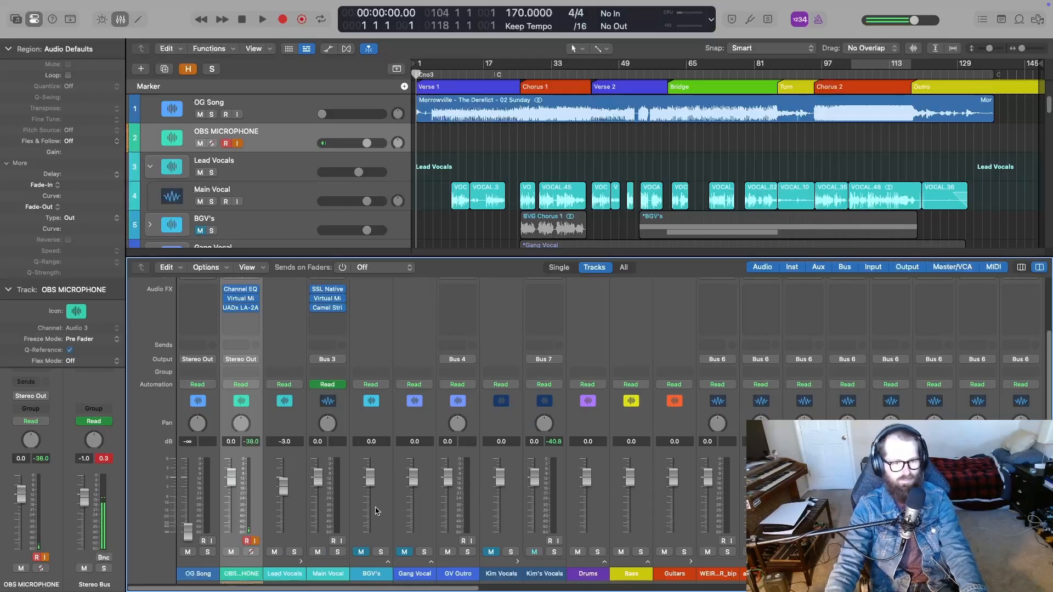
{"action": "left_click", "coordinate": [301, 507]}
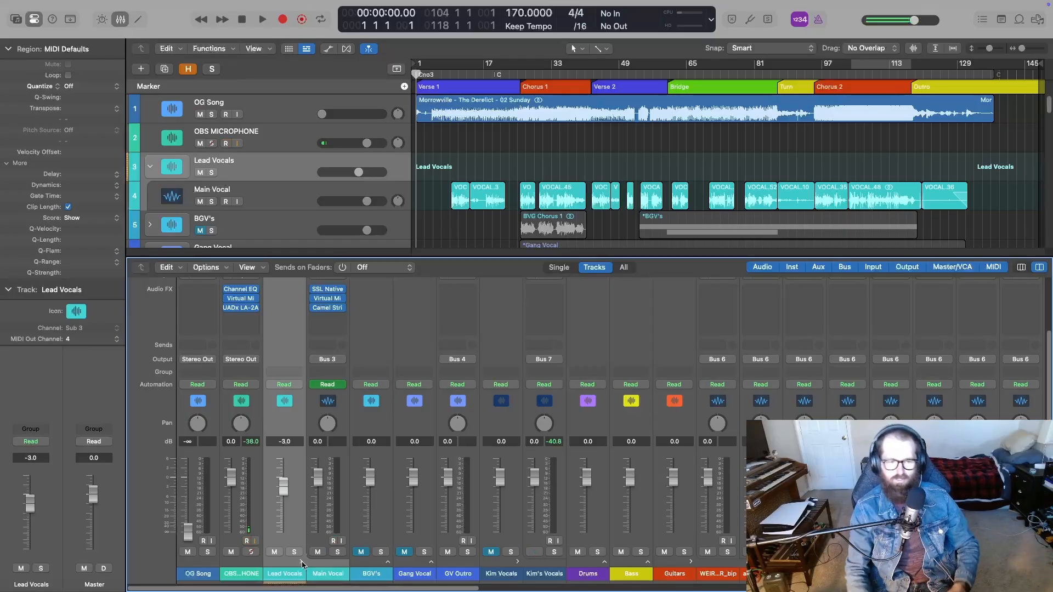
{"action": "left_click", "coordinate": [346, 408]}
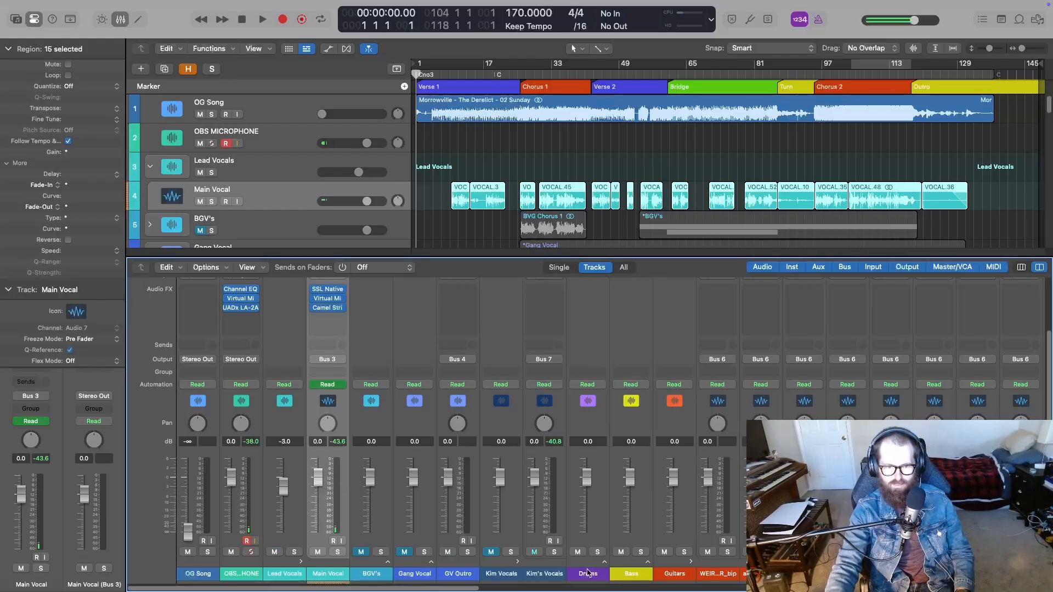
{"action": "left_click", "coordinate": [513, 513]}
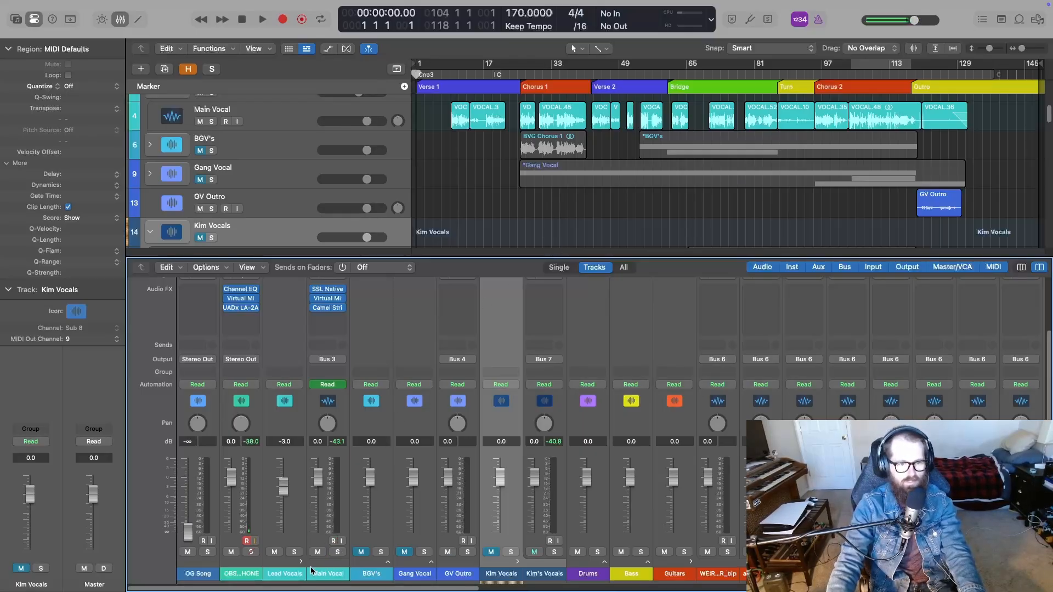
Select the Lead Vocals stack and review the full arrangement before returning to the mixer
{"action": "left_click", "coordinate": [297, 505]}
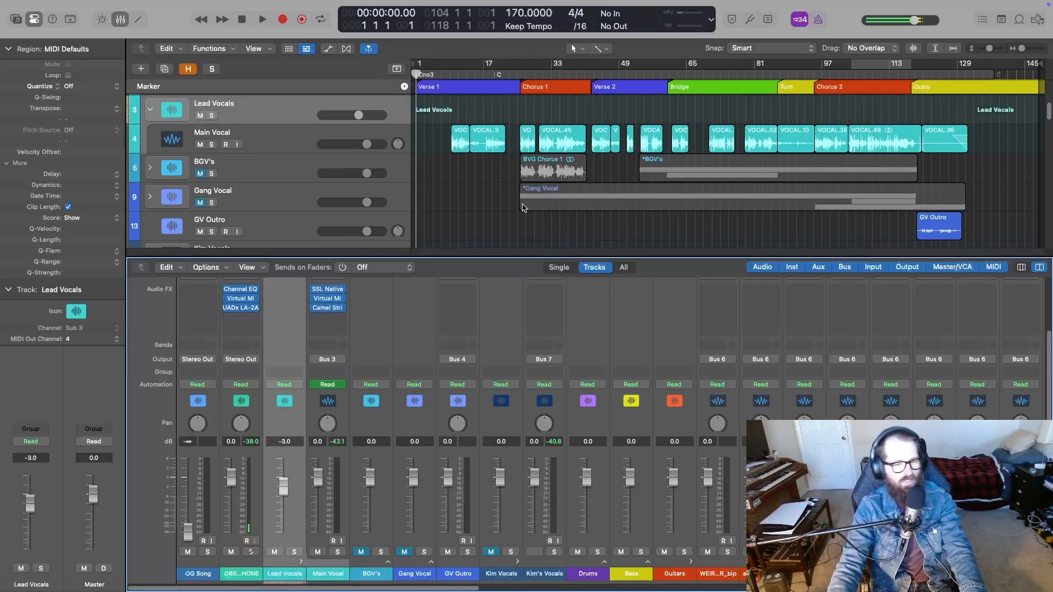
{"action": "key", "text": "x"}
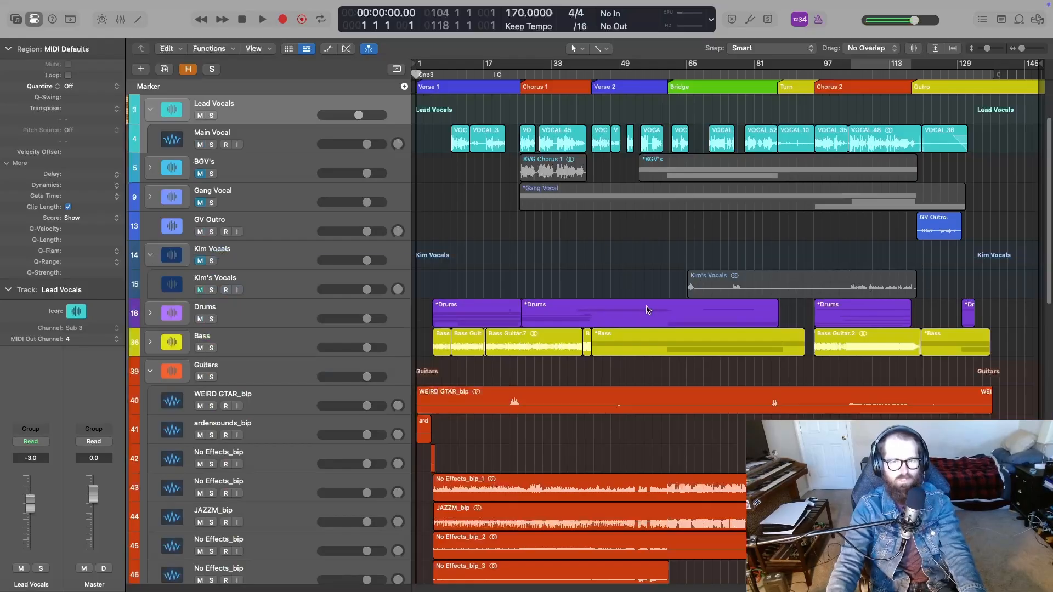
{"action": "scroll", "coordinate": [649, 310], "scroll_direction": "up", "scroll_amount": 3}
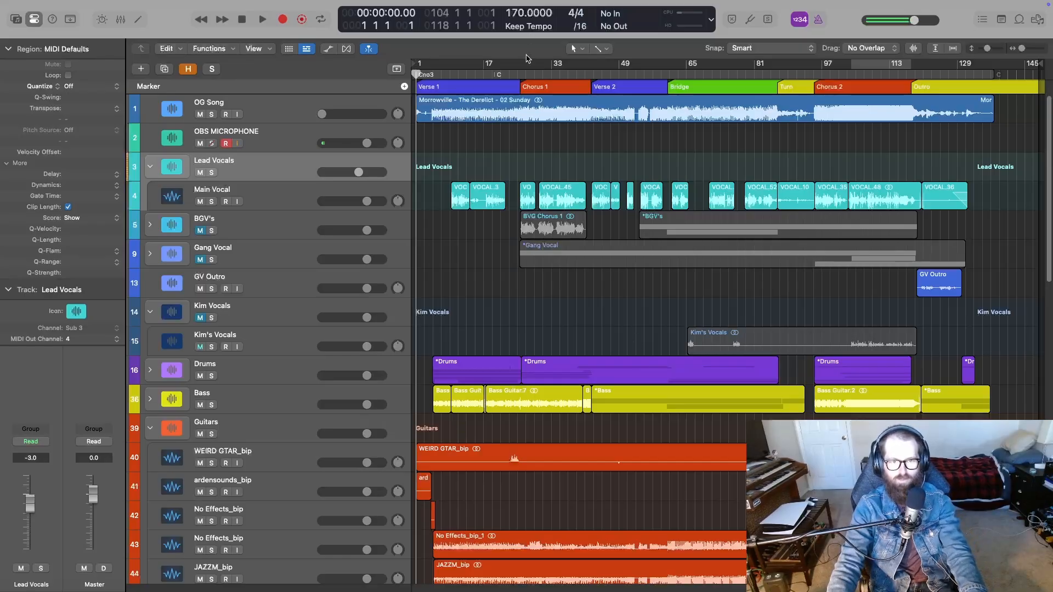
{"action": "key", "text": "x"}
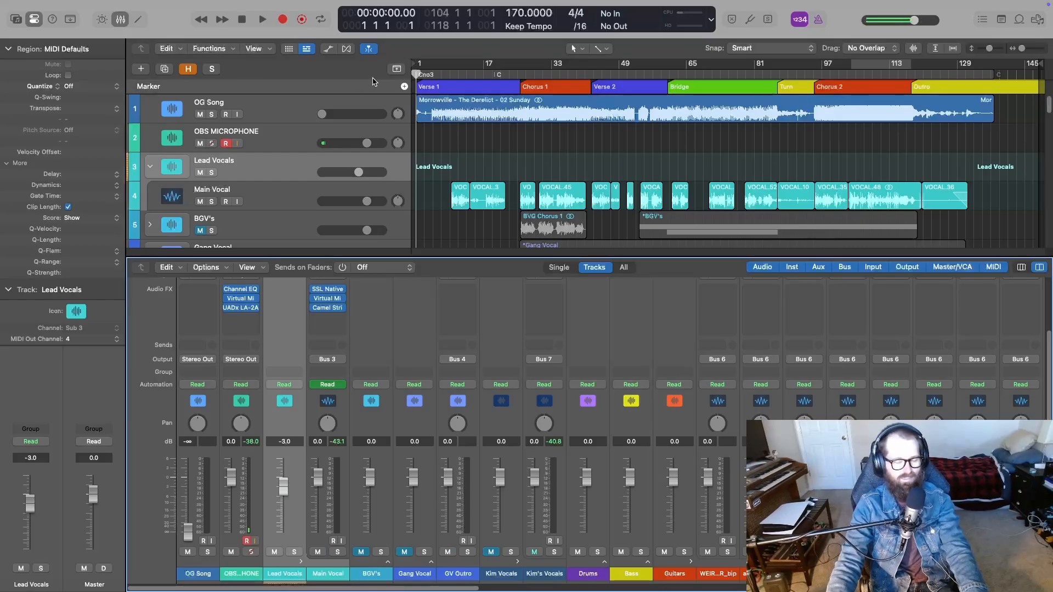
Play Verse 1 from bar 8 and the transition into Chorus 1 to judge the lead vocal level
{"action": "left_click", "coordinate": [429, 75]}
{"action": "left_click", "coordinate": [446, 74]}
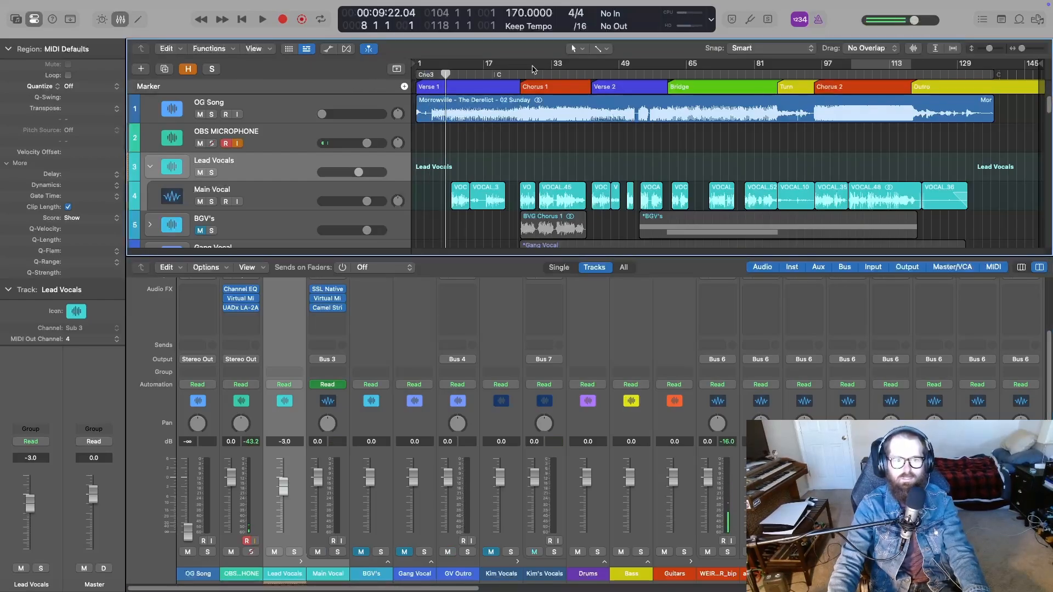
{"action": "key", "text": "space"}
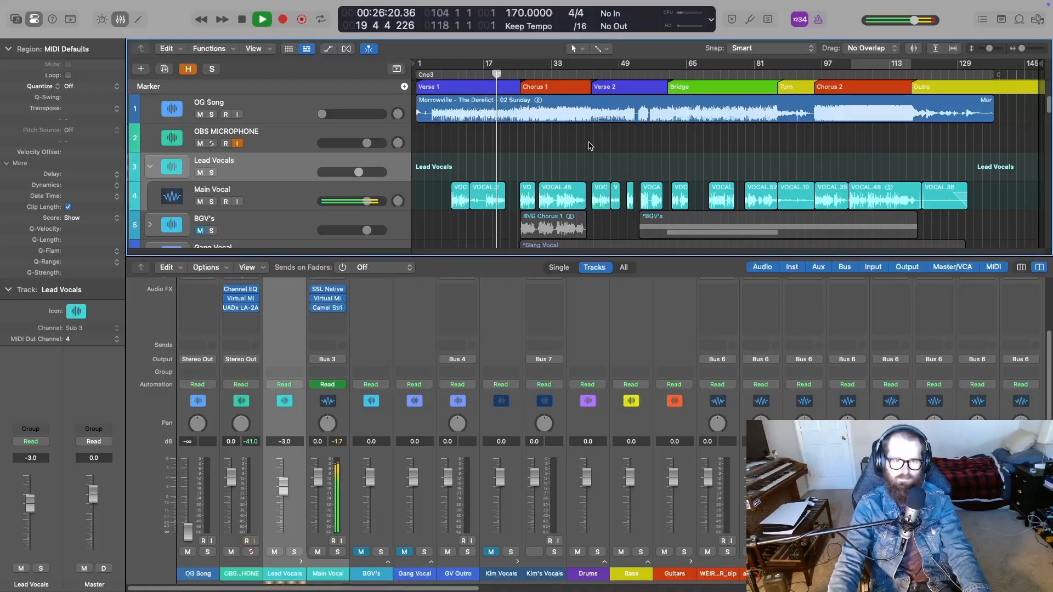
{"action": "key", "text": "space"}
{"action": "left_click", "coordinate": [515, 74]}
{"action": "key", "text": "space"}
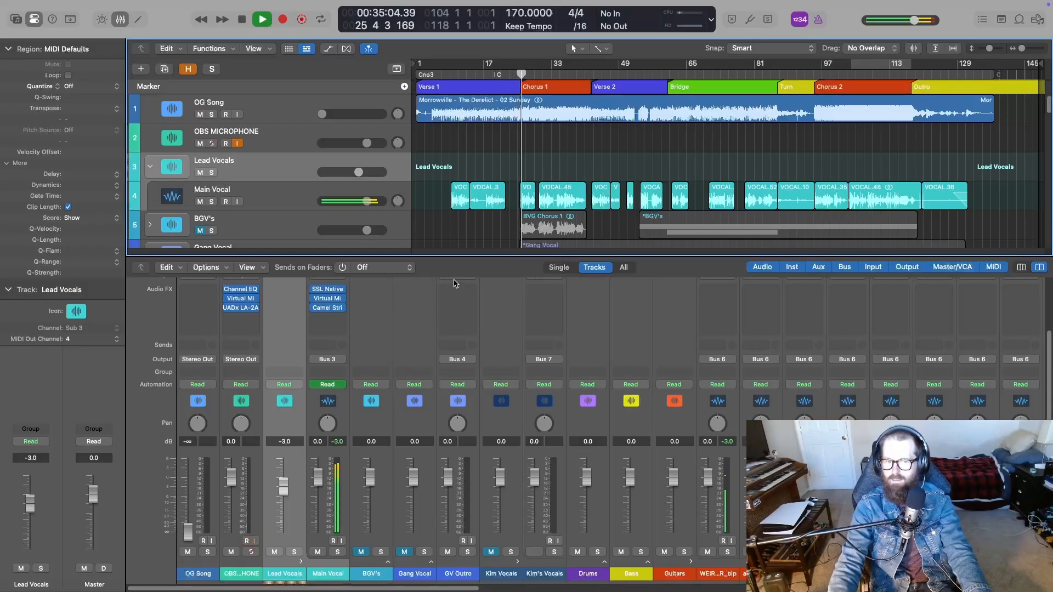
{"action": "key", "text": "space"}
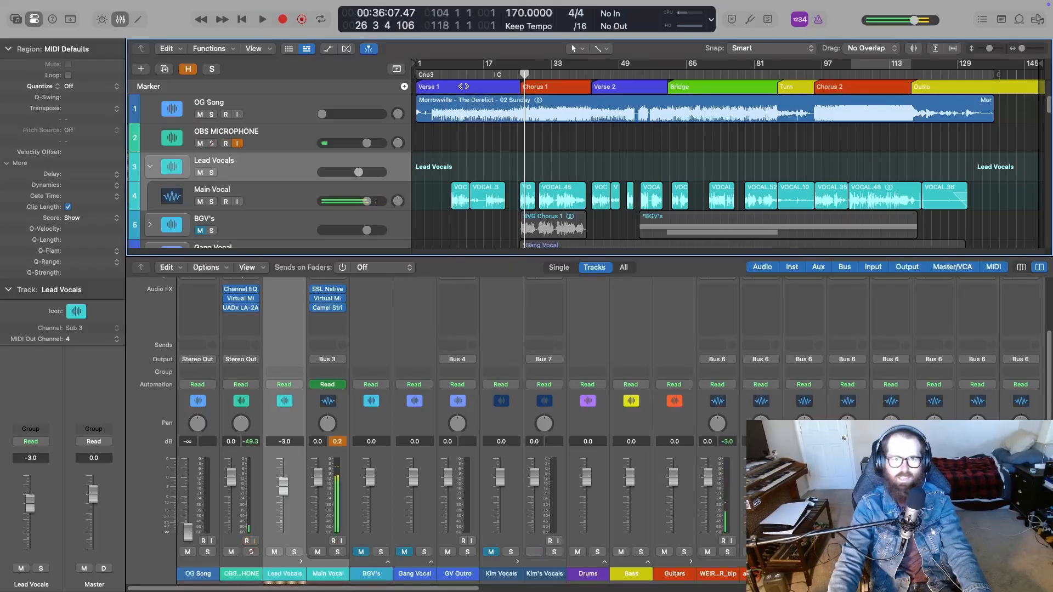
Place the playhead at bar 23 and set the Lead Vocals stack's automation mode to Latch
{"action": "left_click", "coordinate": [509, 75]}
{"action": "left_click", "coordinate": [292, 386]}
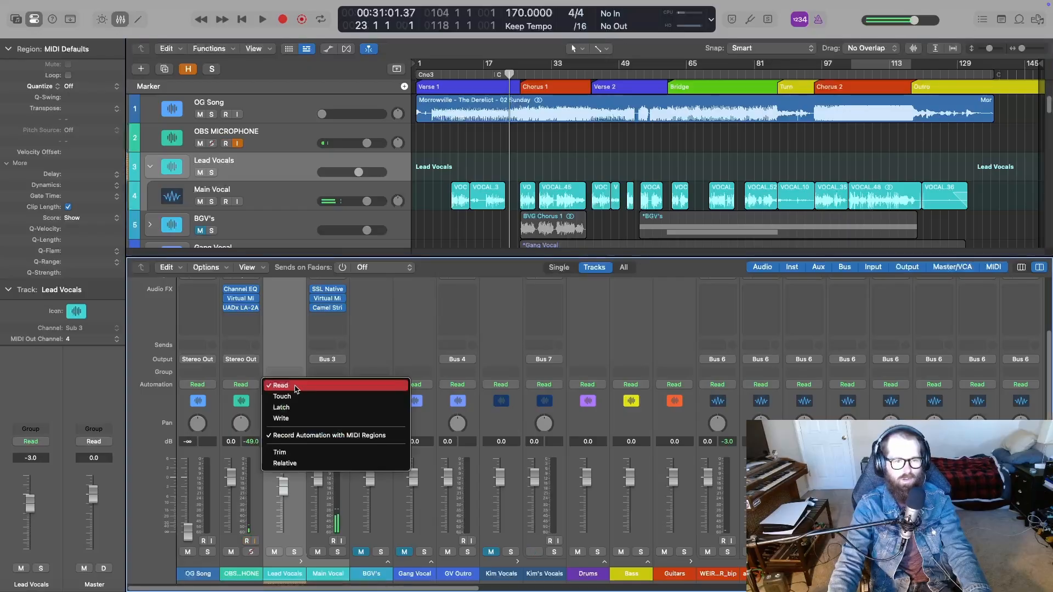
{"action": "left_click", "coordinate": [287, 405]}
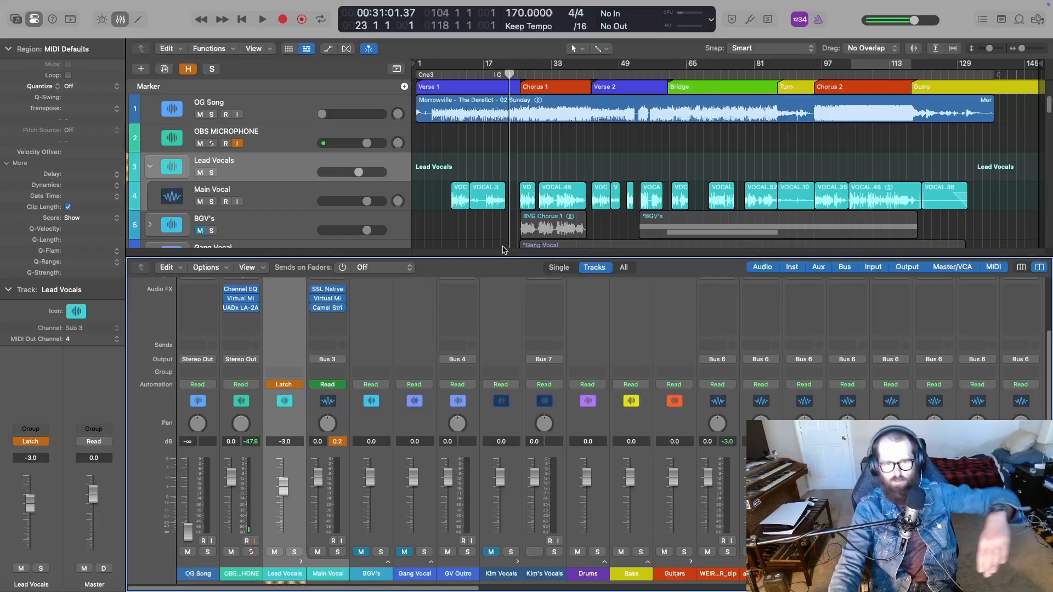
During playback into Chorus 1, record a Lead Vocals volume automation change to -1.5 dB
{"action": "key", "text": "space"}
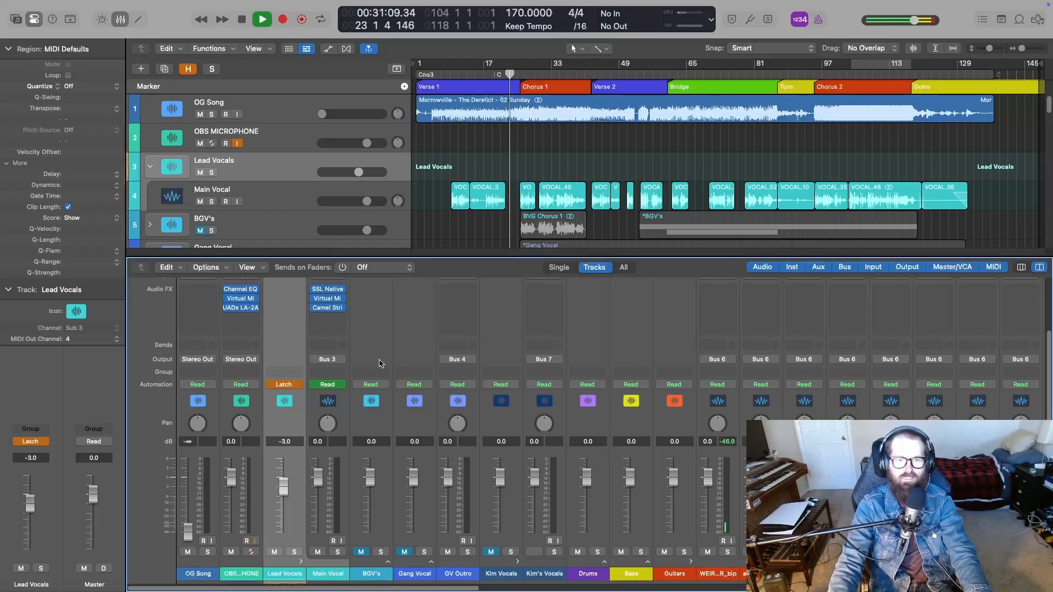
{"action": "key", "text": "space"}
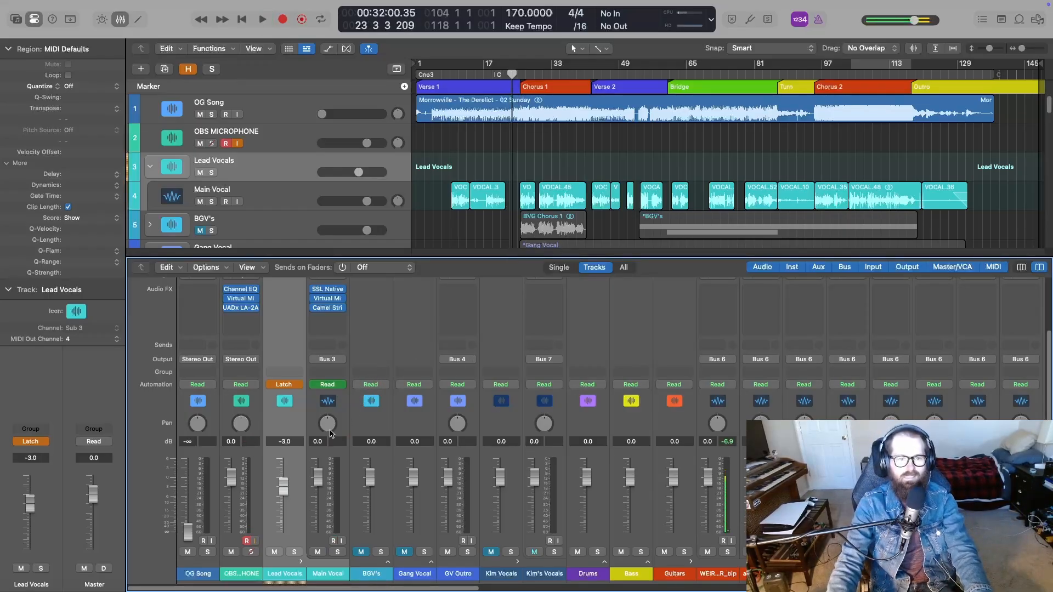
{"action": "key", "text": "space"}
{"action": "double_click", "coordinate": [284, 441]}
{"action": "type", "text": "-1"}
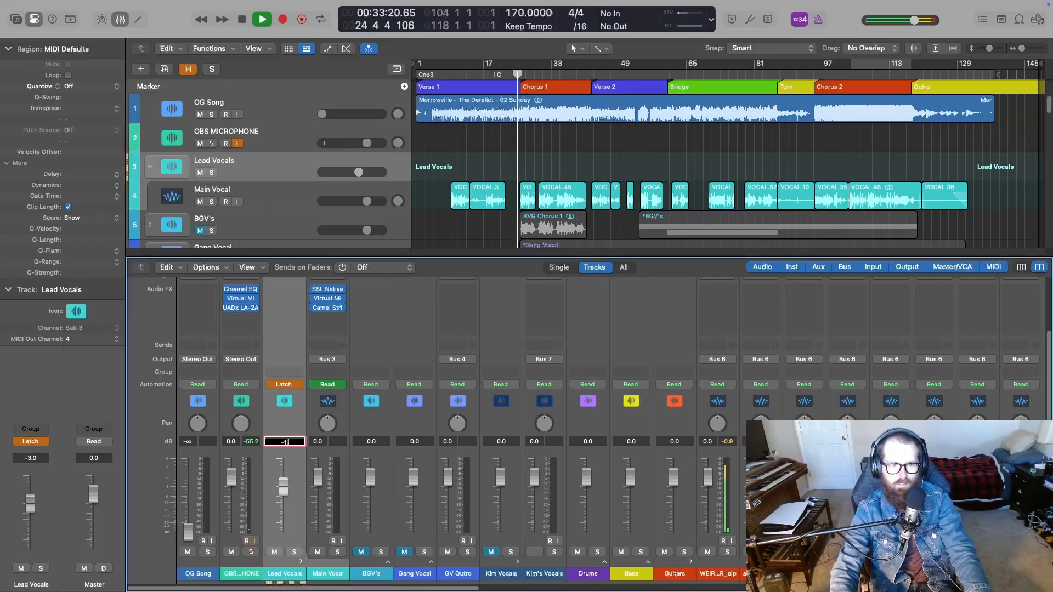
{"action": "type", "text": ".5"}
{"action": "key", "text": "Return"}
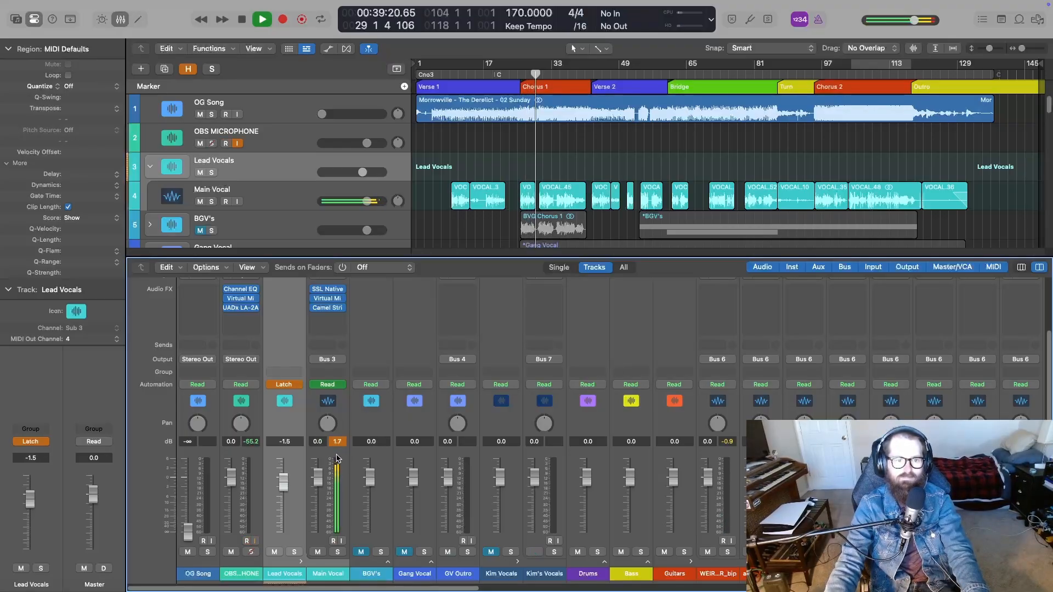
Record the Lead Vocals volume at -3 dB as playback reaches Verse 2
{"action": "double_click", "coordinate": [288, 440]}
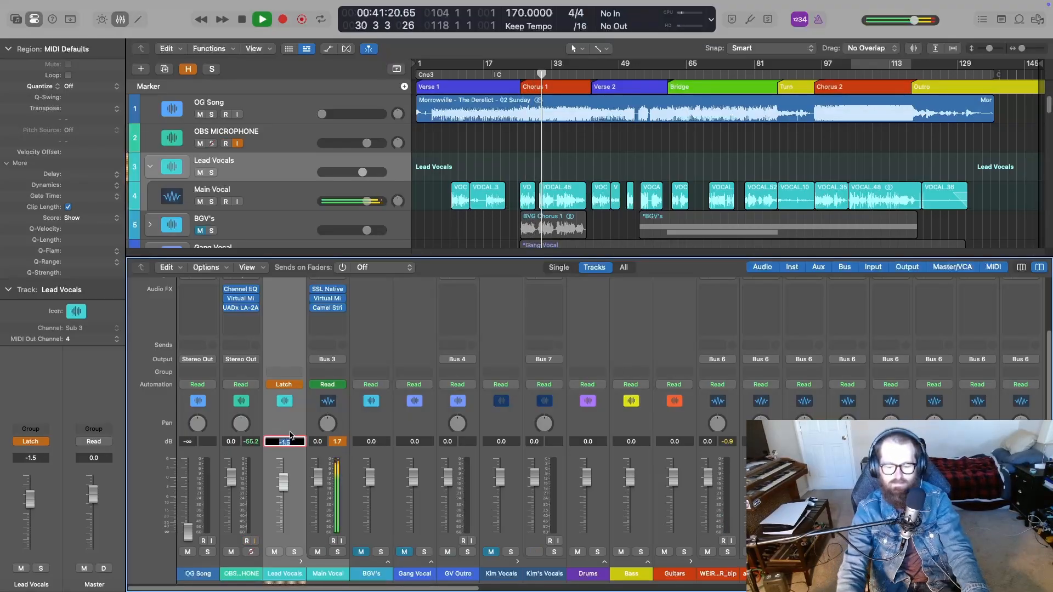
{"action": "key", "text": "BackSpace"}
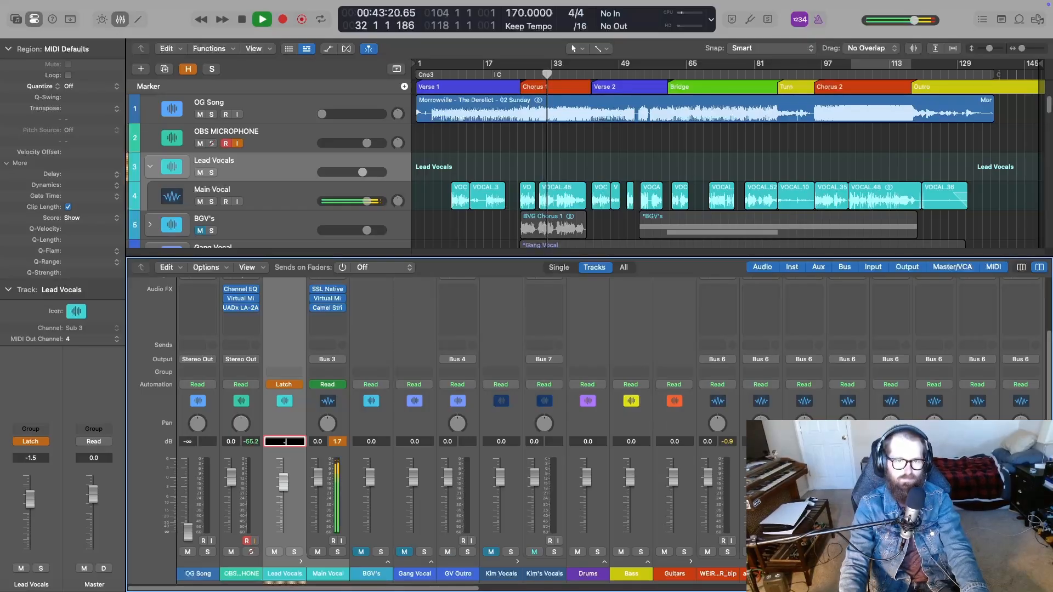
{"action": "type", "text": "-3"}
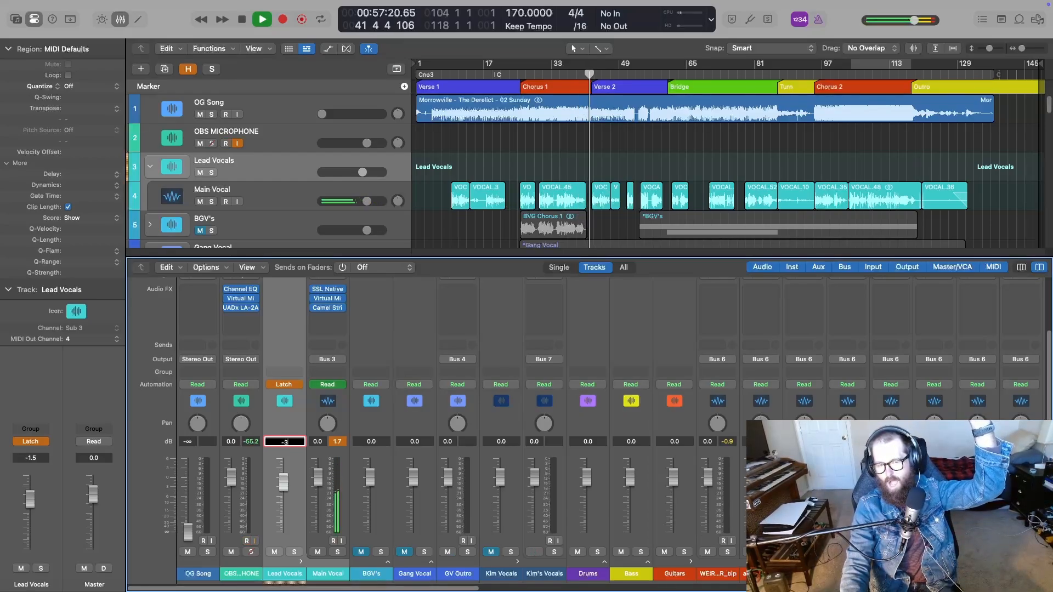
{"action": "key", "text": "Return"}
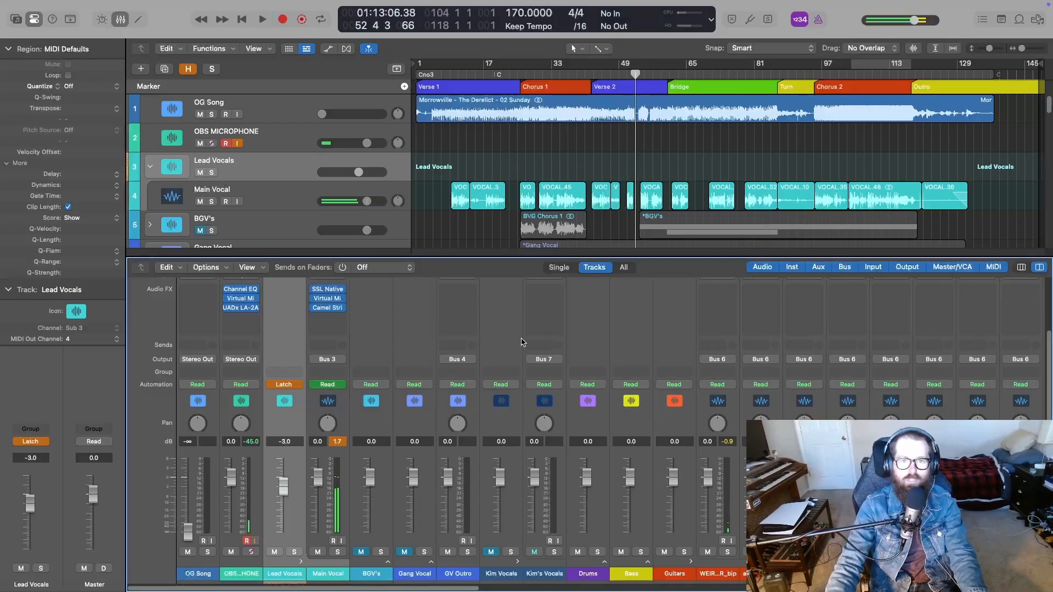
Restart playback from the beginning of Verse 2 and record the Lead Vocals volume at -1.5 dB for the Bridge
{"action": "left_click", "coordinate": [592, 74]}
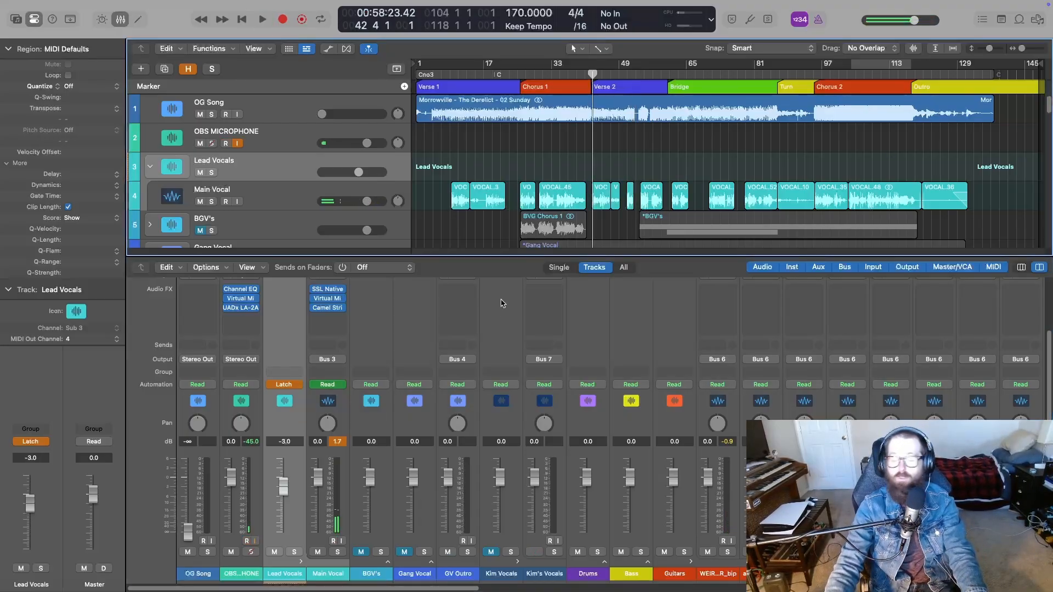
{"action": "key", "text": "space"}
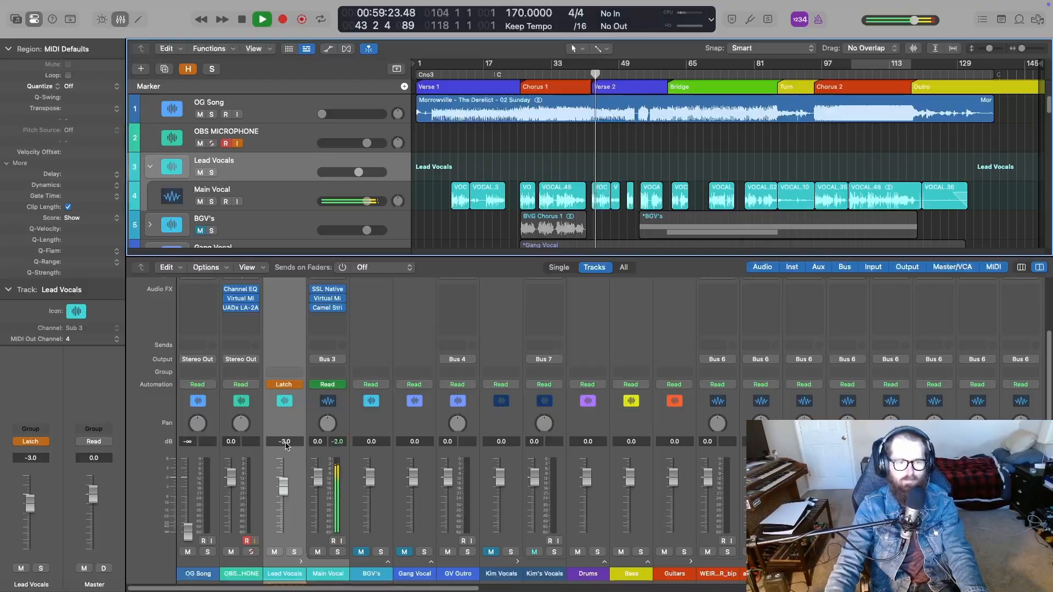
{"action": "double_click", "coordinate": [285, 442]}
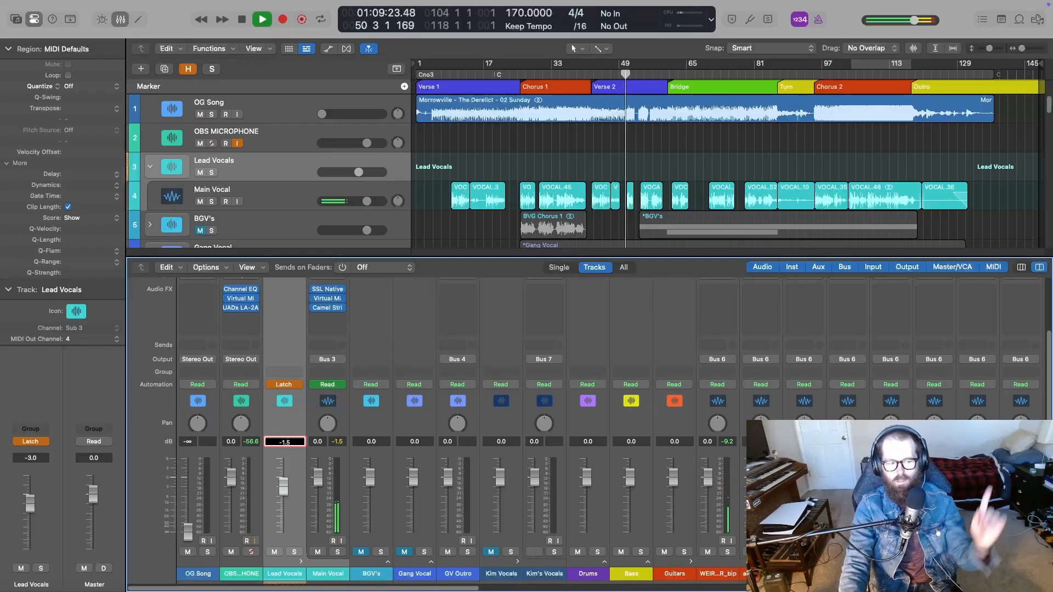
{"action": "key", "text": "Return"}
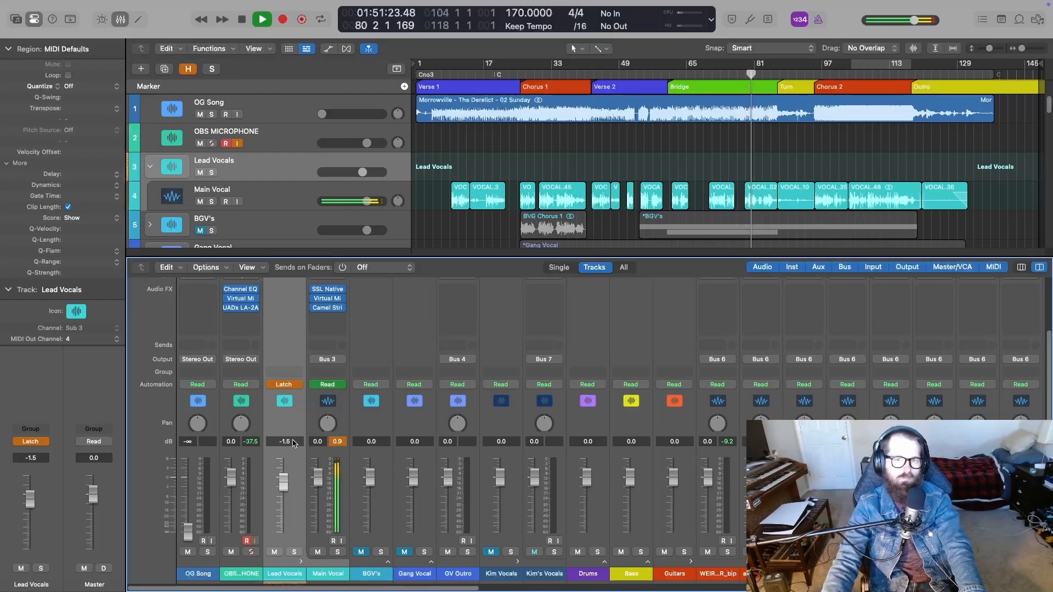
Record the Lead Vocals volume at -3 dB as playback reaches the Turn section
{"action": "double_click", "coordinate": [293, 442]}
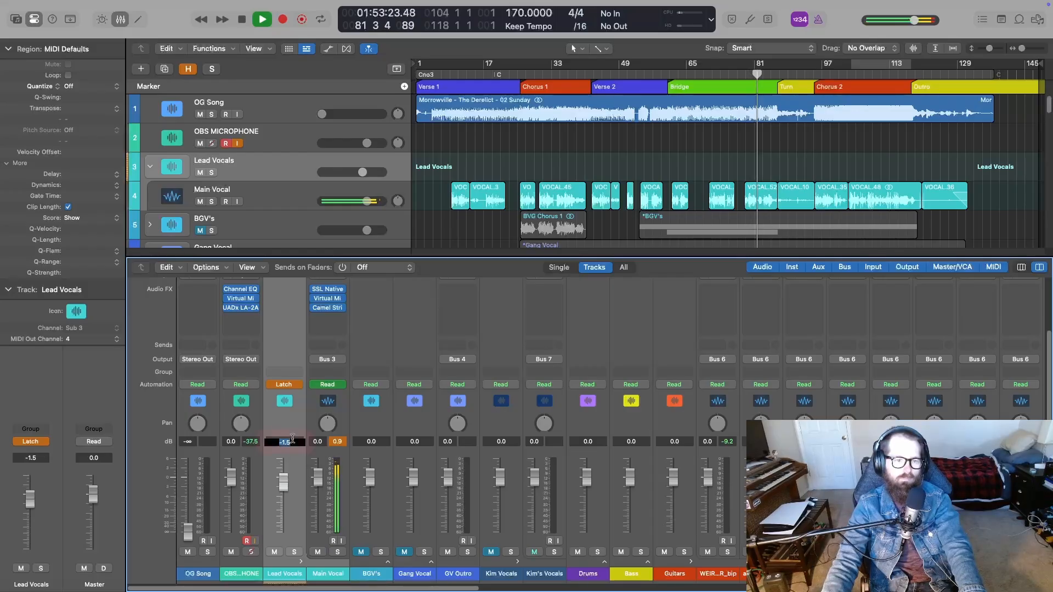
{"action": "type", "text": "-3"}
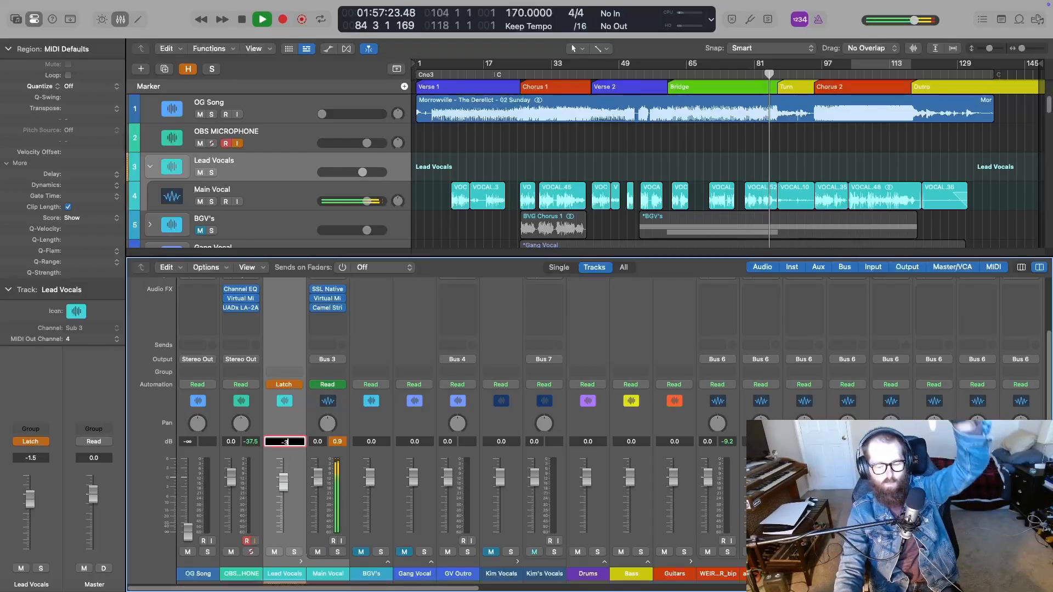
{"action": "key", "text": "Return"}
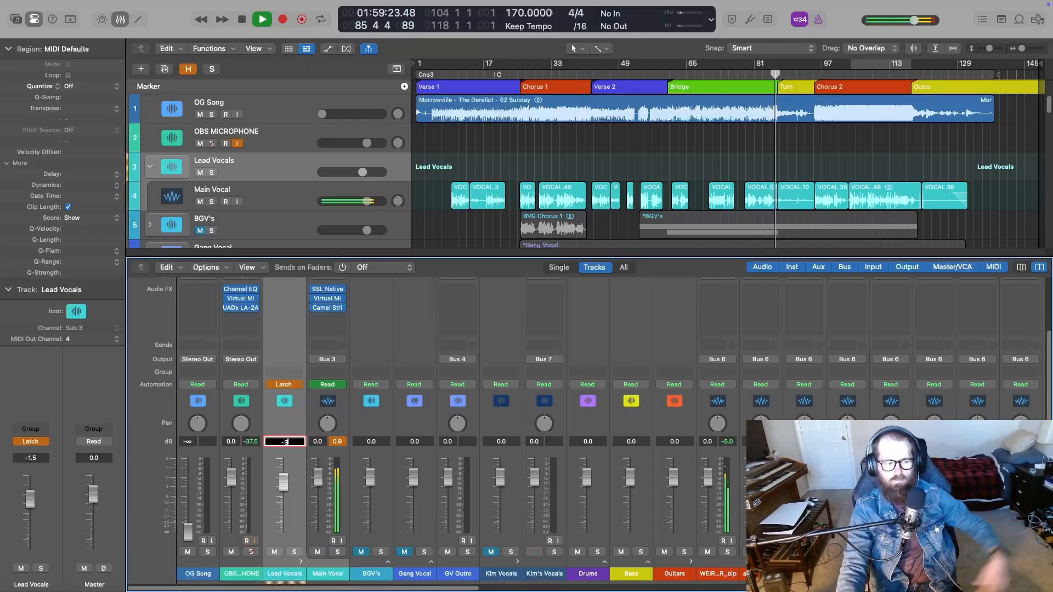
Record the Lead Vocals volume at 0 dB as playback reaches Chorus 2
{"action": "double_click", "coordinate": [286, 442]}
{"action": "type", "text": "+0"}
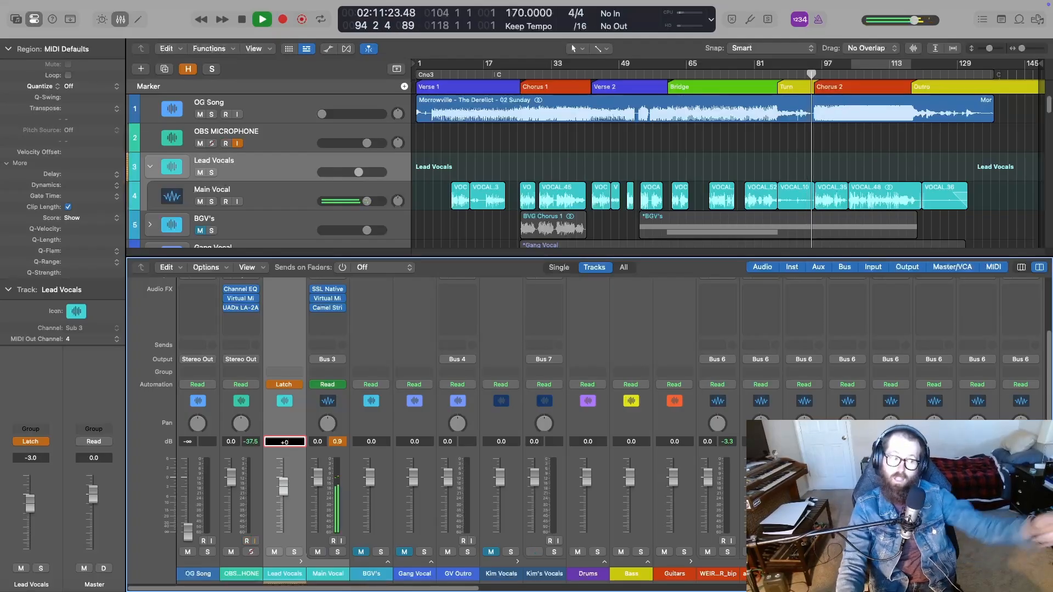
{"action": "key", "text": "Return"}
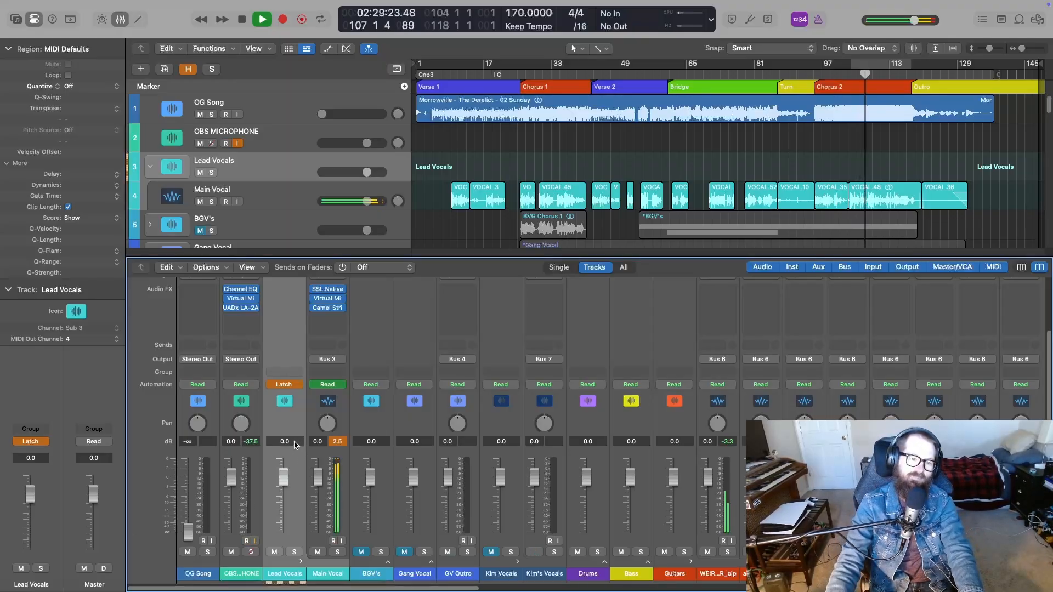
Record the Lead Vocals volume at -3 dB as playback reaches the Outro
{"action": "double_click", "coordinate": [284, 442]}
{"action": "type", "text": "-3"}
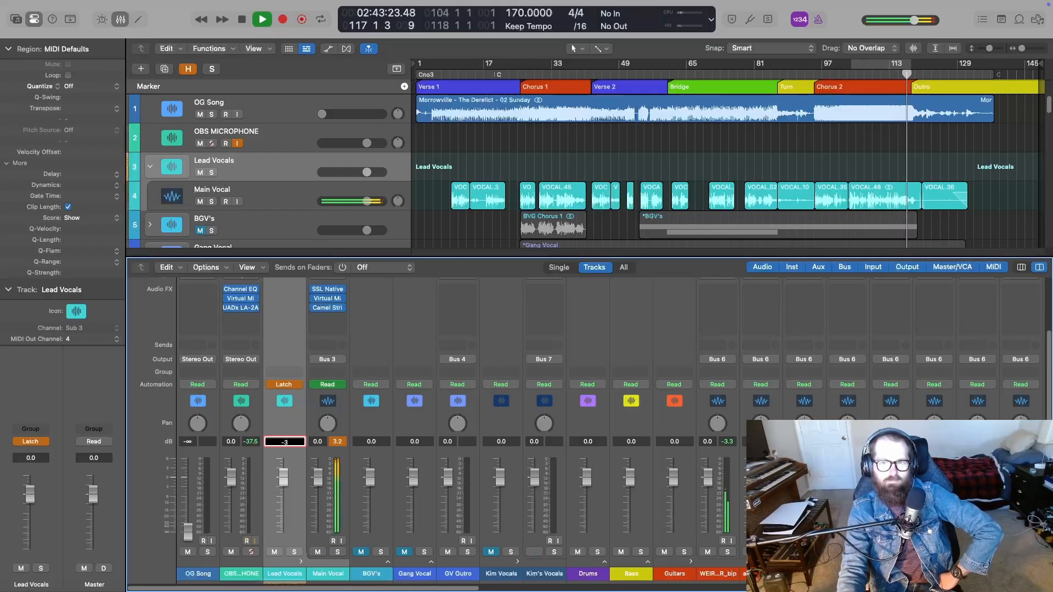
{"action": "key", "text": "Return"}
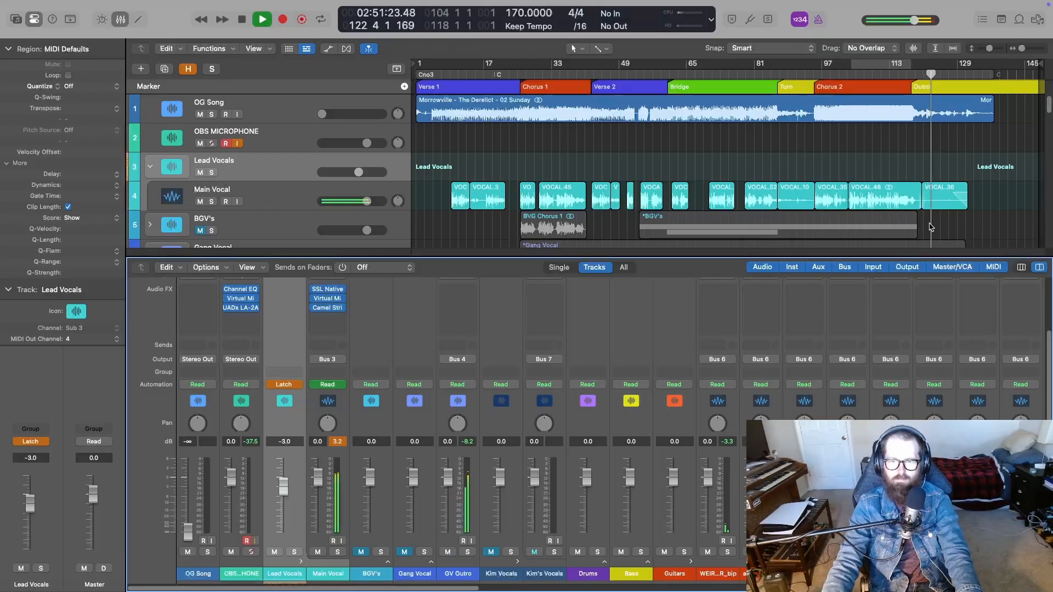
Mute the GV Outro track and hide the mixer
{"action": "scroll", "coordinate": [913, 228], "scroll_direction": "down", "scroll_amount": 4}
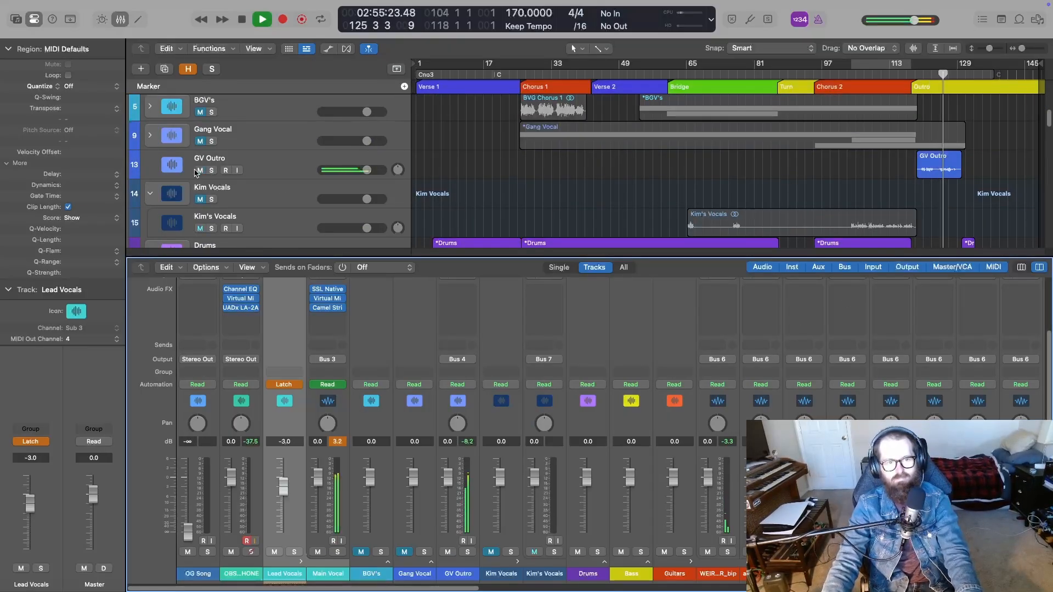
{"action": "left_click", "coordinate": [623, 219]}
{"action": "key", "text": "x"}
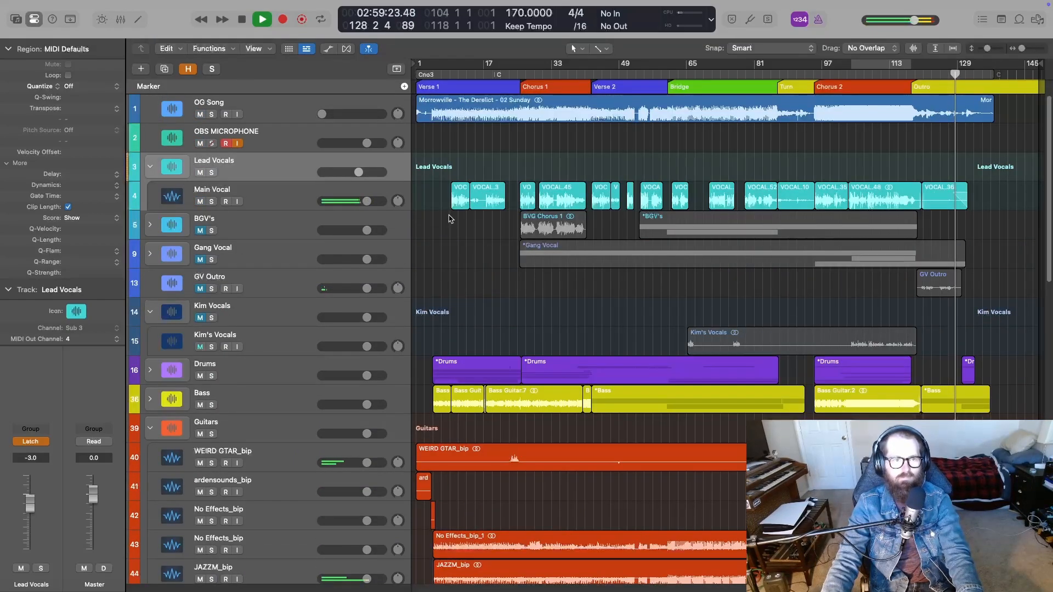
Set the Lead Vocals automation mode back to Read, return the stopped playhead to the project start, and hide the mixer
{"action": "key", "text": "x"}
{"action": "left_click", "coordinate": [301, 387]}
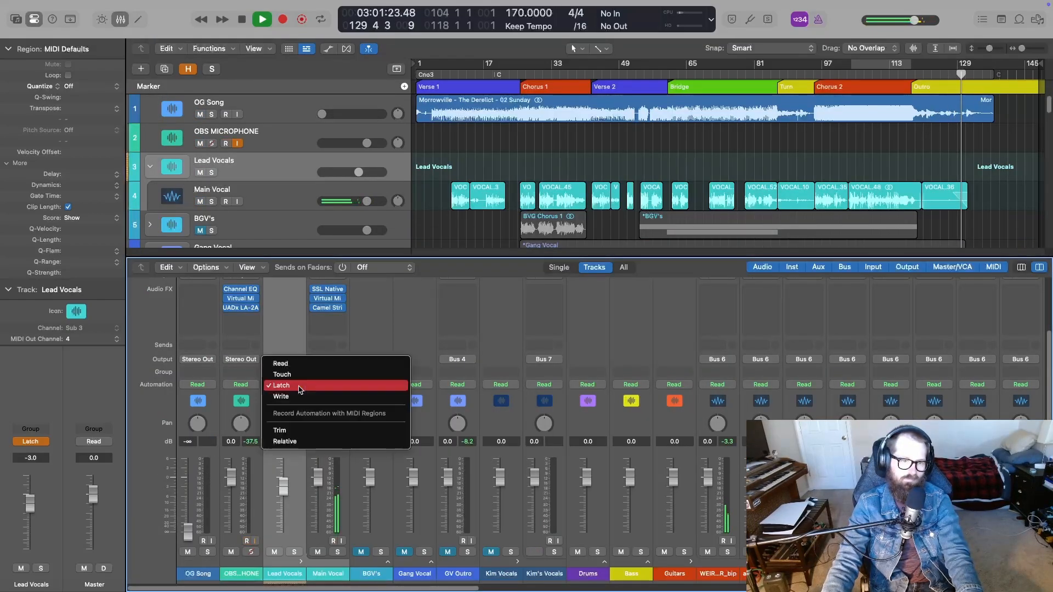
{"action": "left_click", "coordinate": [305, 366]}
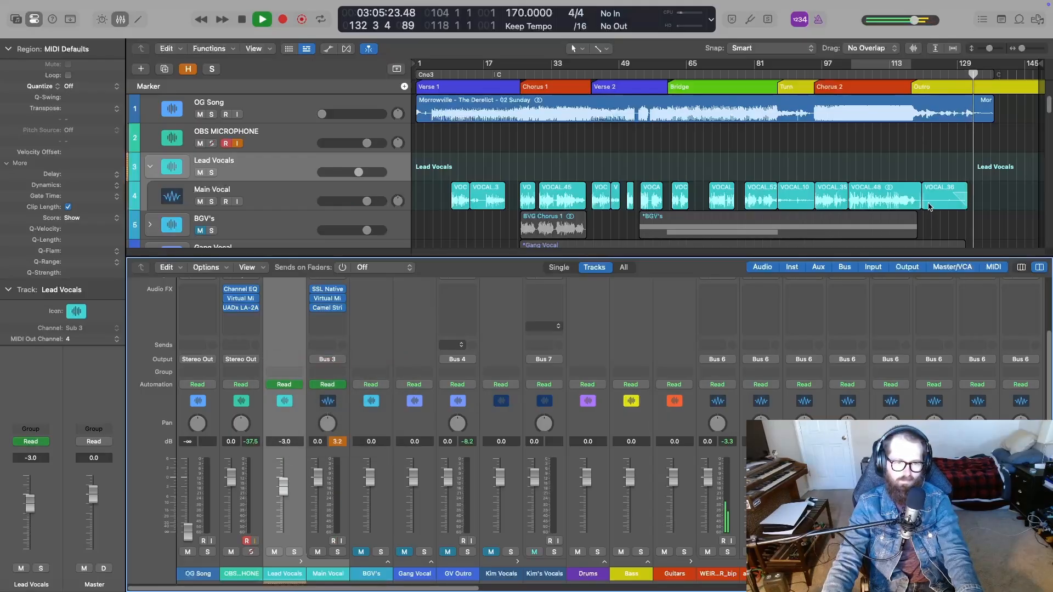
{"action": "key", "text": "space"}
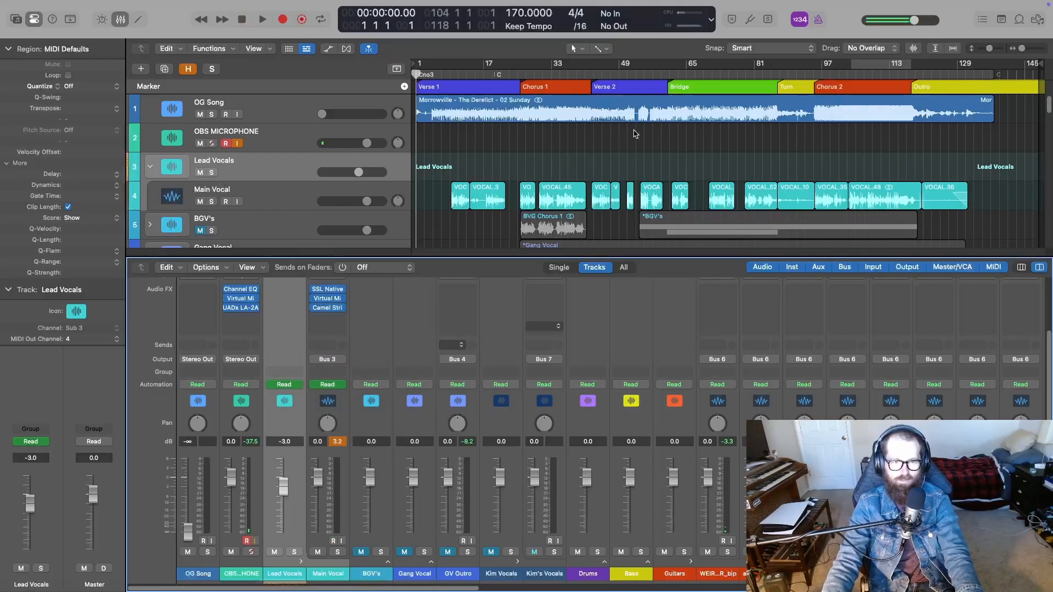
{"action": "key", "text": "x"}
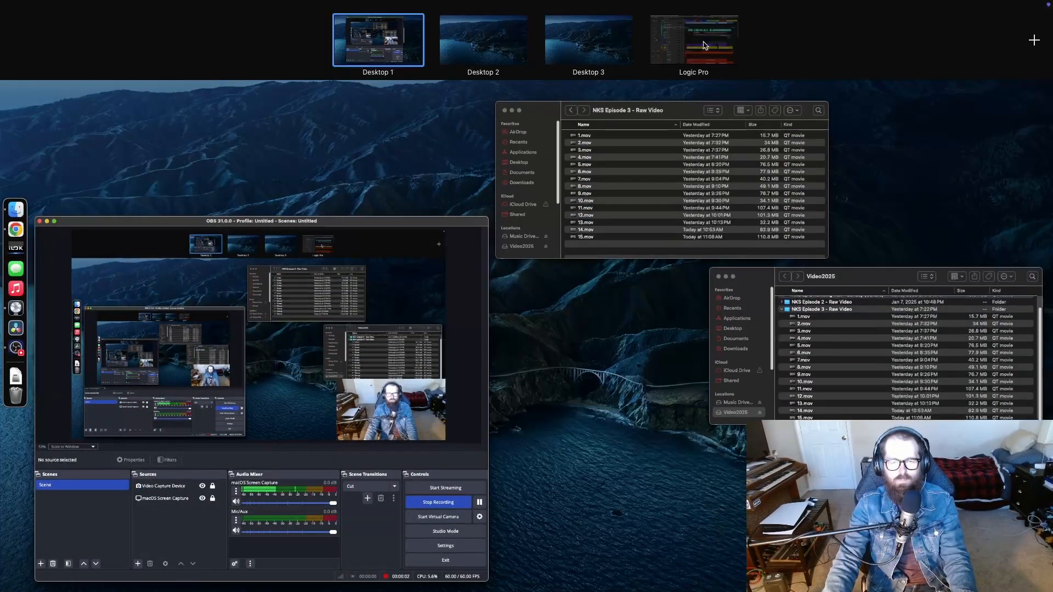
Switch to Logic Pro, show the mixer with the inspector hidden, and select the Main Vocal (Bus 3) channel strip
{"action": "left_click", "coordinate": [699, 43]}
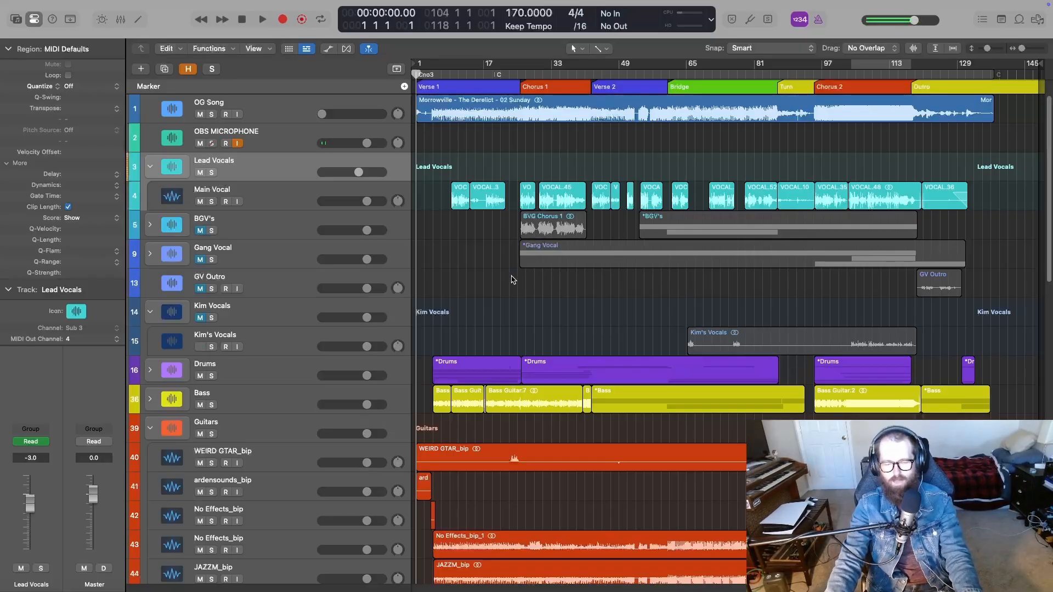
{"action": "left_click", "coordinate": [292, 206]}
{"action": "key", "text": "x"}
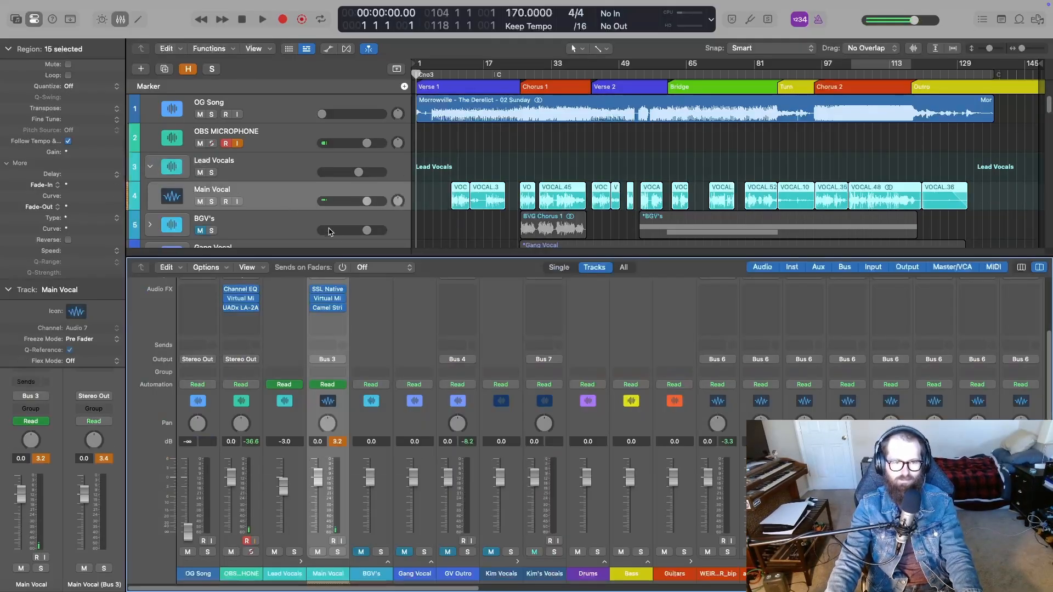
{"action": "key", "text": "i"}
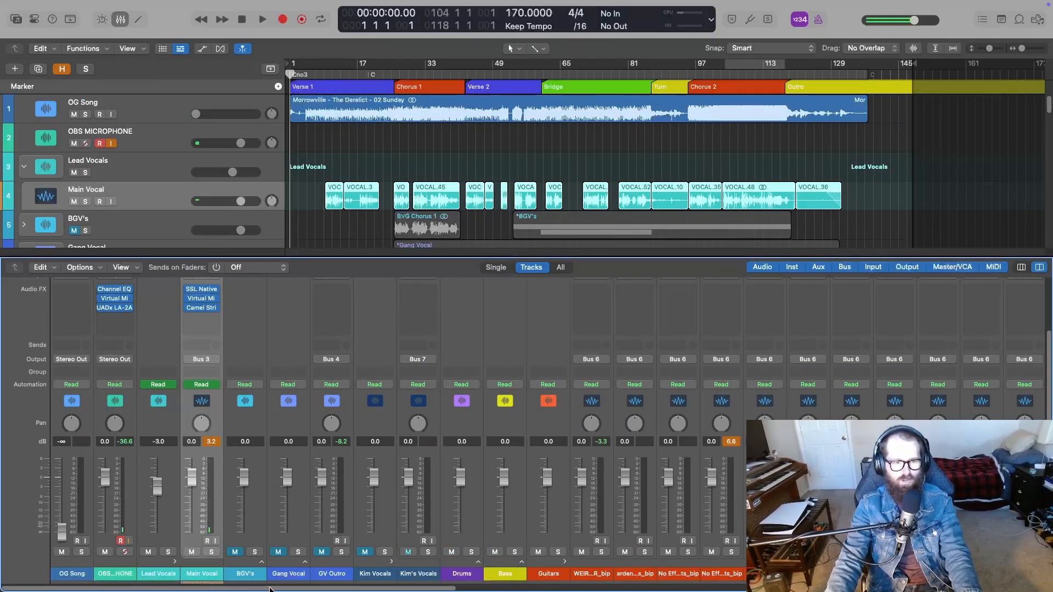
{"action": "left_click", "coordinate": [564, 562]}
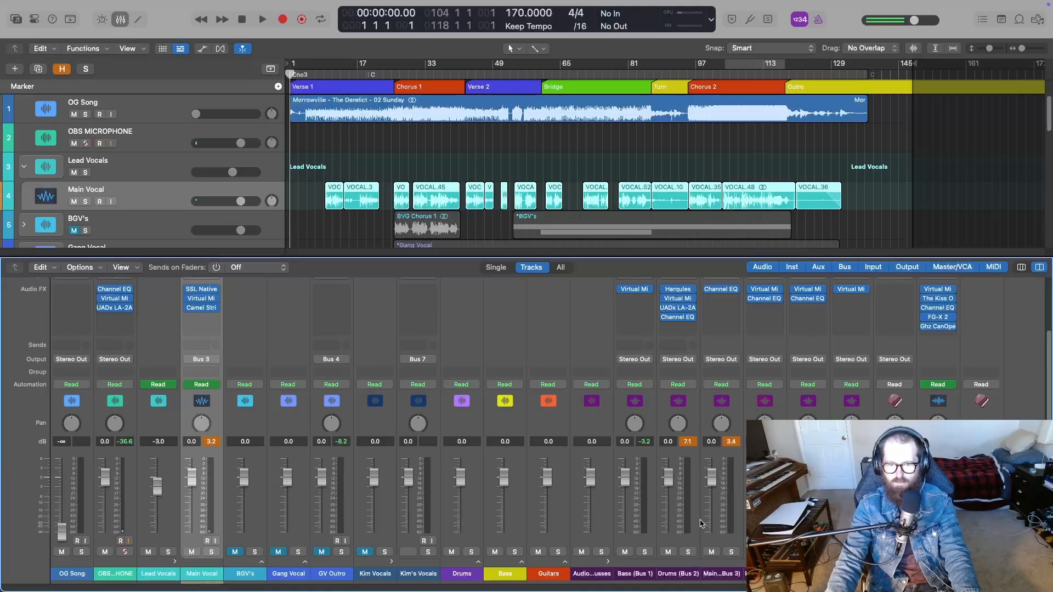
{"action": "left_click", "coordinate": [709, 416]}
{"action": "scroll", "coordinate": [351, 209], "scroll_direction": "up", "scroll_amount": 10}
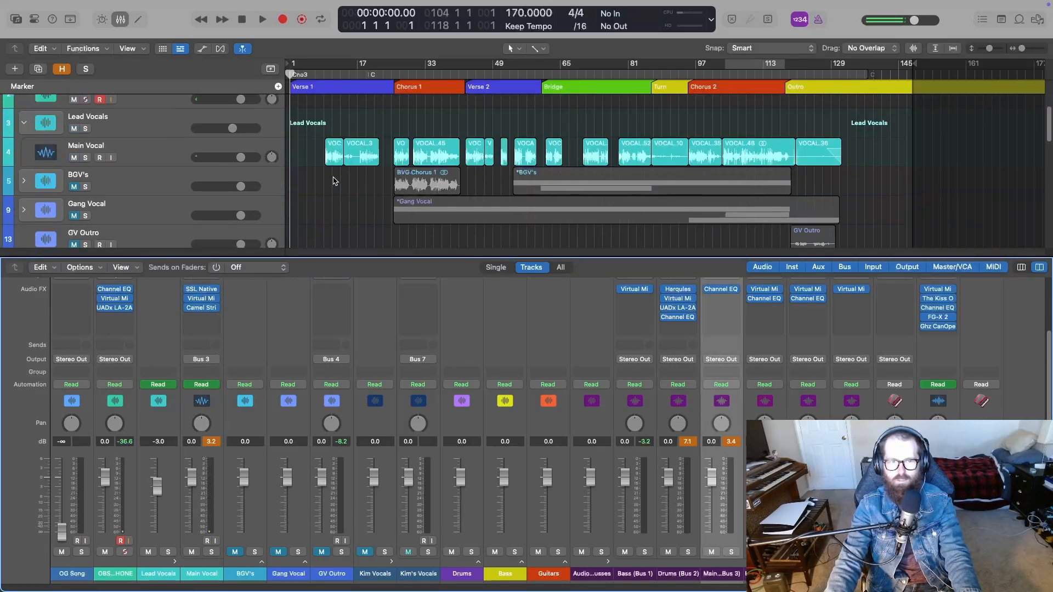
Play Verse 1 from about bar 12 and briefly check the Main Vocal (Bus 3) signal on its own
{"action": "left_click", "coordinate": [336, 72]}
{"action": "key", "text": "space"}
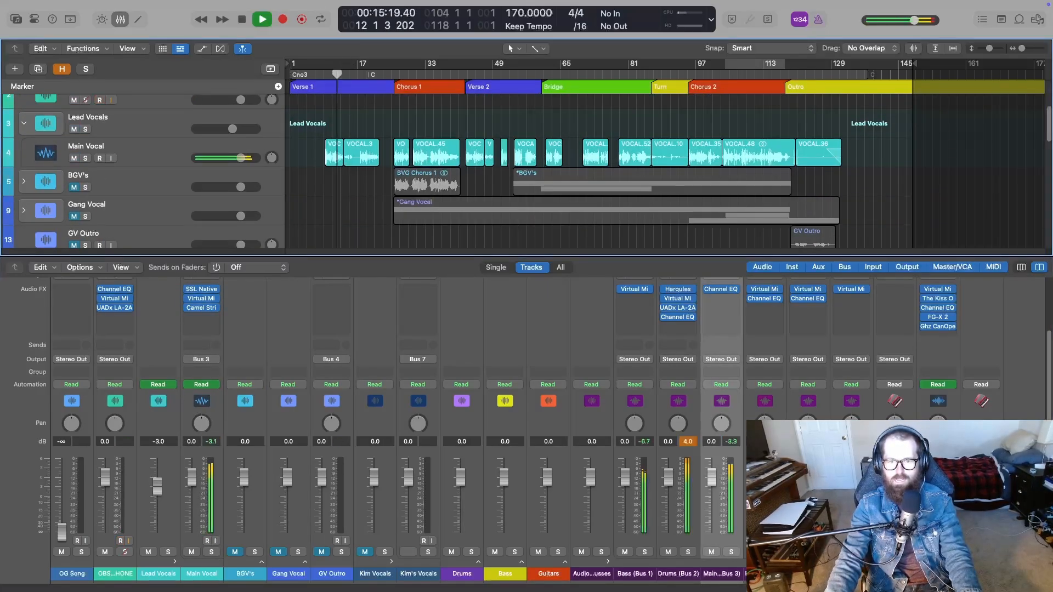
{"action": "left_click", "coordinate": [731, 552]}
{"action": "left_click", "coordinate": [732, 552]}
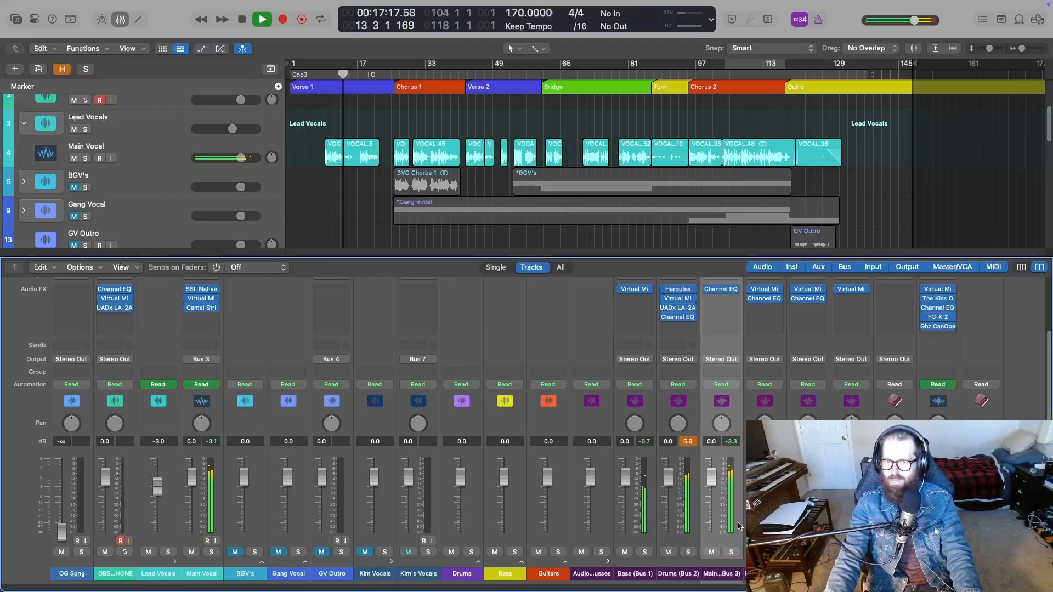
{"action": "key", "text": "space"}
Review the Channel EQ on the Main Vocal (Bus 3) strip and close its window
{"action": "scroll", "coordinate": [726, 351], "scroll_direction": "up", "scroll_amount": 3}
{"action": "left_click", "coordinate": [722, 349]}
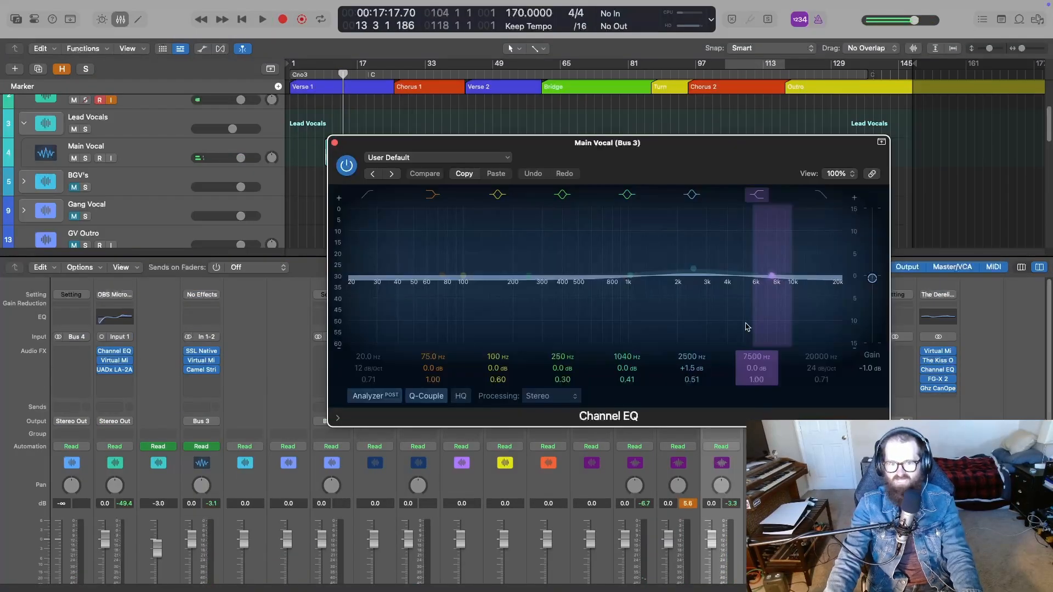
{"action": "left_click", "coordinate": [335, 144]}
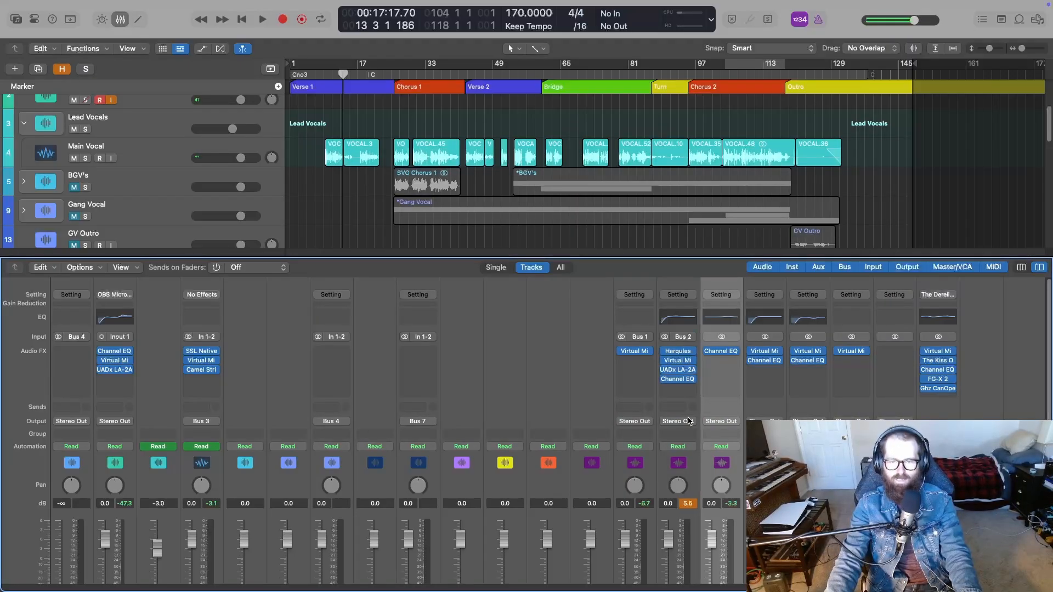
Insert the UADx Sound City Studios plug-in after the Channel EQ on Main Vocal (Bus 3)
{"action": "left_click", "coordinate": [729, 361]}
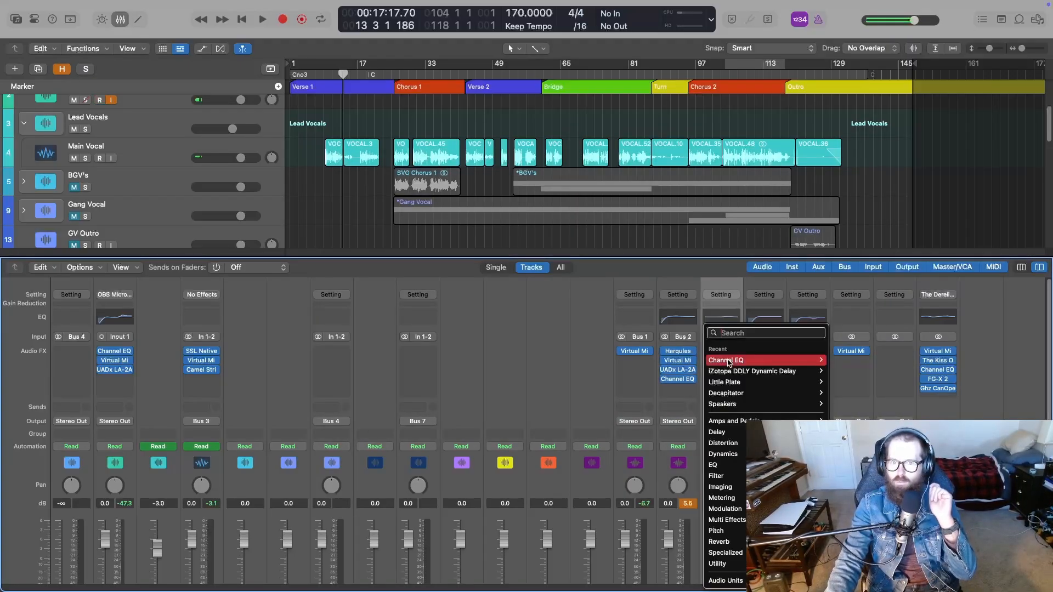
{"action": "mouse_move", "coordinate": [725, 580]}
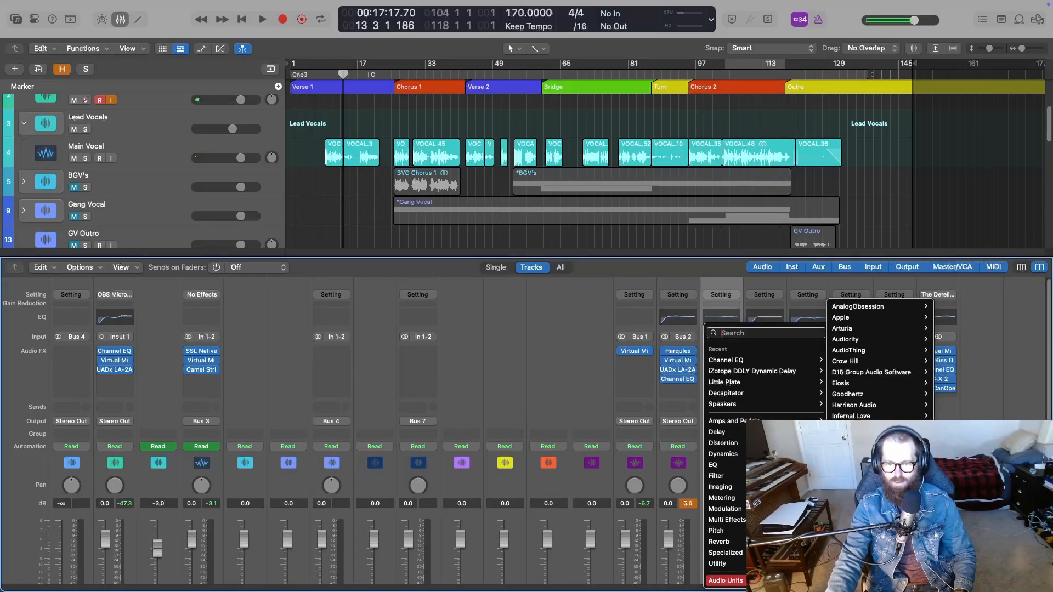
{"action": "mouse_move", "coordinate": [867, 580]}
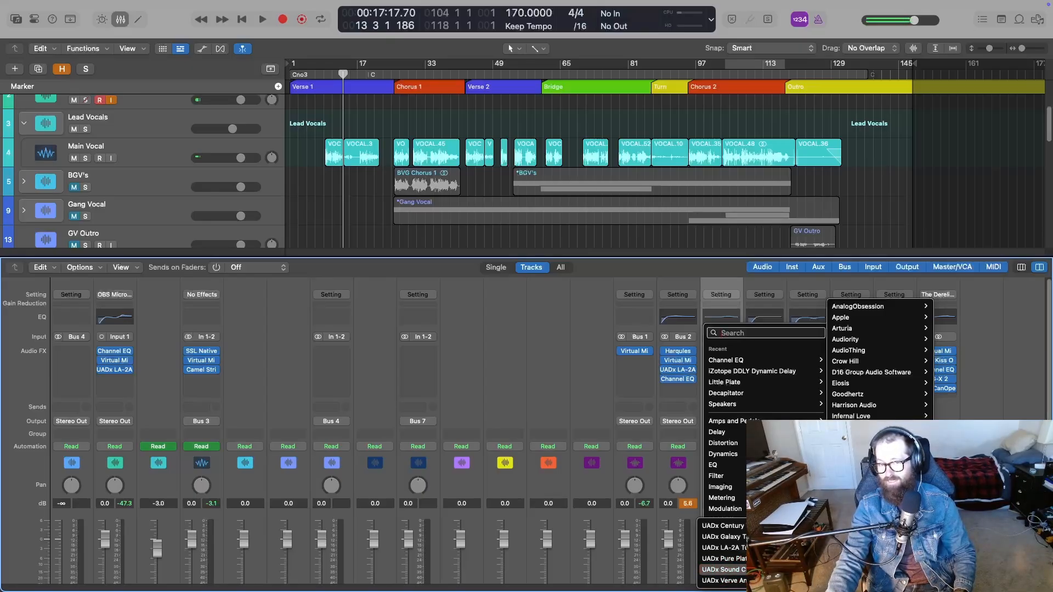
{"action": "left_click", "coordinate": [721, 570]}
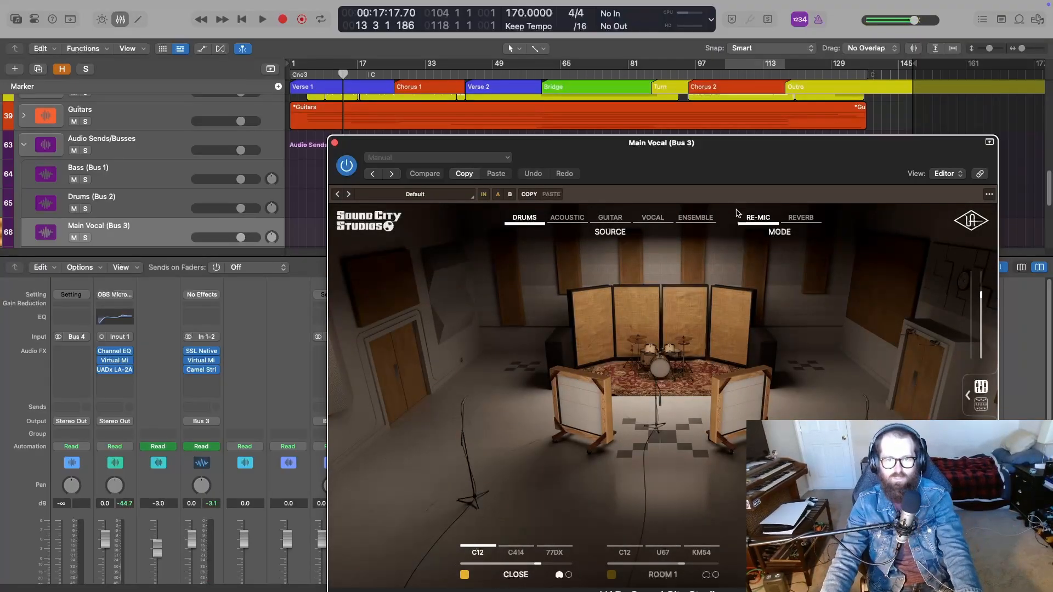
{"action": "left_click_drag", "start_coordinate": [732, 149], "coordinate": [601, 93]}
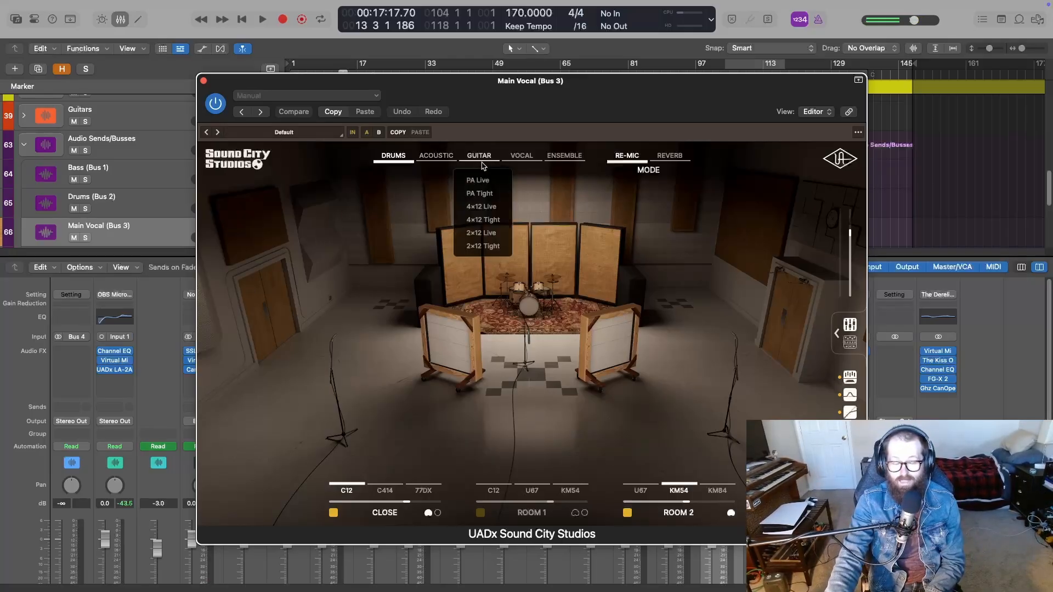
Set Sound City Studios to the Vocal Solo source in Reverb mode and reveal its mixer controls
{"action": "mouse_move", "coordinate": [516, 158]}
{"action": "left_click", "coordinate": [516, 179]}
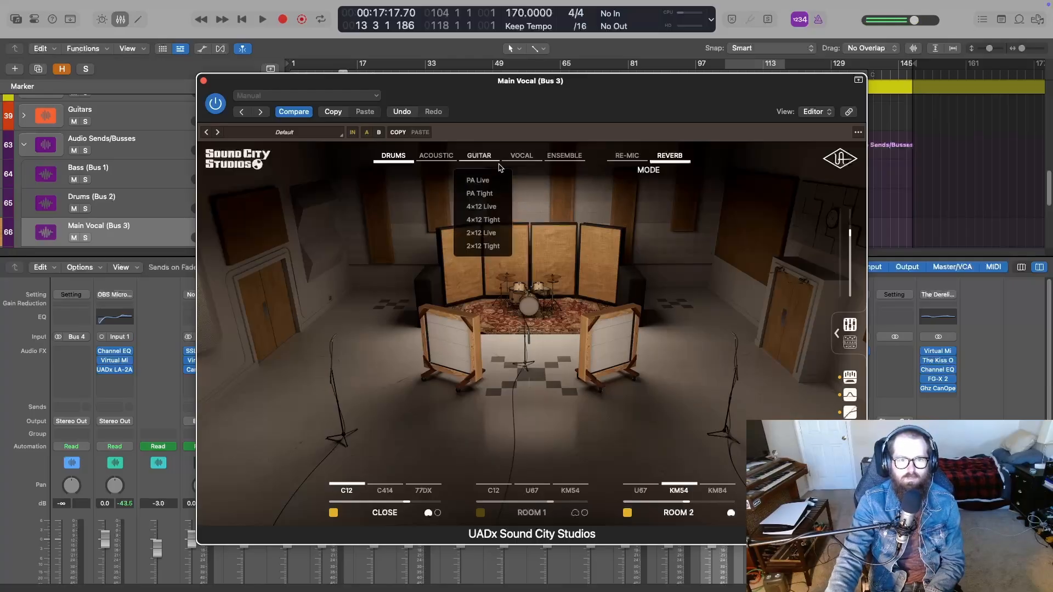
{"action": "mouse_move", "coordinate": [521, 157]}
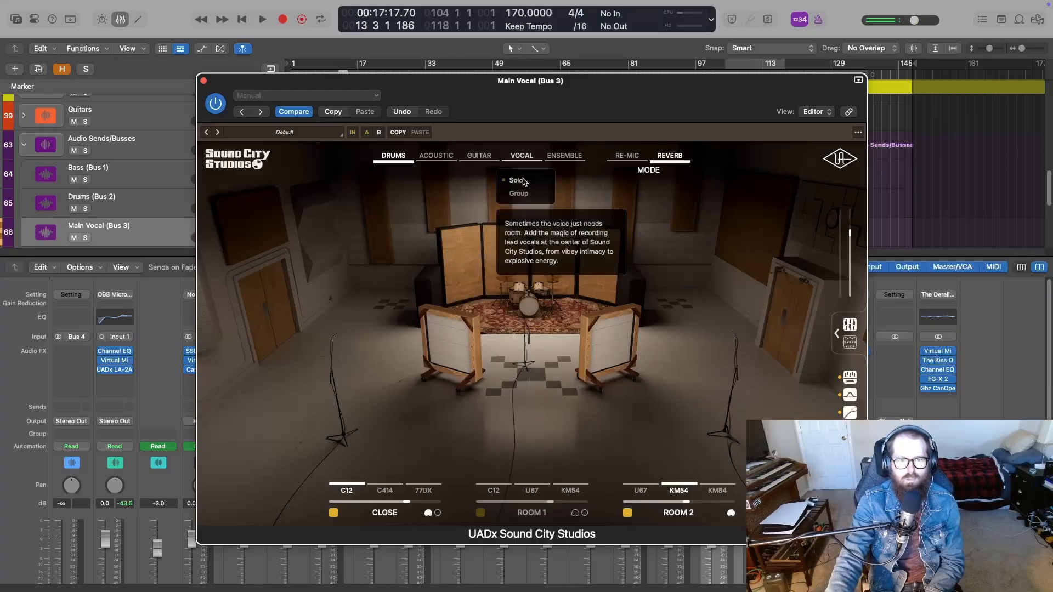
{"action": "left_click", "coordinate": [521, 179]}
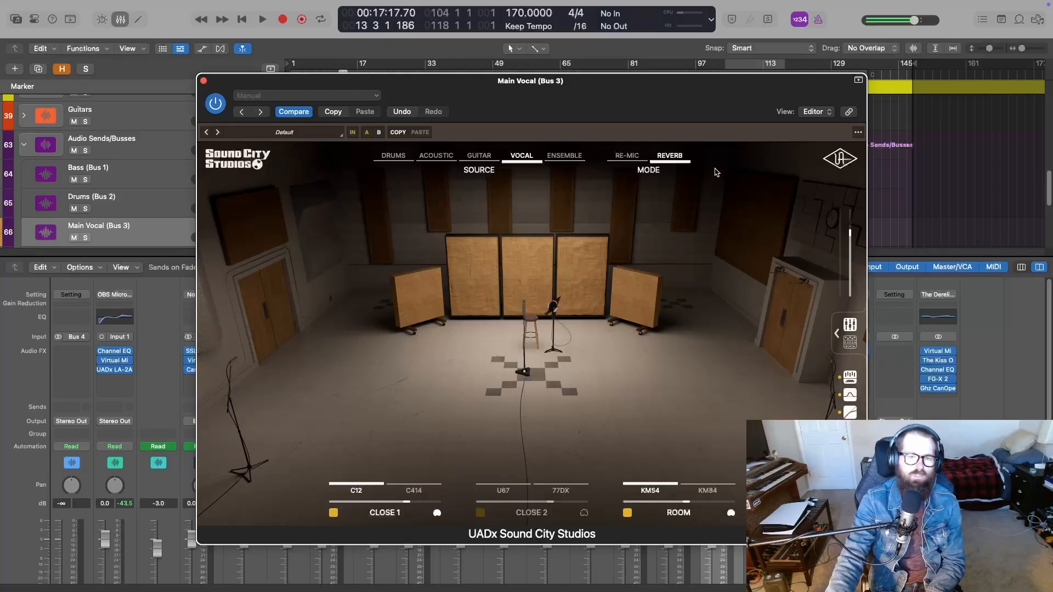
{"action": "left_click", "coordinate": [630, 158]}
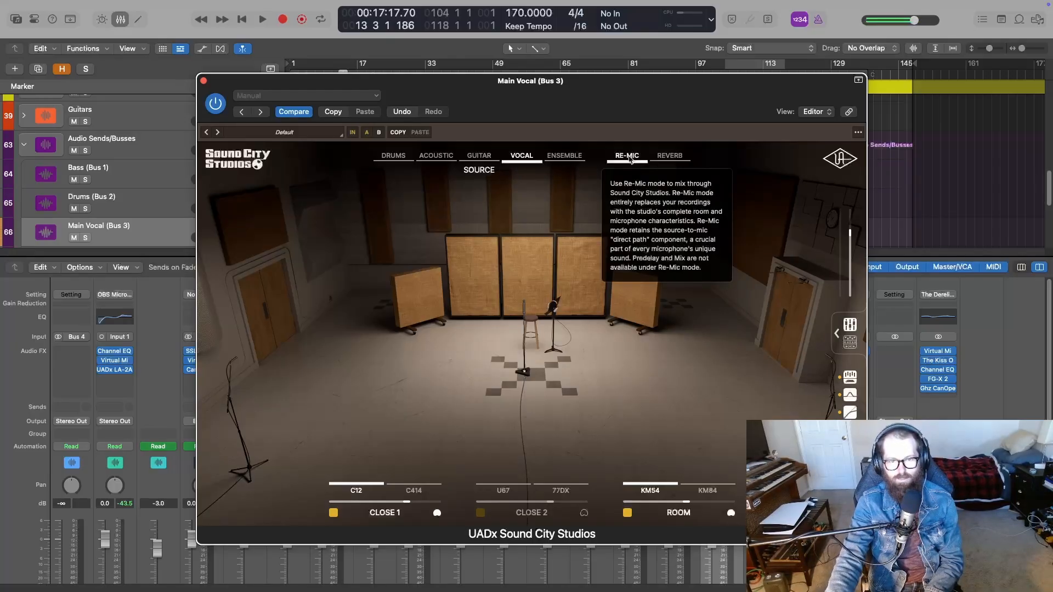
{"action": "left_click", "coordinate": [665, 158]}
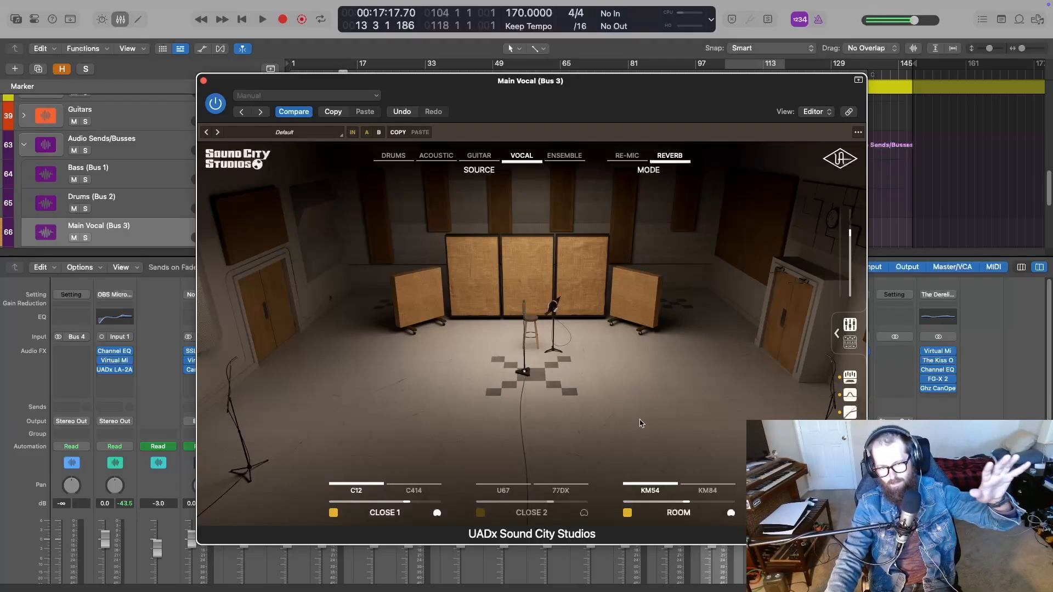
{"action": "left_click", "coordinate": [837, 334]}
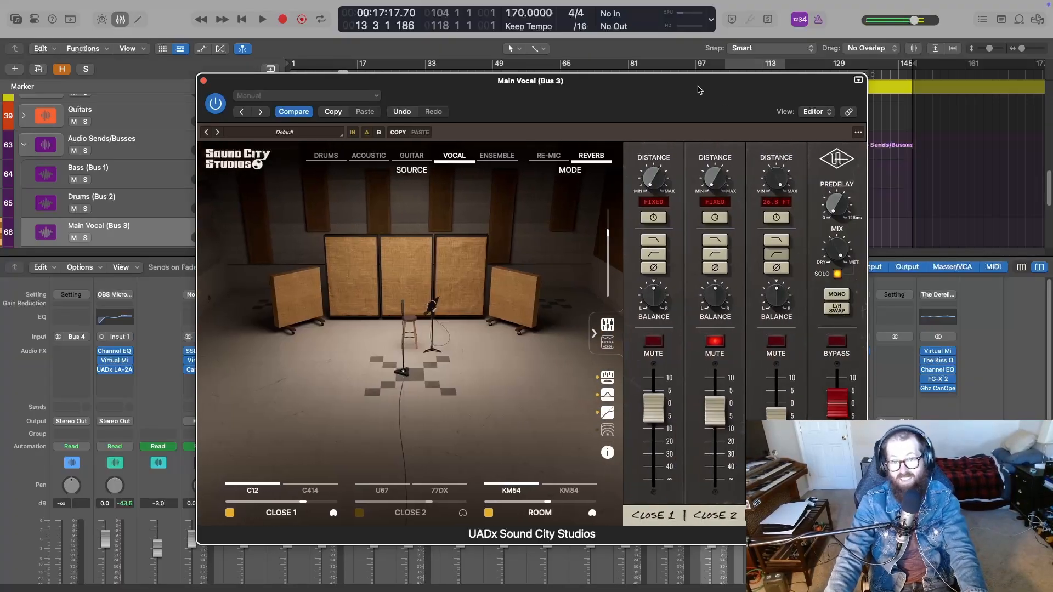
Solo the Main Vocal track and play it from bar 9 with the Sound City Studios window moved clear of the tracks
{"action": "left_click_drag", "start_coordinate": [725, 87], "coordinate": [679, 345]}
{"action": "scroll", "coordinate": [346, 159], "scroll_direction": "up", "scroll_amount": 15}
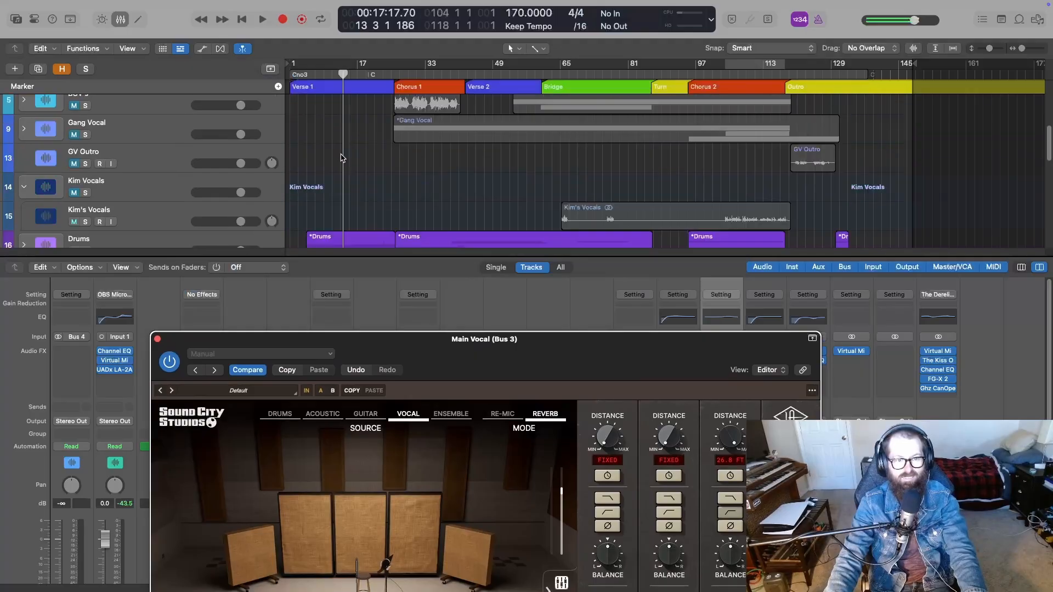
{"action": "left_click_drag", "start_coordinate": [337, 77], "coordinate": [323, 75]}
{"action": "left_click", "coordinate": [323, 74]}
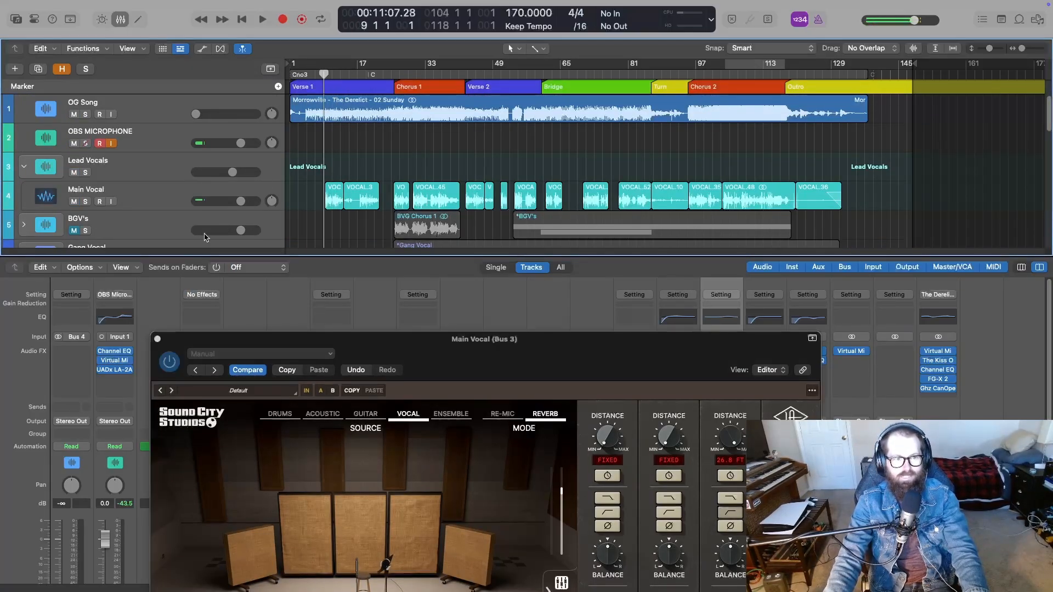
{"action": "left_click", "coordinate": [85, 202]}
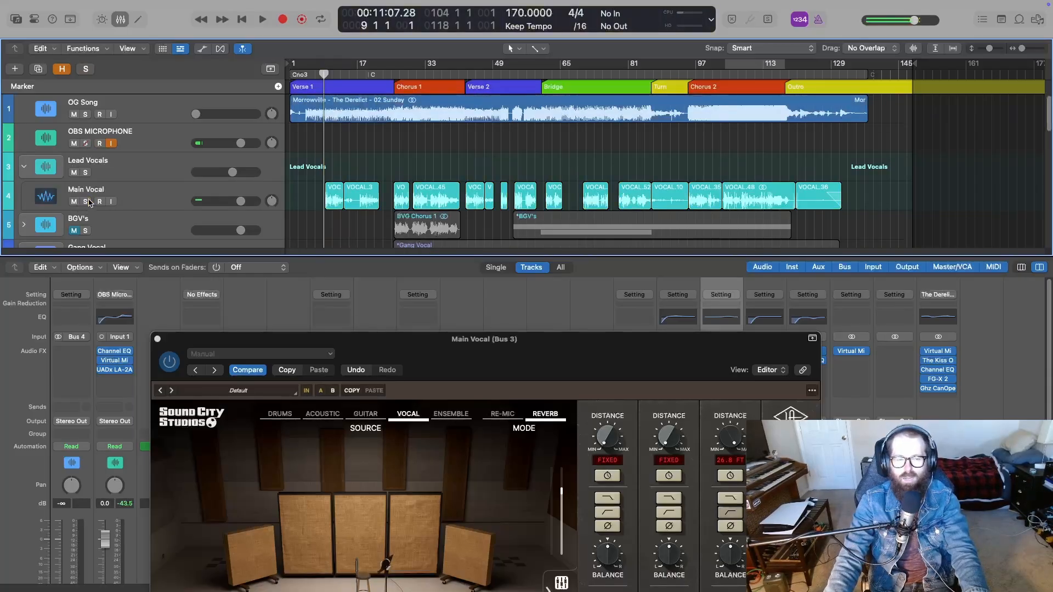
{"action": "key", "text": "space"}
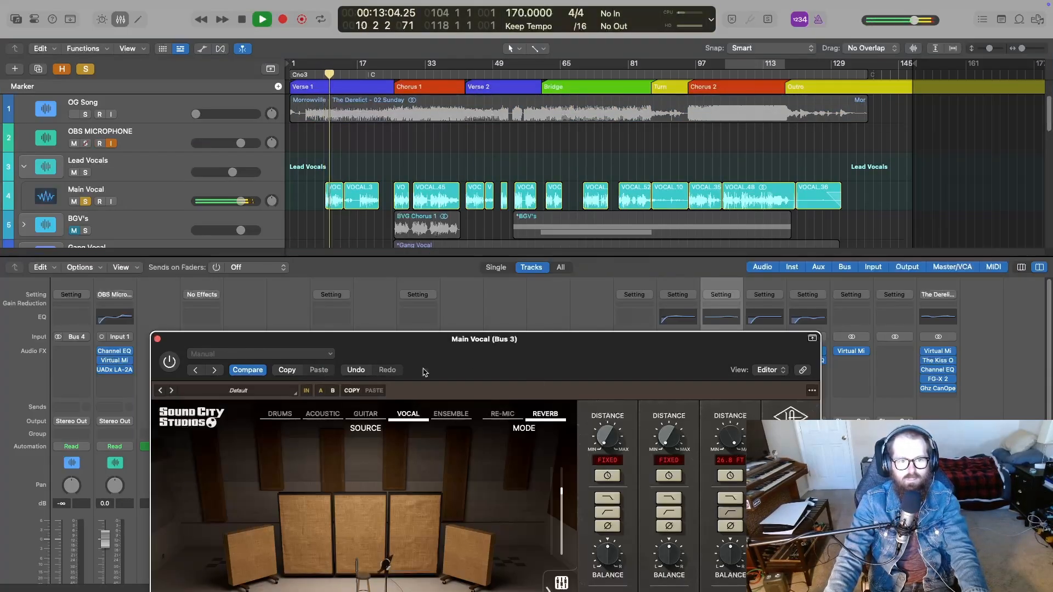
Switch Sound City Studios back on during playback and try its Mix and Solo controls
{"action": "left_click_drag", "start_coordinate": [383, 339], "coordinate": [516, 236]}
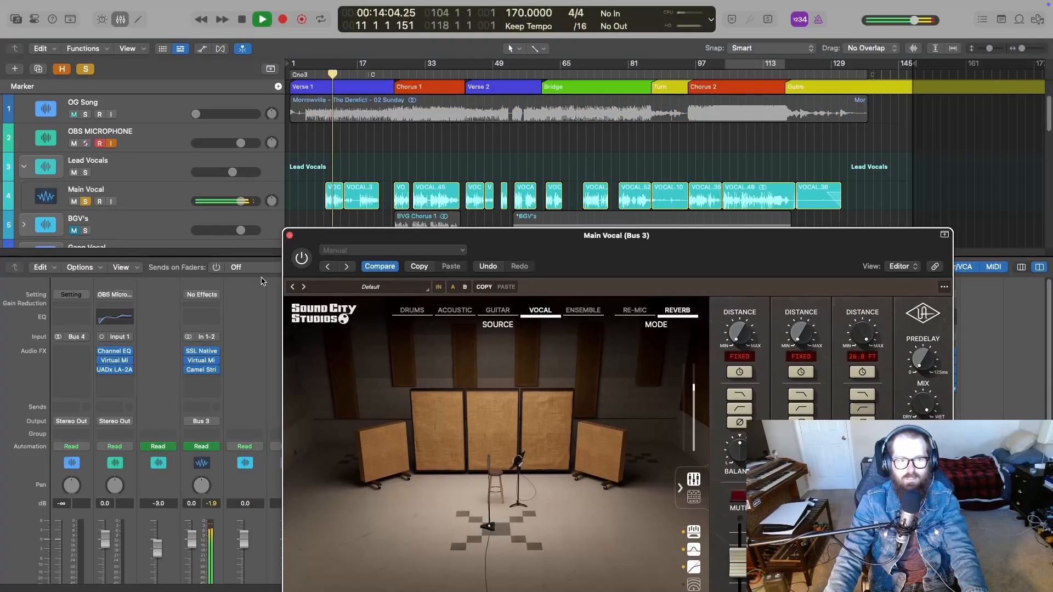
{"action": "left_click", "coordinate": [303, 259]}
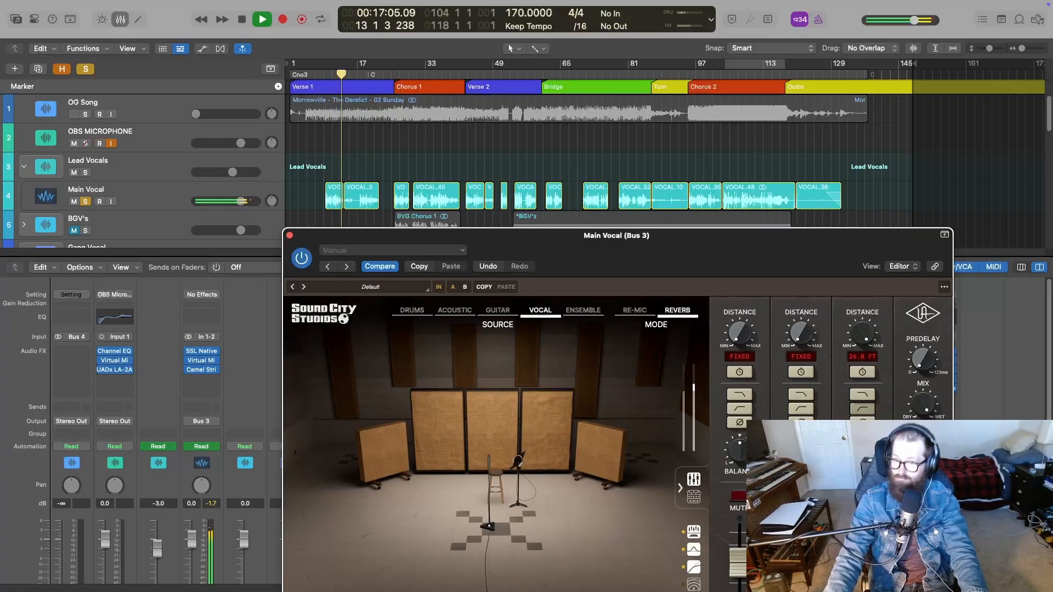
{"action": "left_click_drag", "start_coordinate": [817, 238], "coordinate": [529, 141]}
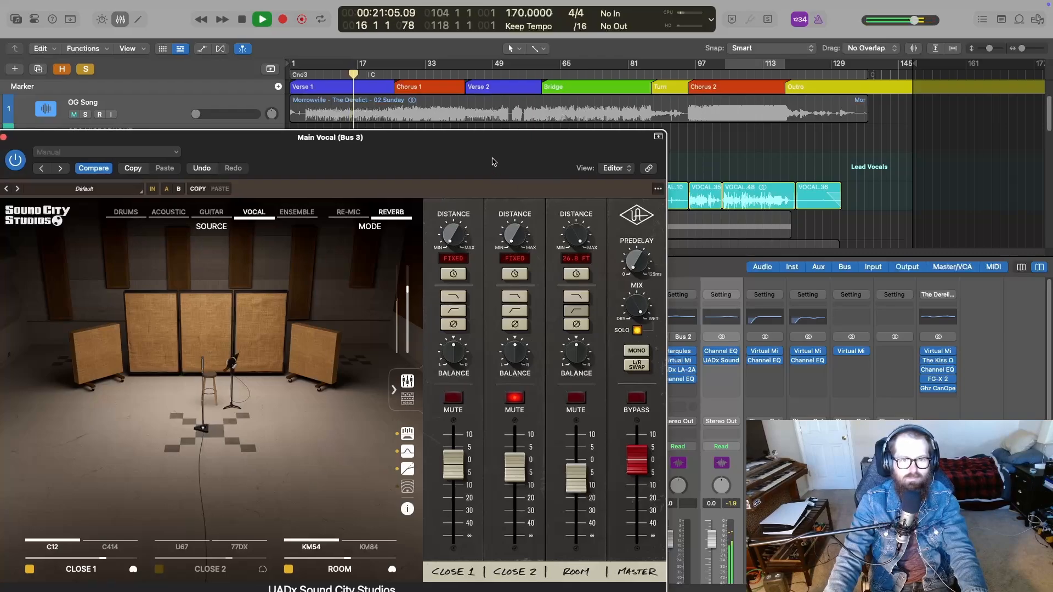
{"action": "left_click_drag", "start_coordinate": [494, 138], "coordinate": [783, 114]}
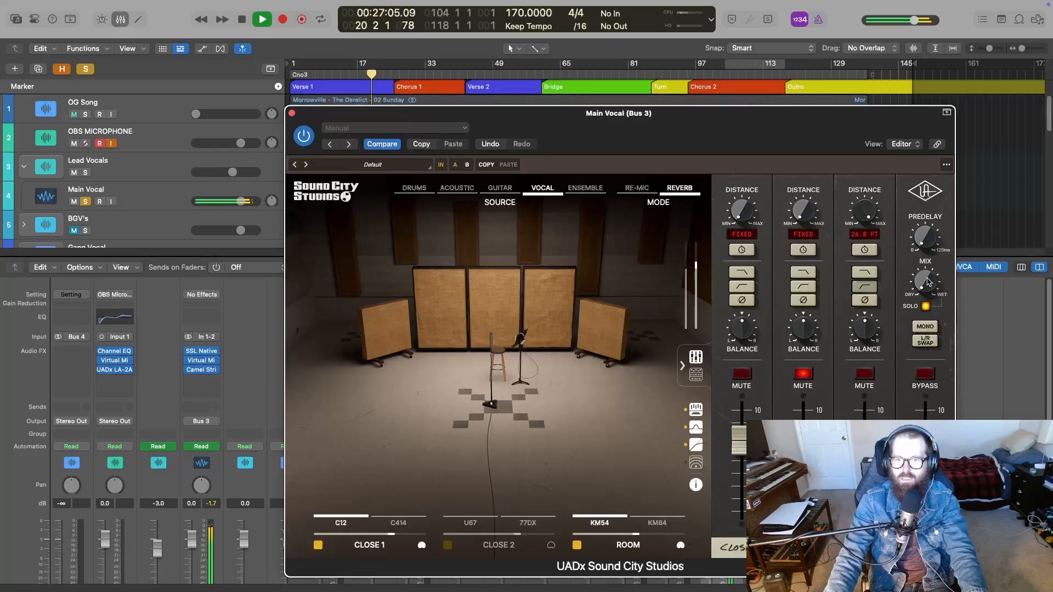
{"action": "left_click_drag", "start_coordinate": [927, 282], "coordinate": [928, 262]}
{"action": "left_click", "coordinate": [925, 306]}
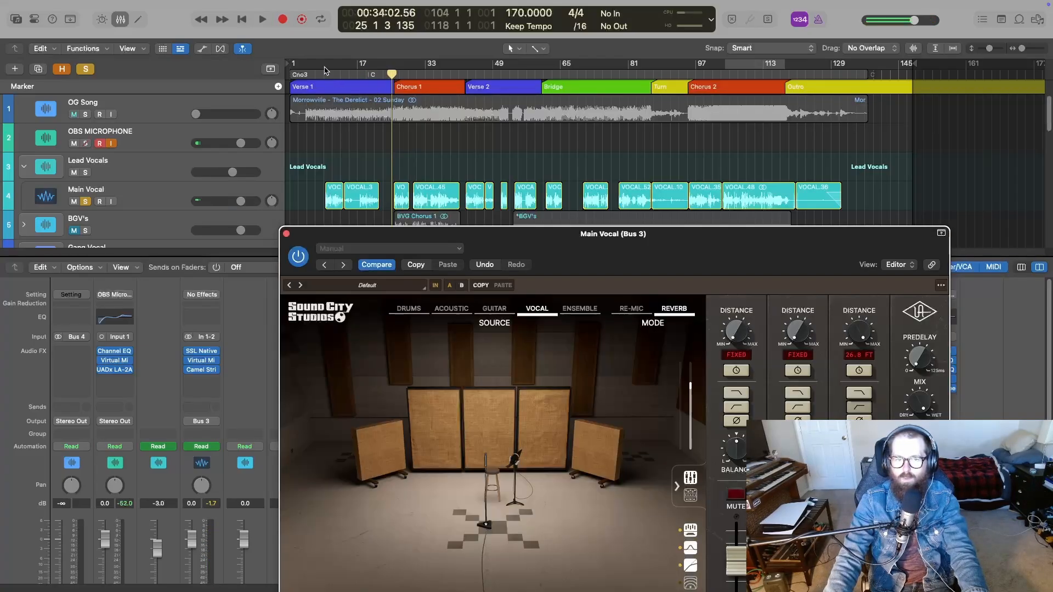
Loop bars 9 to 22 of the soloed vocal and change the Close 1 microphone to C414
{"action": "left_click_drag", "start_coordinate": [324, 71], "coordinate": [378, 80]}
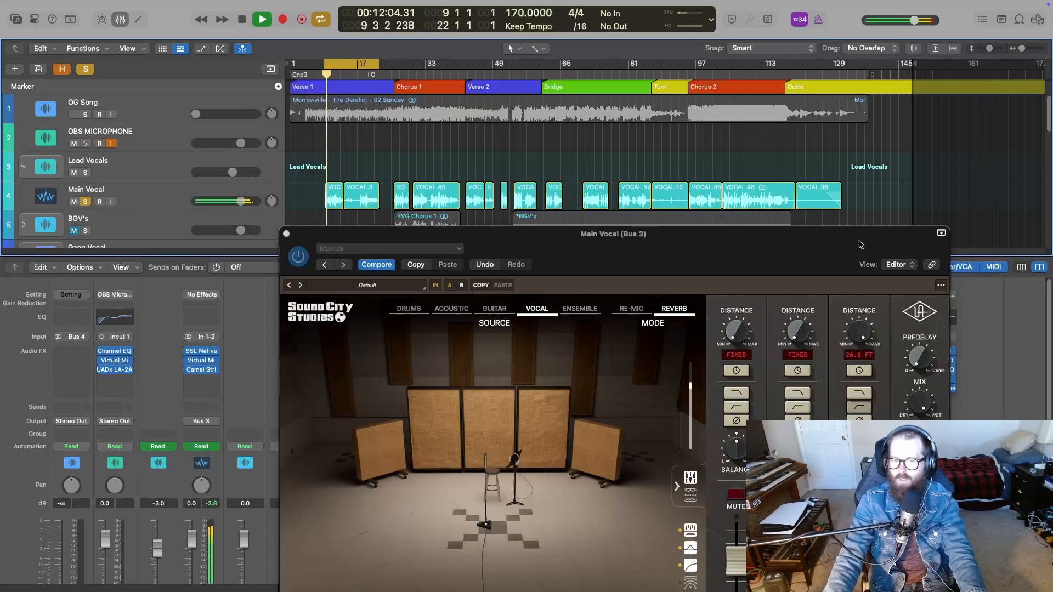
{"action": "left_click_drag", "start_coordinate": [814, 266], "coordinate": [834, 155]}
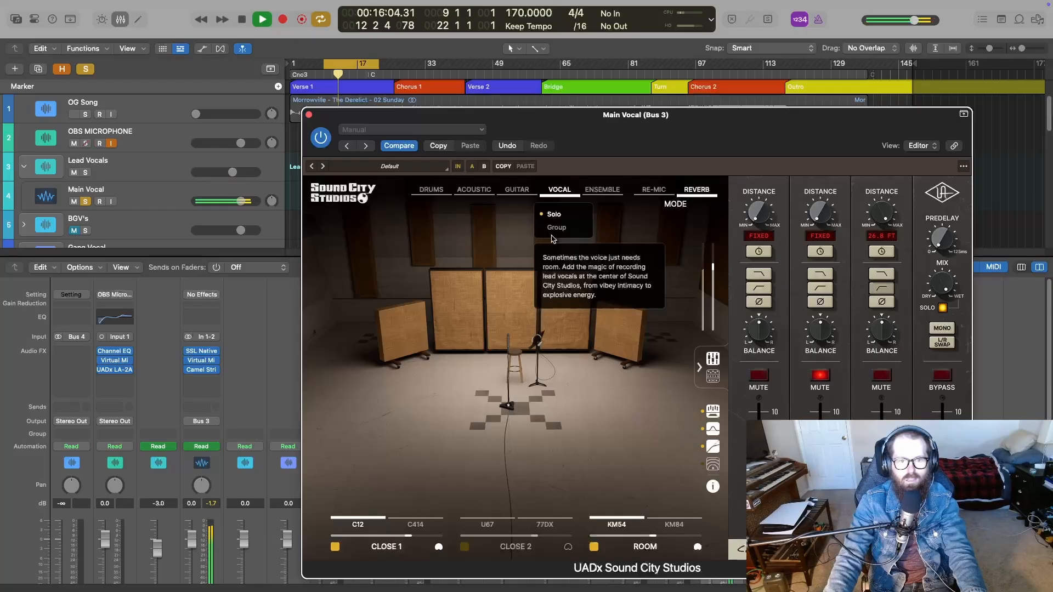
{"action": "left_click", "coordinate": [420, 521]}
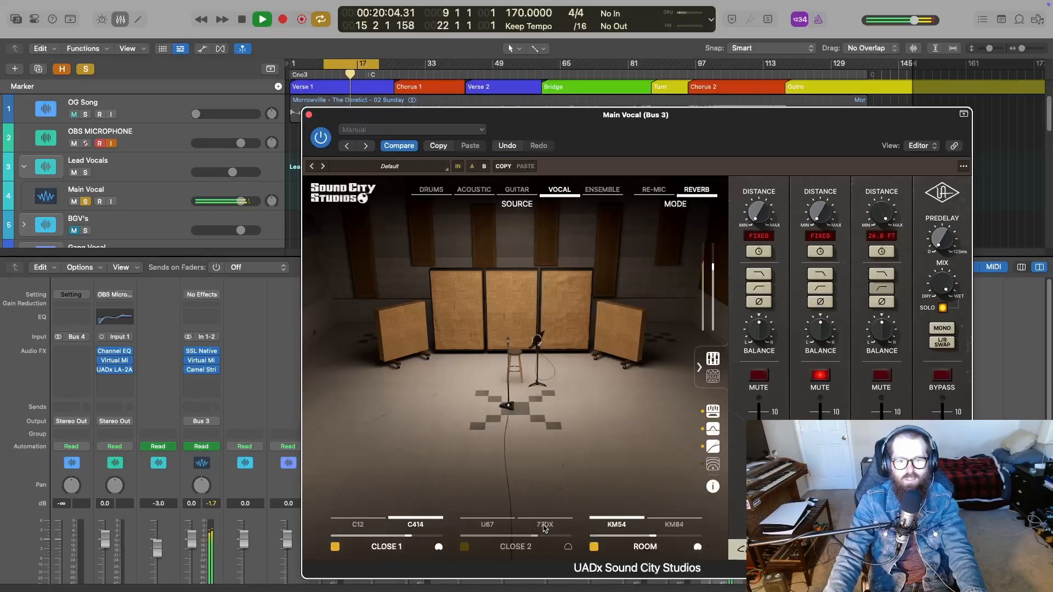
Compare the Re-Mic and Reverb modes of Sound City Studios on the looped vocal
{"action": "key", "text": "space"}
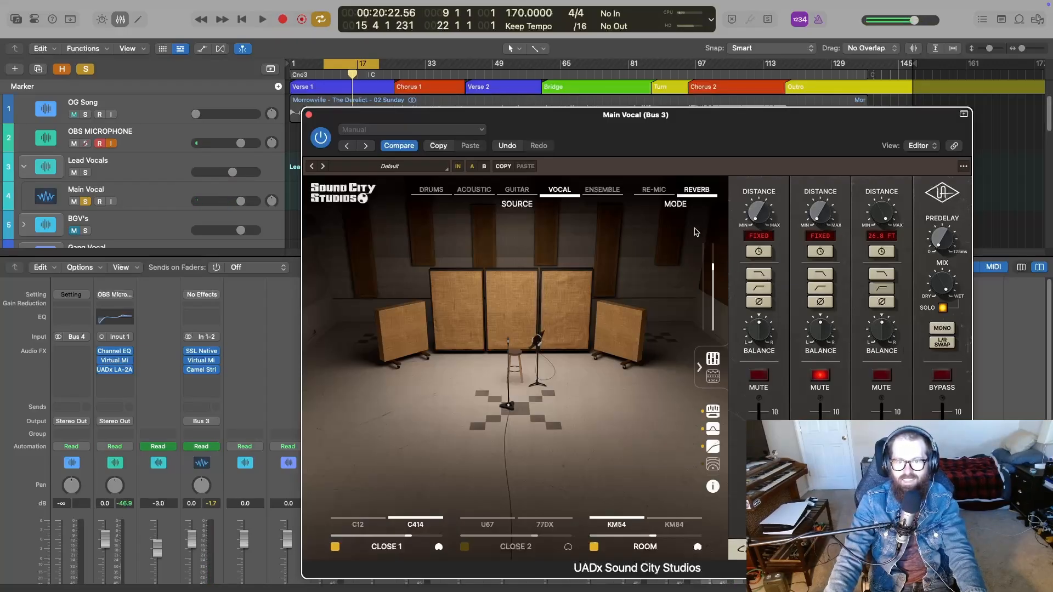
{"action": "left_click", "coordinate": [663, 190]}
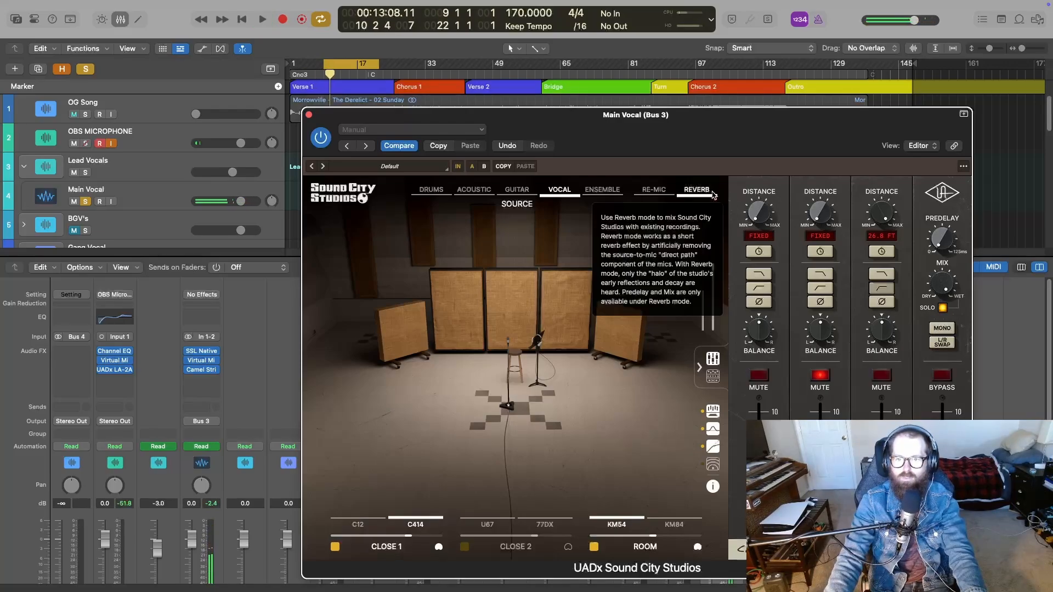
{"action": "key", "text": "space"}
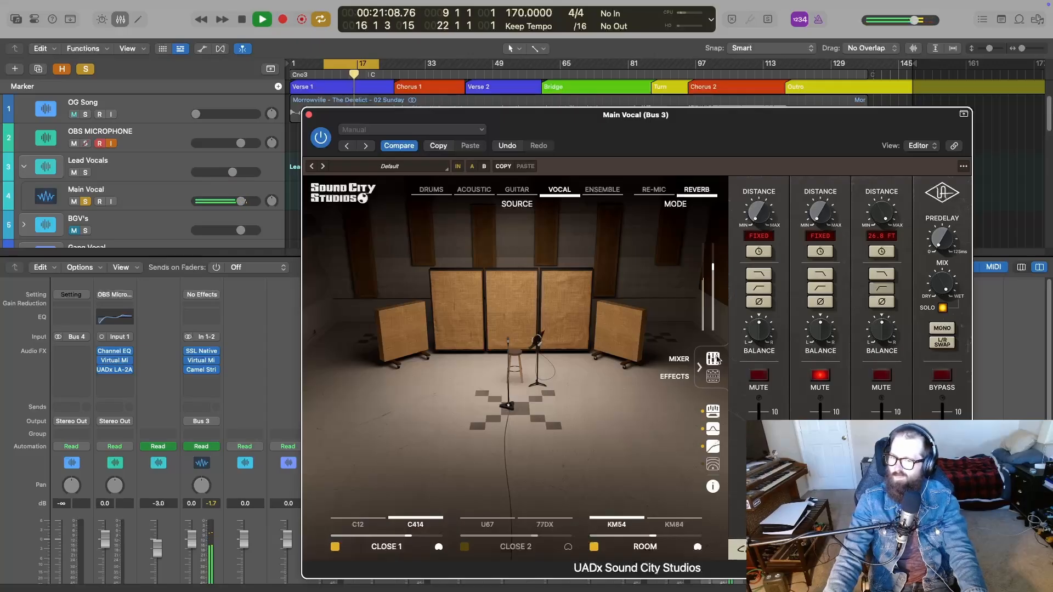
Stop playback and look through the Effects and Mixer views of Sound City Studios
{"action": "key", "text": "space"}
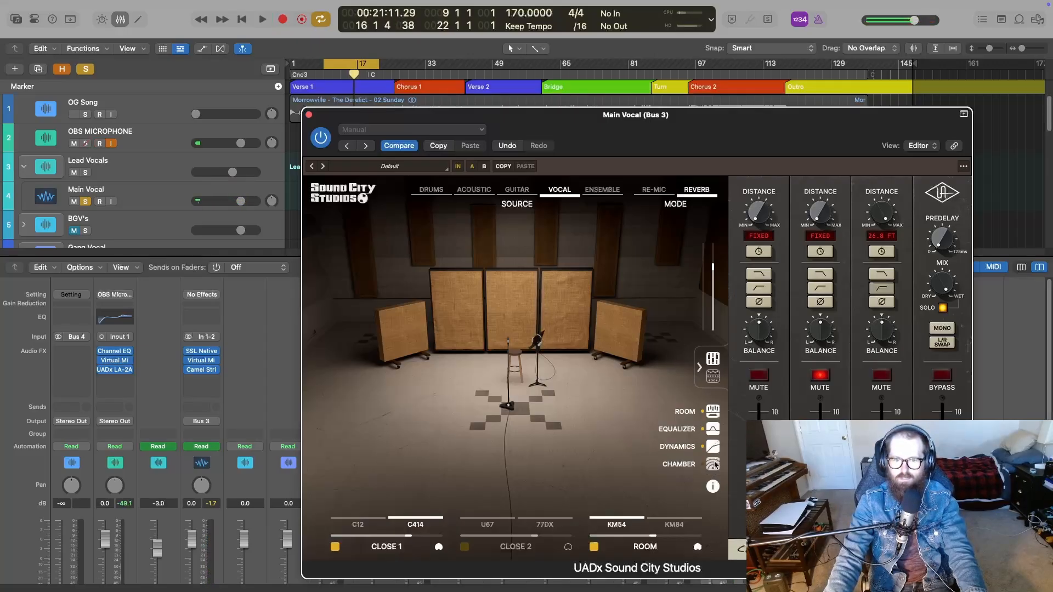
{"action": "left_click", "coordinate": [713, 379]}
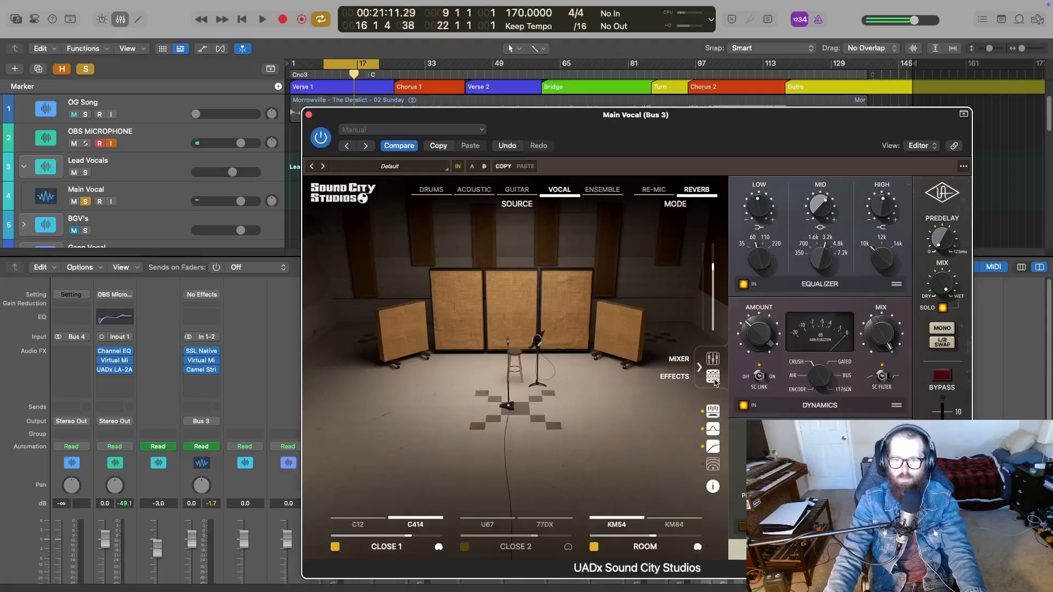
{"action": "left_click", "coordinate": [713, 359]}
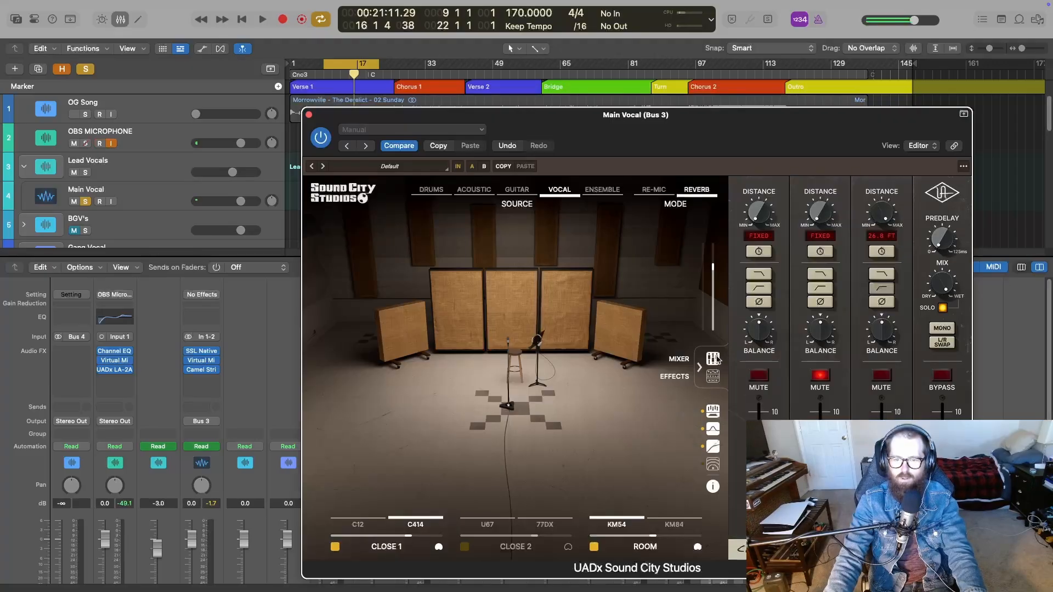
{"action": "left_click", "coordinate": [715, 376]}
{"action": "left_click", "coordinate": [713, 359]}
Try the predelay during looped playback and pull the Close 1 microphone's level down to minimum
{"action": "key", "text": "space"}
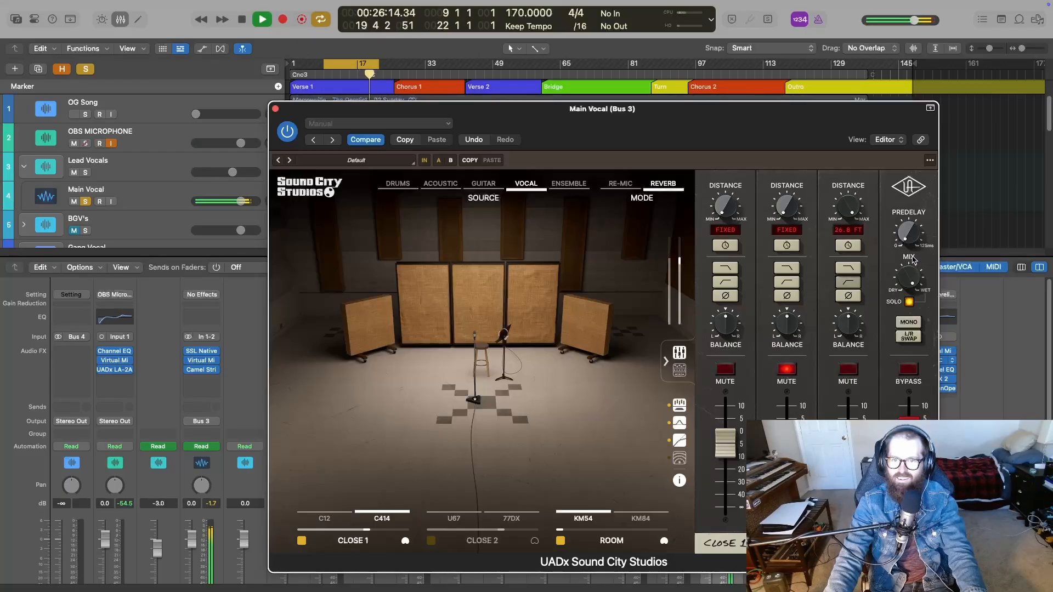
{"action": "left_click_drag", "start_coordinate": [905, 236], "coordinate": [914, 136]}
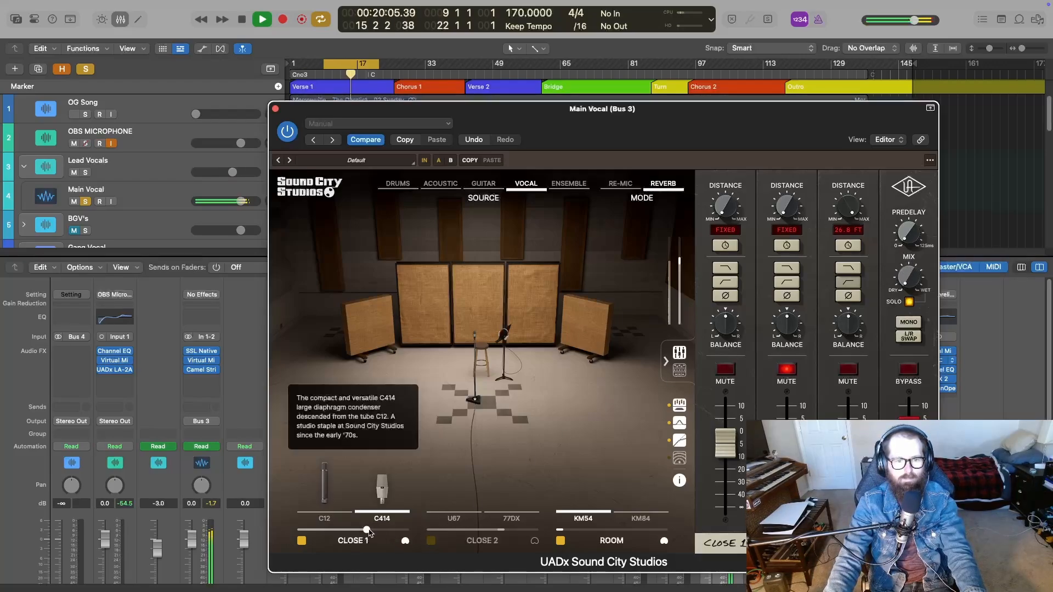
{"action": "left_click_drag", "start_coordinate": [367, 529], "coordinate": [301, 529]}
Try Close 2 at a lower level, switch off both close microphones, and raise the Room microphone's level before closing the plugin
{"action": "left_click", "coordinate": [432, 541]}
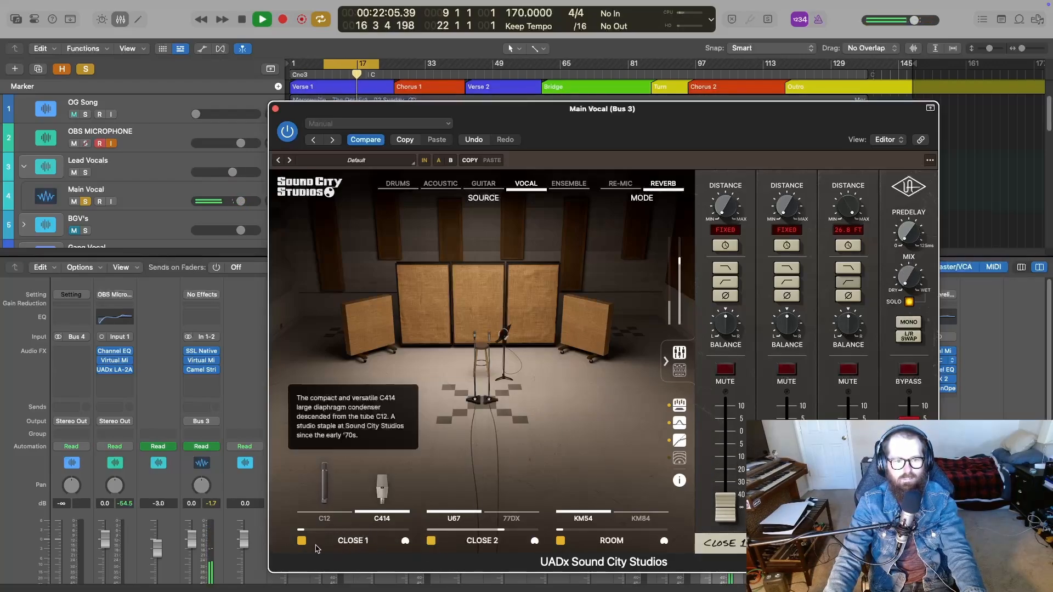
{"action": "left_click", "coordinate": [301, 542]}
{"action": "left_click_drag", "start_coordinate": [504, 530], "coordinate": [459, 543]}
{"action": "left_click", "coordinate": [431, 541]}
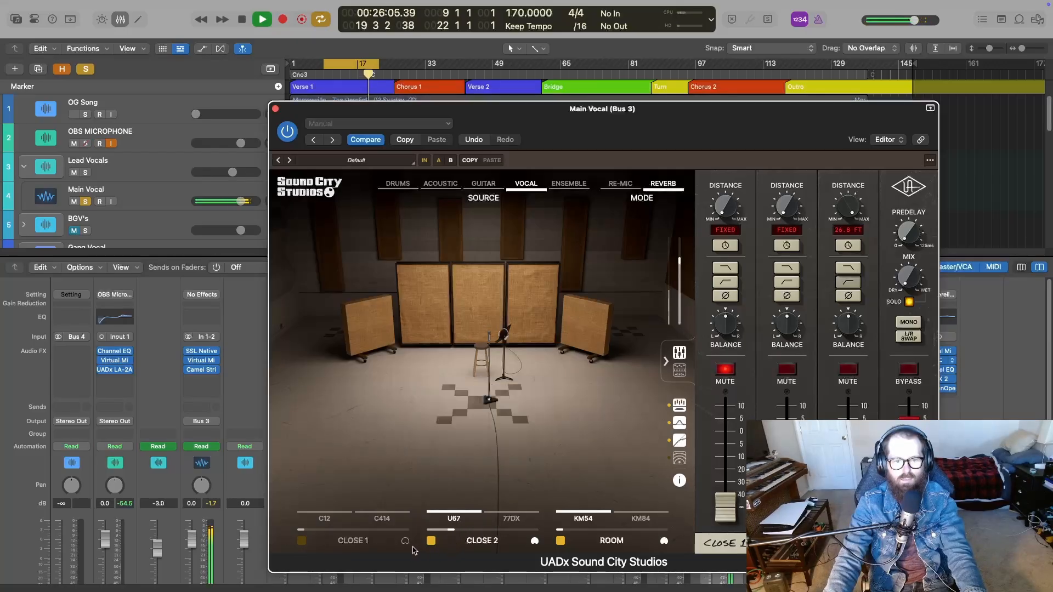
{"action": "left_click_drag", "start_coordinate": [560, 530], "coordinate": [608, 542]}
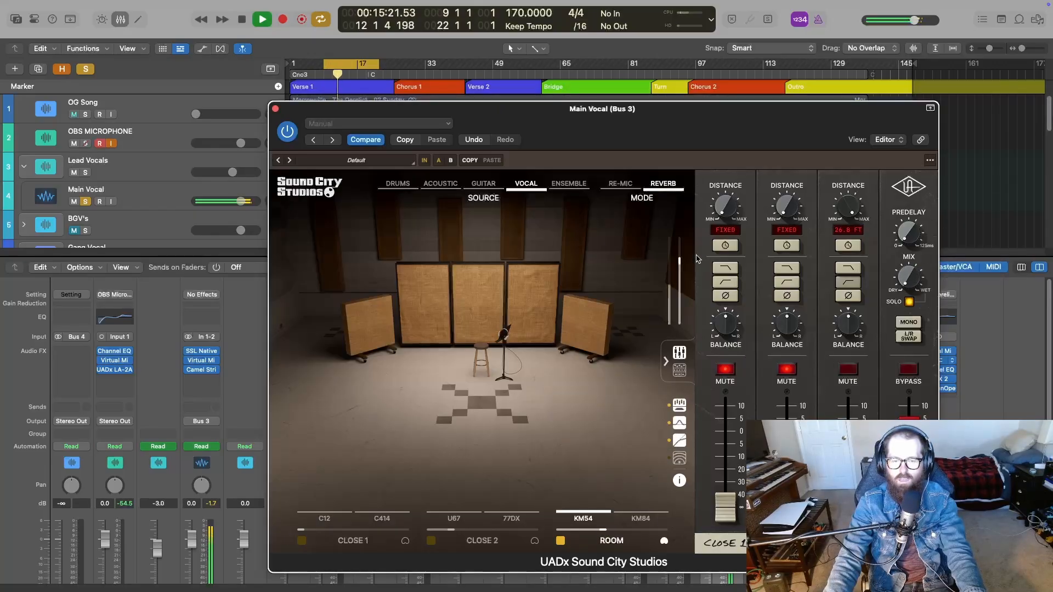
{"action": "key", "text": "space"}
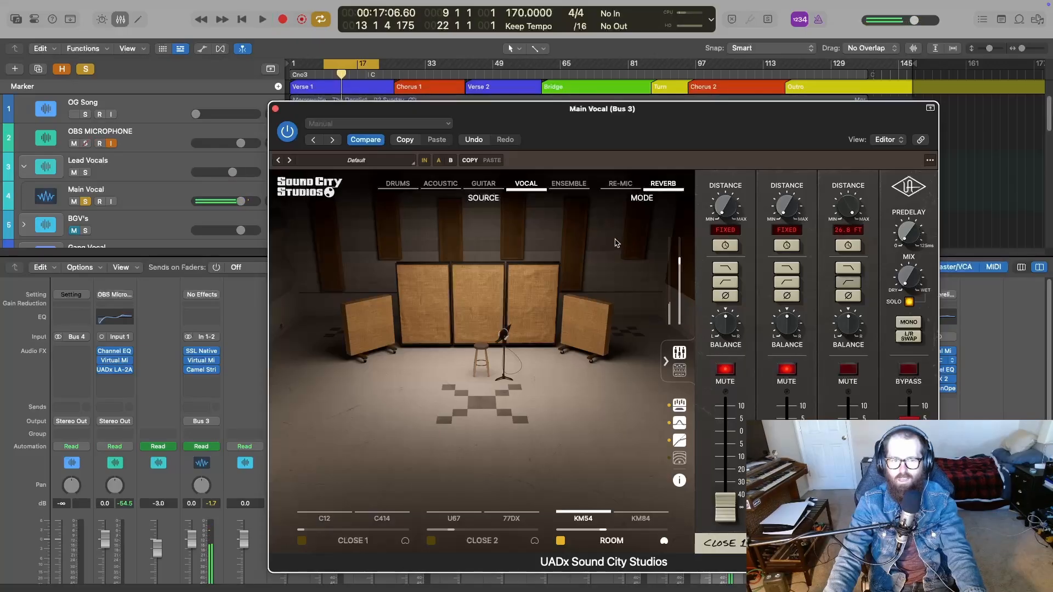
{"action": "left_click", "coordinate": [276, 109]}
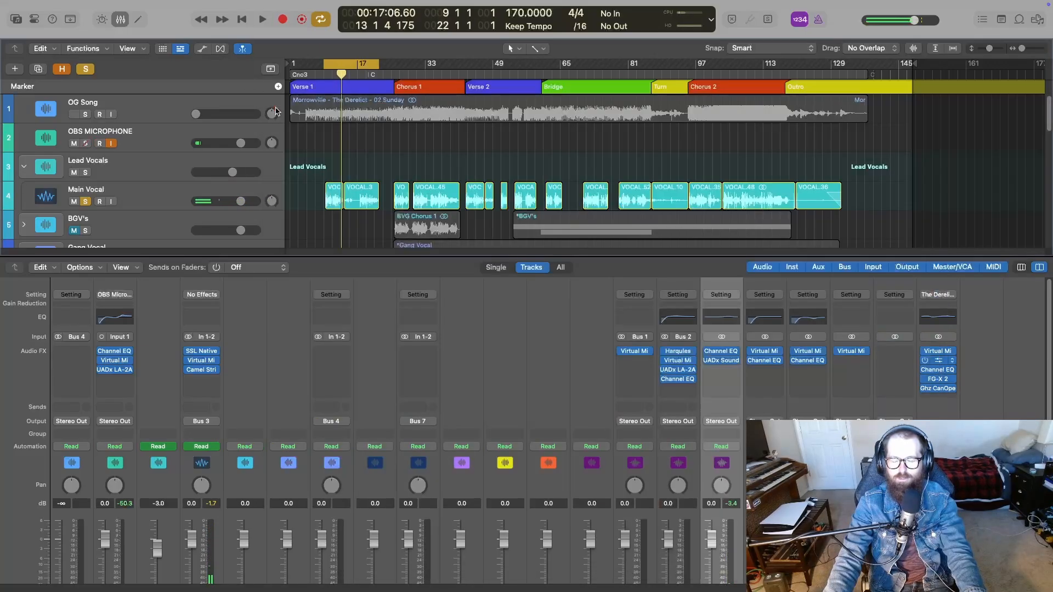
Examine the mixer's channel strips for the Main Vocal's inserts, sends and bus routing
{"action": "scroll", "coordinate": [711, 551], "scroll_direction": "down", "scroll_amount": 3}
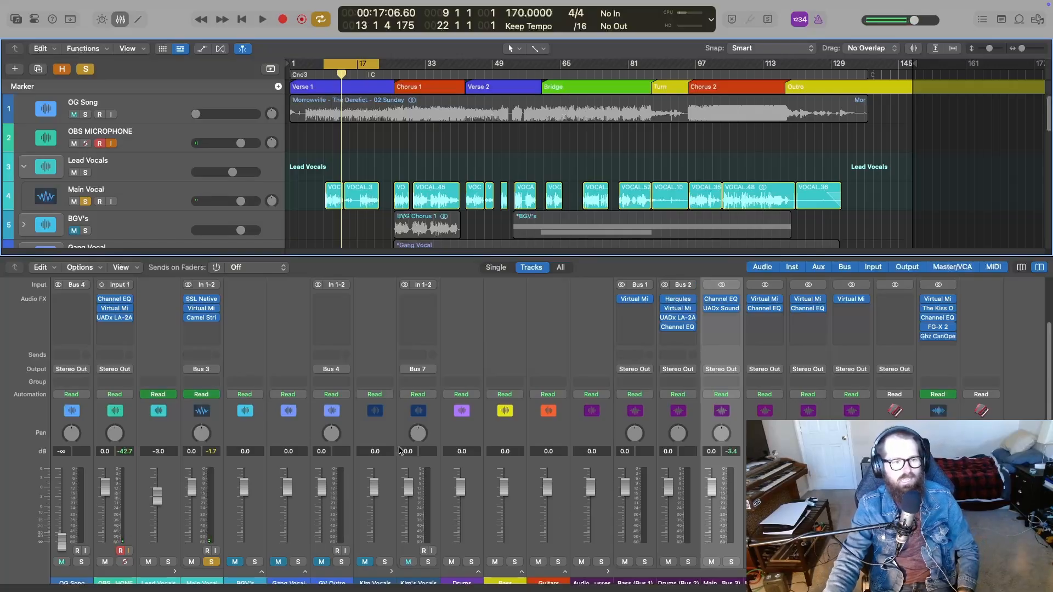
{"action": "scroll", "coordinate": [157, 437], "scroll_direction": "down", "scroll_amount": 1}
{"action": "scroll", "coordinate": [157, 436], "scroll_direction": "up", "scroll_amount": 1}
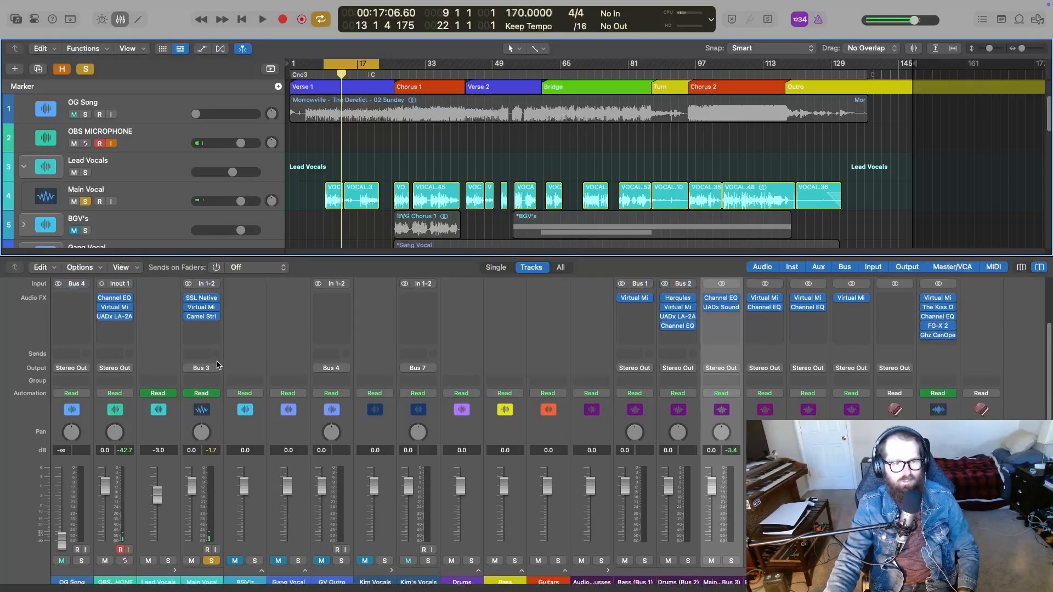
{"action": "left_click", "coordinate": [217, 364]}
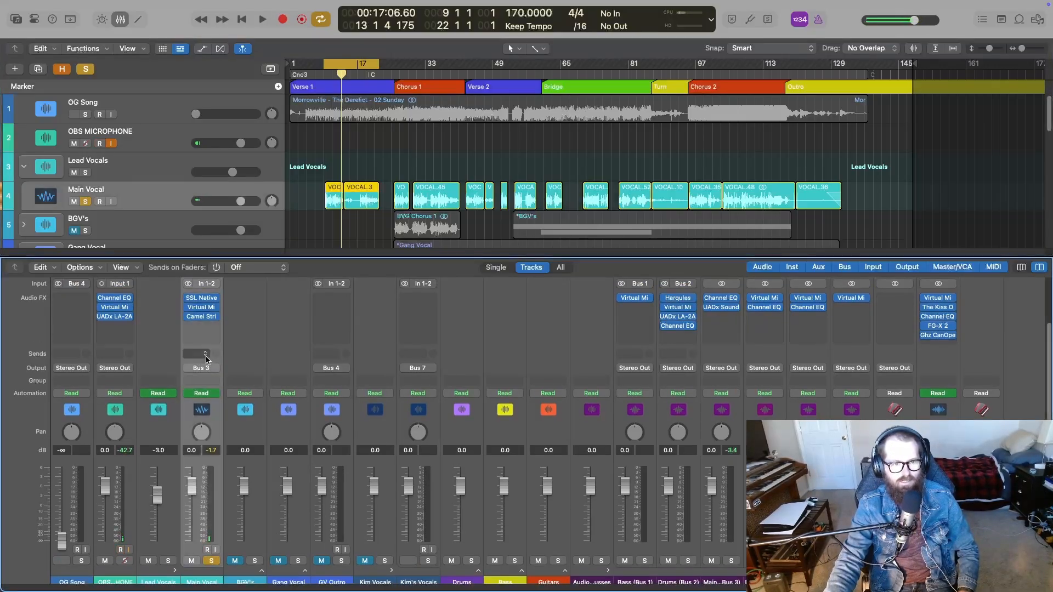
{"action": "scroll", "coordinate": [203, 384], "scroll_direction": "up", "scroll_amount": 3}
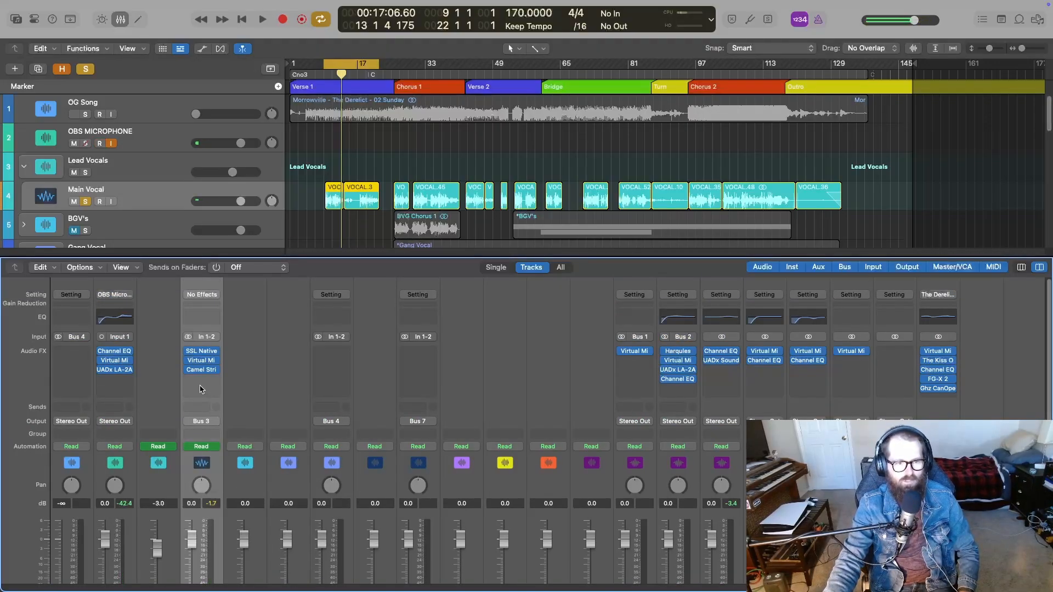
{"action": "scroll", "coordinate": [202, 389], "scroll_direction": "down", "scroll_amount": 1}
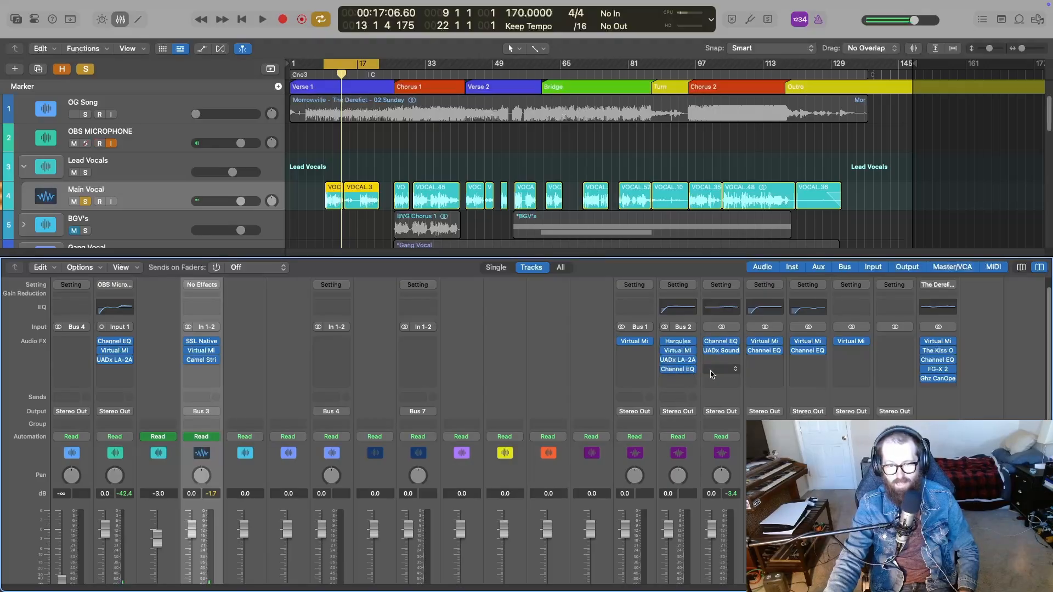
{"action": "scroll", "coordinate": [708, 406], "scroll_direction": "down", "scroll_amount": 3}
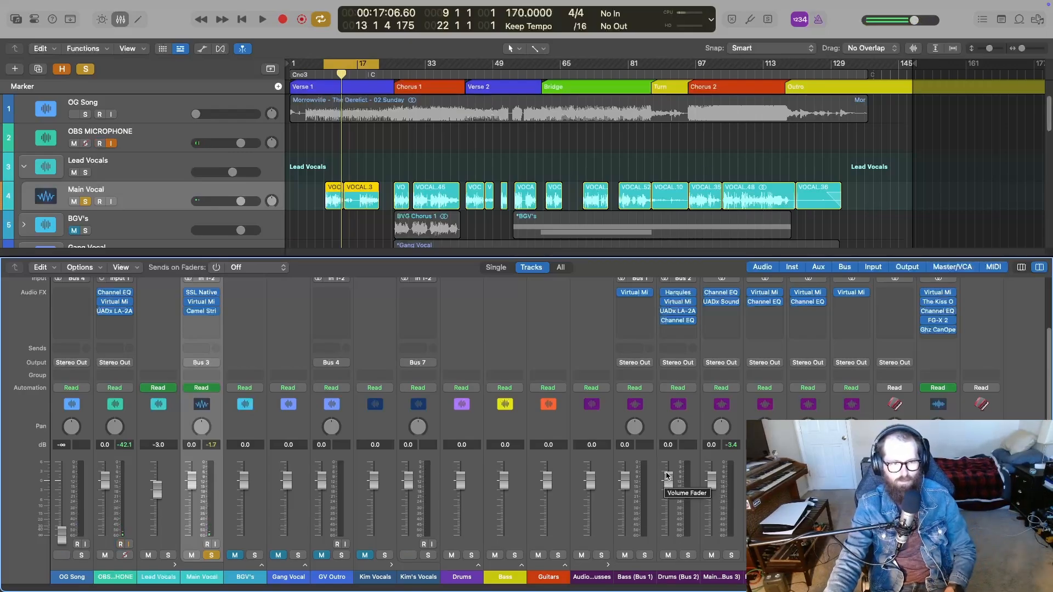
{"action": "scroll", "coordinate": [667, 476], "scroll_direction": "up", "scroll_amount": 3}
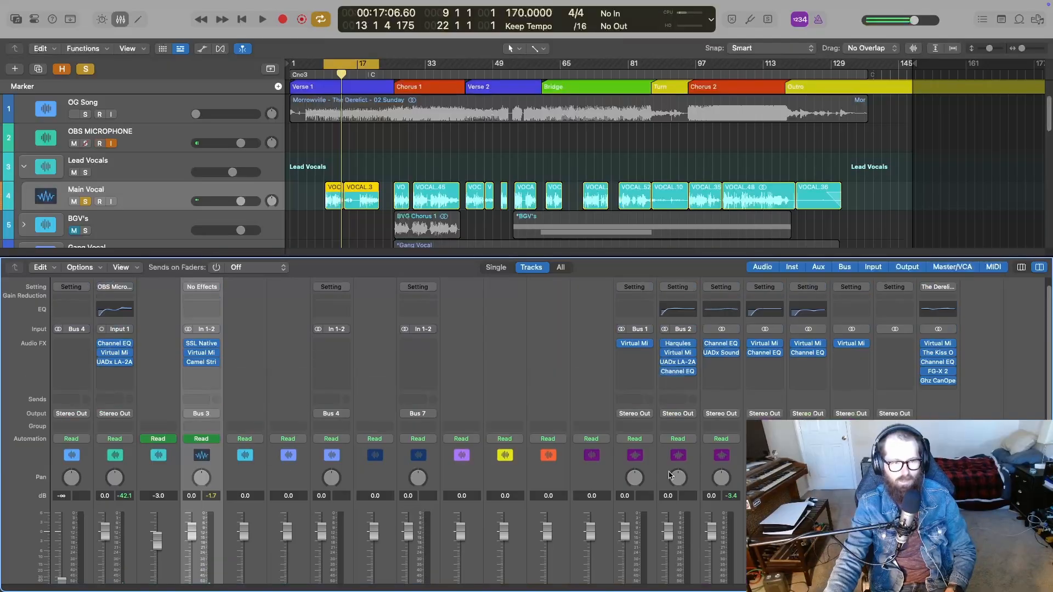
Send the Main Vocal to Bus 8, feeding an auxiliary track named Sound City Bus with UADx Sound City Studios inserted
{"action": "left_click", "coordinate": [206, 403]}
{"action": "mouse_move", "coordinate": [226, 496]}
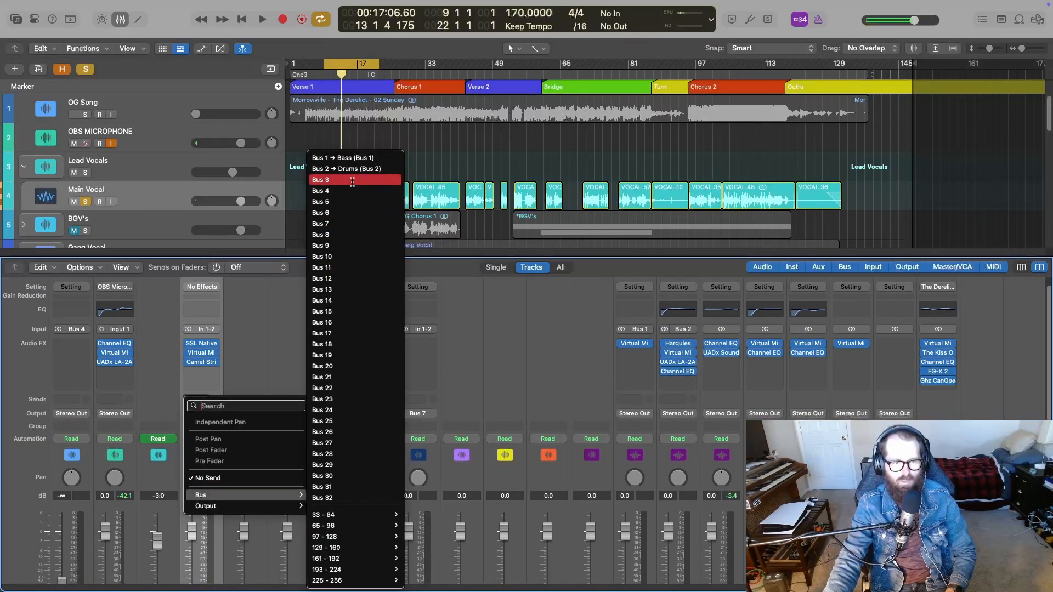
{"action": "left_click", "coordinate": [251, 348]}
{"action": "scroll", "coordinate": [502, 369], "scroll_direction": "down", "scroll_amount": 2}
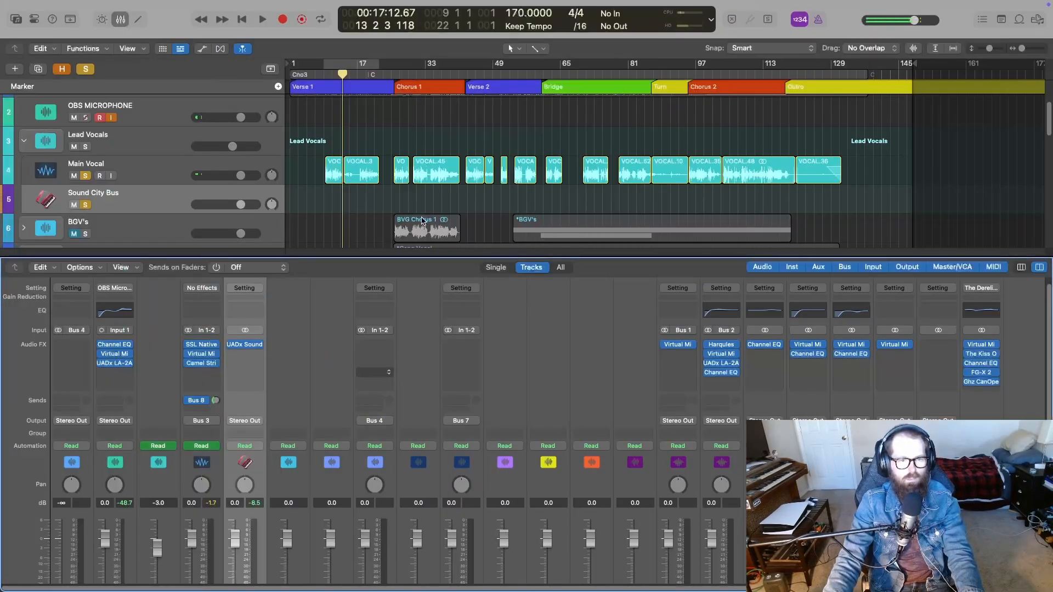
Colour the Sound City Bus track turquoise to match the Lead Vocals tracks
{"action": "key", "text": "x"}
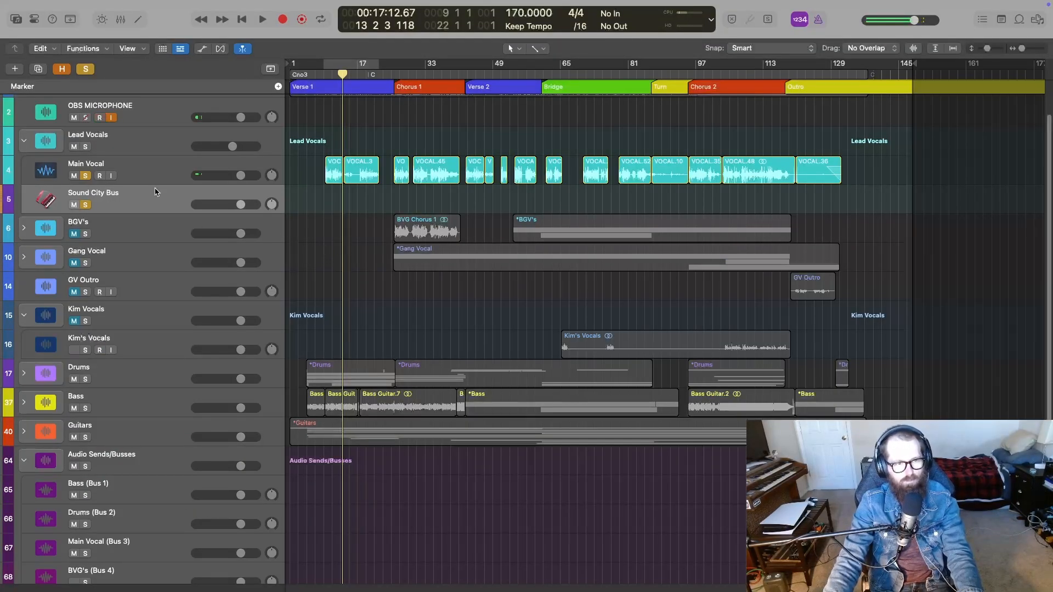
{"action": "key", "text": "alt+c"}
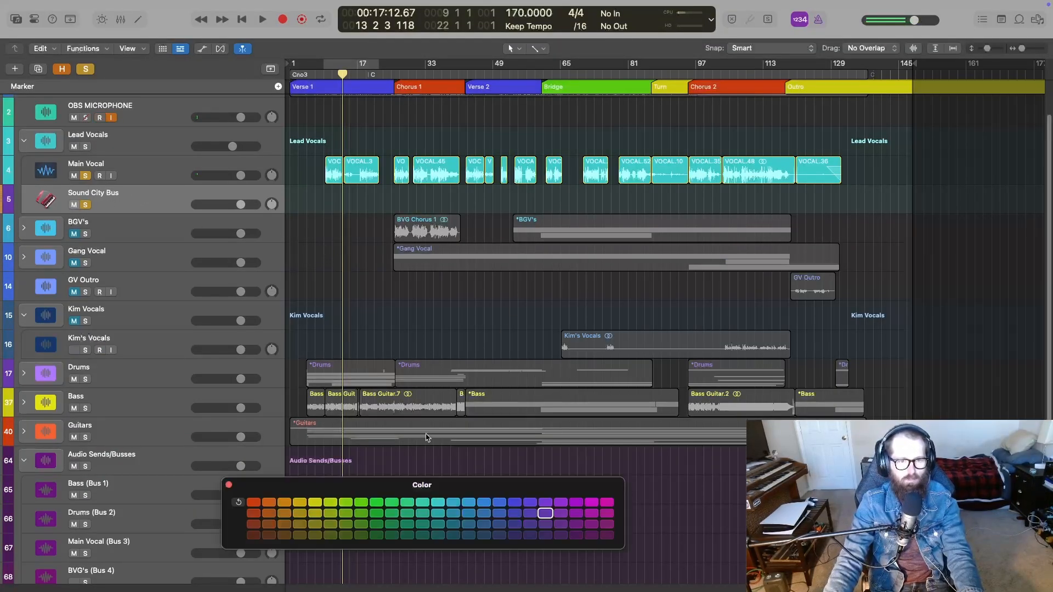
{"action": "left_click", "coordinate": [437, 502]}
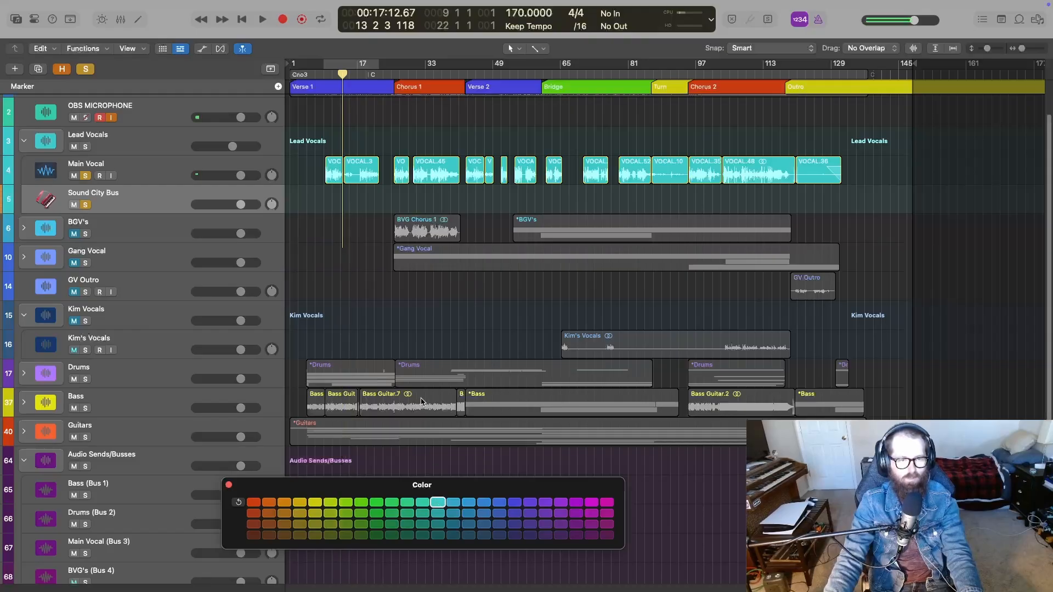
{"action": "key", "text": "x"}
{"action": "left_click", "coordinate": [229, 486]}
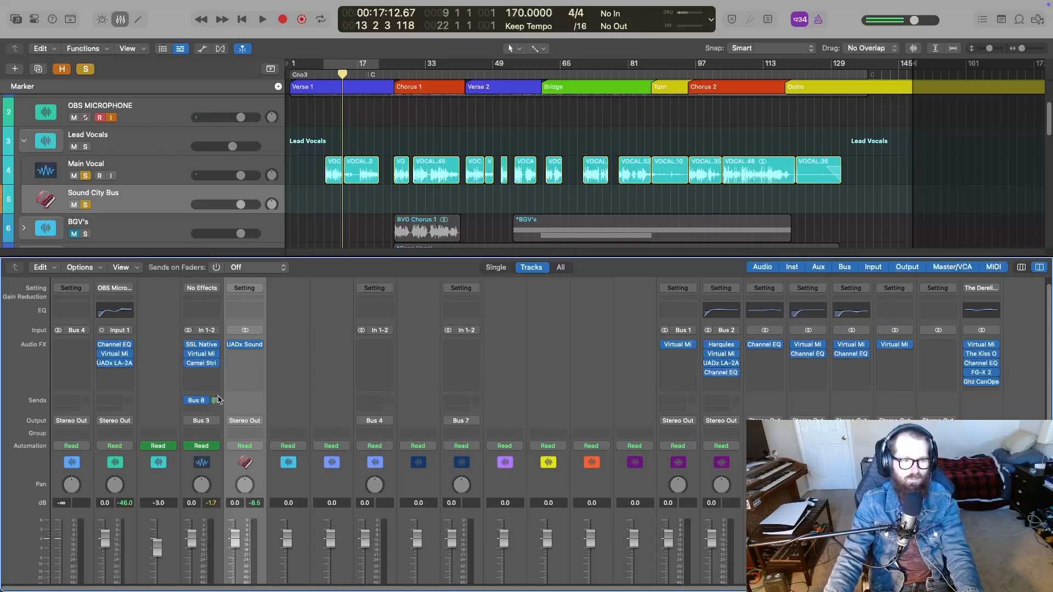
Adjust the level of the Main Vocal's Bus 8 send
{"action": "left_click", "coordinate": [216, 403]}
{"action": "double_click", "coordinate": [216, 402]}
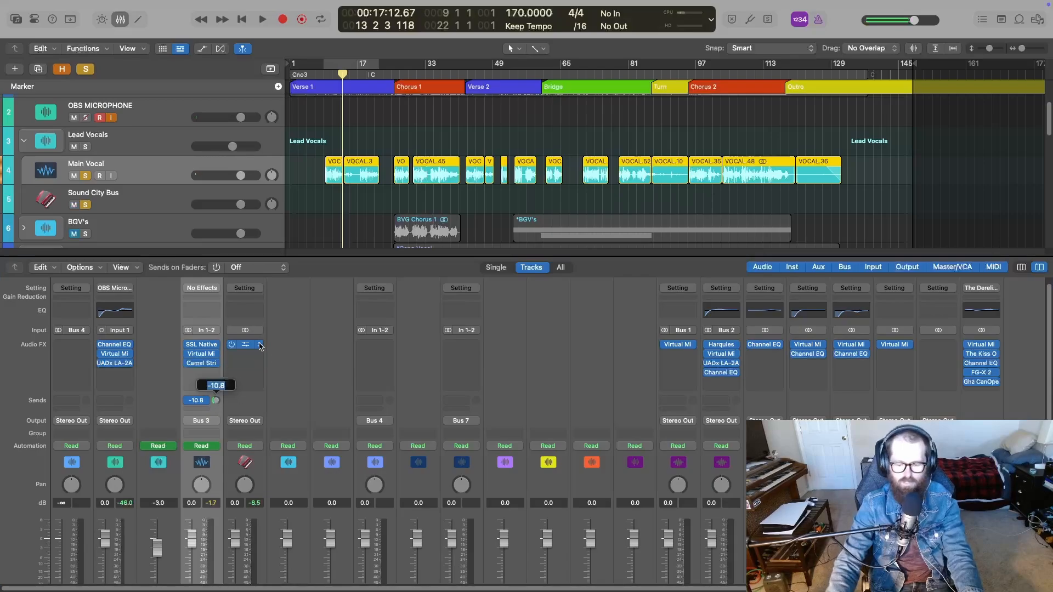
{"action": "key", "text": "Return"}
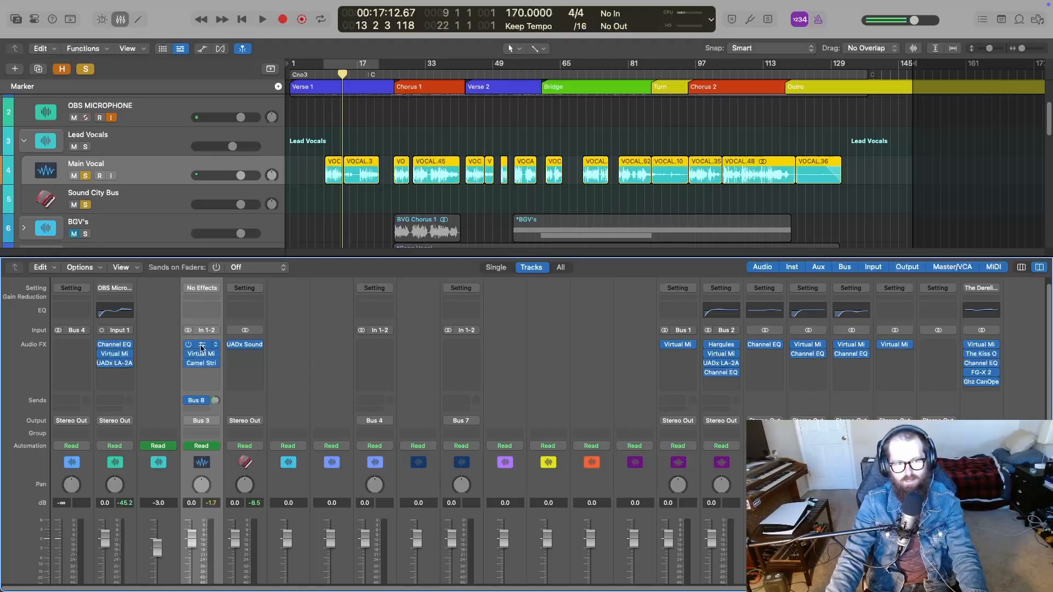
{"action": "mouse_move", "coordinate": [246, 350]}
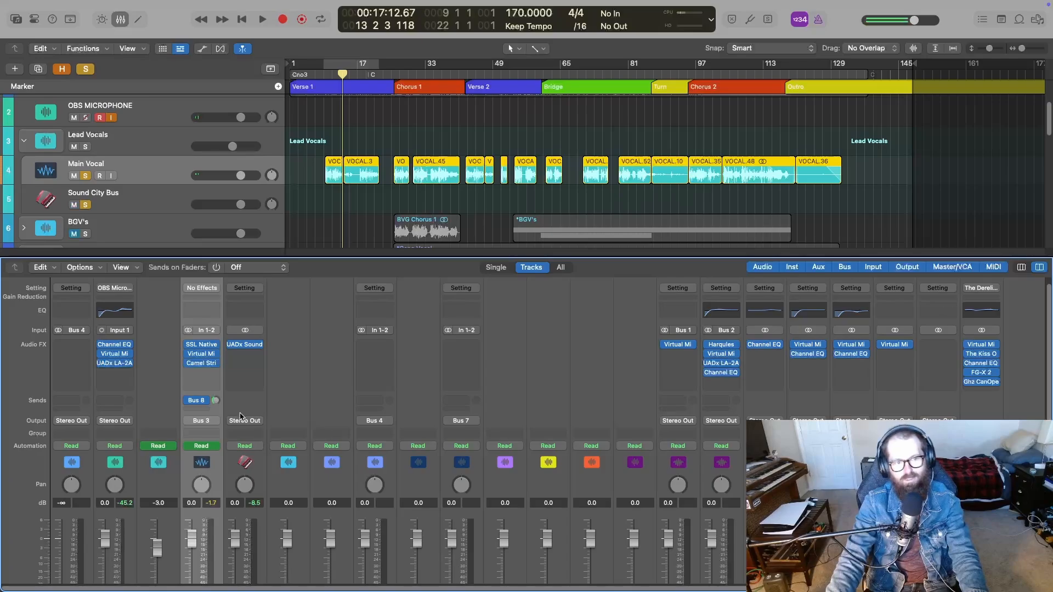
{"action": "mouse_move", "coordinate": [214, 355]}
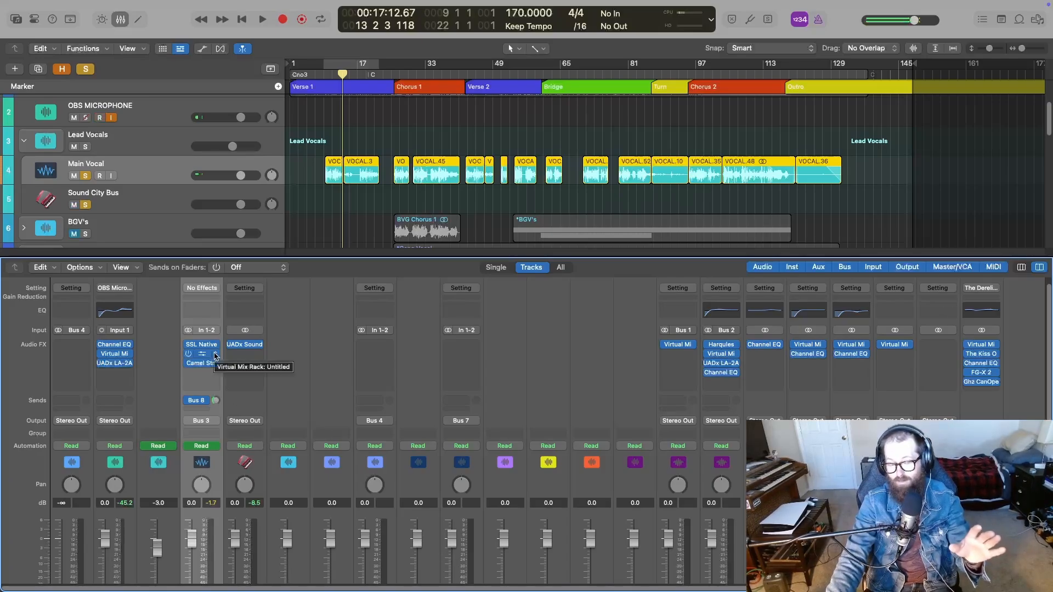
{"action": "scroll", "coordinate": [214, 355], "scroll_direction": "down", "scroll_amount": 3}
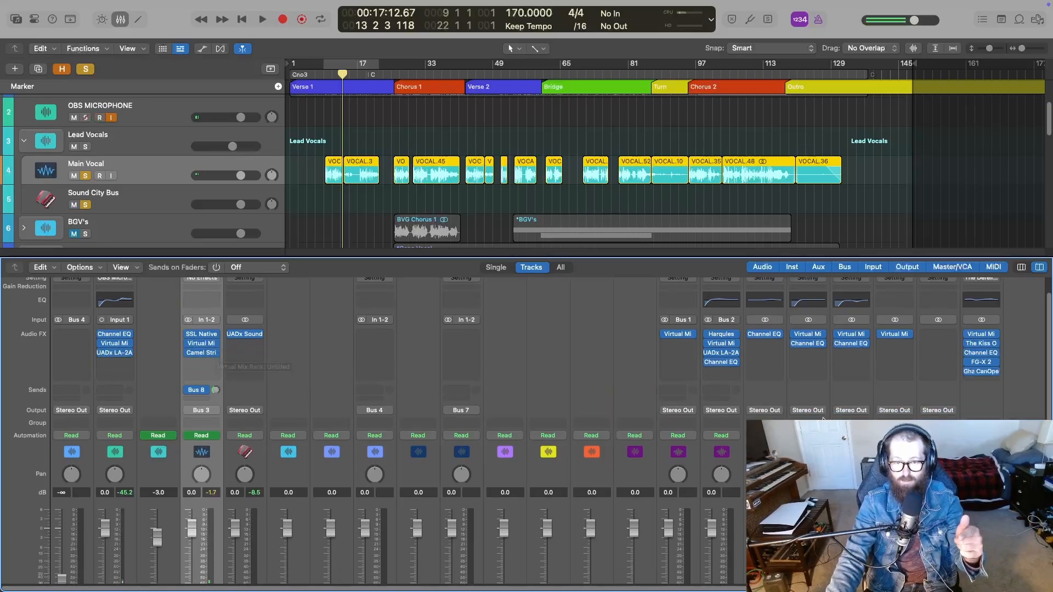
{"action": "scroll", "coordinate": [739, 424], "scroll_direction": "up", "scroll_amount": 3}
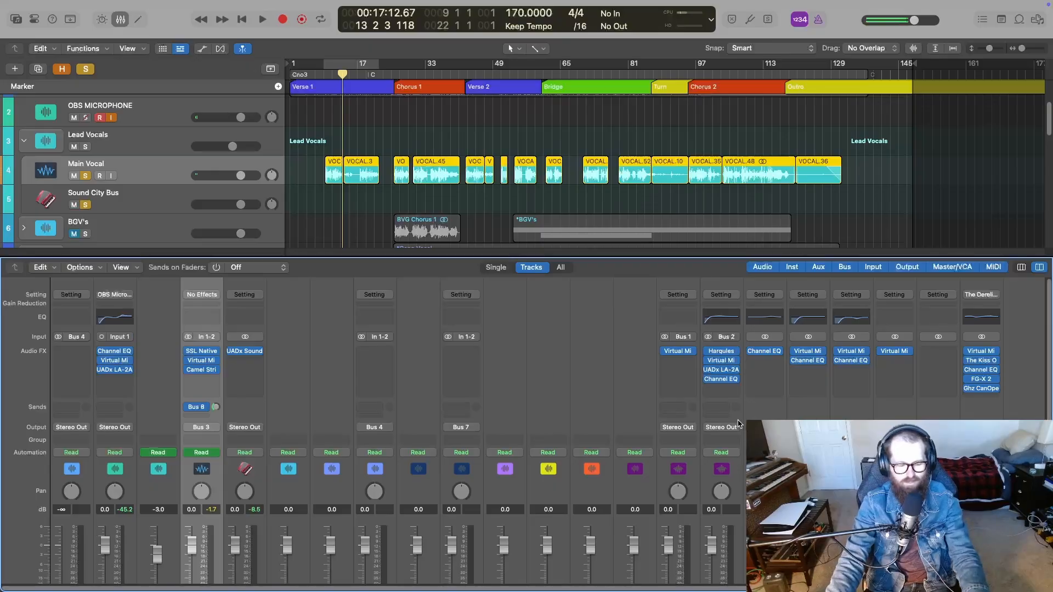
Loop bars 9 to 22 and play the soloed Main Vocal together with the Sound City Bus, with the mixer shown
{"action": "key", "text": "x"}
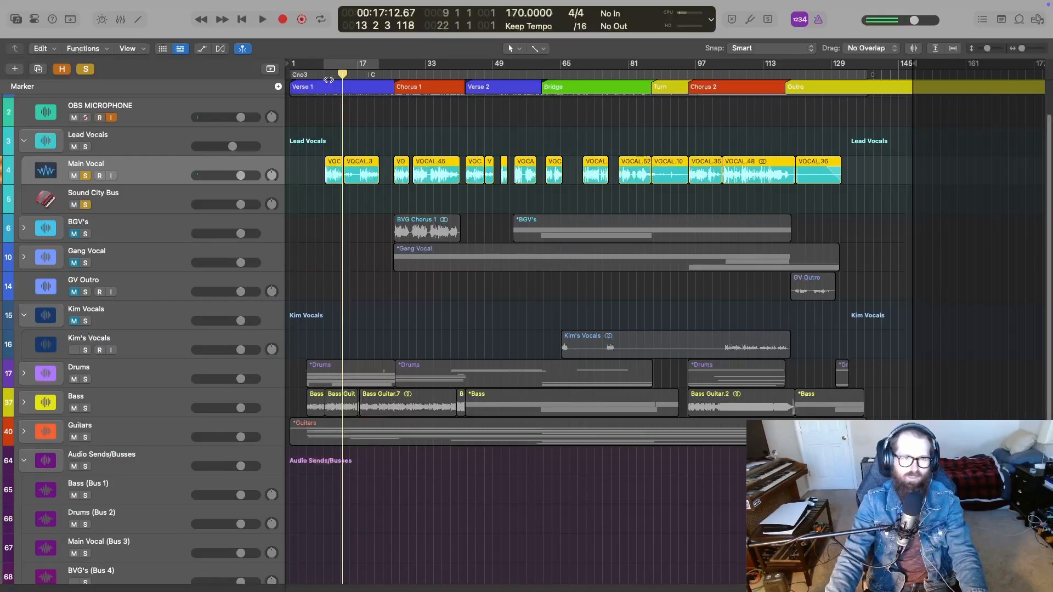
{"action": "left_click", "coordinate": [326, 77]}
{"action": "key", "text": "space"}
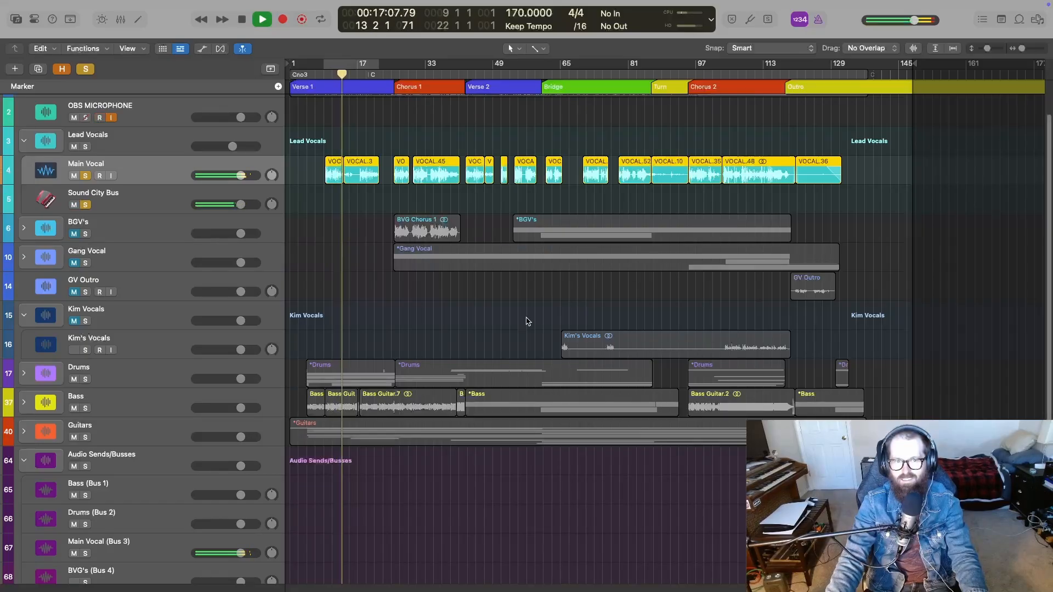
{"action": "key", "text": "c"}
{"action": "key", "text": "x"}
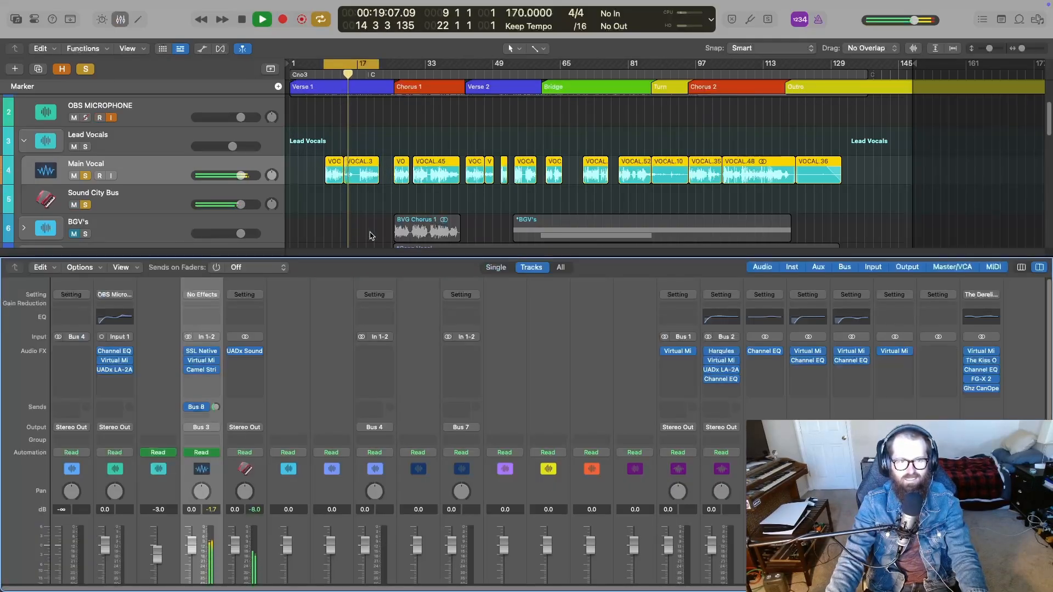
{"action": "key", "text": "space"}
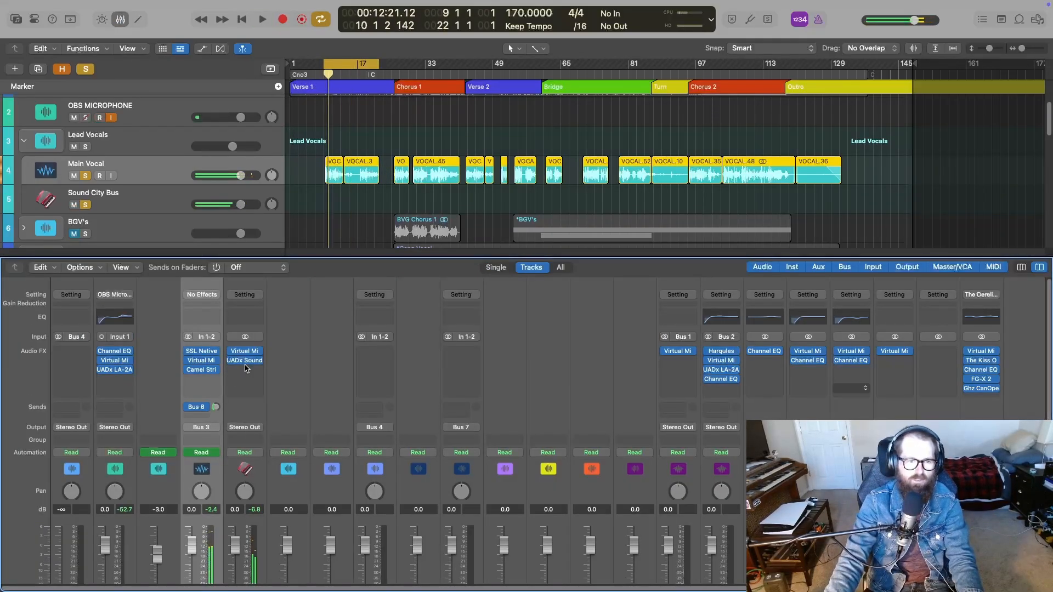
Set the Sound City Bus's UADx Sound City Studios source to Vocal and its Close 1 microphone to C414, and save the project
{"action": "left_click", "coordinate": [246, 362]}
{"action": "key", "text": "space"}
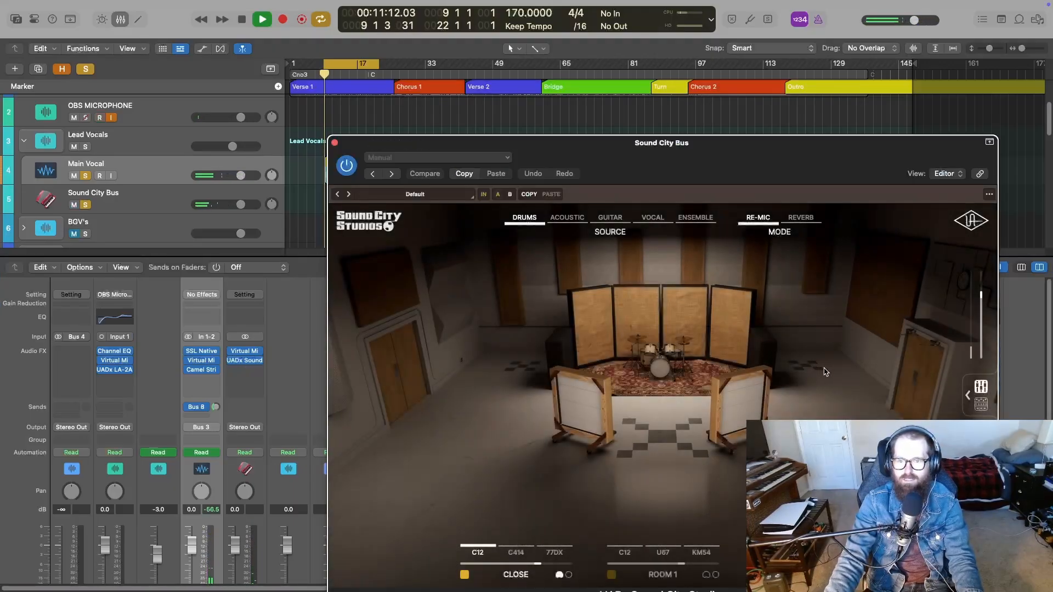
{"action": "left_click_drag", "start_coordinate": [686, 143], "coordinate": [526, 150]}
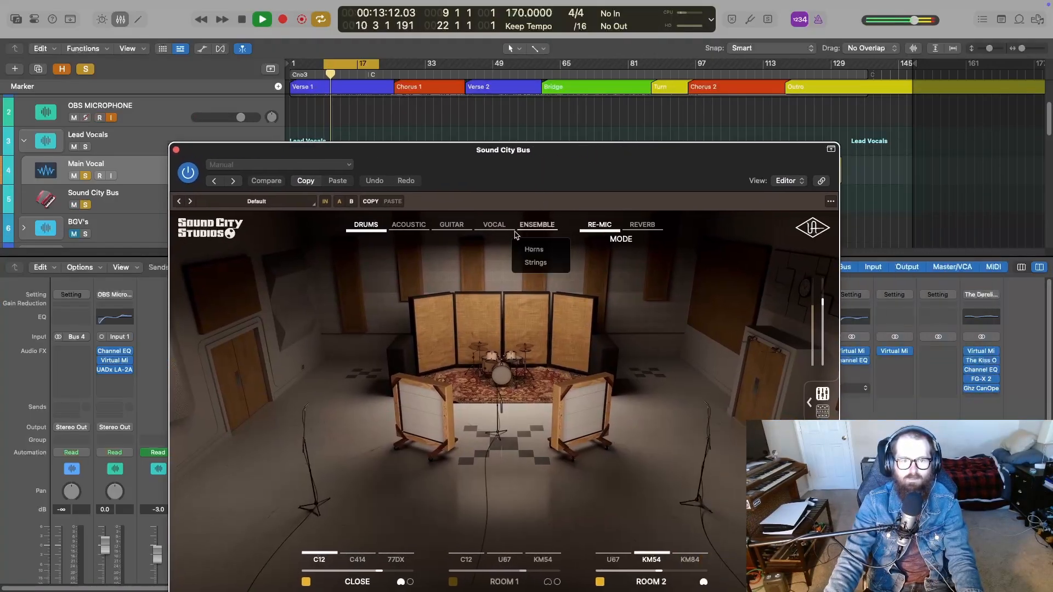
{"action": "mouse_move", "coordinate": [503, 227]}
{"action": "left_click", "coordinate": [490, 250]}
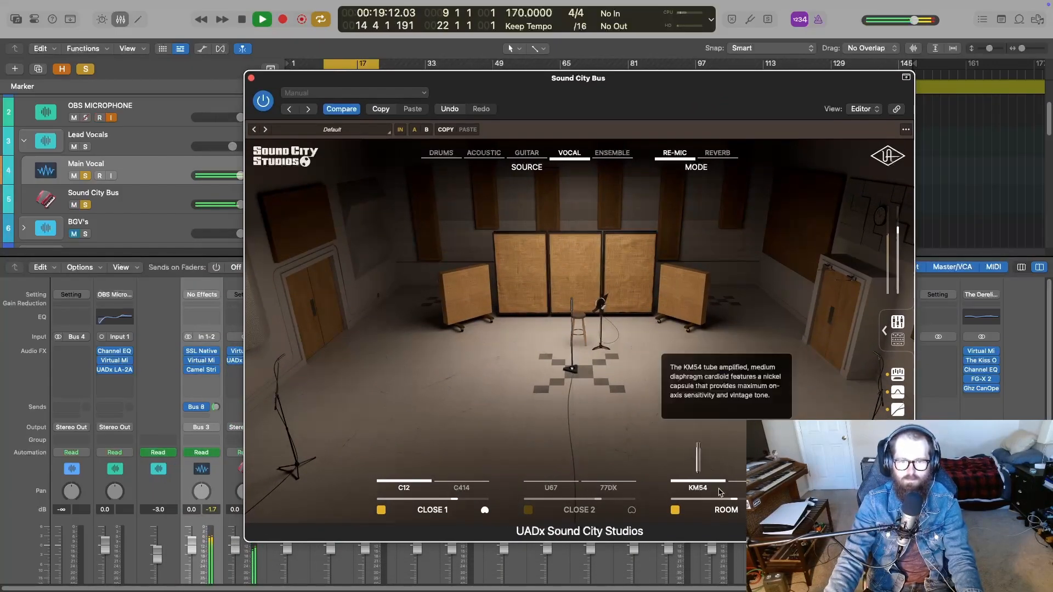
{"action": "mouse_move", "coordinate": [463, 473]}
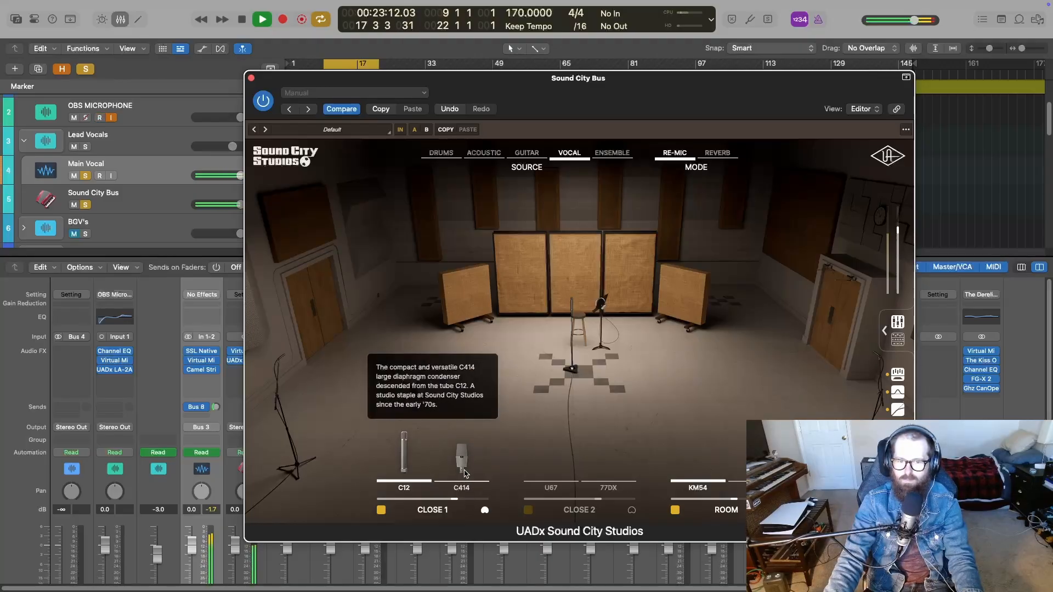
{"action": "left_click", "coordinate": [463, 474]}
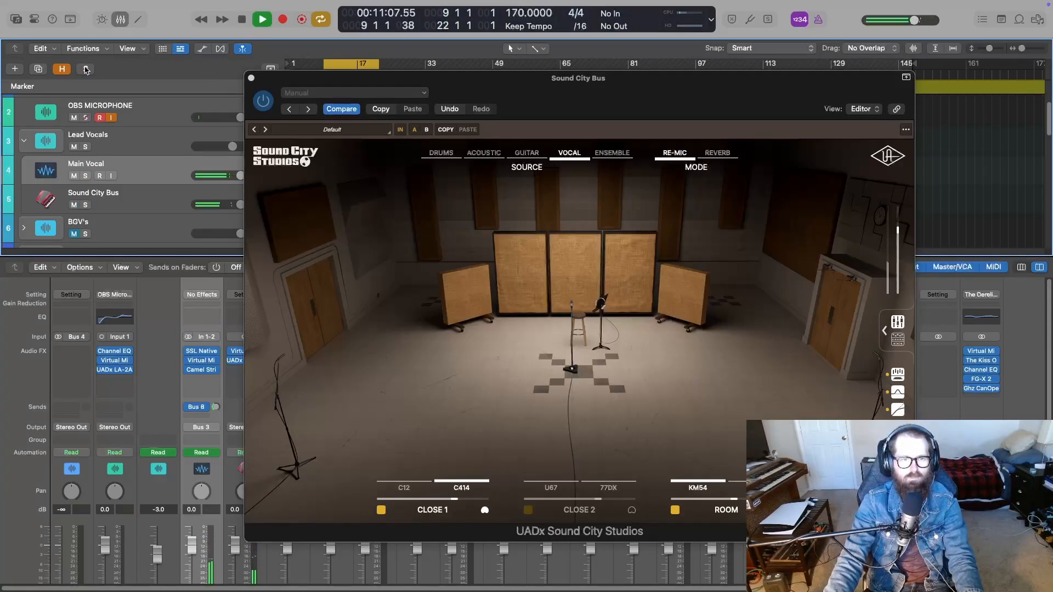
{"action": "key", "text": "super+s"}
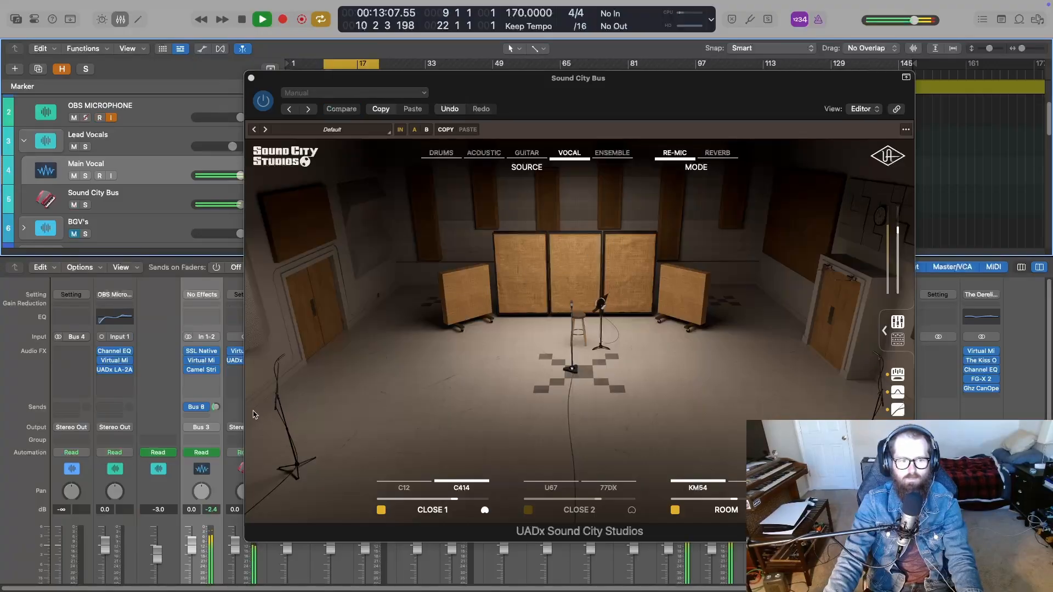
Compare the unsoloed mix in looped playback with the Sound City Bus muted and unmuted
{"action": "left_click_drag", "start_coordinate": [505, 98], "coordinate": [598, 228]}
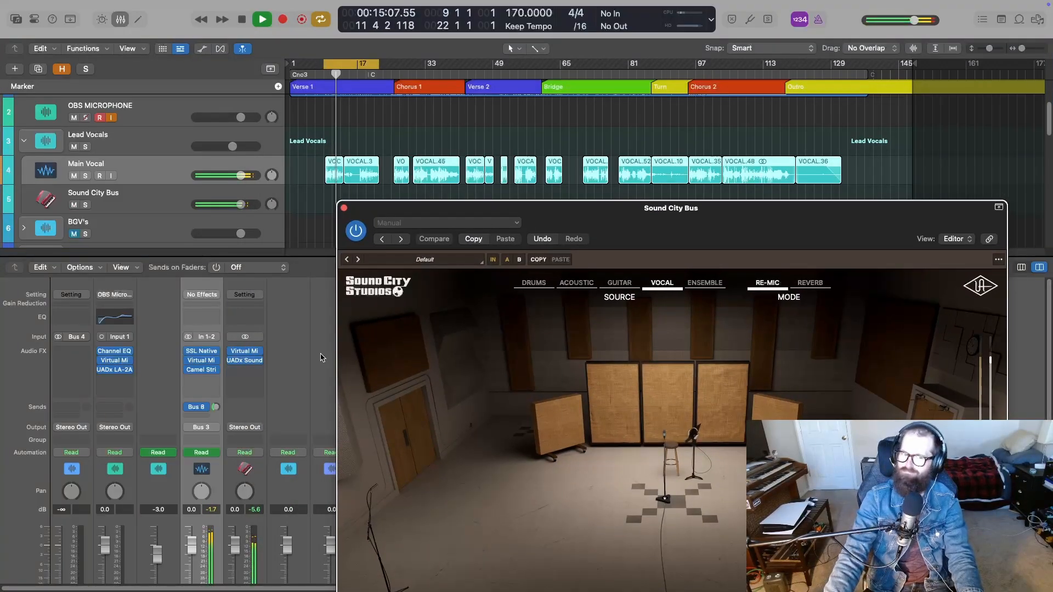
{"action": "scroll", "coordinate": [247, 427], "scroll_direction": "down", "scroll_amount": 3}
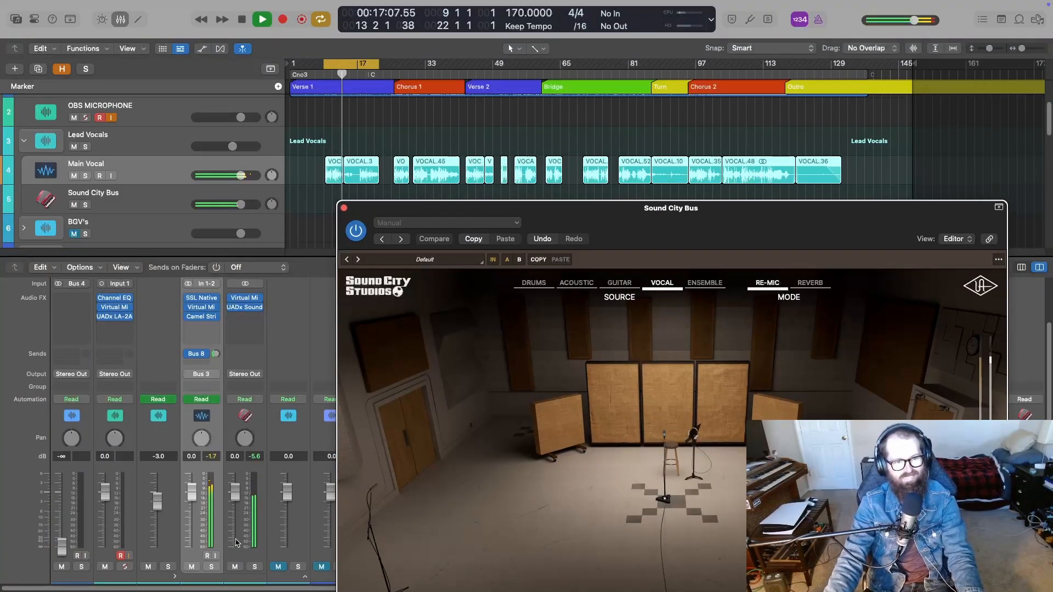
{"action": "left_click", "coordinate": [235, 567]}
{"action": "key", "text": "space"}
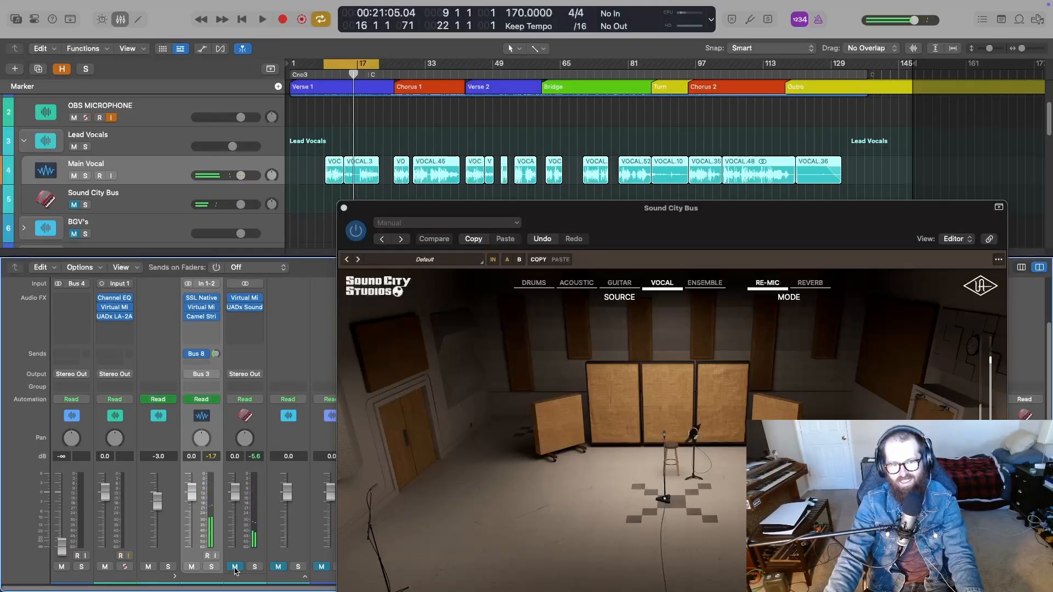
{"action": "key", "text": "space"}
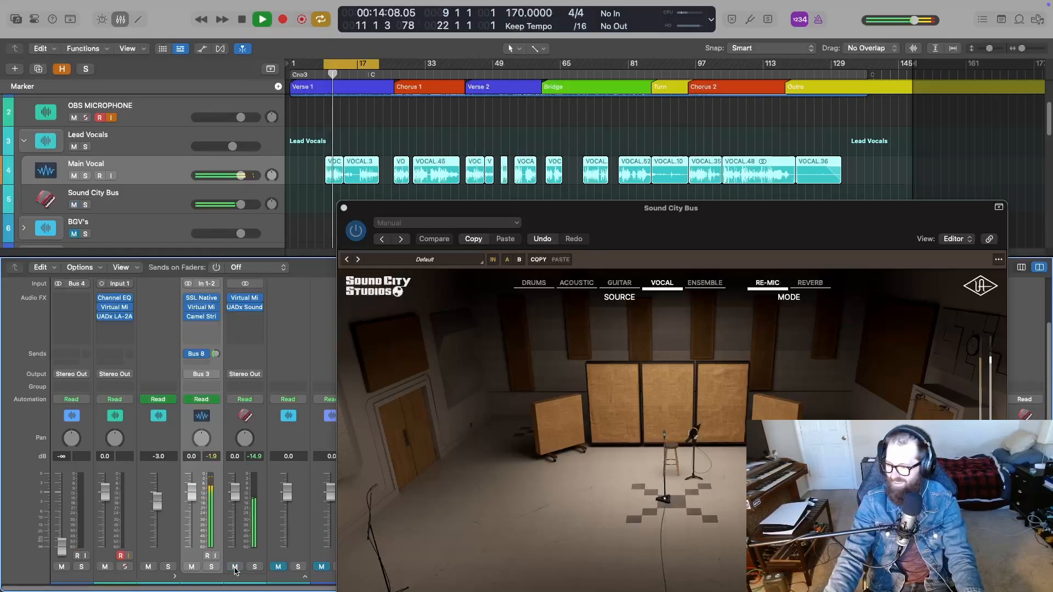
{"action": "left_click", "coordinate": [235, 568]}
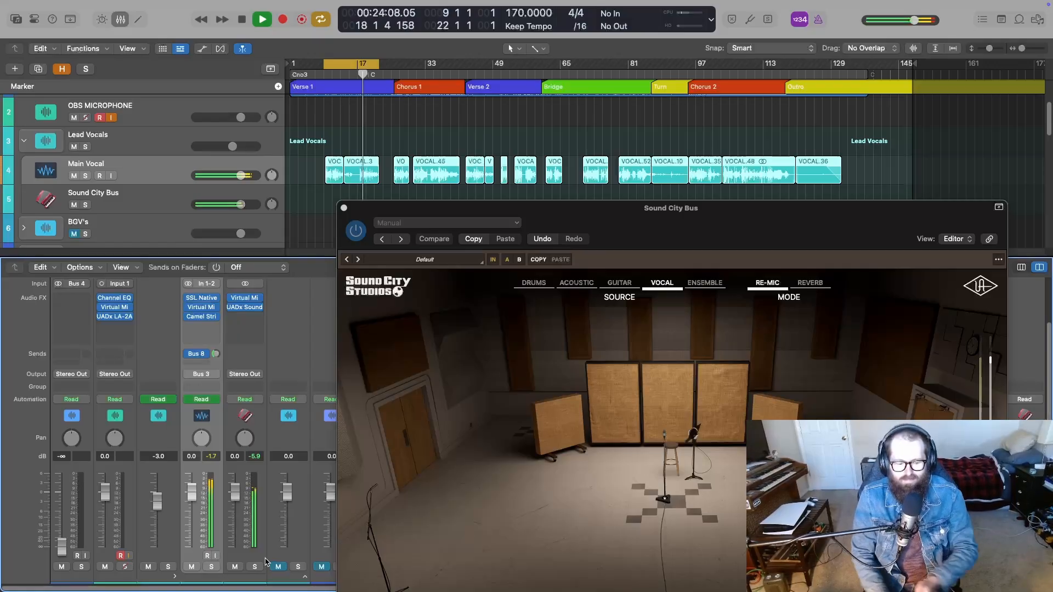
{"action": "key", "text": "space"}
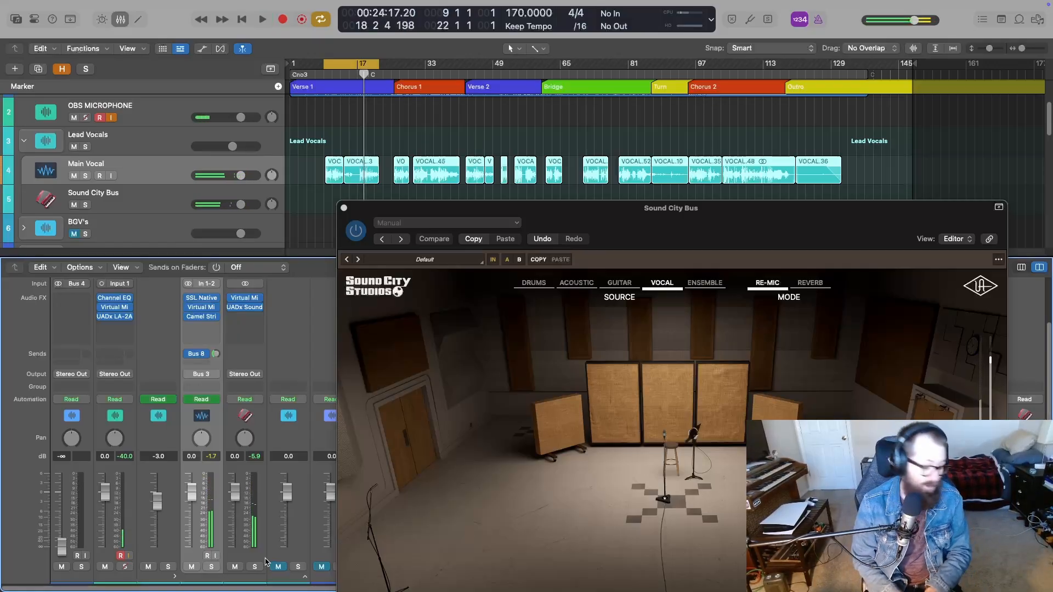
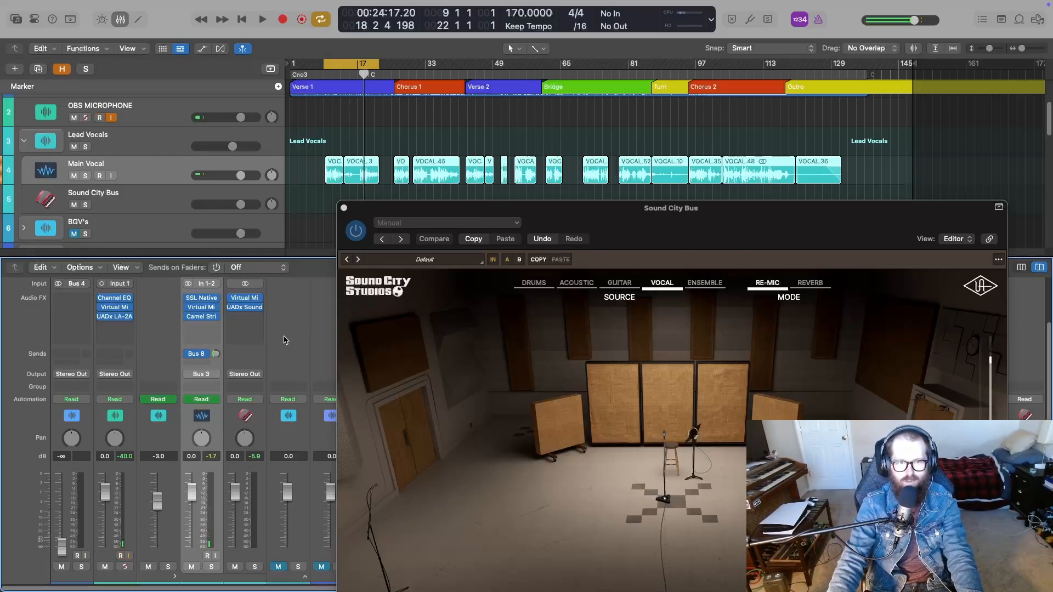
{"action": "scroll", "coordinate": [283, 517], "scroll_direction": "down", "scroll_amount": 2}
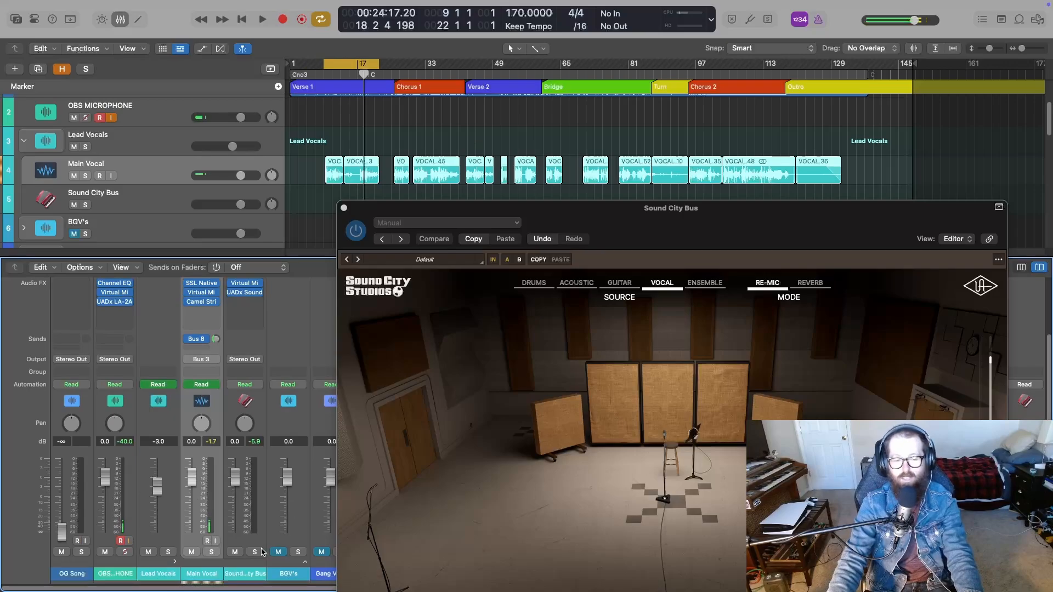
{"action": "key", "text": "space"}
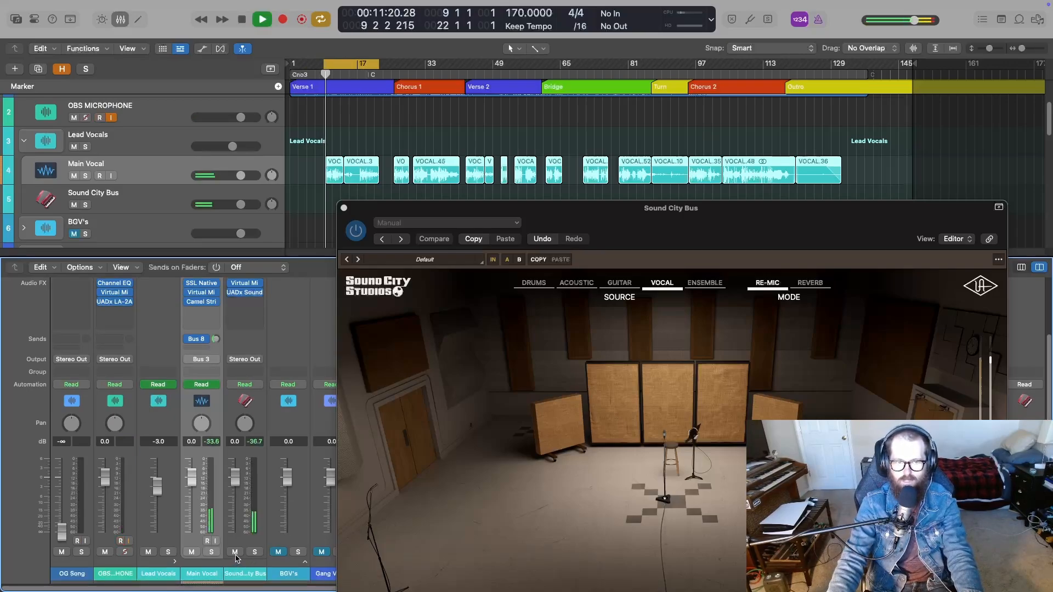
{"action": "left_click", "coordinate": [234, 553]}
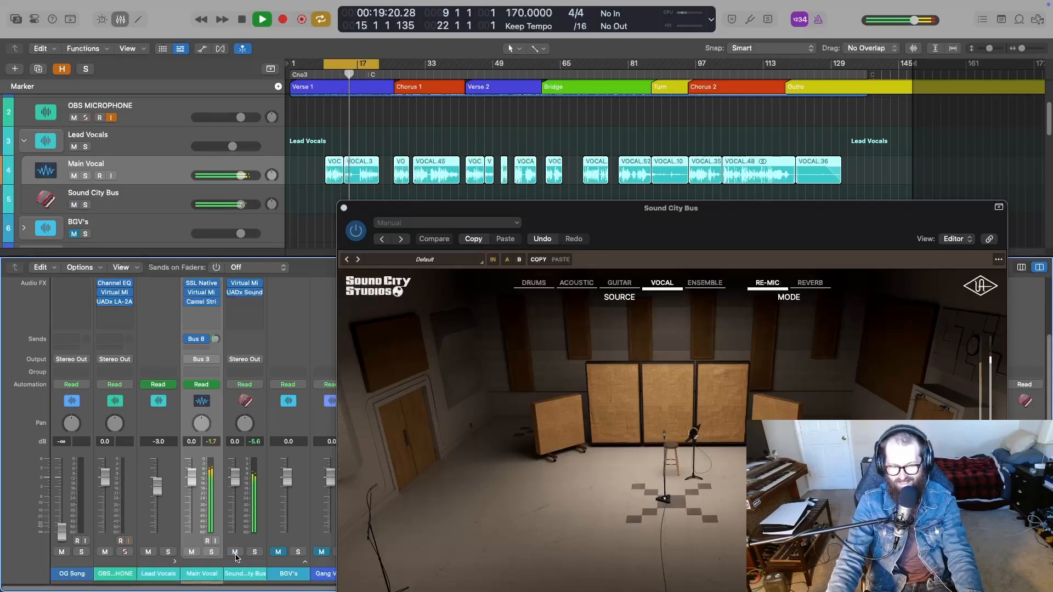
{"action": "key", "text": "space"}
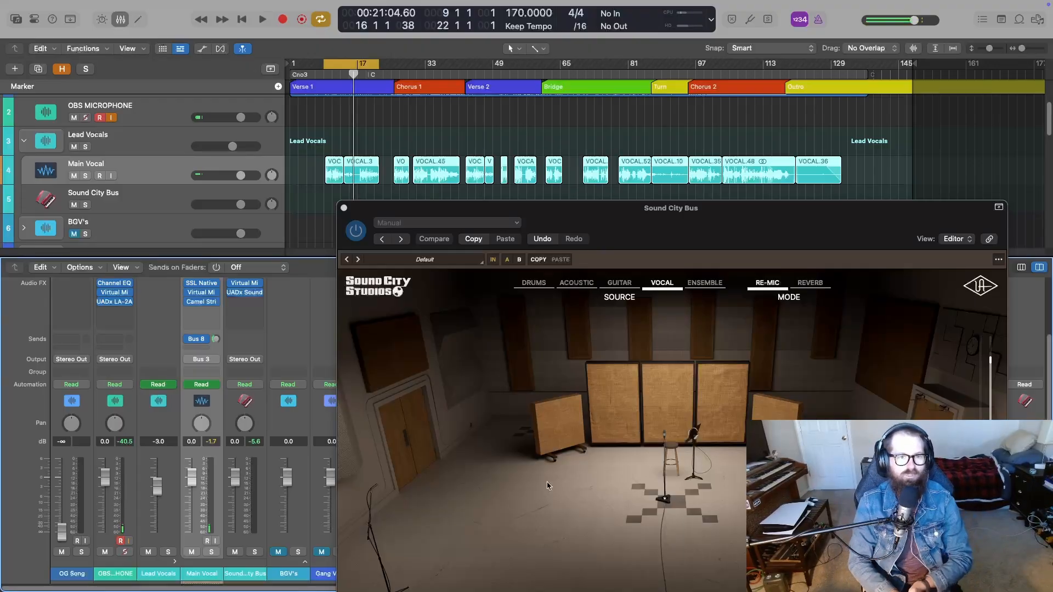
Turn off looping and listen to the mix from the start of Chorus 1
{"action": "key", "text": "c"}
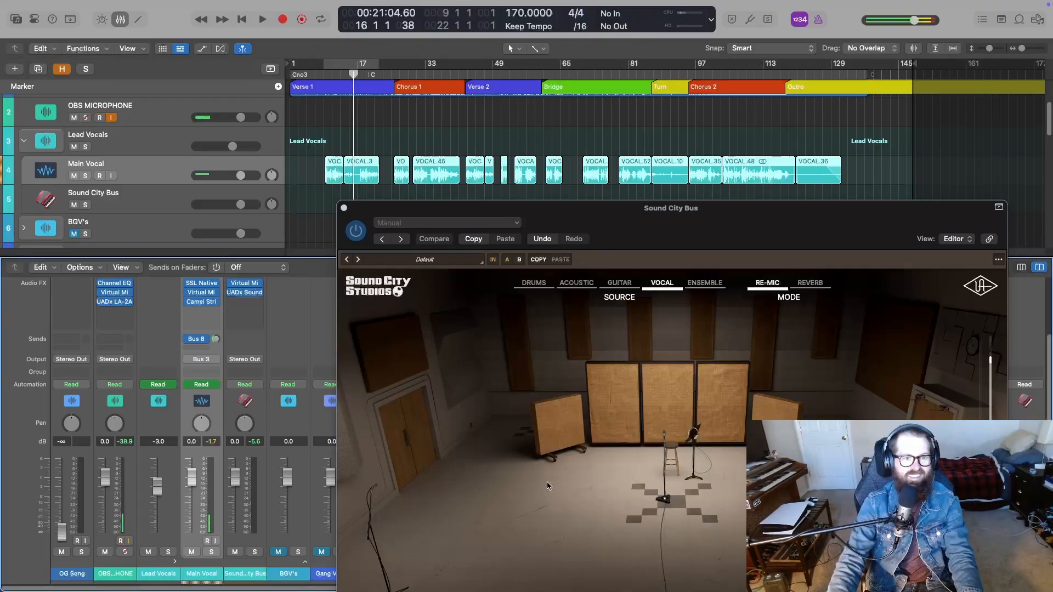
{"action": "left_click", "coordinate": [392, 77]}
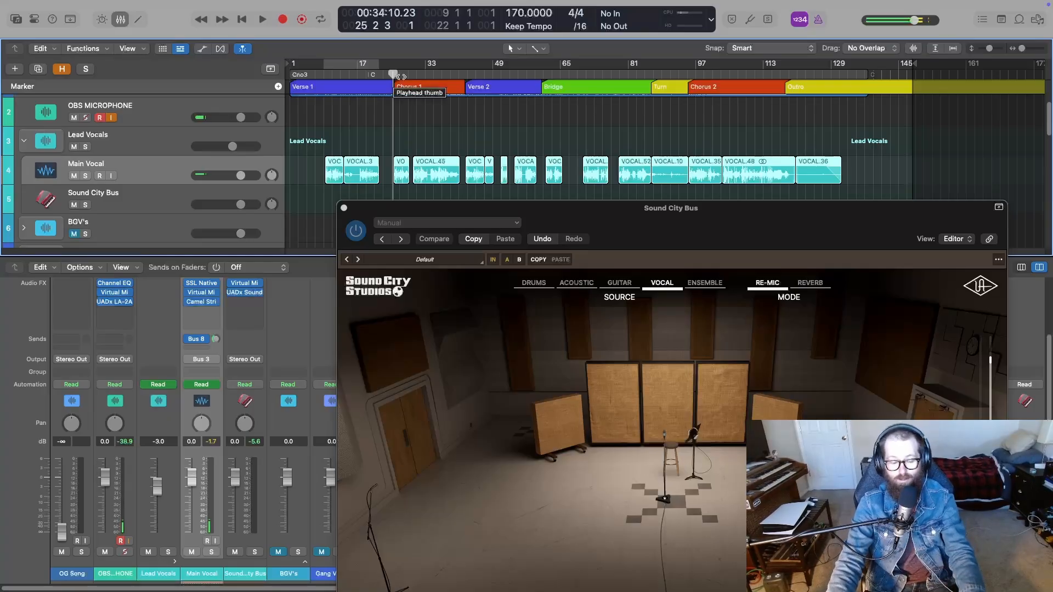
{"action": "left_click_drag", "start_coordinate": [736, 212], "coordinate": [649, 209]}
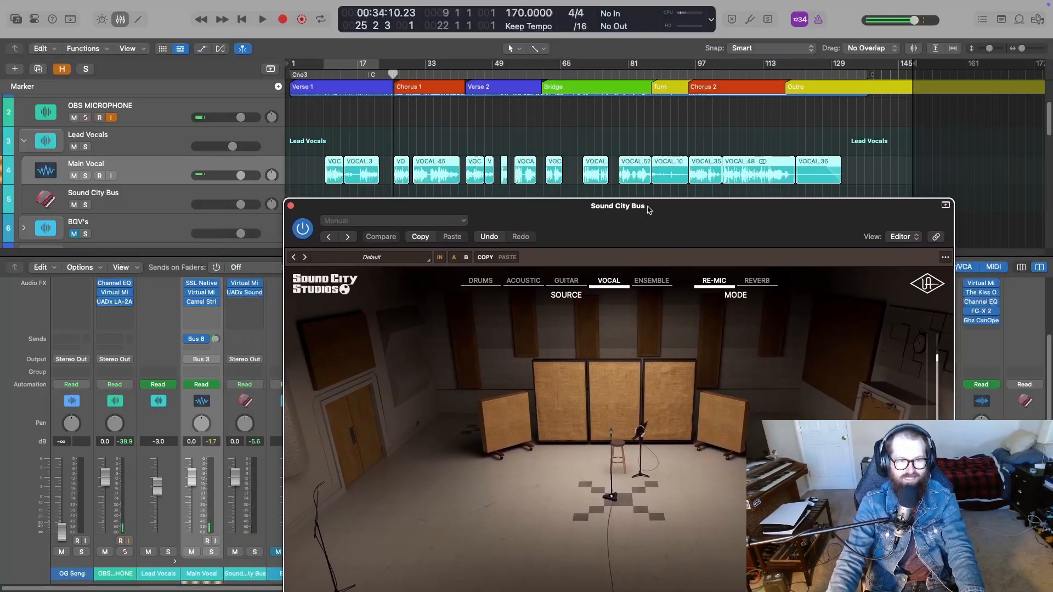
{"action": "left_click", "coordinate": [394, 76]}
{"action": "key", "text": "space"}
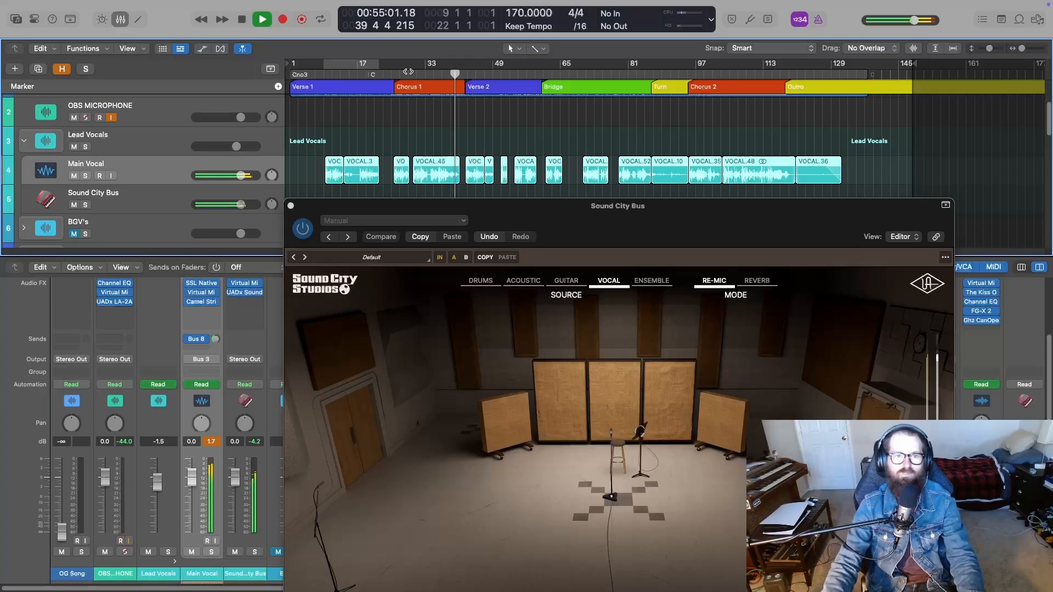
{"action": "key", "text": "space"}
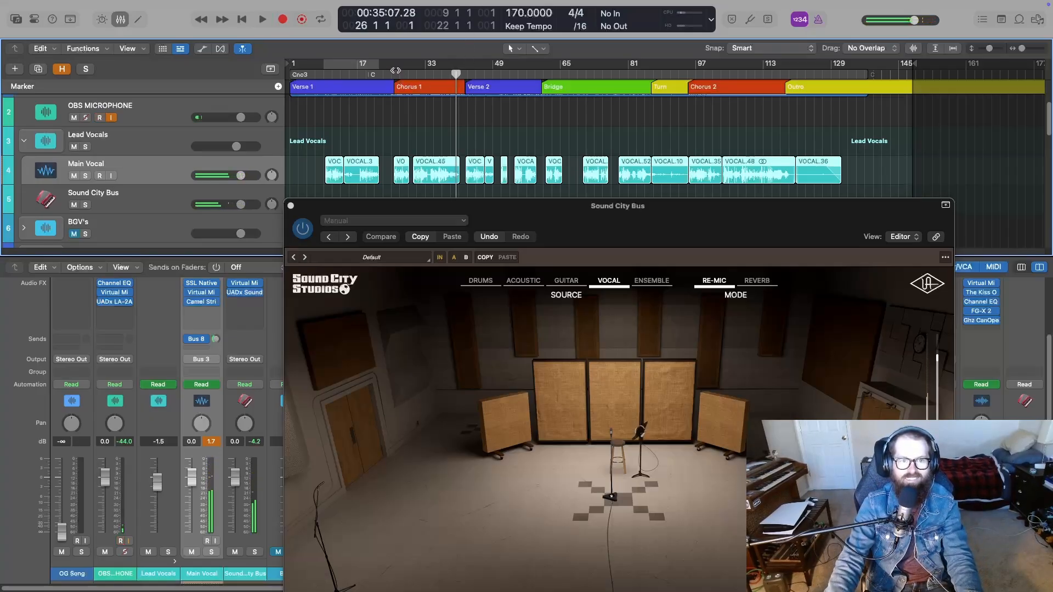
Loop bars 26 to 42 across Chorus 1 and play them with the Sound City Studios mixer section expanded
{"action": "mouse_move", "coordinate": [445, 72]}
{"action": "left_mouse_down"}
{"action": "mouse_move", "coordinate": [421, 70]}
{"action": "mouse_move", "coordinate": [463, 65]}
{"action": "left_mouse_up"}
{"action": "left_click_drag", "start_coordinate": [567, 209], "coordinate": [302, 15]}
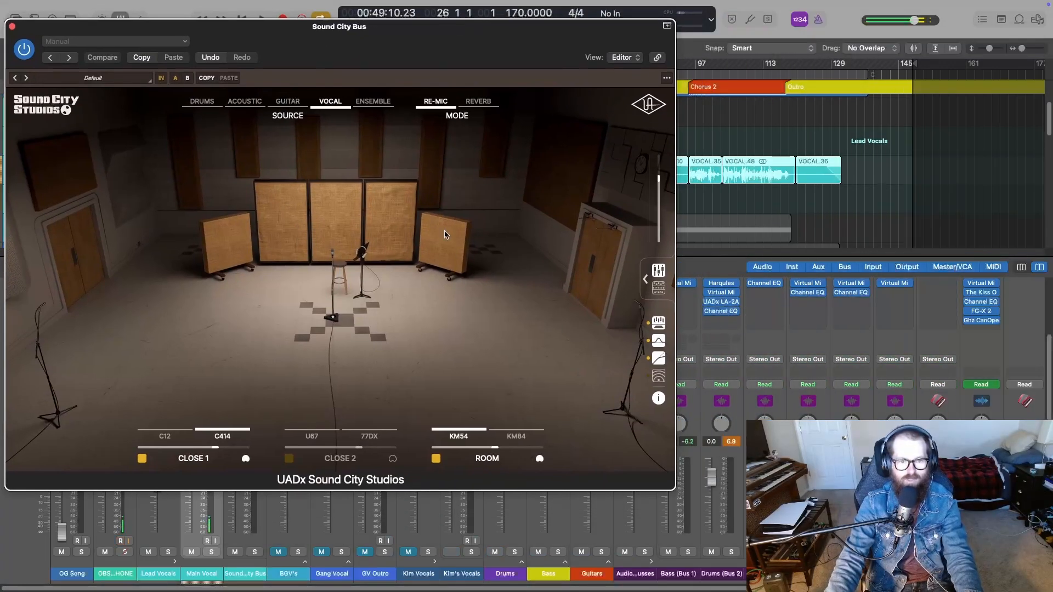
{"action": "left_click_drag", "start_coordinate": [400, 41], "coordinate": [606, 108]}
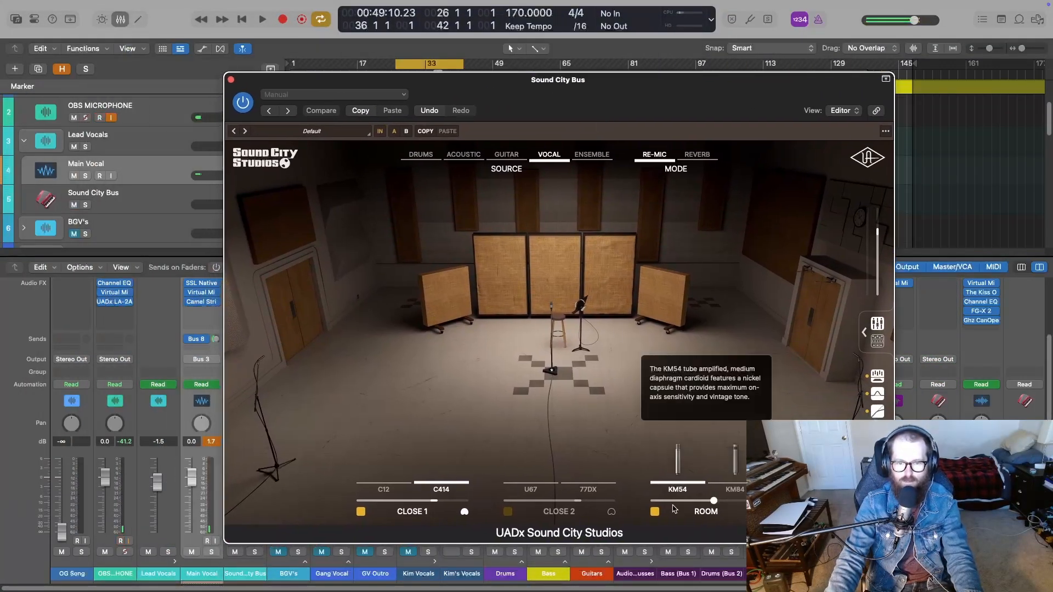
{"action": "left_click", "coordinate": [864, 332]}
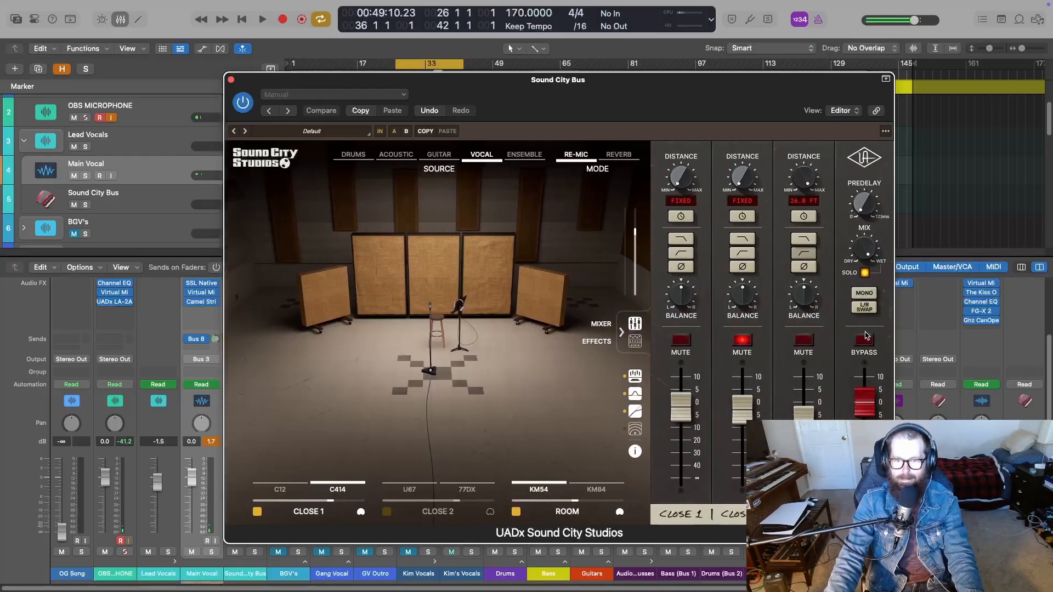
{"action": "key", "text": "space"}
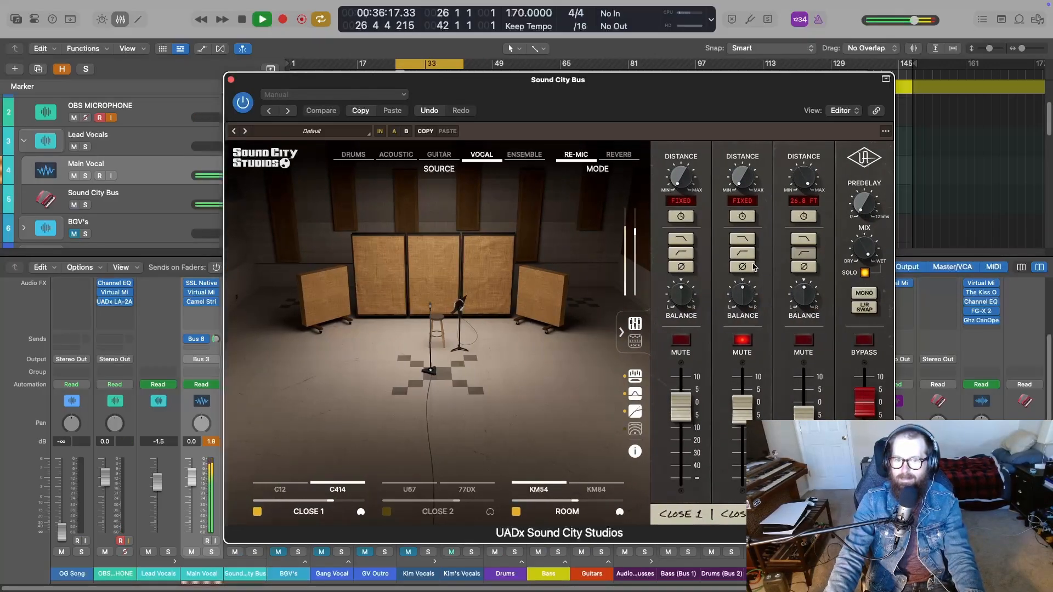
Audition the C12 on Close 1 during playback and switch back to the C414
{"action": "mouse_move", "coordinate": [279, 488]}
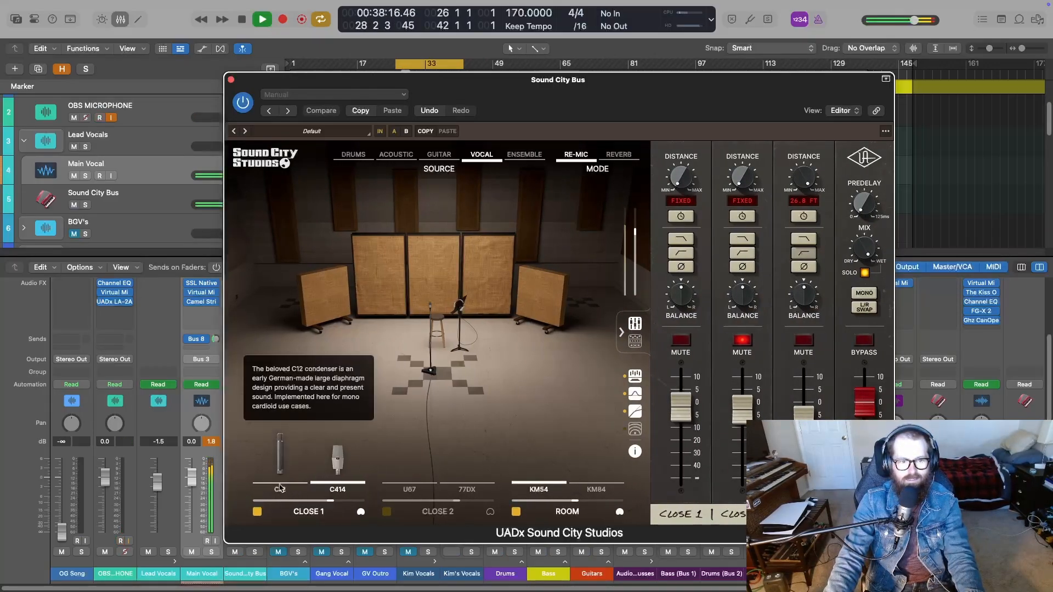
{"action": "left_click", "coordinate": [280, 471]}
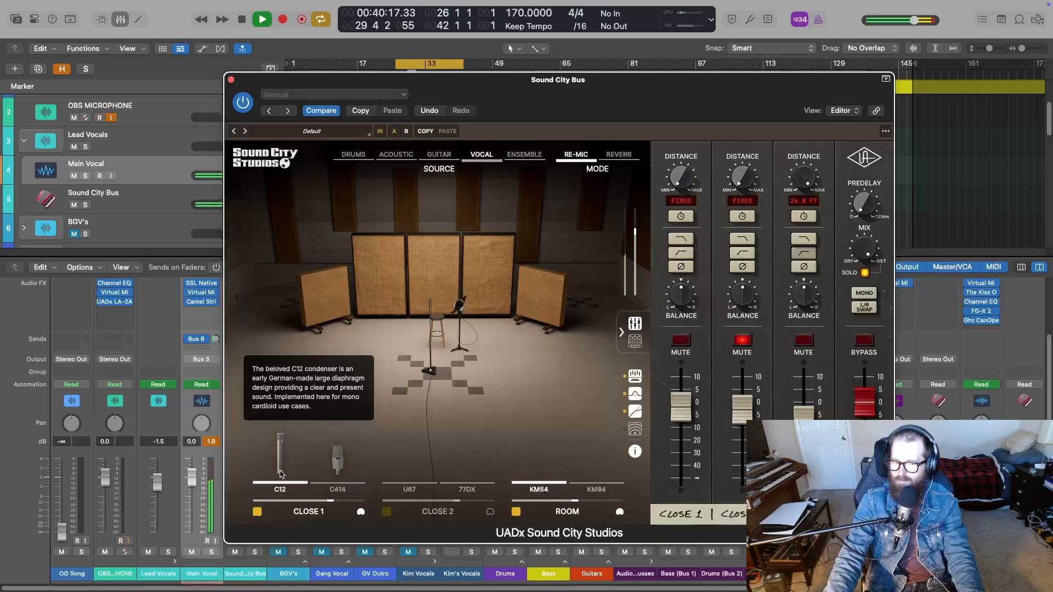
{"action": "left_click", "coordinate": [337, 474]}
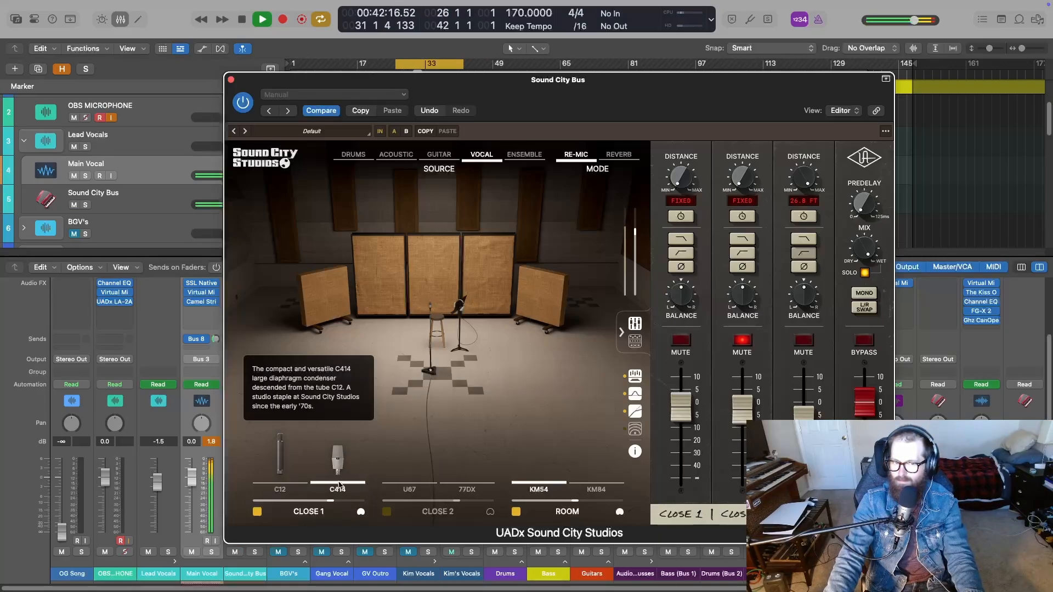
Isolate the Close 1 microphone by pulling down Close 2 and muting Room, and turn Close 1's level far down
{"action": "left_click_drag", "start_coordinate": [742, 410], "coordinate": [740, 477]}
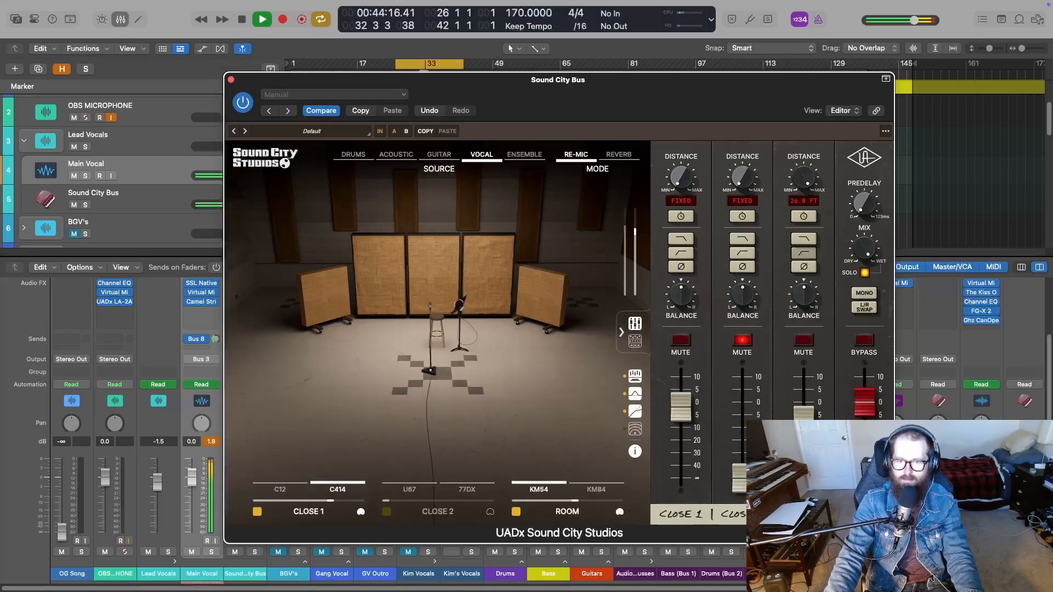
{"action": "left_click_drag", "start_coordinate": [803, 413], "coordinate": [803, 477]}
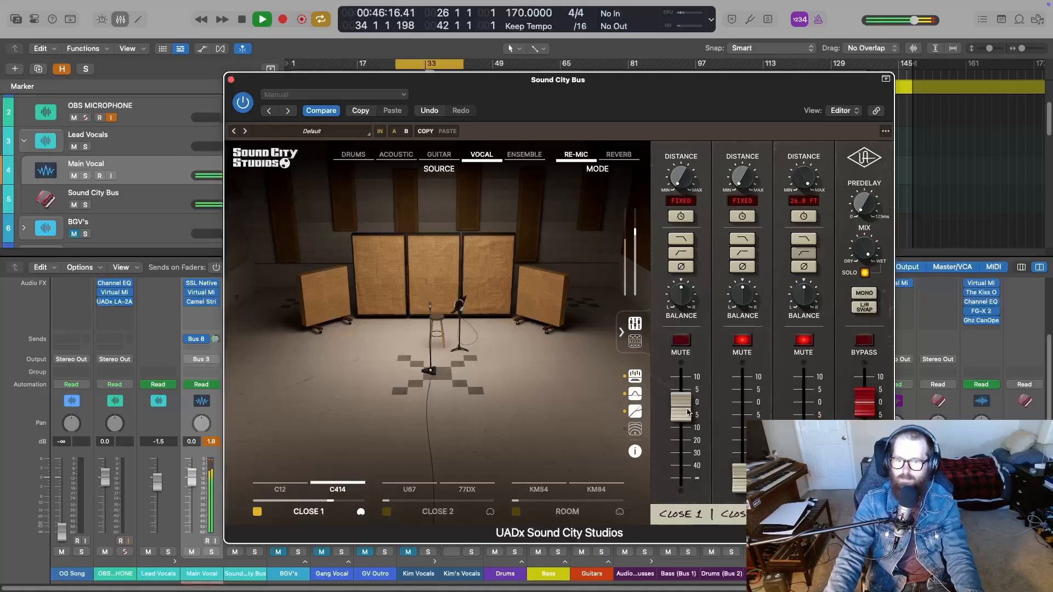
{"action": "left_click_drag", "start_coordinate": [688, 412], "coordinate": [685, 351]}
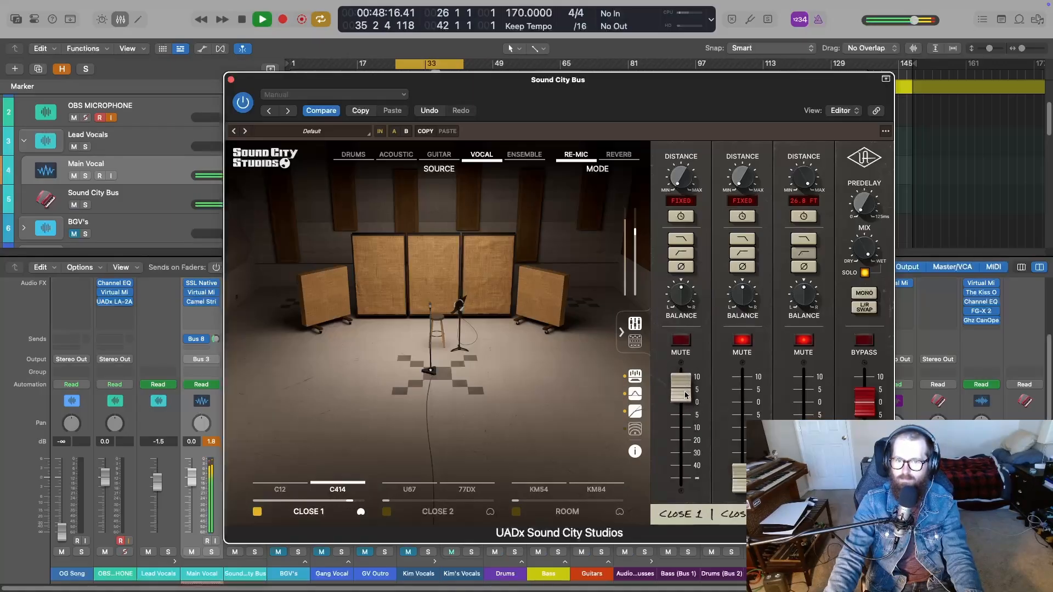
{"action": "left_click_drag", "start_coordinate": [685, 395], "coordinate": [686, 409]}
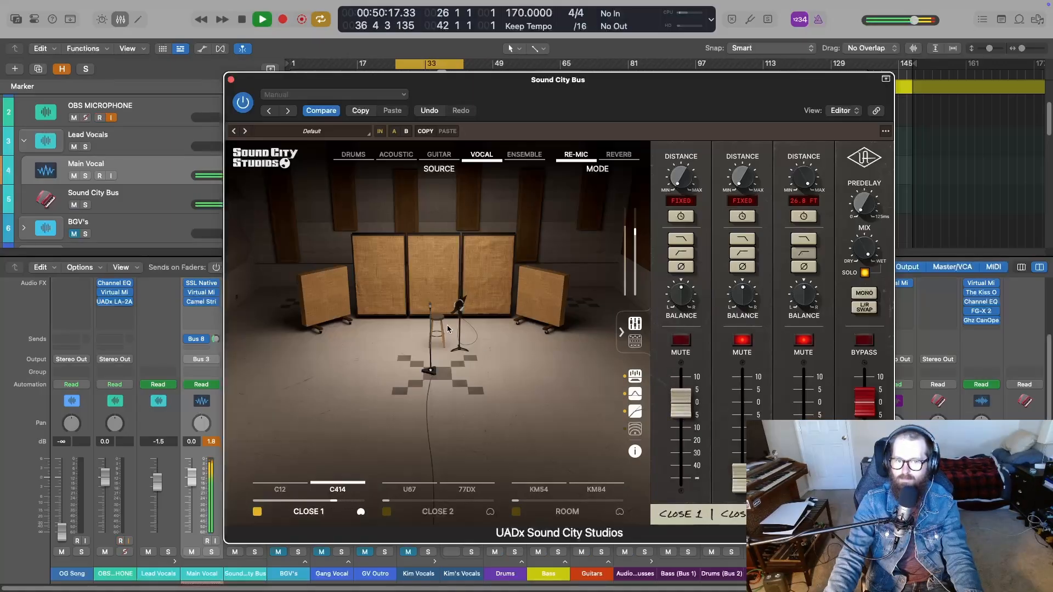
{"action": "left_click_drag", "start_coordinate": [500, 79], "coordinate": [740, 95]}
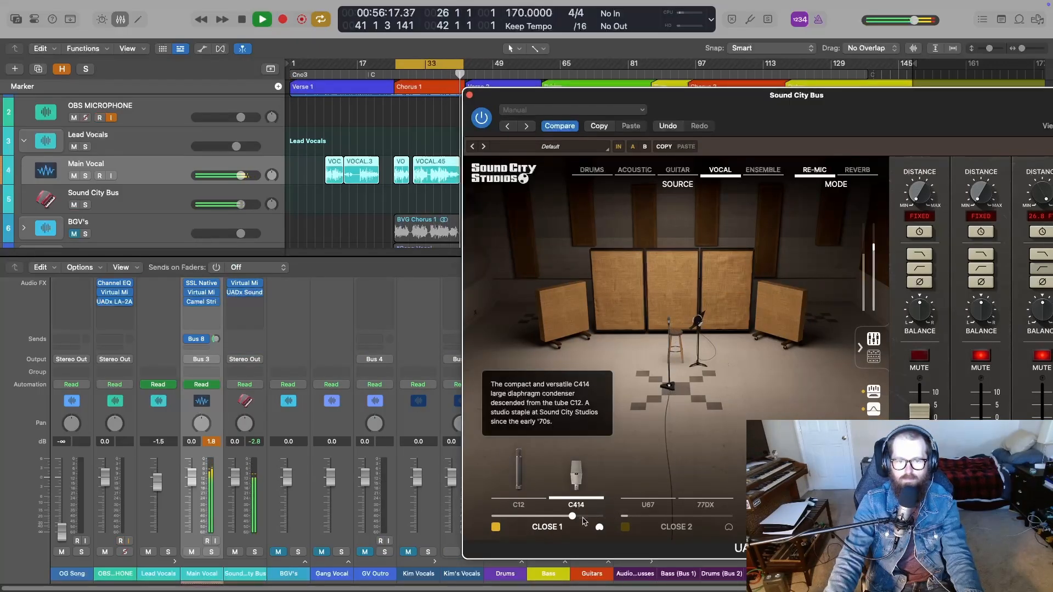
{"action": "left_click_drag", "start_coordinate": [573, 517], "coordinate": [510, 521]}
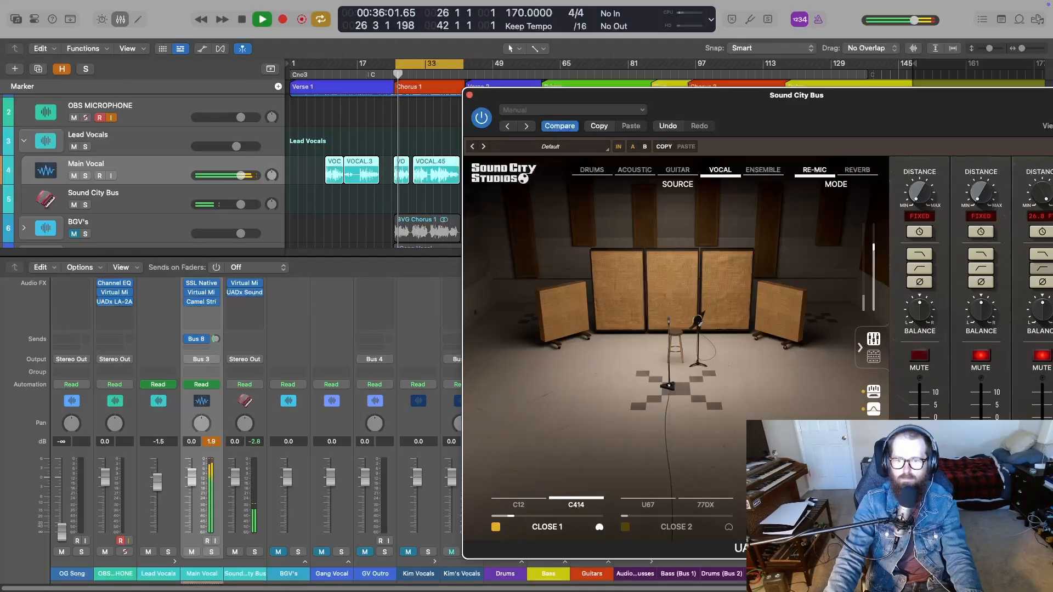
Raise Close 1 to about 0 dB and unmute Close 2, with the Sound City Bus soloed
{"action": "left_click_drag", "start_coordinate": [919, 469], "coordinate": [932, 418]}
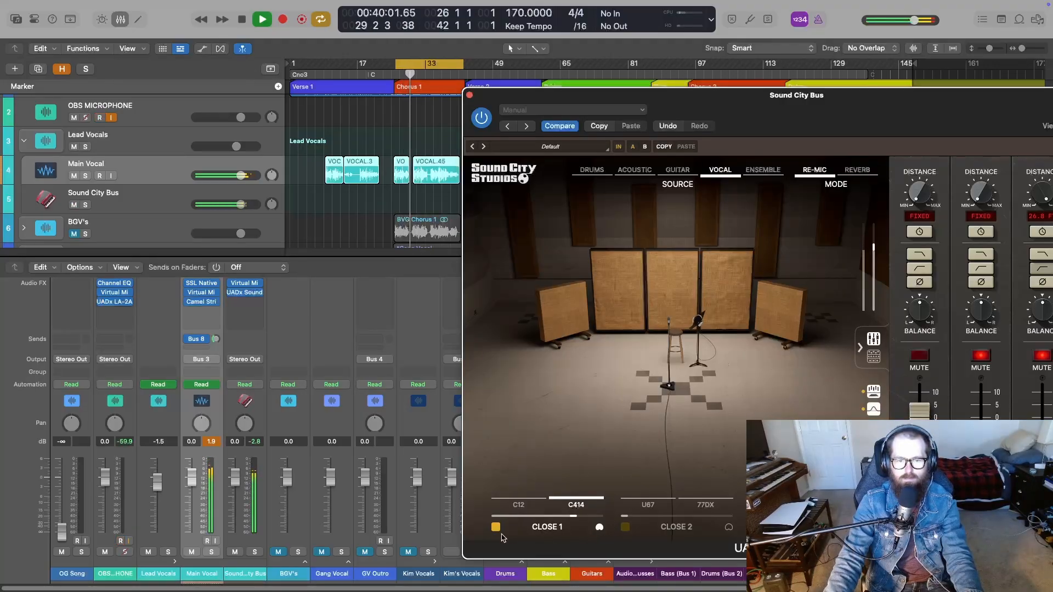
{"action": "left_click", "coordinate": [626, 527]}
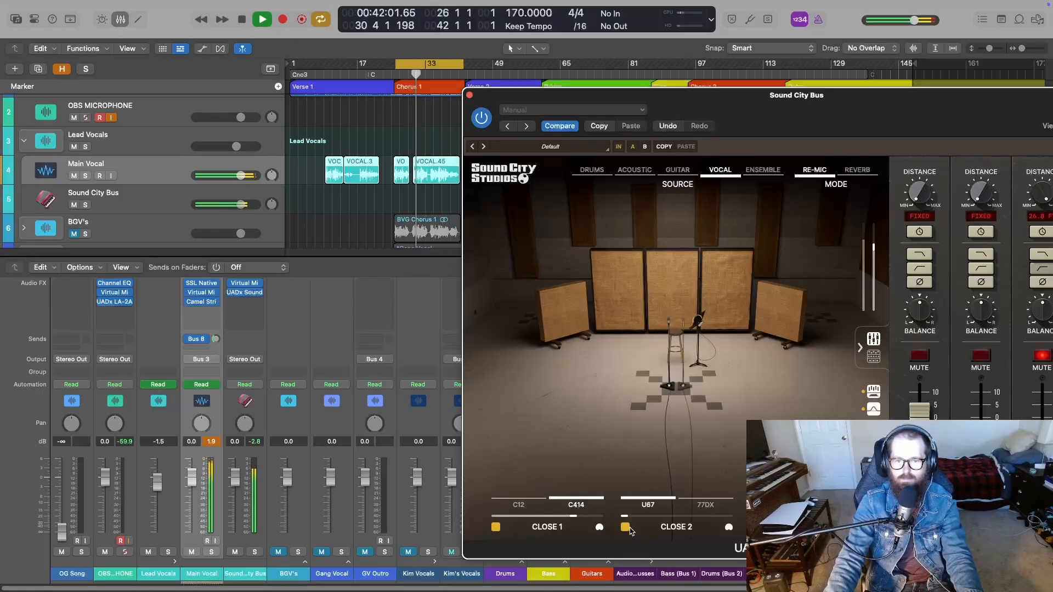
{"action": "left_click", "coordinate": [255, 551]}
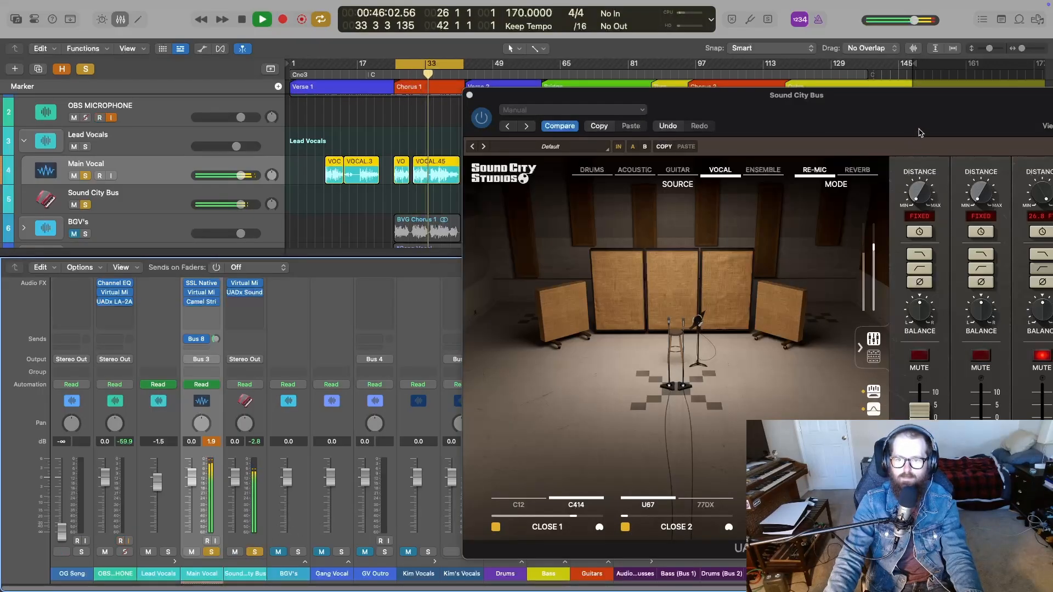
Pull the Close 1 and Close 2 microphone levels all the way down during playback
{"action": "left_click_drag", "start_coordinate": [910, 103], "coordinate": [648, 67]}
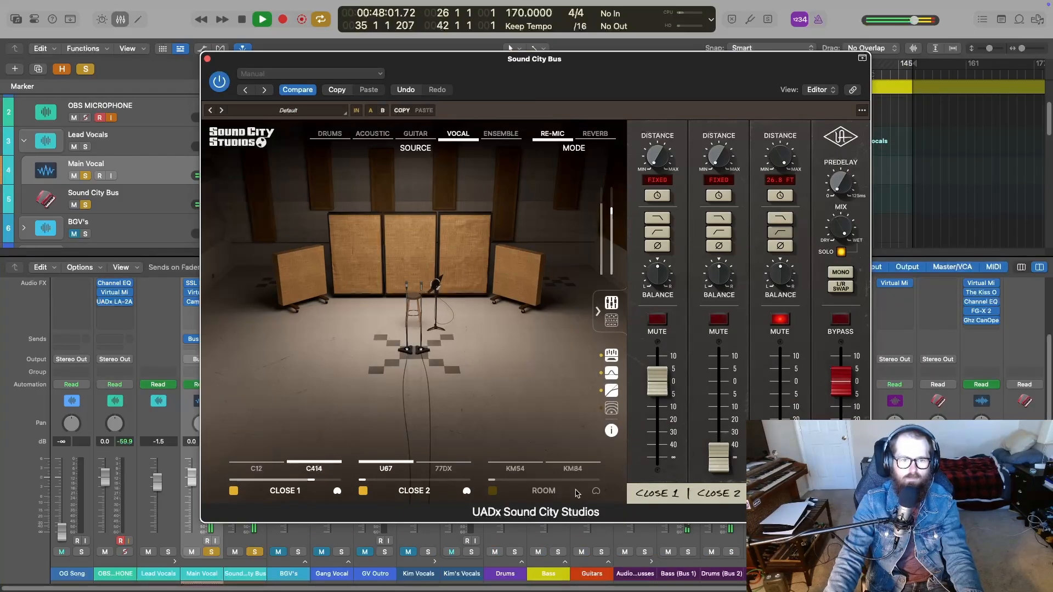
{"action": "left_click_drag", "start_coordinate": [715, 455], "coordinate": [717, 428]}
{"action": "left_click_drag", "start_coordinate": [665, 384], "coordinate": [688, 510]}
{"action": "left_click_drag", "start_coordinate": [715, 438], "coordinate": [720, 501]}
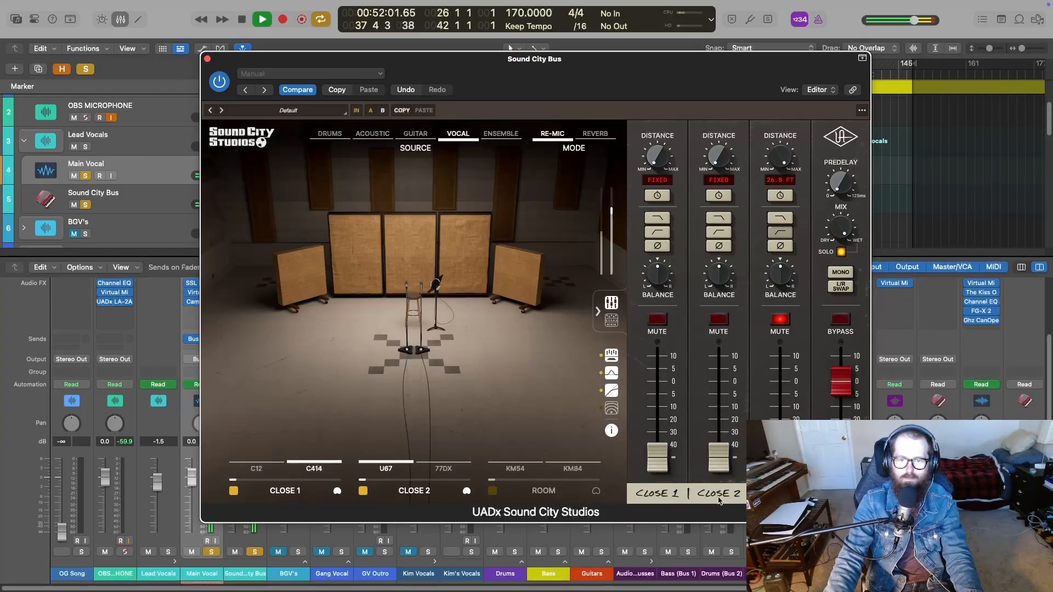
Raise Close 2 to just below 0 dB and switch its microphone to the 77DX during looped playback
{"action": "left_click_drag", "start_coordinate": [518, 90], "coordinate": [662, 88]}
{"action": "key", "text": "space"}
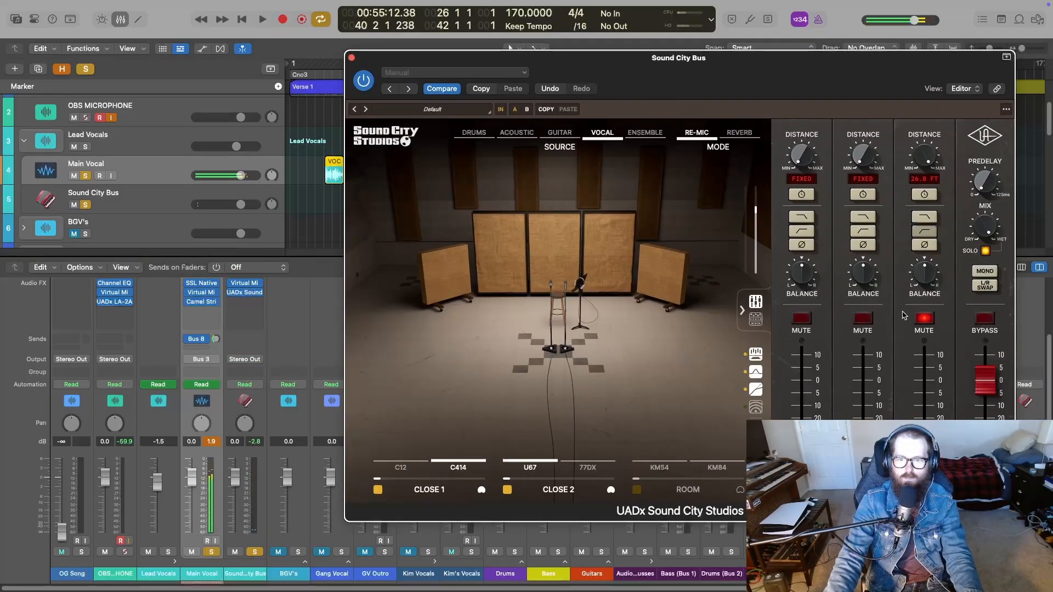
{"action": "left_click_drag", "start_coordinate": [863, 496], "coordinate": [863, 384]}
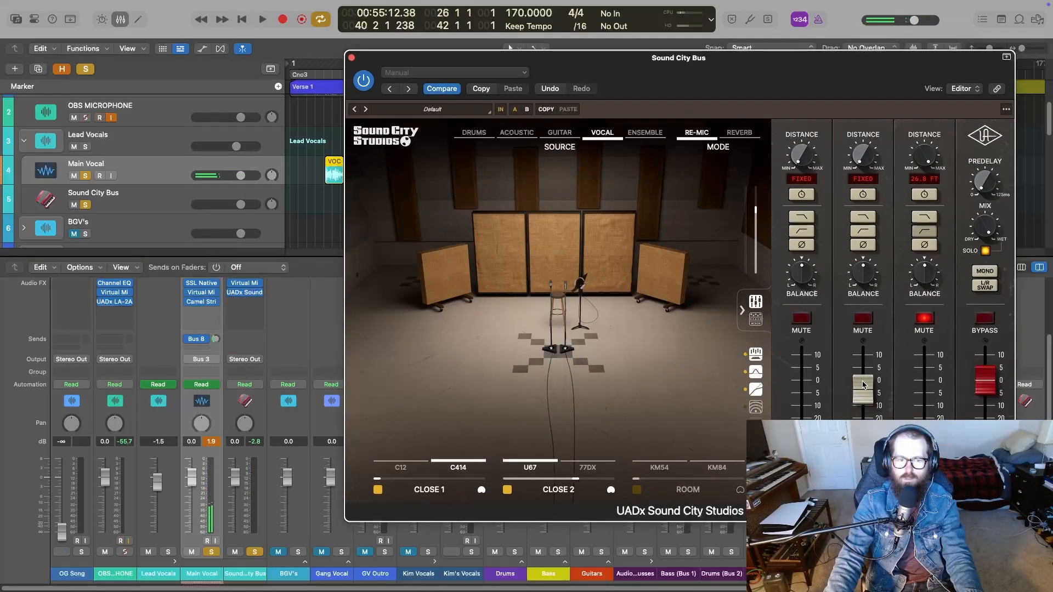
{"action": "key", "text": "space"}
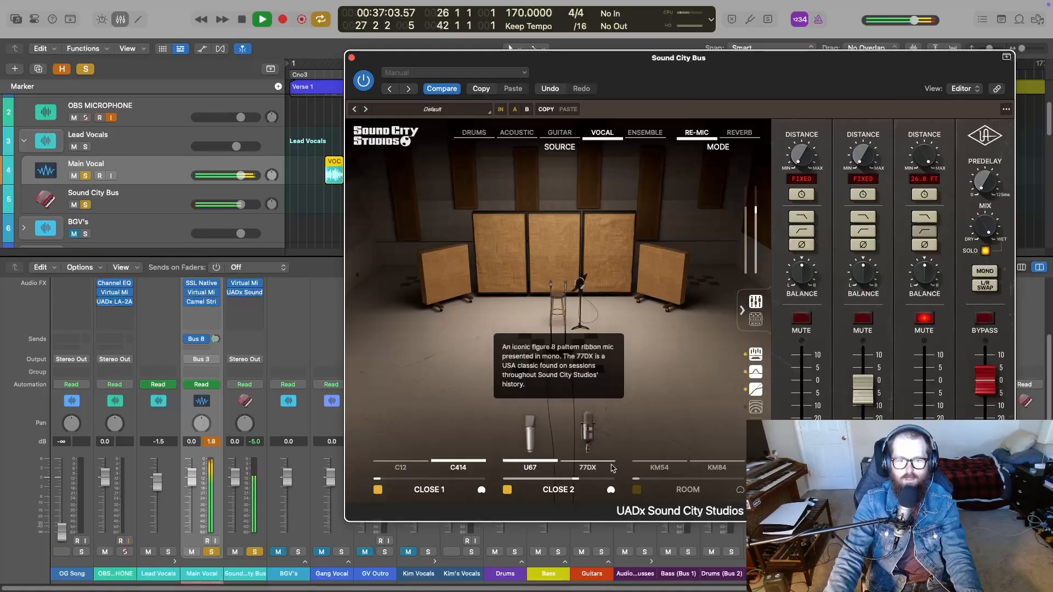
{"action": "left_click", "coordinate": [591, 439]}
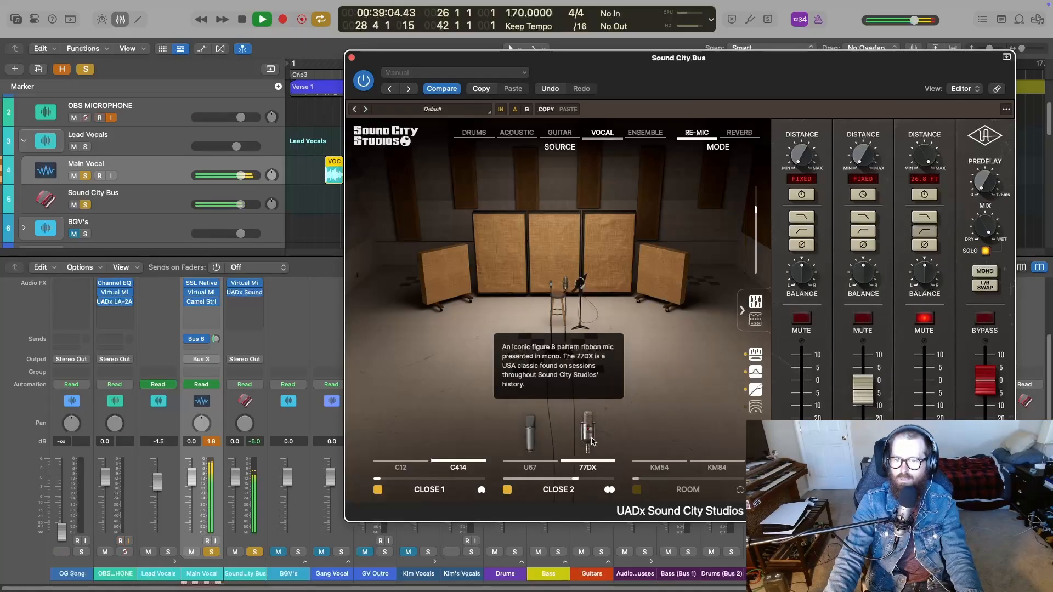
Balance Close 1 and Close 2 at about -5 dB each and clear the solos to hear the full mix
{"action": "left_click_drag", "start_coordinate": [859, 392], "coordinate": [864, 402]}
{"action": "left_click_drag", "start_coordinate": [804, 430], "coordinate": [825, 398]}
{"action": "left_click", "coordinate": [85, 69]}
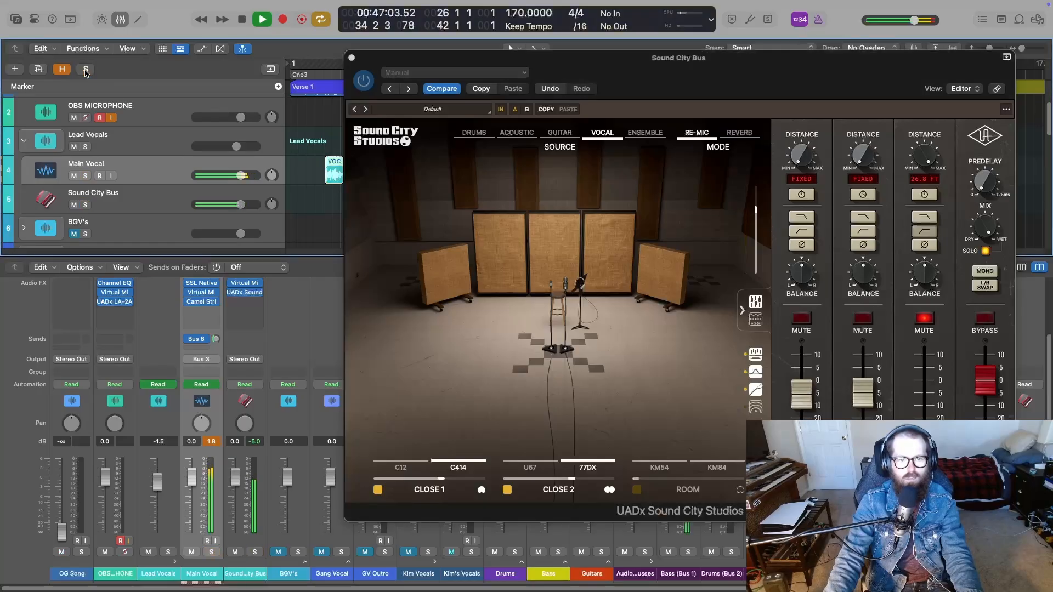
Pull Close 2 fully down, raise Close 1 to about 0 dB in the full mix, and stop playback
{"action": "left_click", "coordinate": [798, 397]}
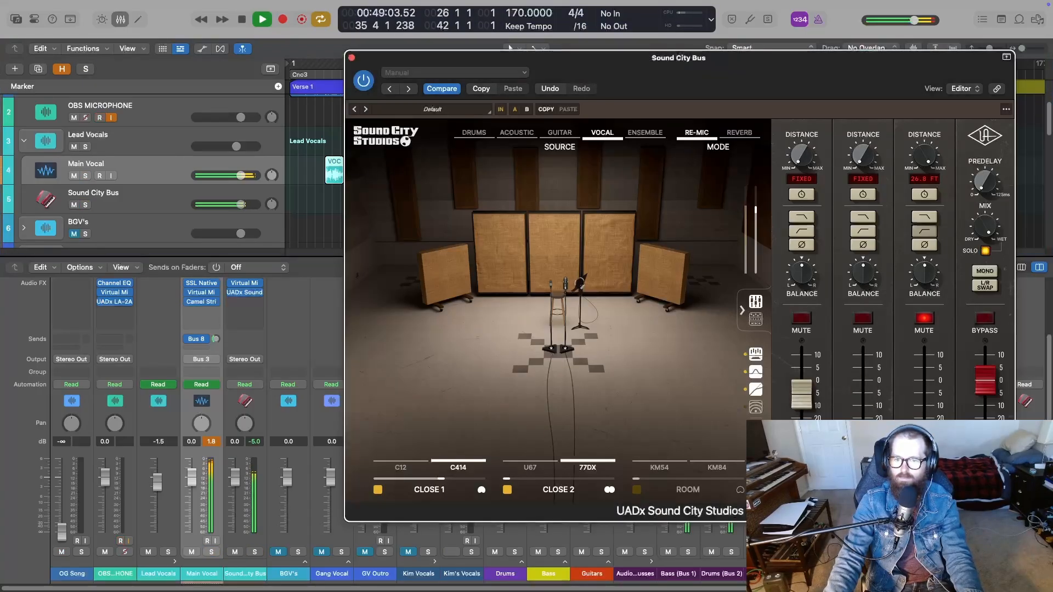
{"action": "left_click_drag", "start_coordinate": [798, 397], "coordinate": [802, 382]}
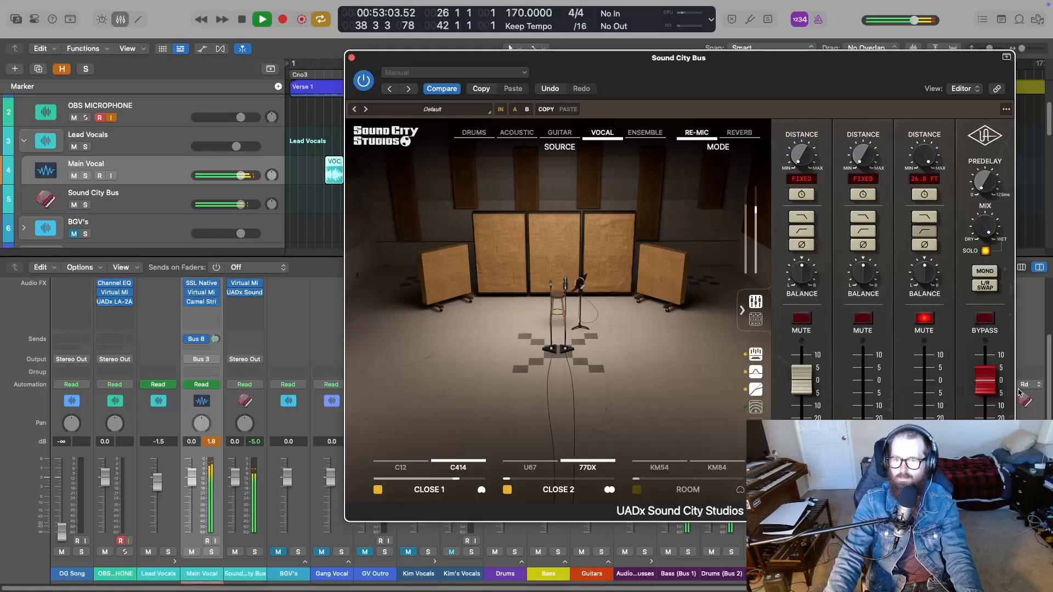
{"action": "key", "text": "space"}
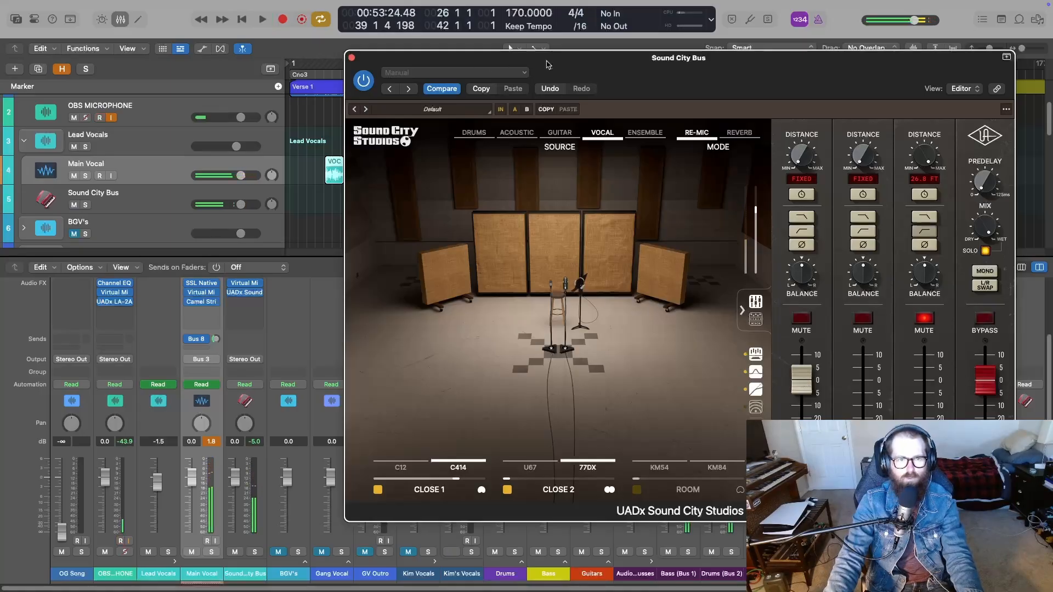
Listen to the Chorus 1 loop with the plug-in window moved clear of the timeline
{"action": "left_click_drag", "start_coordinate": [548, 65], "coordinate": [541, 167]}
{"action": "left_click_drag", "start_coordinate": [453, 74], "coordinate": [391, 74]}
{"action": "key", "text": "space"}
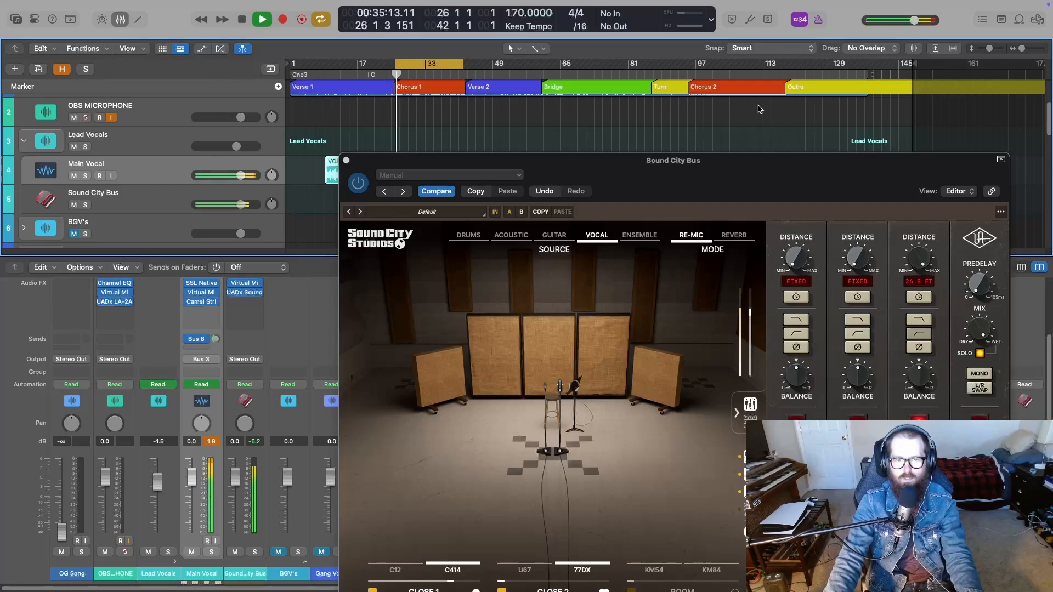
{"action": "left_click_drag", "start_coordinate": [767, 160], "coordinate": [758, 67]}
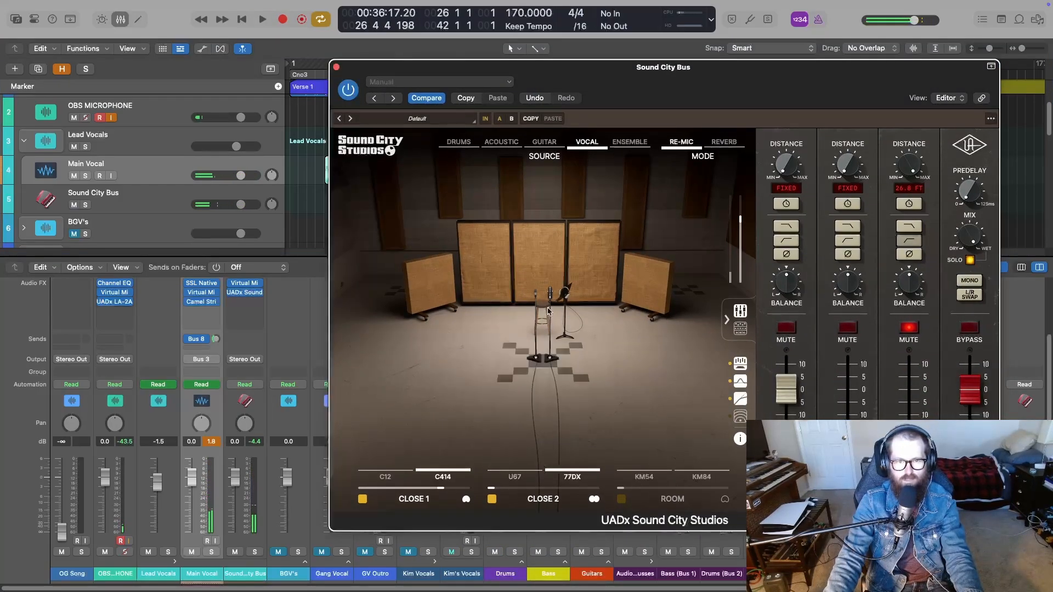
{"action": "left_click_drag", "start_coordinate": [775, 114], "coordinate": [800, 203]}
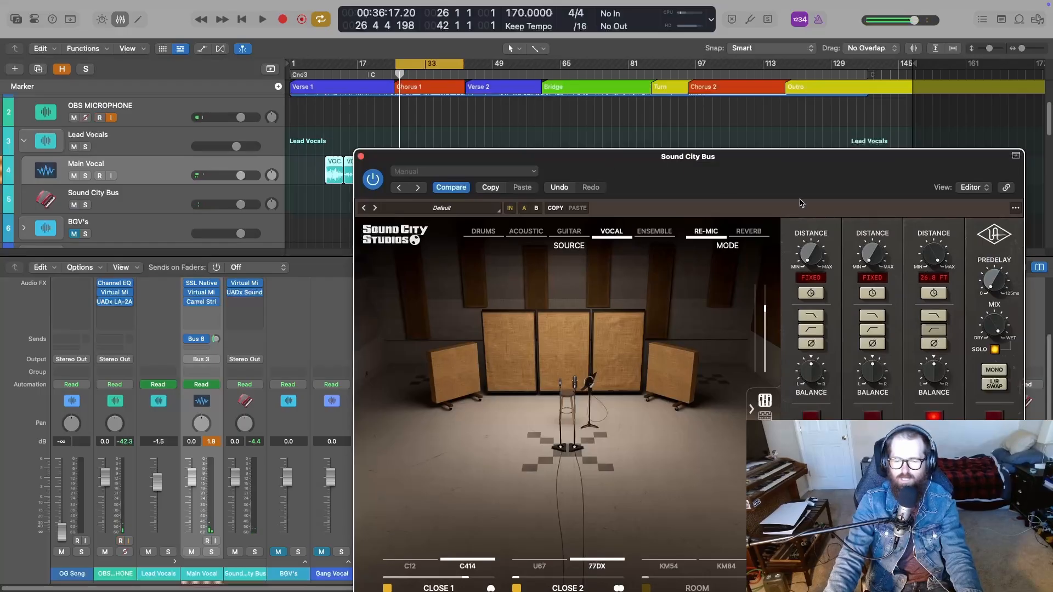
{"action": "key", "text": "space"}
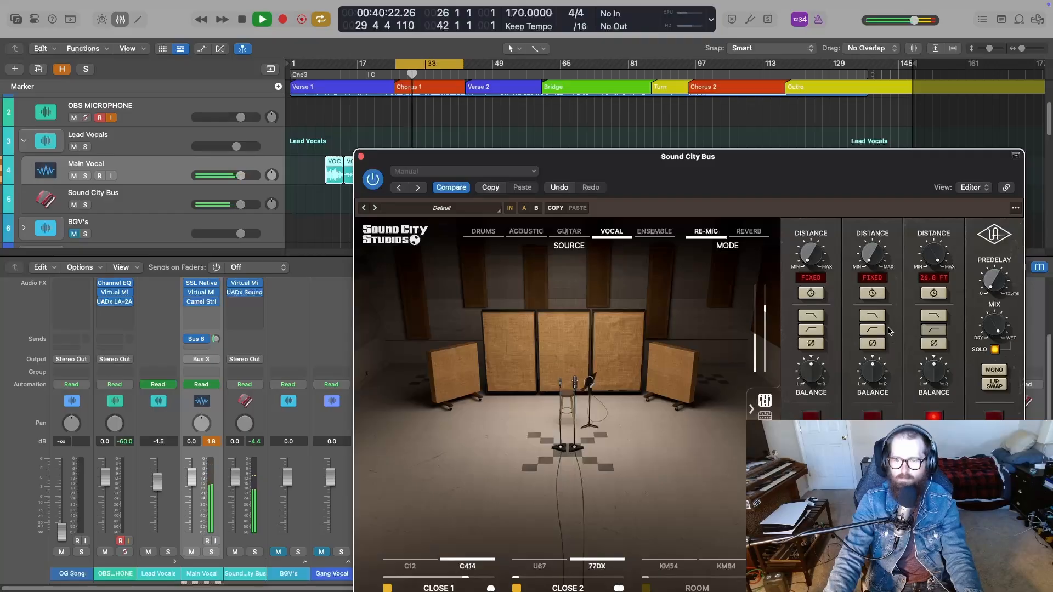
{"action": "key", "text": "space"}
Unmute the Room microphone and raise it to about 0 dB while playing with the Sound City Bus soloed
{"action": "left_click_drag", "start_coordinate": [768, 157], "coordinate": [757, 68]}
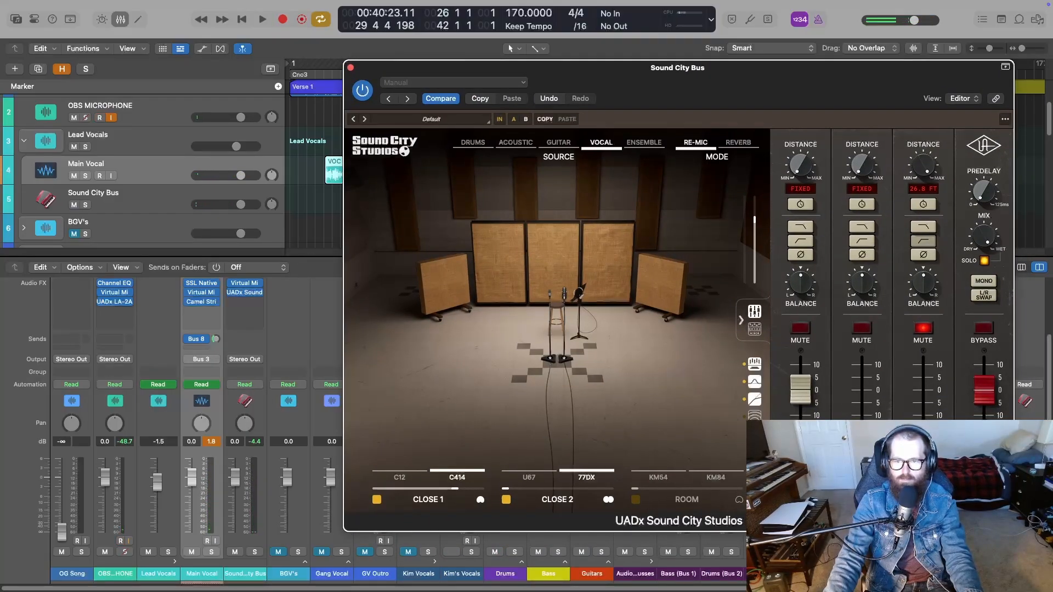
{"action": "left_click", "coordinate": [917, 344]}
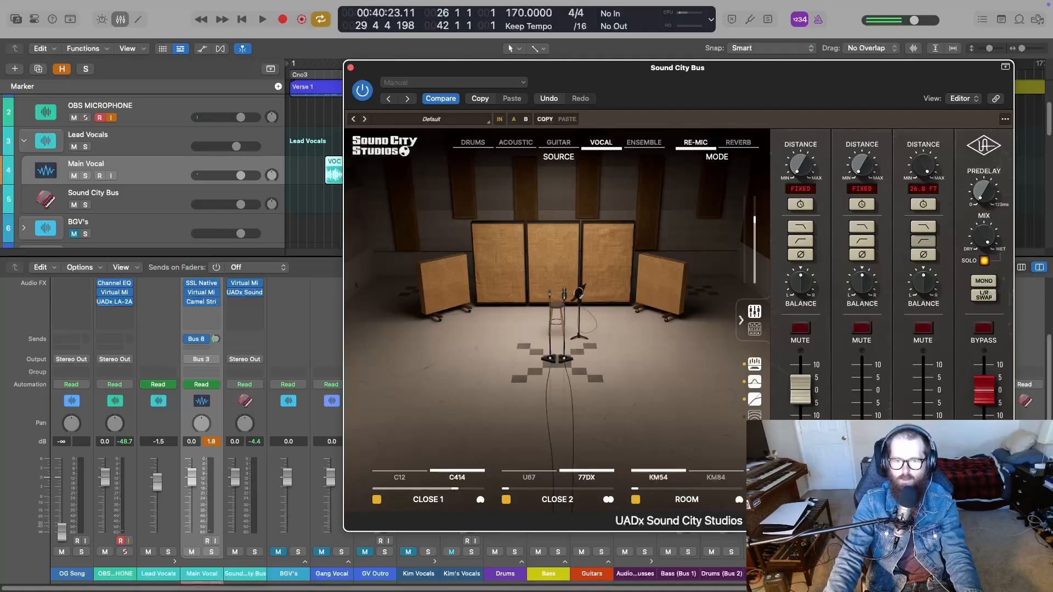
{"action": "mouse_move", "coordinate": [931, 430]}
{"action": "left_mouse_down"}
{"action": "mouse_move", "coordinate": [931, 397]}
{"action": "mouse_move", "coordinate": [923, 417]}
{"action": "left_mouse_up"}
{"action": "key", "text": "space"}
{"action": "left_click", "coordinate": [255, 552]}
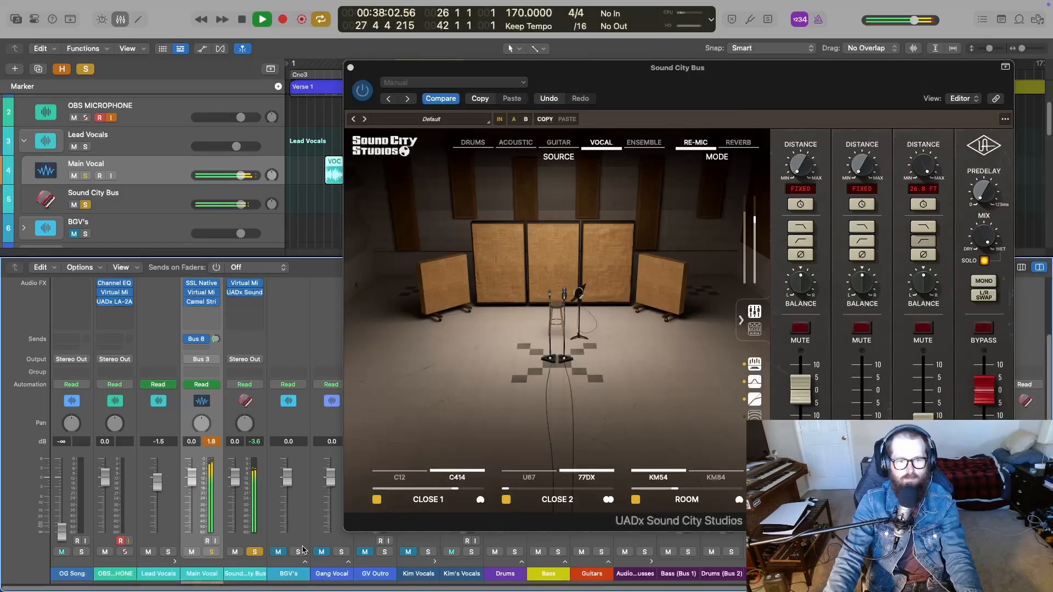
{"action": "left_click_drag", "start_coordinate": [923, 415], "coordinate": [931, 390]}
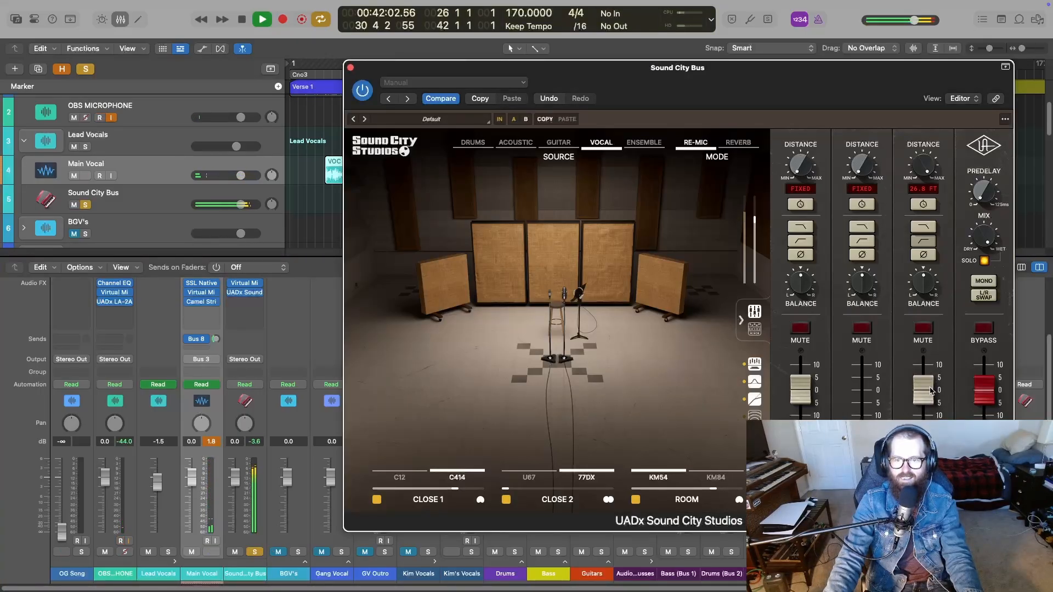
Clear the Sound City Bus solo and compare the full mix with the Room microphone muted and unmuted
{"action": "key", "text": "space"}
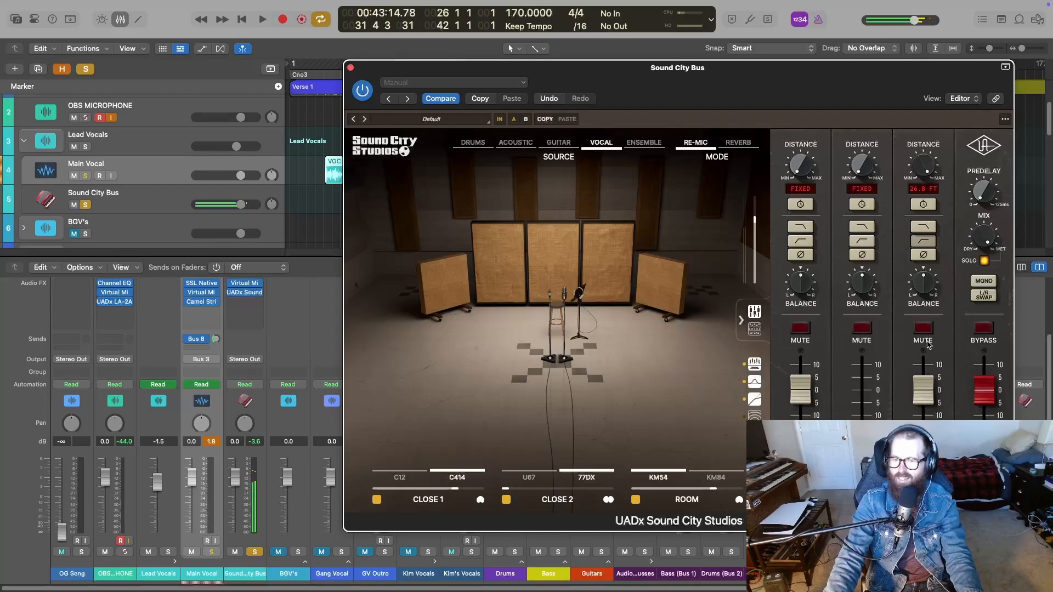
{"action": "left_click", "coordinate": [255, 552]}
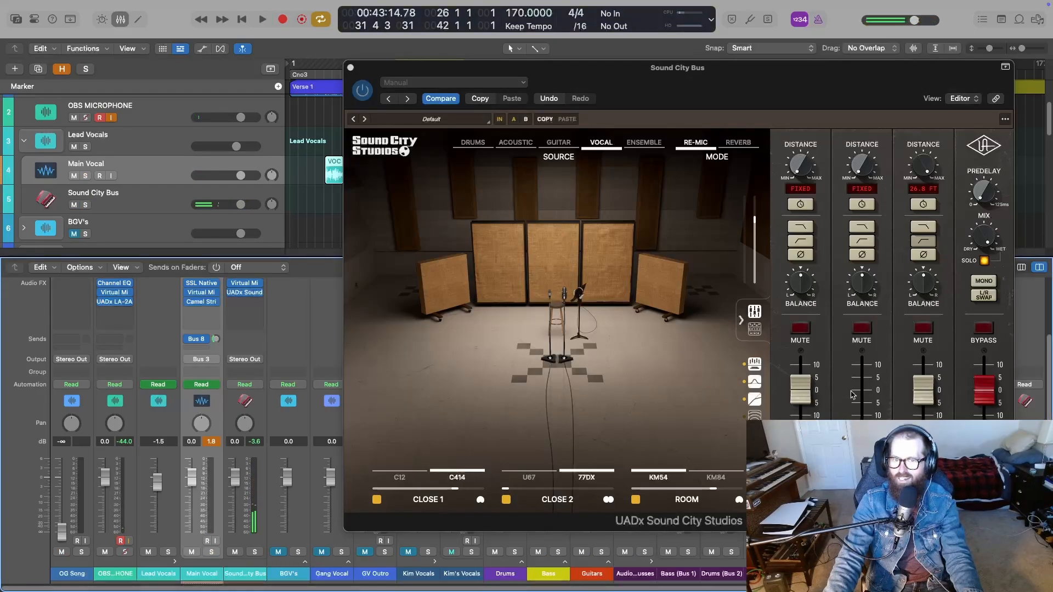
{"action": "key", "text": "space"}
{"action": "left_click_drag", "start_coordinate": [920, 391], "coordinate": [929, 389]}
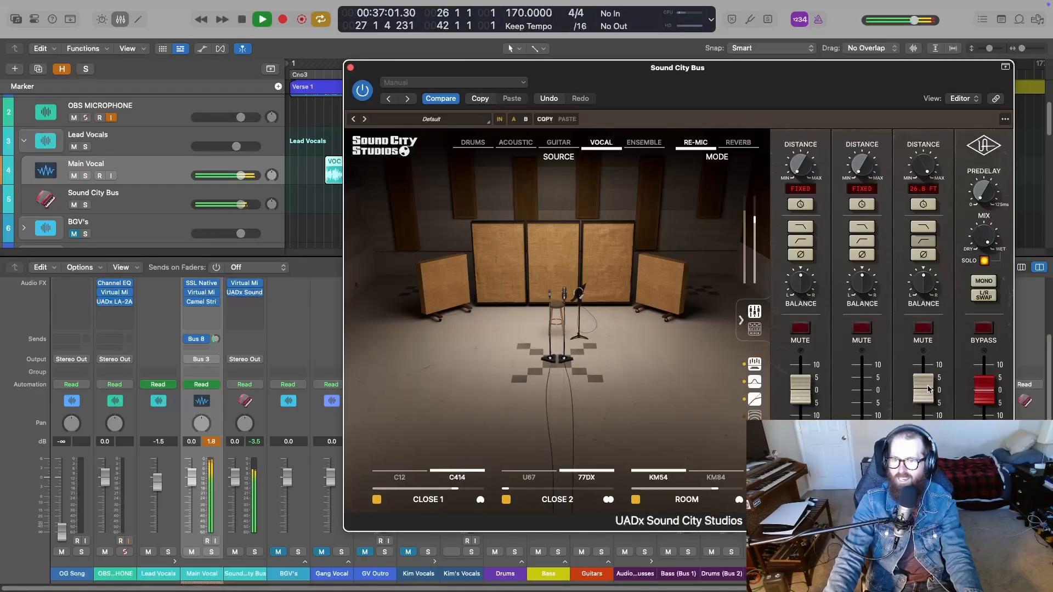
{"action": "left_click", "coordinate": [923, 329]}
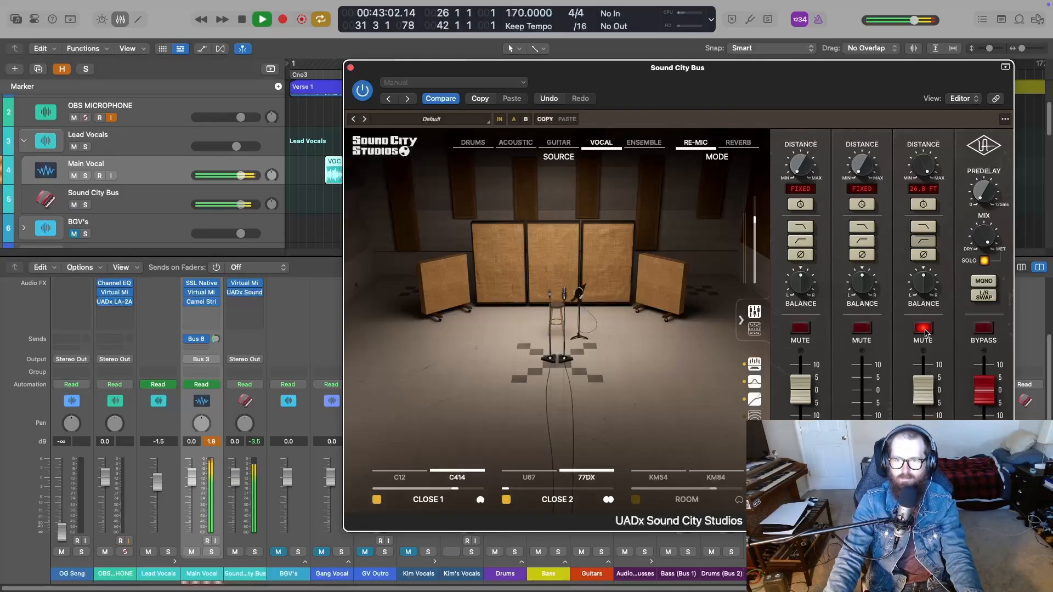
{"action": "left_click", "coordinate": [925, 329]}
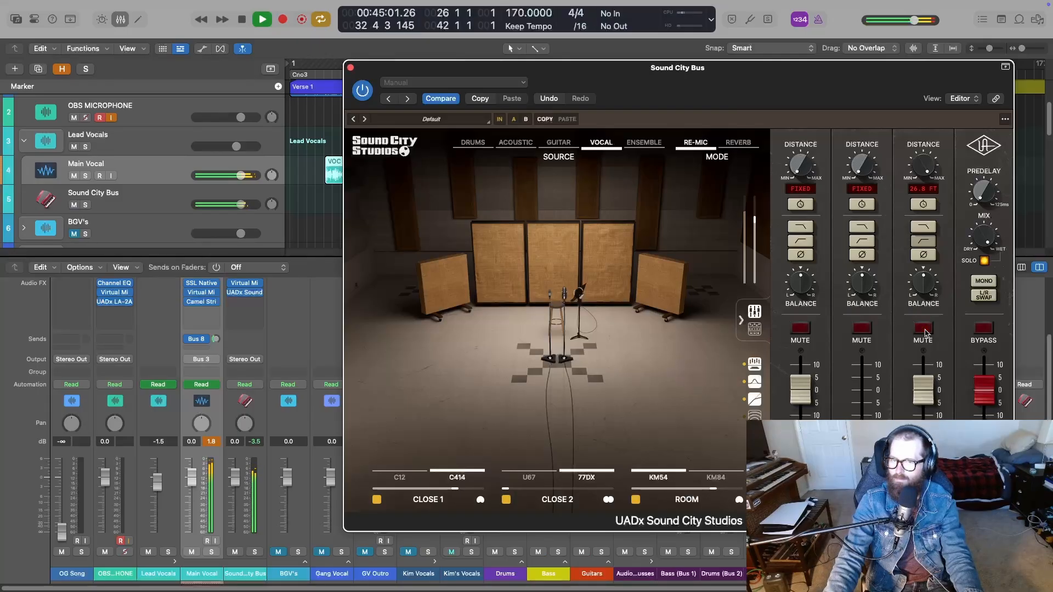
Ride Room's level down and back to about 0 dB during playback, and leave the Room microphone muted
{"action": "key", "text": "space"}
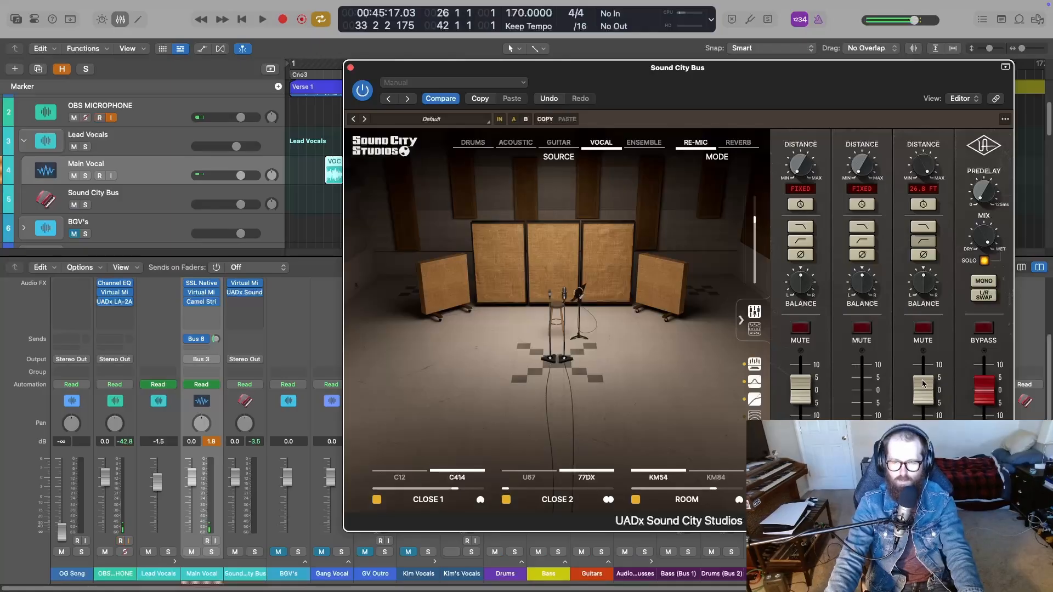
{"action": "key", "text": "space"}
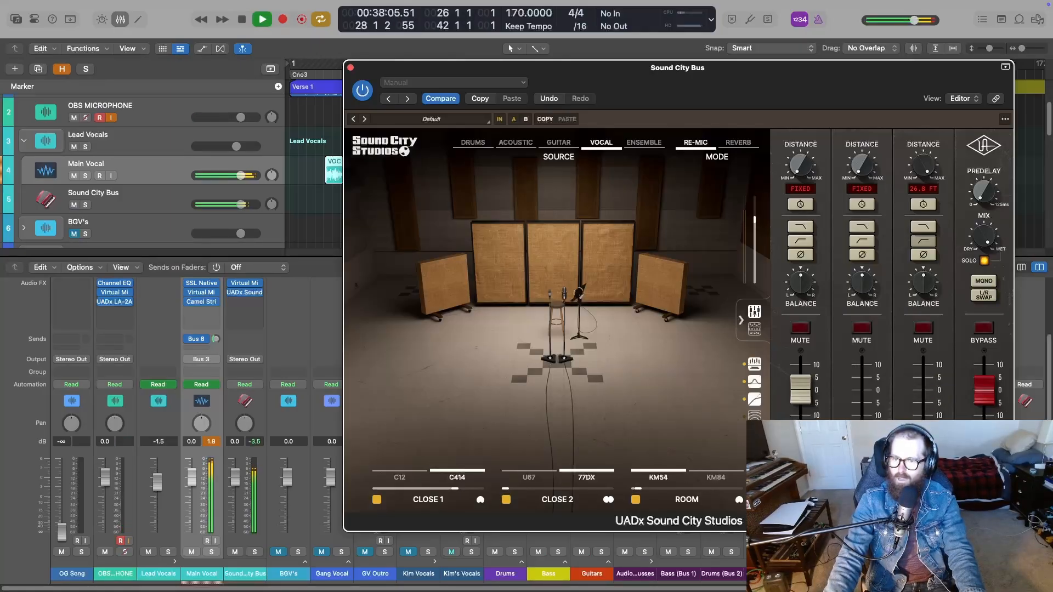
{"action": "left_click_drag", "start_coordinate": [923, 408], "coordinate": [938, 393]}
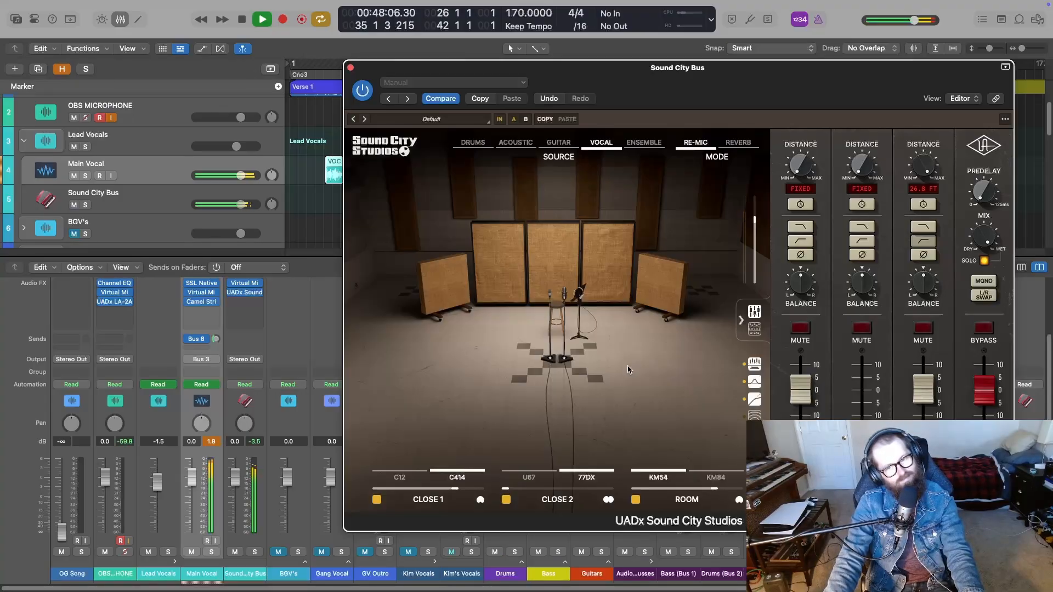
{"action": "left_click", "coordinate": [926, 329]}
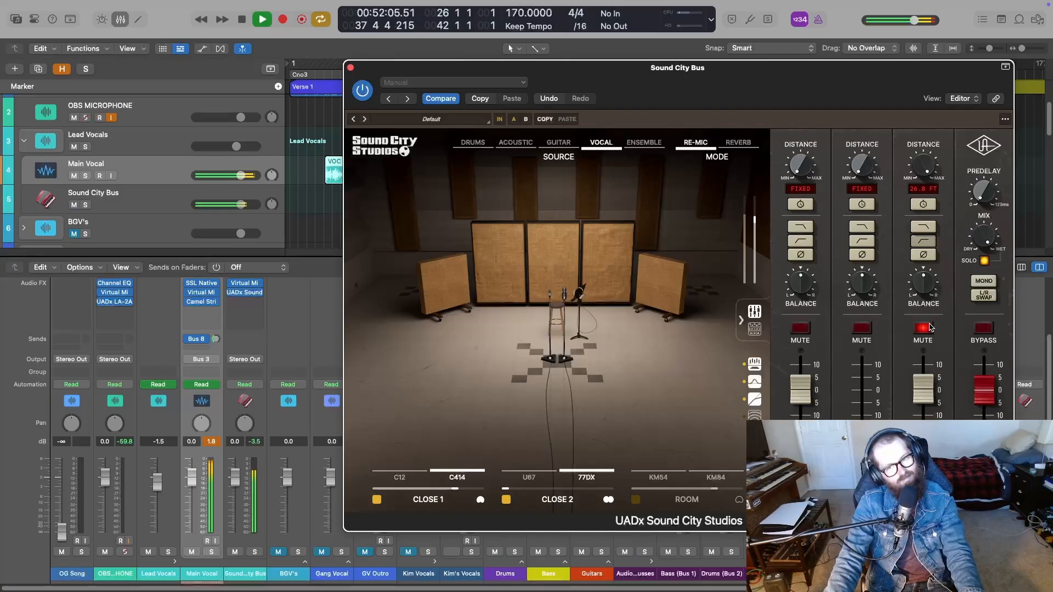
{"action": "left_click", "coordinate": [929, 329]}
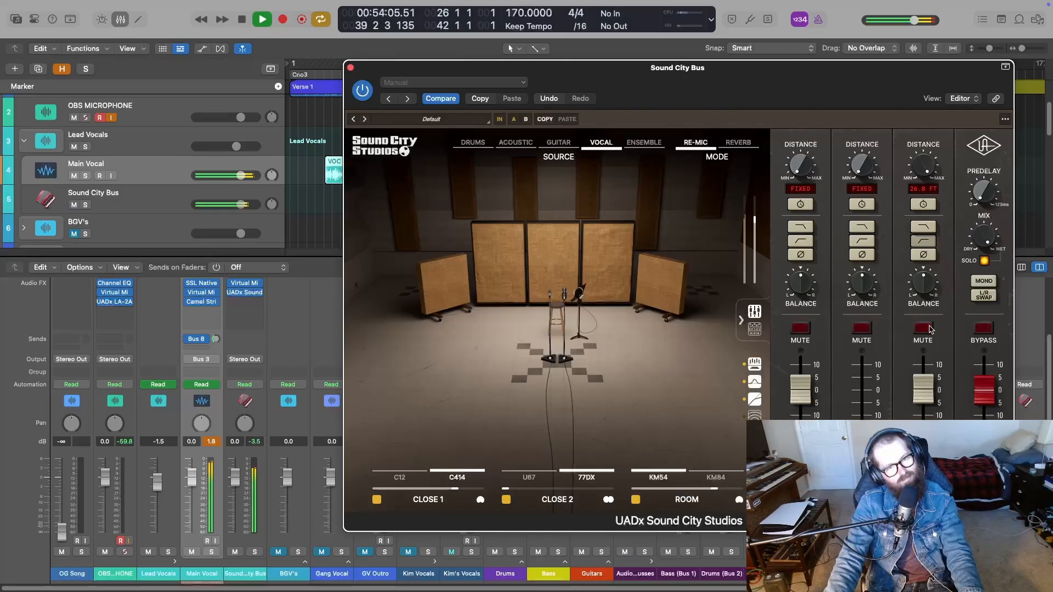
{"action": "left_click", "coordinate": [931, 329]}
{"action": "key", "text": "space"}
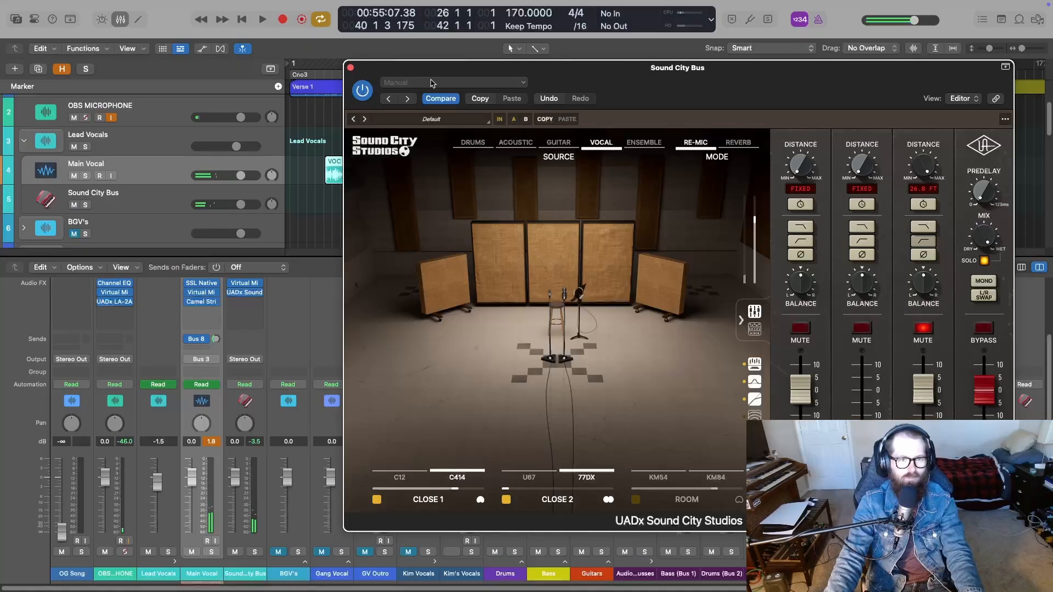
Hide the mixer, uncover the vocal track, and return the playhead to the project's start with looping off
{"action": "key", "text": "x"}
{"action": "left_click", "coordinate": [455, 81]}
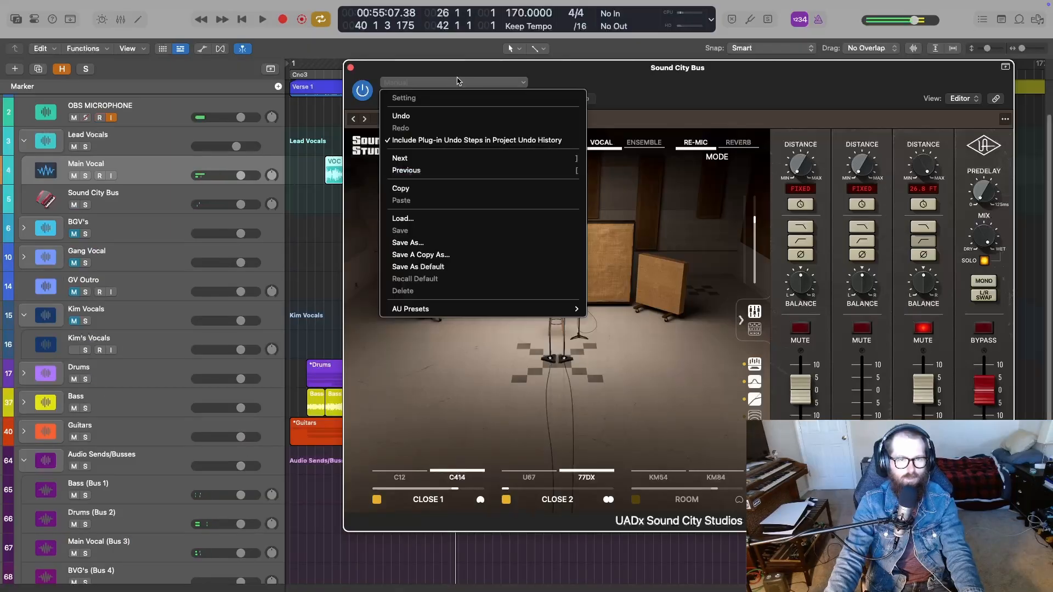
{"action": "left_click", "coordinate": [604, 82]}
{"action": "left_click_drag", "start_coordinate": [608, 70], "coordinate": [628, 242]}
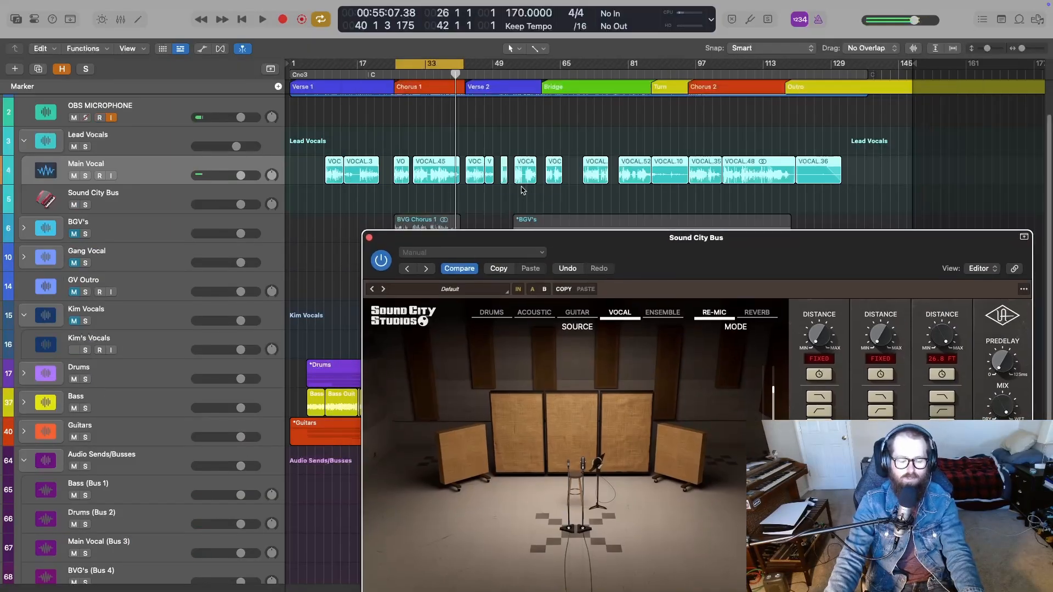
{"action": "left_click", "coordinate": [321, 19]}
{"action": "left_click", "coordinate": [243, 21]}
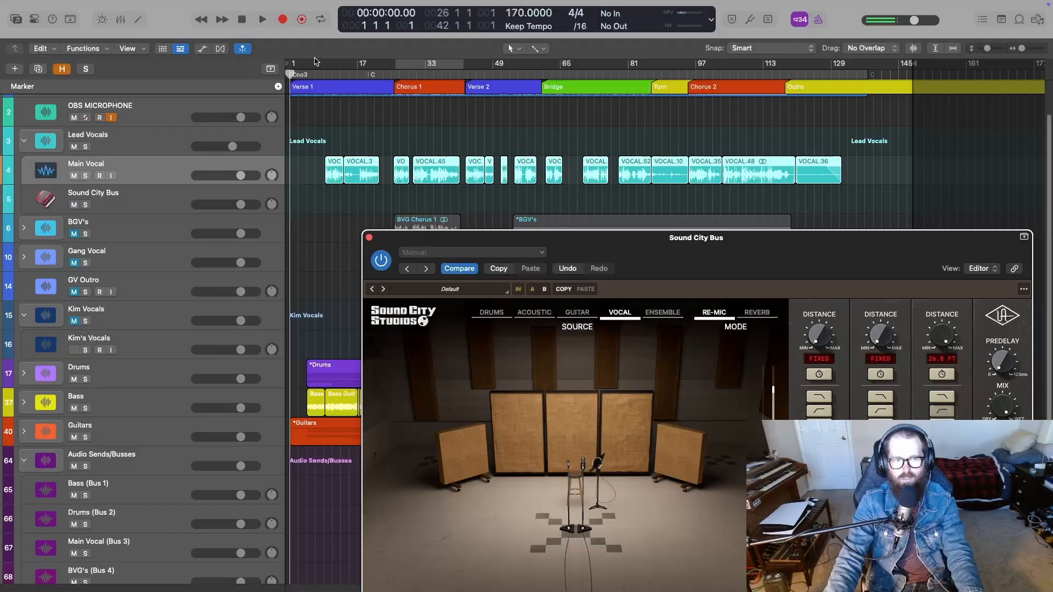
Play Verse 1 into Chorus 1, mute the Room microphone in Sound City Studios, and return to the project's start
{"action": "left_click_drag", "start_coordinate": [842, 270], "coordinate": [714, 247]}
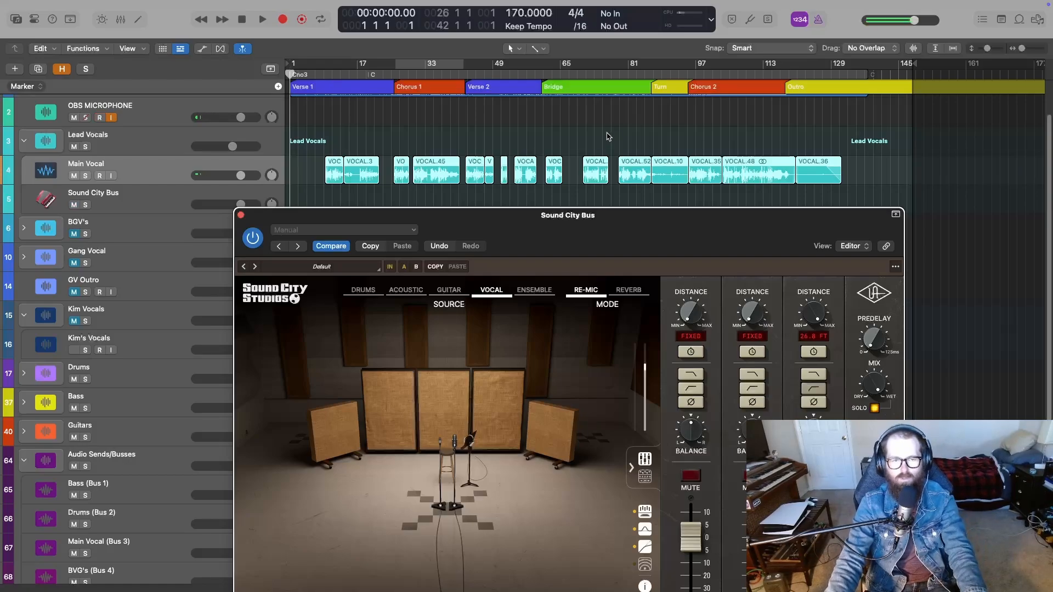
{"action": "key", "text": "space"}
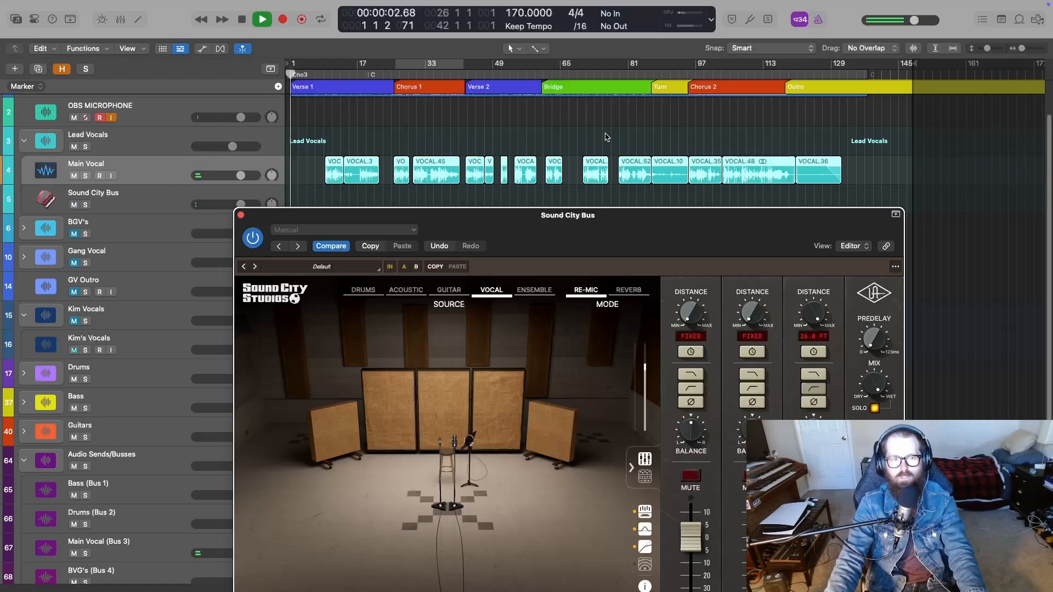
{"action": "left_click", "coordinate": [311, 73]}
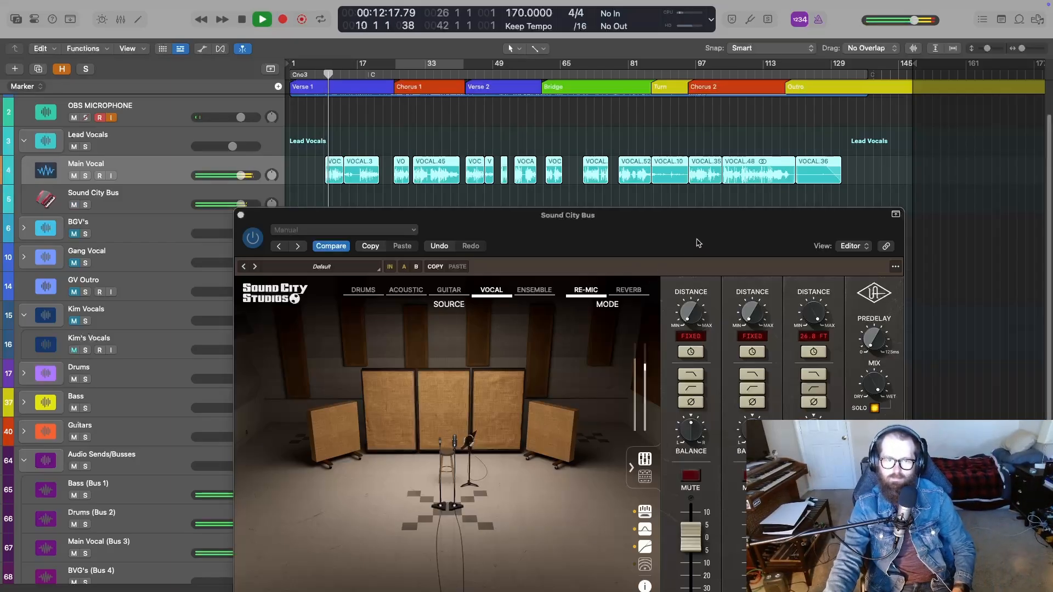
{"action": "left_click_drag", "start_coordinate": [699, 243], "coordinate": [732, 169]}
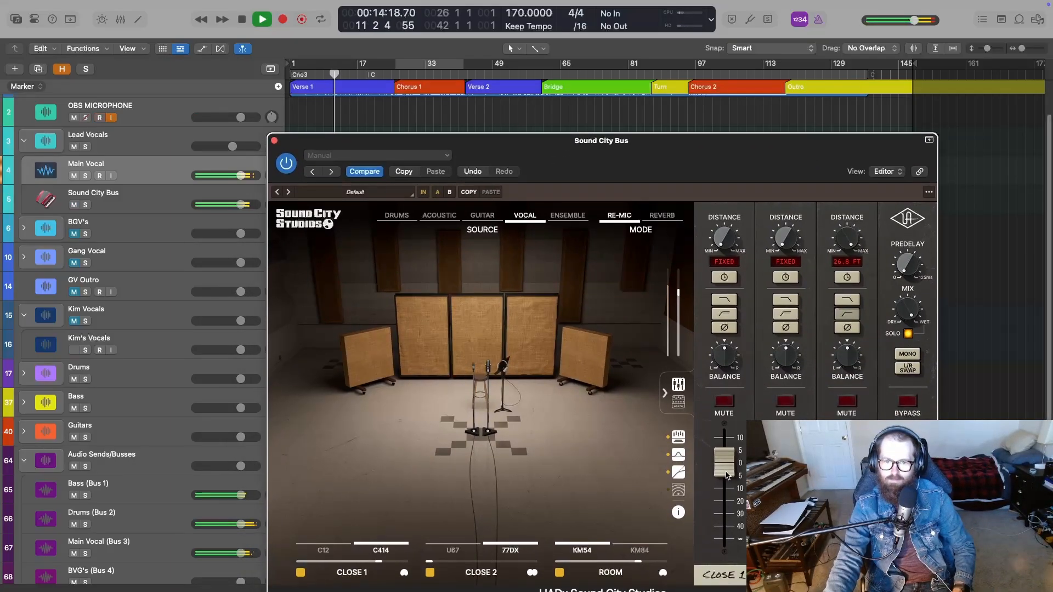
{"action": "mouse_move", "coordinate": [726, 475]}
{"action": "left_mouse_down"}
{"action": "mouse_move", "coordinate": [726, 548]}
{"action": "mouse_move", "coordinate": [729, 432]}
{"action": "mouse_move", "coordinate": [729, 457]}
{"action": "left_mouse_up"}
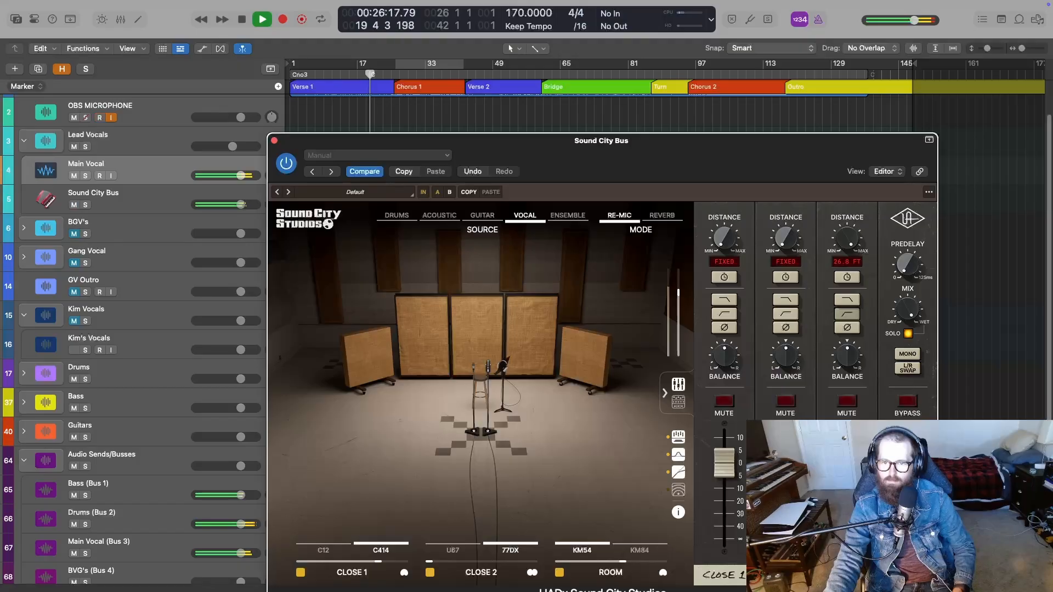
{"action": "left_click", "coordinate": [847, 402]}
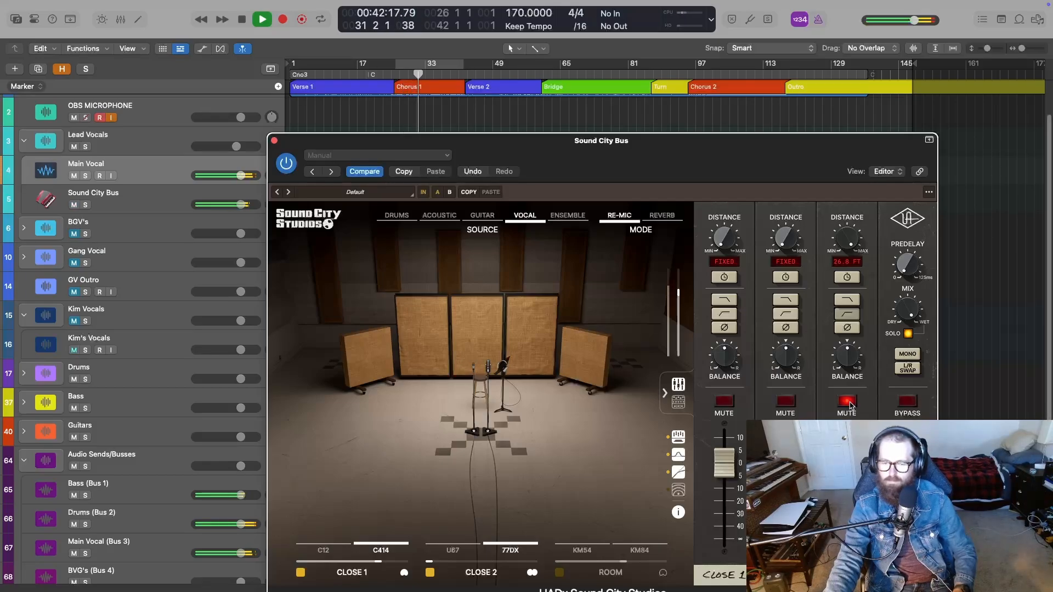
{"action": "key", "text": "space"}
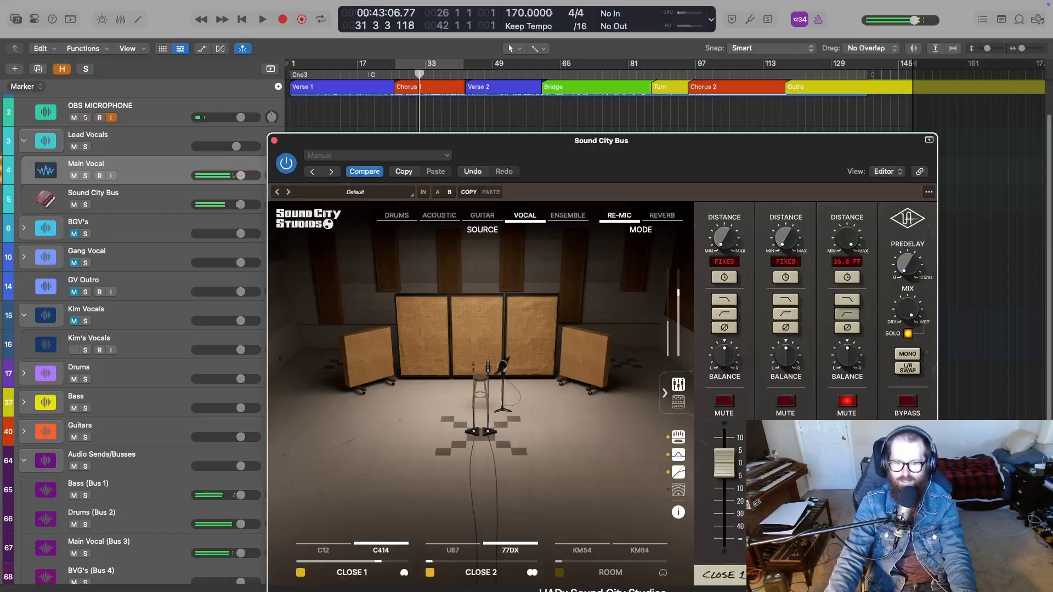
{"action": "key", "text": "Return"}
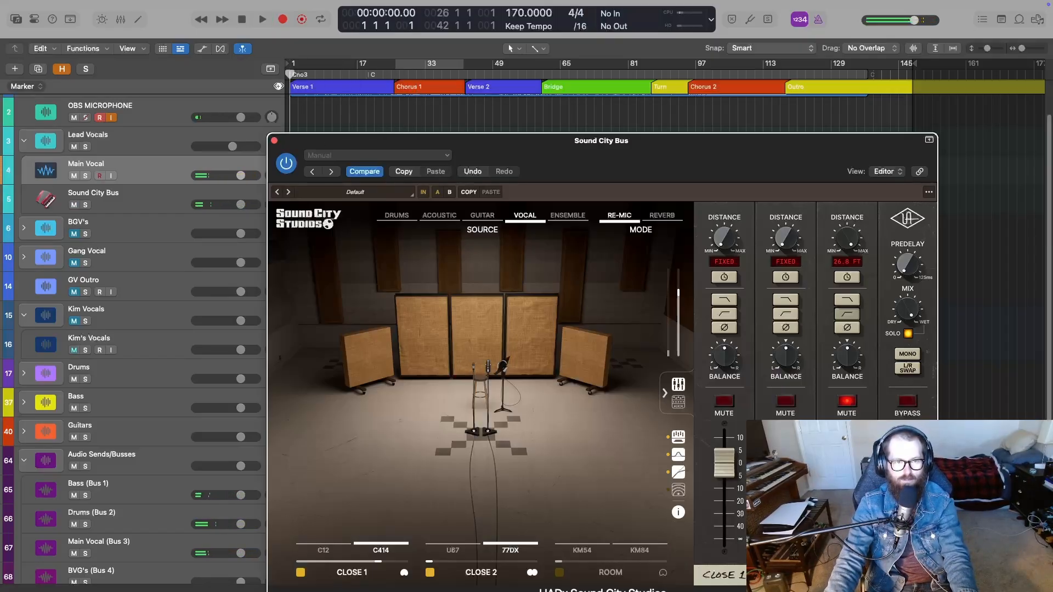
Listen to the song from the start with the plug-in moved aside and the OBS MICROPHONE track selected
{"action": "left_click_drag", "start_coordinate": [658, 184], "coordinate": [765, 172]}
{"action": "key", "text": "space"}
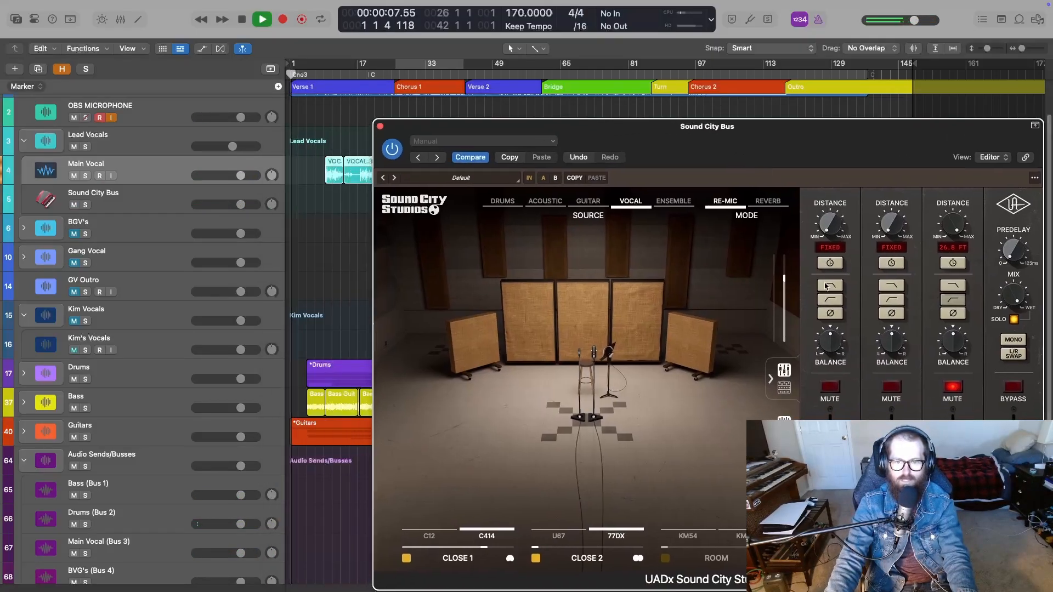
{"action": "key", "text": "space"}
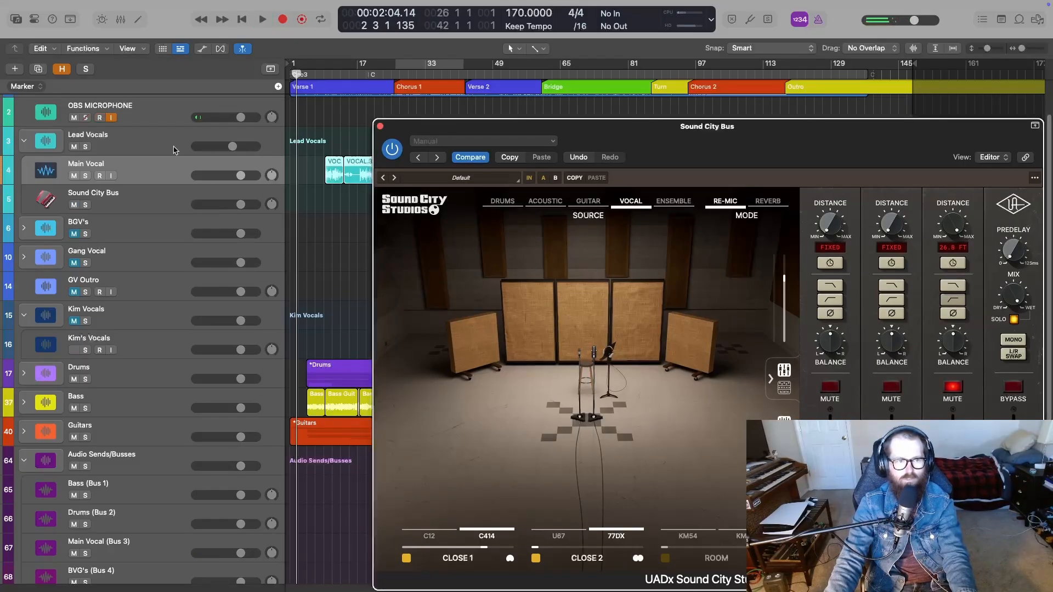
{"action": "left_click", "coordinate": [167, 120]}
{"action": "key", "text": "space"}
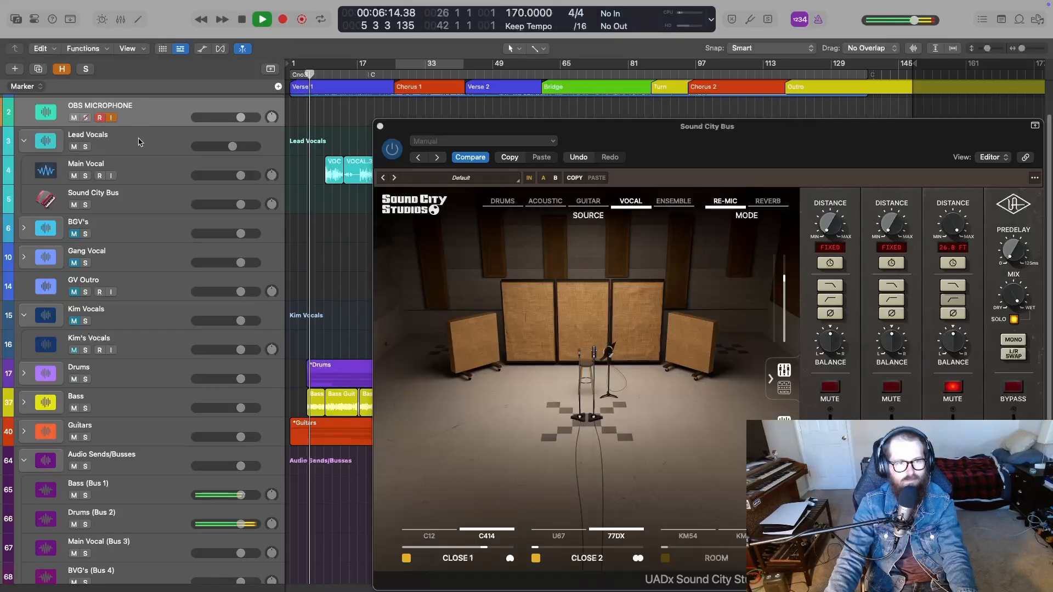
{"action": "scroll", "coordinate": [132, 135], "scroll_direction": "up", "scroll_amount": 2}
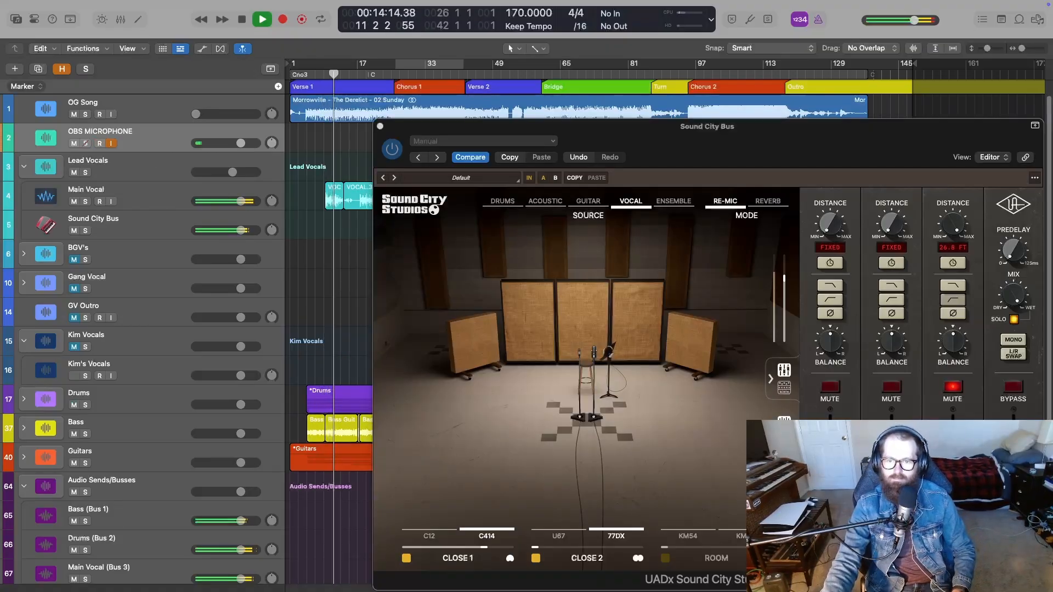
Adjust the Sound City Studios output level while the song plays through Verse 1 and Chorus 1
{"action": "mouse_move", "coordinate": [484, 547]}
{"action": "left_mouse_down"}
{"action": "mouse_move", "coordinate": [406, 547]}
{"action": "mouse_move", "coordinate": [485, 547]}
{"action": "left_mouse_up"}
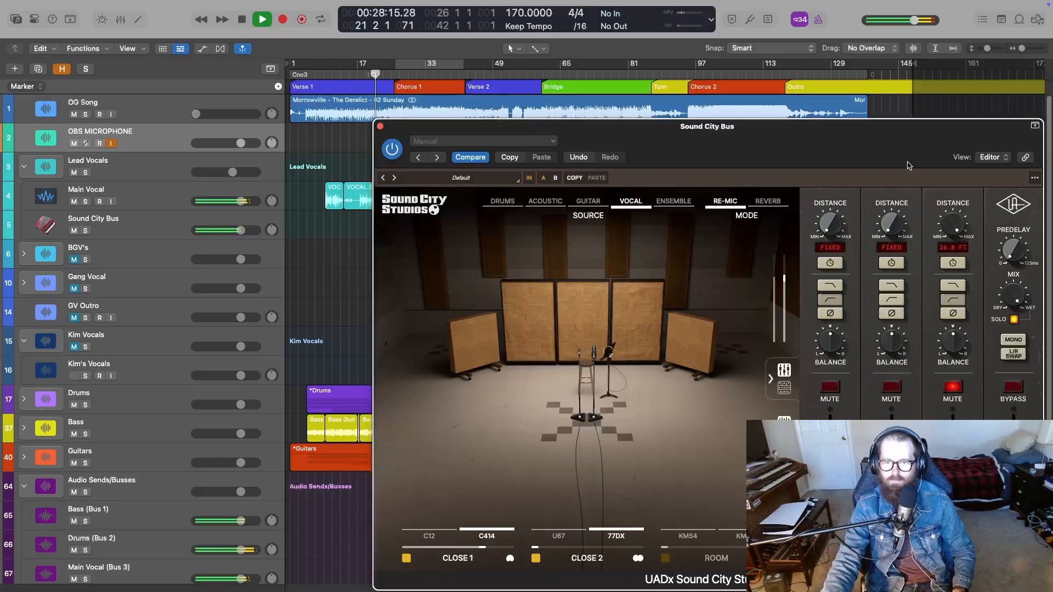
{"action": "left_click_drag", "start_coordinate": [897, 140], "coordinate": [725, 124]}
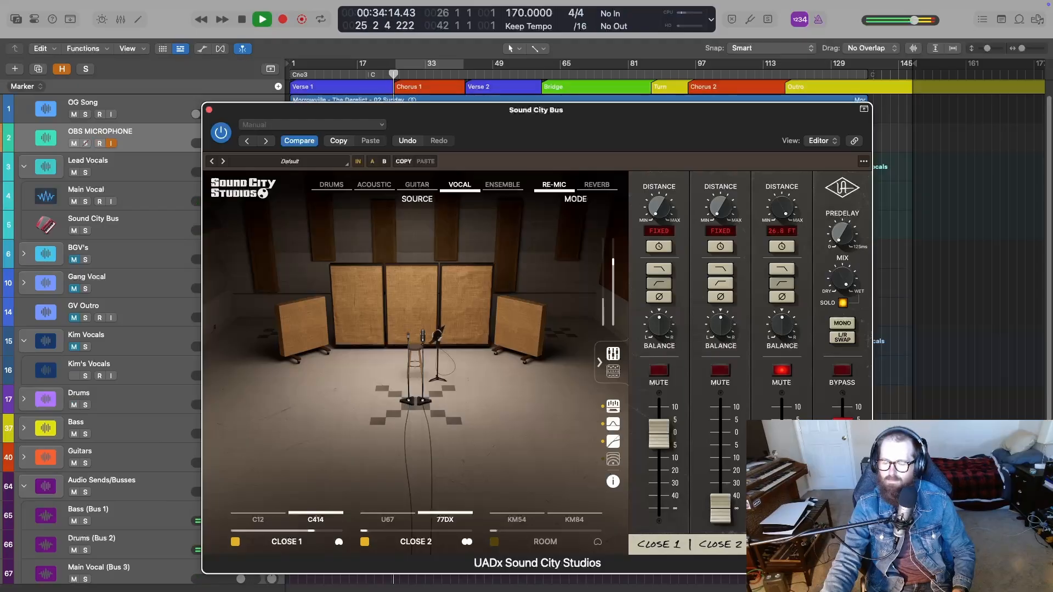
{"action": "left_click_drag", "start_coordinate": [845, 436], "coordinate": [849, 421]}
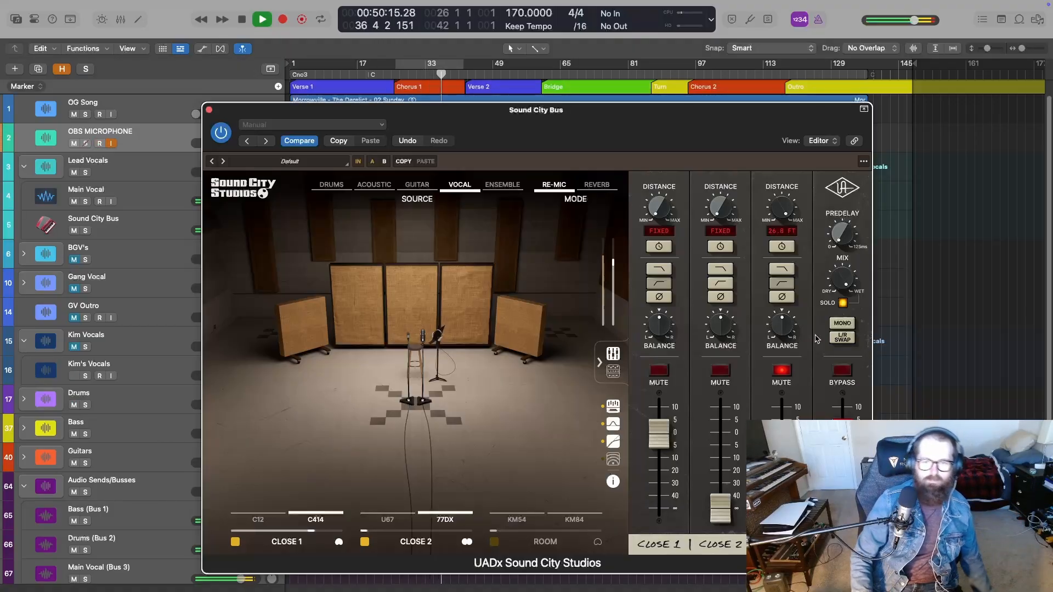
Close the plug-in, stop playback, show the mixer, and set the Sound City Bus level to -3.0 dB
{"action": "left_click", "coordinate": [209, 110]}
{"action": "key", "text": "space"}
{"action": "key", "text": "x"}
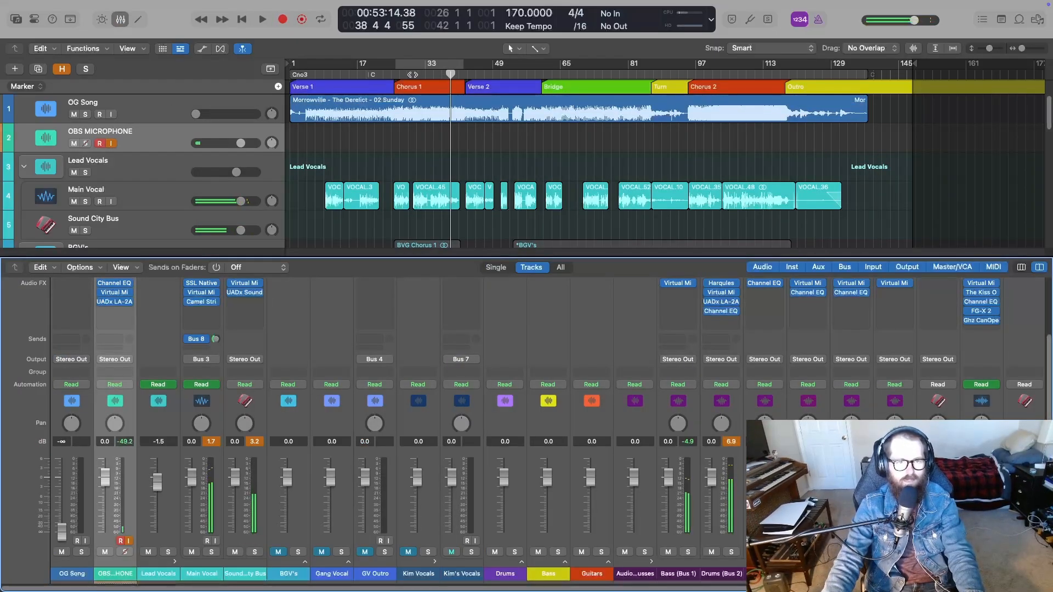
{"action": "left_click", "coordinate": [383, 72]}
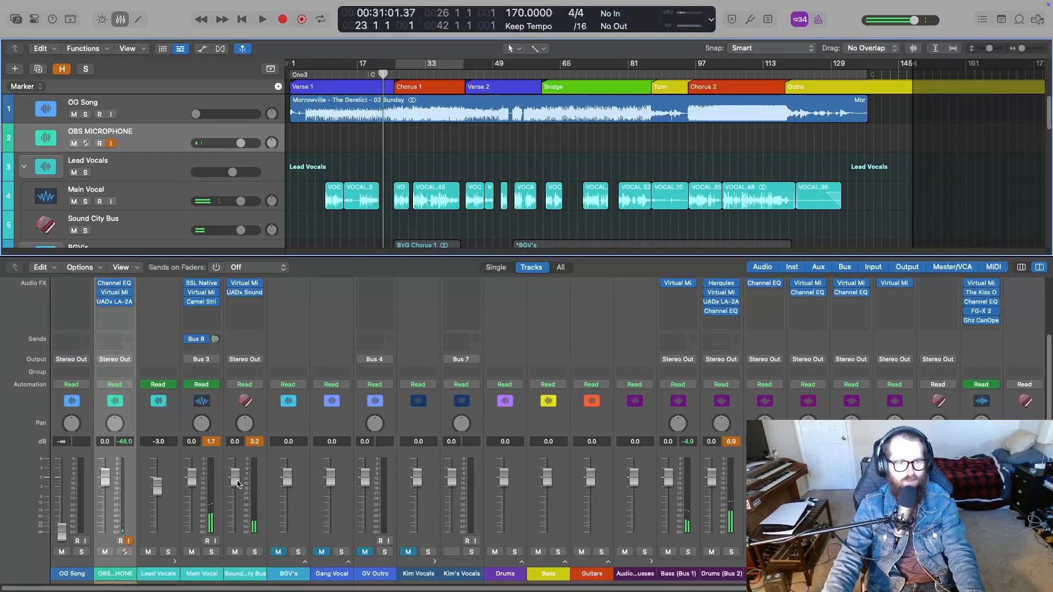
{"action": "double_click", "coordinate": [235, 442]}
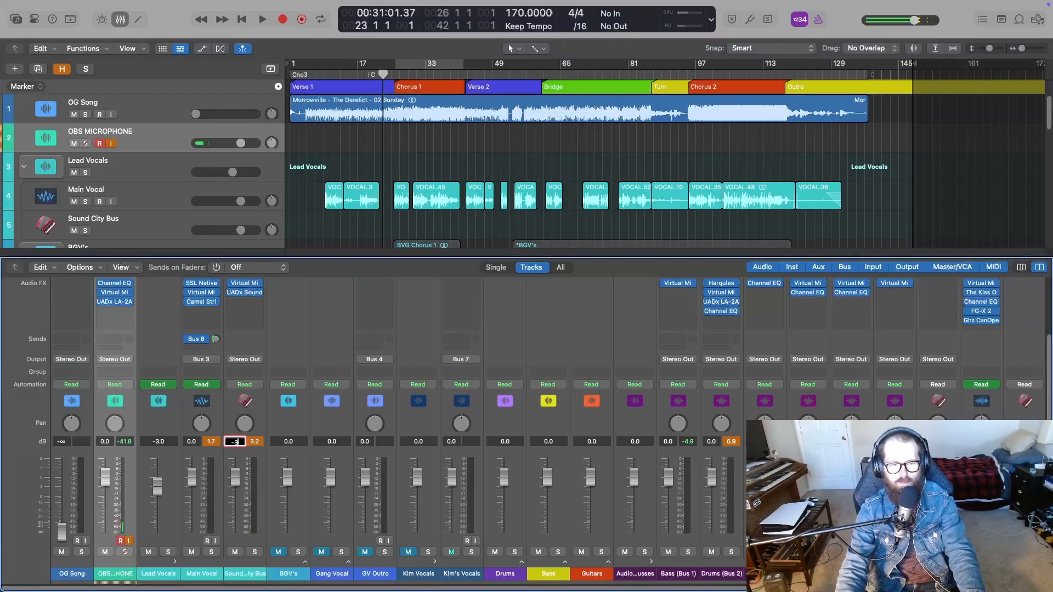
{"action": "key", "text": "Return"}
Play from bar 9 and compare the mix with the Sound City Bus soloed, muted, and back in the full mix
{"action": "left_click", "coordinate": [326, 72]}
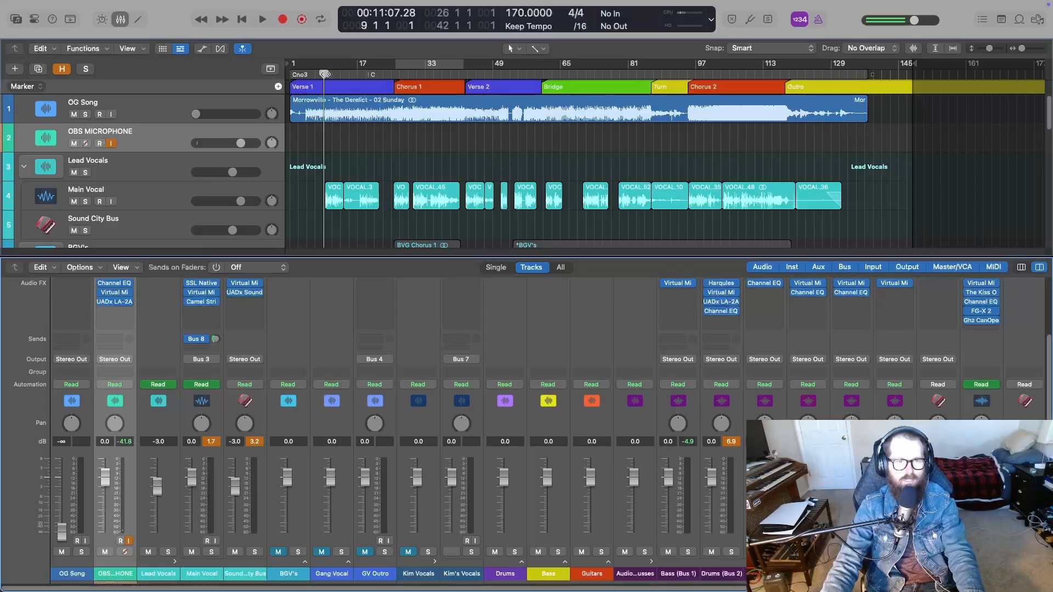
{"action": "key", "text": "space"}
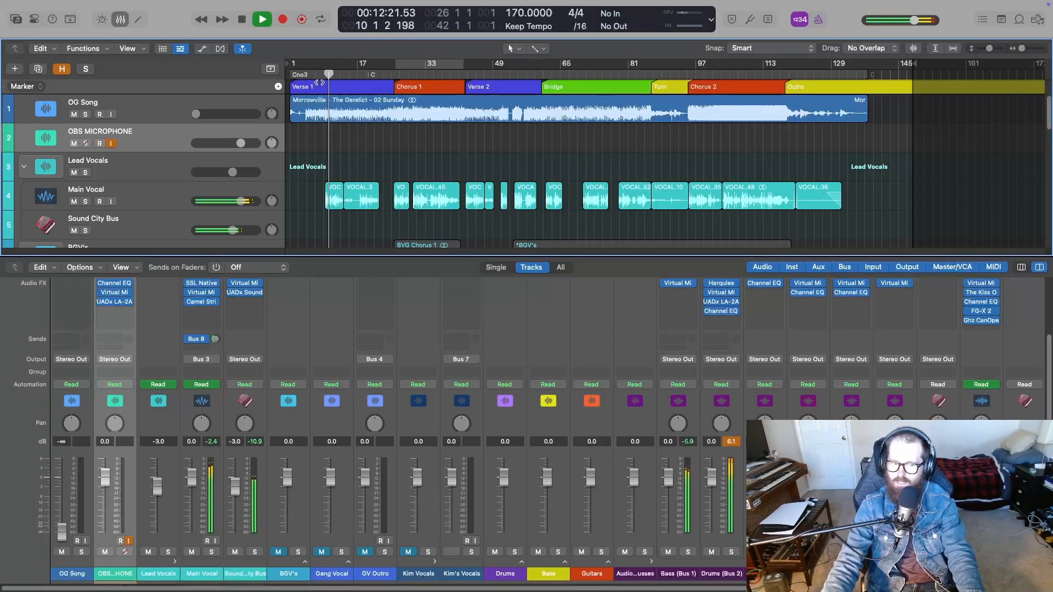
{"action": "left_click", "coordinate": [255, 551]}
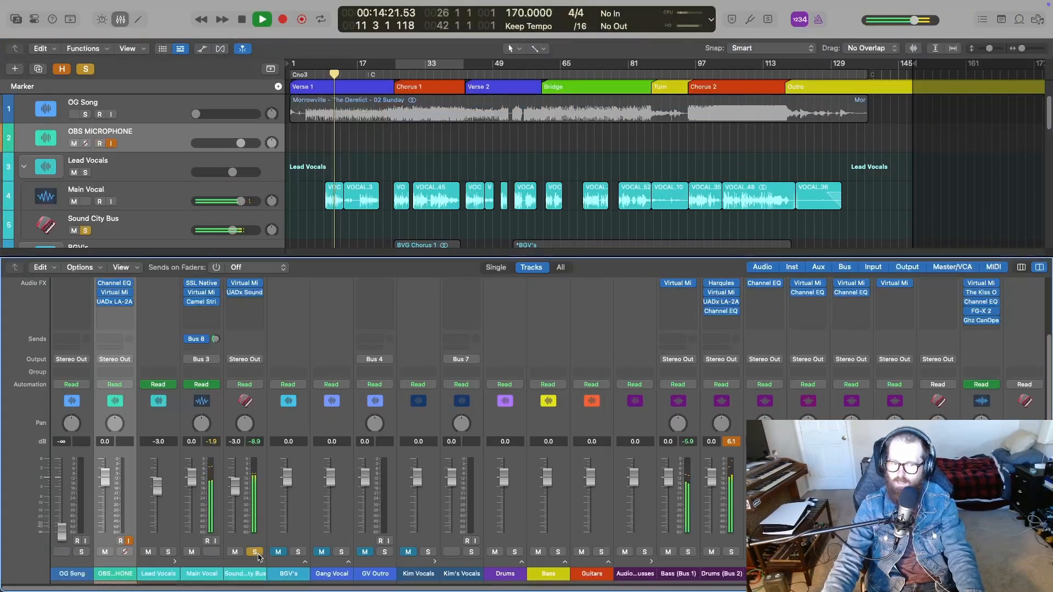
{"action": "left_click", "coordinate": [254, 552]}
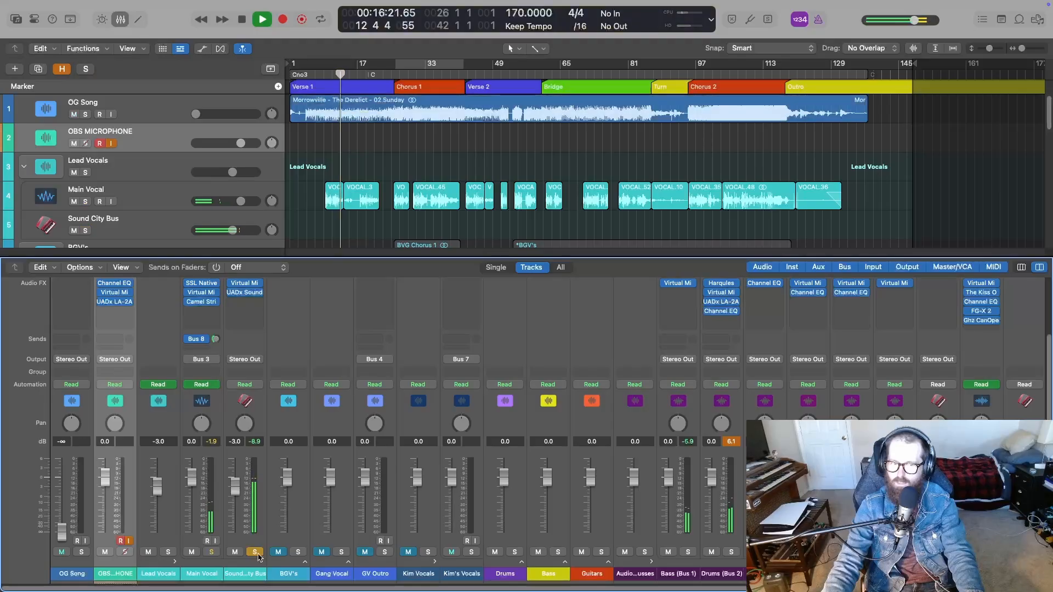
{"action": "left_click", "coordinate": [235, 552]}
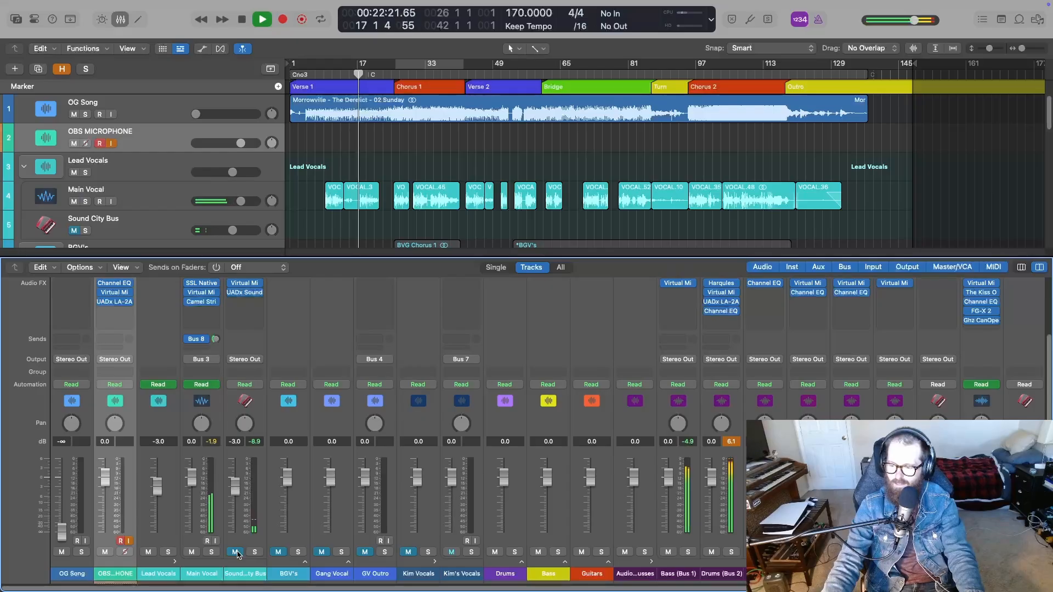
{"action": "left_click", "coordinate": [235, 551]}
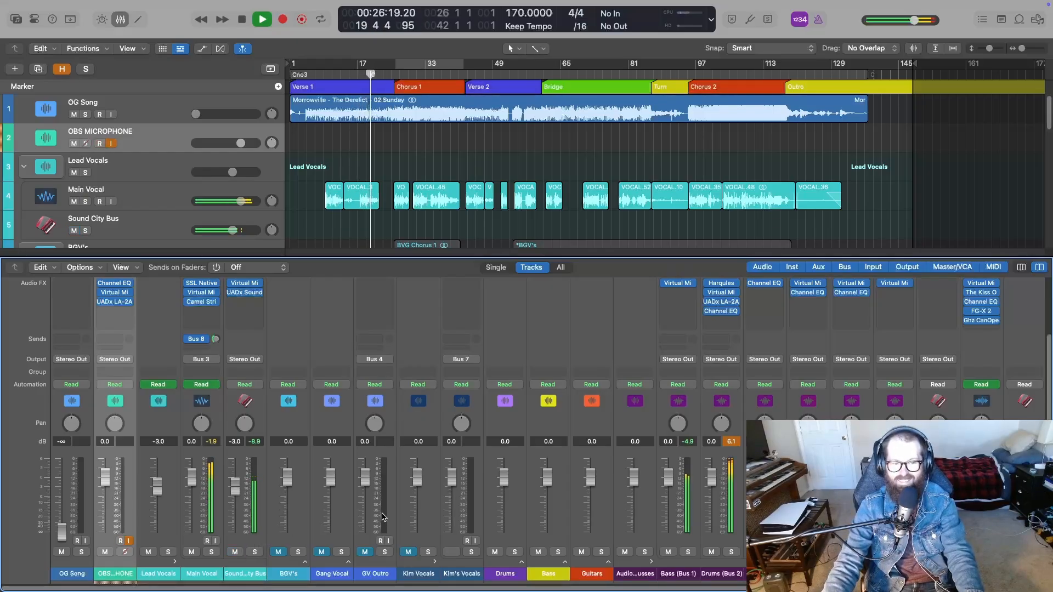
{"action": "key", "text": "space"}
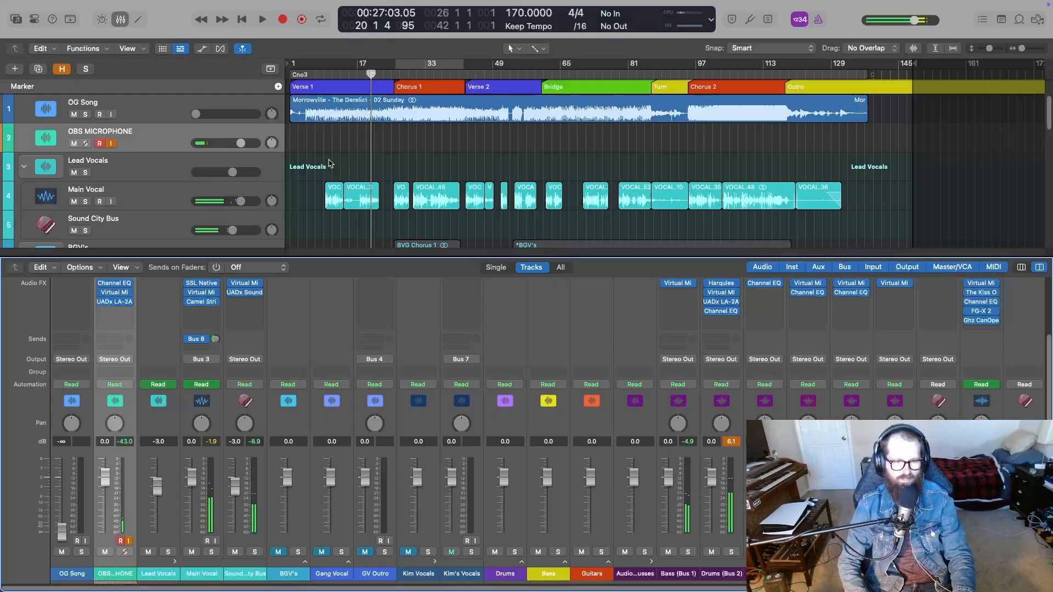
Resume playback and examine the Performance Meter's processing load, closing it before stopping in the Bridge
{"action": "key", "text": "space"}
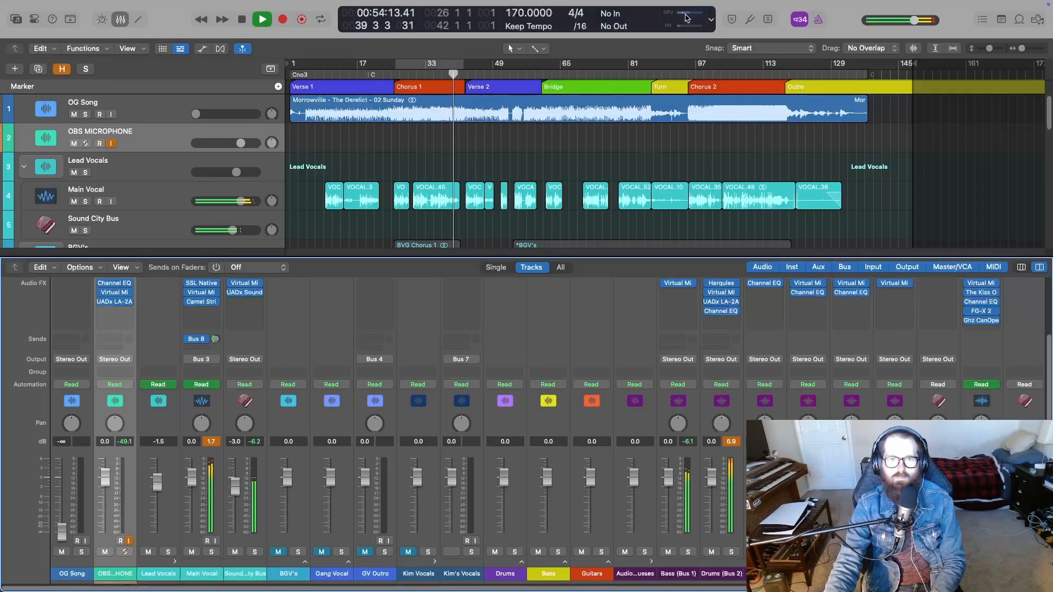
{"action": "left_click", "coordinate": [686, 18]}
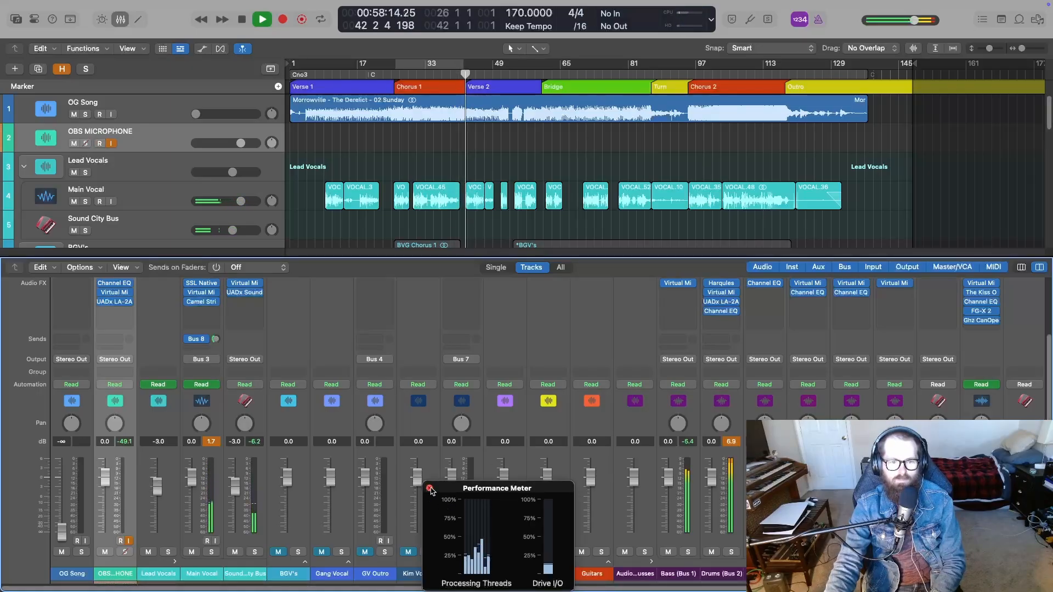
{"action": "left_click", "coordinate": [430, 489]}
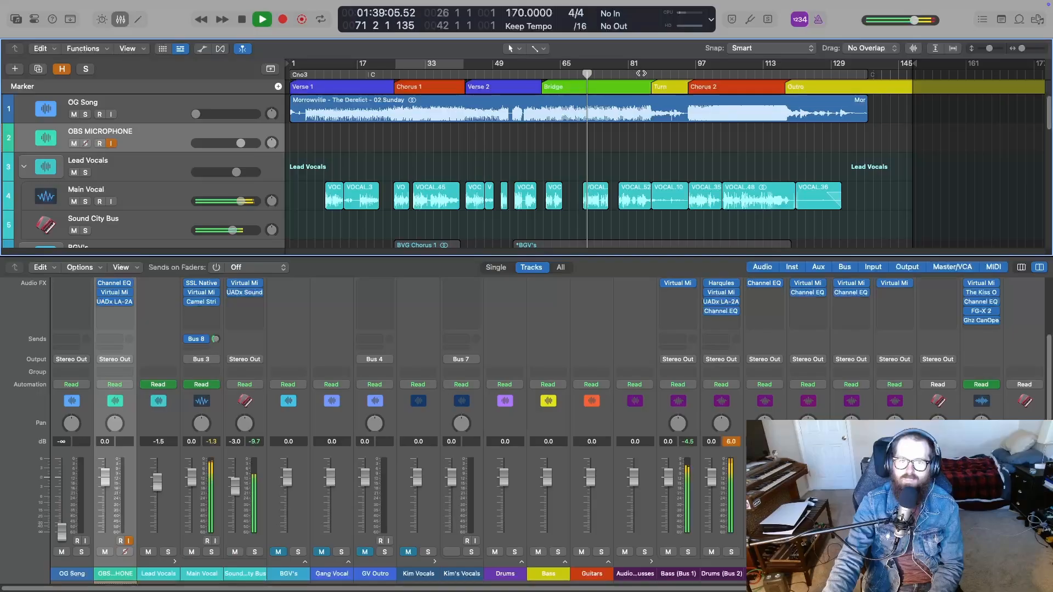
{"action": "key", "text": "space"}
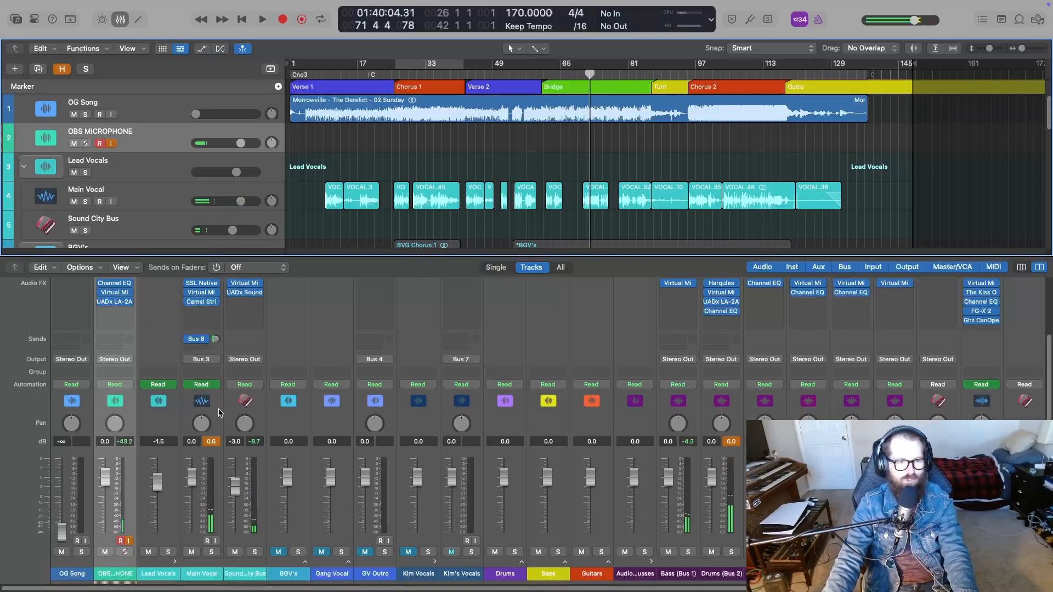
Reopen Sound City Studios on the Sound City Bus and listen from bar 83 into the Turn
{"action": "left_click", "coordinate": [245, 292]}
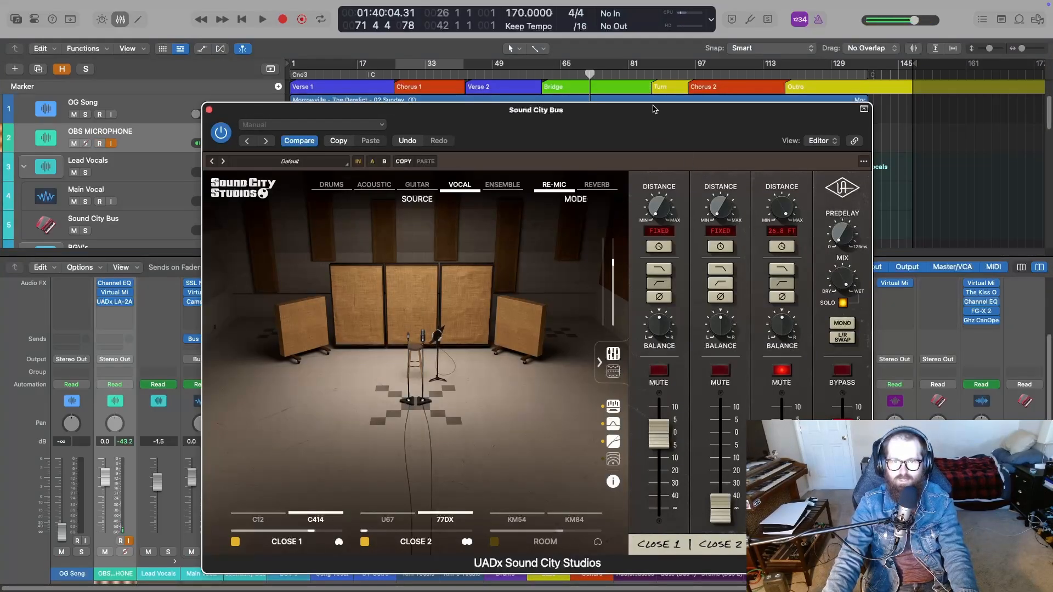
{"action": "left_click_drag", "start_coordinate": [668, 114], "coordinate": [643, 194]}
{"action": "left_click", "coordinate": [639, 77]}
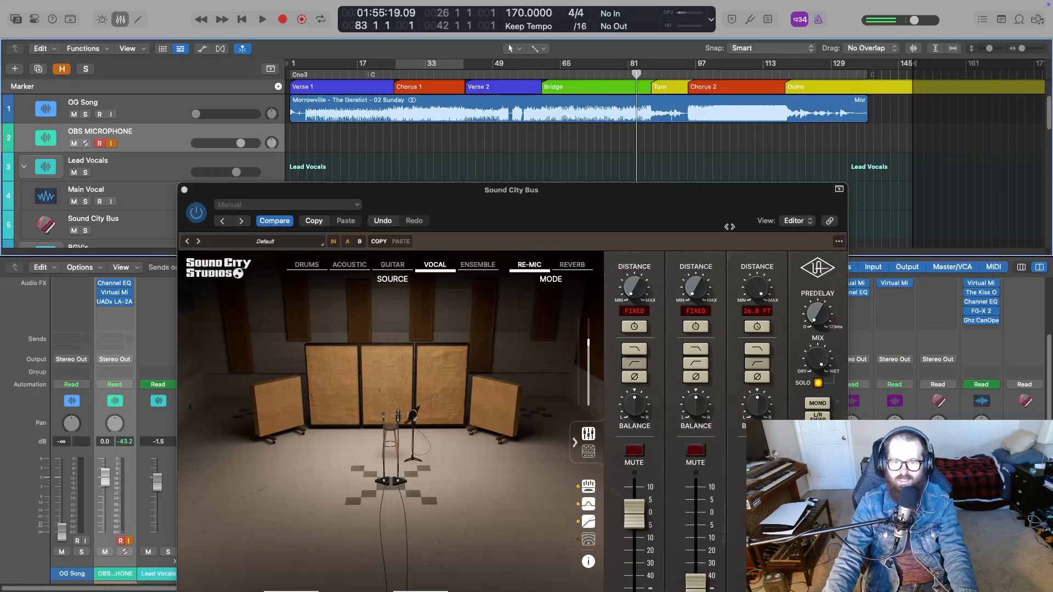
{"action": "key", "text": "space"}
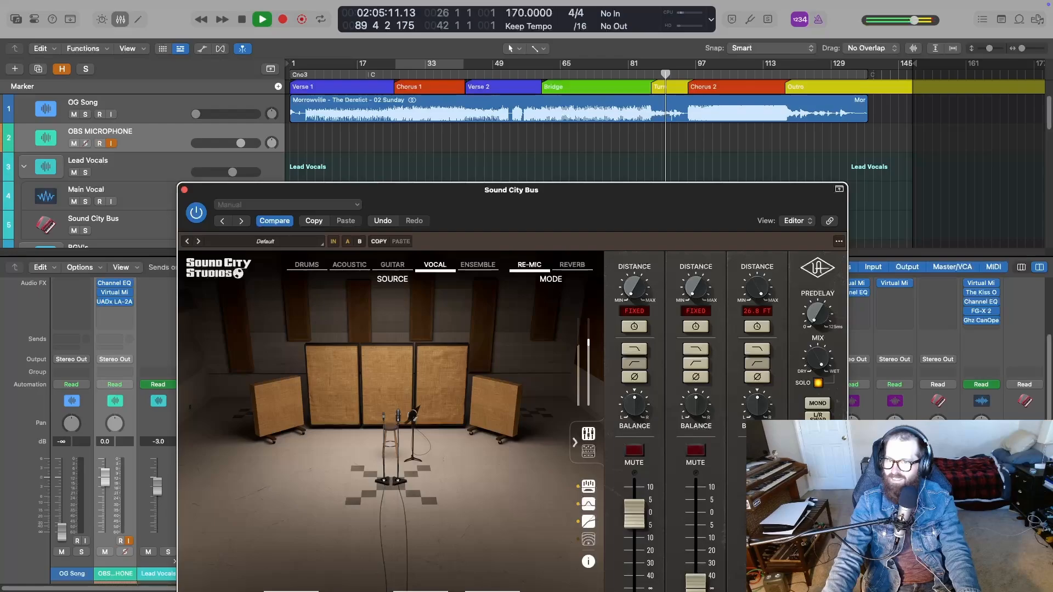
{"action": "key", "text": "space"}
Mute the Room microphone and replay the song from bar 84 into Chorus 2
{"action": "left_click", "coordinate": [640, 73]}
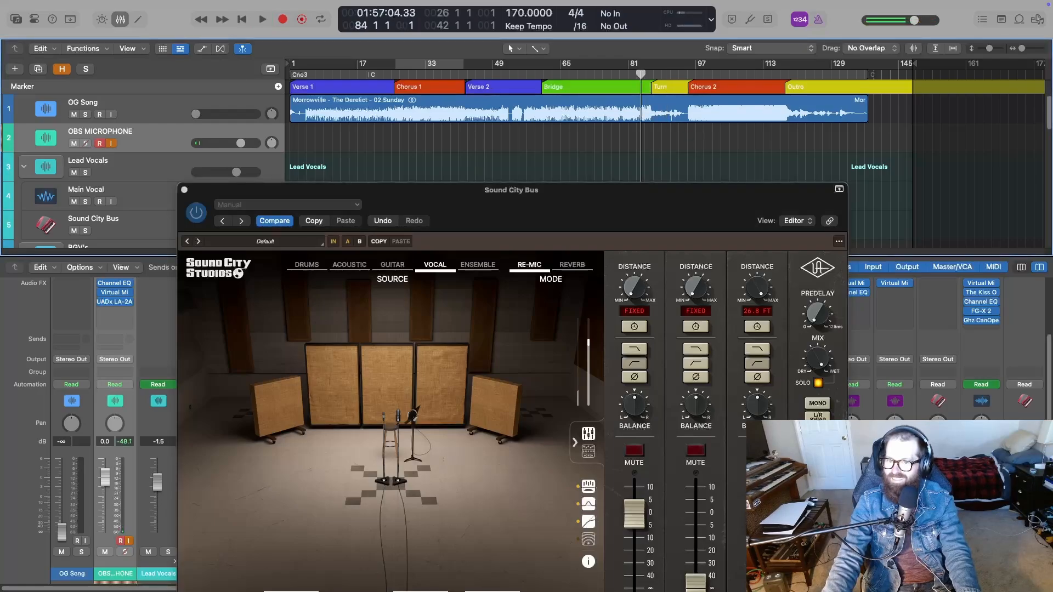
{"action": "left_click", "coordinate": [492, 591]}
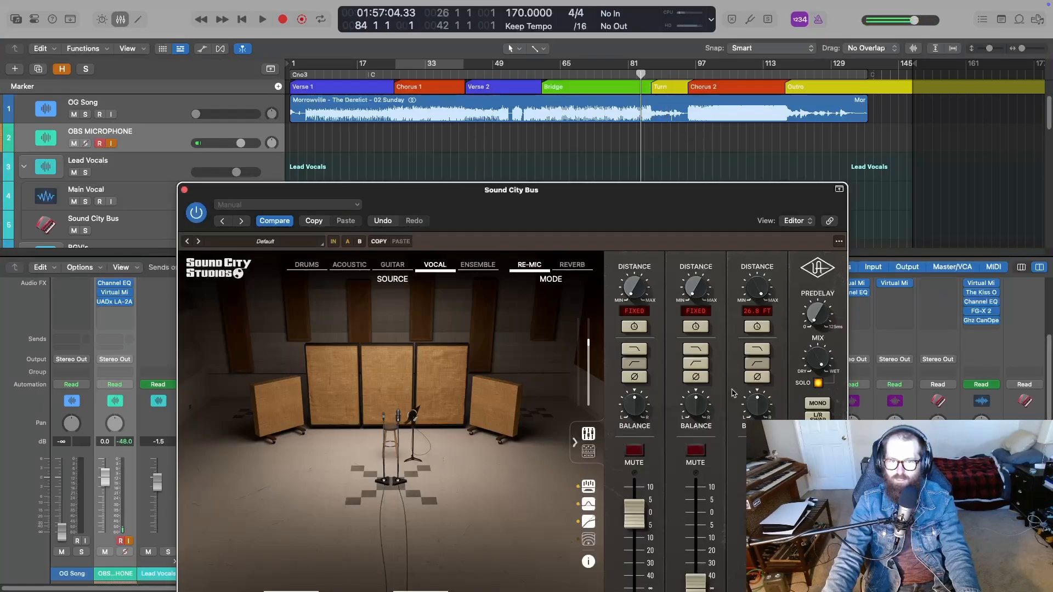
{"action": "key", "text": "space"}
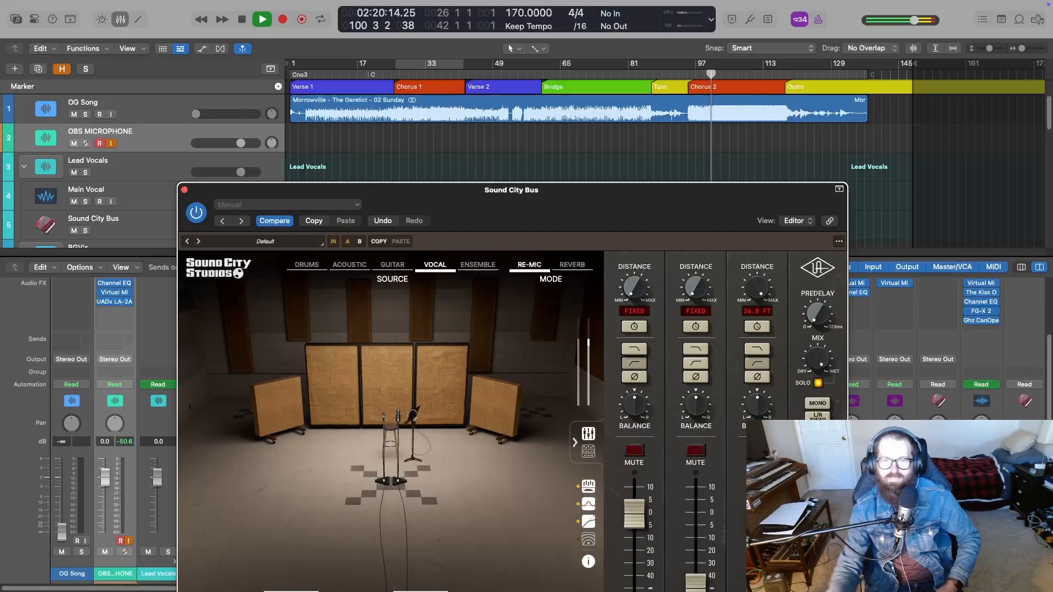
Replay the transition from Chorus 2 into the Outro, stop playback, and return the playhead to bar 81
{"action": "left_click", "coordinate": [774, 63]}
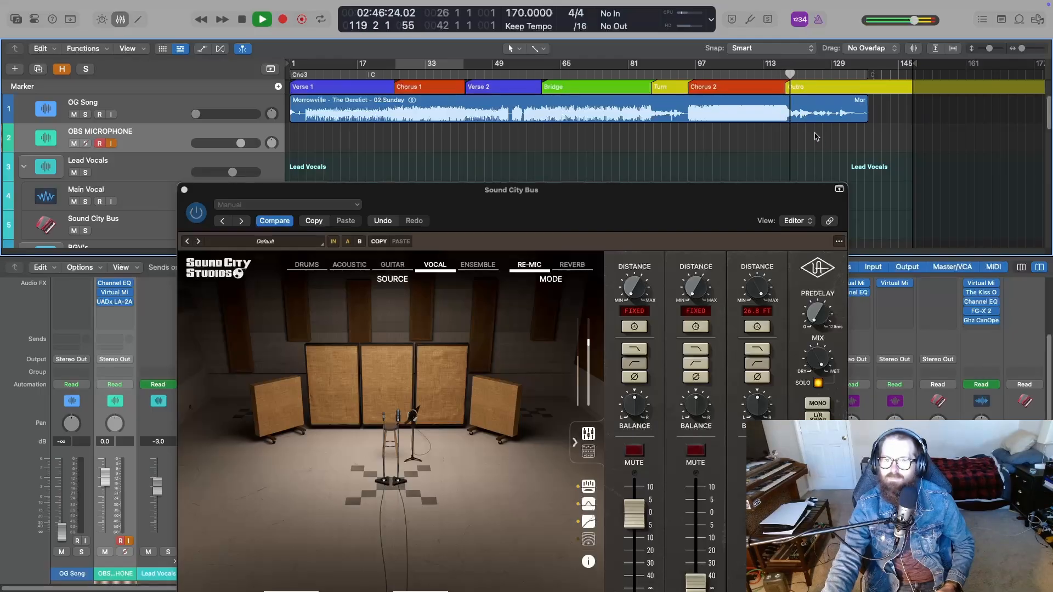
{"action": "left_click", "coordinate": [818, 359]}
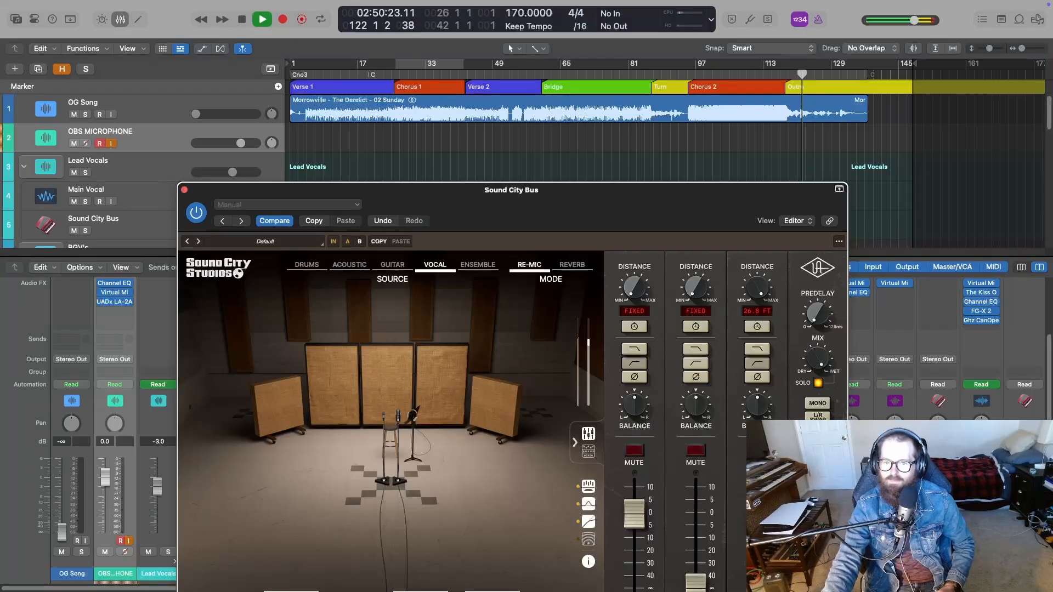
{"action": "left_click", "coordinate": [779, 68]}
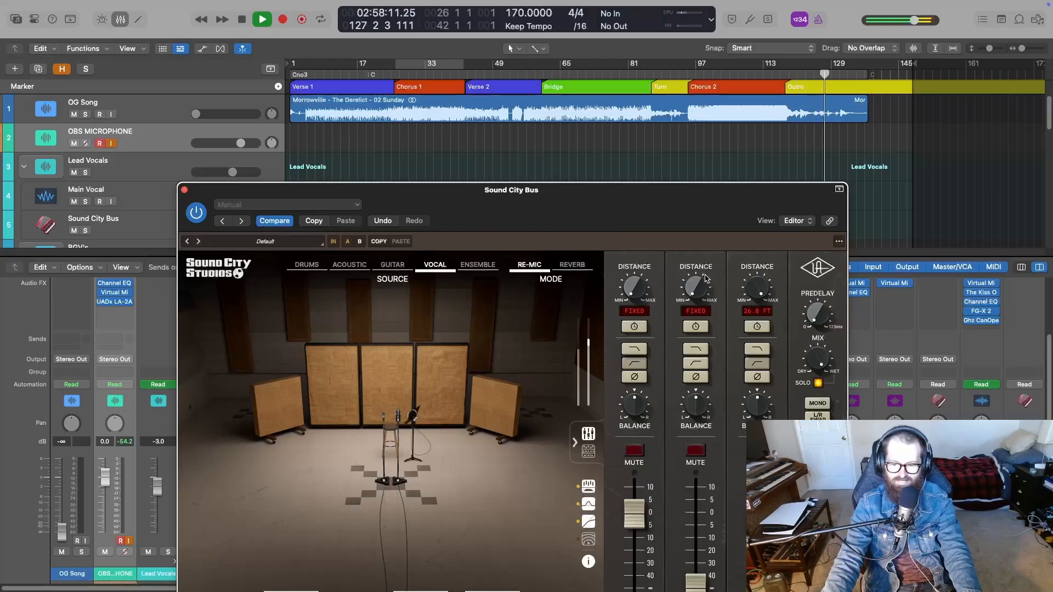
{"action": "key", "text": "space"}
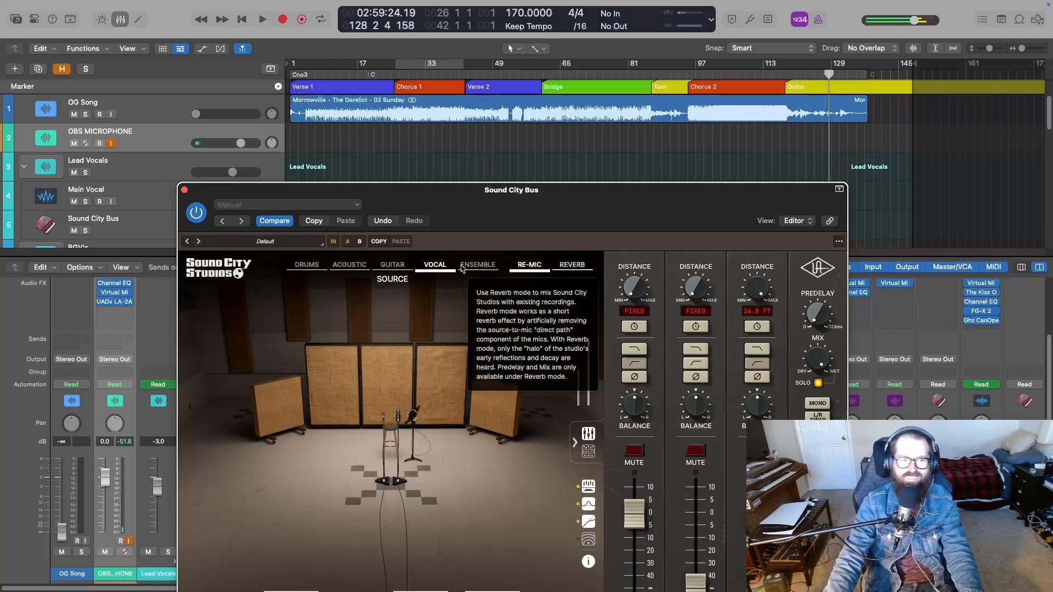
{"action": "left_click", "coordinate": [630, 73]}
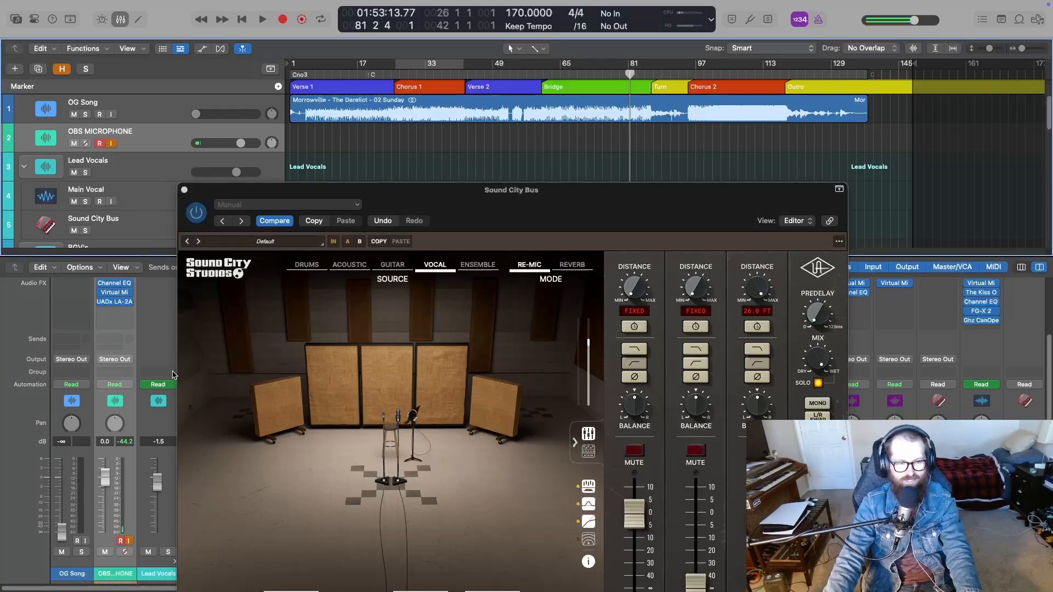
{"action": "left_click_drag", "start_coordinate": [509, 201], "coordinate": [721, 251]}
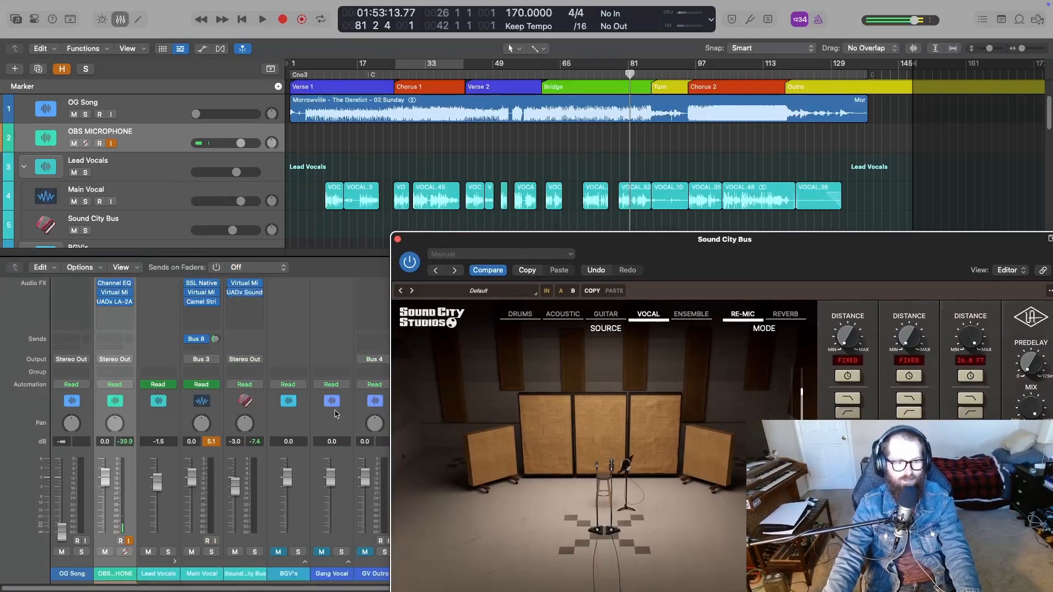
{"action": "left_click", "coordinate": [172, 387]}
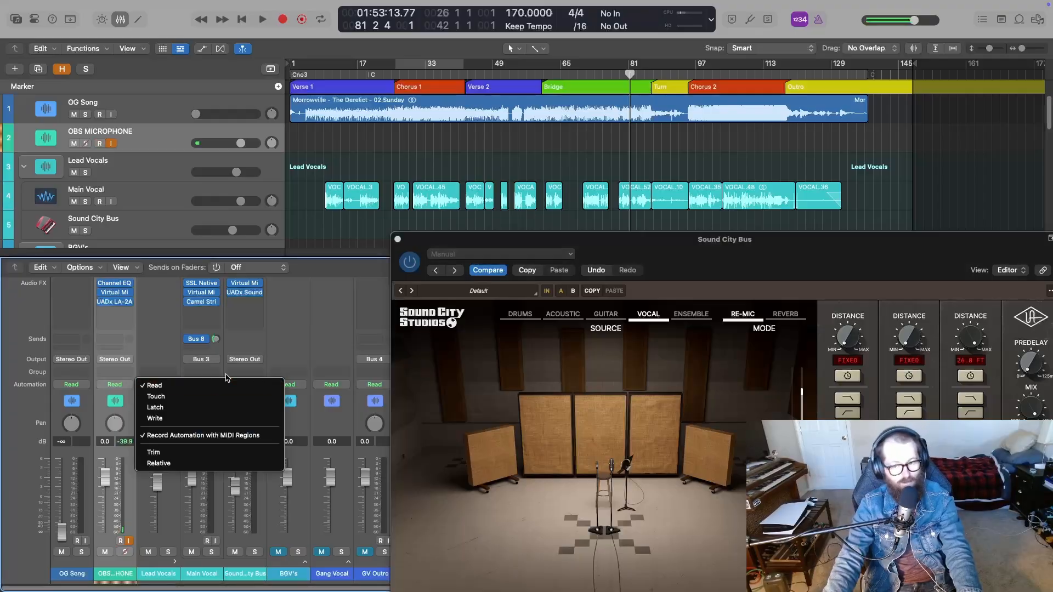
{"action": "left_click", "coordinate": [210, 409]}
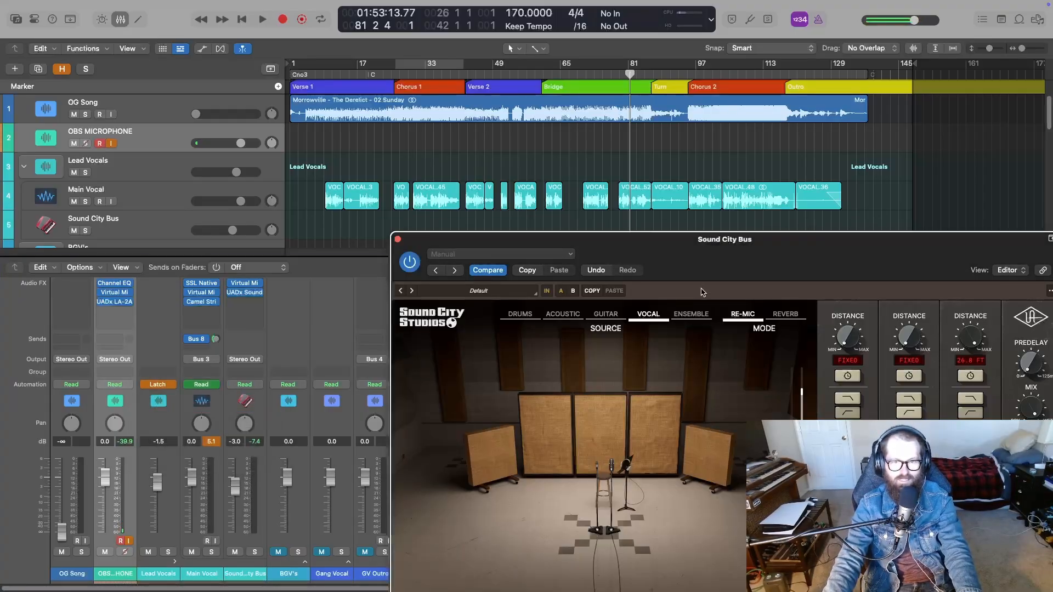
{"action": "left_click_drag", "start_coordinate": [751, 239], "coordinate": [401, 192]}
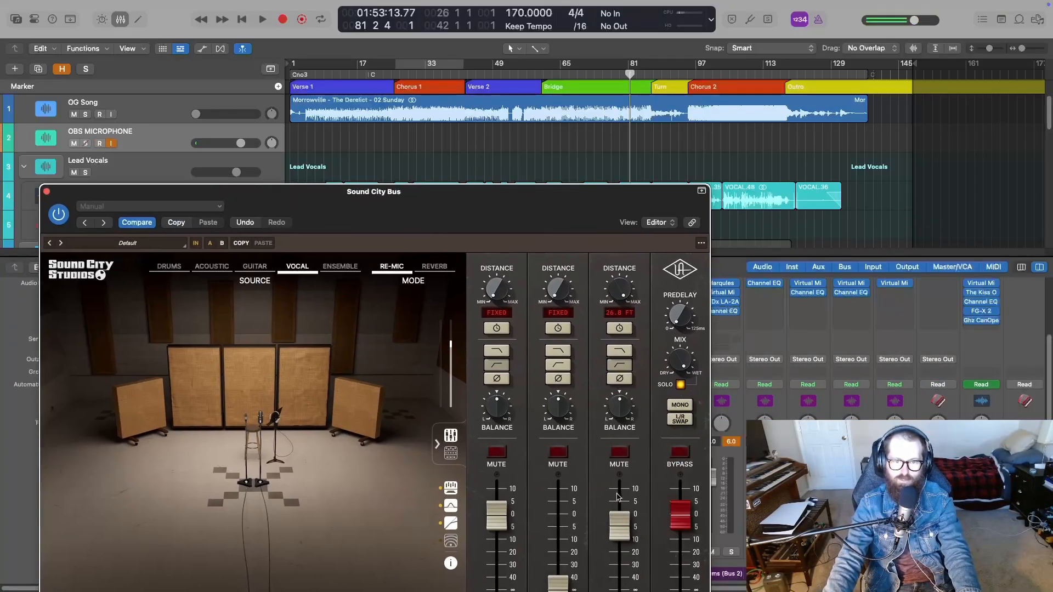
{"action": "left_click_drag", "start_coordinate": [517, 225], "coordinate": [877, 205]}
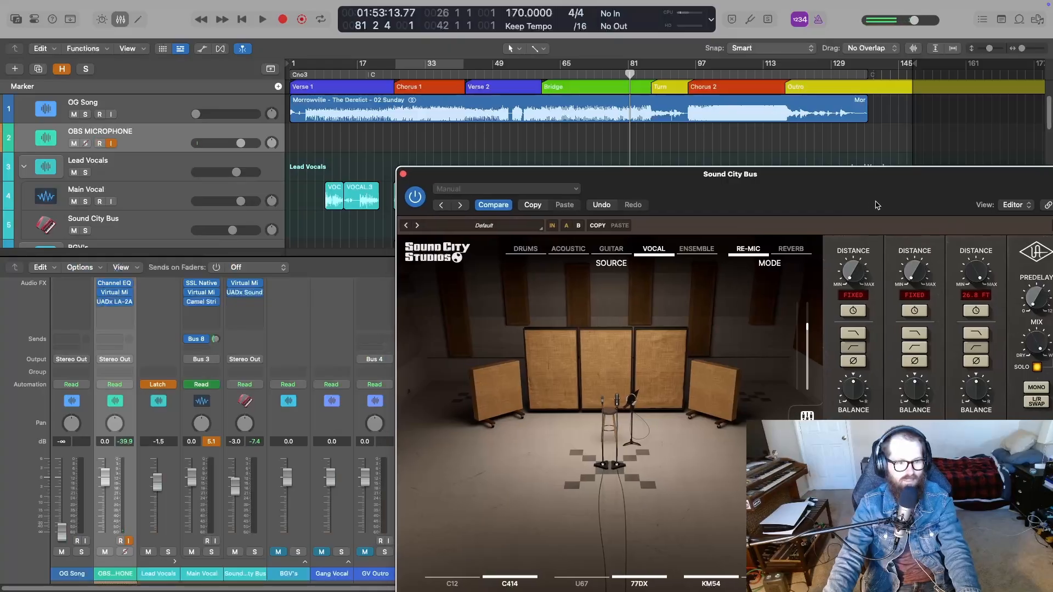
{"action": "left_click", "coordinate": [167, 390]}
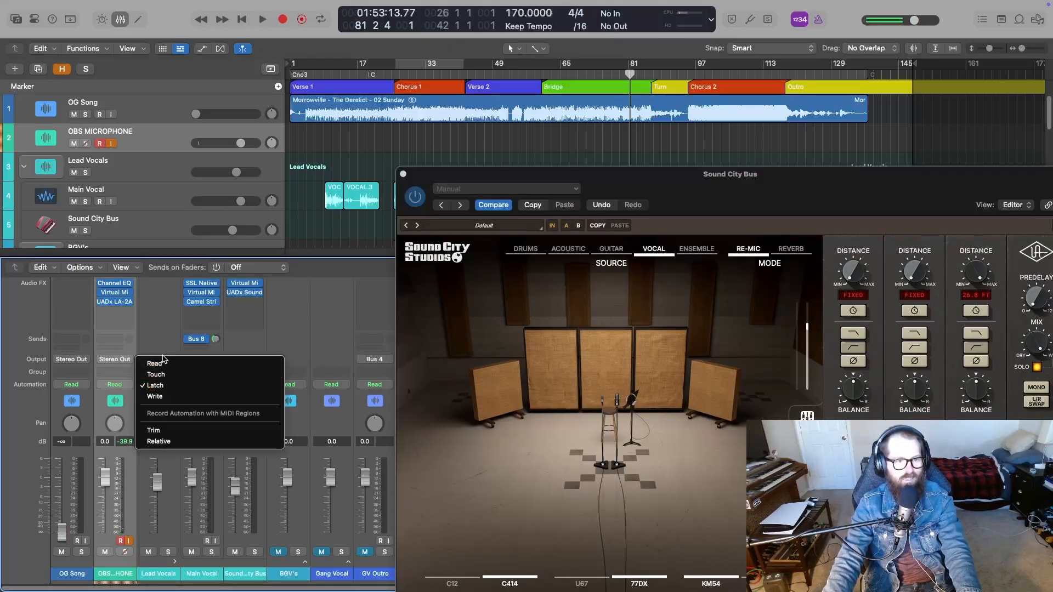
{"action": "left_click", "coordinate": [181, 372]}
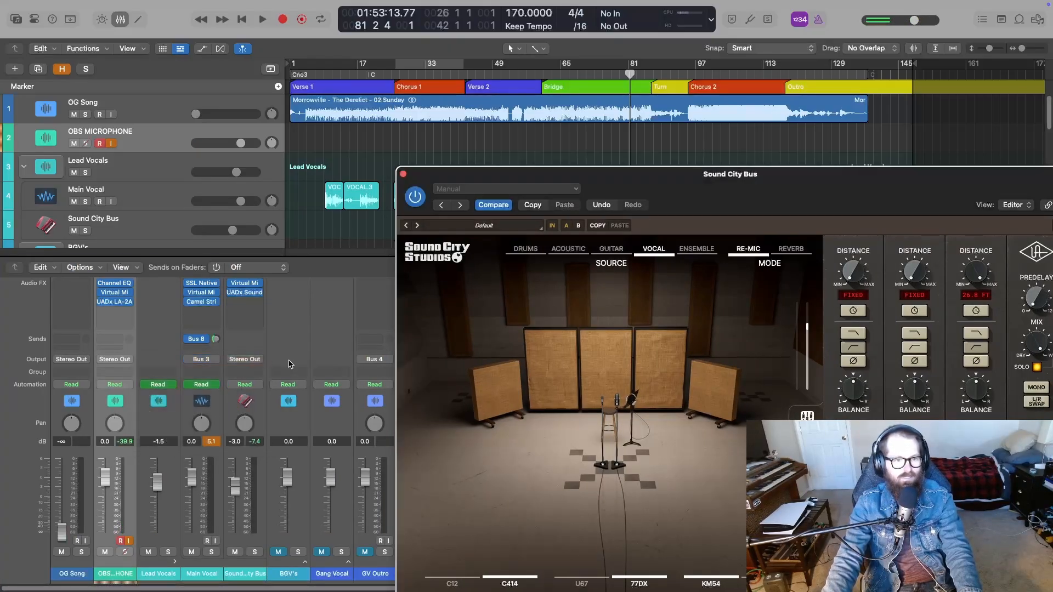
Set the Sound City Bus track's automation mode to Latch and briefly play from bar 81
{"action": "left_click", "coordinate": [254, 346]}
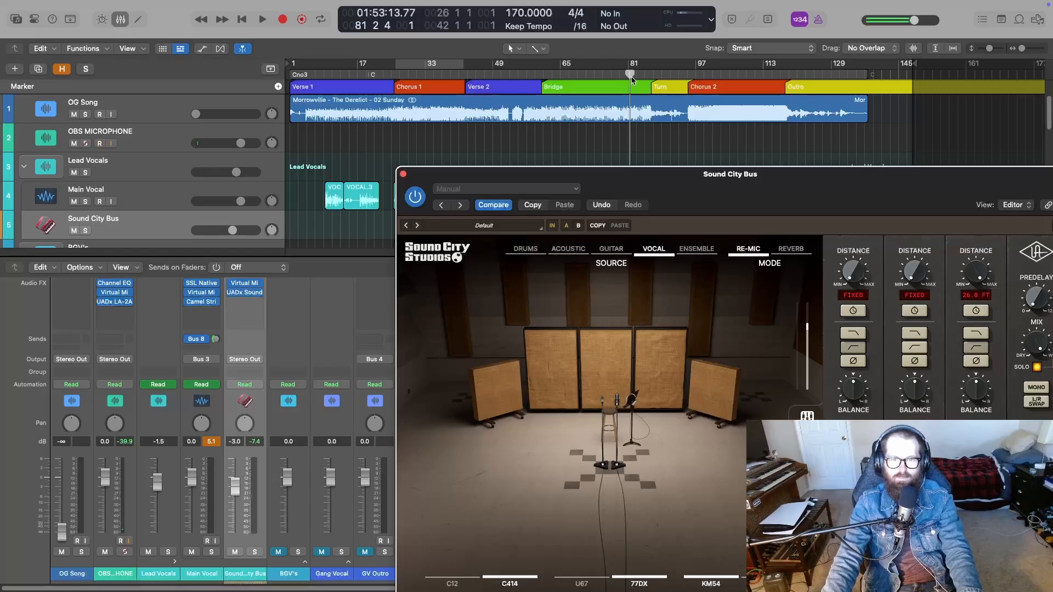
{"action": "left_click_drag", "start_coordinate": [691, 218], "coordinate": [602, 218]}
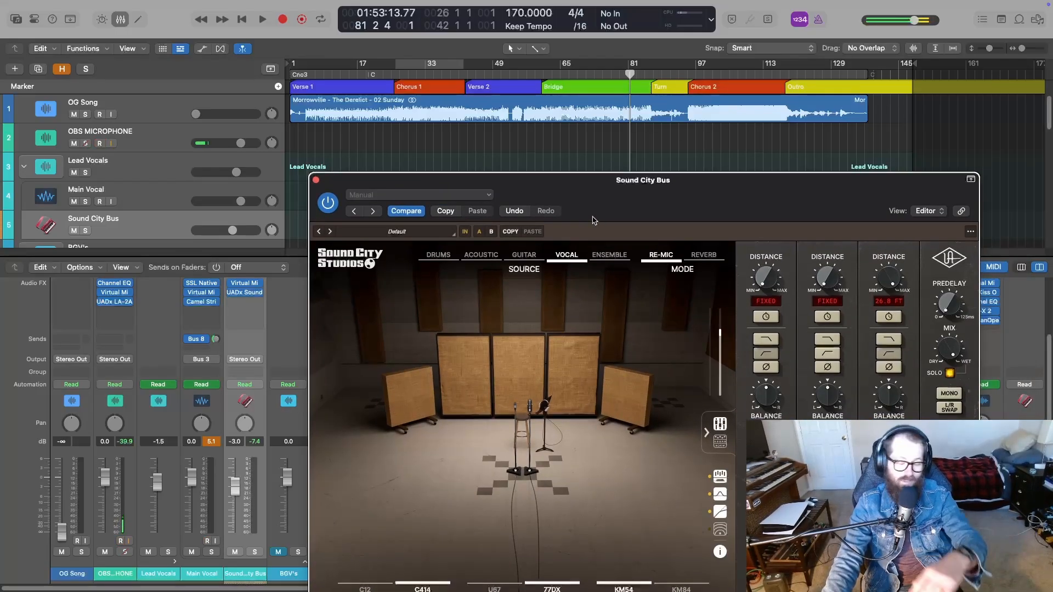
{"action": "left_click", "coordinate": [257, 385]}
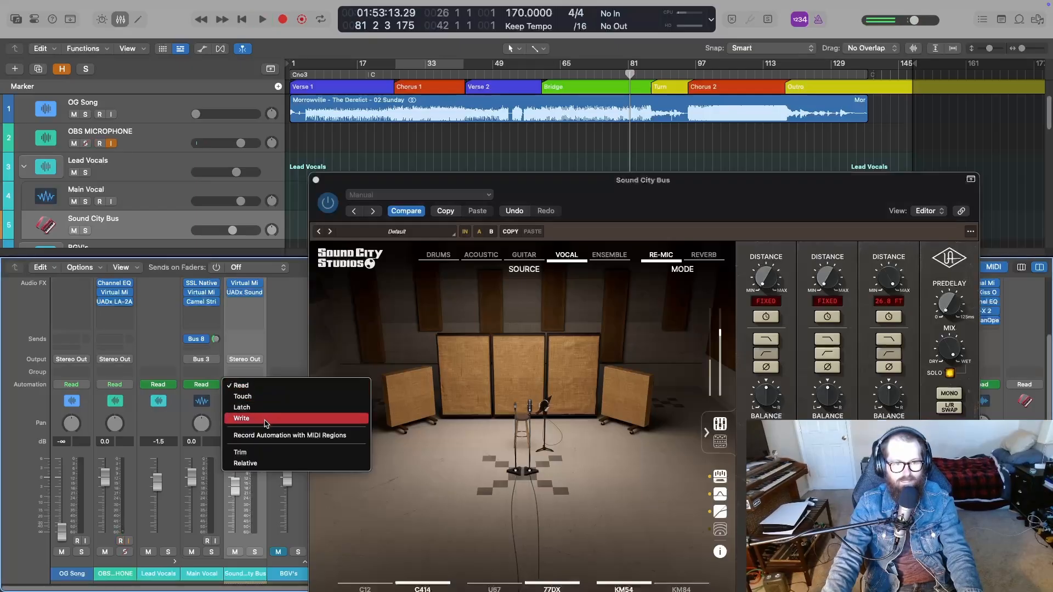
{"action": "left_click", "coordinate": [272, 408]}
{"action": "key", "text": "space"}
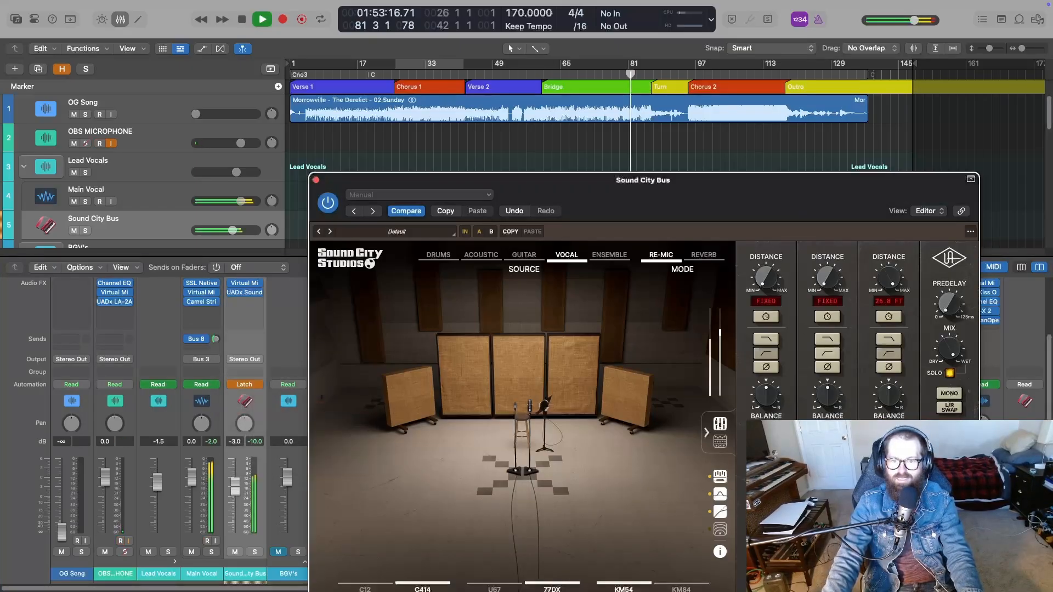
{"action": "key", "text": "space"}
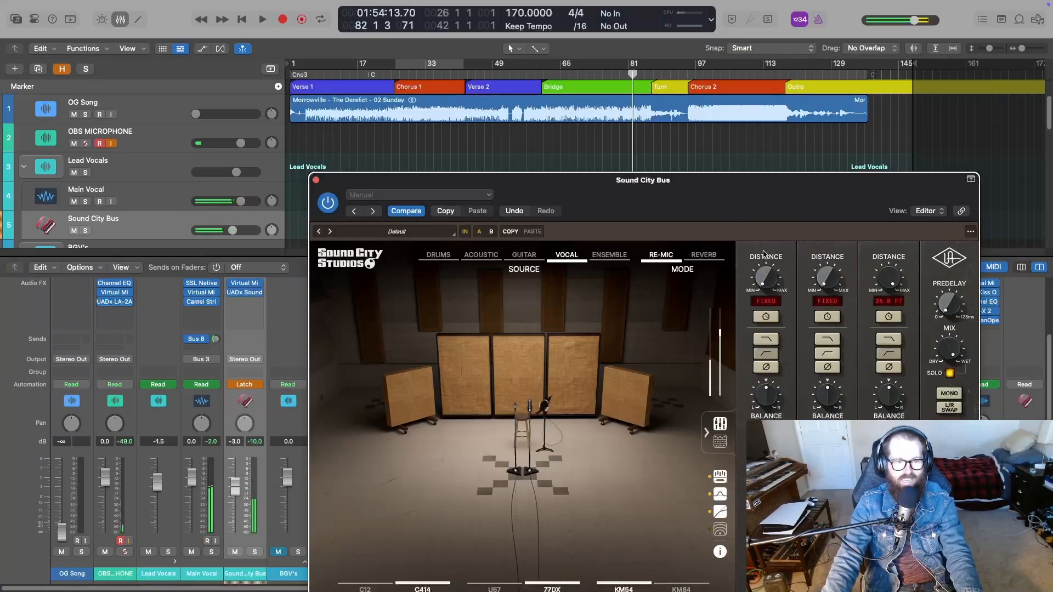
Mute the Room microphone in Sound City Studios and show the automation lanes of the tracks
{"action": "left_click_drag", "start_coordinate": [853, 210], "coordinate": [857, 172]}
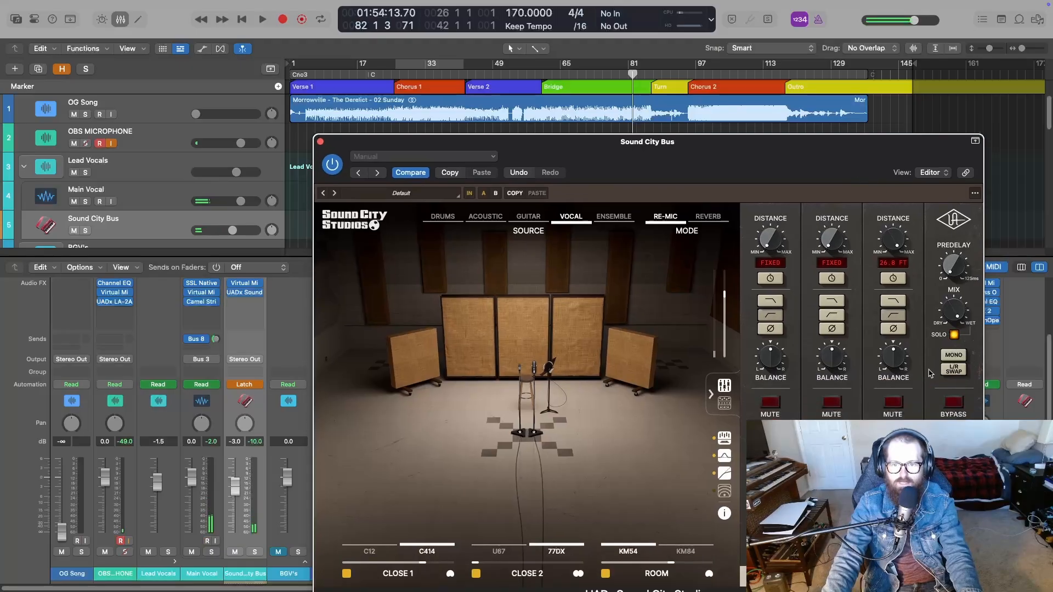
{"action": "left_click", "coordinate": [892, 402]}
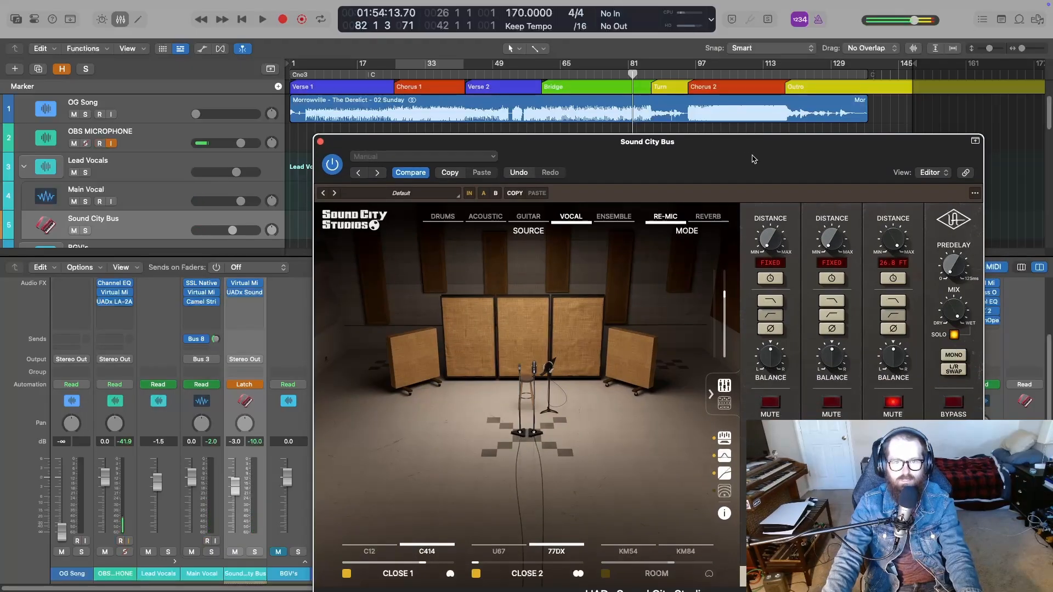
{"action": "left_click_drag", "start_coordinate": [753, 159], "coordinate": [793, 270]}
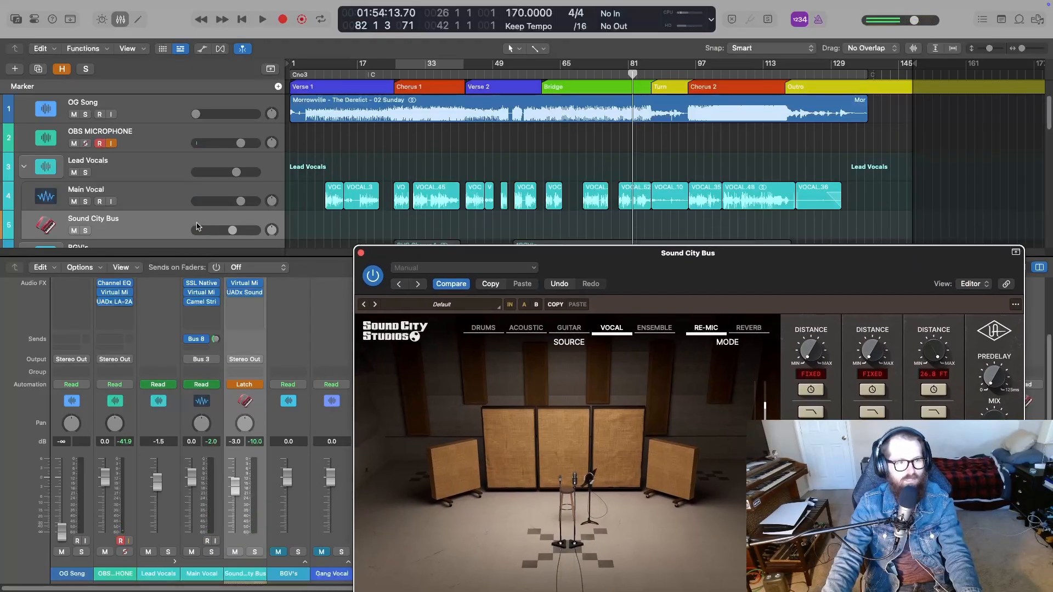
{"action": "key", "text": "a"}
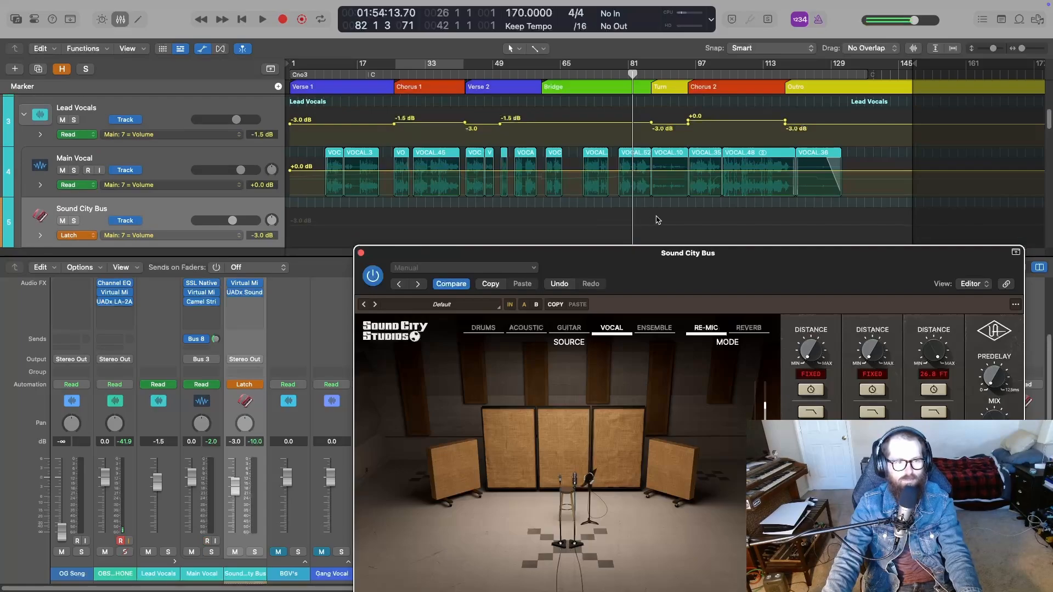
Record Room microphone mute automation from late in the Bridge: unmute it for the Turn, mute it for Chorus 2, and unmute it for the Outro
{"action": "left_click", "coordinate": [619, 77]}
{"action": "key", "text": "space"}
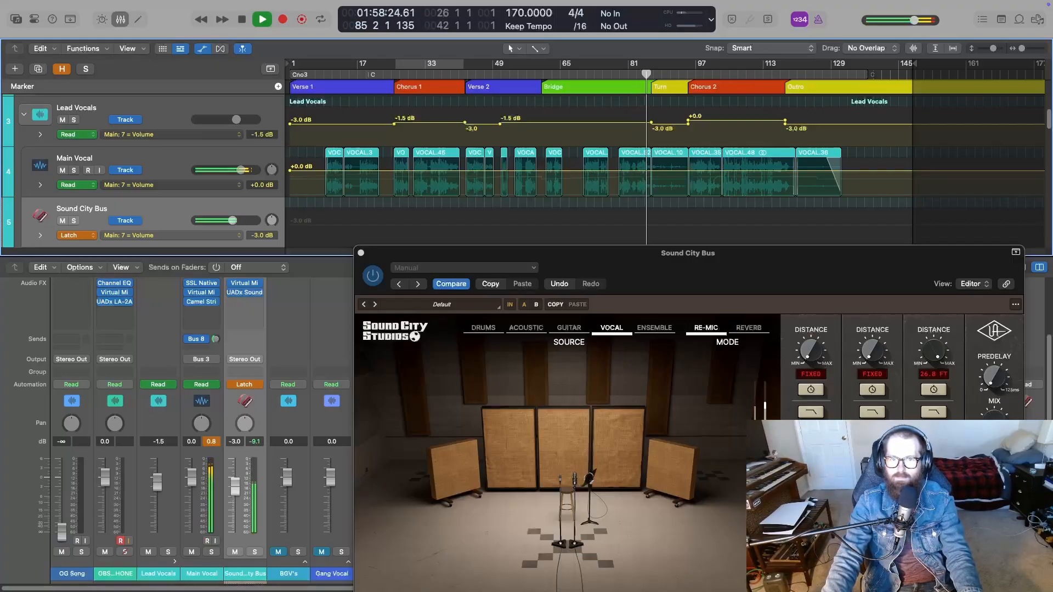
{"action": "left_click", "coordinate": [872, 494]}
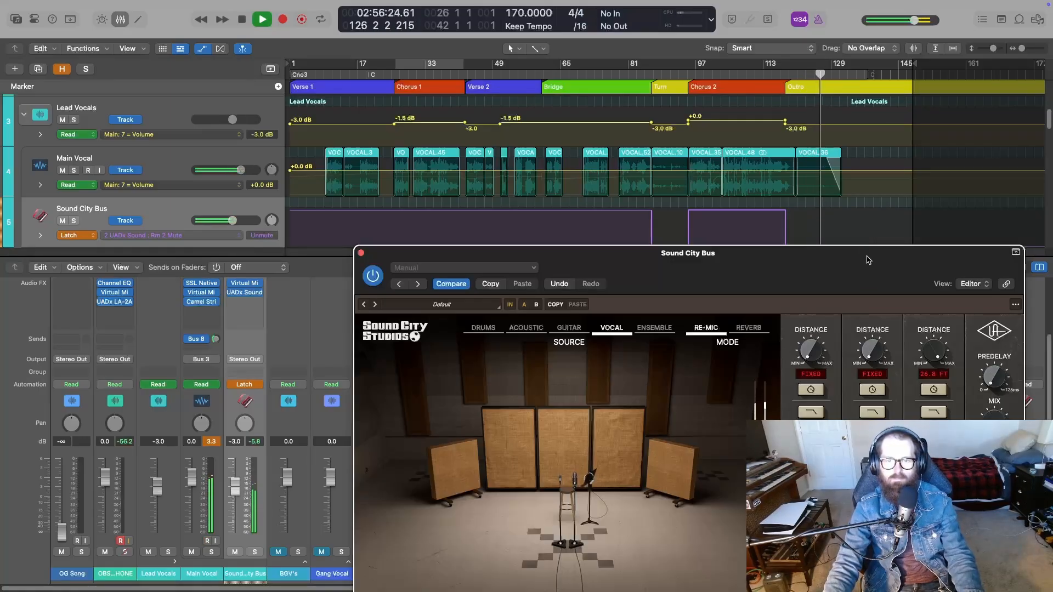
Return the Sound City Bus automation mode to Read and stop playback in the Outro
{"action": "left_click_drag", "start_coordinate": [864, 270], "coordinate": [836, 300]}
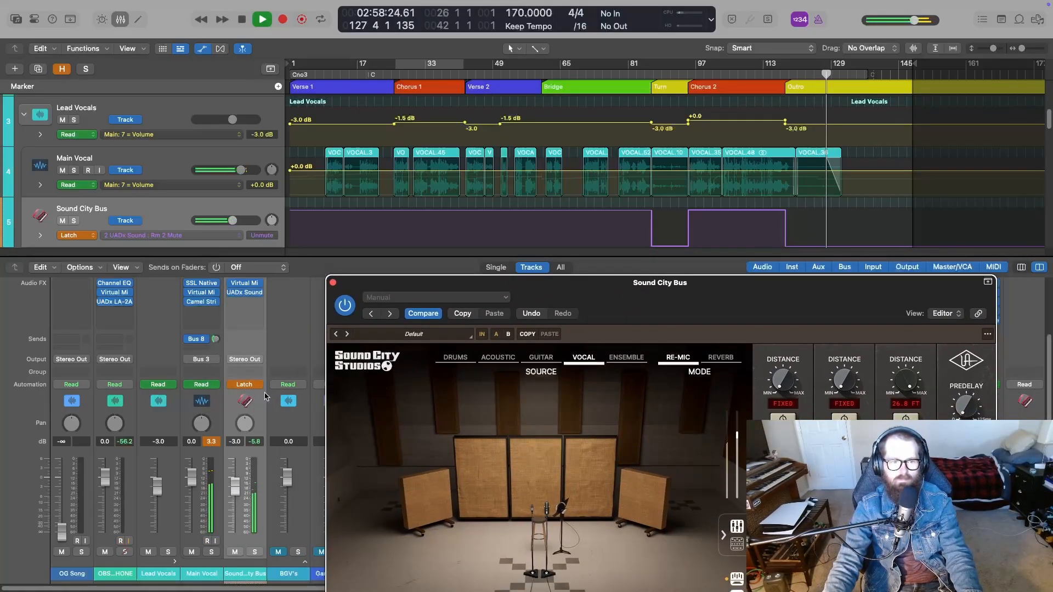
{"action": "left_click", "coordinate": [244, 385]}
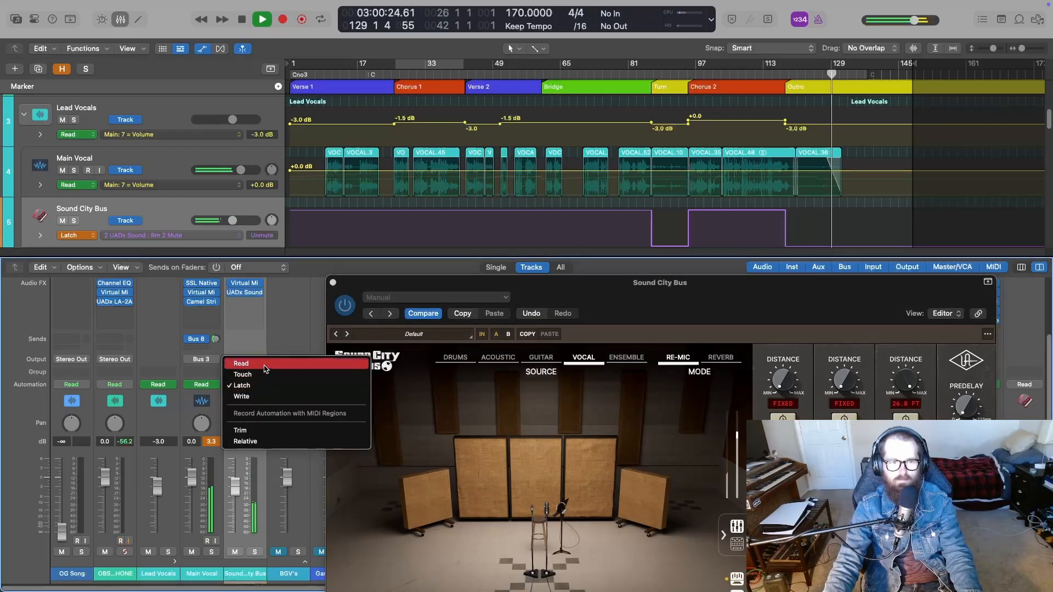
{"action": "left_click", "coordinate": [242, 364]}
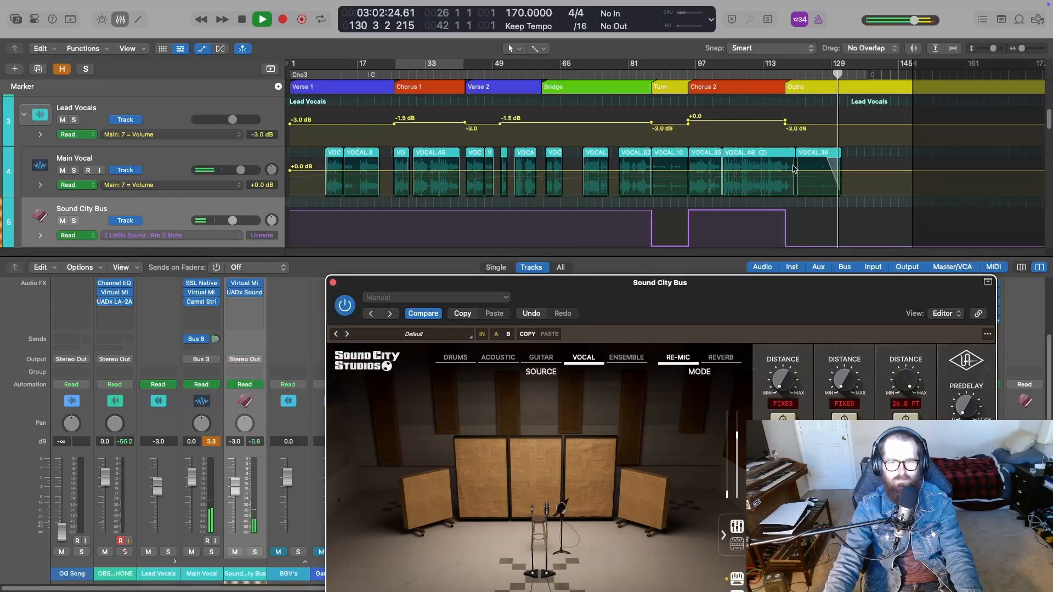
{"action": "key", "text": "space"}
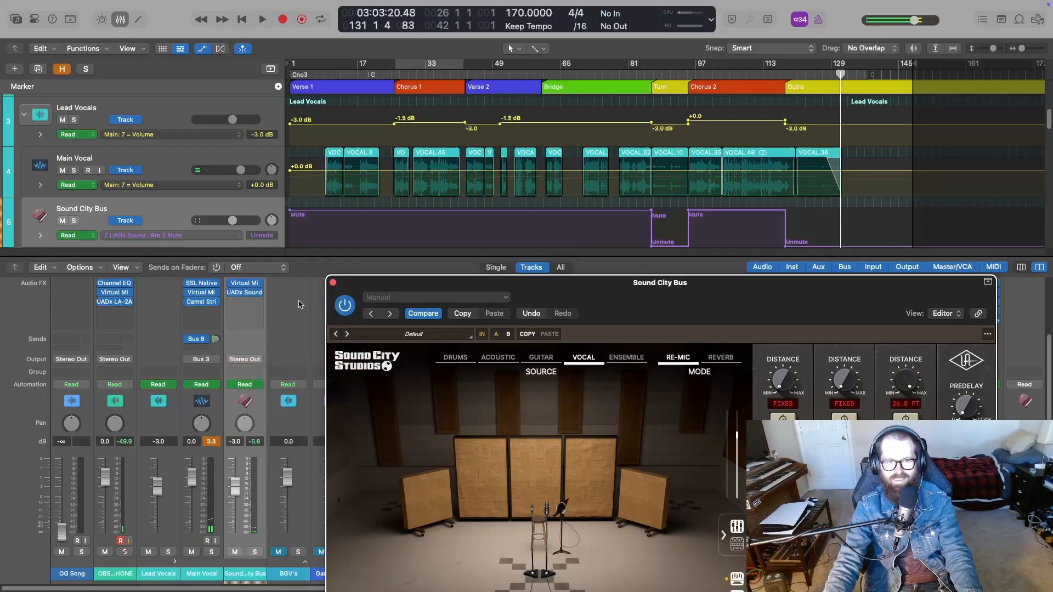
Close Sound City Studios, hide the mixer and the automation lanes, and expand the BGV's track stack
{"action": "left_click", "coordinate": [333, 282]}
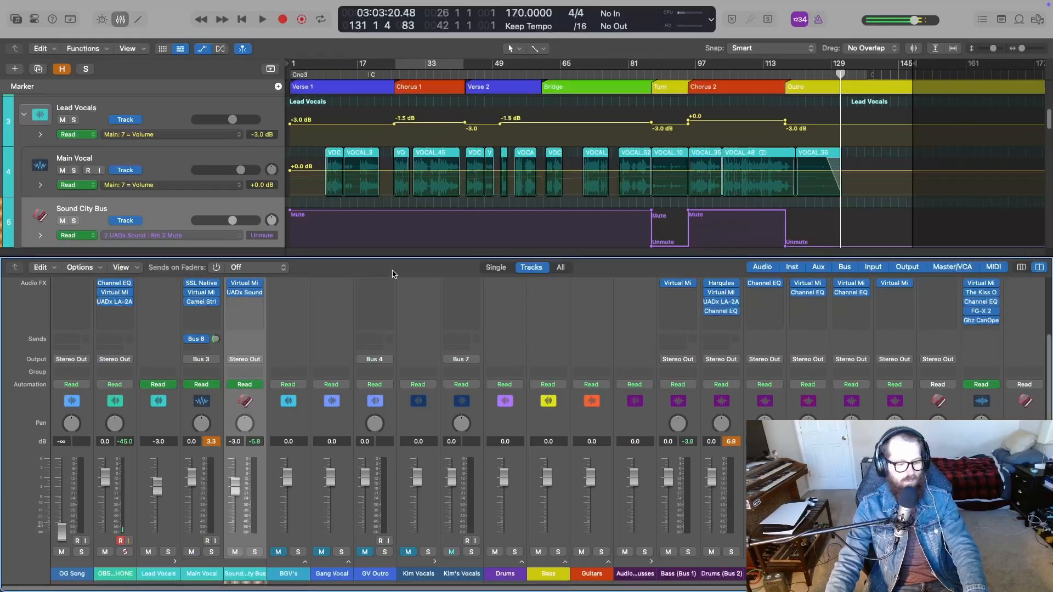
{"action": "key", "text": "x"}
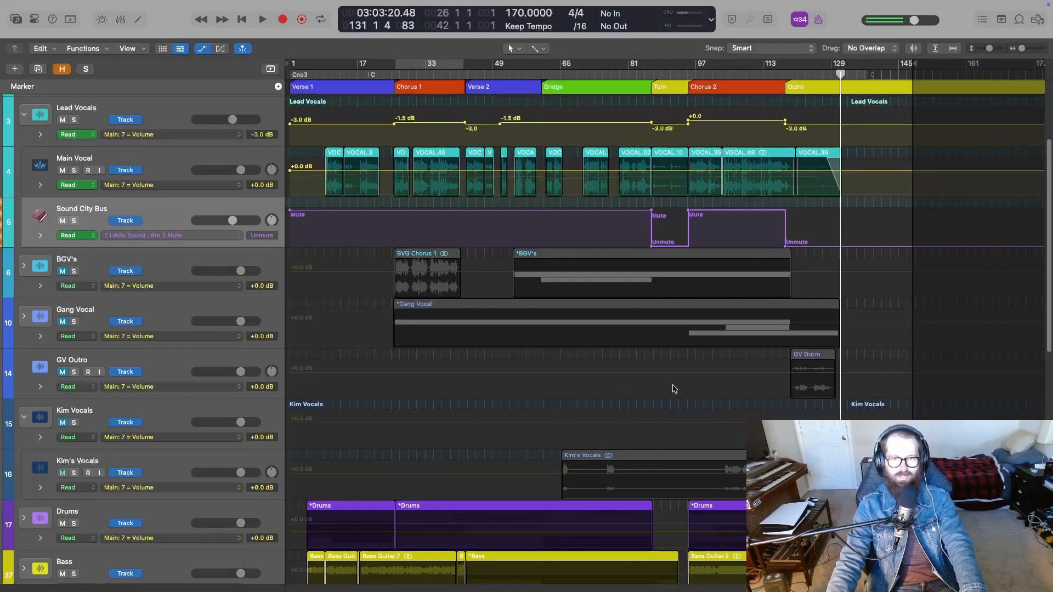
{"action": "scroll", "coordinate": [668, 461], "scroll_direction": "up", "scroll_amount": 2}
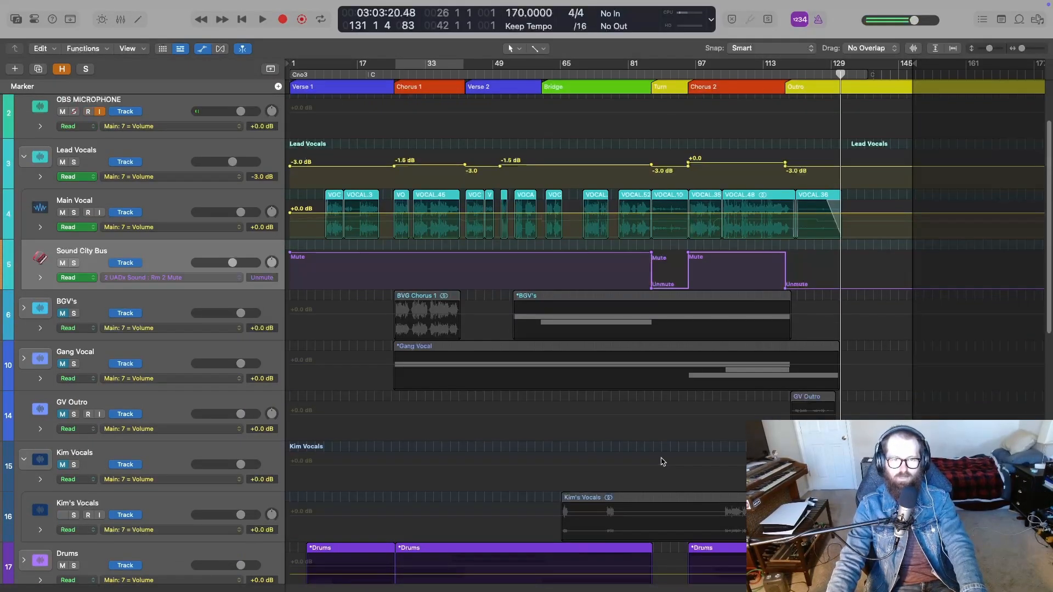
{"action": "key", "text": "a"}
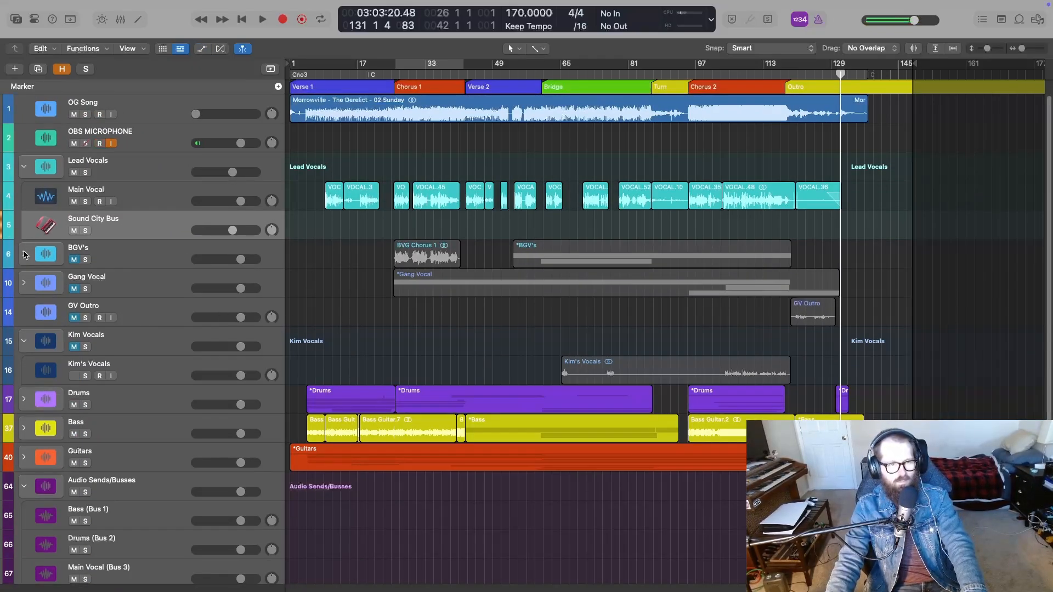
{"action": "left_click", "coordinate": [24, 254]}
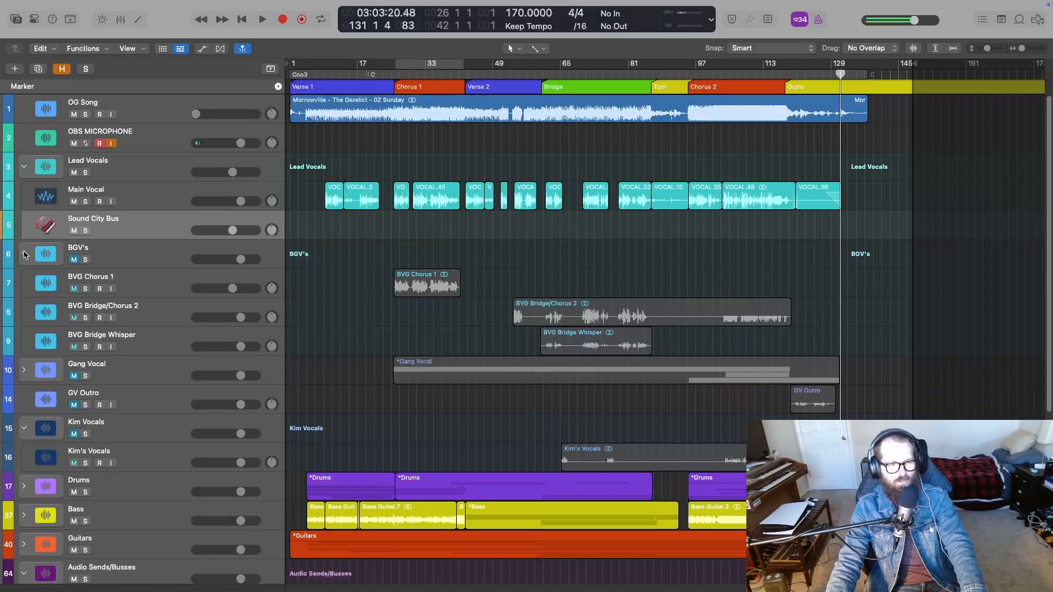
Unmute the BGV's stack, mute BVG Bridge/Chorus 2 and BVG Bridge Whisper, and cue the song at bar 26 in Chorus 1
{"action": "left_click", "coordinate": [75, 260]}
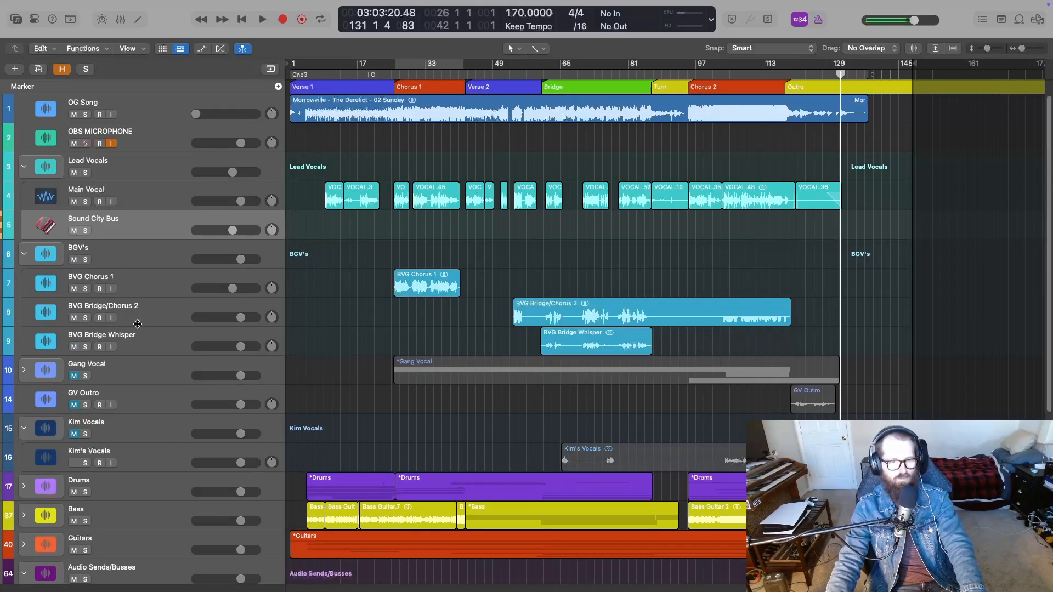
{"action": "left_click", "coordinate": [74, 318]}
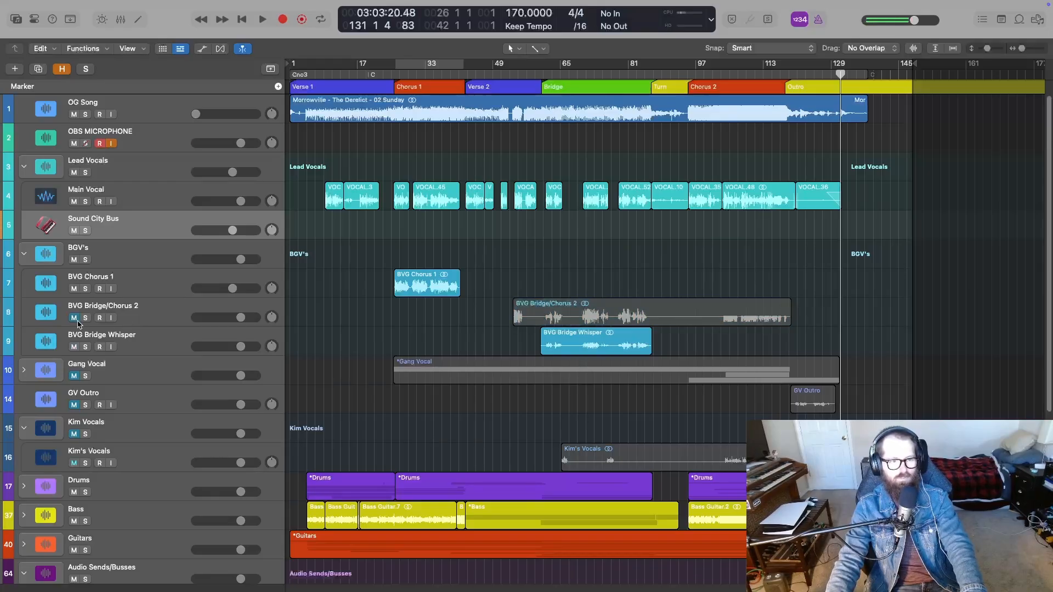
{"action": "left_click", "coordinate": [75, 347]}
{"action": "key", "text": "space"}
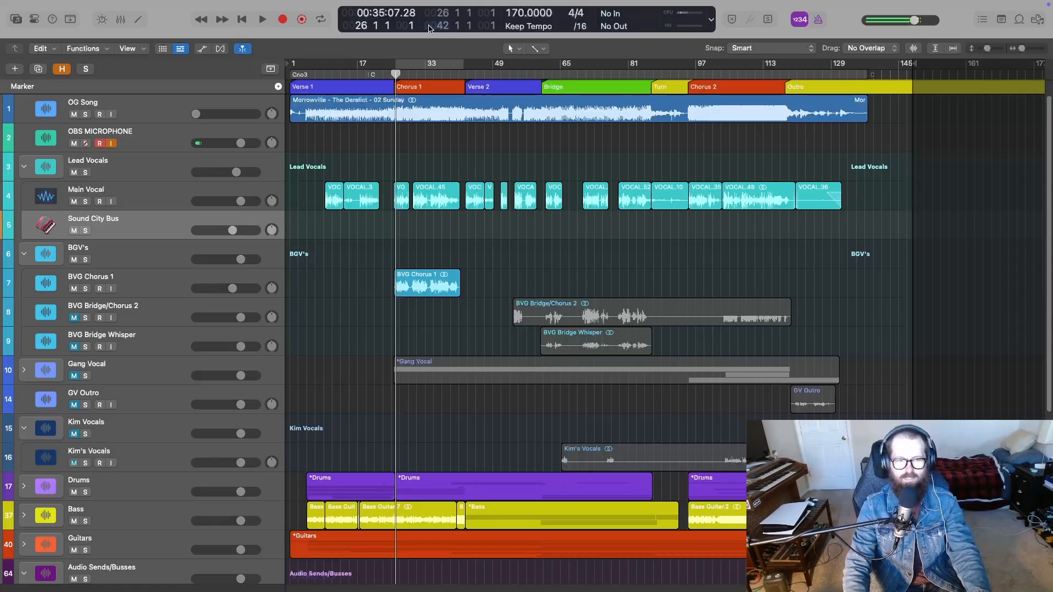
Turn on the playback loop over Chorus 1 and play it, briefly soloing BVG Chorus 1
{"action": "key", "text": "z"}
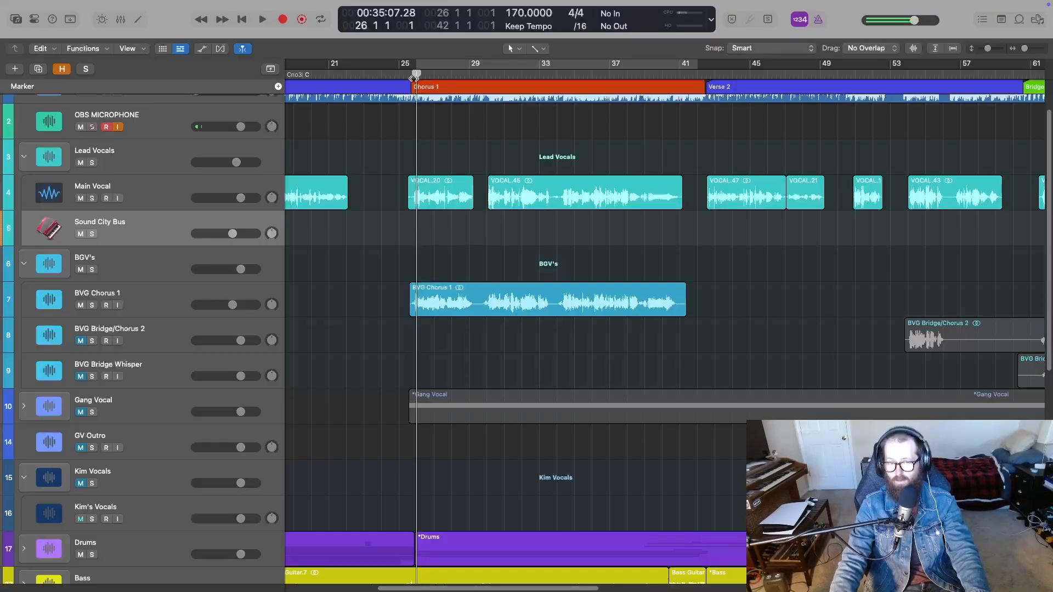
{"action": "left_click_drag", "start_coordinate": [413, 78], "coordinate": [408, 75]}
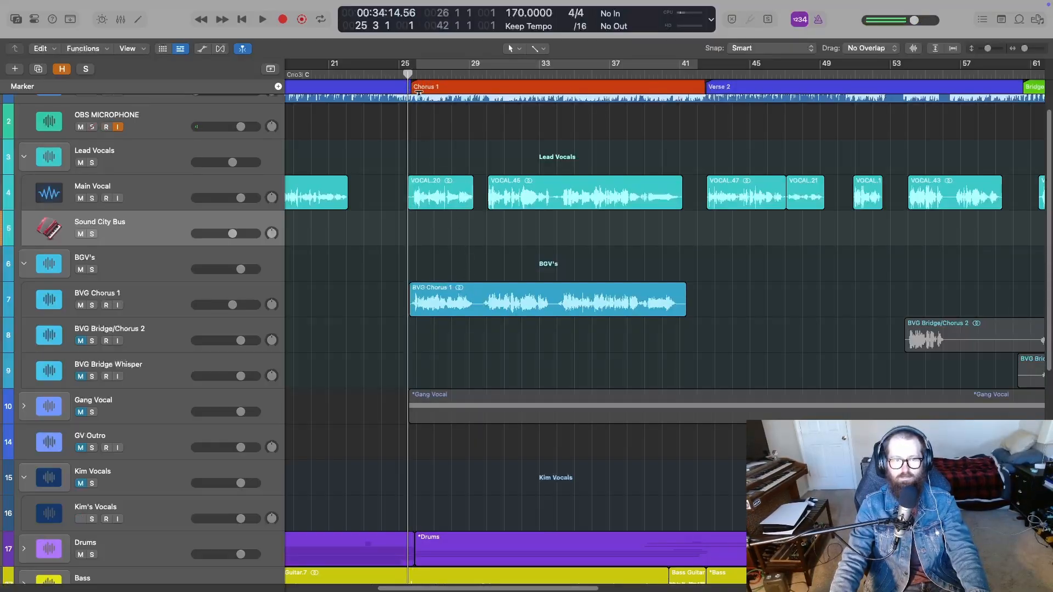
{"action": "left_click", "coordinate": [419, 88]}
{"action": "key", "text": "space"}
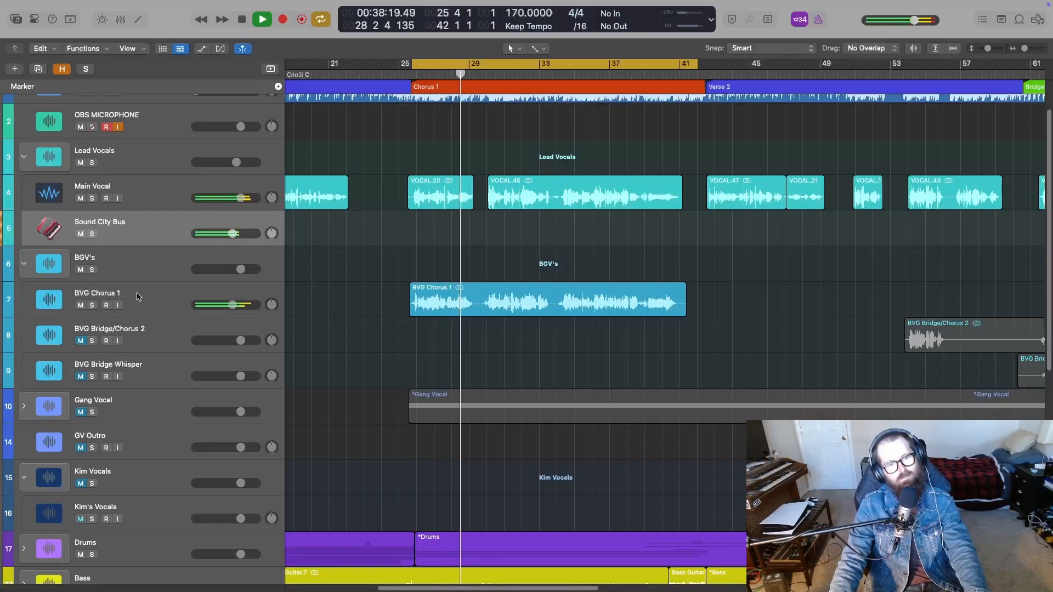
{"action": "left_click", "coordinate": [93, 306]}
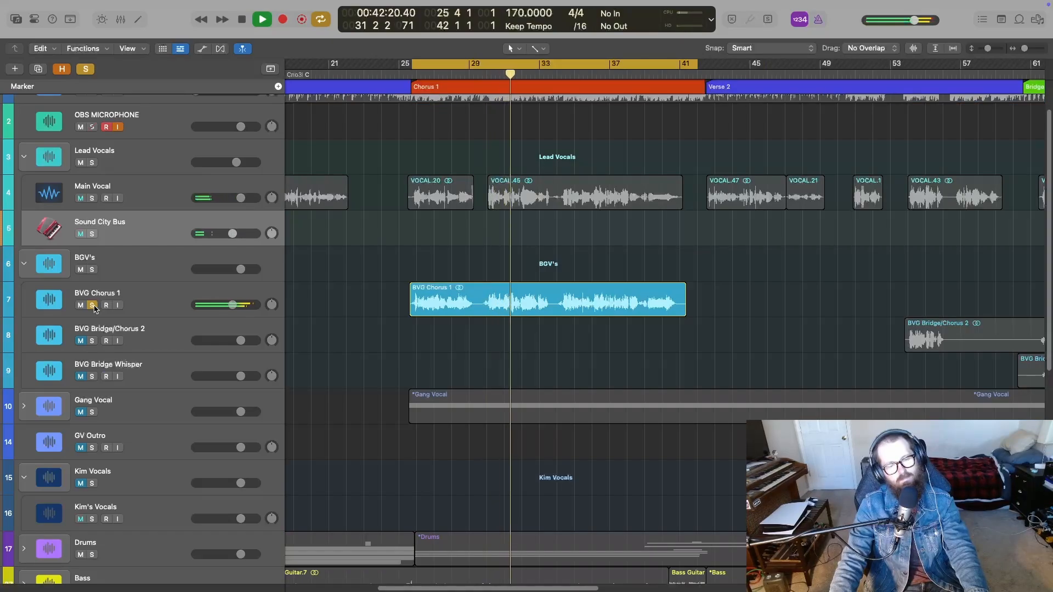
{"action": "left_click", "coordinate": [93, 306]}
Show the mixer, add a Channel EQ to BVG Chorus 1, and play the Chorus 1 loop with the EQ open
{"action": "key", "text": "x"}
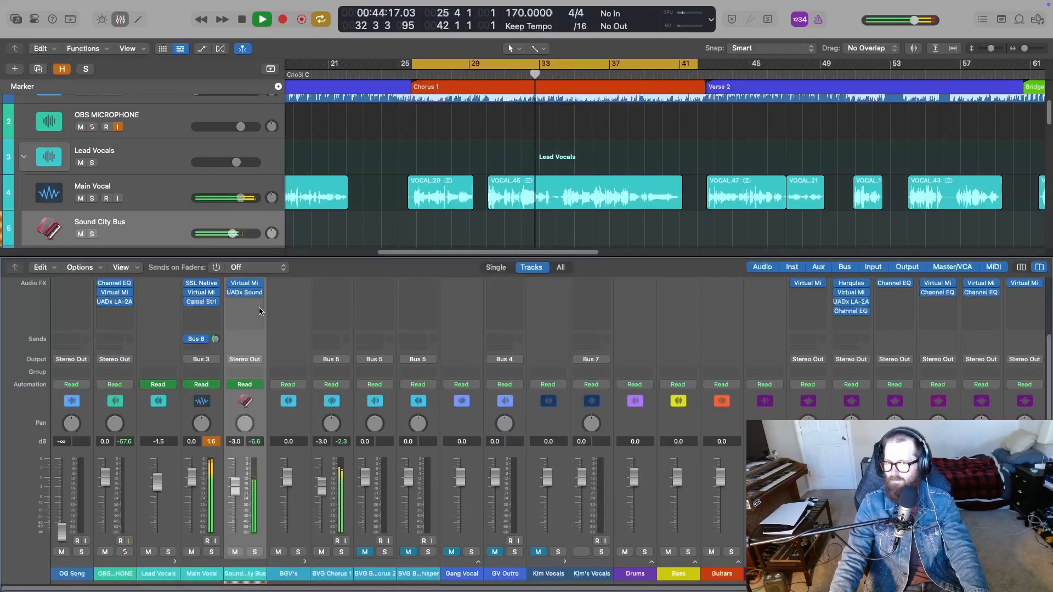
{"action": "key", "text": "space"}
{"action": "scroll", "coordinate": [337, 375], "scroll_direction": "up", "scroll_amount": 3}
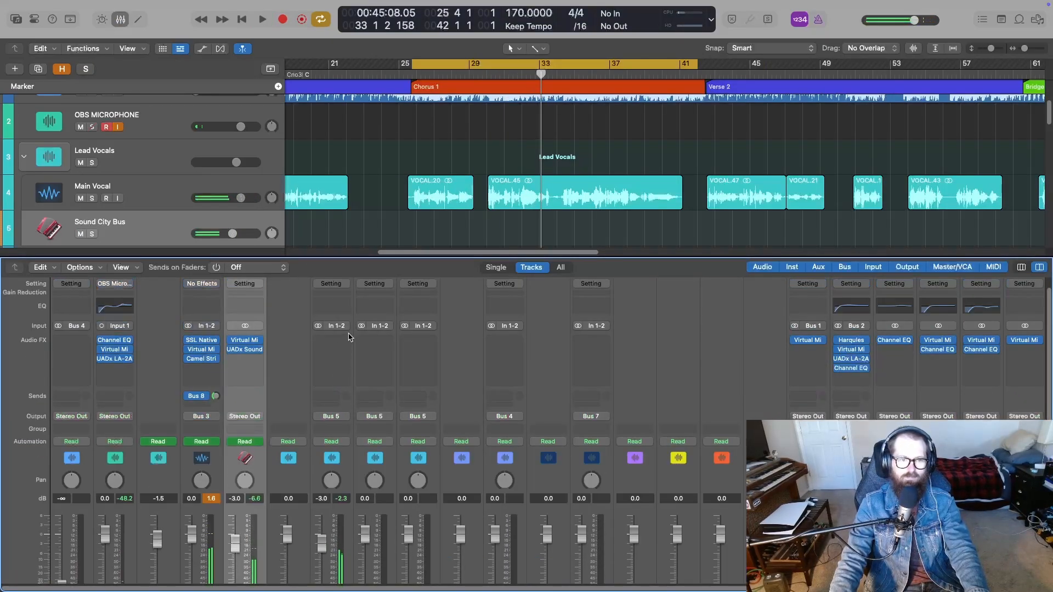
{"action": "left_click", "coordinate": [342, 310]}
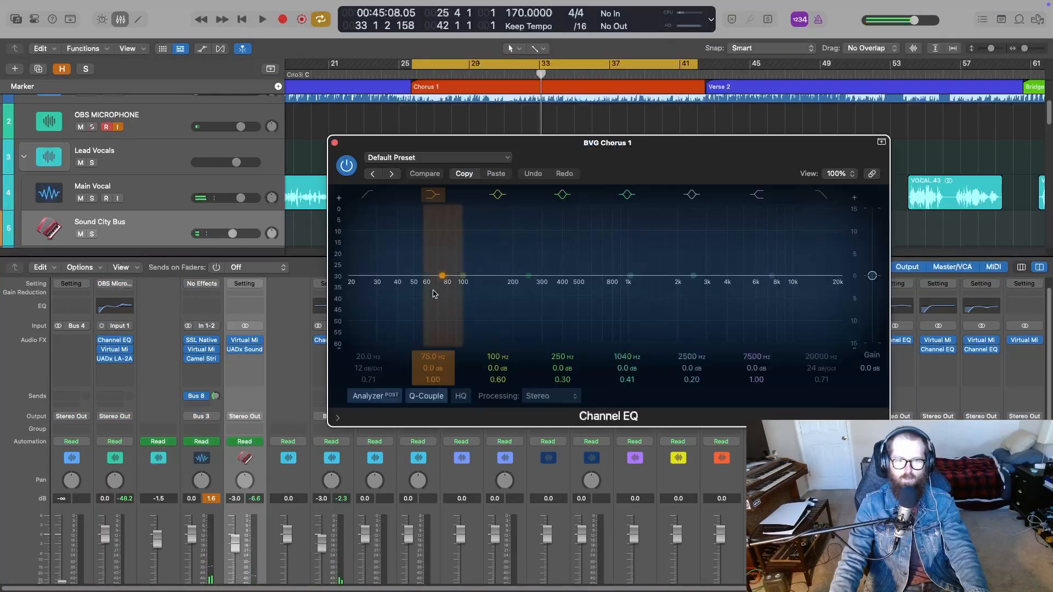
{"action": "key", "text": "space"}
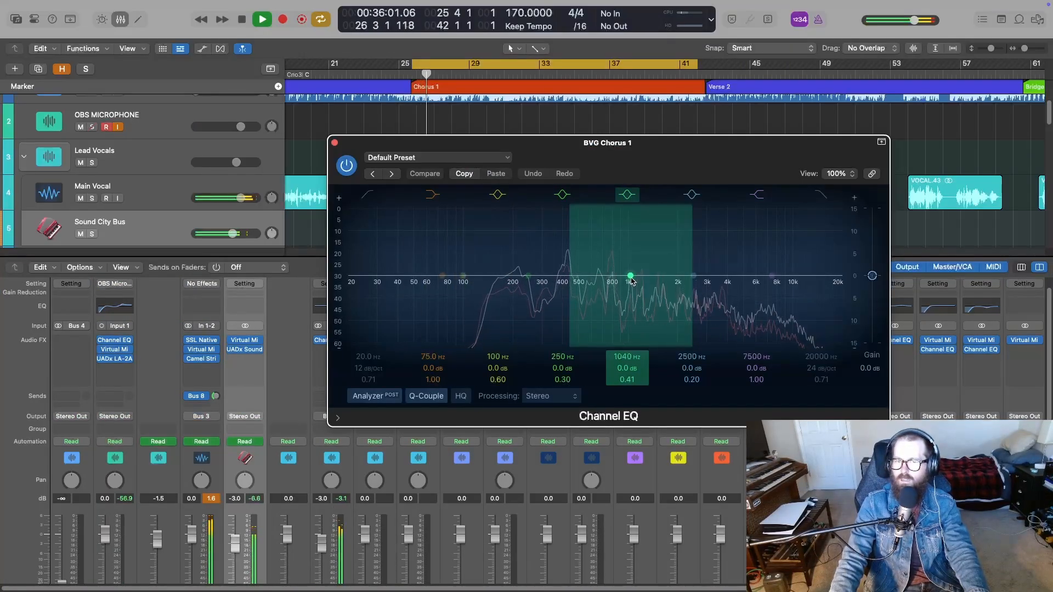
Sweep the 1040 Hz band with a strong boost, then settle it at 600 Hz with +6.0 dB gain
{"action": "mouse_move", "coordinate": [631, 277]}
{"action": "left_mouse_down"}
{"action": "mouse_move", "coordinate": [691, 254]}
{"action": "mouse_move", "coordinate": [670, 239]}
{"action": "mouse_move", "coordinate": [594, 240]}
{"action": "left_mouse_up"}
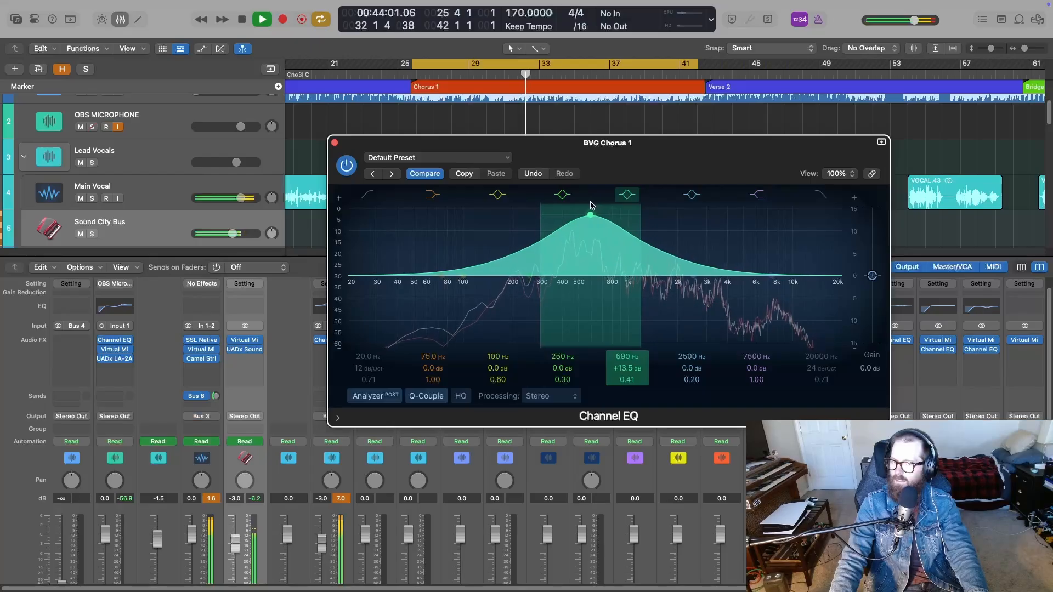
{"action": "mouse_move", "coordinate": [590, 206]}
{"action": "left_mouse_down"}
{"action": "mouse_move", "coordinate": [564, 207]}
{"action": "mouse_move", "coordinate": [582, 207]}
{"action": "left_mouse_up"}
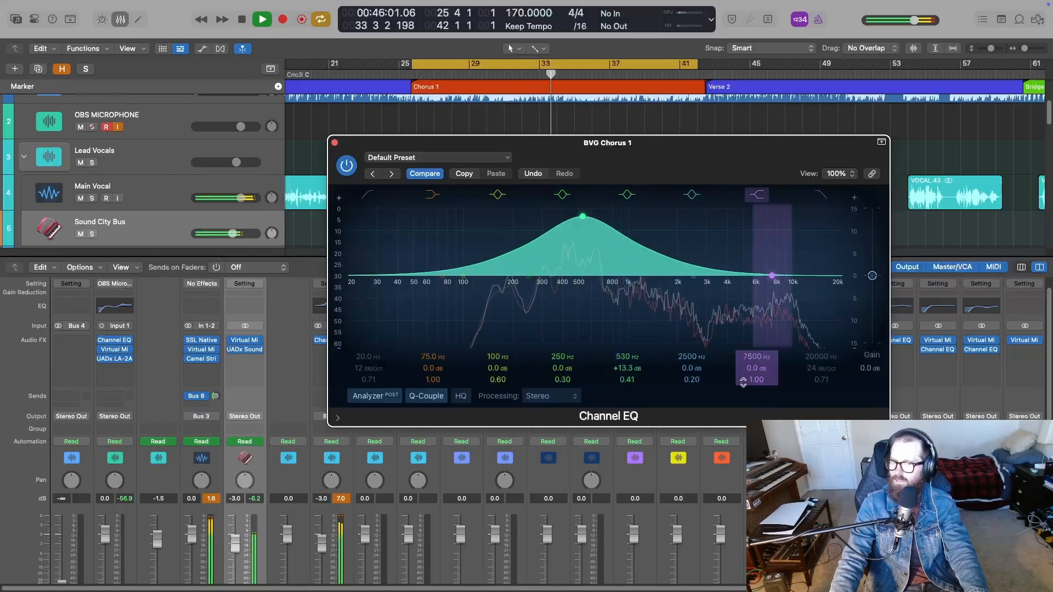
{"action": "left_click_drag", "start_coordinate": [627, 356], "coordinate": [651, 380]}
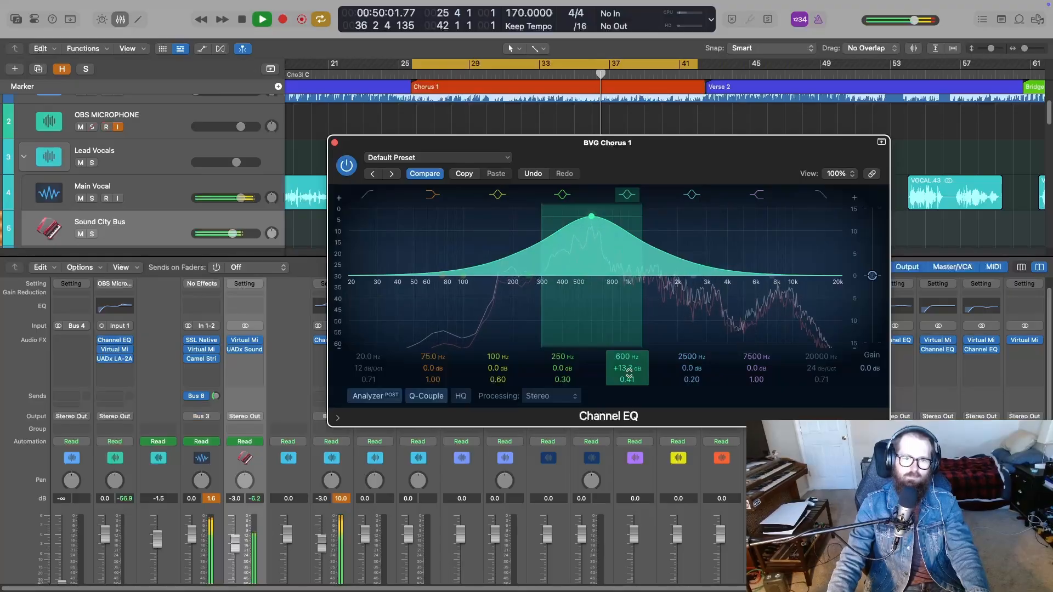
{"action": "double_click", "coordinate": [628, 368]}
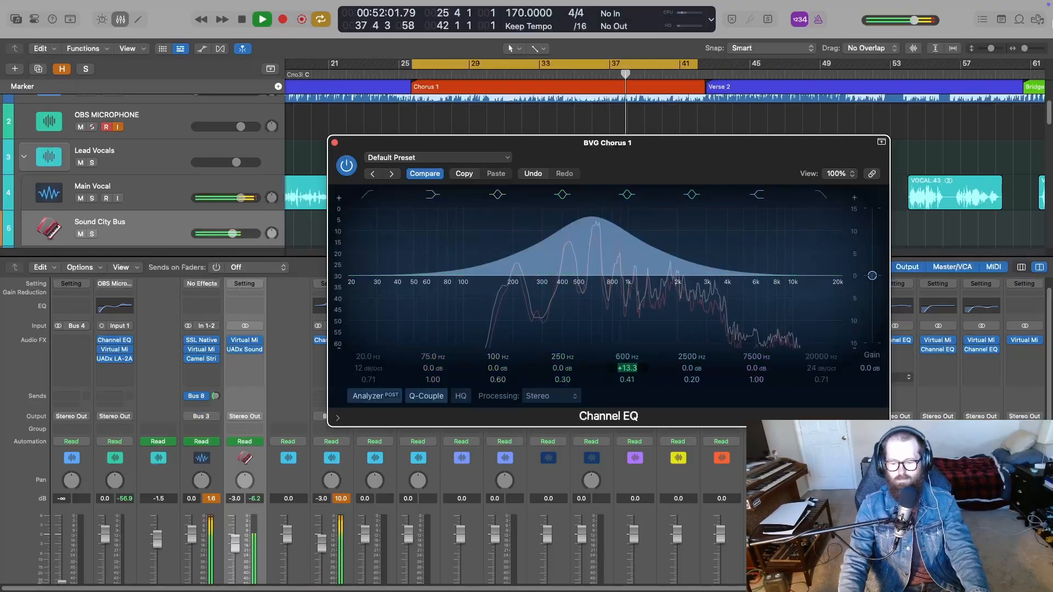
{"action": "type", "text": "6"}
{"action": "key", "text": "Return"}
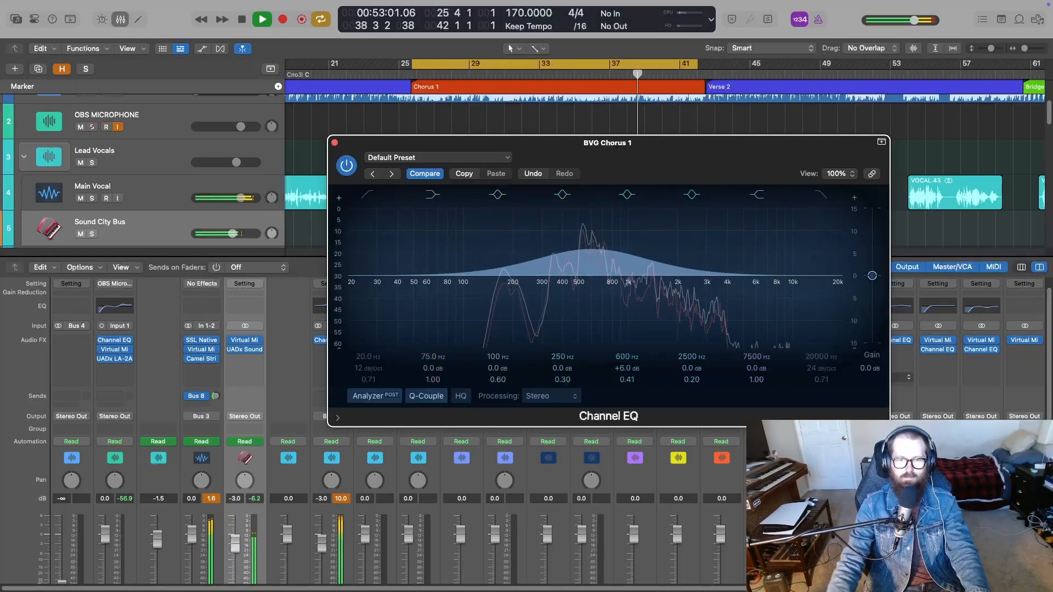
Enable the EQ's low-cut filter at 80 Hz and set the 600 Hz band's gain to +3.0 dB
{"action": "left_click", "coordinate": [368, 195]}
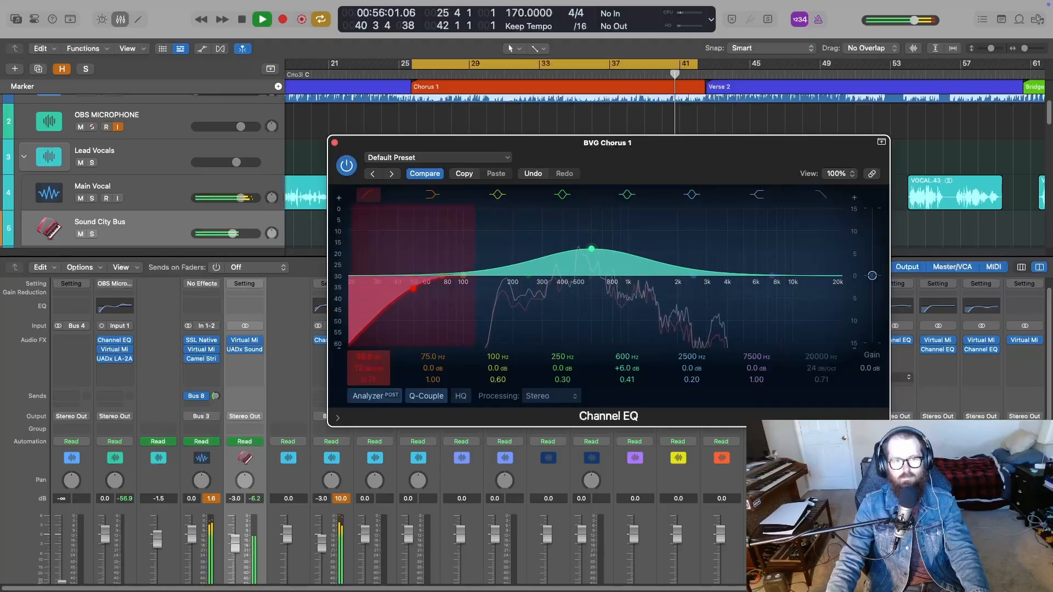
{"action": "left_click_drag", "start_coordinate": [413, 288], "coordinate": [455, 287]}
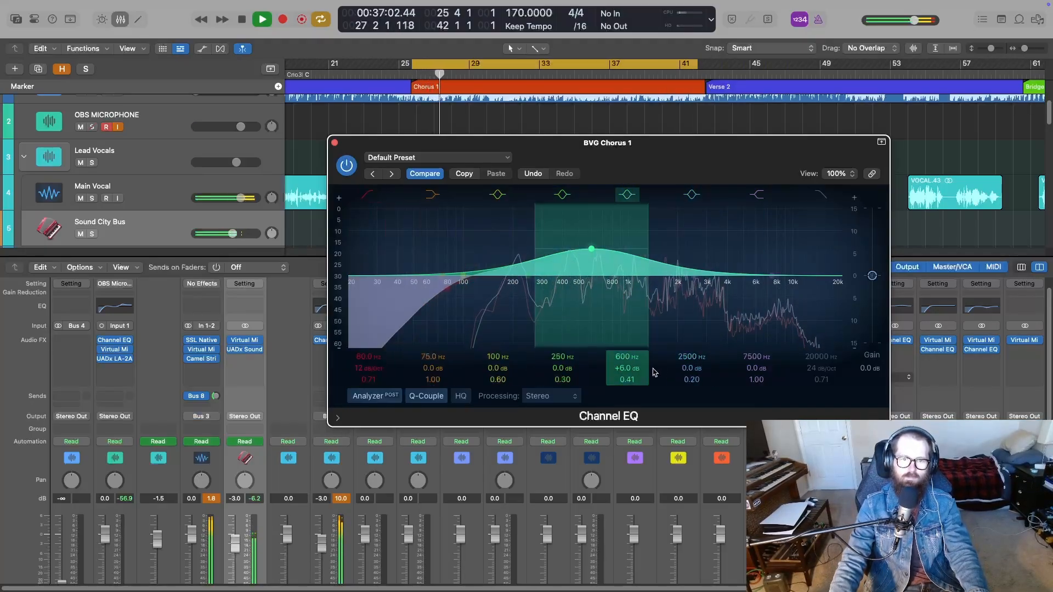
{"action": "left_click_drag", "start_coordinate": [625, 368], "coordinate": [625, 378]}
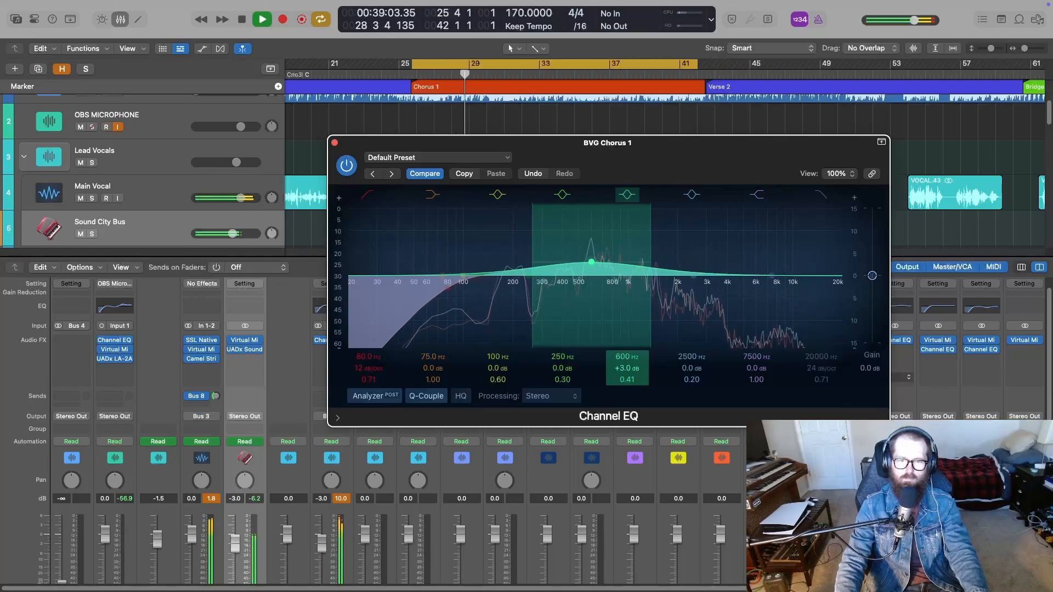
Compare BVG Chorus 1 with the Channel EQ bypassed and active, then stop playback and close the EQ and mixer
{"action": "key", "text": "space"}
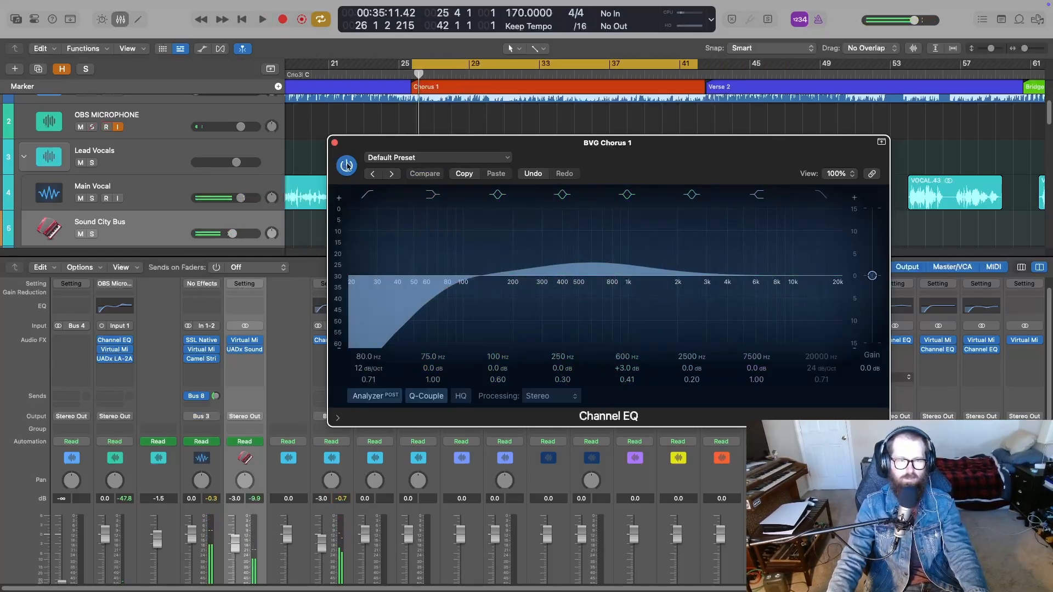
{"action": "key", "text": "space"}
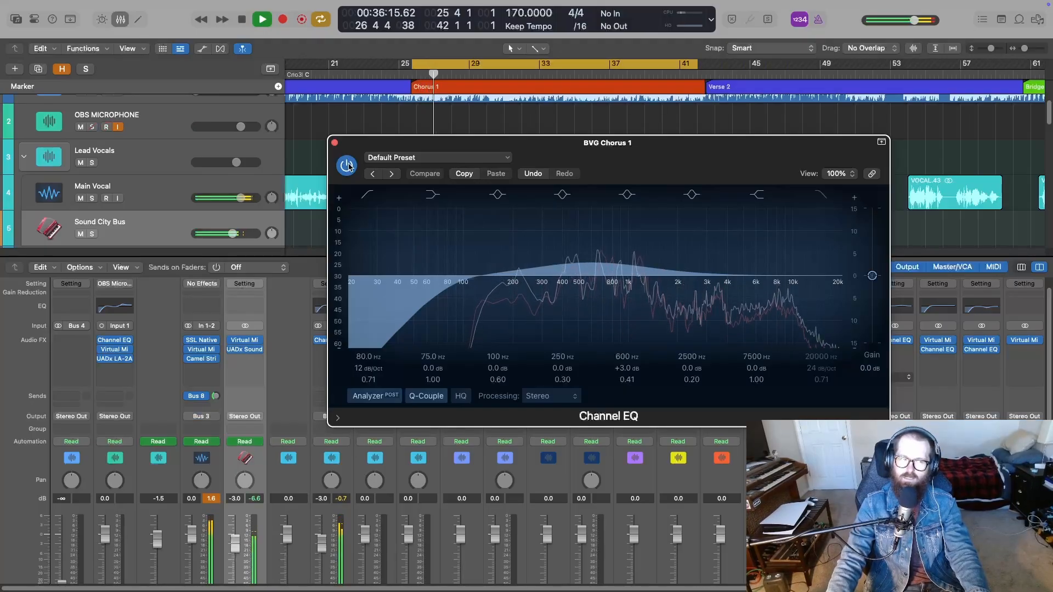
{"action": "left_click", "coordinate": [347, 166]}
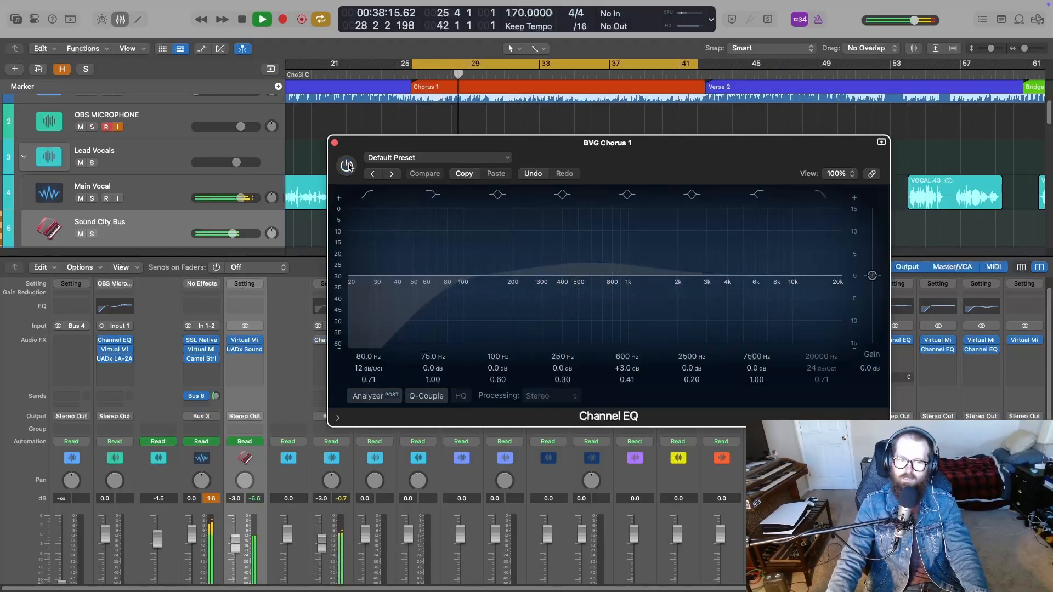
{"action": "left_click", "coordinate": [347, 166]}
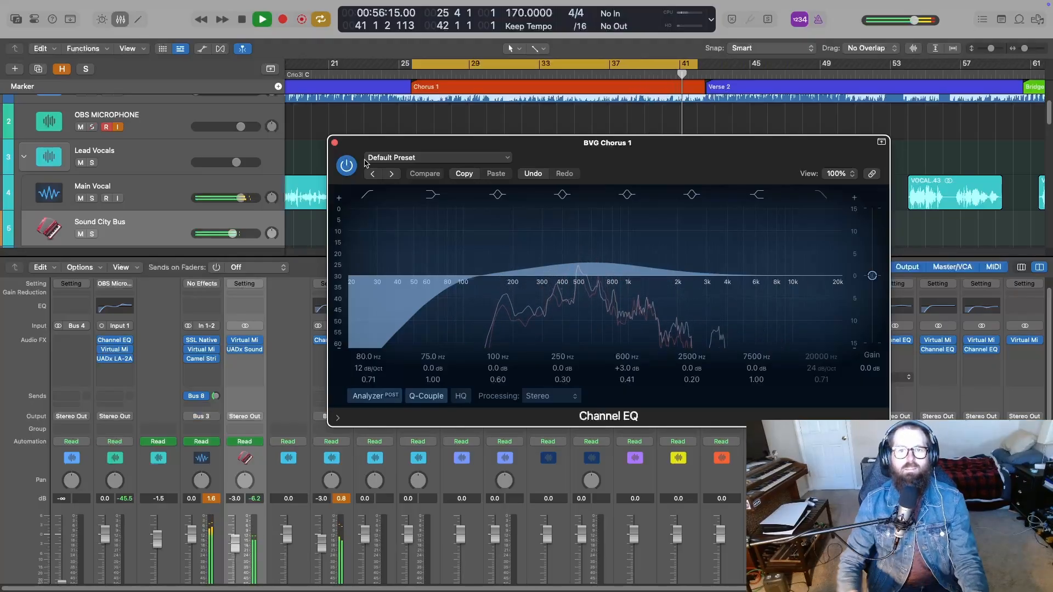
{"action": "key", "text": "space"}
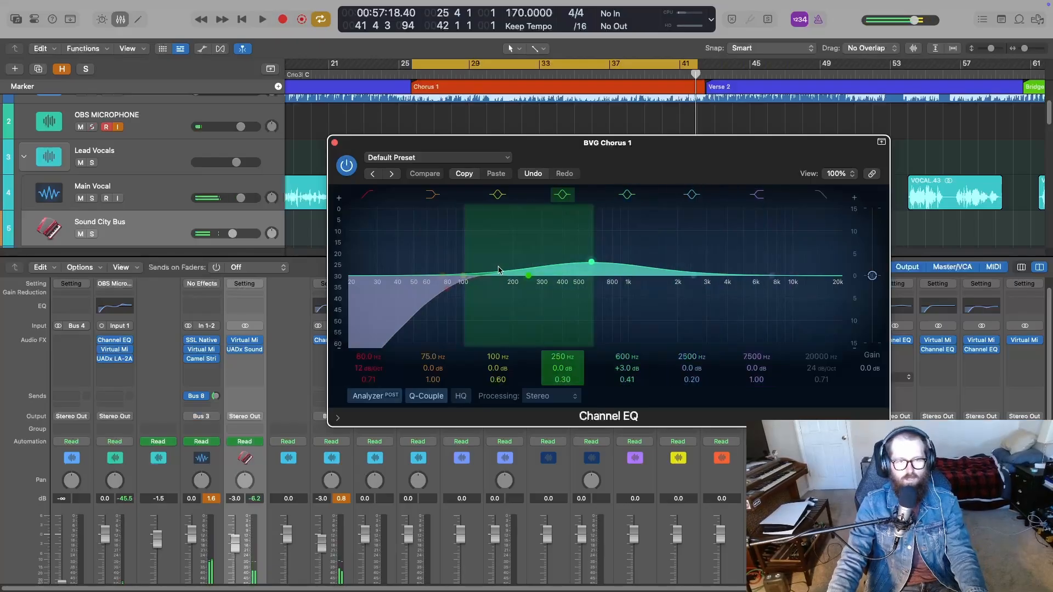
{"action": "left_click", "coordinate": [333, 143]}
{"action": "key", "text": "x"}
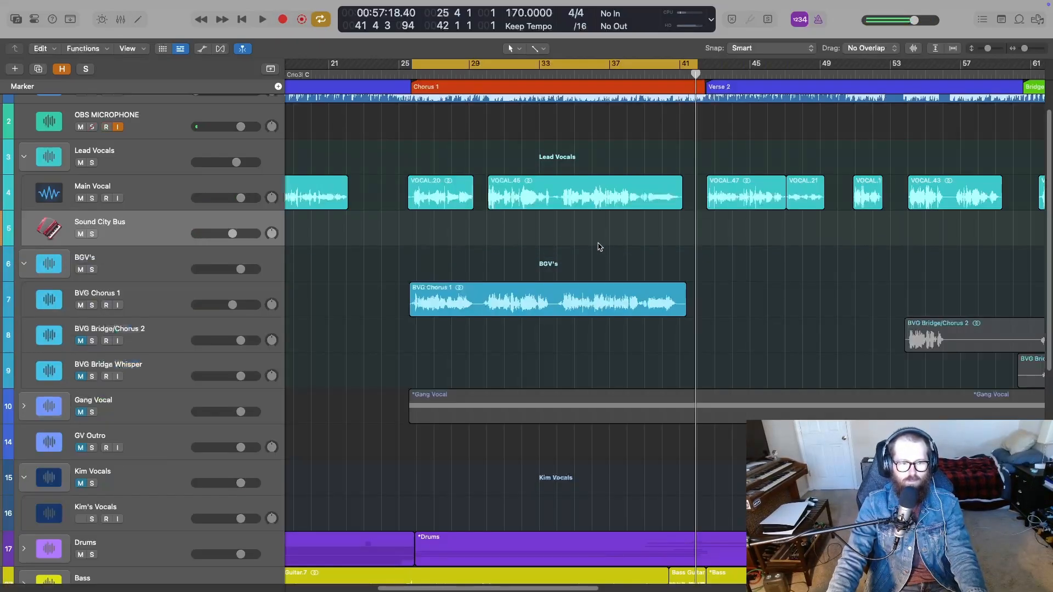
Cue the song at bar 26, solo Main Vocal and BVG Chorus 1, and show the mixer
{"action": "left_click_drag", "start_coordinate": [692, 81], "coordinate": [415, 86]}
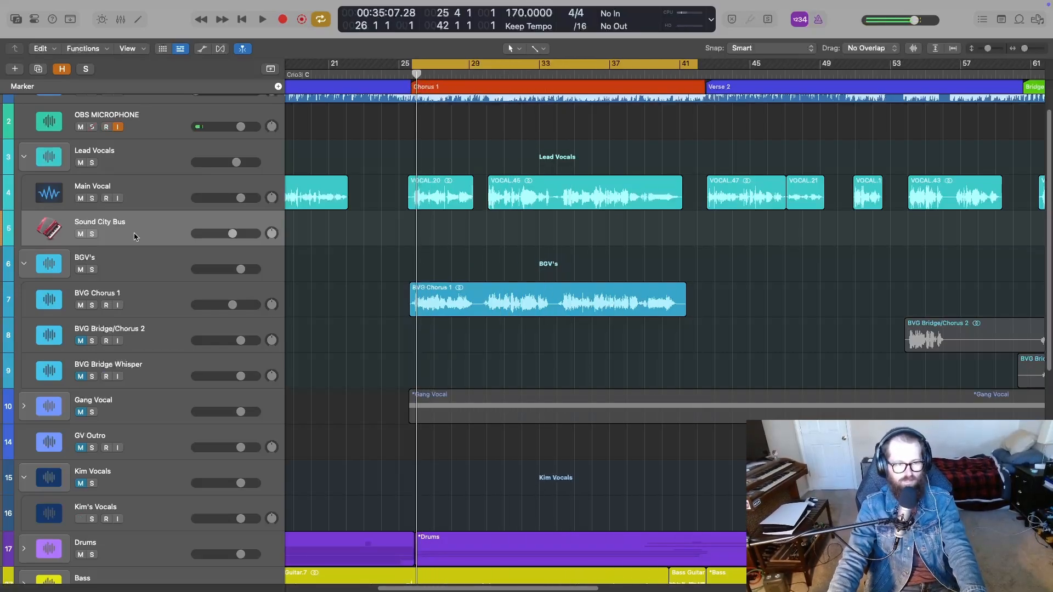
{"action": "left_click", "coordinate": [93, 199]}
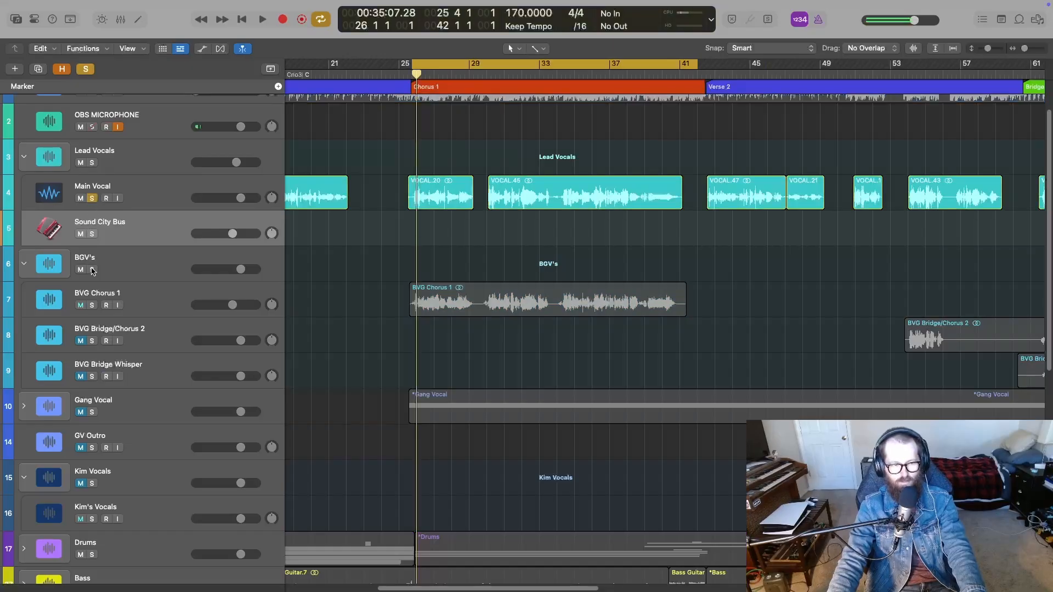
{"action": "left_click", "coordinate": [92, 305]}
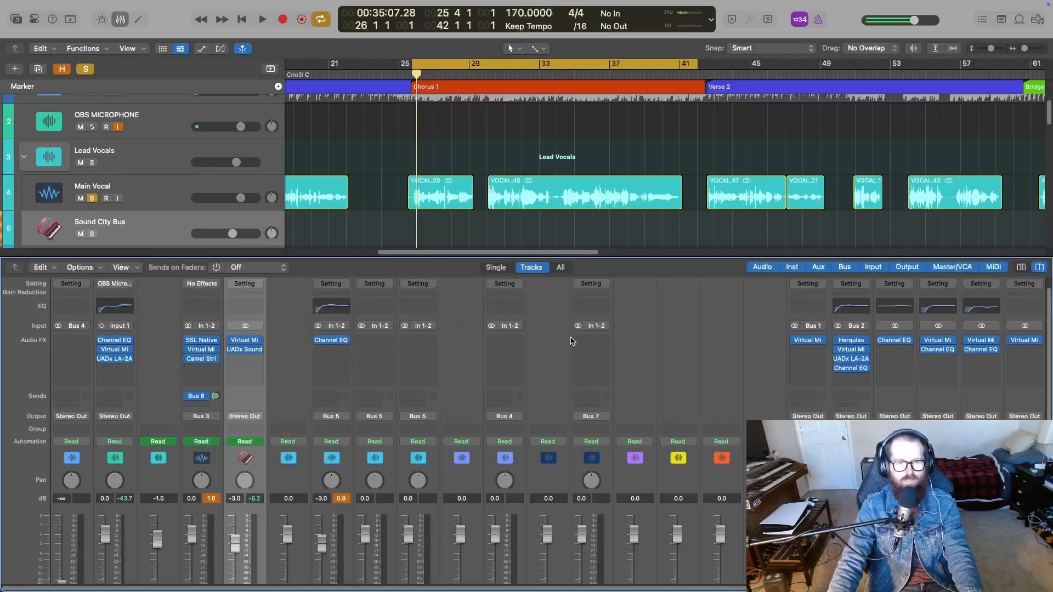
{"action": "key", "text": "x"}
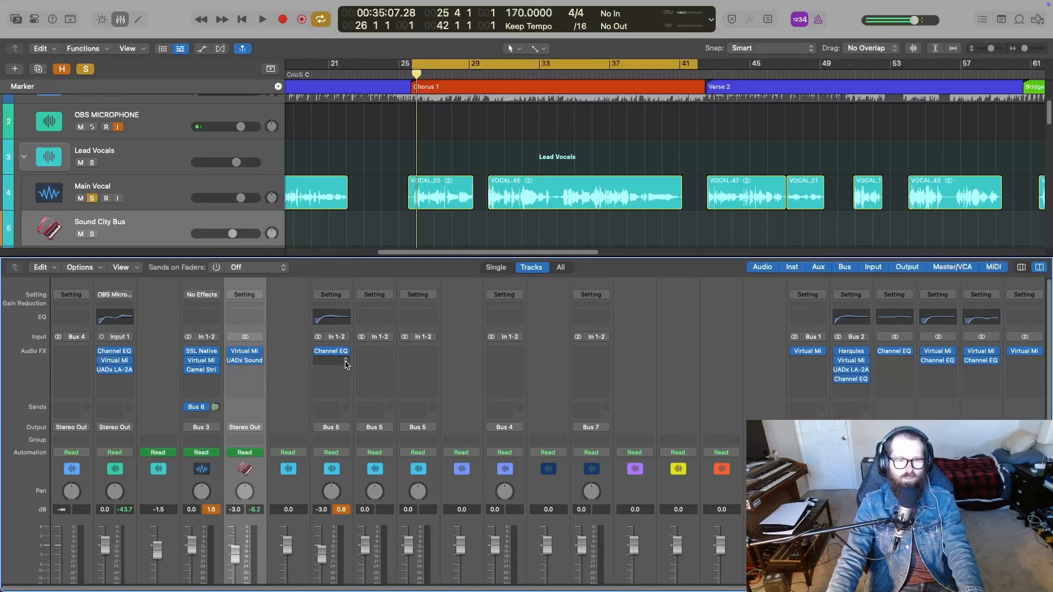
{"action": "left_click", "coordinate": [346, 365]}
{"action": "left_click", "coordinate": [346, 364]}
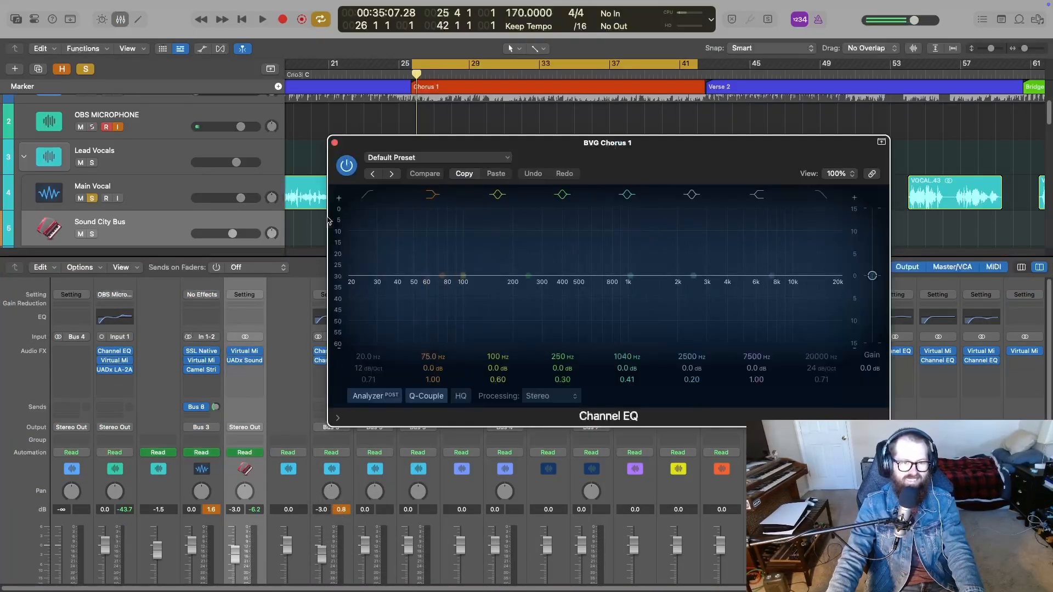
{"action": "left_click", "coordinate": [334, 143]}
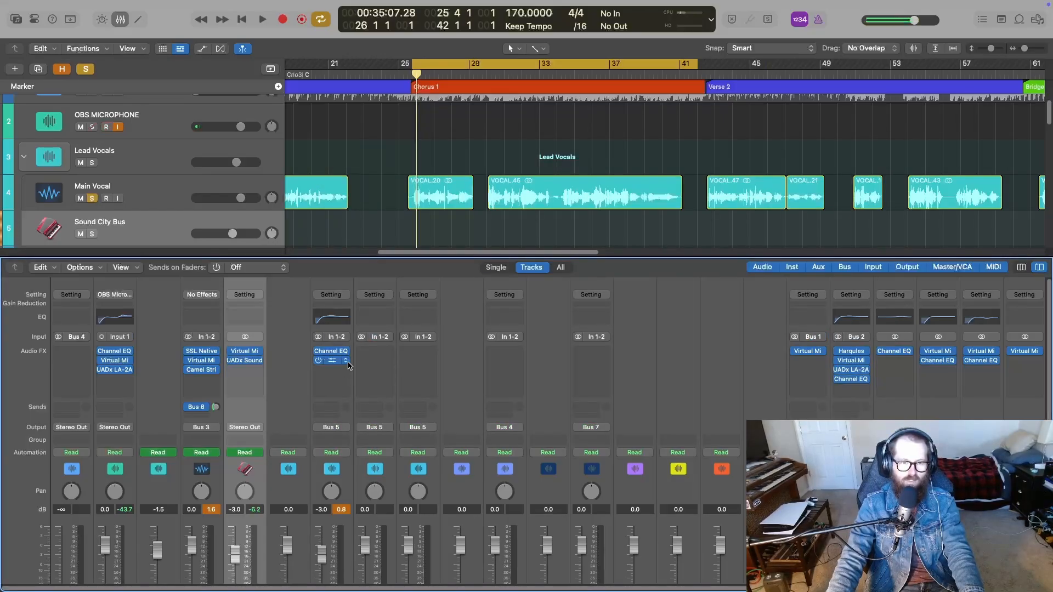
Load EchoBoy in BVG Chorus 1's second effect slot and choose the Ambients Echoes preset from Reverbs & Spaces
{"action": "left_click", "coordinate": [346, 361]}
{"action": "type", "text": "echo"}
{"action": "key", "text": "Return"}
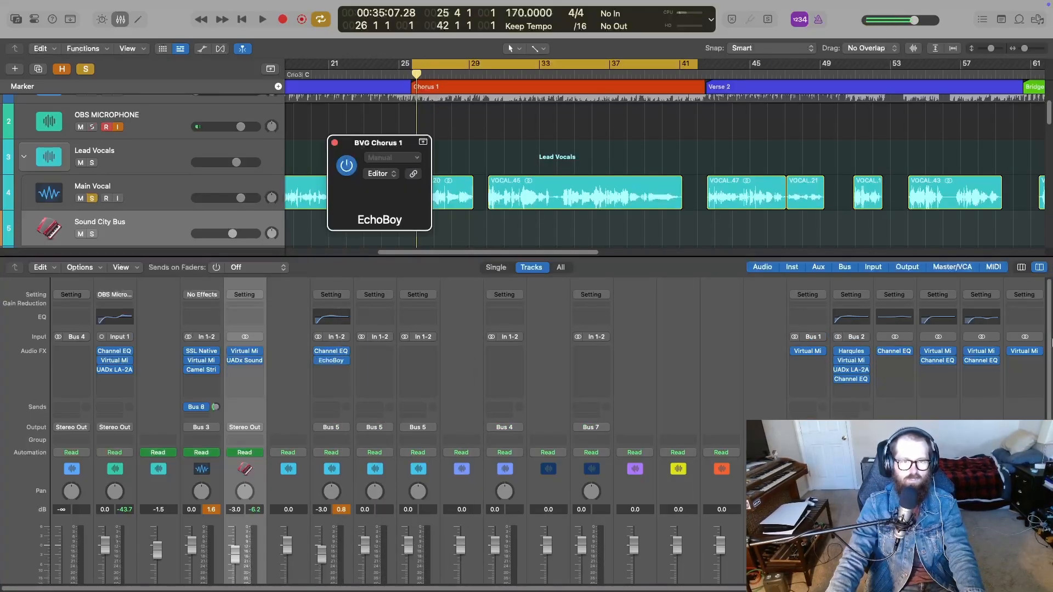
{"action": "left_click_drag", "start_coordinate": [620, 145], "coordinate": [784, 208]}
{"action": "left_click", "coordinate": [629, 259]}
{"action": "mouse_move", "coordinate": [647, 350]}
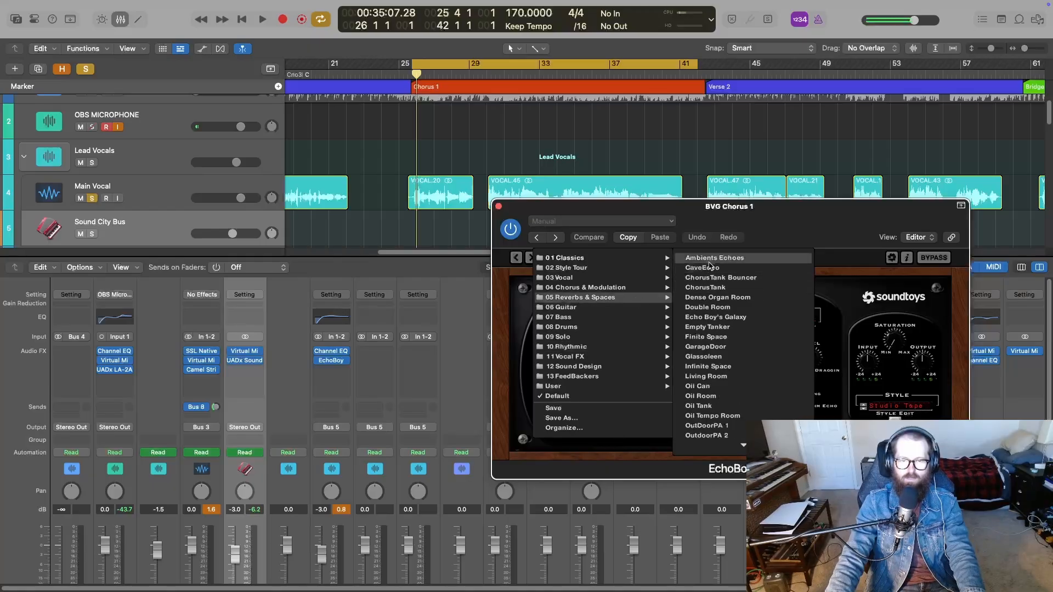
{"action": "left_click", "coordinate": [716, 258]}
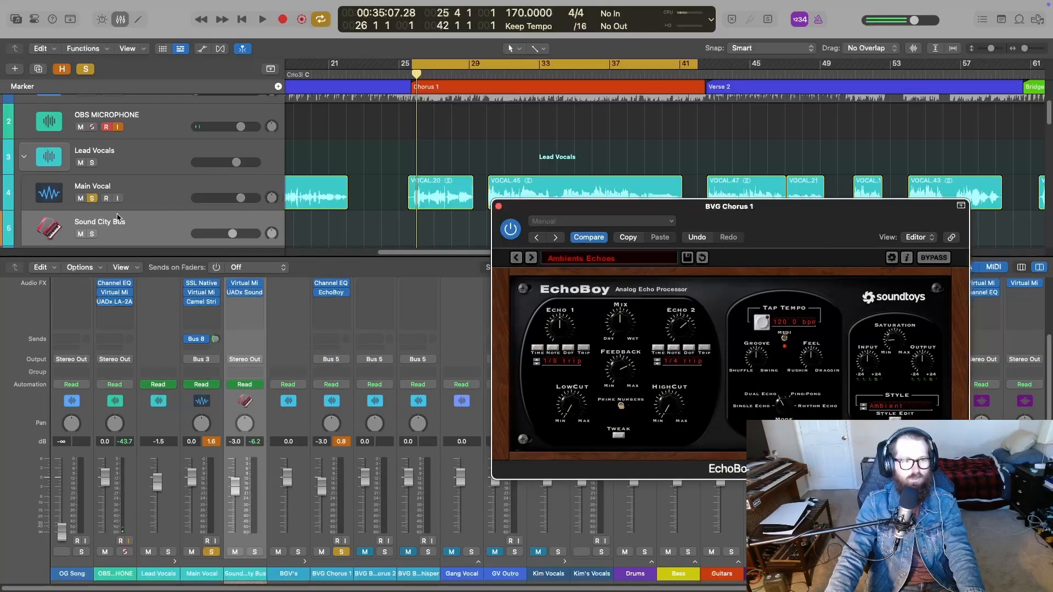
Solo the BGV's stack, play Chorus 1, and change EchoBoy's preset to CaveEcho
{"action": "scroll", "coordinate": [132, 223], "scroll_direction": "down", "scroll_amount": 2}
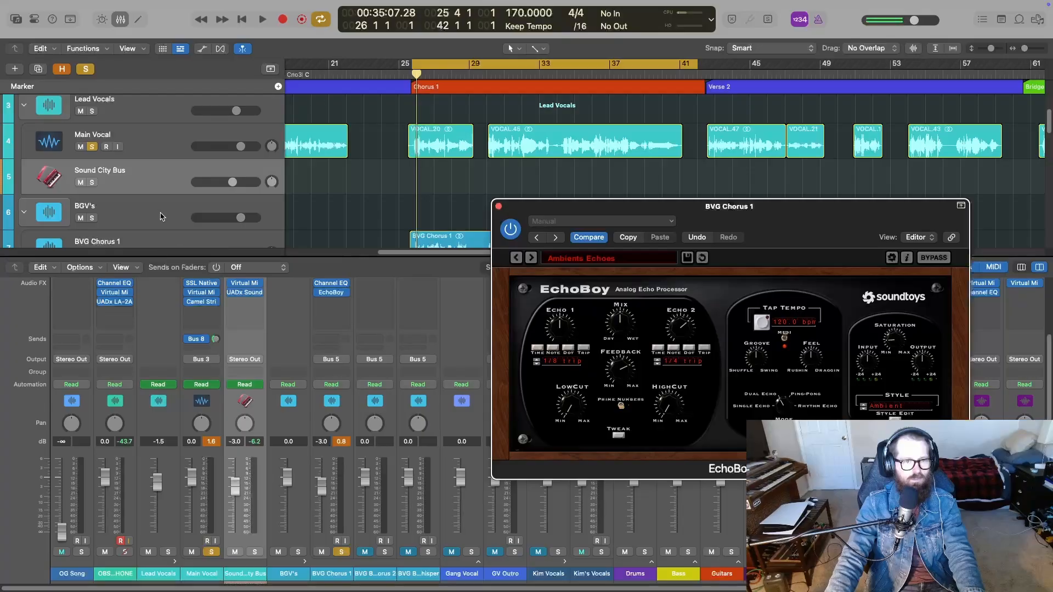
{"action": "scroll", "coordinate": [161, 216], "scroll_direction": "down", "scroll_amount": 2}
{"action": "key", "text": "space"}
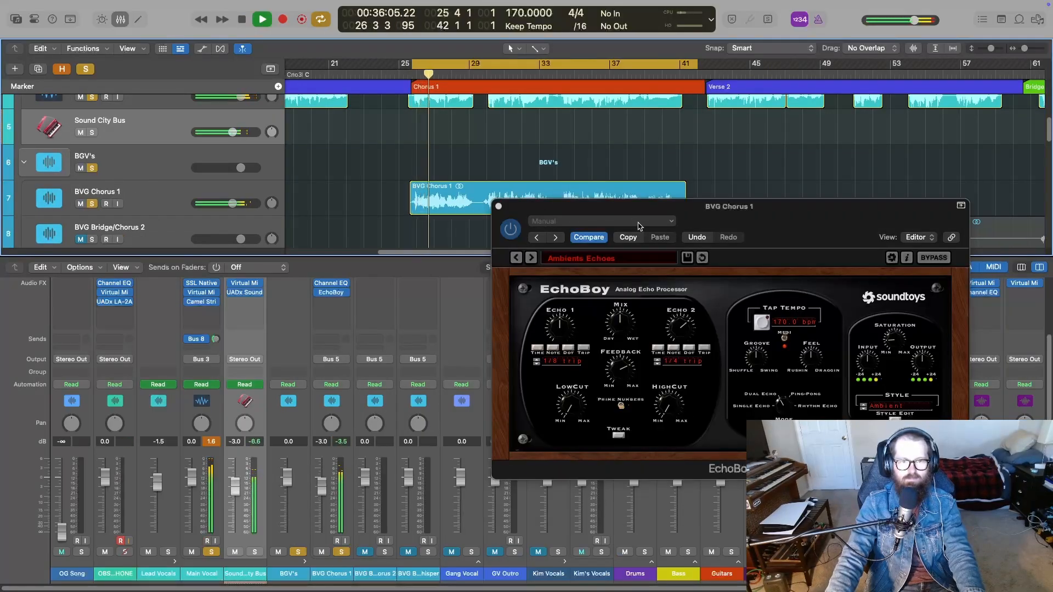
{"action": "left_click", "coordinate": [530, 258]}
Listen to BVG Chorus 1 with CaveEcho while Main Vocal is briefly muted, then unmute it and stop playback
{"action": "scroll", "coordinate": [82, 115], "scroll_direction": "up", "scroll_amount": 1}
{"action": "left_click", "coordinate": [81, 105]}
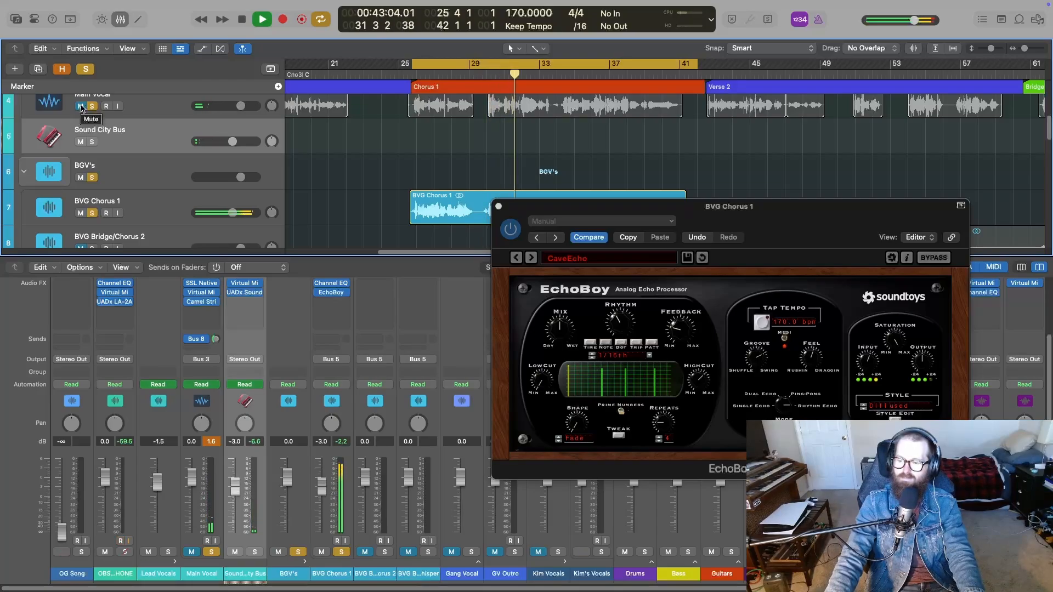
{"action": "left_click", "coordinate": [81, 106]}
{"action": "key", "text": "space"}
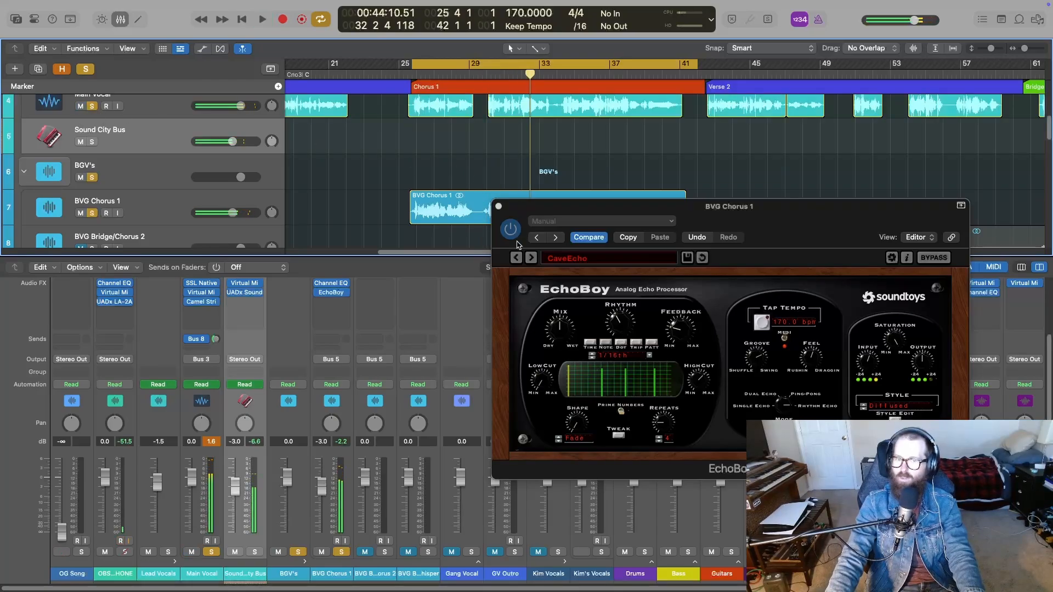
Audition EchoBoy's ChorusTank Bouncer preset on BVG Chorus 1 and replace it with 01-Master Tape from the Style Tour presets
{"action": "left_click", "coordinate": [532, 258]}
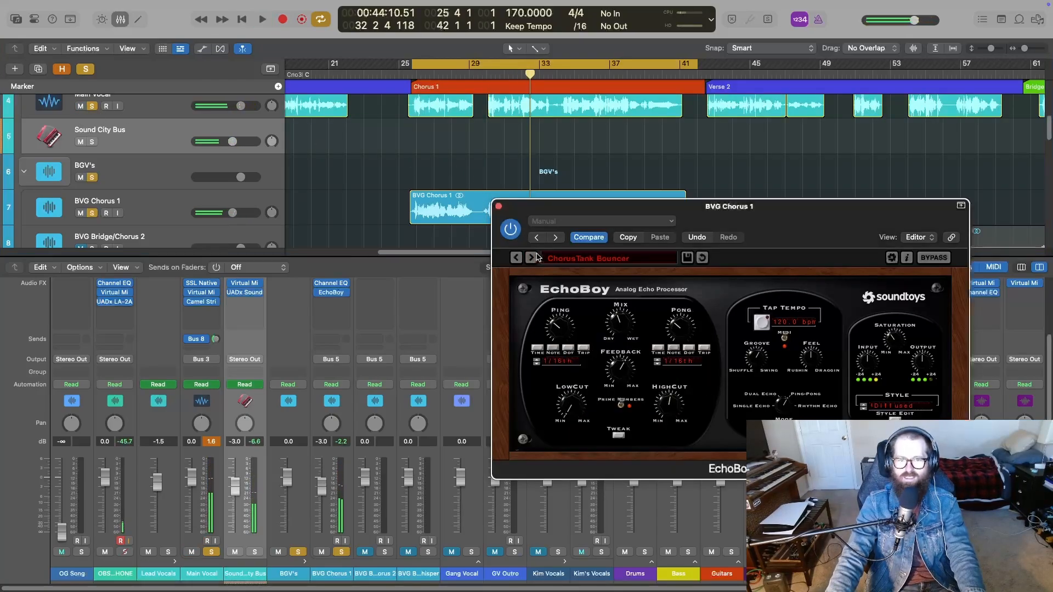
{"action": "key", "text": "space"}
{"action": "left_click", "coordinate": [574, 258]}
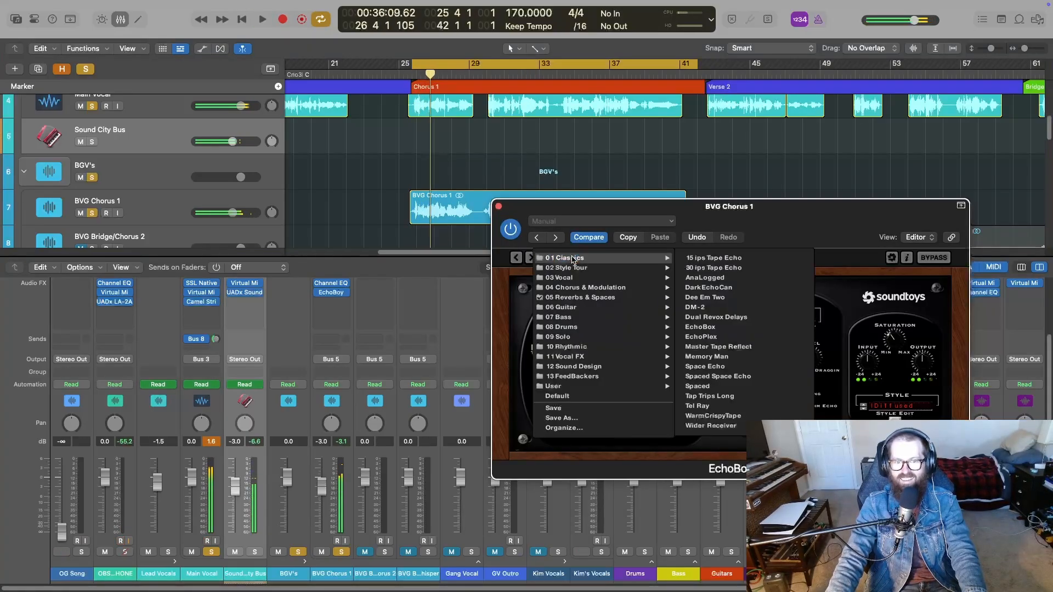
{"action": "mouse_move", "coordinate": [623, 273]}
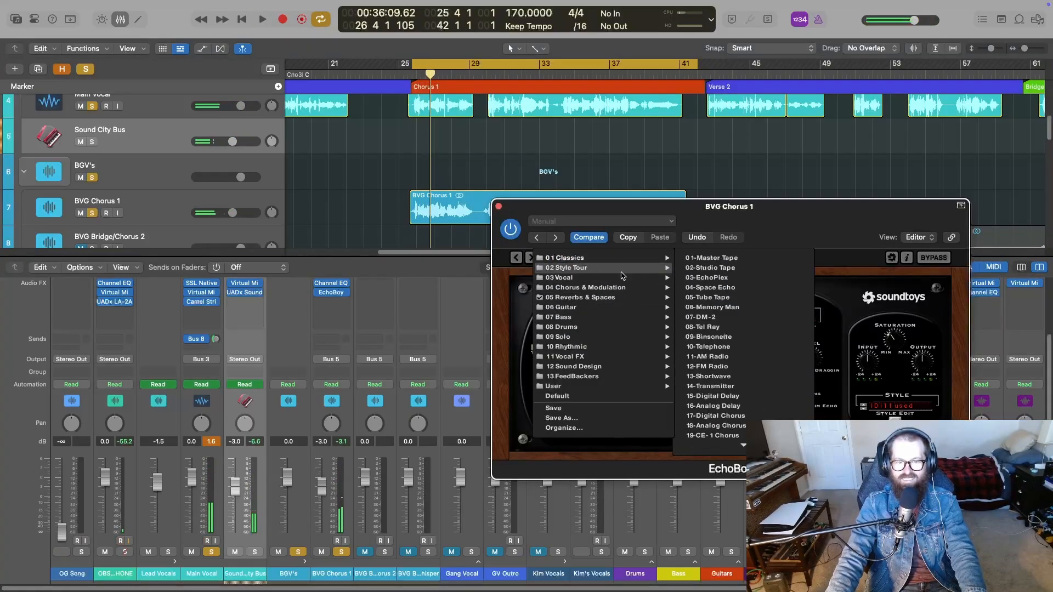
{"action": "left_click", "coordinate": [724, 260]}
Listen to Chorus 1 with the Master Tape echo, briefly muting Main Vocal to judge BVG Chorus 1 alone, and stop playback
{"action": "key", "text": "space"}
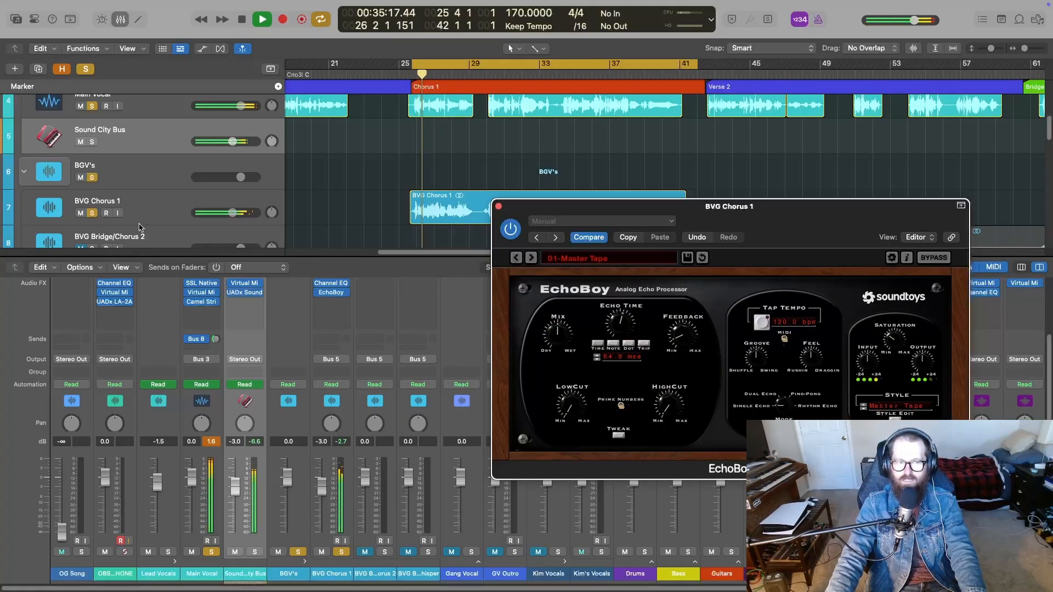
{"action": "left_click", "coordinate": [81, 107]}
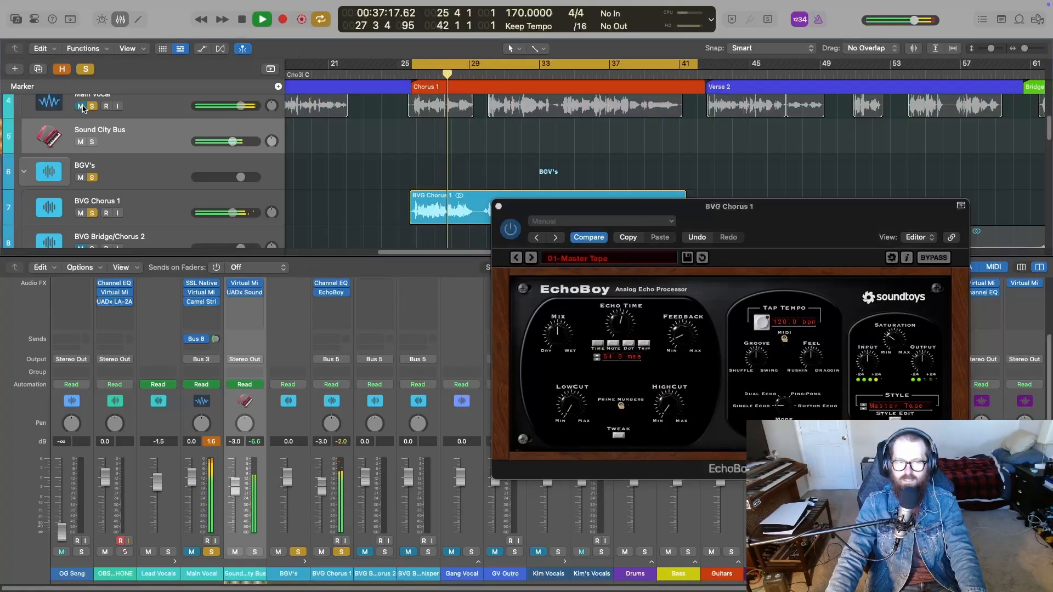
{"action": "left_click", "coordinate": [81, 107]}
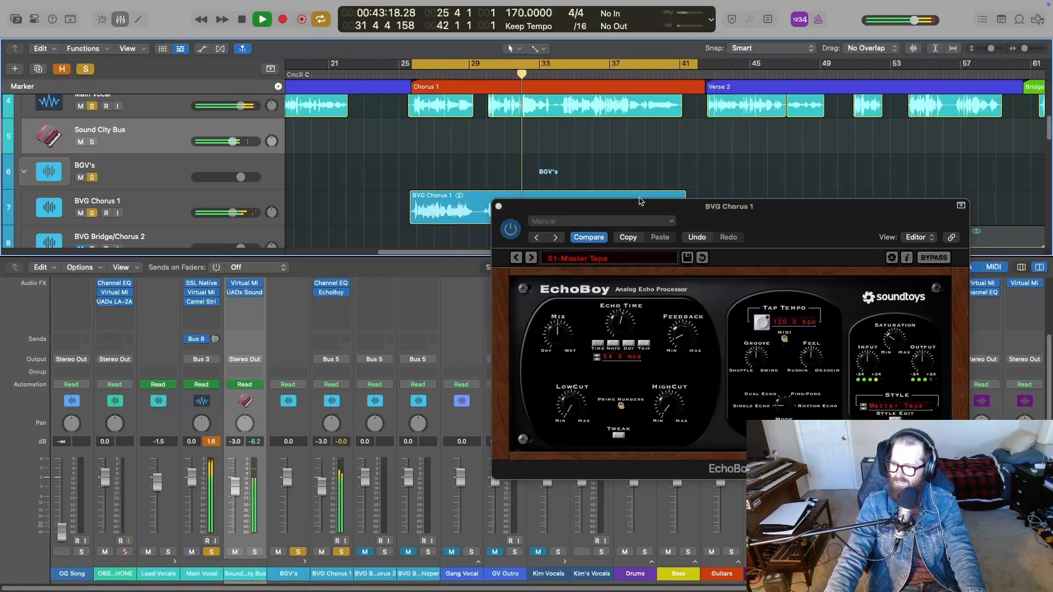
{"action": "key", "text": "space"}
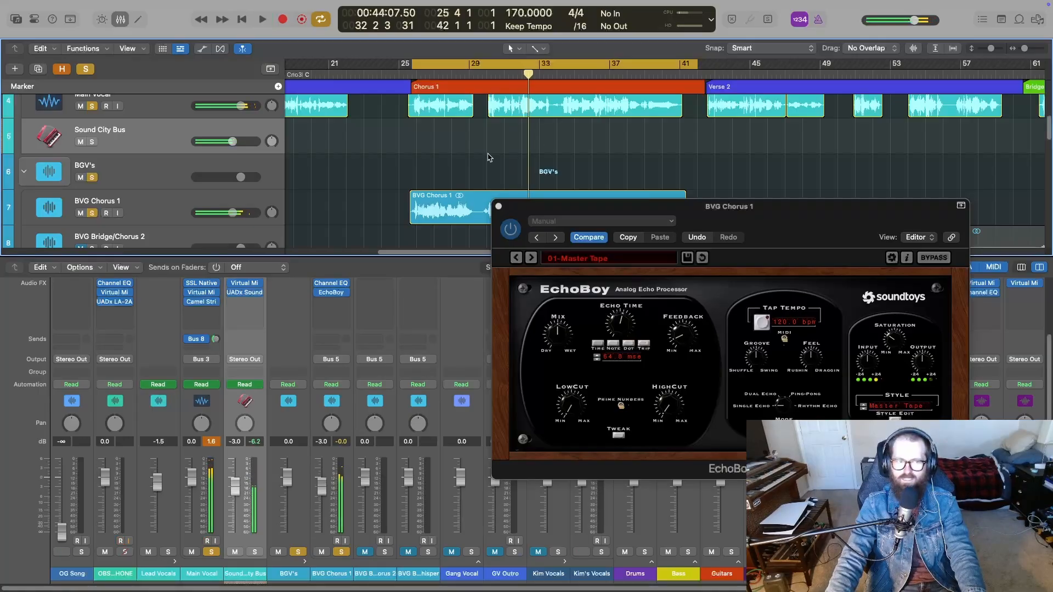
Clear all track solos and play Chorus 1 in the full mix, switching cycle mode off and back on
{"action": "left_click", "coordinate": [91, 71]}
{"action": "key", "text": "space"}
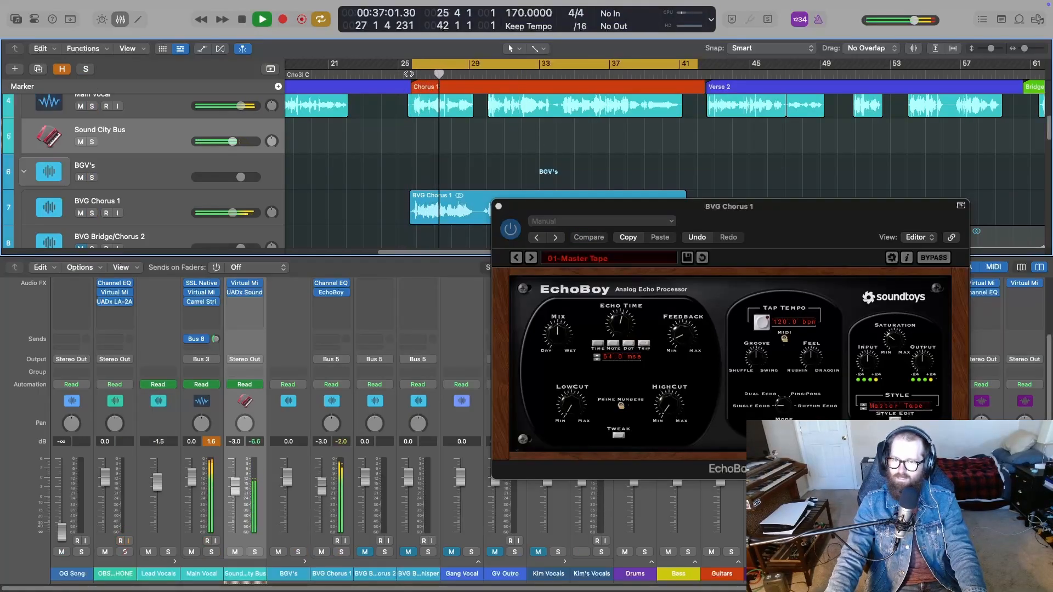
{"action": "key", "text": "c"}
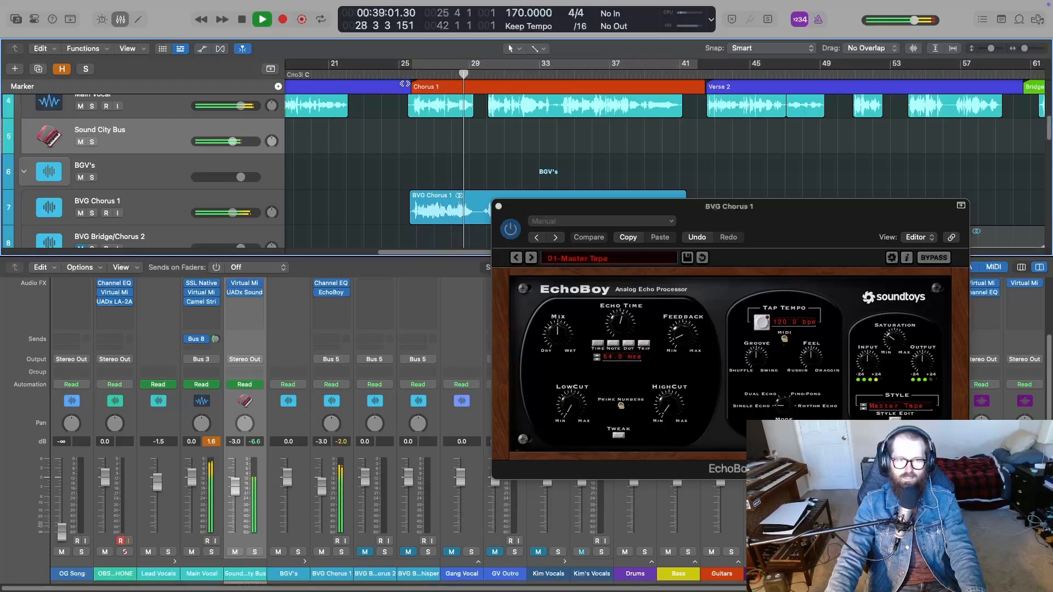
{"action": "key", "text": "space"}
{"action": "key", "text": "space"}
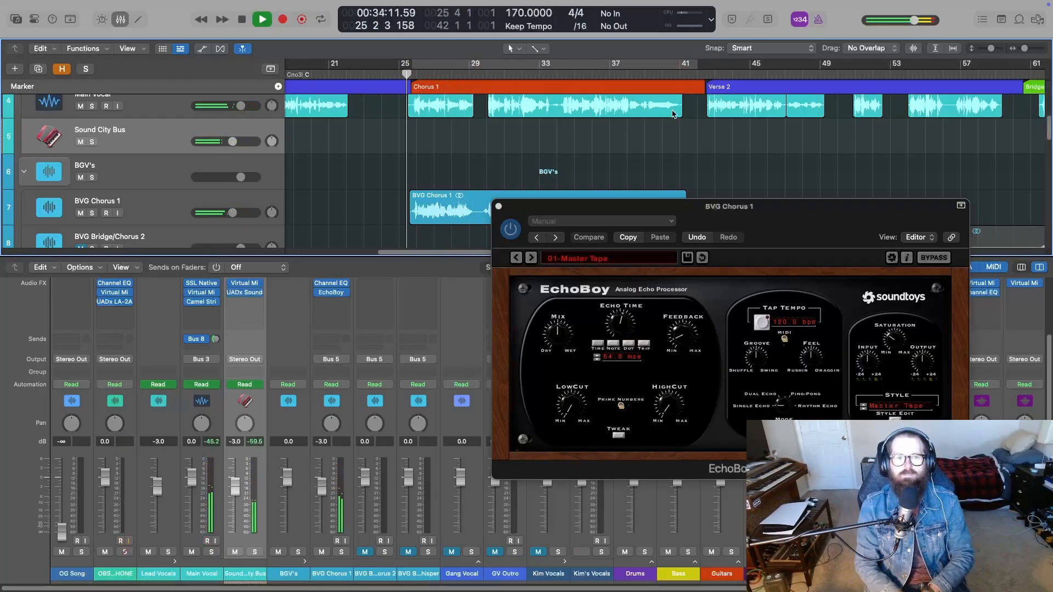
{"action": "key", "text": "c"}
Lower EchoBoy's Mix amount slightly on BVG Chorus 1 while listening to the chorus in the full mix
{"action": "key", "text": "space"}
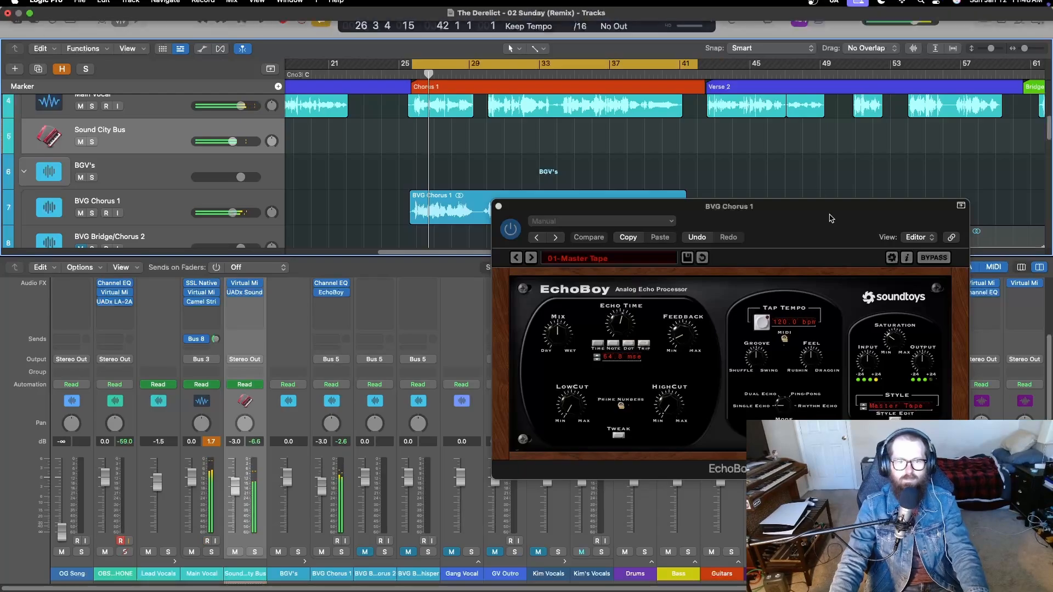
{"action": "left_click_drag", "start_coordinate": [567, 336], "coordinate": [554, 369]}
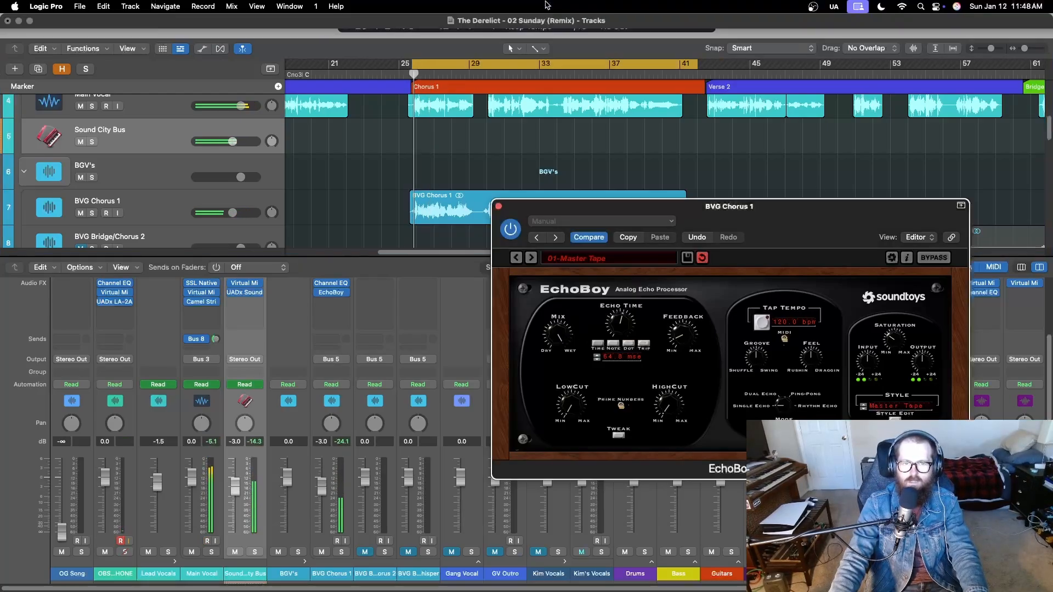
{"action": "key", "text": "space"}
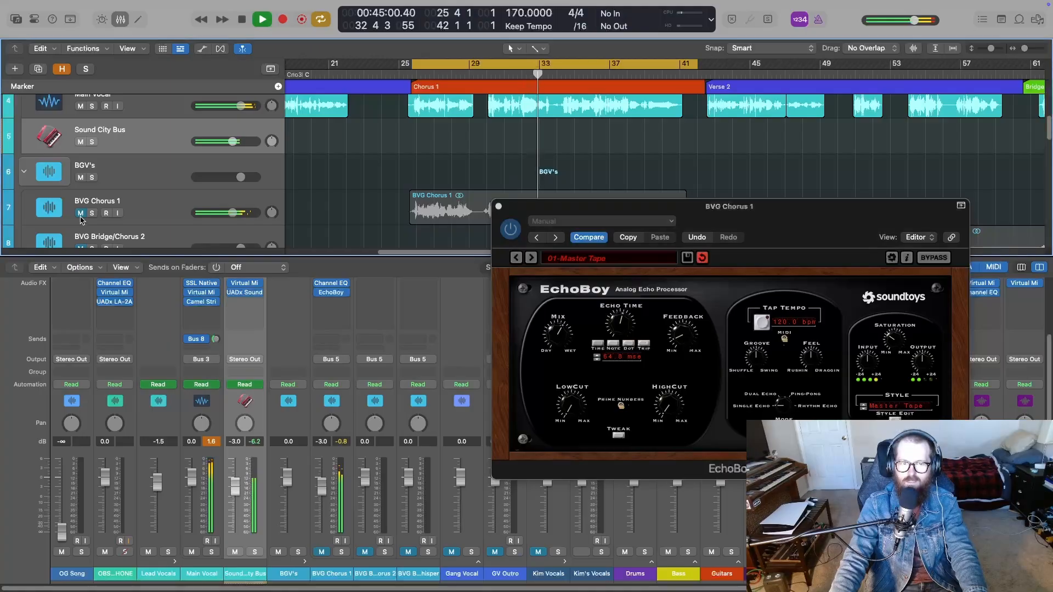
Unmute the BVG Chorus 1 track while Chorus 1 loops, stop playback and hide the mixer
{"action": "left_click", "coordinate": [519, 196]}
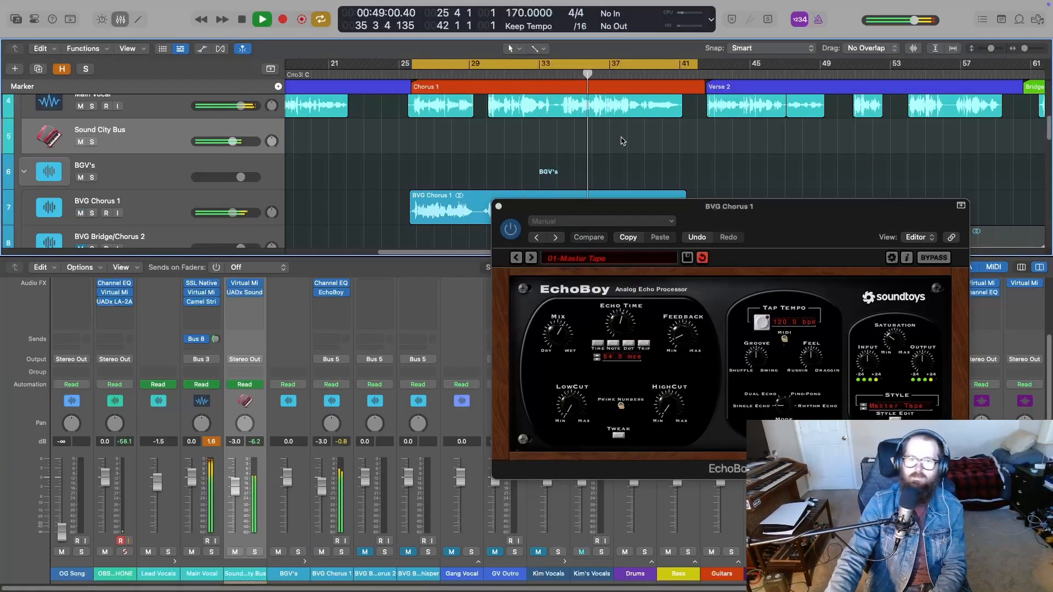
{"action": "left_click", "coordinate": [900, 338]}
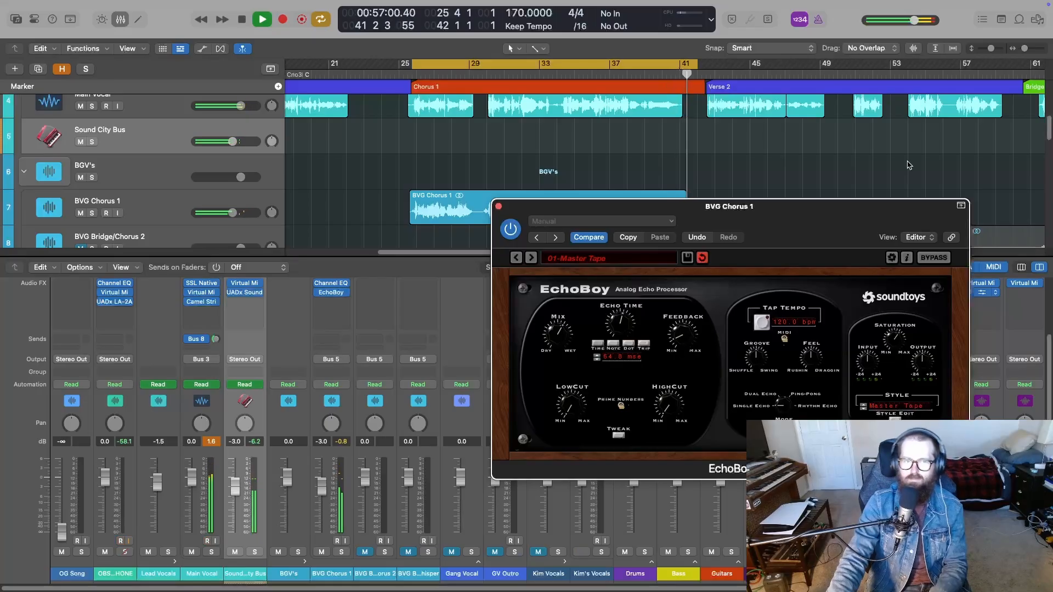
{"action": "mouse_move", "coordinate": [487, 4]}
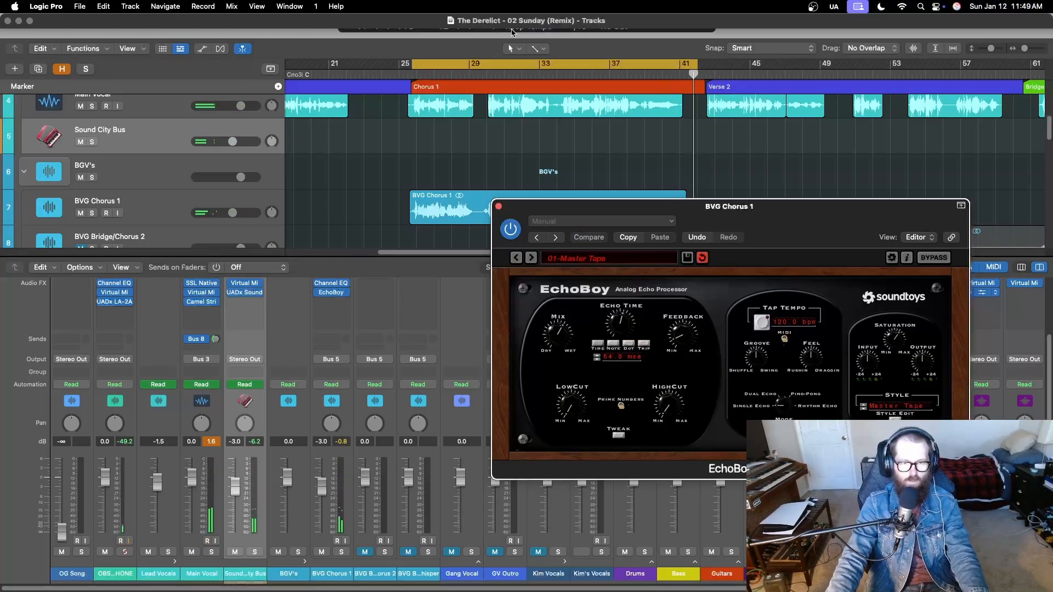
{"action": "key", "text": "x"}
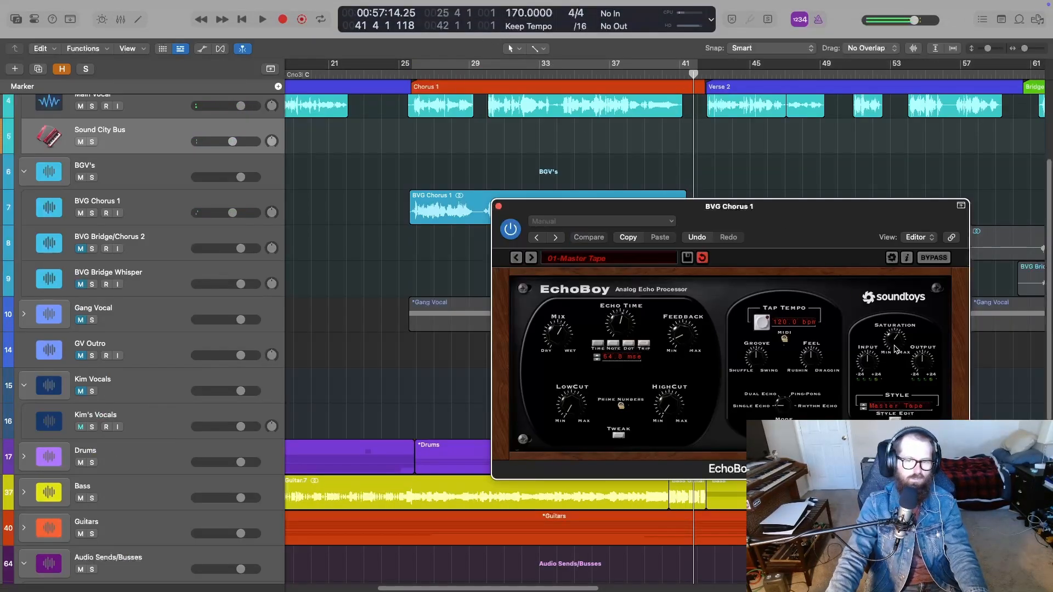
Play from bar 21 into Chorus 1 and set the BVG Chorus 1 track volume to -5 dB
{"action": "left_click", "coordinate": [331, 77]}
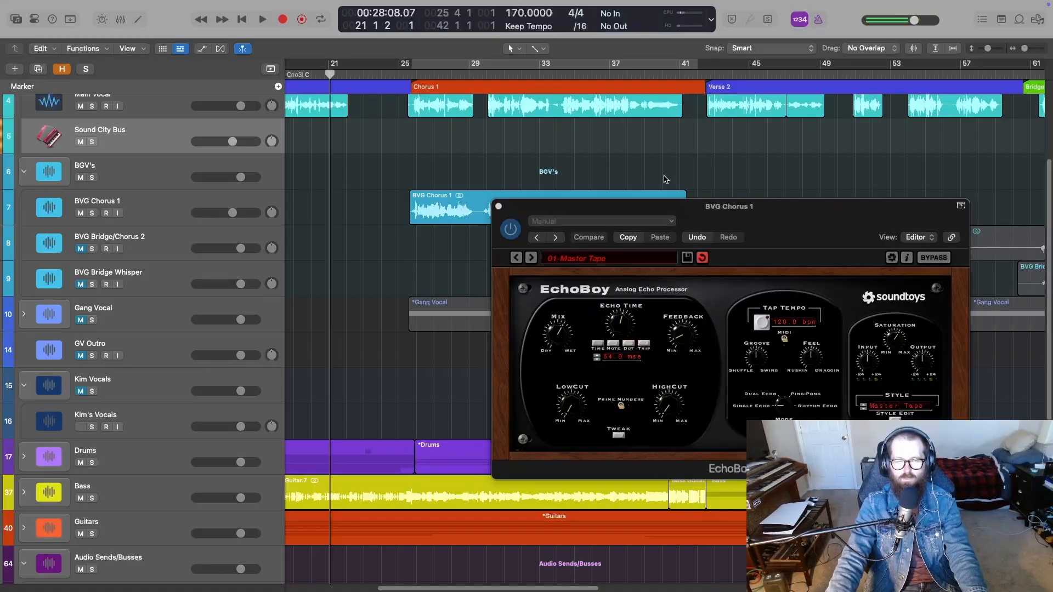
{"action": "key", "text": "space"}
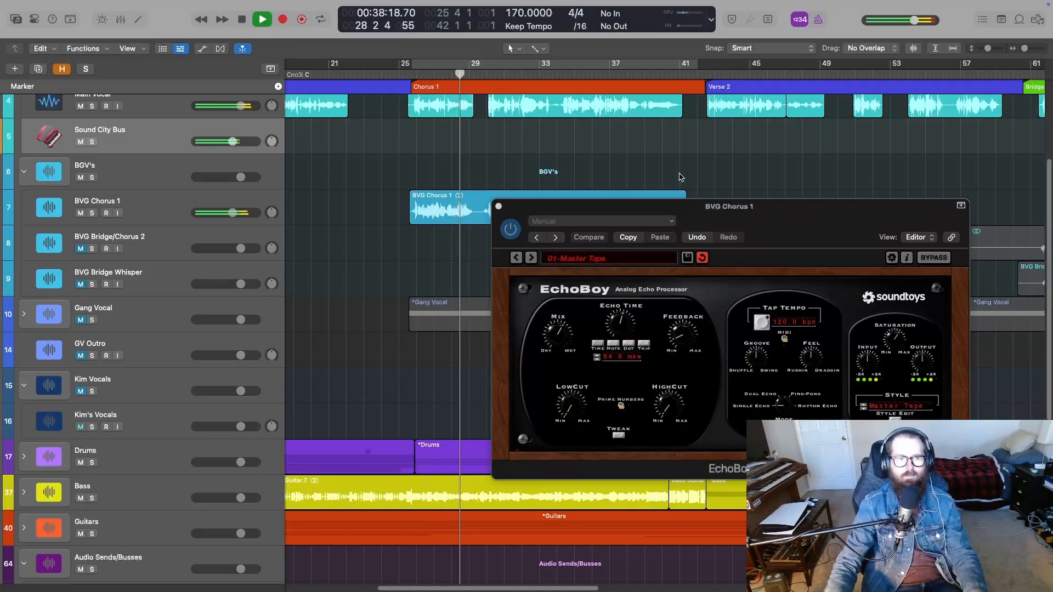
{"action": "key", "text": "c"}
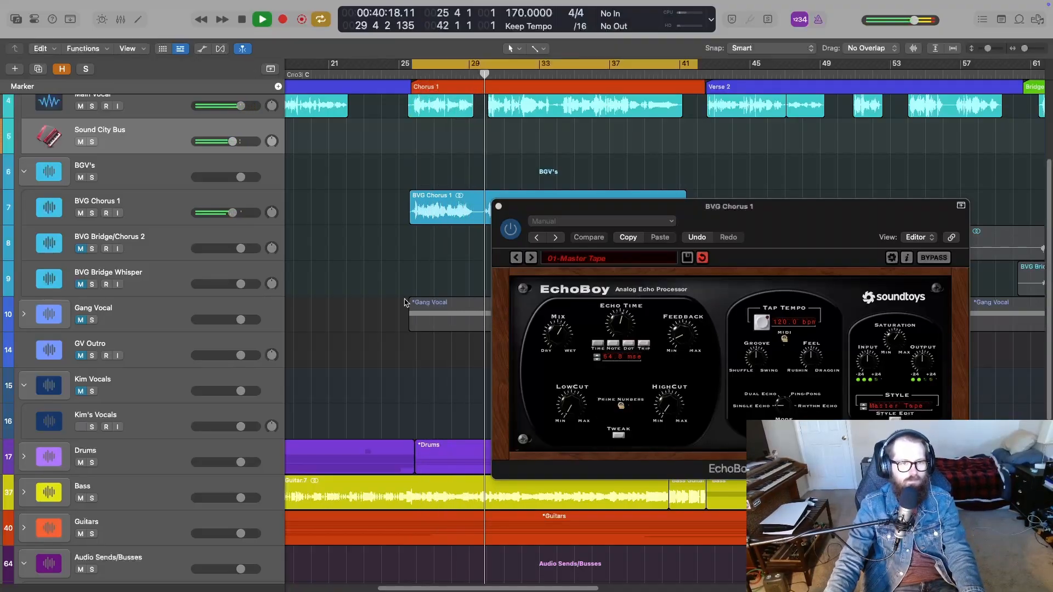
{"action": "double_click", "coordinate": [230, 212]}
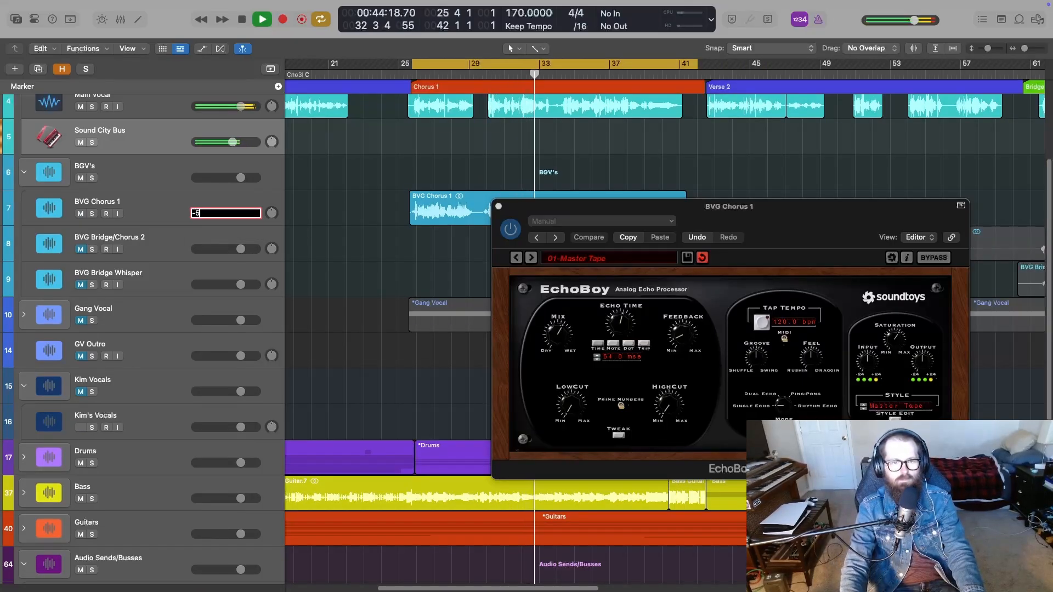
{"action": "key", "text": "Return"}
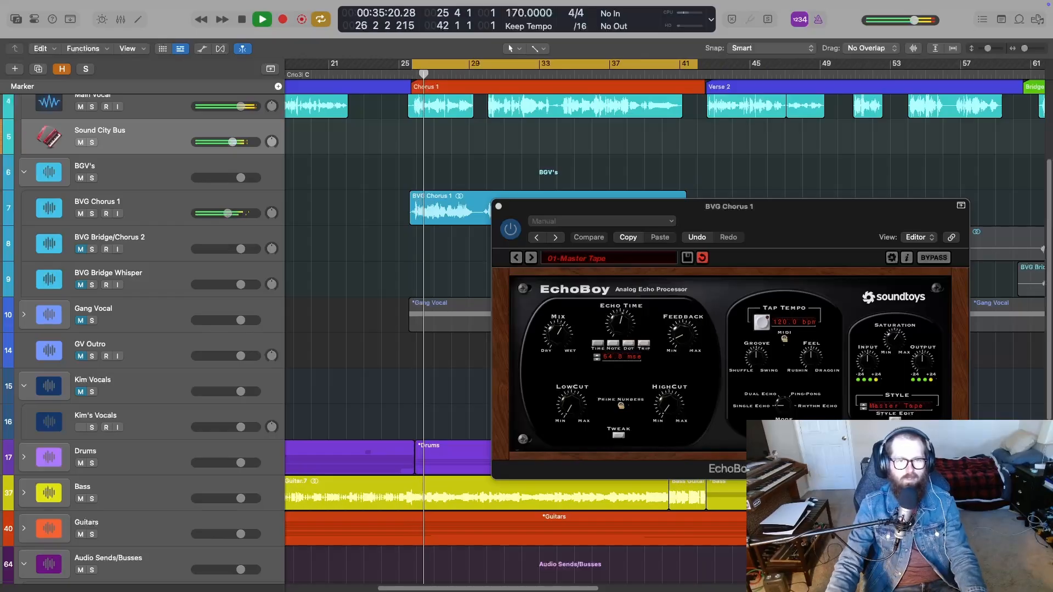
{"action": "key", "text": "space"}
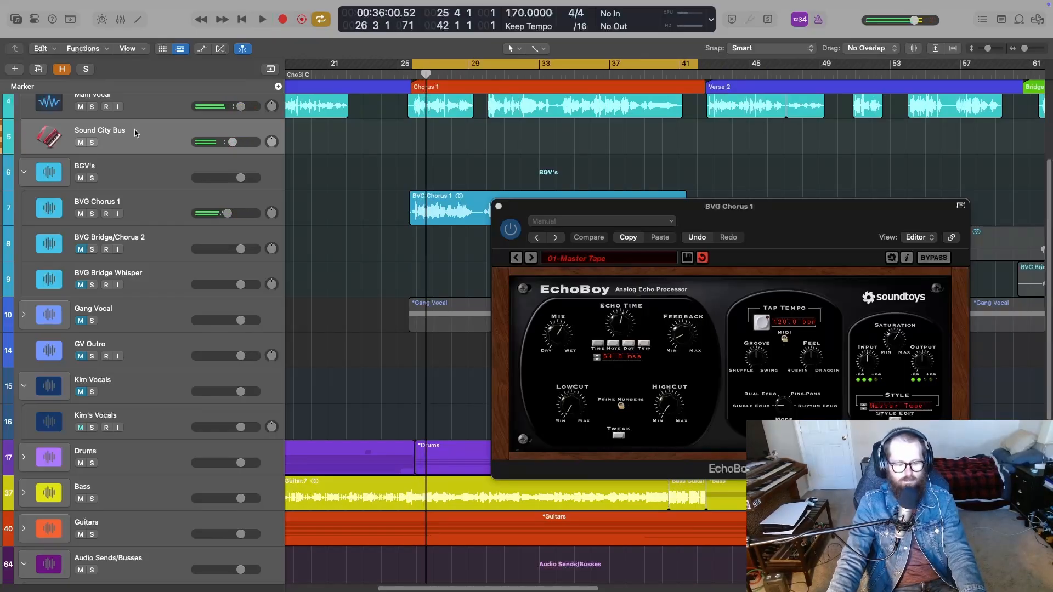
{"action": "key", "text": "c"}
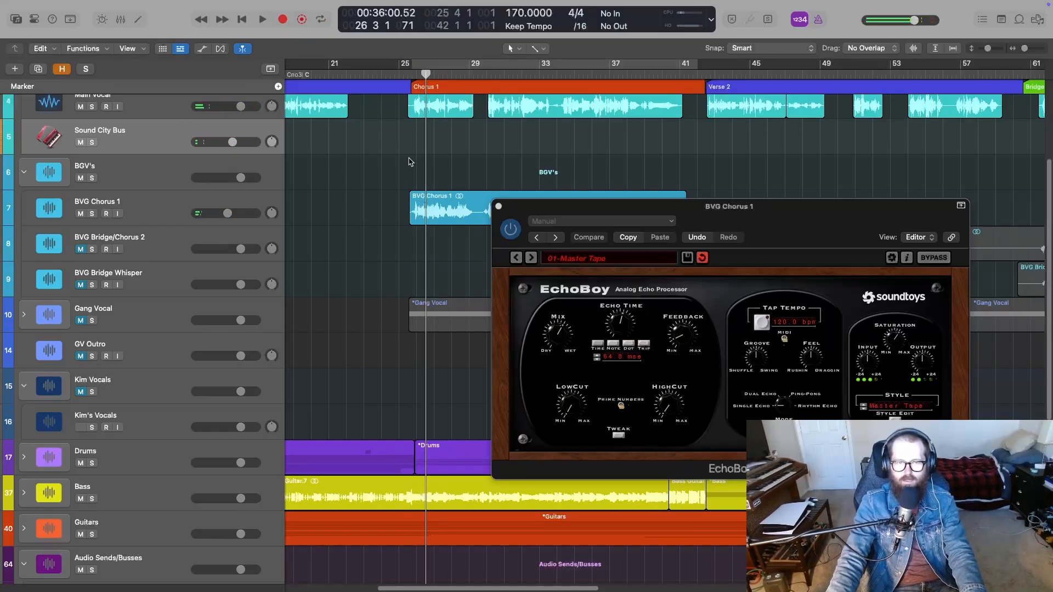
Play the song from the beginning through Chorus 1 and set the BVG Chorus 1 volume to -3.5 dB
{"action": "scroll", "coordinate": [386, 162], "scroll_direction": "left", "scroll_amount": 5}
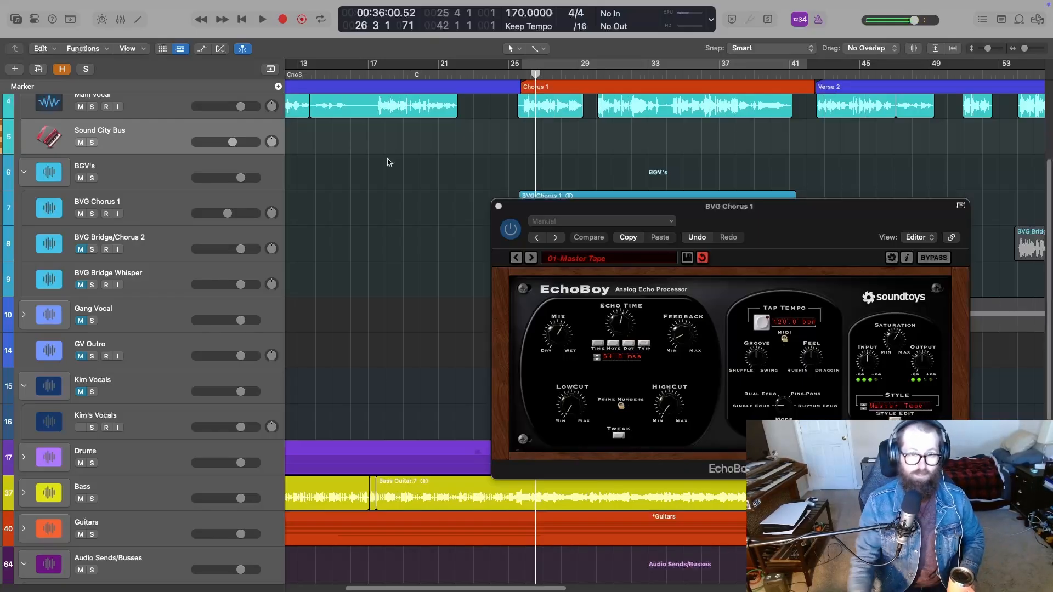
{"action": "left_click", "coordinate": [243, 20]}
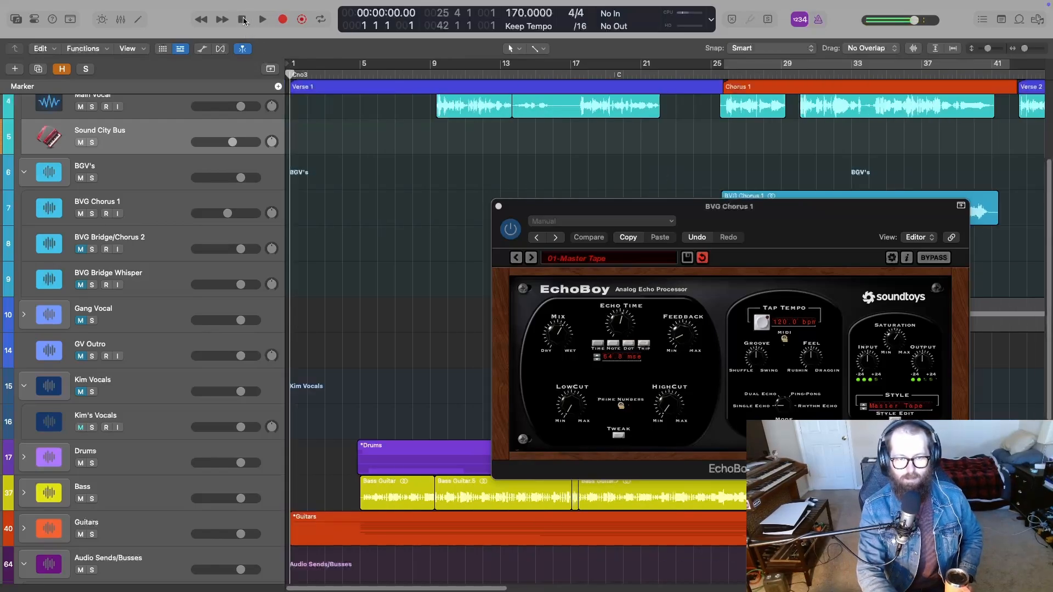
{"action": "key", "text": "space"}
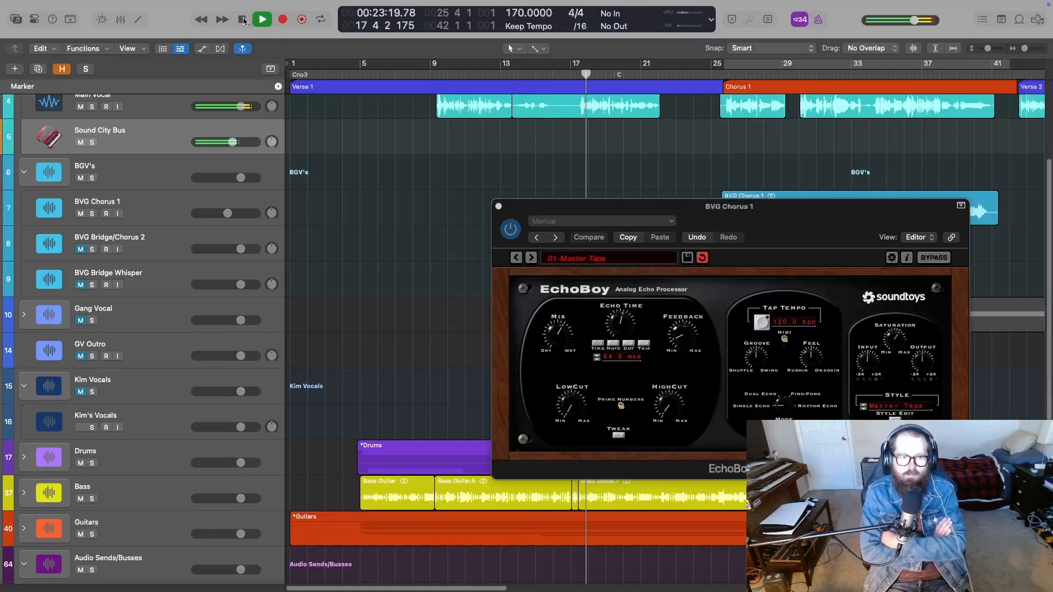
{"action": "double_click", "coordinate": [228, 213]}
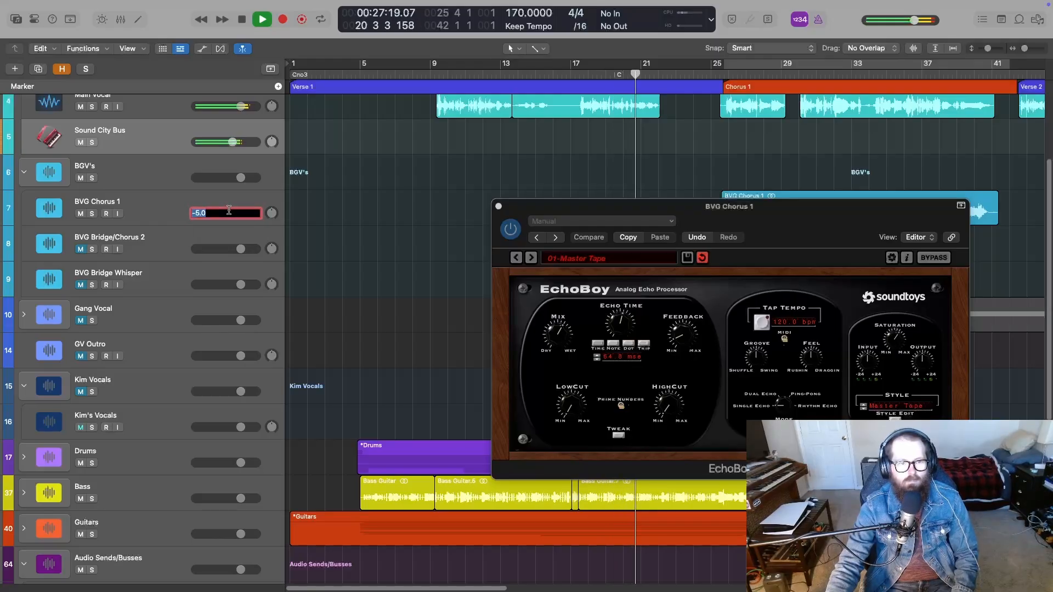
{"action": "type", "text": "-3.5"}
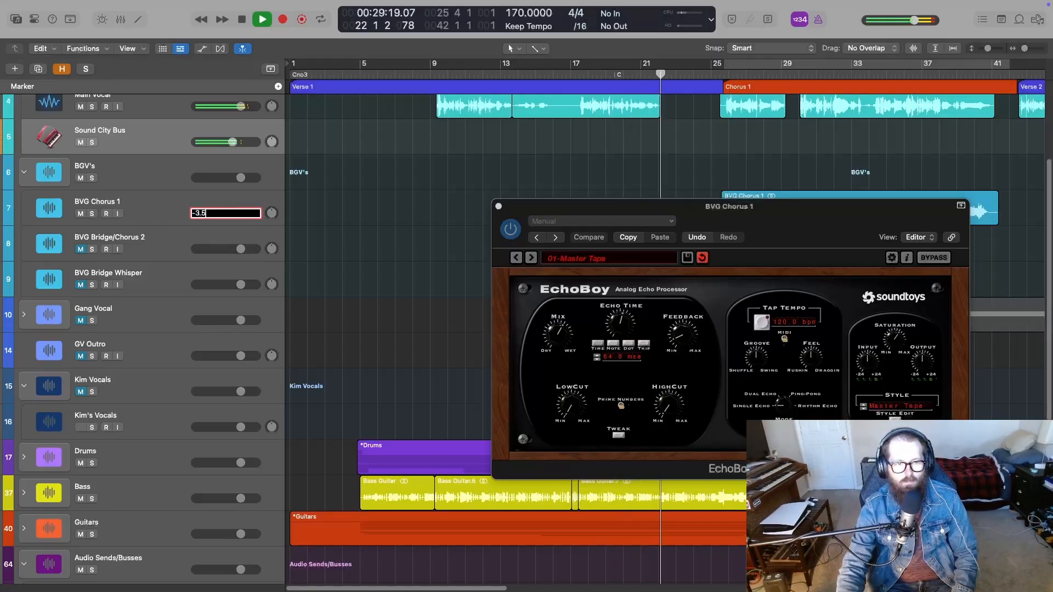
{"action": "key", "text": "Return"}
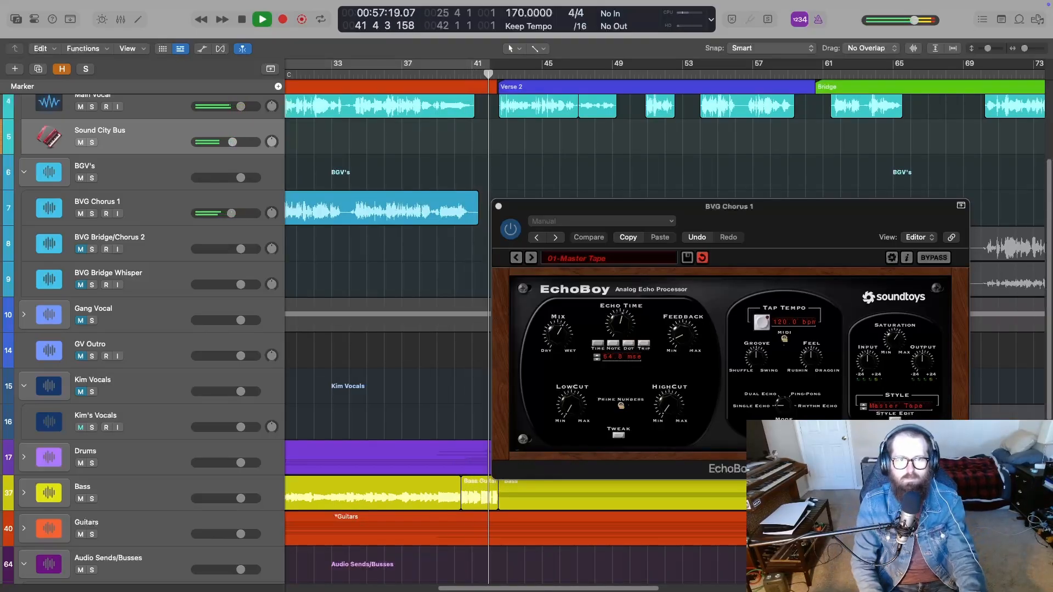
{"action": "key", "text": "space"}
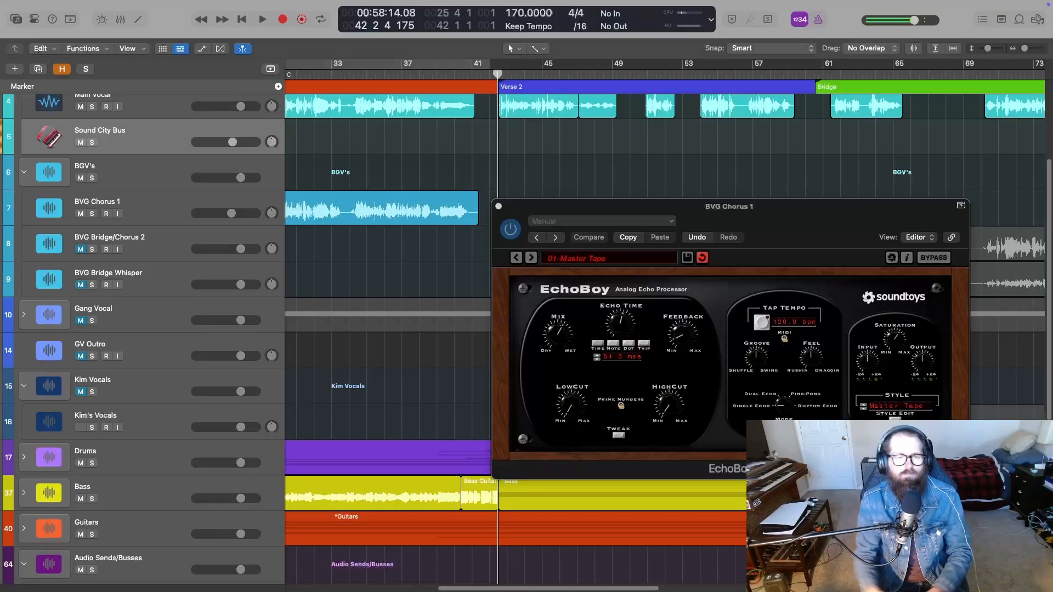
Close the EchoBoy plug-in window of the BVG Chorus 1 track
{"action": "scroll", "coordinate": [349, 363], "scroll_direction": "up", "scroll_amount": 3}
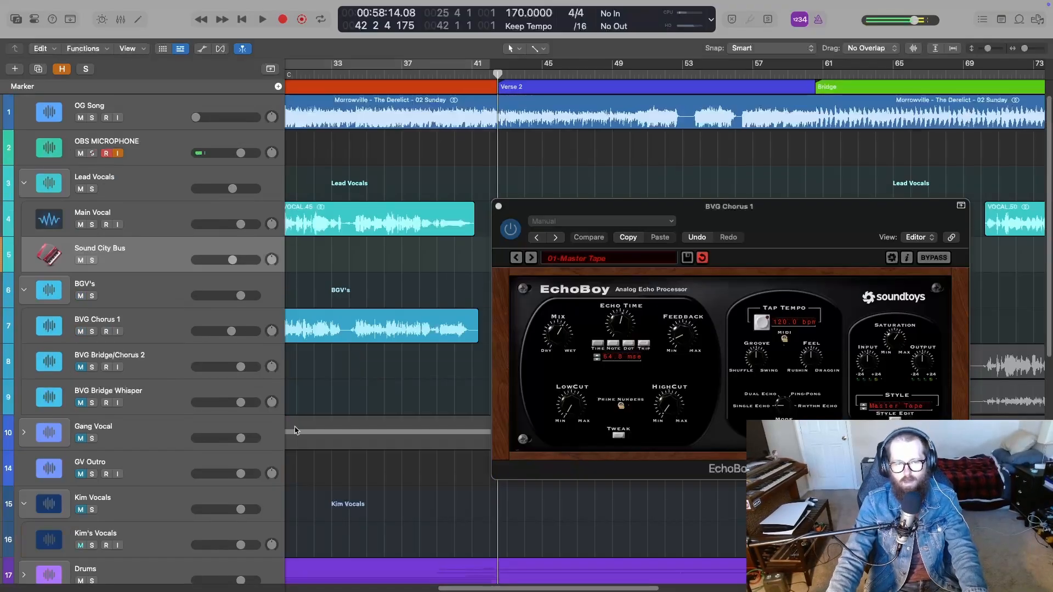
{"action": "scroll", "coordinate": [323, 469], "scroll_direction": "left", "scroll_amount": 5}
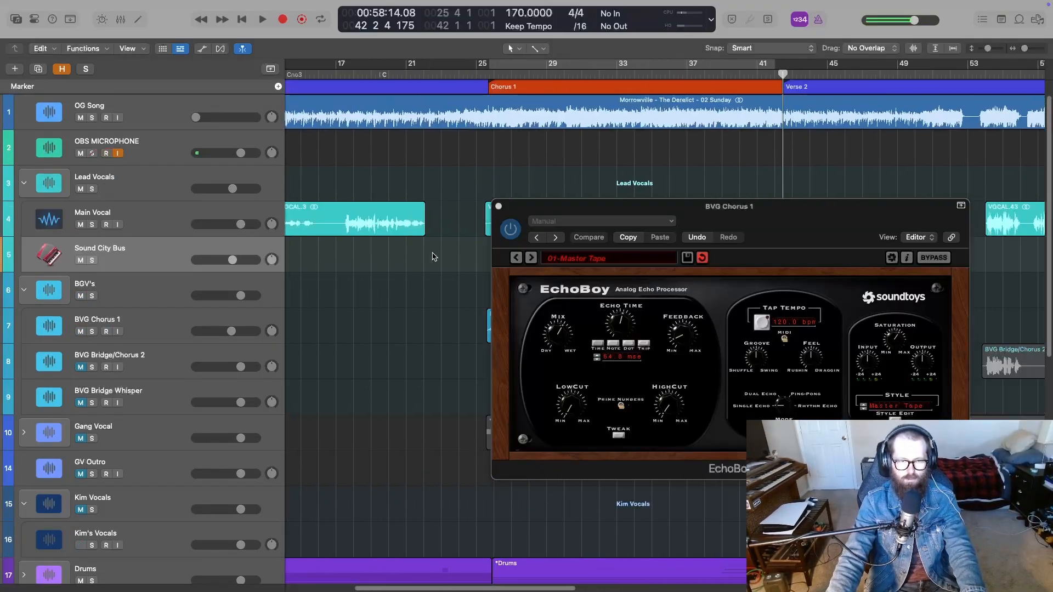
{"action": "left_click", "coordinate": [498, 207]}
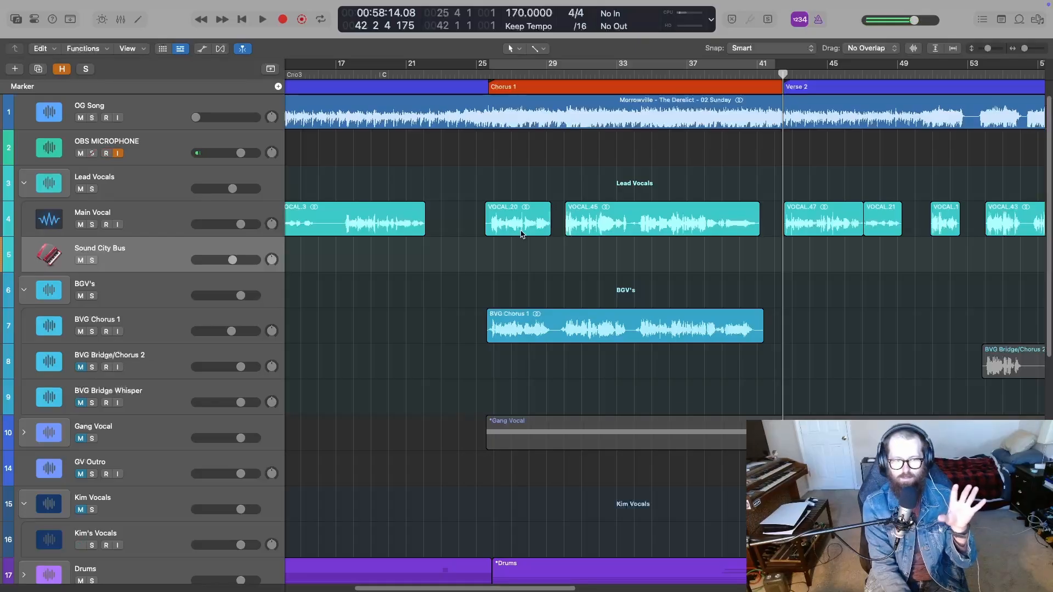
{"action": "key", "text": "ctrl+m"}
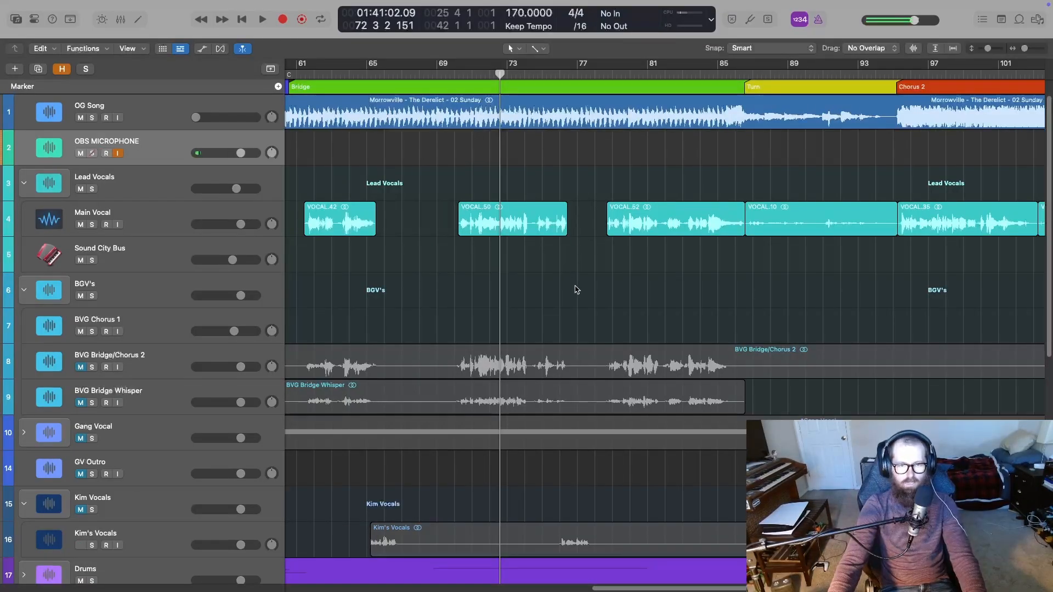
Unmute the BVG Bridge/Chorus 2 track and place the playhead at bar 50 in Verse 2
{"action": "scroll", "coordinate": [587, 306], "scroll_direction": "left", "scroll_amount": 10}
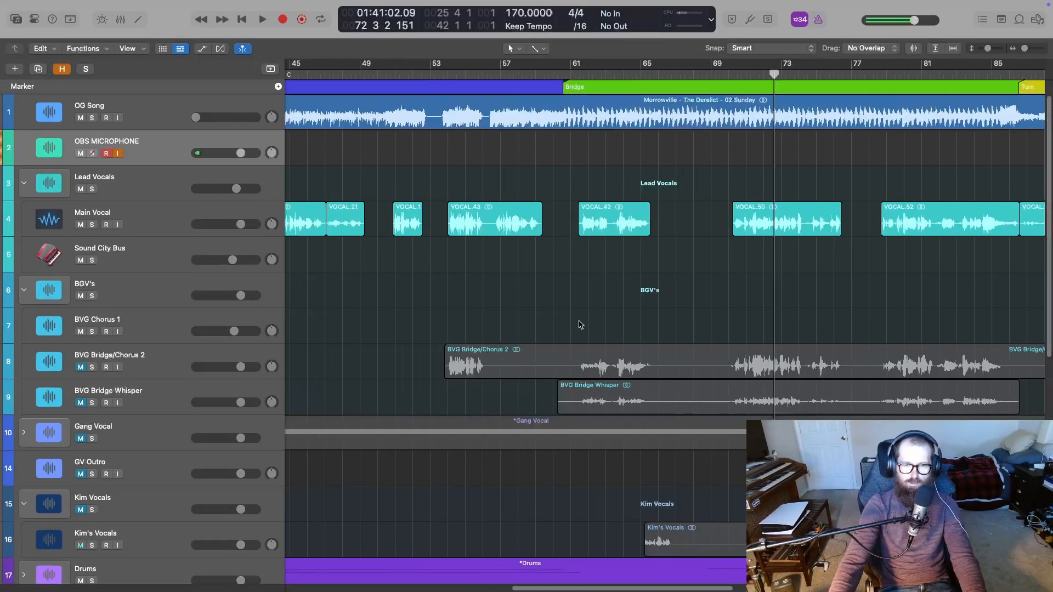
{"action": "scroll", "coordinate": [578, 323], "scroll_direction": "left", "scroll_amount": 5}
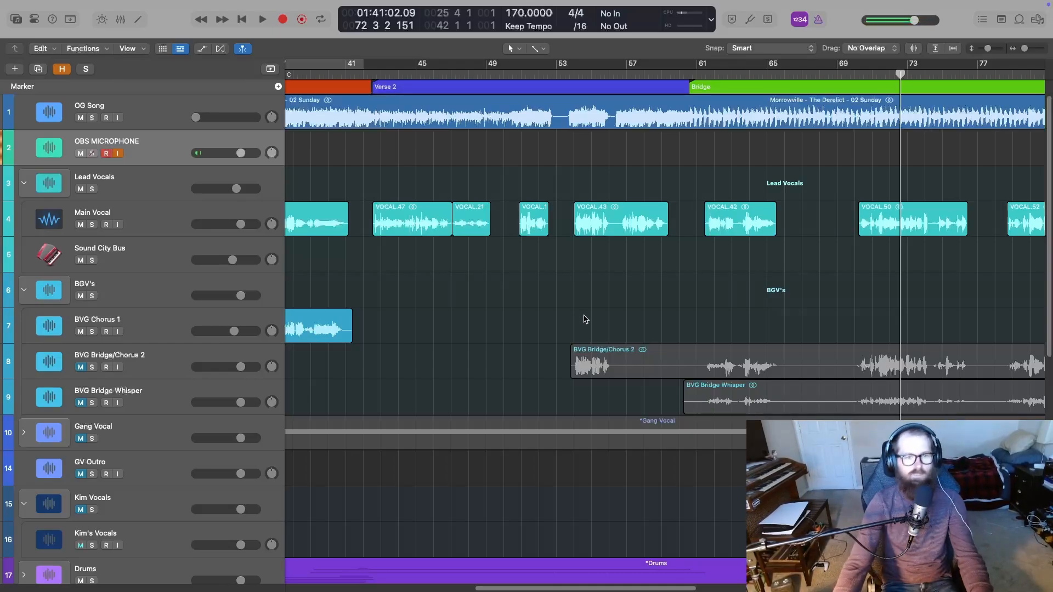
{"action": "scroll", "coordinate": [515, 393], "scroll_direction": "left", "scroll_amount": 7}
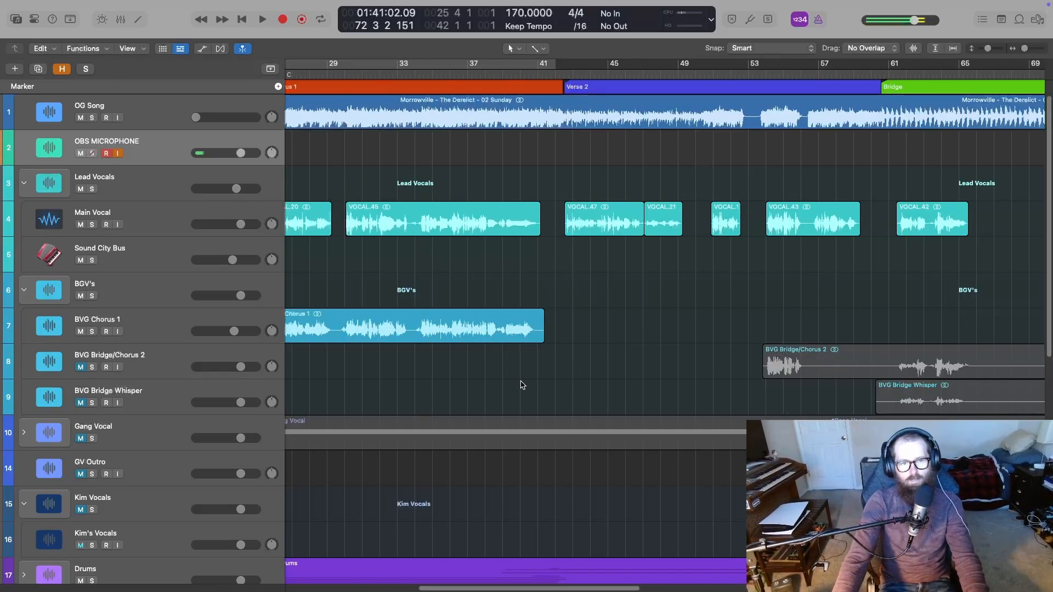
{"action": "scroll", "coordinate": [521, 384], "scroll_direction": "left", "scroll_amount": 5}
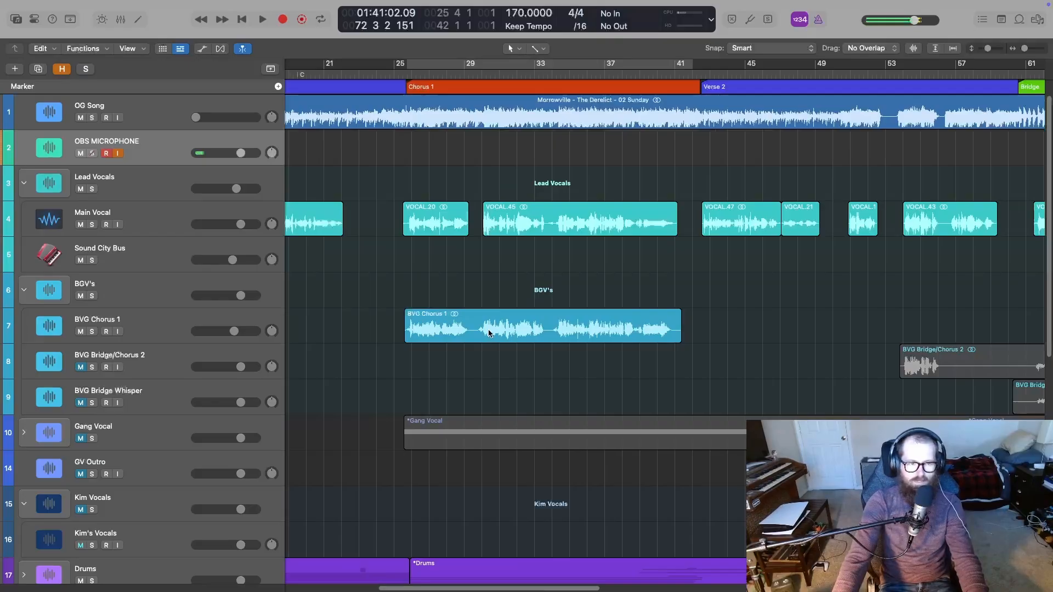
{"action": "scroll", "coordinate": [698, 369], "scroll_direction": "right", "scroll_amount": 8}
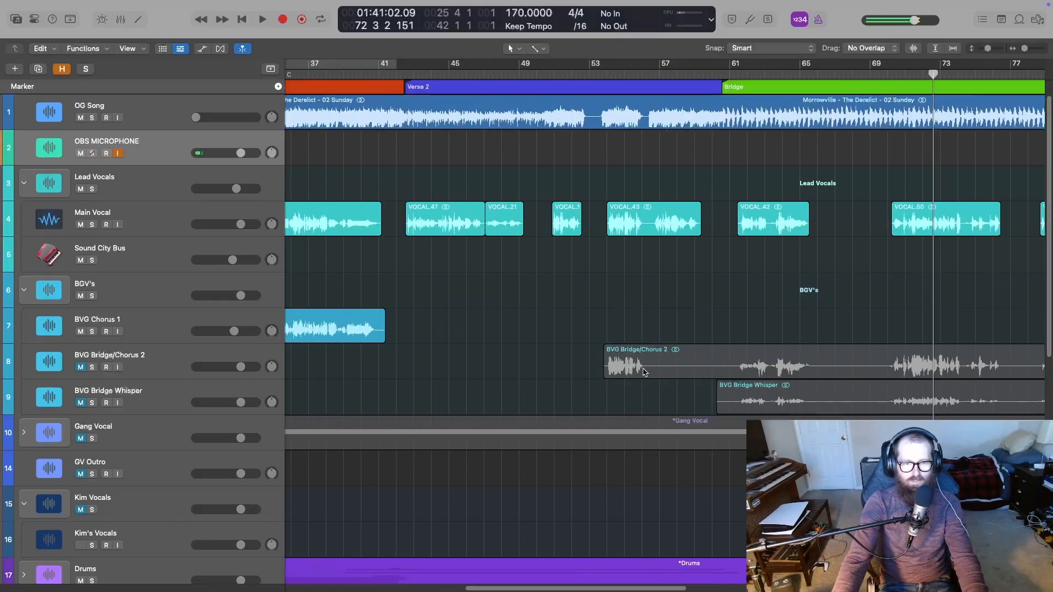
{"action": "left_click", "coordinate": [82, 369]}
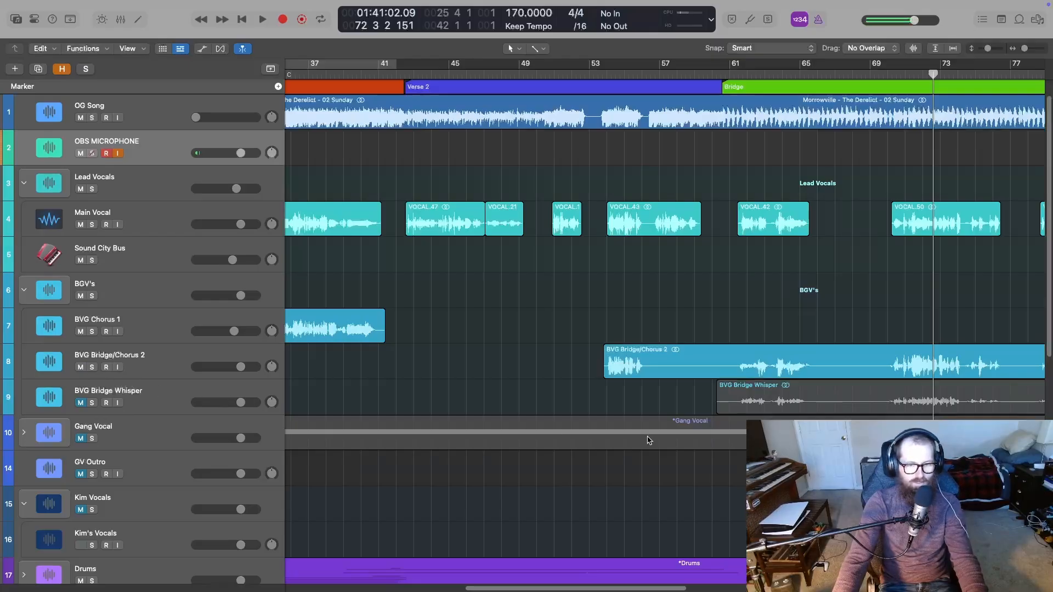
{"action": "left_click", "coordinate": [544, 77]}
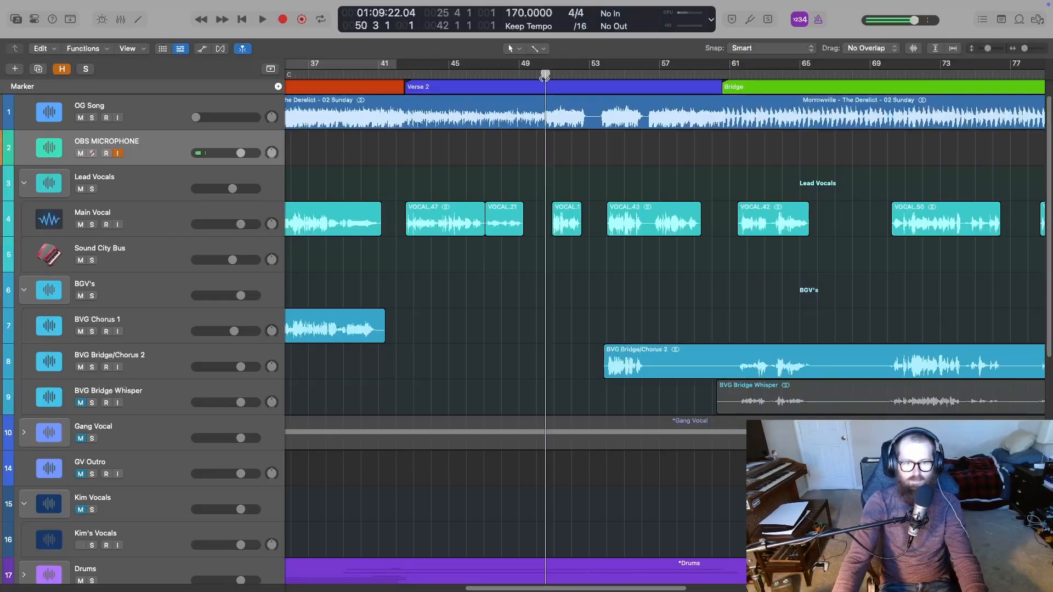
In the mixer, copy the Channel EQ and EchoBoy plug-ins from BVG Chorus 1 to BVG Bridge/Chorus 2
{"action": "key", "text": "x"}
{"action": "scroll", "coordinate": [344, 358], "scroll_direction": "up", "scroll_amount": 3}
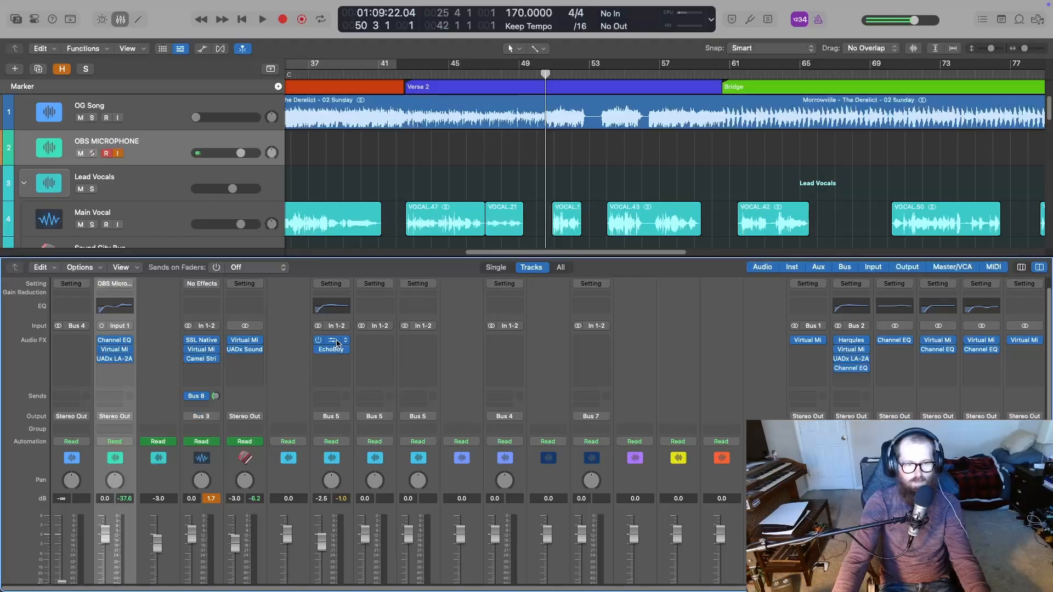
{"action": "left_click_drag", "start_coordinate": [337, 344], "coordinate": [375, 341]}
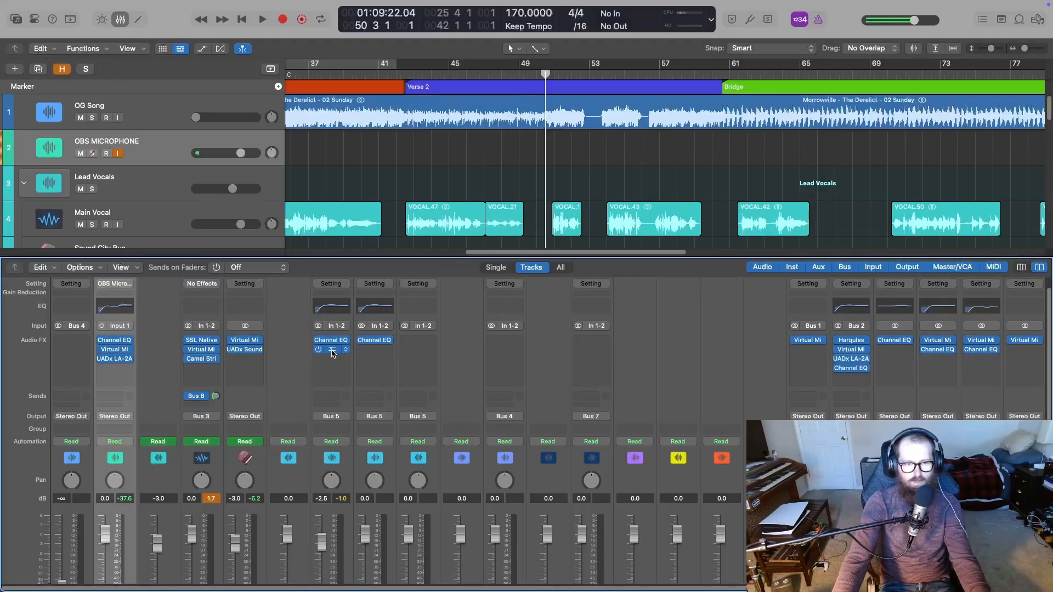
{"action": "left_click", "coordinate": [331, 349]}
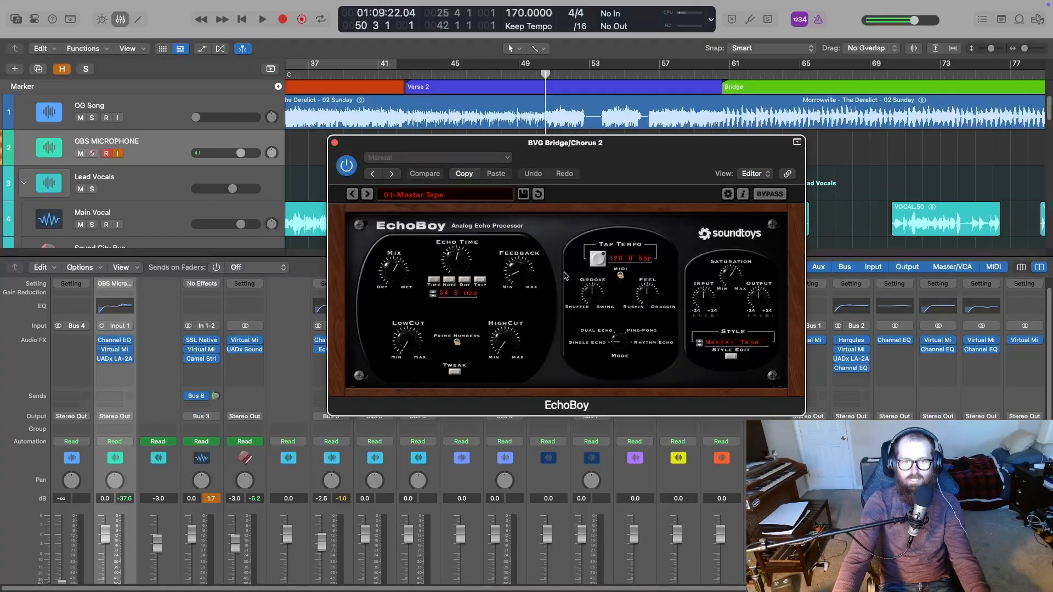
{"action": "key", "text": "super+w"}
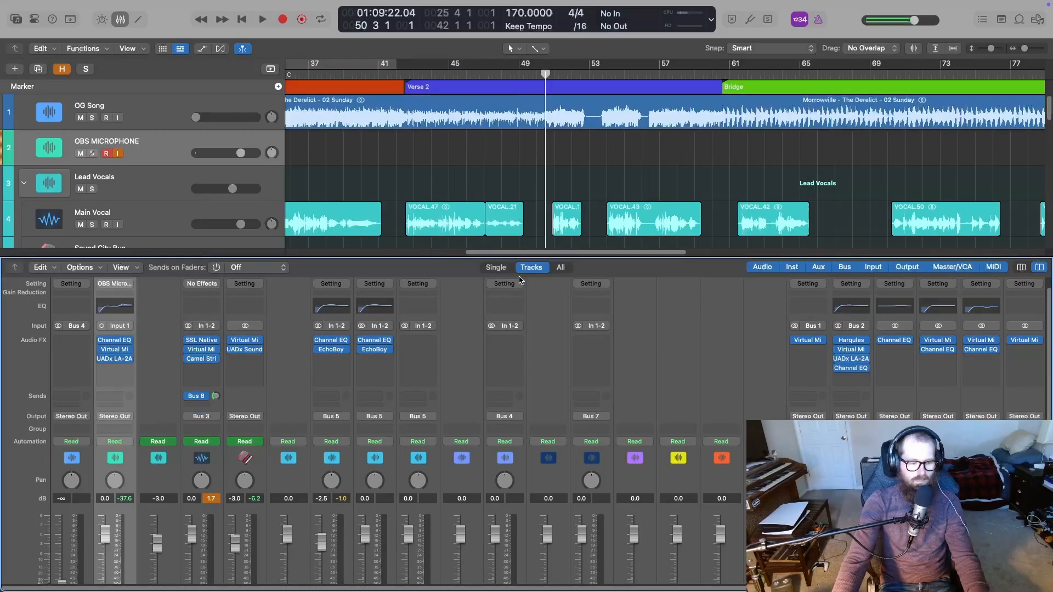
{"action": "key", "text": "x"}
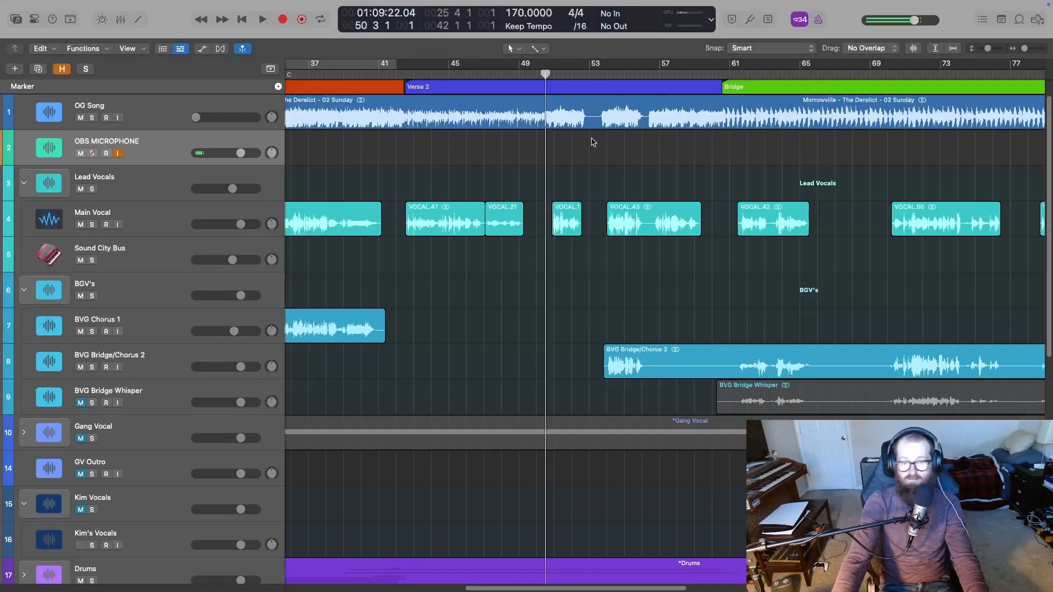
Play Verse 2 from about bar 42 to hear the BVG Bridge/Chorus 2 entry against the main vocal
{"action": "double_click", "coordinate": [394, 73]}
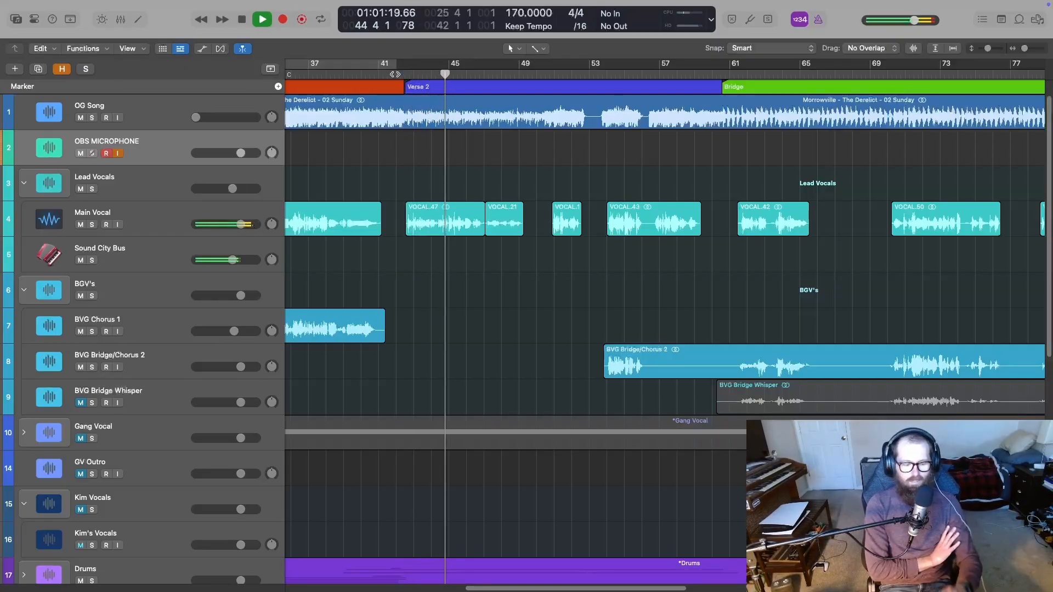
{"action": "key", "text": "space"}
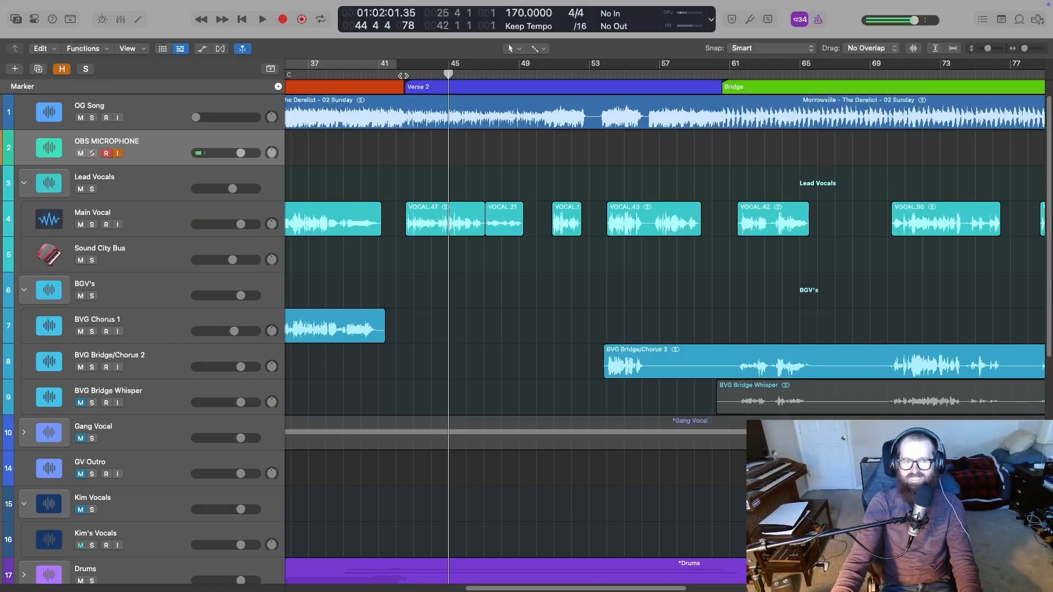
{"action": "left_click", "coordinate": [403, 75]}
{"action": "mouse_move", "coordinate": [392, 5]}
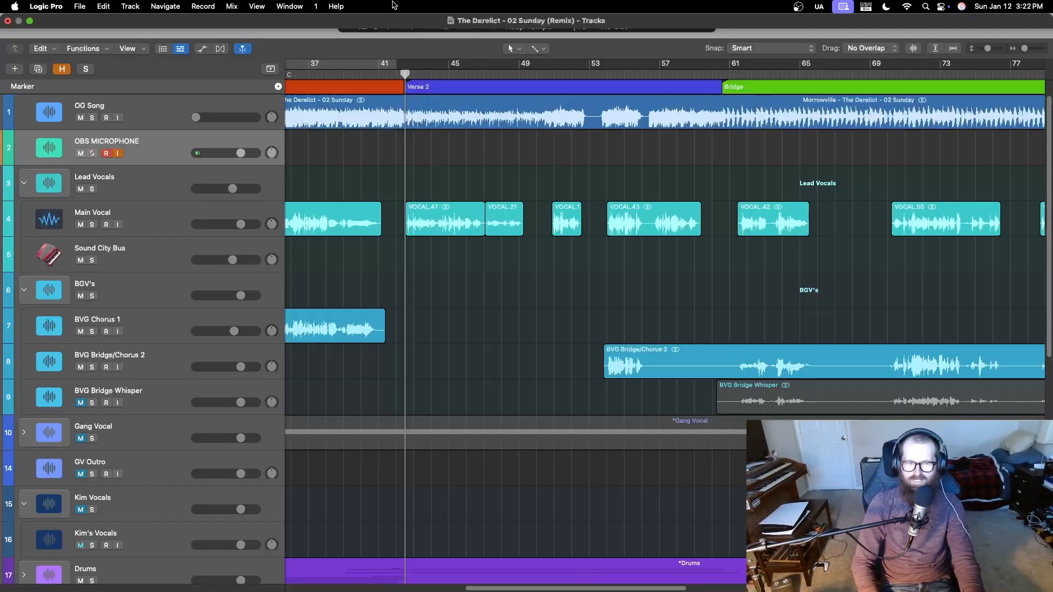
{"action": "key", "text": "space"}
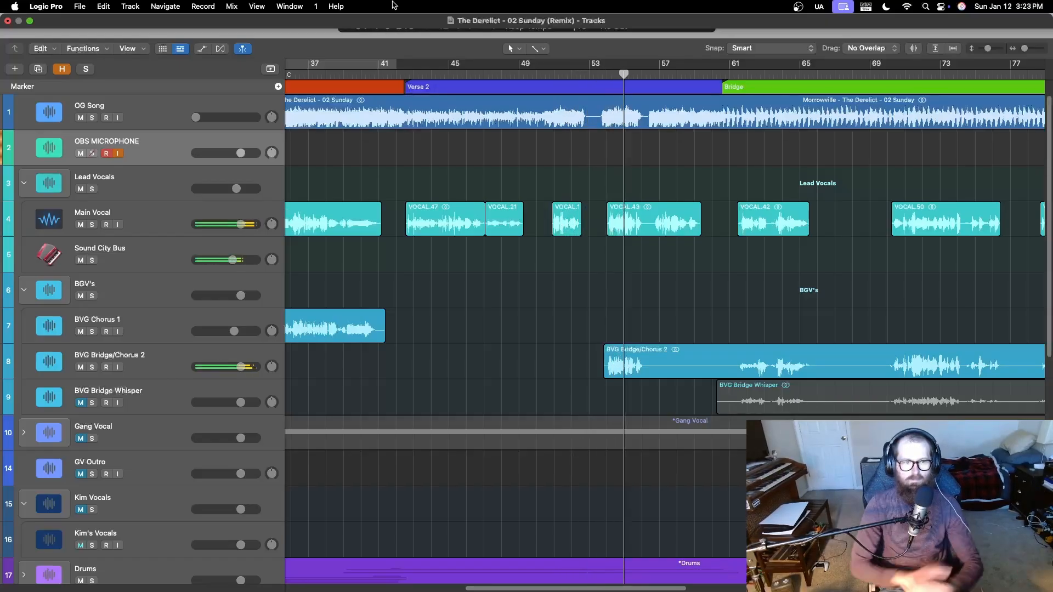
{"action": "key", "text": "space"}
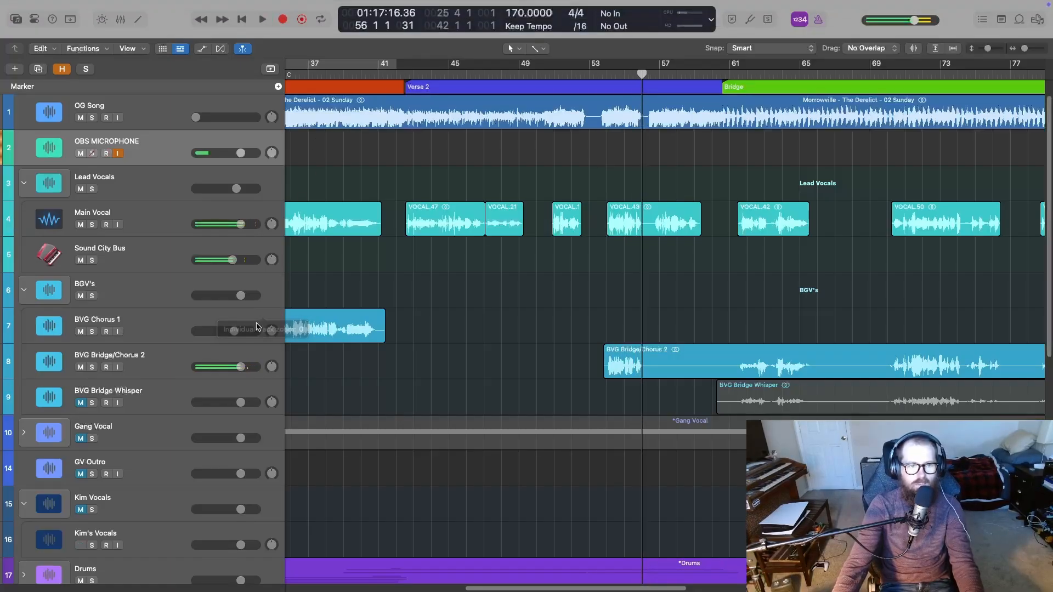
Set the BVG Bridge/Chorus 2 track volume to -2.5 dB and play from about bar 53 into Chorus 2
{"action": "double_click", "coordinate": [239, 371]}
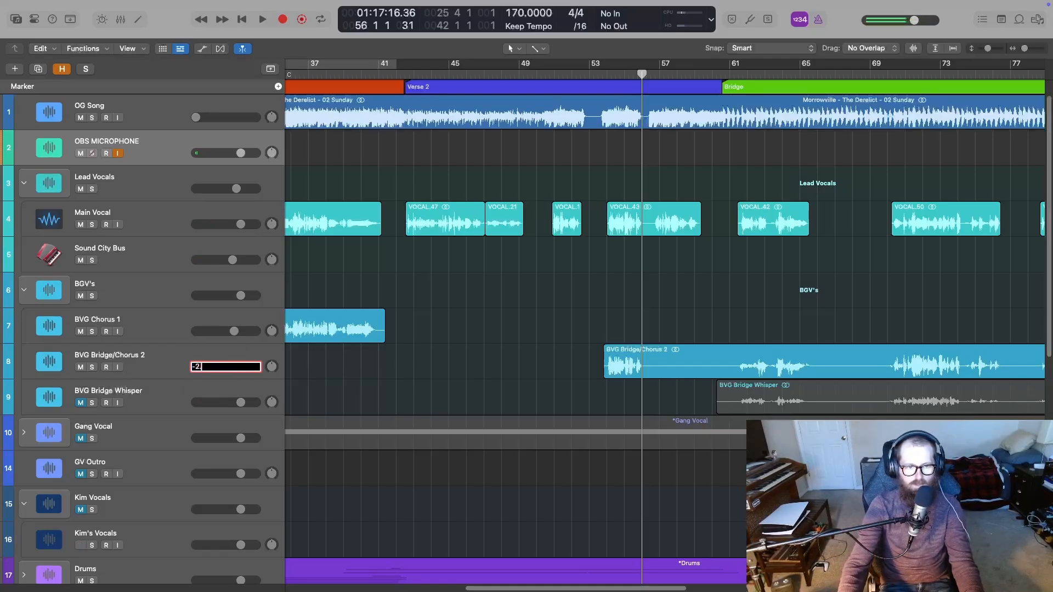
{"action": "left_click", "coordinate": [585, 78]}
{"action": "key", "text": "space"}
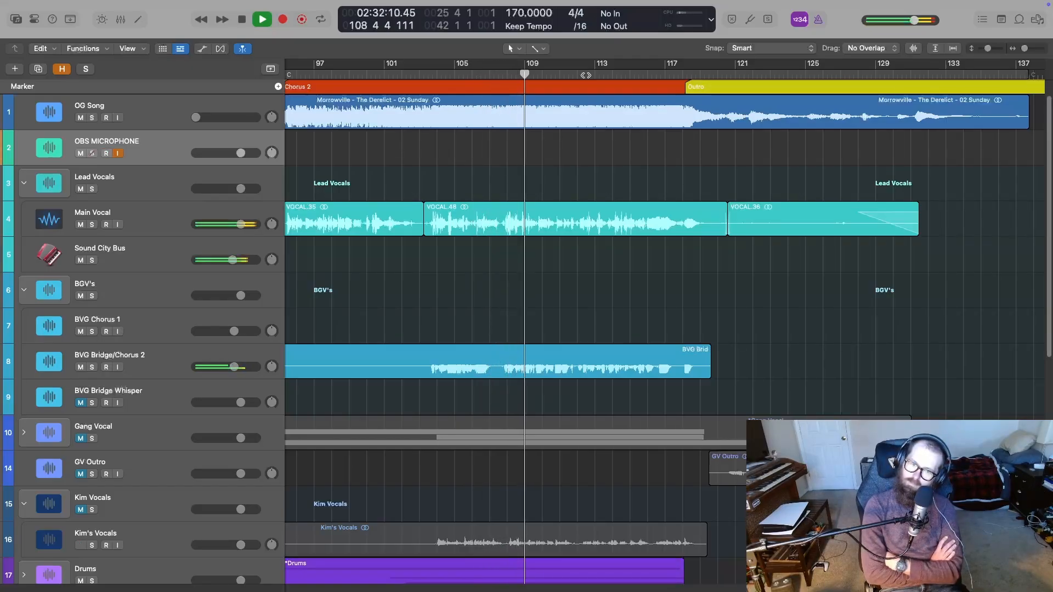
{"action": "key", "text": "space"}
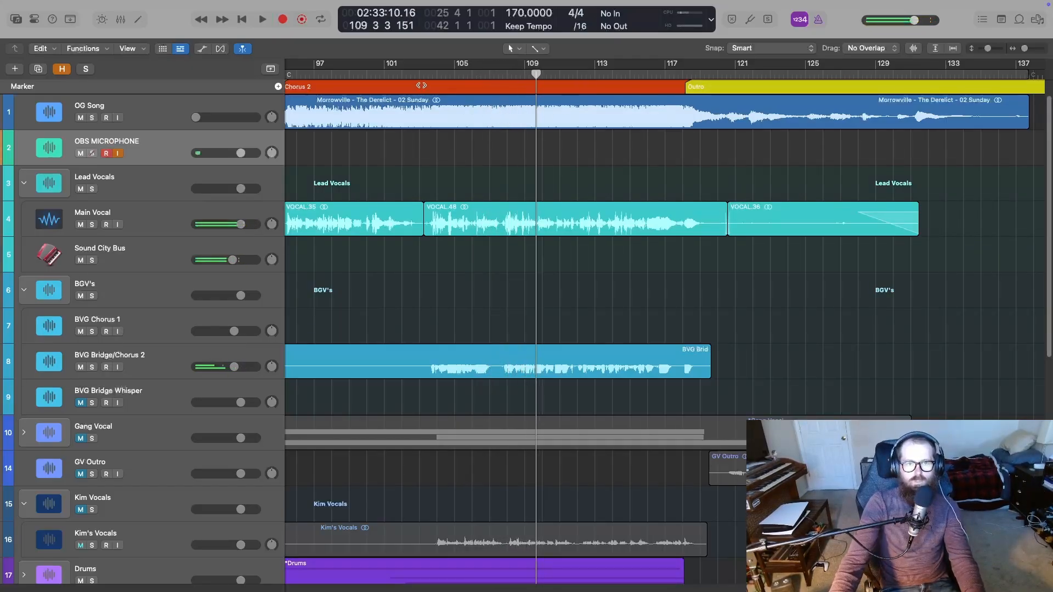
Split the BVG Bridge/Chorus 2 region at bar 103 beat 3 in Chorus 2
{"action": "left_click", "coordinate": [419, 77]}
{"action": "left_click_drag", "start_coordinate": [420, 75], "coordinate": [427, 75]}
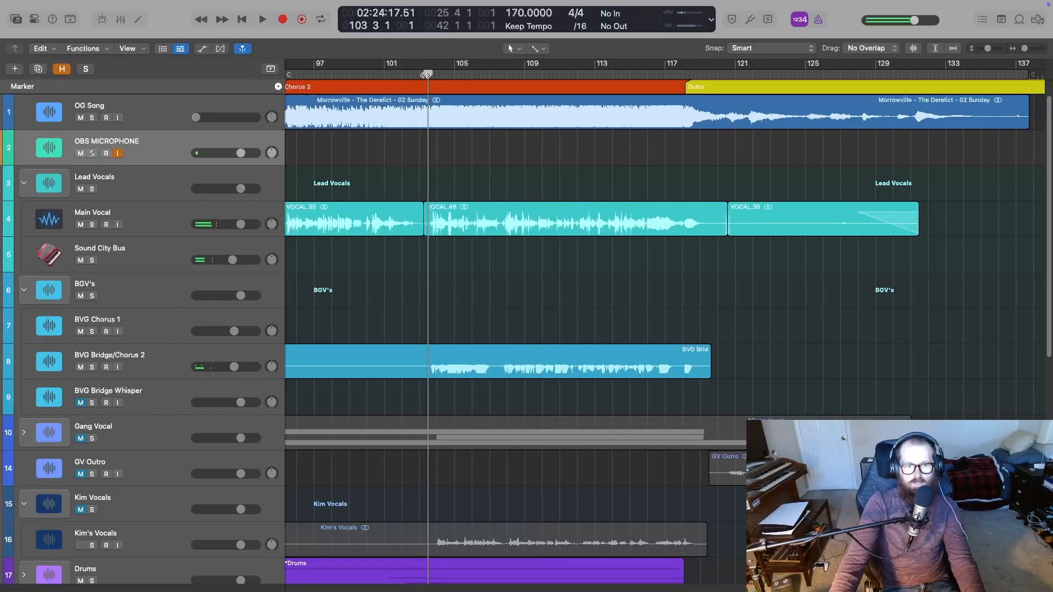
{"action": "left_click", "coordinate": [555, 355]}
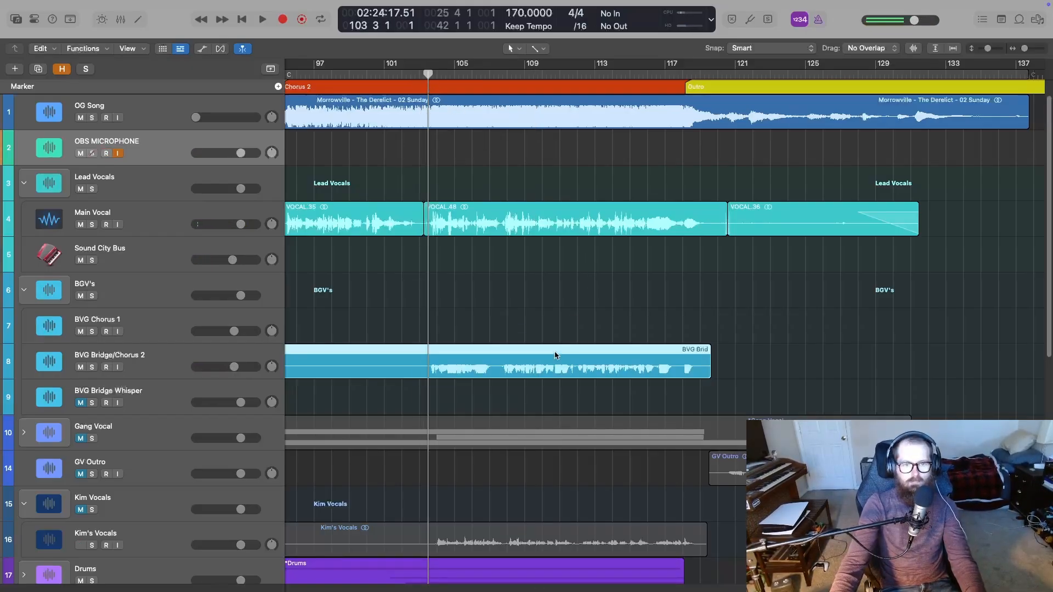
{"action": "key", "text": "super+t"}
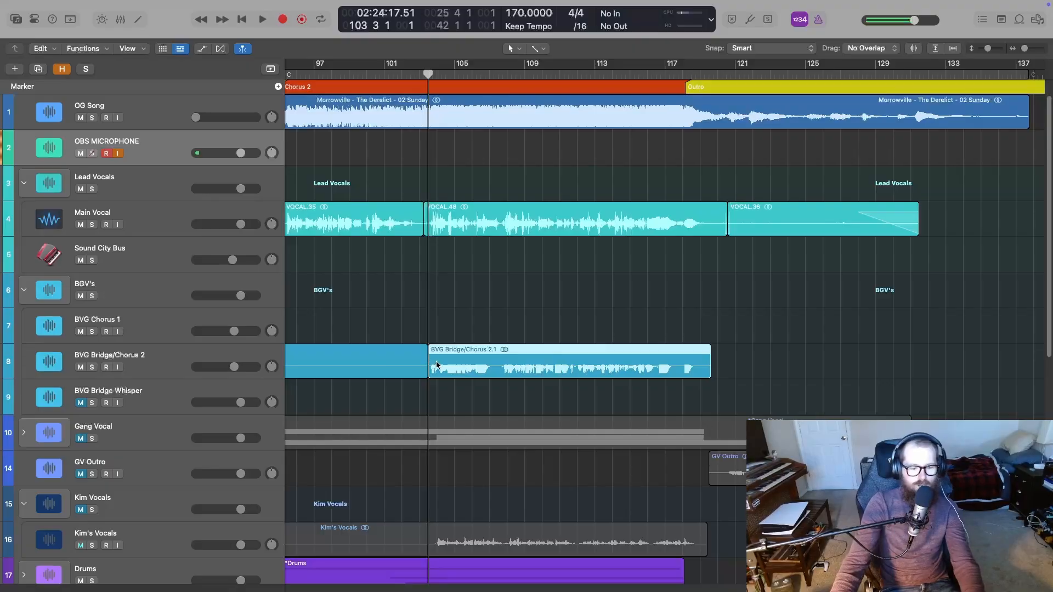
Set the gain of the split-off Chorus 2 region to +2 dB and play it back
{"action": "key", "text": "i"}
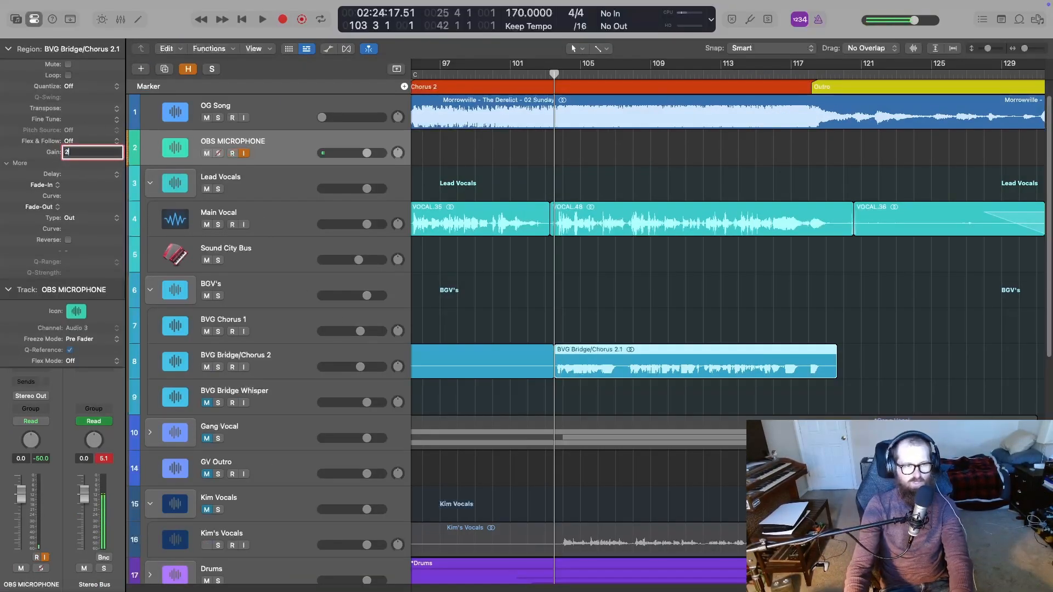
{"action": "type", "text": "2"}
{"action": "key", "text": "Return"}
{"action": "key", "text": "space"}
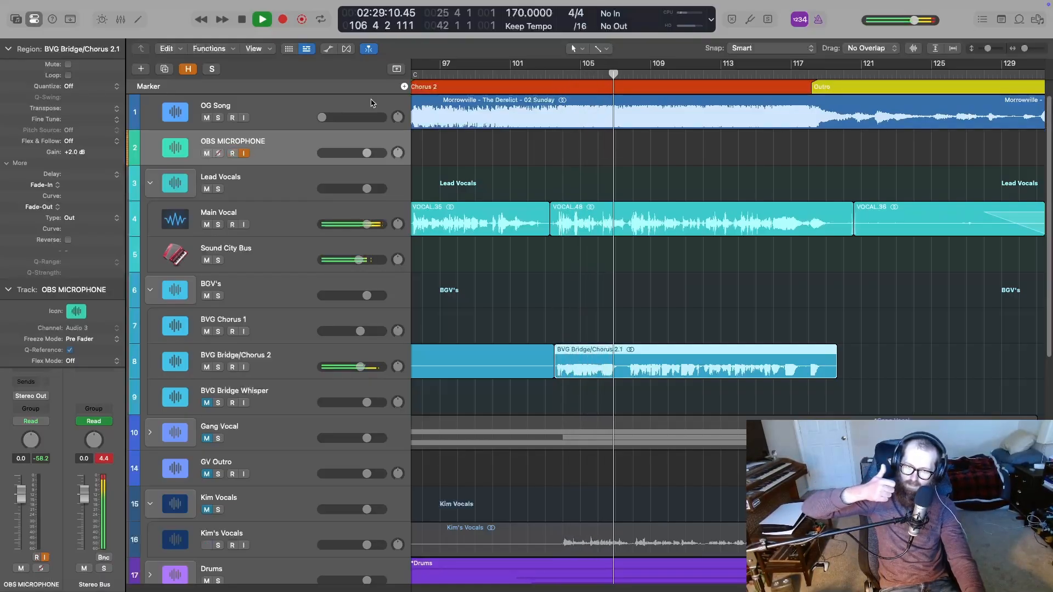
{"action": "key", "text": "space"}
Unmute the BVG Bridge Whisper track and place the playhead at bar 60 just before the Bridge
{"action": "scroll", "coordinate": [872, 294], "scroll_direction": "left", "scroll_amount": 10}
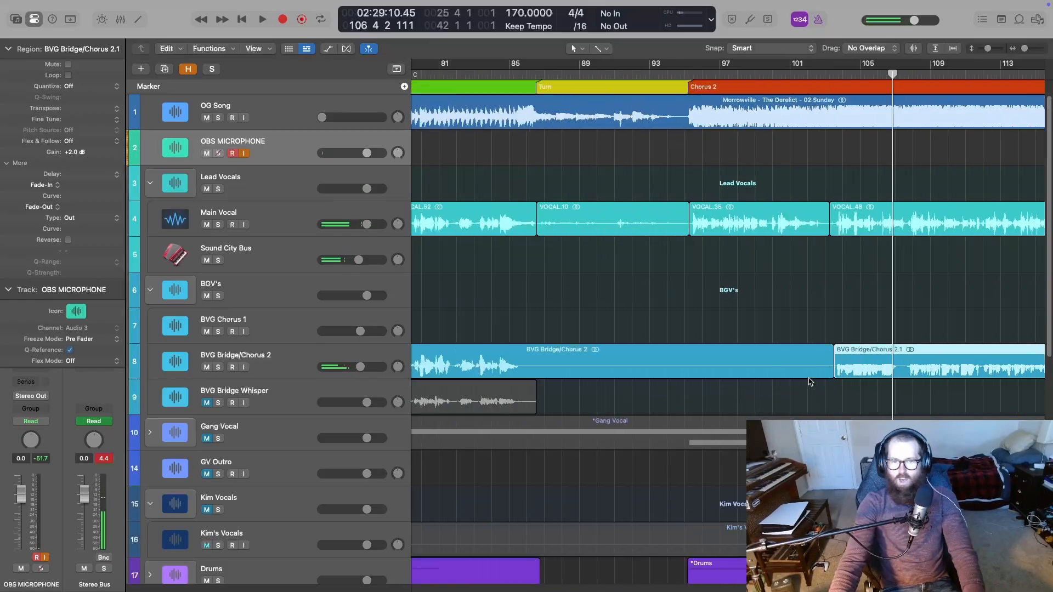
{"action": "scroll", "coordinate": [809, 377], "scroll_direction": "left", "scroll_amount": 20}
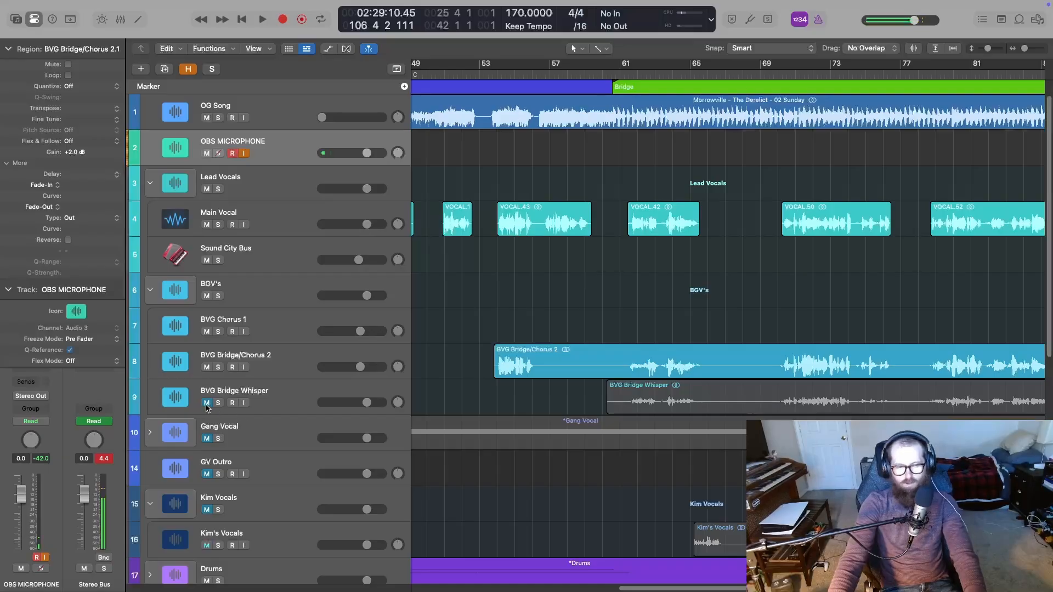
{"action": "left_click", "coordinate": [206, 403]}
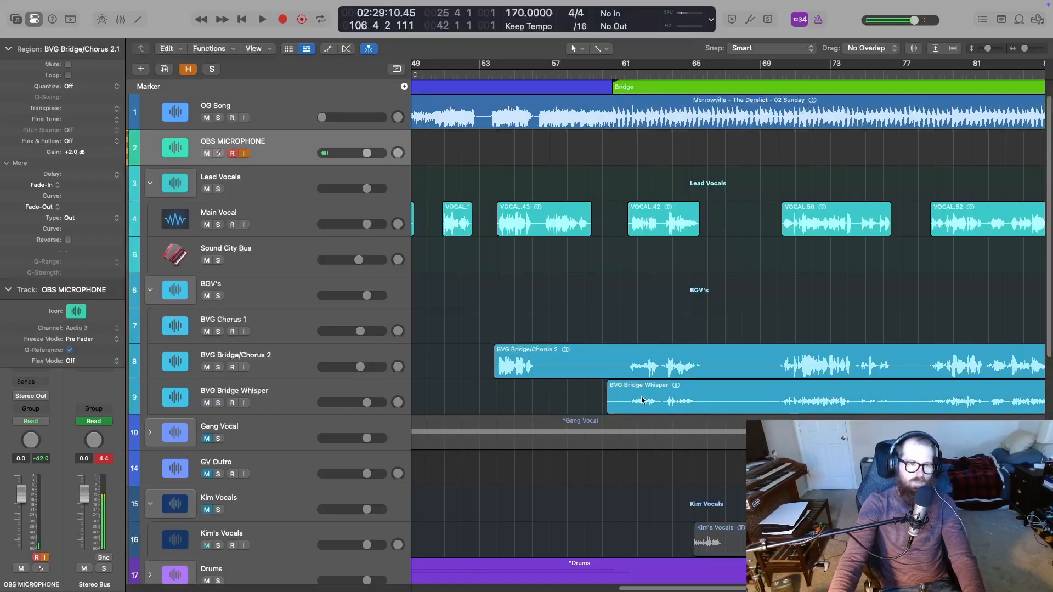
{"action": "scroll", "coordinate": [640, 400], "scroll_direction": "right", "scroll_amount": 3}
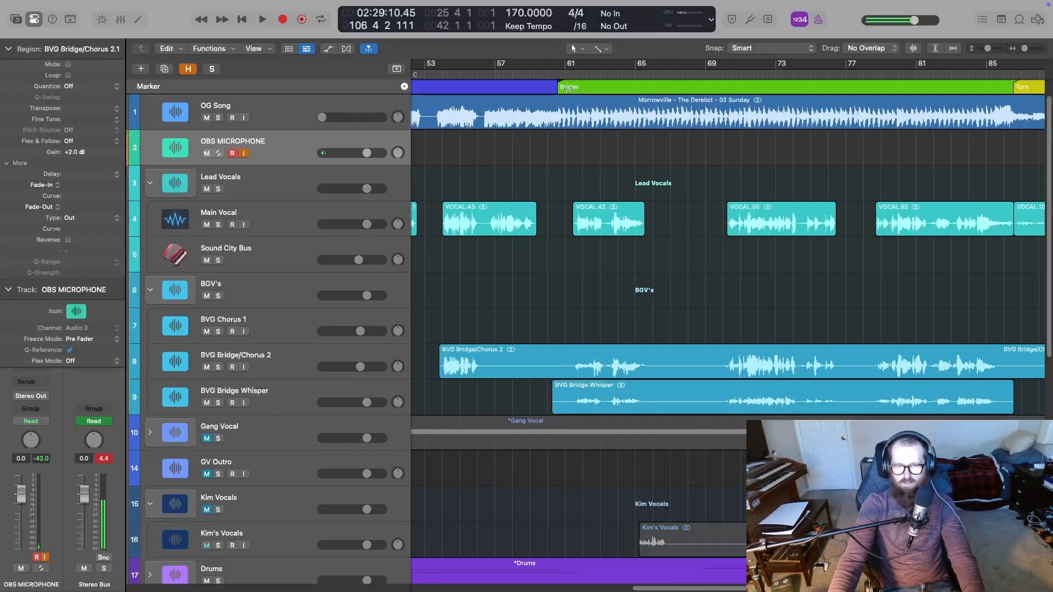
{"action": "left_click", "coordinate": [548, 78]}
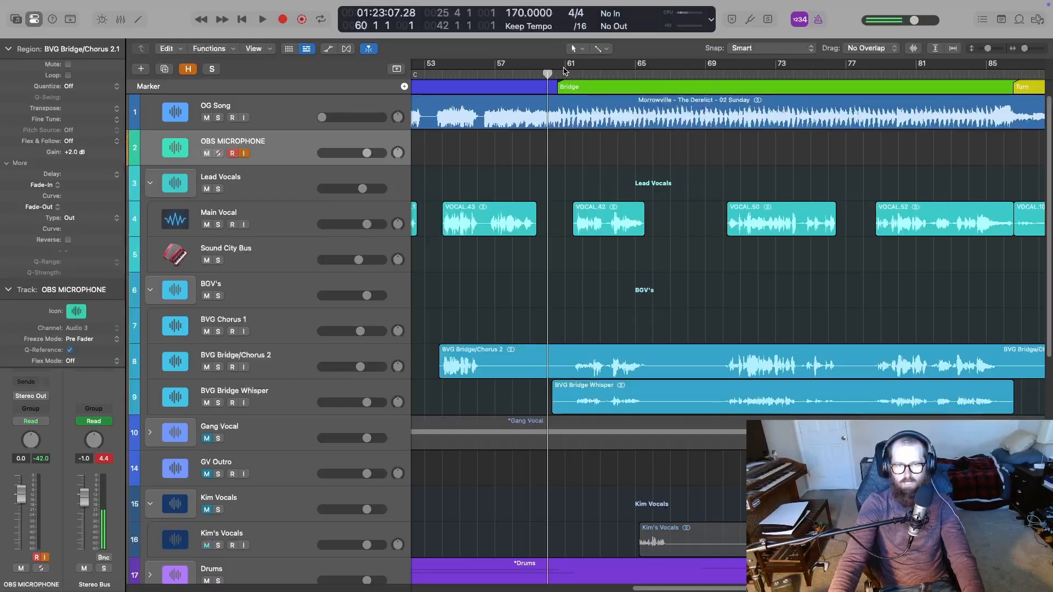
Set the cycle range over the Bridge from bar 61 to 86 and solo the Lead Vocals and BGV's stacks
{"action": "left_click_drag", "start_coordinate": [560, 68], "coordinate": [996, 101]}
{"action": "left_click", "coordinate": [296, 226]}
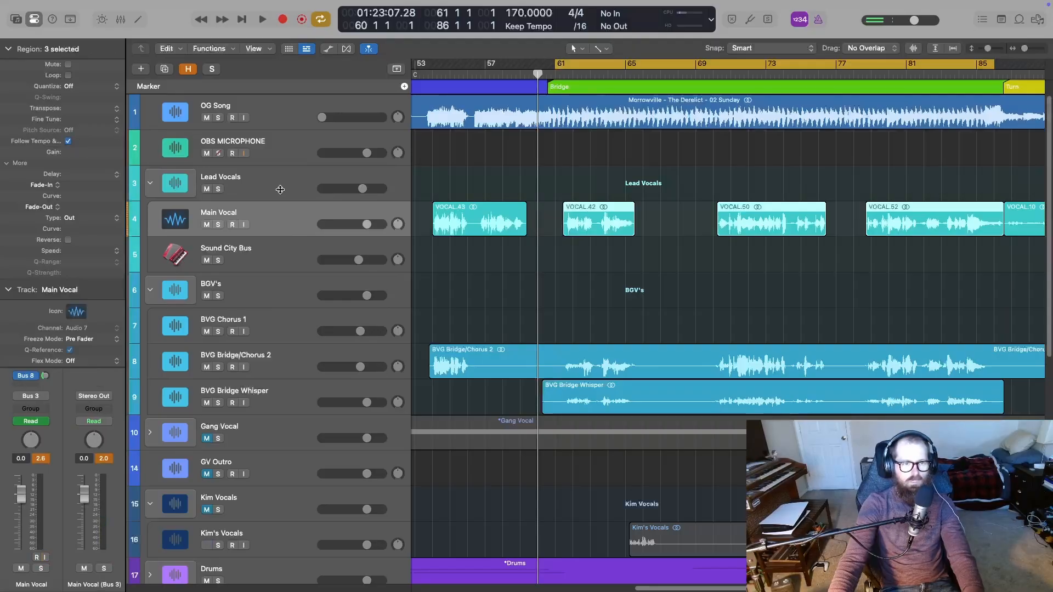
{"action": "left_click", "coordinate": [218, 189]}
{"action": "left_click", "coordinate": [218, 296]}
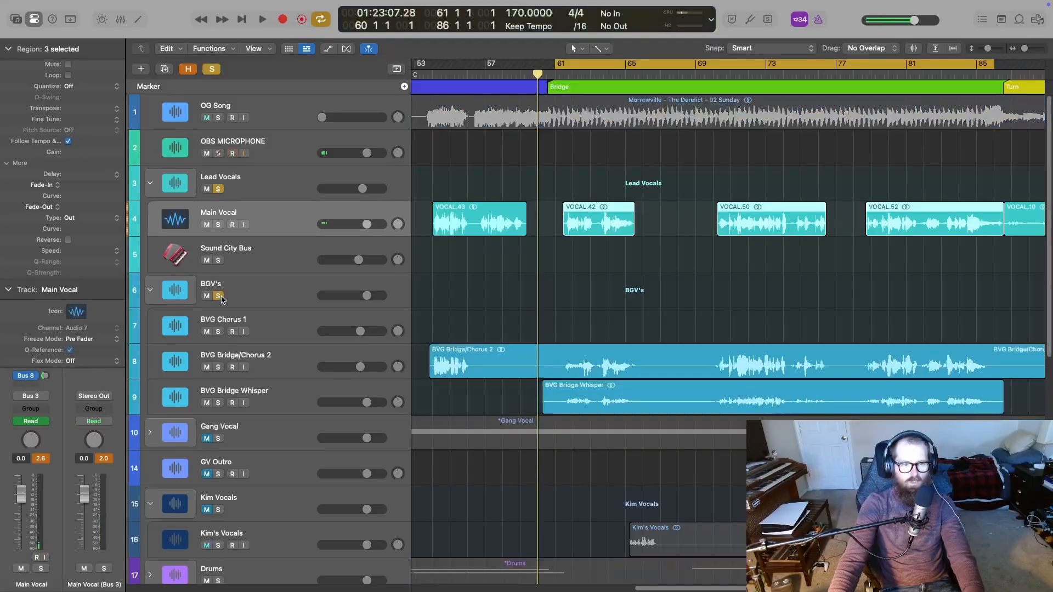
Play the Bridge with BVG Bridge/Chorus 2 muted to hear the whisper track, replaying from bar 65
{"action": "key", "text": "space"}
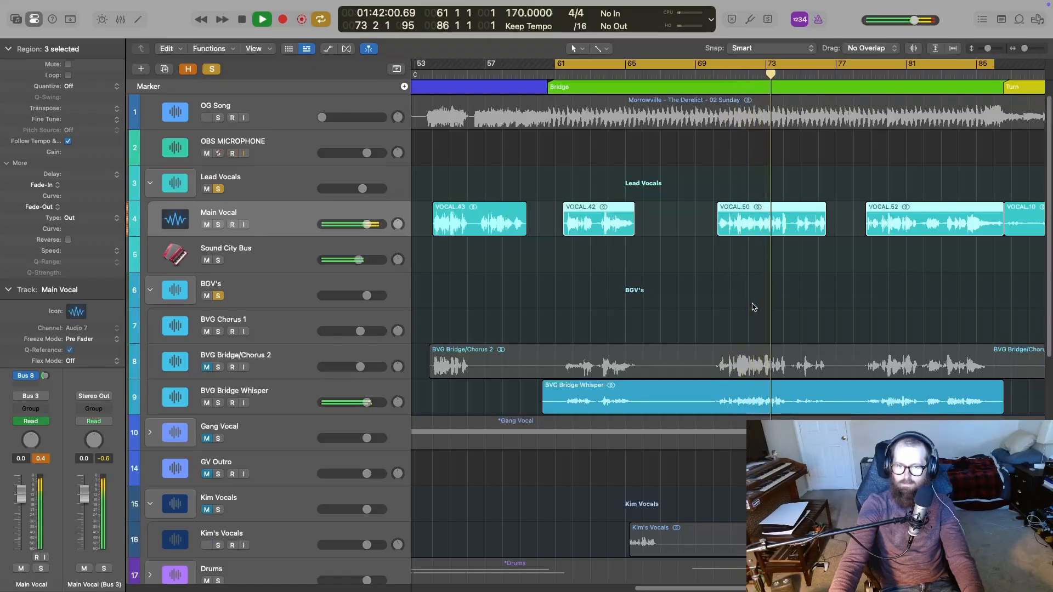
{"action": "key", "text": "space"}
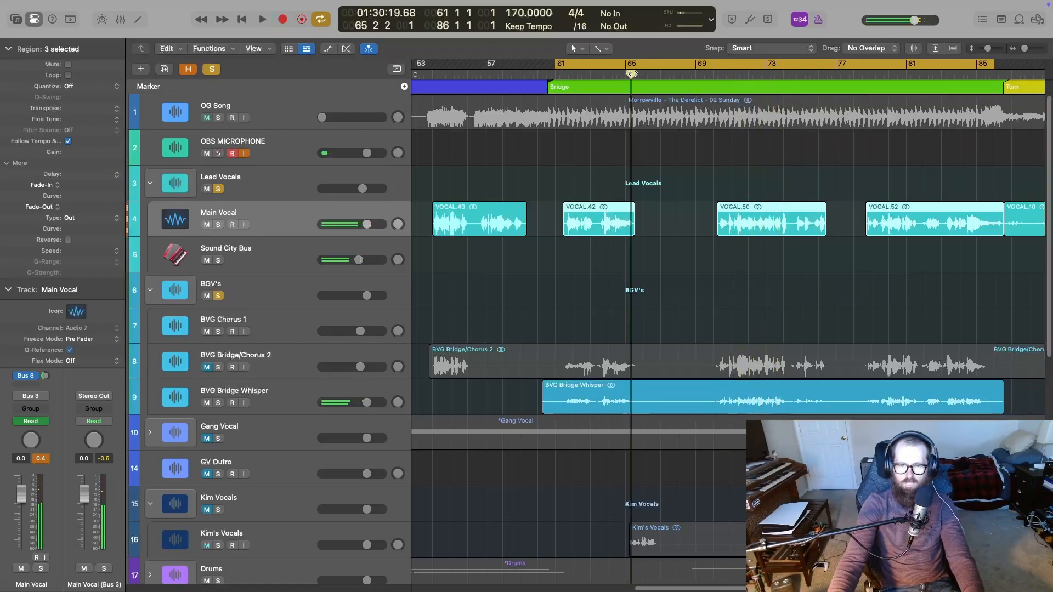
{"action": "key", "text": "space"}
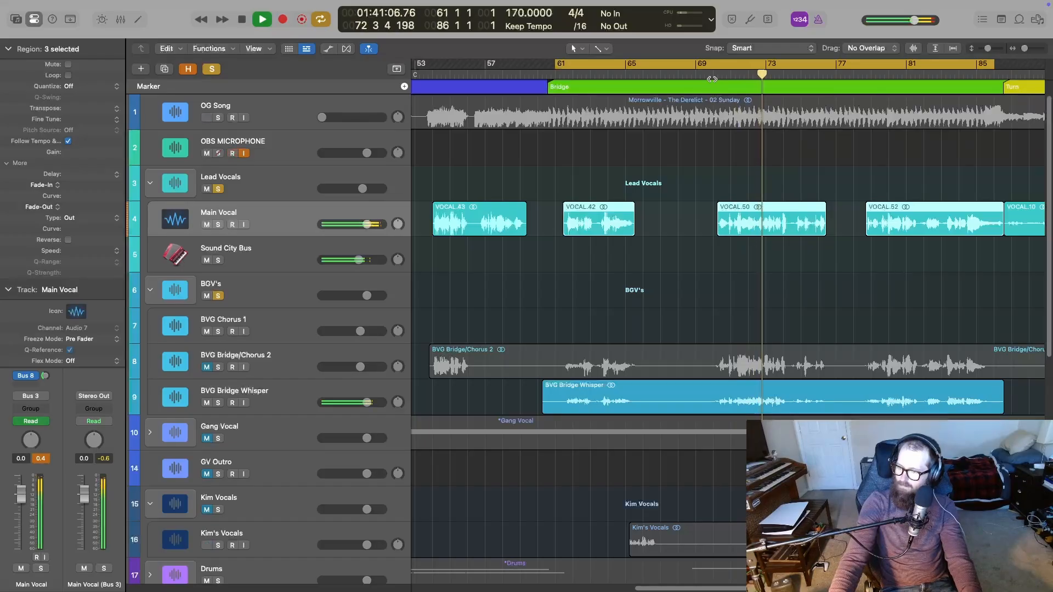
Unmute BVG Bridge/Chorus 2, mute Main Vocal and play the Bridge from about bar 70
{"action": "left_click", "coordinate": [206, 367]}
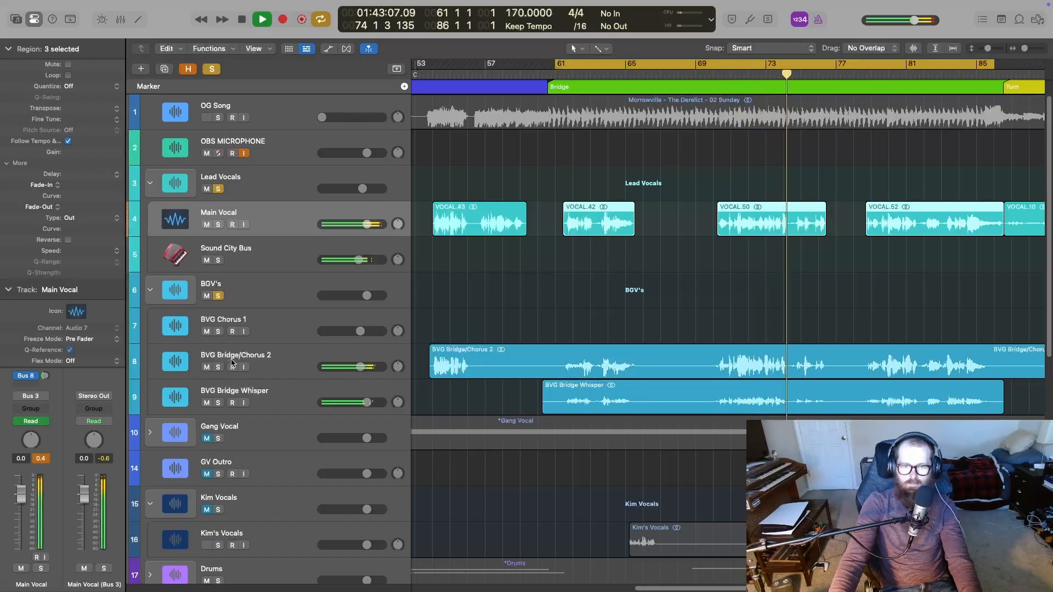
{"action": "left_click", "coordinate": [720, 74]}
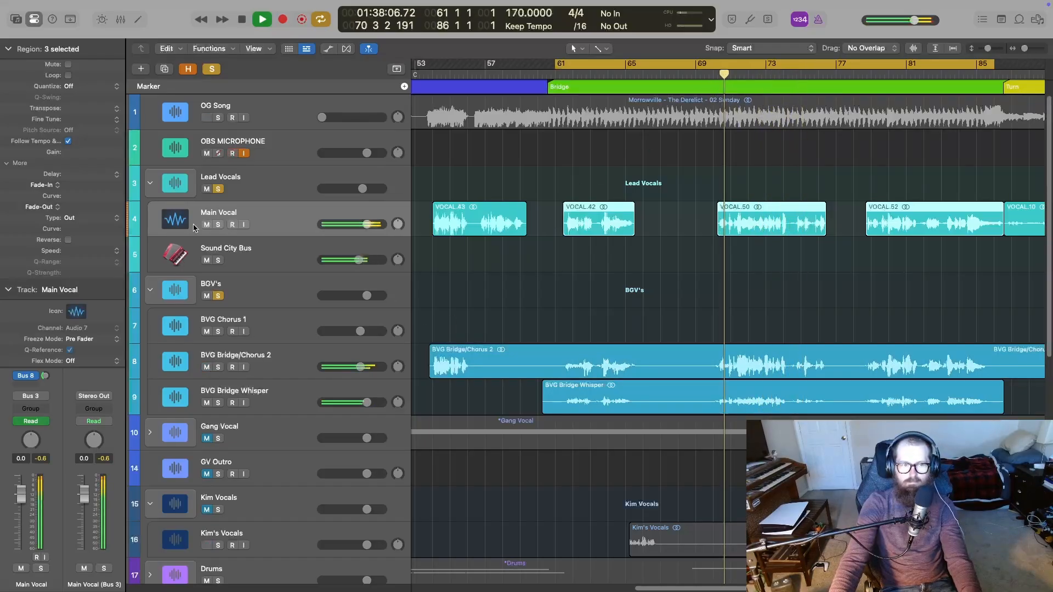
{"action": "left_click", "coordinate": [207, 224]}
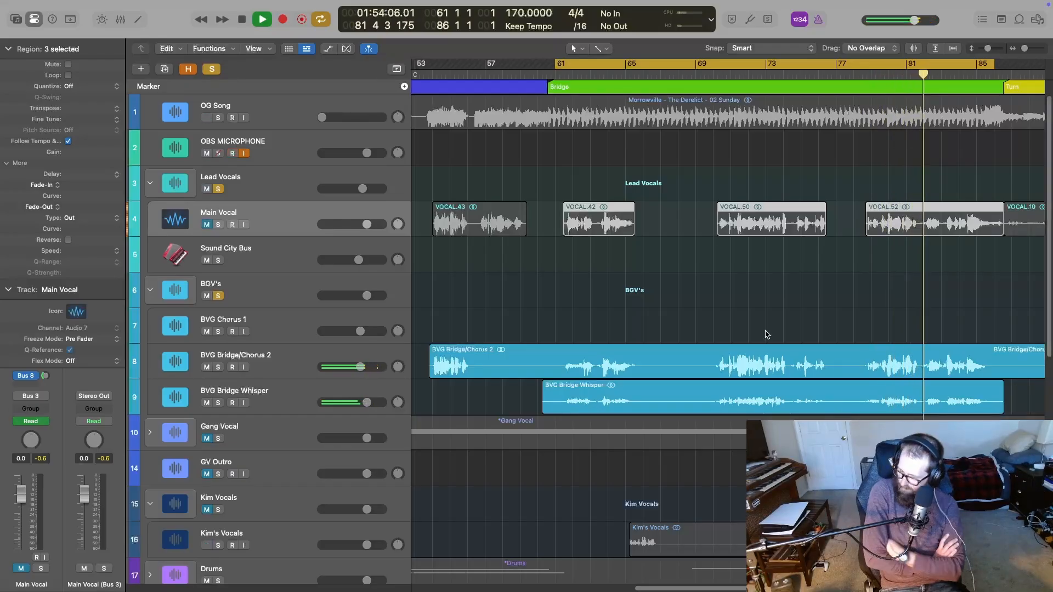
{"action": "key", "text": "space"}
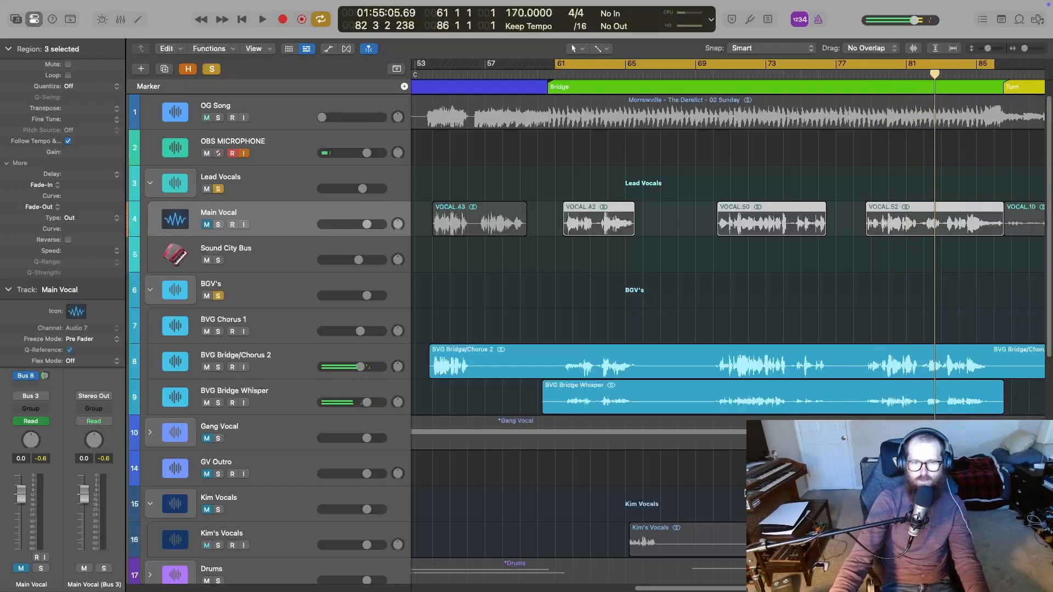
Add the EchoBoy plug-in to the BVG Bridge Whisper channel in the mixer and close the mixer
{"action": "key", "text": "x"}
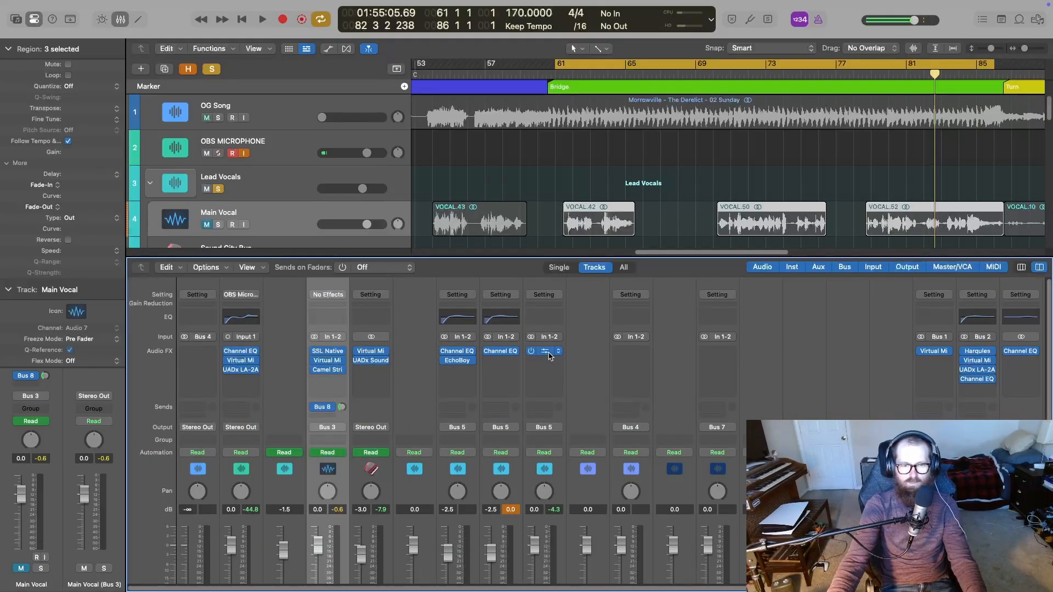
{"action": "left_click", "coordinate": [549, 354]}
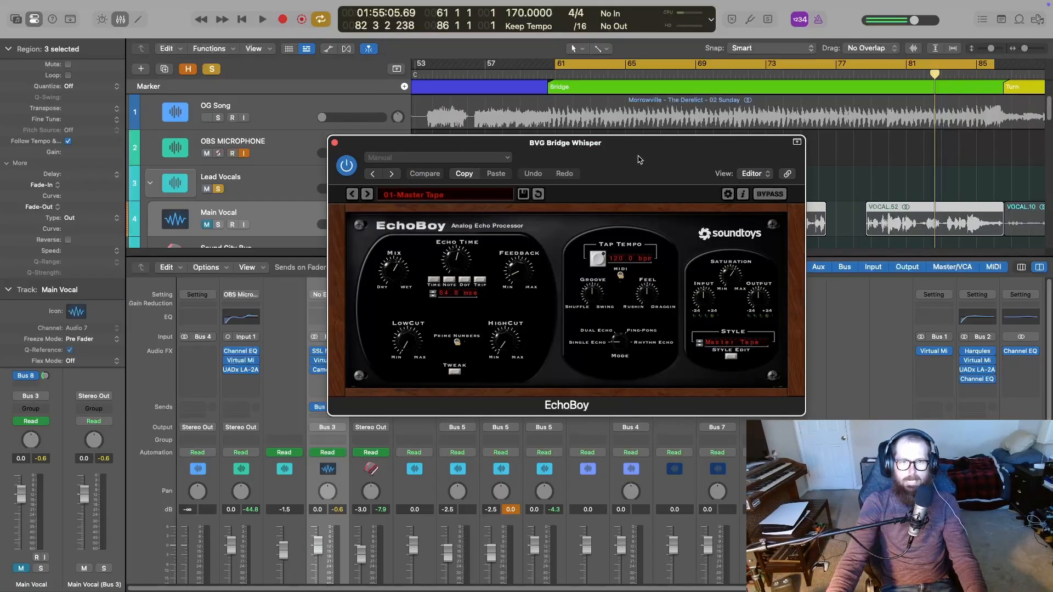
{"action": "key", "text": "x"}
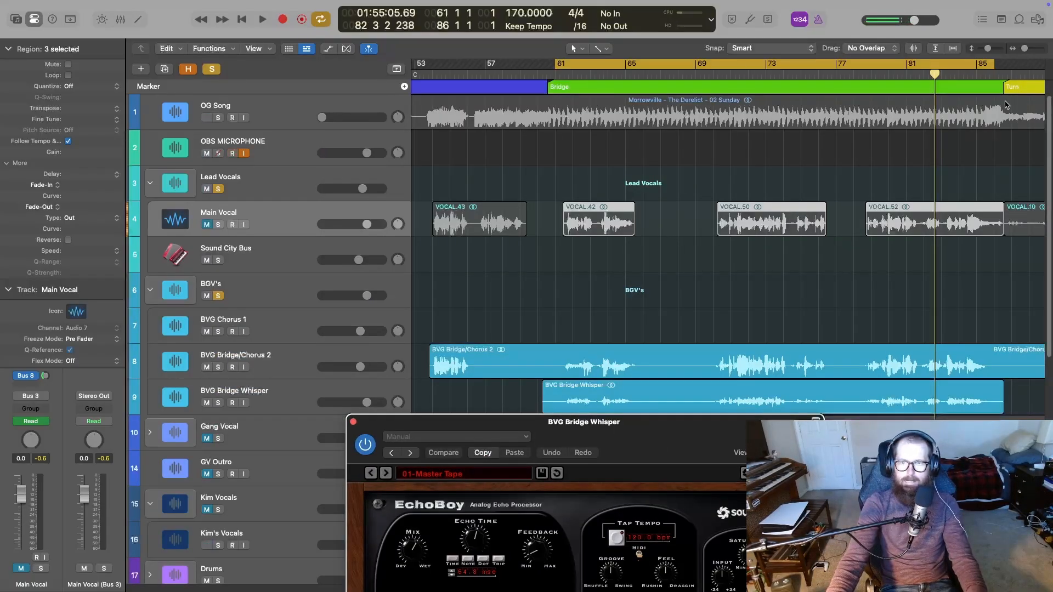
{"action": "left_click_drag", "start_coordinate": [716, 67], "coordinate": [550, 55]}
{"action": "scroll", "coordinate": [469, 141], "scroll_direction": "left", "scroll_amount": 5}
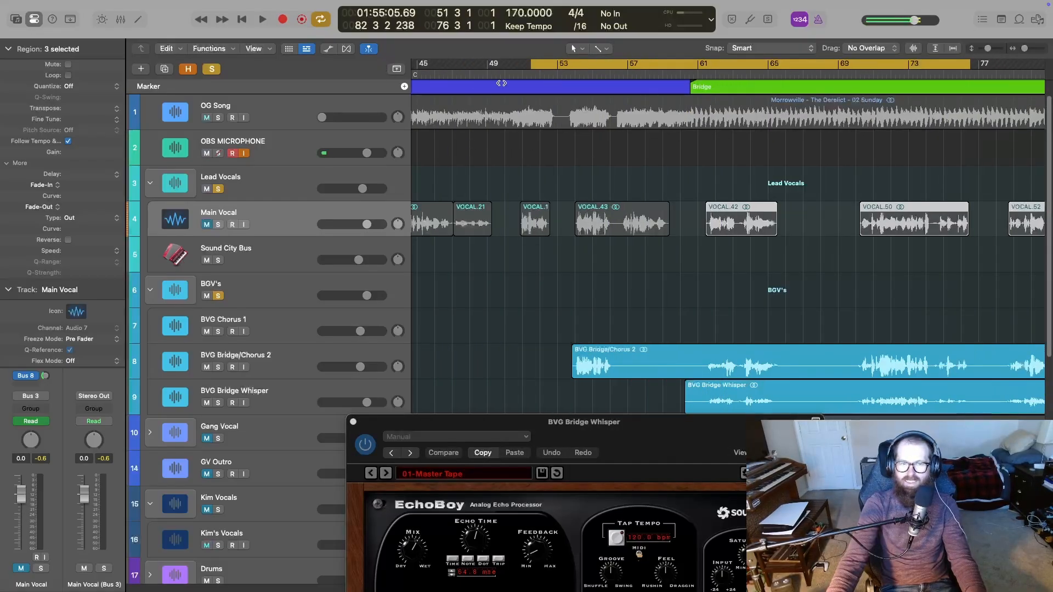
{"action": "left_click", "coordinate": [535, 66]}
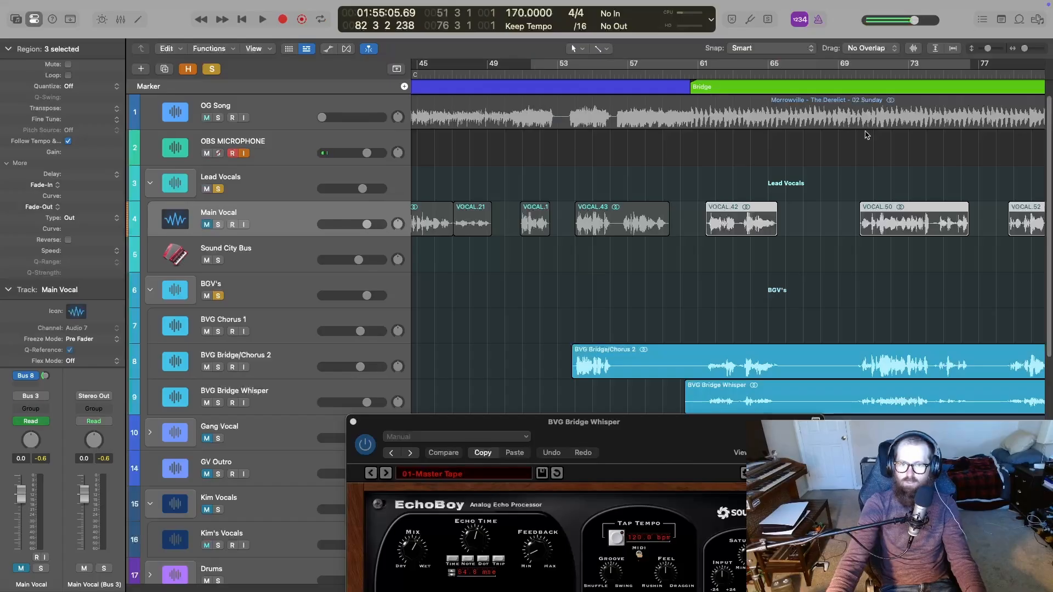
Set the cycle range to bars 70 to 77 in the Bridge and play it with the whole EchoBoy window in view
{"action": "scroll", "coordinate": [844, 151], "scroll_direction": "right", "scroll_amount": 3}
{"action": "left_click", "coordinate": [829, 69]}
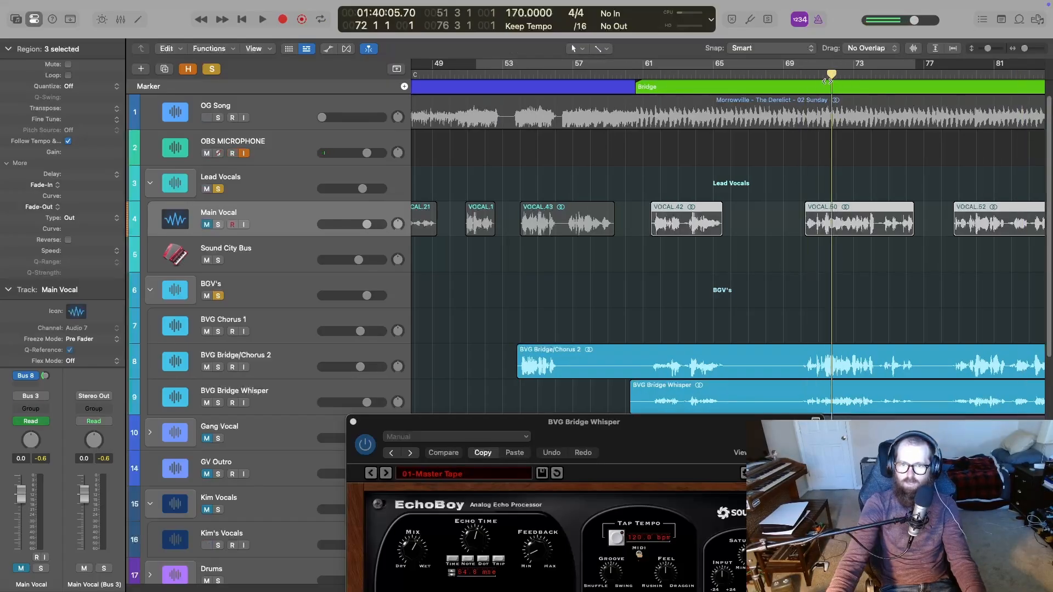
{"action": "left_click", "coordinate": [809, 68]}
{"action": "left_click_drag", "start_coordinate": [806, 71], "coordinate": [921, 90]}
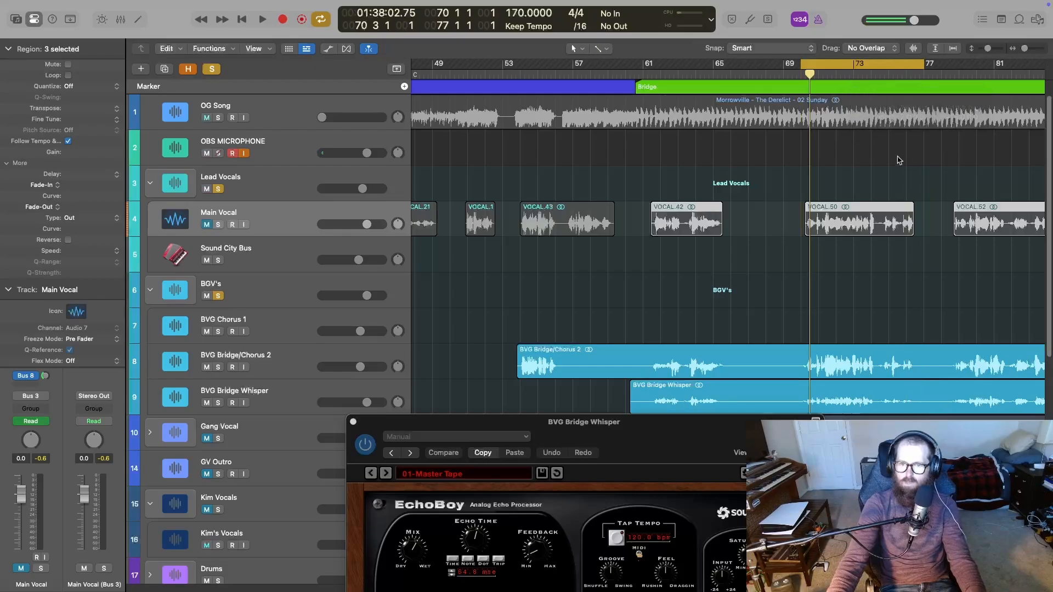
{"action": "key", "text": "space"}
{"action": "left_click_drag", "start_coordinate": [646, 448], "coordinate": [575, 130]}
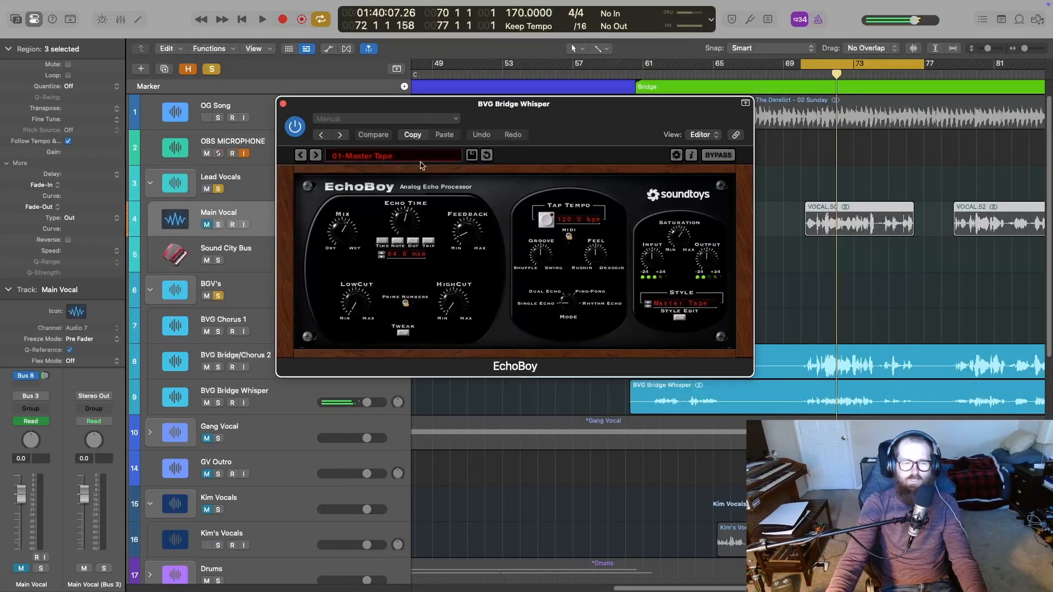
Load the Ambients Echoes preset in EchoBoy and play the cycled Bridge section with the window off the playing regions
{"action": "key", "text": "space"}
{"action": "left_click", "coordinate": [393, 156]}
{"action": "mouse_move", "coordinate": [422, 215]}
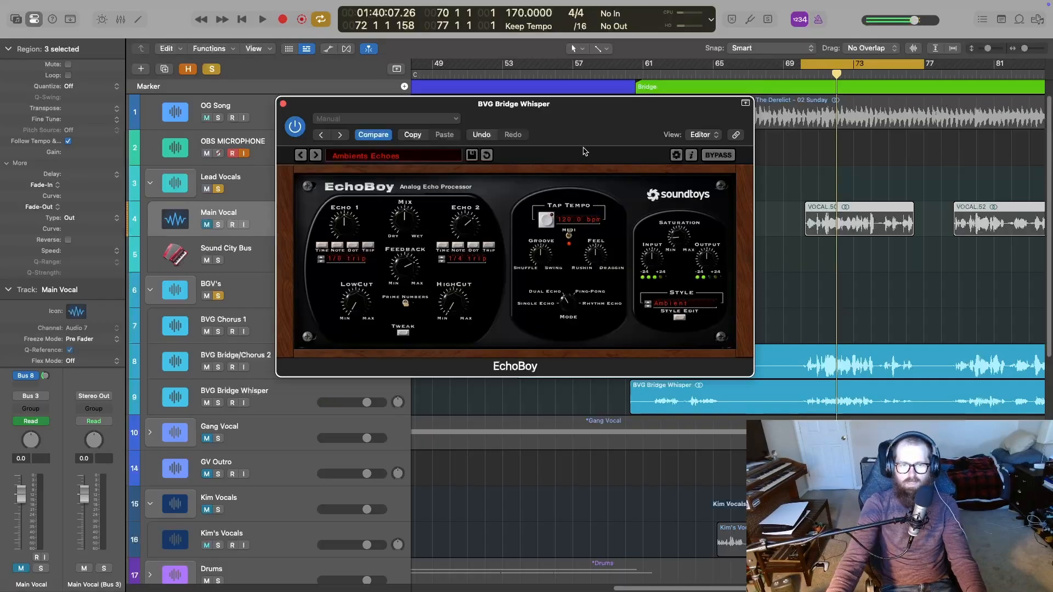
{"action": "left_click_drag", "start_coordinate": [570, 123], "coordinate": [384, 228]}
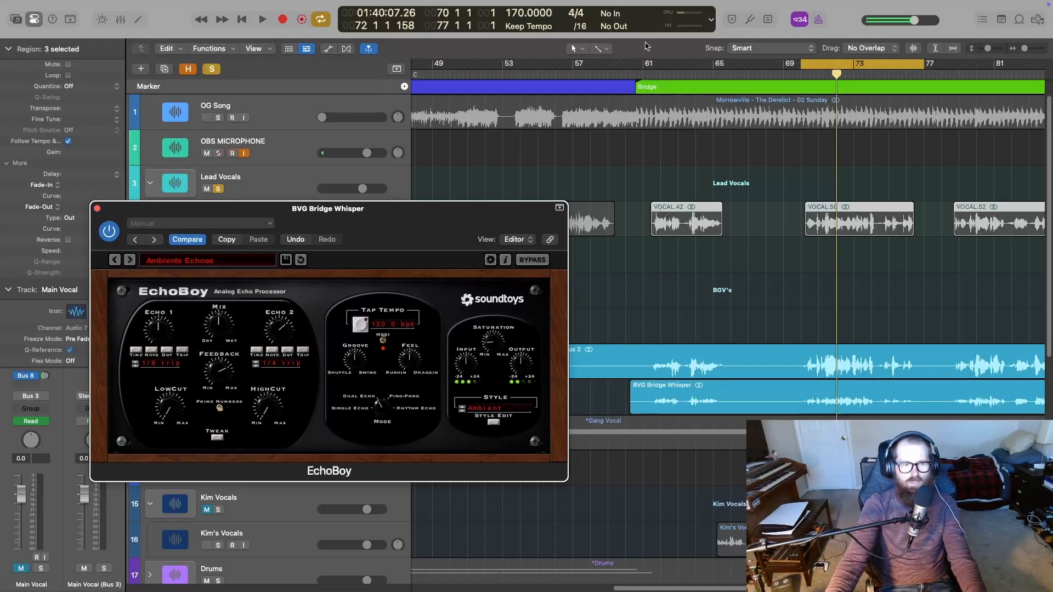
{"action": "key", "text": "space"}
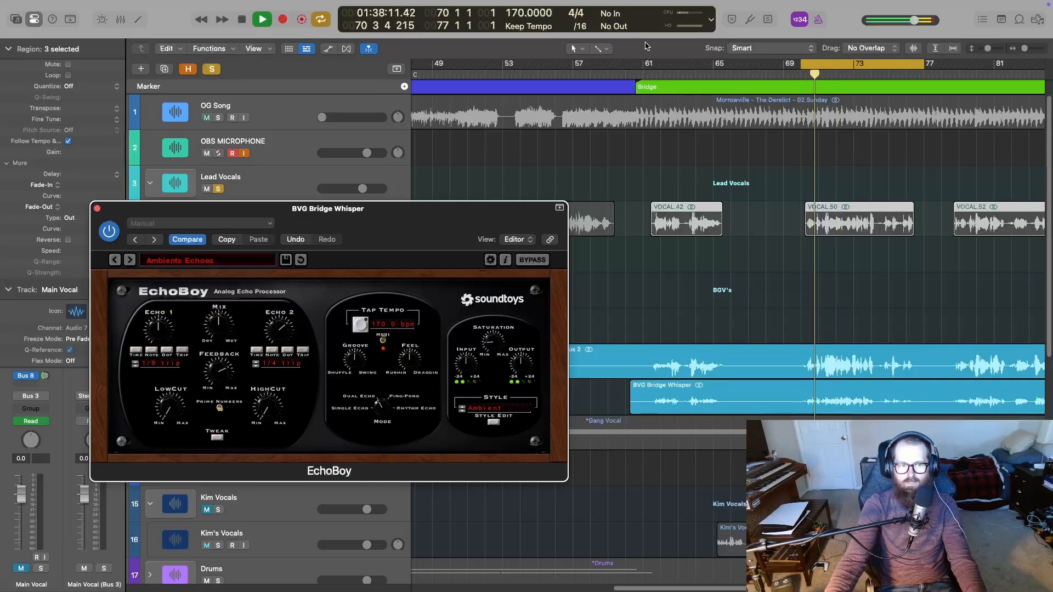
Load the Arena Bathroom preset from EchoBoy's Vocal FX category and play the cycled Bridge section with it
{"action": "left_click", "coordinate": [147, 260]}
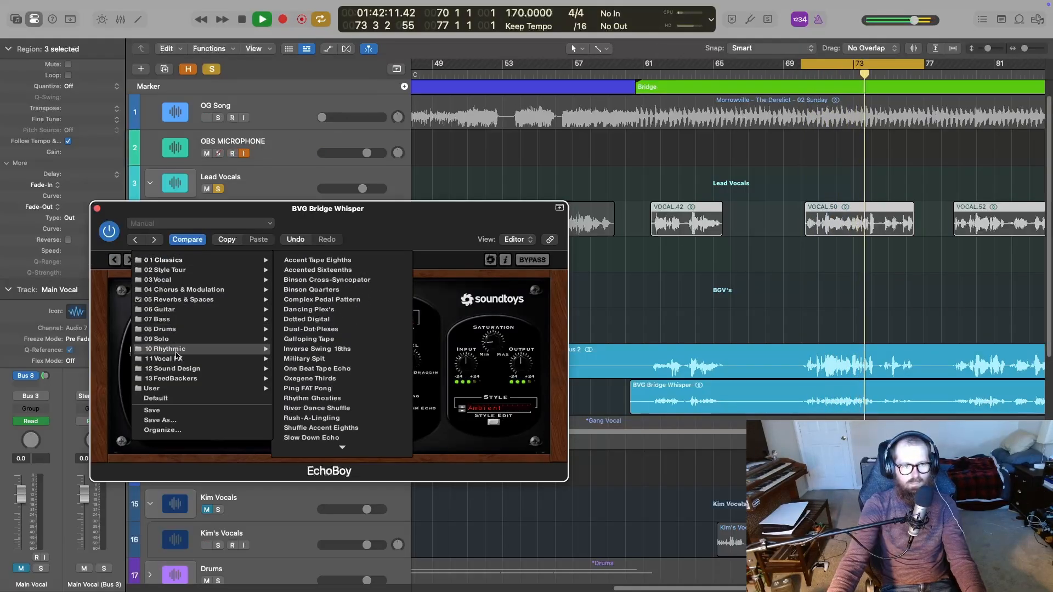
{"action": "mouse_move", "coordinate": [187, 362]}
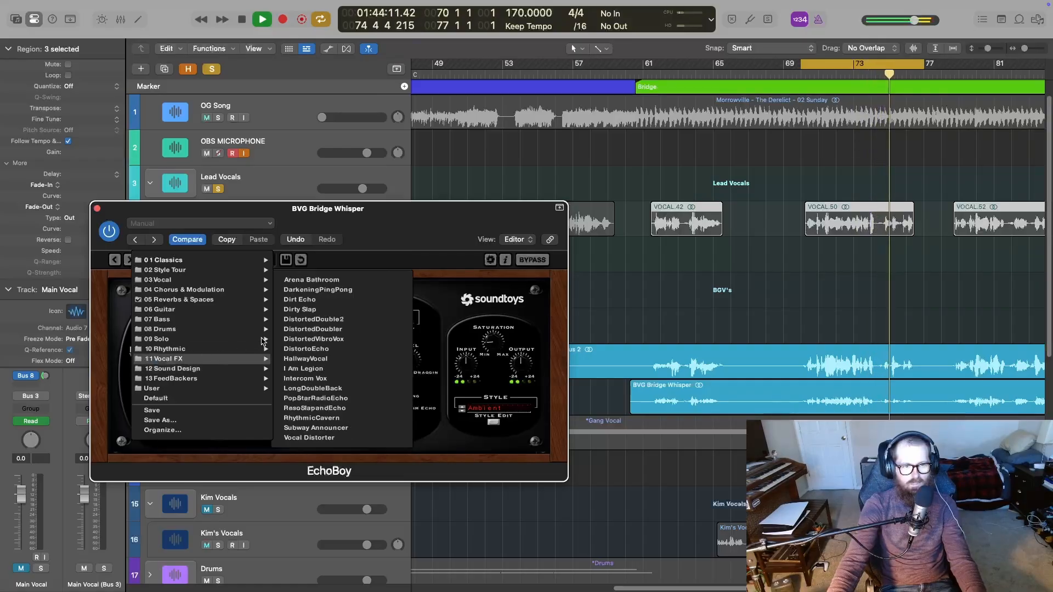
{"action": "left_click", "coordinate": [357, 281]}
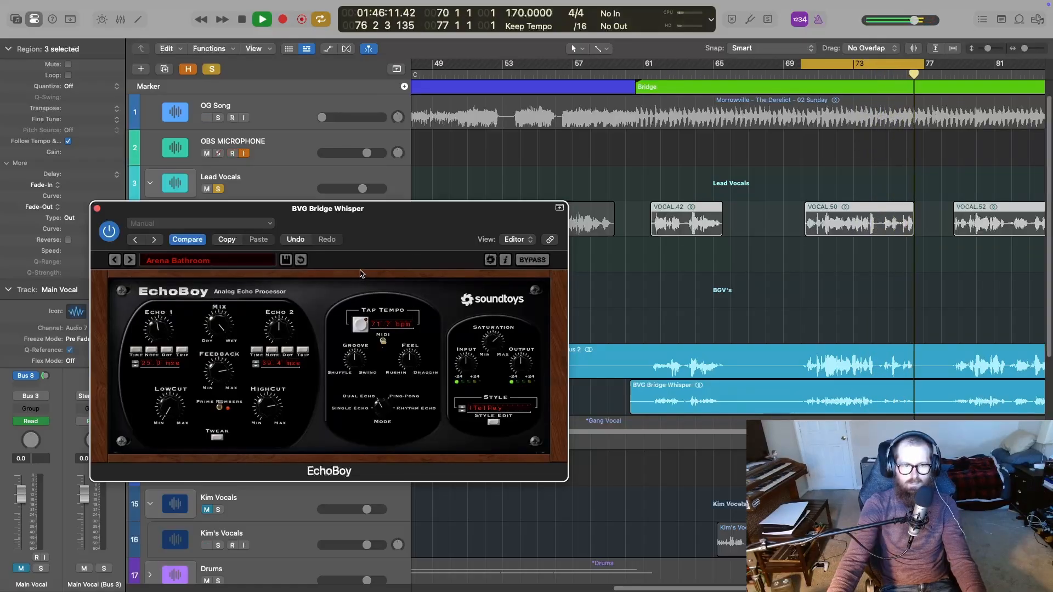
{"action": "key", "text": "space"}
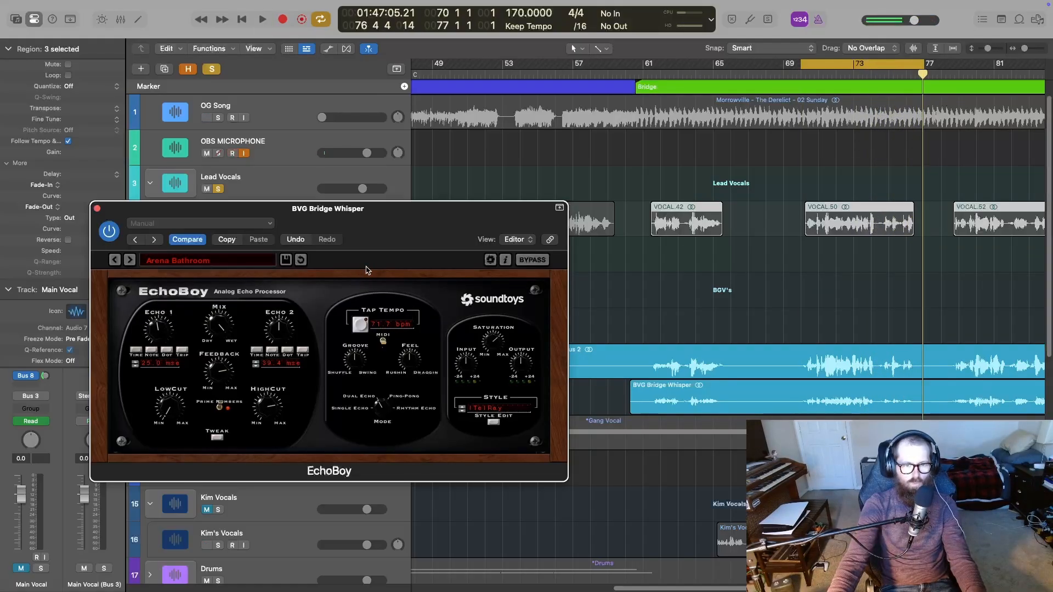
{"action": "key", "text": "space"}
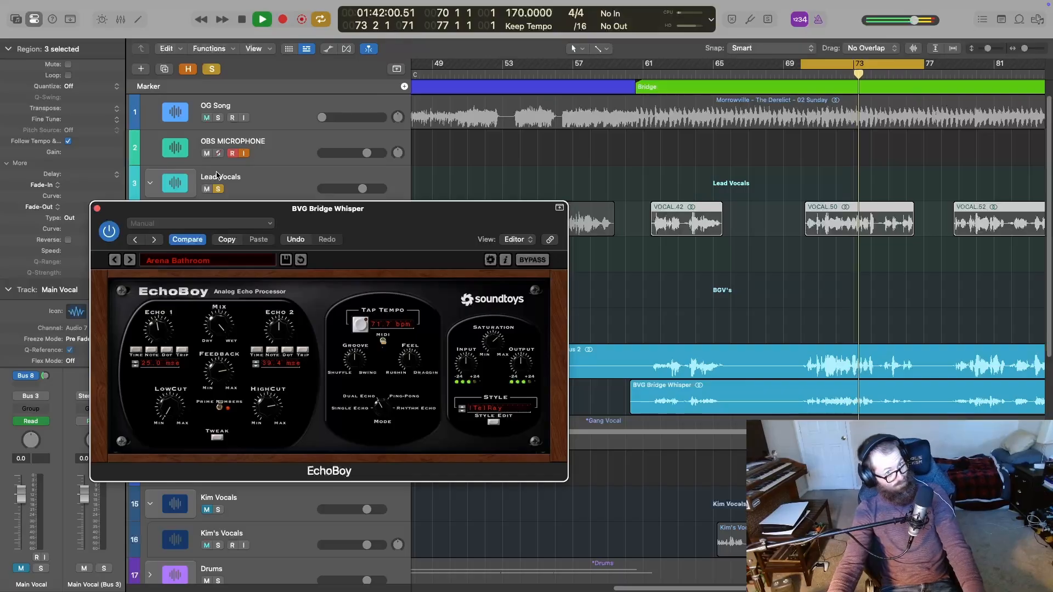
{"action": "key", "text": "space"}
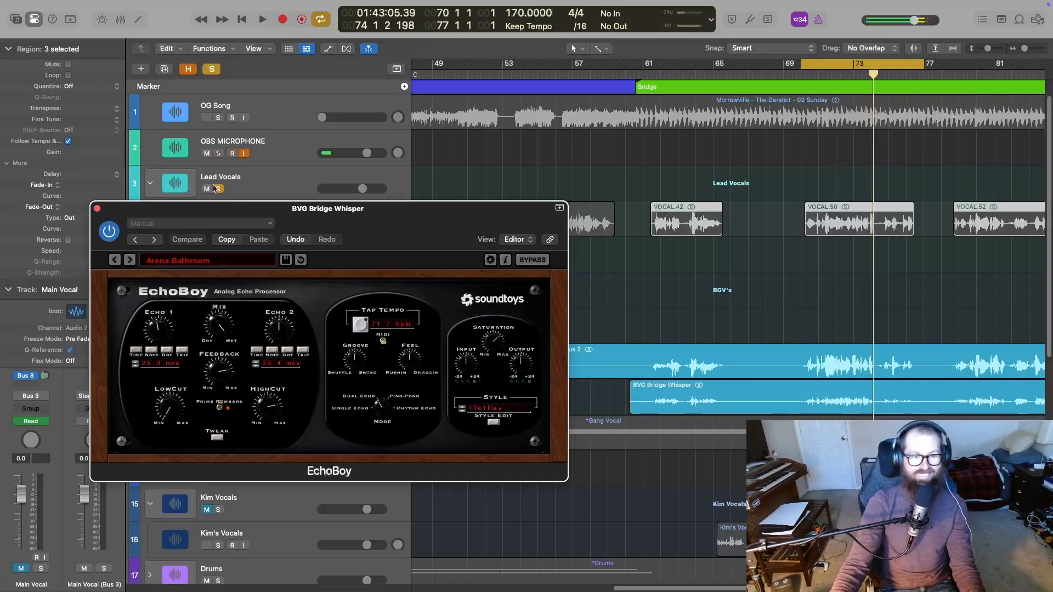
Clear all solos, close EchoBoy and play the mix from just before the Bridge with cycle off
{"action": "left_click", "coordinate": [211, 70]}
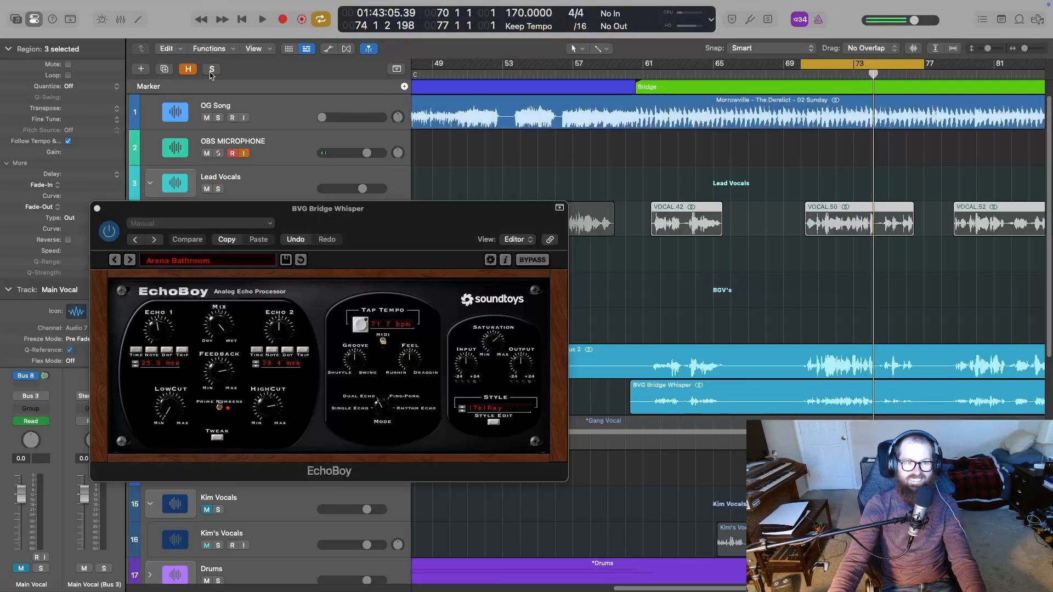
{"action": "left_click", "coordinate": [97, 209]}
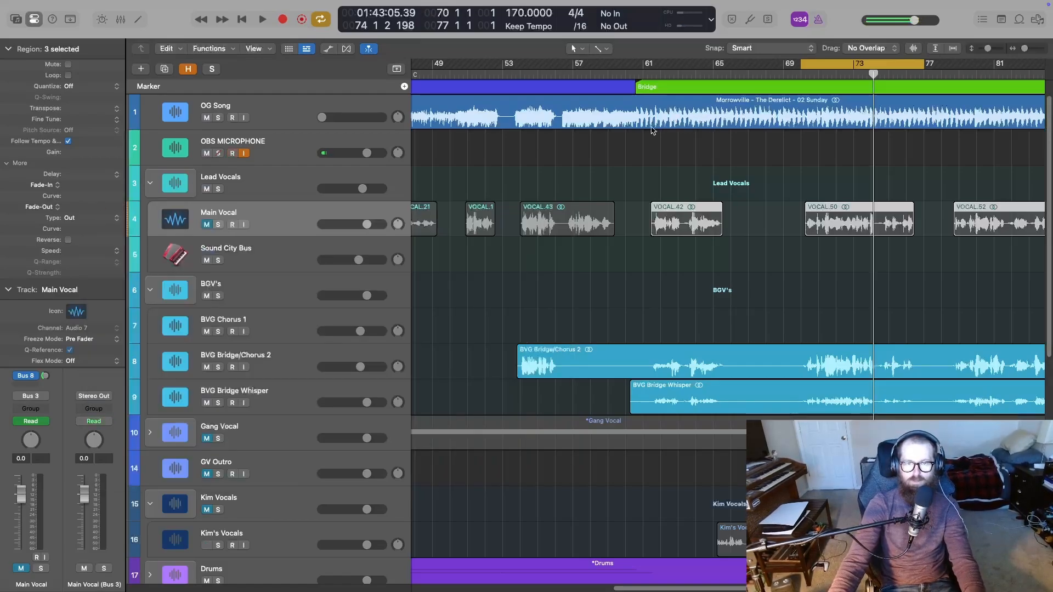
{"action": "key", "text": "c"}
{"action": "left_click", "coordinate": [621, 74]}
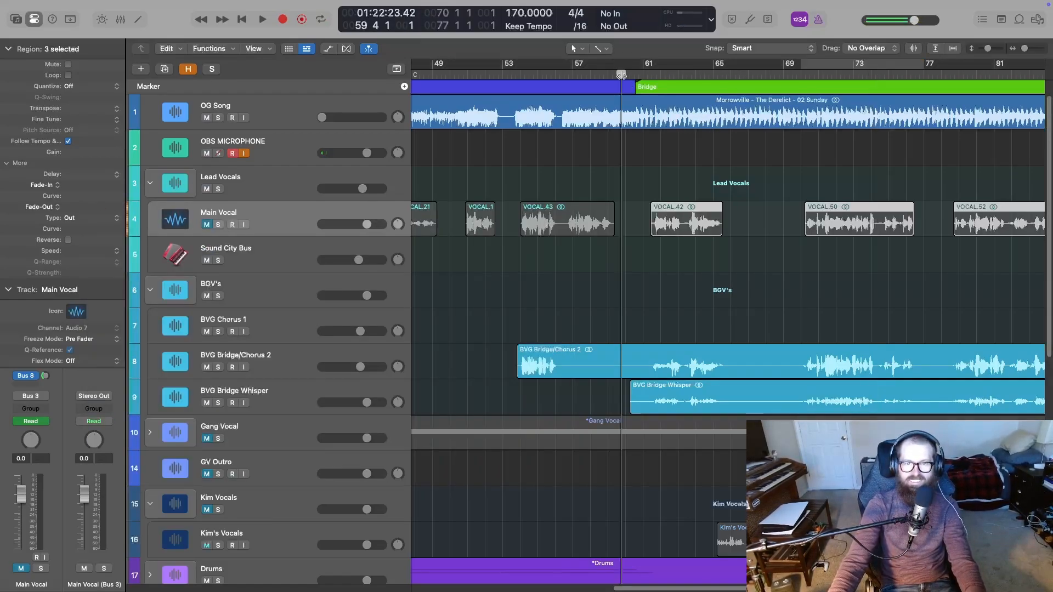
{"action": "key", "text": "space"}
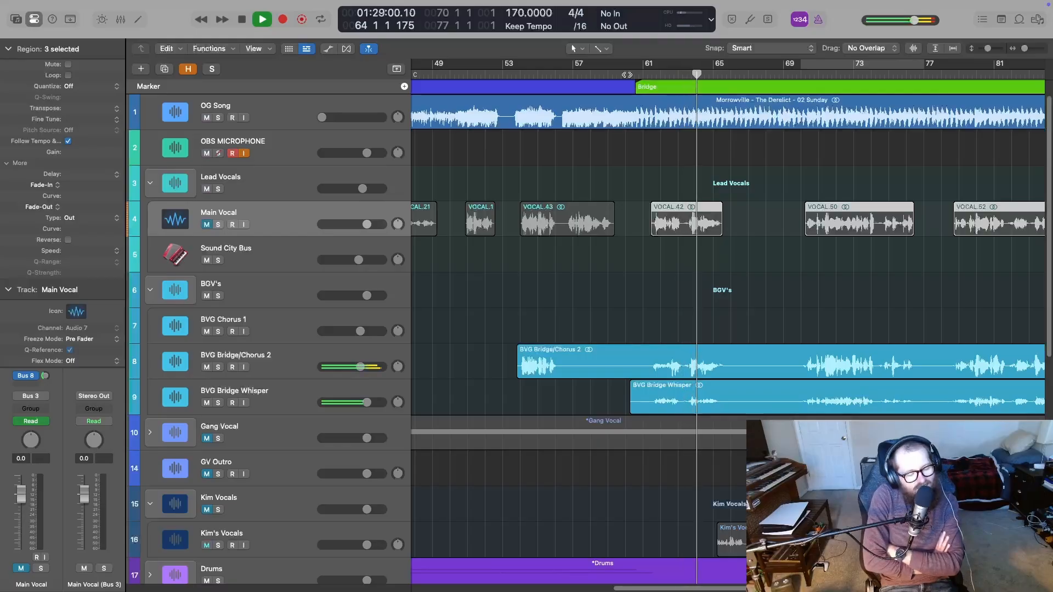
{"action": "key", "text": "space"}
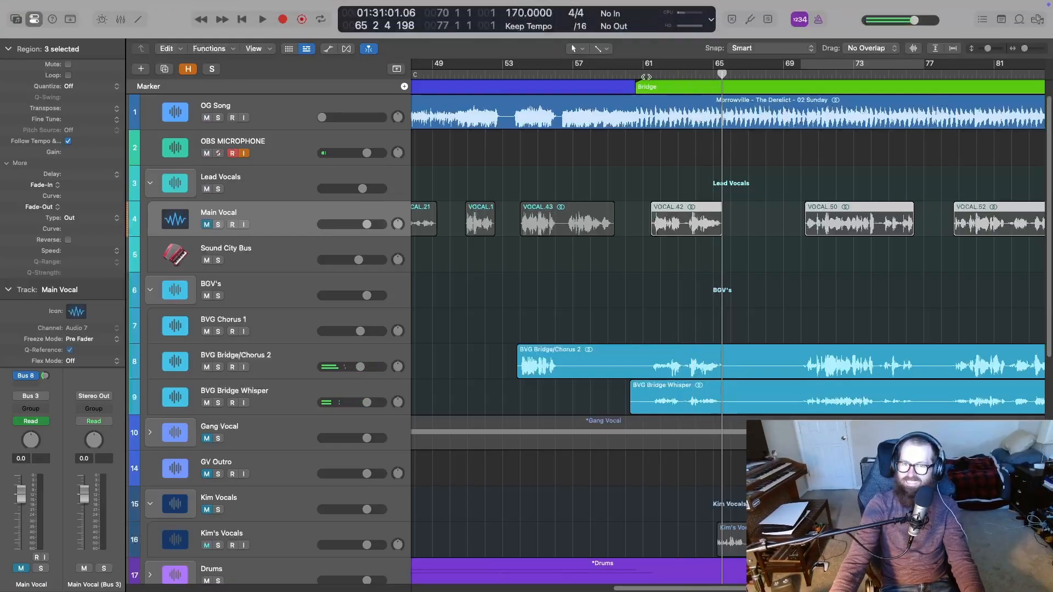
Reopen EchoBoy on the BVG Bridge Whisper channel from the mixer, with its window clear of the BVG channel strips
{"action": "left_click", "coordinate": [636, 76]}
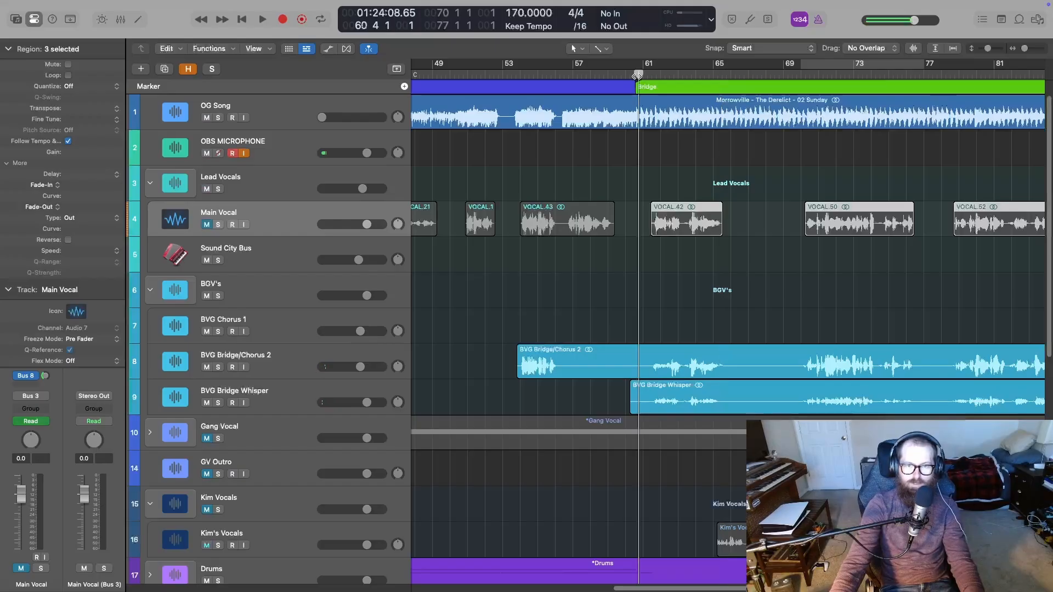
{"action": "key", "text": "x"}
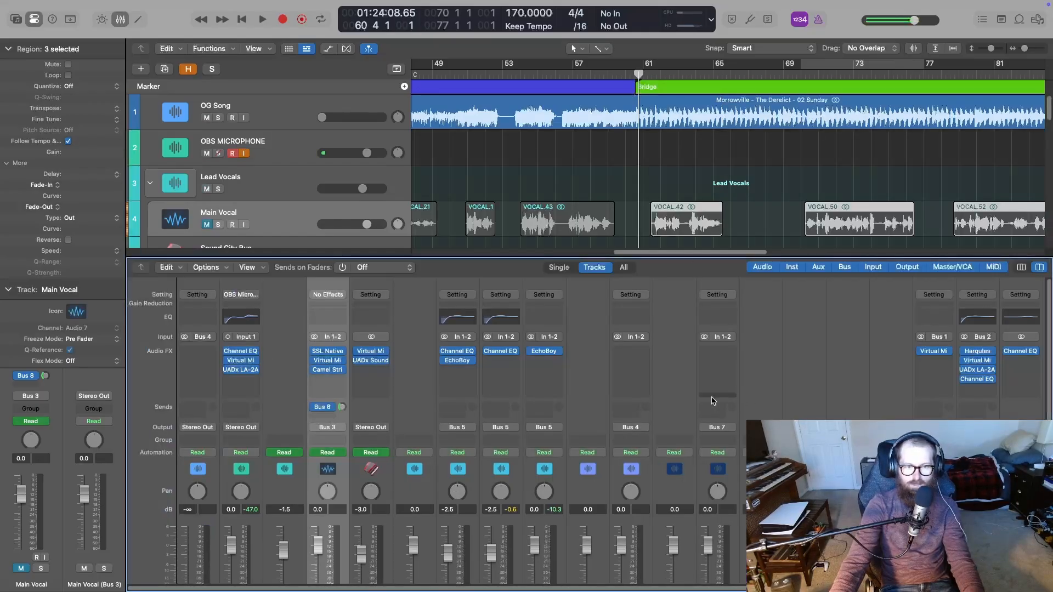
{"action": "left_click", "coordinate": [545, 352]}
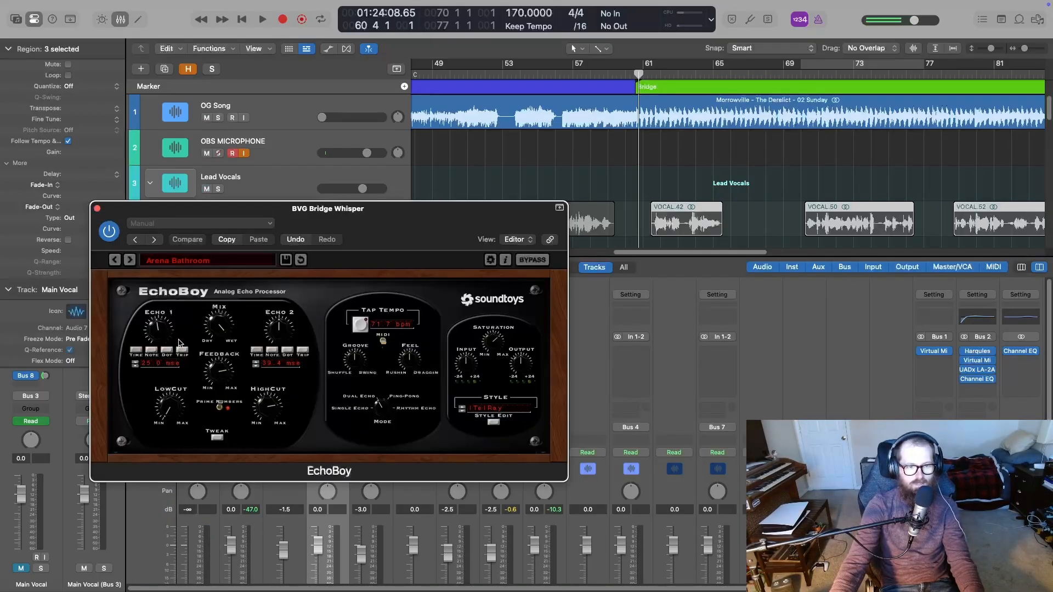
{"action": "left_click_drag", "start_coordinate": [382, 244], "coordinate": [863, 368]}
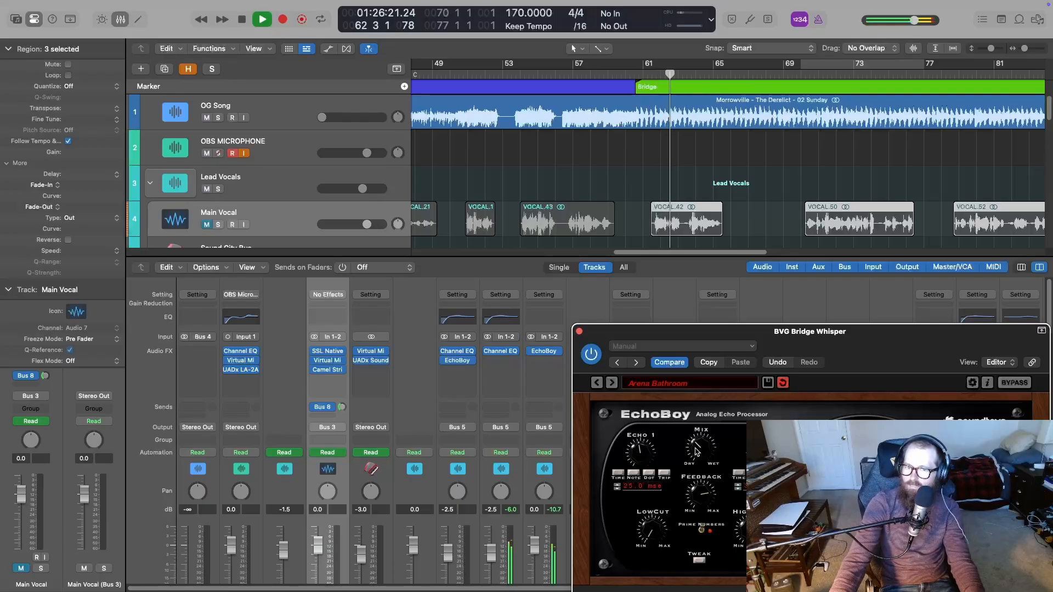
Unmute Main Vocal and lower EchoBoy's Mix toward dry while playing from about bar 59
{"action": "left_click", "coordinate": [205, 224]}
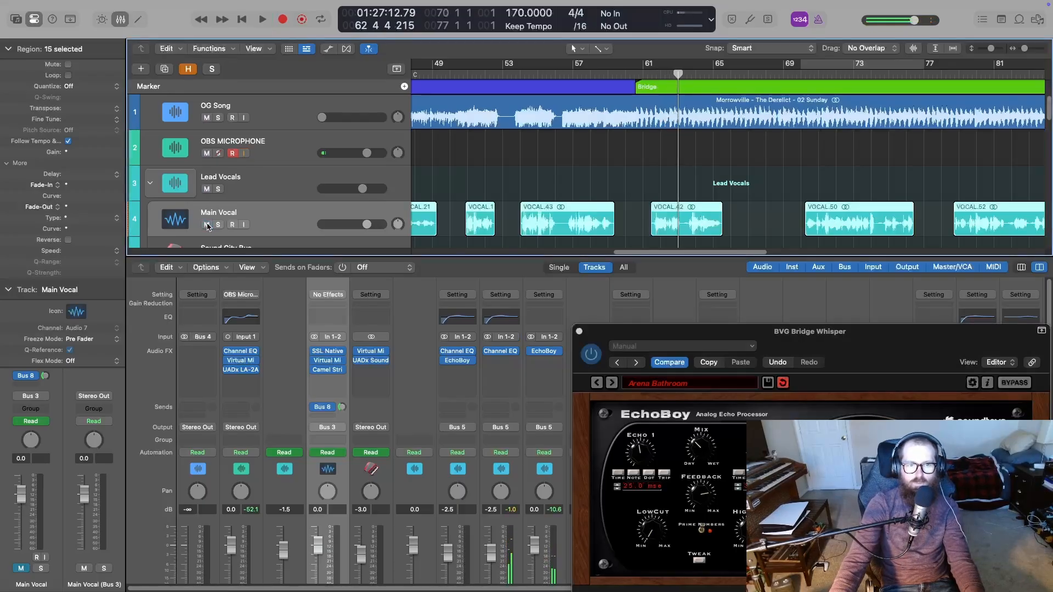
{"action": "key", "text": "space"}
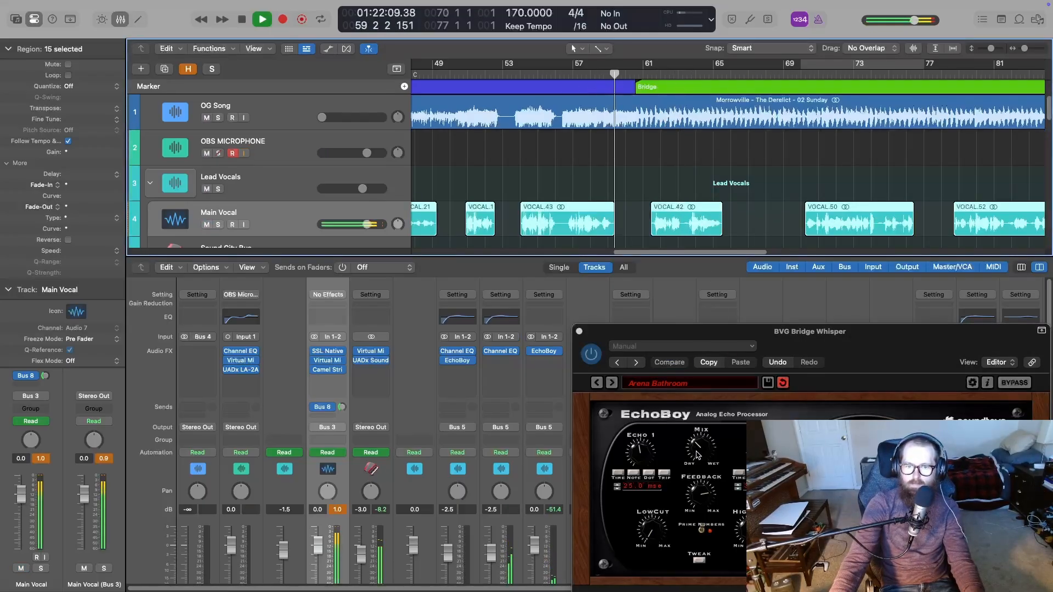
{"action": "left_click_drag", "start_coordinate": [700, 445], "coordinate": [702, 451]}
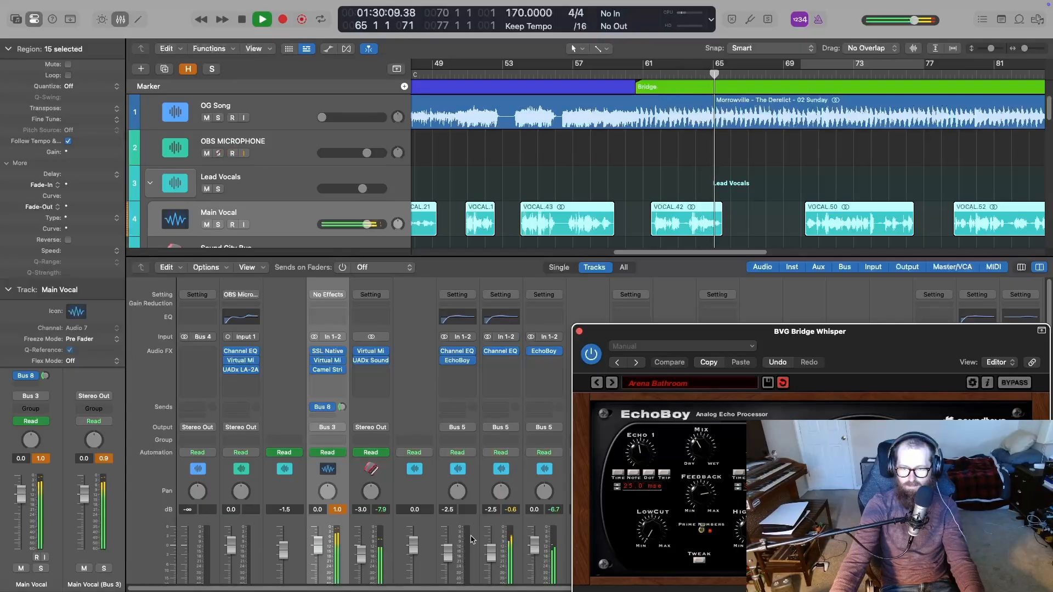
Bring the BVG faders fully into view, solo BVG Bridge Whisper to check it, and clear the solo
{"action": "scroll", "coordinate": [454, 487], "scroll_direction": "down", "scroll_amount": 3}
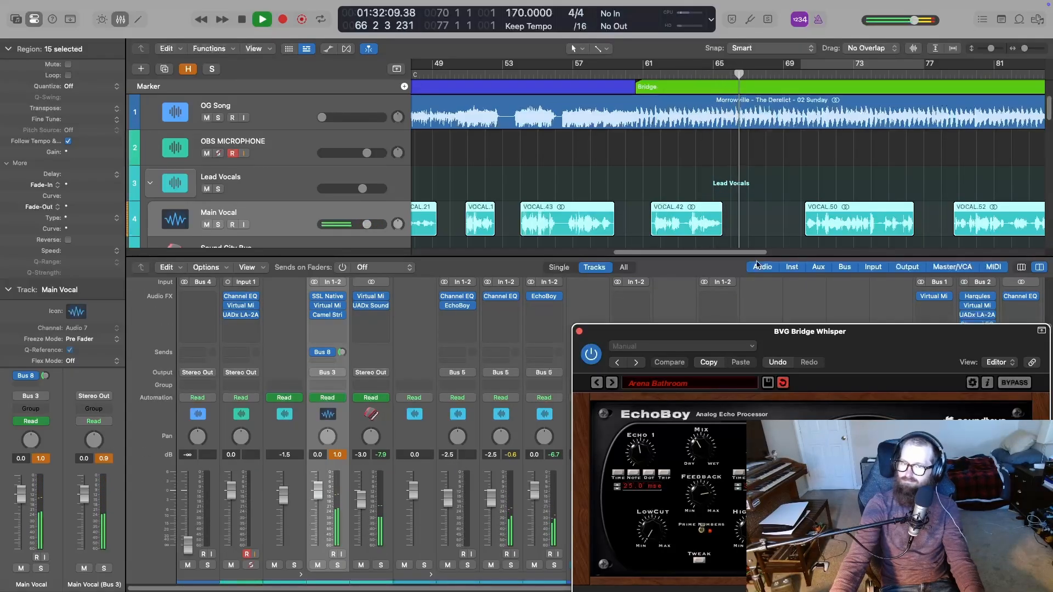
{"action": "left_click_drag", "start_coordinate": [800, 344], "coordinate": [642, 443]}
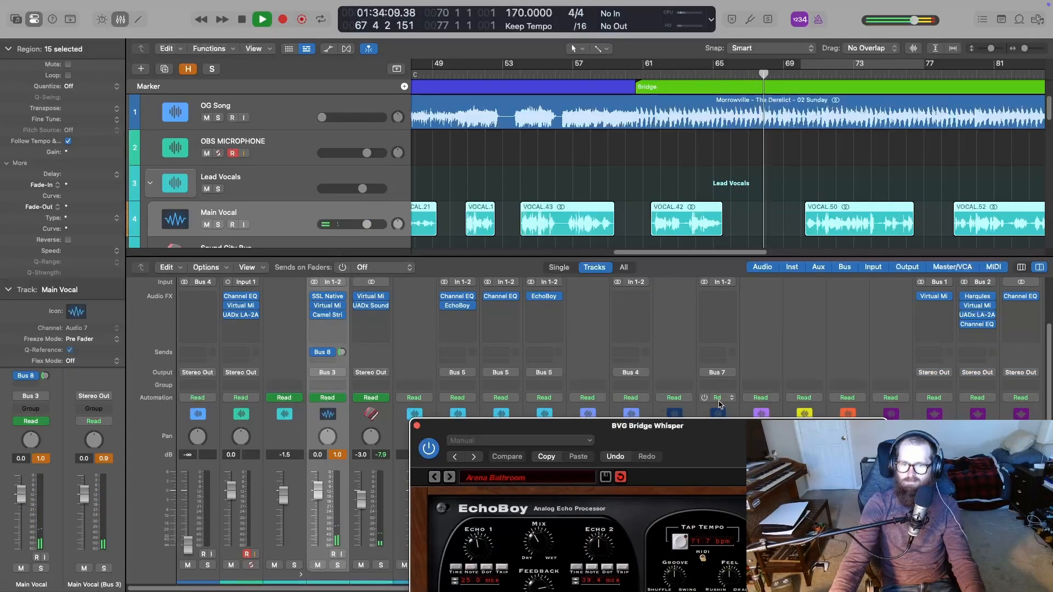
{"action": "left_click_drag", "start_coordinate": [712, 438], "coordinate": [263, 275]}
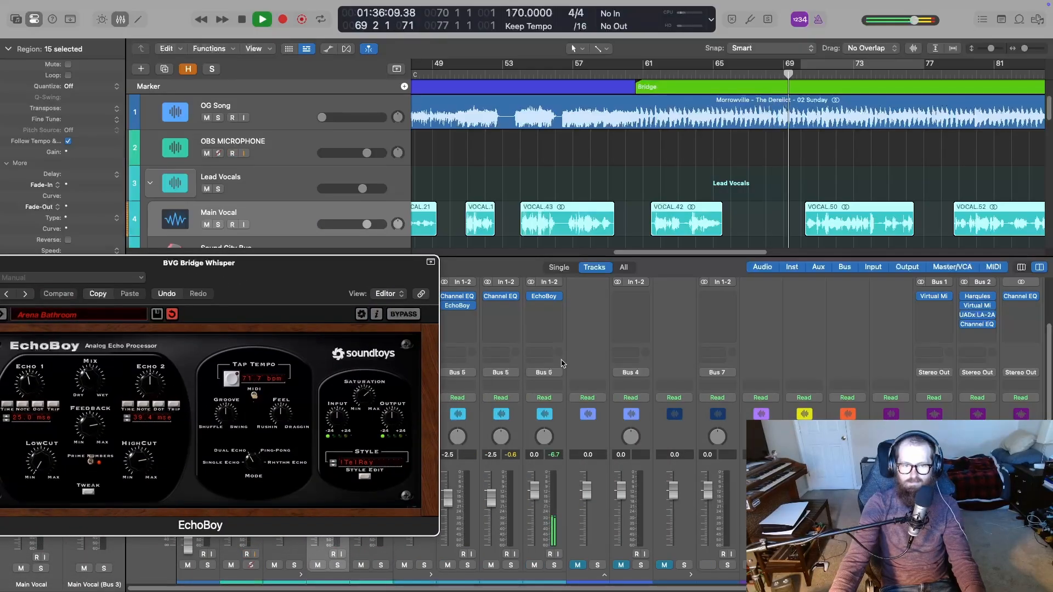
{"action": "scroll", "coordinate": [535, 485], "scroll_direction": "down", "scroll_amount": 1}
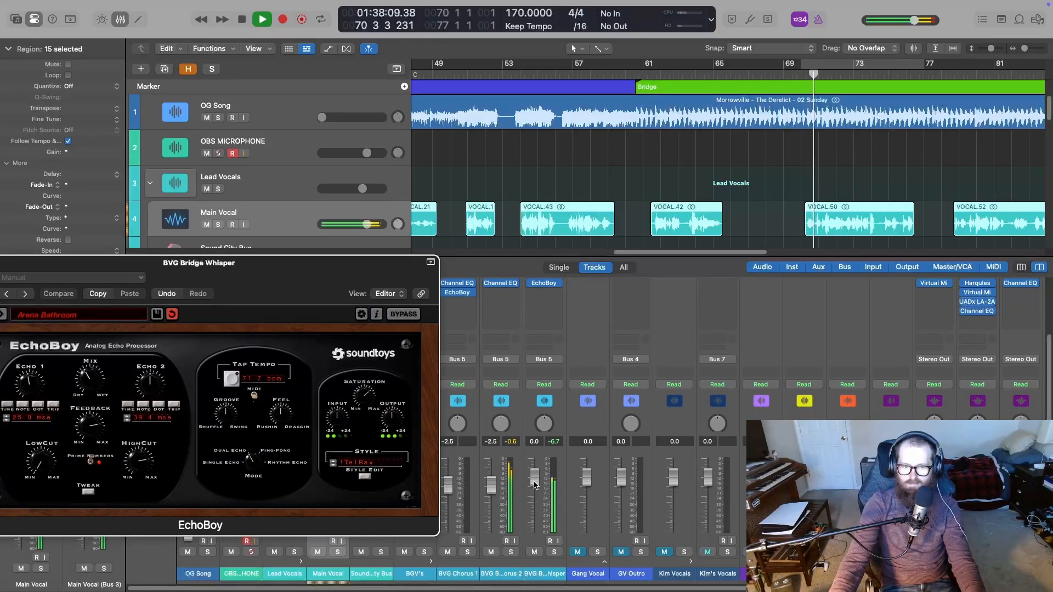
{"action": "left_click", "coordinate": [554, 552]}
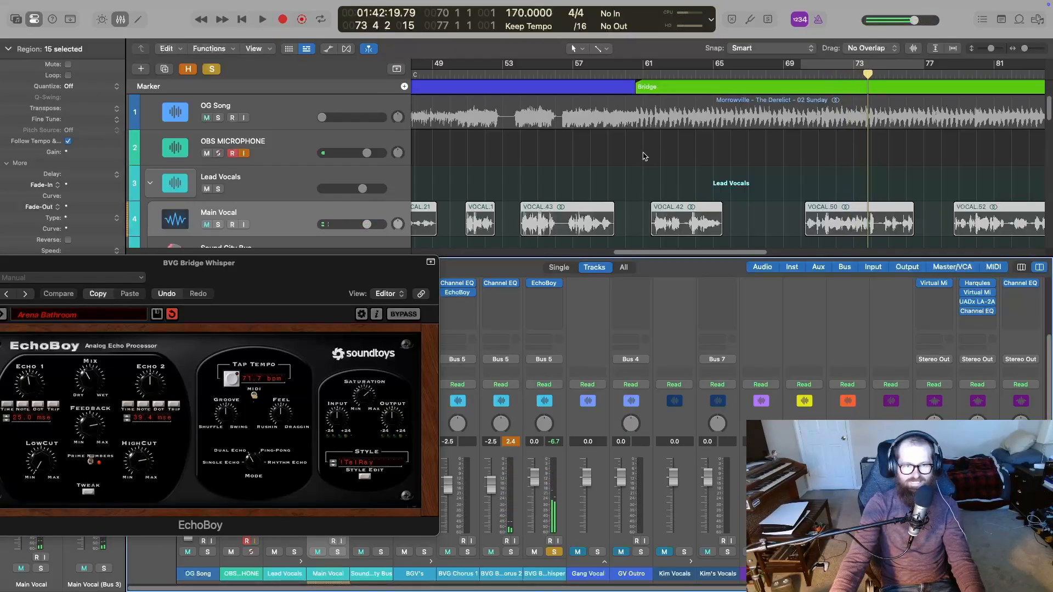
{"action": "left_click", "coordinate": [210, 69]}
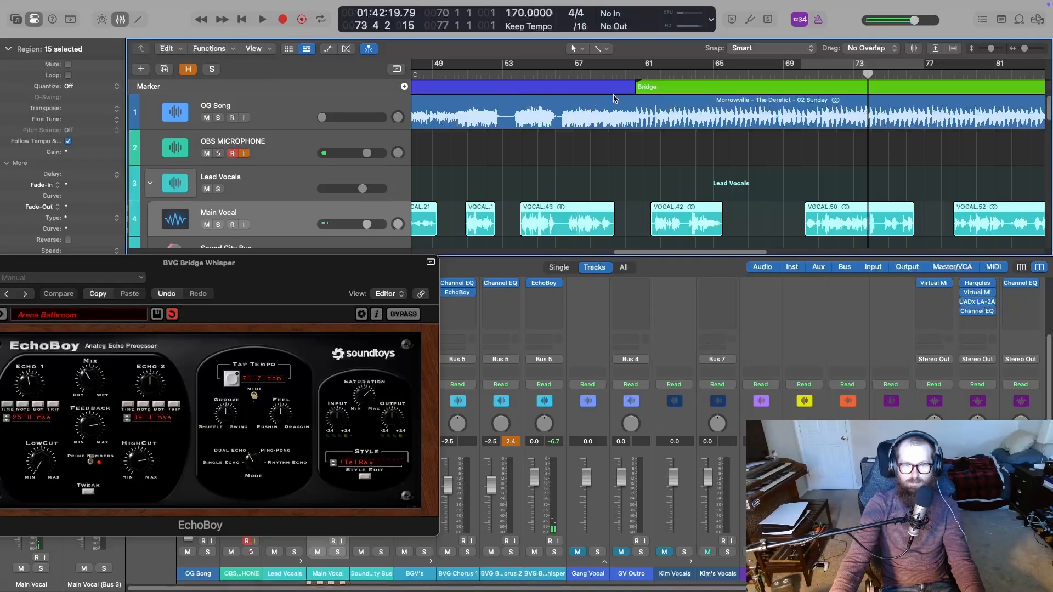
Play the opening of the Bridge with the full mix, replaying it from bar 60
{"action": "key", "text": "space"}
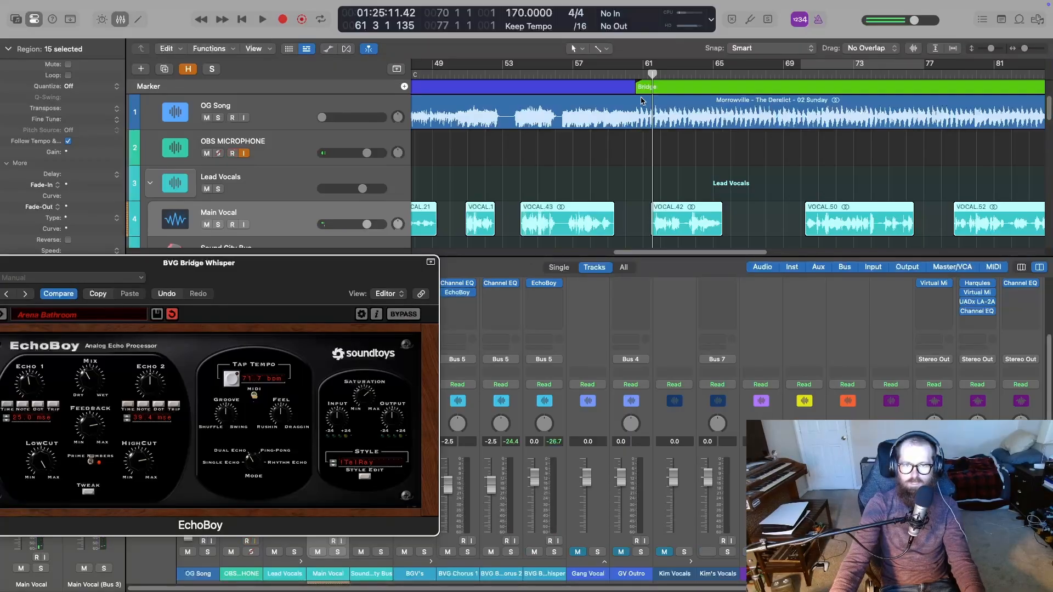
{"action": "left_click", "coordinate": [639, 72]}
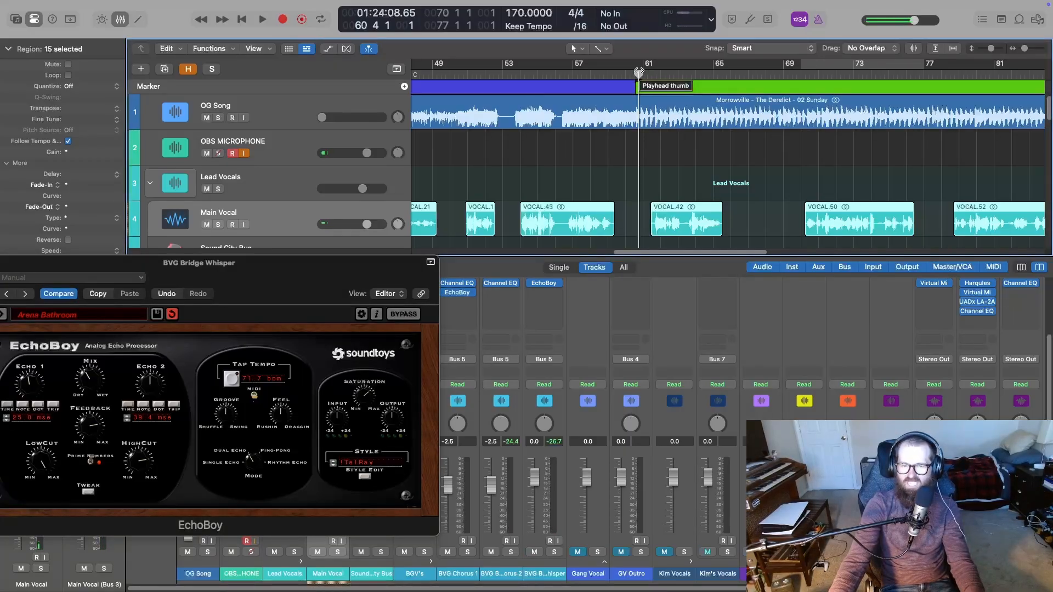
{"action": "key", "text": "space"}
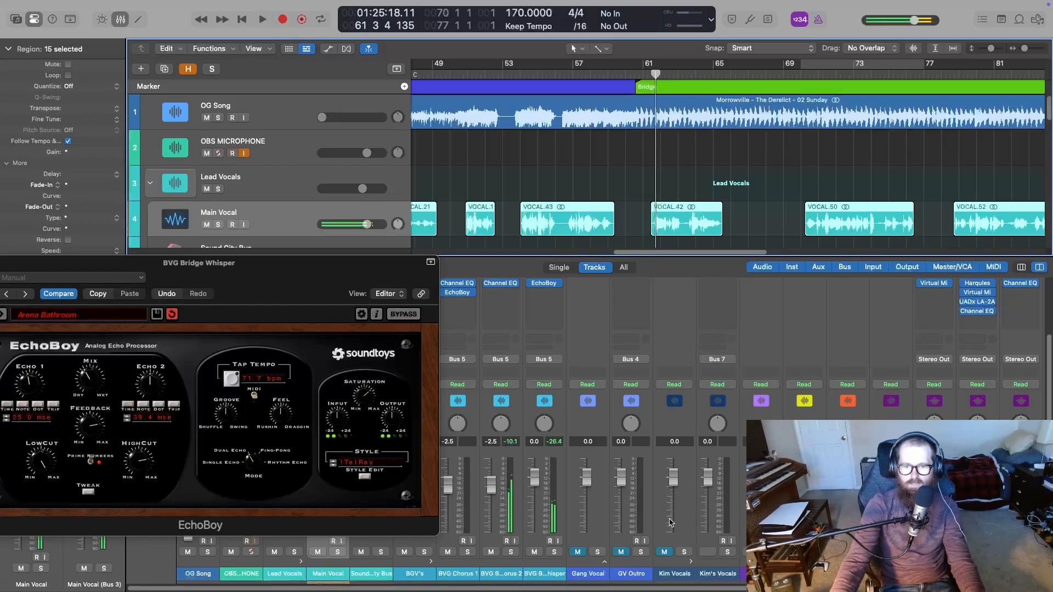
Close the mixer and solo the Lead Vocals and BGV's track stacks
{"action": "key", "text": "x"}
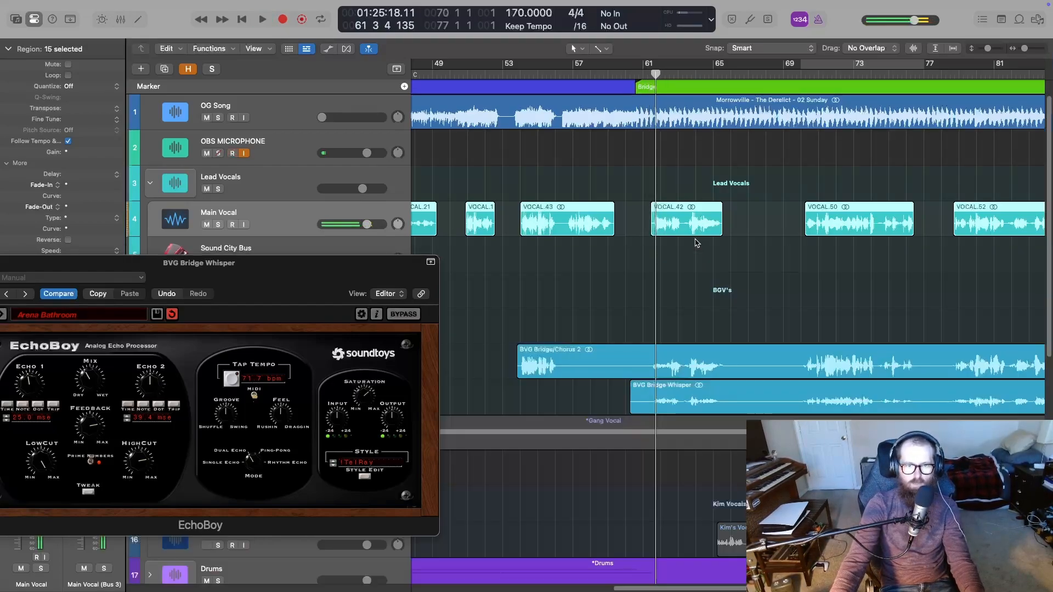
{"action": "left_click", "coordinate": [218, 189]}
{"action": "left_click_drag", "start_coordinate": [235, 263], "coordinate": [306, 419]}
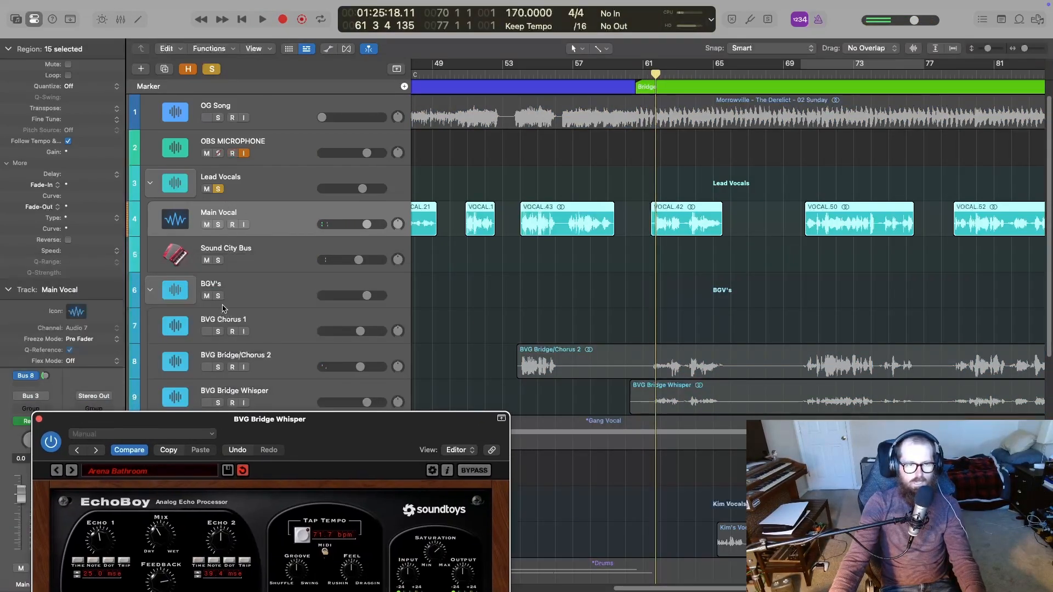
{"action": "left_click", "coordinate": [219, 296]}
Set the cycle range from bar 61 to bar 65 beat 2 and play it with the whole EchoBoy window in view
{"action": "left_click", "coordinate": [645, 67]}
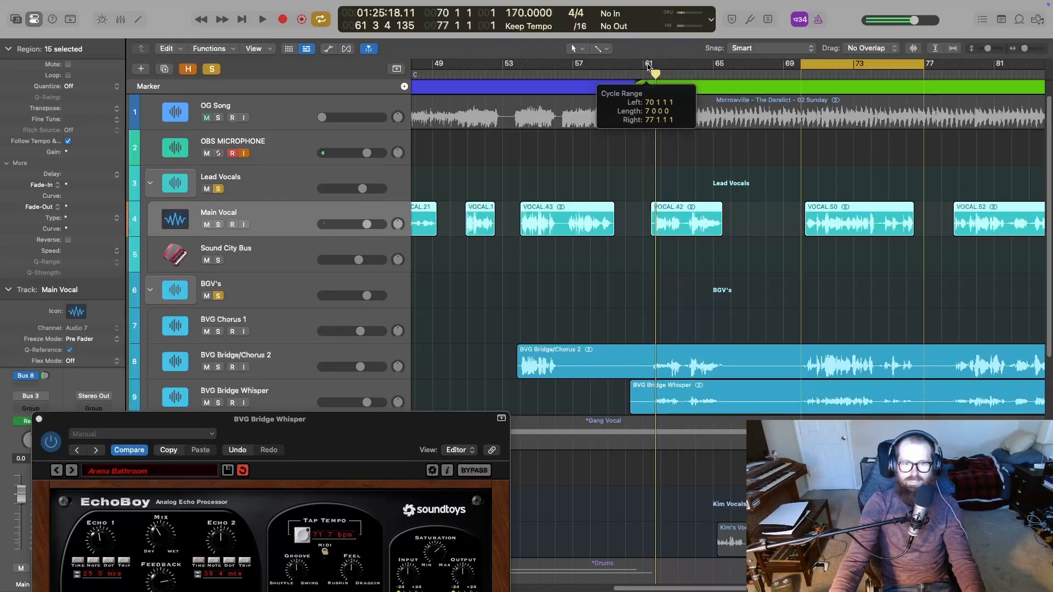
{"action": "left_click_drag", "start_coordinate": [640, 62], "coordinate": [718, 72]}
{"action": "key", "text": "space"}
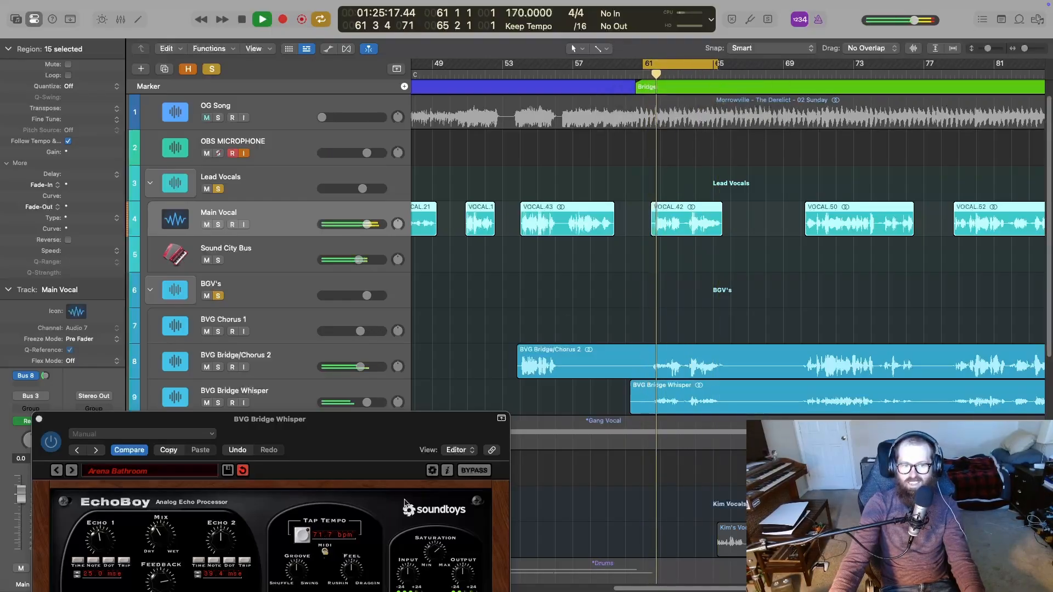
{"action": "left_click_drag", "start_coordinate": [307, 419], "coordinate": [294, 56]}
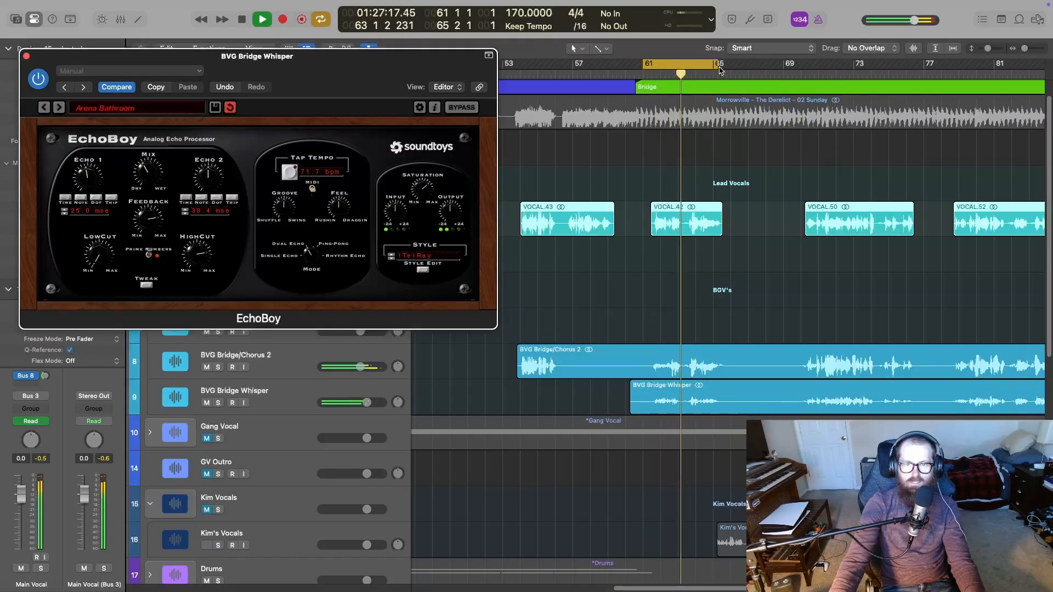
Extend the cycle range's end to bar 76 beat 4 and turn EchoBoy's mix toward wet during playback
{"action": "left_click_drag", "start_coordinate": [718, 65], "coordinate": [920, 65]}
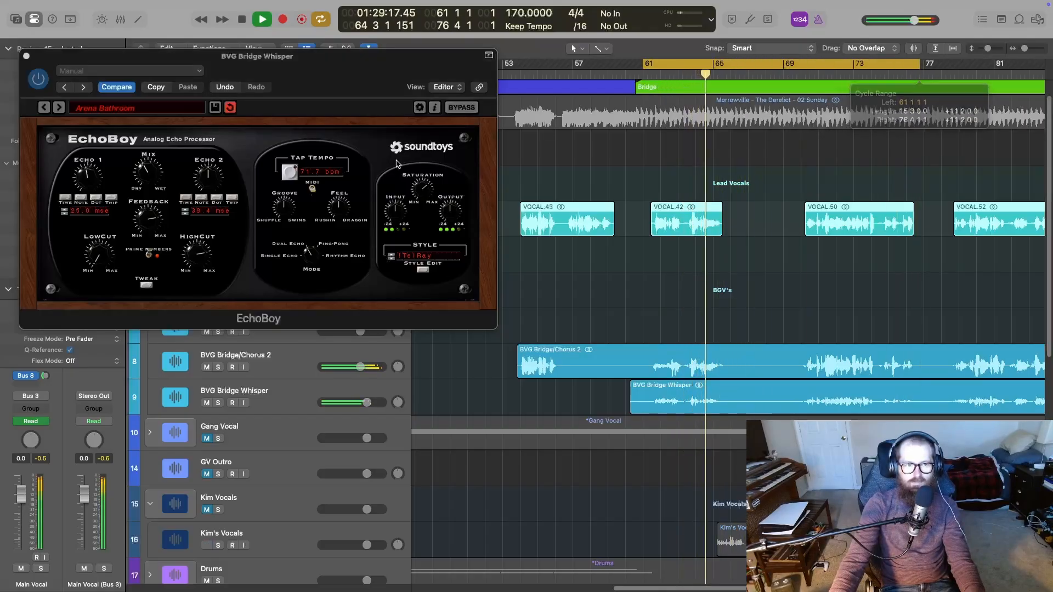
{"action": "left_click", "coordinate": [148, 181]}
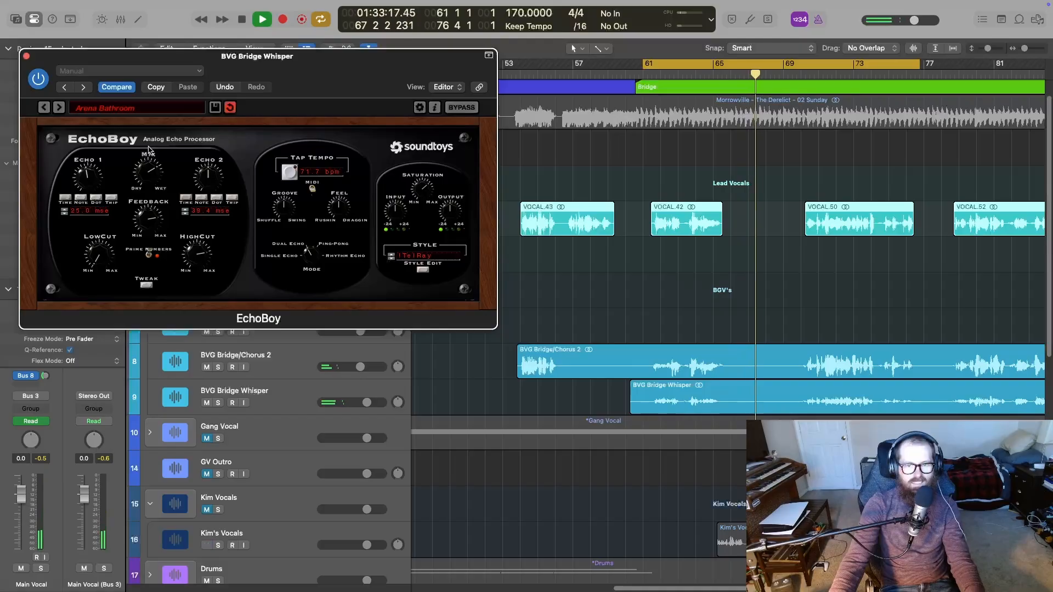
{"action": "key", "text": "space"}
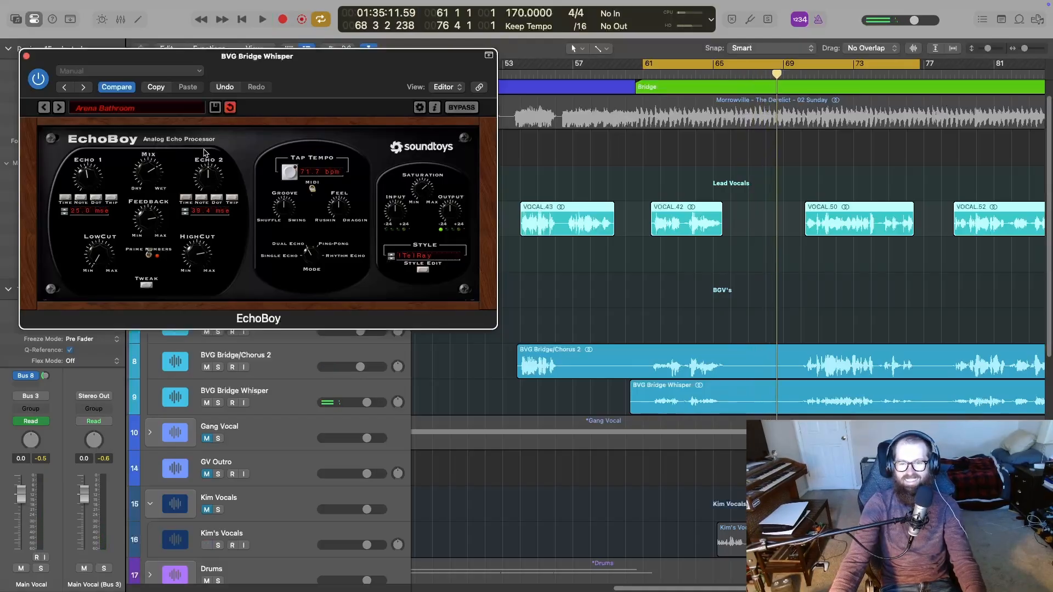
Replay the start of the Bridge and turn BVG Bridge Whisper's EchoBoy mix further toward fully wet
{"action": "left_click", "coordinate": [687, 77]}
{"action": "key", "text": "space"}
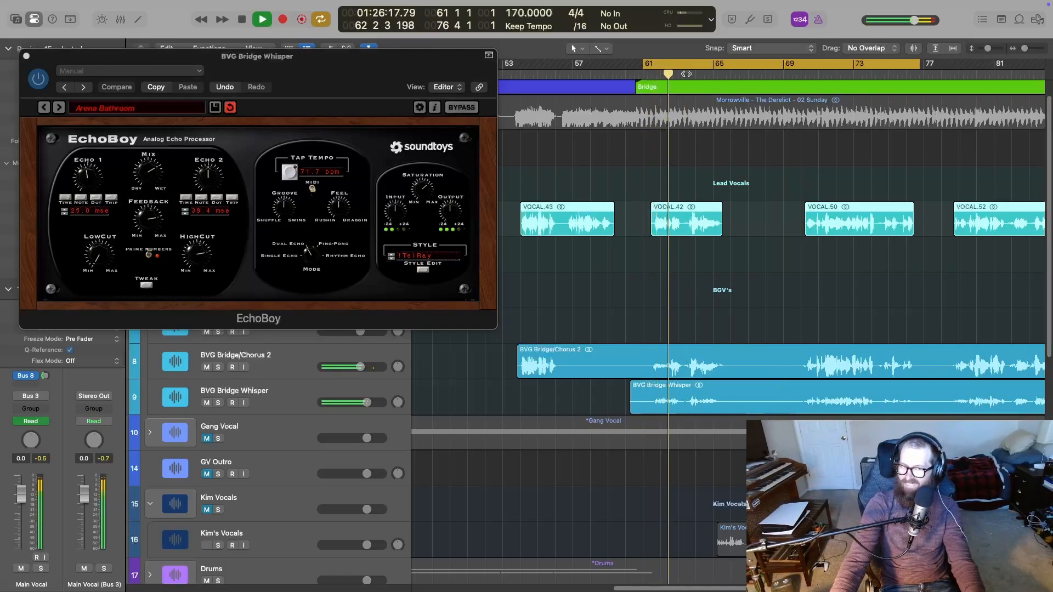
{"action": "left_click", "coordinate": [98, 221]}
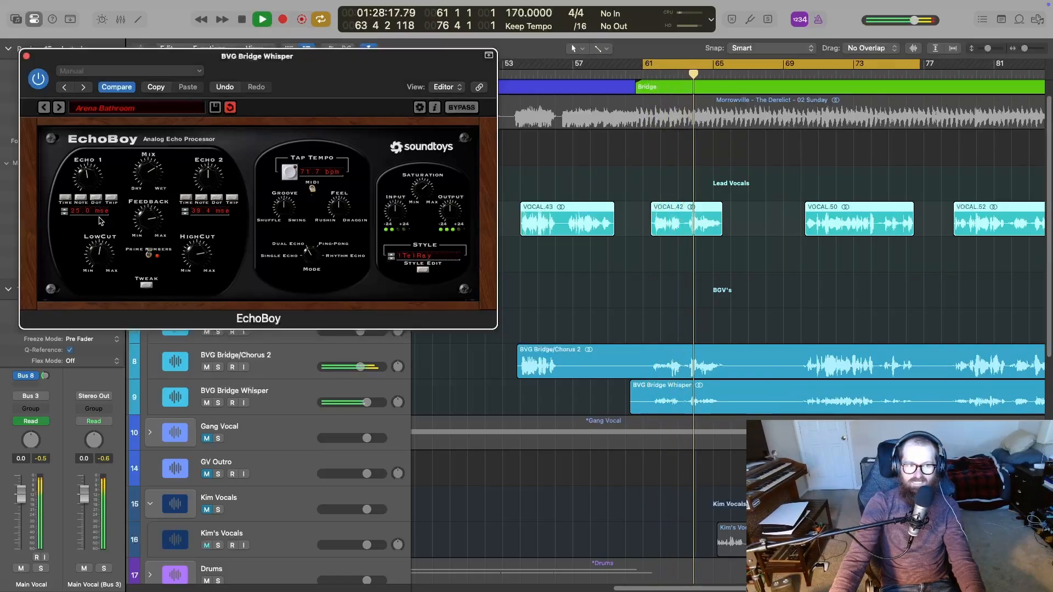
{"action": "key", "text": "space"}
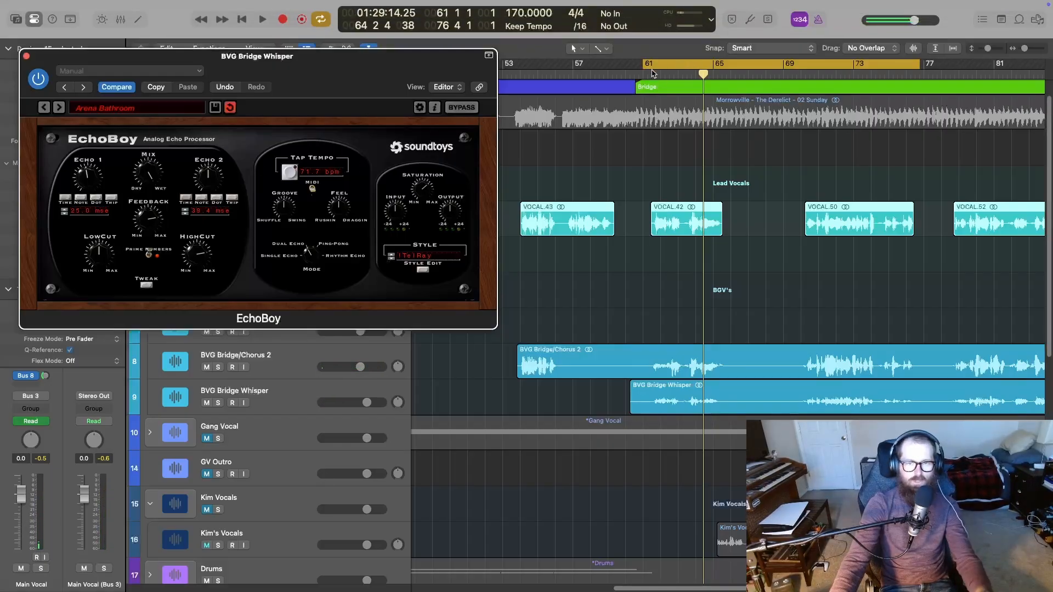
Replay the cycle from bar 61, soloing BVG Bridge Whisper and muting the Lead Vocals stack with the EchoBoy window moved clear
{"action": "left_click", "coordinate": [649, 73]}
{"action": "key", "text": "space"}
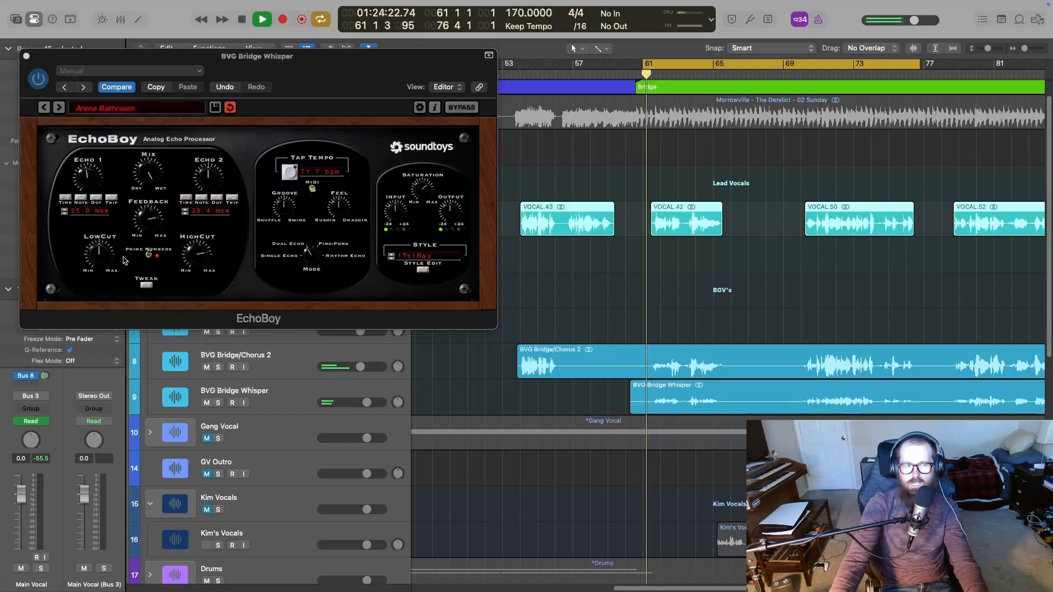
{"action": "left_click", "coordinate": [217, 403]}
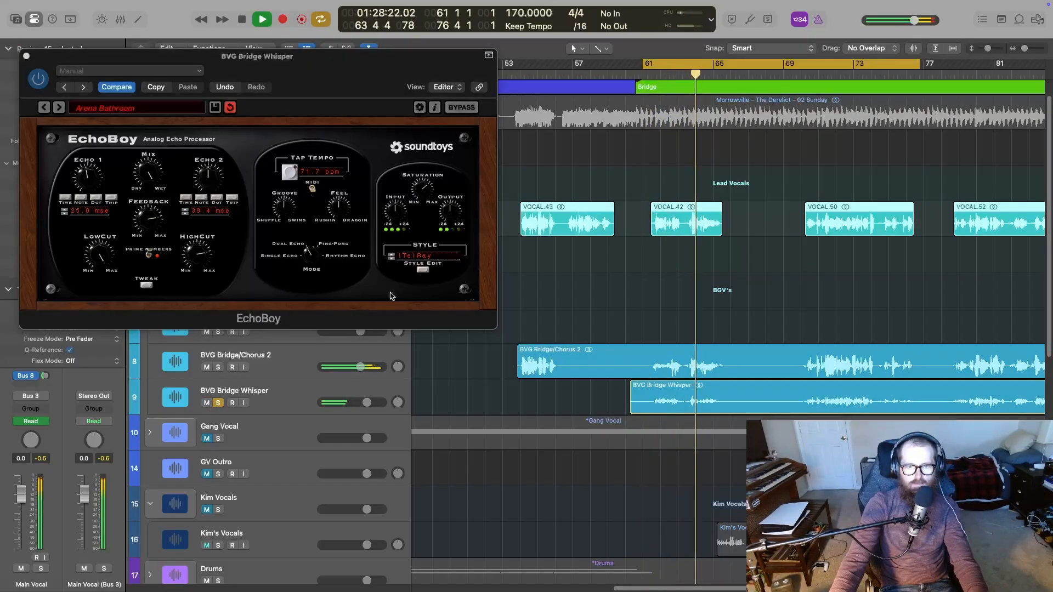
{"action": "left_click_drag", "start_coordinate": [256, 56], "coordinate": [371, 258]}
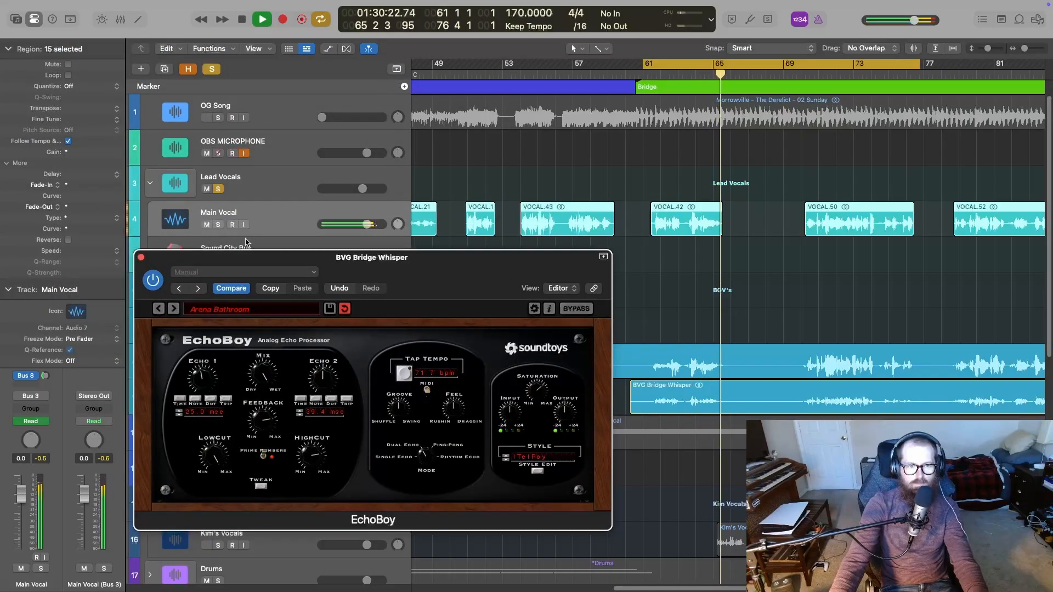
{"action": "left_click", "coordinate": [206, 189]}
{"action": "key", "text": "space"}
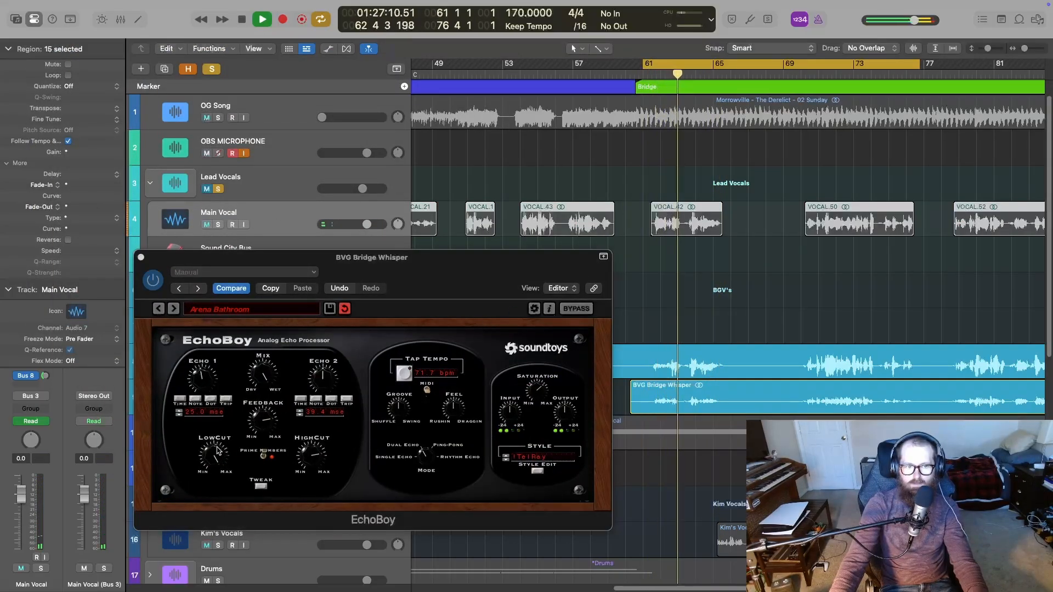
Replay the Bridge opening from bar 61 to judge the background vocals without the lead vocal
{"action": "left_click", "coordinate": [209, 521]}
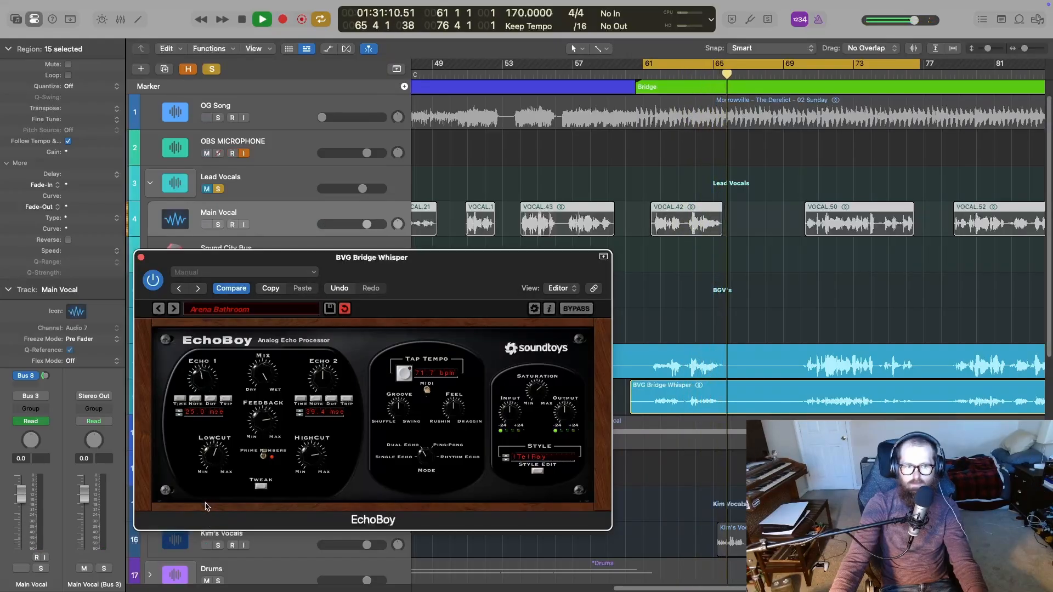
{"action": "left_click", "coordinate": [648, 71]}
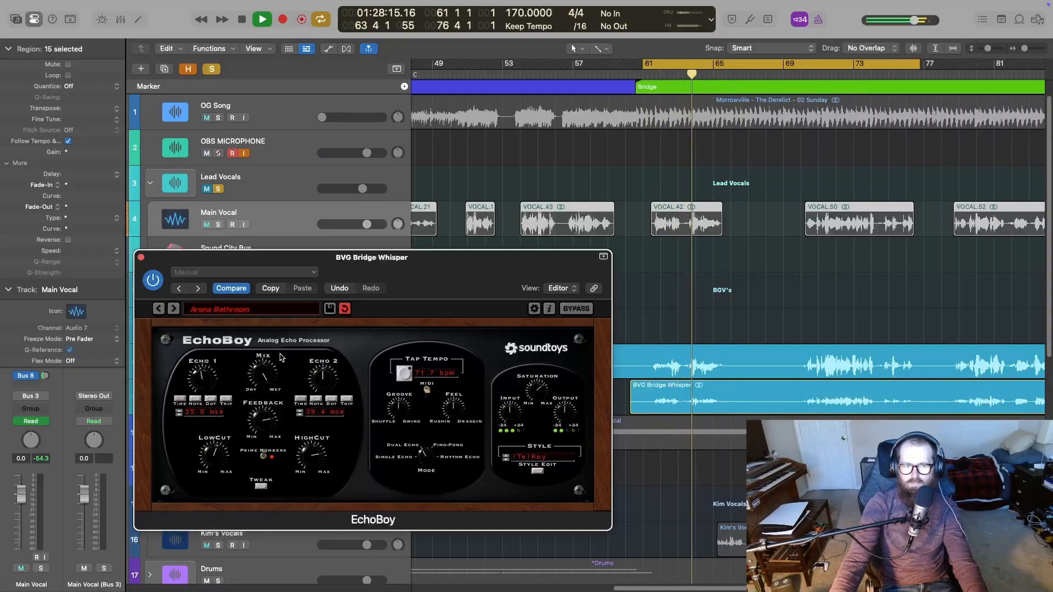
{"action": "key", "text": "space"}
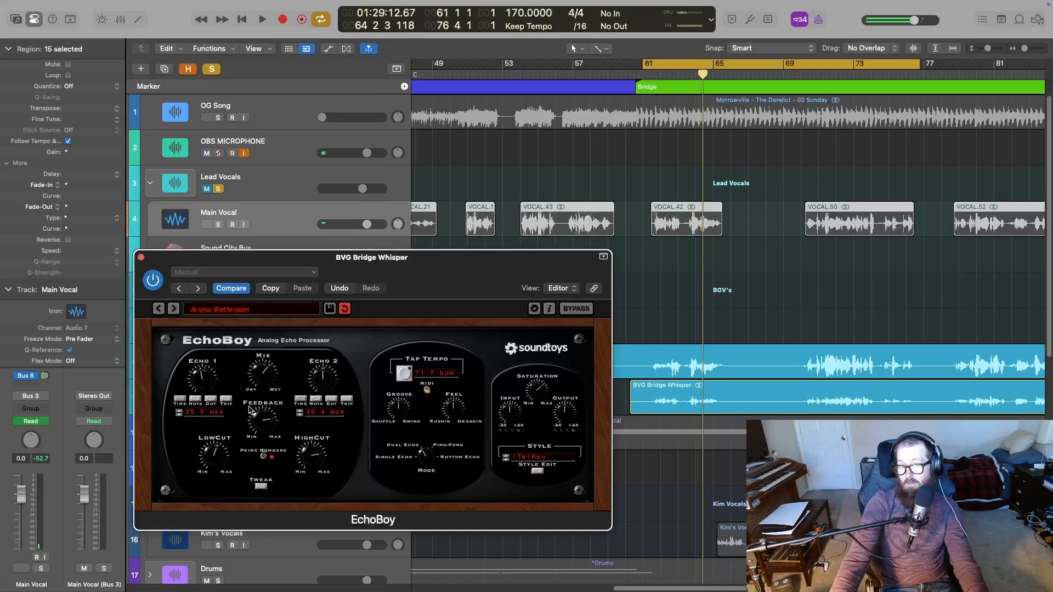
{"action": "key", "text": "space"}
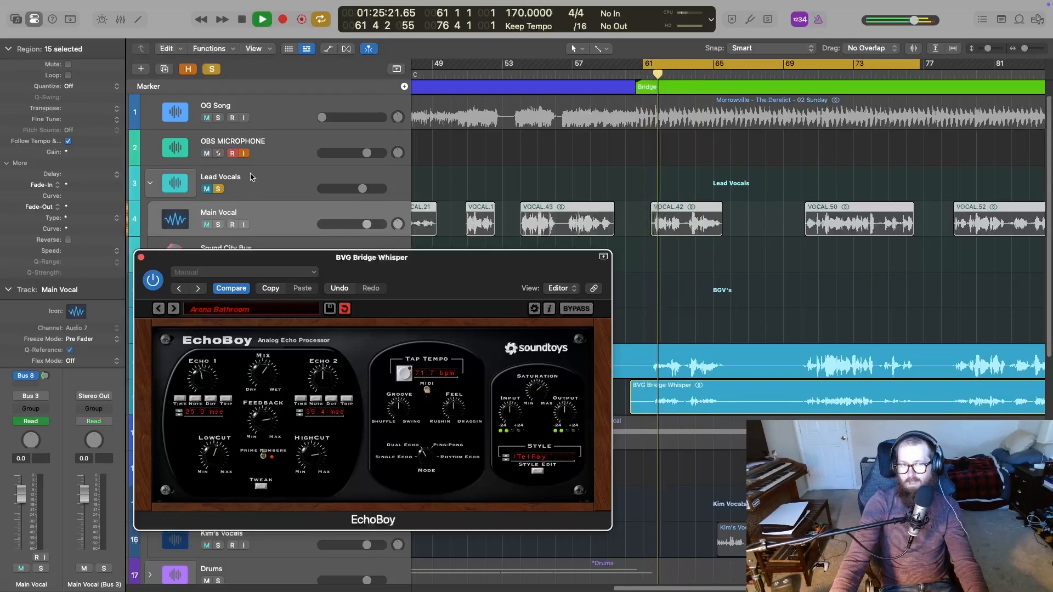
Close EchoBoy, clear the solos and the Lead Vocals mute, and play from before the Bridge with cycle mode off
{"action": "left_click", "coordinate": [141, 258]}
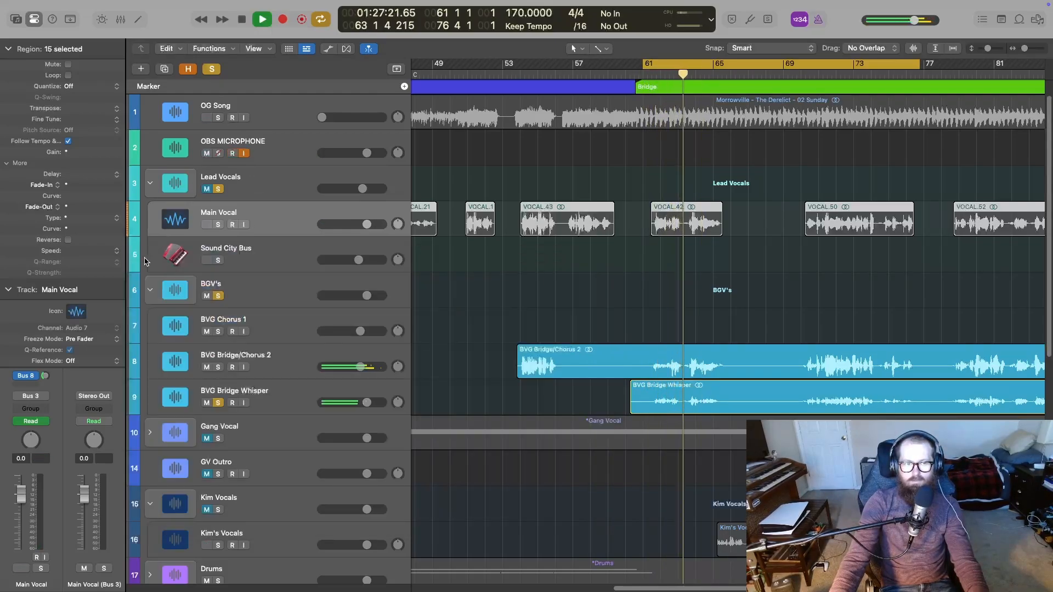
{"action": "left_click", "coordinate": [614, 74]}
{"action": "key", "text": "c"}
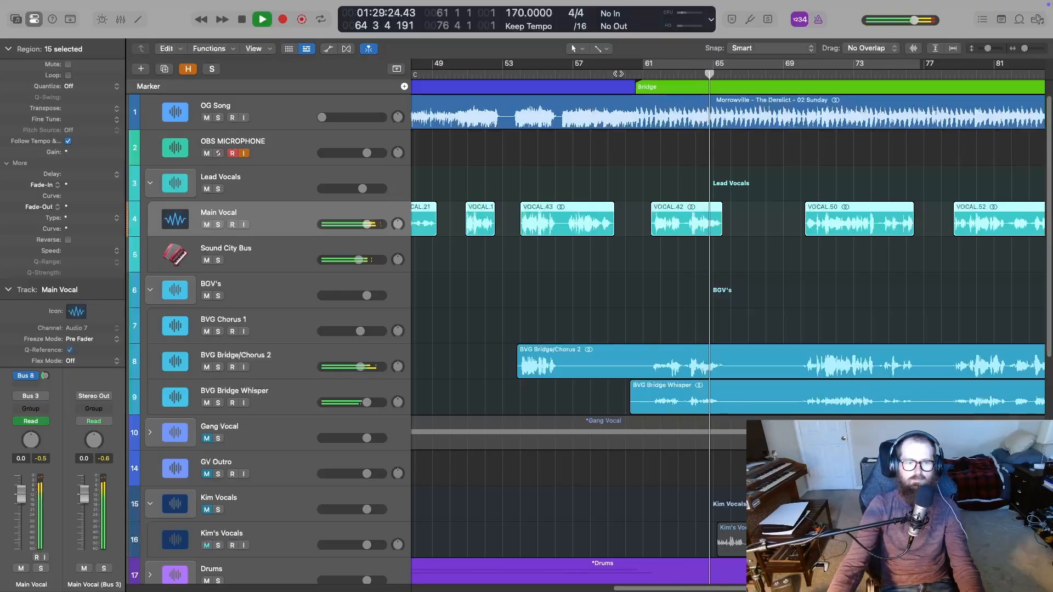
Set BVG Bridge Whisper's volume to -2.5 dB and play through to the end of the Bridge
{"action": "double_click", "coordinate": [367, 403]}
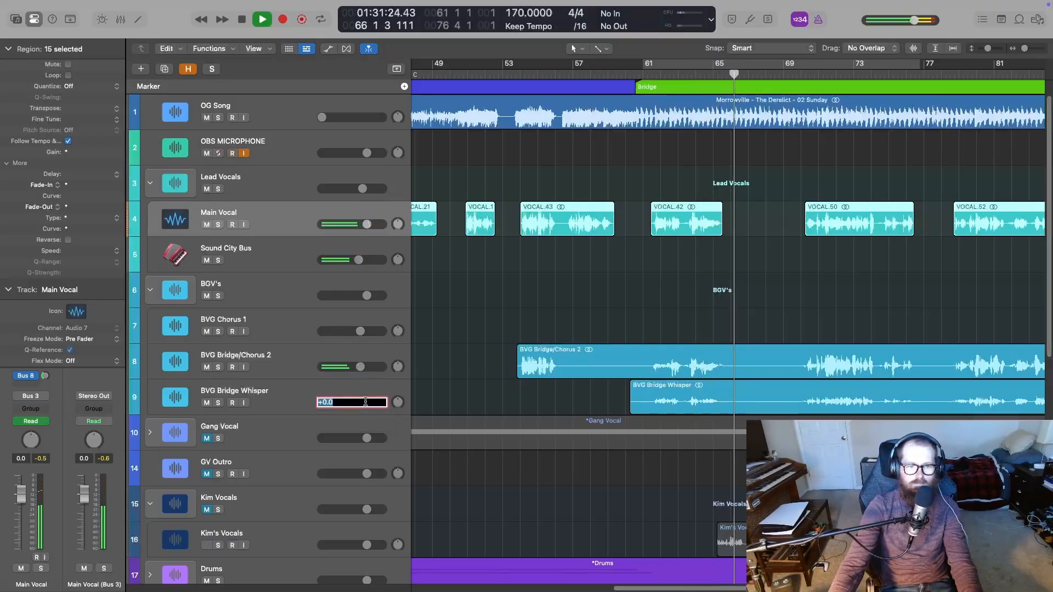
{"action": "type", "text": "-2.5"}
{"action": "key", "text": "Return"}
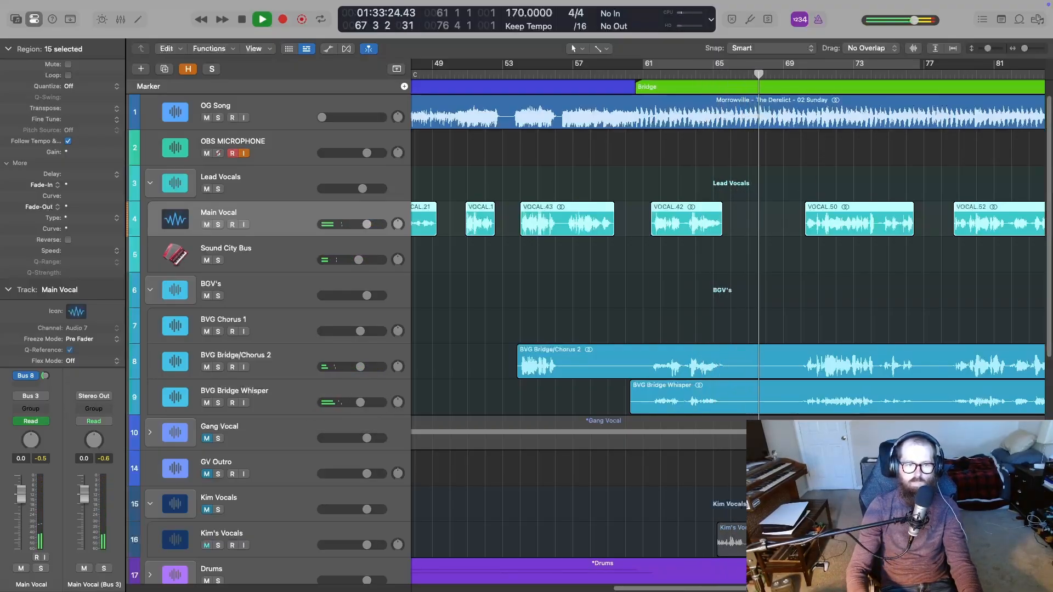
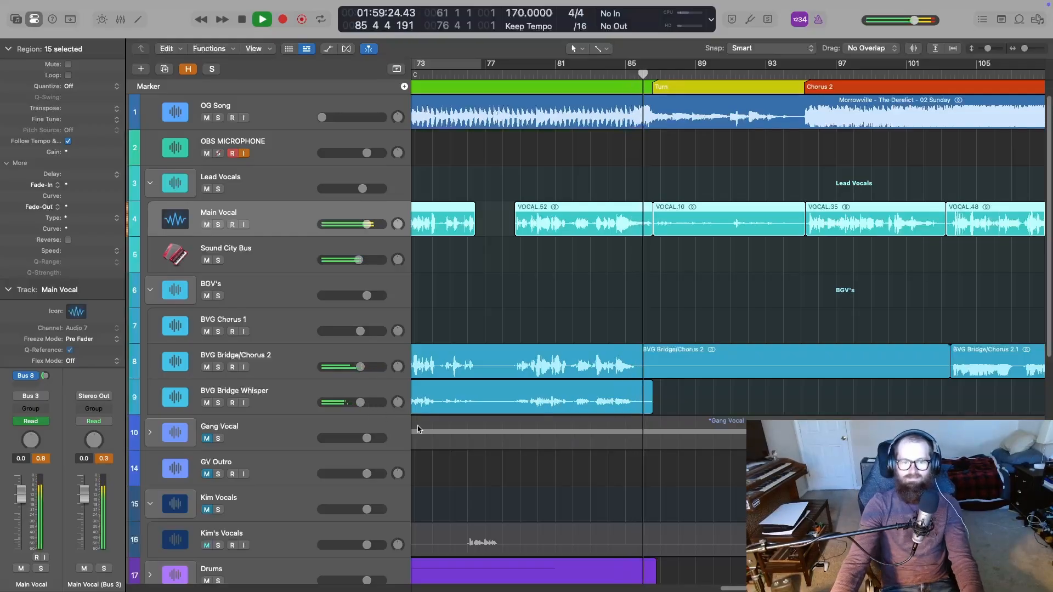
{"action": "key", "text": "space"}
Reopen BVG Bridge Whisper's EchoBoy from the mixer and turn its mix back down from fully wet
{"action": "key", "text": "x"}
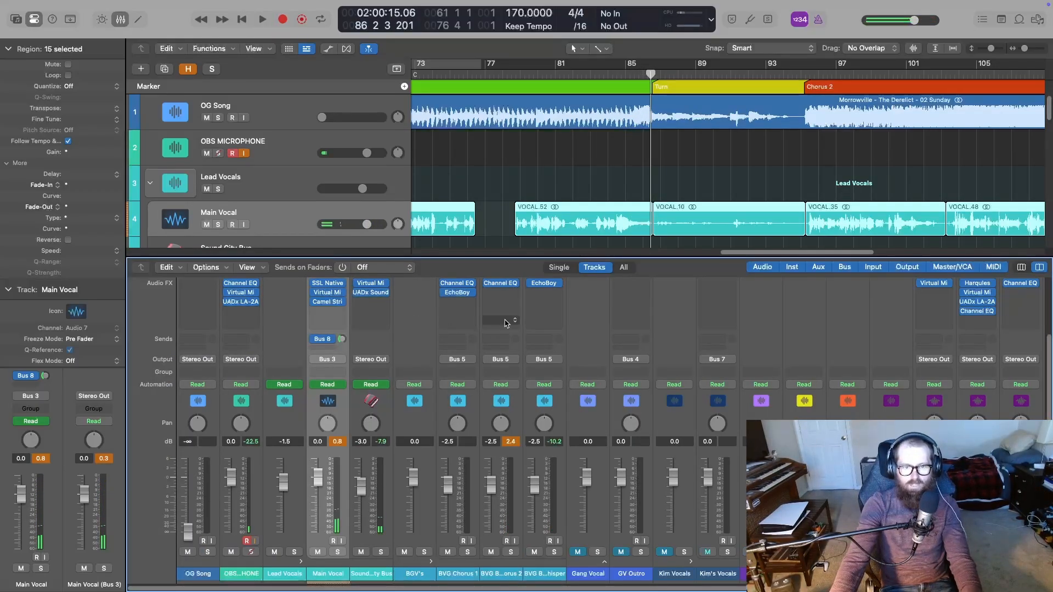
{"action": "left_click", "coordinate": [546, 284]}
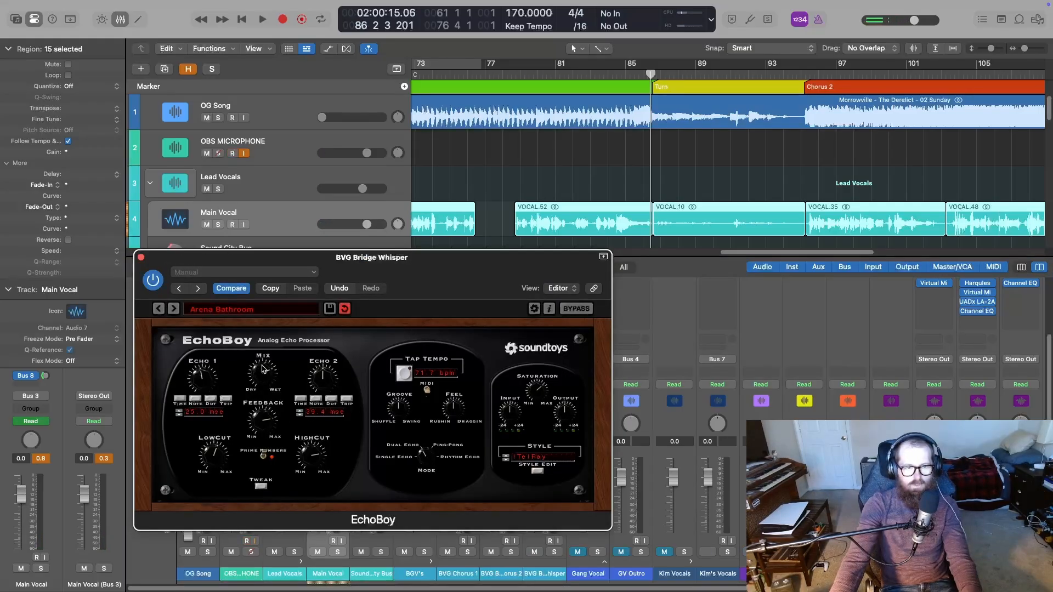
{"action": "scroll", "coordinate": [572, 93], "scroll_direction": "left", "scroll_amount": 5}
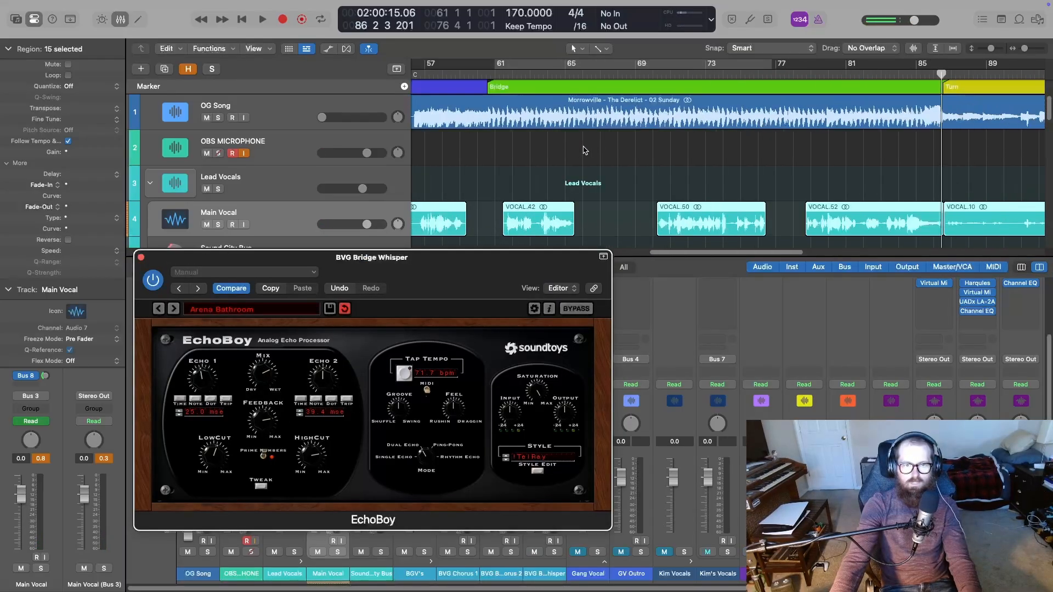
Close the mixer and EchoBoy, and play the Bridge with the full mix from bar 59
{"action": "key", "text": "x"}
{"action": "left_click_drag", "start_coordinate": [469, 272], "coordinate": [574, 307]}
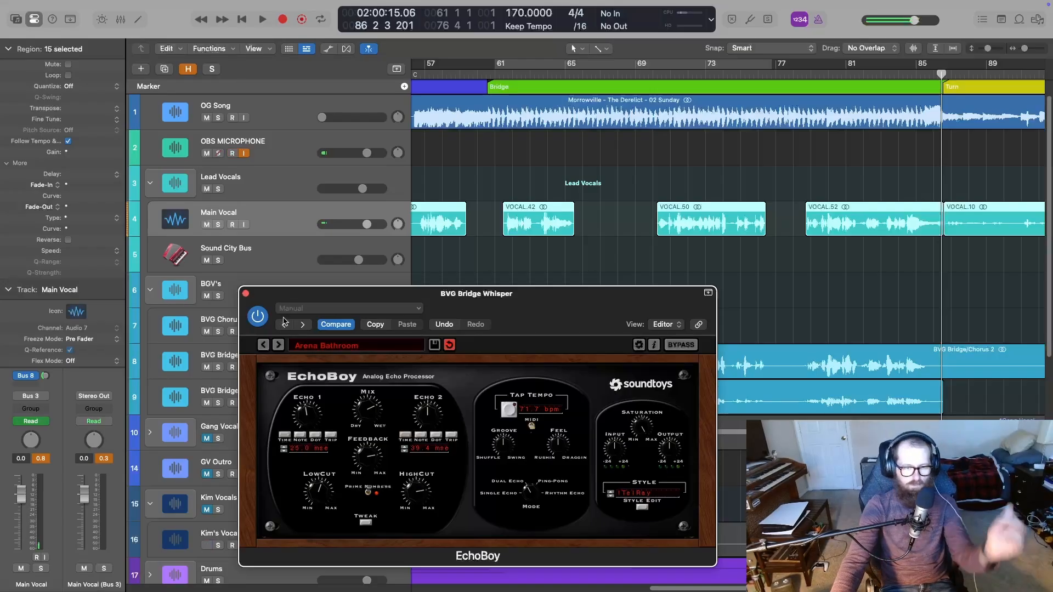
{"action": "left_click", "coordinate": [246, 295]}
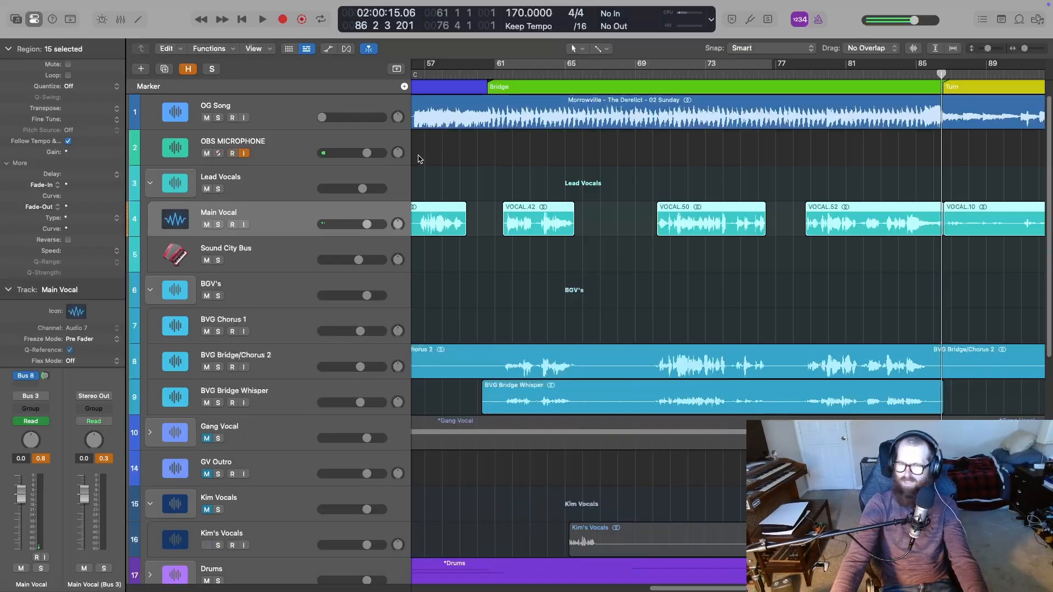
{"action": "left_click", "coordinate": [471, 75]}
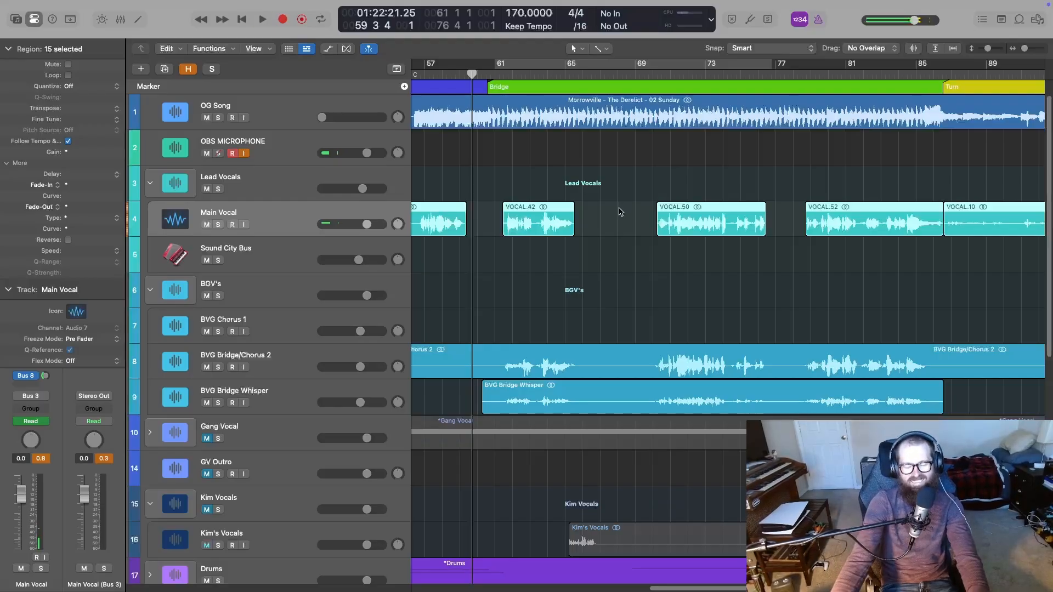
{"action": "key", "text": "space"}
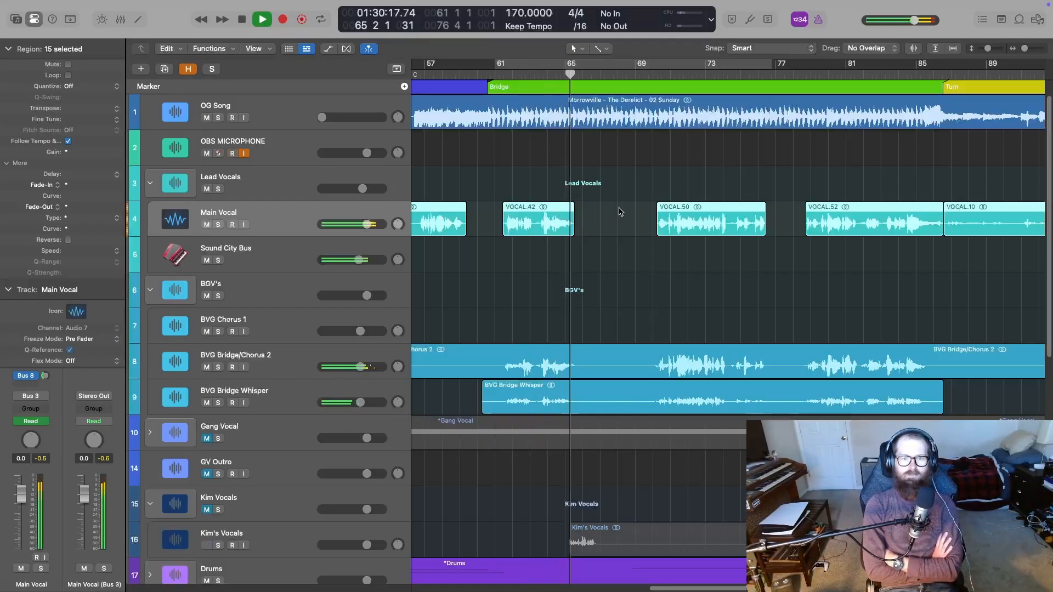
Stop playback and reopen BVG Bridge Whisper's EchoBoy from the mixer, moving its window fully into view
{"action": "key", "text": "x"}
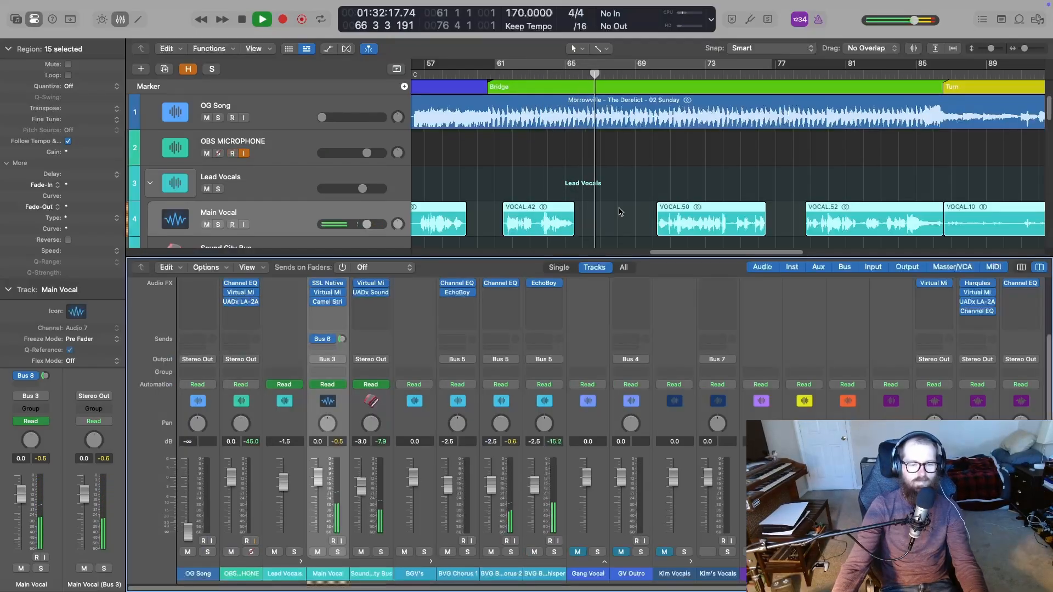
{"action": "left_click", "coordinate": [545, 284]}
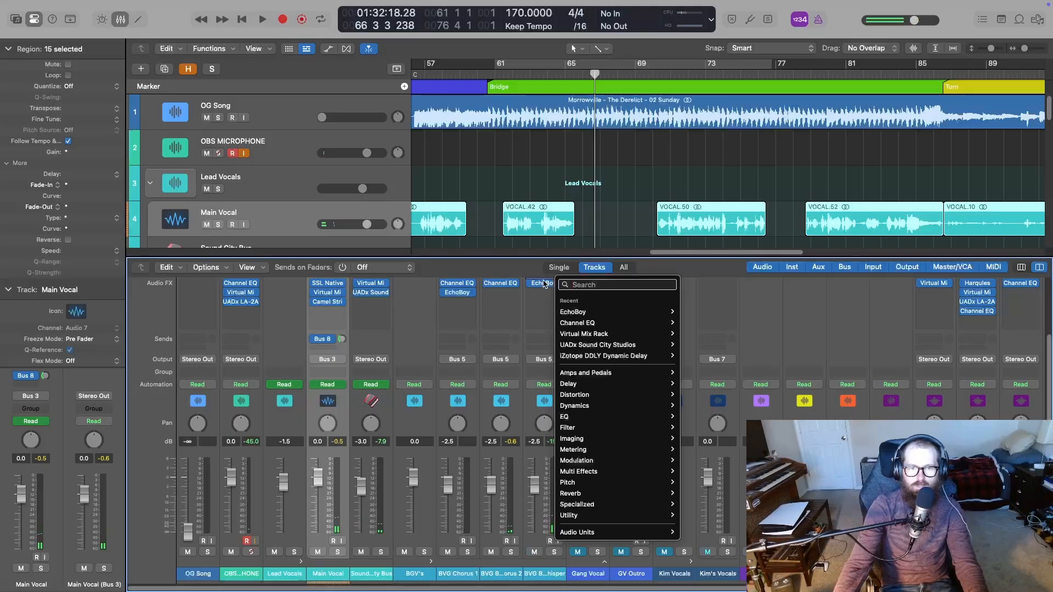
{"action": "left_click", "coordinate": [548, 286]}
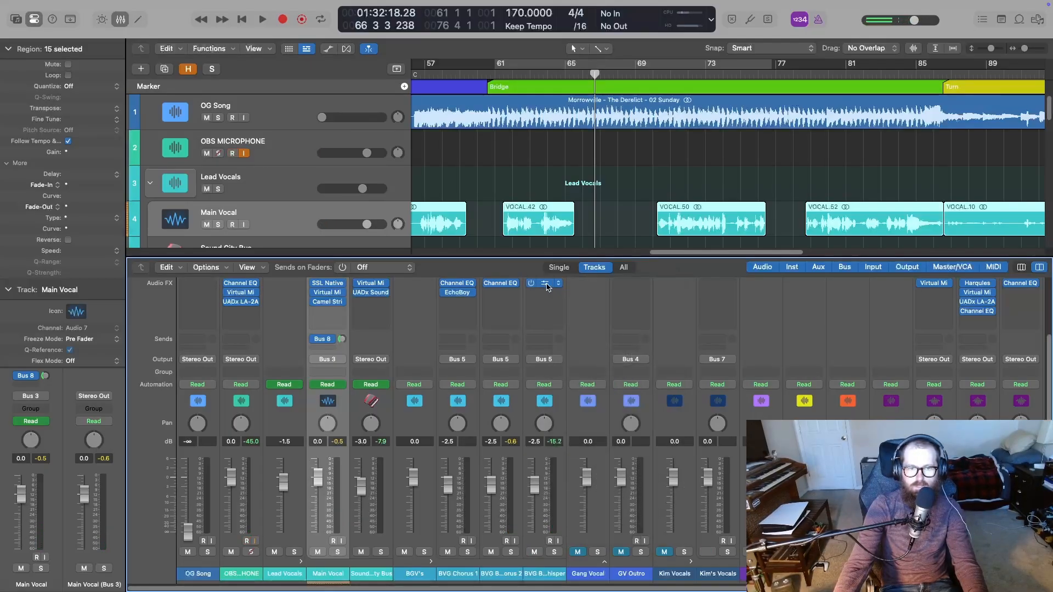
{"action": "left_click", "coordinate": [546, 286]}
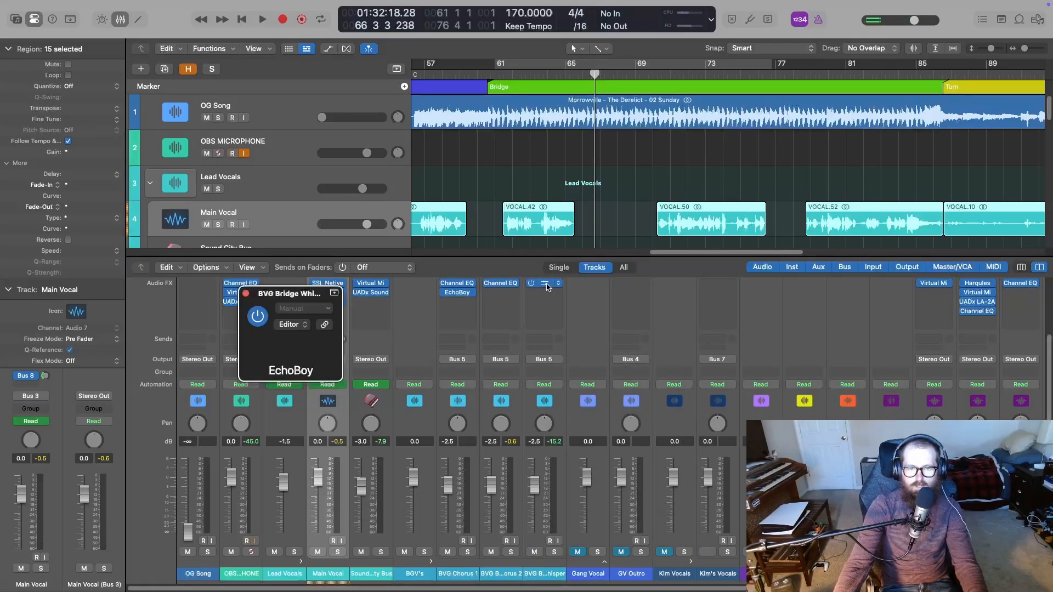
{"action": "left_click_drag", "start_coordinate": [551, 307], "coordinate": [554, 200]}
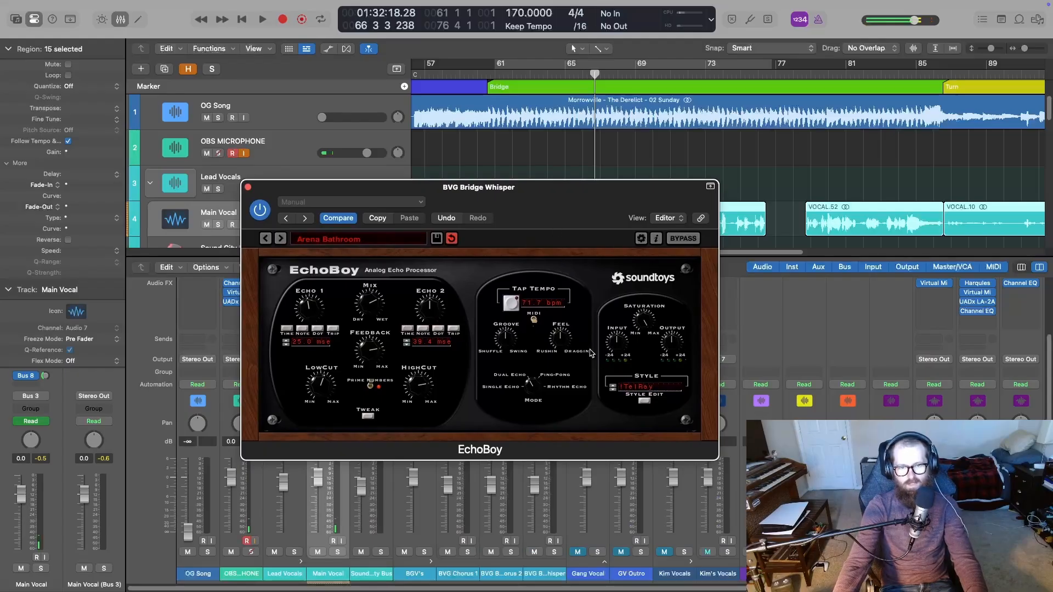
Review EchoBoy's available echo styles without choosing one, and close the mixer and the plug-in window
{"action": "left_click", "coordinate": [658, 389]}
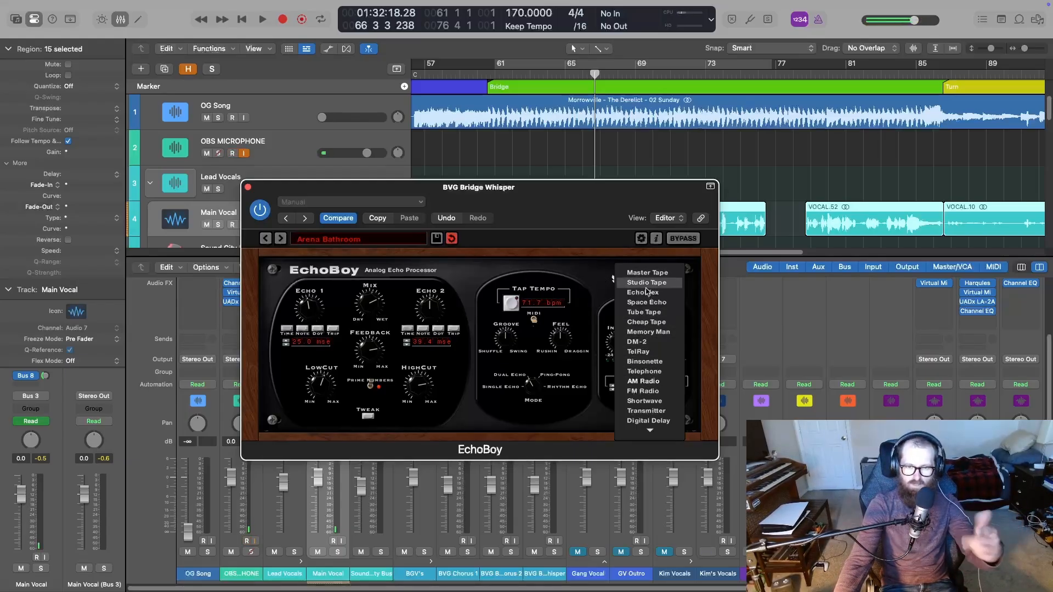
{"action": "left_click", "coordinate": [600, 274]}
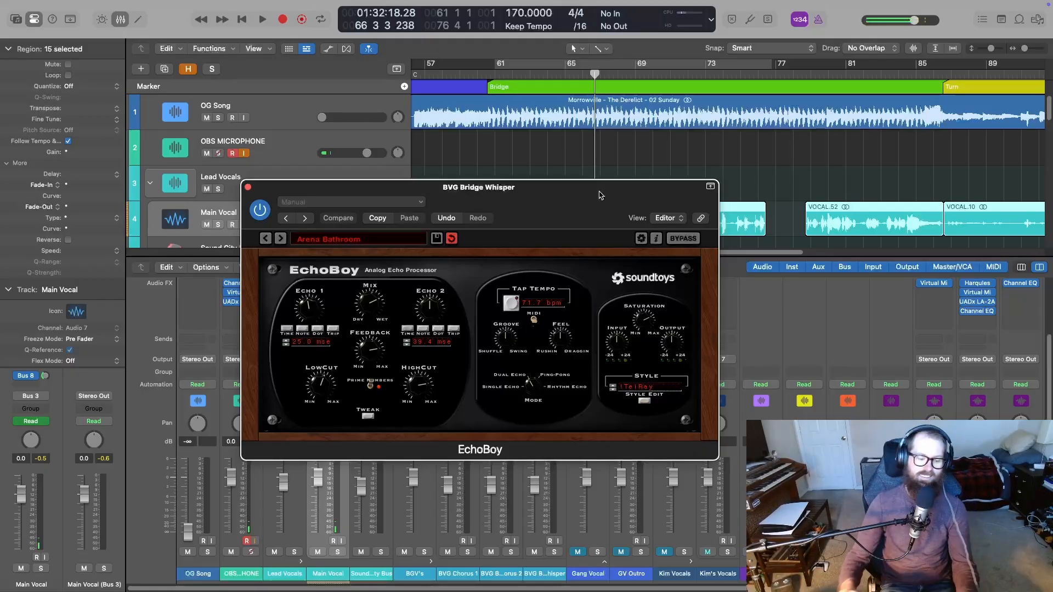
{"action": "key", "text": "x"}
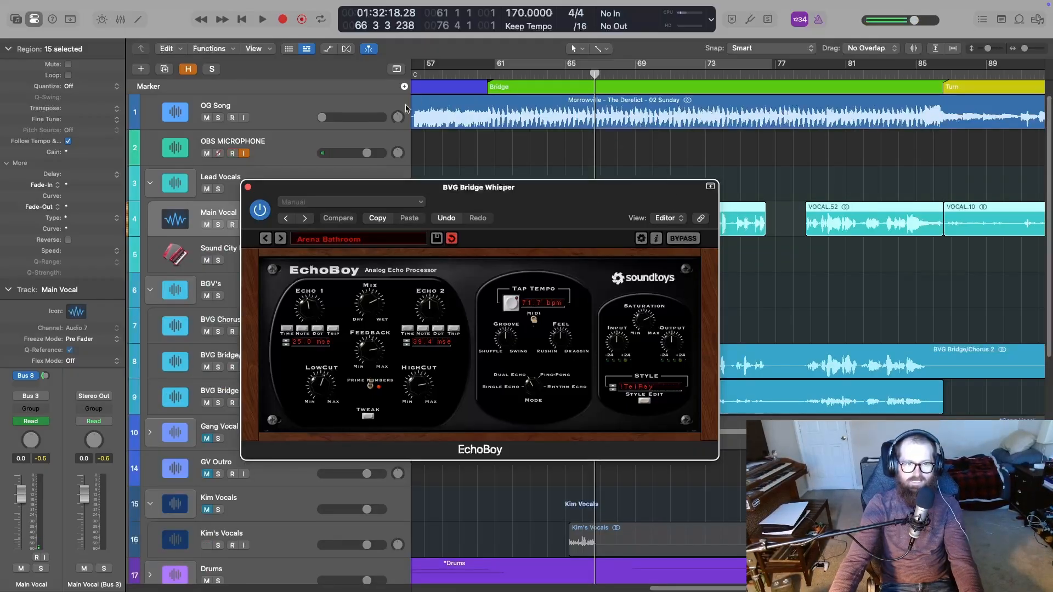
{"action": "left_click", "coordinate": [248, 187]}
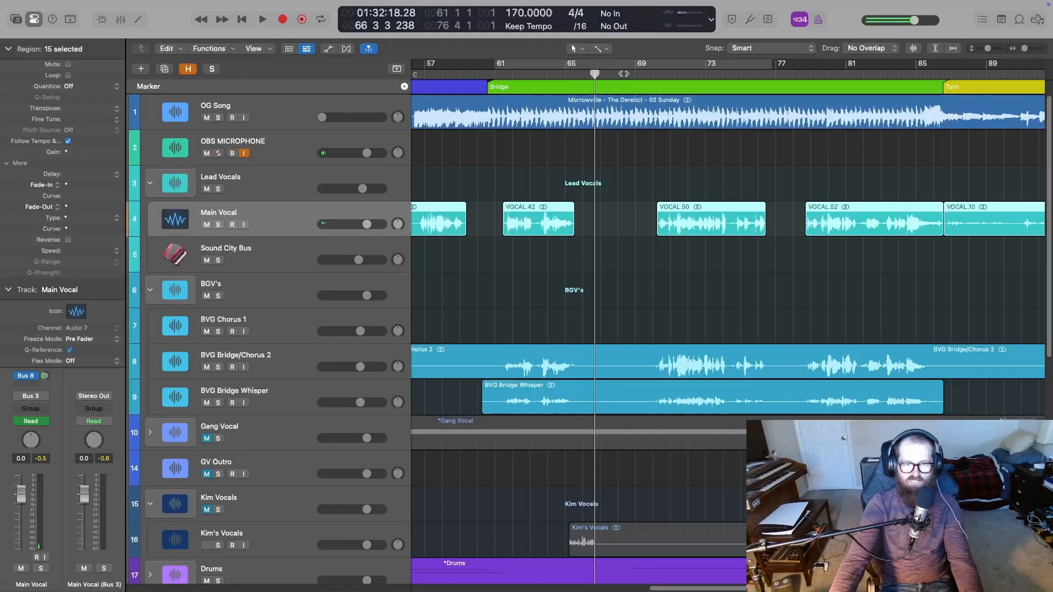
Play the full mix from just before the Bridge through into the Turn section, and stop playback
{"action": "left_click", "coordinate": [488, 75]}
{"action": "key", "text": "space"}
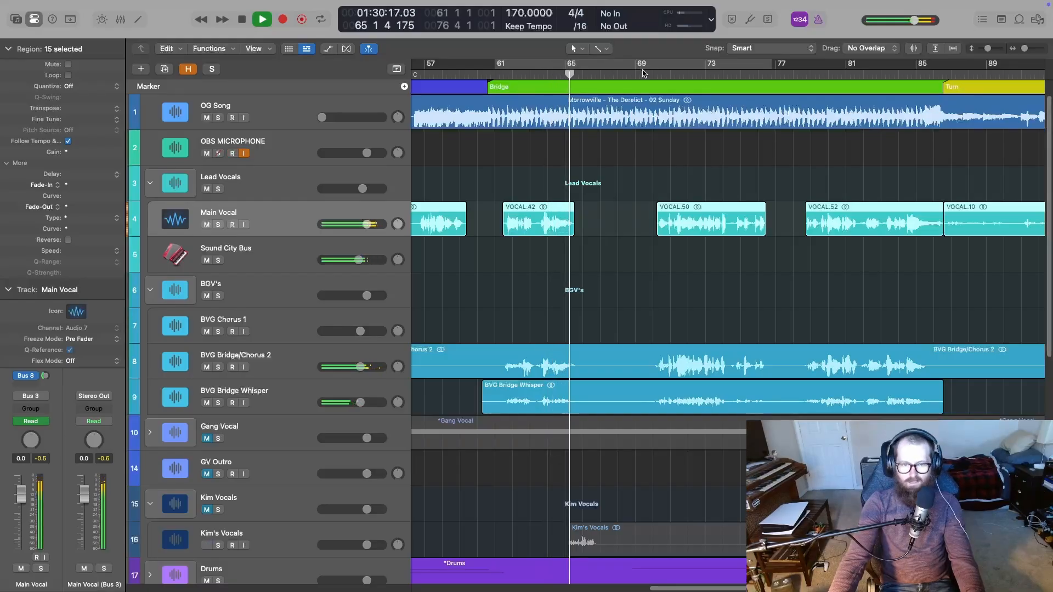
{"action": "left_click", "coordinate": [480, 75]}
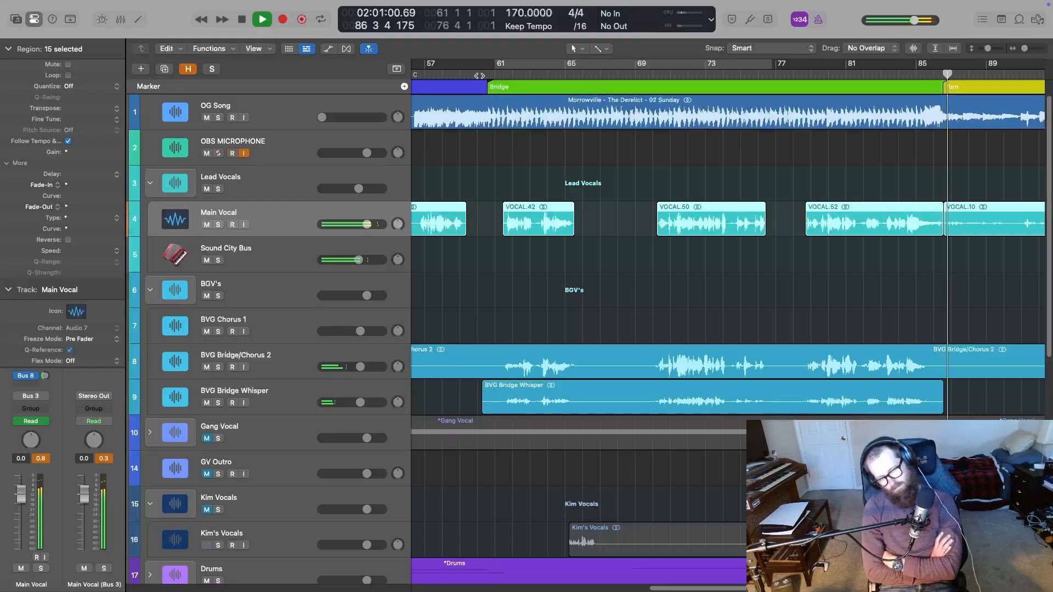
{"action": "key", "text": "super+Left"}
{"action": "key", "text": "super+Left"}
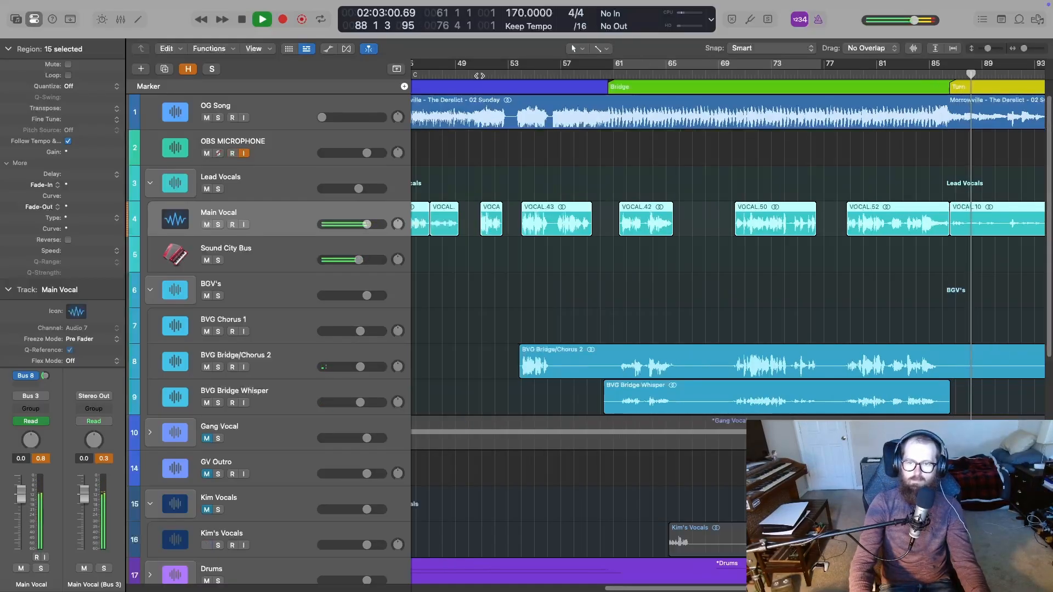
{"action": "scroll", "coordinate": [599, 289], "scroll_direction": "right", "scroll_amount": 10}
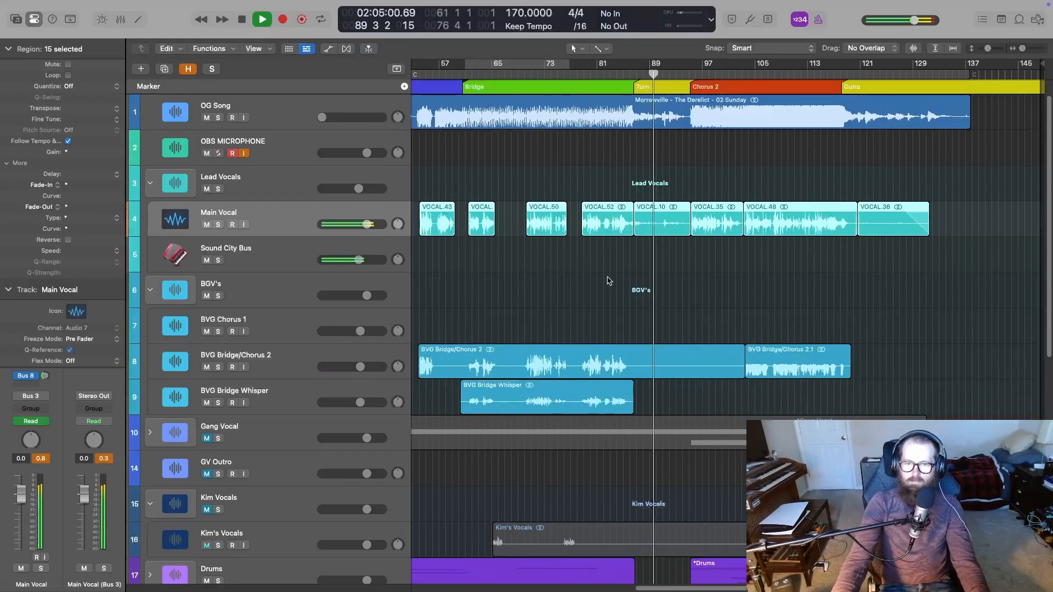
{"action": "key", "text": "space"}
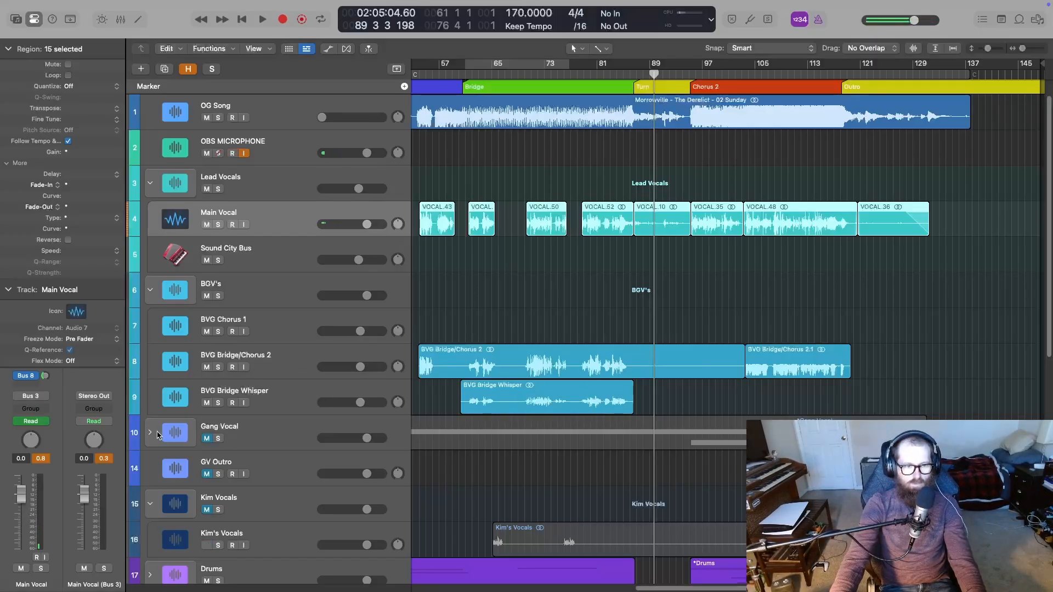
Expand the Gang Vocal track stack and unmute it
{"action": "left_click", "coordinate": [150, 435]}
{"action": "scroll", "coordinate": [590, 471], "scroll_direction": "left", "scroll_amount": 10}
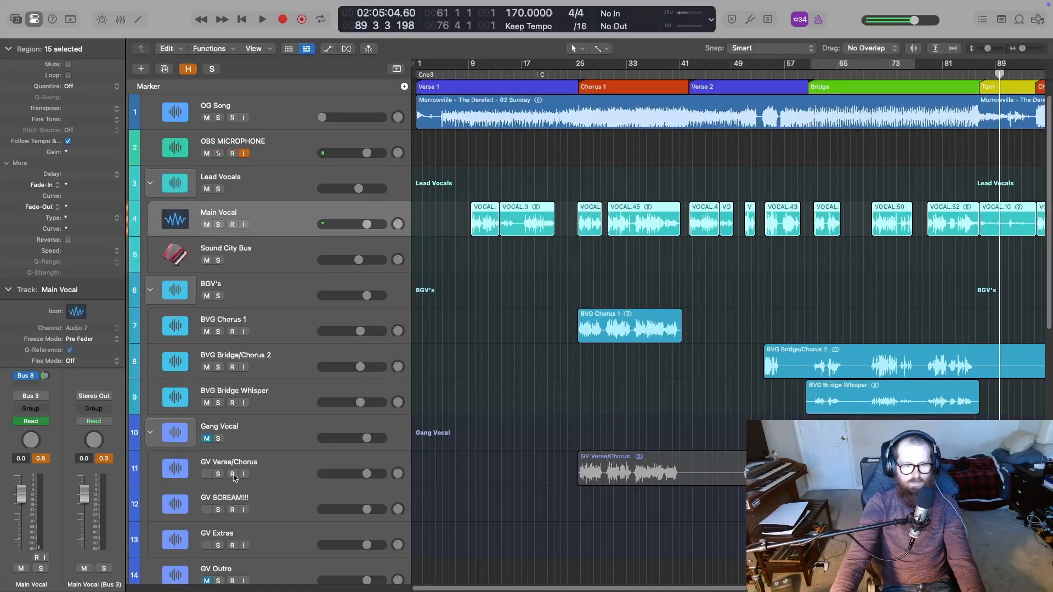
{"action": "left_click", "coordinate": [208, 439]}
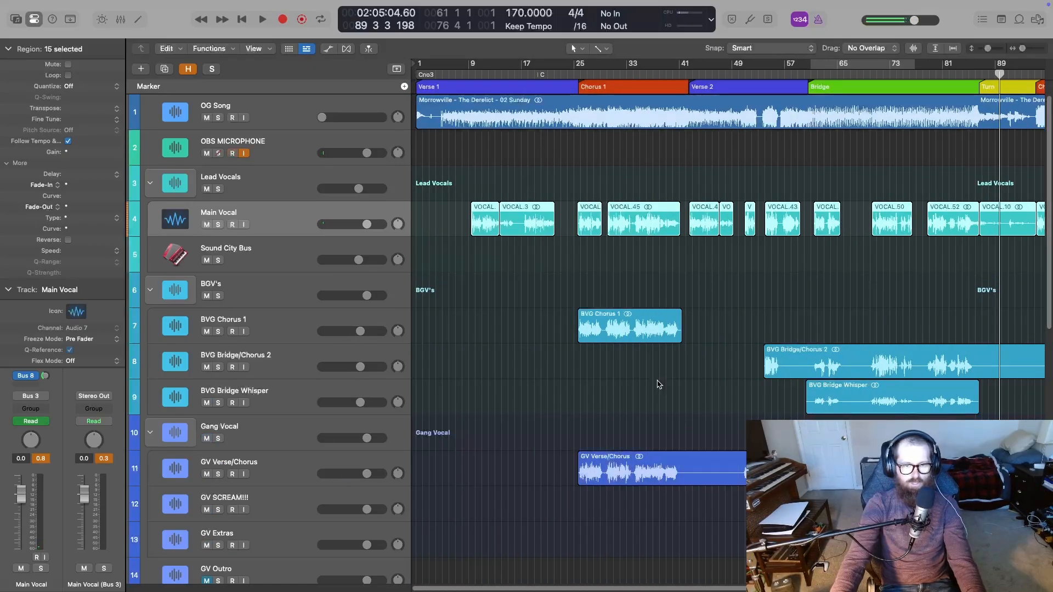
Play Chorus 1 with the gang vocals from bar 24, briefly soloing GV Verse/Chorus, and stop playback
{"action": "key", "text": "super+Right"}
{"action": "key", "text": "super+Right"}
{"action": "key", "text": "super+Right"}
{"action": "key", "text": "super+Right"}
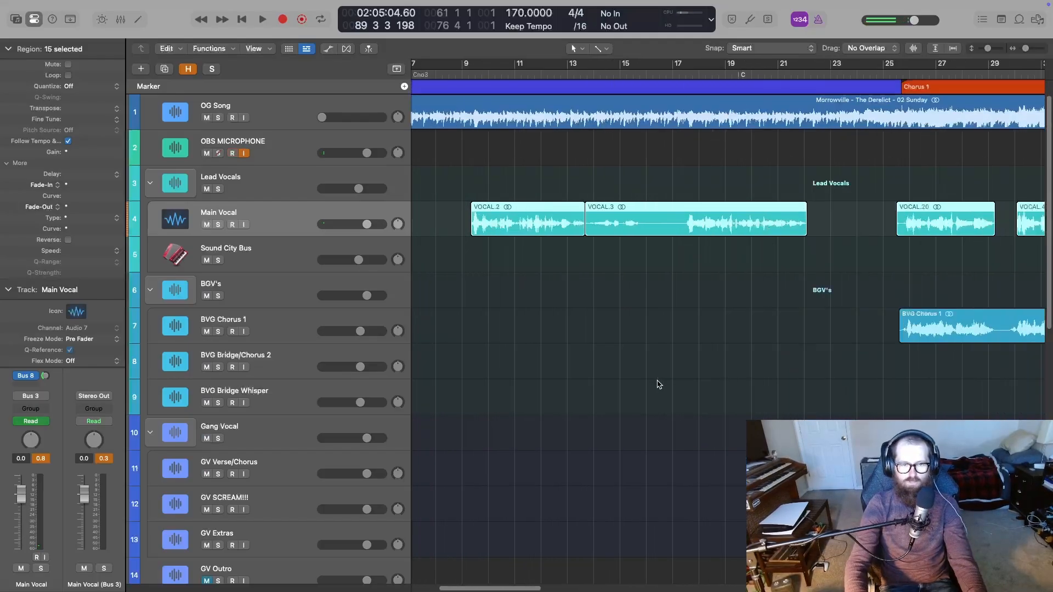
{"action": "scroll", "coordinate": [629, 179], "scroll_direction": "right", "scroll_amount": 5}
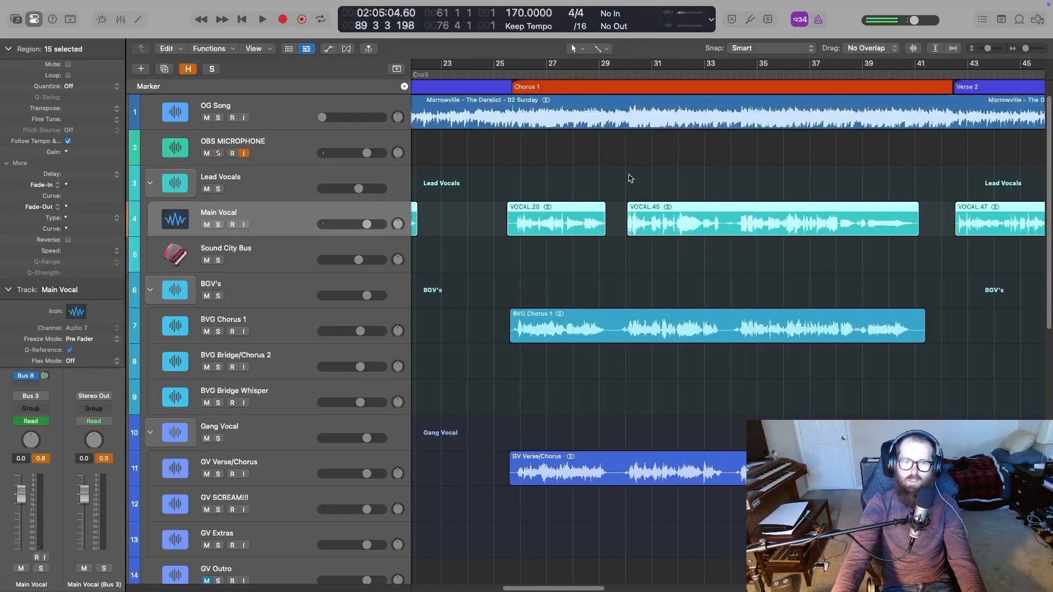
{"action": "left_click", "coordinate": [475, 77]}
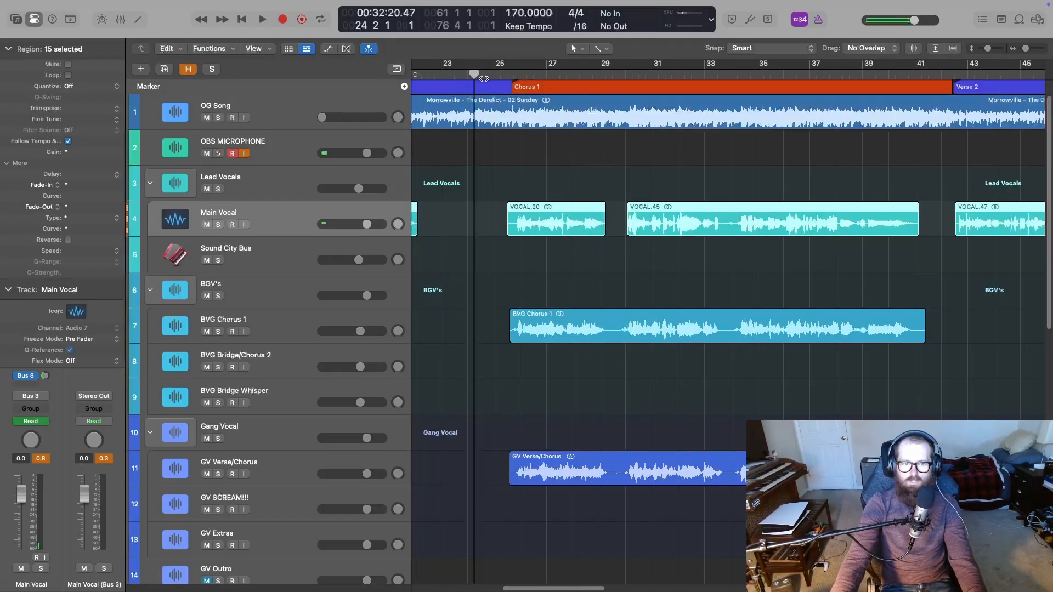
{"action": "key", "text": "space"}
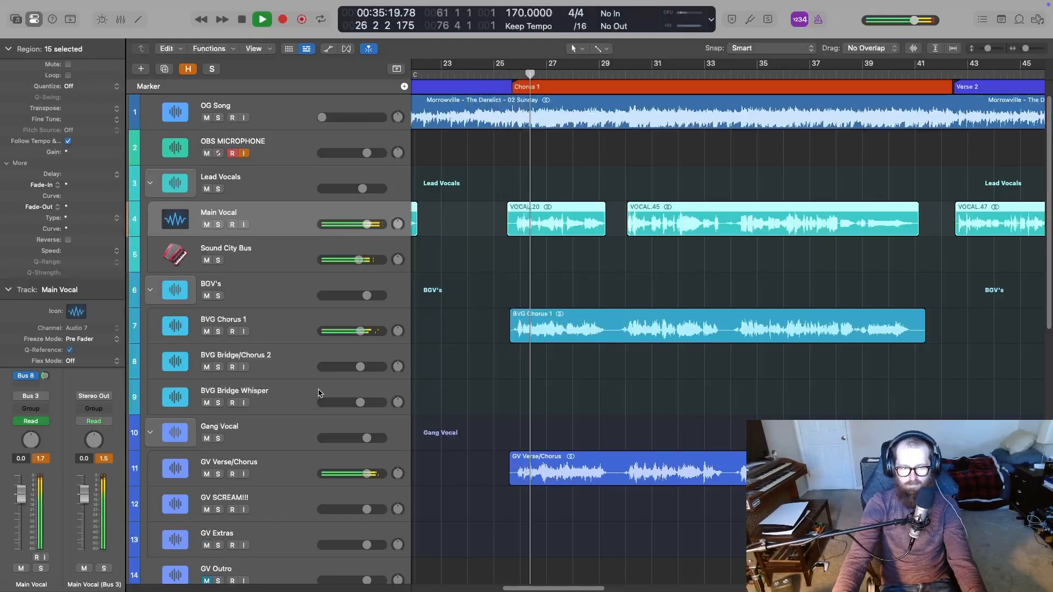
{"action": "left_click", "coordinate": [219, 475]}
{"action": "left_click", "coordinate": [218, 474]}
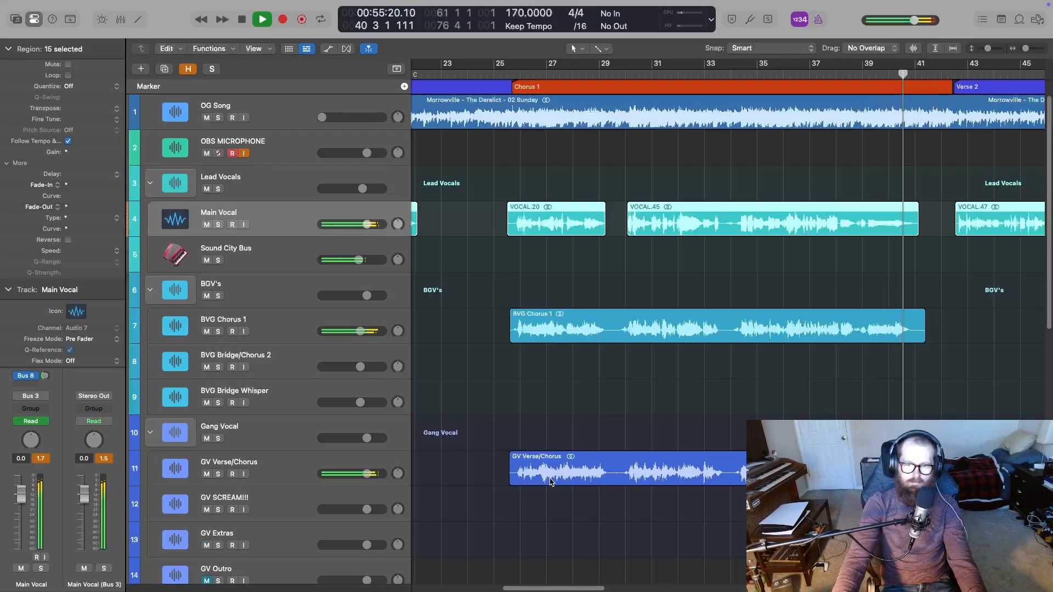
{"action": "key", "text": "space"}
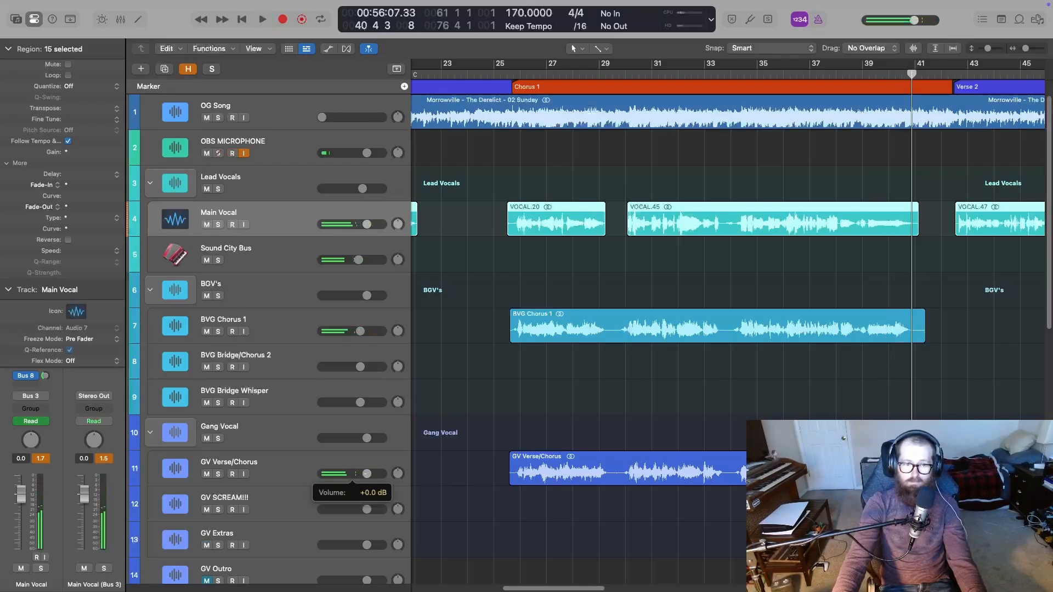
Lower the GV Verse/Chorus track volume to -1.5 dB and replay Chorus 1 from bar 24
{"action": "double_click", "coordinate": [367, 474]}
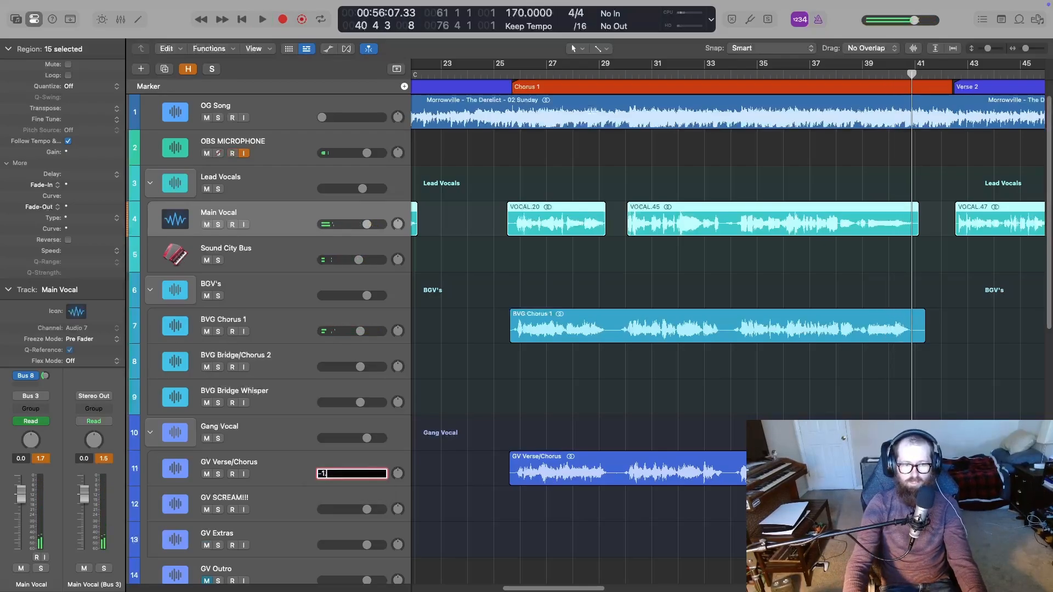
{"action": "key", "text": "Return"}
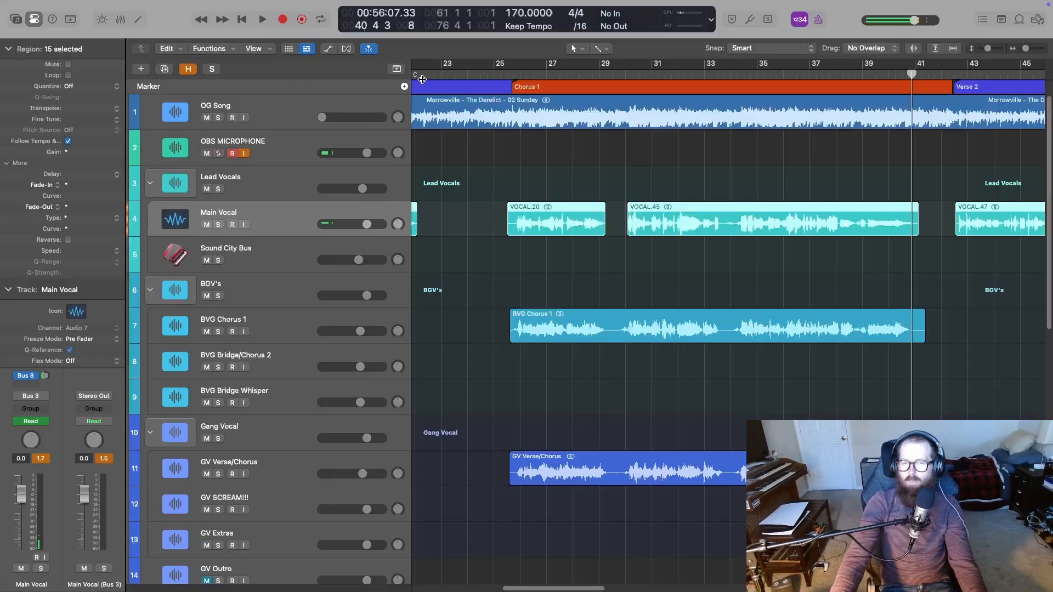
{"action": "left_click", "coordinate": [473, 74]}
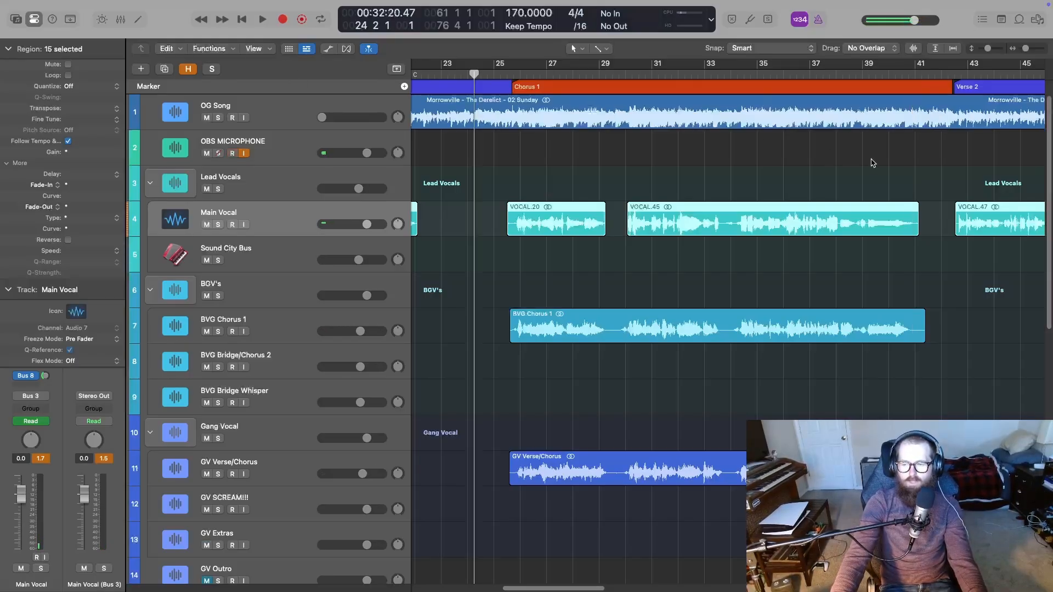
{"action": "key", "text": "space"}
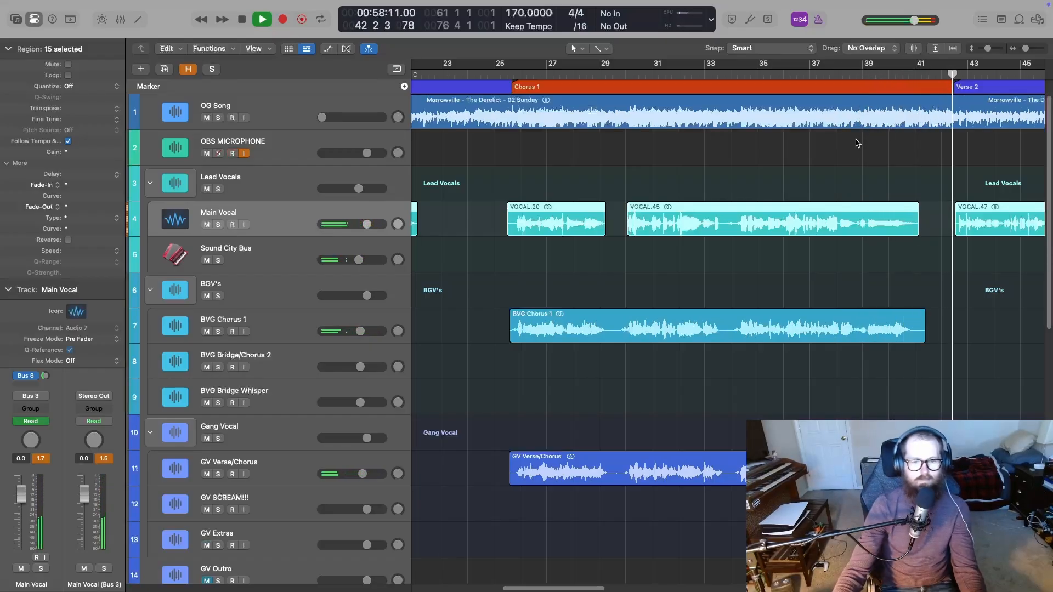
Insert AudioThing's Speakers plug-in in stereo on the GV Verse/Chorus track, and close the mixer and plug-in window
{"action": "left_click", "coordinate": [507, 74]}
{"action": "key", "text": "x"}
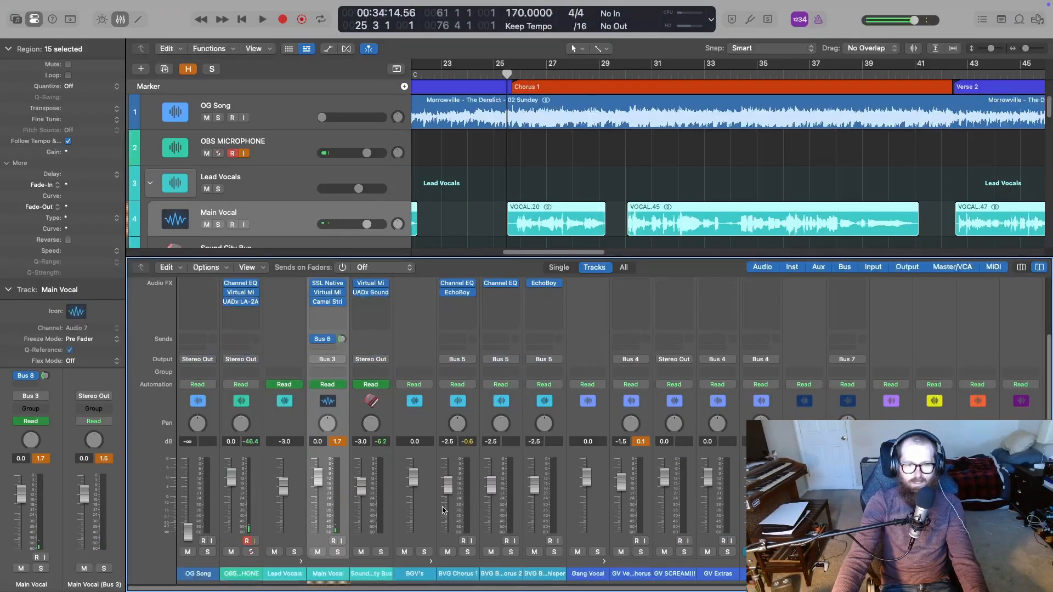
{"action": "key", "text": "x"}
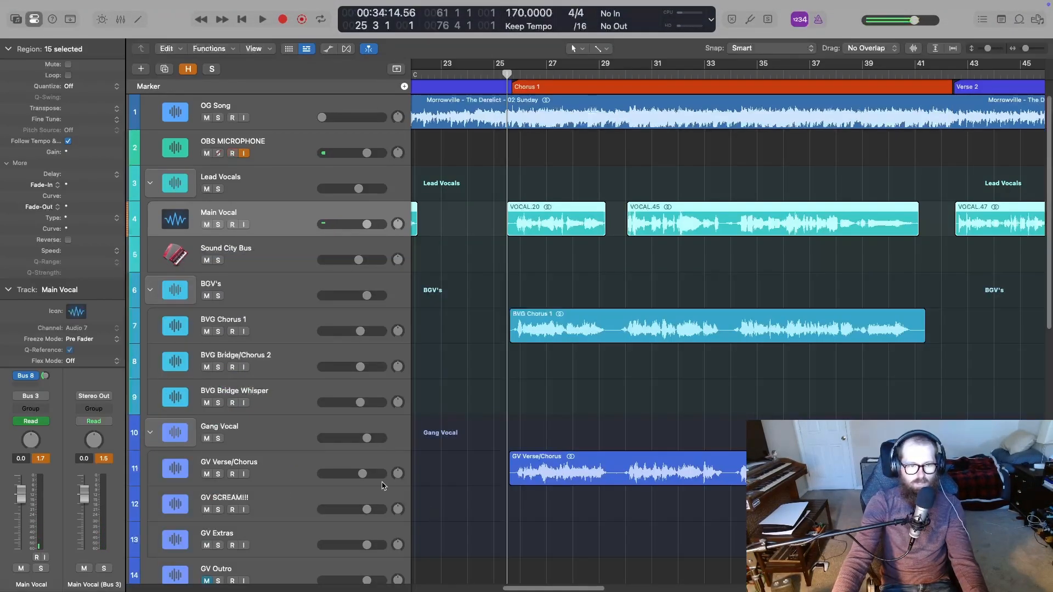
{"action": "left_click", "coordinate": [382, 486]}
{"action": "key", "text": "x"}
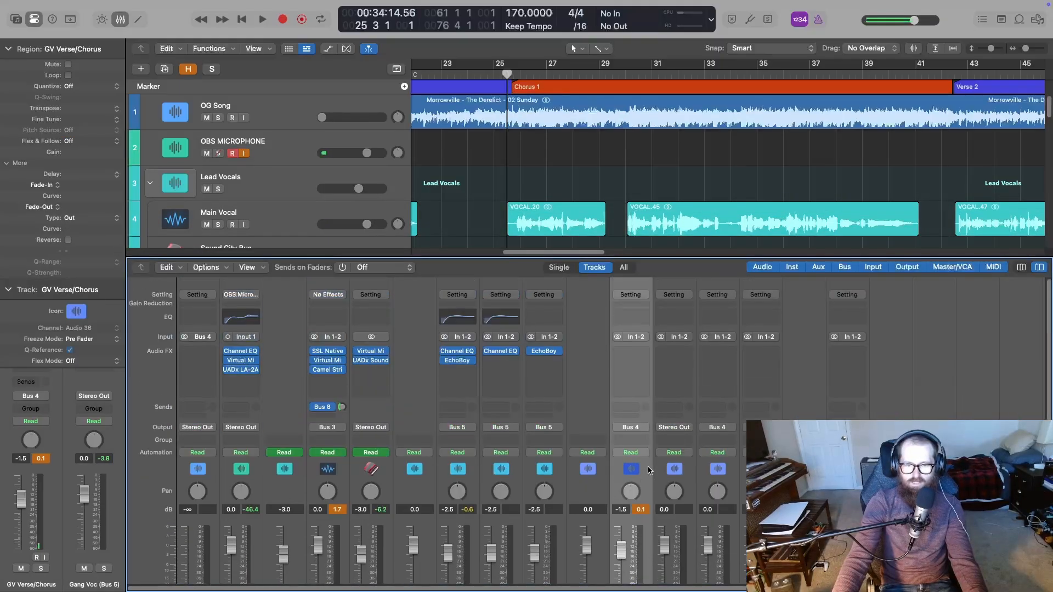
{"action": "left_click", "coordinate": [631, 360]}
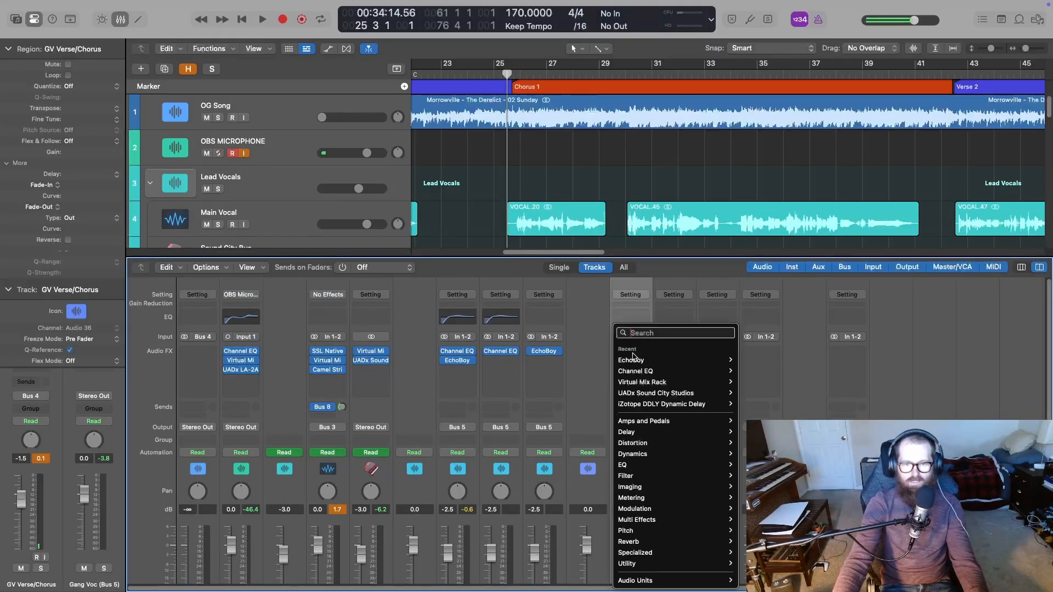
{"action": "mouse_move", "coordinate": [698, 581]}
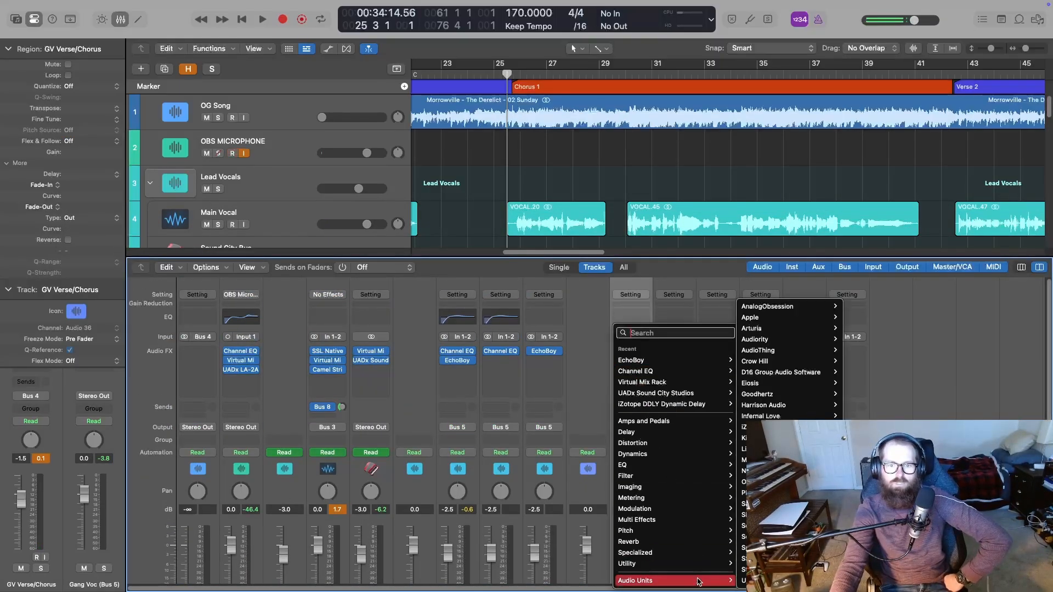
{"action": "mouse_move", "coordinate": [756, 558]}
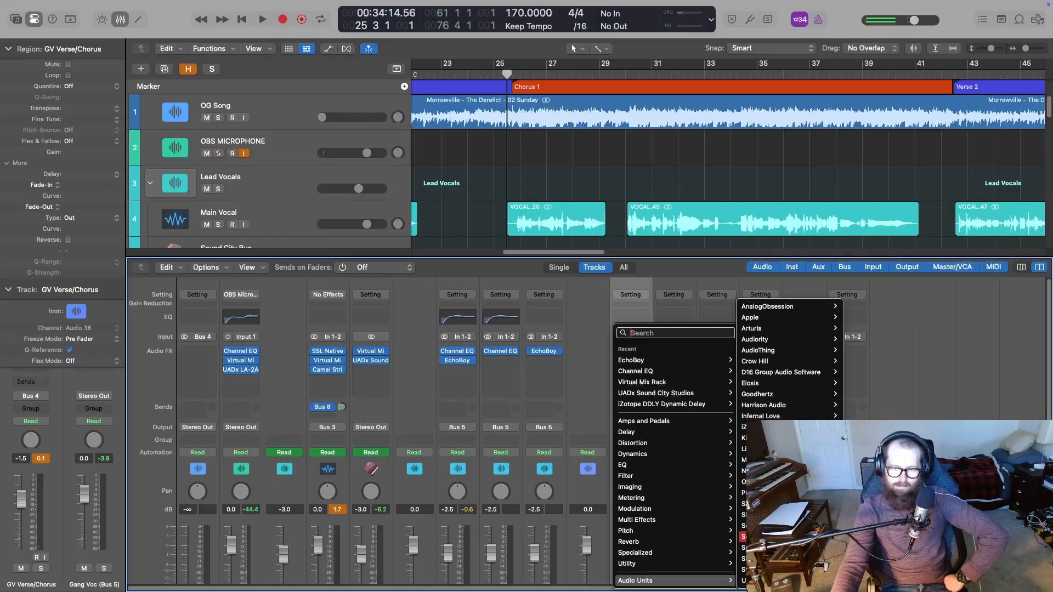
{"action": "mouse_move", "coordinate": [813, 346]}
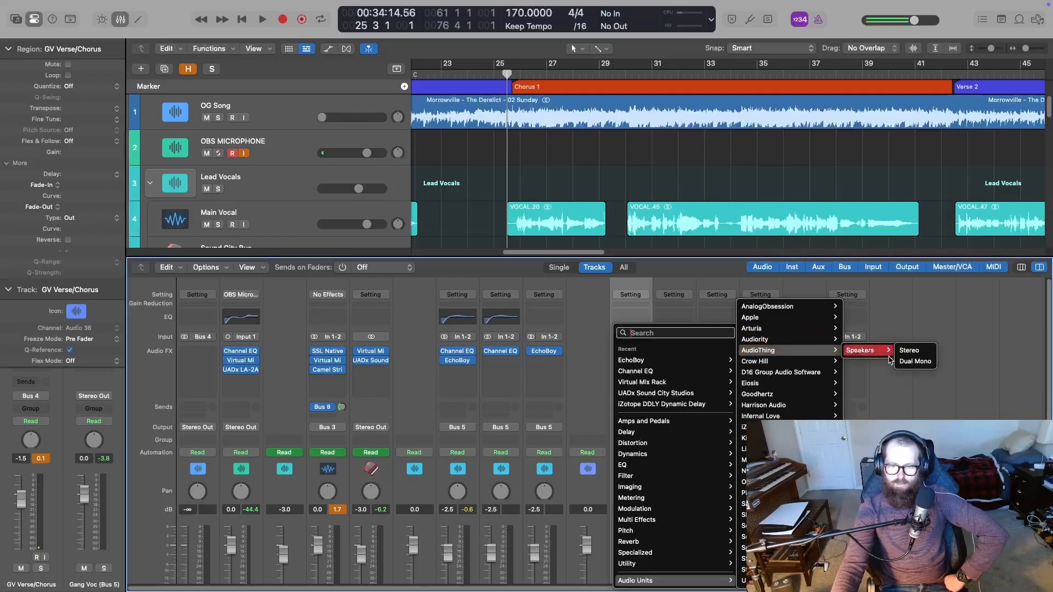
{"action": "left_click", "coordinate": [908, 352]}
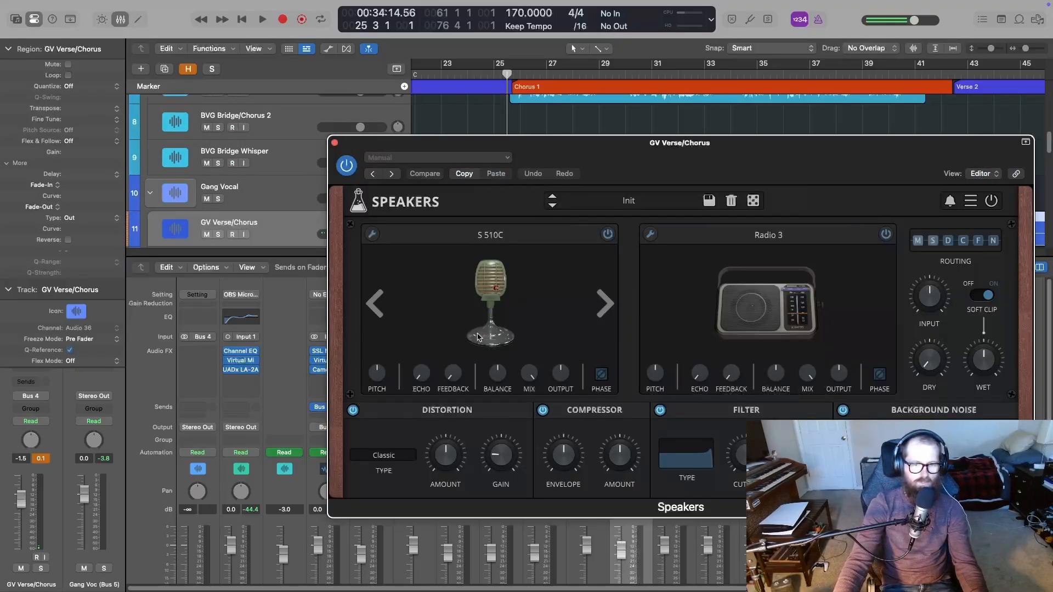
{"action": "key", "text": "x"}
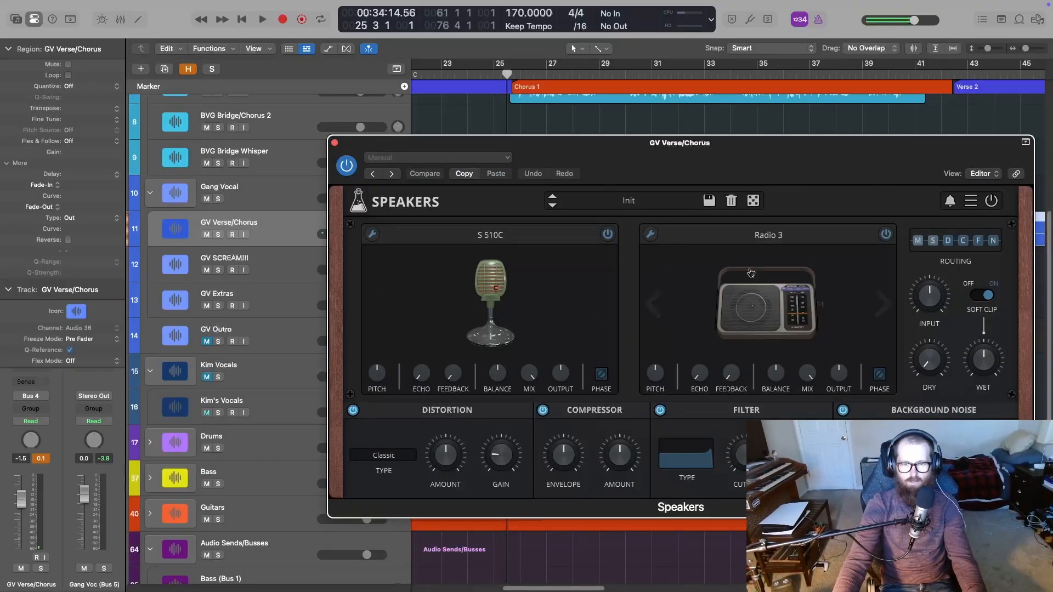
{"action": "left_click", "coordinate": [334, 143]}
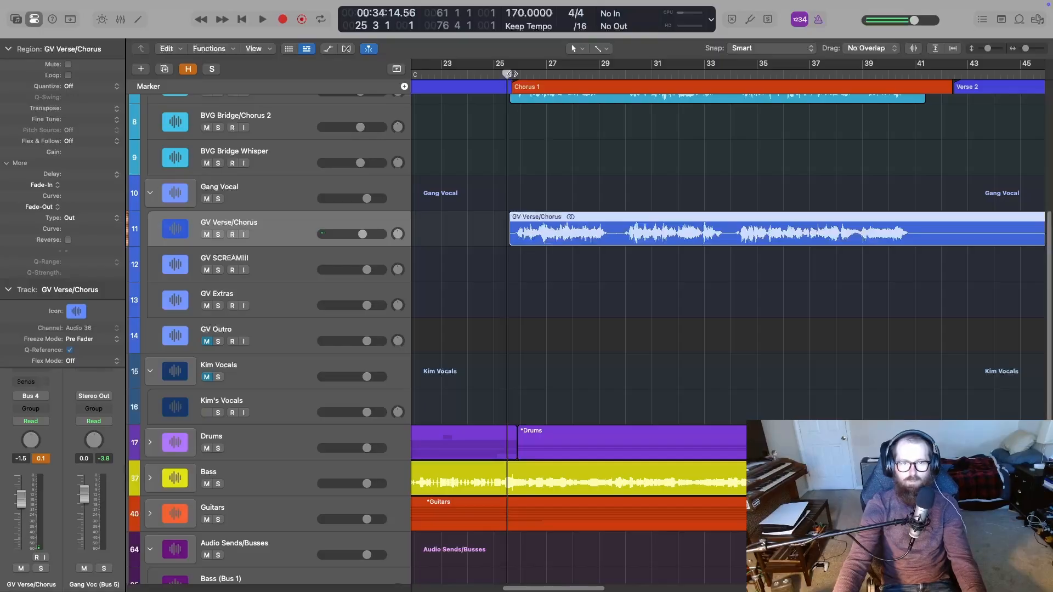
Set a cycle range over Chorus 1 from beat 3 of bar 25 to bar 41
{"action": "left_click_drag", "start_coordinate": [515, 70], "coordinate": [905, 84]}
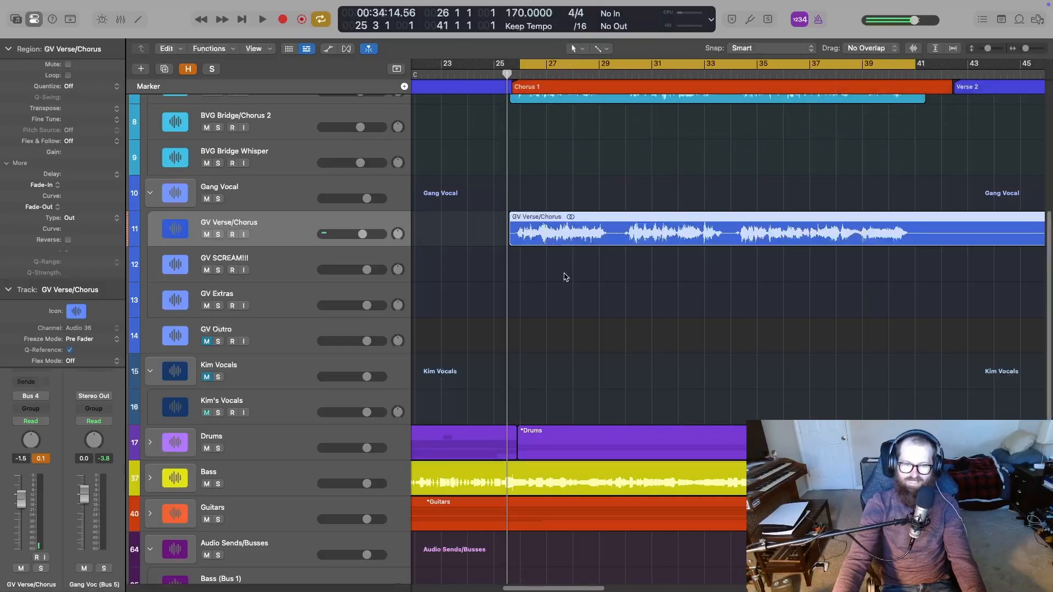
{"action": "scroll", "coordinate": [581, 51], "scroll_direction": "left", "scroll_amount": 3}
{"action": "scroll", "coordinate": [569, 51], "scroll_direction": "up", "scroll_amount": 5}
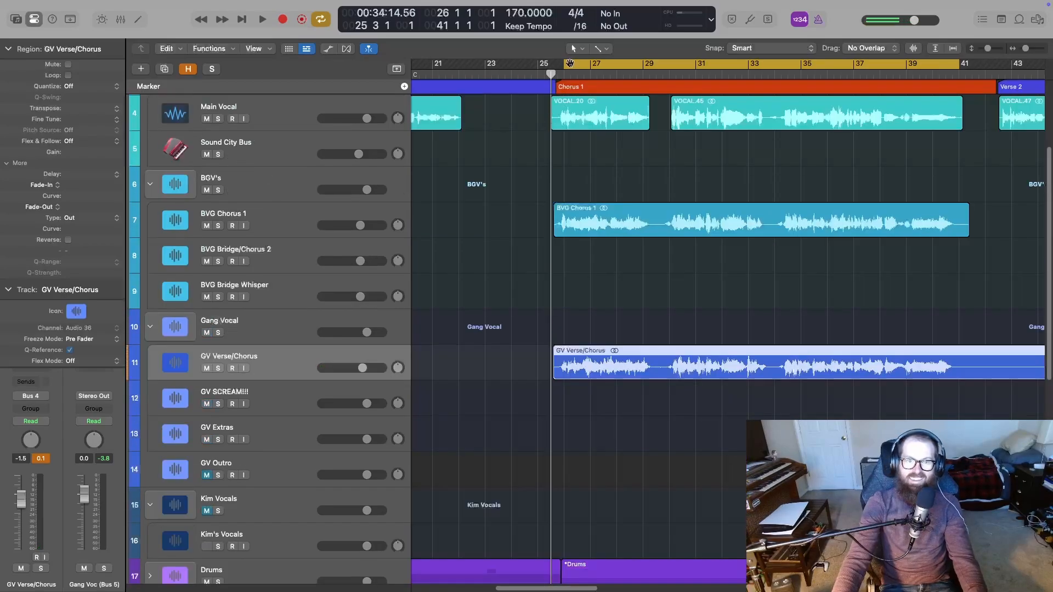
{"action": "left_click_drag", "start_coordinate": [569, 63], "coordinate": [551, 68]}
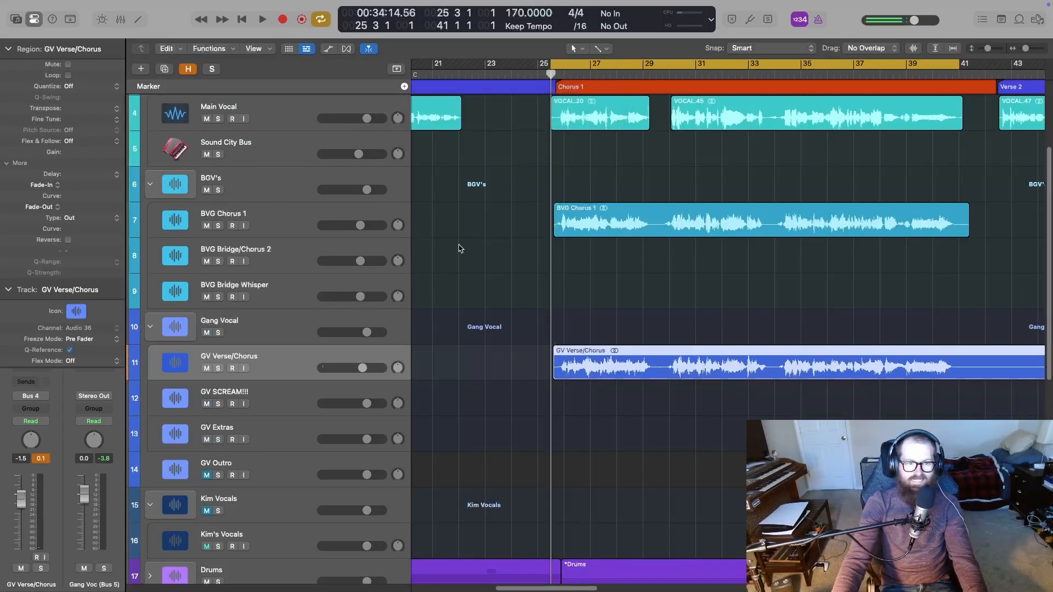
Start looped playback of Chorus 1 and solo the GV Verse/Chorus track in the mixer
{"action": "key", "text": "space"}
{"action": "key", "text": "x"}
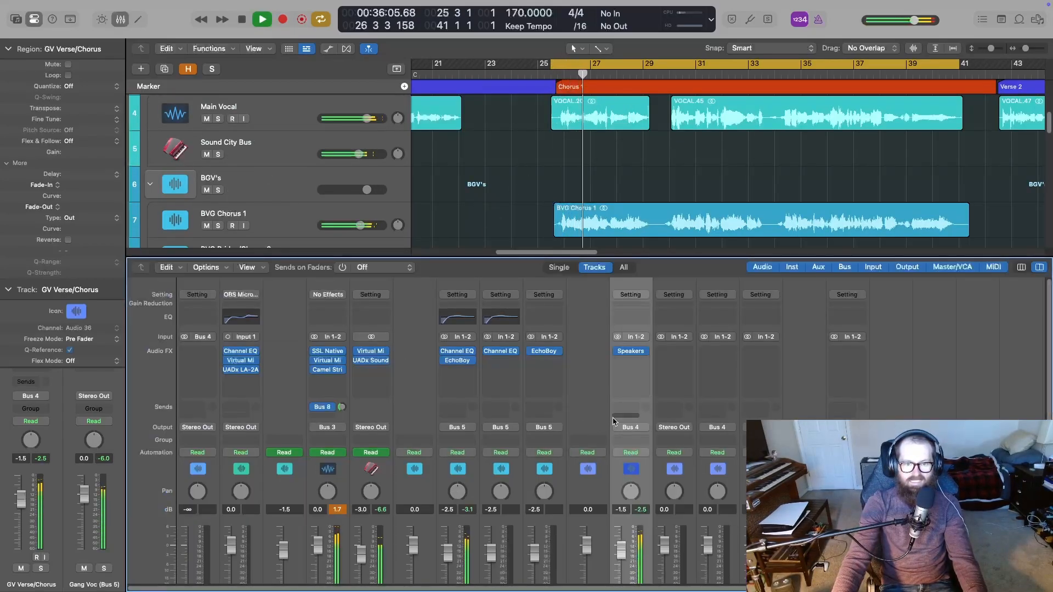
{"action": "scroll", "coordinate": [613, 421], "scroll_direction": "down", "scroll_amount": 3}
{"action": "left_click", "coordinate": [640, 552]}
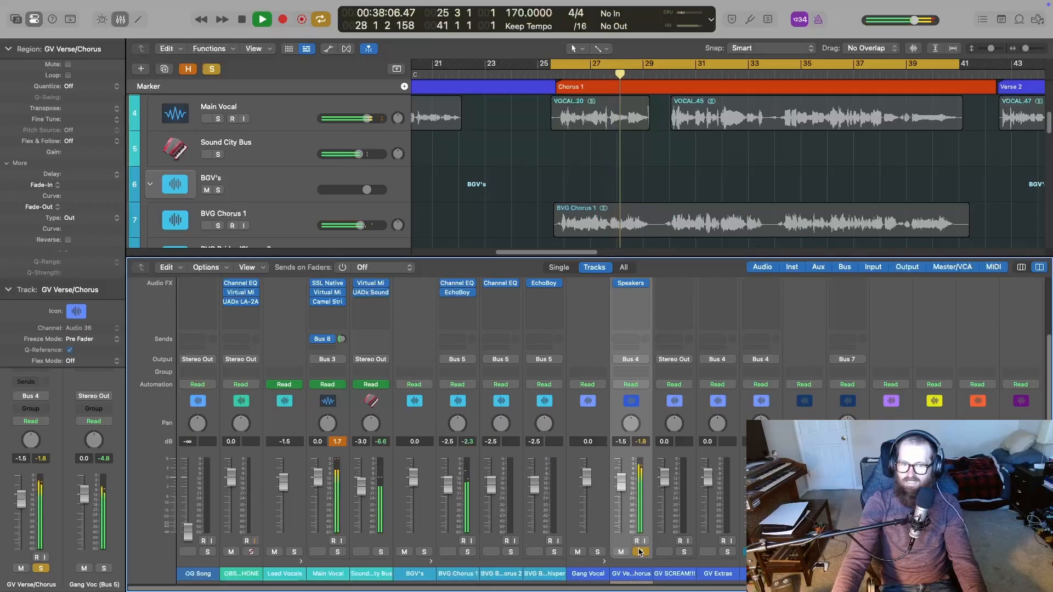
Open the Speakers plug-in on the GV Verse/Chorus track, switch off its S 510C microphone module, and restart playback
{"action": "scroll", "coordinate": [640, 552], "scroll_direction": "up", "scroll_amount": 3}
{"action": "left_click", "coordinate": [631, 351]}
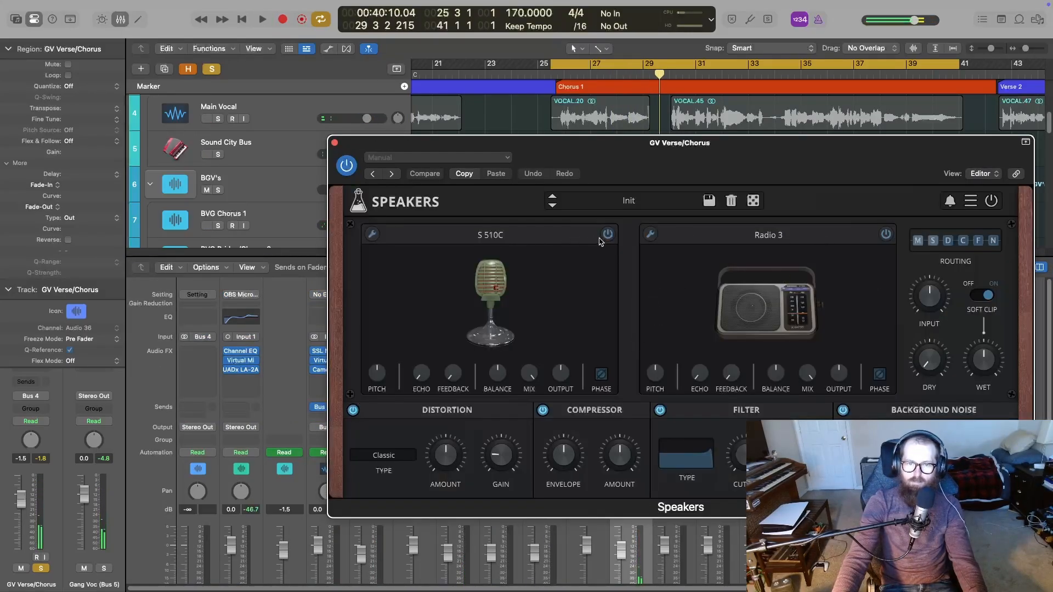
{"action": "left_click", "coordinate": [606, 235]}
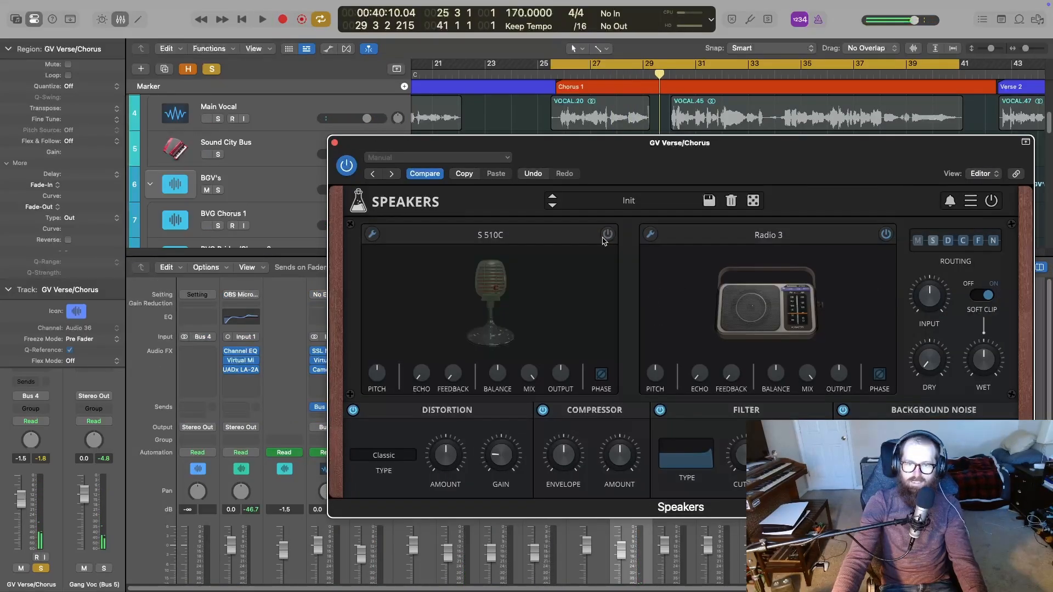
{"action": "key", "text": "space"}
Replace the Radio 3 speaker model by trying Speaker (oval) and settling on Speaker (cube)
{"action": "left_click", "coordinate": [770, 235]}
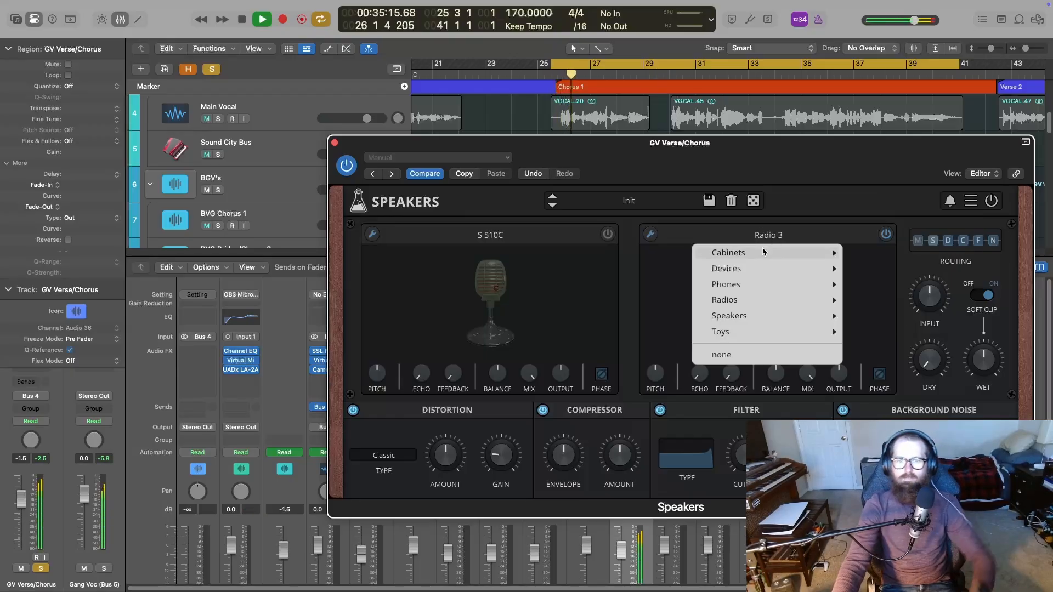
{"action": "mouse_move", "coordinate": [760, 316]}
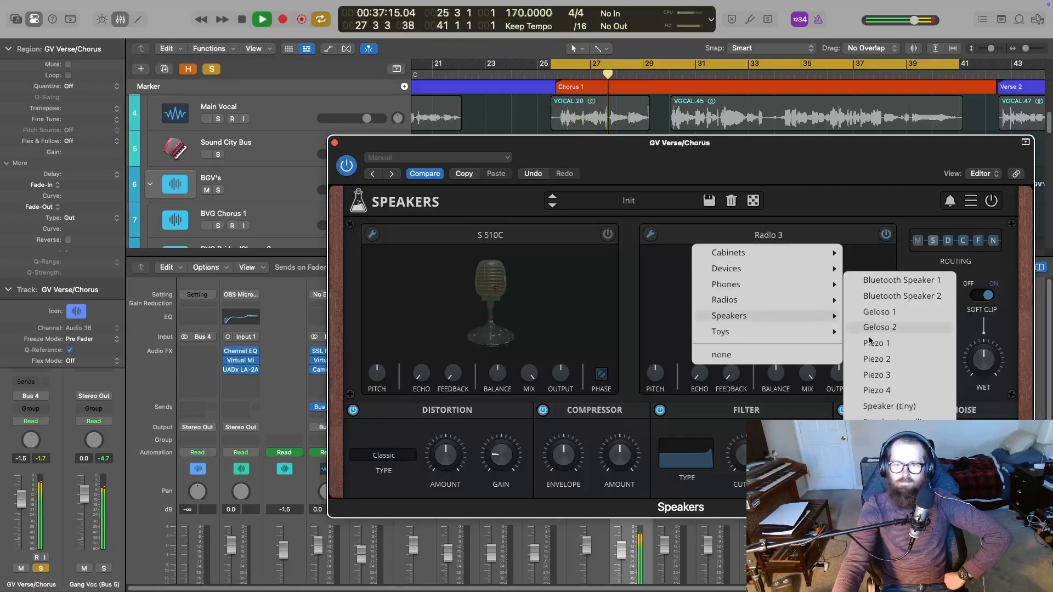
{"action": "left_click", "coordinate": [889, 437]}
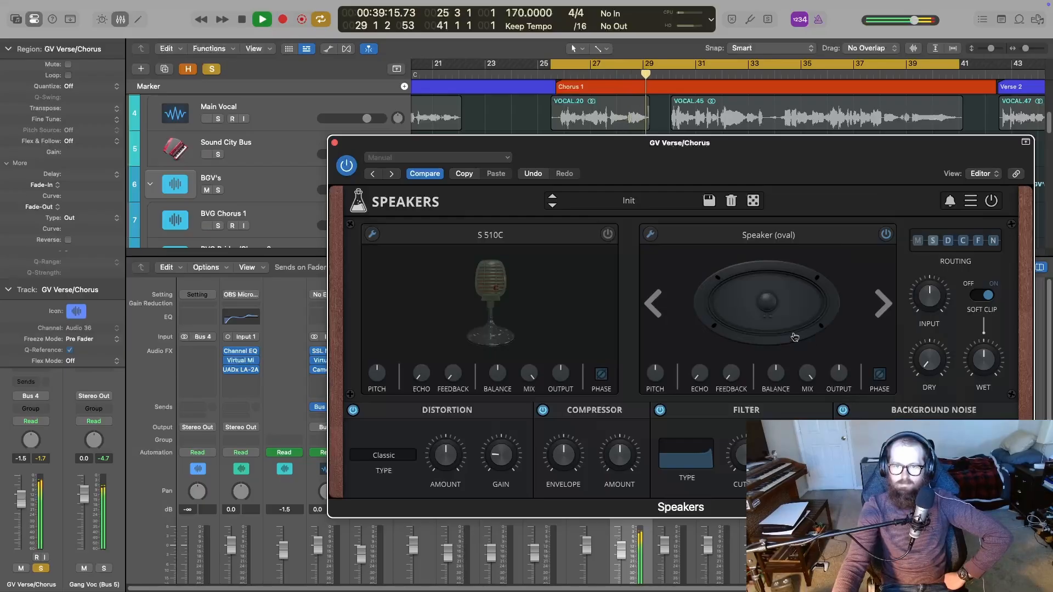
{"action": "left_click", "coordinate": [653, 312]}
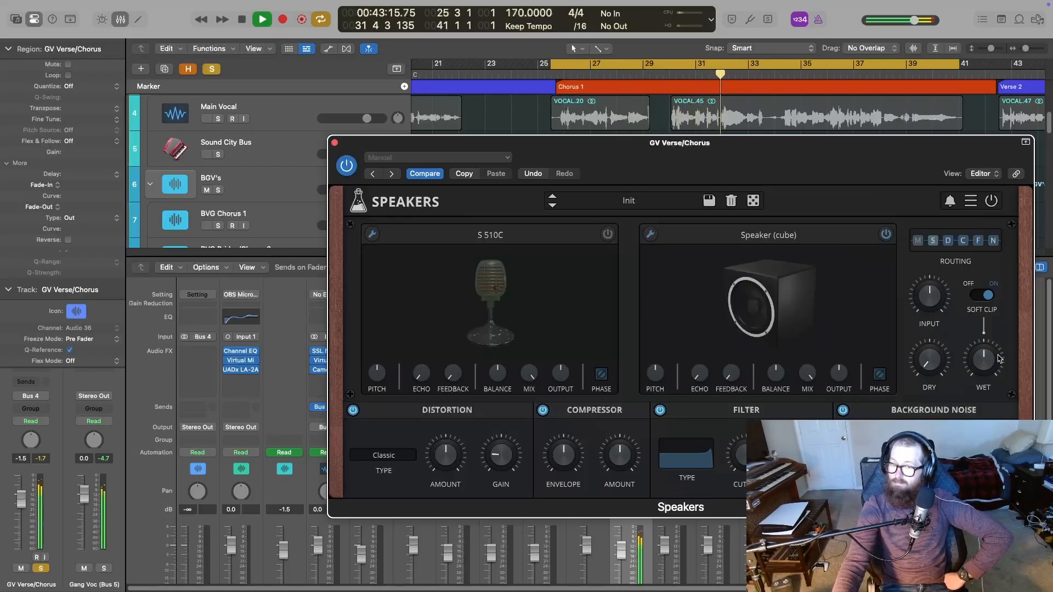
{"action": "left_click_drag", "start_coordinate": [941, 363], "coordinate": [948, 347]}
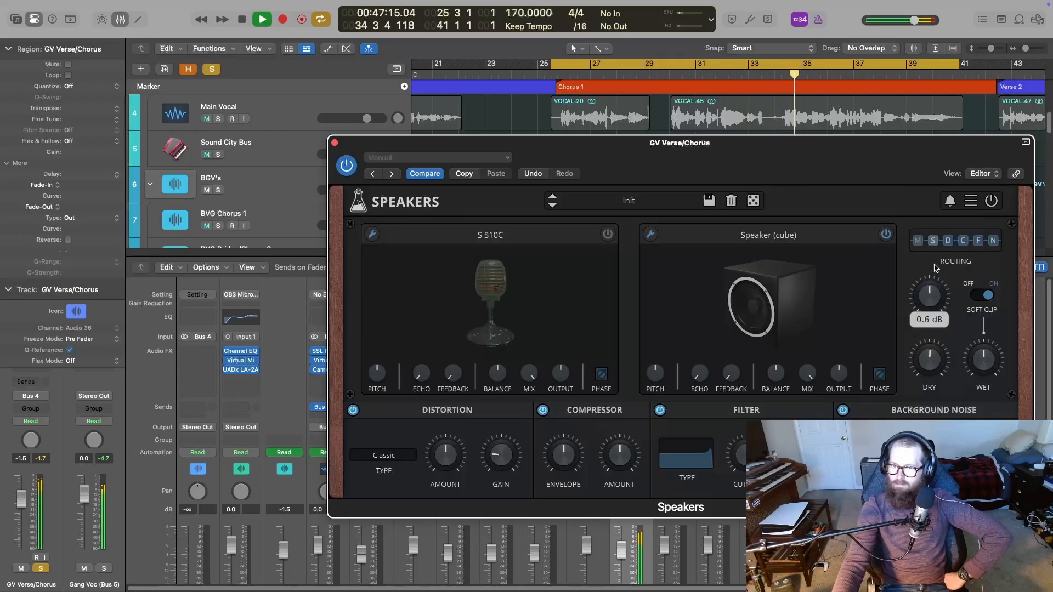
Clear the solo to hear Chorus 1 in the full mix and switch off the Speakers plug-in's Background Noise
{"action": "left_click", "coordinate": [216, 71]}
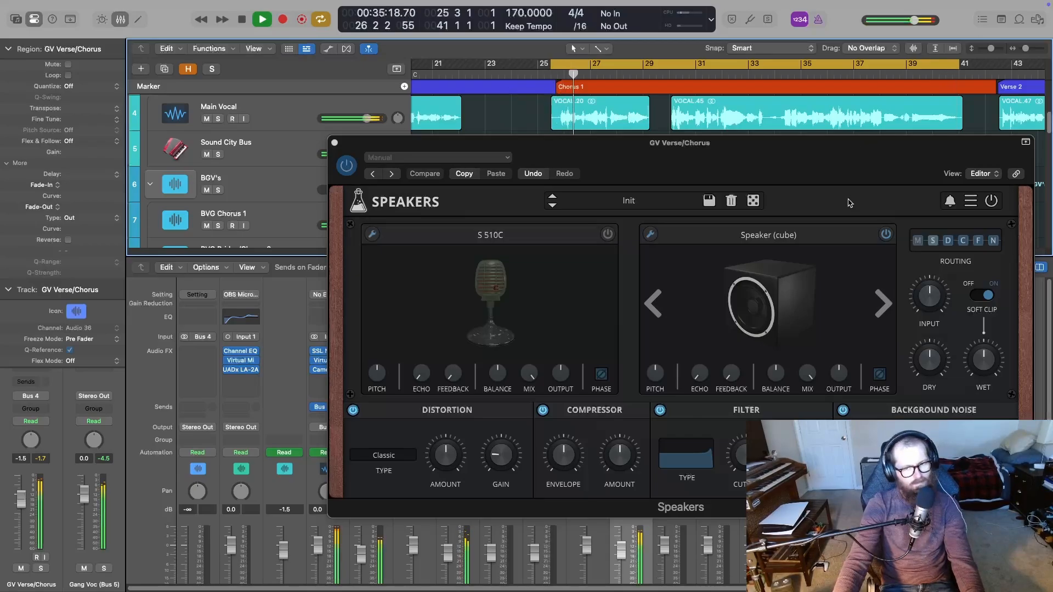
{"action": "left_click", "coordinate": [843, 411]}
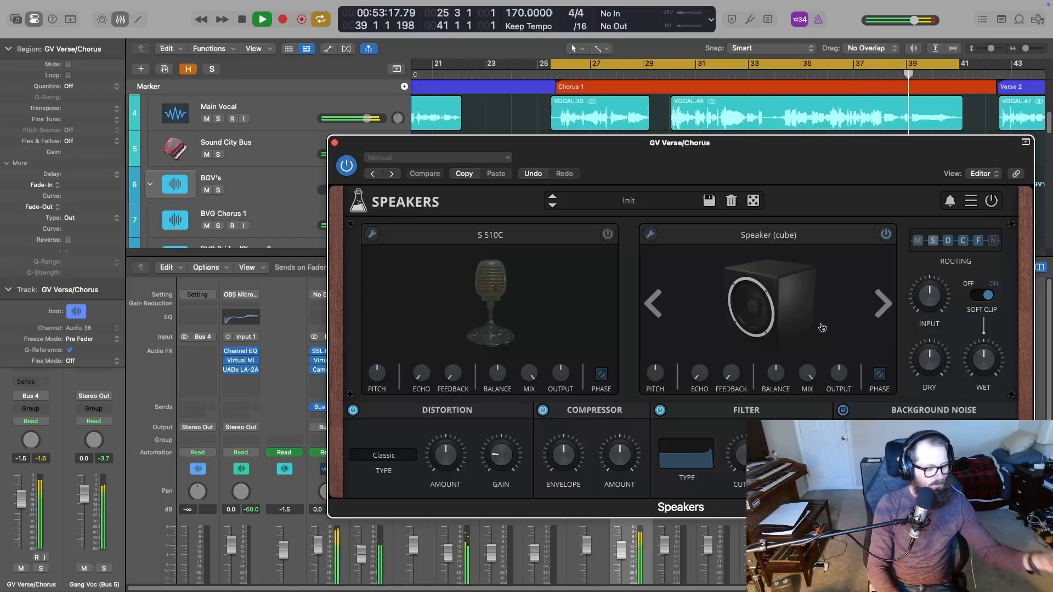
{"action": "key", "text": "space"}
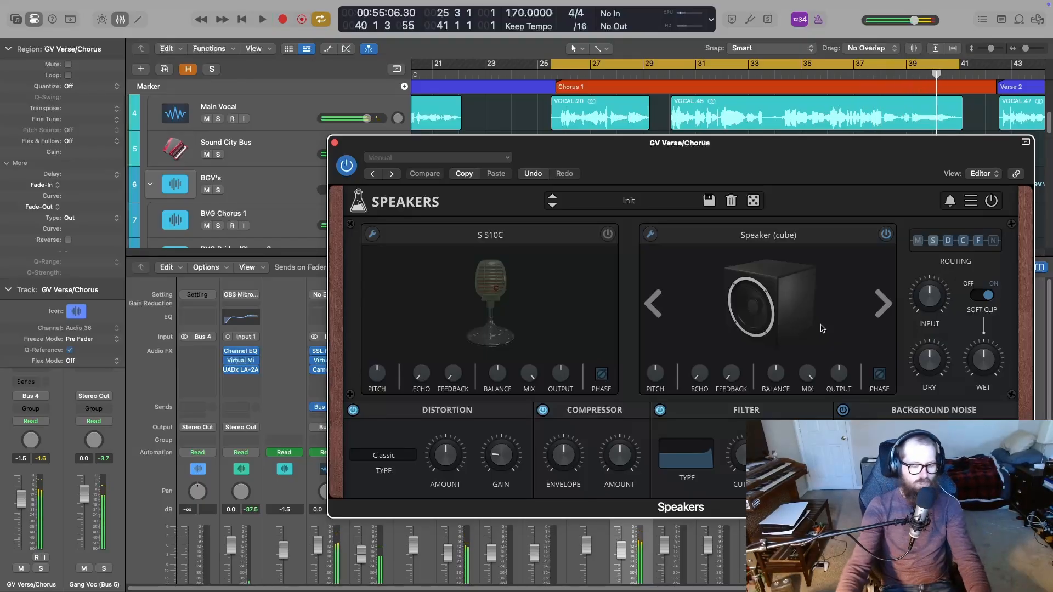
Close the mixer and set the GV Verse/Chorus track volume to -3 dB
{"action": "key", "text": "x"}
{"action": "left_click_drag", "start_coordinate": [552, 159], "coordinate": [809, 162]}
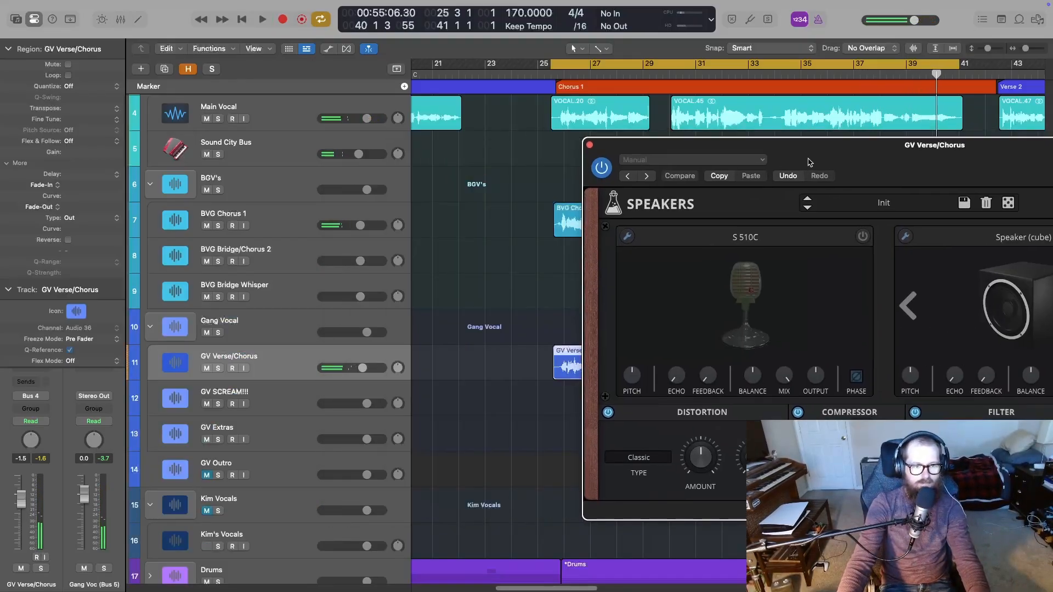
{"action": "double_click", "coordinate": [363, 372]}
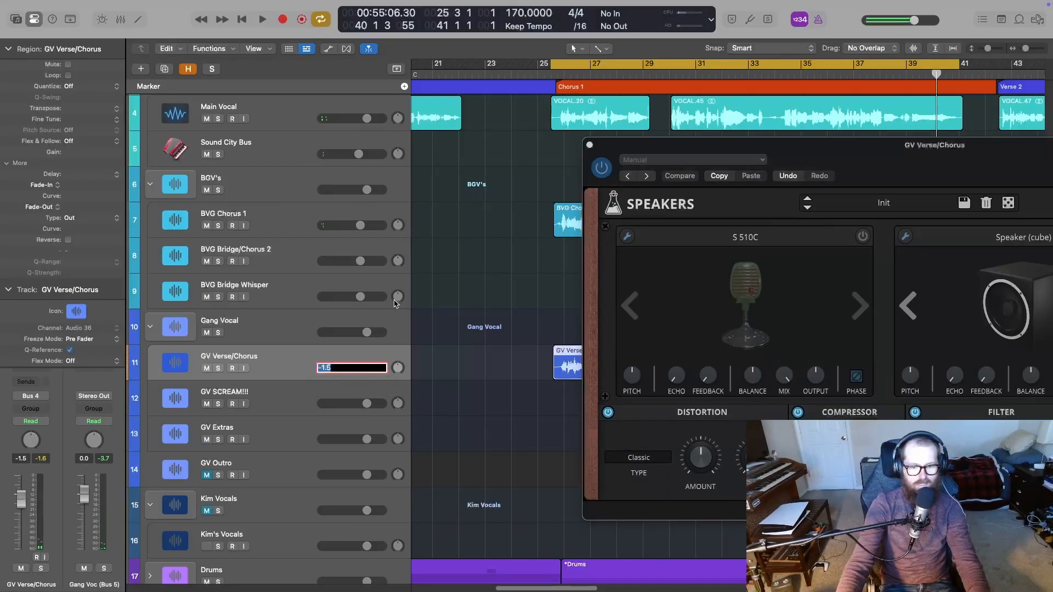
{"action": "type", "text": "-"}
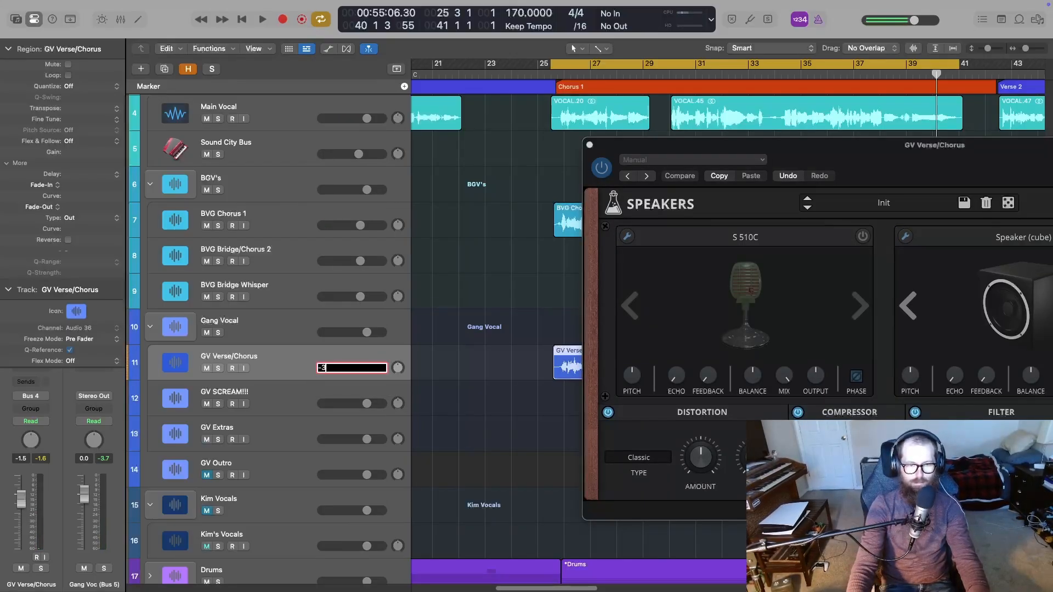
{"action": "type", "text": "3"}
{"action": "key", "text": "Return"}
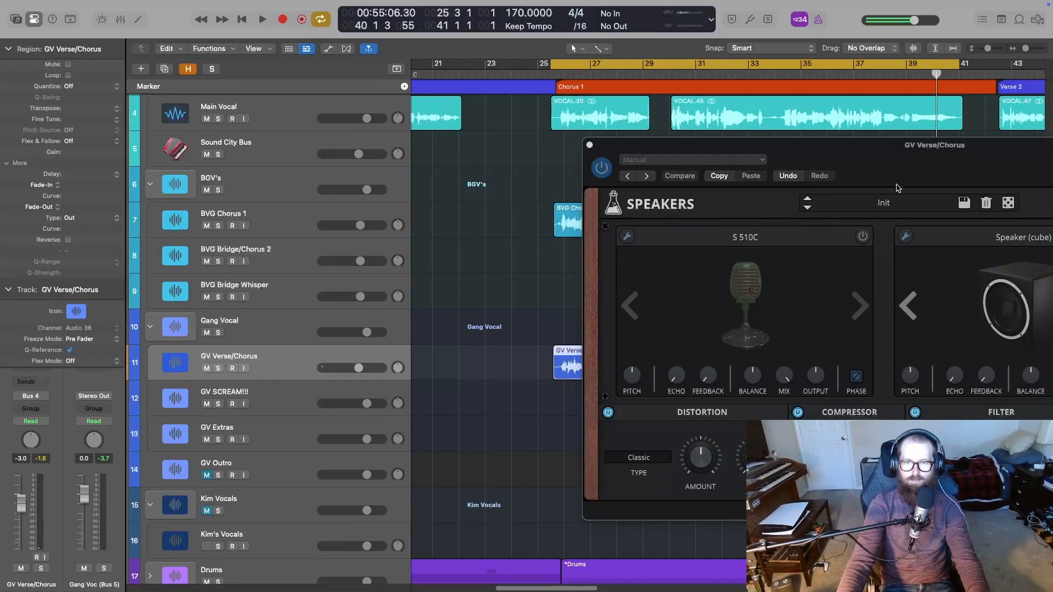
Replay Chorus 1 in the full mix to judge the gang vocal's level, moving the plug-in window out of the way
{"action": "left_click_drag", "start_coordinate": [914, 176], "coordinate": [581, 404]}
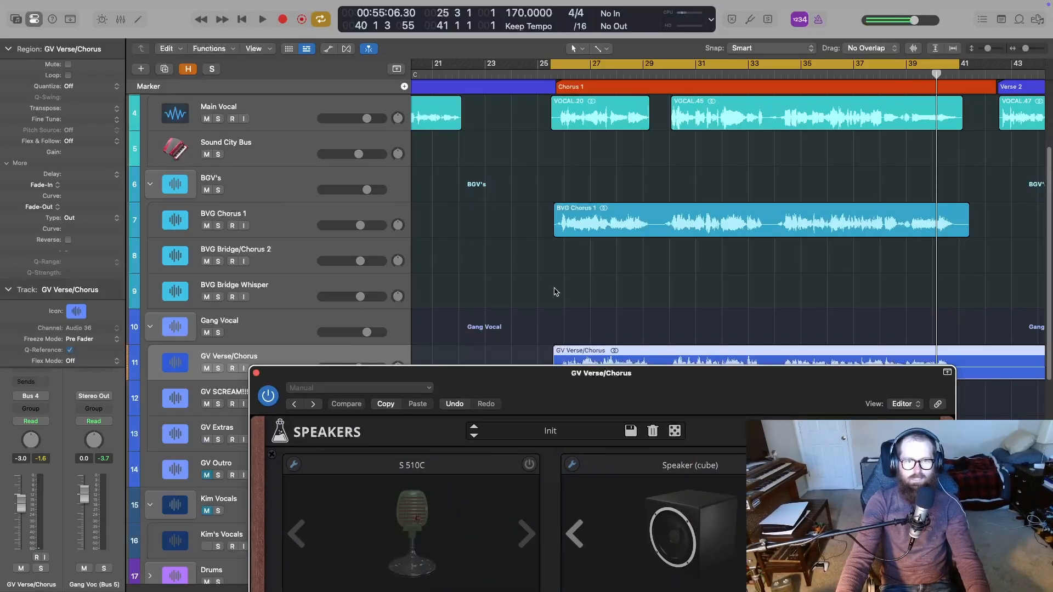
{"action": "key", "text": "space"}
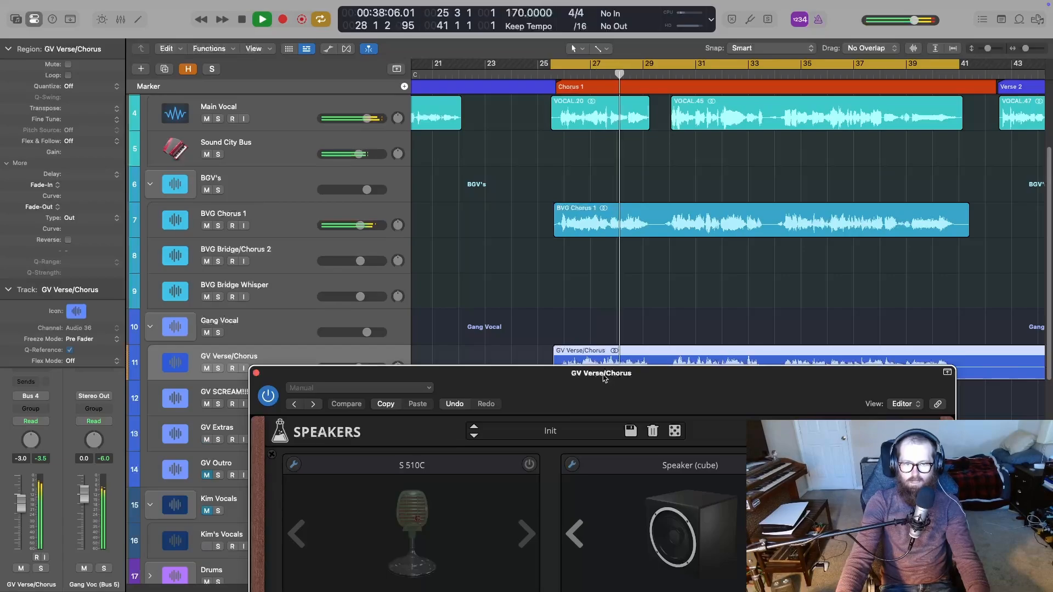
{"action": "key", "text": "space"}
{"action": "left_click_drag", "start_coordinate": [603, 377], "coordinate": [610, 208]}
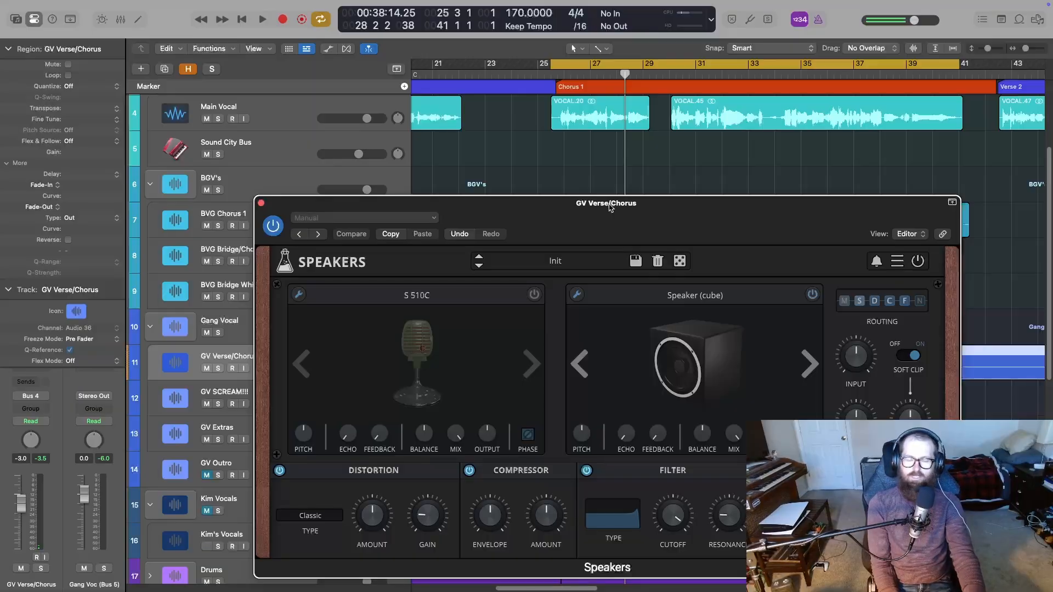
{"action": "key", "text": "space"}
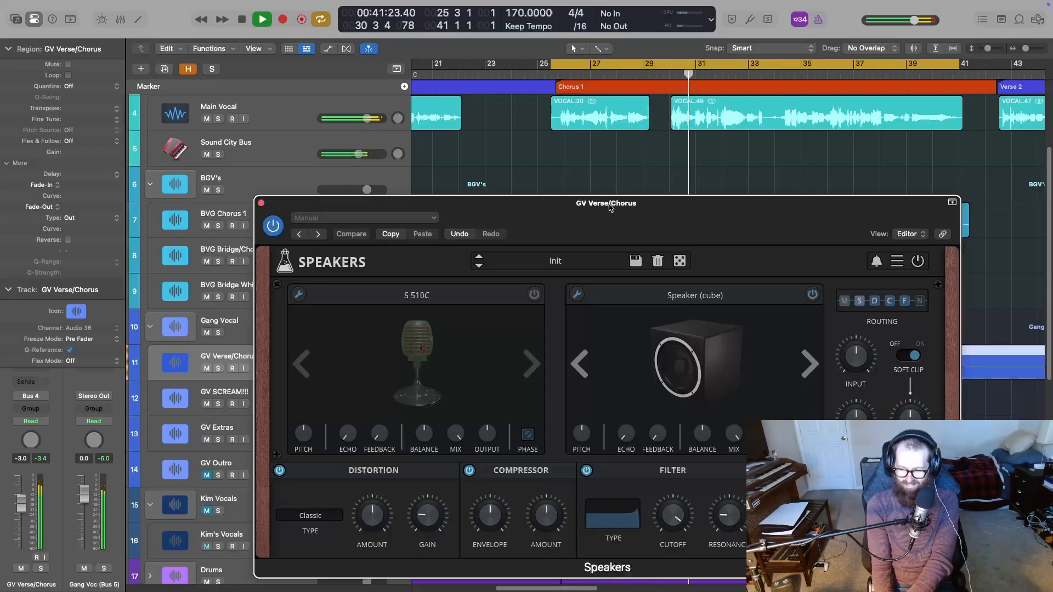
{"action": "key", "text": "space"}
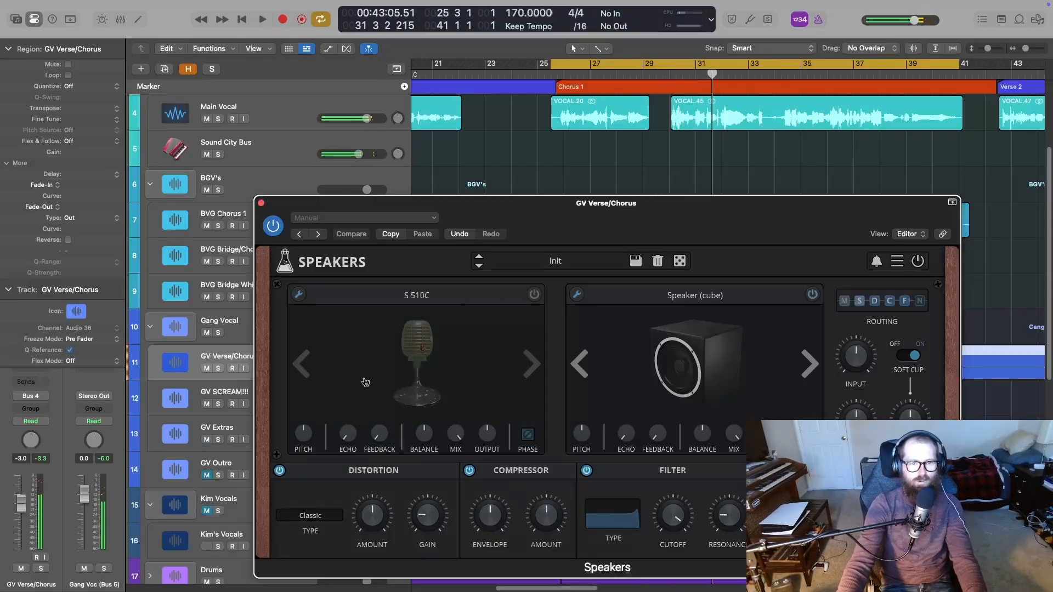
Solo GV Verse/Chorus, switch the Speakers microphone module back on, and choose the CB Radio dynamic model
{"action": "left_click", "coordinate": [218, 368]}
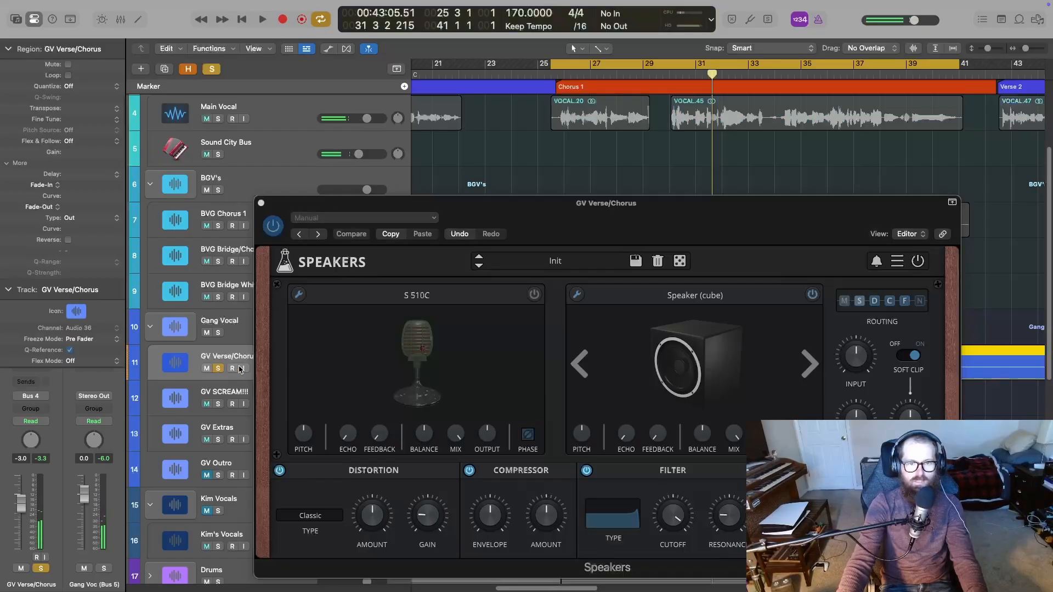
{"action": "left_click", "coordinate": [663, 281]}
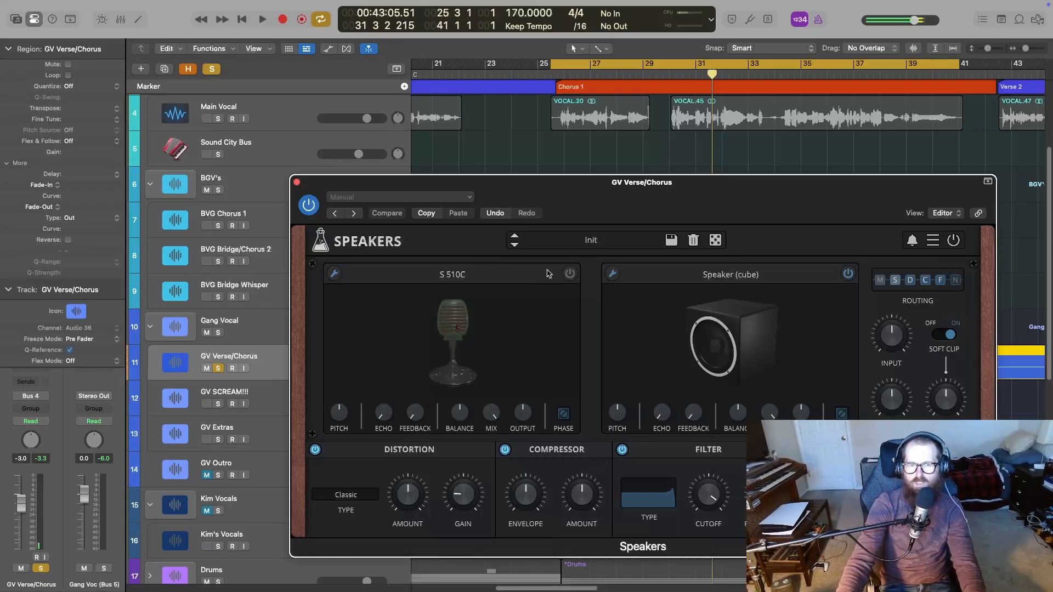
{"action": "left_click", "coordinate": [570, 275]}
{"action": "left_click", "coordinate": [460, 284]}
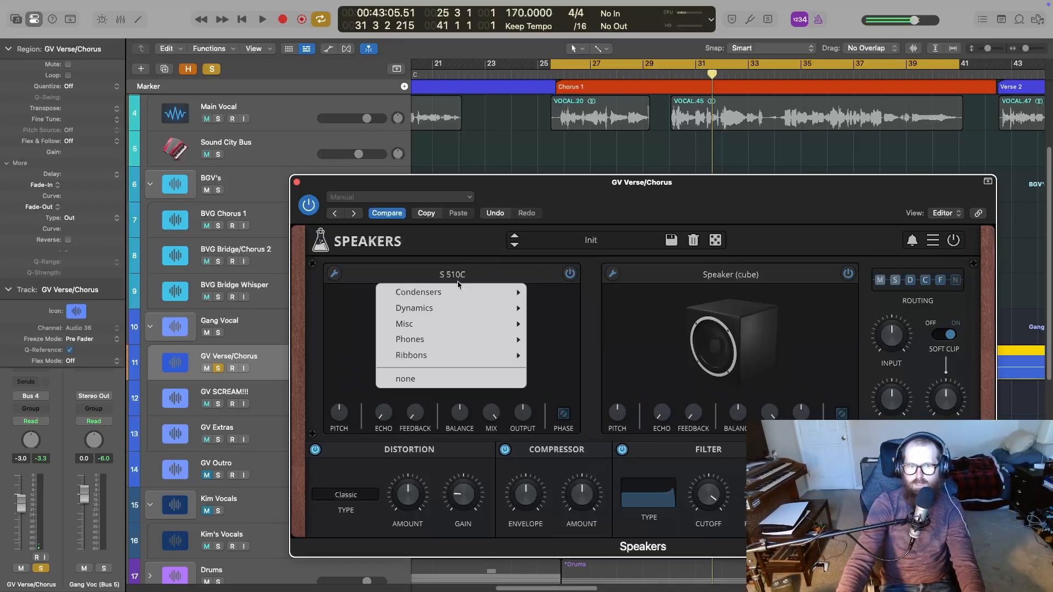
{"action": "mouse_move", "coordinate": [465, 339]}
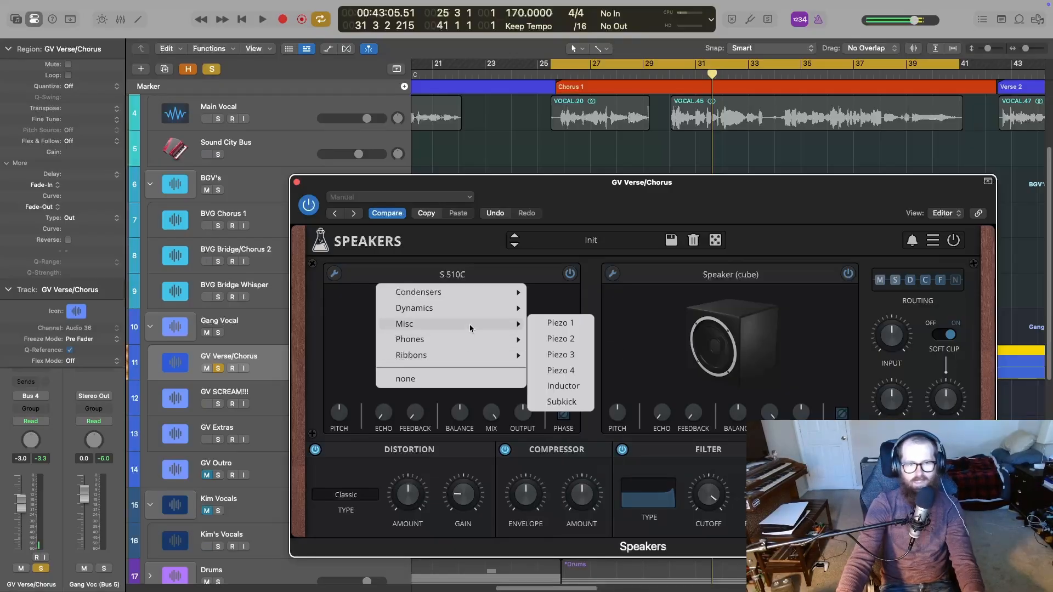
{"action": "mouse_move", "coordinate": [473, 301]}
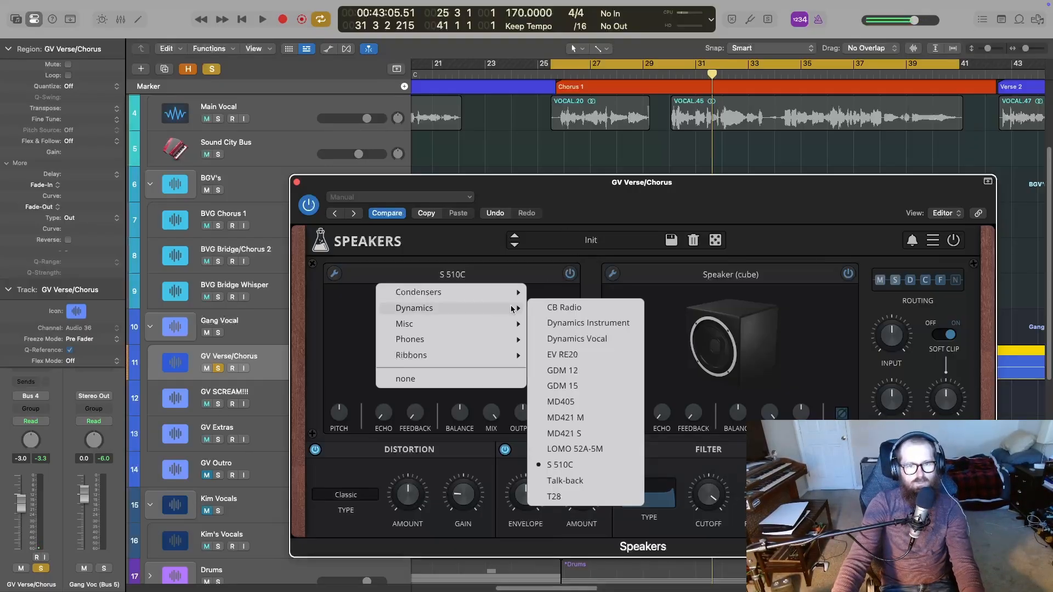
{"action": "left_click", "coordinate": [550, 308]}
Audition the microphone models from CB Radio through EV RE20 during playback and settle on Dynamics Vocal
{"action": "key", "text": "space"}
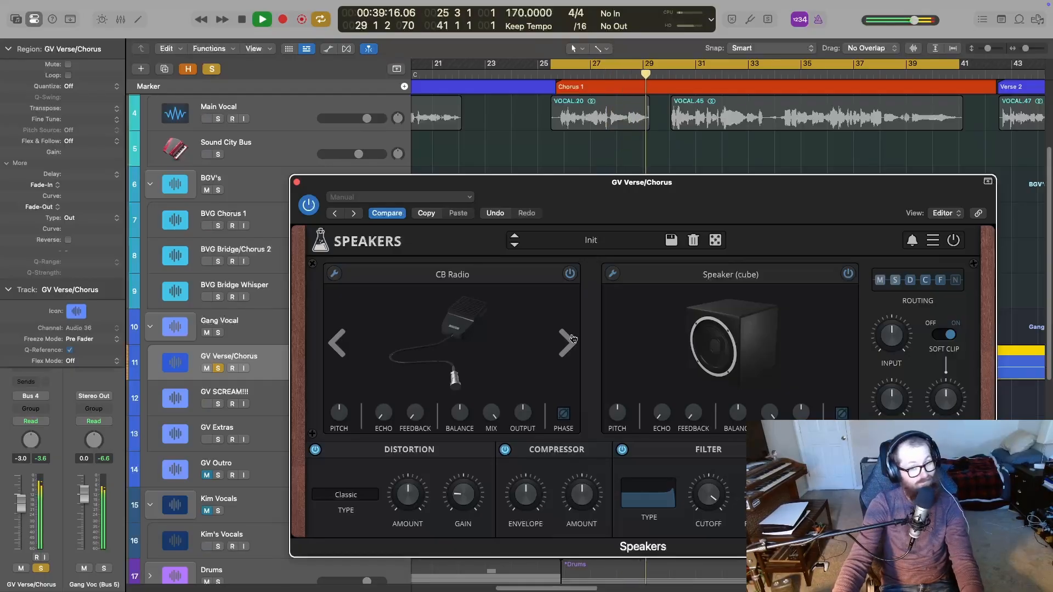
{"action": "key", "text": "space"}
{"action": "left_click", "coordinate": [568, 346]}
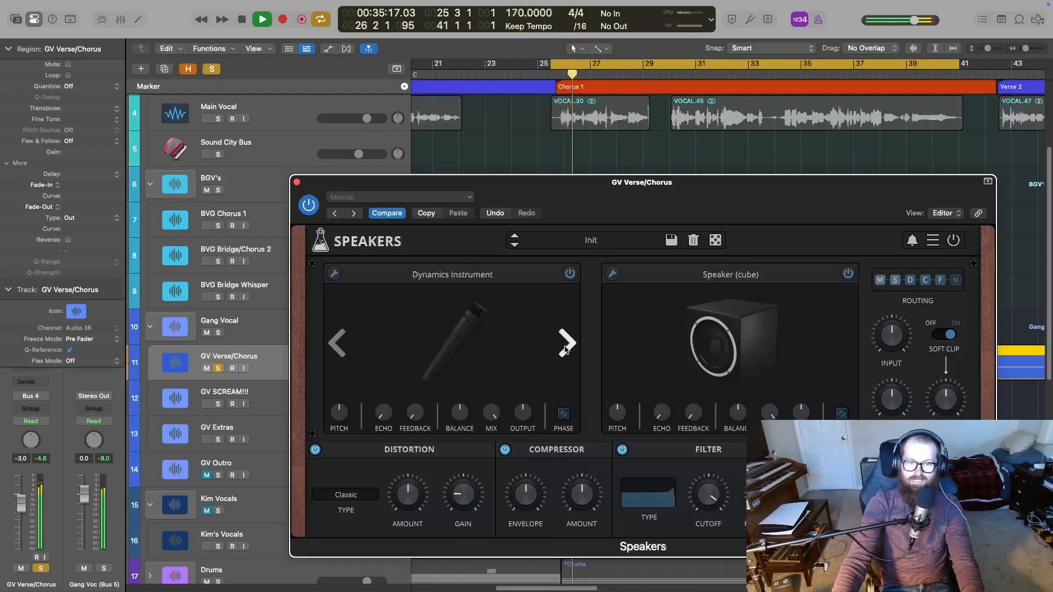
{"action": "left_click", "coordinate": [566, 347]}
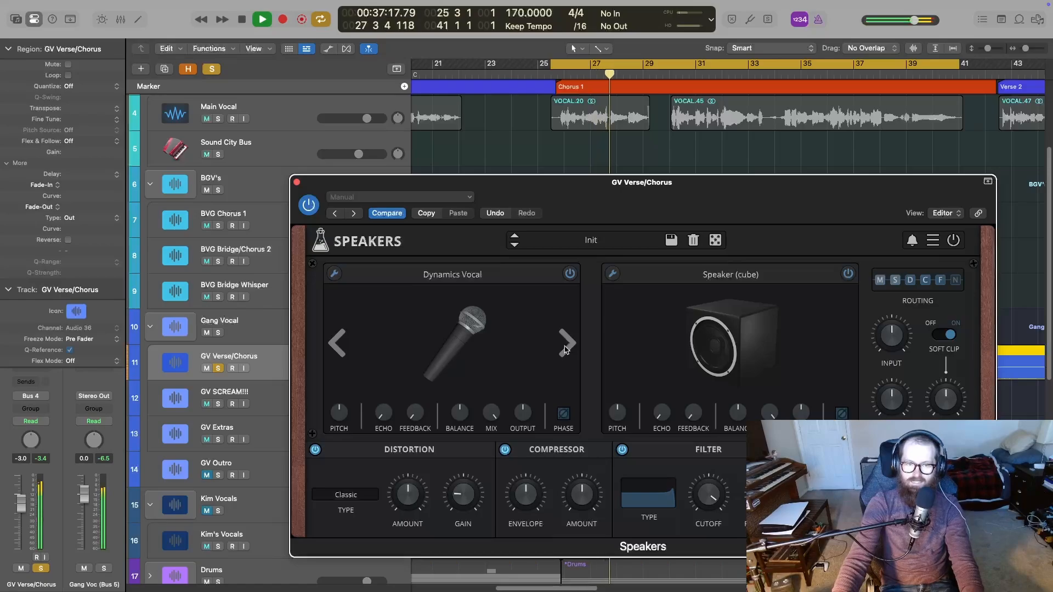
{"action": "left_click", "coordinate": [566, 347]}
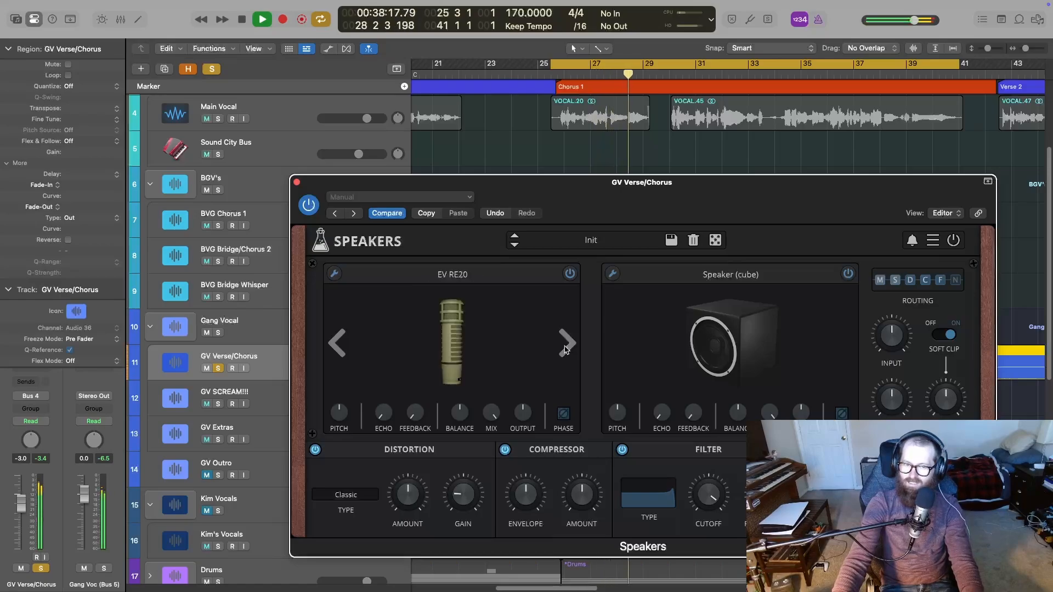
{"action": "left_click", "coordinate": [345, 341]}
{"action": "key", "text": "space"}
Unsolo GV Verse/Chorus, play Chorus 1 in the full mix, and move the plug-in window off the track volume sliders
{"action": "left_click", "coordinate": [218, 368]}
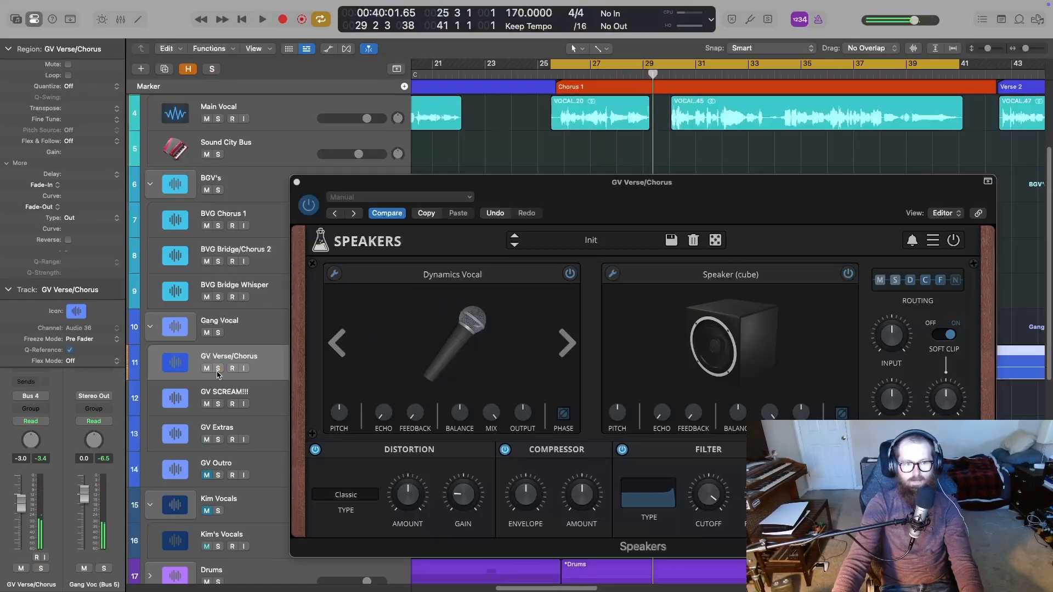
{"action": "key", "text": "space"}
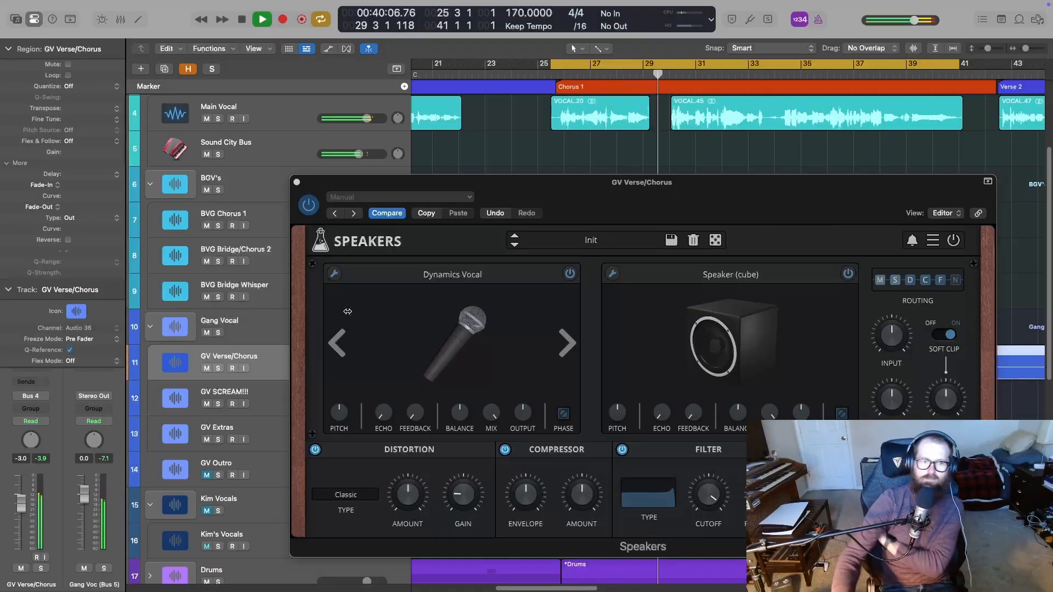
{"action": "left_click_drag", "start_coordinate": [425, 181], "coordinate": [545, 159]}
{"action": "left_click_drag", "start_coordinate": [627, 170], "coordinate": [702, 155]}
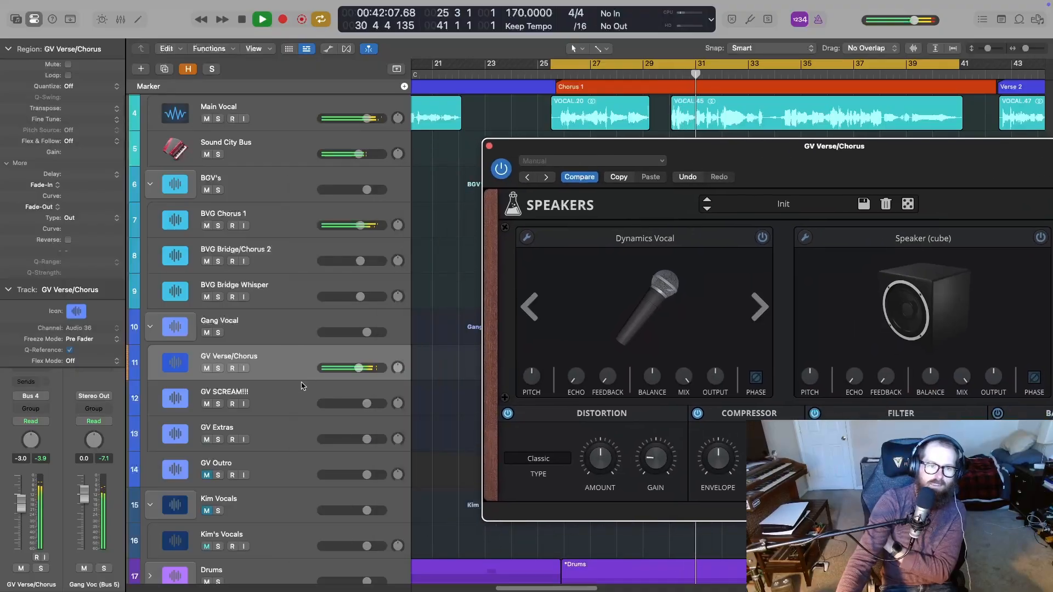
Set the GV Verse/Chorus track volume to -1.5 dB and close the Speakers plug-in window
{"action": "double_click", "coordinate": [358, 371]}
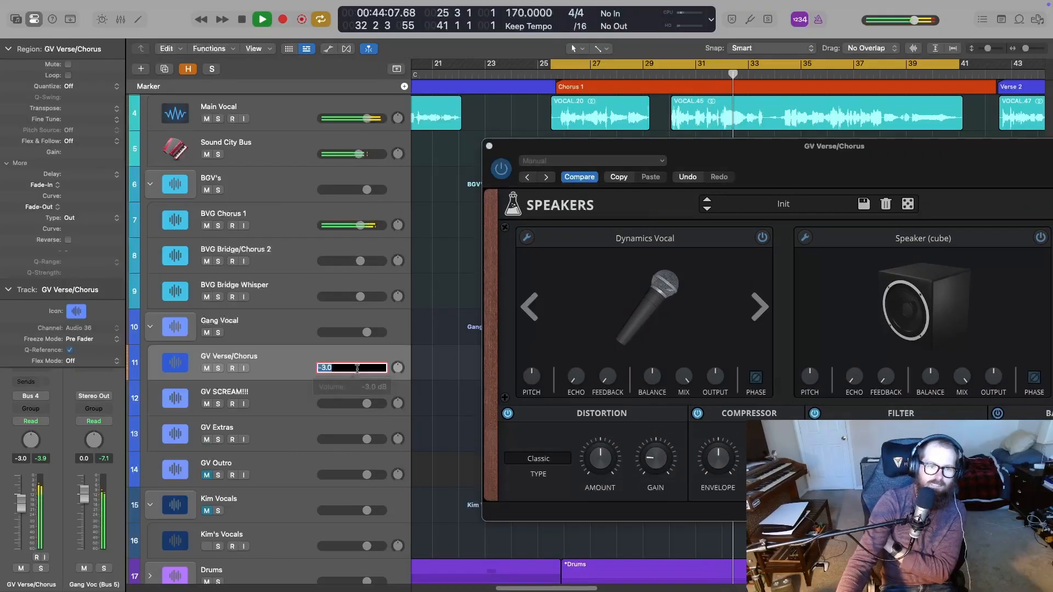
{"action": "type", "text": "-1.5"}
{"action": "key", "text": "Return"}
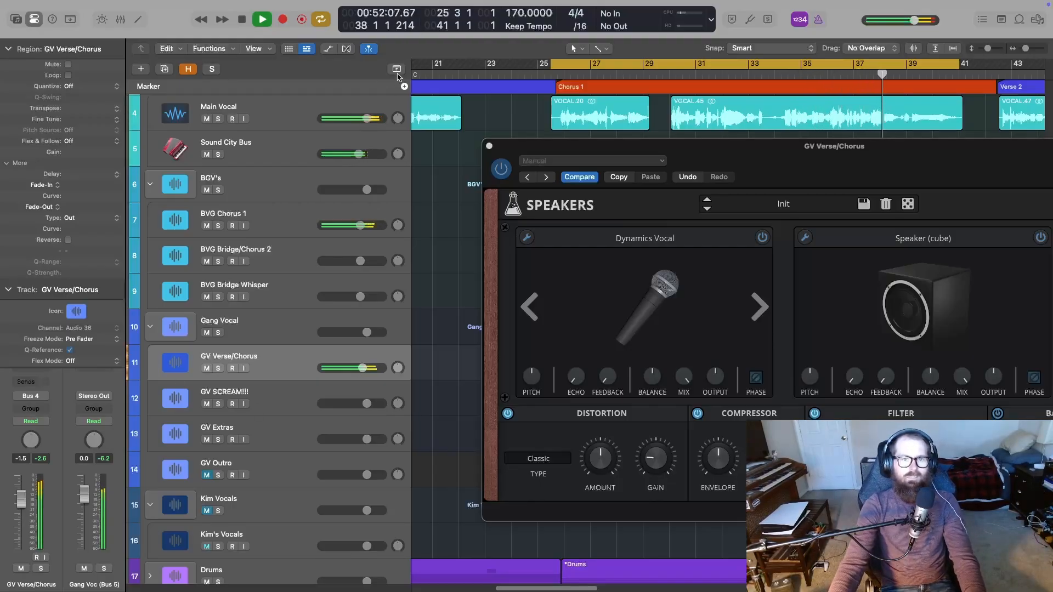
{"action": "left_click", "coordinate": [489, 147]}
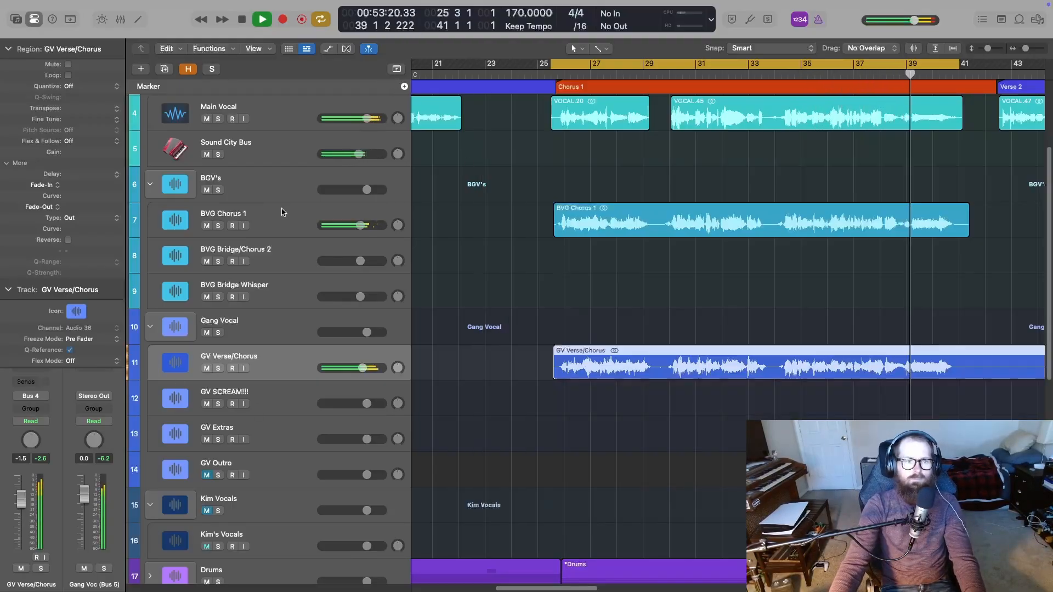
Solo BVG Chorus 1, BVG Bridge/Chorus 2 and GV Verse/Chorus and play Chorus 1 to compare the background and gang vocals
{"action": "left_click", "coordinate": [218, 225]}
{"action": "left_click", "coordinate": [218, 261]}
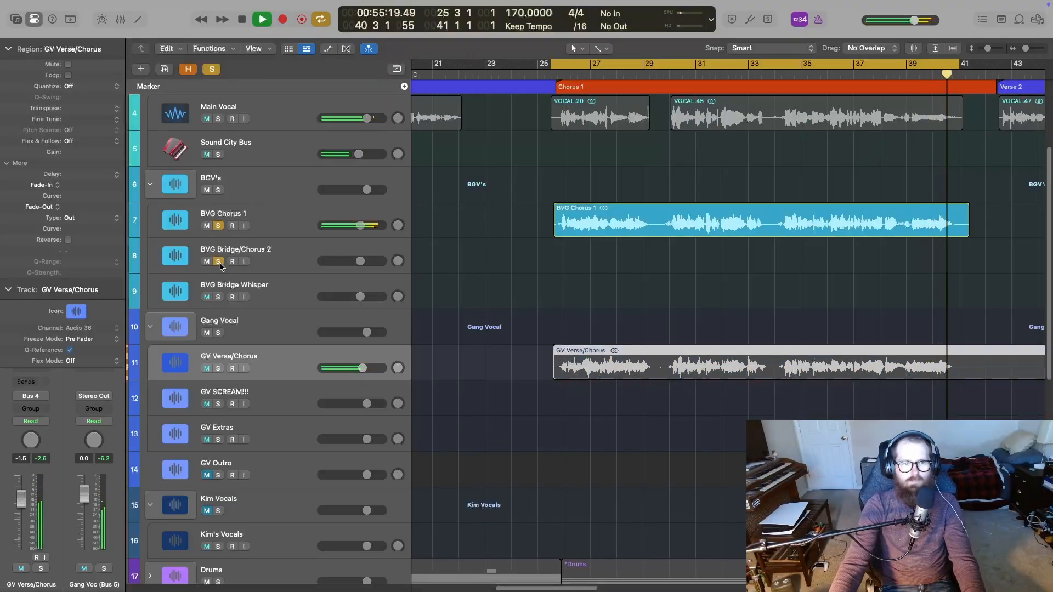
{"action": "left_click", "coordinate": [220, 369]}
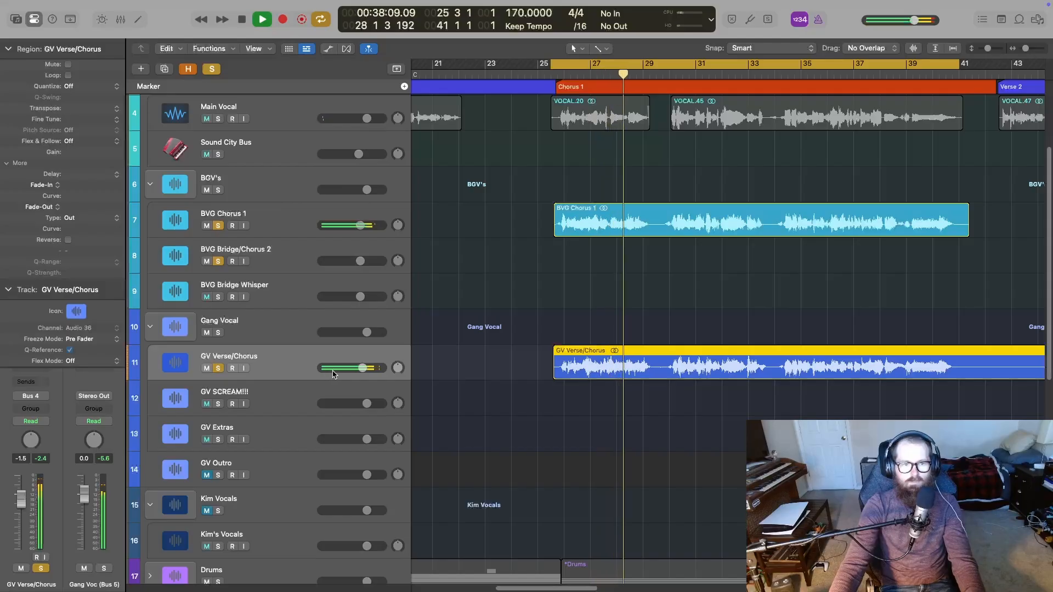
{"action": "key", "text": "space"}
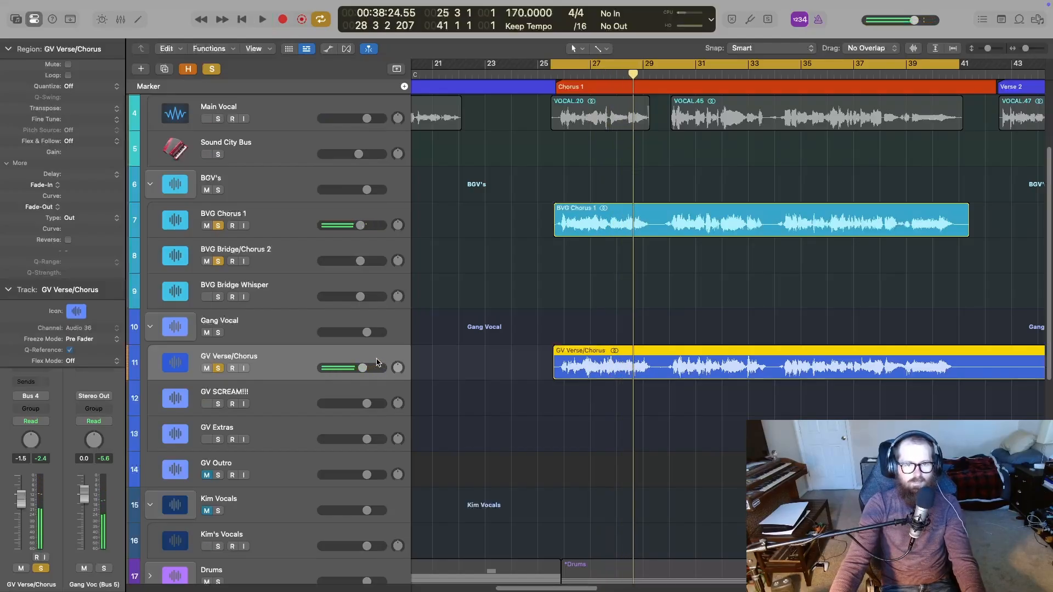
Set the GV Verse/Chorus volume to -4 dB, play the soloed vocals, and lower it to -5.0 dB
{"action": "double_click", "coordinate": [364, 369]}
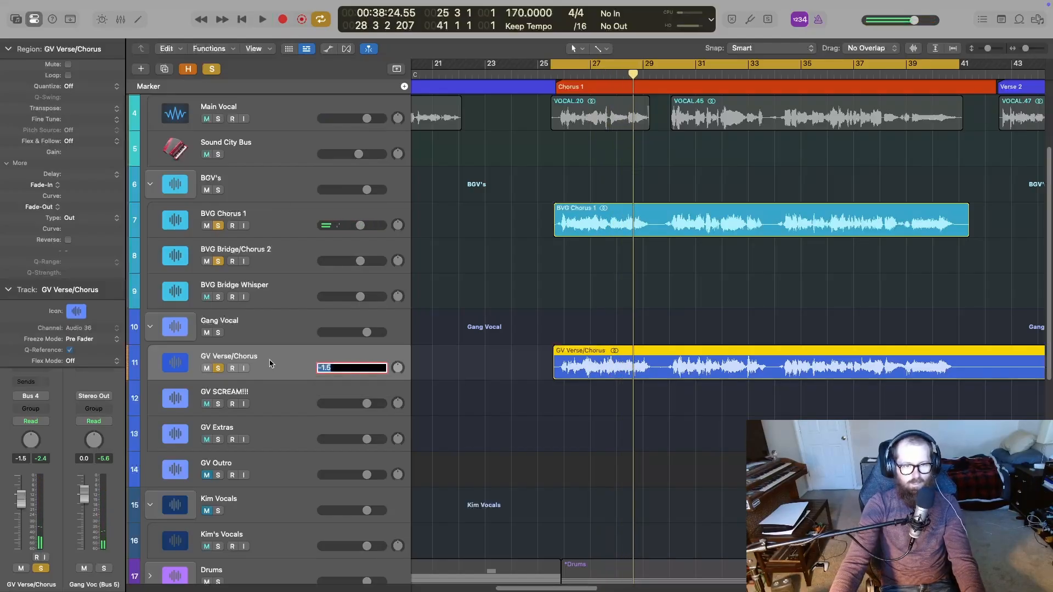
{"action": "type", "text": "-4"}
{"action": "key", "text": "Return"}
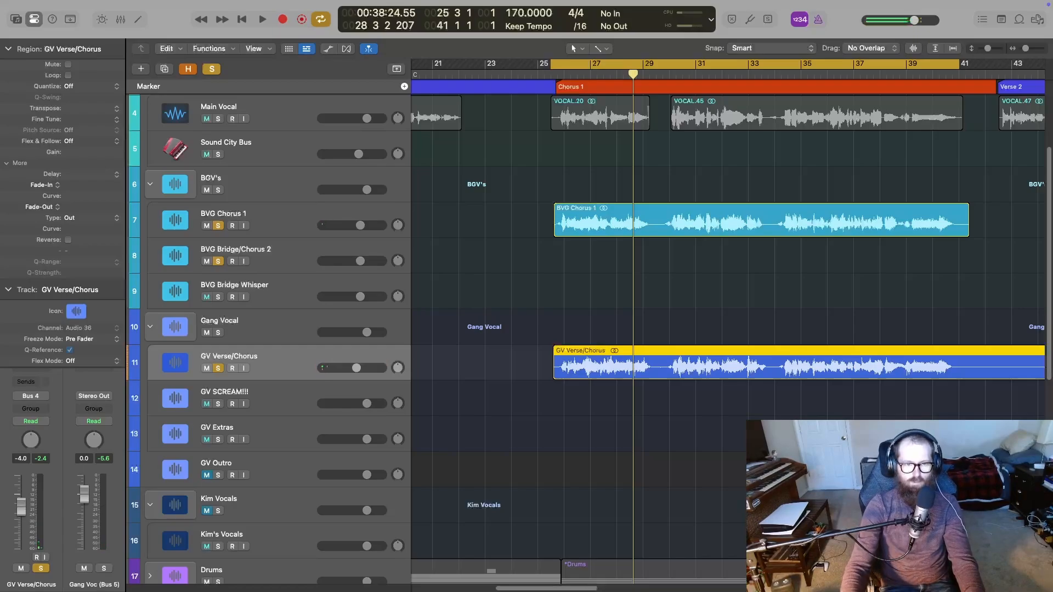
{"action": "key", "text": "space"}
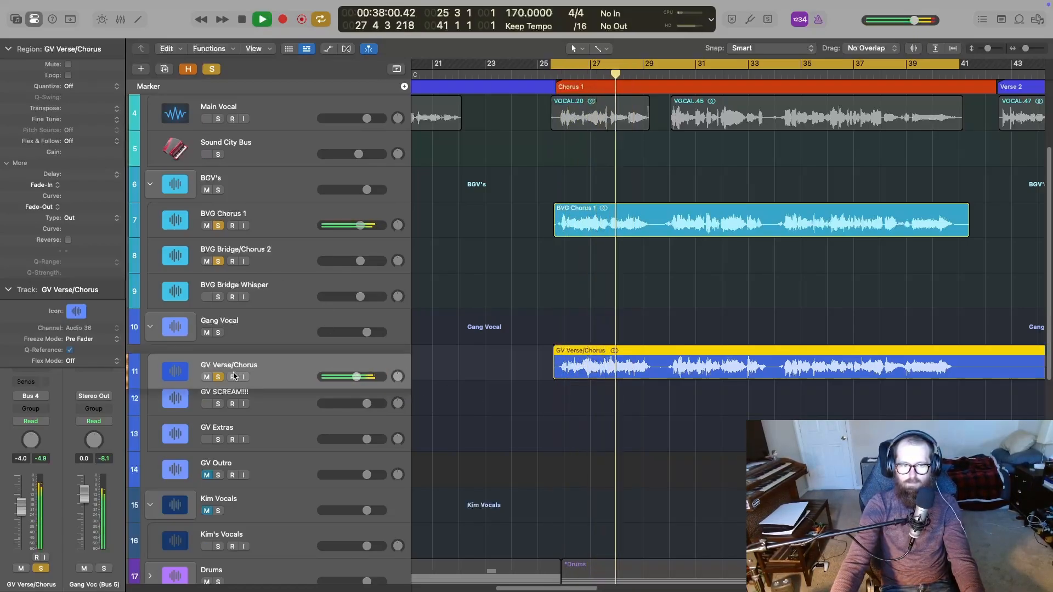
{"action": "mouse_move", "coordinate": [374, 368]}
{"action": "left_mouse_down"}
{"action": "mouse_move", "coordinate": [324, 368]}
{"action": "mouse_move", "coordinate": [354, 368]}
{"action": "left_mouse_up"}
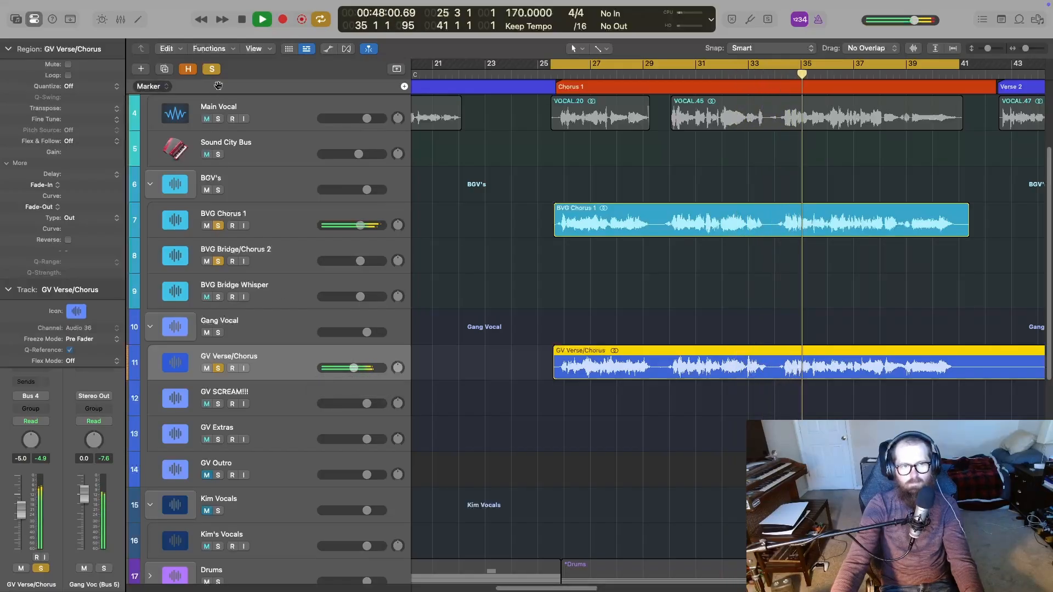
Clear all solos and balance GV Verse/Chorus in the full mix, trying -3.0 dB before setting its volume to -4 dB
{"action": "left_click", "coordinate": [219, 71]}
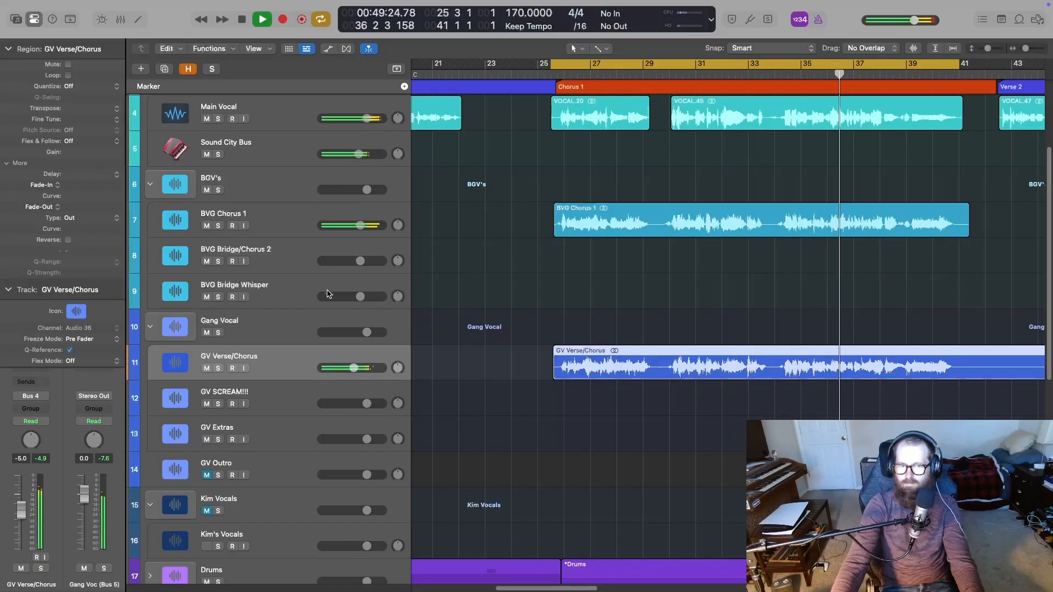
{"action": "left_click_drag", "start_coordinate": [353, 368], "coordinate": [359, 368]}
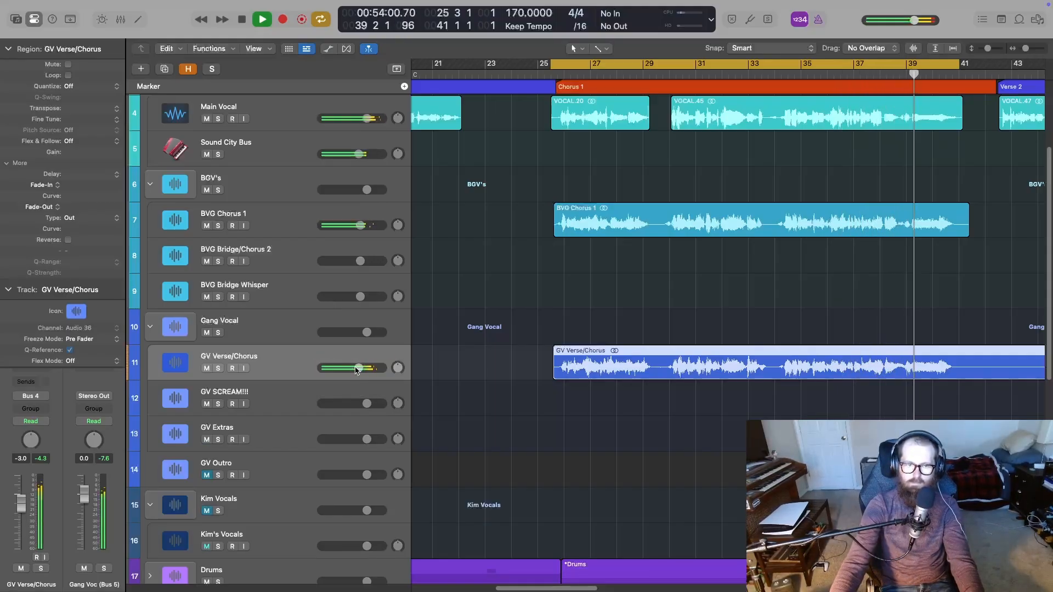
{"action": "double_click", "coordinate": [355, 367]}
{"action": "type", "text": "-4"}
{"action": "key", "text": "Return"}
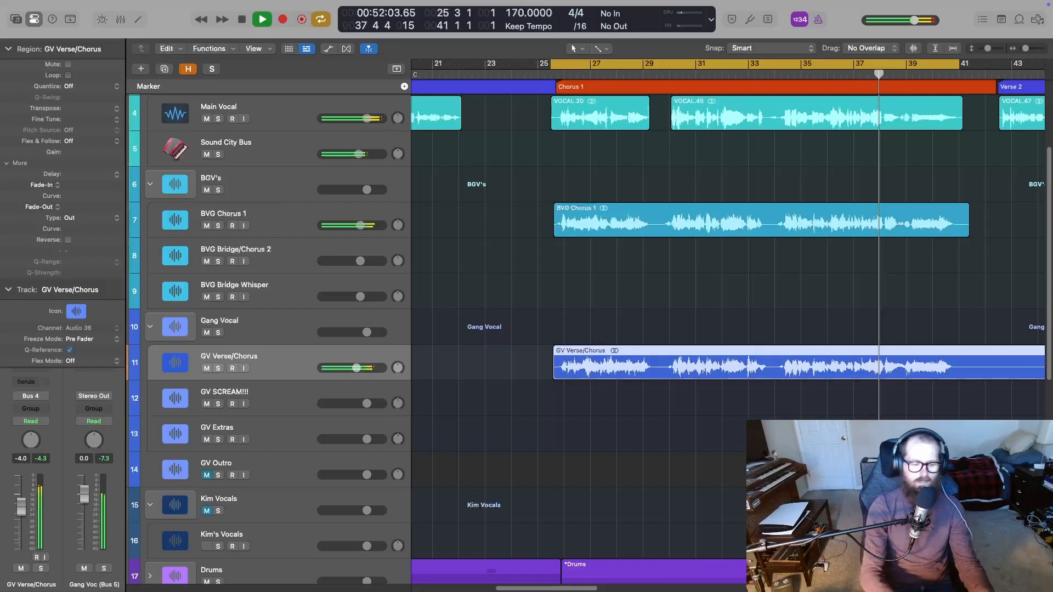
Stop playback, open Speakers on GV Verse/Chorus, and try its Background Noise module, choosing the Computer noise type
{"action": "key", "text": "space"}
{"action": "key", "text": "x"}
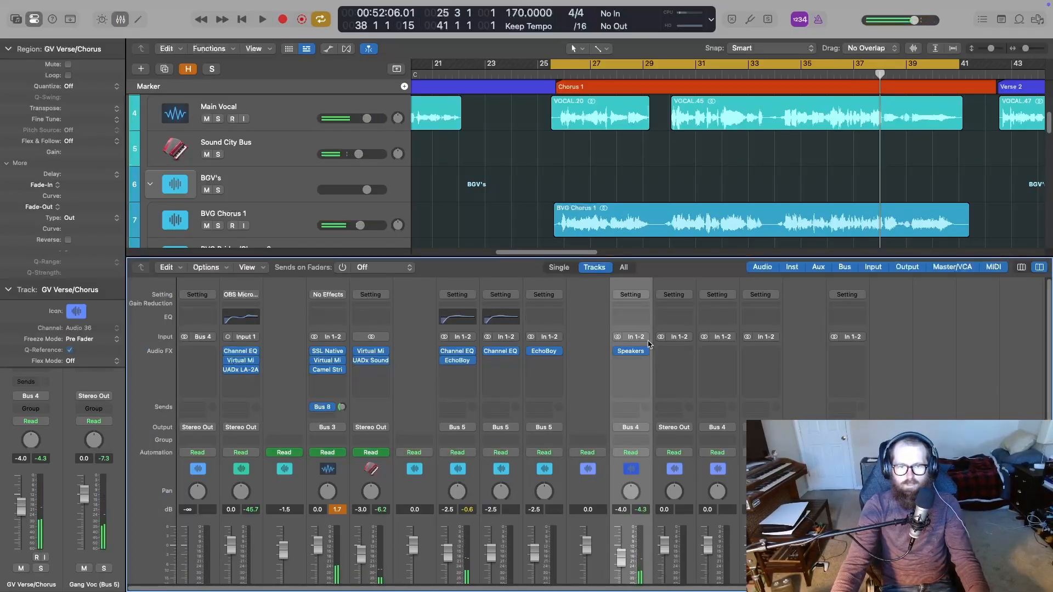
{"action": "left_click", "coordinate": [632, 352]}
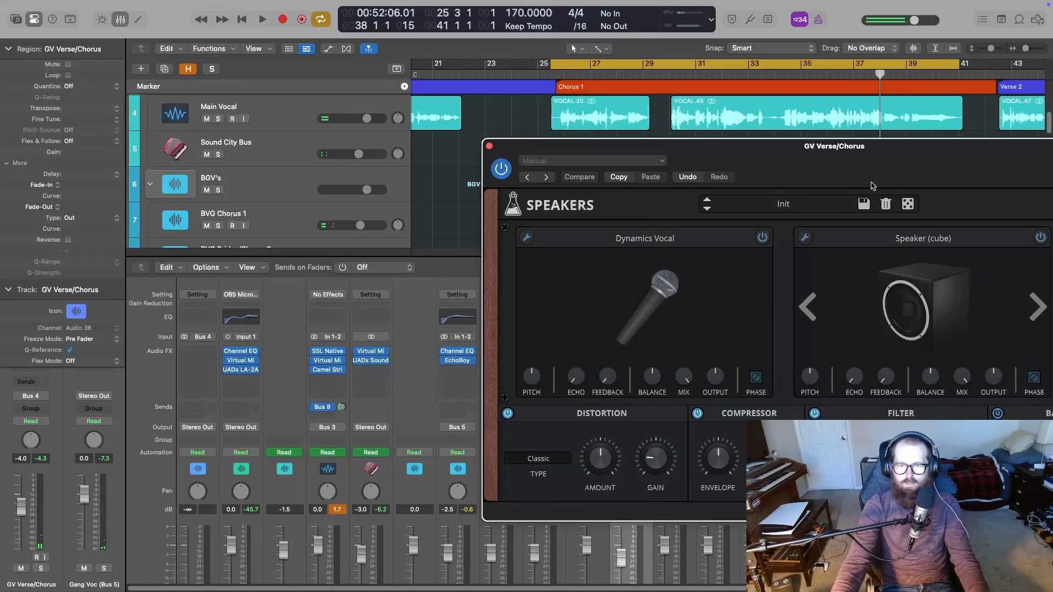
{"action": "left_click_drag", "start_coordinate": [872, 187], "coordinate": [590, 162]}
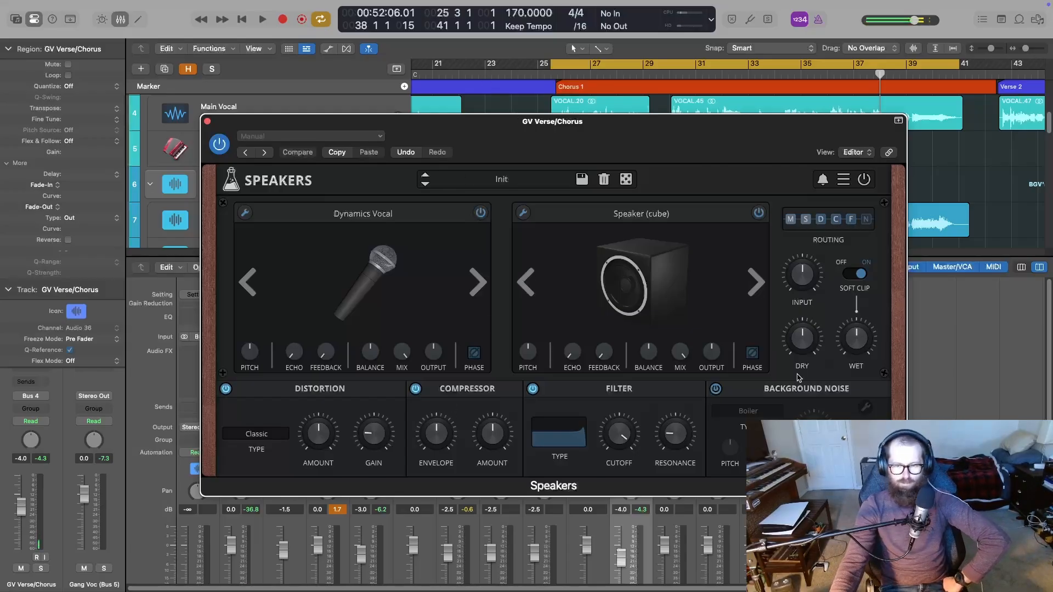
{"action": "left_click", "coordinate": [715, 389]}
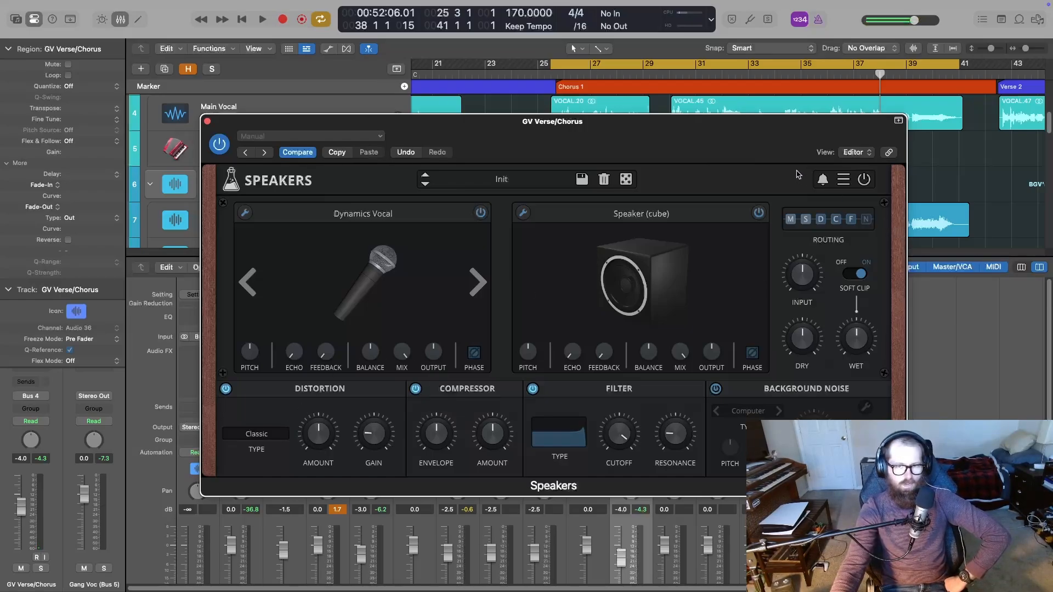
Play Chorus 1 with the mixer hidden, solo GV Verse/Chorus, and move the Speakers window clear of the timeline
{"action": "left_click_drag", "start_coordinate": [754, 152], "coordinate": [734, 329]}
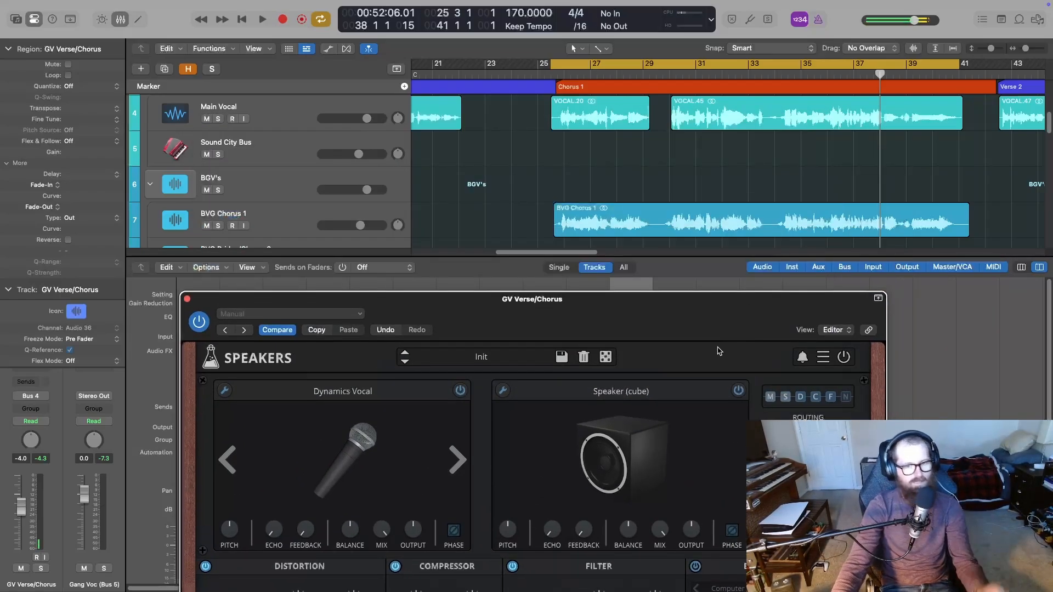
{"action": "mouse_move", "coordinate": [729, 336]}
{"action": "left_mouse_down"}
{"action": "mouse_move", "coordinate": [802, 144]}
{"action": "mouse_move", "coordinate": [734, 335]}
{"action": "left_mouse_up"}
{"action": "key", "text": "space"}
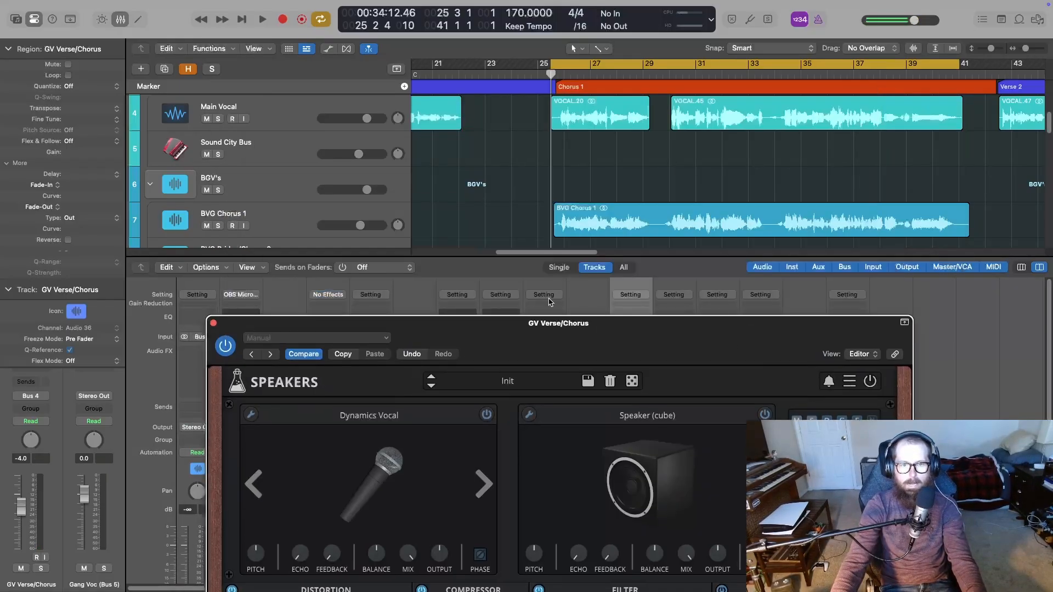
{"action": "key", "text": "x"}
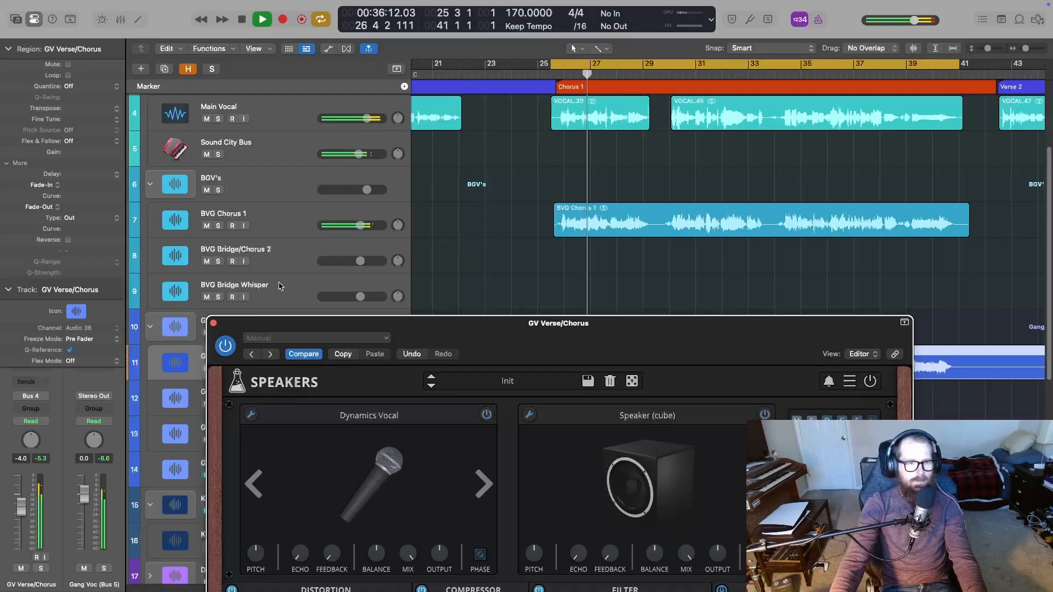
{"action": "left_click_drag", "start_coordinate": [492, 347], "coordinate": [516, 193]}
{"action": "left_click", "coordinate": [219, 368]}
{"action": "key", "text": "space"}
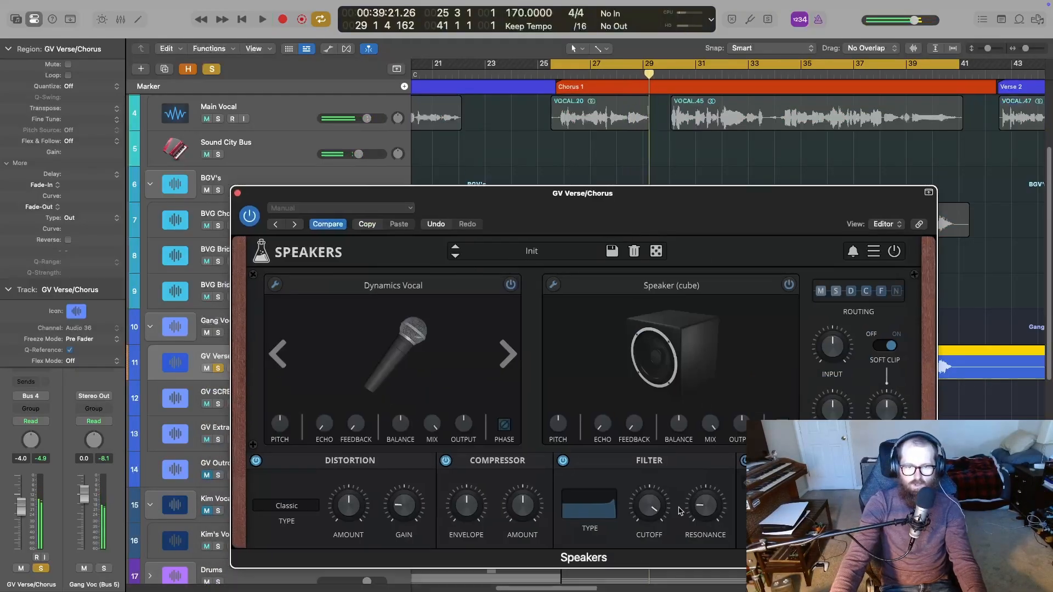
Lower the Speakers filter cutoff to around 4.1 kHz and raise its resonance to 61% while playing the soloed GV Verse/Chorus
{"action": "key", "text": "space"}
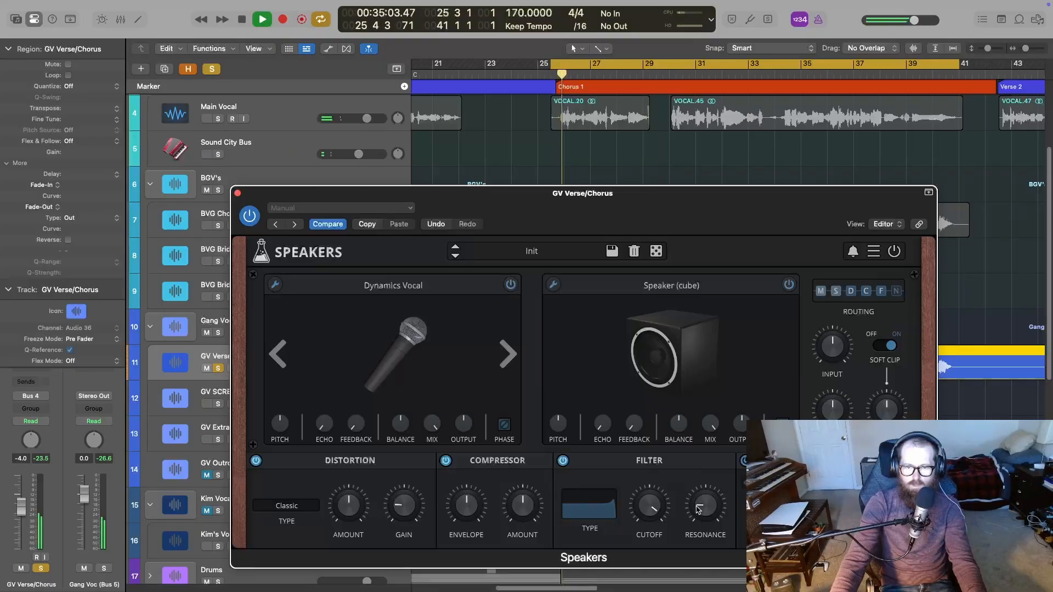
{"action": "mouse_move", "coordinate": [698, 509]}
{"action": "left_click_drag", "start_coordinate": [641, 504], "coordinate": [639, 531]}
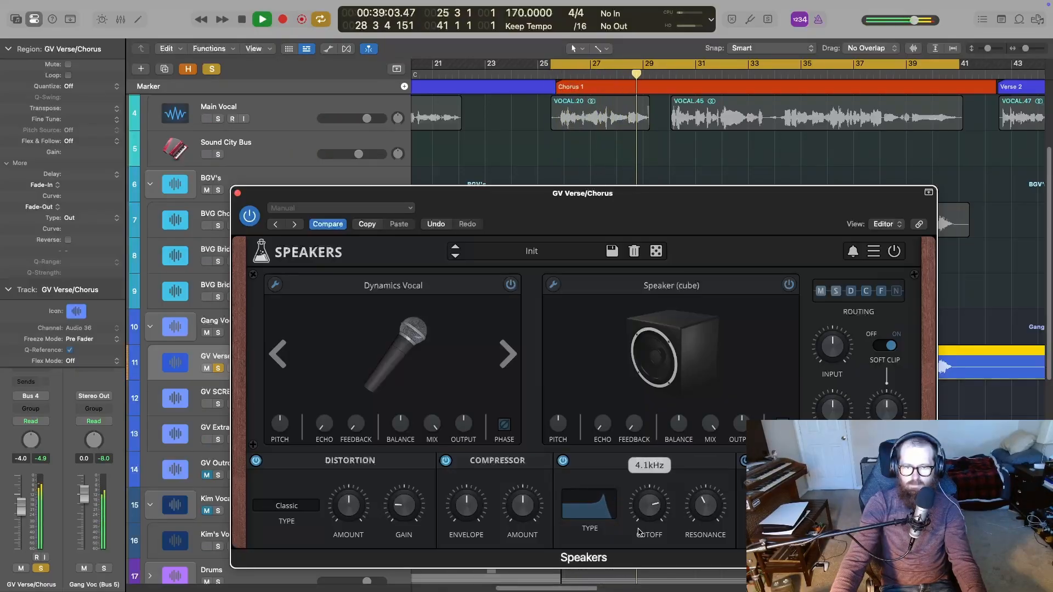
{"action": "left_click_drag", "start_coordinate": [718, 510], "coordinate": [715, 478]}
{"action": "key", "text": "space"}
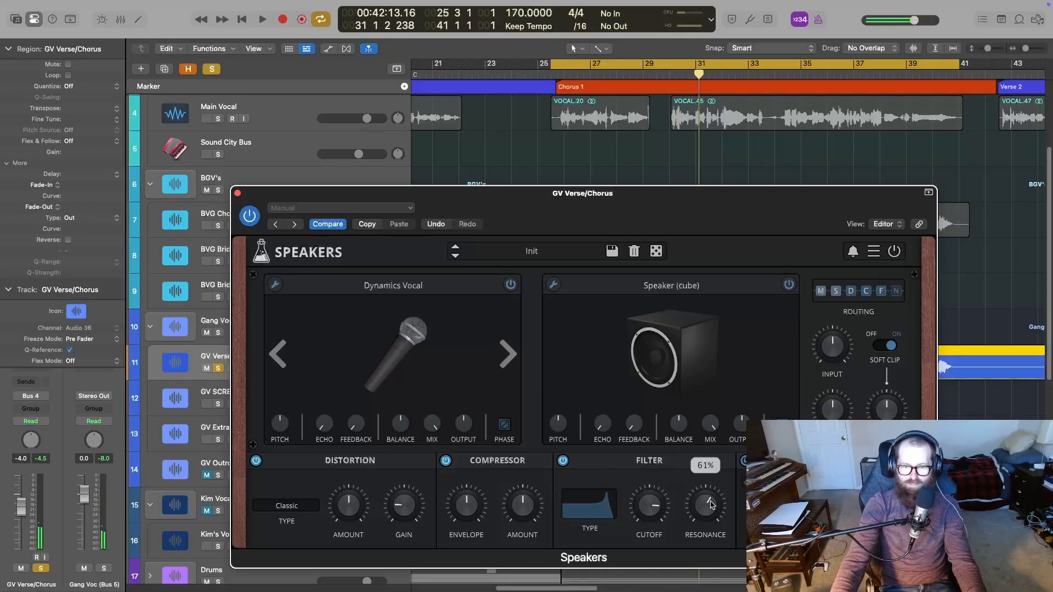
{"action": "key", "text": "space"}
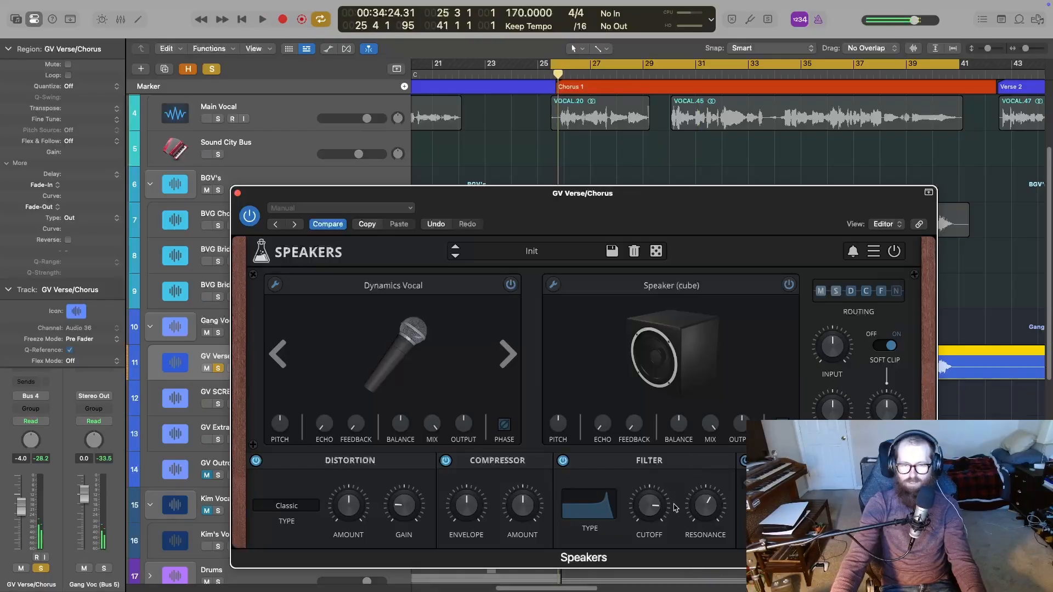
Raise the filter cutoff slightly, compare the filter switched off and on during playback, and set its resonance to 80%
{"action": "key", "text": "space"}
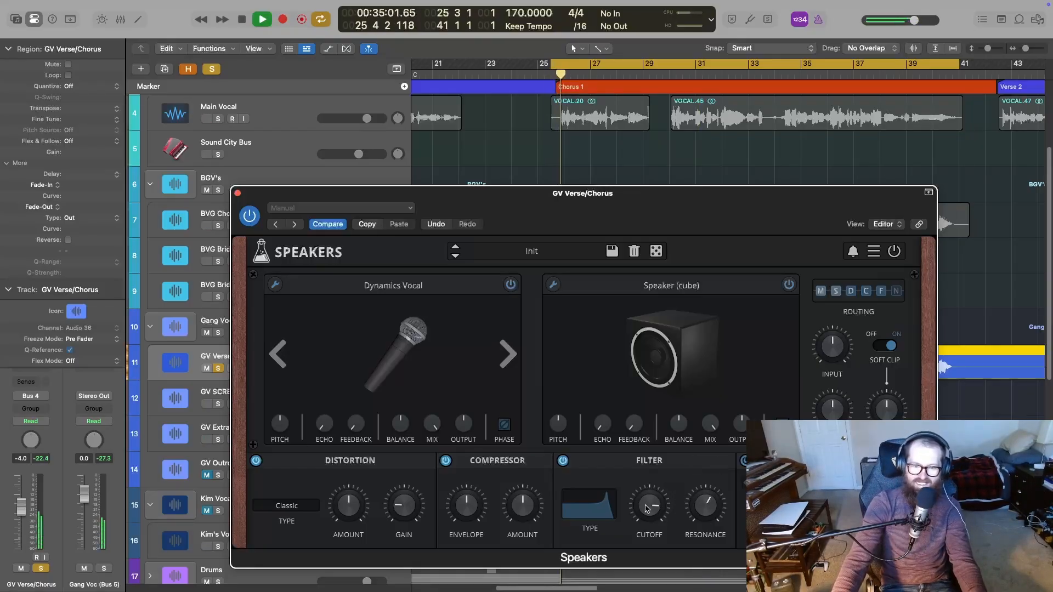
{"action": "mouse_move", "coordinate": [645, 506]}
{"action": "left_click_drag", "start_coordinate": [644, 506], "coordinate": [645, 498]}
{"action": "key", "text": "space"}
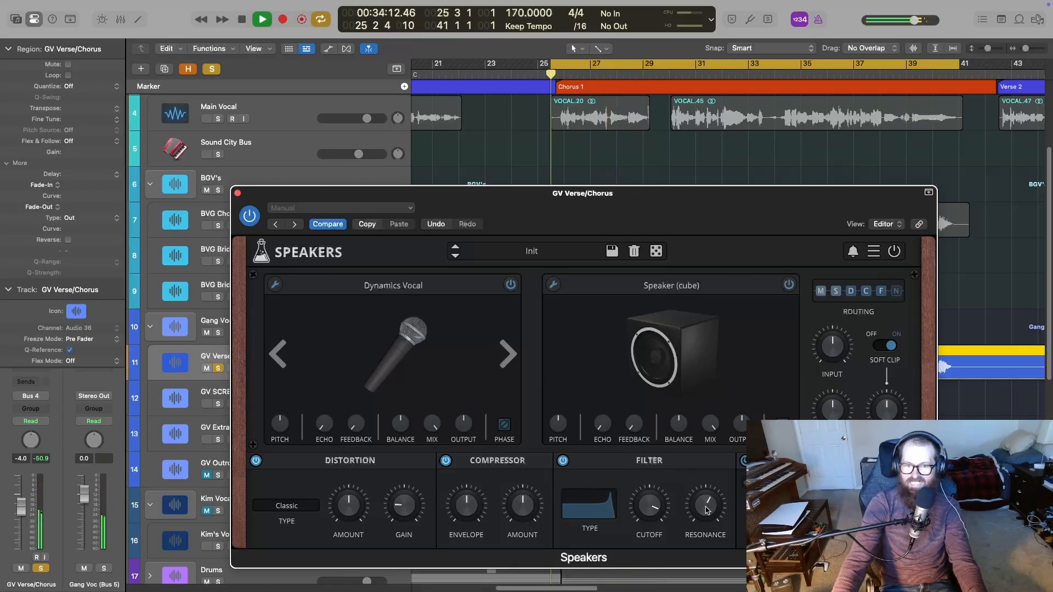
{"action": "left_click", "coordinate": [564, 462]}
{"action": "left_click", "coordinate": [563, 461]}
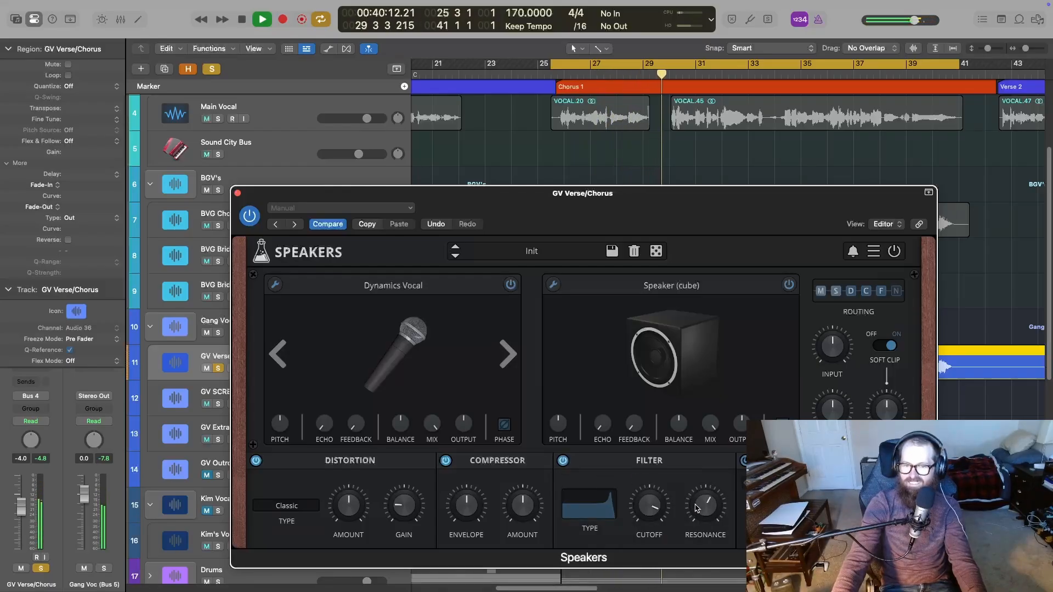
{"action": "left_click_drag", "start_coordinate": [695, 508], "coordinate": [699, 472]}
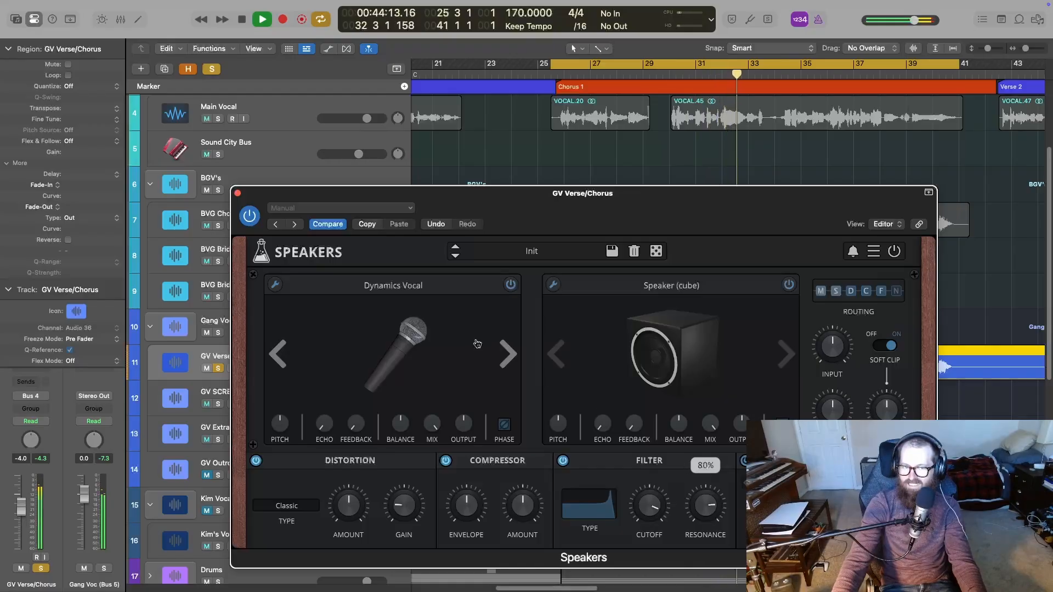
Close the Speakers window, clear the GV Verse/Chorus solo, and listen to Chorus 1 in the full mix
{"action": "key", "text": "space"}
{"action": "left_click", "coordinate": [238, 193]}
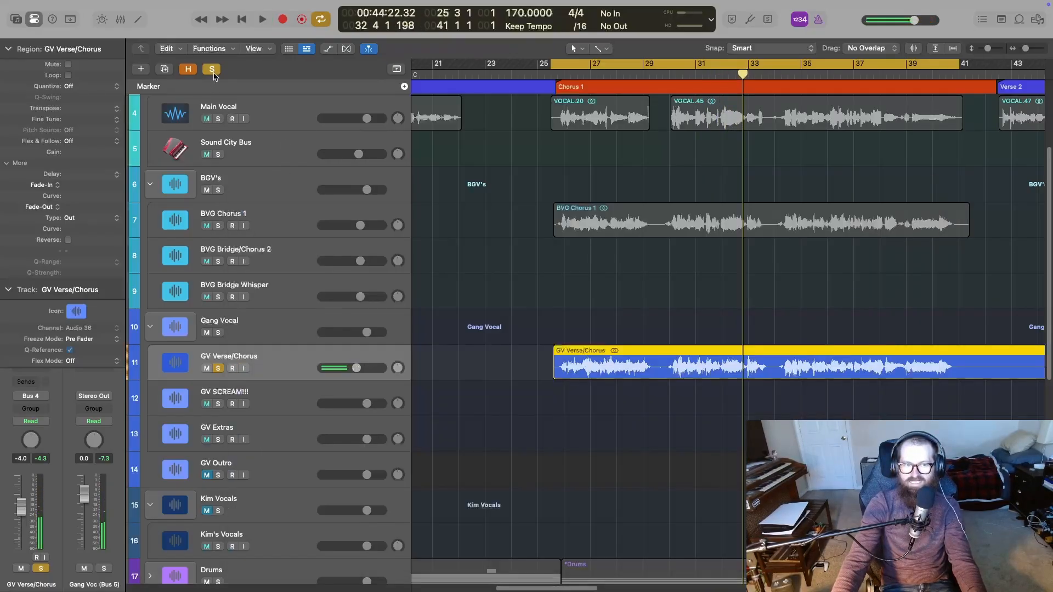
{"action": "left_click", "coordinate": [213, 74]}
{"action": "key", "text": "space"}
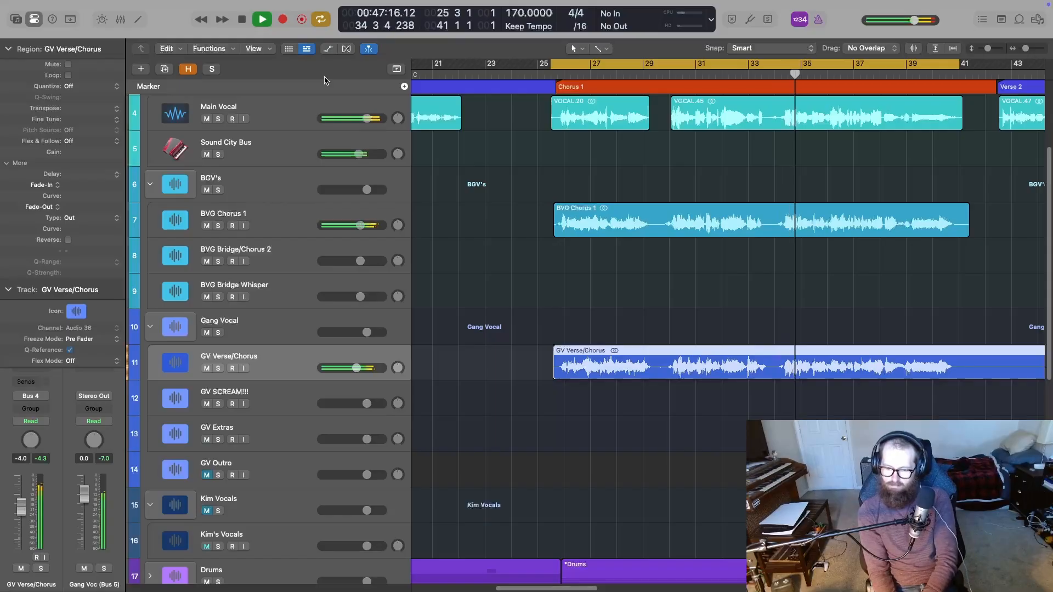
{"action": "key", "text": "space"}
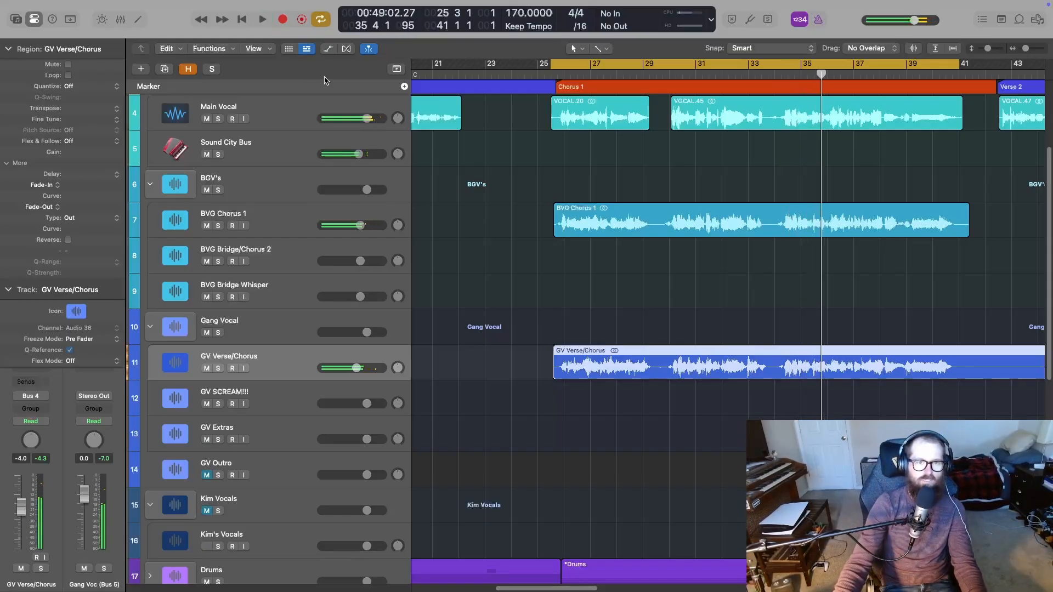
Turn off cycle playback, return the playhead to the start of Verse 1, and play the song from the beginning
{"action": "scroll", "coordinate": [592, 348], "scroll_direction": "left", "scroll_amount": 6}
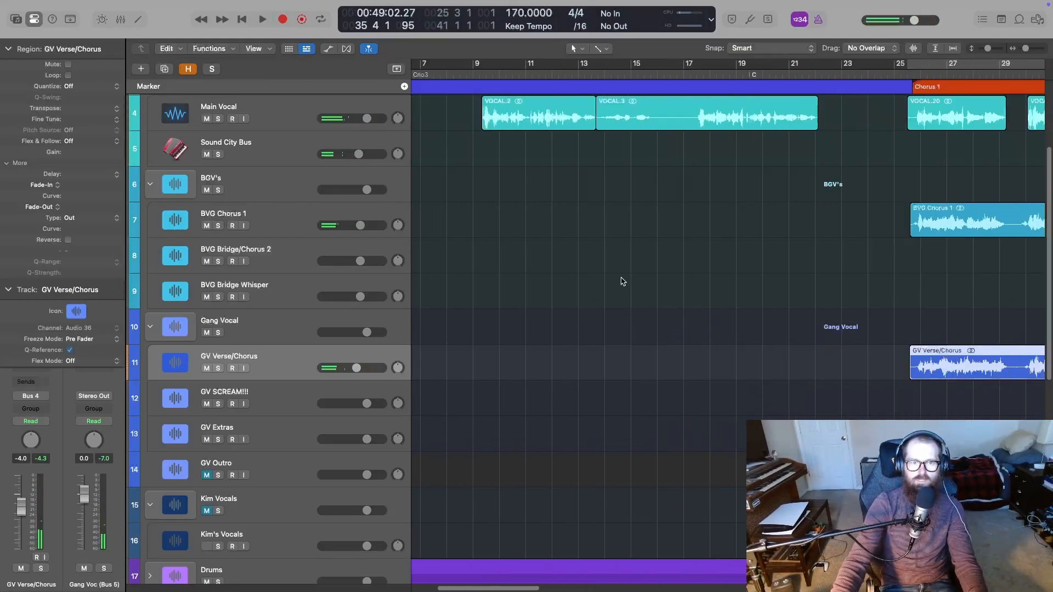
{"action": "scroll", "coordinate": [463, 91], "scroll_direction": "left", "scroll_amount": 1}
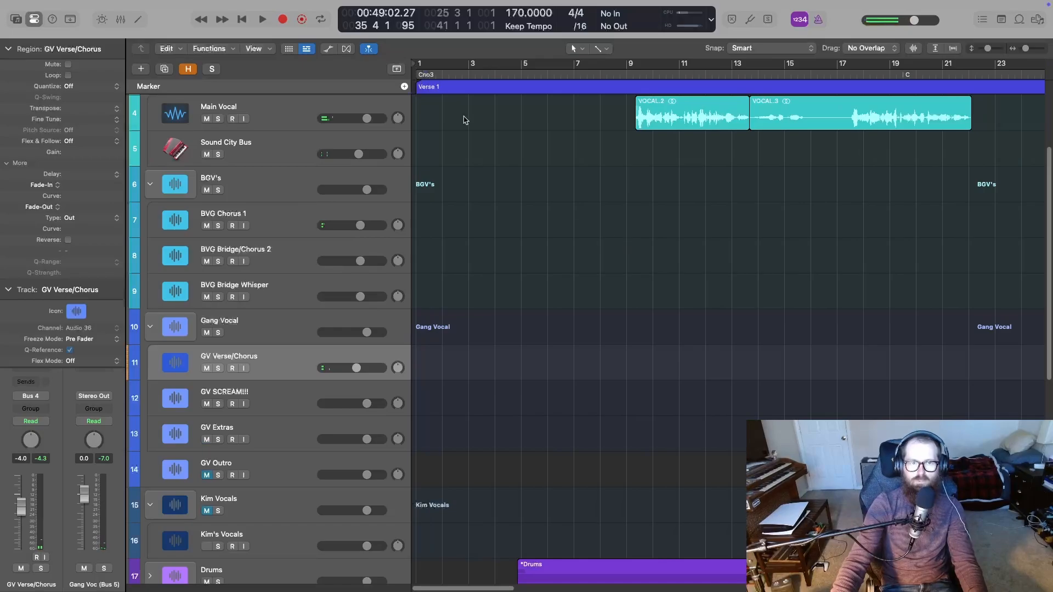
{"action": "left_click", "coordinate": [241, 19]}
{"action": "left_click", "coordinate": [262, 19]}
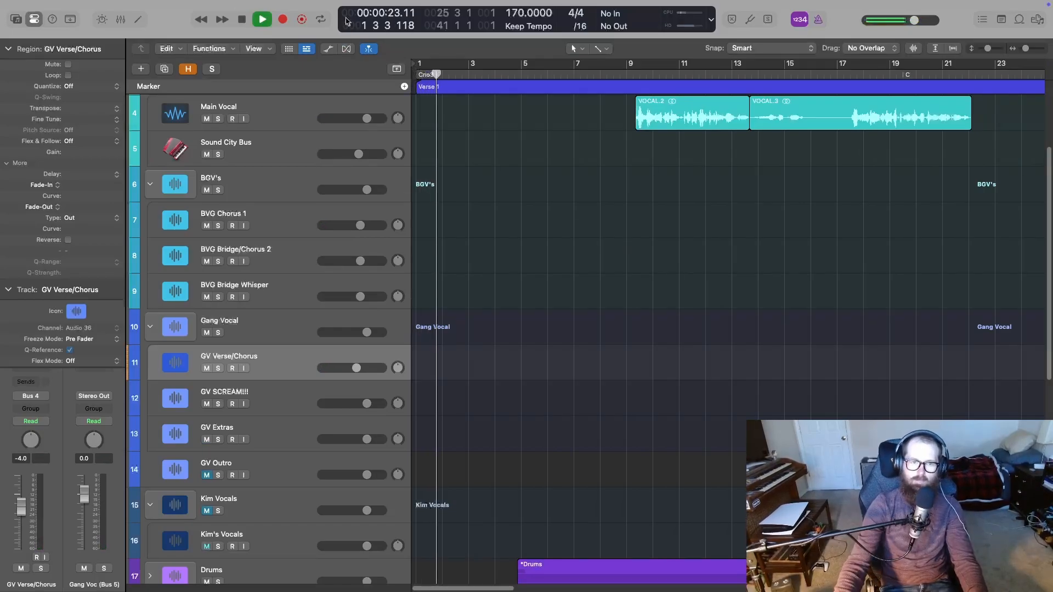
{"action": "key", "text": "Return"}
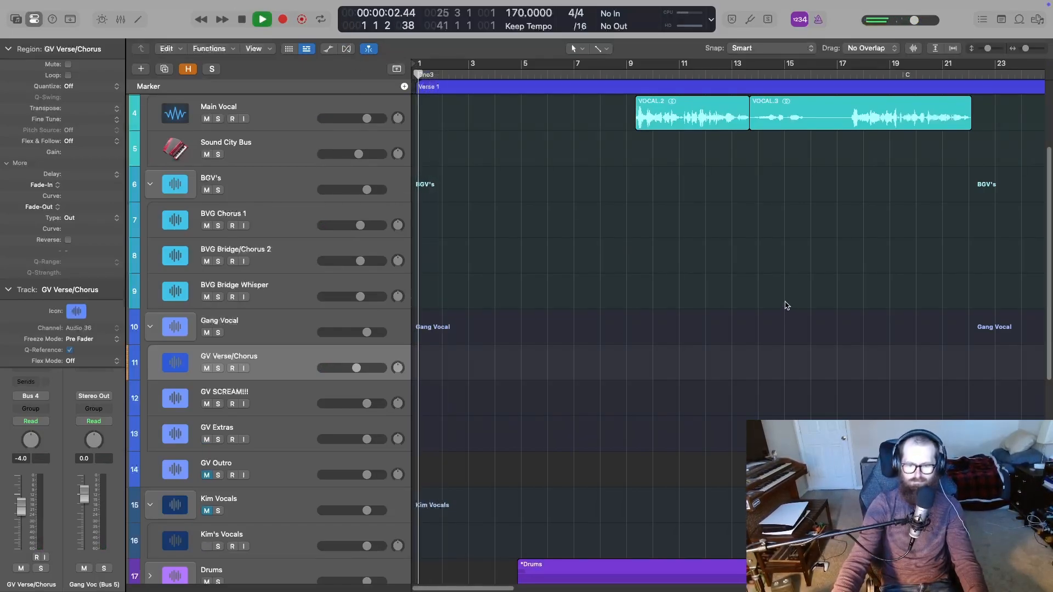
{"action": "key", "text": "space"}
{"action": "key", "text": "space"}
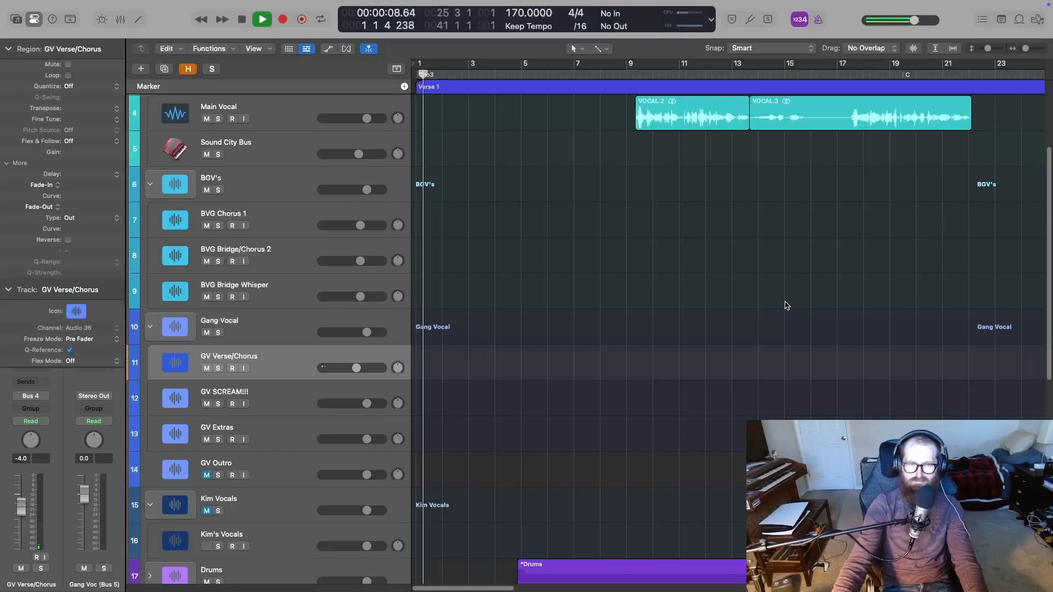
{"action": "key", "text": "space"}
{"action": "key", "text": "space"}
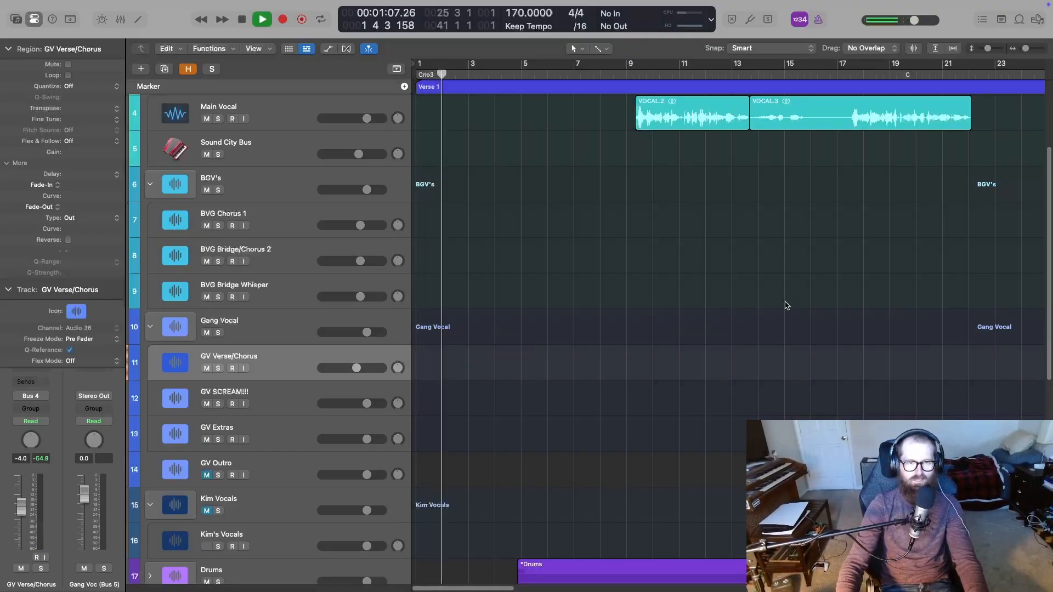
Play the song from the start and look over the background and gang vocal regions in the Bridge during playback
{"action": "key", "text": "Return"}
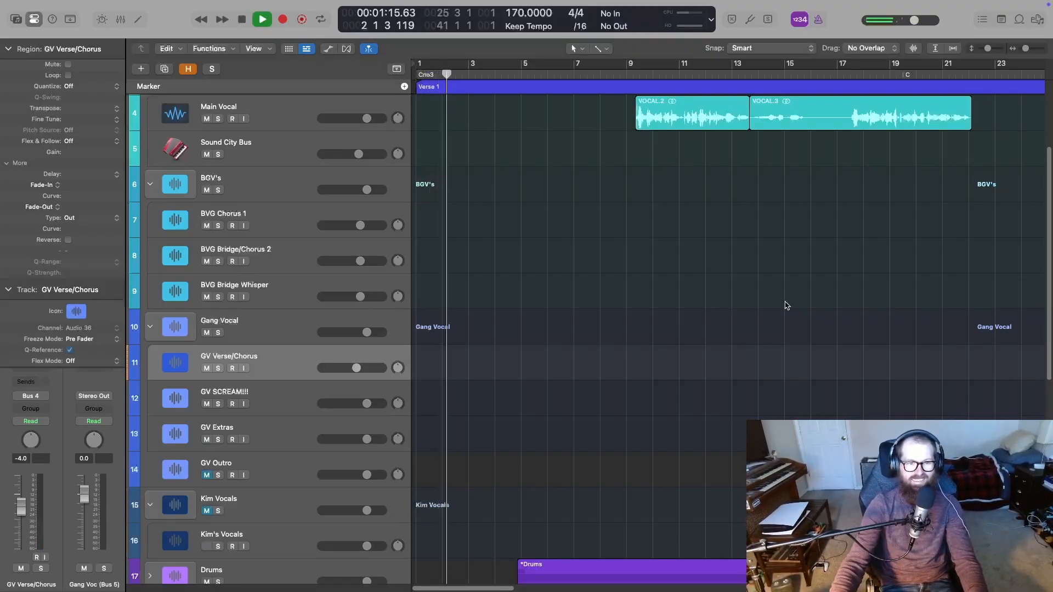
{"action": "scroll", "coordinate": [775, 372], "scroll_direction": "up", "scroll_amount": 4}
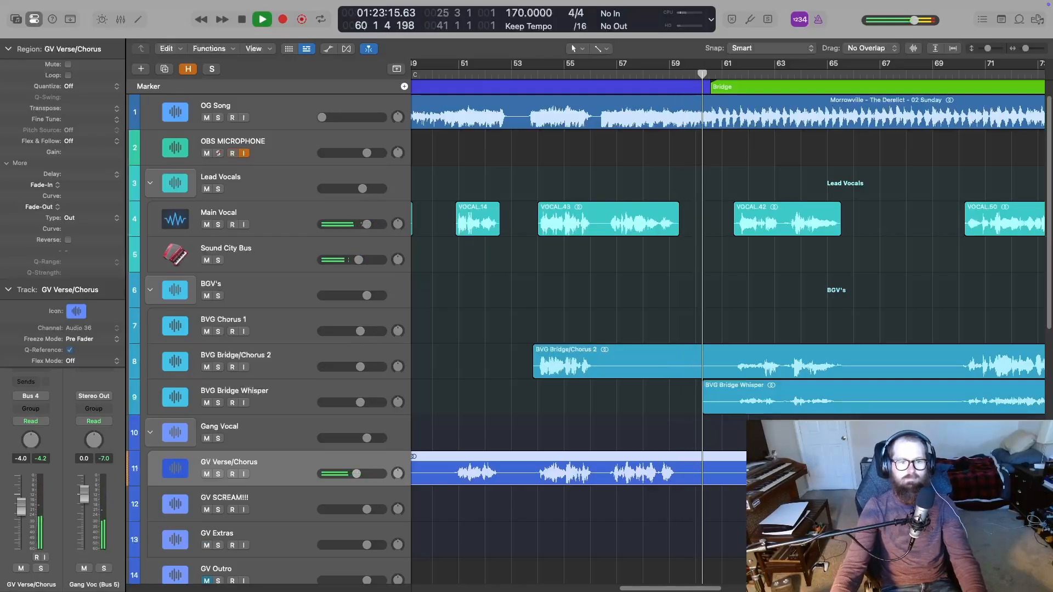
{"action": "scroll", "coordinate": [706, 582], "scroll_direction": "right", "scroll_amount": 3}
{"action": "scroll", "coordinate": [706, 581], "scroll_direction": "down", "scroll_amount": 2}
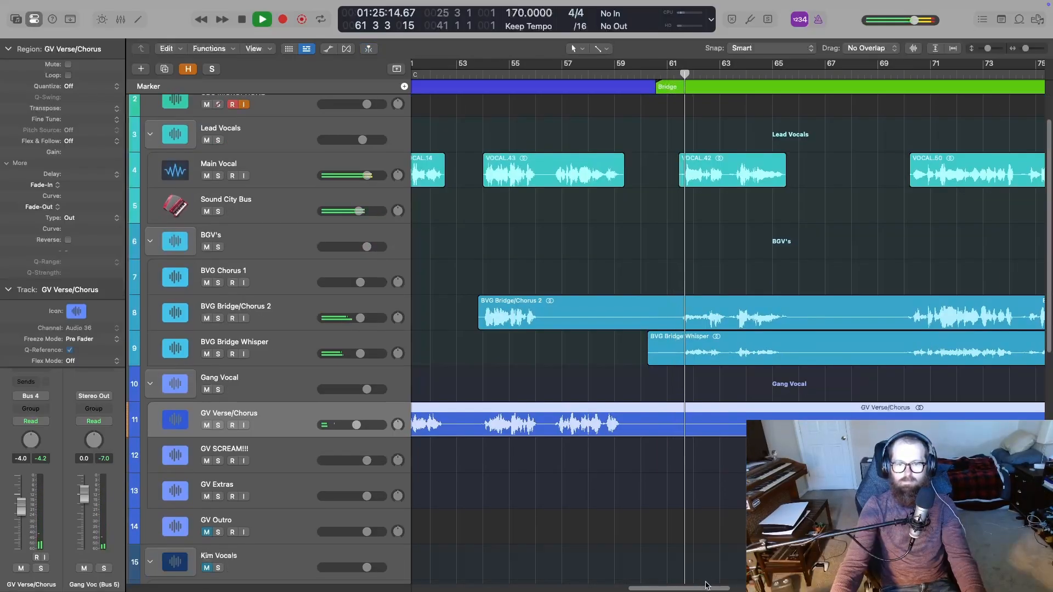
{"action": "scroll", "coordinate": [705, 581], "scroll_direction": "right", "scroll_amount": 10}
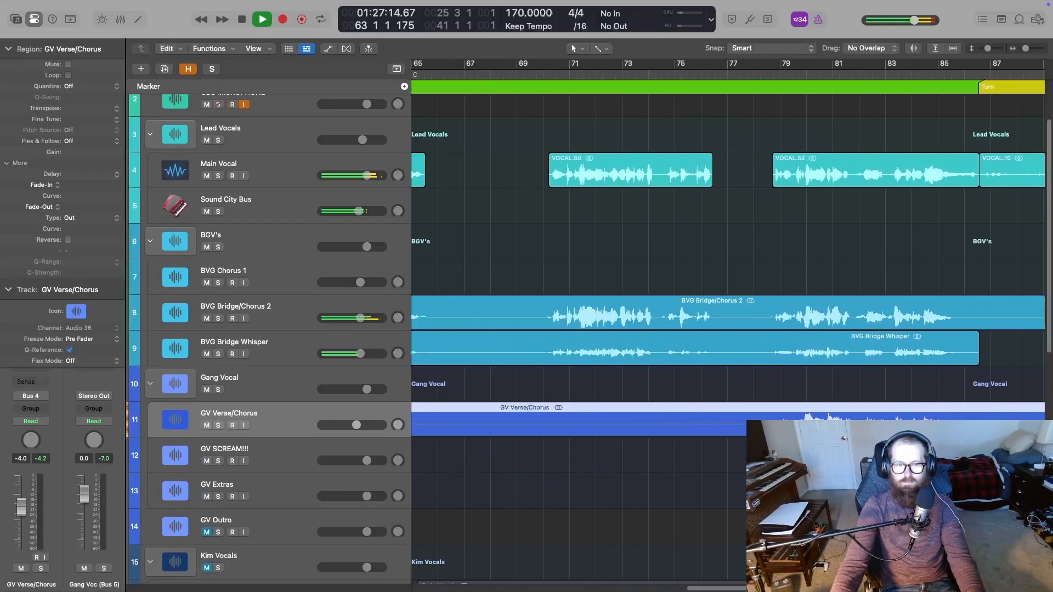
{"action": "scroll", "coordinate": [728, 329], "scroll_direction": "right", "scroll_amount": 2}
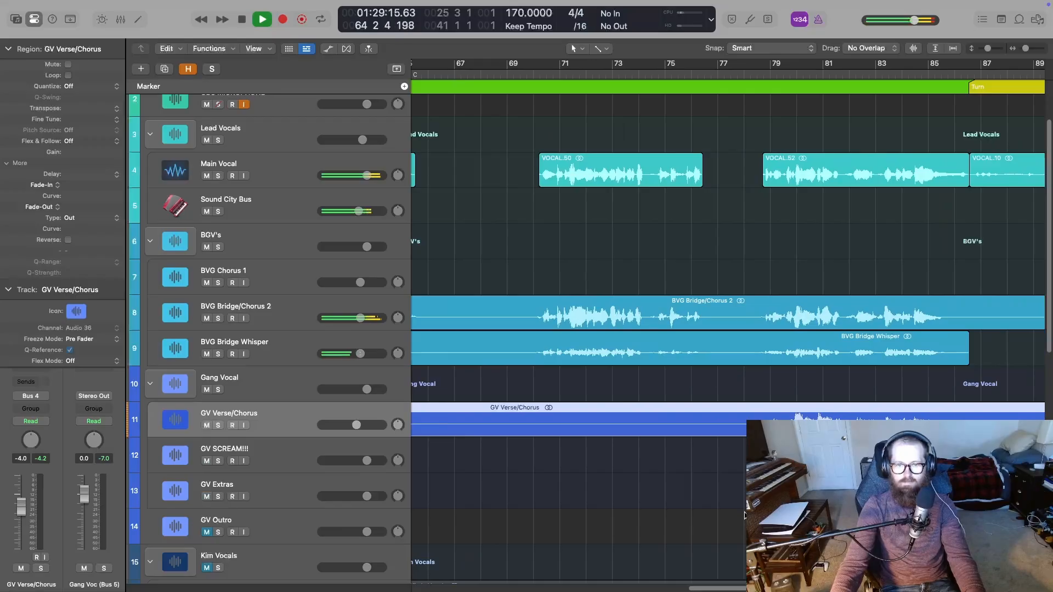
{"action": "scroll", "coordinate": [745, 516], "scroll_direction": "left", "scroll_amount": 3}
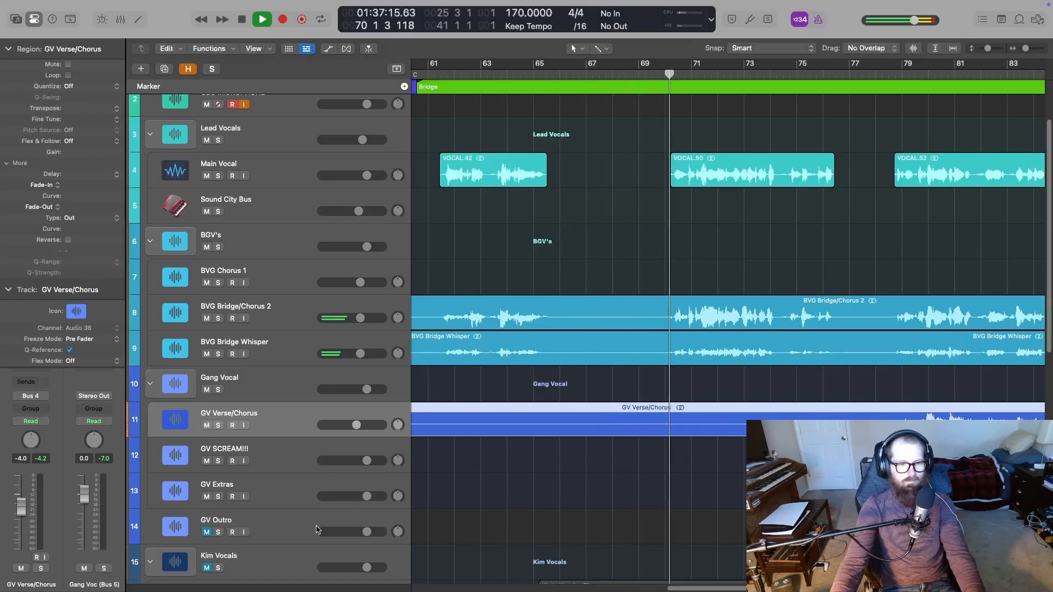
Mute GV Extras, turn on playhead following, and listen into Chorus 2 before stopping playback
{"action": "left_click", "coordinate": [206, 496]}
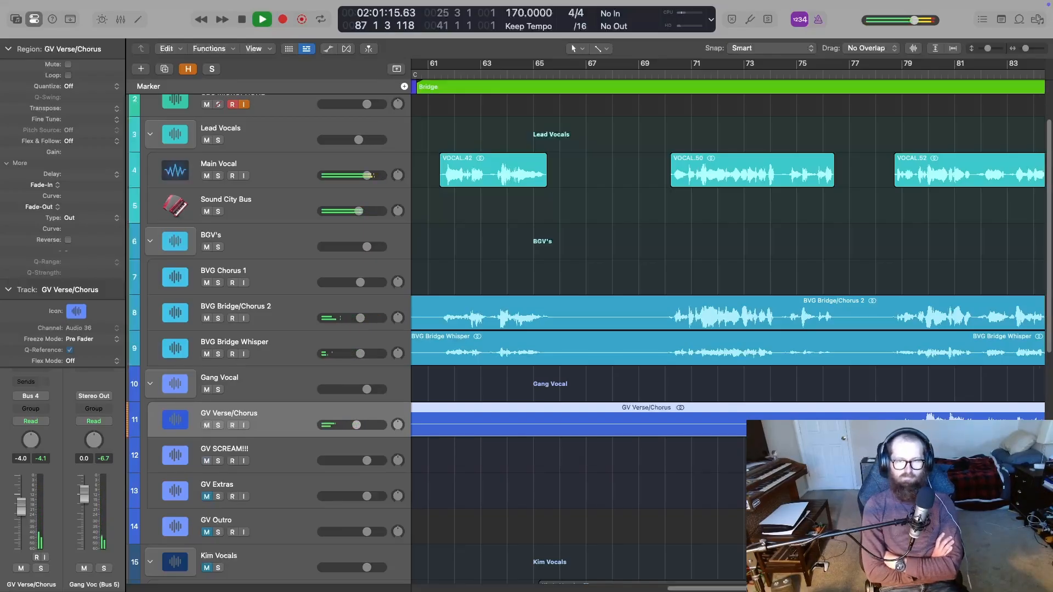
{"action": "left_click", "coordinate": [367, 49]}
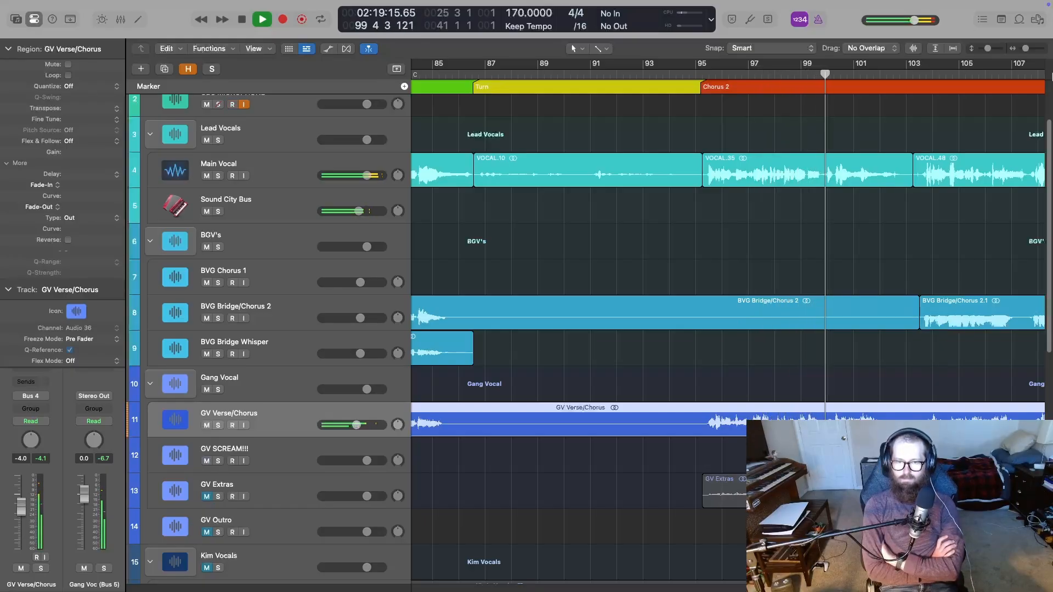
{"action": "key", "text": "space"}
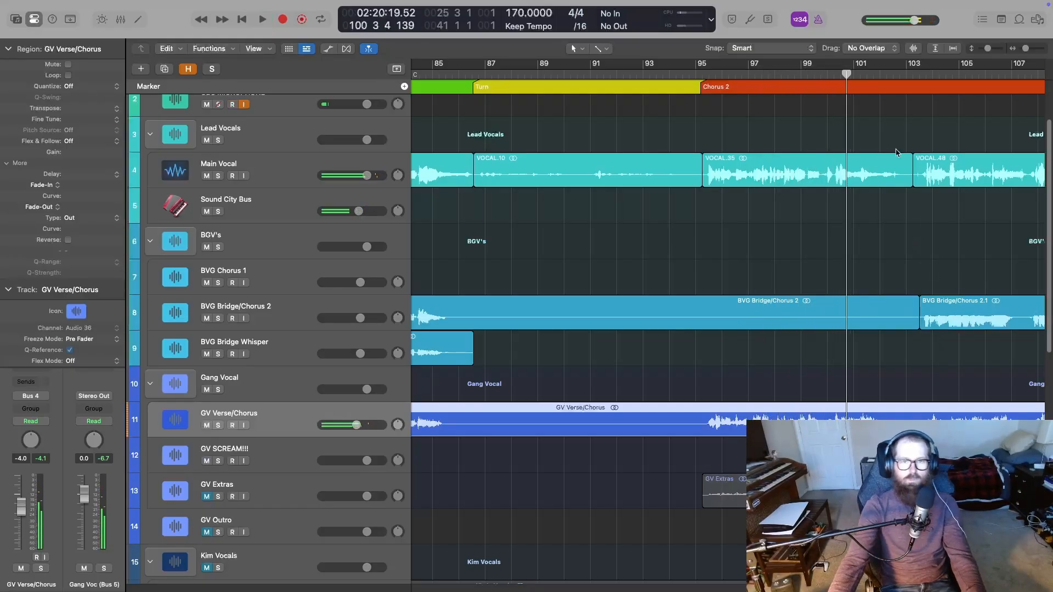
Move the playhead back to about bar 92 in the Turn section and set the GV Verse/Chorus automation mode to Latch
{"action": "left_click", "coordinate": [635, 74]}
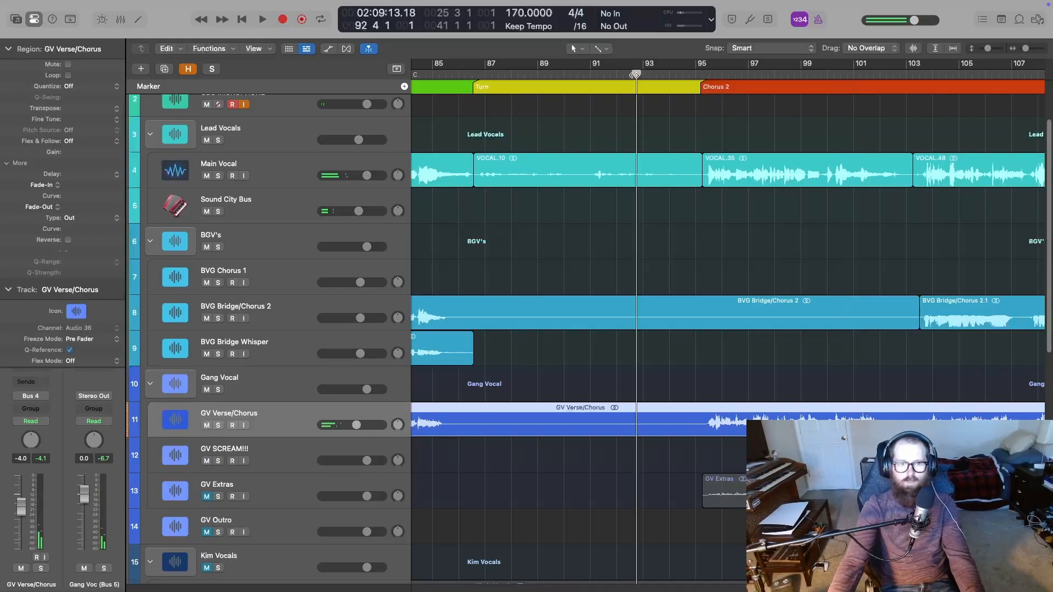
{"action": "key", "text": "a"}
{"action": "key", "text": "a"}
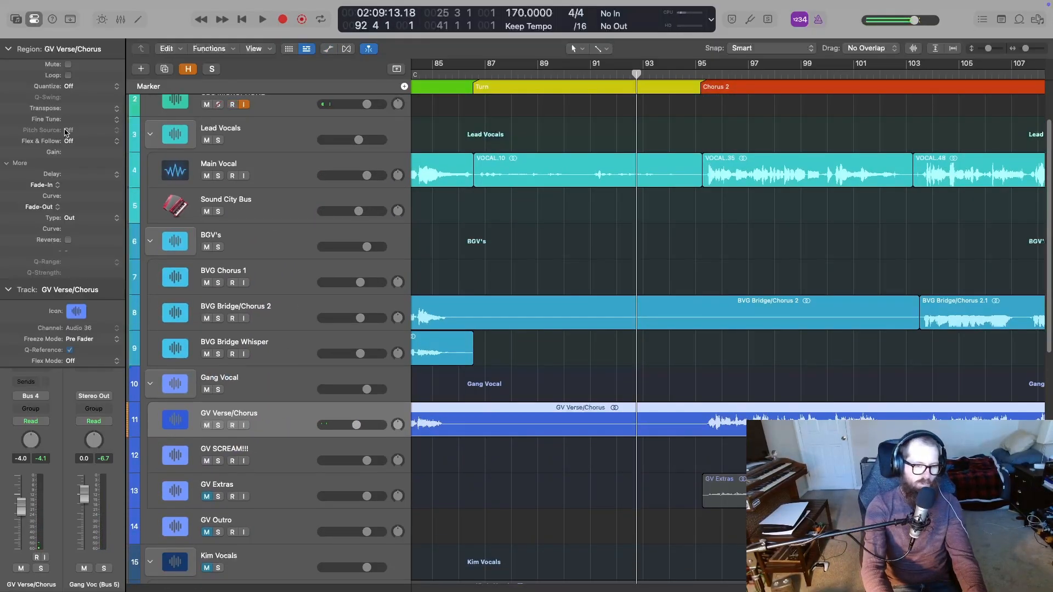
{"action": "key", "text": "i"}
{"action": "key", "text": "x"}
{"action": "scroll", "coordinate": [500, 431], "scroll_direction": "down", "scroll_amount": 1}
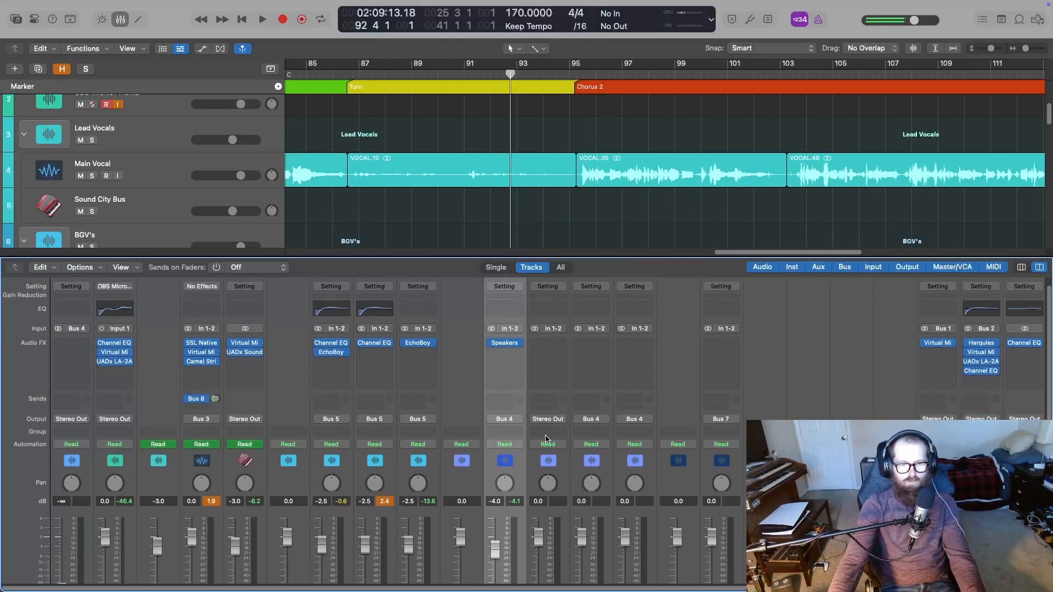
{"action": "key", "text": "x"}
{"action": "key", "text": "x"}
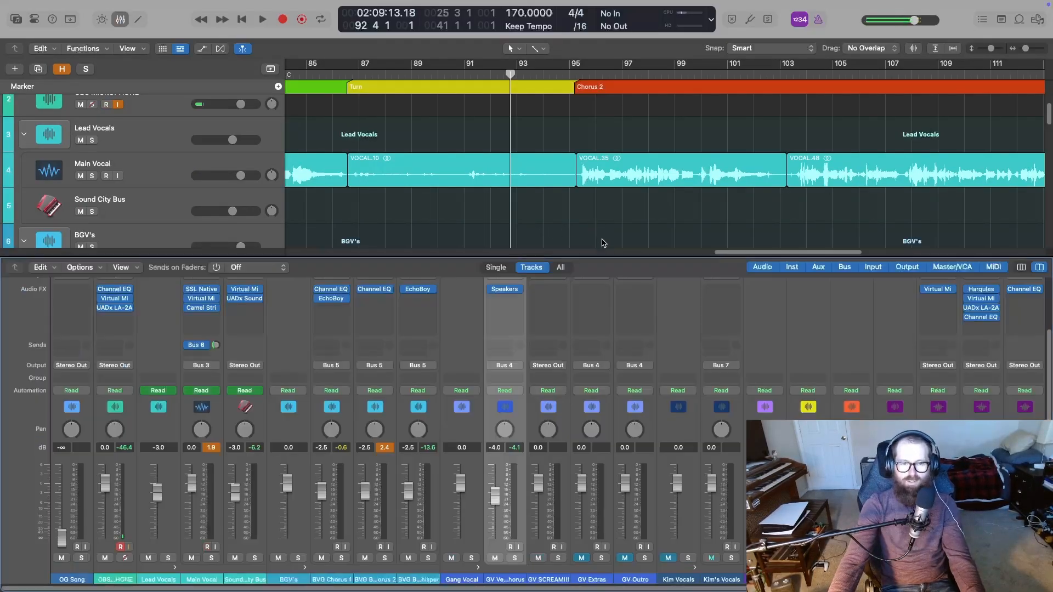
{"action": "left_click", "coordinate": [519, 391]}
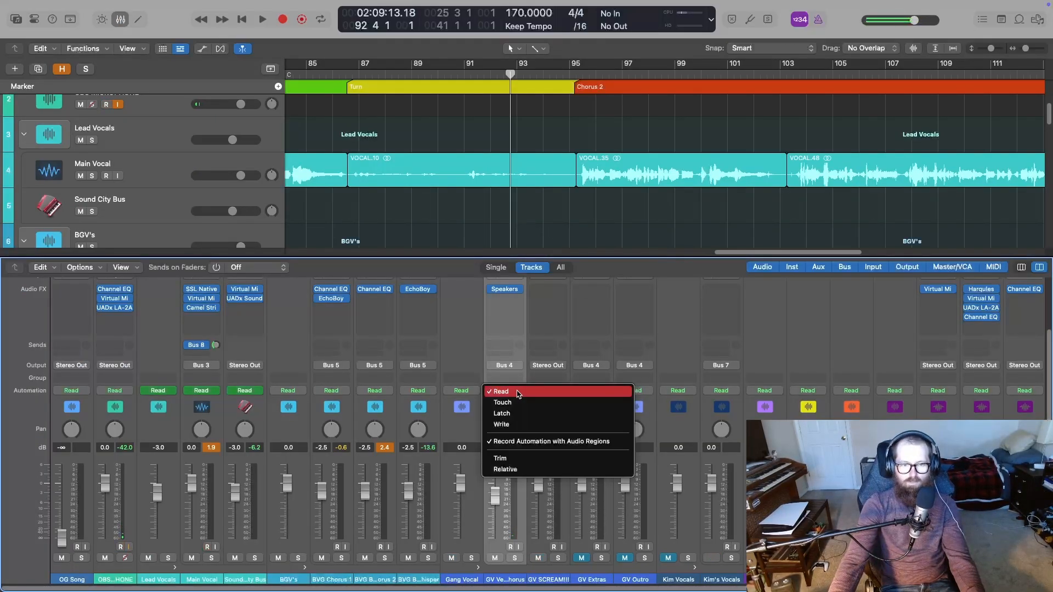
{"action": "left_click", "coordinate": [515, 414]}
{"action": "key", "text": "x"}
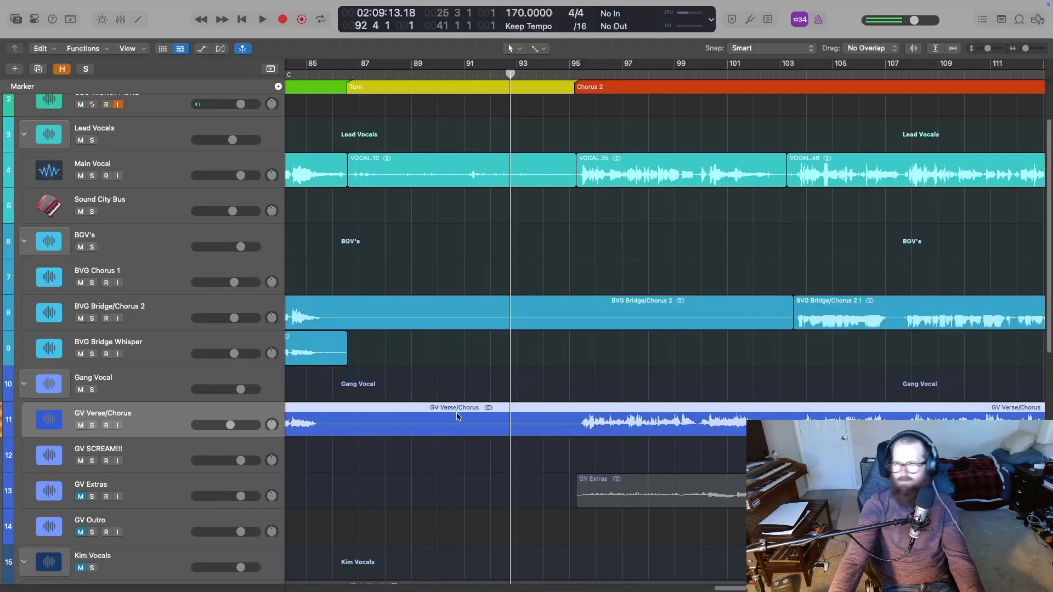
{"action": "key", "text": "x"}
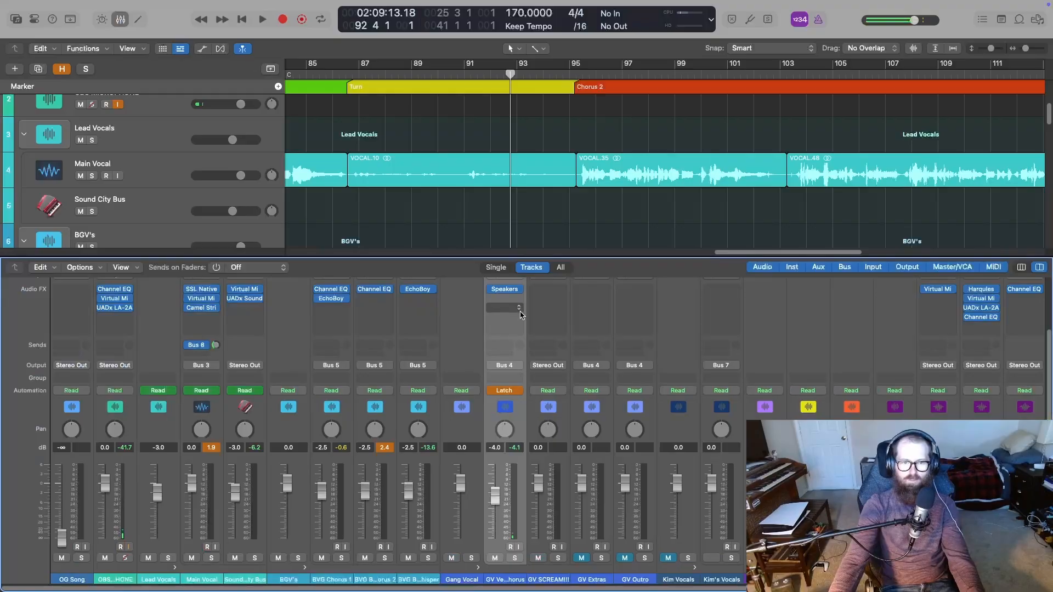
Try to write a GV Verse/Chorus level of +2 while playing from about bar 91 up to Chorus 2
{"action": "left_click_drag", "start_coordinate": [513, 71], "coordinate": [482, 71]}
{"action": "key", "text": "space"}
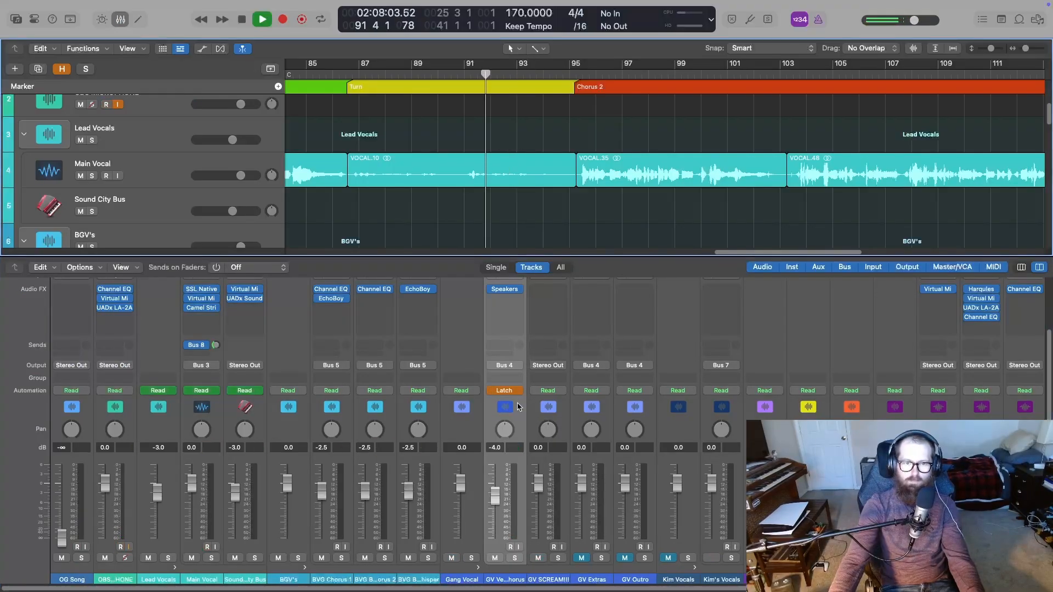
{"action": "double_click", "coordinate": [494, 447]}
{"action": "type", "text": "+2"}
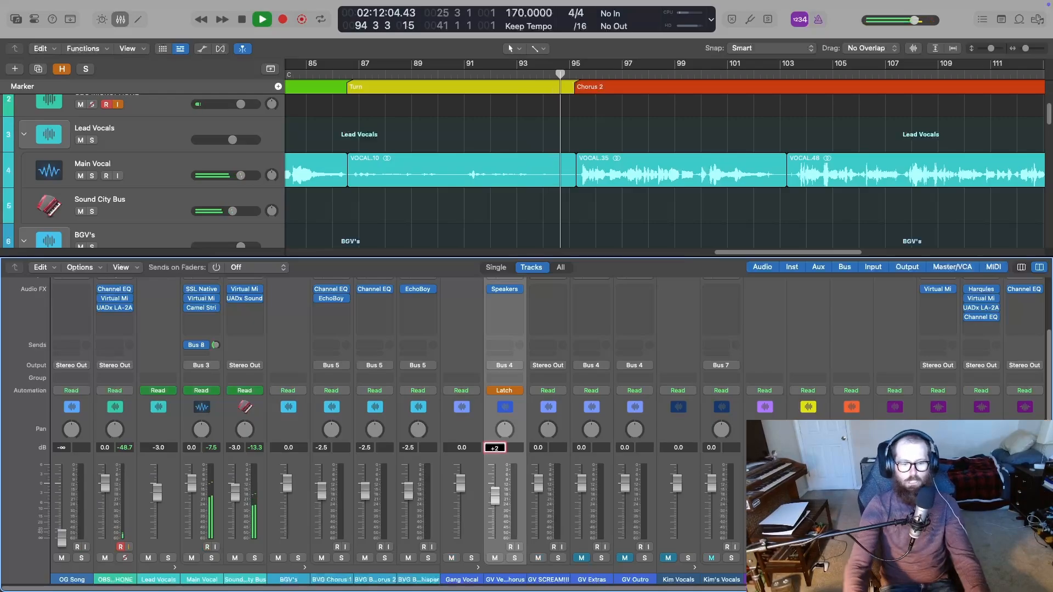
{"action": "key", "text": "Return"}
{"action": "key", "text": "space"}
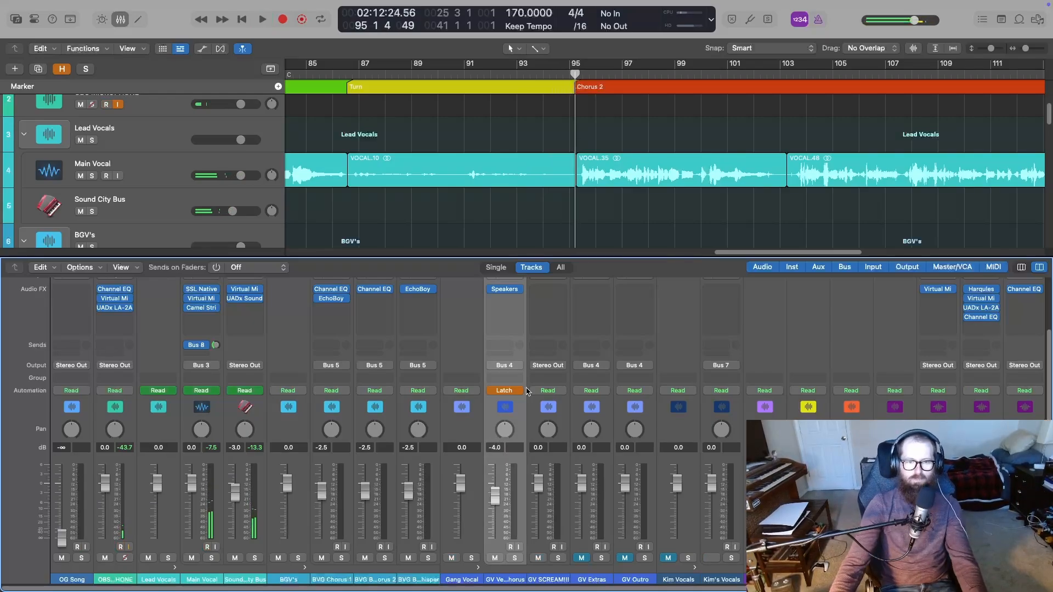
Play from about bar 90 and write a GV Verse/Chorus level of -2.0 dB with Latch automation just before Chorus 2
{"action": "left_click", "coordinate": [524, 75]}
{"action": "left_click", "coordinate": [446, 75]}
{"action": "key", "text": "space"}
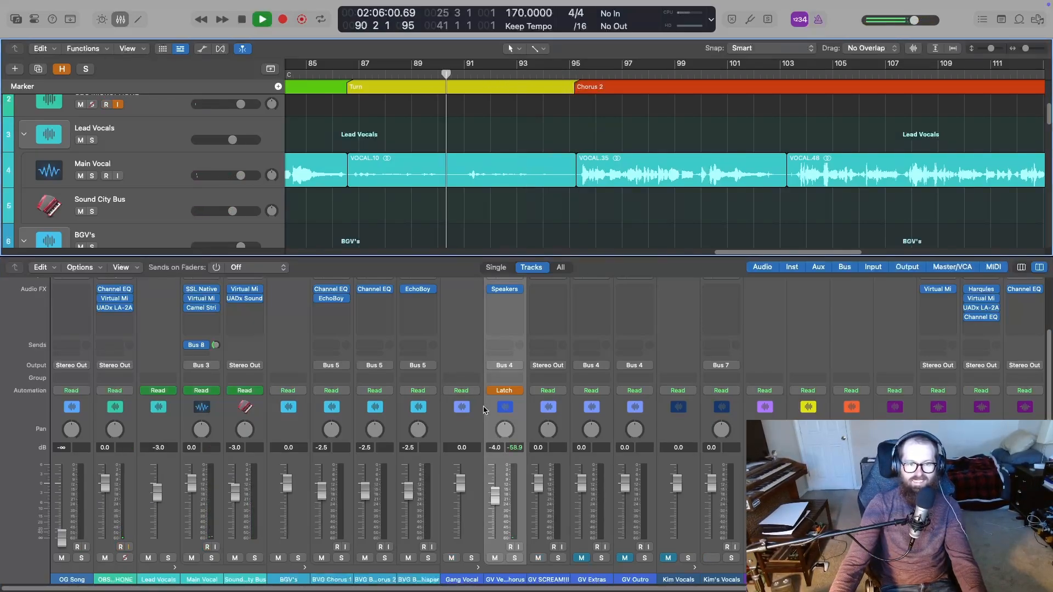
{"action": "double_click", "coordinate": [496, 448]}
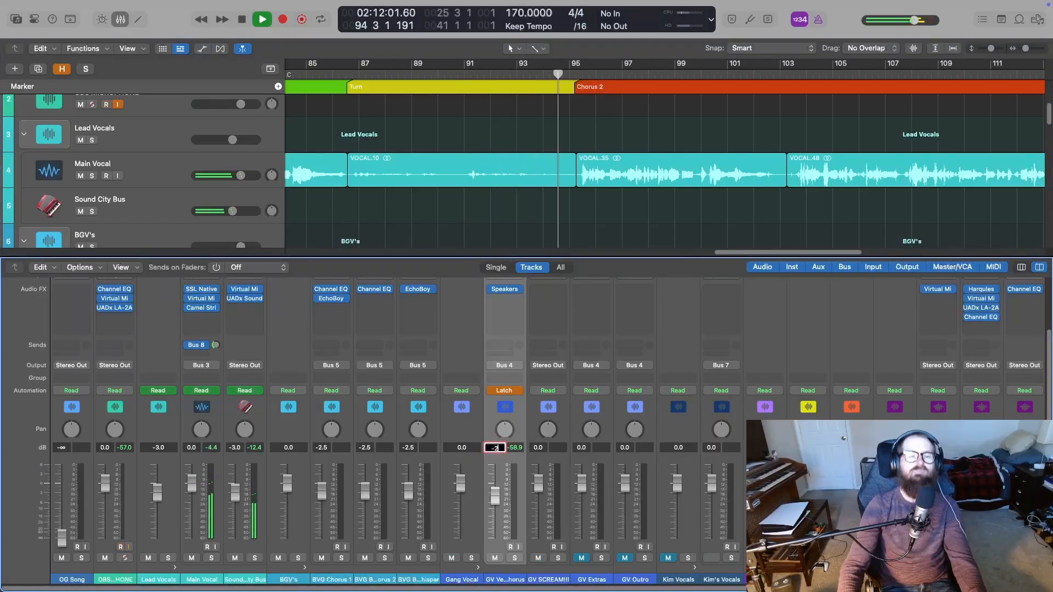
{"action": "key", "text": "Return"}
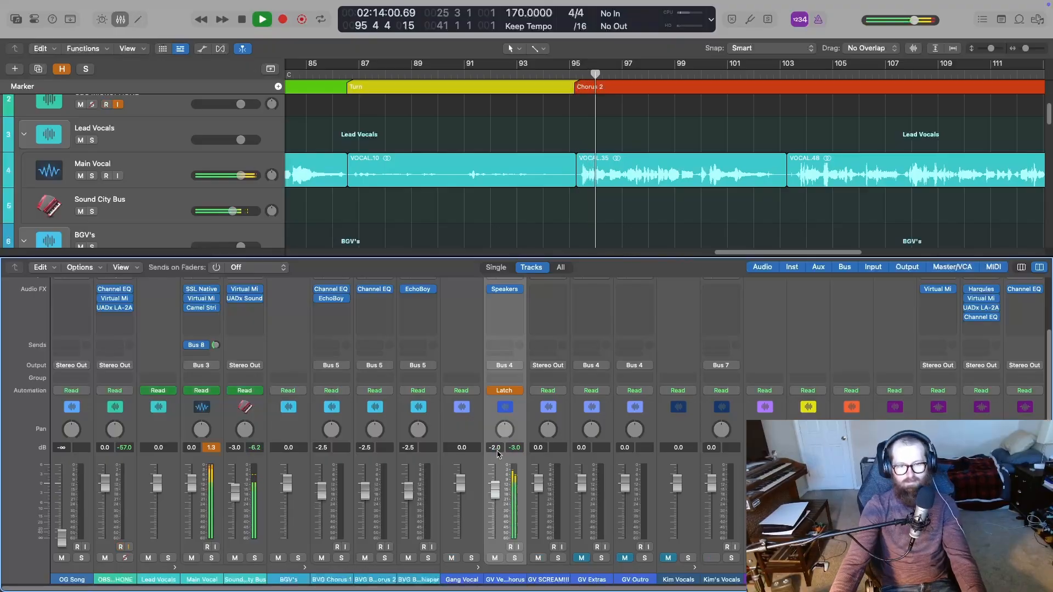
Listen to the rest of Chorus 2 with the written GV Verse/Chorus level and stop playback early in the Outro
{"action": "key", "text": "x"}
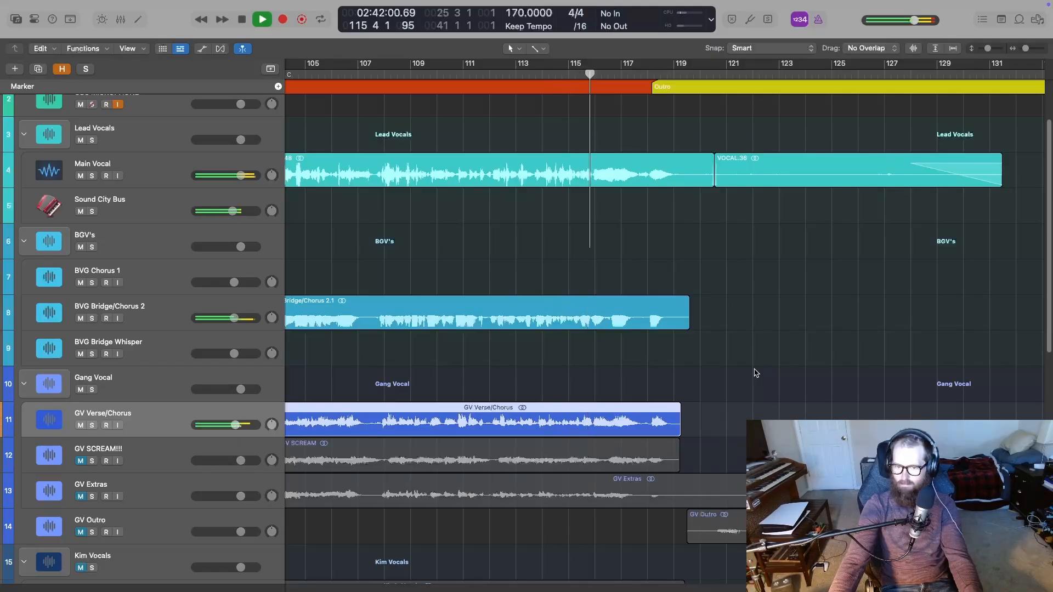
{"action": "key", "text": "x"}
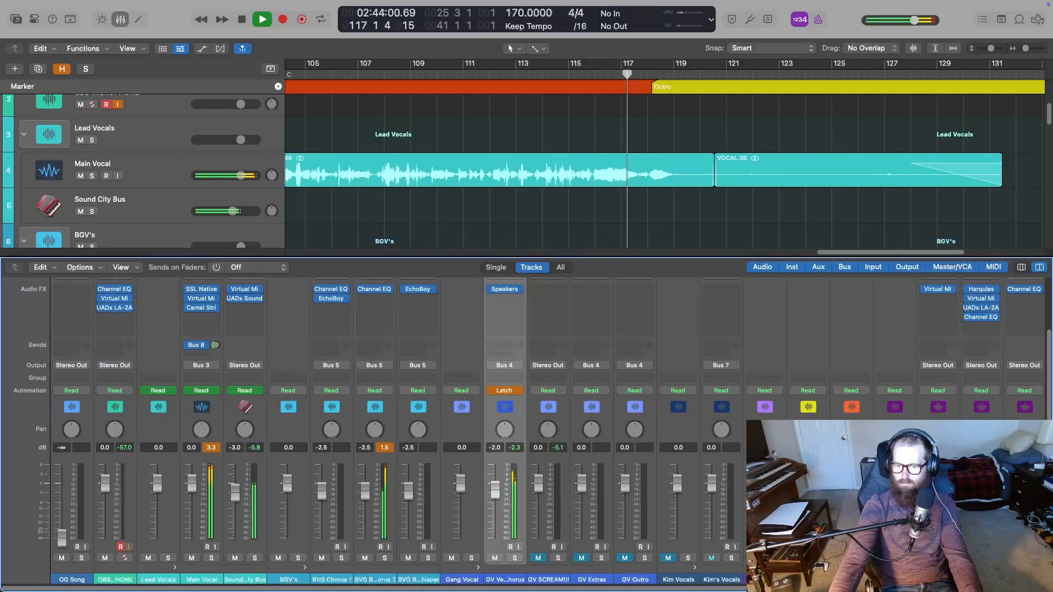
{"action": "scroll", "coordinate": [526, 422], "scroll_direction": "right", "scroll_amount": 5}
{"action": "key", "text": "x"}
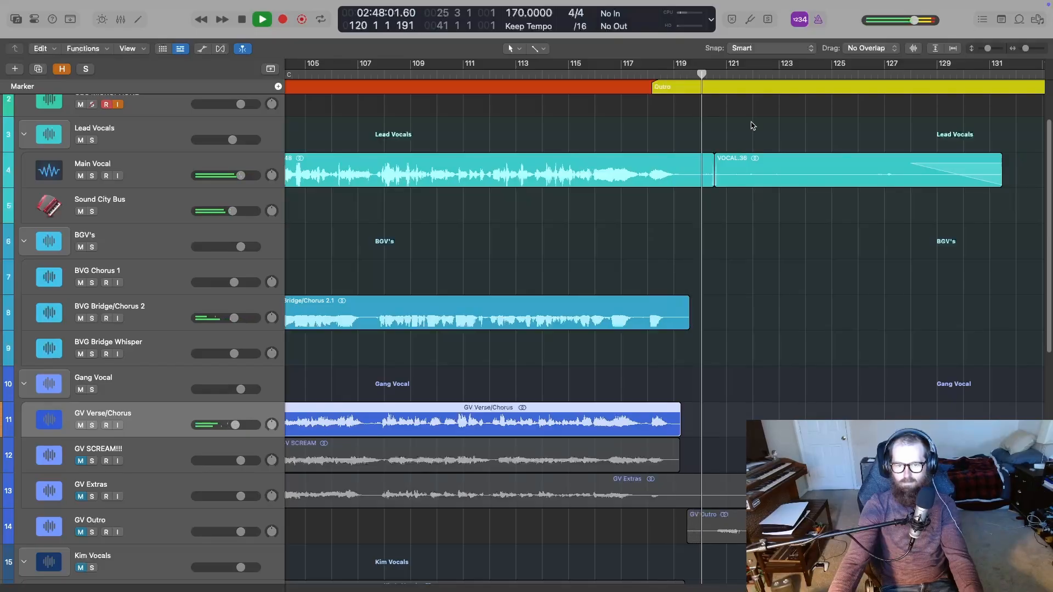
{"action": "key", "text": "space"}
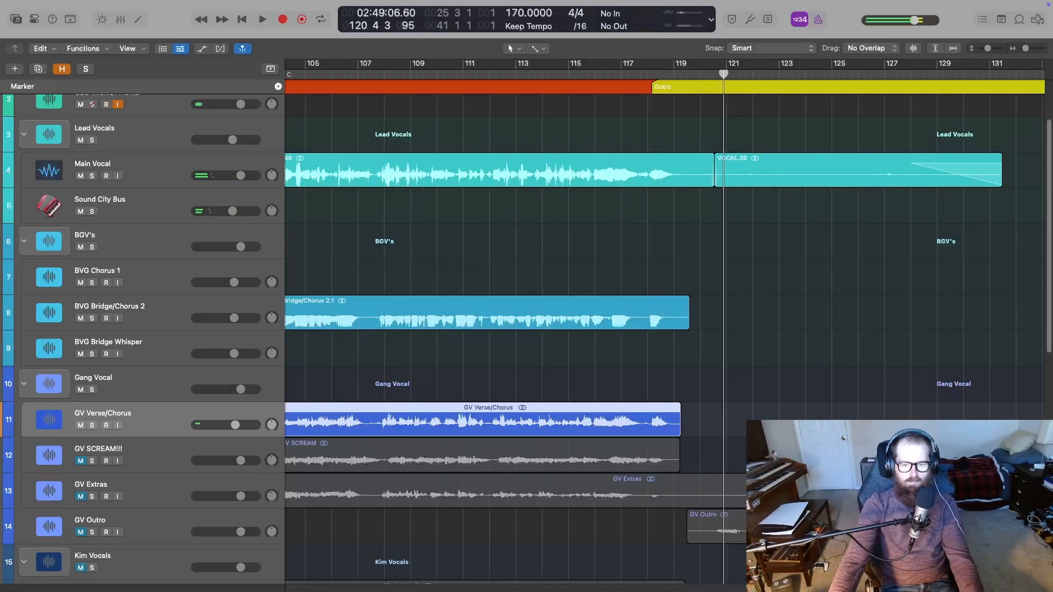
Unmute GV SCREAM!!! and audition it from about bar 103, first soloed and then in the full mix
{"action": "scroll", "coordinate": [278, 521], "scroll_direction": "left", "scroll_amount": 5}
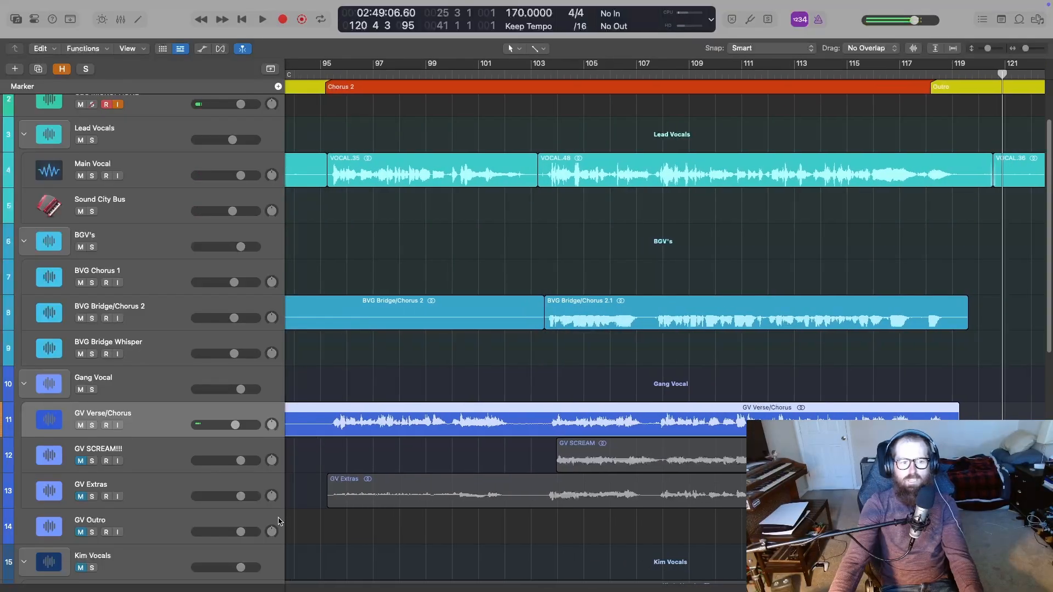
{"action": "left_click", "coordinate": [80, 462]}
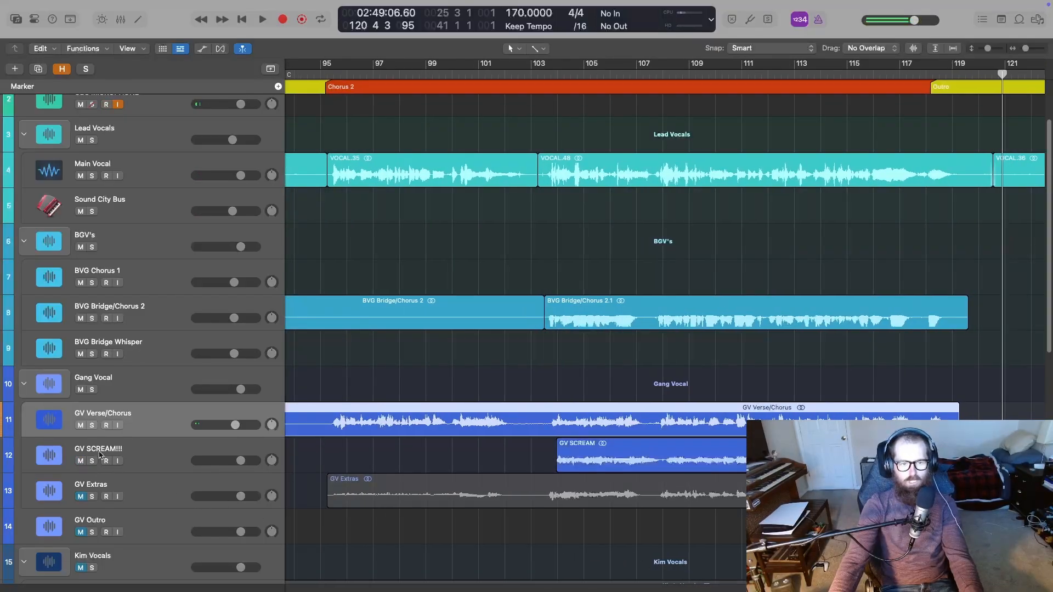
{"action": "left_click", "coordinate": [541, 72]}
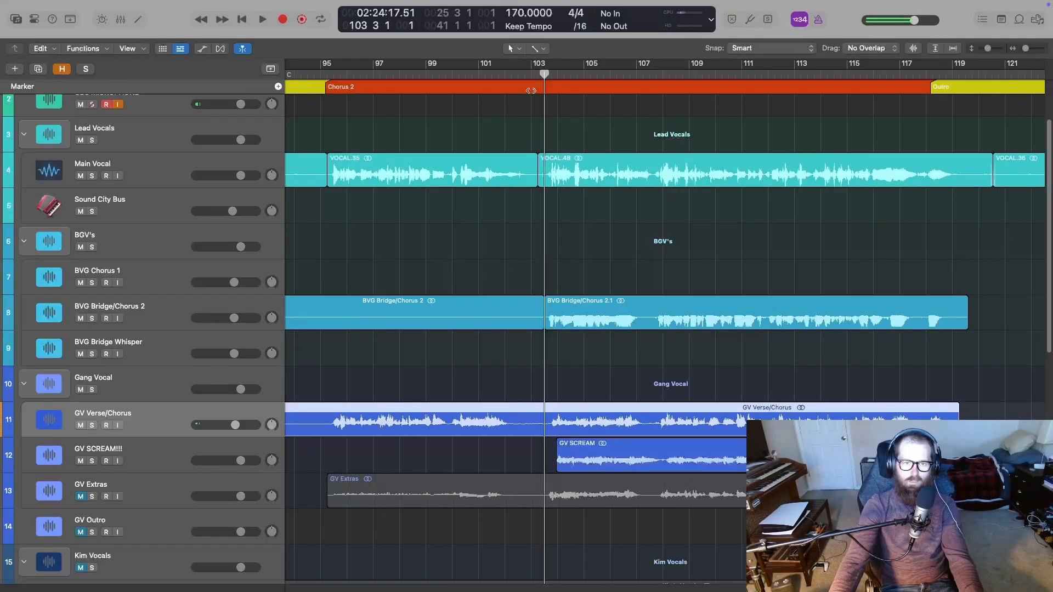
{"action": "left_click", "coordinate": [92, 461]}
{"action": "key", "text": "space"}
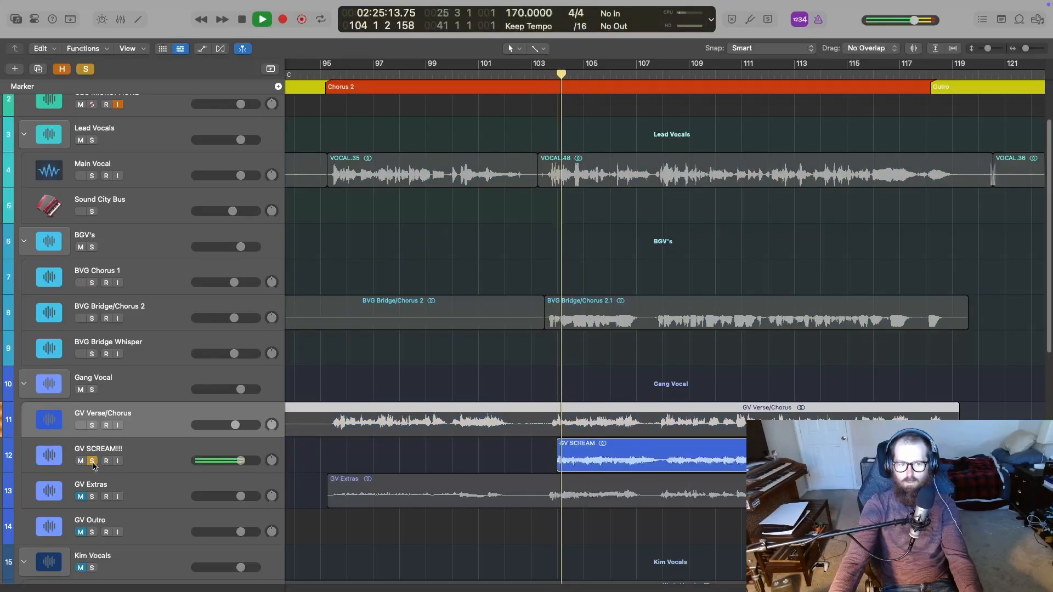
{"action": "left_click", "coordinate": [92, 461]}
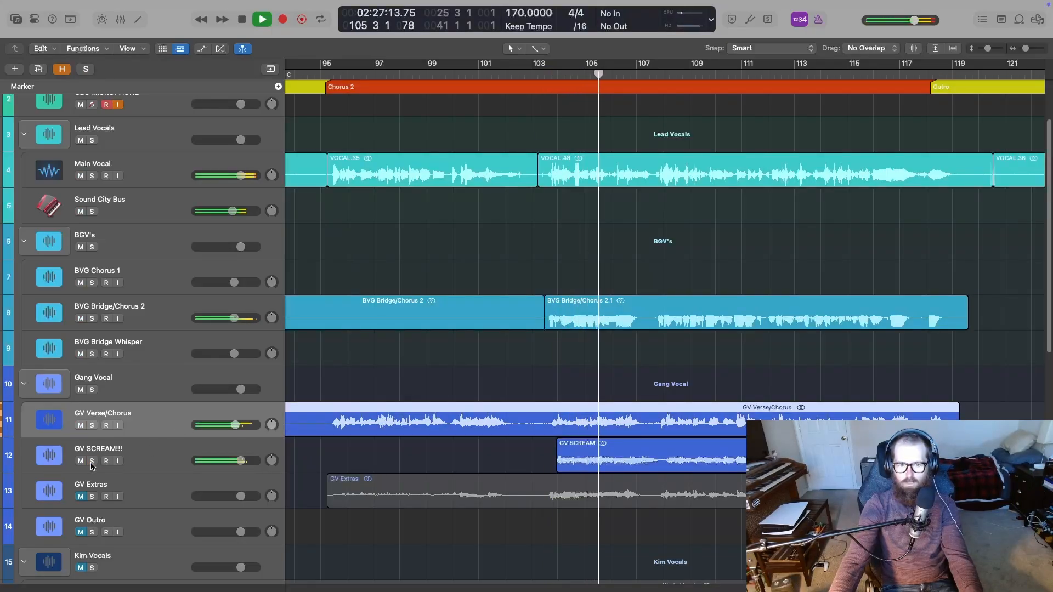
{"action": "key", "text": "space"}
Set the GV Verse/Chorus automation mode back to Read
{"action": "key", "text": "x"}
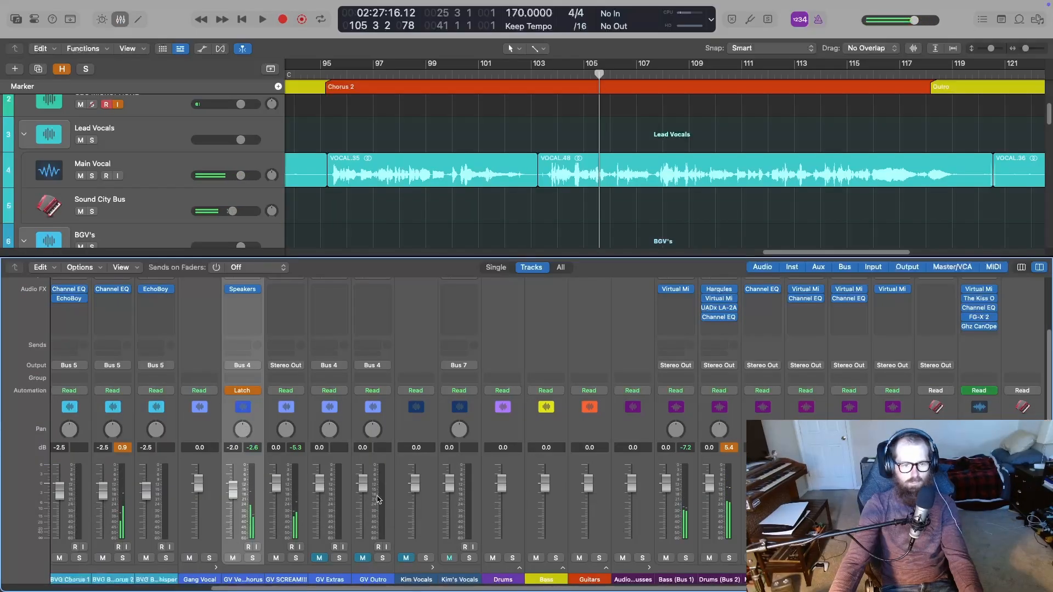
{"action": "left_click", "coordinate": [256, 395]}
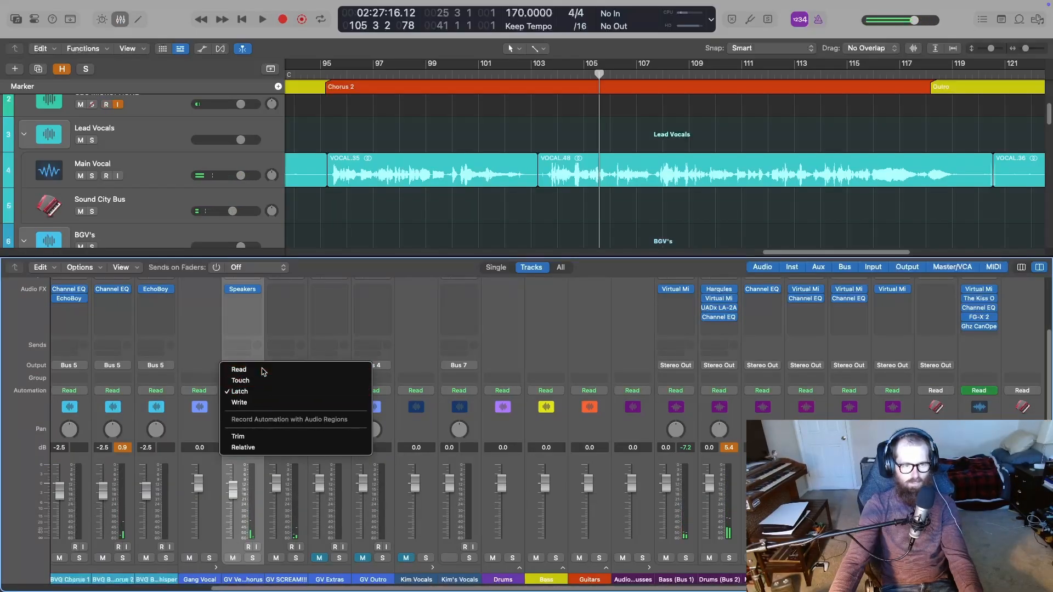
{"action": "left_click", "coordinate": [261, 369]}
Insert the stereo Soundtoys Devil-Loc Deluxe on GV SCREAM!!!, hide the mixer and move the plug-in window below the gang vocal regions
{"action": "left_click", "coordinate": [291, 302]}
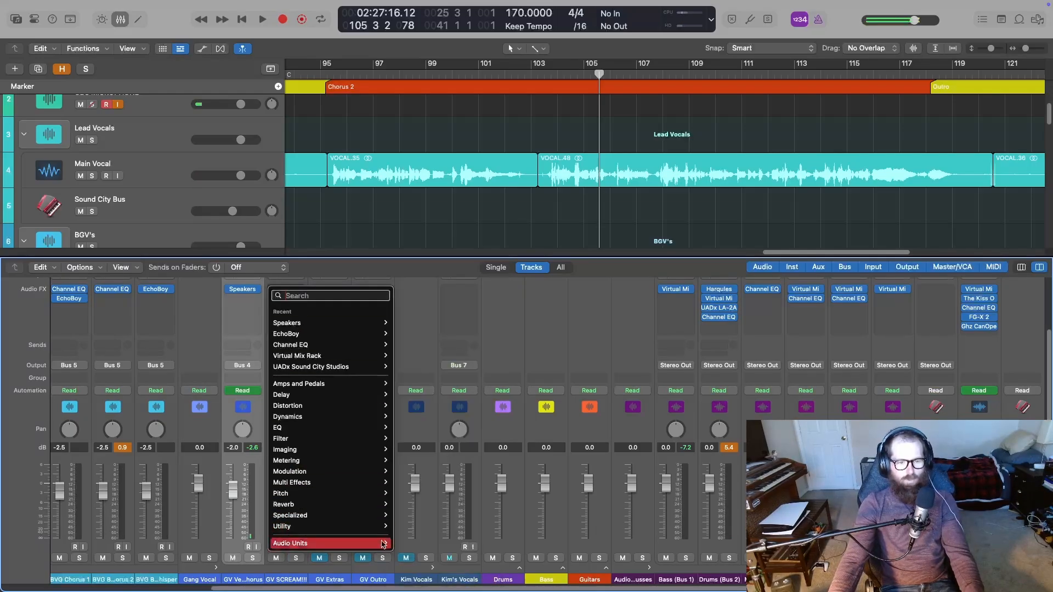
{"action": "mouse_move", "coordinate": [384, 543]}
{"action": "mouse_move", "coordinate": [427, 519]}
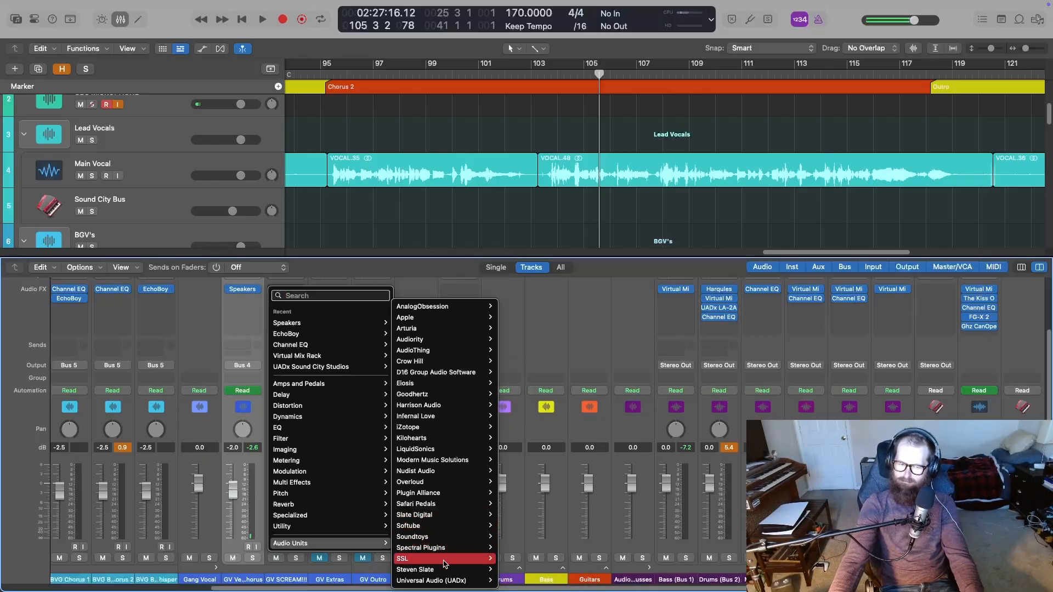
{"action": "mouse_move", "coordinate": [449, 570]}
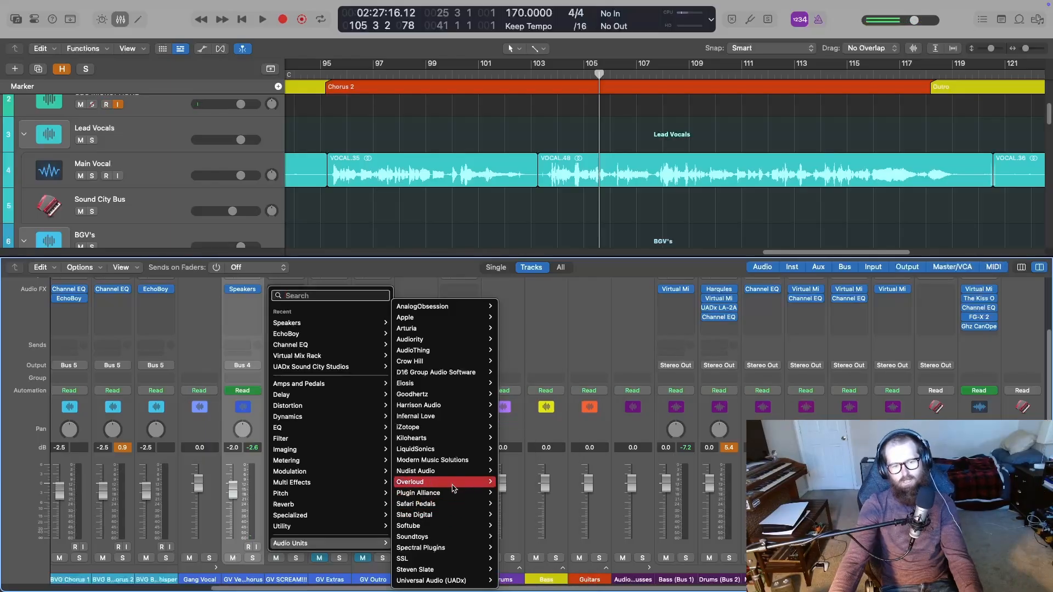
{"action": "mouse_move", "coordinate": [453, 475]}
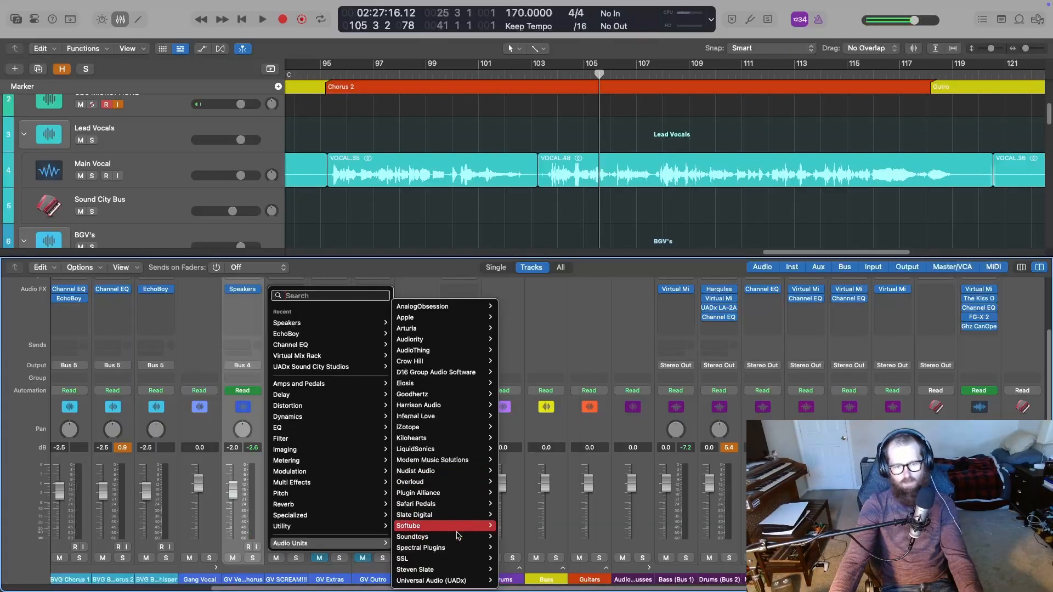
{"action": "mouse_move", "coordinate": [456, 537]}
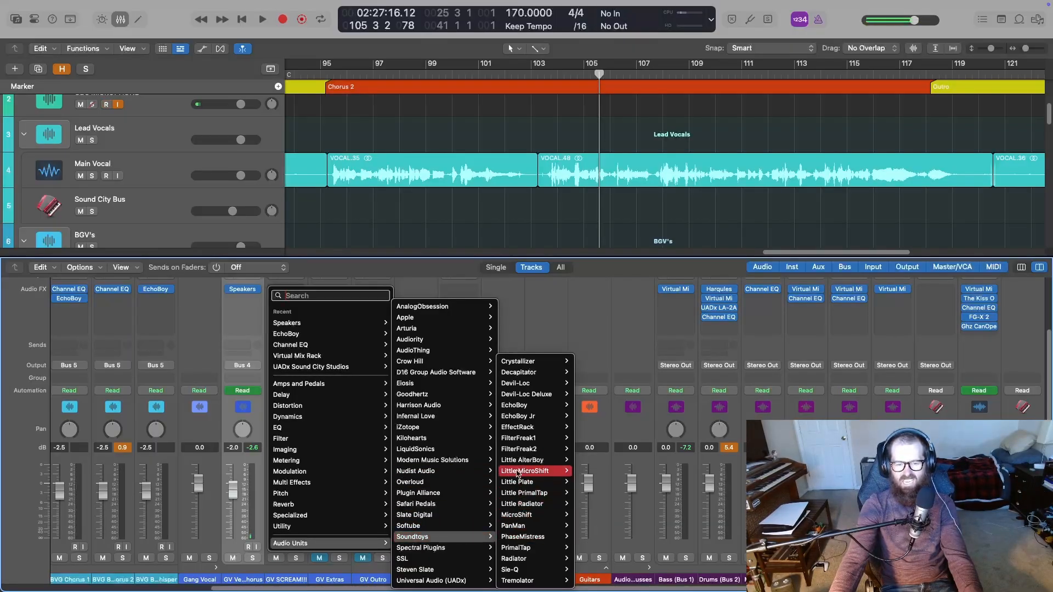
{"action": "mouse_move", "coordinate": [563, 399]}
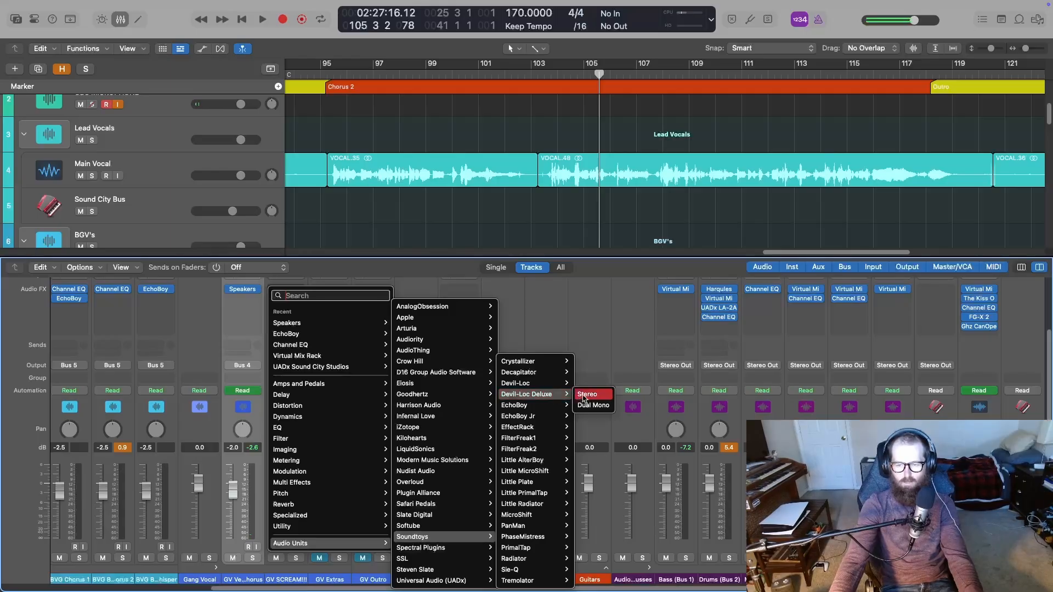
{"action": "left_click", "coordinate": [586, 394]}
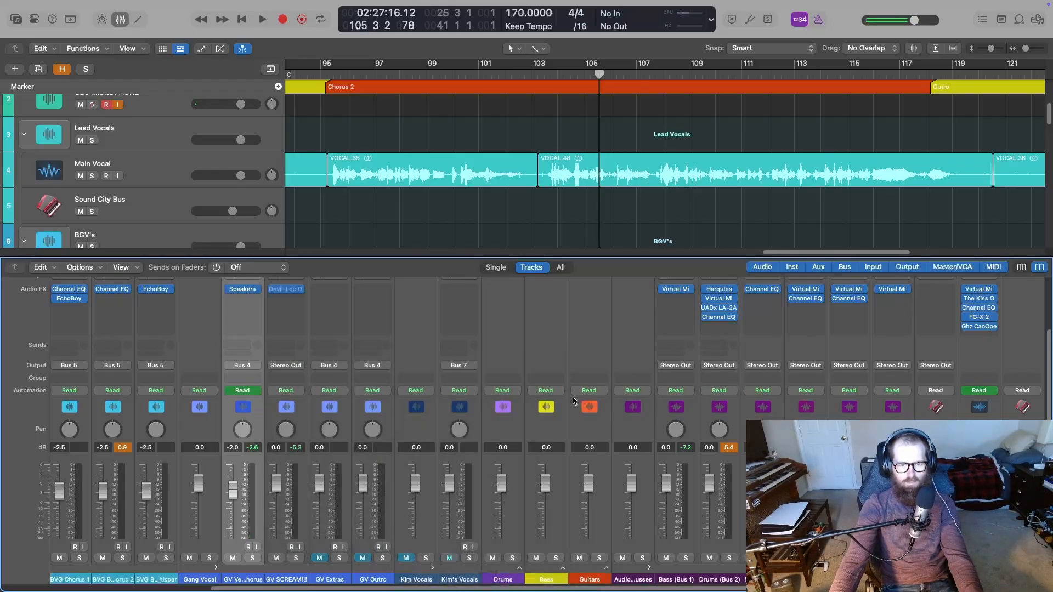
{"action": "key", "text": "x"}
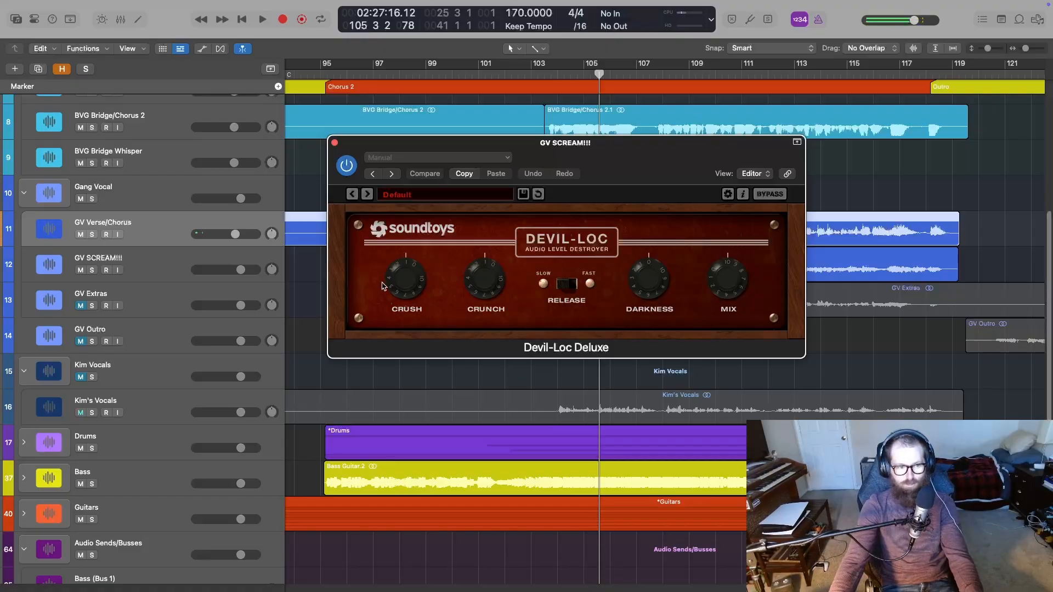
{"action": "left_click_drag", "start_coordinate": [604, 167], "coordinate": [575, 383]}
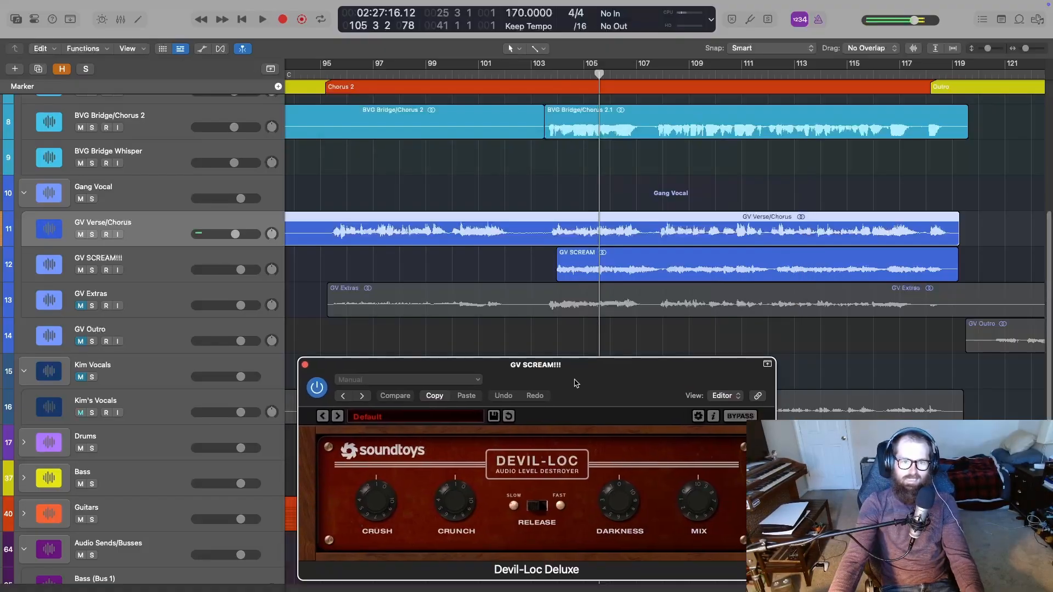
Turn down the Devil-Loc Mix and loop playback over bars 104 to 119 with GV SCREAM!!! soloed
{"action": "left_click", "coordinate": [481, 77]}
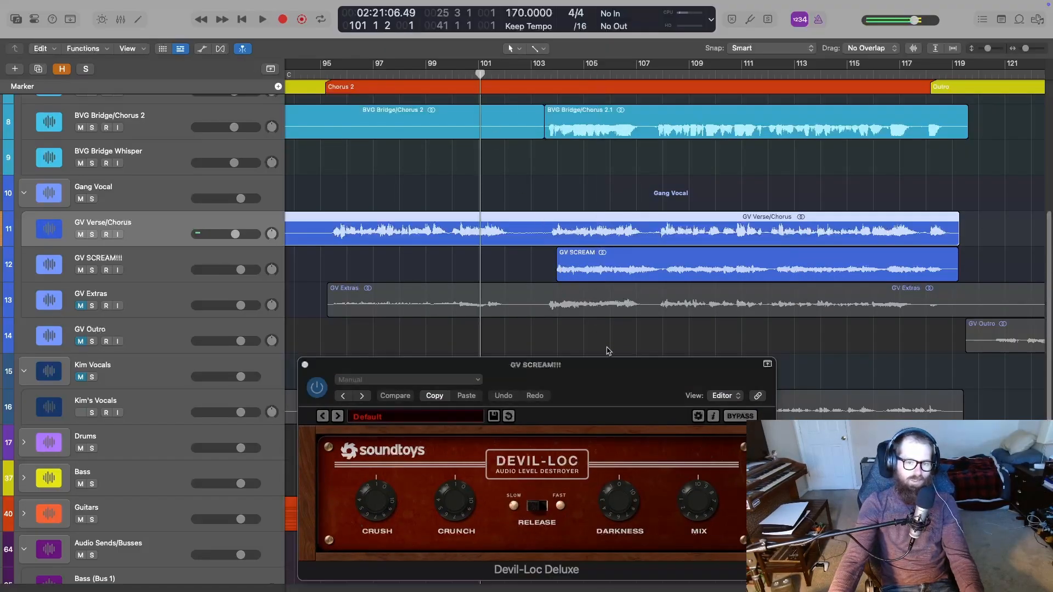
{"action": "left_click_drag", "start_coordinate": [690, 503], "coordinate": [677, 566]}
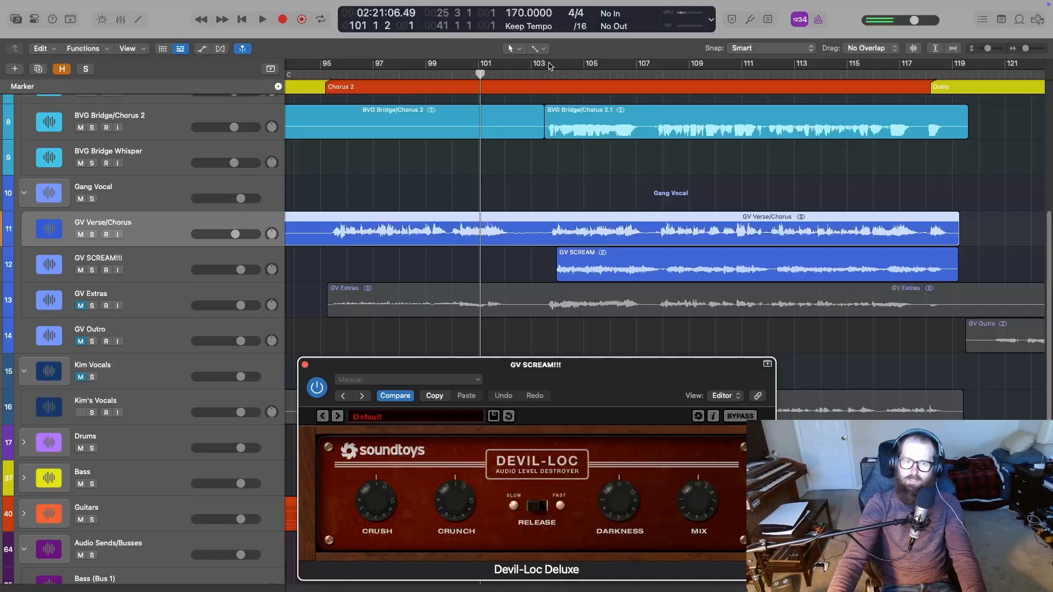
{"action": "left_click_drag", "start_coordinate": [550, 66], "coordinate": [953, 71]}
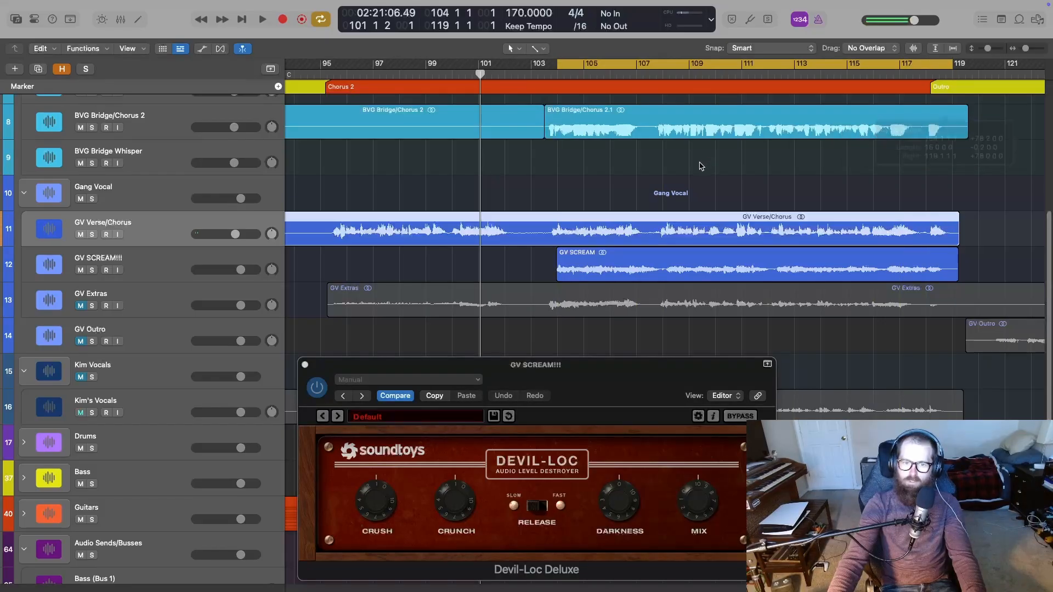
{"action": "key", "text": "space"}
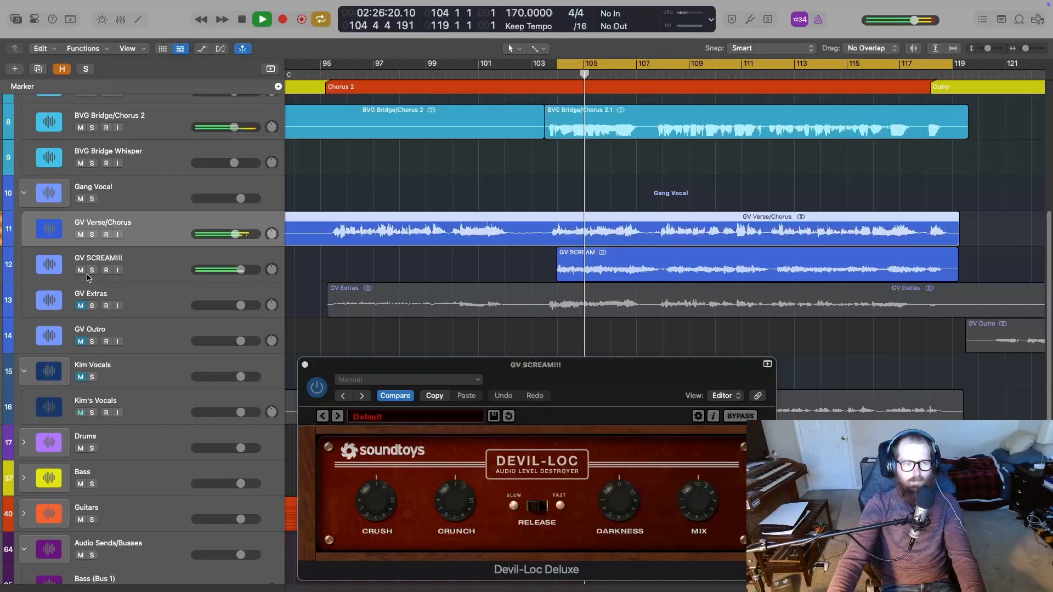
{"action": "left_click", "coordinate": [91, 270]}
Try the Resurger and PumpKick presets while adjusting the Mix, load JunkInTheTrunk on the Devil-Loc and stop playback
{"action": "left_click", "coordinate": [381, 417]}
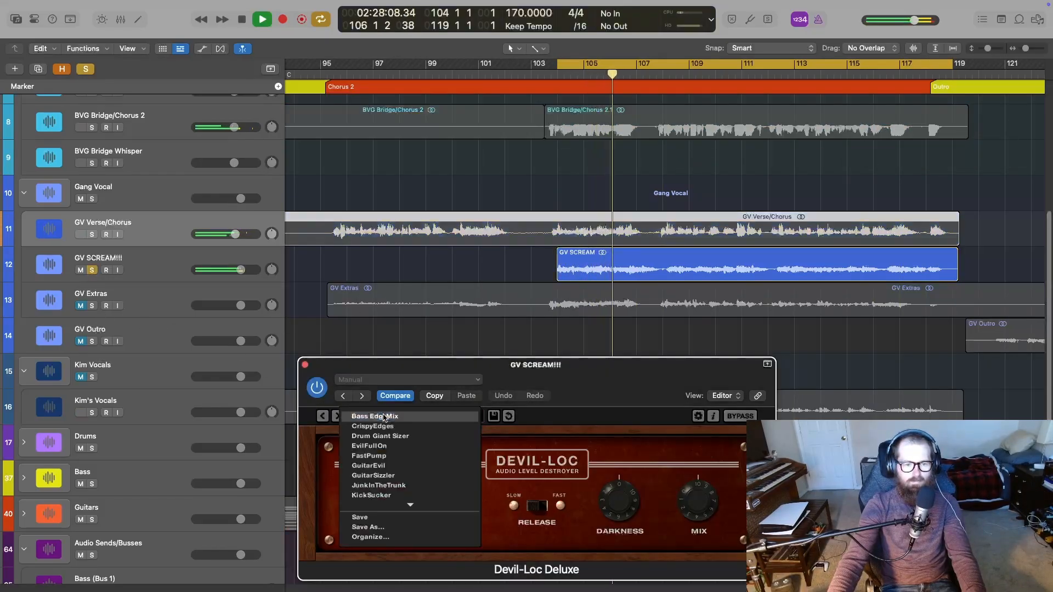
{"action": "left_click", "coordinate": [399, 493]}
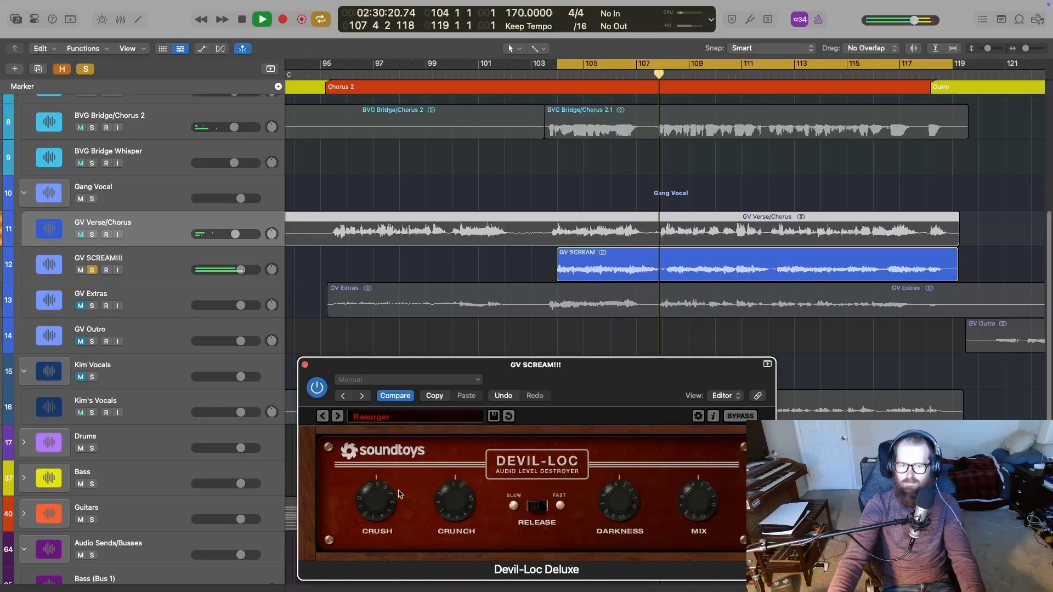
{"action": "left_click_drag", "start_coordinate": [707, 499], "coordinate": [696, 485]}
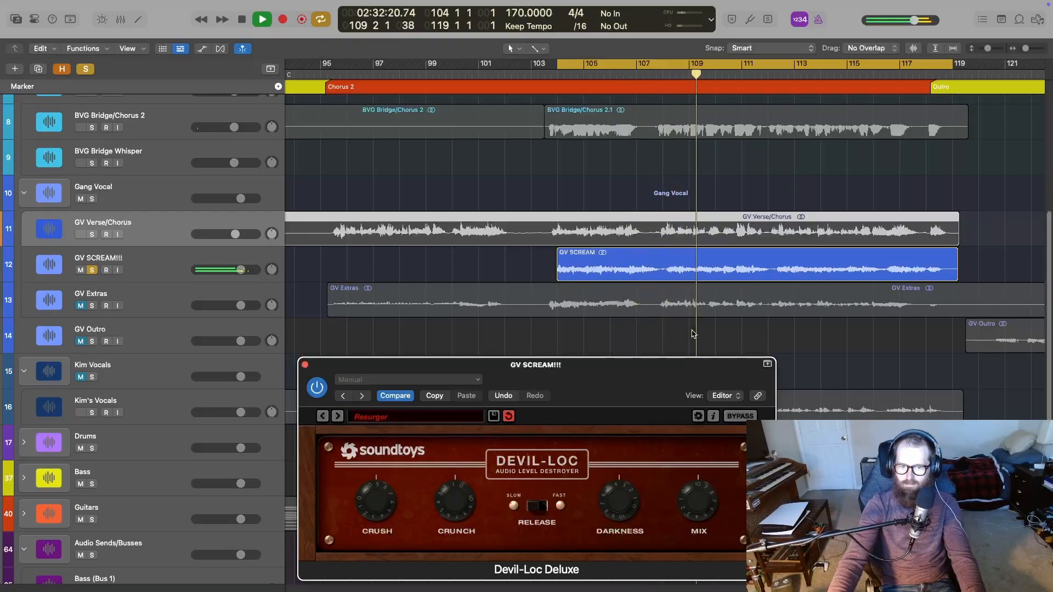
{"action": "left_click", "coordinate": [322, 416]}
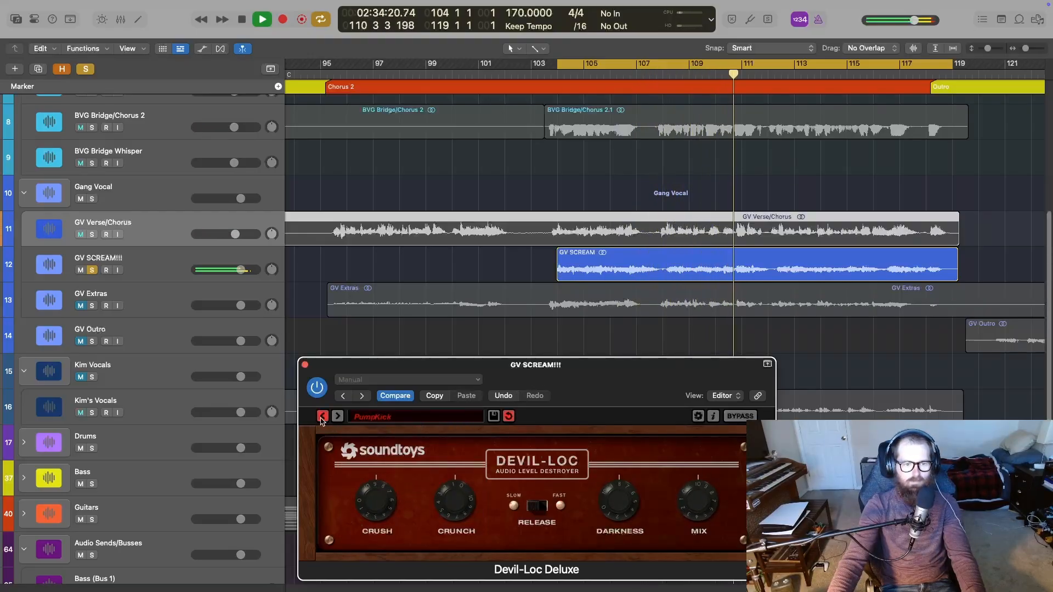
{"action": "left_click", "coordinate": [322, 417]}
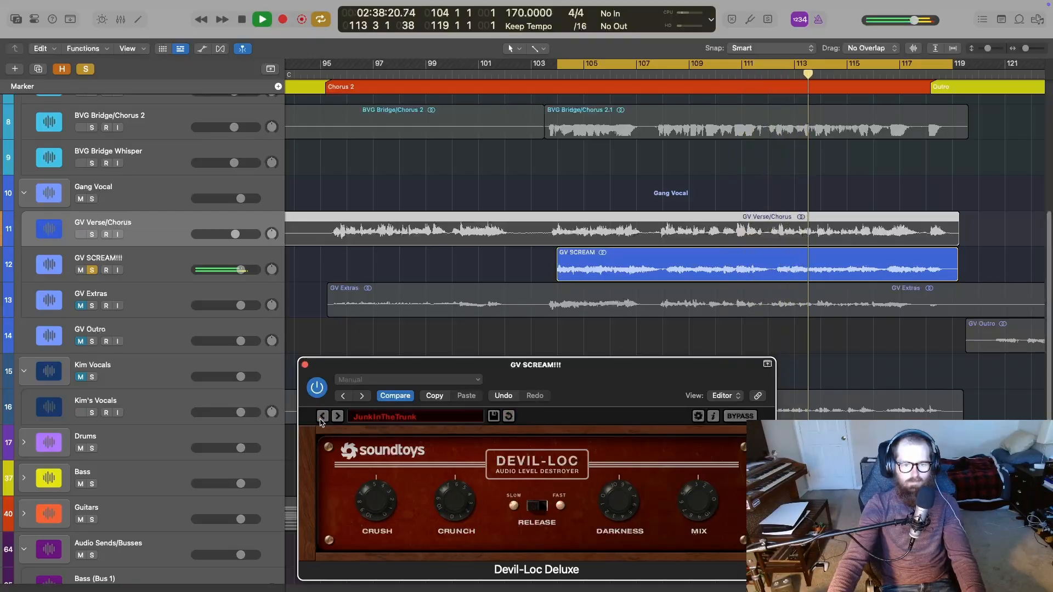
{"action": "key", "text": "space"}
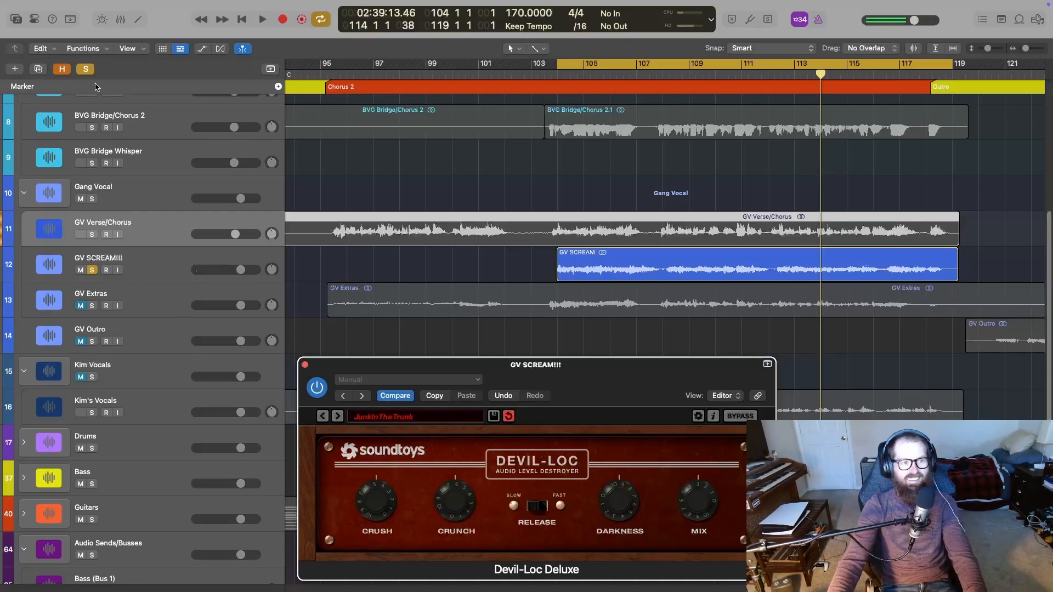
Clear the solo, turn off the cycle and audition GV SCREAM!!! in the full mix from about bar 101
{"action": "left_click", "coordinate": [85, 69]}
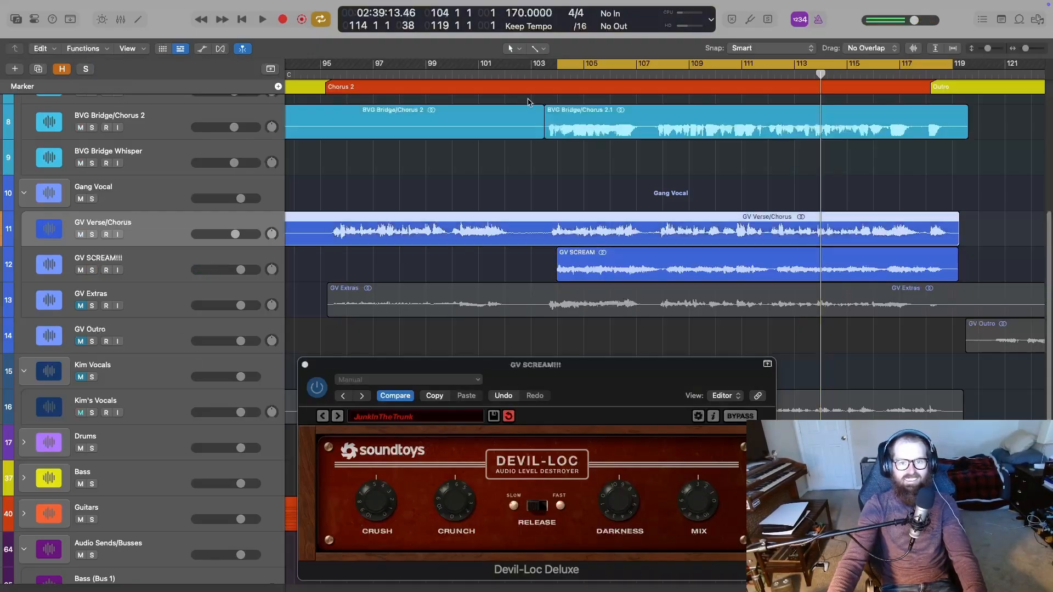
{"action": "key", "text": "c"}
{"action": "left_click", "coordinate": [488, 74]}
{"action": "key", "text": "space"}
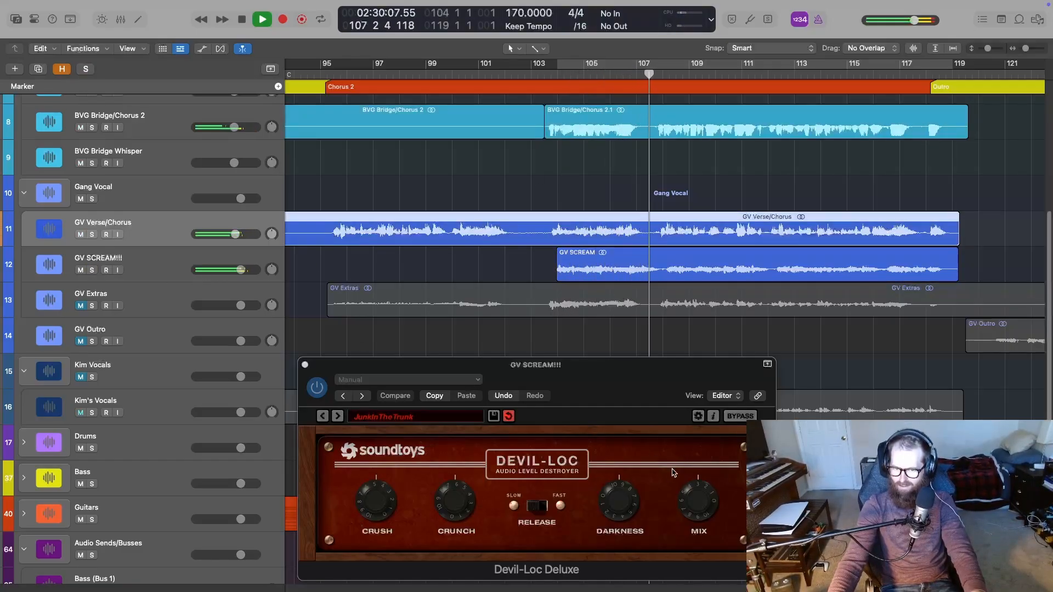
{"action": "key", "text": "space"}
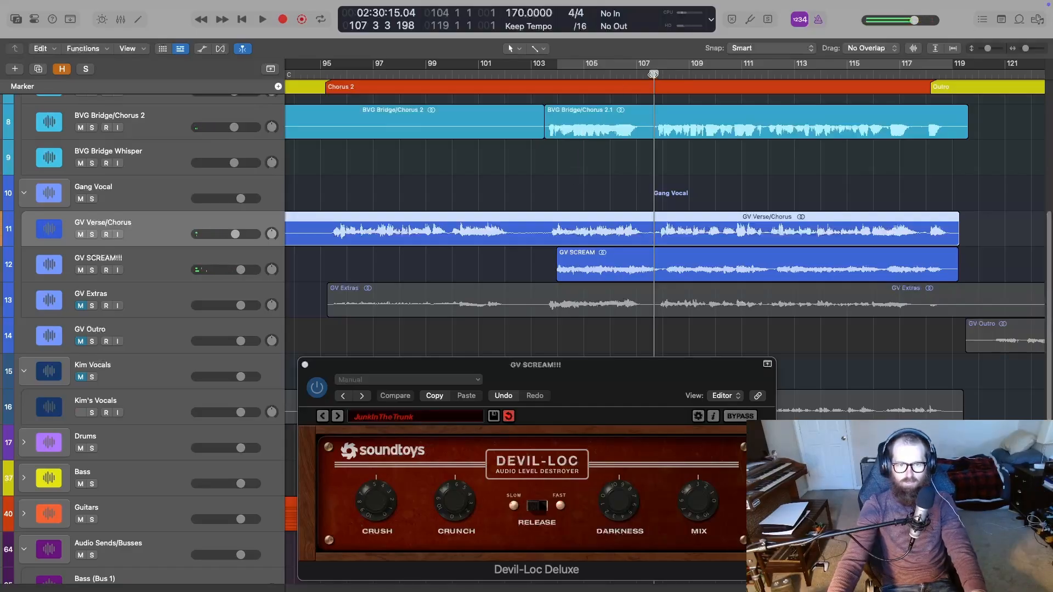
Rewind a few bars, adjust the Devil-Loc Darkness for GV SCREAM!!! against the full mix and stop playback around bar 110
{"action": "key", "text": "comma"}
{"action": "key", "text": "comma"}
{"action": "key", "text": "comma"}
{"action": "key", "text": "comma"}
{"action": "key", "text": "comma"}
{"action": "key", "text": "comma"}
{"action": "left_click_drag", "start_coordinate": [612, 483], "coordinate": [616, 497]}
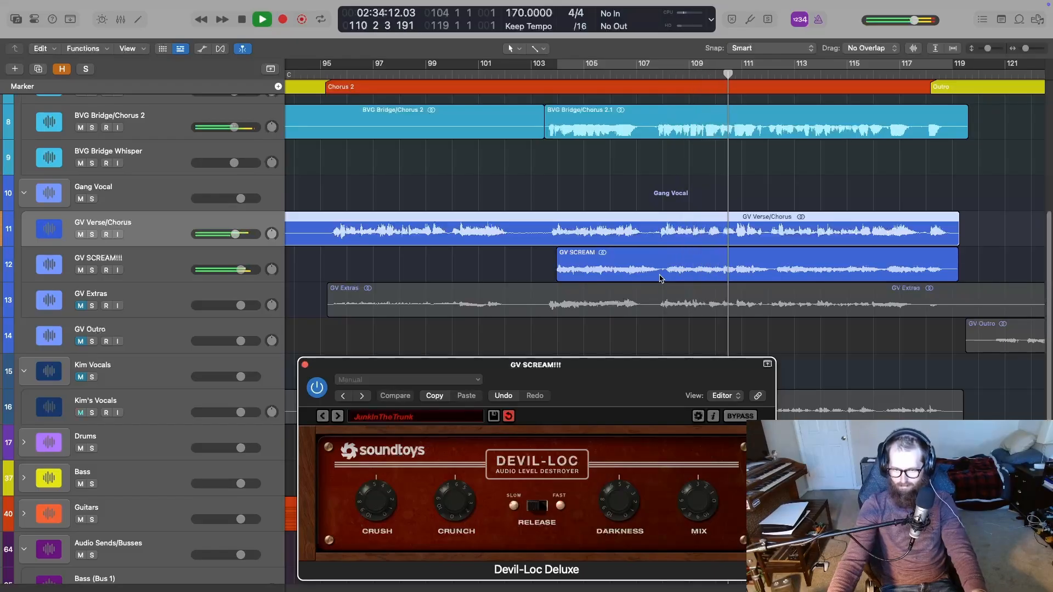
{"action": "key", "text": "space"}
Lower the GV SCREAM!!! volume to -4.9 dB and play Chorus 2 from about bar 102
{"action": "left_click", "coordinate": [218, 264]}
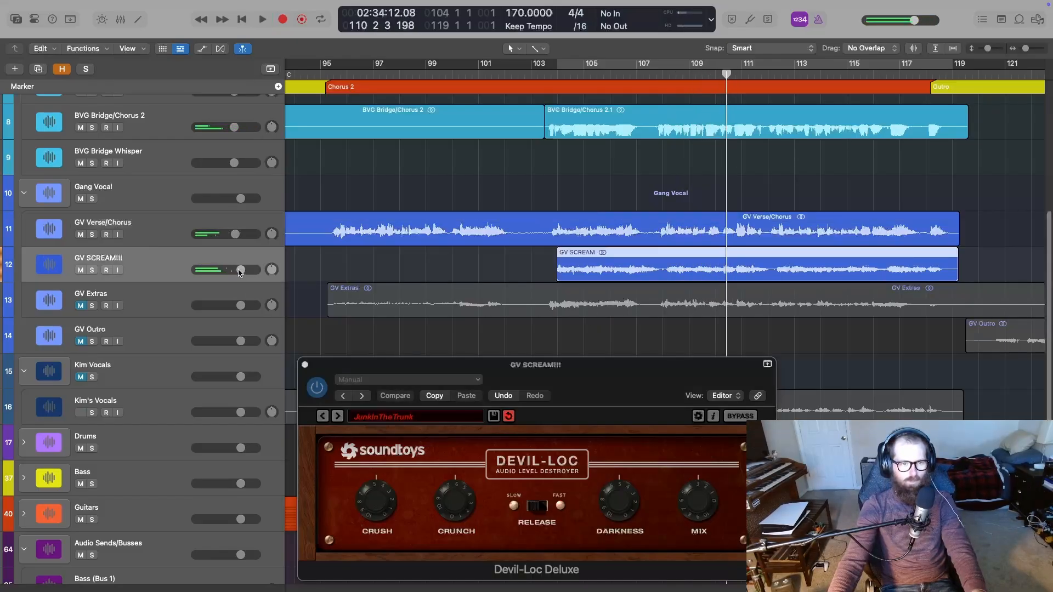
{"action": "left_click_drag", "start_coordinate": [239, 271], "coordinate": [233, 269]}
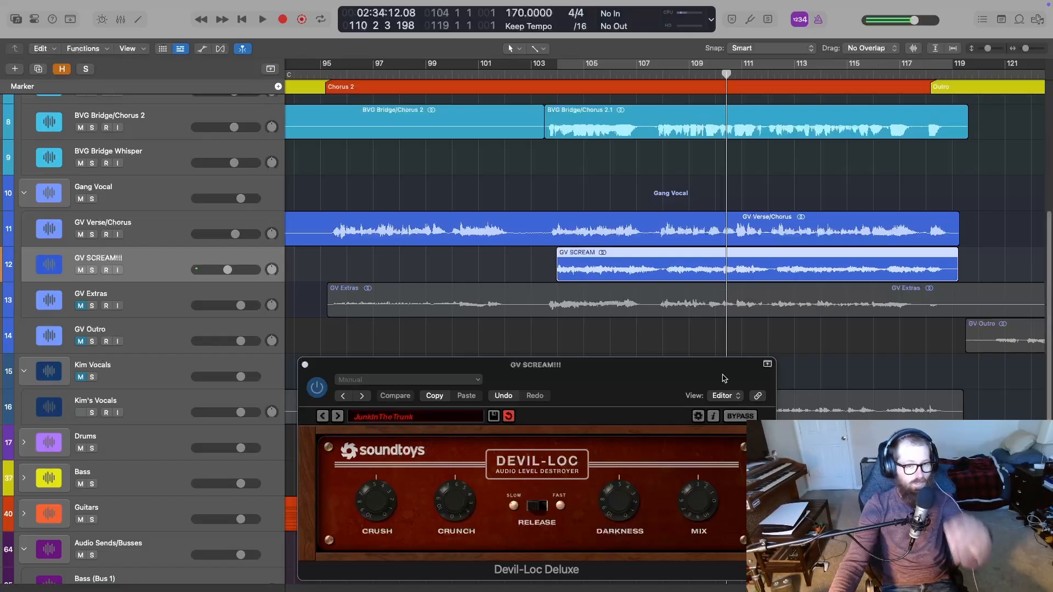
{"action": "left_click", "coordinate": [517, 80]}
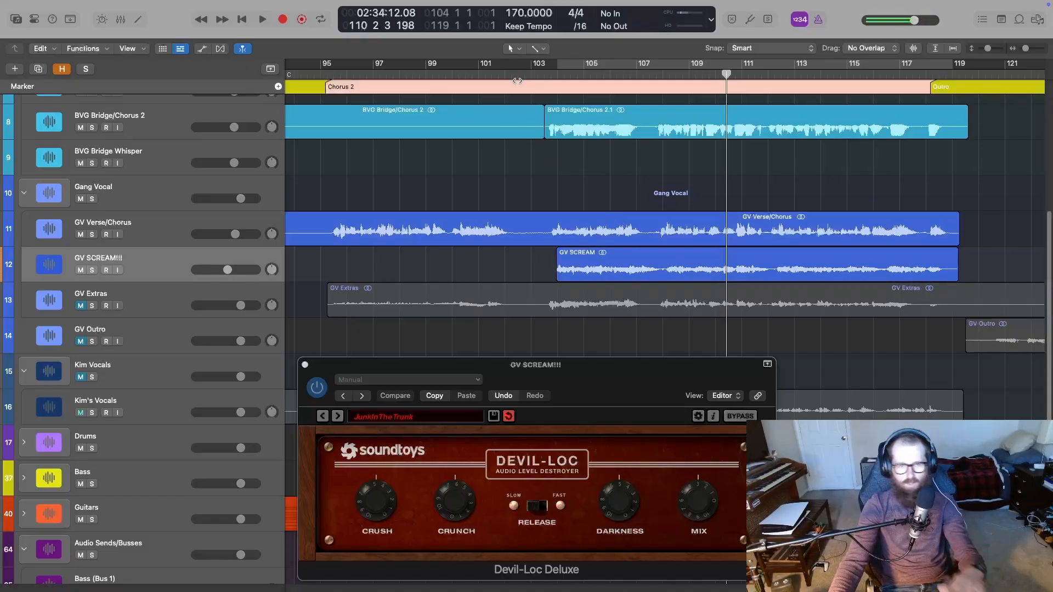
{"action": "left_click", "coordinate": [516, 75]}
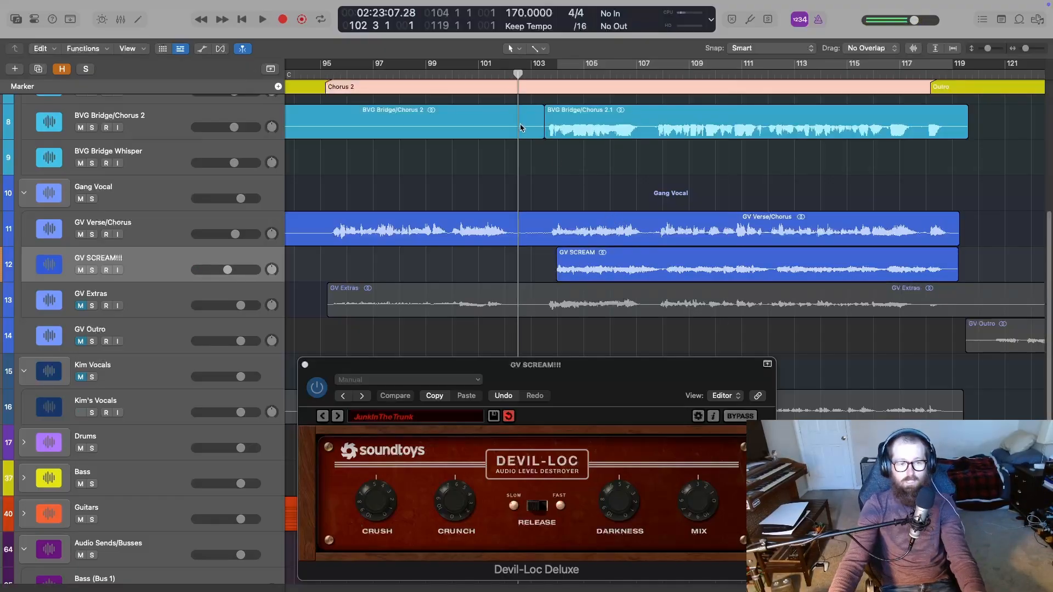
{"action": "key", "text": "space"}
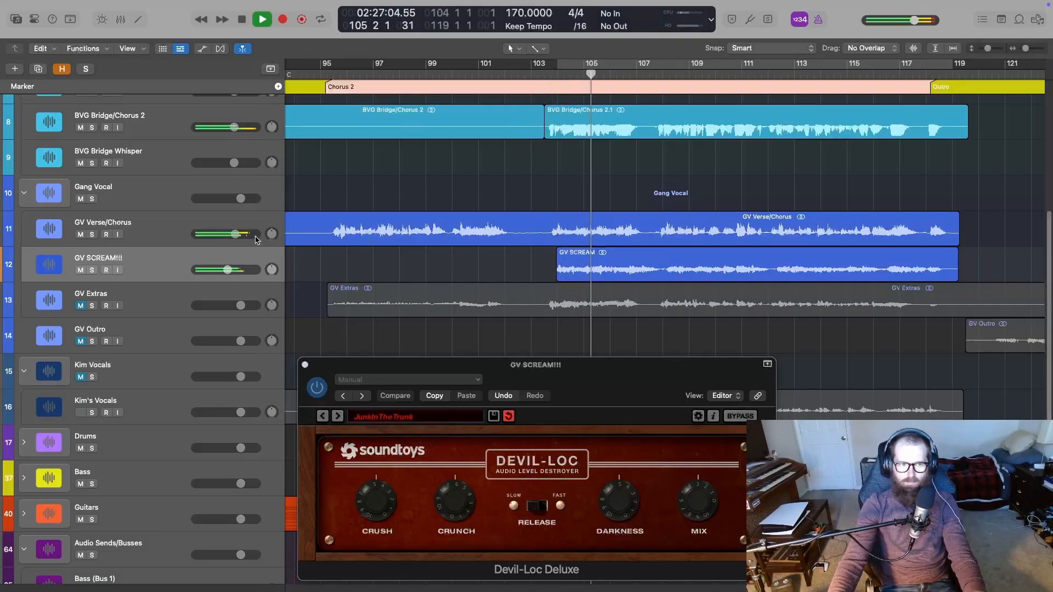
Raise the GV SCREAM!!! volume slightly during playback, close the Devil-Loc window and stop early in the Outro
{"action": "mouse_move", "coordinate": [227, 269]}
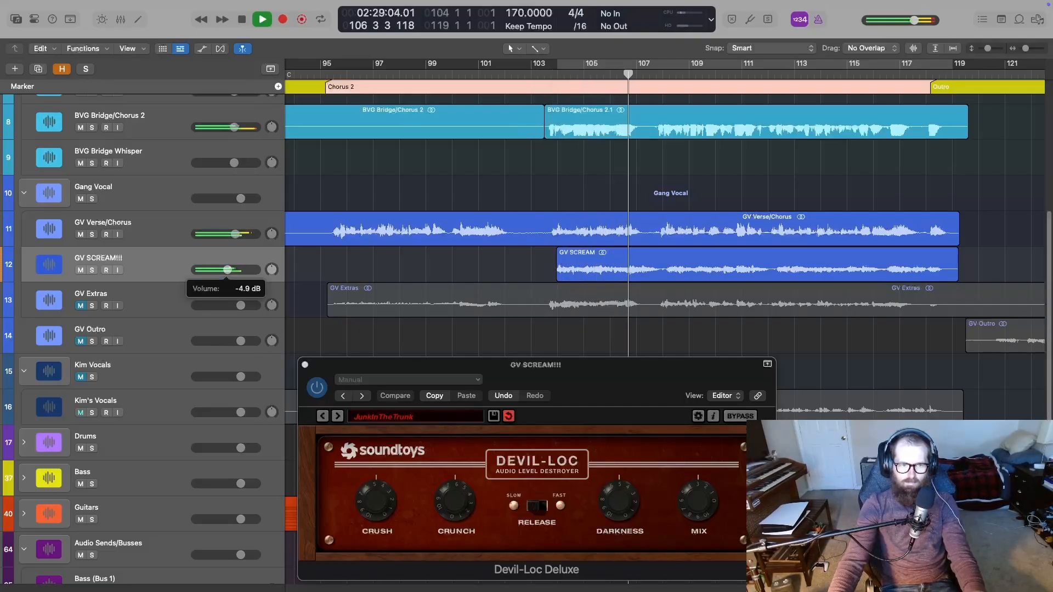
{"action": "left_click_drag", "start_coordinate": [227, 269], "coordinate": [231, 269]}
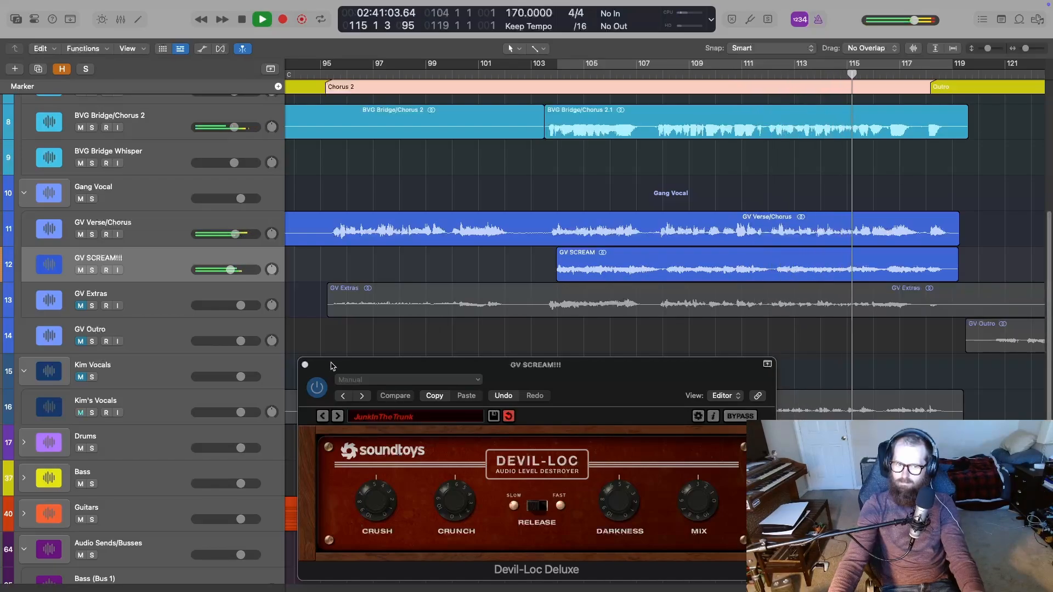
{"action": "left_click", "coordinate": [305, 365]}
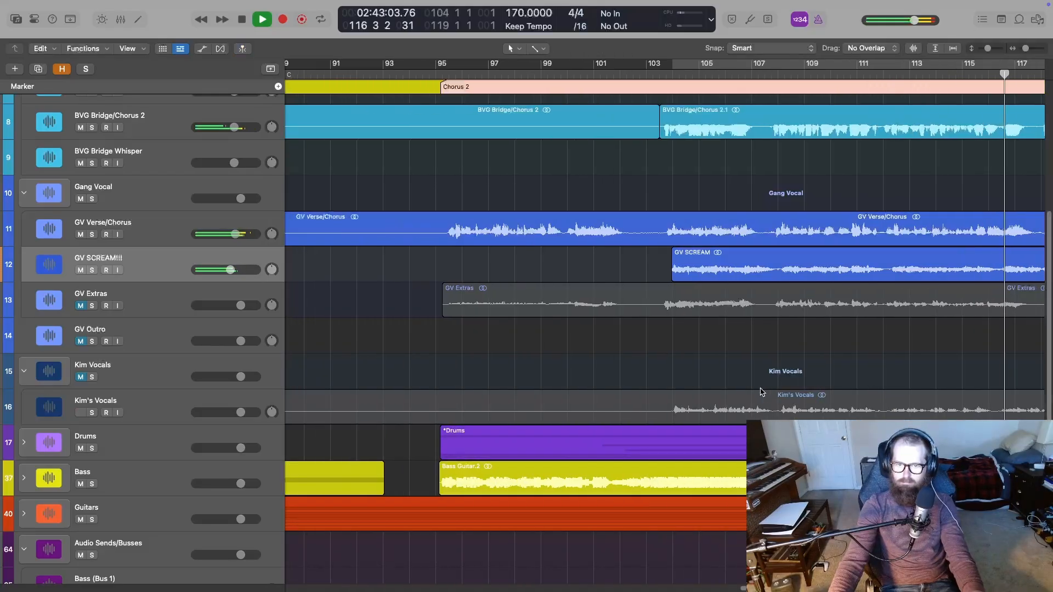
{"action": "scroll", "coordinate": [766, 394], "scroll_direction": "up", "scroll_amount": 4}
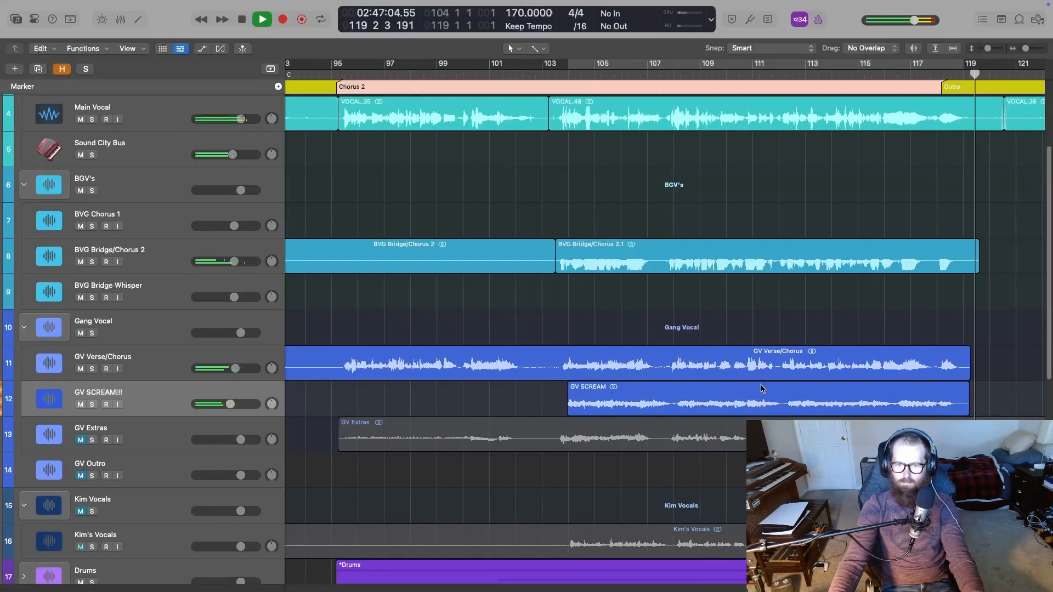
{"action": "key", "text": "space"}
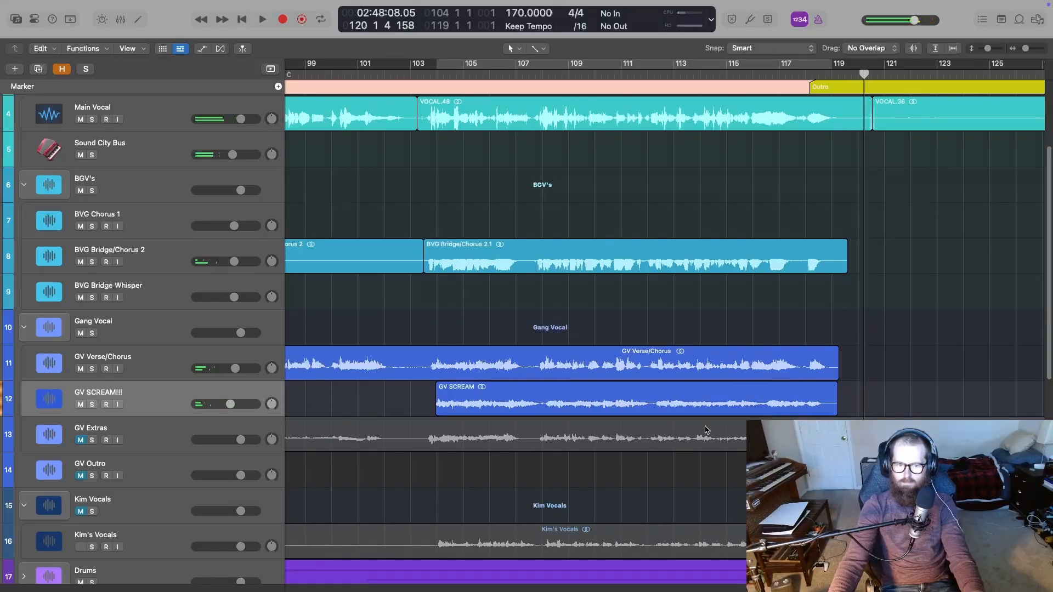
Audition the full mix from about bar 101, restart at the beginning of Chorus 2 and stop in the Outro around bar 131
{"action": "scroll", "coordinate": [494, 274], "scroll_direction": "left", "scroll_amount": 3}
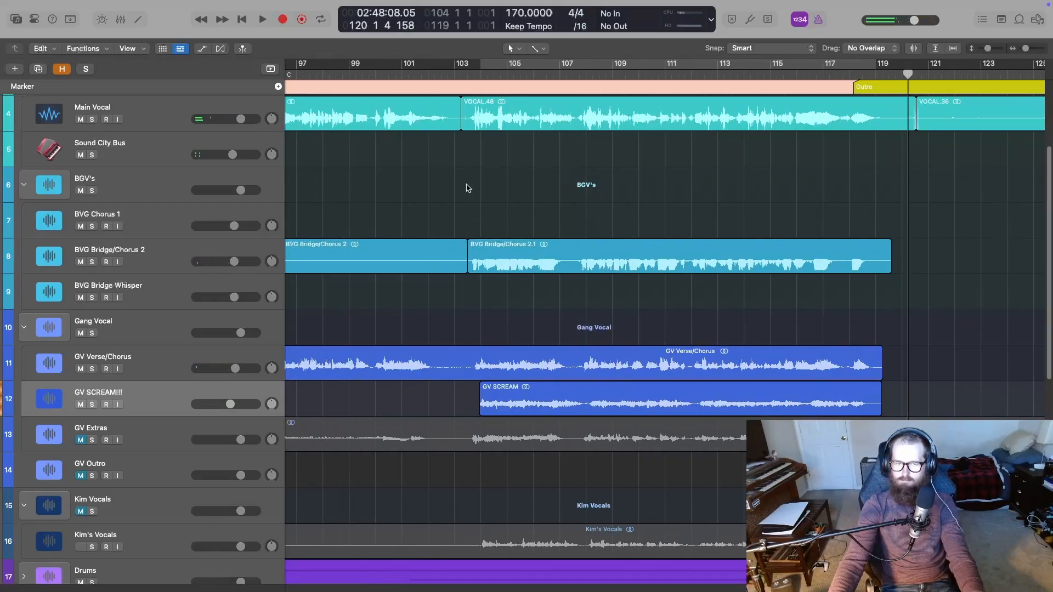
{"action": "left_click", "coordinate": [419, 71]}
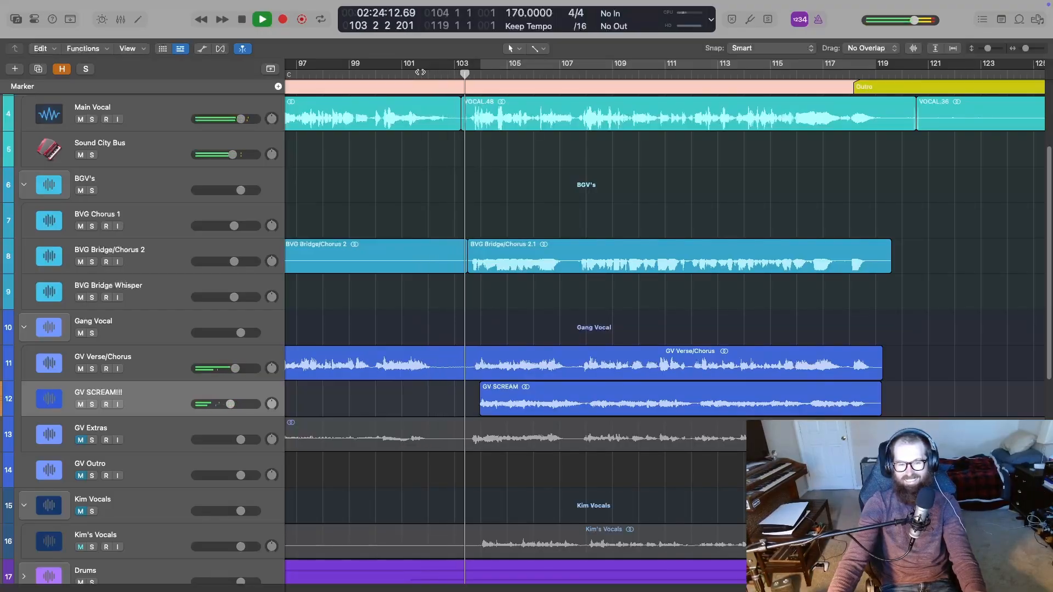
{"action": "scroll", "coordinate": [570, 305], "scroll_direction": "left", "scroll_amount": 5}
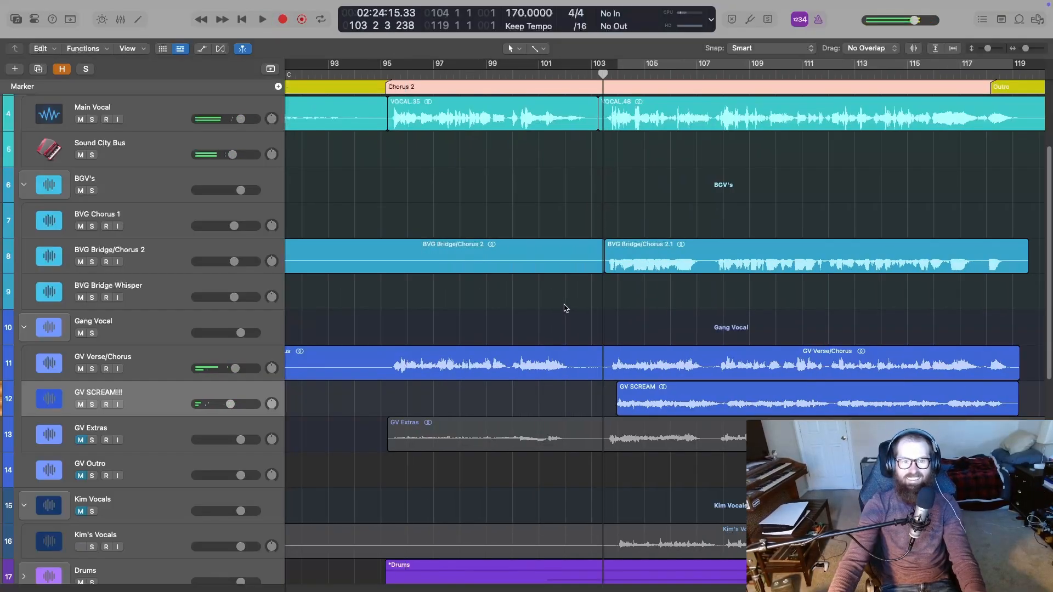
{"action": "left_click", "coordinate": [389, 73]}
{"action": "key", "text": "space"}
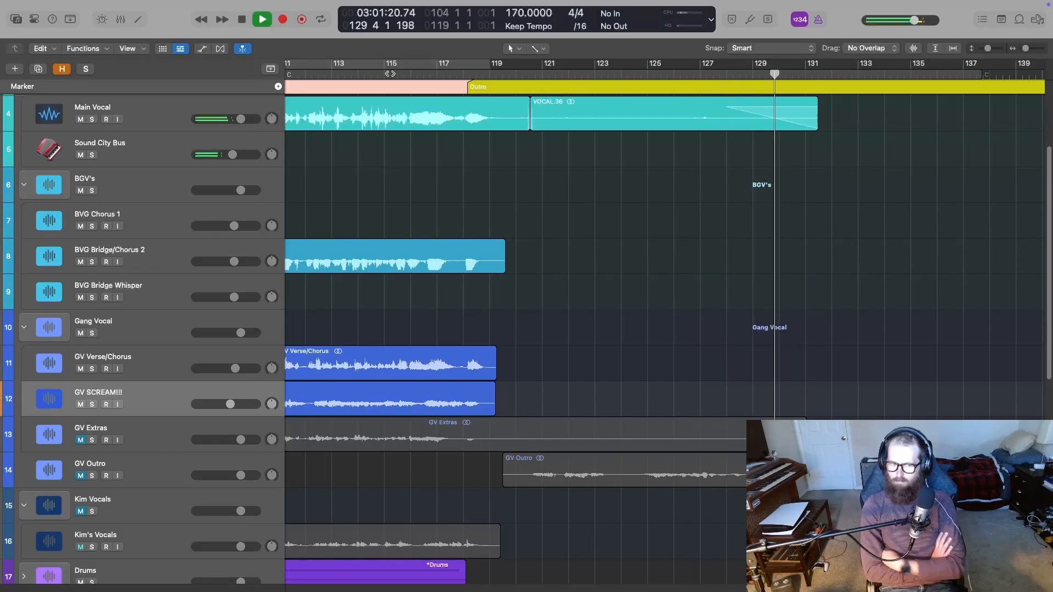
{"action": "key", "text": "space"}
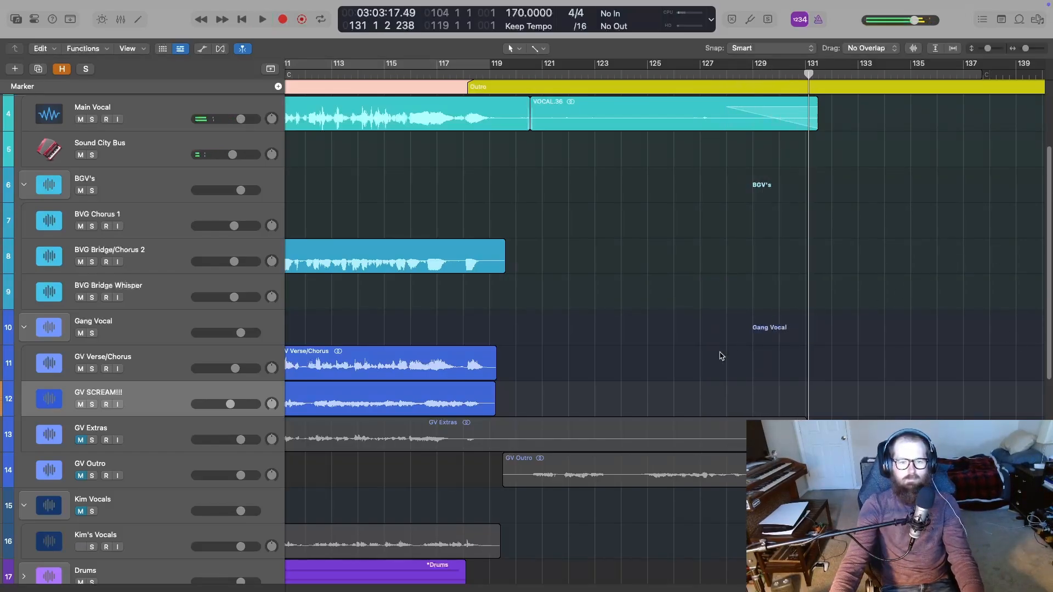
Turn on the cycle for bars 104 to 119 and solo the GV SCREAM!!! track
{"action": "scroll", "coordinate": [719, 357], "scroll_direction": "left", "scroll_amount": 10}
{"action": "scroll", "coordinate": [705, 338], "scroll_direction": "left", "scroll_amount": 2}
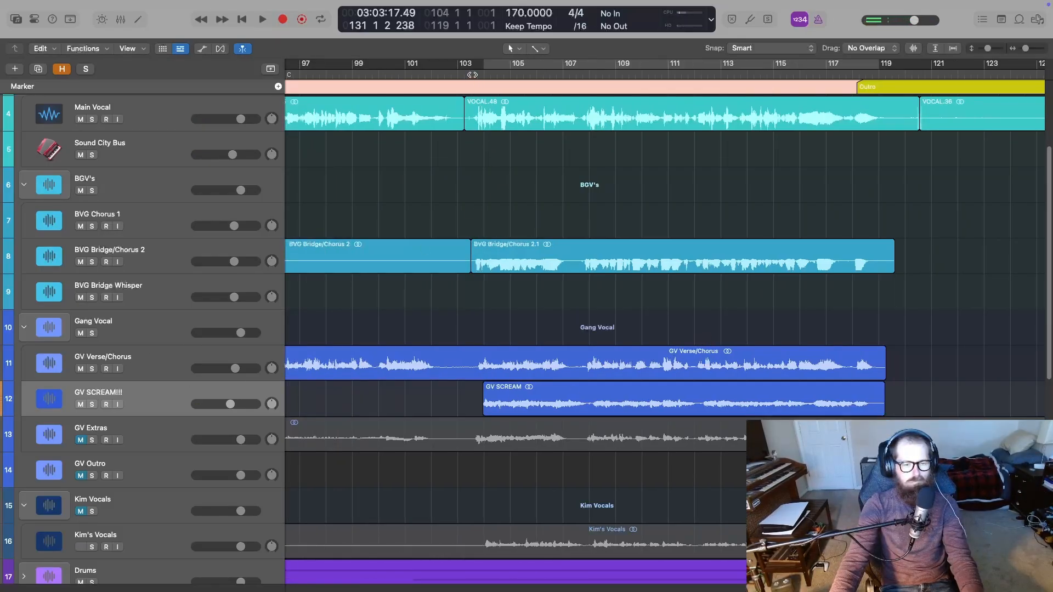
{"action": "left_click_drag", "start_coordinate": [475, 72], "coordinate": [879, 72]}
{"action": "key", "text": "x"}
{"action": "key", "text": "x"}
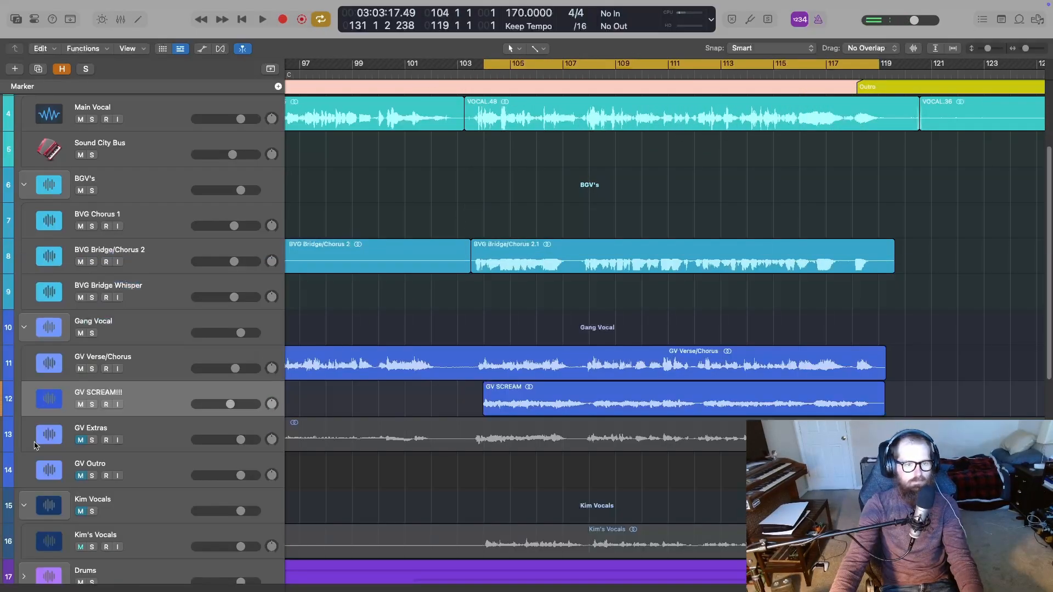
{"action": "left_click", "coordinate": [92, 405]}
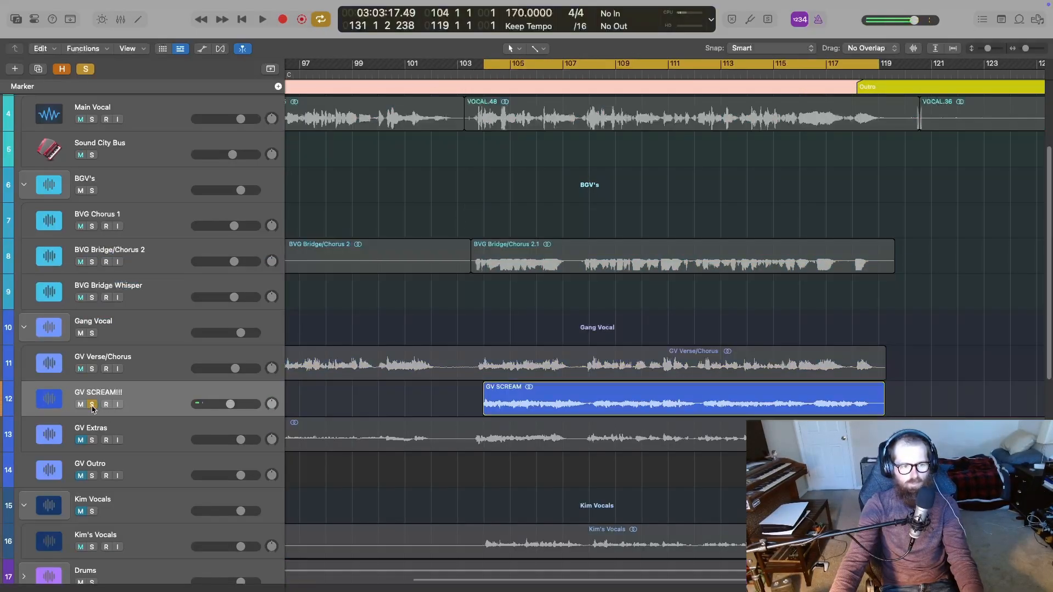
Insert the UADx Pure Plate Reverb after Devil-Loc on GV SCREAM!!!, hide the mixer and move the plug-in window clear of the regions
{"action": "key", "text": "x"}
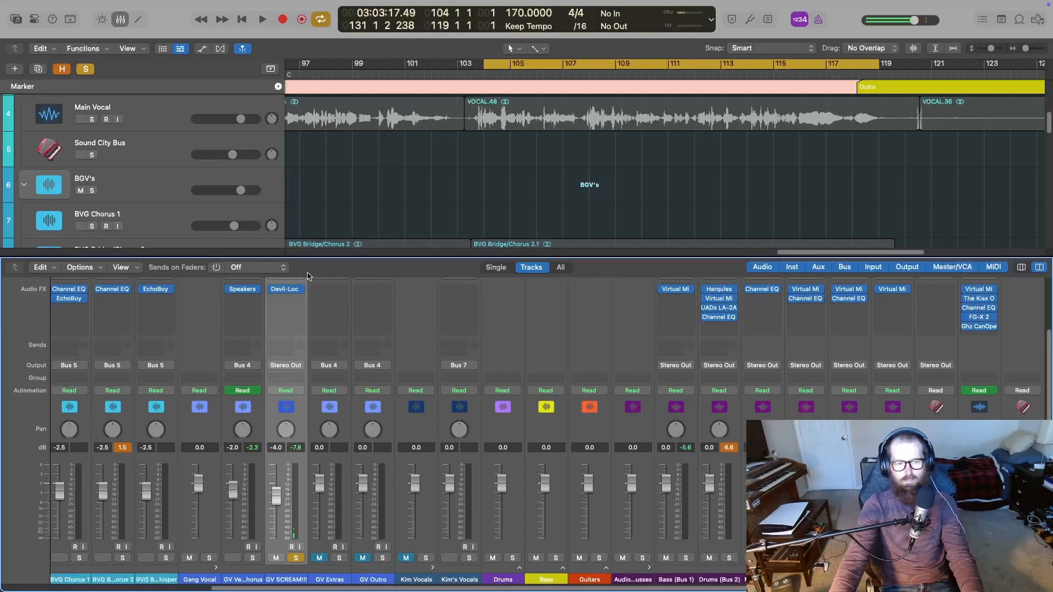
{"action": "left_click", "coordinate": [285, 303]}
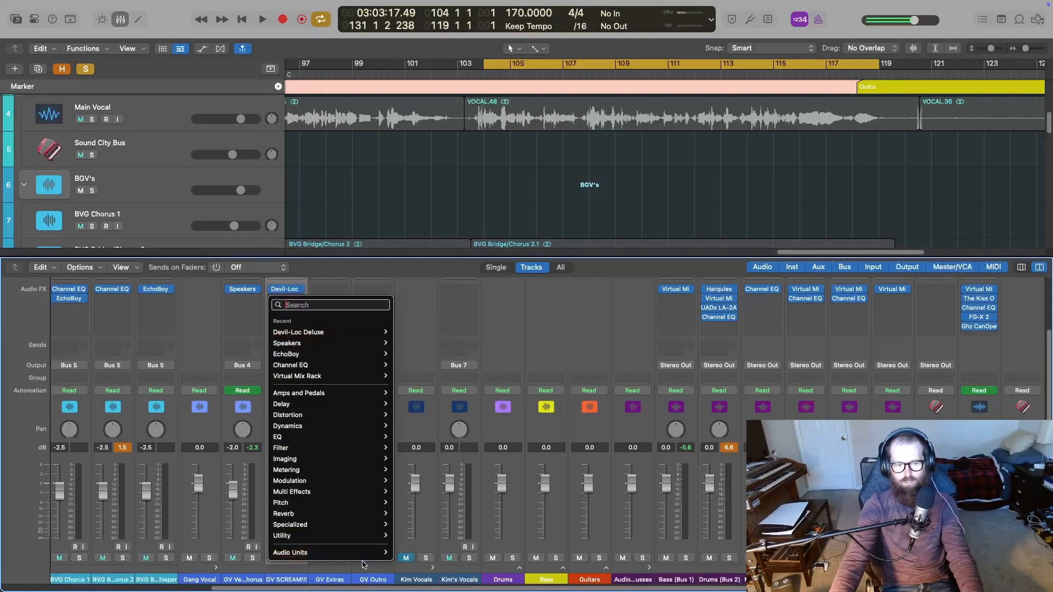
{"action": "mouse_move", "coordinate": [363, 558]}
{"action": "mouse_move", "coordinate": [455, 561]}
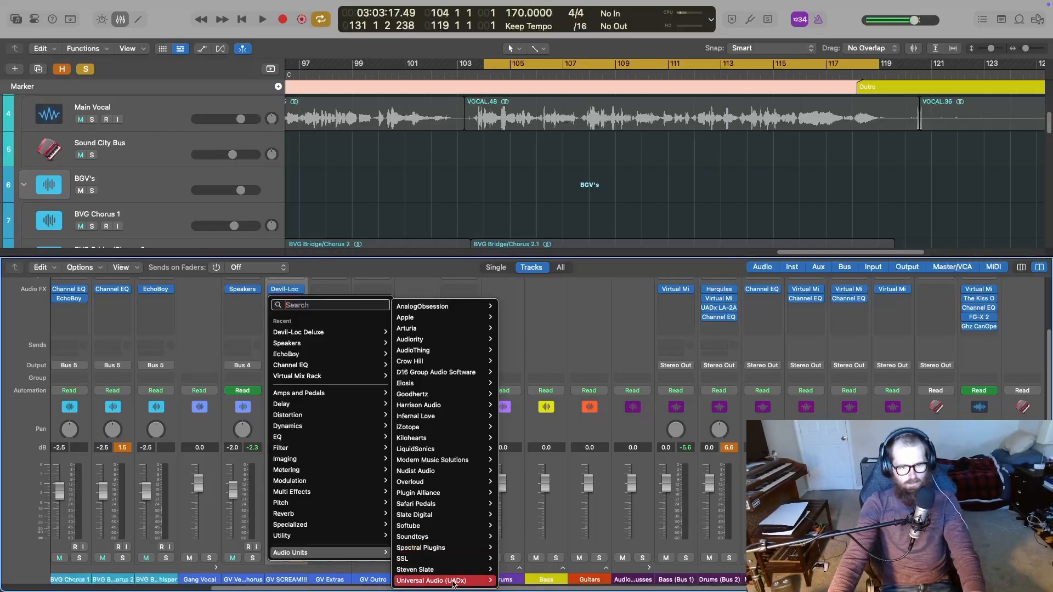
{"action": "mouse_move", "coordinate": [480, 583]}
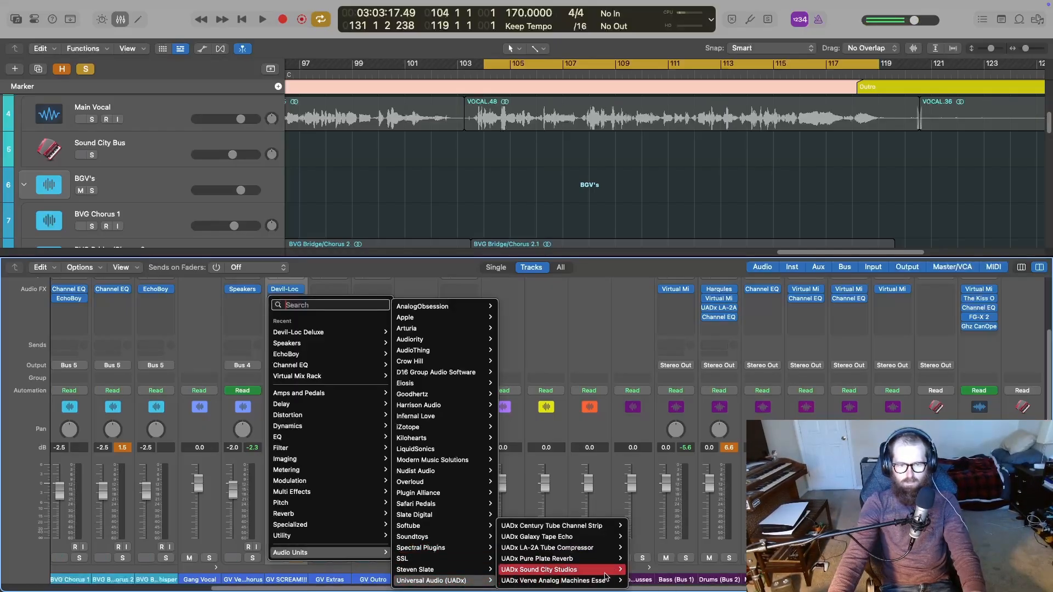
{"action": "left_click", "coordinate": [630, 562]}
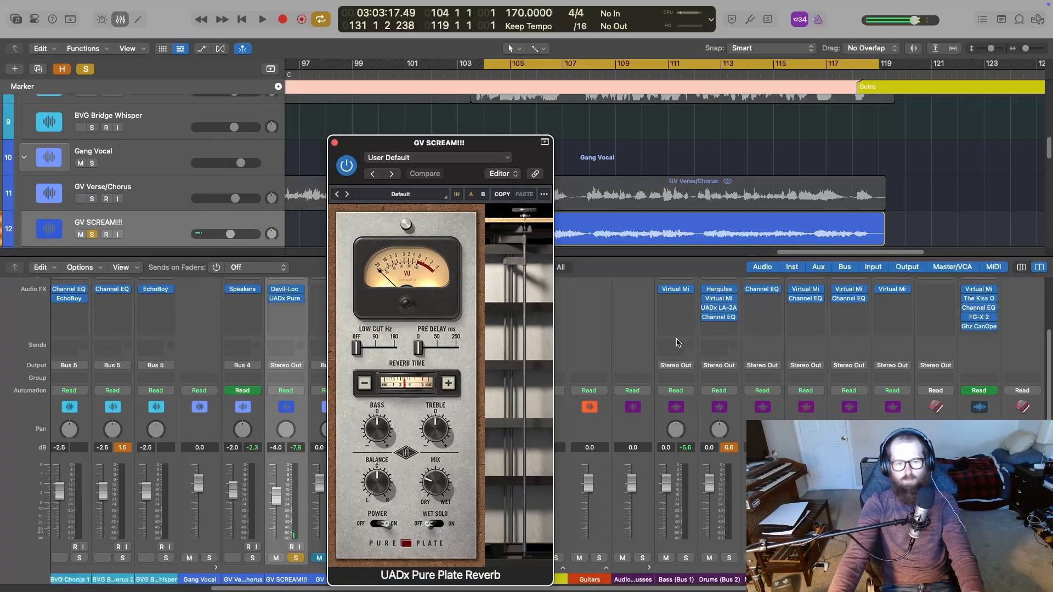
{"action": "key", "text": "x"}
{"action": "left_click_drag", "start_coordinate": [516, 158], "coordinate": [261, 151]}
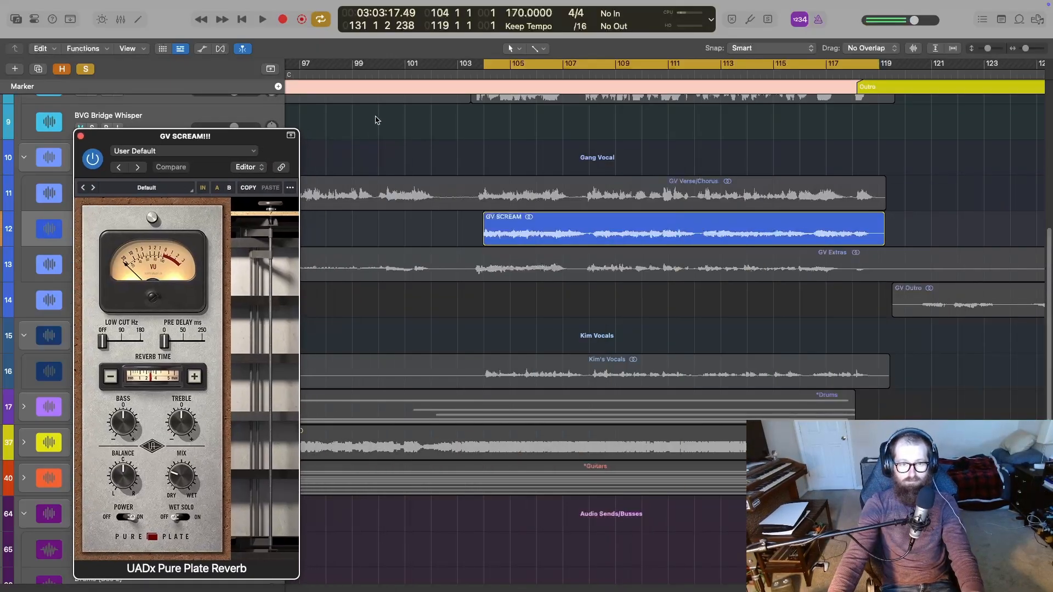
Shorten the Pure Plate reverb time and adjust its dry/wet Mix while playing the soloed GV SCREAM!!! from bar 104
{"action": "left_click", "coordinate": [483, 71]}
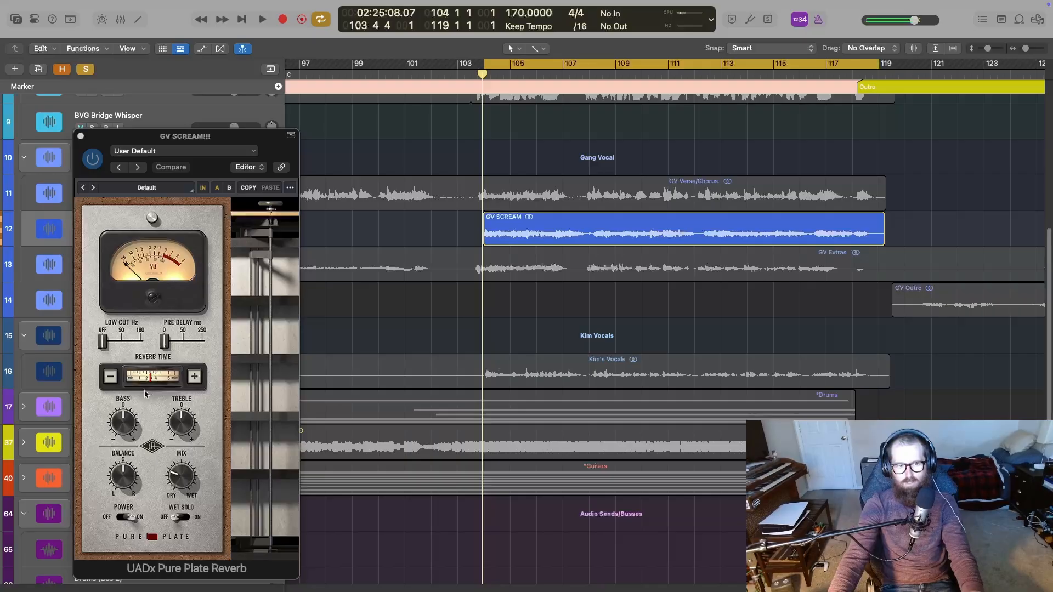
{"action": "mouse_move", "coordinate": [141, 379]}
{"action": "left_mouse_down"}
{"action": "mouse_move", "coordinate": [163, 381]}
{"action": "mouse_move", "coordinate": [125, 380]}
{"action": "left_mouse_up"}
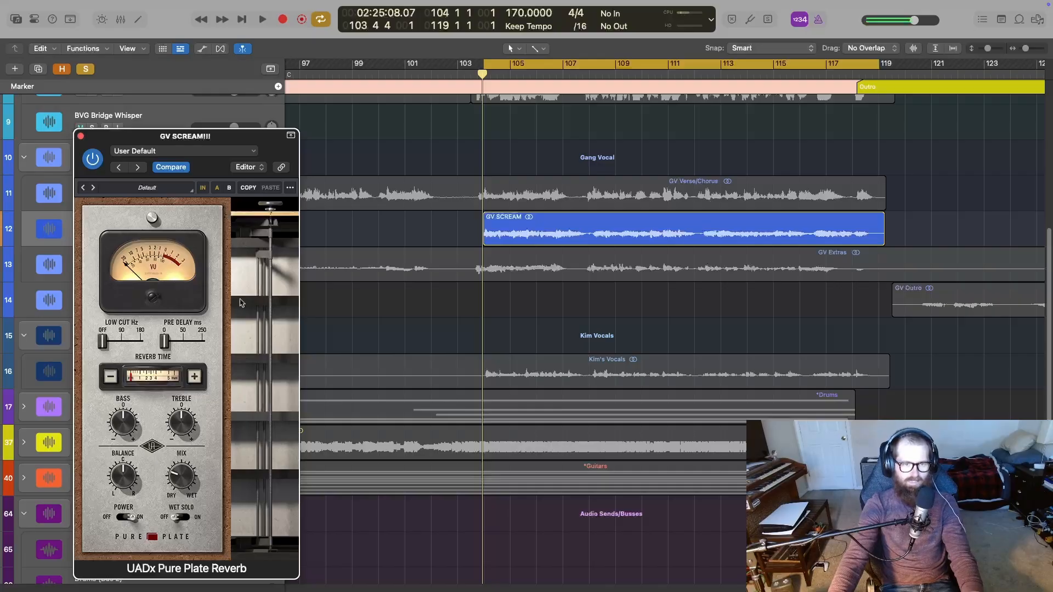
{"action": "key", "text": "space"}
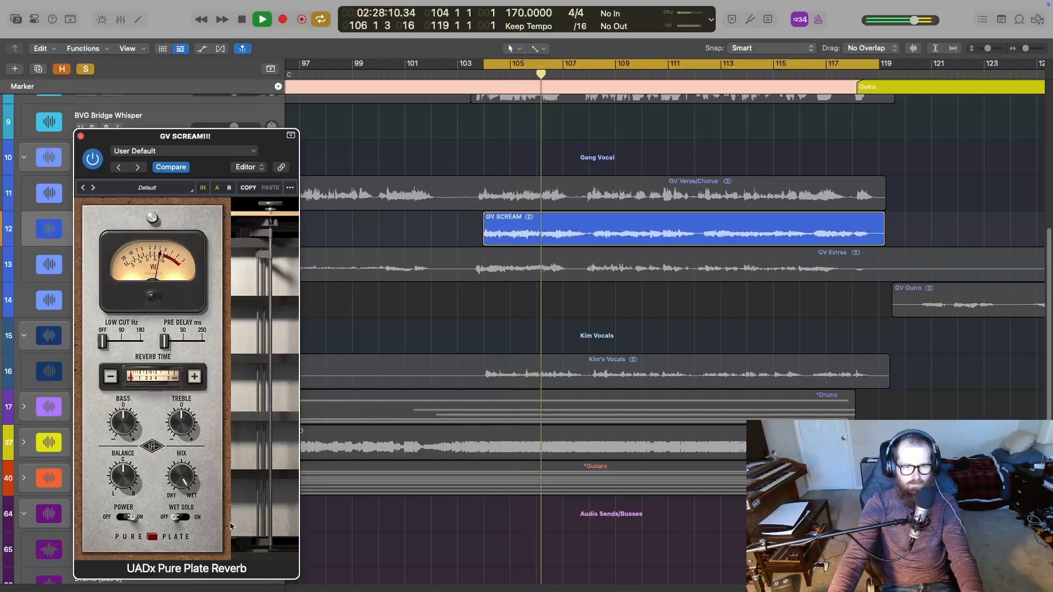
{"action": "key", "text": "space"}
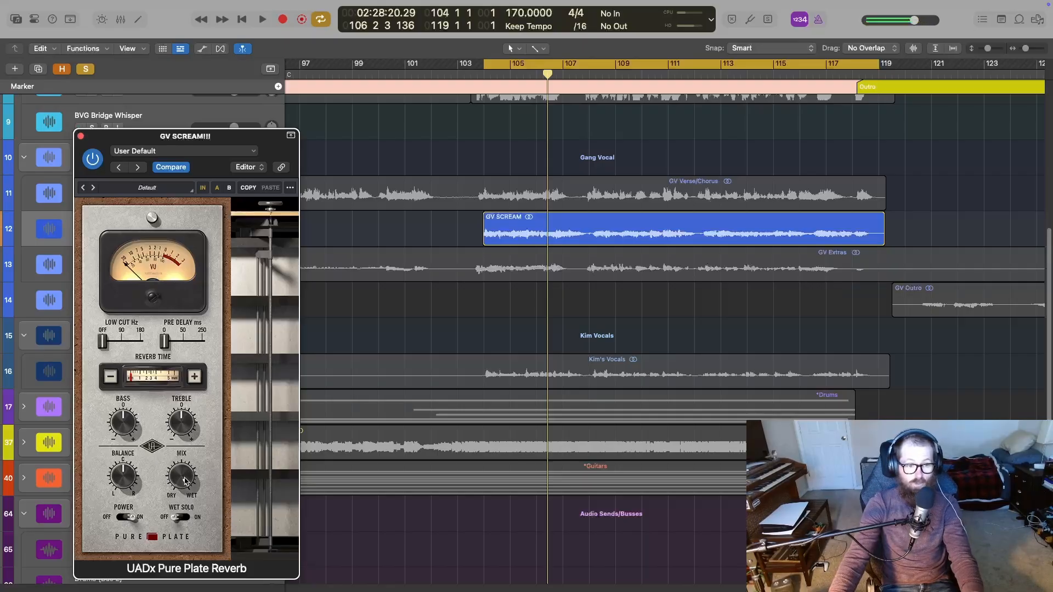
{"action": "key", "text": "space"}
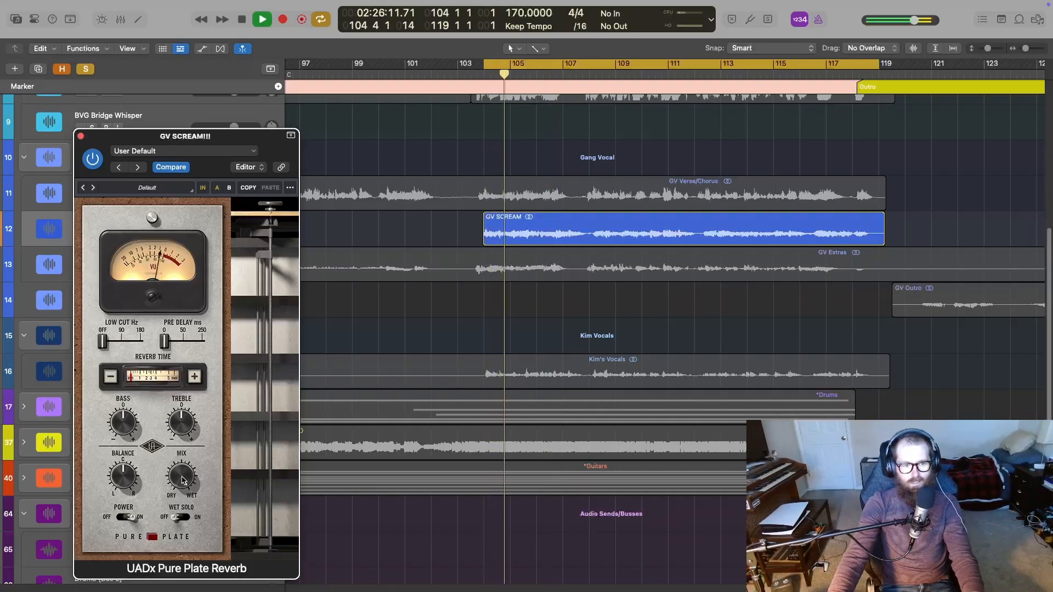
{"action": "left_click_drag", "start_coordinate": [185, 495], "coordinate": [181, 513]}
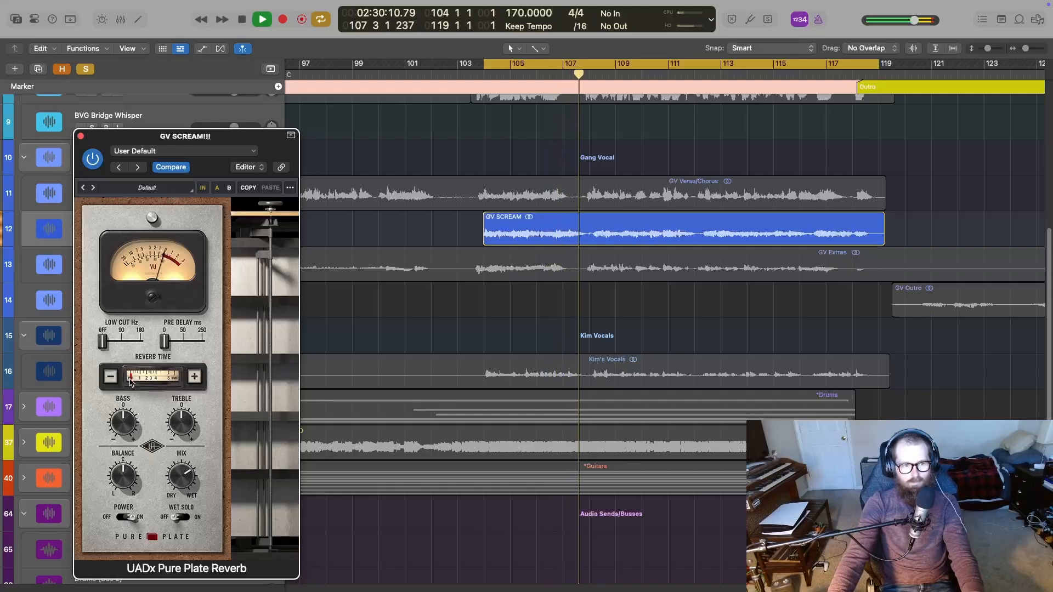
Adjust the GV SCREAM!!! plate reverb's time, set its low cut to 180 Hz, and unsolo the track
{"action": "left_click_drag", "start_coordinate": [141, 382], "coordinate": [139, 383]}
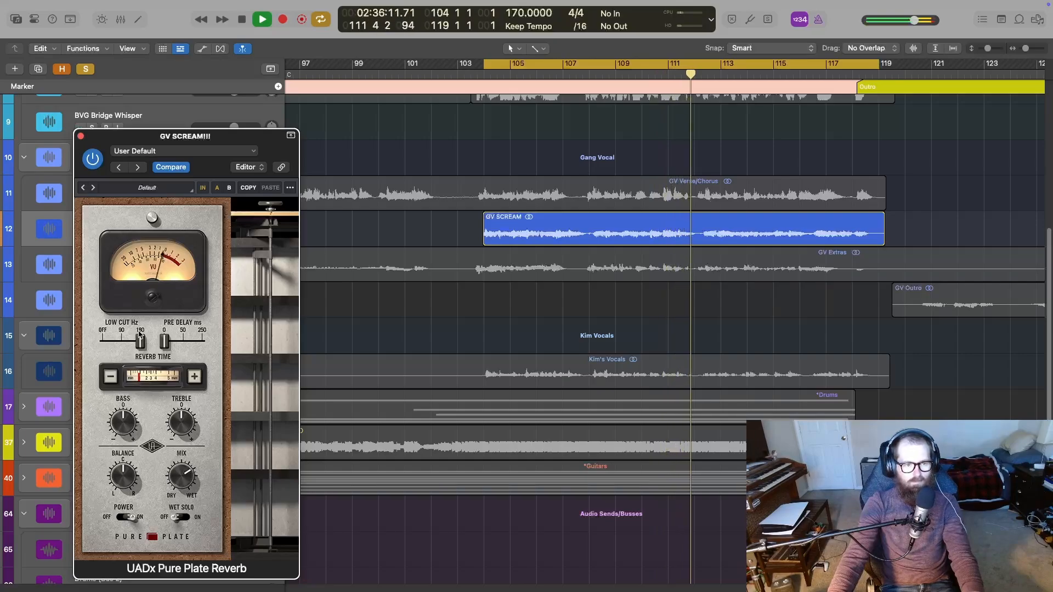
{"action": "key", "text": "space"}
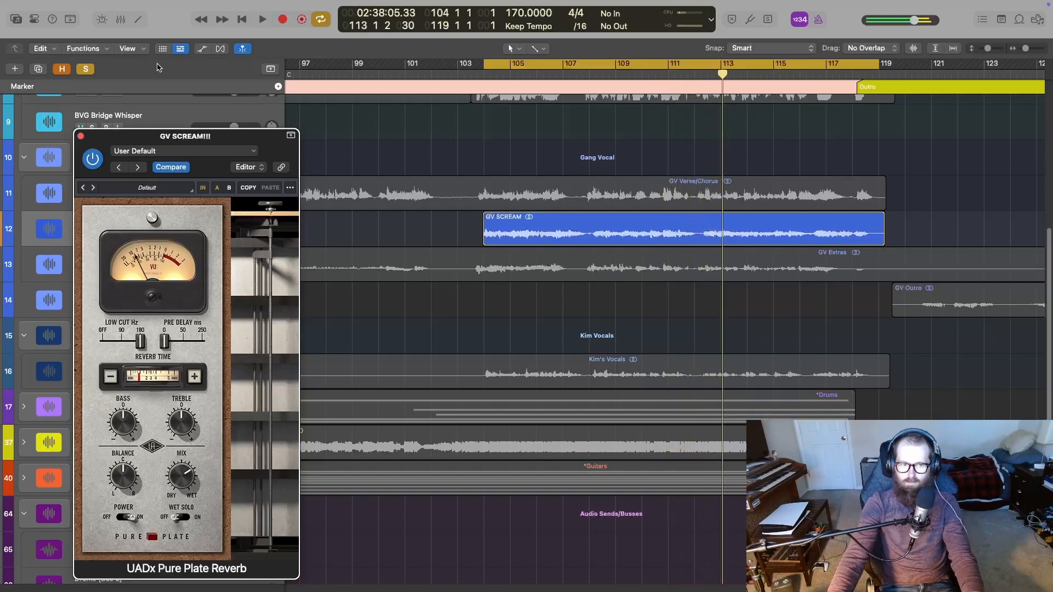
{"action": "left_click", "coordinate": [81, 135]}
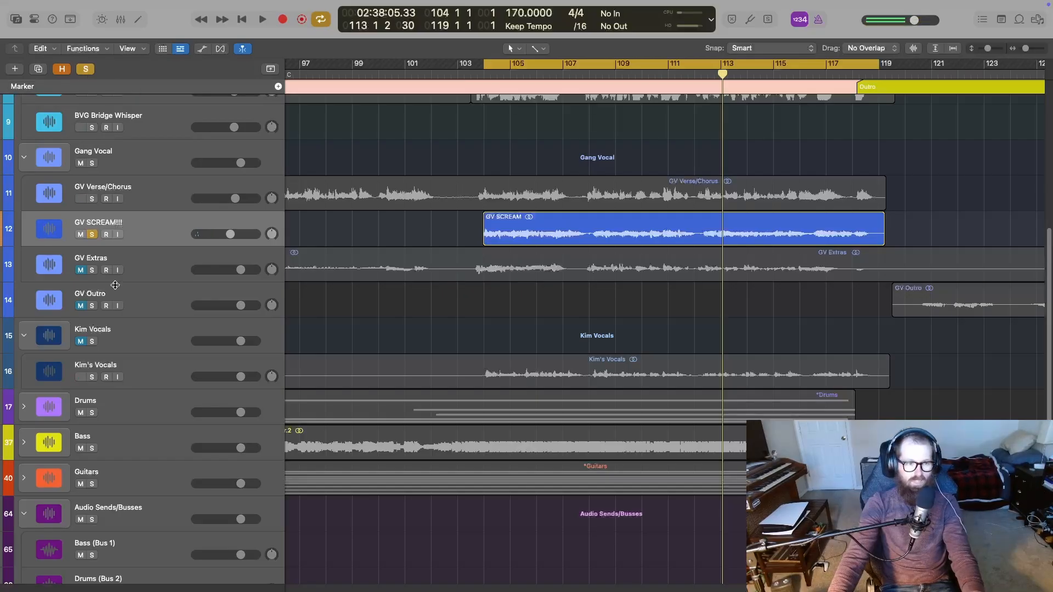
{"action": "left_click", "coordinate": [92, 233]}
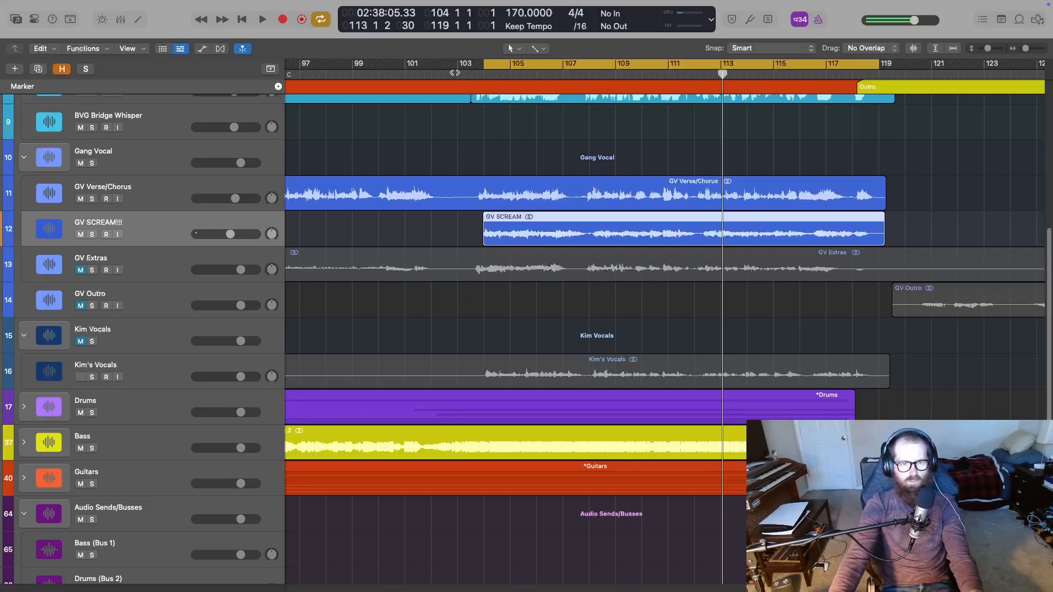
Turn off cycle mode and play the full mix from ahead of the GV SCREAM region
{"action": "key", "text": "x"}
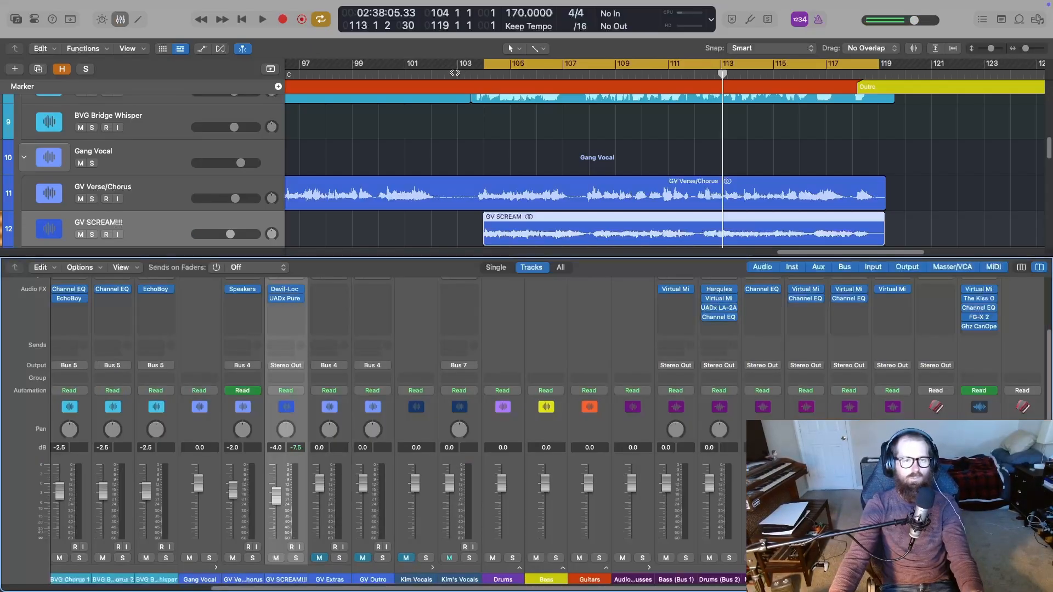
{"action": "key", "text": "x"}
{"action": "left_click", "coordinate": [454, 73]}
{"action": "key", "text": "space"}
{"action": "key", "text": "c"}
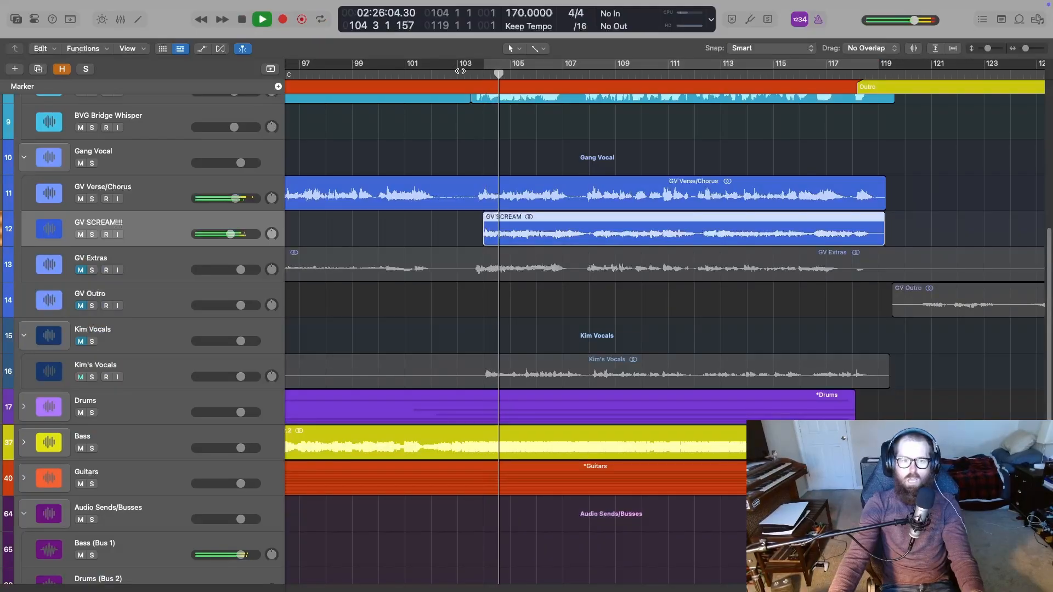
{"action": "key", "text": "alt+comma"}
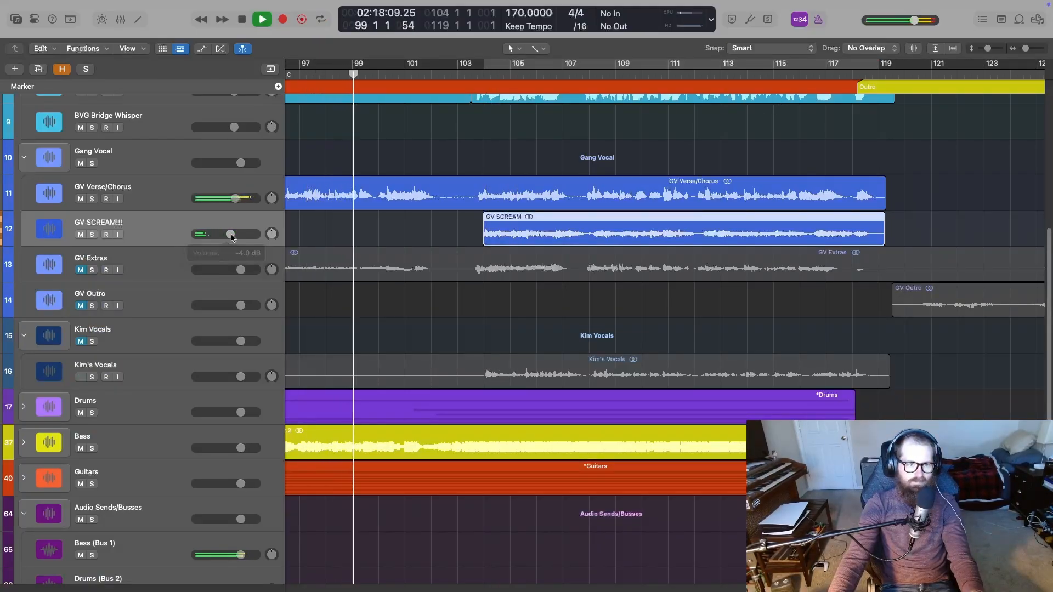
Try a GV SCREAM!!! volume of -5.0 dB and audition it in the mix from just before its region
{"action": "left_click_drag", "start_coordinate": [233, 237], "coordinate": [235, 237]}
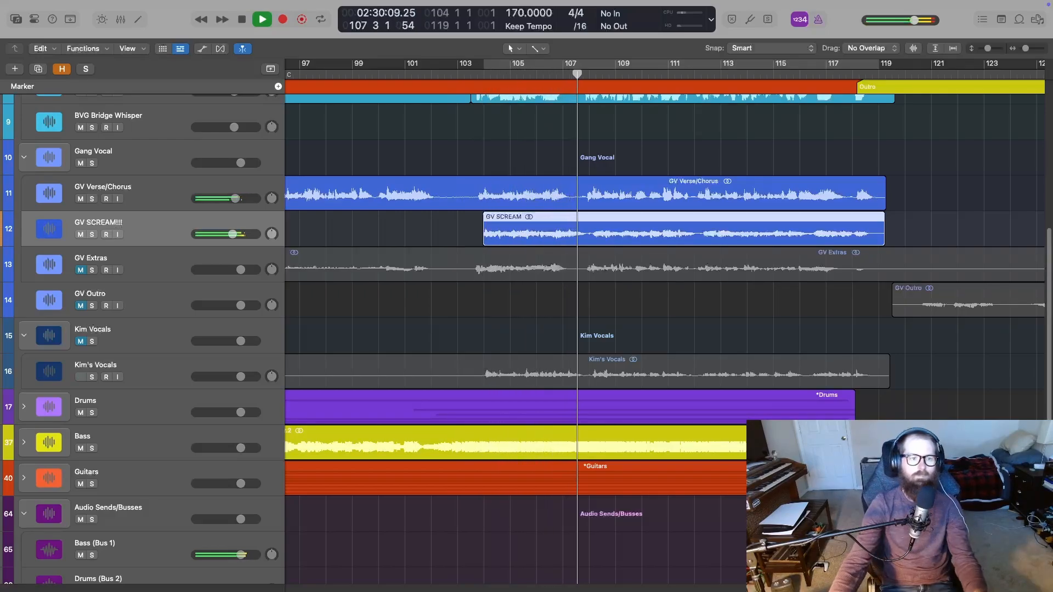
{"action": "key", "text": "space"}
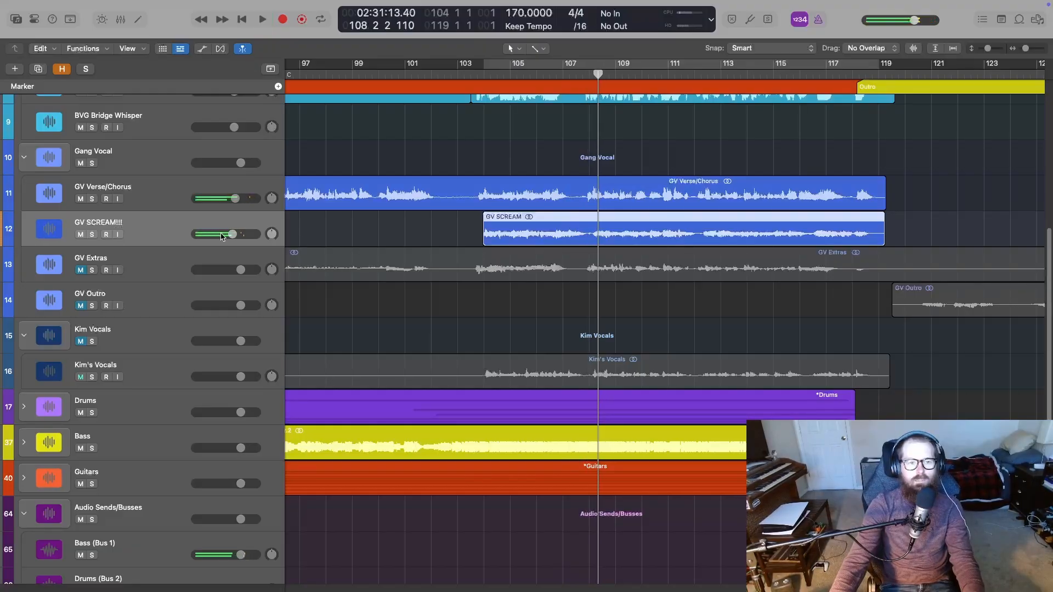
{"action": "double_click", "coordinate": [230, 235]}
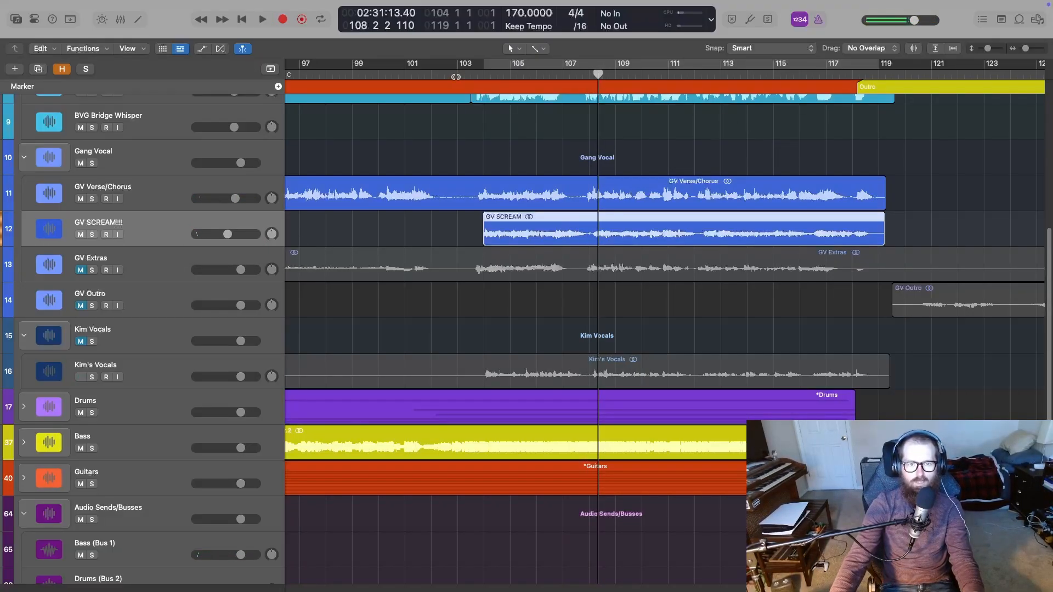
{"action": "left_click", "coordinate": [455, 76]}
{"action": "key", "text": "space"}
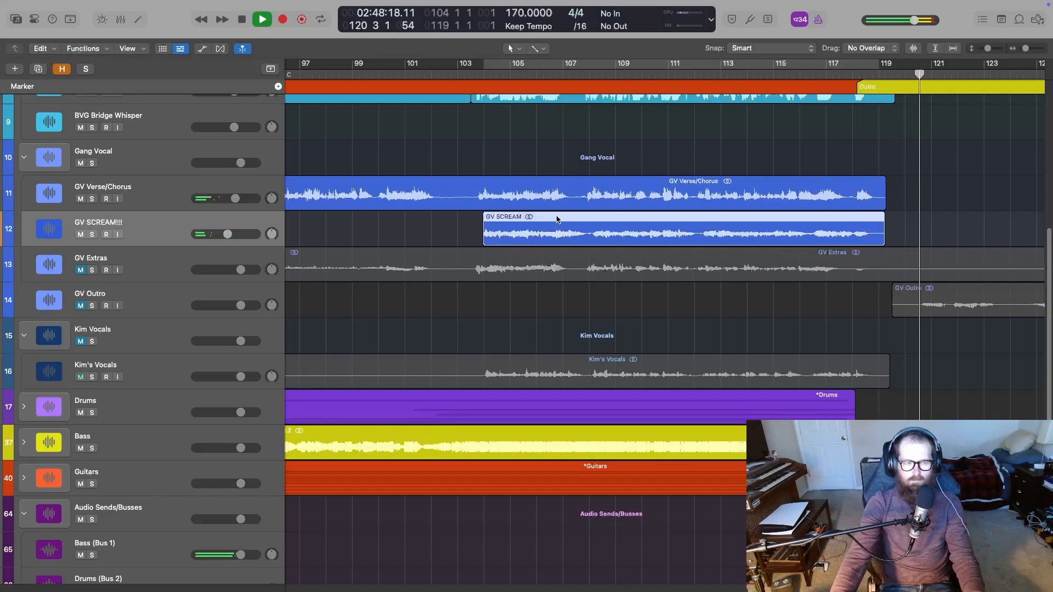
{"action": "left_click", "coordinate": [443, 79]}
{"action": "key", "text": "space"}
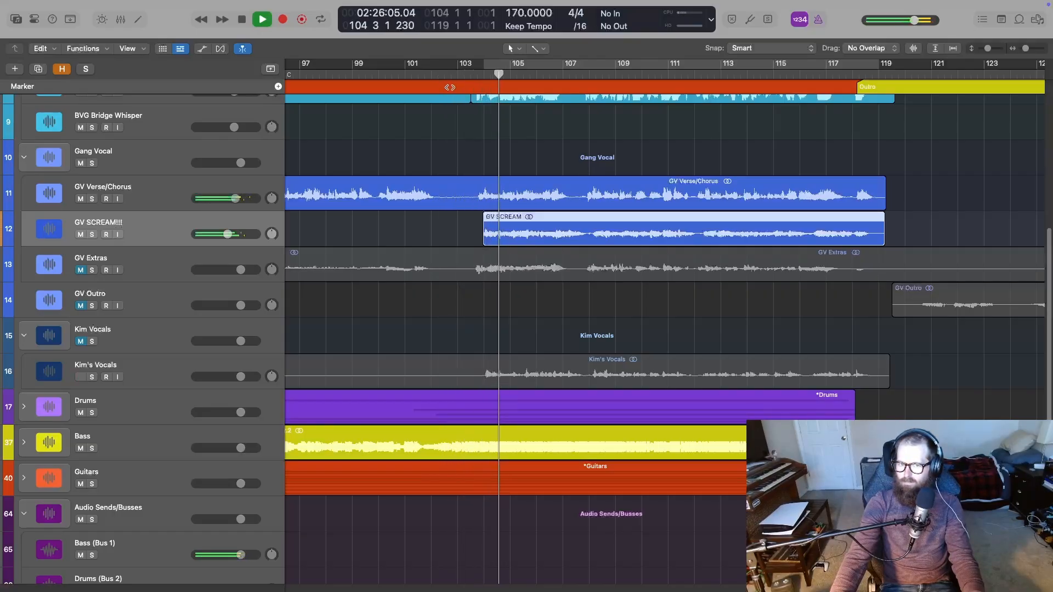
{"action": "key", "text": "space"}
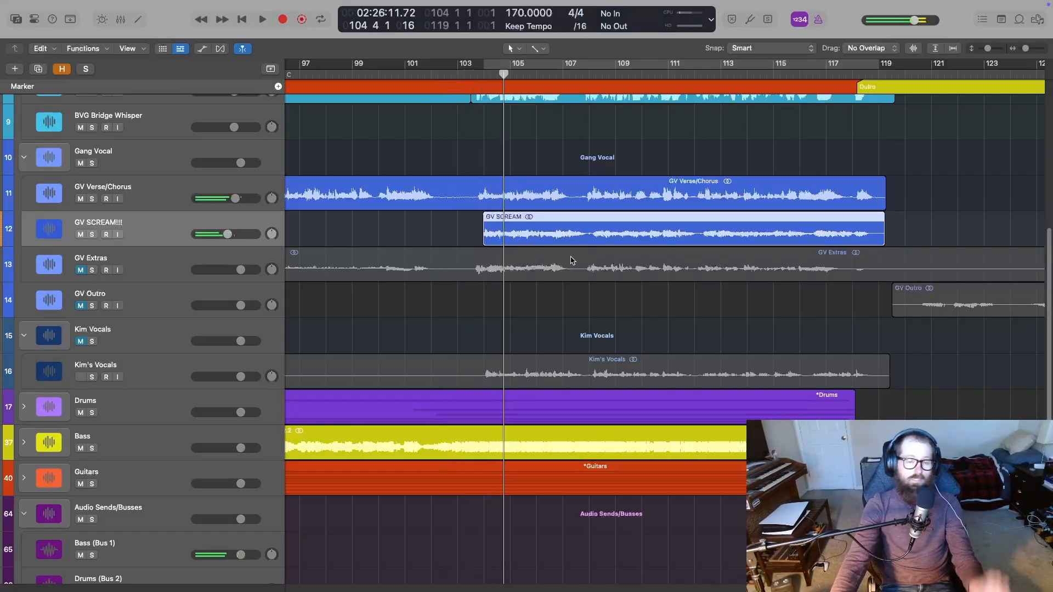
Unmute GV Extras and lower its volume to -1.0 dB while playing from just before Chorus 2
{"action": "scroll", "coordinate": [584, 324], "scroll_direction": "left", "scroll_amount": 4}
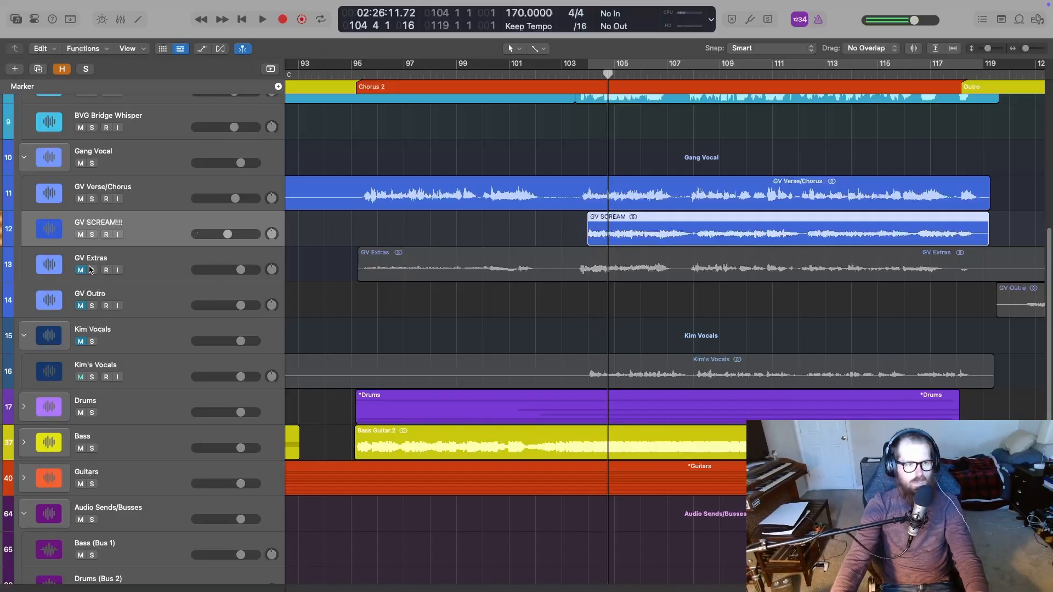
{"action": "left_click", "coordinate": [80, 271]}
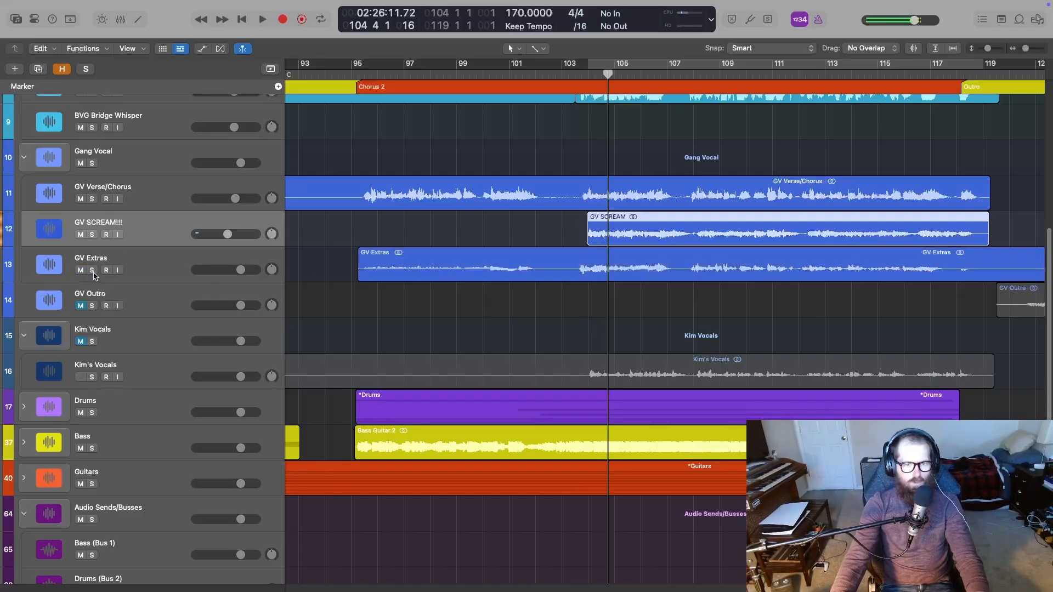
{"action": "left_click", "coordinate": [337, 76]}
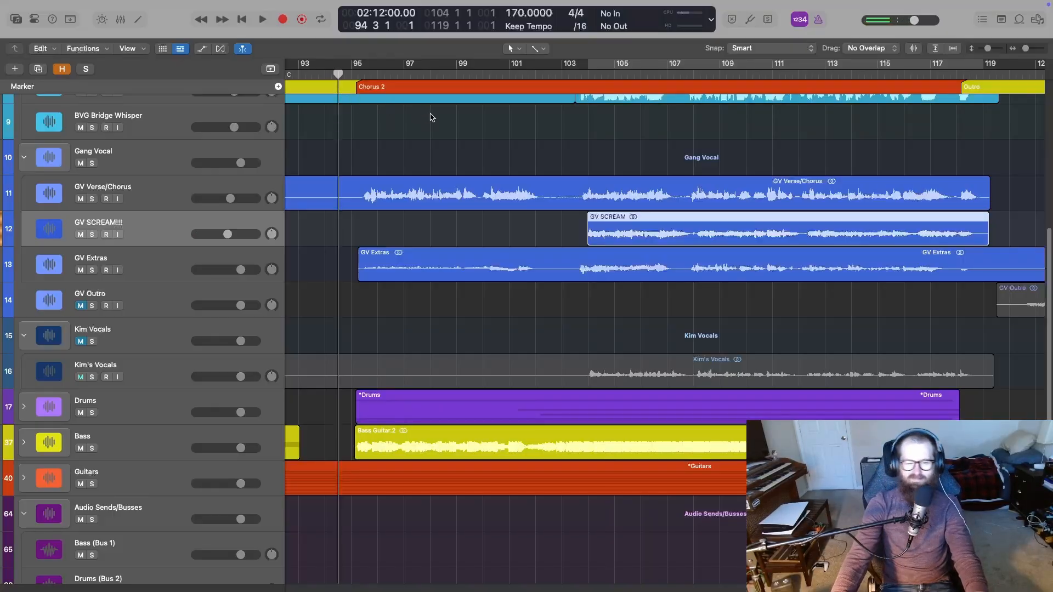
{"action": "key", "text": "space"}
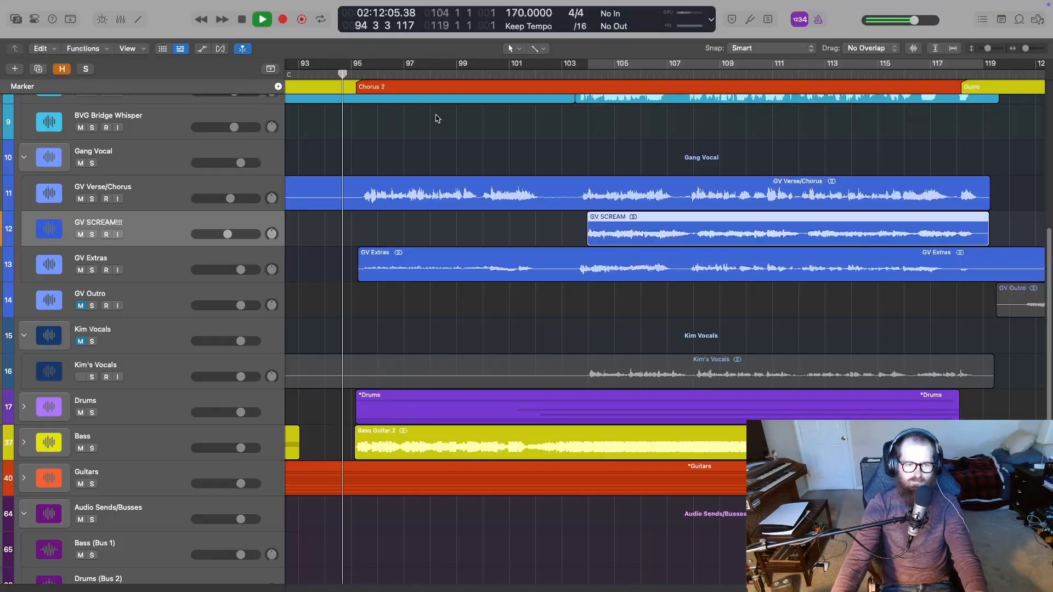
{"action": "left_click", "coordinate": [91, 270]}
{"action": "left_click", "coordinate": [91, 270]}
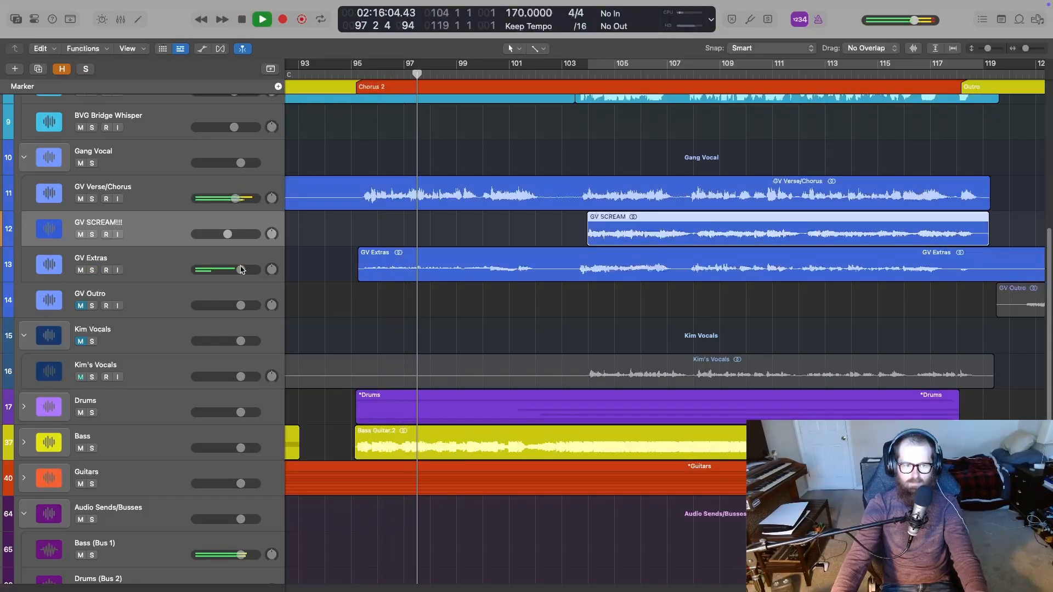
{"action": "left_click_drag", "start_coordinate": [240, 270], "coordinate": [233, 277]}
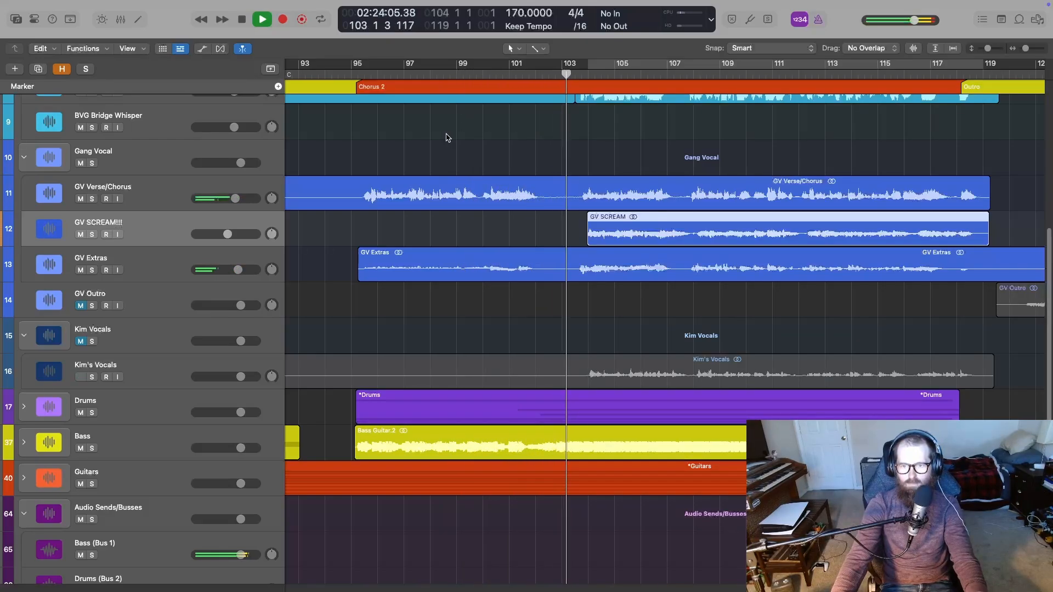
Unmute the GV Outro track and check GV Extras briefly in solo
{"action": "left_click", "coordinate": [85, 308]}
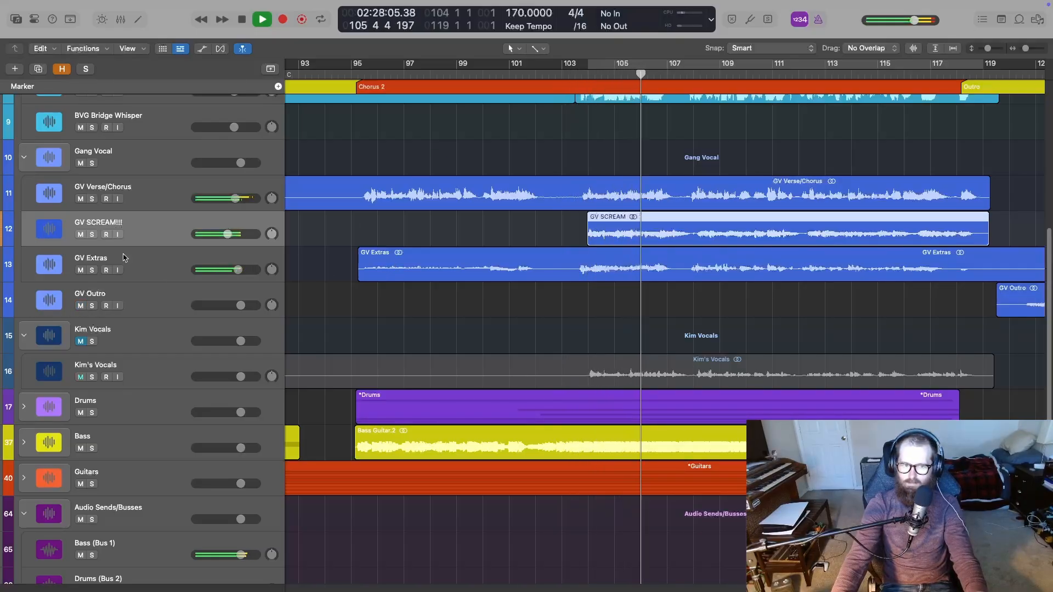
{"action": "left_click", "coordinate": [92, 270]}
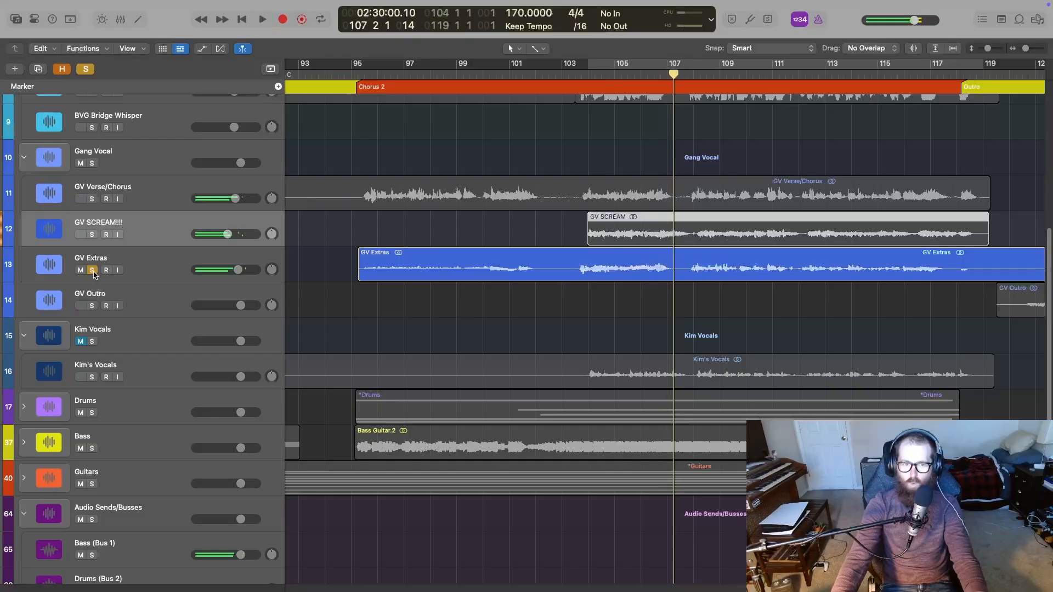
{"action": "left_click", "coordinate": [95, 274]}
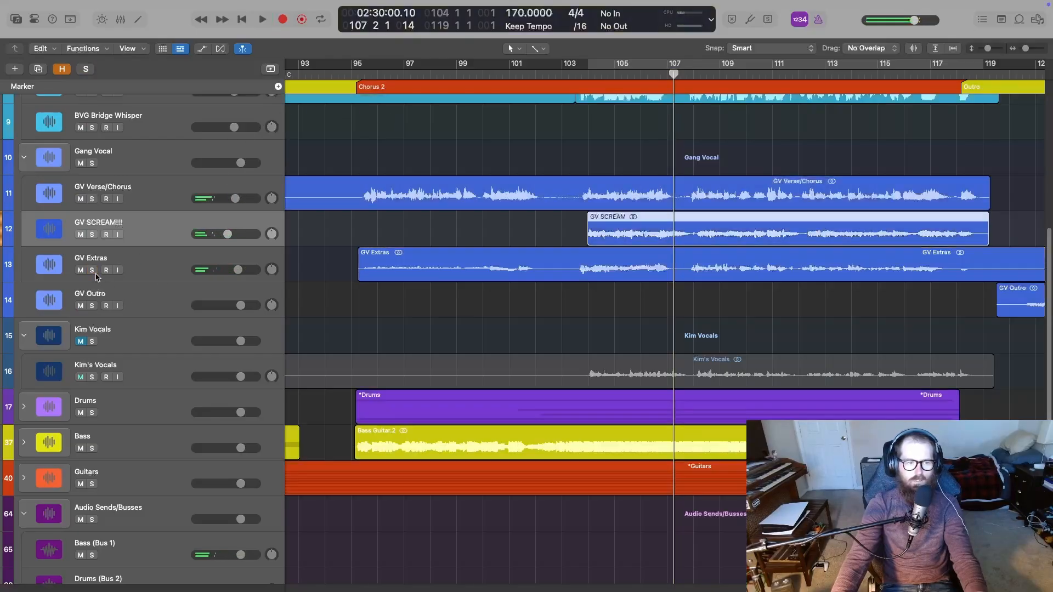
{"action": "key", "text": "space"}
Set the GV SCREAM!!! track's volume to -4.0 dB and play through to the start of the outro
{"action": "left_click", "coordinate": [660, 82]}
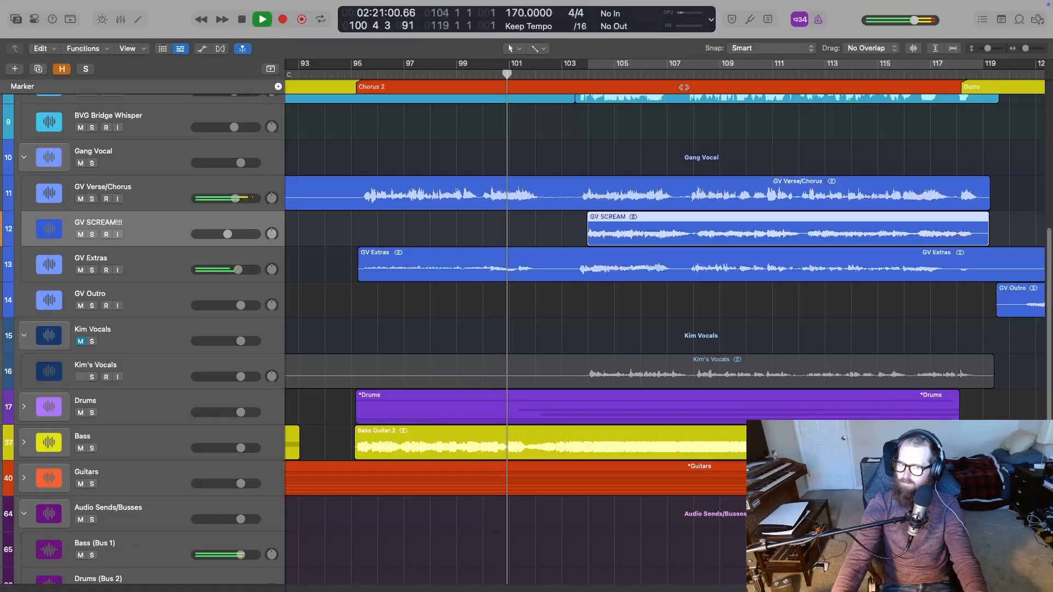
{"action": "double_click", "coordinate": [227, 234]}
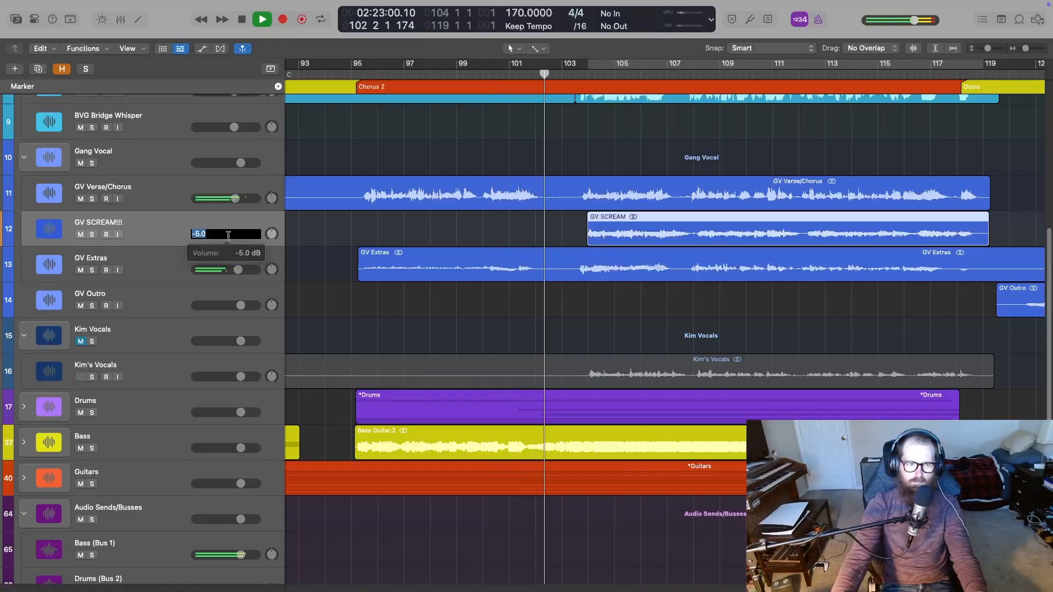
{"action": "key", "text": "Return"}
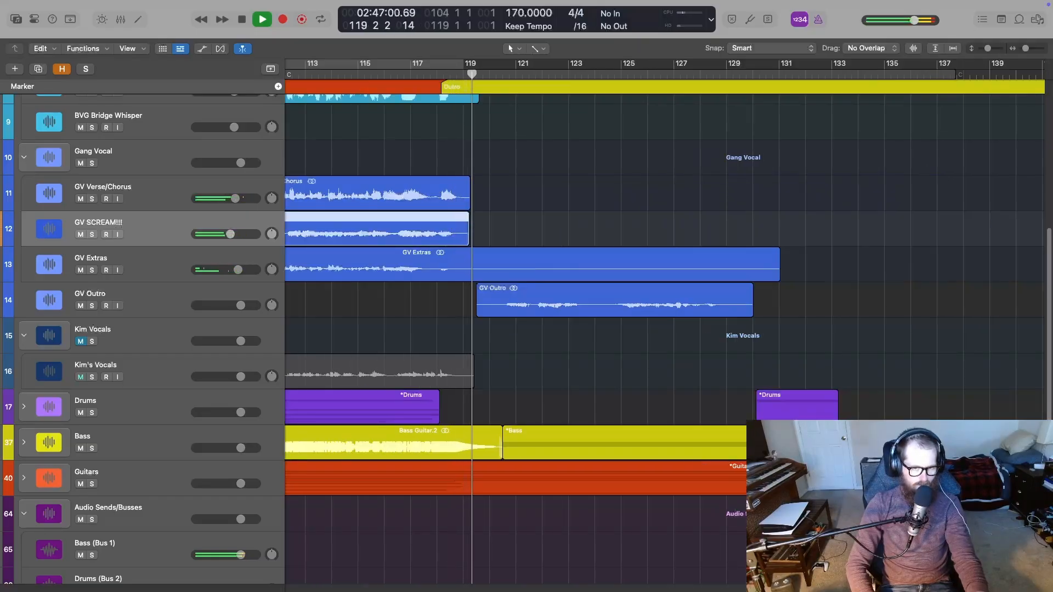
{"action": "key", "text": "space"}
Select the GV Extras track and set a cycle range over Chorus 2 from 95 2 1 1 to 118 1 1 1
{"action": "scroll", "coordinate": [413, 276], "scroll_direction": "left", "scroll_amount": 5}
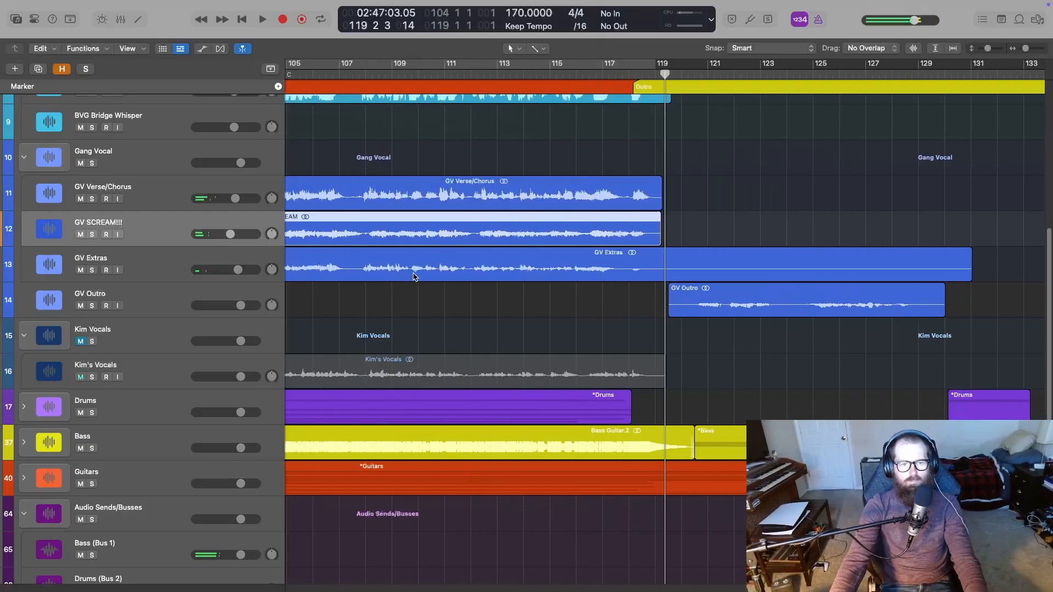
{"action": "left_click", "coordinate": [137, 270]}
{"action": "scroll", "coordinate": [417, 263], "scroll_direction": "left", "scroll_amount": 7}
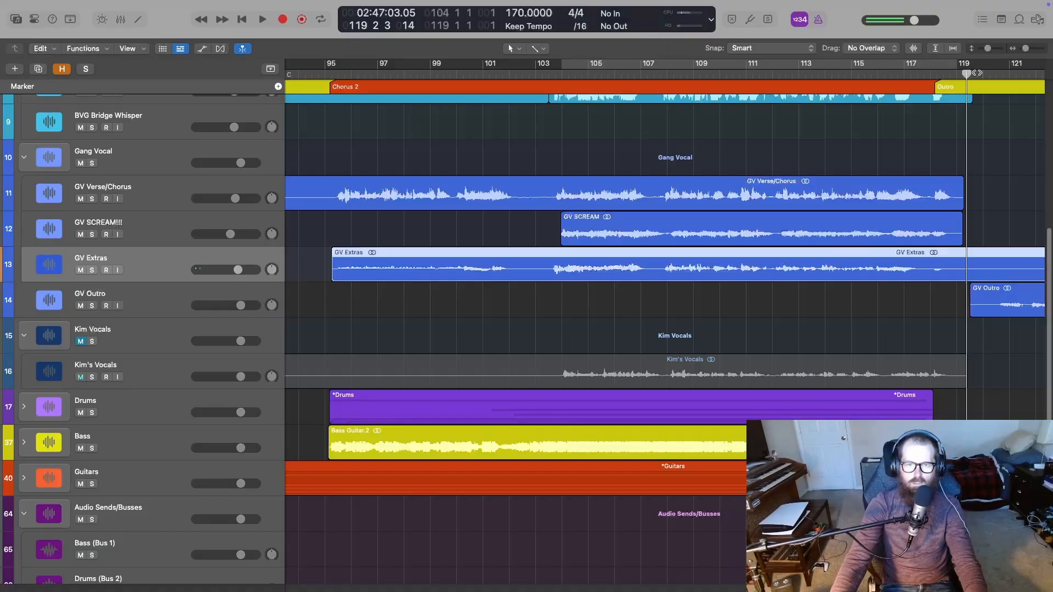
{"action": "left_click_drag", "start_coordinate": [330, 67], "coordinate": [942, 92]}
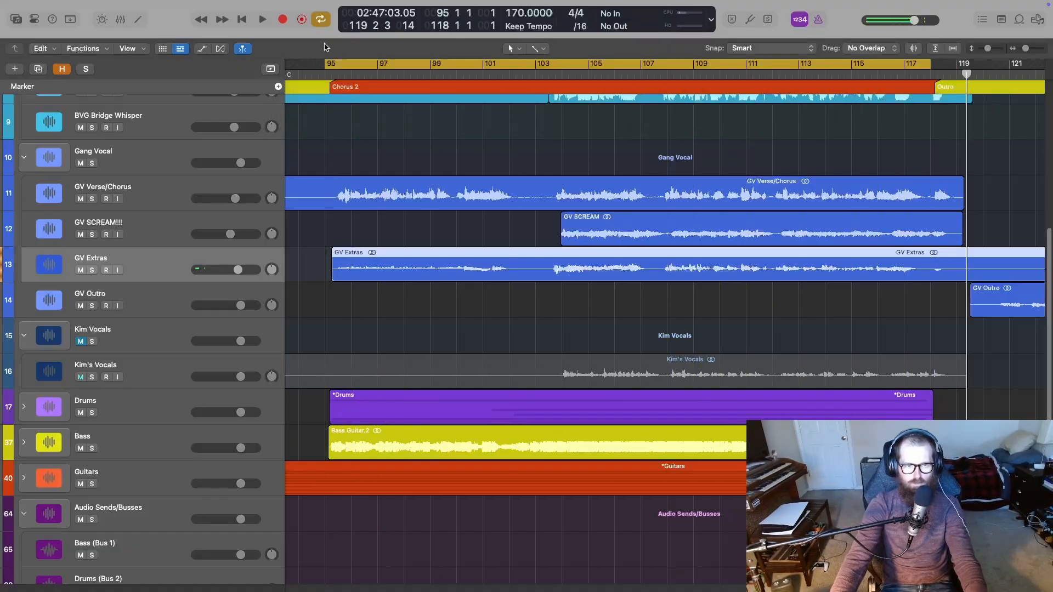
{"action": "left_click_drag", "start_coordinate": [323, 63], "coordinate": [331, 65]}
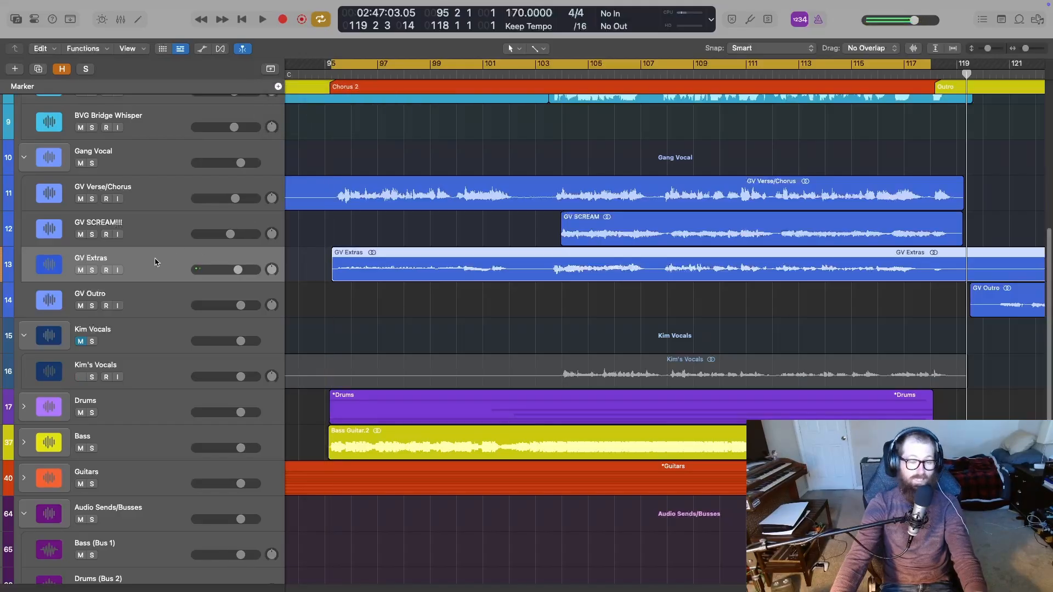
Show the mixer and add a Channel EQ to the GV Extras channel strip
{"action": "key", "text": "x"}
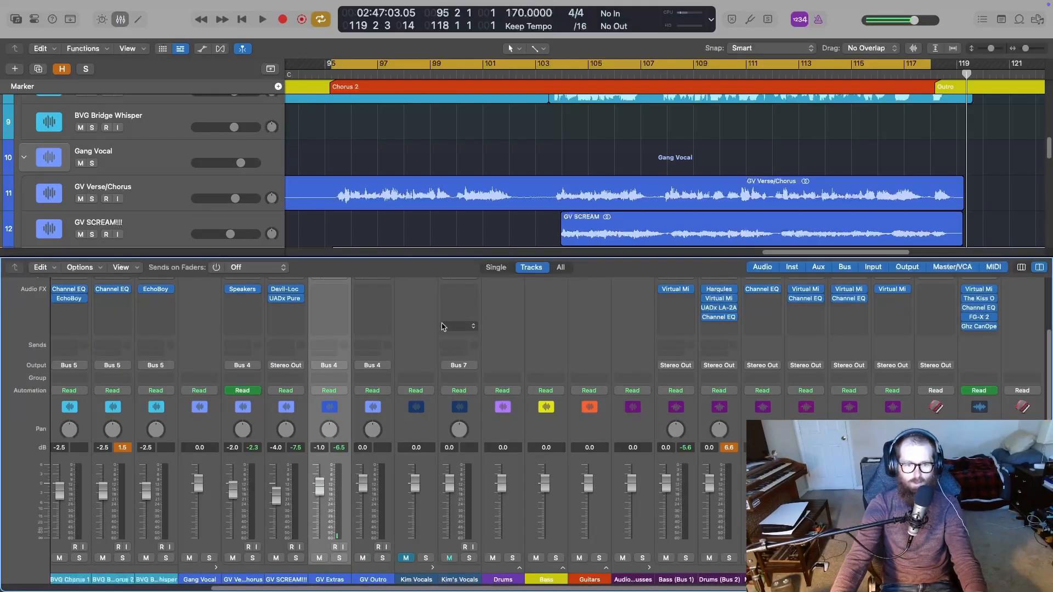
{"action": "scroll", "coordinate": [337, 318], "scroll_direction": "up", "scroll_amount": 3}
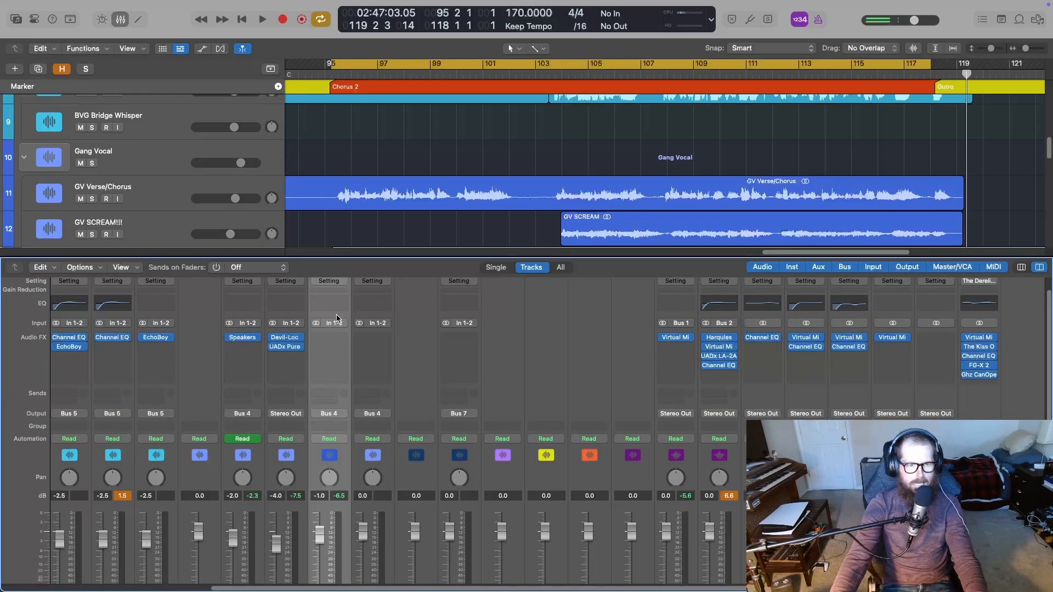
{"action": "left_click", "coordinate": [337, 310]}
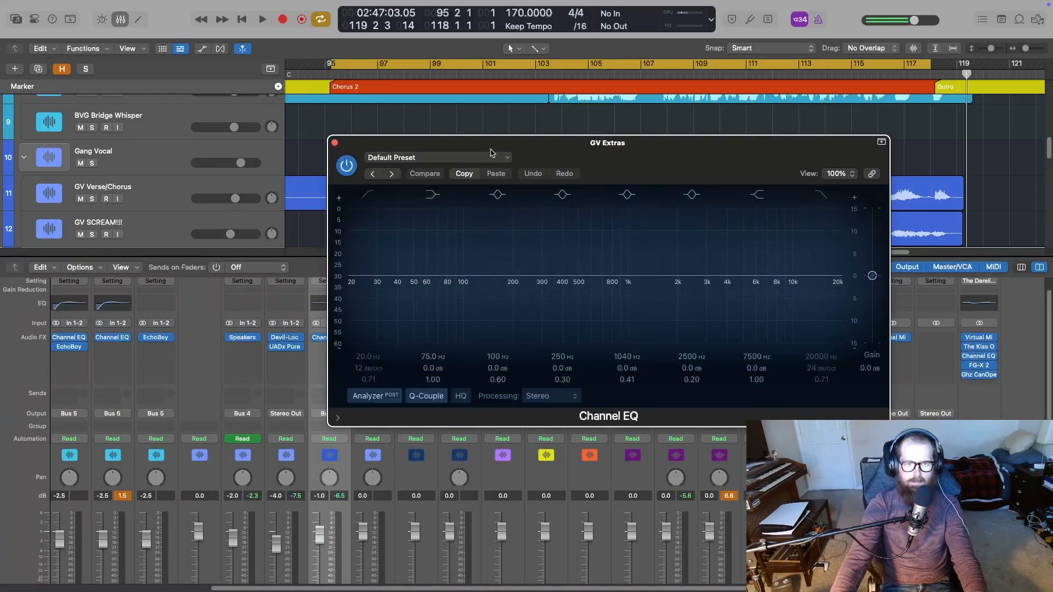
{"action": "key", "text": "x"}
{"action": "key", "text": "x"}
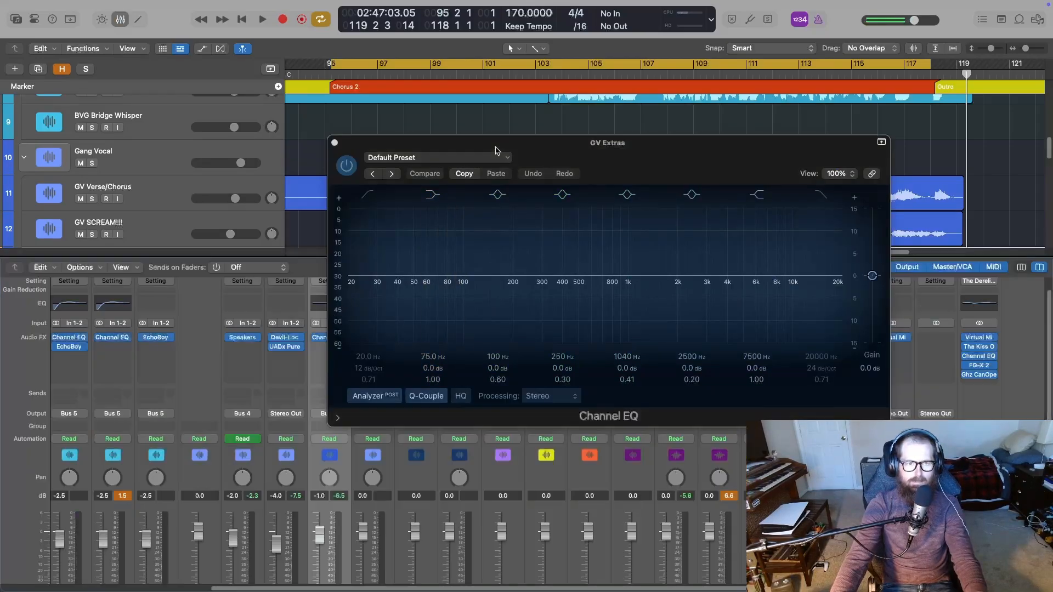
Play Chorus 2 from bar 95, briefly soloing GV Extras to compare it with the mix, and reposition its Channel EQ window
{"action": "left_click", "coordinate": [323, 77]}
{"action": "left_click_drag", "start_coordinate": [653, 159], "coordinate": [618, 280]}
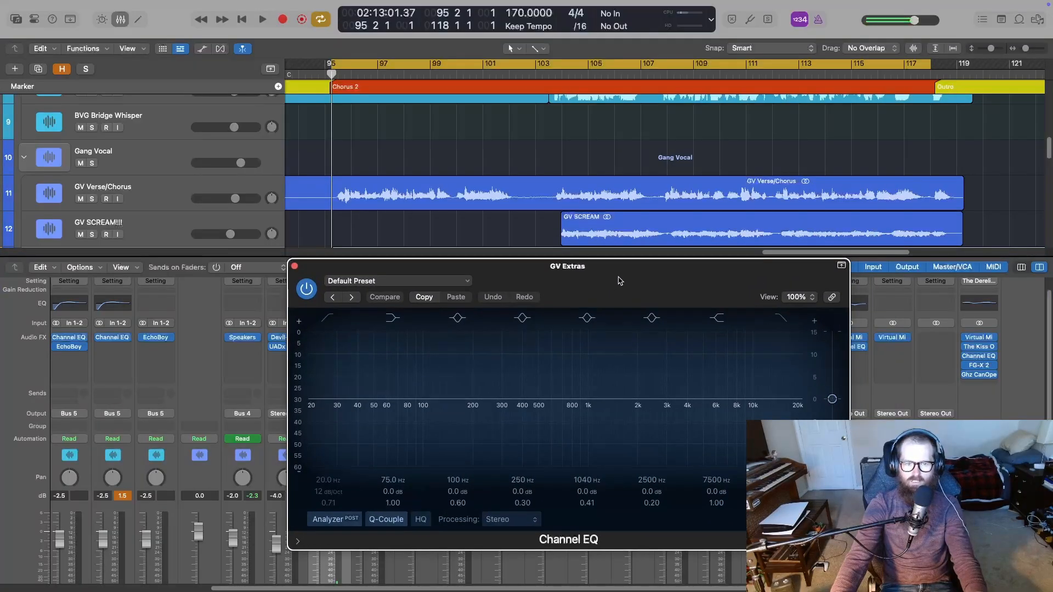
{"action": "key", "text": "space"}
{"action": "scroll", "coordinate": [213, 239], "scroll_direction": "down", "scroll_amount": 3}
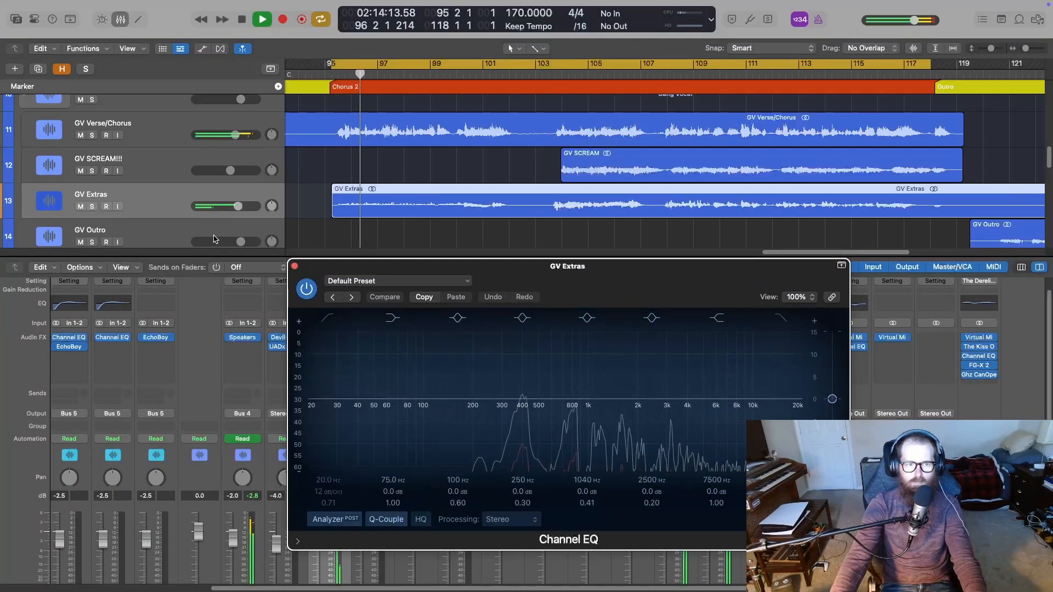
{"action": "left_click", "coordinate": [91, 207]}
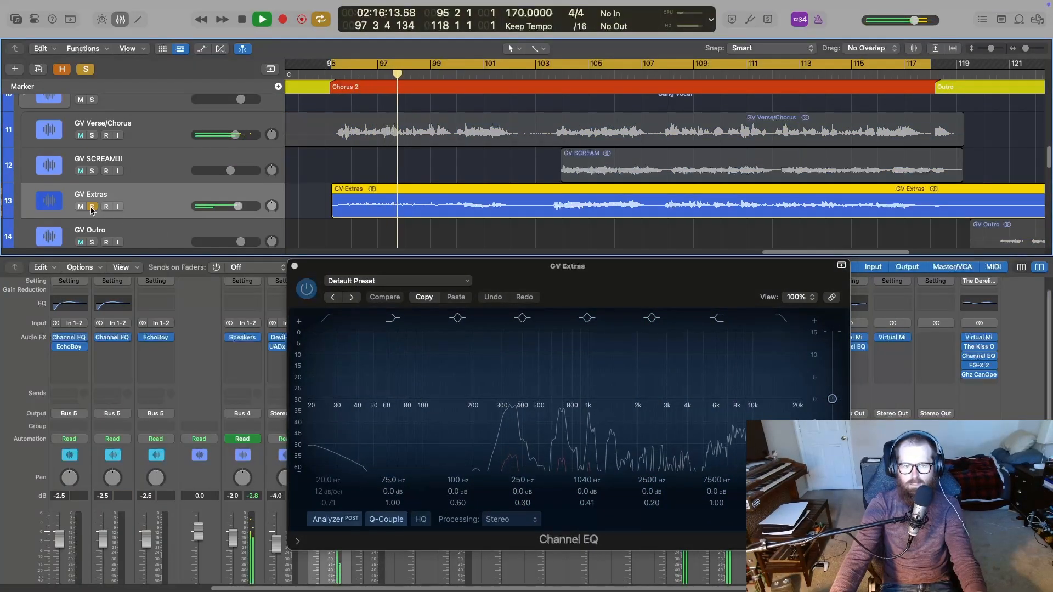
{"action": "left_click", "coordinate": [91, 207]}
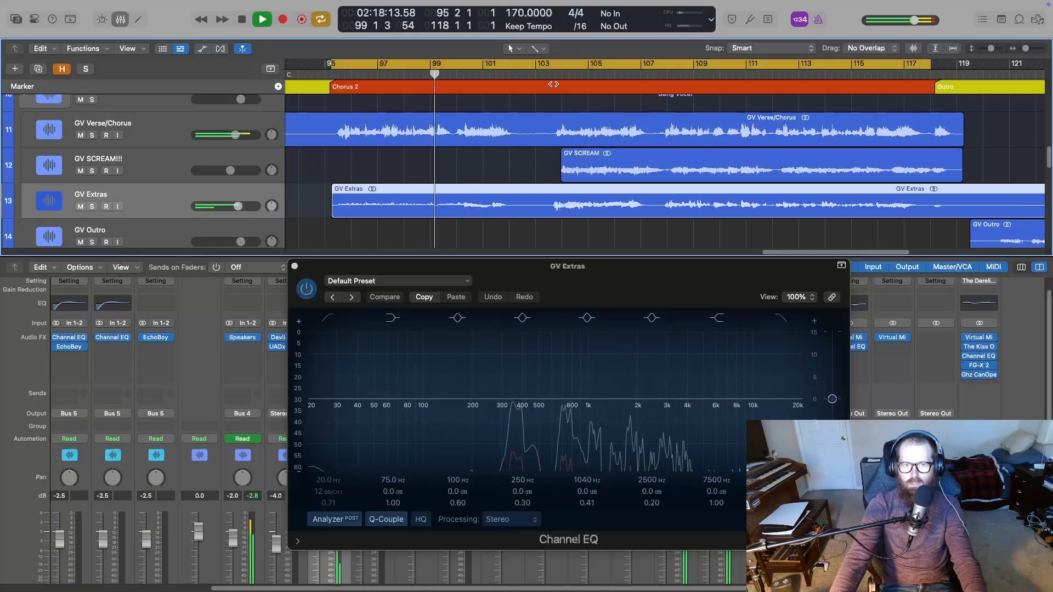
{"action": "key", "text": "x"}
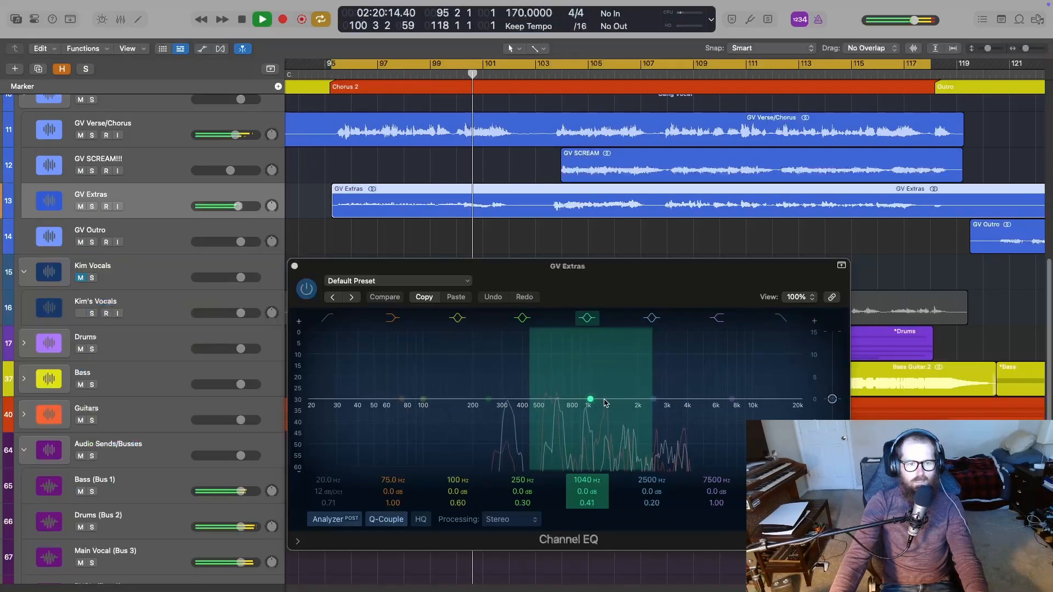
{"action": "key", "text": "x"}
{"action": "left_click_drag", "start_coordinate": [572, 284], "coordinate": [482, 254]}
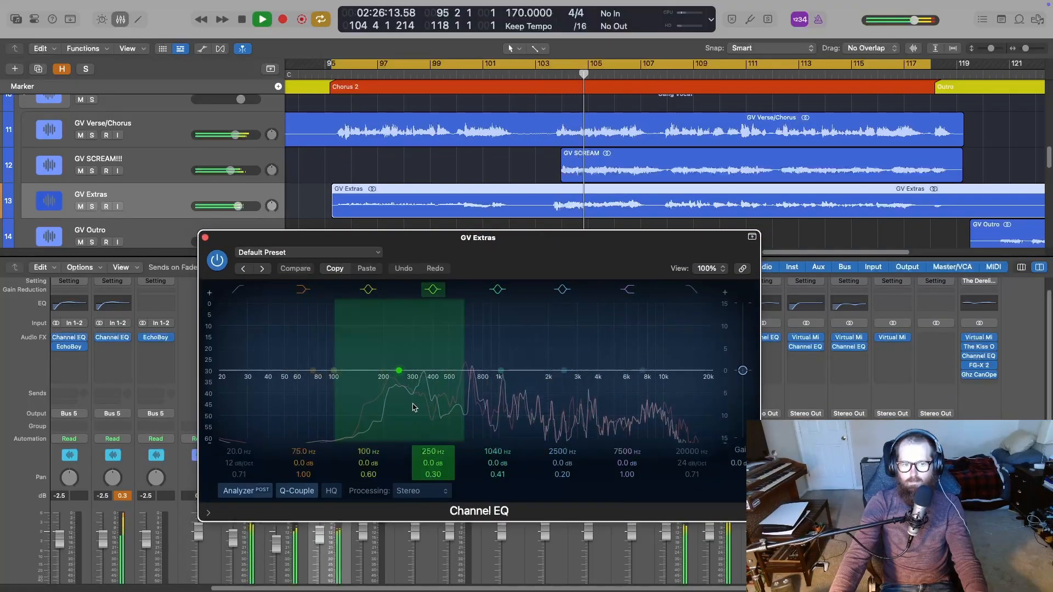
Boost GV Extras by +5.0 dB at 3400 Hz in its Channel EQ, soloing the track temporarily to tune the frequency
{"action": "left_click_drag", "start_coordinate": [500, 371], "coordinate": [564, 290]}
{"action": "left_click", "coordinate": [92, 206]}
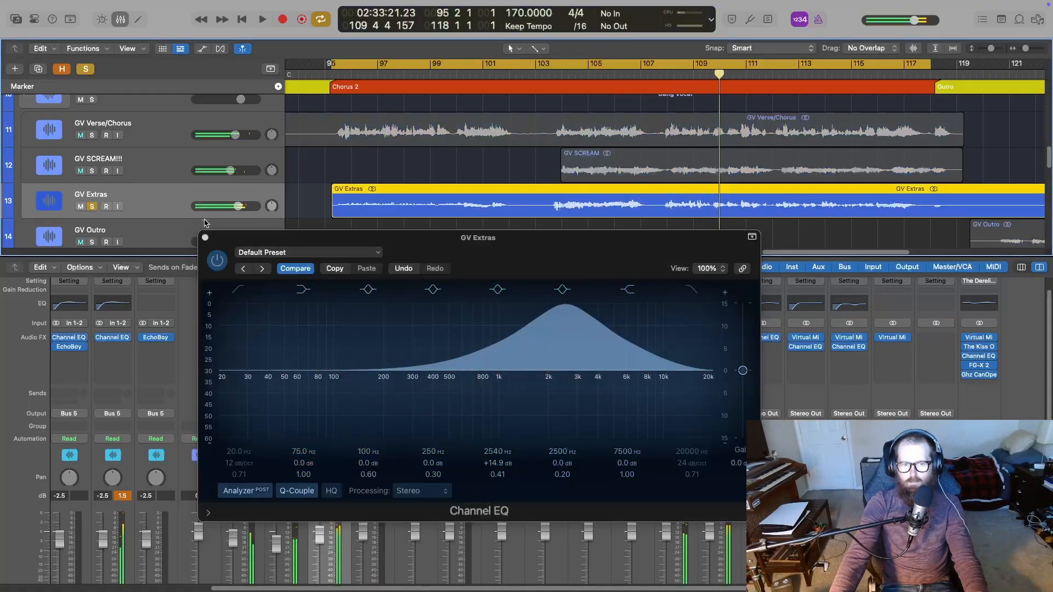
{"action": "left_click_drag", "start_coordinate": [565, 303], "coordinate": [588, 307]}
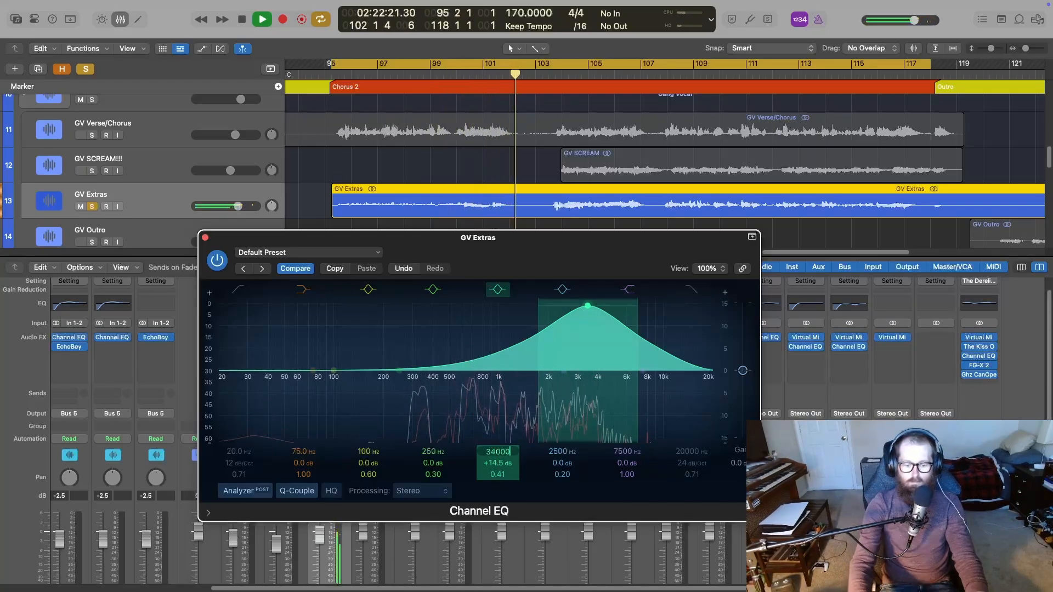
{"action": "key", "text": "Return"}
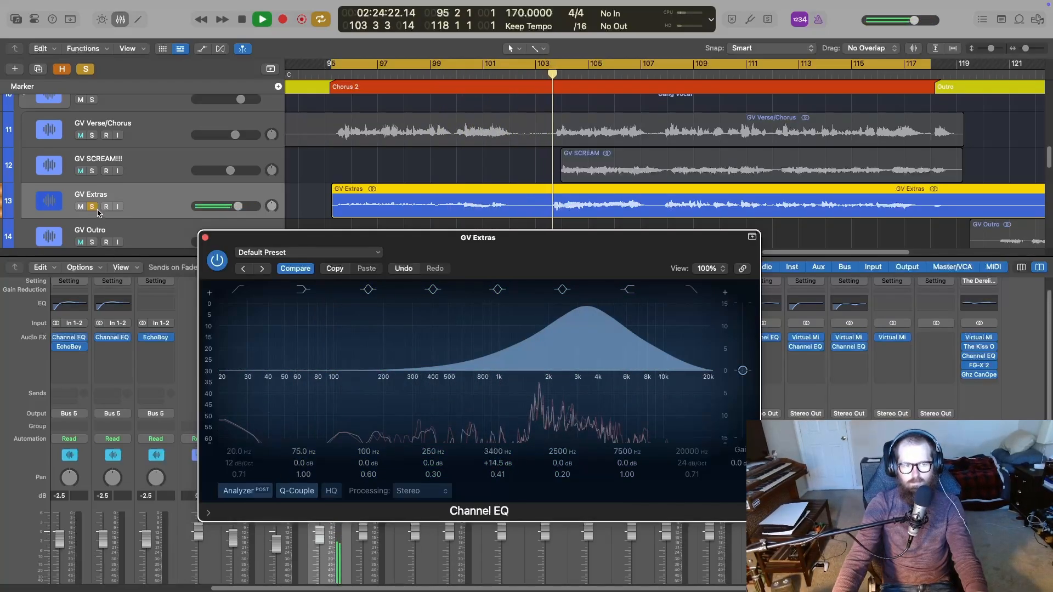
{"action": "key", "text": "s"}
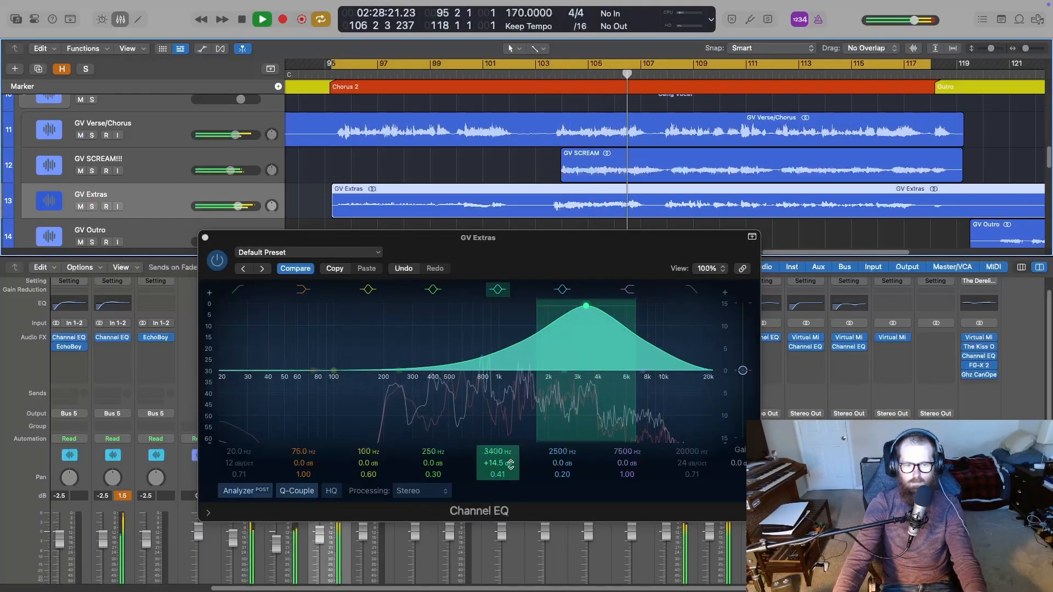
{"action": "left_click_drag", "start_coordinate": [511, 465], "coordinate": [511, 502]}
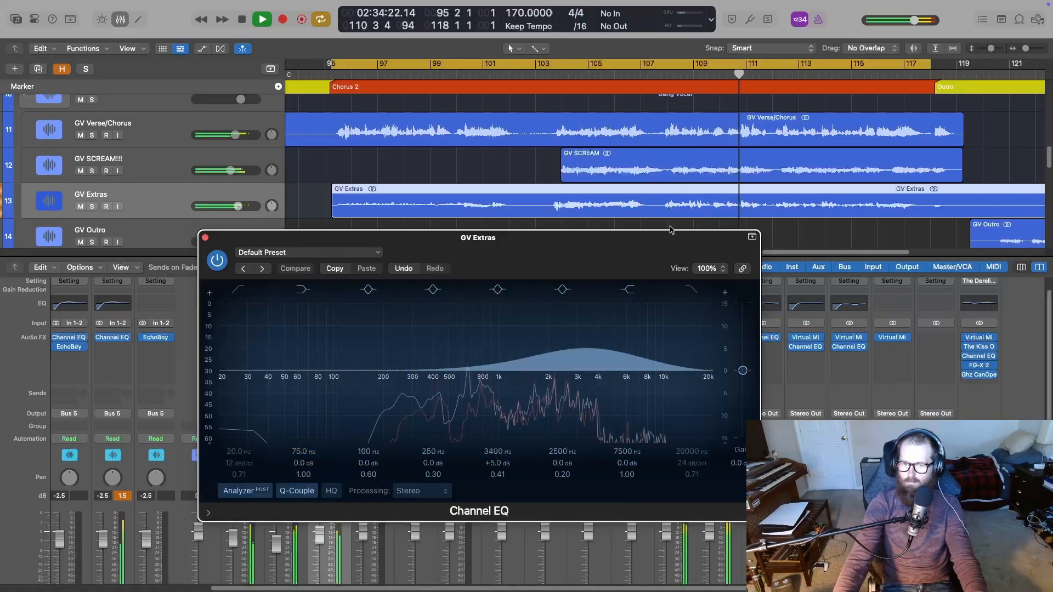
Turn off cycle playback and close the Channel EQ and the mixer
{"action": "key", "text": "c"}
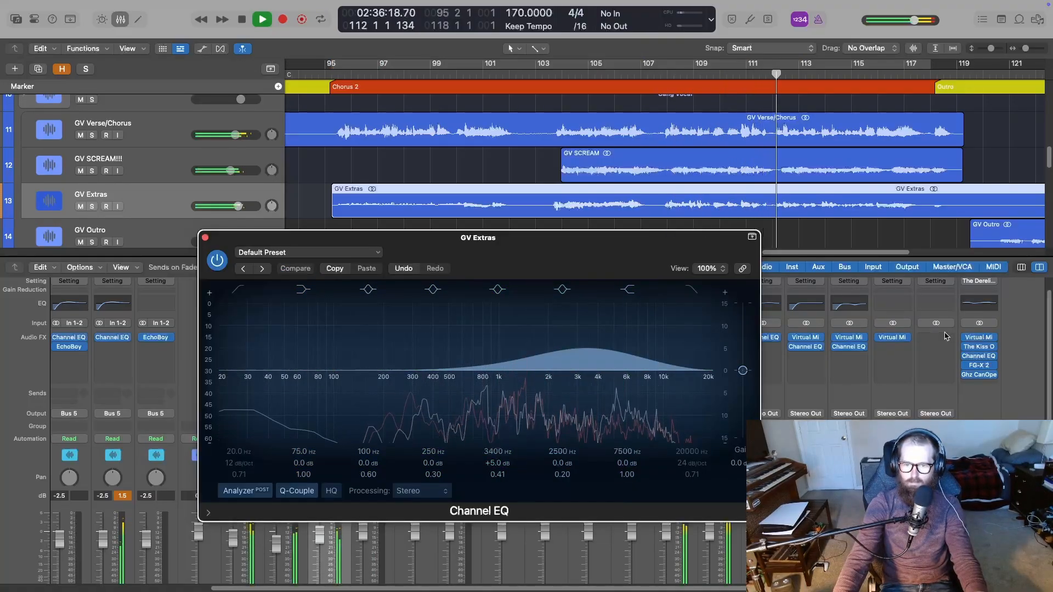
{"action": "mouse_move", "coordinate": [965, 349]}
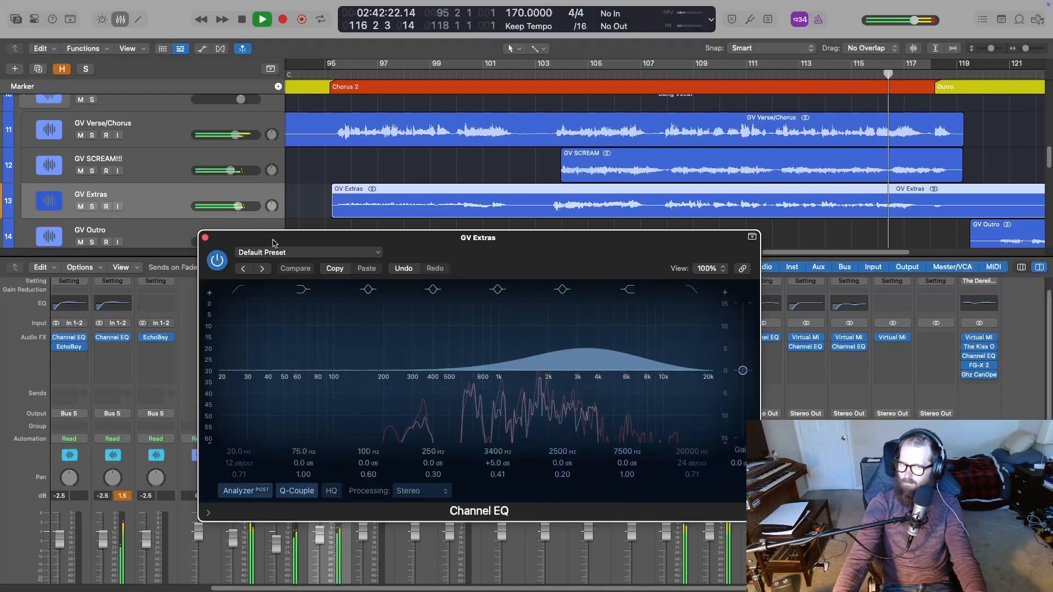
{"action": "left_click", "coordinate": [205, 238]}
{"action": "key", "text": "x"}
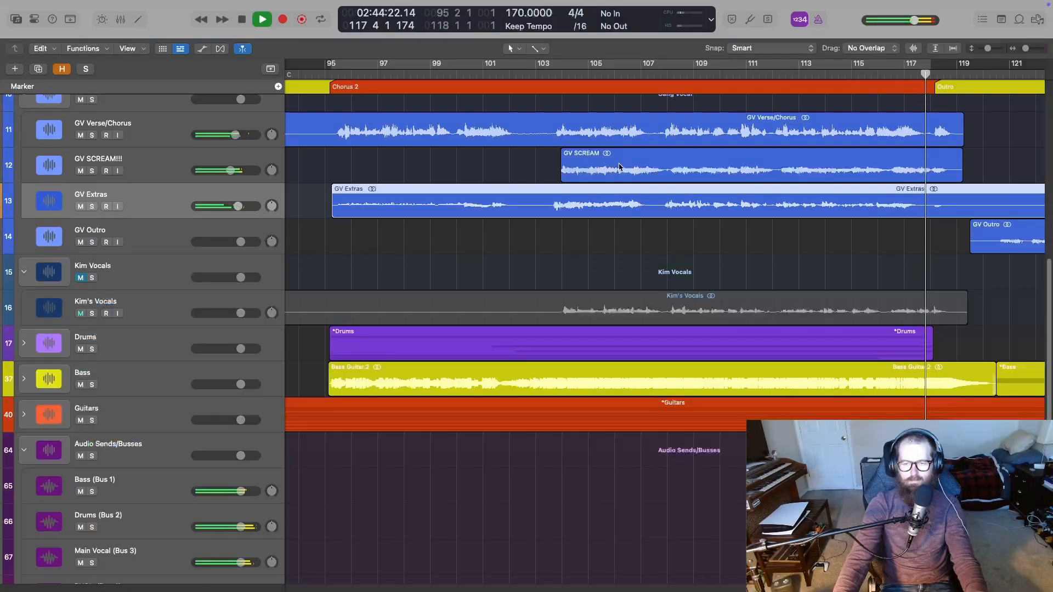
Listen on through the outro to hear the GV Outro part, and stop playback at bar 129
{"action": "scroll", "coordinate": [859, 285], "scroll_direction": "right", "scroll_amount": 10}
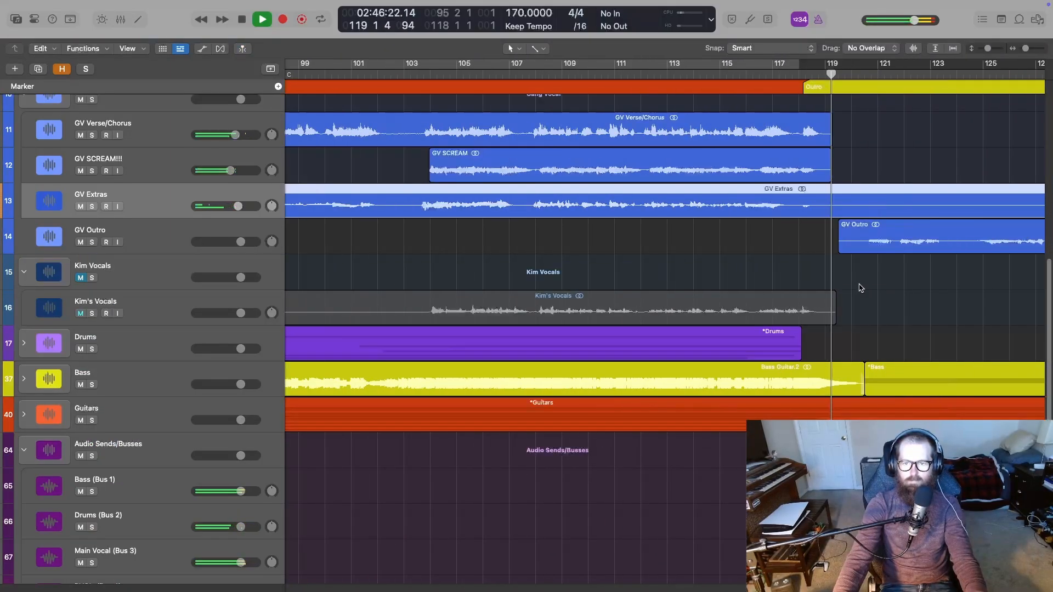
{"action": "scroll", "coordinate": [866, 285], "scroll_direction": "right", "scroll_amount": 3}
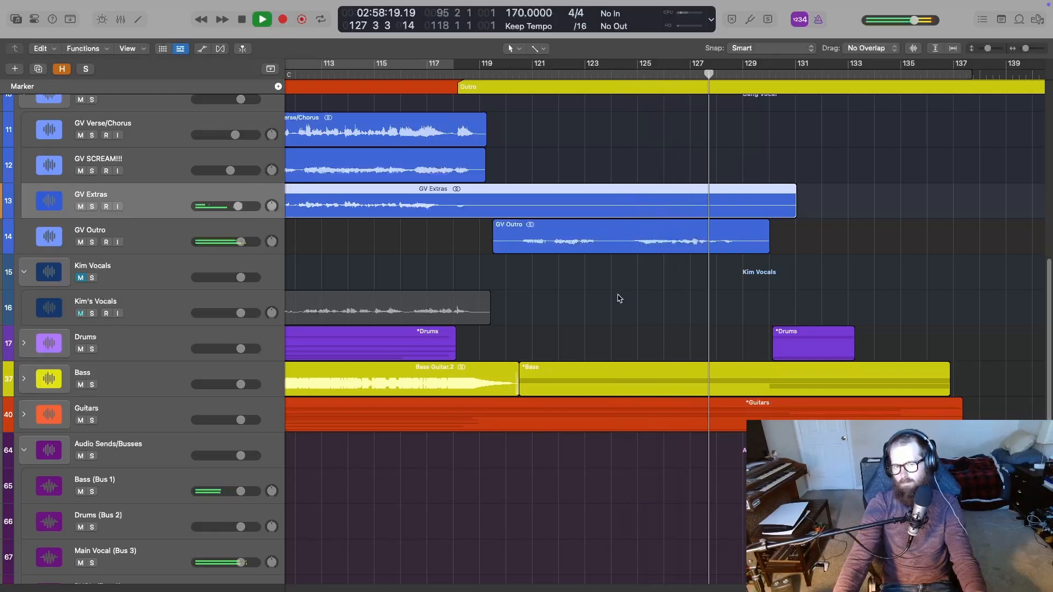
{"action": "scroll", "coordinate": [620, 299], "scroll_direction": "up", "scroll_amount": 3}
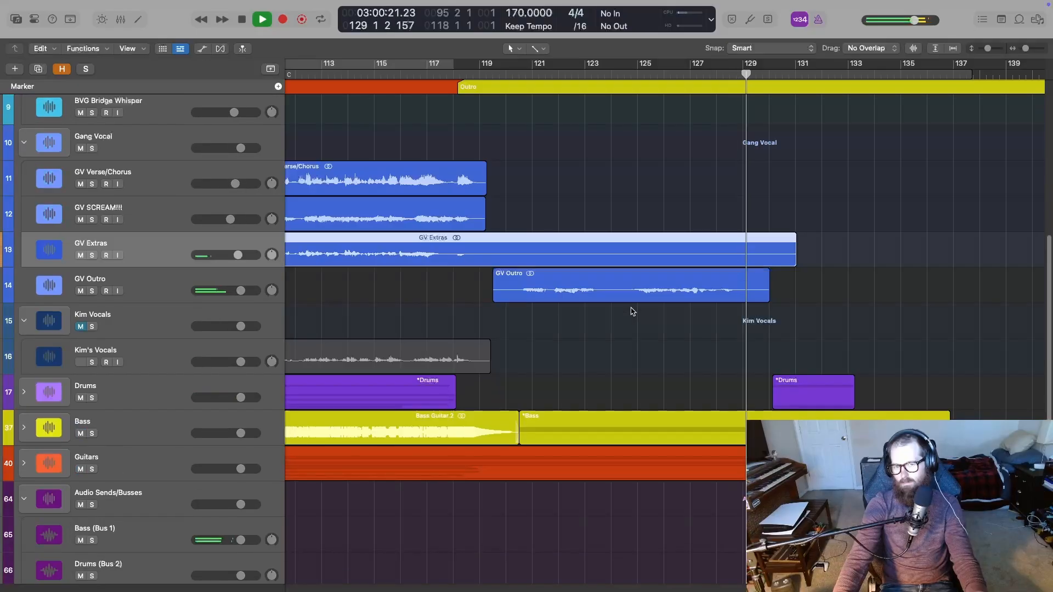
{"action": "scroll", "coordinate": [631, 307], "scroll_direction": "up", "scroll_amount": 3}
{"action": "key", "text": "space"}
Select the GV Outro region, then audition the song from bar 76 in the bridge to bar 122 in the outro
{"action": "scroll", "coordinate": [651, 329], "scroll_direction": "left", "scroll_amount": 5}
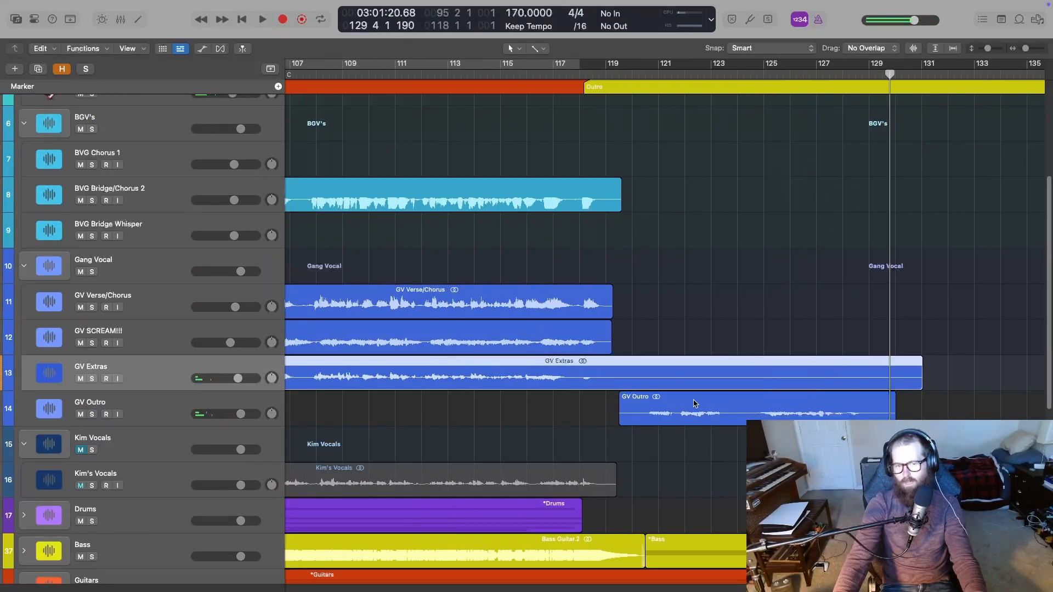
{"action": "left_click", "coordinate": [683, 408]}
{"action": "scroll", "coordinate": [653, 395], "scroll_direction": "left", "scroll_amount": 15}
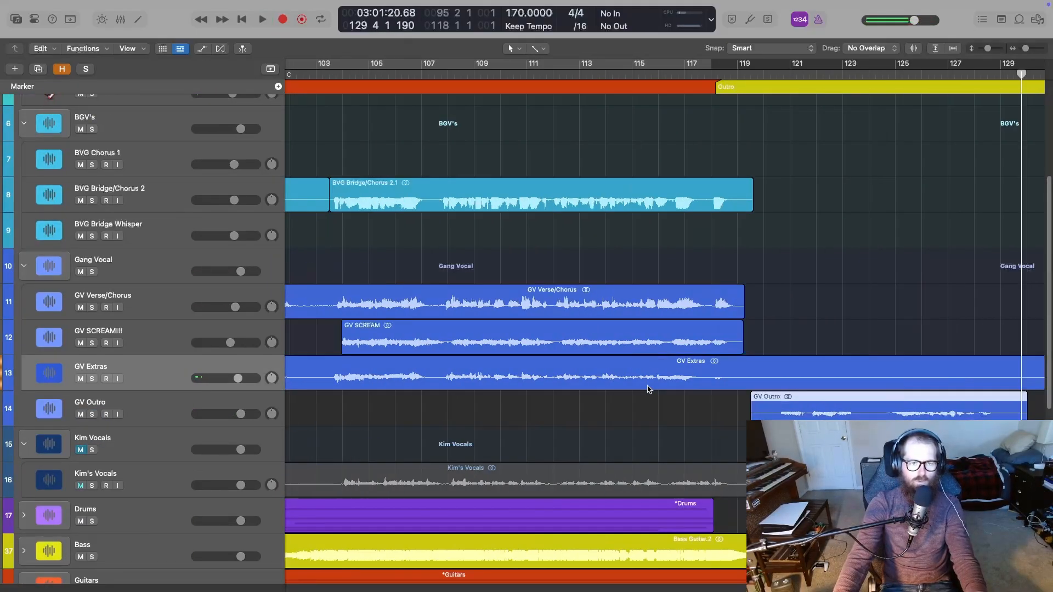
{"action": "scroll", "coordinate": [646, 384], "scroll_direction": "left", "scroll_amount": 10}
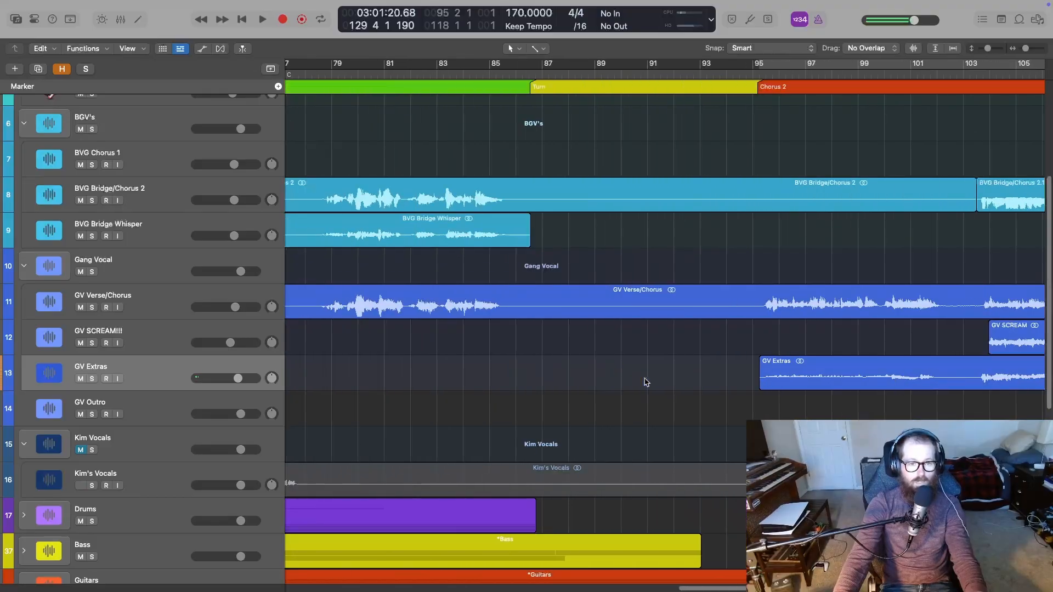
{"action": "scroll", "coordinate": [646, 383], "scroll_direction": "down", "scroll_amount": 5}
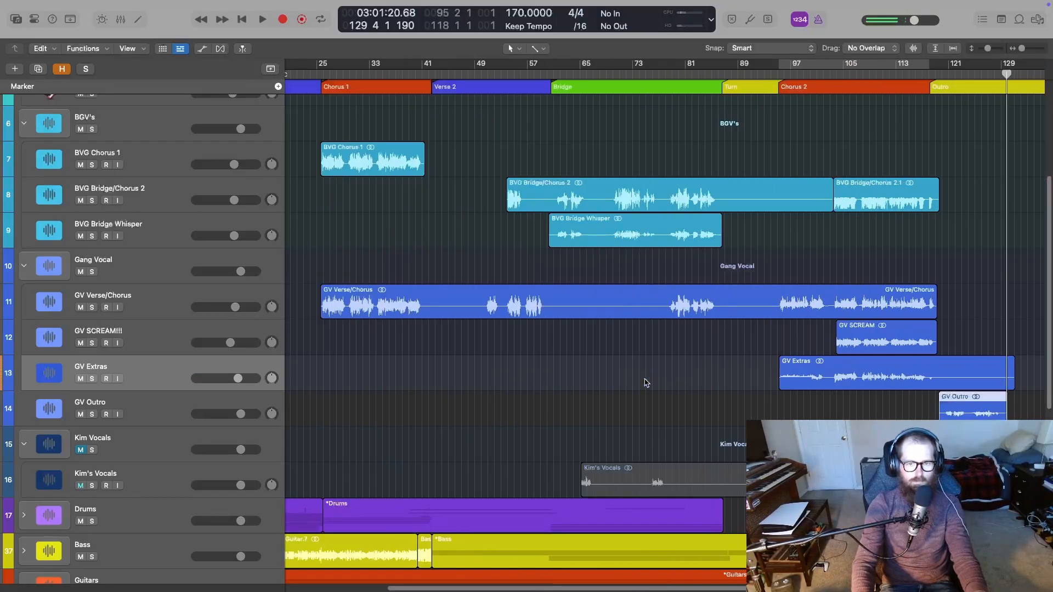
{"action": "left_click", "coordinate": [780, 72]}
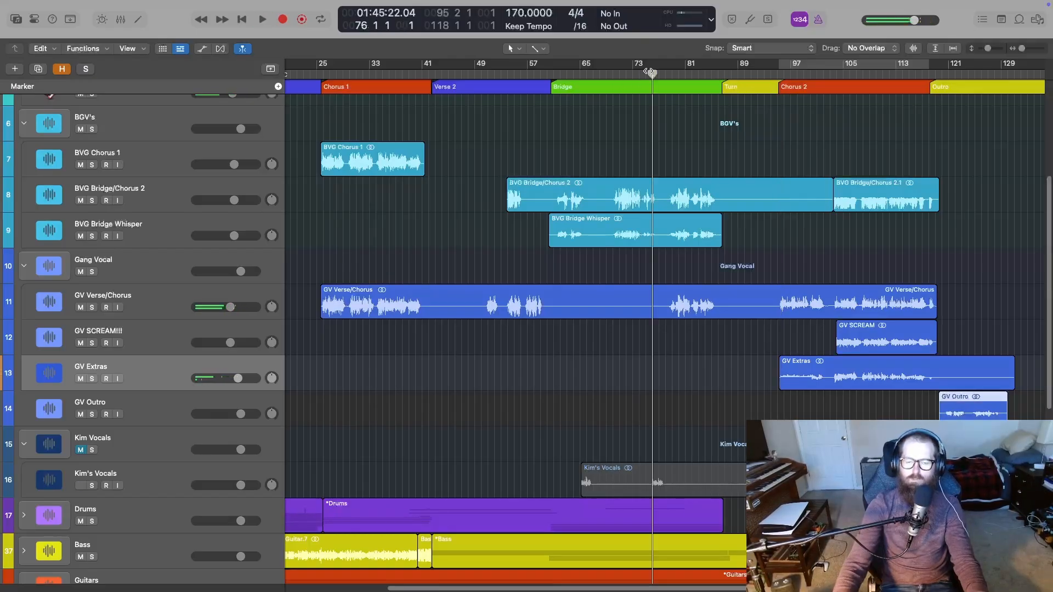
{"action": "key", "text": "space"}
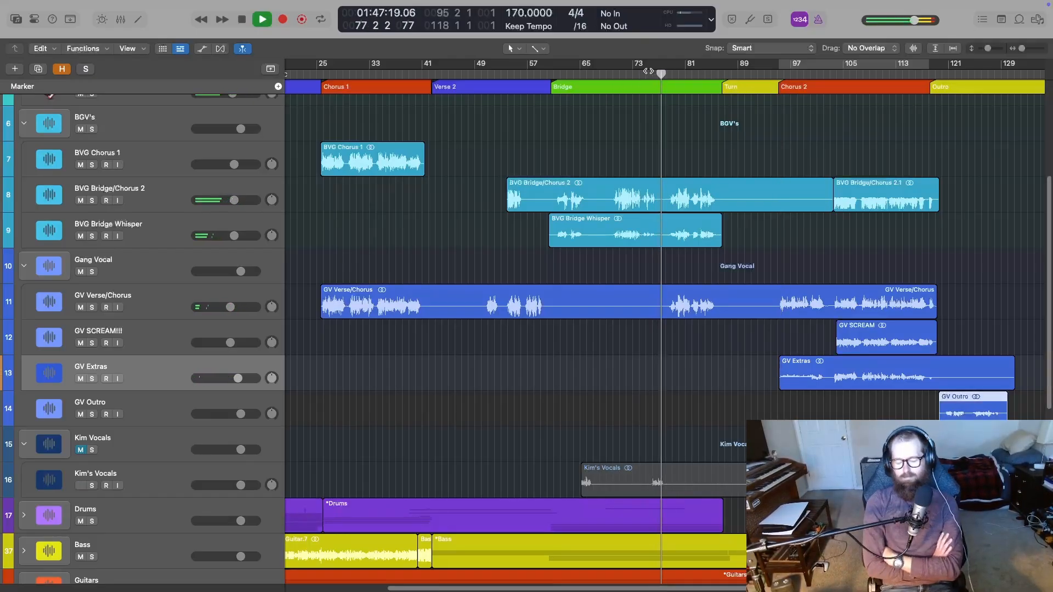
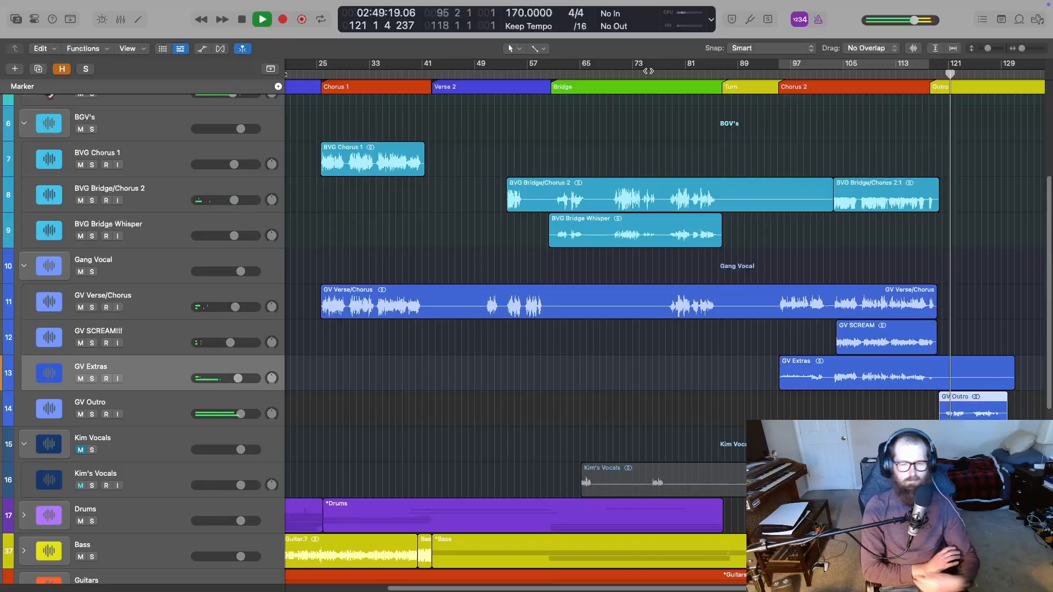
{"action": "key", "text": "space"}
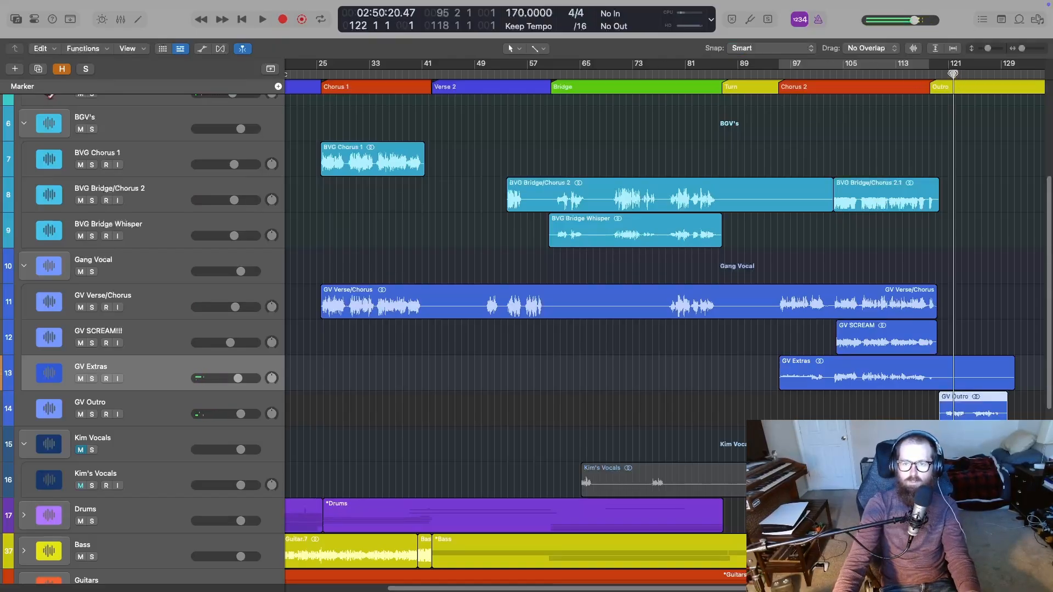
Move the playhead to bar 61 at the start of the bridge and review the lead, background and gang vocal tracks
{"action": "left_click_drag", "start_coordinate": [953, 73], "coordinate": [784, 76]}
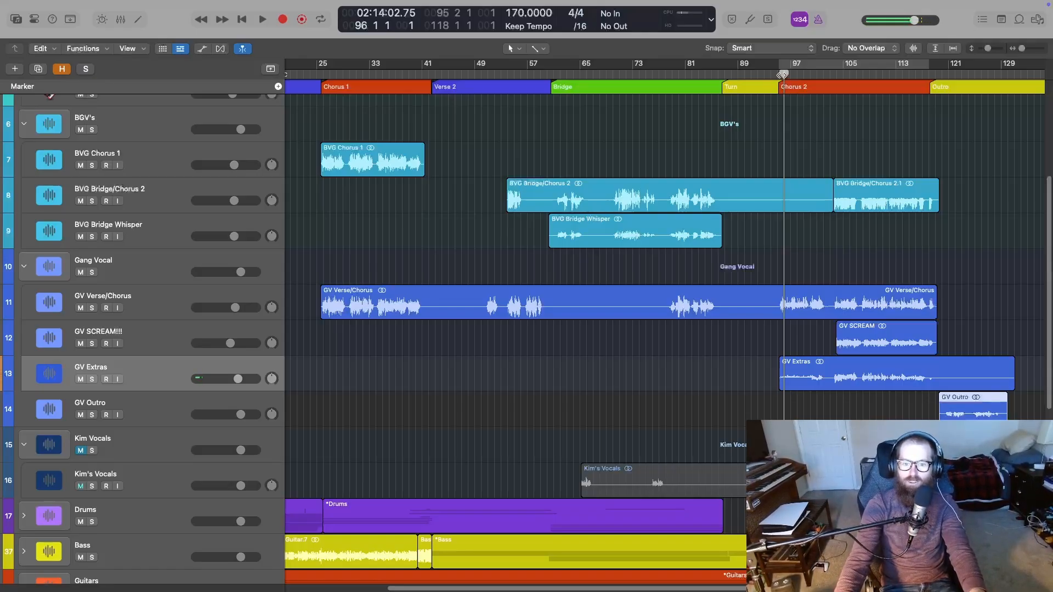
{"action": "left_click_drag", "start_coordinate": [785, 74], "coordinate": [556, 54]}
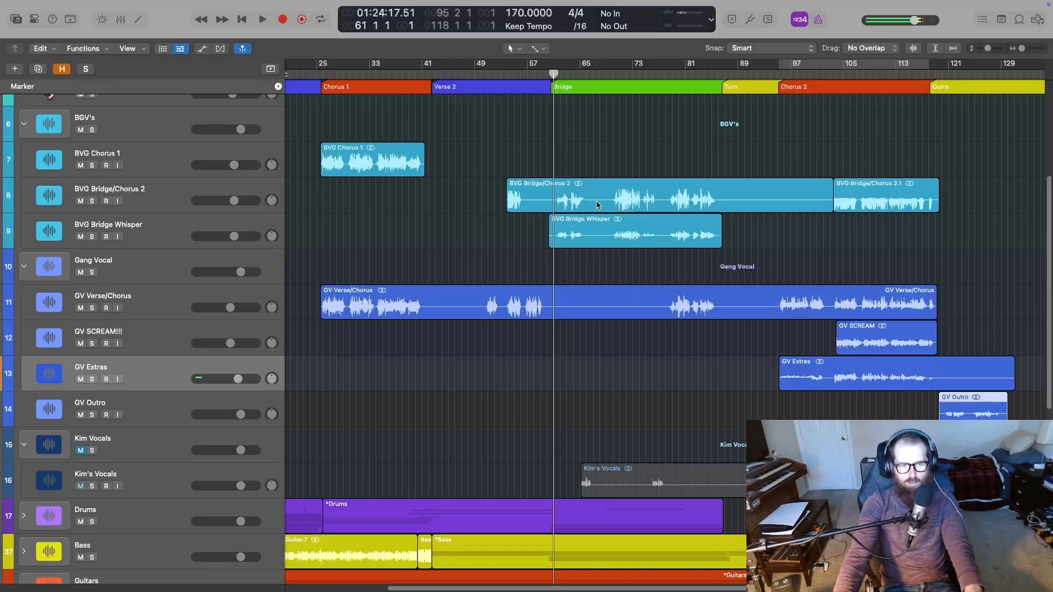
{"action": "scroll", "coordinate": [571, 192], "scroll_direction": "up", "scroll_amount": 3}
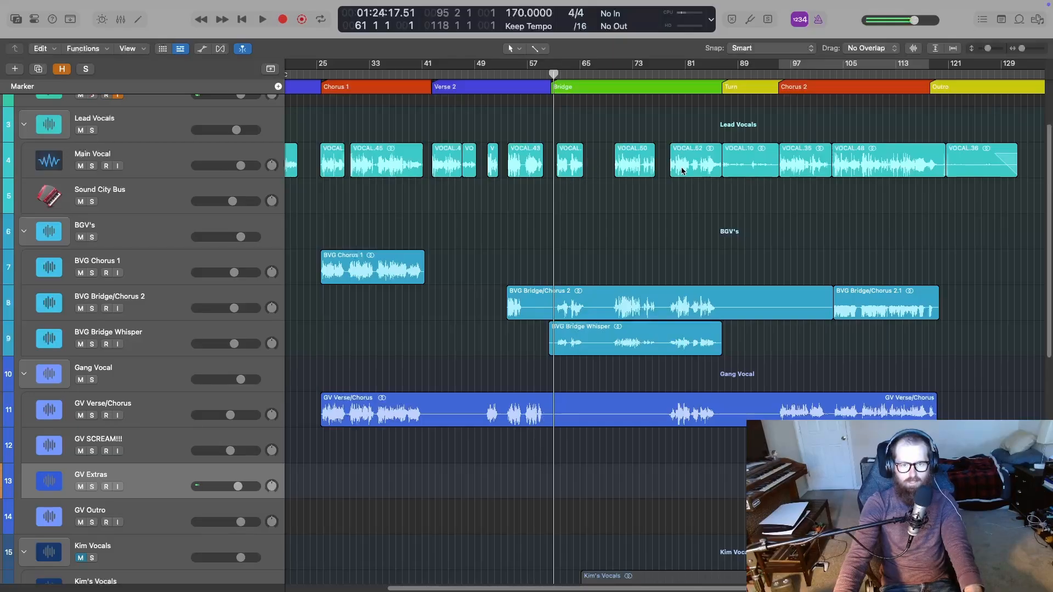
{"action": "scroll", "coordinate": [684, 171], "scroll_direction": "down", "scroll_amount": 2}
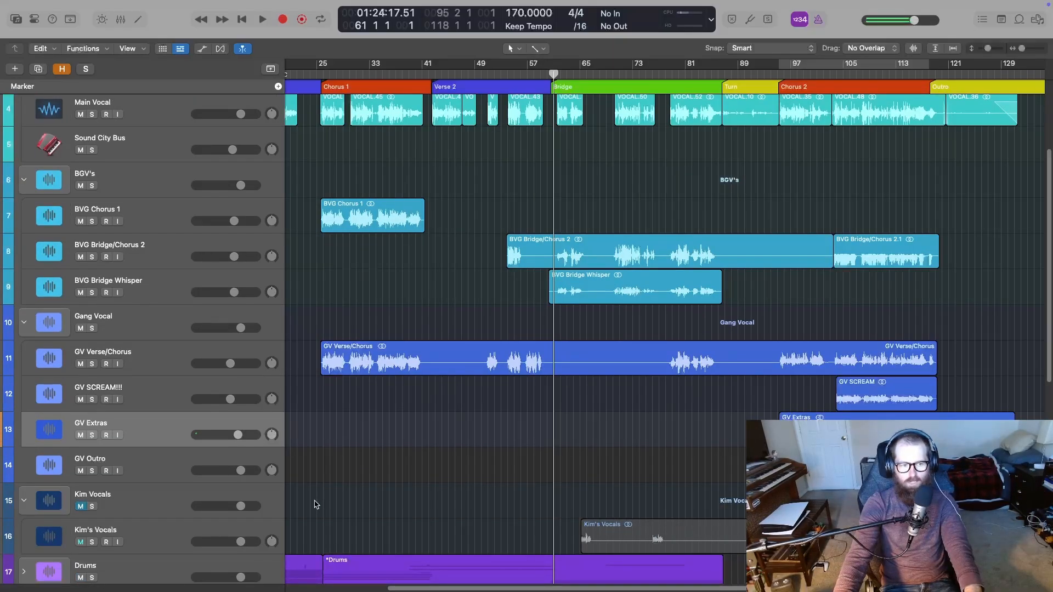
{"action": "scroll", "coordinate": [668, 338], "scroll_direction": "up", "scroll_amount": 2}
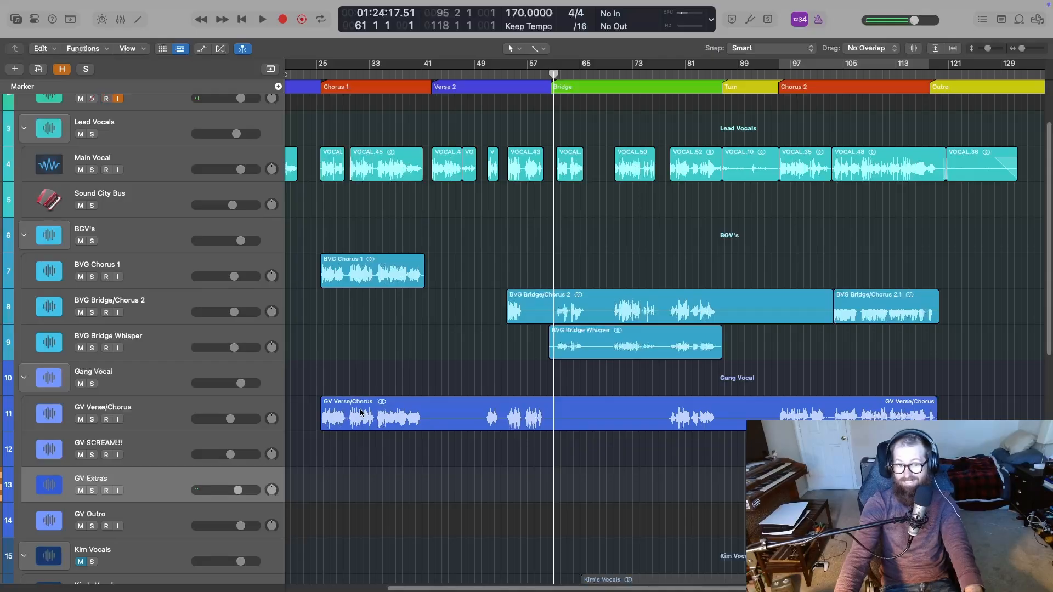
{"action": "scroll", "coordinate": [940, 355], "scroll_direction": "down", "scroll_amount": 2}
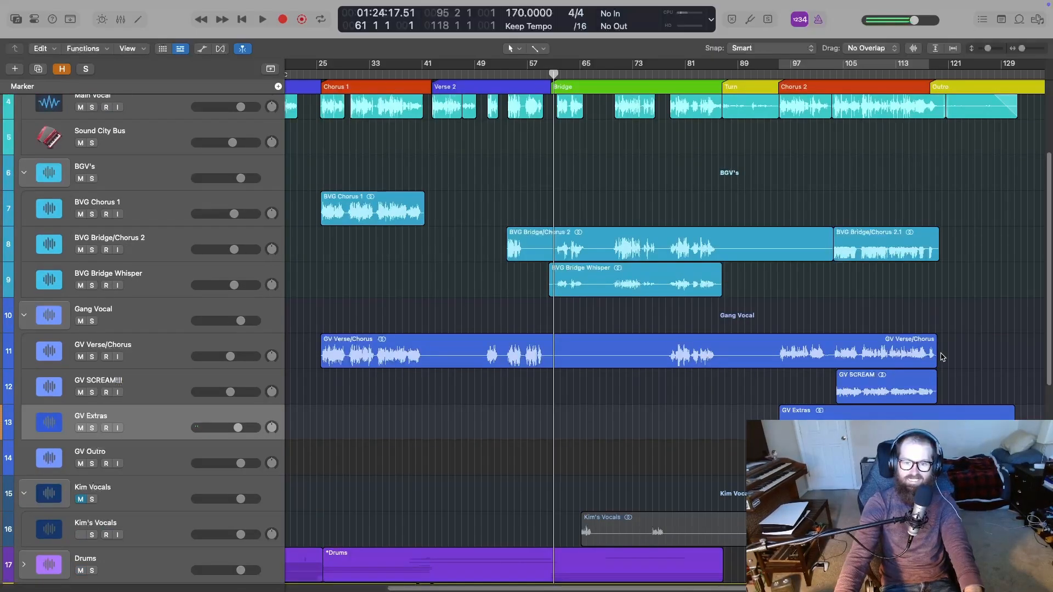
{"action": "scroll", "coordinate": [941, 357], "scroll_direction": "down", "scroll_amount": 2}
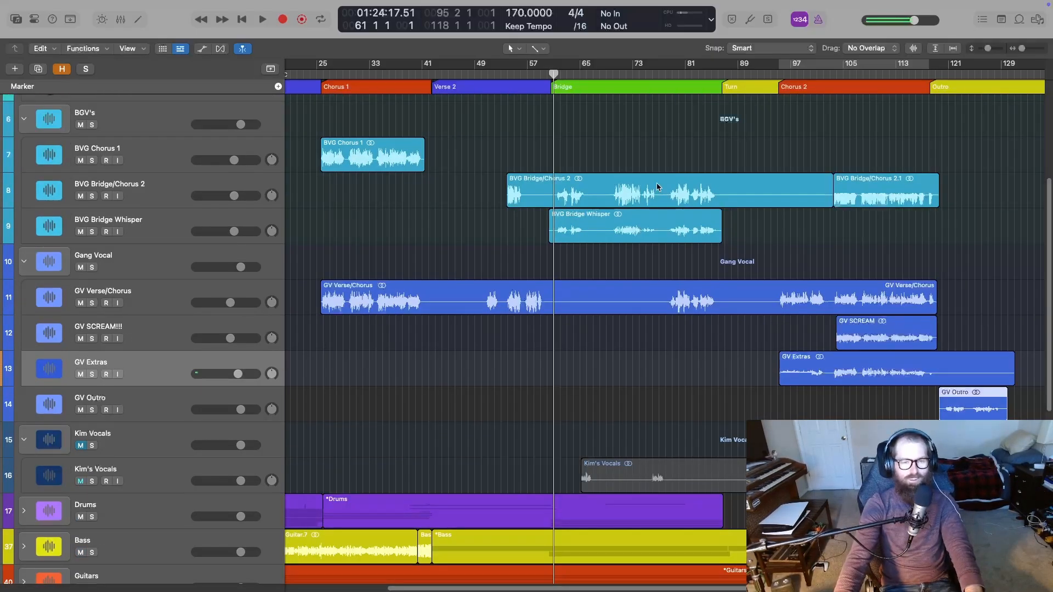
Switch from OBS to the Logic Pro project and show the arrangement through to the outro
{"action": "key", "text": "ctrl+Up"}
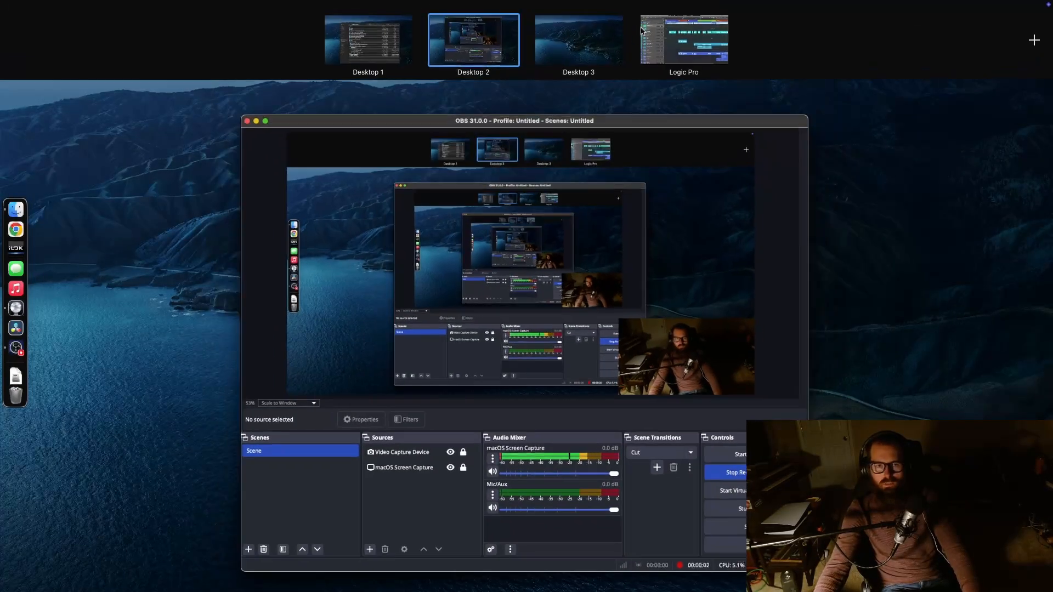
{"action": "left_click", "coordinate": [642, 31]}
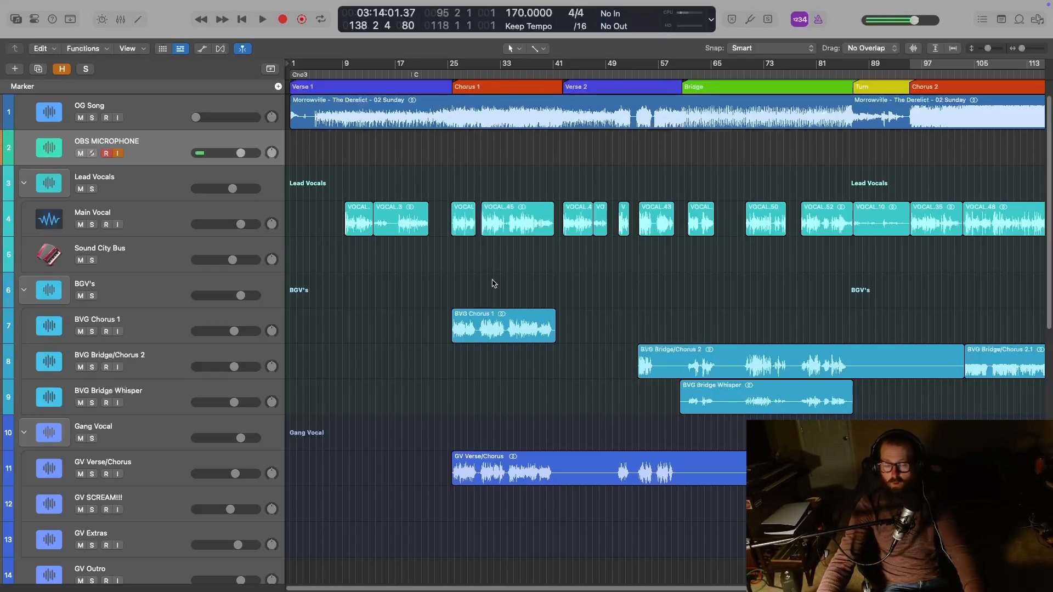
{"action": "scroll", "coordinate": [642, 369], "scroll_direction": "right", "scroll_amount": 5}
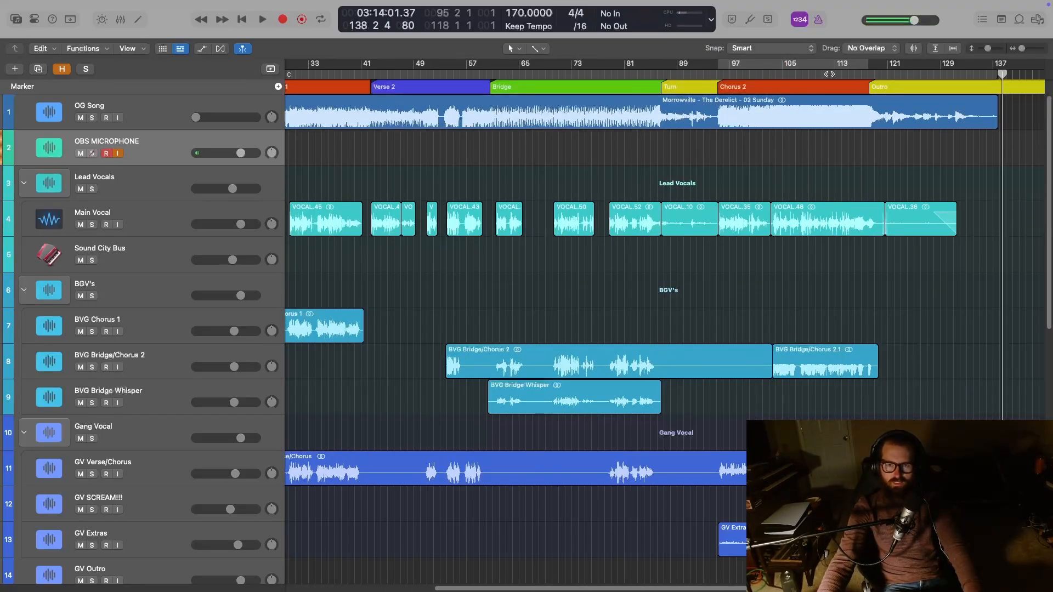
Move the playhead to the start of the GV SCREAM region, just before bar 104, and select the GV SCREAM!!! track
{"action": "left_click", "coordinate": [821, 75]}
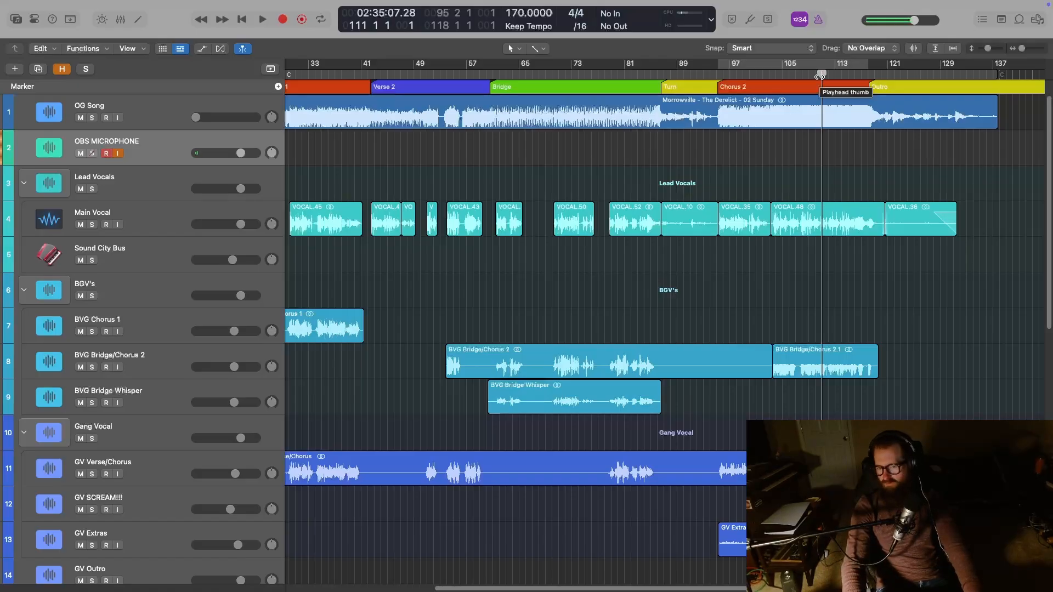
{"action": "scroll", "coordinate": [821, 75], "scroll_direction": "up", "scroll_amount": 10}
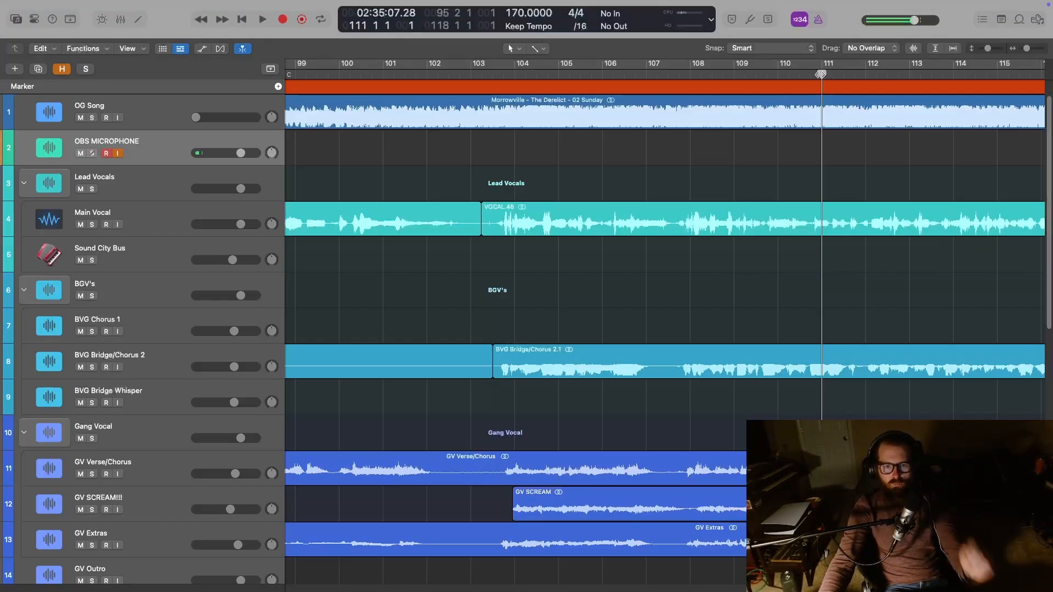
{"action": "left_click_drag", "start_coordinate": [825, 75], "coordinate": [510, 104]}
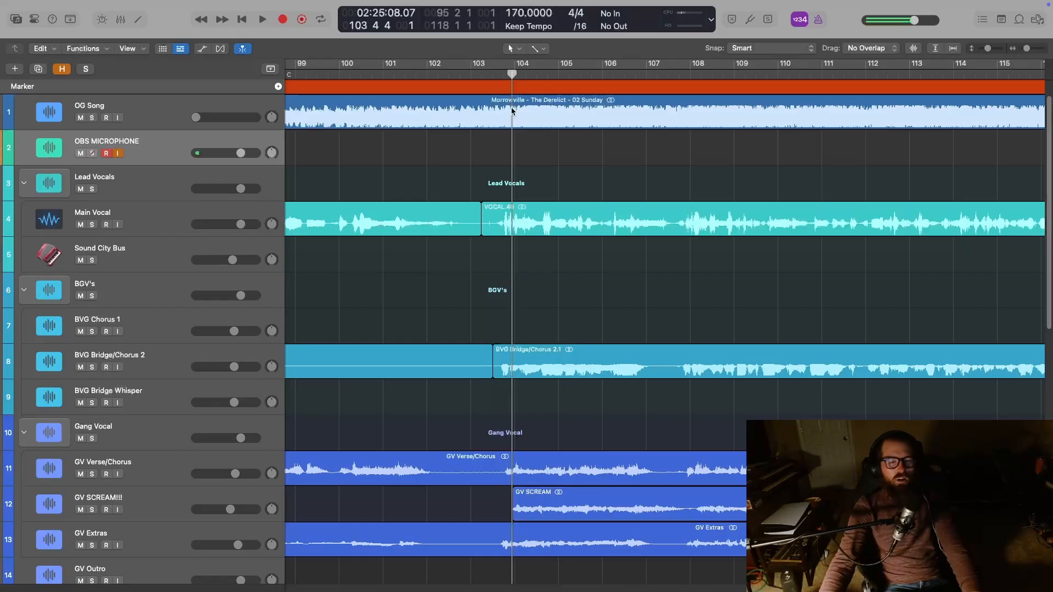
{"action": "left_click", "coordinate": [157, 504]}
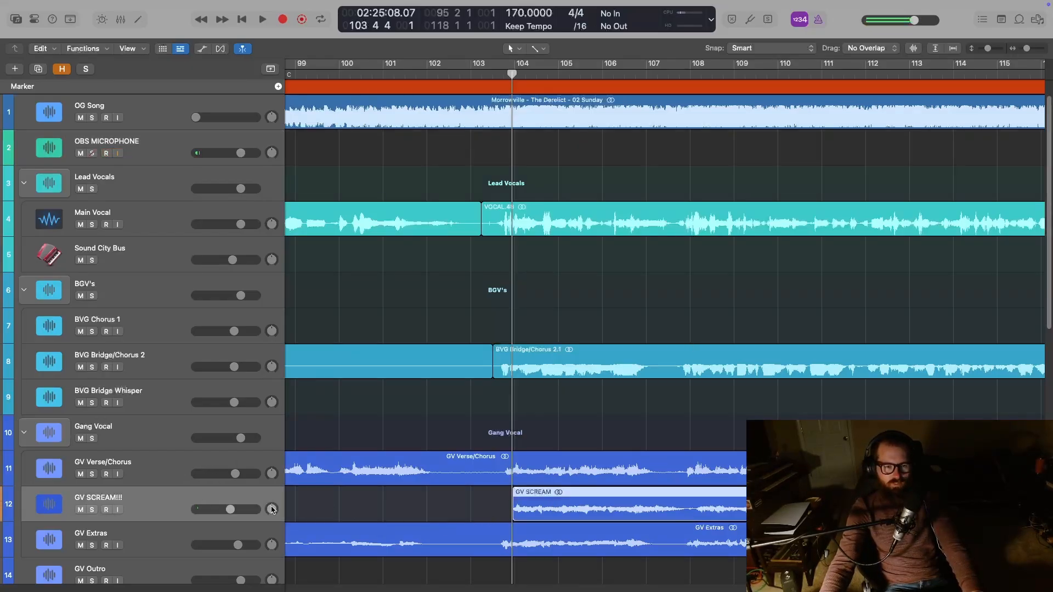
Automate the volume of the GV SCREAM!!! track to fade in from -∞ dB at the region's start to -4.0 dB just after bar 105
{"action": "key", "text": "a"}
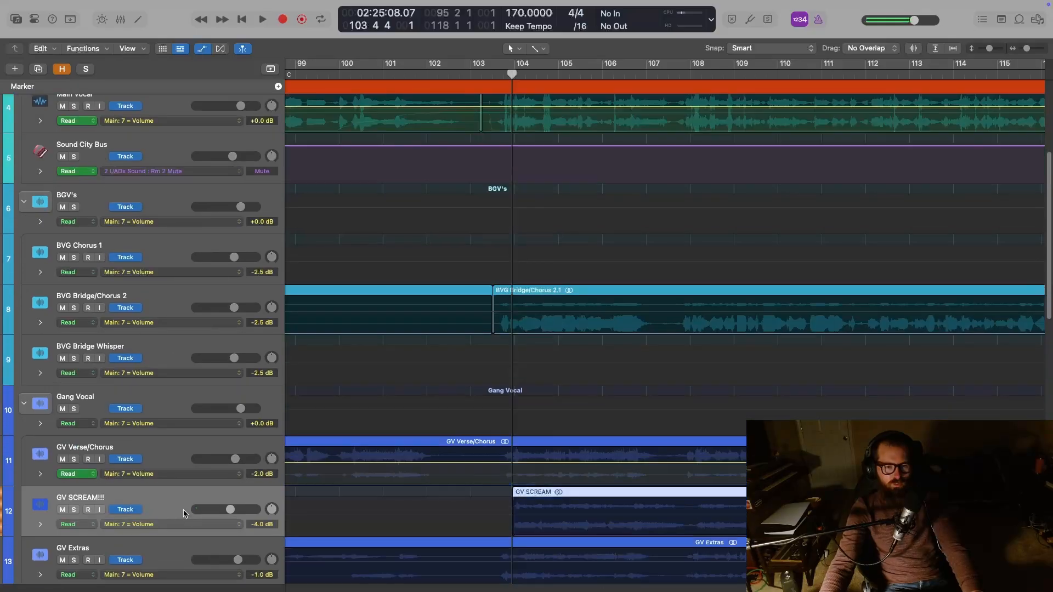
{"action": "left_click", "coordinate": [204, 521]}
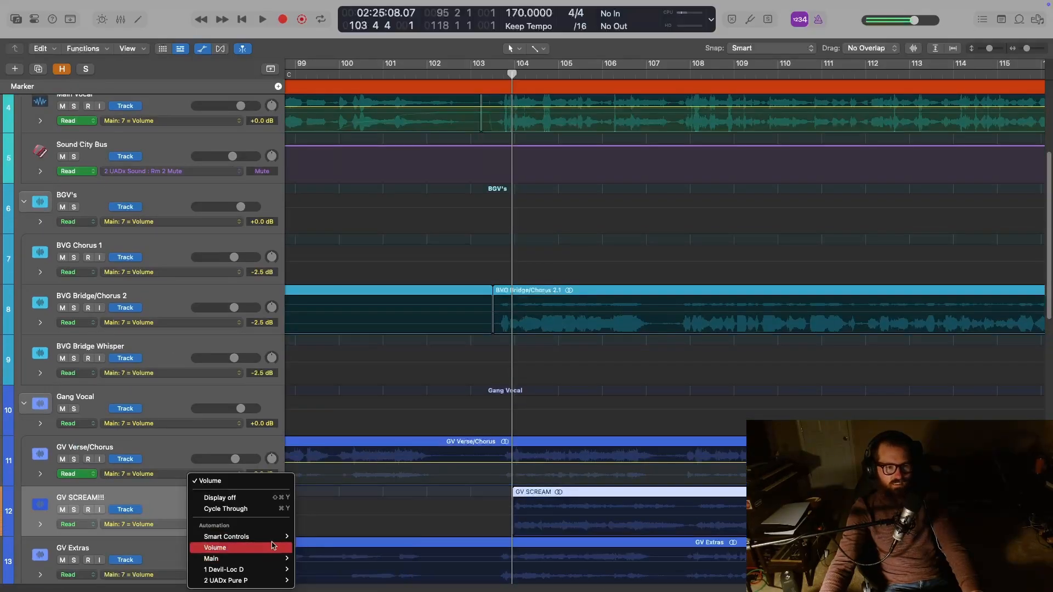
{"action": "mouse_move", "coordinate": [272, 565]}
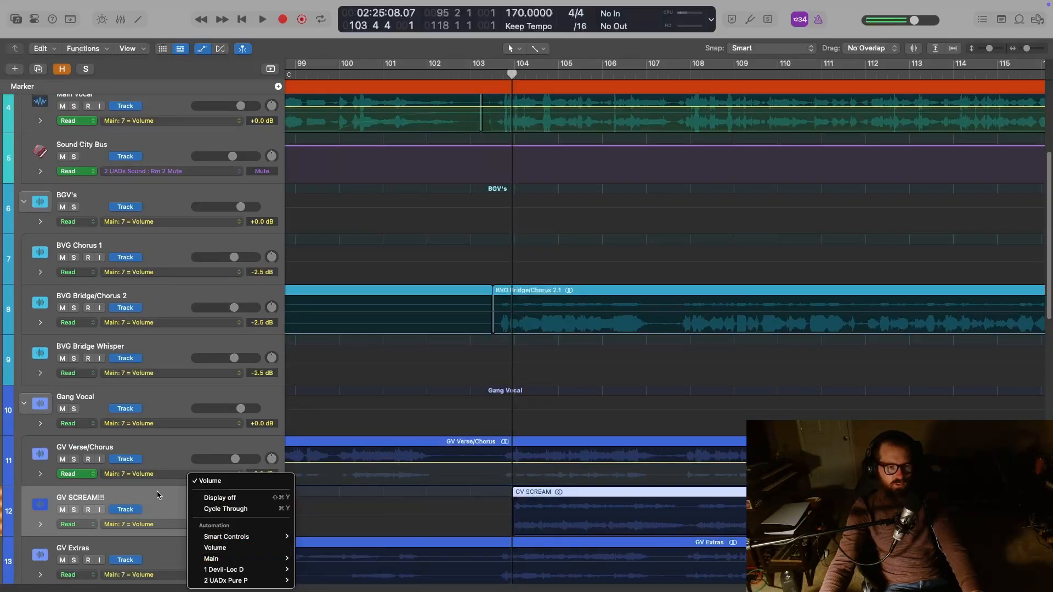
{"action": "left_click", "coordinate": [260, 553]}
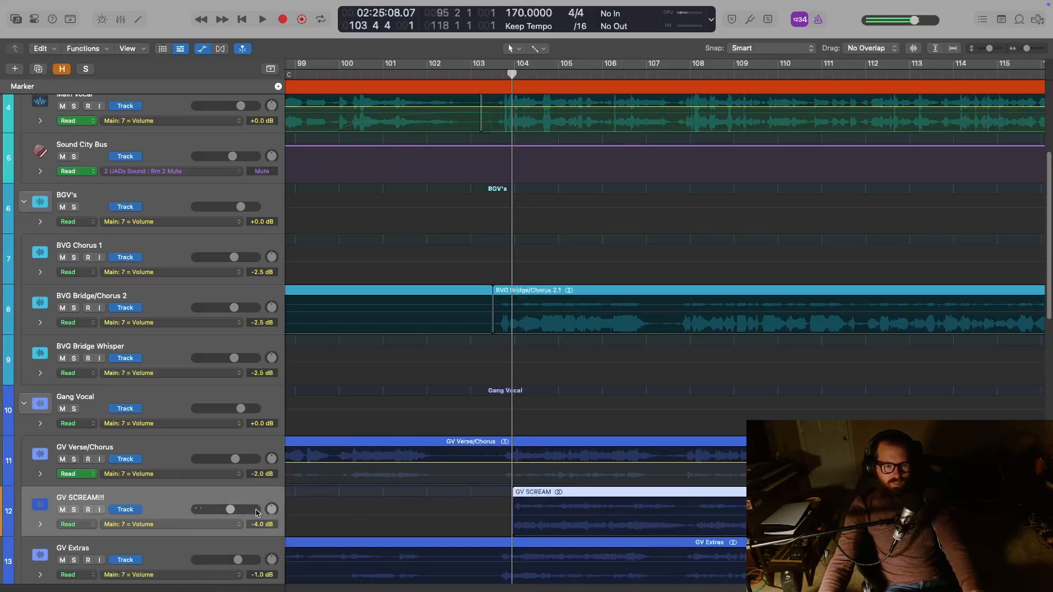
{"action": "left_click", "coordinate": [569, 519]}
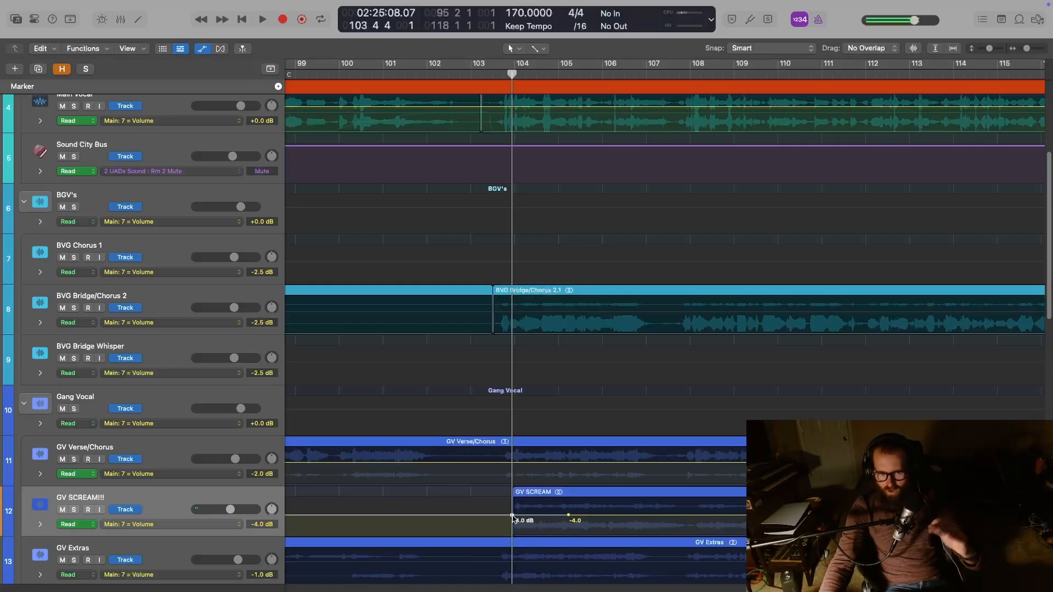
{"action": "left_click_drag", "start_coordinate": [513, 516], "coordinate": [512, 535]}
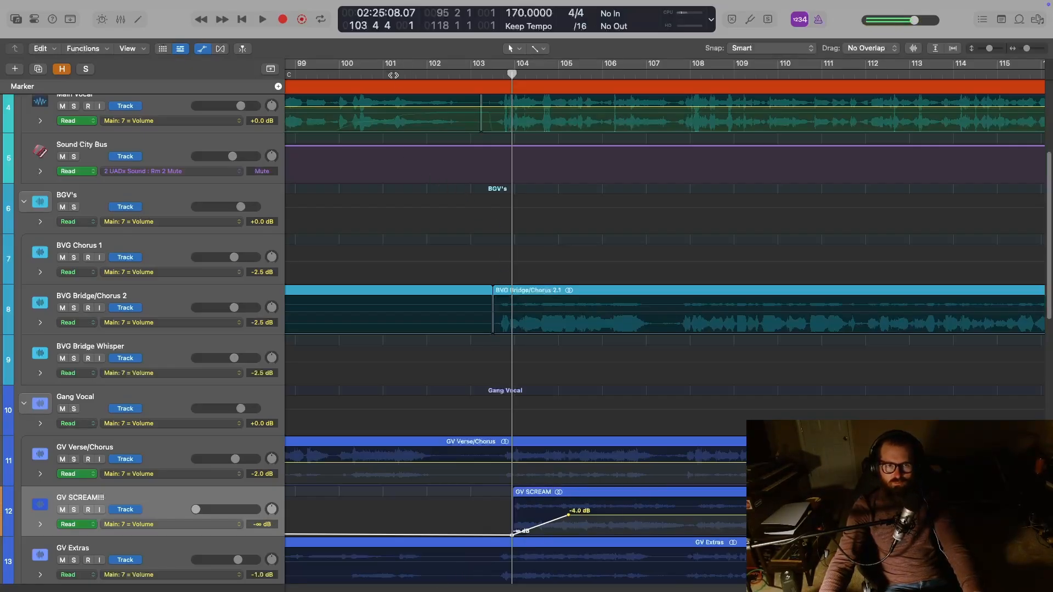
Audition the GV SCREAM fade-in from about bar 102, and stop playback at bar 107
{"action": "left_click", "coordinate": [420, 76]}
{"action": "key", "text": "space"}
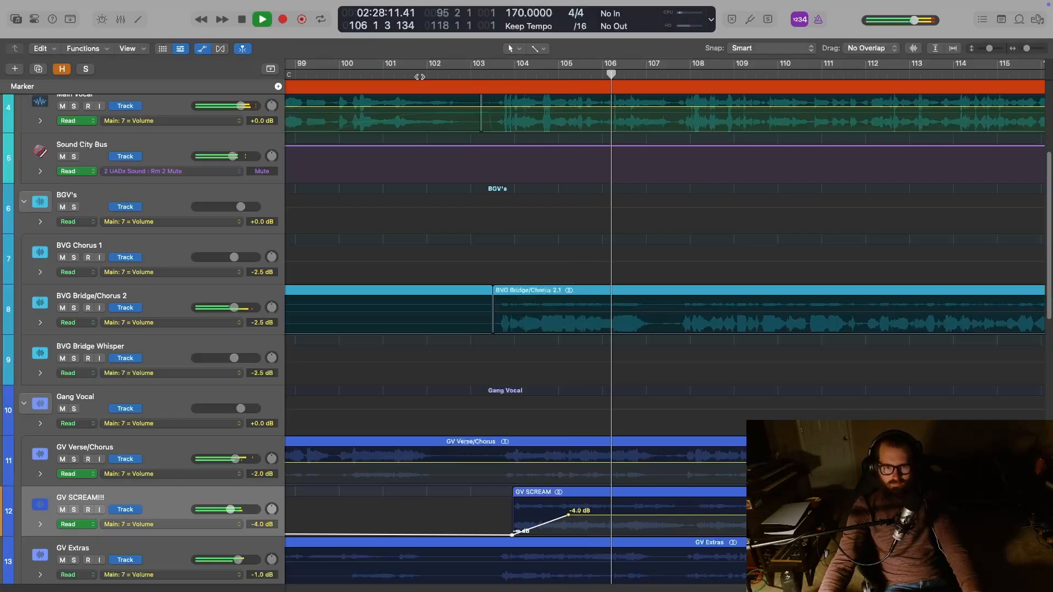
{"action": "key", "text": "space"}
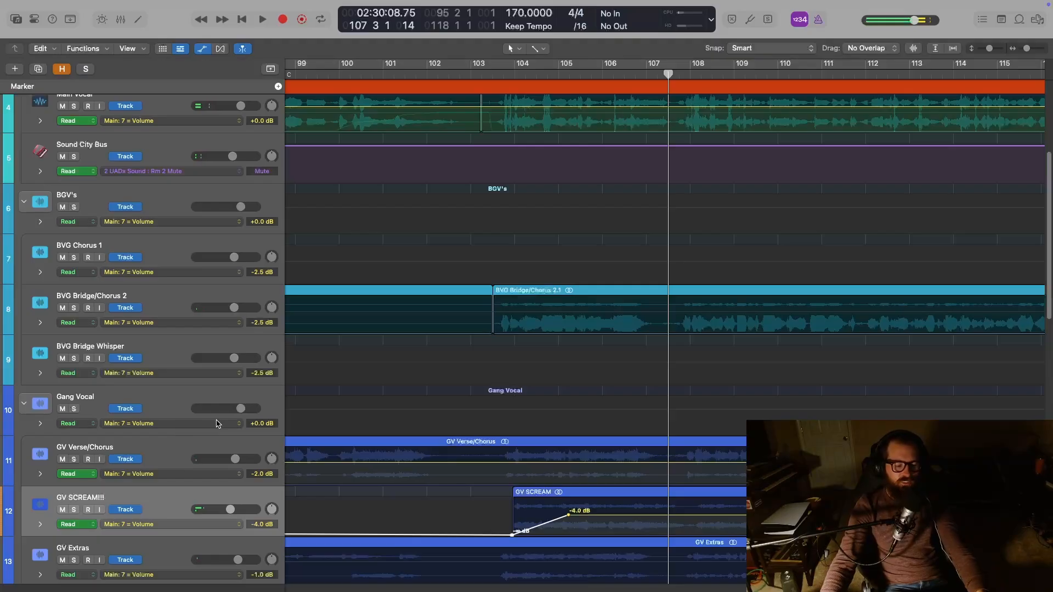
Select all regions, hide the track automation, and bring the bridge vocal tracks into view
{"action": "key", "text": "super+a"}
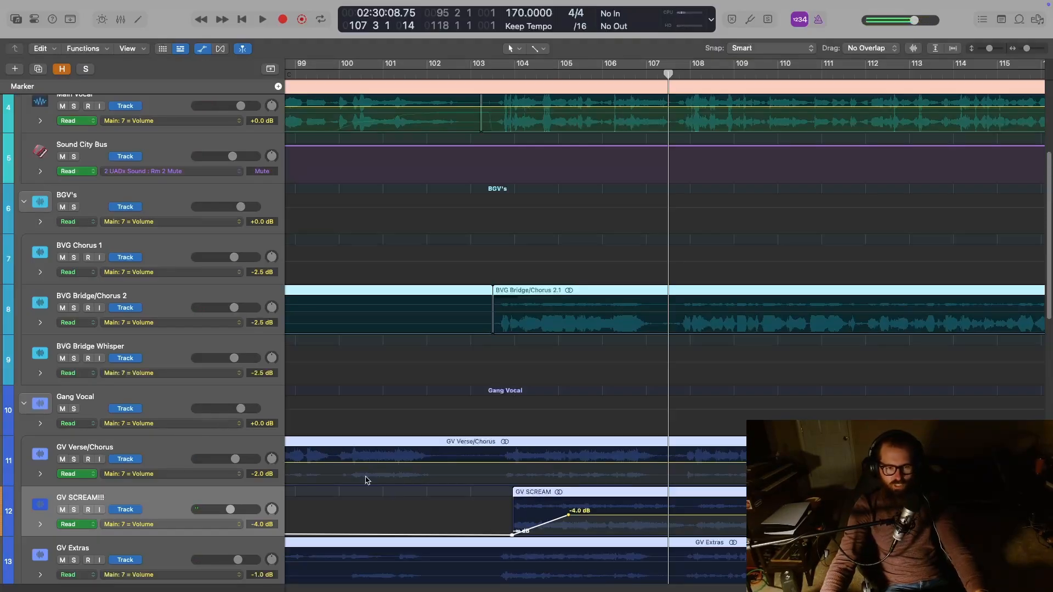
{"action": "key", "text": "a"}
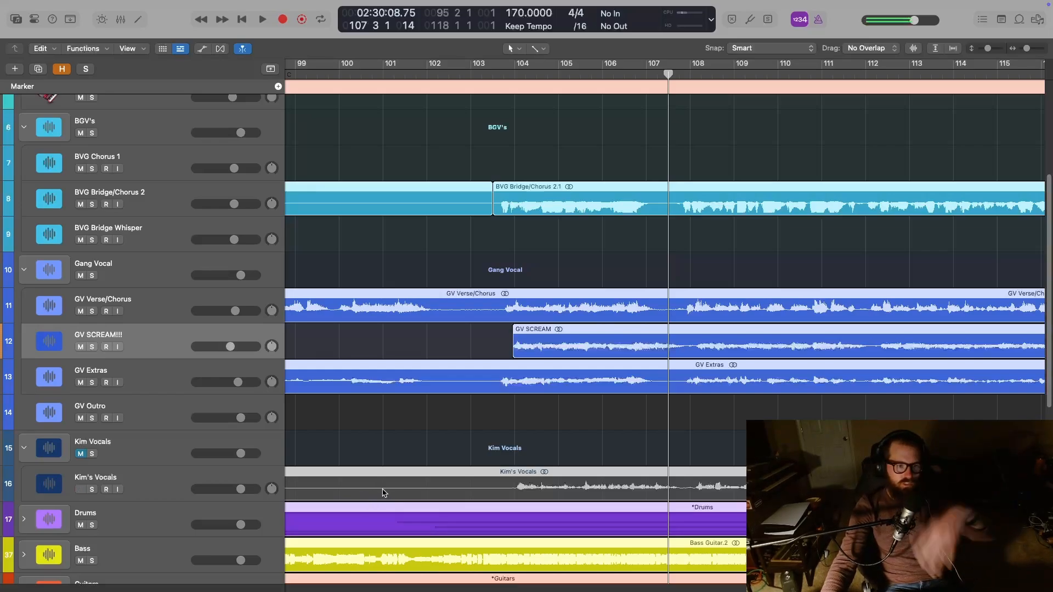
{"action": "left_click", "coordinate": [672, 498]}
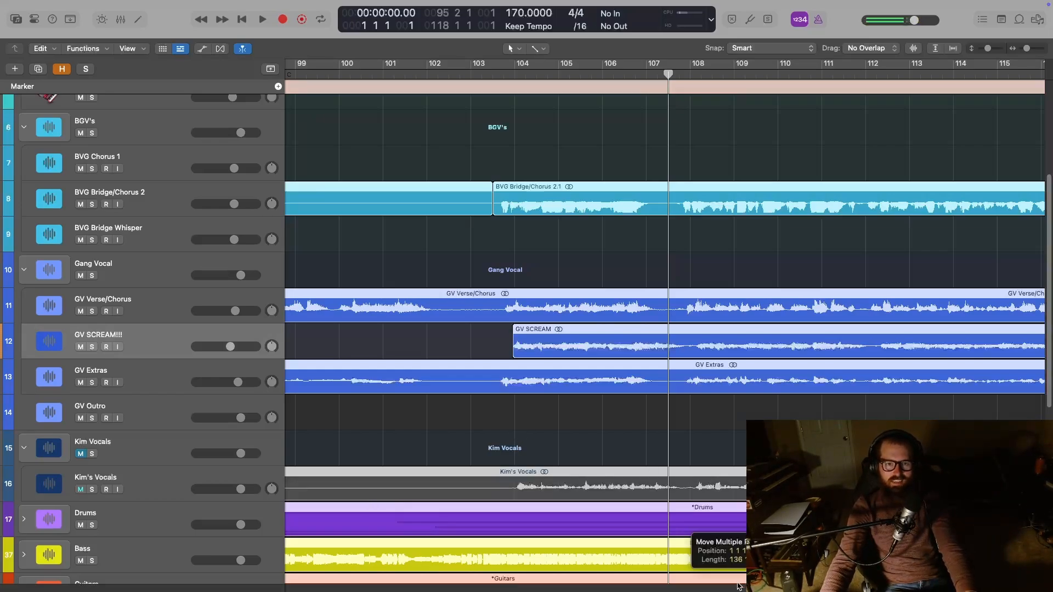
{"action": "scroll", "coordinate": [664, 329], "scroll_direction": "down", "scroll_amount": 3}
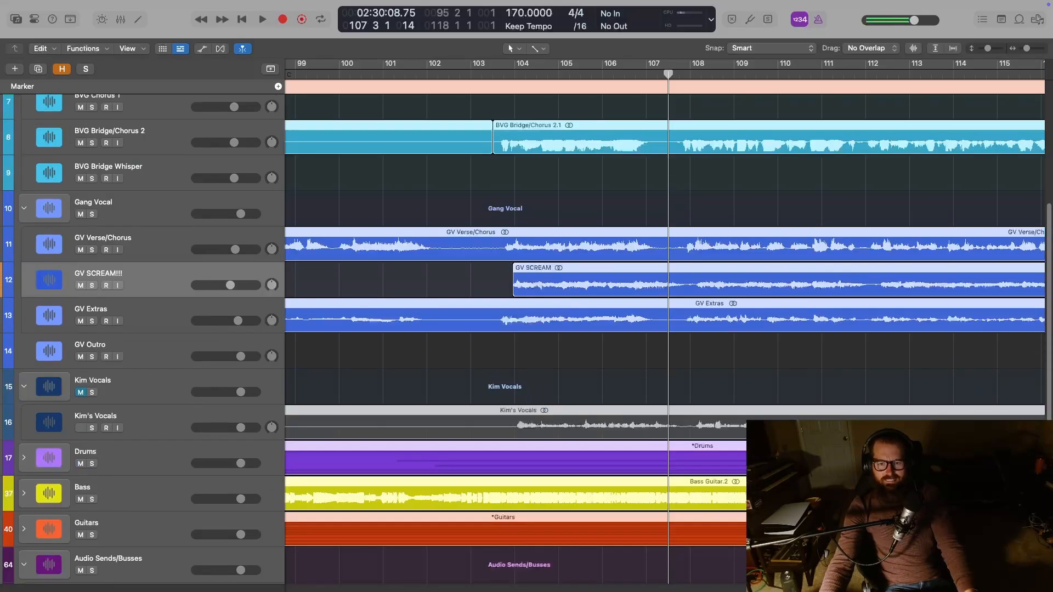
{"action": "scroll", "coordinate": [619, 537], "scroll_direction": "left", "scroll_amount": 15}
{"action": "scroll", "coordinate": [618, 536], "scroll_direction": "up", "scroll_amount": 10}
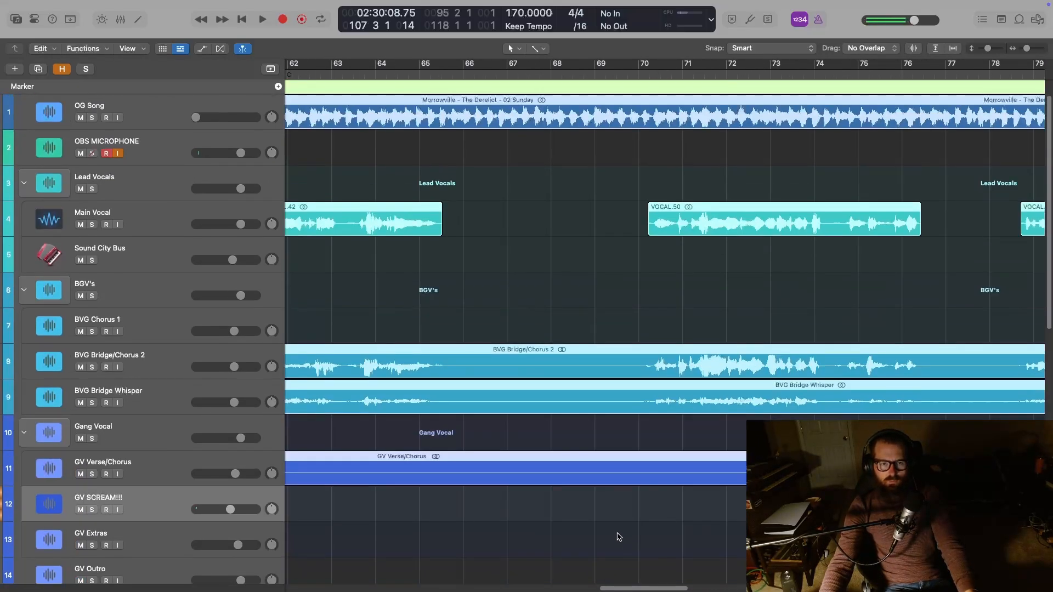
Place the playhead at bar 61 and examine the lead and background vocal regions across the bridge
{"action": "scroll", "coordinate": [618, 537], "scroll_direction": "down", "scroll_amount": 5}
{"action": "left_click_drag", "start_coordinate": [584, 71], "coordinate": [577, 71]}
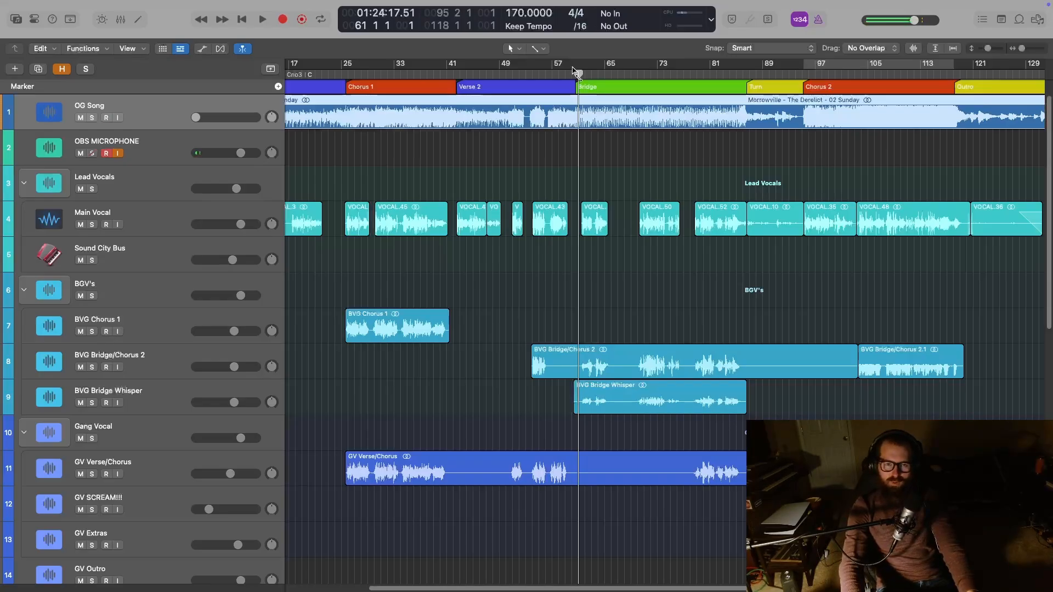
{"action": "scroll", "coordinate": [576, 71], "scroll_direction": "up", "scroll_amount": 5}
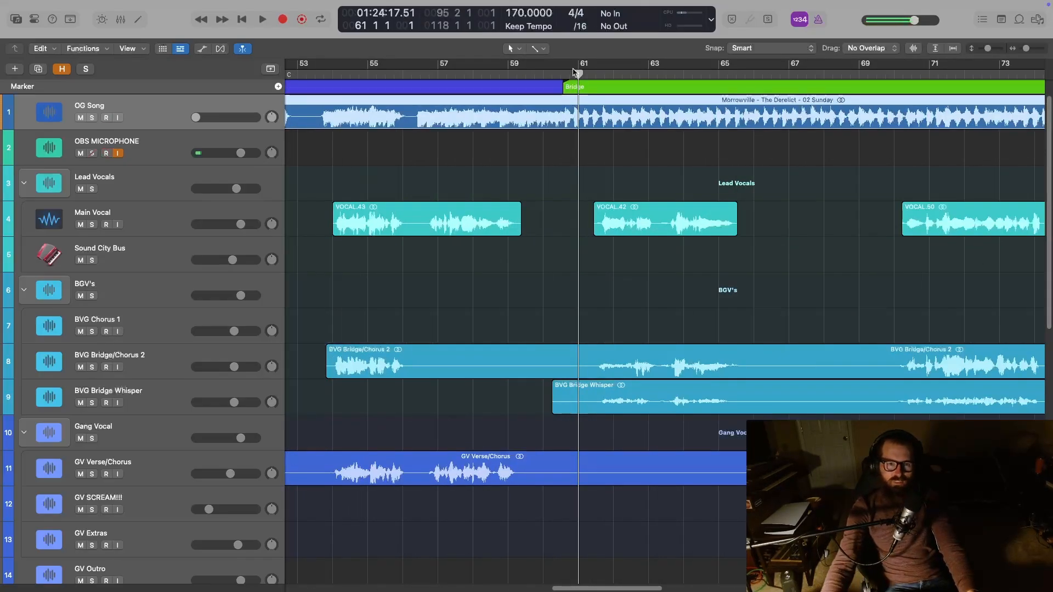
{"action": "scroll", "coordinate": [686, 250], "scroll_direction": "right", "scroll_amount": 10}
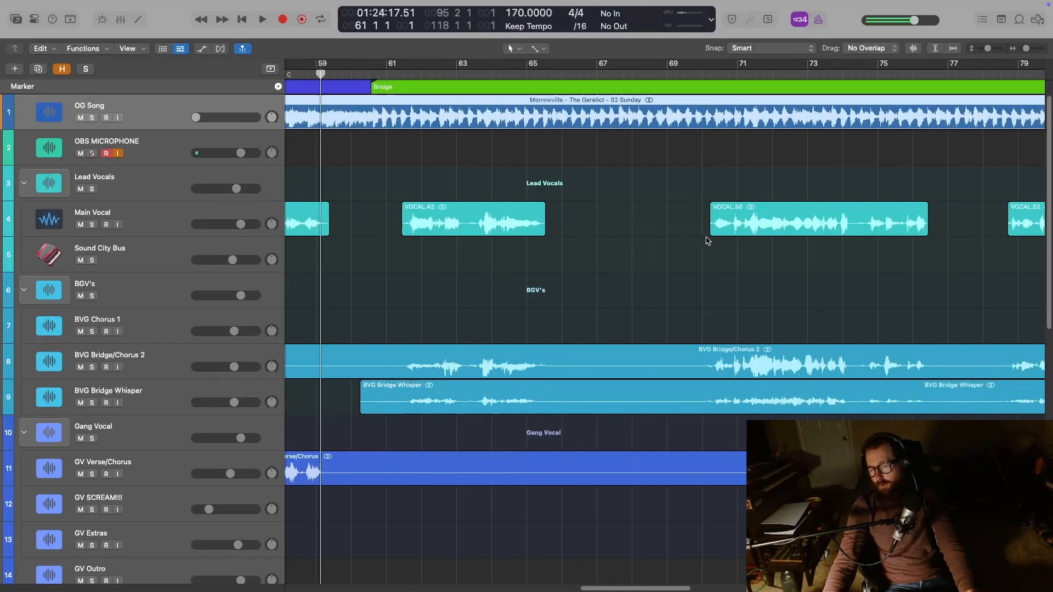
{"action": "scroll", "coordinate": [729, 244], "scroll_direction": "right", "scroll_amount": 3}
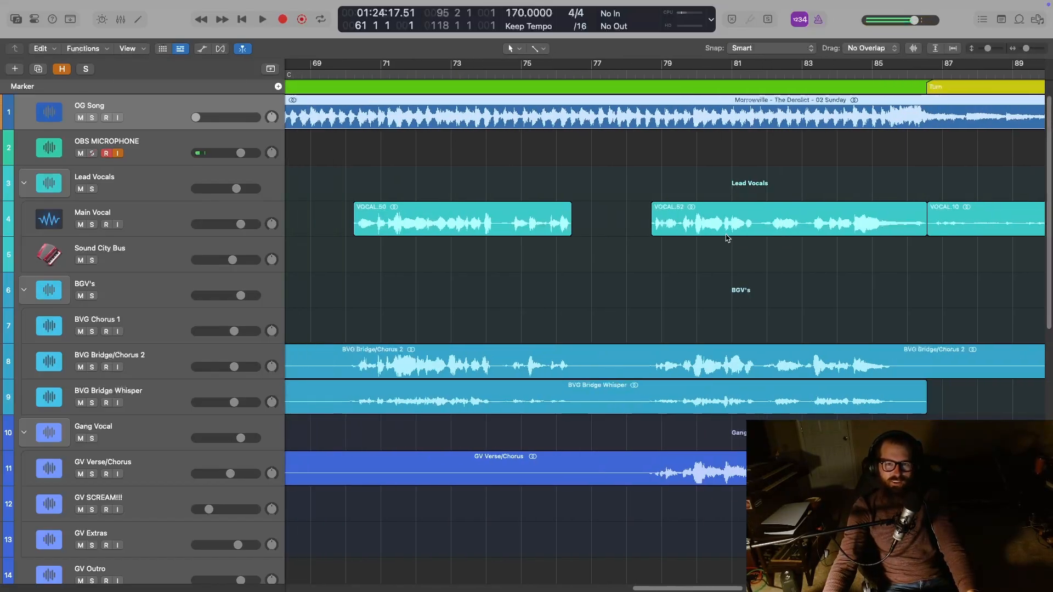
{"action": "scroll", "coordinate": [735, 274], "scroll_direction": "left", "scroll_amount": 5}
{"action": "scroll", "coordinate": [738, 276], "scroll_direction": "left", "scroll_amount": 3}
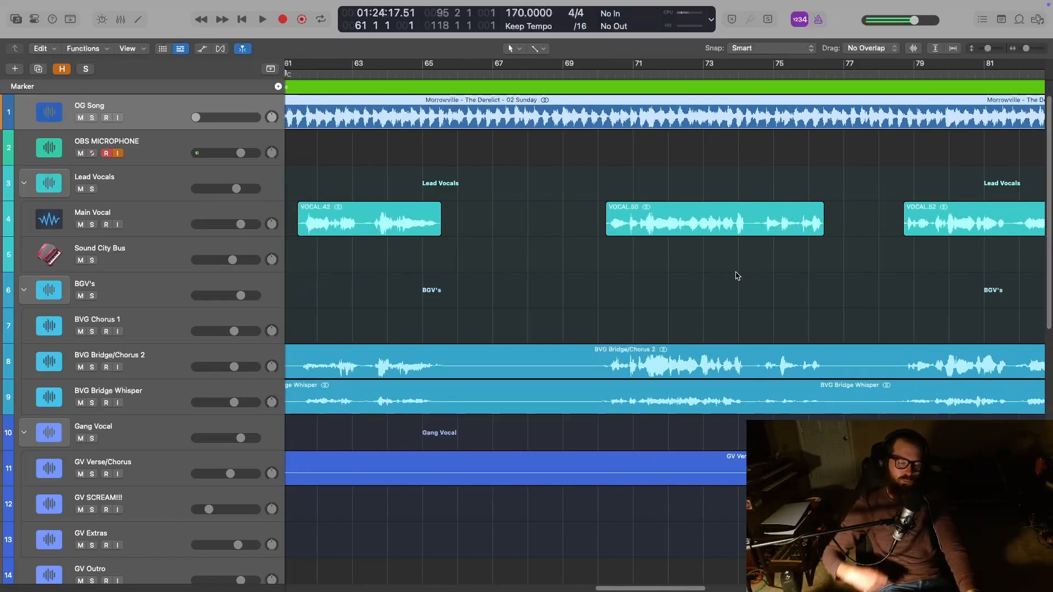
{"action": "scroll", "coordinate": [737, 276], "scroll_direction": "left", "scroll_amount": 2}
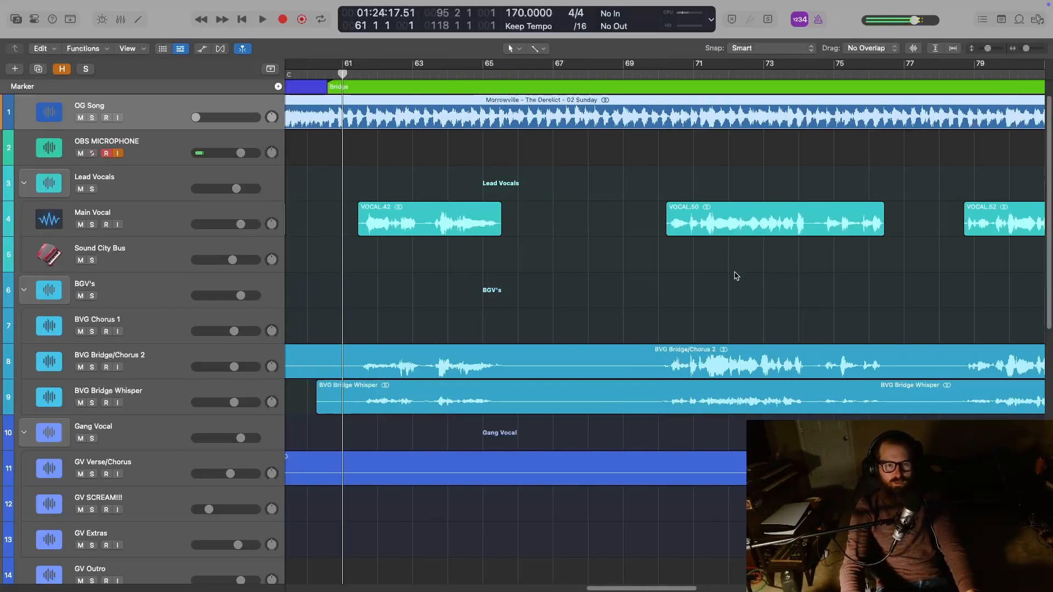
Set a cycle range over the bridge from 60 4 1 1 to 86 1 1 1
{"action": "key", "text": "super+Left"}
{"action": "key", "text": "super+Up"}
{"action": "key", "text": "super+Left"}
{"action": "key", "text": "super+Up"}
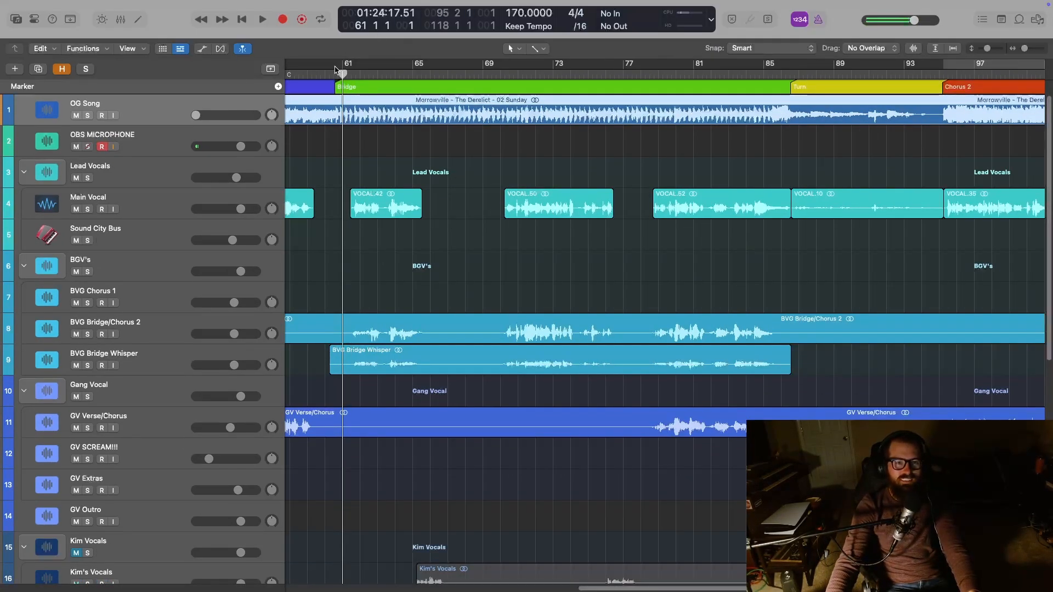
{"action": "mouse_move", "coordinate": [335, 69]}
{"action": "left_mouse_down"}
{"action": "mouse_move", "coordinate": [402, 83]}
{"action": "mouse_move", "coordinate": [951, 108]}
{"action": "mouse_move", "coordinate": [943, 119]}
{"action": "mouse_move", "coordinate": [800, 128]}
{"action": "mouse_move", "coordinate": [788, 83]}
{"action": "left_mouse_up"}
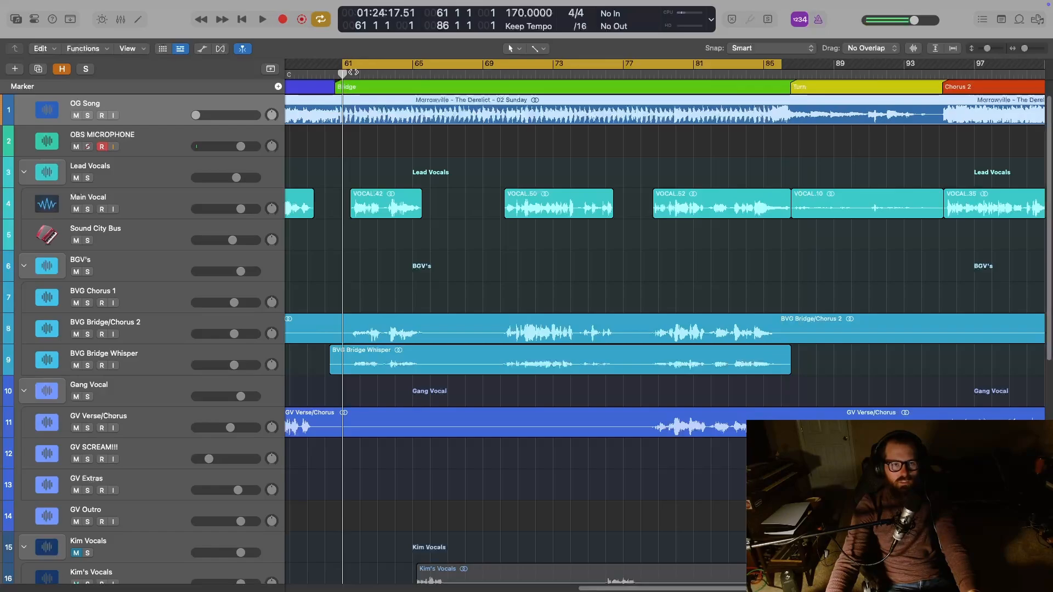
{"action": "left_click_drag", "start_coordinate": [341, 71], "coordinate": [337, 71]}
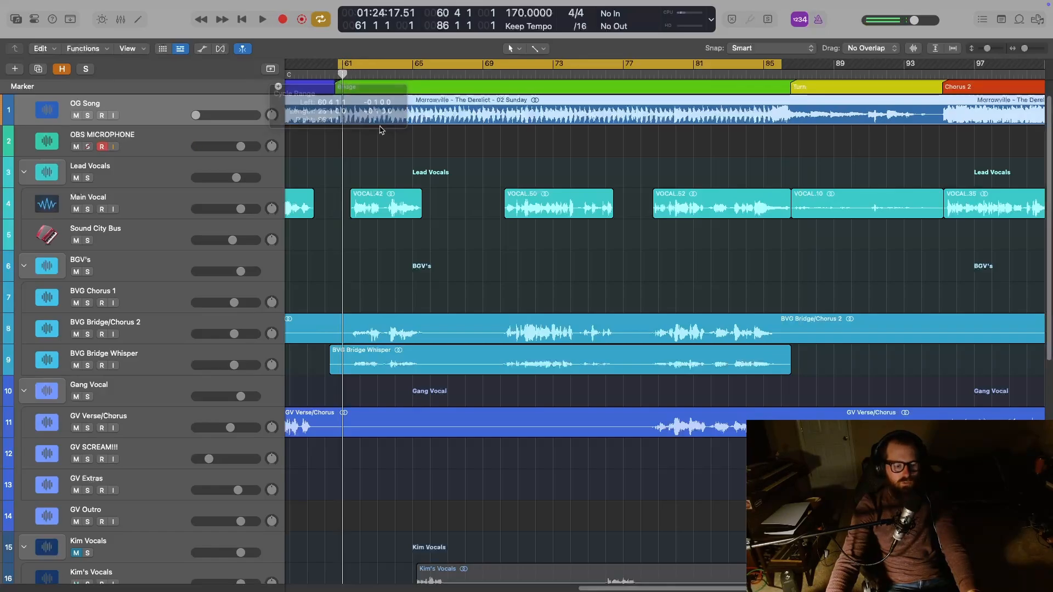
Show the mixer and insert Slate Digital's Stellar Echo SD-201 in stereo after the existing effects on the Main Vocal channel
{"action": "key", "text": "x"}
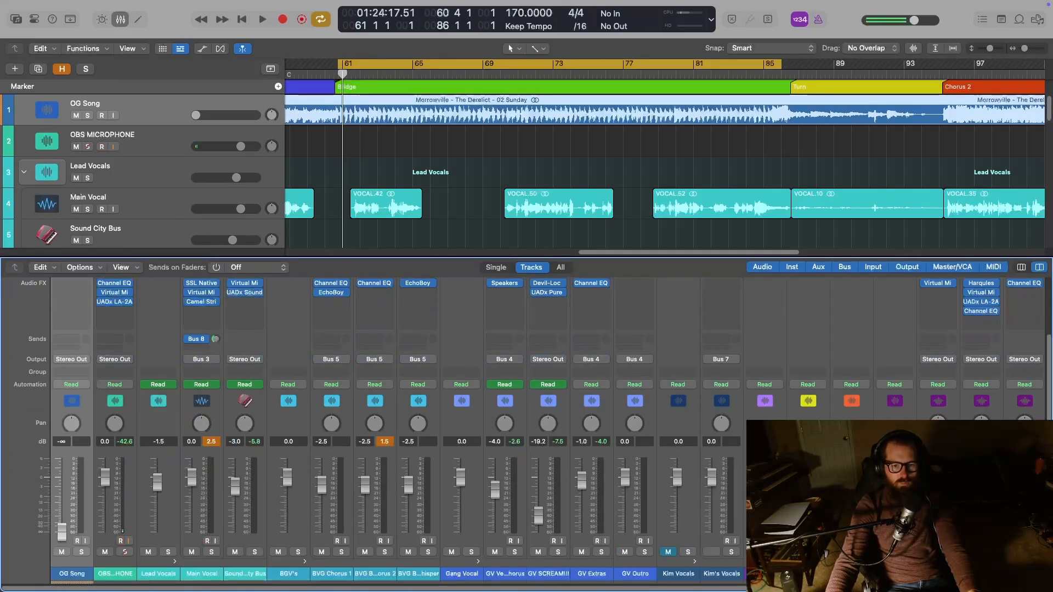
{"action": "scroll", "coordinate": [182, 498], "scroll_direction": "up", "scroll_amount": 3}
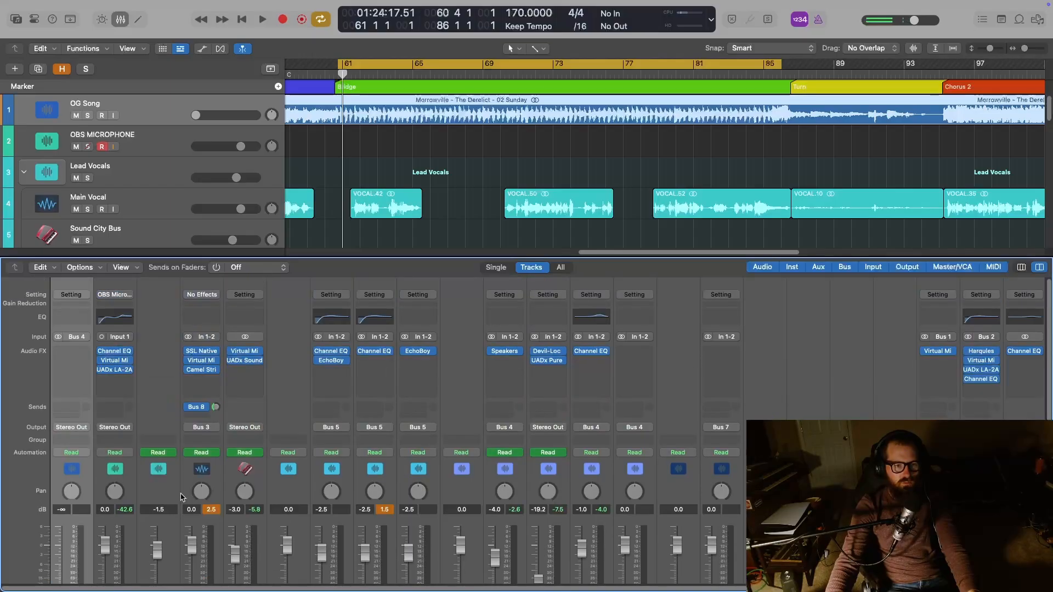
{"action": "left_click", "coordinate": [210, 381]}
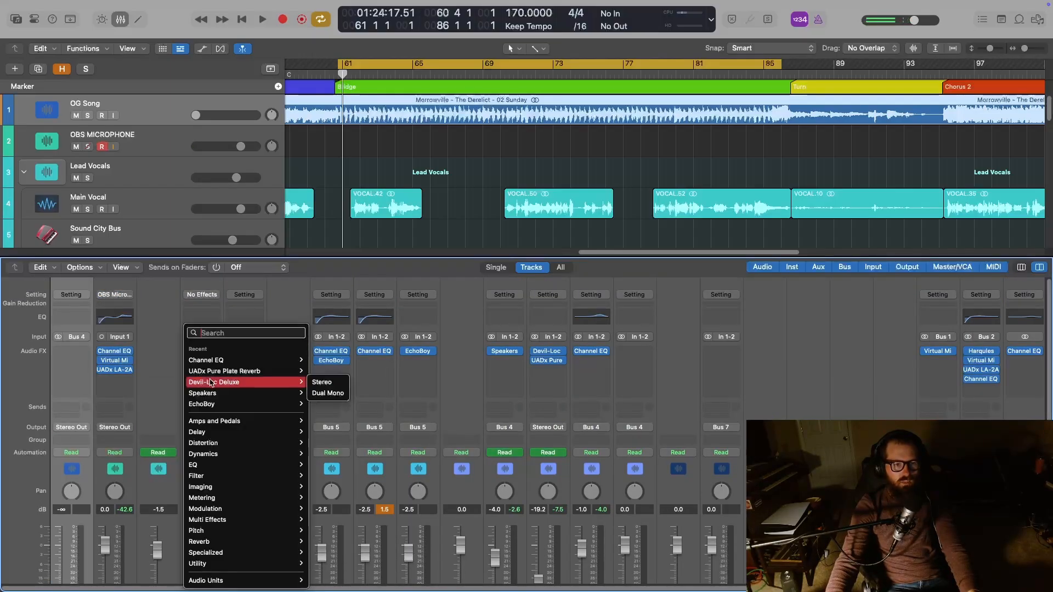
{"action": "mouse_move", "coordinate": [274, 580]}
{"action": "mouse_move", "coordinate": [408, 572]}
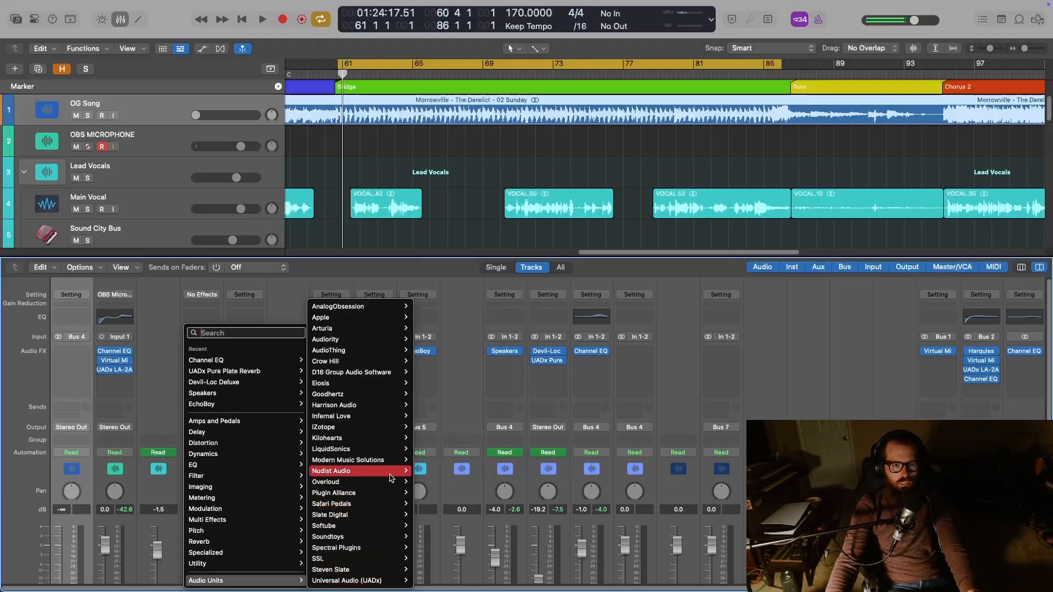
{"action": "mouse_move", "coordinate": [395, 516]}
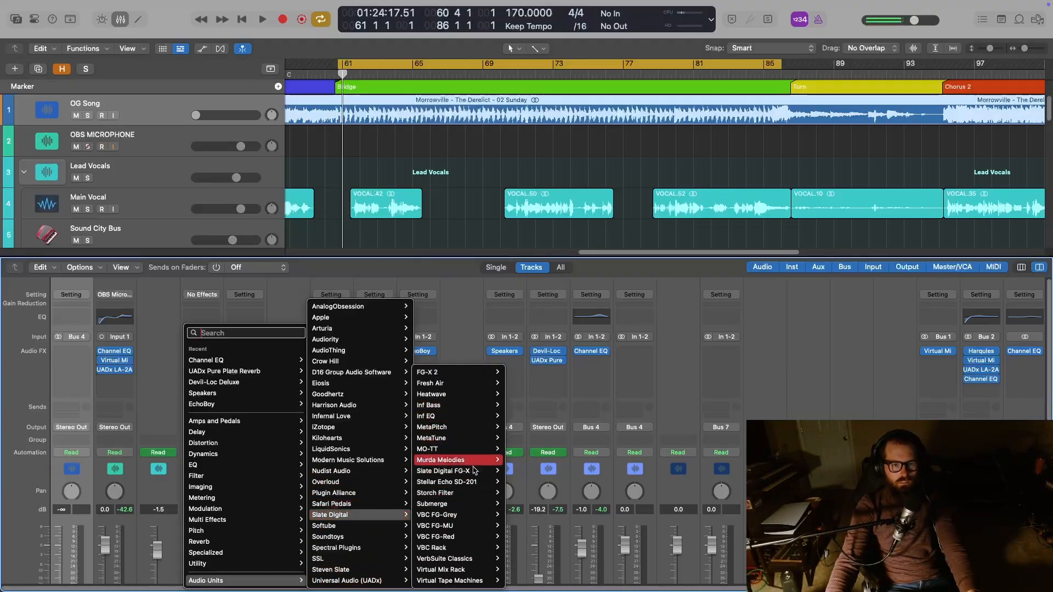
{"action": "mouse_move", "coordinate": [485, 482]}
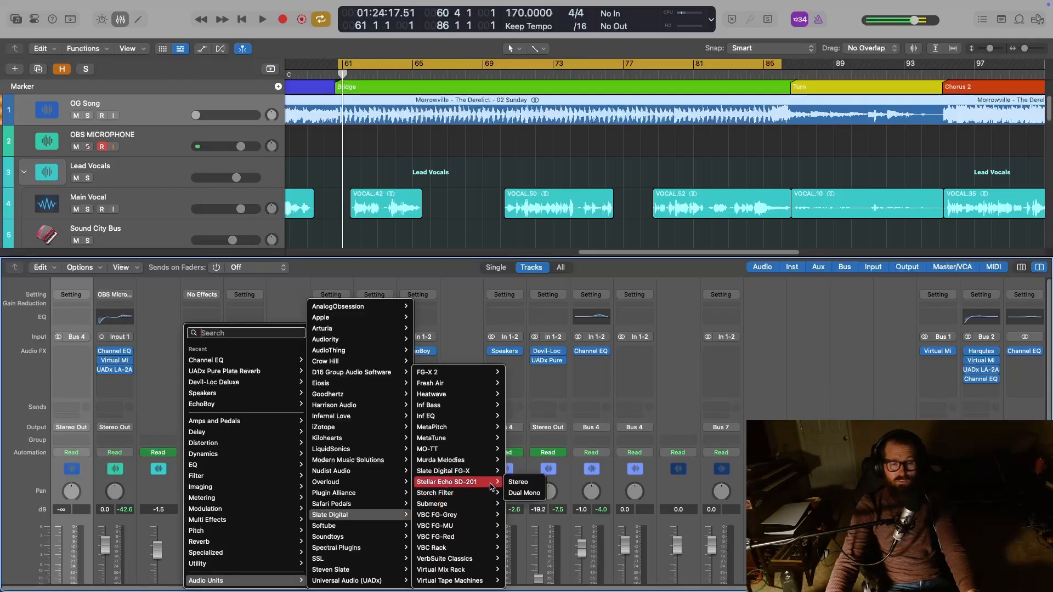
{"action": "left_click", "coordinate": [518, 482]}
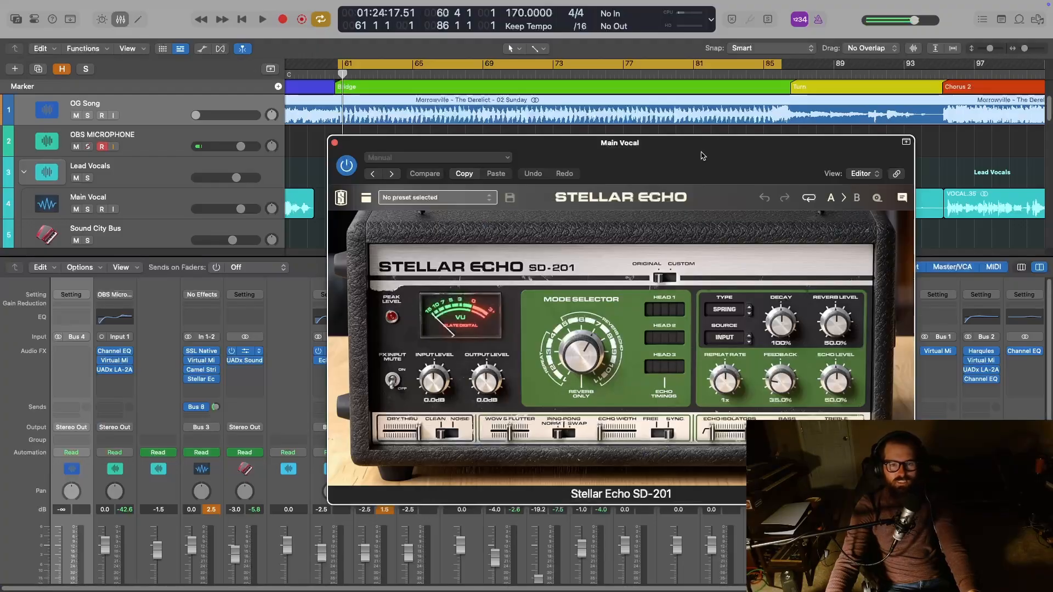
Move the Stellar Echo window clear of the vocal regions and examine its Basics and Abstract presets
{"action": "left_click_drag", "start_coordinate": [703, 156], "coordinate": [620, 290]}
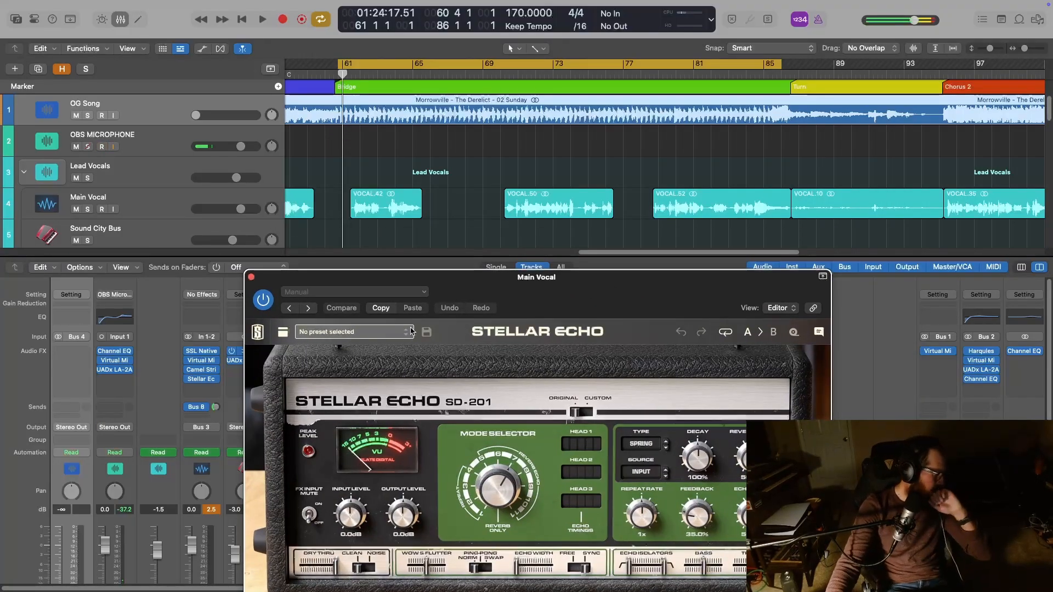
{"action": "left_click", "coordinate": [406, 333]}
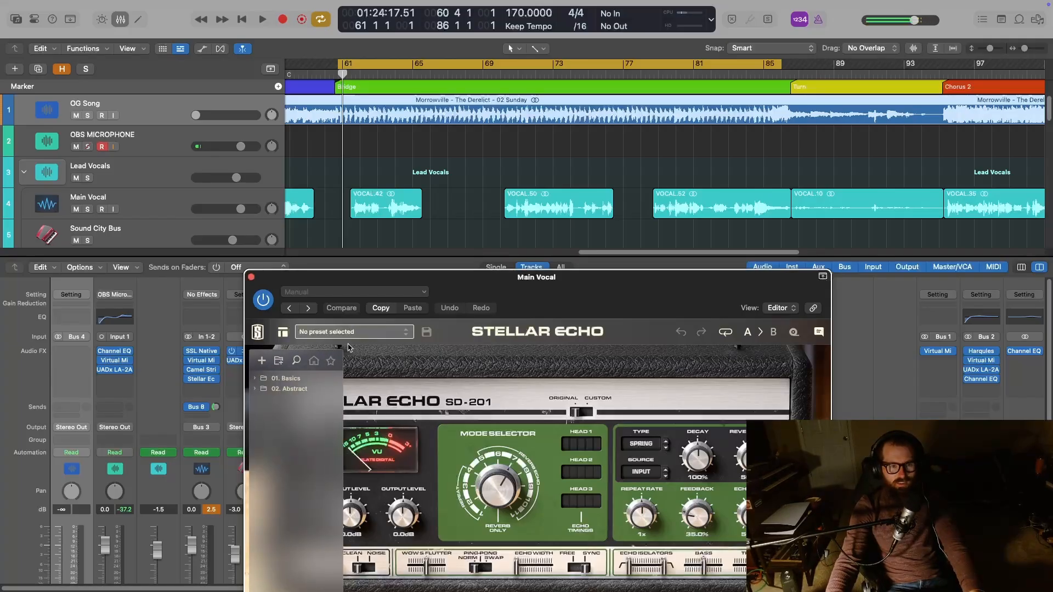
{"action": "left_click", "coordinate": [299, 394]}
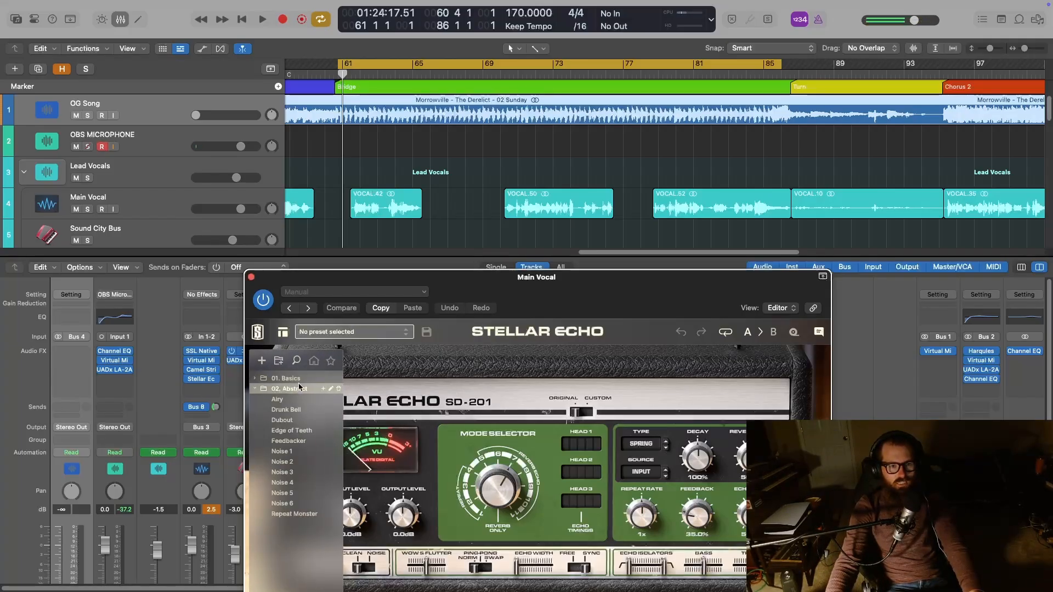
{"action": "left_click", "coordinate": [299, 379]}
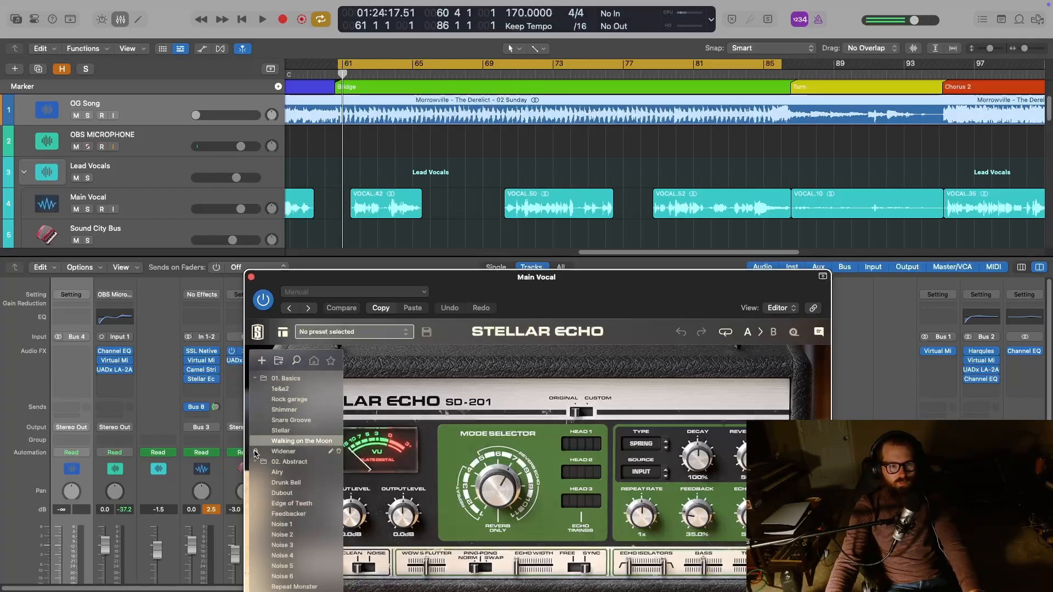
{"action": "left_click", "coordinate": [289, 461]}
Solo the Lead Vocals track and audition Stellar Echo on the bridge vocal
{"action": "key", "text": "space"}
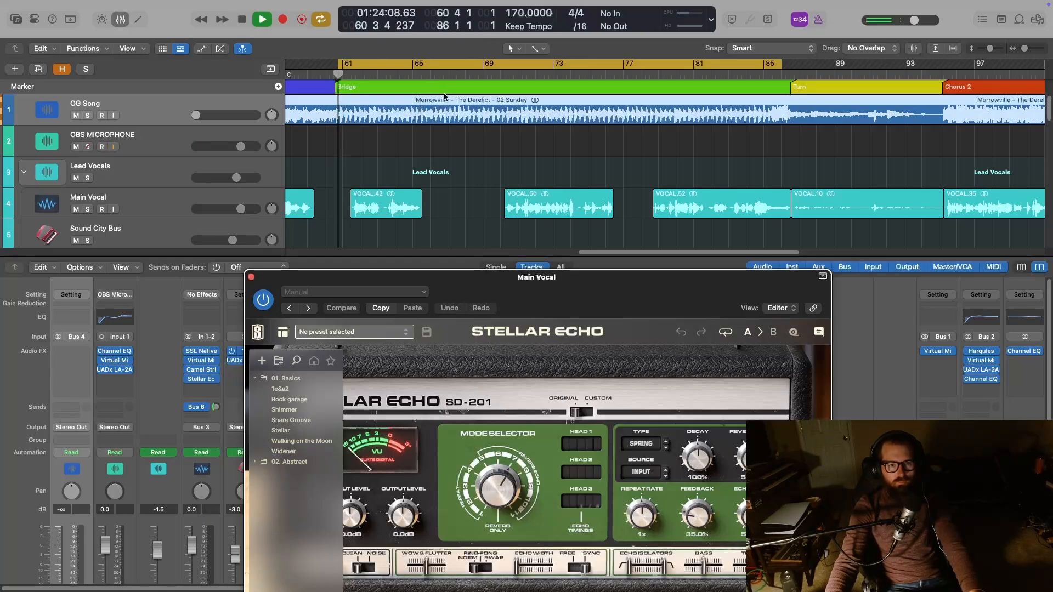
{"action": "left_click", "coordinate": [87, 177]}
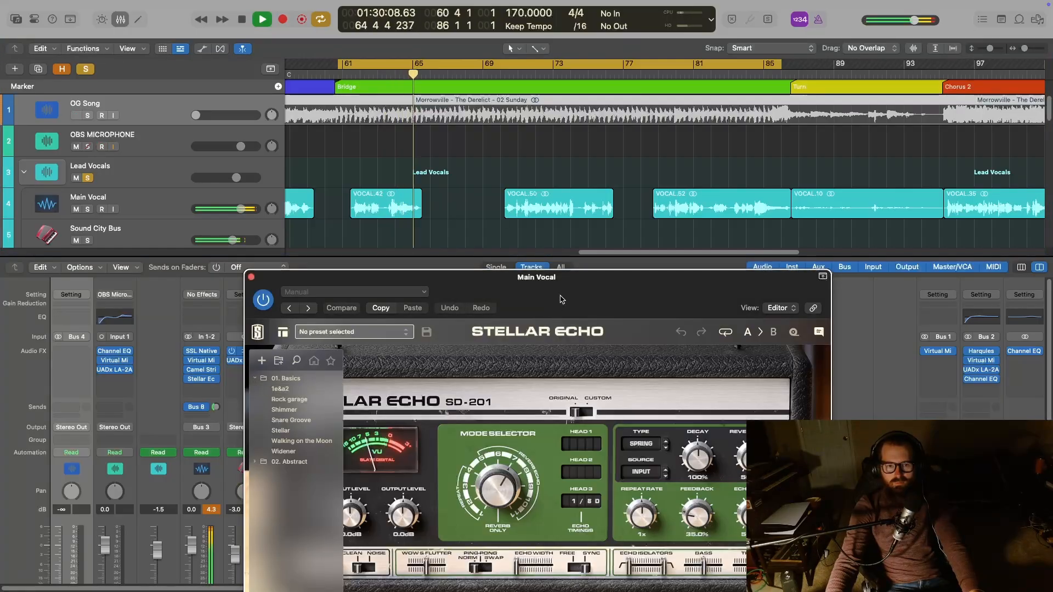
{"action": "key", "text": "space"}
{"action": "left_click_drag", "start_coordinate": [550, 317], "coordinate": [689, 182]}
{"action": "key", "text": "space"}
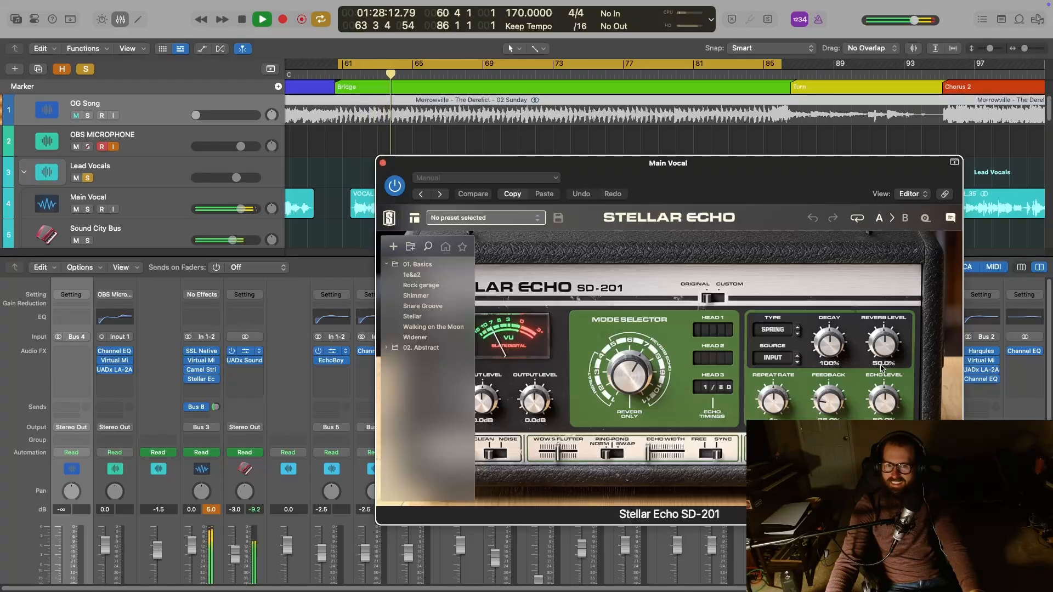
{"action": "key", "text": "space"}
Close Stellar Echo and remove it from the Main Vocal channel
{"action": "left_click", "coordinate": [383, 164]}
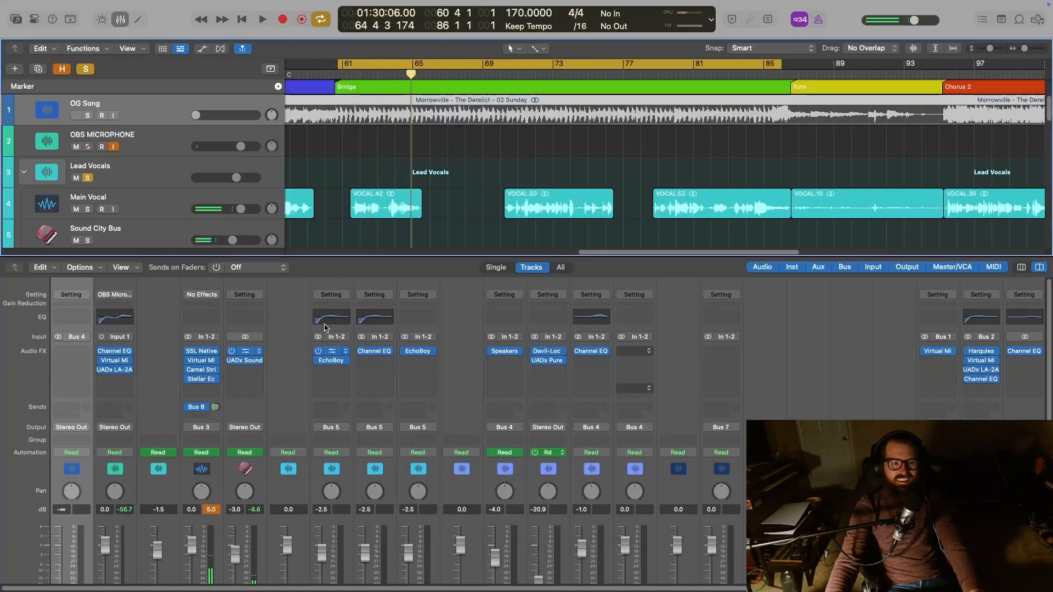
{"action": "scroll", "coordinate": [201, 388], "scroll_direction": "down", "scroll_amount": 3}
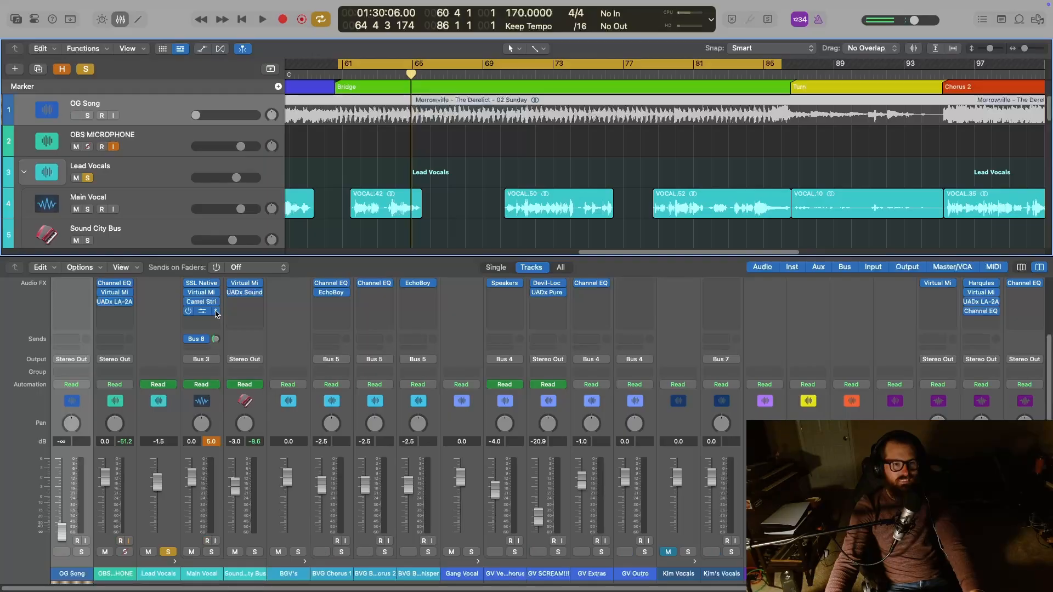
{"action": "left_click", "coordinate": [217, 313]}
{"action": "key", "text": "Escape"}
{"action": "left_click", "coordinate": [217, 313]}
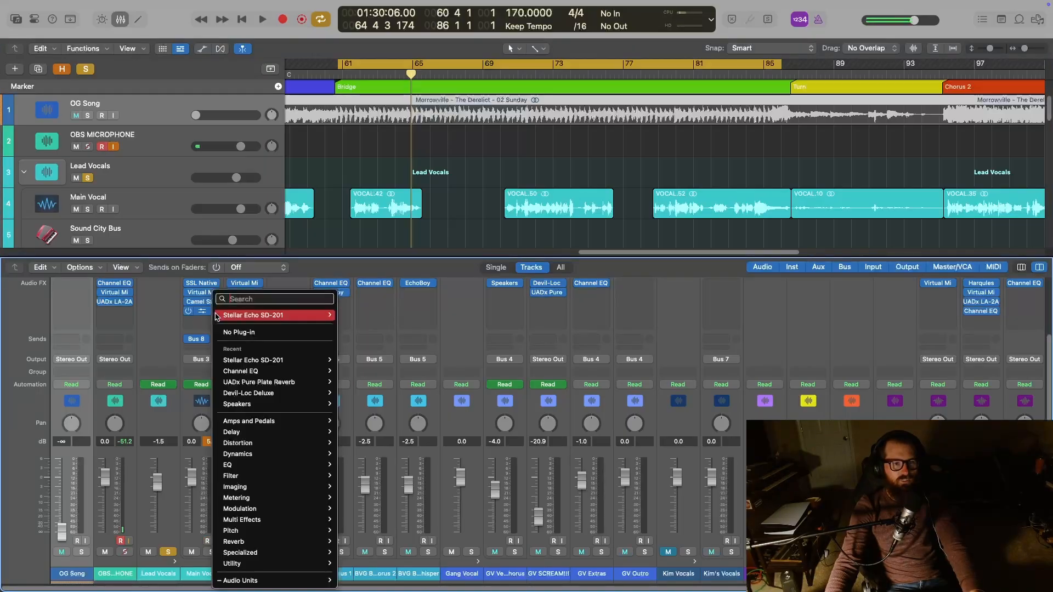
{"action": "left_click", "coordinate": [221, 332]}
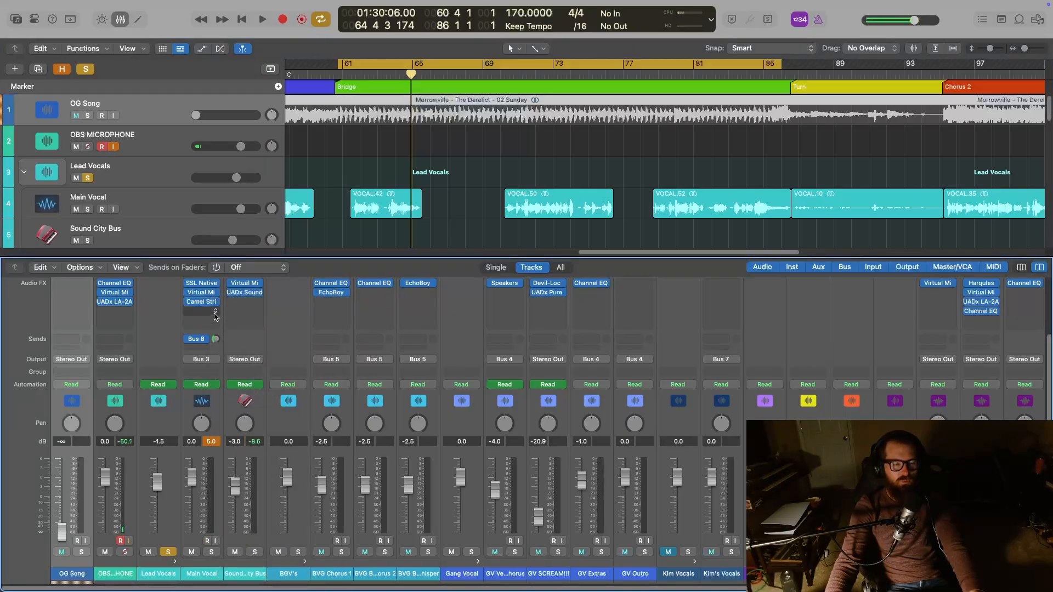
Insert the Repeater delay in stereo in the empty Main Vocal effect slot and move its window below the vocal regions
{"action": "left_click", "coordinate": [215, 314]}
{"action": "mouse_move", "coordinate": [247, 565]}
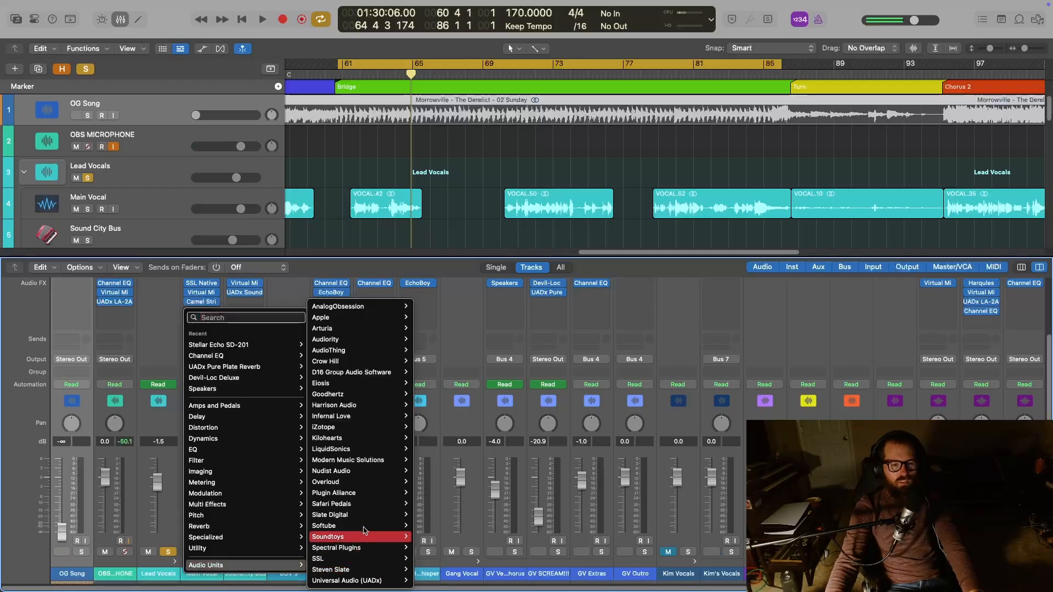
{"action": "mouse_move", "coordinate": [368, 499]}
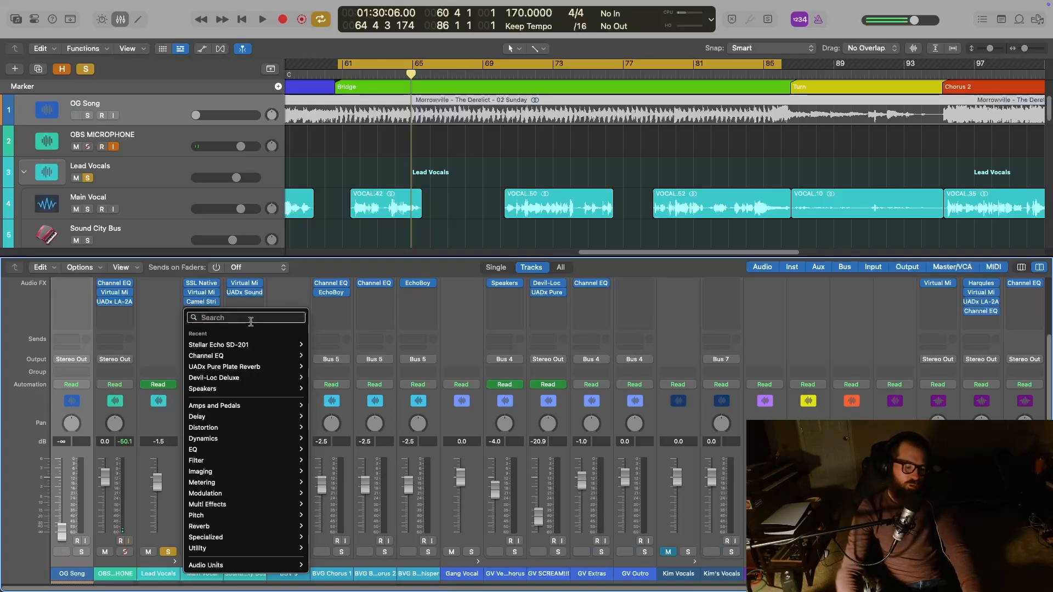
{"action": "type", "text": "repeat"}
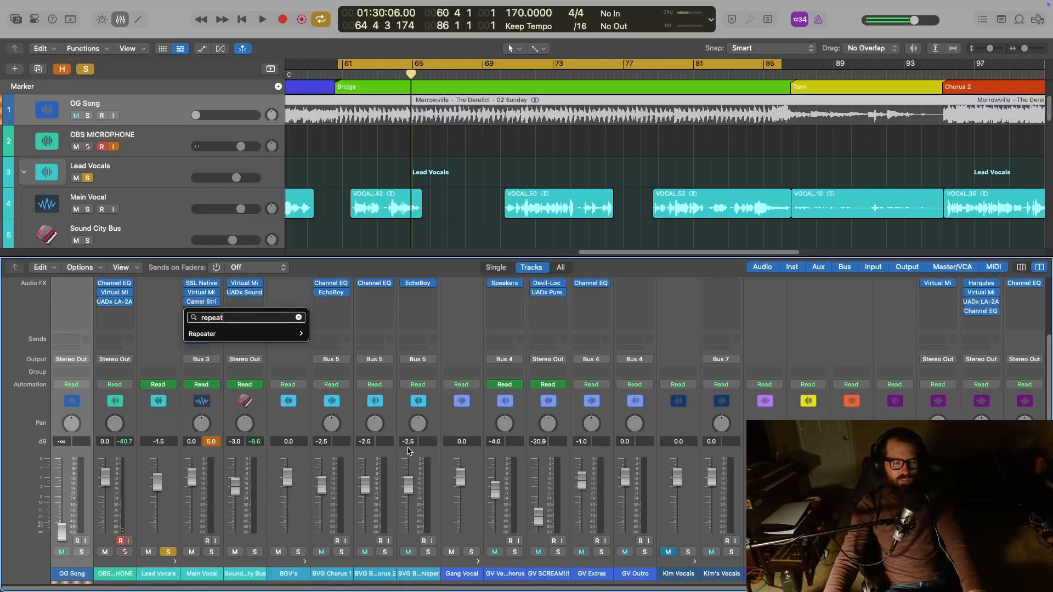
{"action": "mouse_move", "coordinate": [300, 335]}
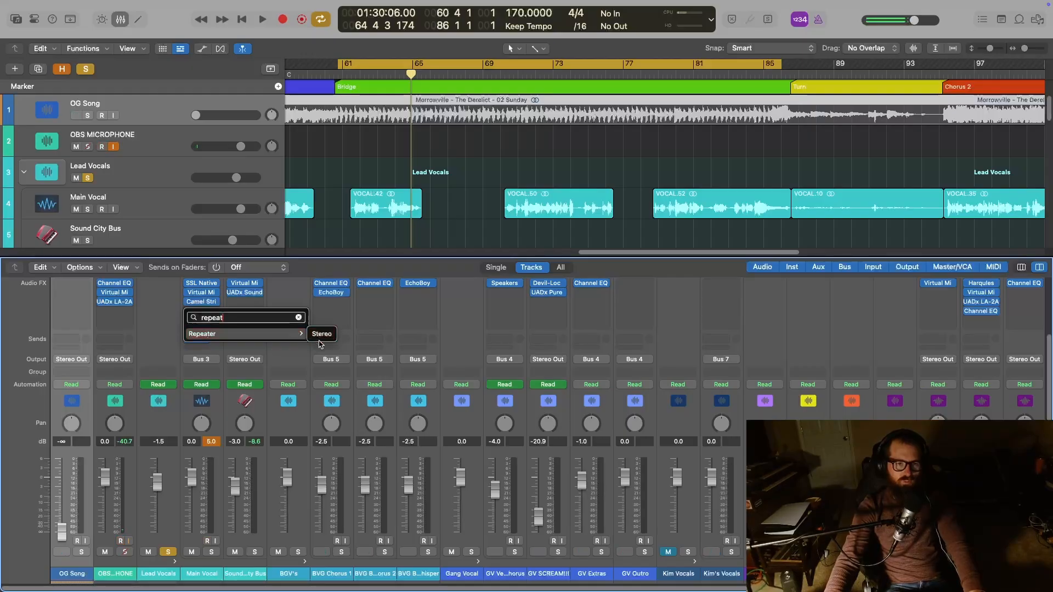
{"action": "left_click", "coordinate": [319, 337]}
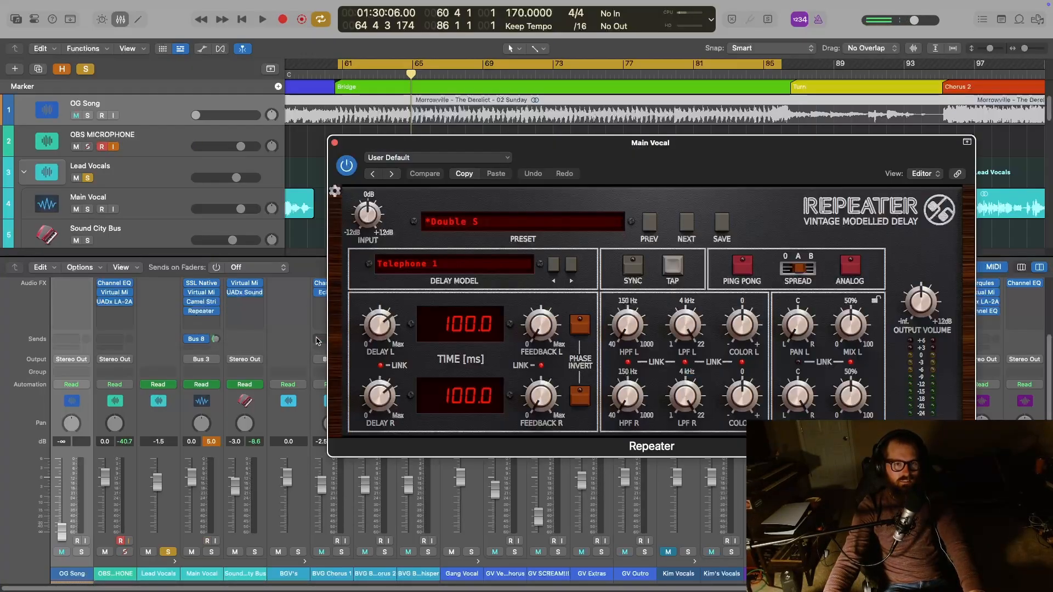
{"action": "left_click_drag", "start_coordinate": [736, 177], "coordinate": [717, 256]}
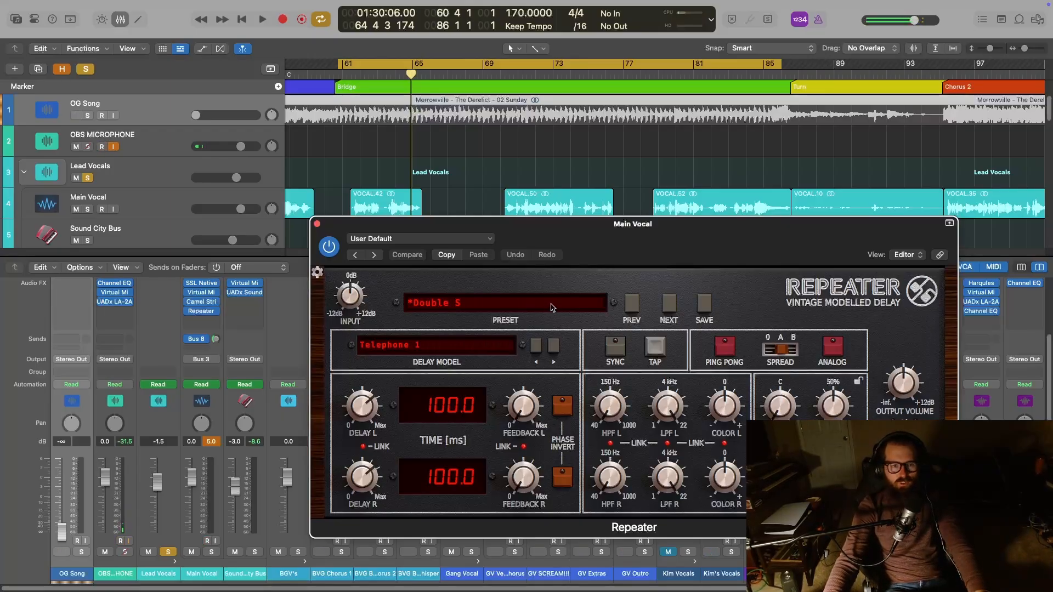
Audition Repeater and shorten the cycle range to the first bridge phrase, from 61 2 1 1 to 65 3 1 1
{"action": "key", "text": "space"}
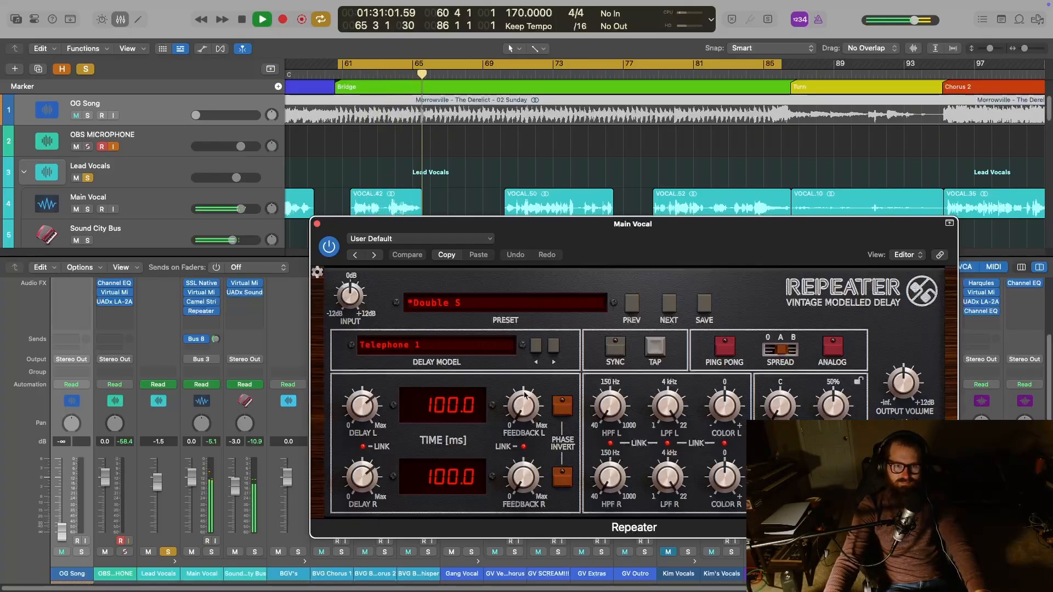
{"action": "key", "text": "space"}
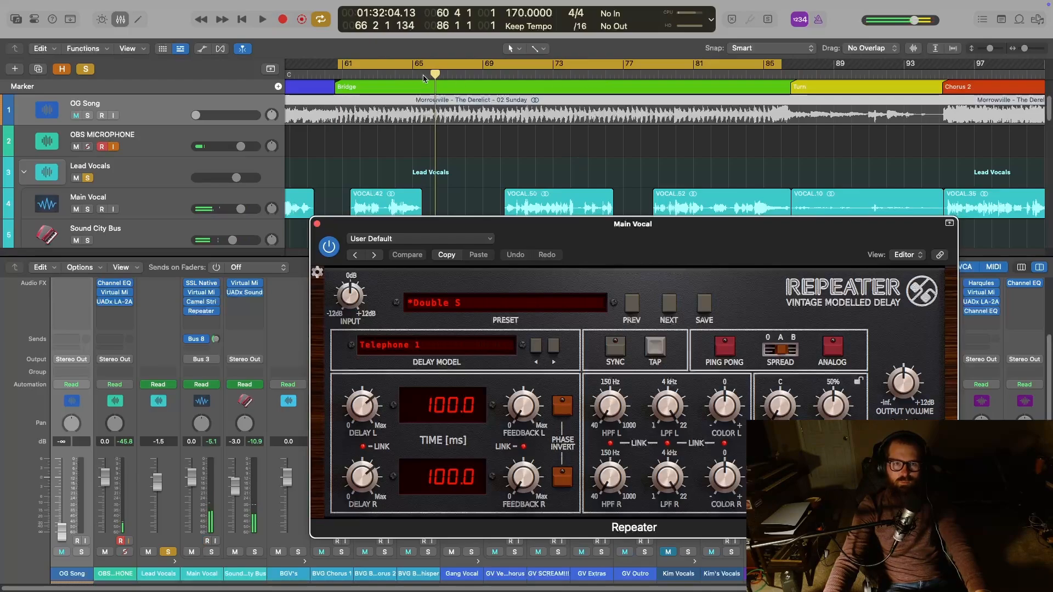
{"action": "left_click_drag", "start_coordinate": [778, 69], "coordinate": [422, 70]}
{"action": "left_click_drag", "start_coordinate": [340, 65], "coordinate": [349, 67]}
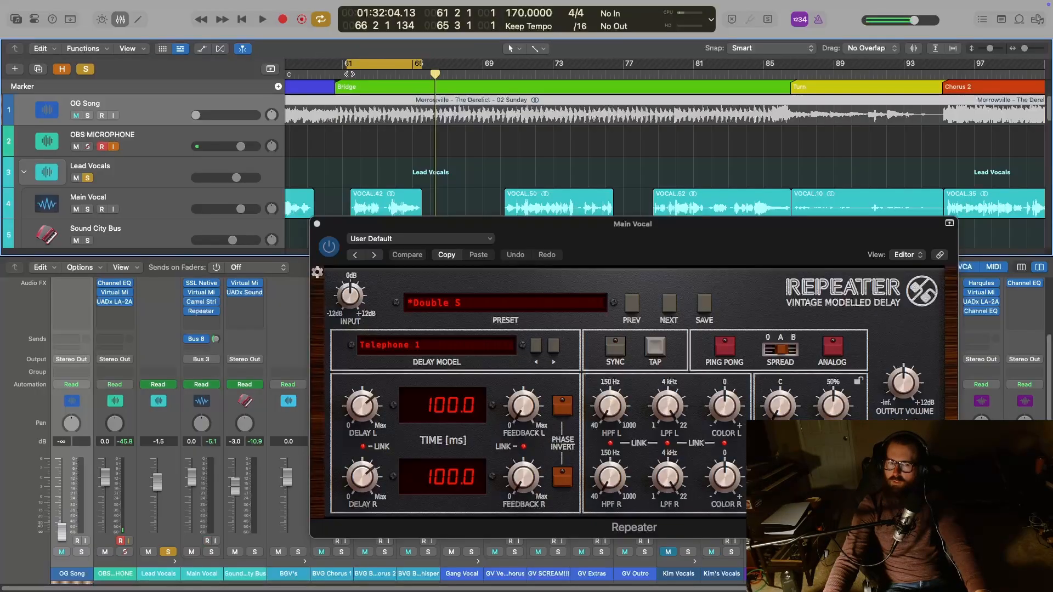
While looping the phrase, set Repeater's linked delay times to about 130.8 ms and its feedback to about 41%
{"action": "key", "text": "space"}
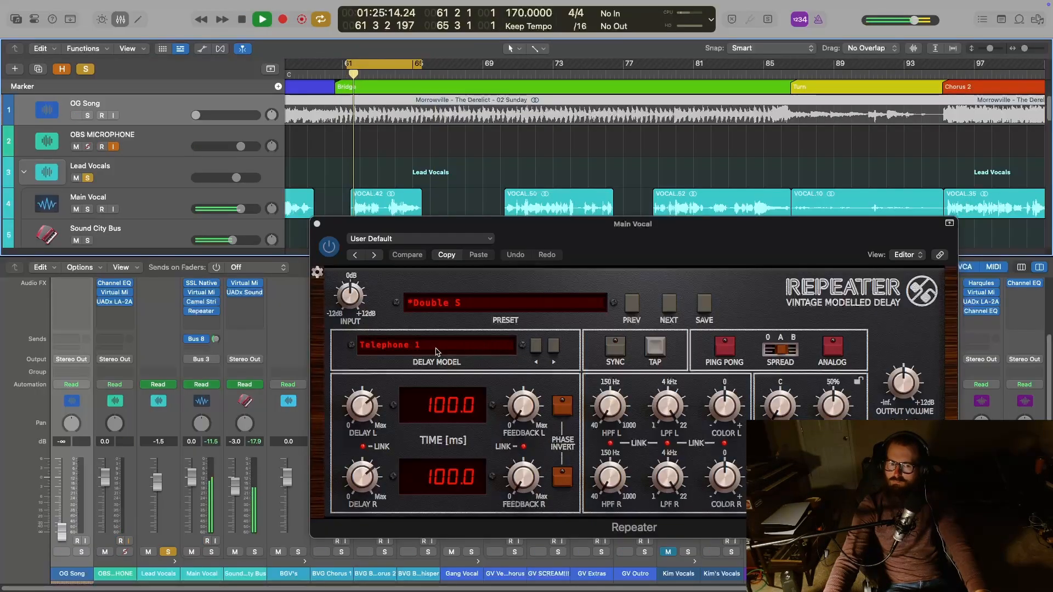
{"action": "left_click", "coordinate": [520, 395]}
{"action": "left_click_drag", "start_coordinate": [520, 395], "coordinate": [455, 433]}
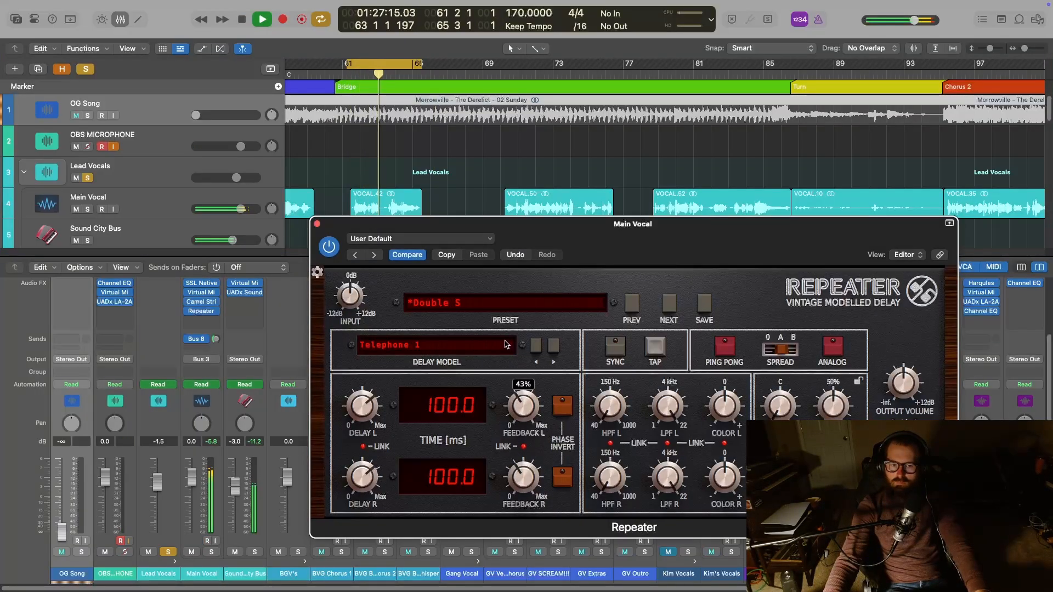
{"action": "key", "text": "space"}
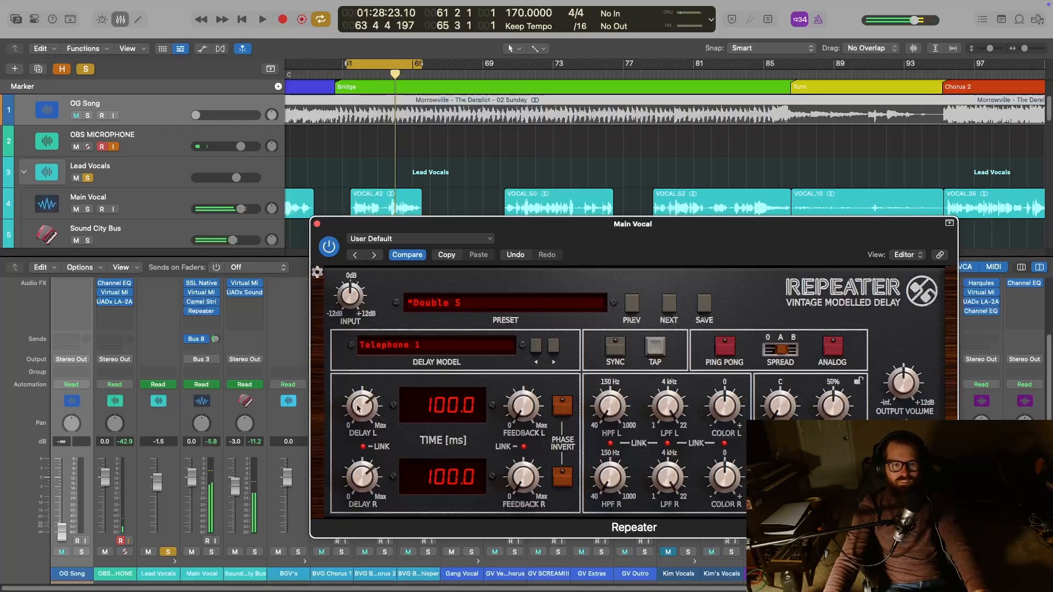
{"action": "key", "text": "space"}
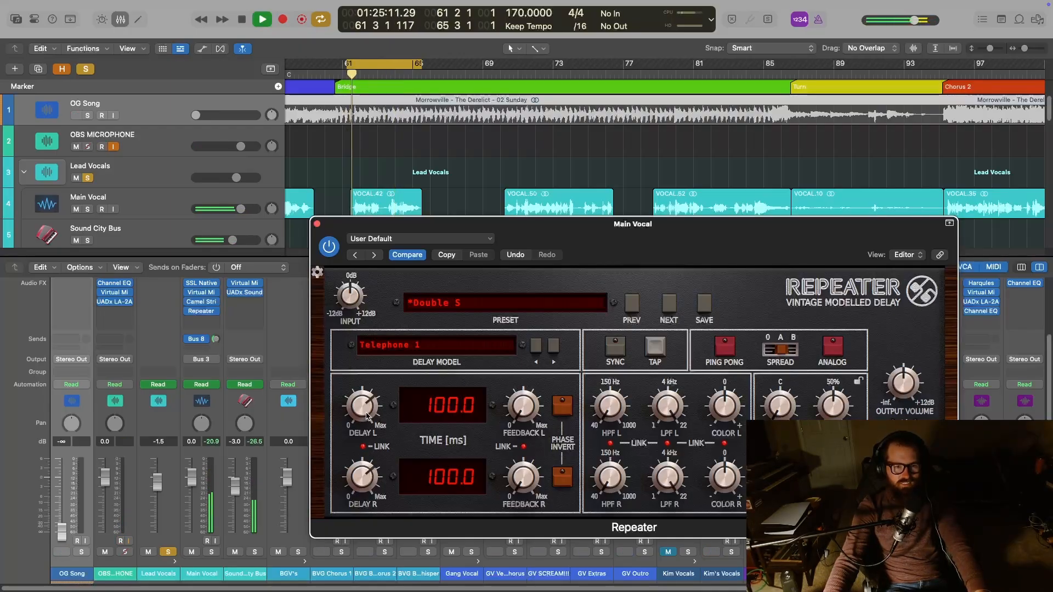
{"action": "left_click_drag", "start_coordinate": [367, 417], "coordinate": [372, 390]}
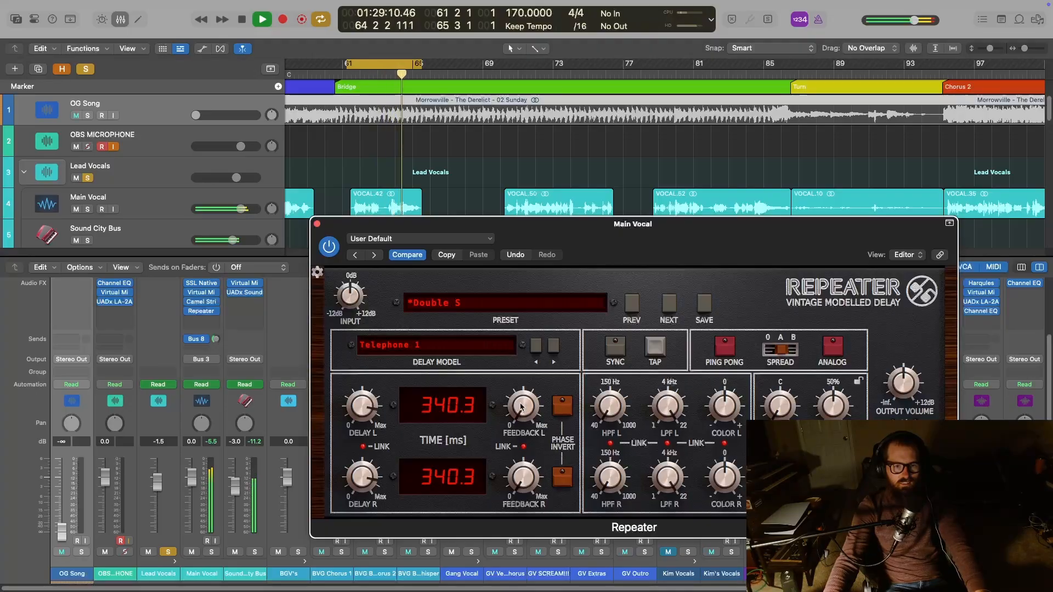
{"action": "left_click_drag", "start_coordinate": [371, 390], "coordinate": [362, 428]}
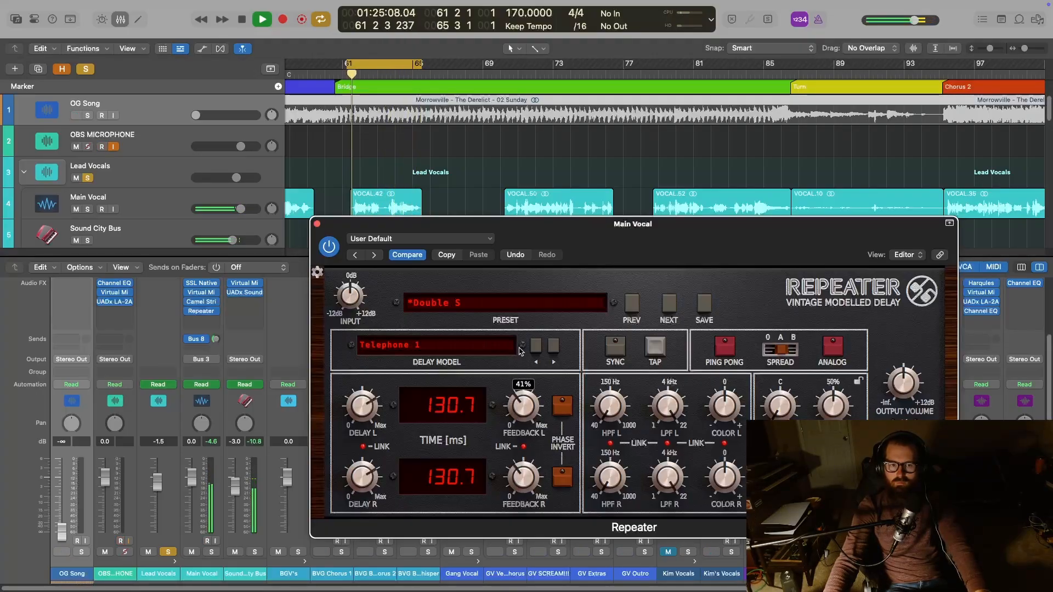
{"action": "key", "text": "space"}
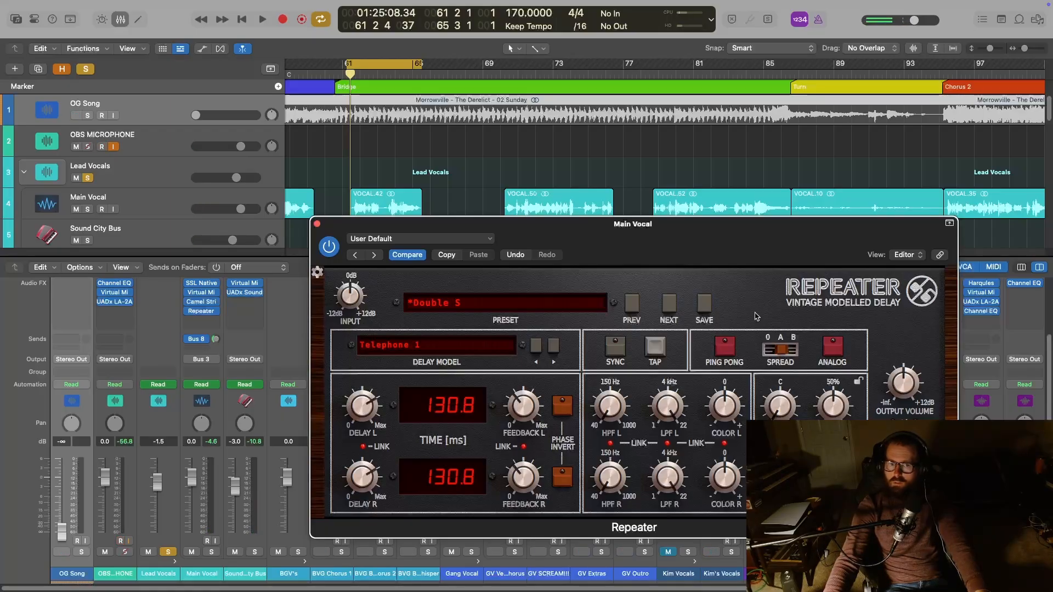
Change Repeater's delay model to Tape Delay Vintage while auditioning the looped phrase
{"action": "left_click", "coordinate": [453, 344]}
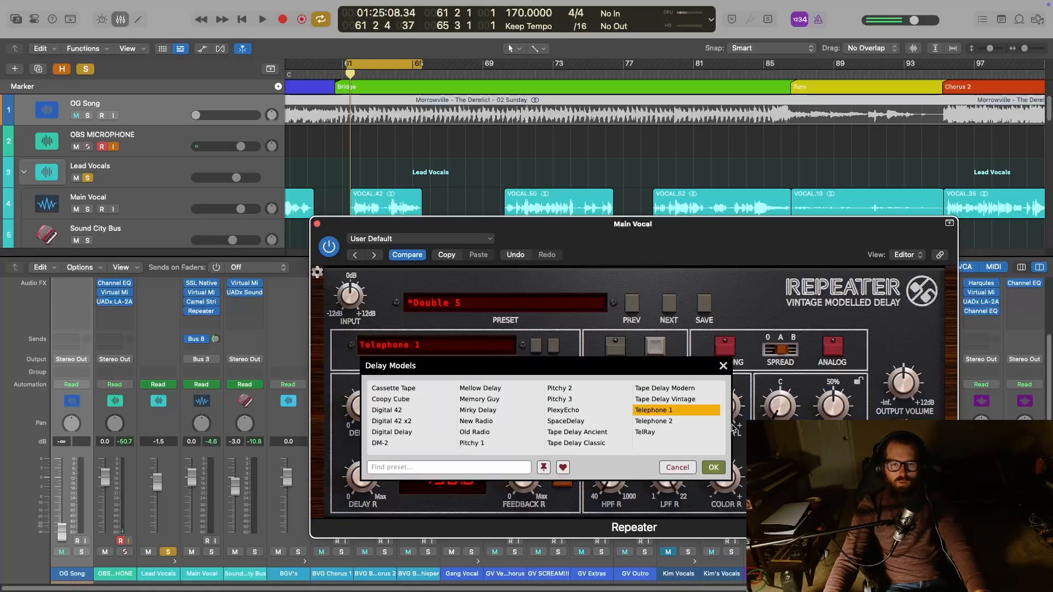
{"action": "left_click", "coordinate": [691, 402]}
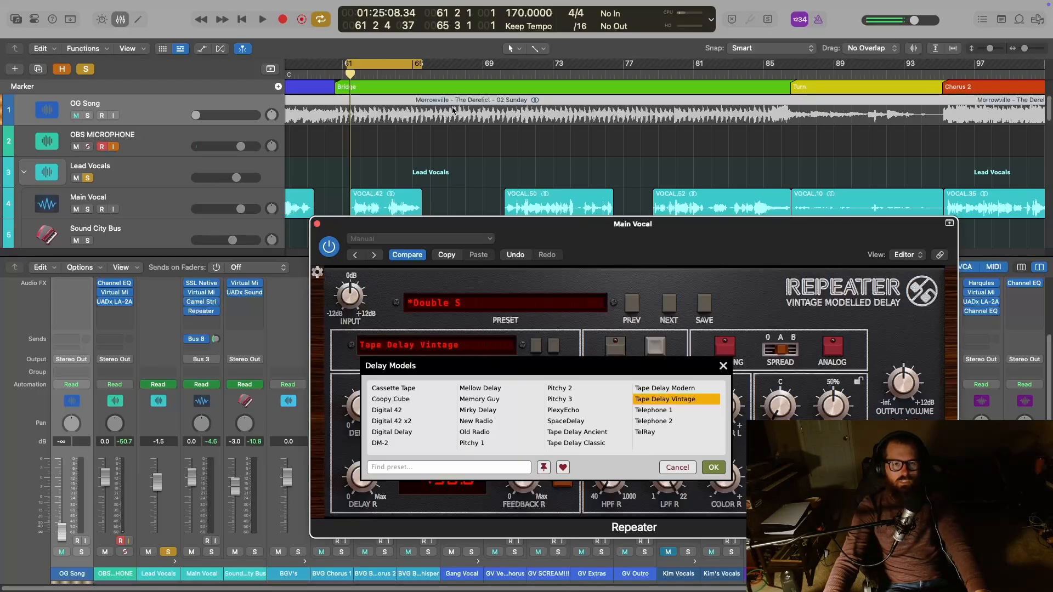
{"action": "key", "text": "space"}
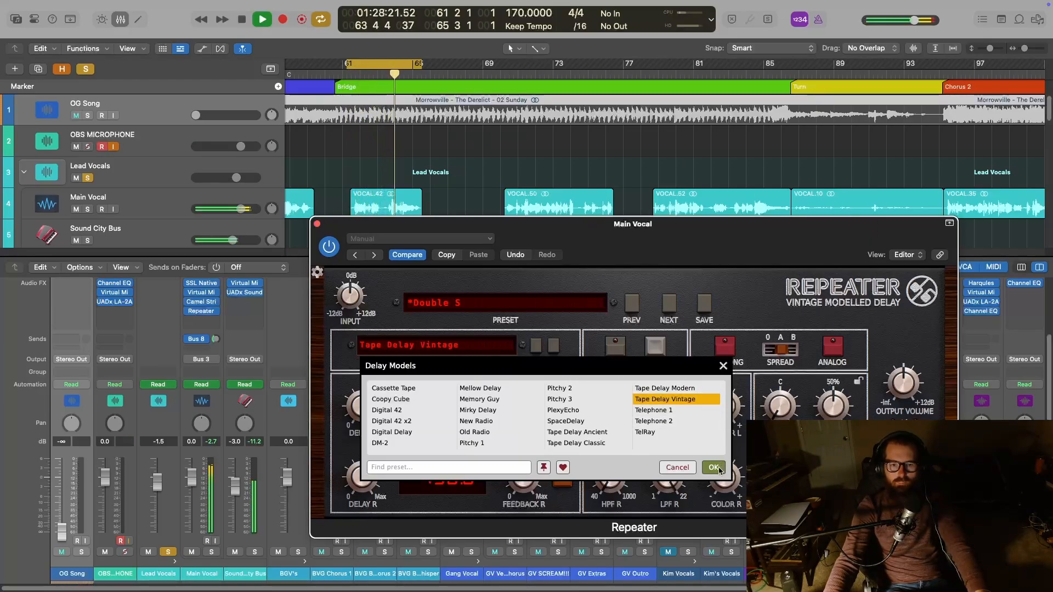
{"action": "key", "text": "Return"}
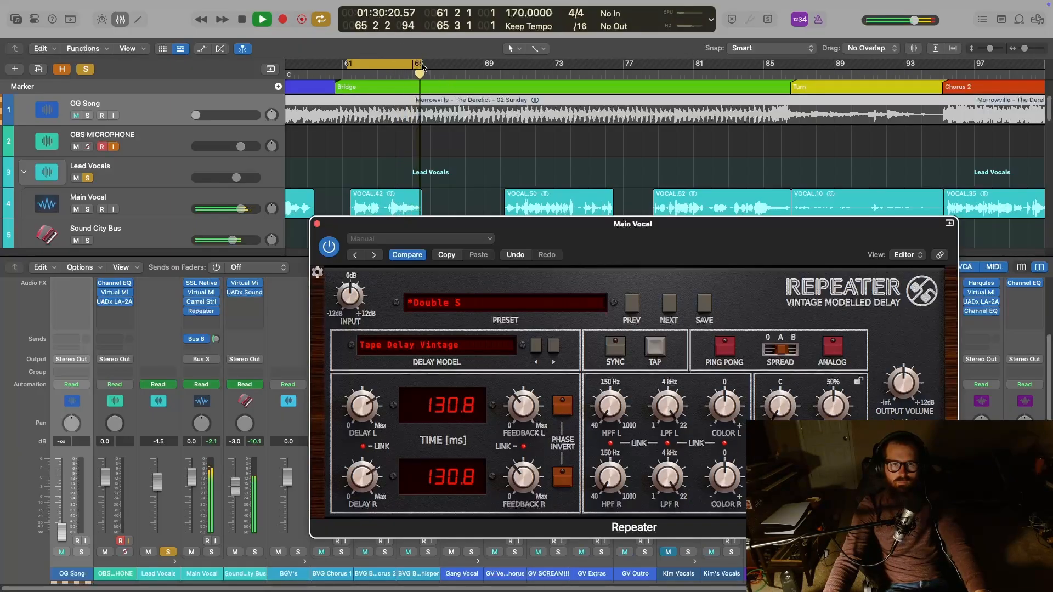
Extend the cycle end to 76 3 1 1 to include the second bridge phrase and lower Repeater's mix during playback
{"action": "key", "text": "space"}
{"action": "left_click_drag", "start_coordinate": [420, 65], "coordinate": [615, 83]}
{"action": "key", "text": "space"}
{"action": "mouse_move", "coordinate": [833, 405]}
{"action": "left_mouse_down"}
{"action": "mouse_move", "coordinate": [832, 439]}
{"action": "mouse_move", "coordinate": [833, 419]}
{"action": "left_mouse_up"}
Return the playhead to 61 2 1 1 and play the soloed bridge vocal with the adjusted Repeater delay
{"action": "key", "text": "space"}
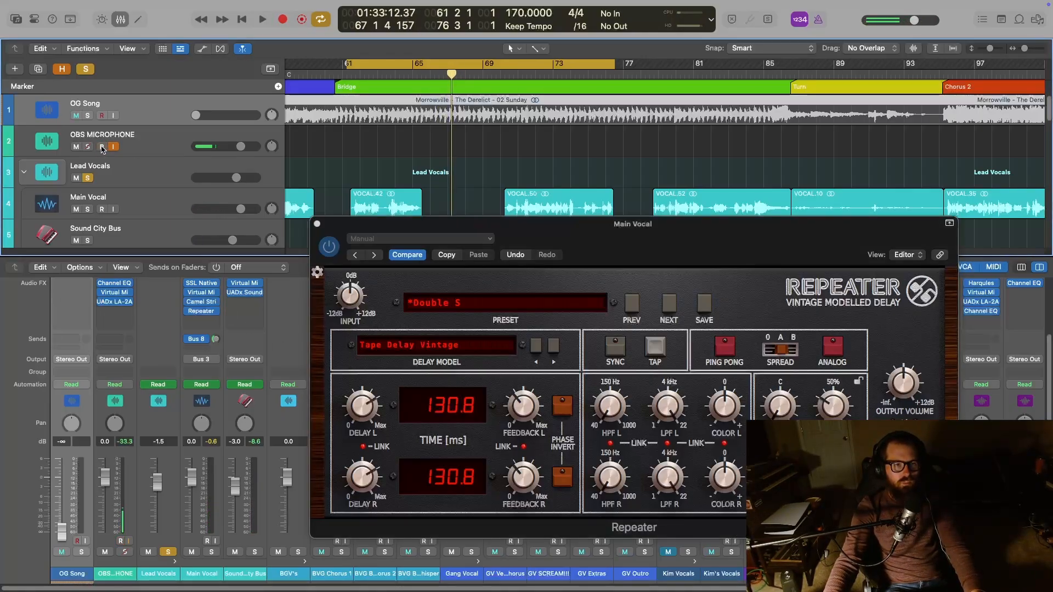
{"action": "key", "text": "space"}
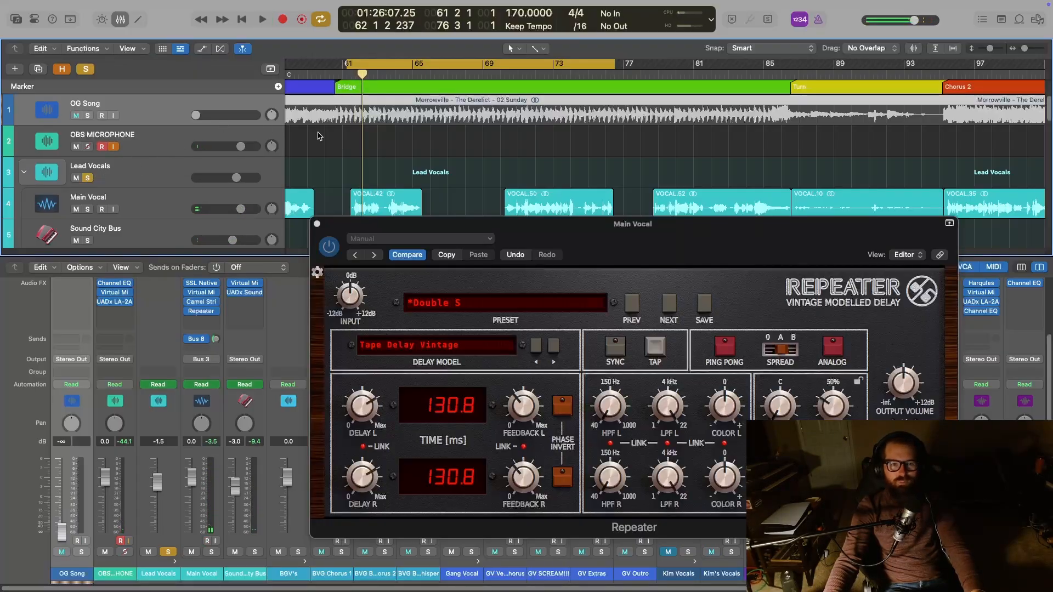
{"action": "left_click_drag", "start_coordinate": [364, 73], "coordinate": [351, 73]}
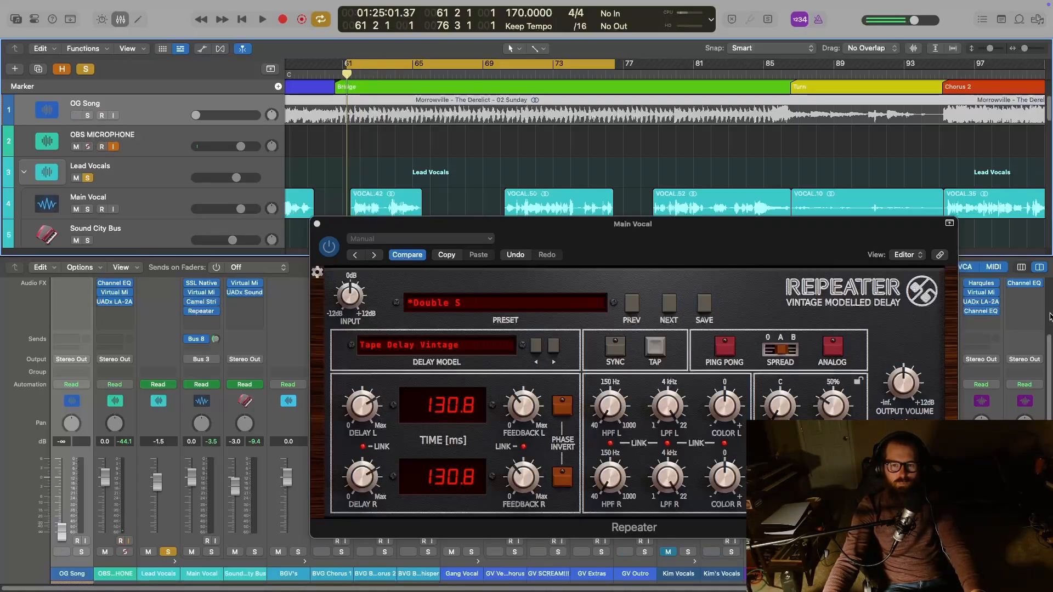
{"action": "key", "text": "space"}
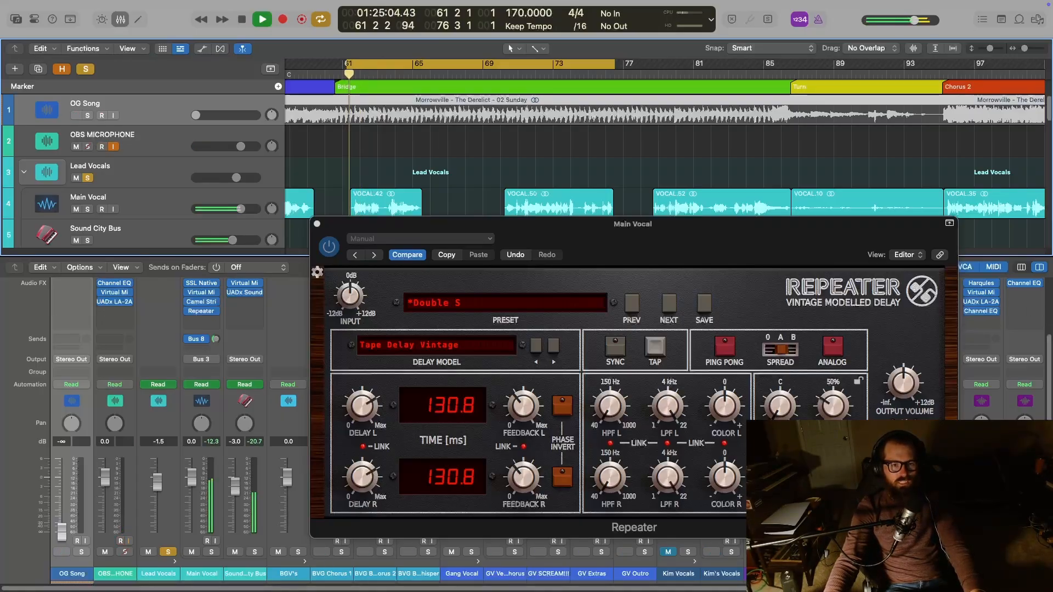
Raise Repeater's linked delay times to about 227.1 ms while playing the soloed bridge vocal, and close its window
{"action": "left_click_drag", "start_coordinate": [356, 409], "coordinate": [349, 394]}
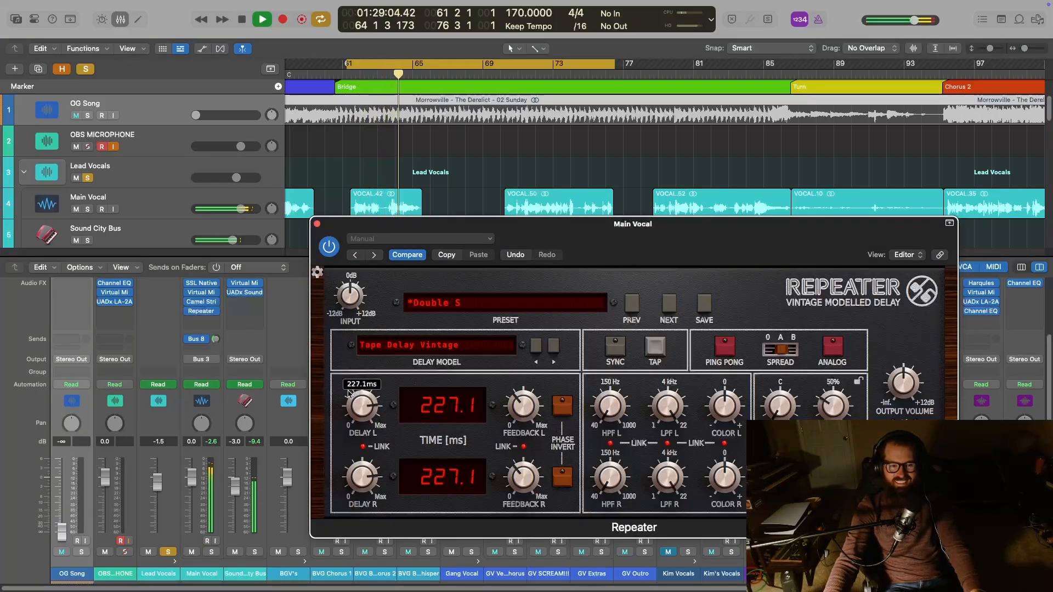
{"action": "key", "text": "space"}
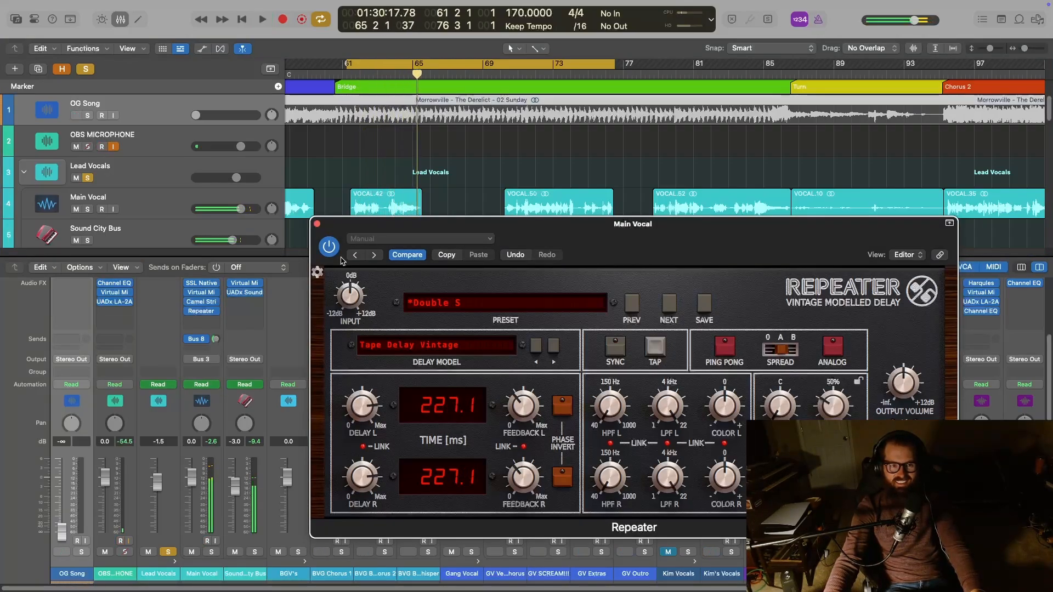
{"action": "left_click", "coordinate": [317, 224]}
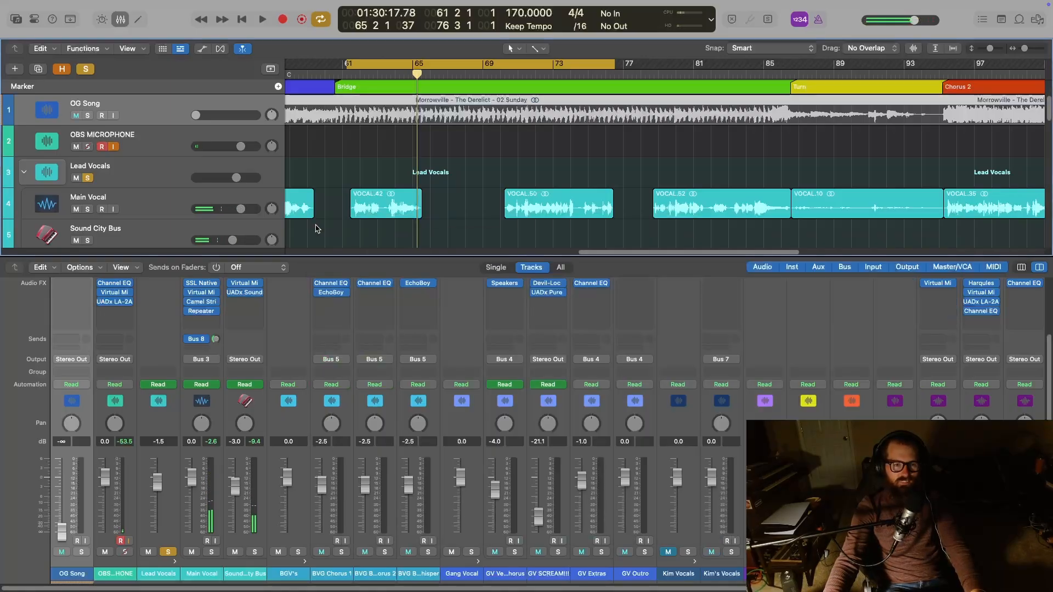
Hide the mixer, clear all solos, and play the start of the bridge with the full vocal mix
{"action": "key", "text": "x"}
{"action": "left_click", "coordinate": [86, 69]}
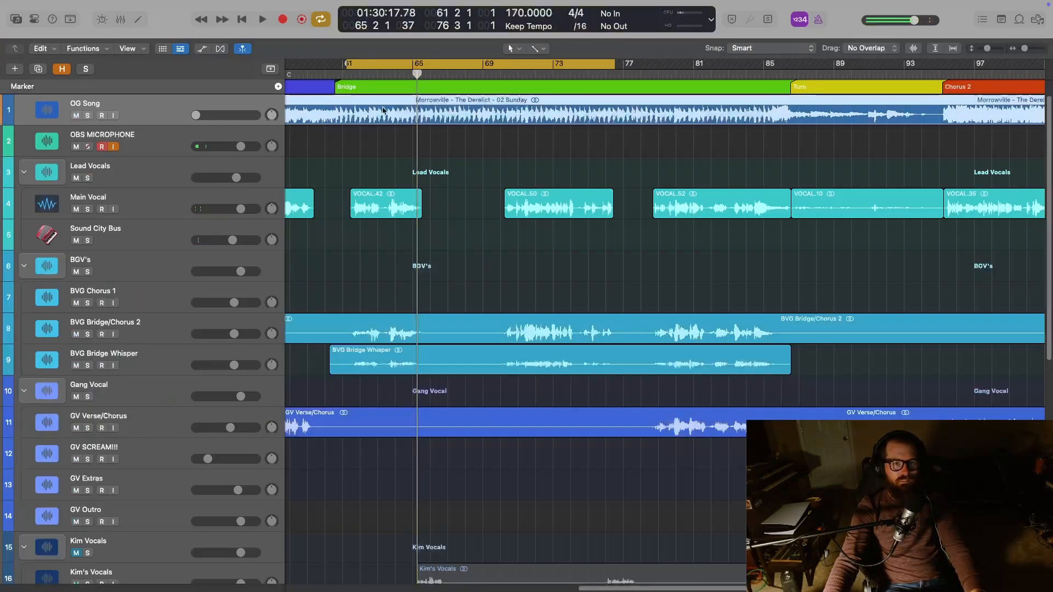
{"action": "left_click", "coordinate": [330, 75]}
{"action": "key", "text": "space"}
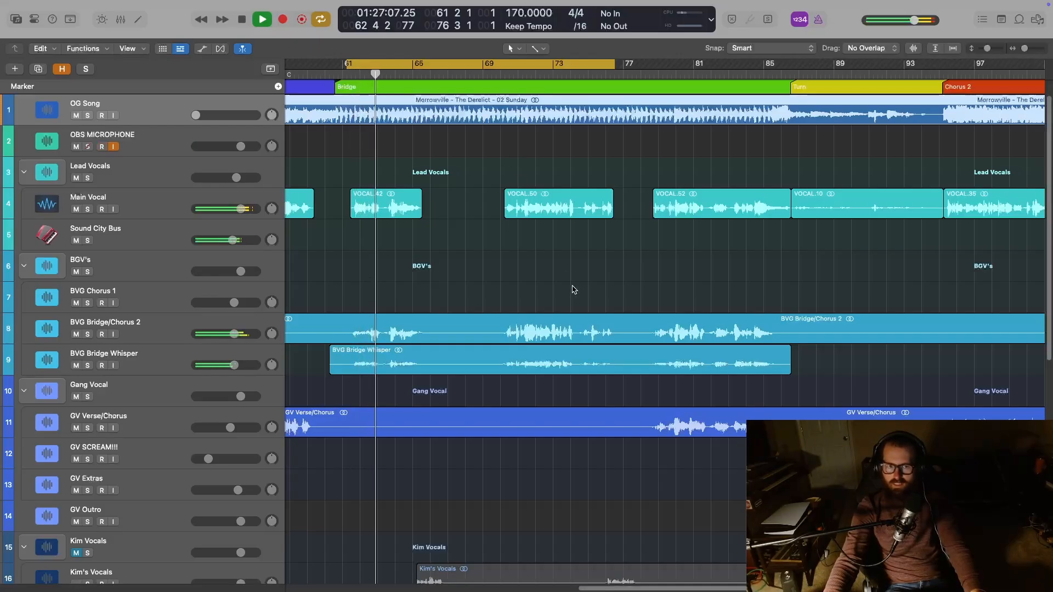
{"action": "key", "text": "x"}
{"action": "key", "text": "x"}
{"action": "key", "text": "space"}
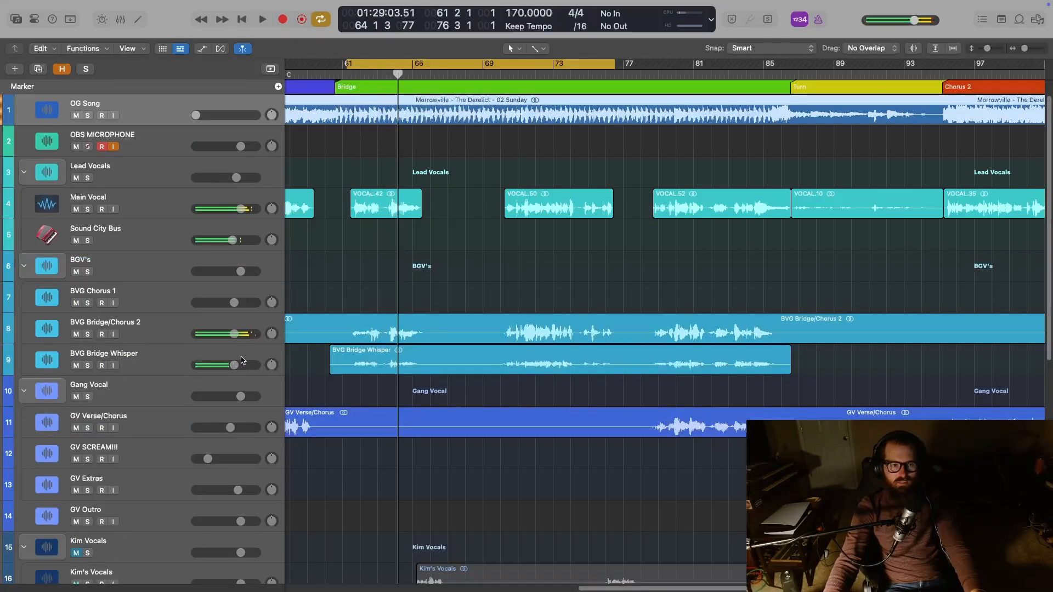
Reopen Repeater on the main vocal, set its spread to B, and raise its linked color to about 35%
{"action": "key", "text": "x"}
{"action": "left_click", "coordinate": [202, 312]}
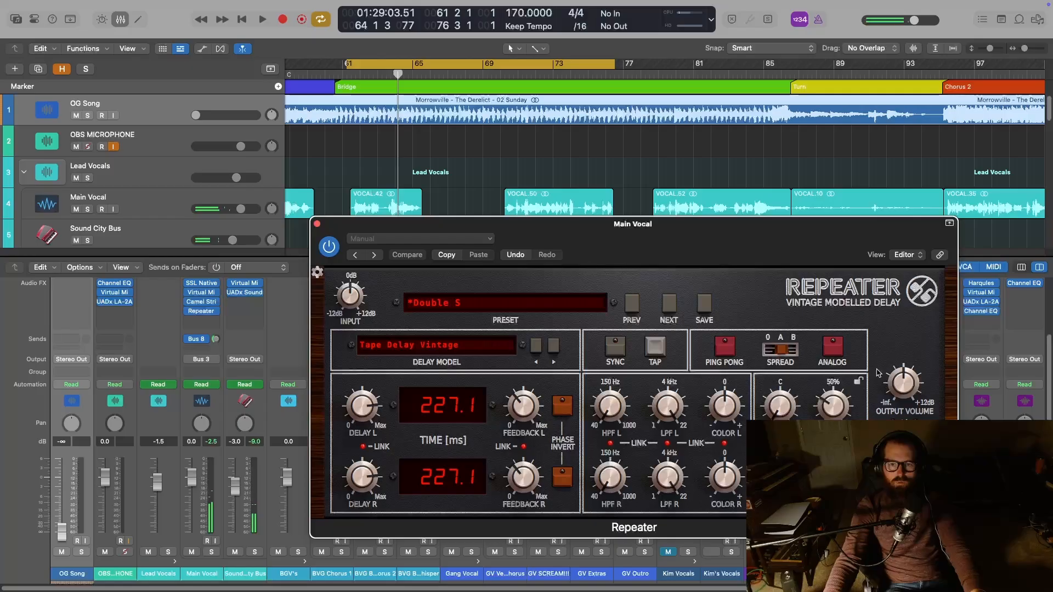
{"action": "key", "text": "x"}
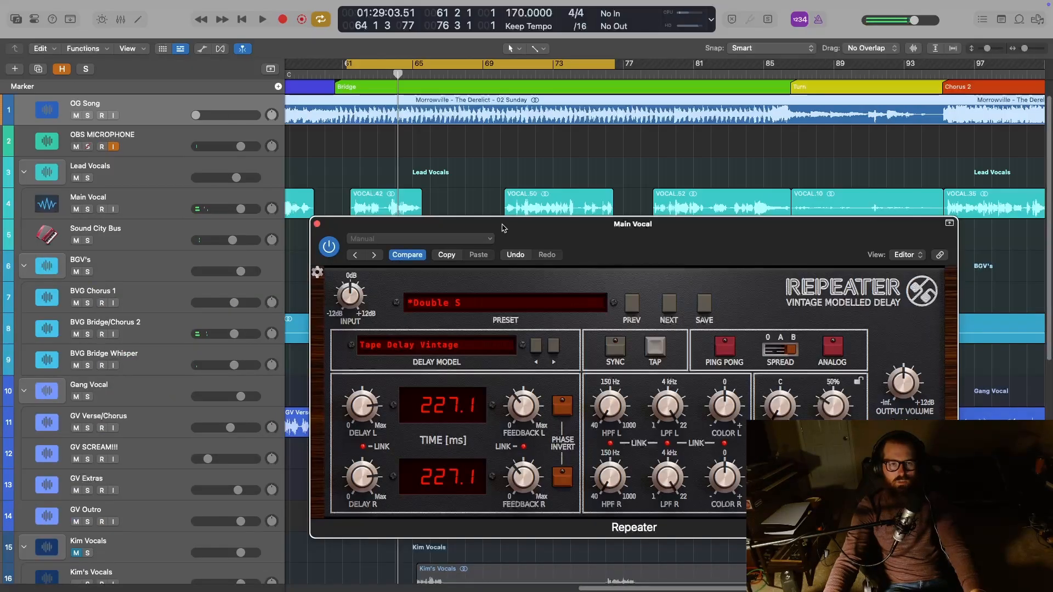
{"action": "key", "text": "space"}
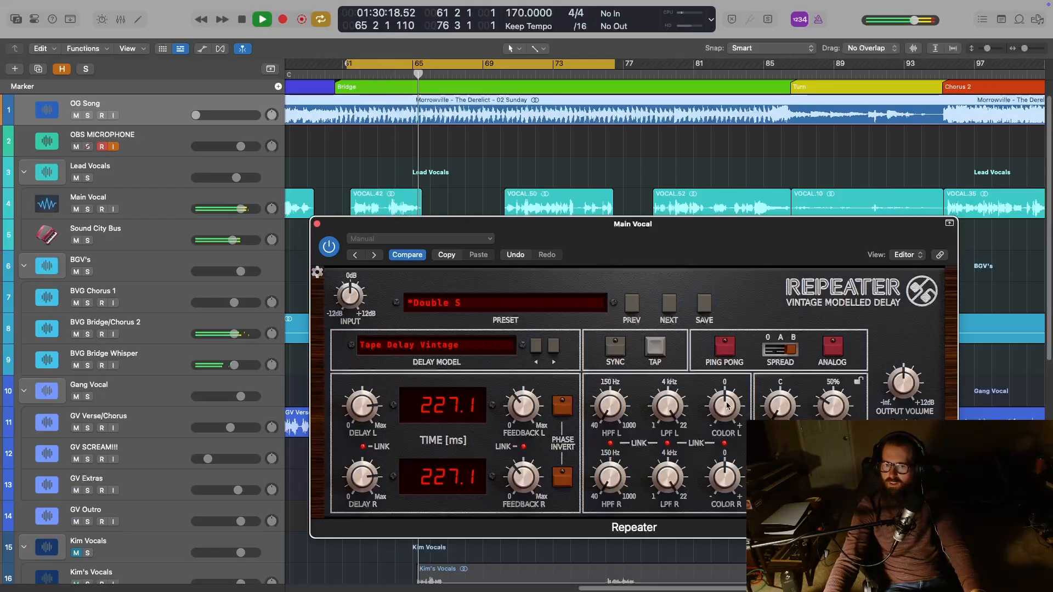
{"action": "key", "text": "space"}
{"action": "left_click_drag", "start_coordinate": [724, 406], "coordinate": [720, 391]}
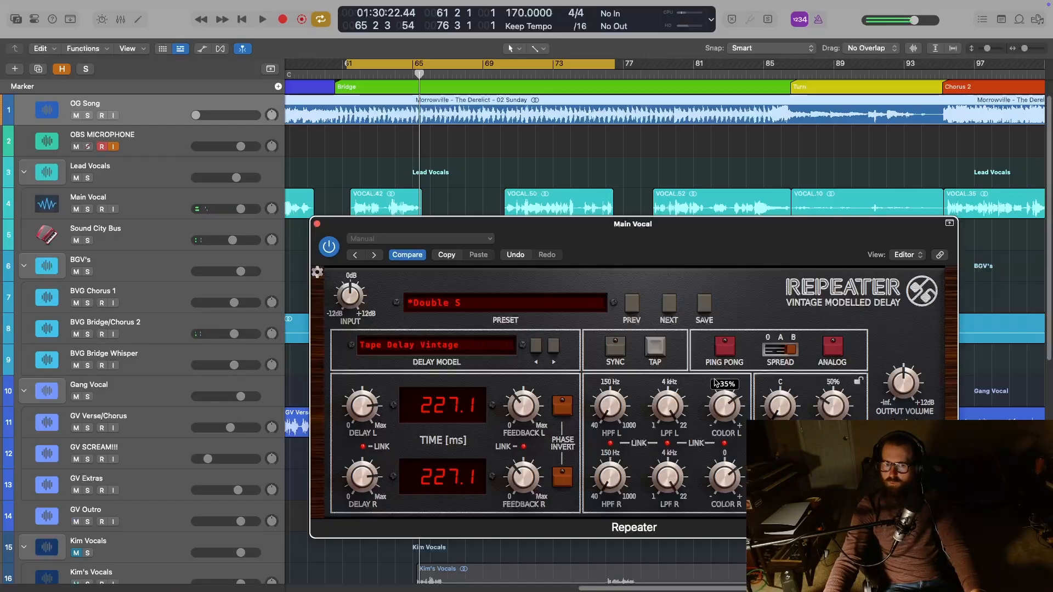
Try the Telephone 1 delay model in Repeater, and settle on Tape Delay Modern
{"action": "left_click", "coordinate": [501, 350]}
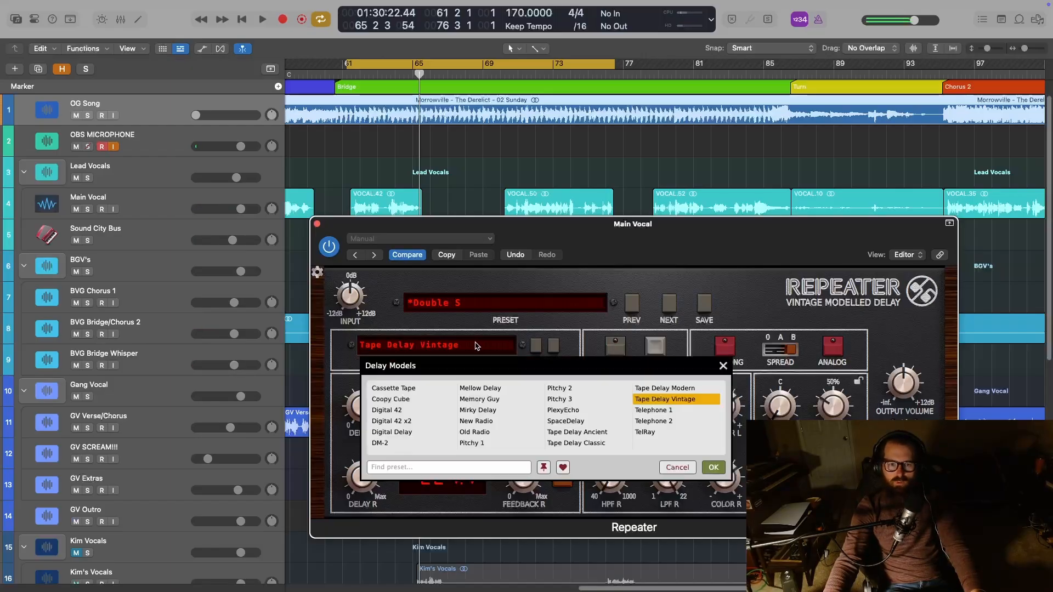
{"action": "left_click", "coordinate": [667, 411]}
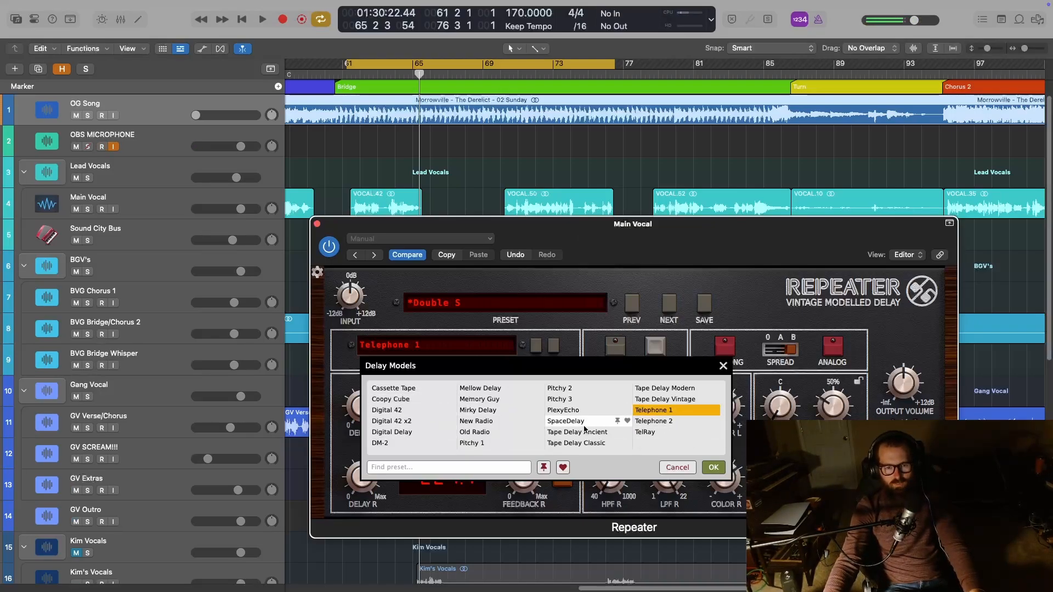
{"action": "mouse_move", "coordinate": [563, 6]}
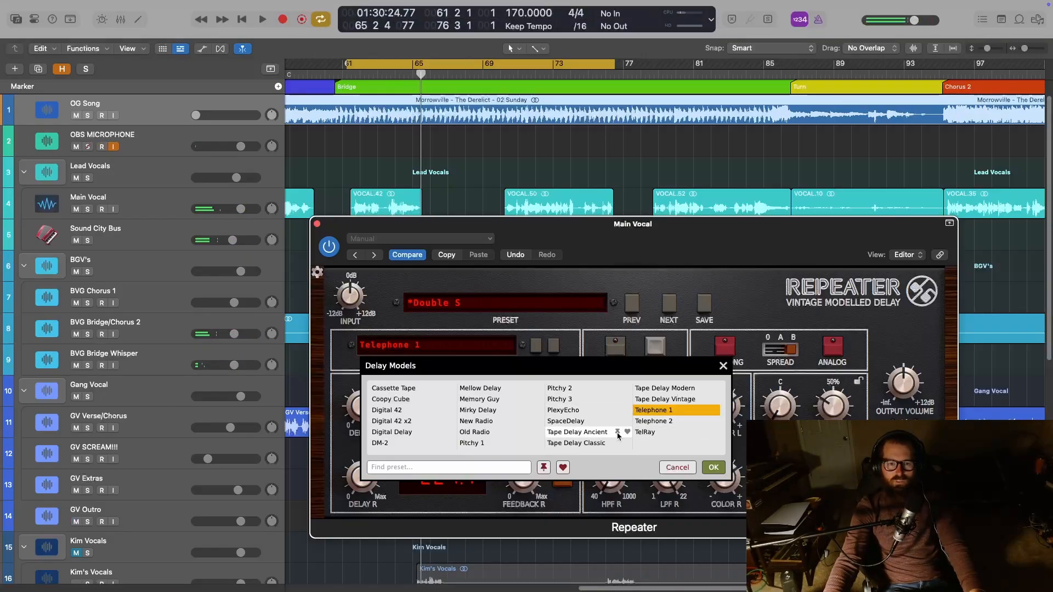
{"action": "left_click", "coordinate": [665, 387]}
{"action": "key", "text": "space"}
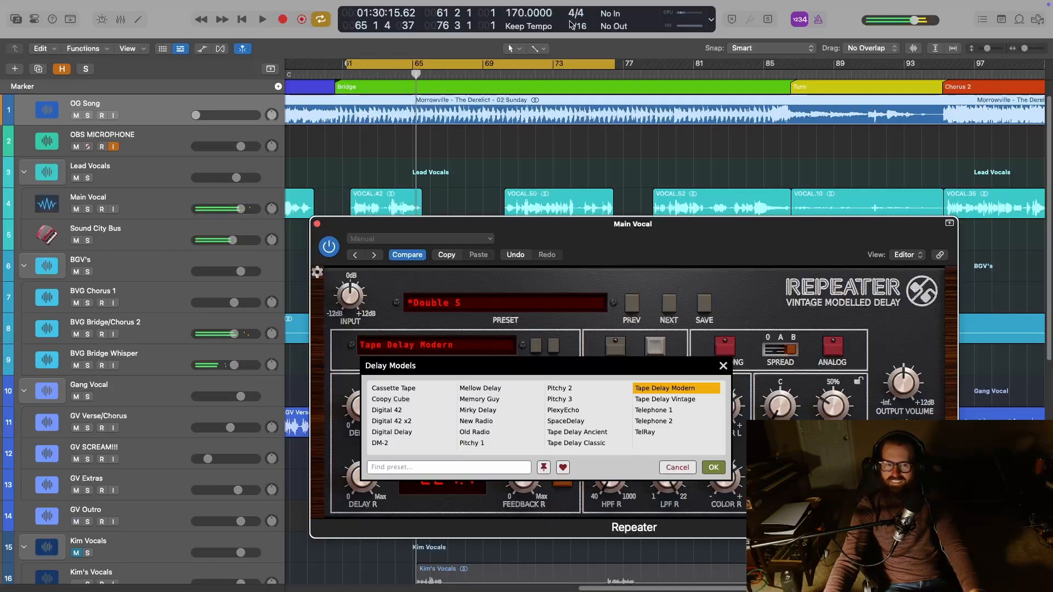
{"action": "left_click", "coordinate": [713, 468]}
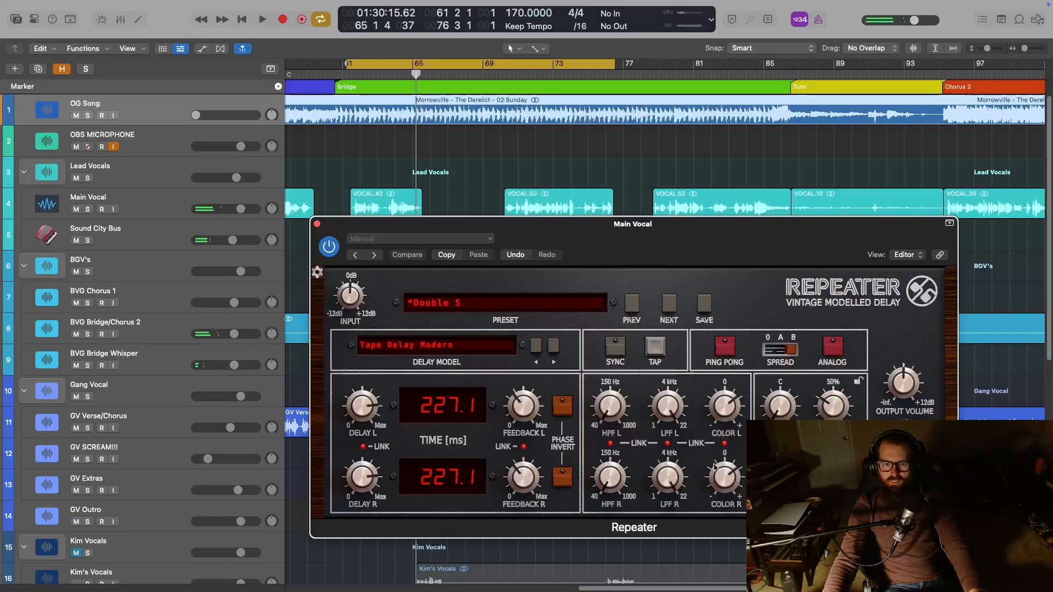
Turn off the cycle during bridge playback and adjust Repeater's mix amount
{"action": "key", "text": "space"}
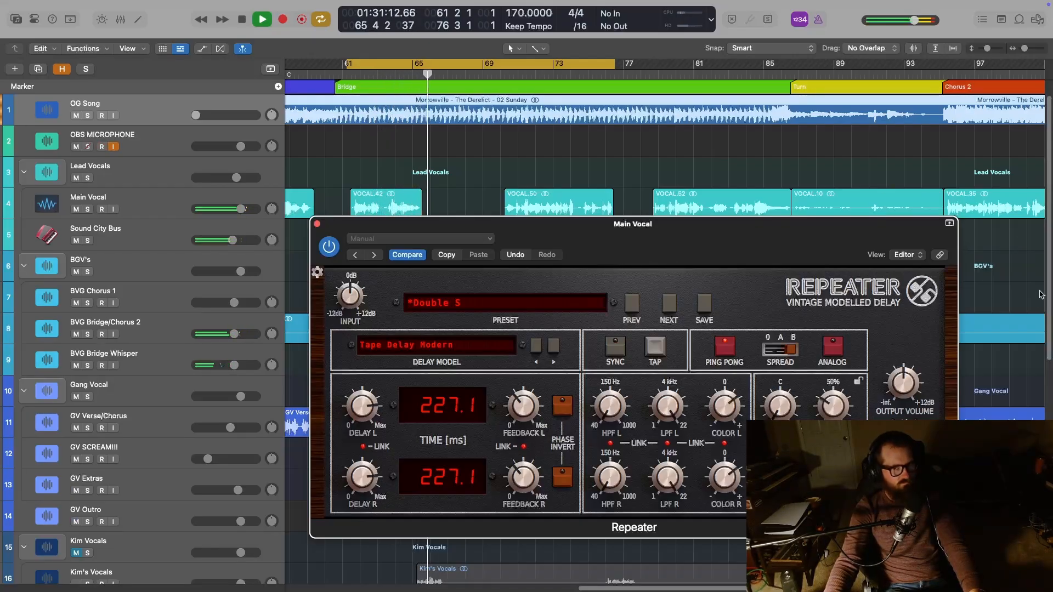
{"action": "key", "text": "c"}
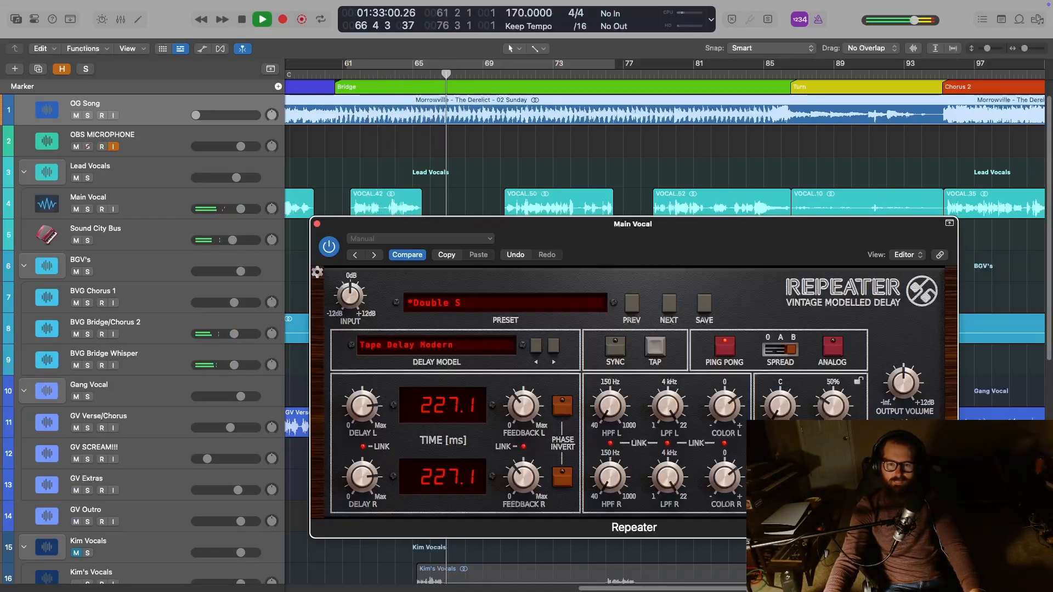
{"action": "mouse_move", "coordinate": [830, 418]}
{"action": "left_click_drag", "start_coordinate": [829, 418], "coordinate": [821, 418]}
{"action": "left_click", "coordinate": [820, 418], "text": "alt"}
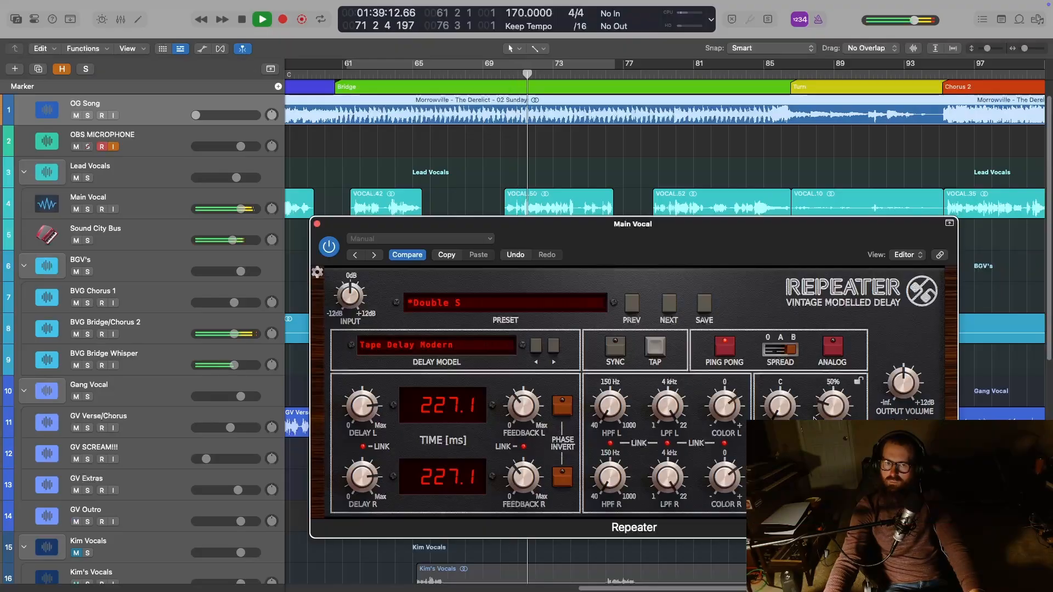
{"action": "key", "text": "space"}
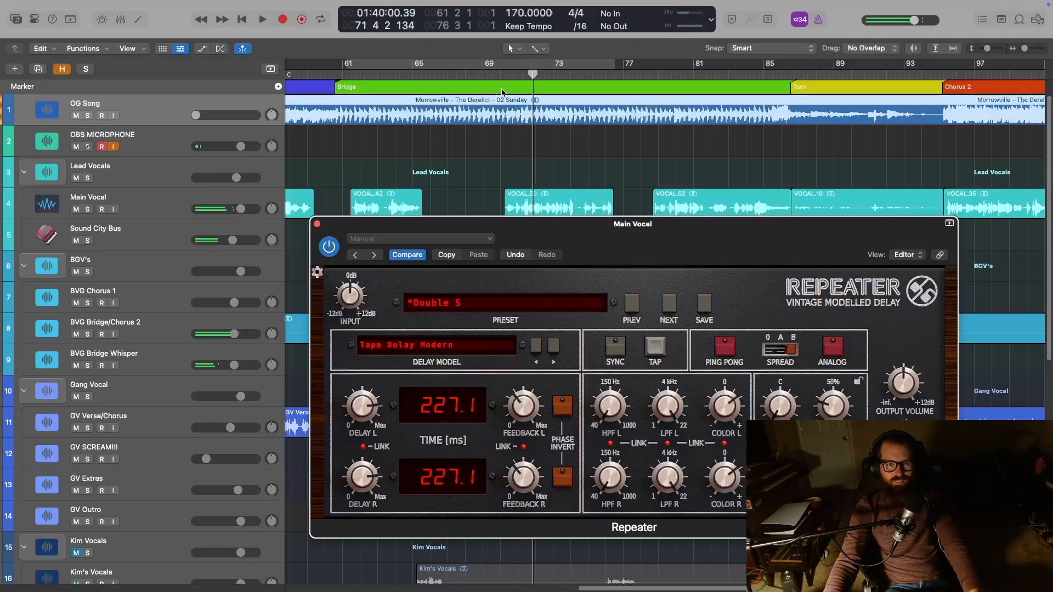
Return the playhead to 60 3 1 1 and play the first bridge phrase with the Tape Delay Modern sound
{"action": "left_click_drag", "start_coordinate": [669, 225], "coordinate": [668, 248]}
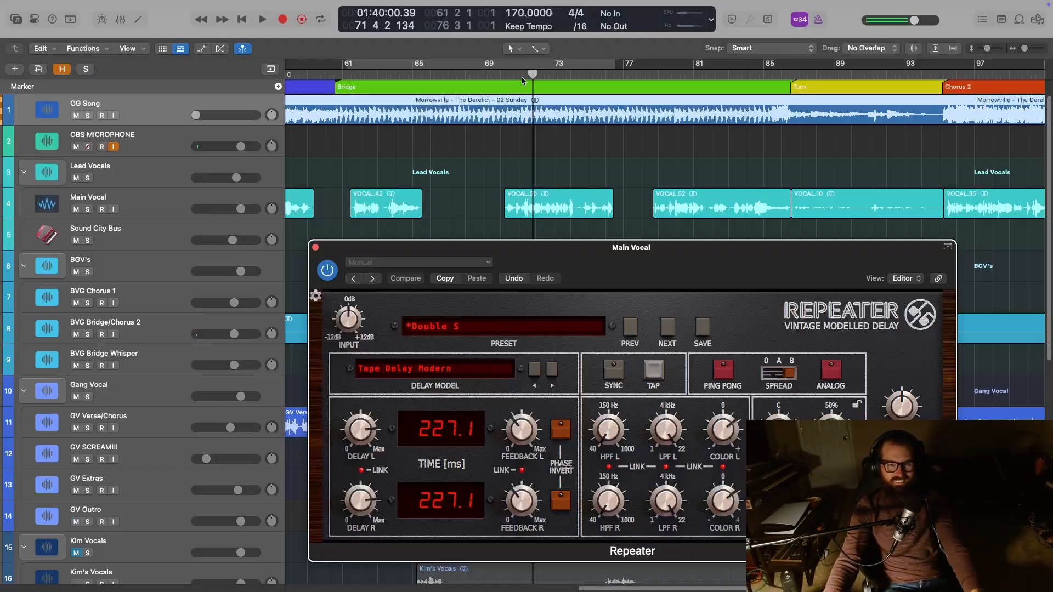
{"action": "left_click_drag", "start_coordinate": [533, 75], "coordinate": [335, 86]}
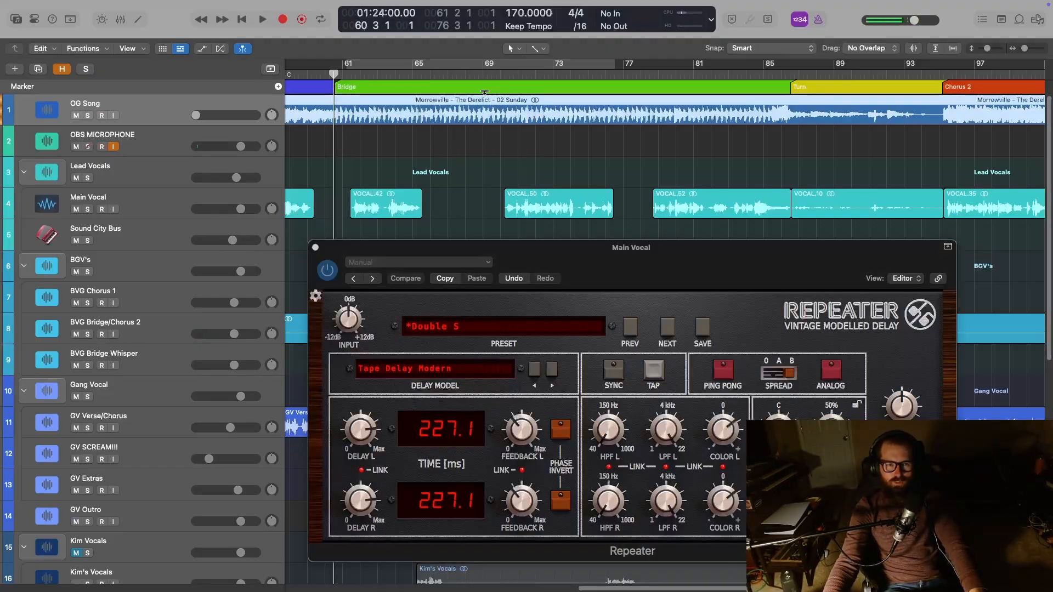
{"action": "key", "text": "space"}
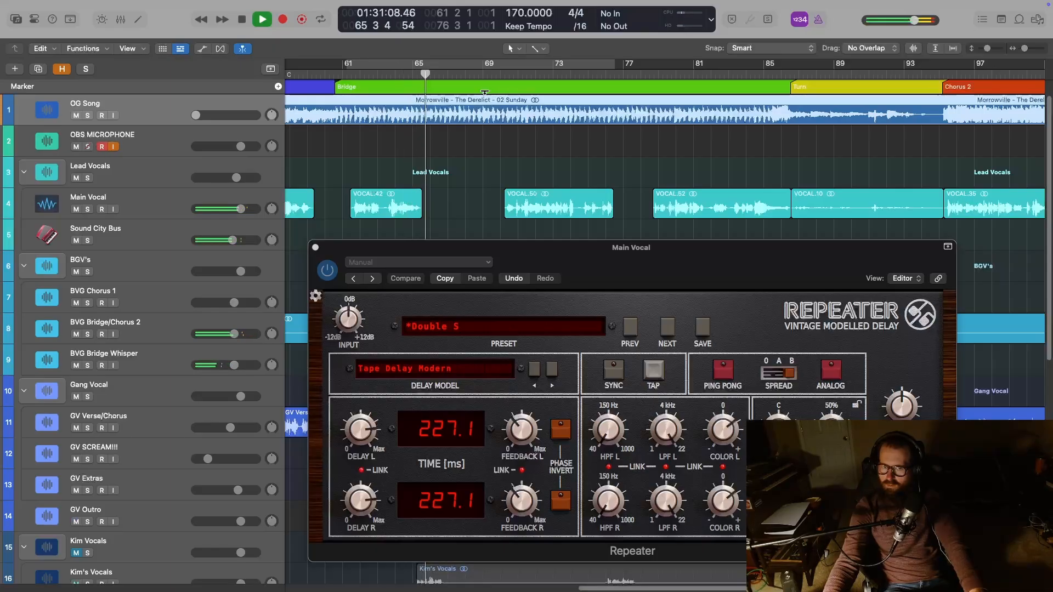
{"action": "key", "text": "space"}
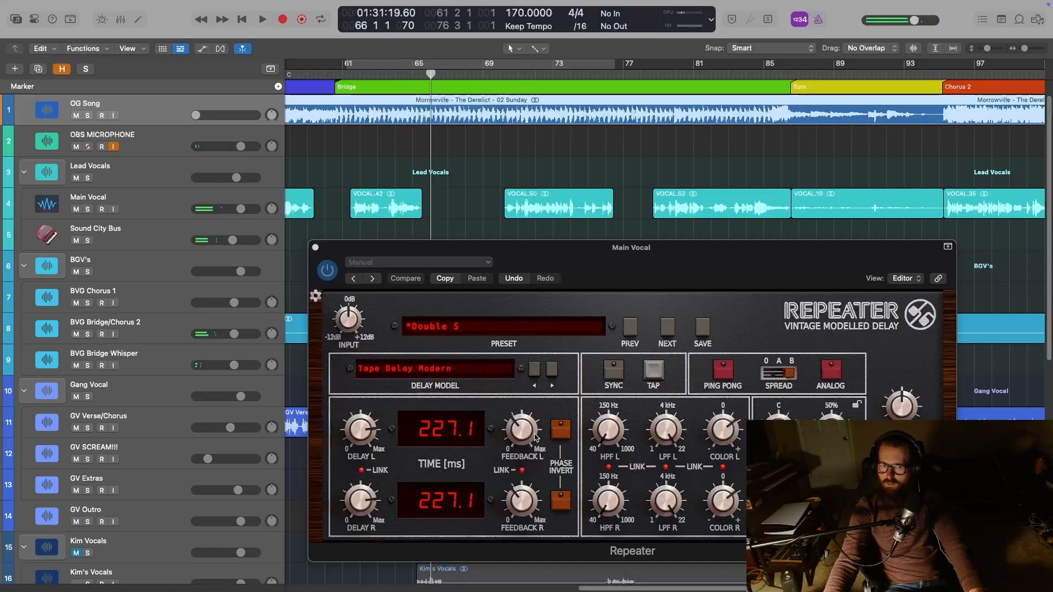
Raise Repeater's linked feedback while replaying the first bridge phrase from 60 4 3 1
{"action": "left_click", "coordinate": [530, 433]}
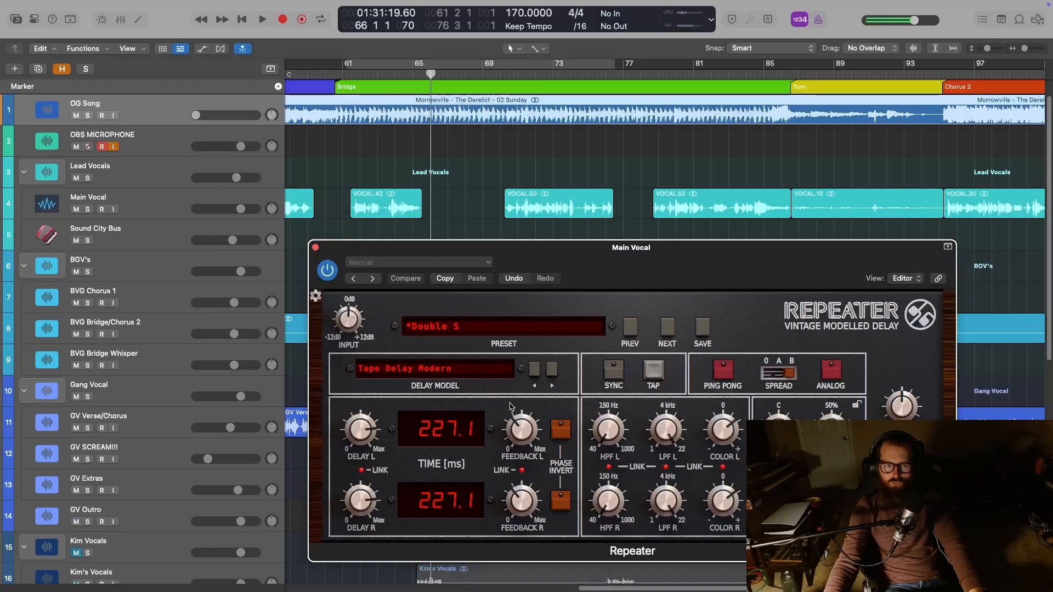
{"action": "left_click_drag", "start_coordinate": [571, 245], "coordinate": [600, 361]}
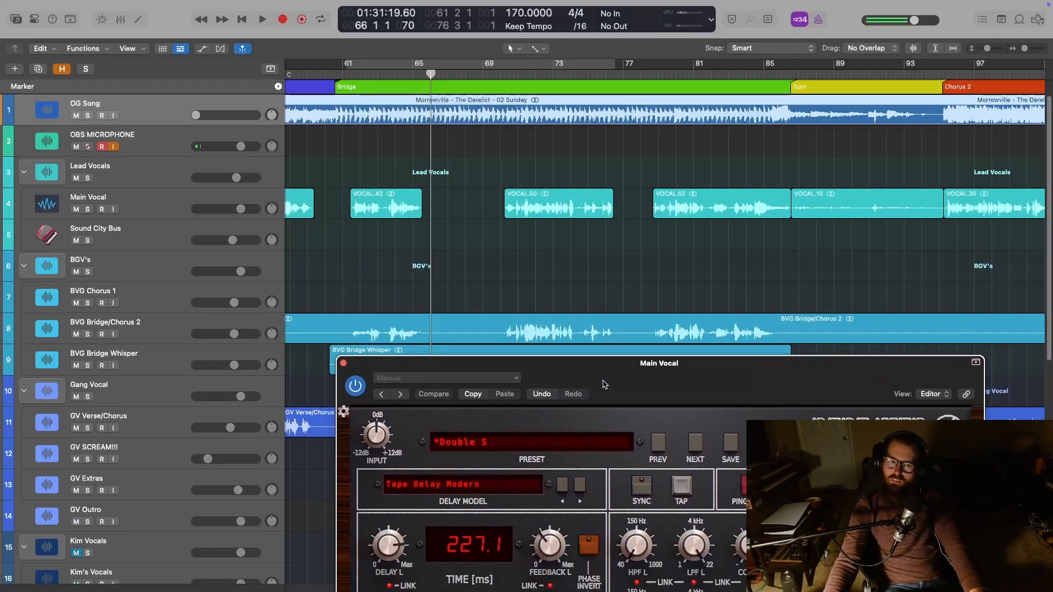
{"action": "left_click", "coordinate": [340, 73]}
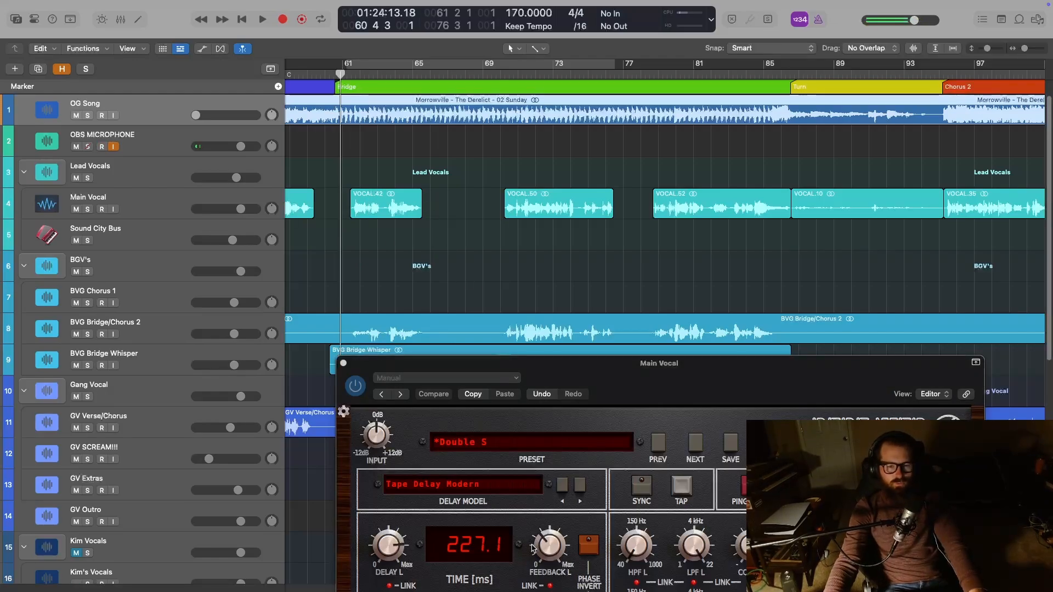
{"action": "key", "text": "space"}
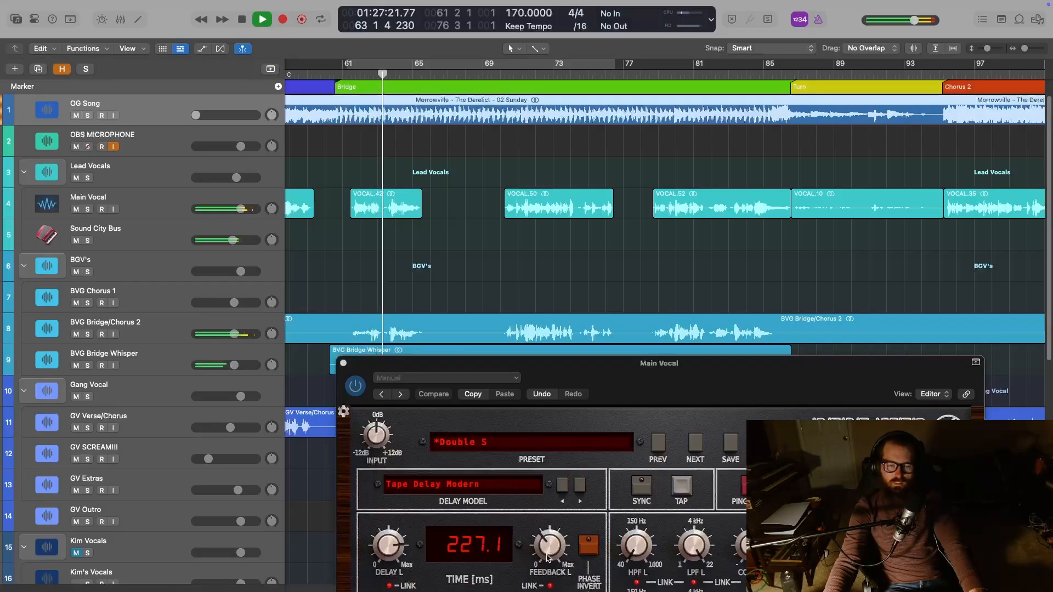
{"action": "left_click_drag", "start_coordinate": [547, 558], "coordinate": [547, 497]}
{"action": "key", "text": "space"}
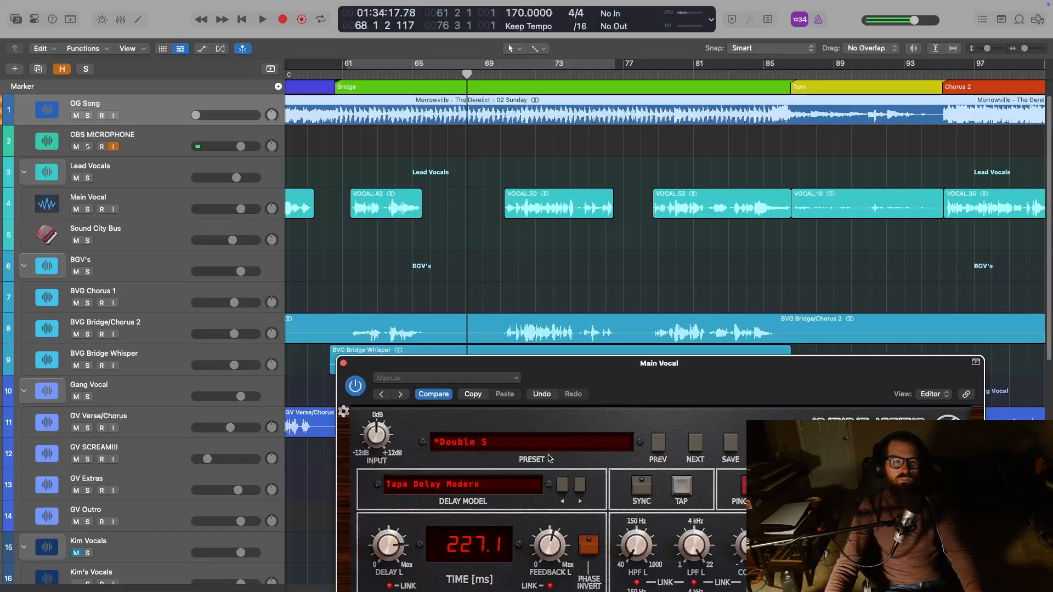
Play the bridge from 60 3 1 1 through the second vocal phrase to check the increased delay feedback
{"action": "left_click", "coordinate": [335, 73]}
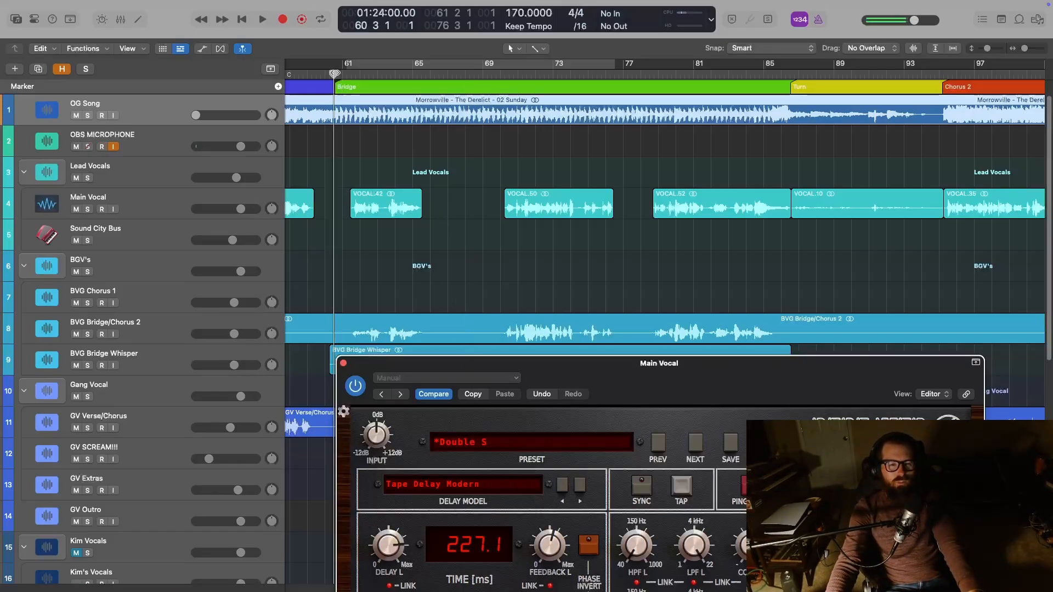
{"action": "key", "text": "space"}
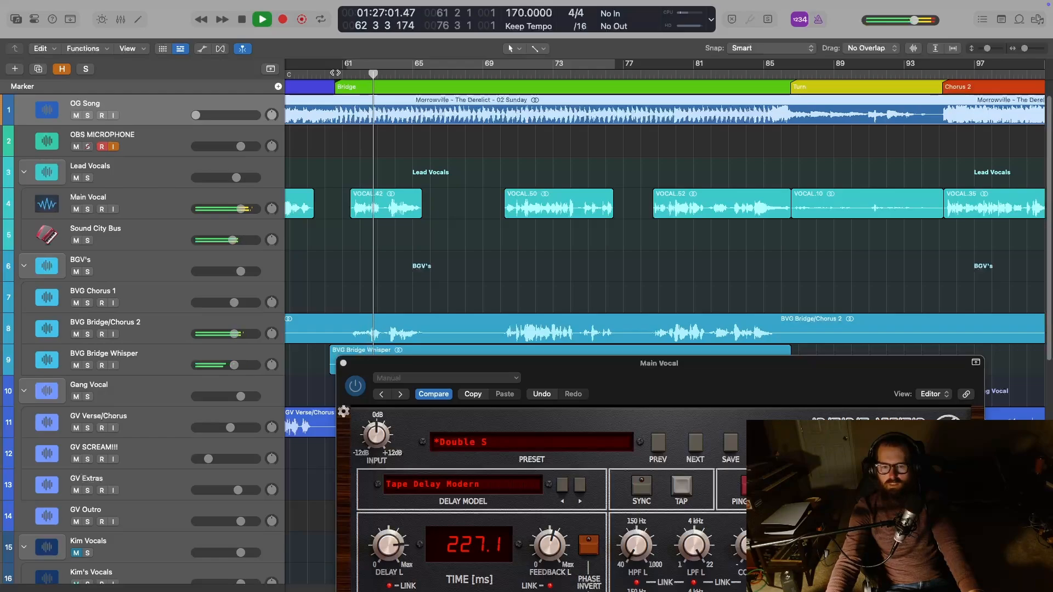
{"action": "left_click_drag", "start_coordinate": [771, 363], "coordinate": [788, 300]}
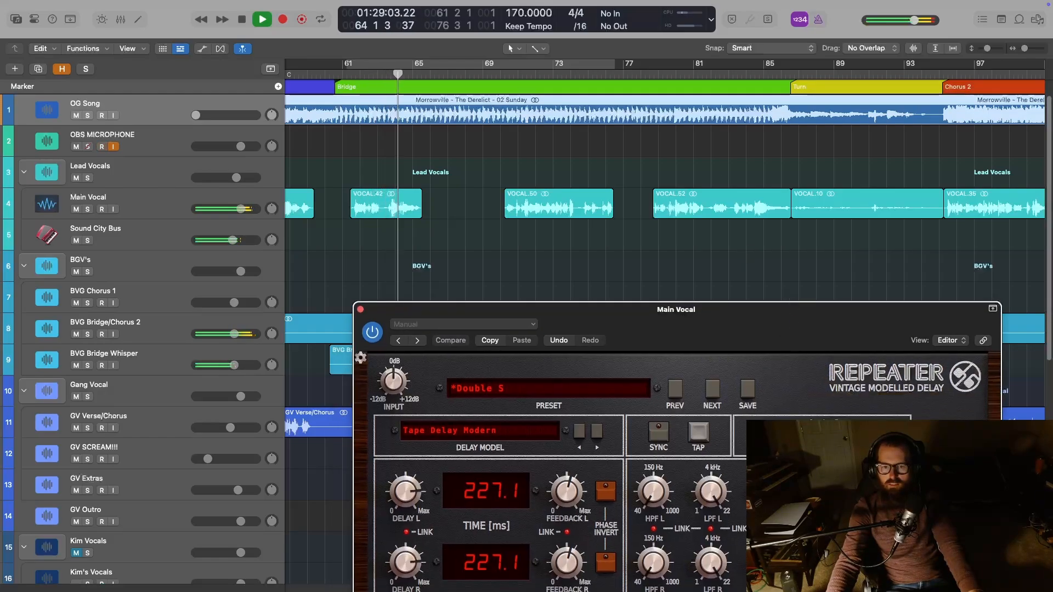
{"action": "left_click", "coordinate": [450, 340]}
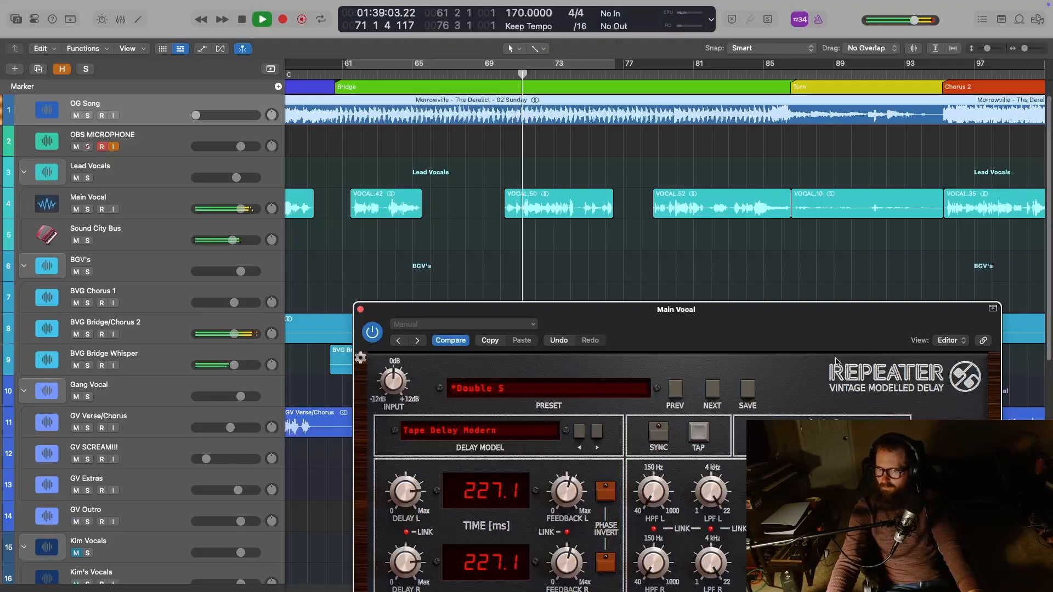
{"action": "key", "text": "space"}
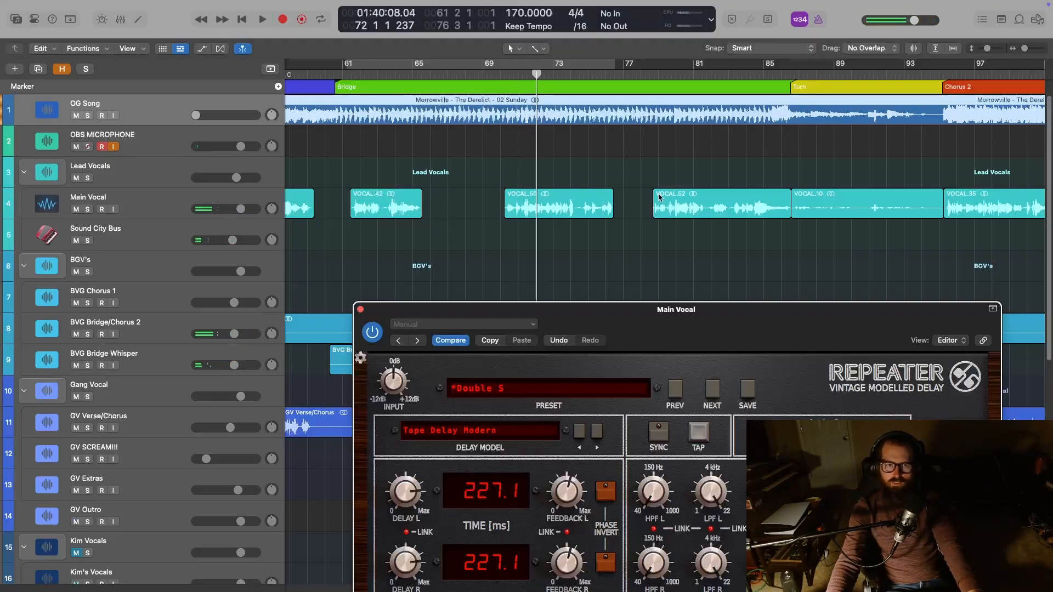
{"action": "key", "text": "space"}
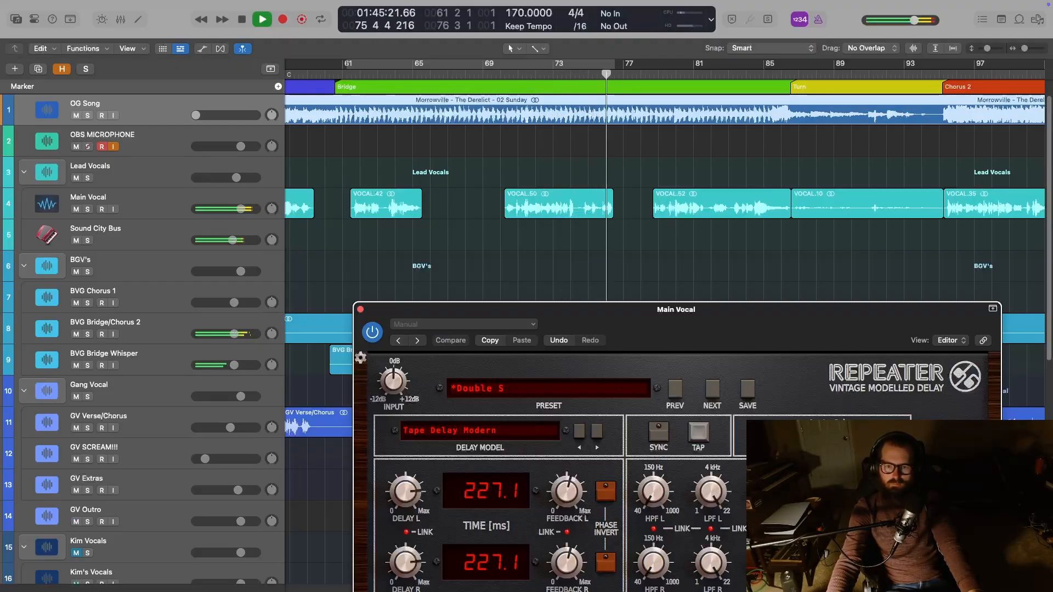
{"action": "key", "text": "space"}
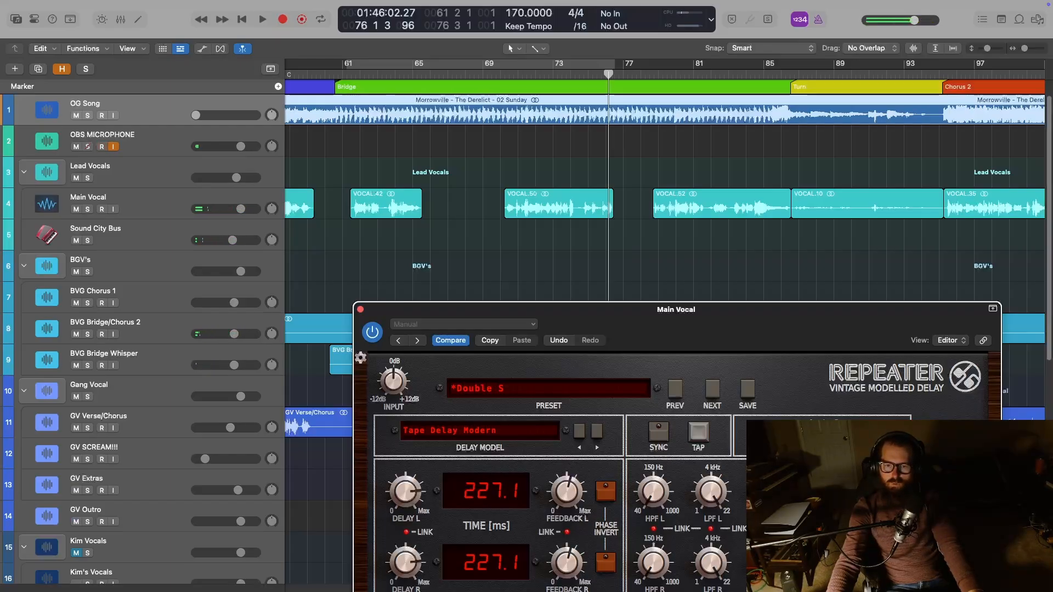
Play the bridge in the full mix from its start through the third vocal phrase to check the delay
{"action": "left_click", "coordinate": [333, 72]}
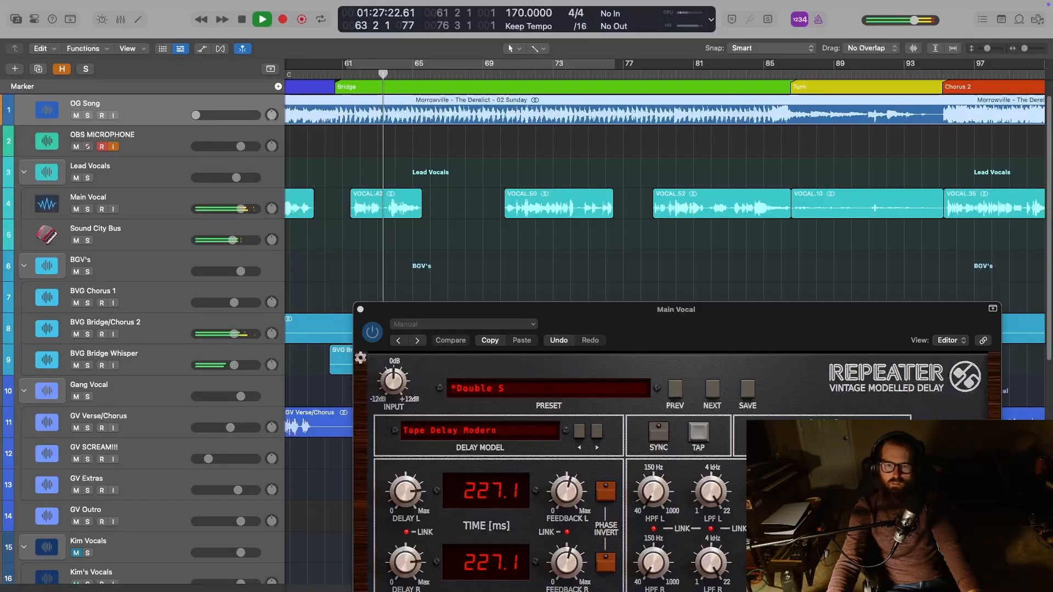
{"action": "left_click", "coordinate": [824, 491]}
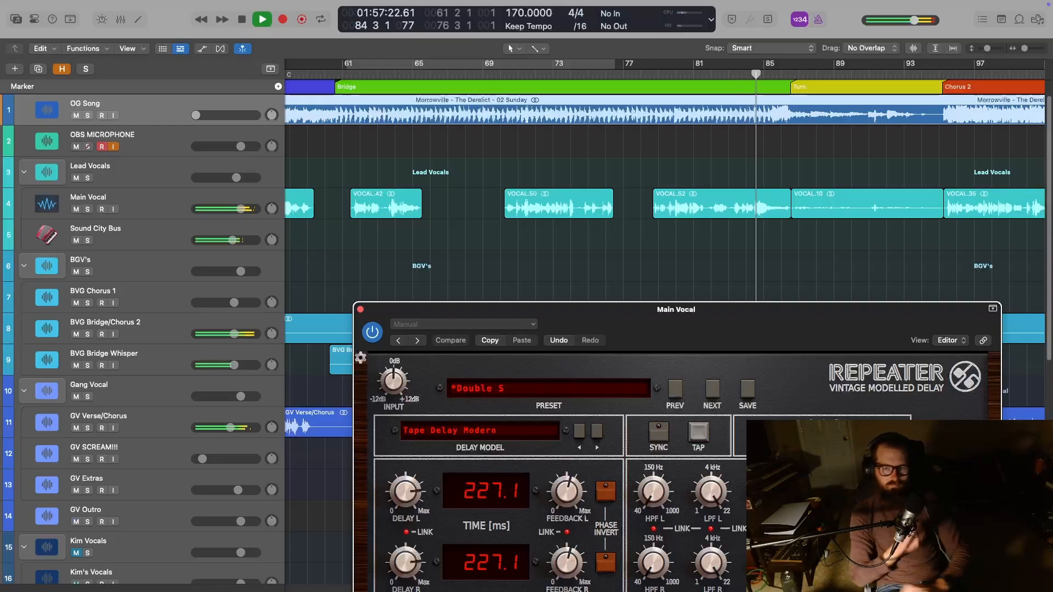
{"action": "key", "text": "space"}
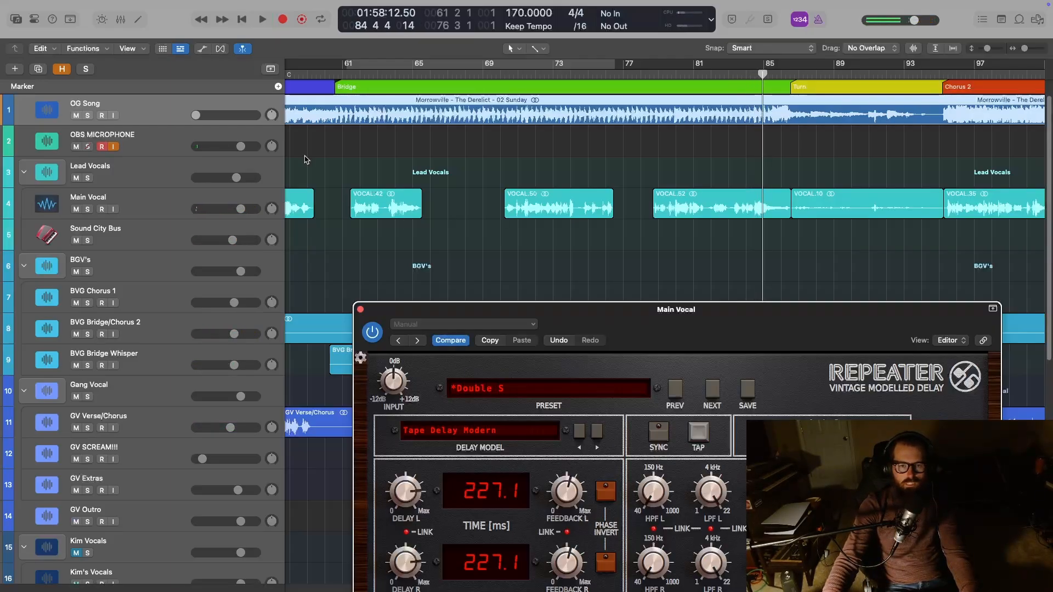
Replay the first bridge phrase, solo Main Vocal, and raise Repeater's linked feedback to 80%
{"action": "left_click", "coordinate": [336, 77]}
{"action": "key", "text": "space"}
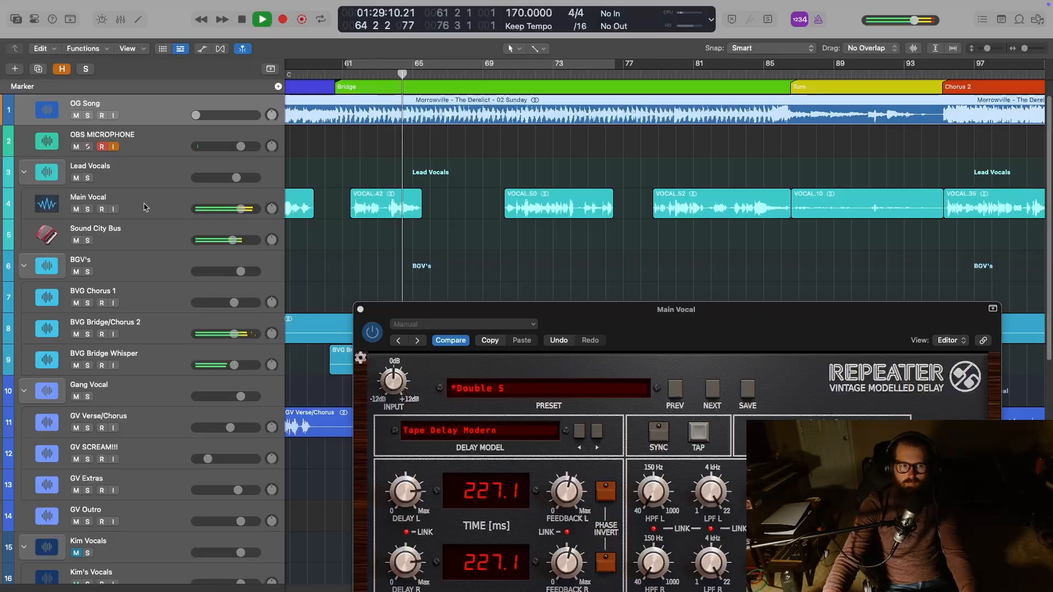
{"action": "left_click", "coordinate": [87, 209]}
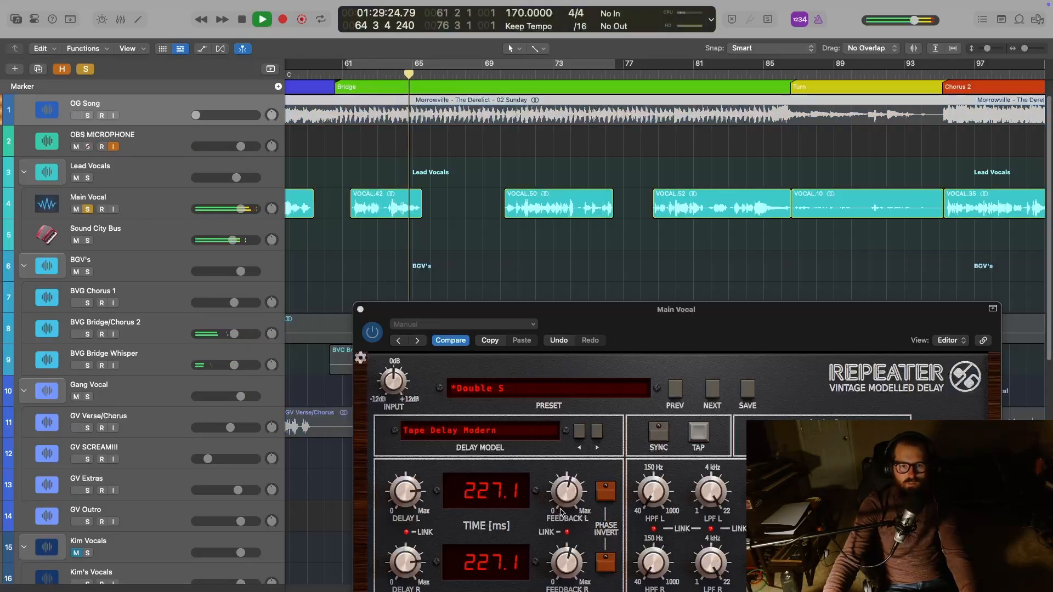
{"action": "left_click_drag", "start_coordinate": [563, 486], "coordinate": [563, 476]}
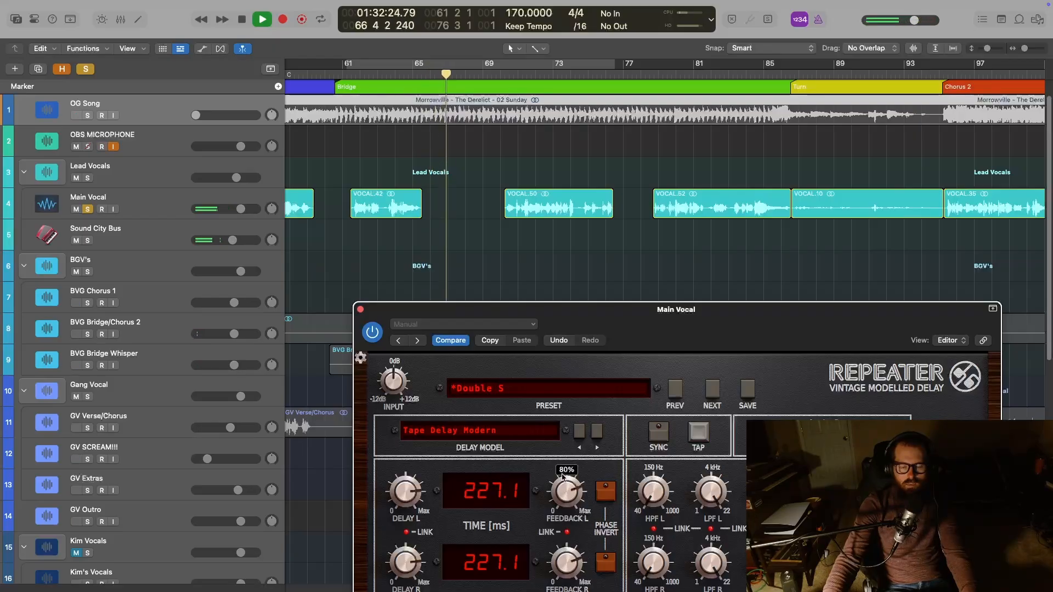
Raise Repeater's linked high-pass filter to 307 Hz while playing the second bridge phrase, and save the project
{"action": "left_click", "coordinate": [504, 92]}
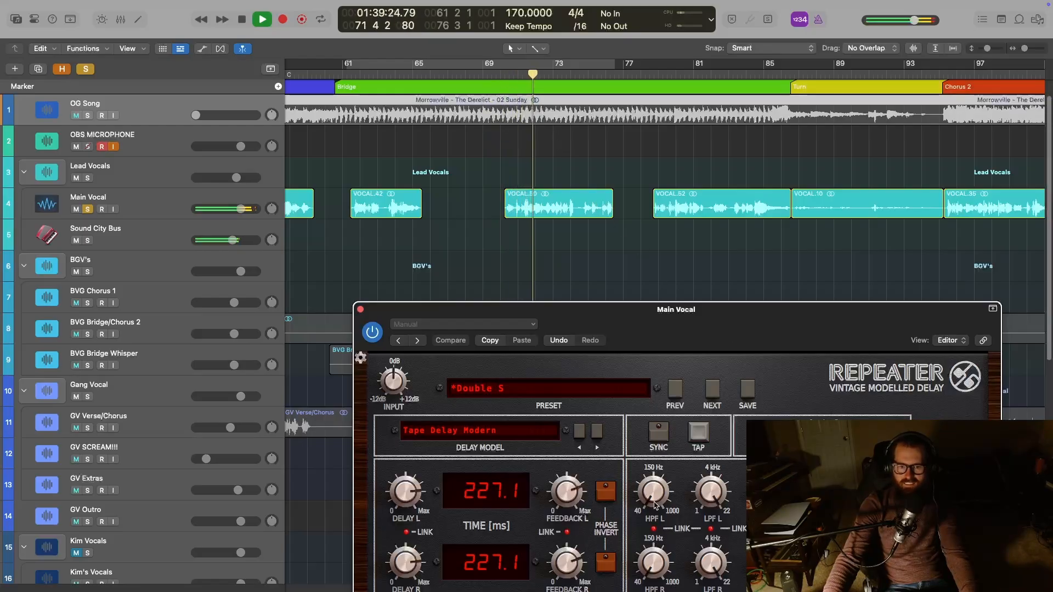
{"action": "left_click_drag", "start_coordinate": [654, 490], "coordinate": [654, 481]}
{"action": "left_click_drag", "start_coordinate": [658, 532], "coordinate": [654, 536]}
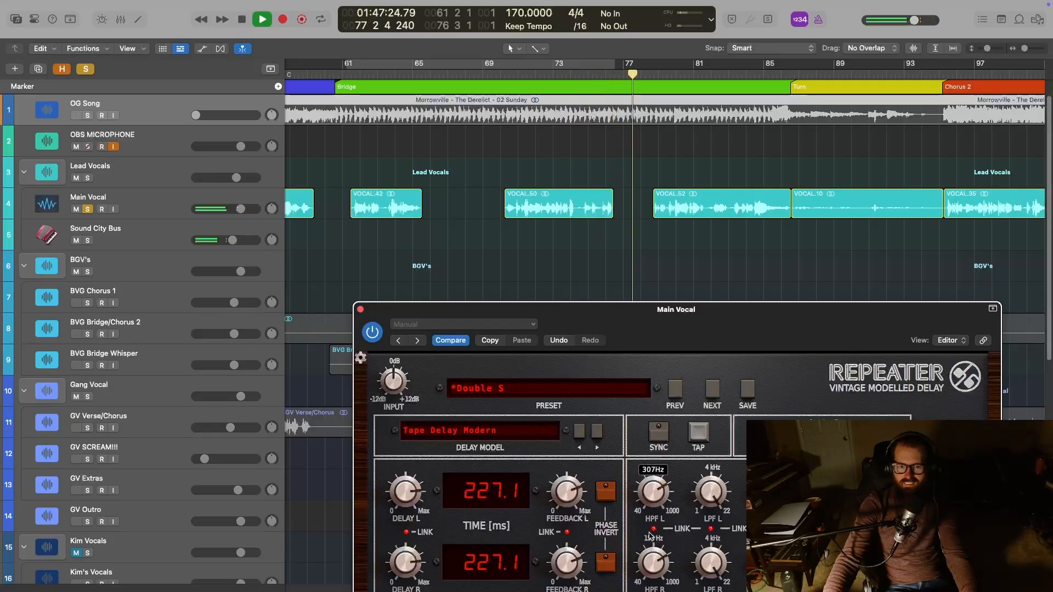
{"action": "key", "text": "space"}
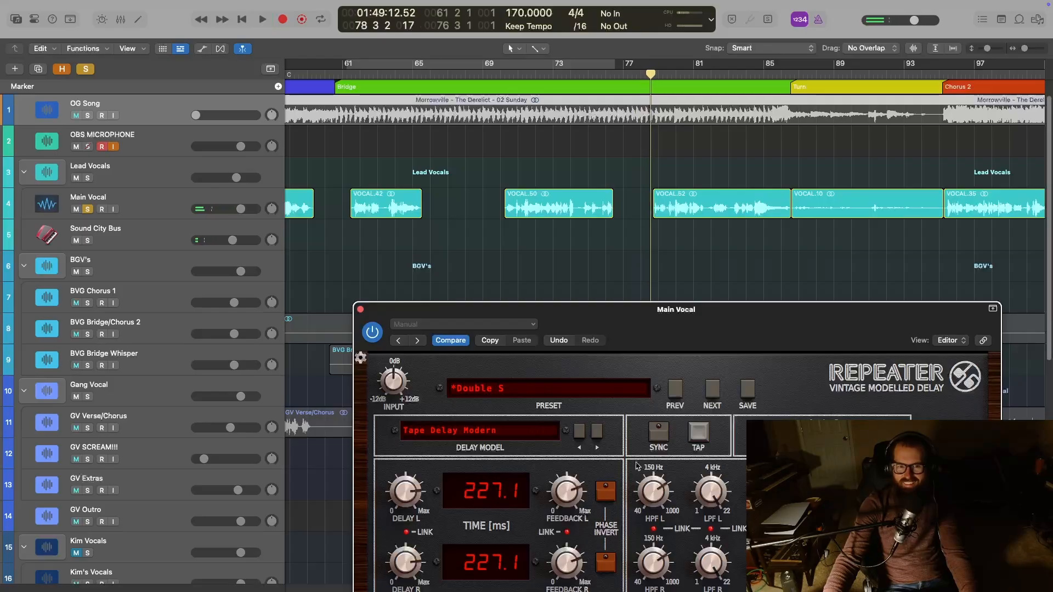
{"action": "key", "text": "super+s"}
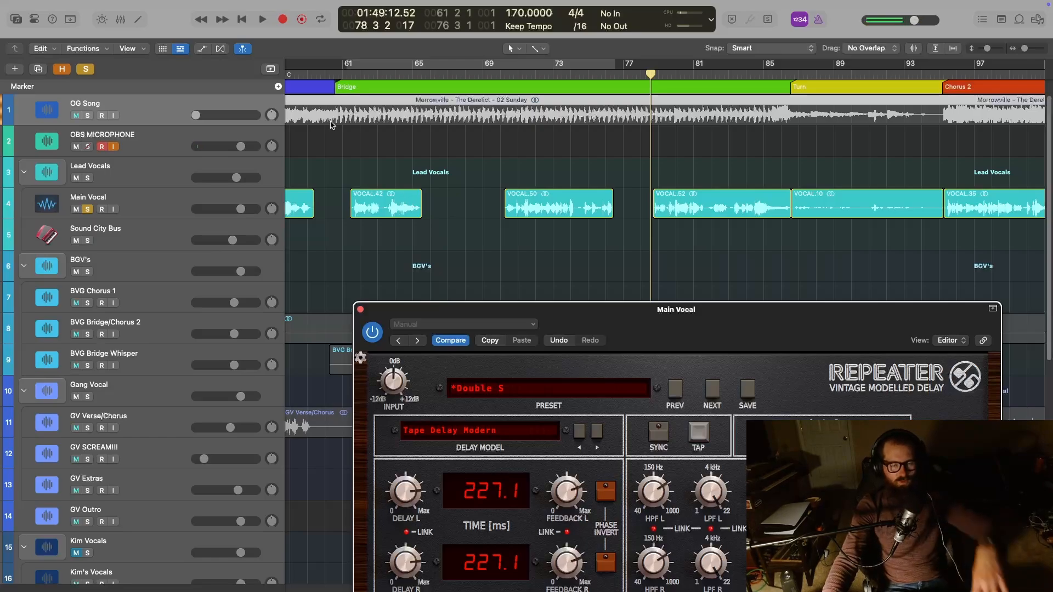
Clear the Main Vocal solo, play the bridge mix from its start into the Turn section, and bypass Repeater
{"action": "left_click", "coordinate": [337, 73]}
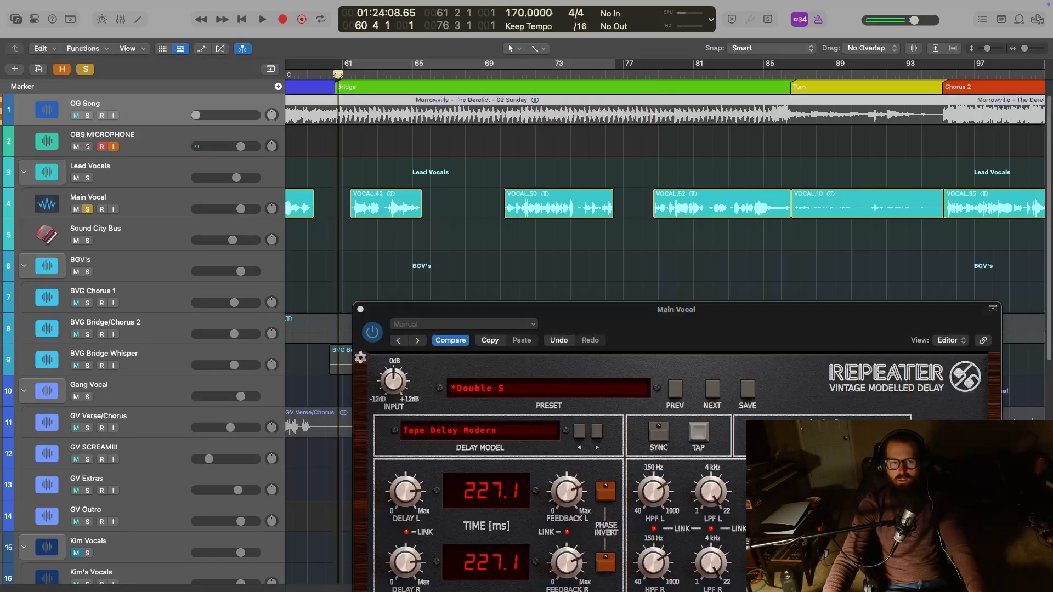
{"action": "left_click_drag", "start_coordinate": [337, 74], "coordinate": [333, 74]}
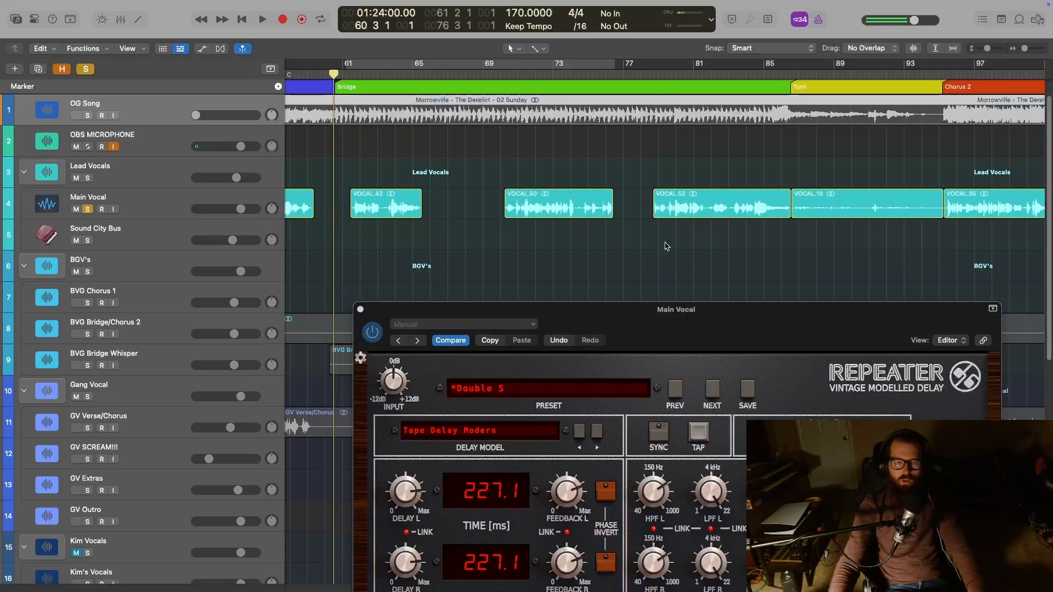
{"action": "key", "text": "space"}
{"action": "key", "text": "space"}
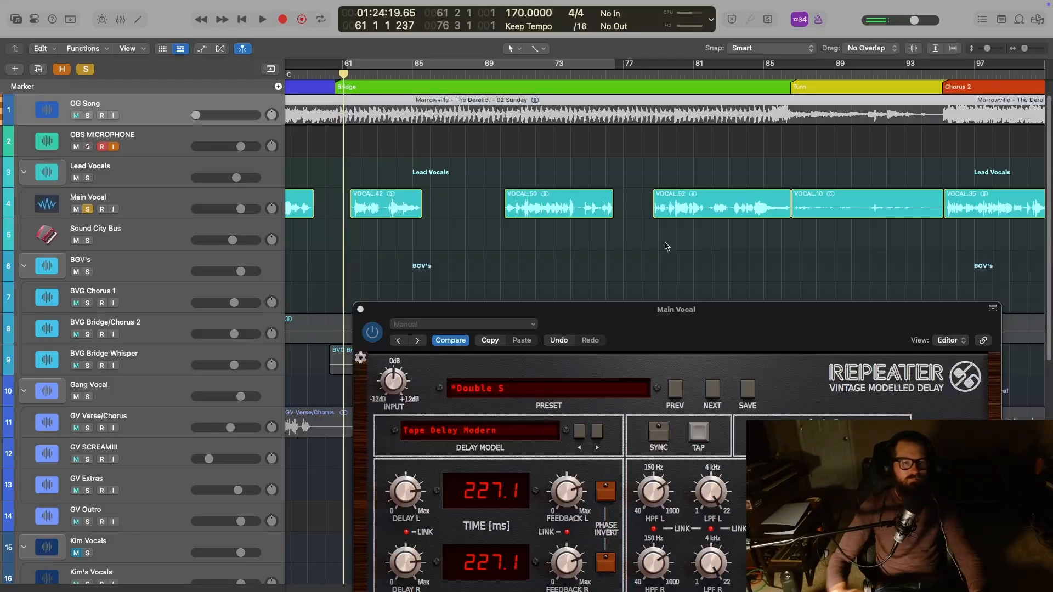
{"action": "left_click", "coordinate": [85, 69]}
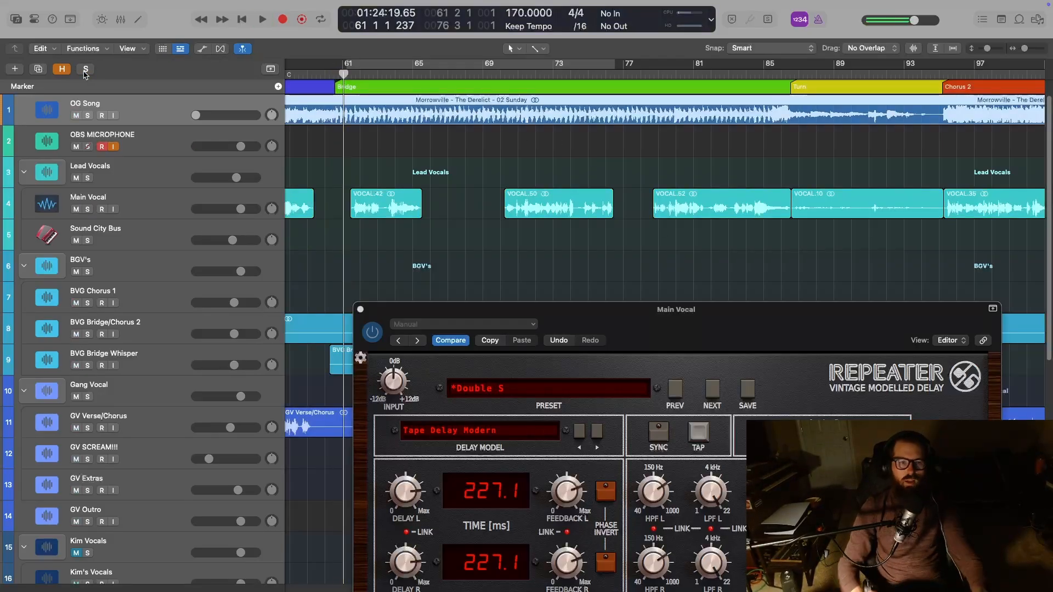
{"action": "key", "text": "space"}
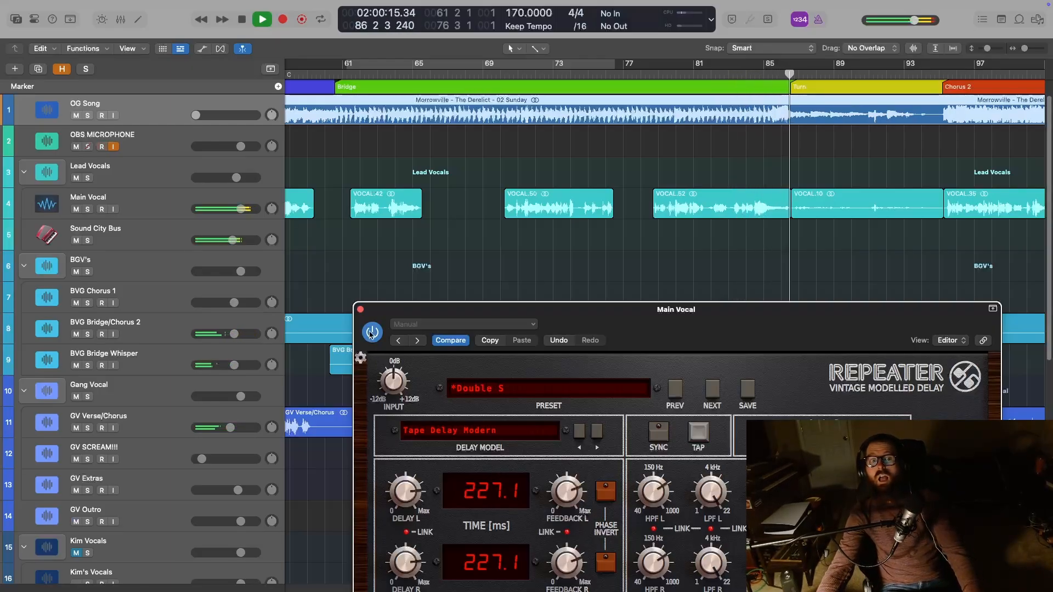
{"action": "key", "text": "space"}
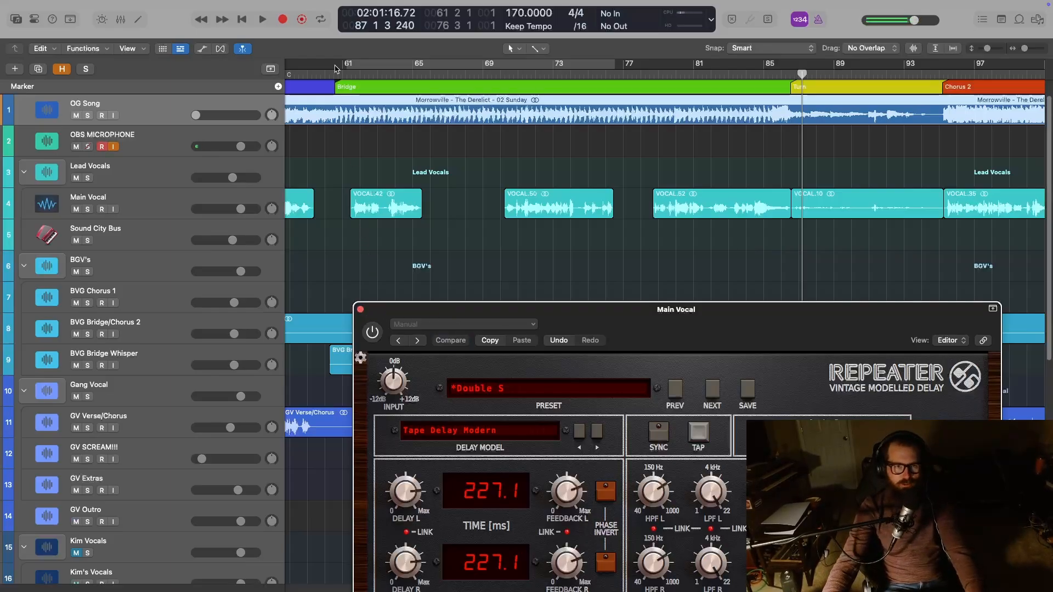
Show the mixer, set Main Vocal's automation mode to Latch, and place the playhead at 56 1 1 1
{"action": "left_click", "coordinate": [315, 81]}
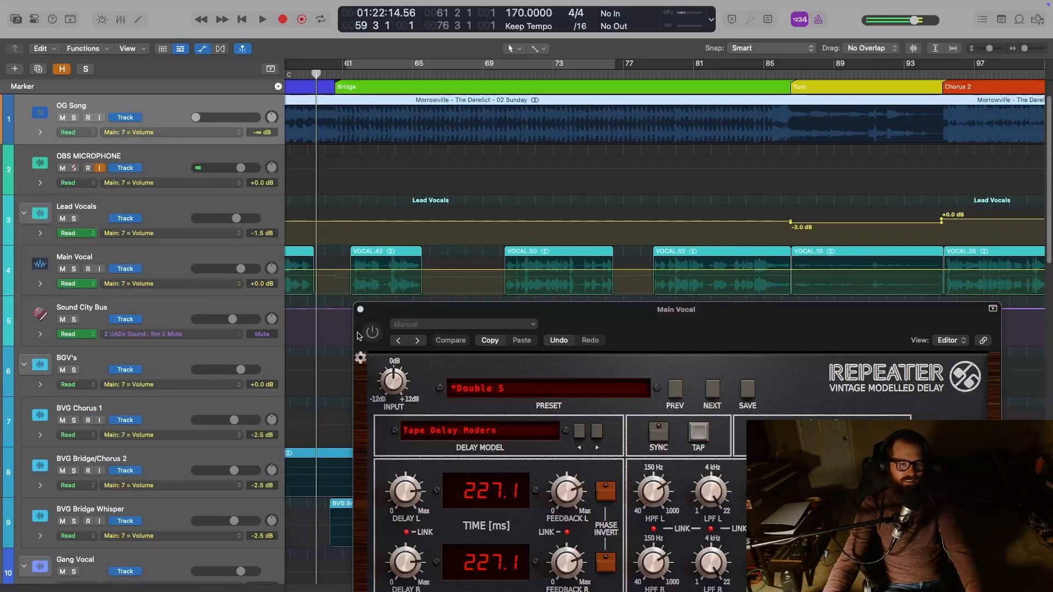
{"action": "key", "text": "x"}
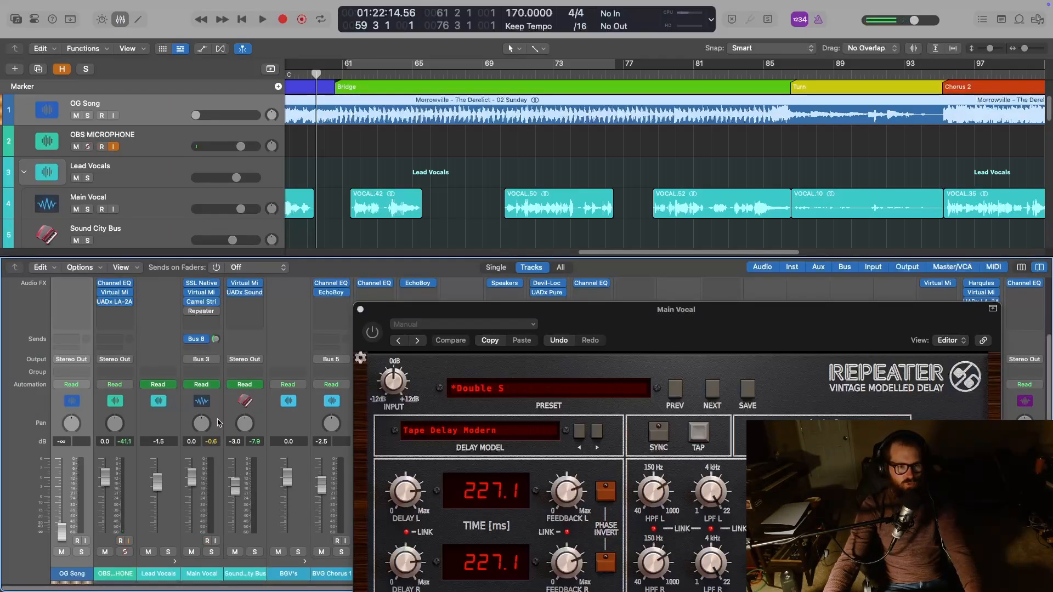
{"action": "left_click", "coordinate": [217, 385]}
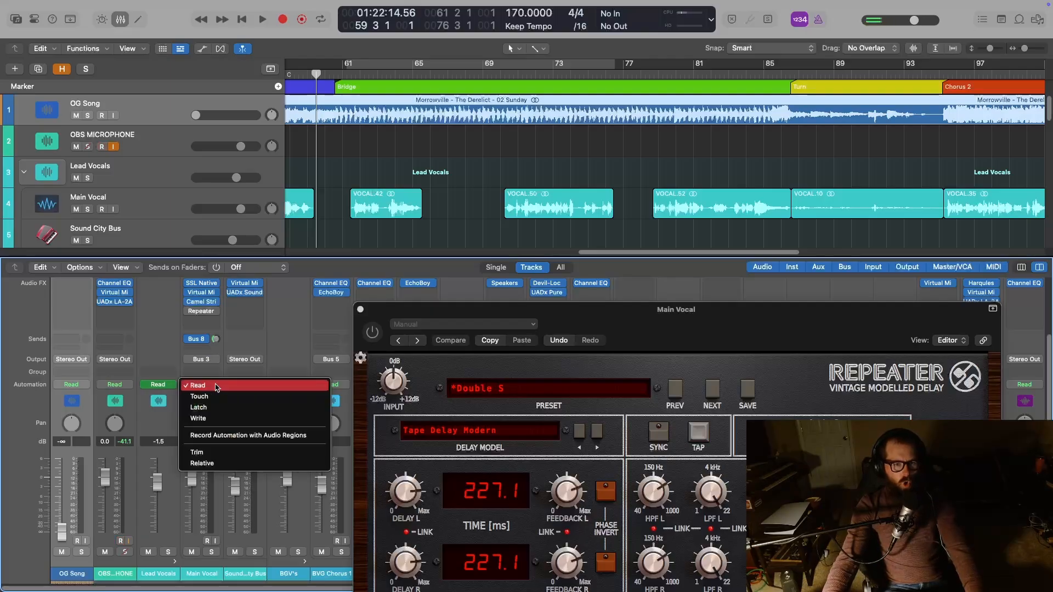
{"action": "left_click", "coordinate": [220, 412]}
{"action": "scroll", "coordinate": [392, 196], "scroll_direction": "left", "scroll_amount": 4}
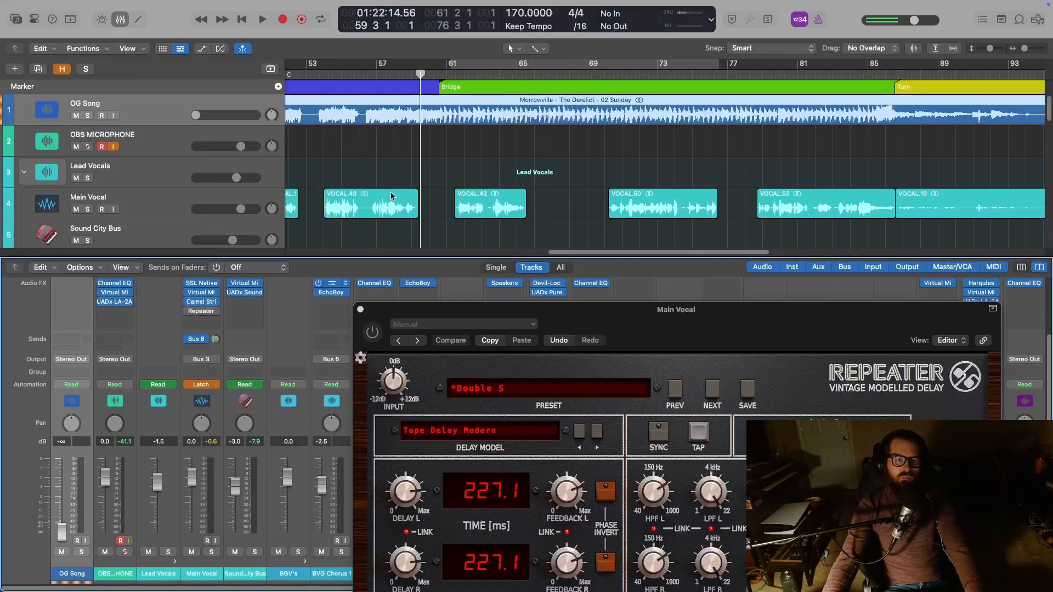
{"action": "left_click", "coordinate": [357, 74]}
Record Repeater's bypass automation during playback, switching it on before the first bridge phrase and off after the bridge
{"action": "left_click_drag", "start_coordinate": [566, 307], "coordinate": [551, 230]}
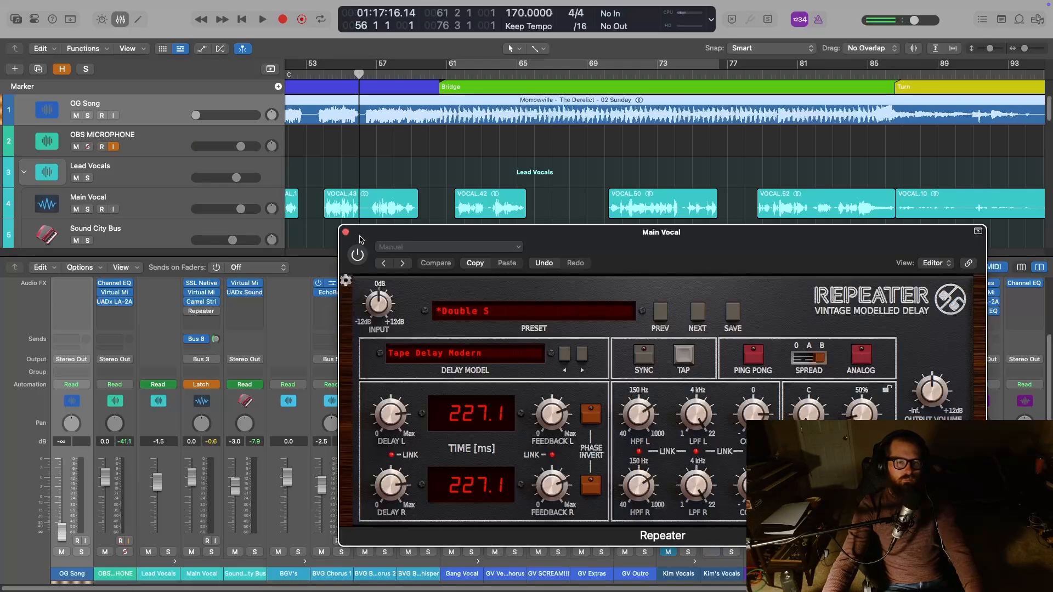
{"action": "key", "text": "space"}
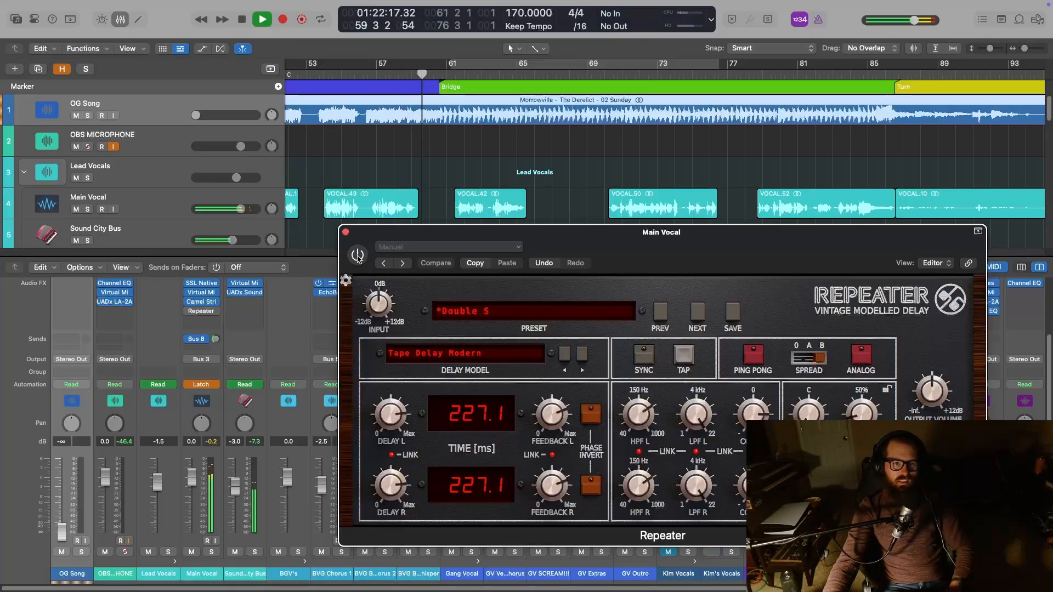
{"action": "left_click", "coordinate": [356, 255]}
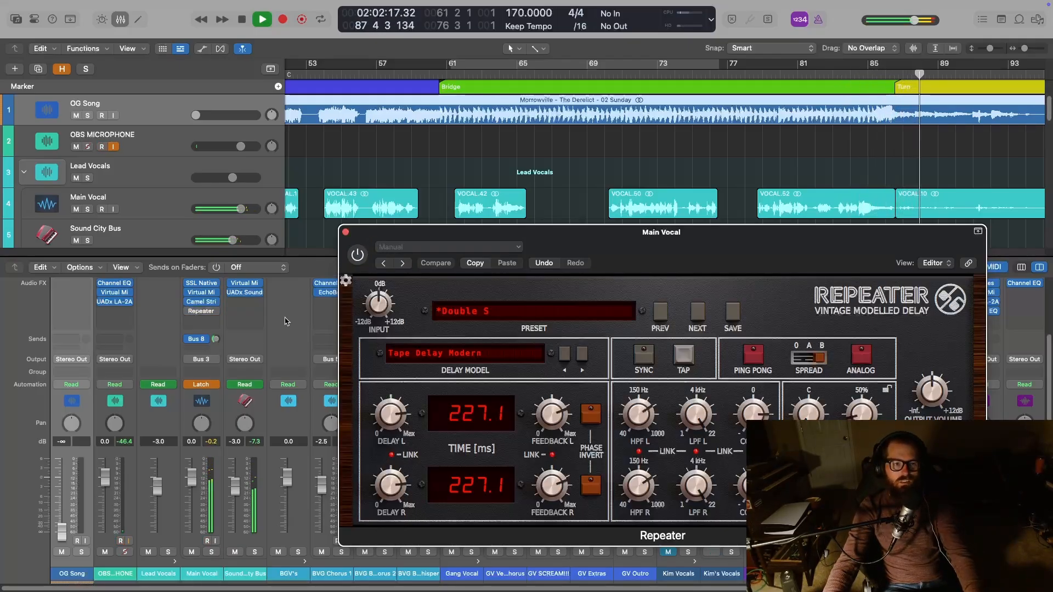
Return Main Vocal's automation mode to Read, stop playback, and close the Repeater window and the mixer
{"action": "left_click", "coordinate": [200, 384]}
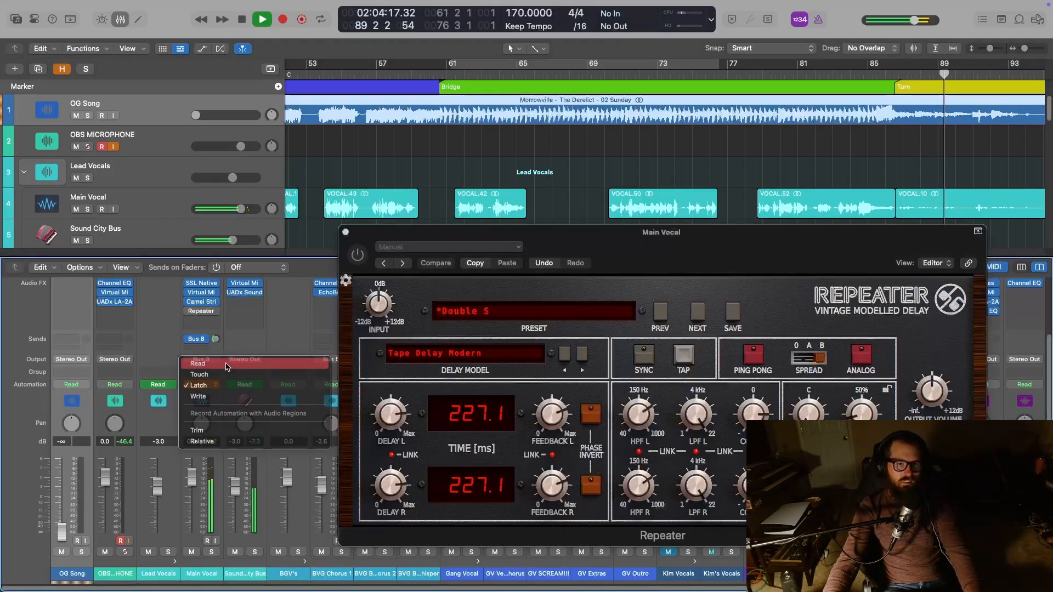
{"action": "left_click", "coordinate": [226, 366]}
{"action": "key", "text": "space"}
{"action": "left_click", "coordinate": [345, 232]}
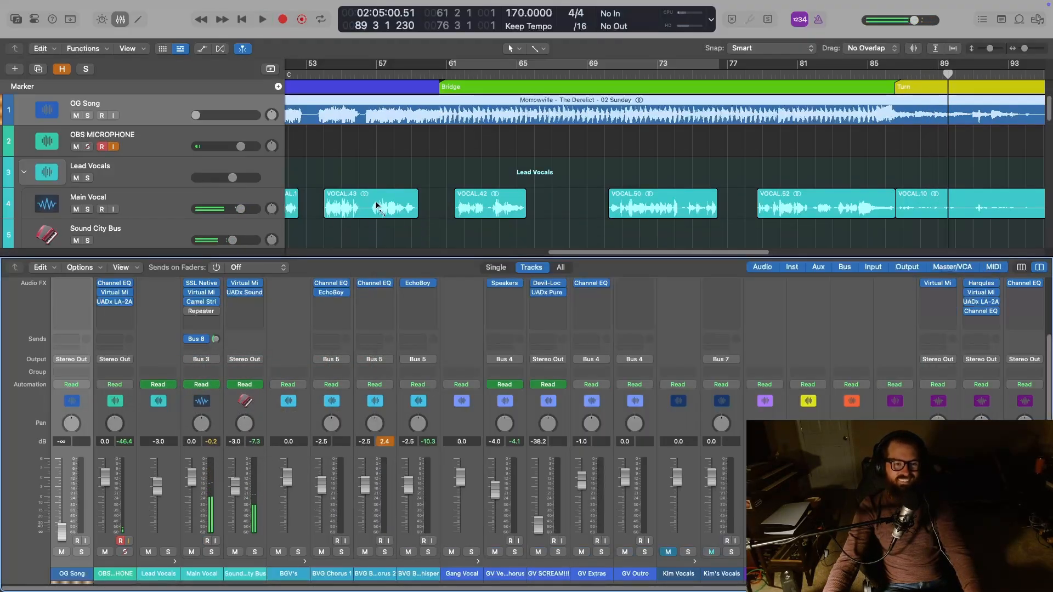
{"action": "key", "text": "x"}
Play the song from 42 2 3 1 at Verse 2 through the bridge to the start of Chorus 2
{"action": "scroll", "coordinate": [461, 137], "scroll_direction": "left", "scroll_amount": 5}
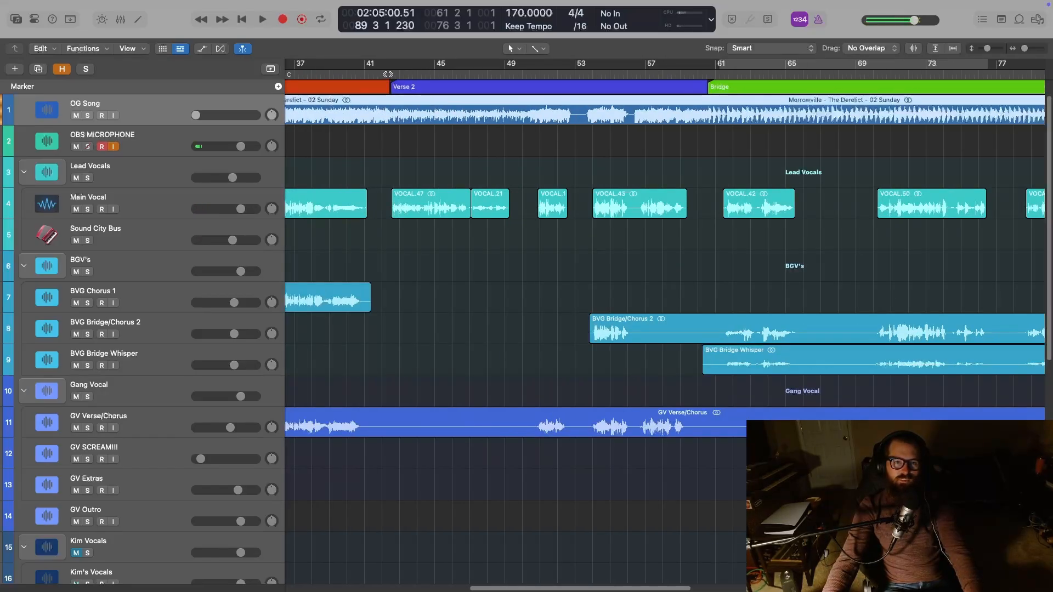
{"action": "left_click", "coordinate": [387, 74]}
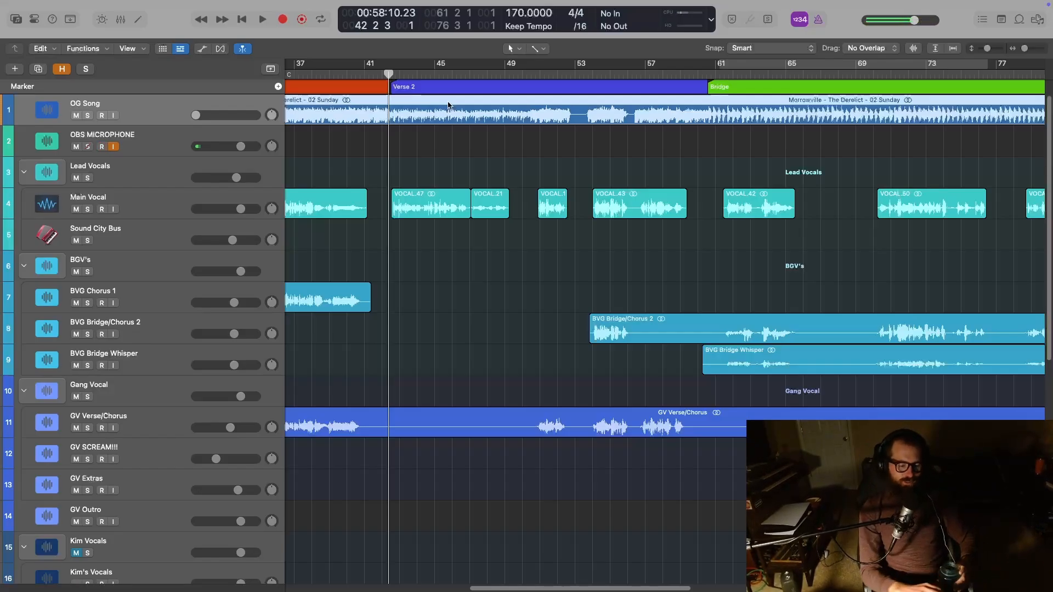
{"action": "key", "text": "space"}
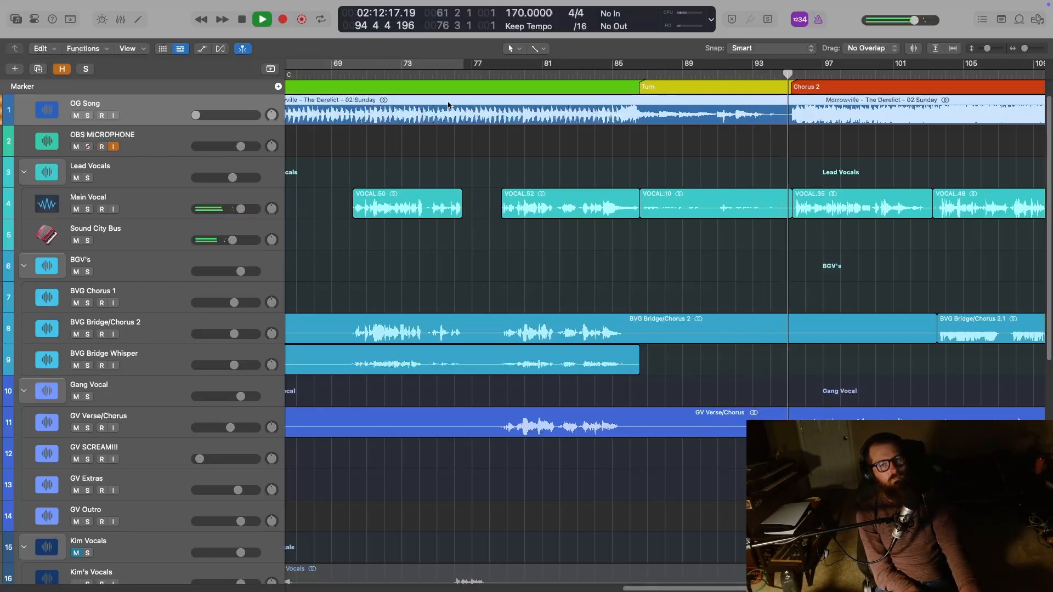
{"action": "key", "text": "space"}
Unmute the vocal stack on track 15 and pan its vocal on track 16 to the left
{"action": "scroll", "coordinate": [733, 283], "scroll_direction": "down", "scroll_amount": 2}
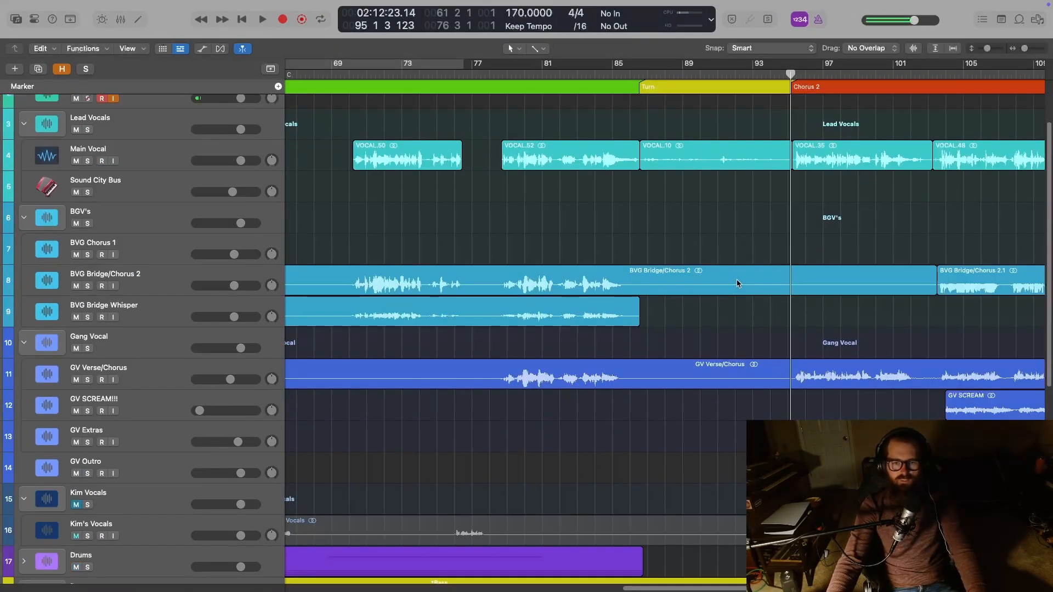
{"action": "scroll", "coordinate": [625, 458], "scroll_direction": "left", "scroll_amount": 3}
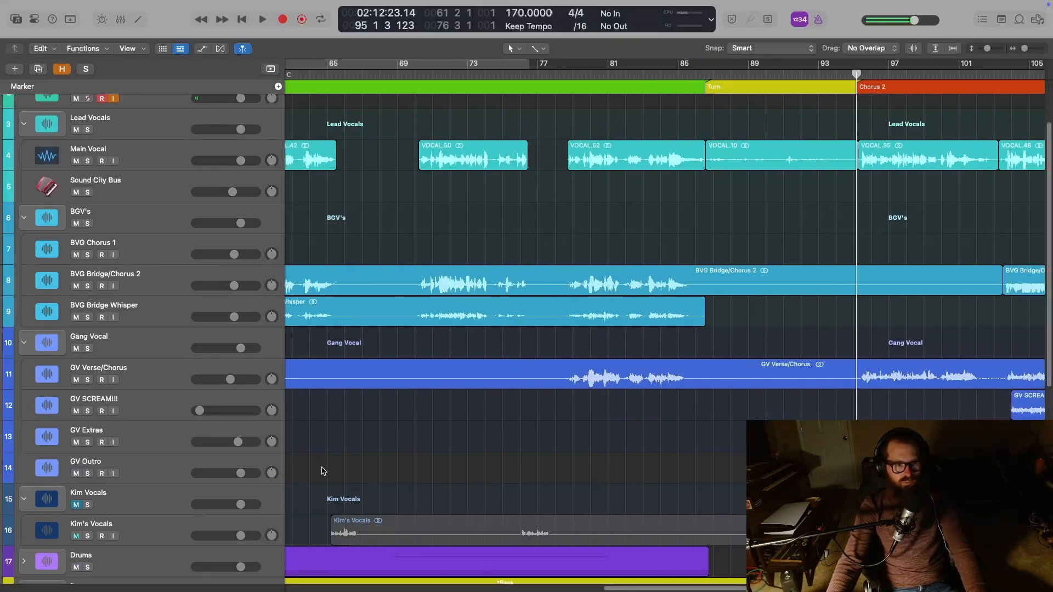
{"action": "left_click", "coordinate": [76, 507]}
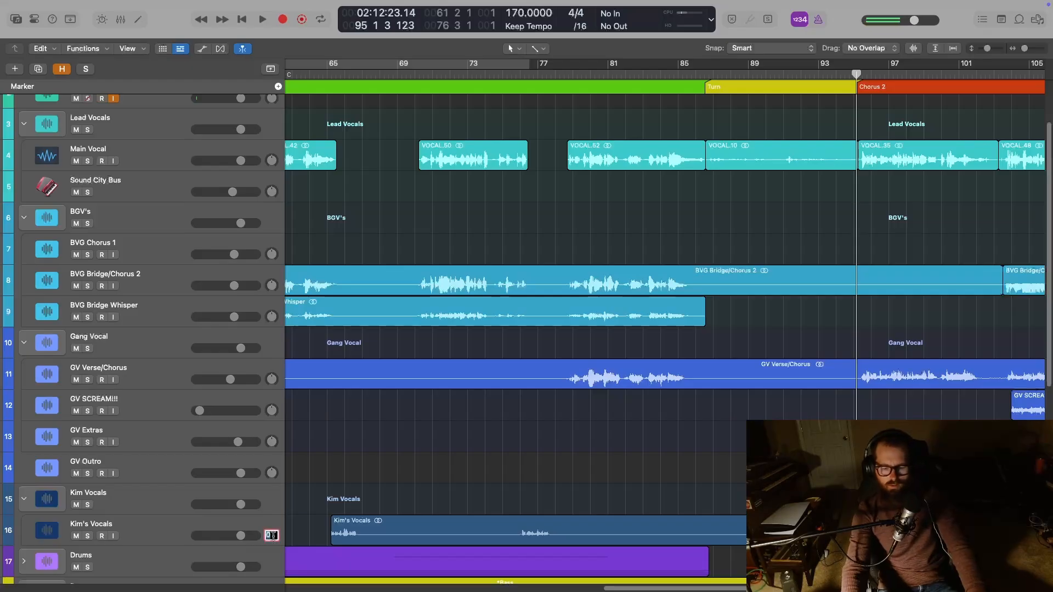
{"action": "left_click_drag", "start_coordinate": [272, 535], "coordinate": [271, 536]}
Play the bridge from 60 2 4 1 and skip toward the end of the second phrase to check the unmuted vocal
{"action": "scroll", "coordinate": [537, 396], "scroll_direction": "left", "scroll_amount": 5}
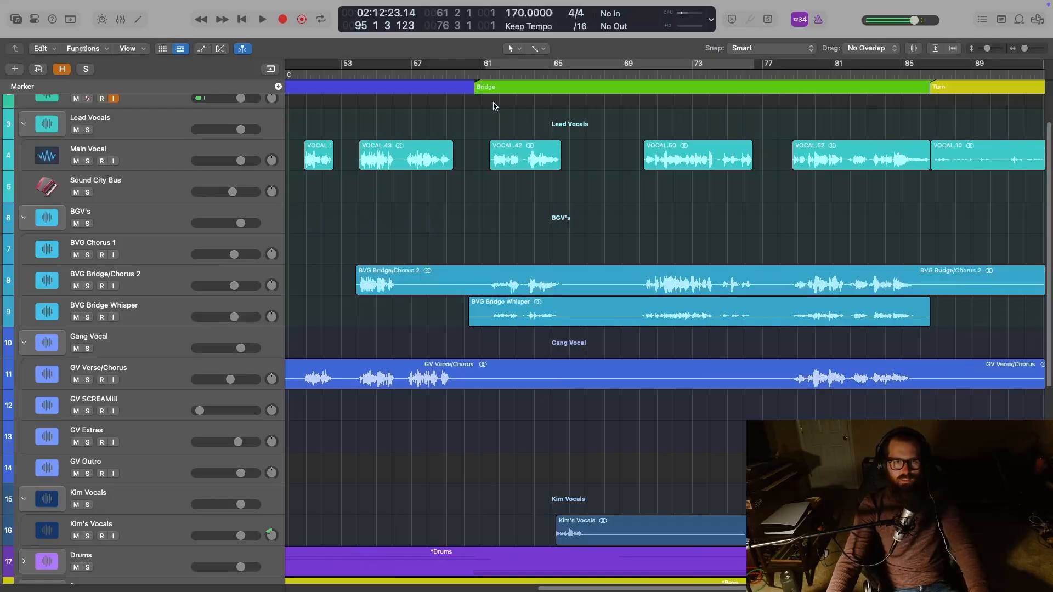
{"action": "left_click", "coordinate": [471, 75]}
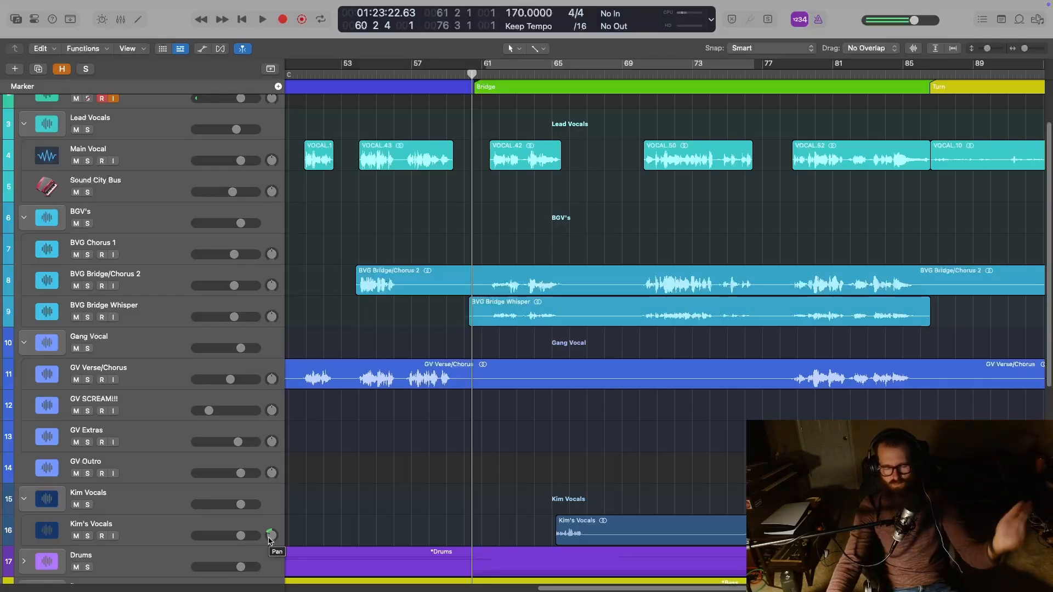
{"action": "key", "text": "space"}
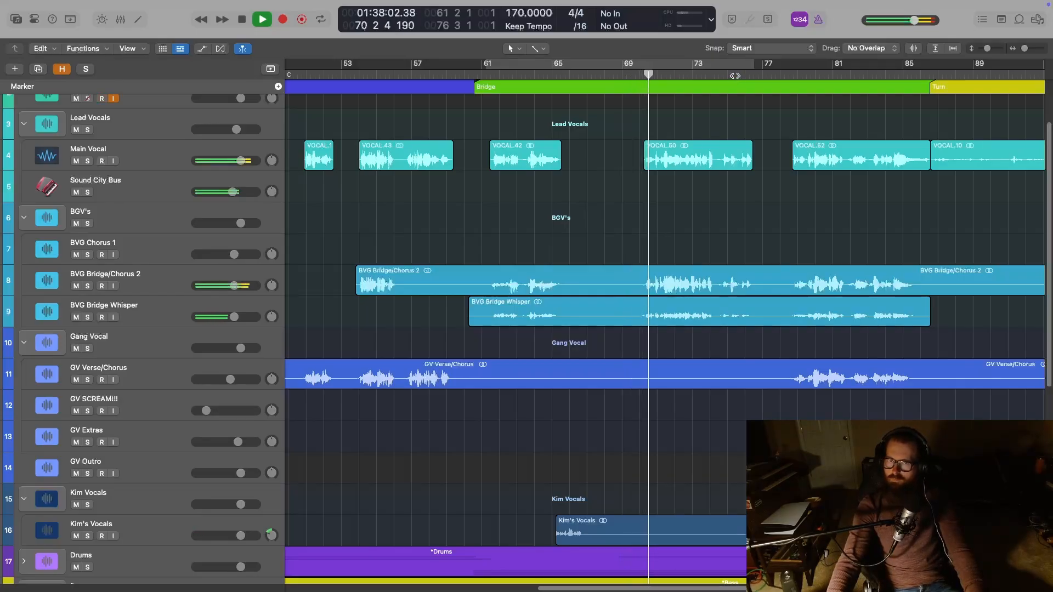
{"action": "left_click", "coordinate": [735, 75]}
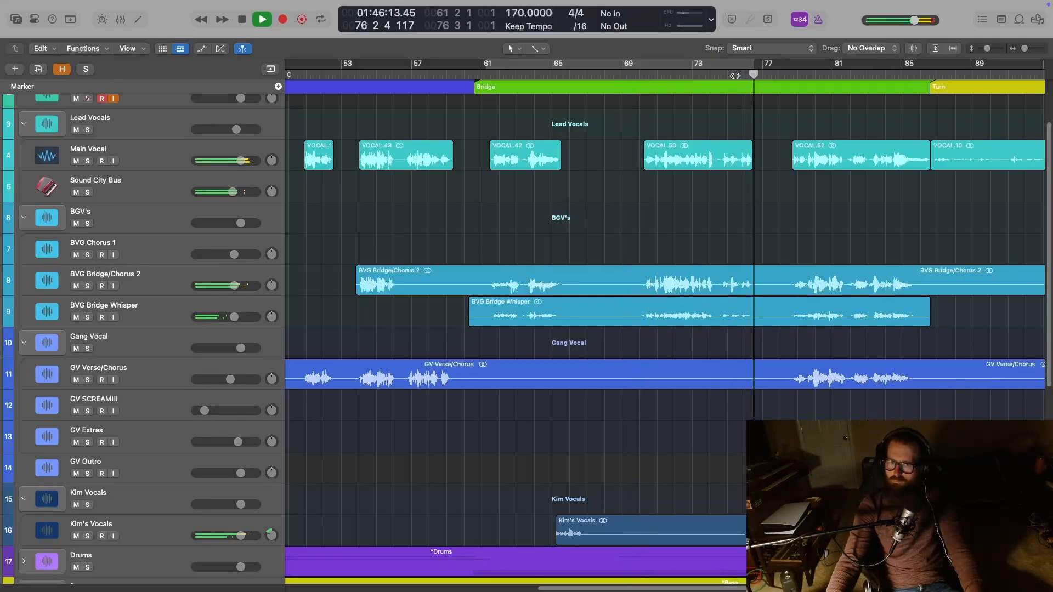
Stop the bridge playback and insert a stereo Speakers effect on the vocal in track 16
{"action": "key", "text": "space"}
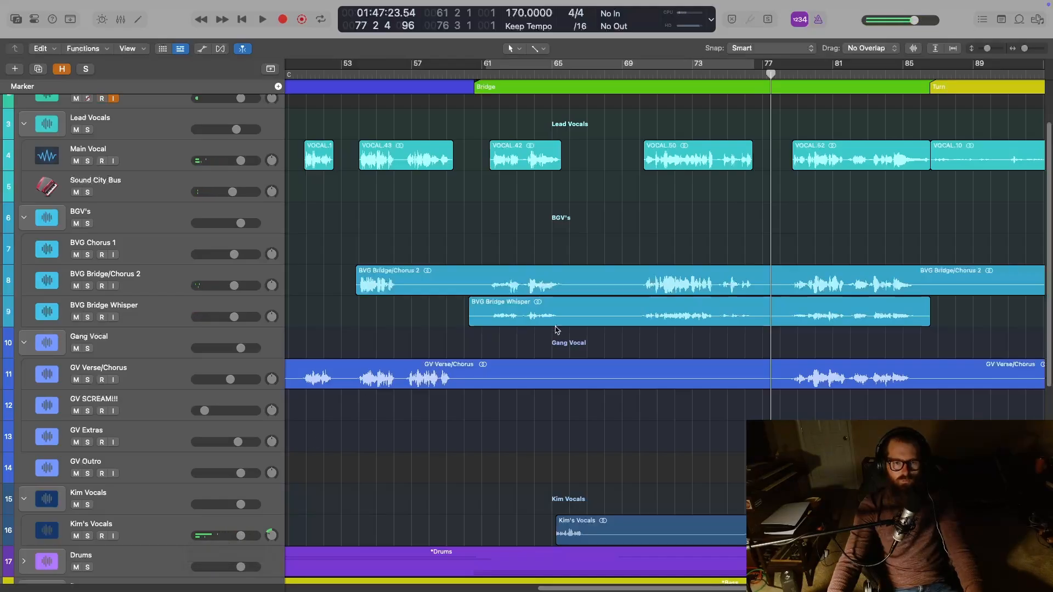
{"action": "mouse_move", "coordinate": [635, 589]}
{"action": "left_mouse_down"}
{"action": "mouse_move", "coordinate": [798, 588]}
{"action": "mouse_move", "coordinate": [614, 588]}
{"action": "left_mouse_up"}
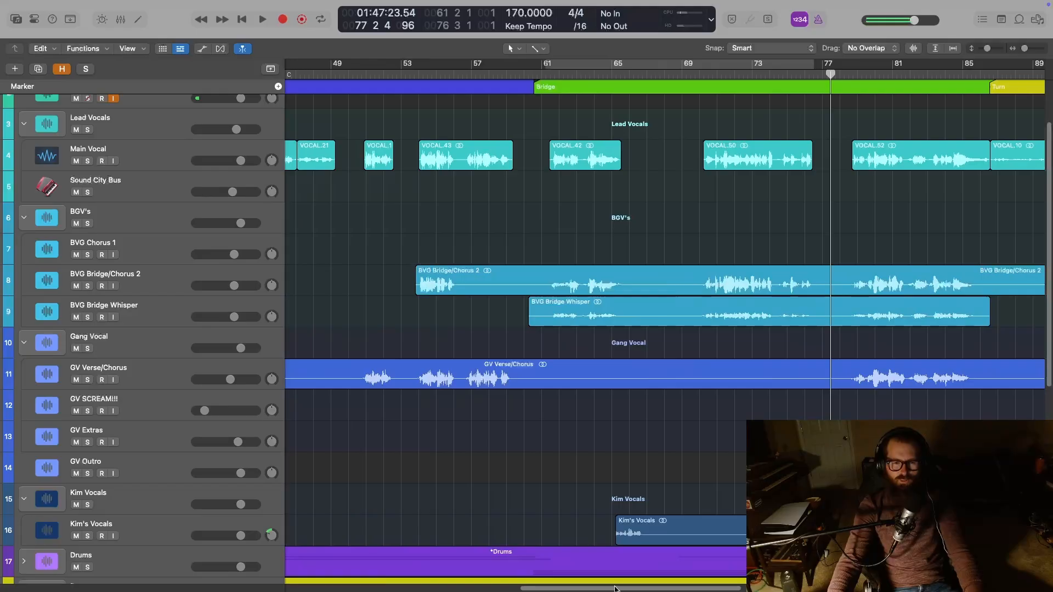
{"action": "left_click", "coordinate": [607, 76]}
{"action": "key", "text": "x"}
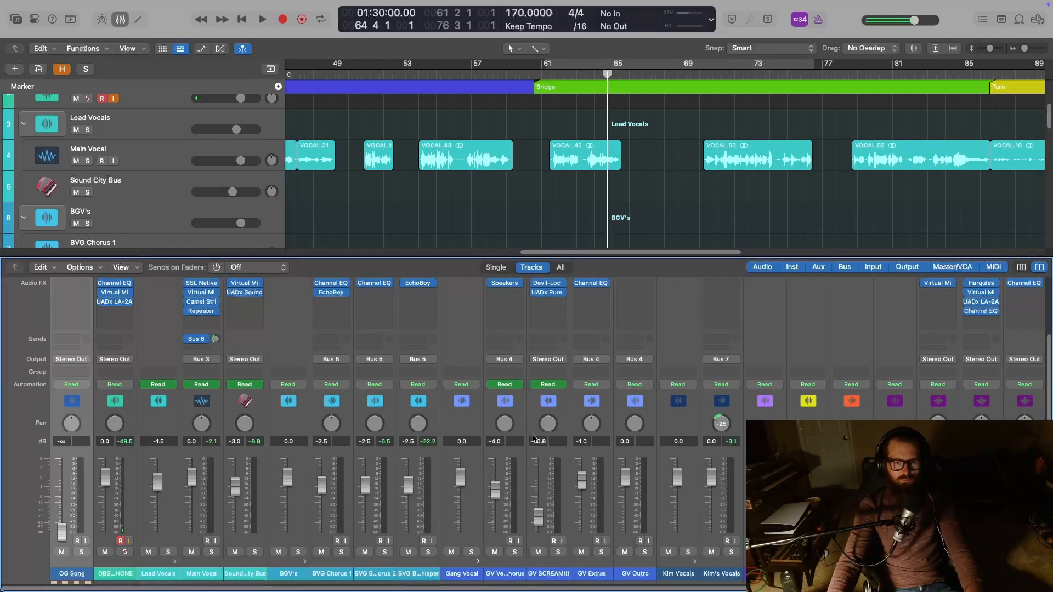
{"action": "scroll", "coordinate": [724, 505], "scroll_direction": "up", "scroll_amount": 3}
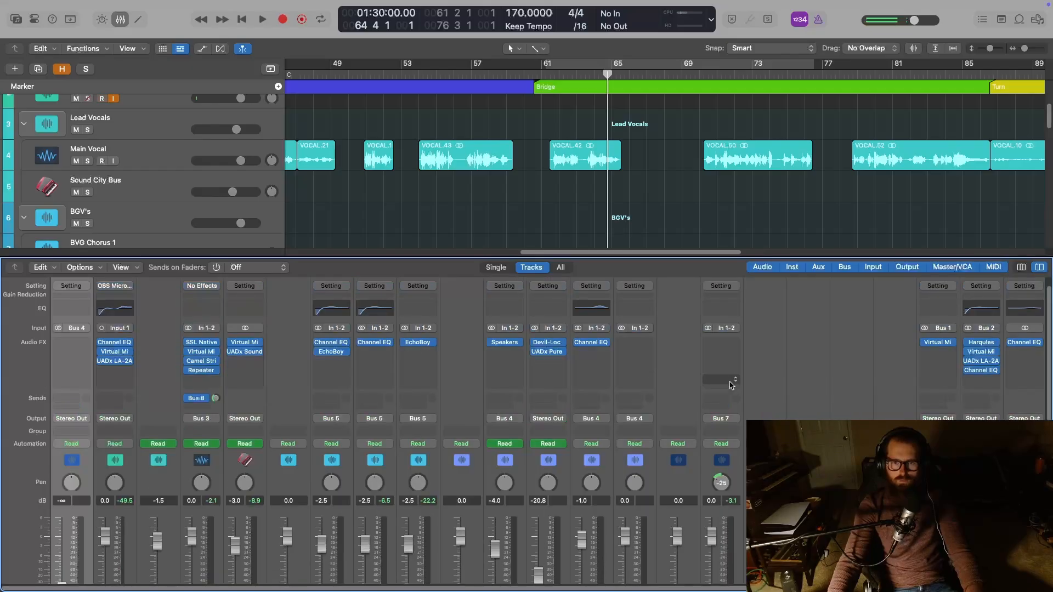
{"action": "left_click", "coordinate": [718, 343]}
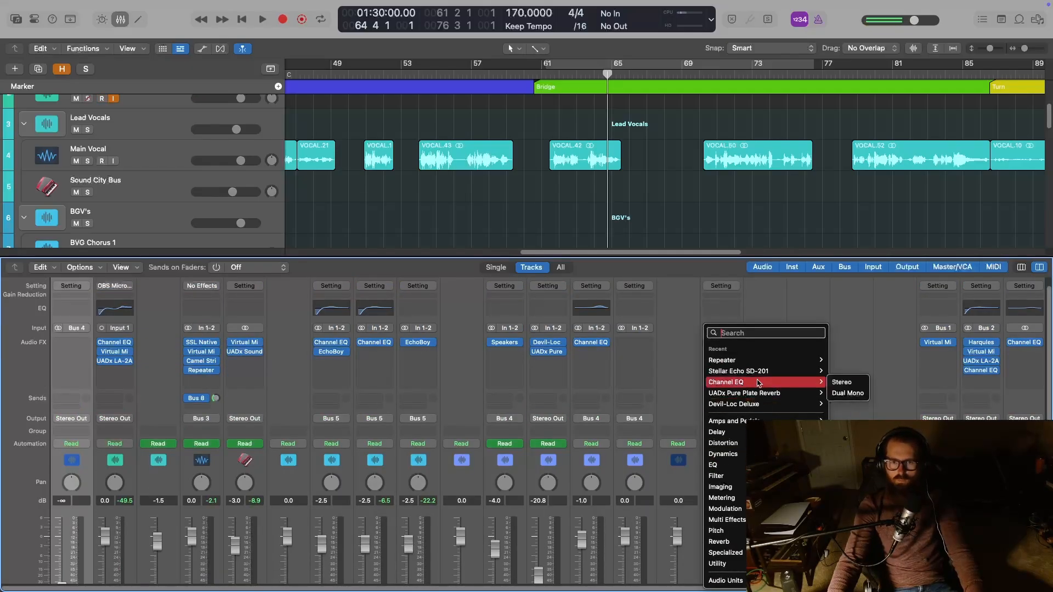
{"action": "type", "text": "spea"}
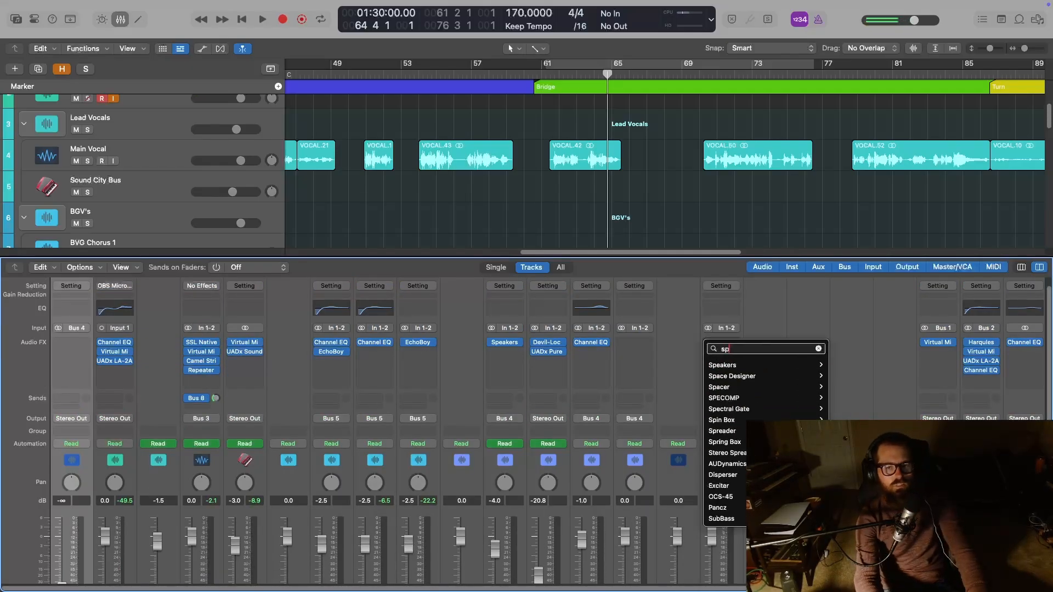
{"action": "mouse_move", "coordinate": [778, 366]}
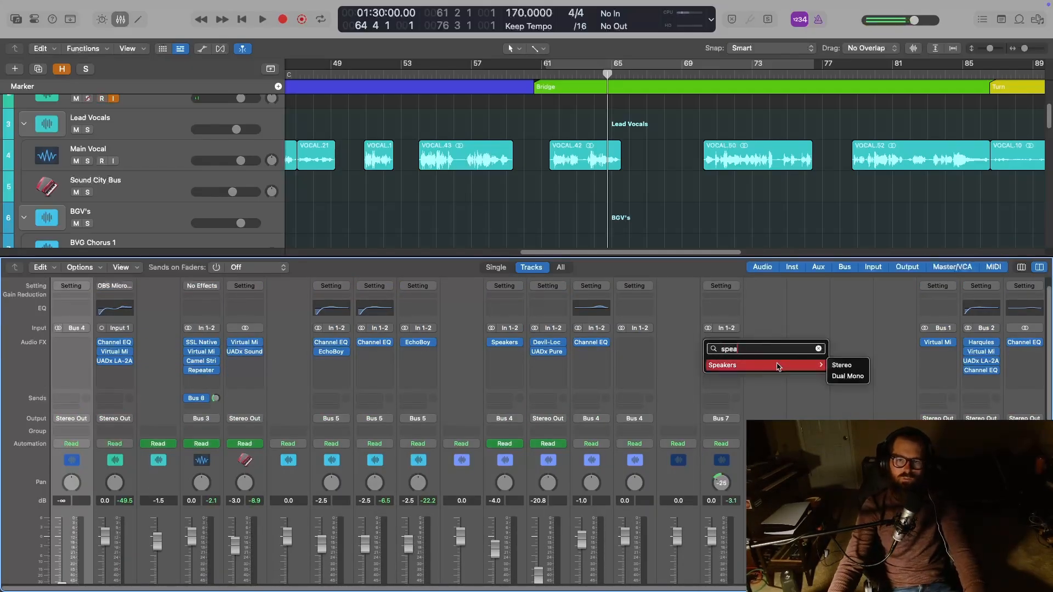
{"action": "left_click", "coordinate": [858, 366]}
{"action": "key", "text": "x"}
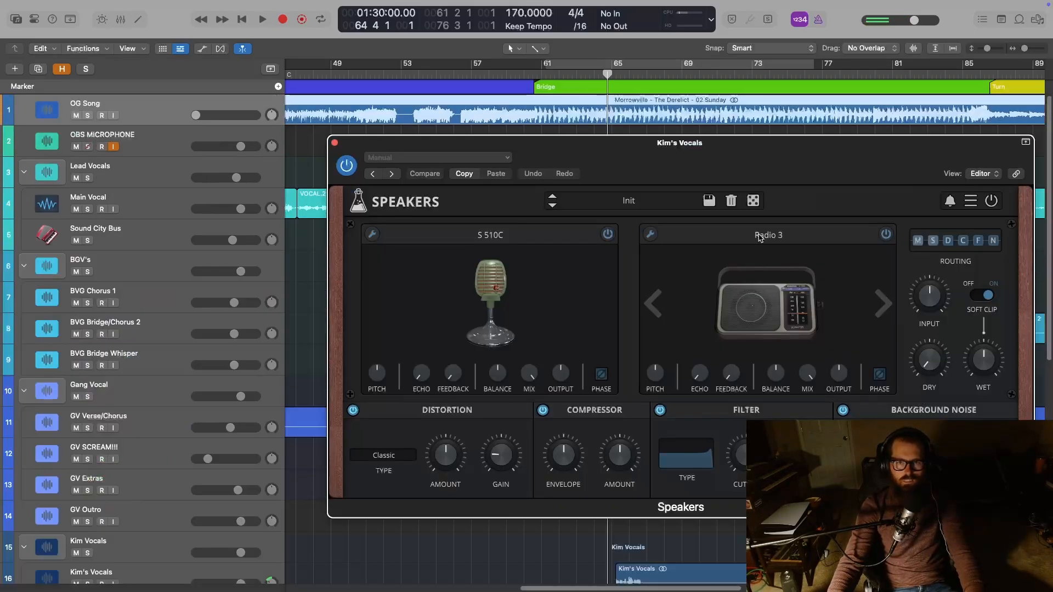
Turn off the S 510C microphone module in the Speakers effect
{"action": "left_click_drag", "start_coordinate": [733, 171], "coordinate": [351, 225]}
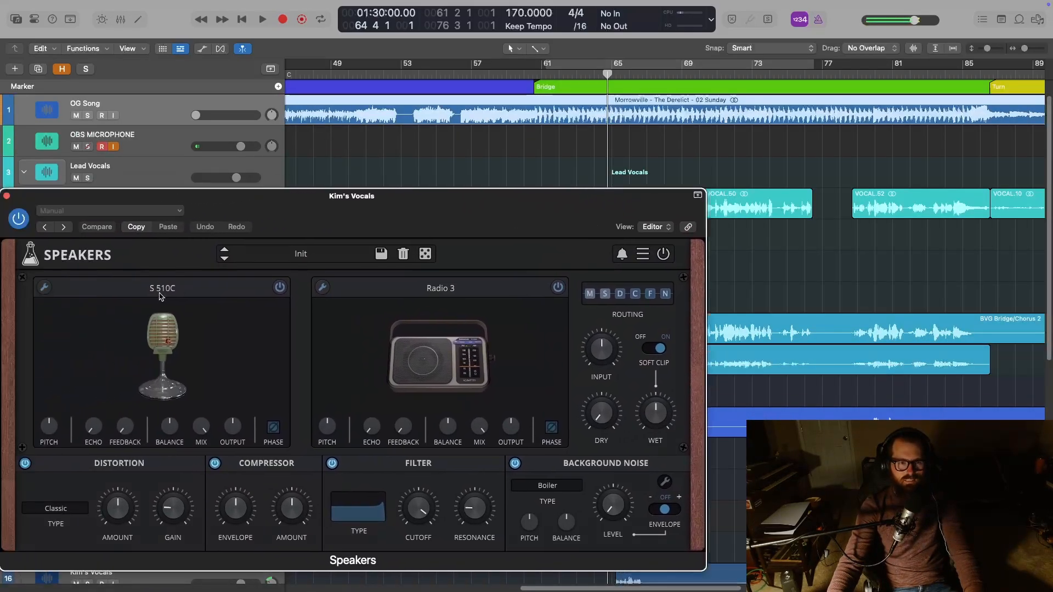
{"action": "left_click", "coordinate": [279, 288]}
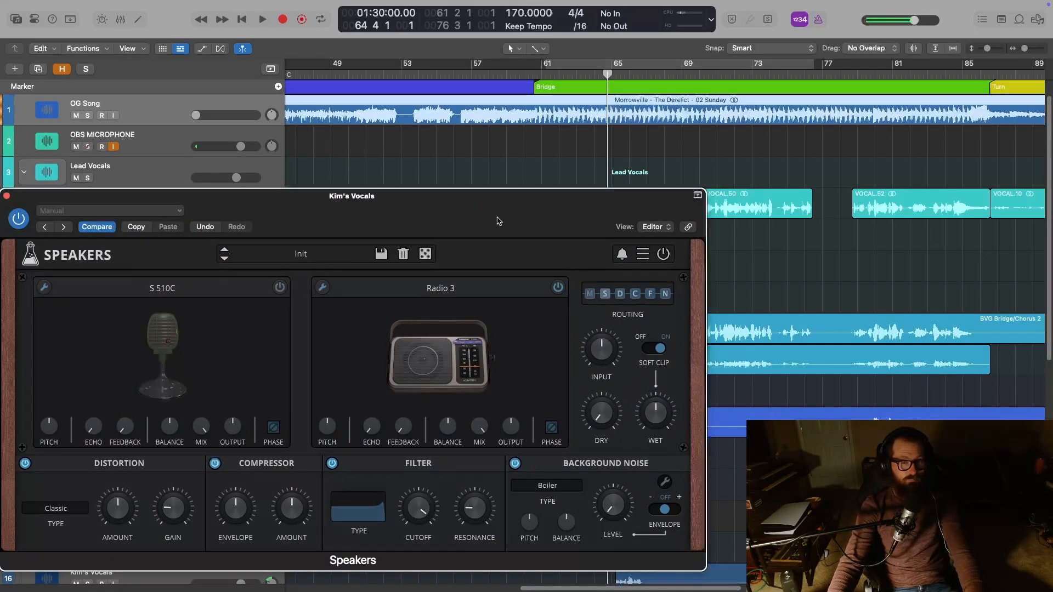
{"action": "left_click_drag", "start_coordinate": [497, 221], "coordinate": [352, 214]}
Set a cycle range from bar 64 to bar 67 and solo the vocal on track 16
{"action": "scroll", "coordinate": [630, 329], "scroll_direction": "down", "scroll_amount": 5}
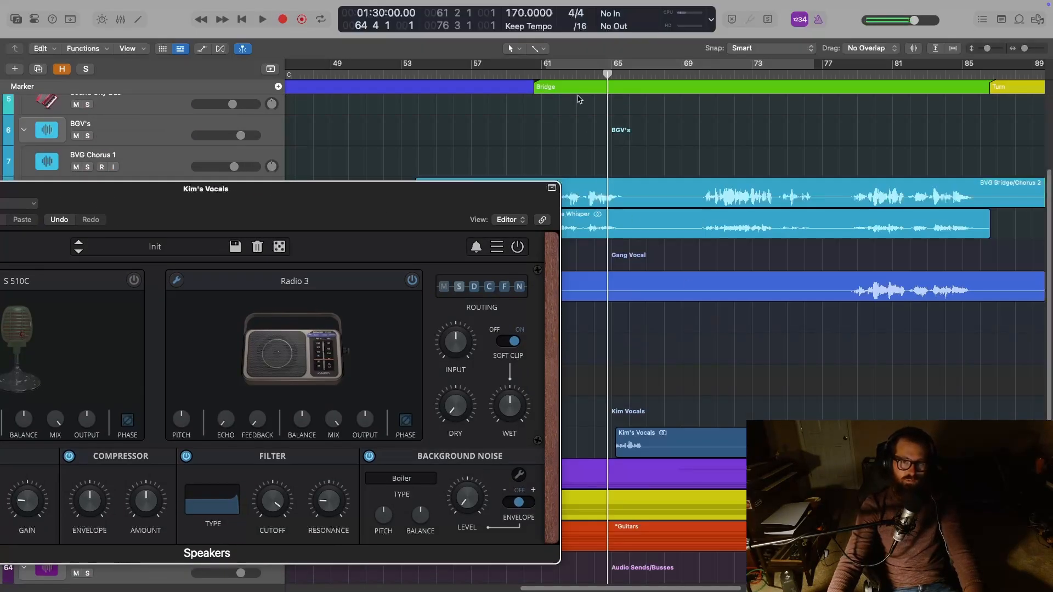
{"action": "left_click_drag", "start_coordinate": [599, 64], "coordinate": [647, 66]}
{"action": "left_click_drag", "start_coordinate": [360, 207], "coordinate": [1015, 218]}
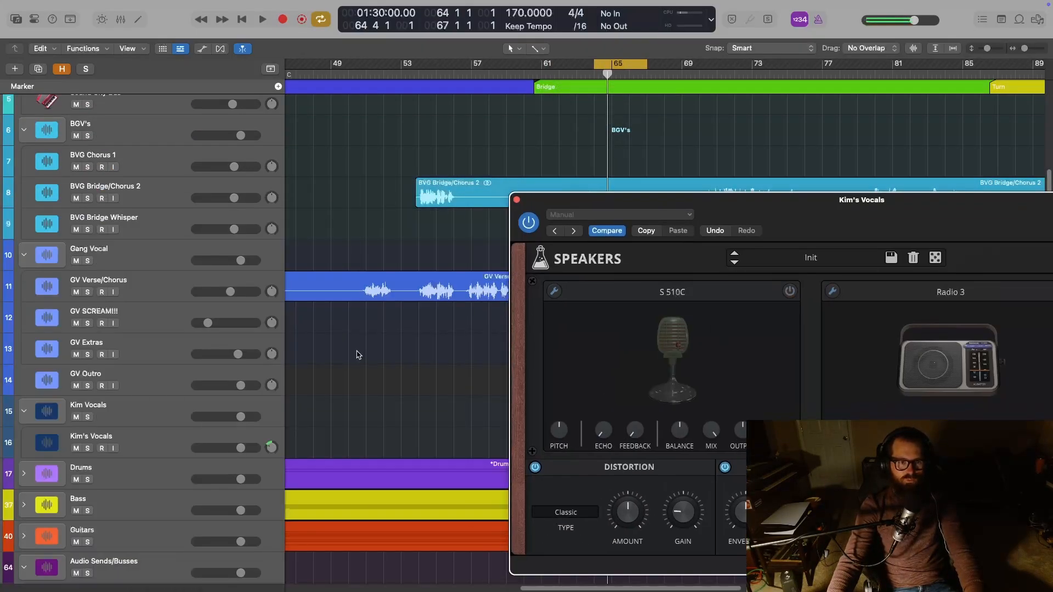
{"action": "left_click", "coordinate": [87, 449]}
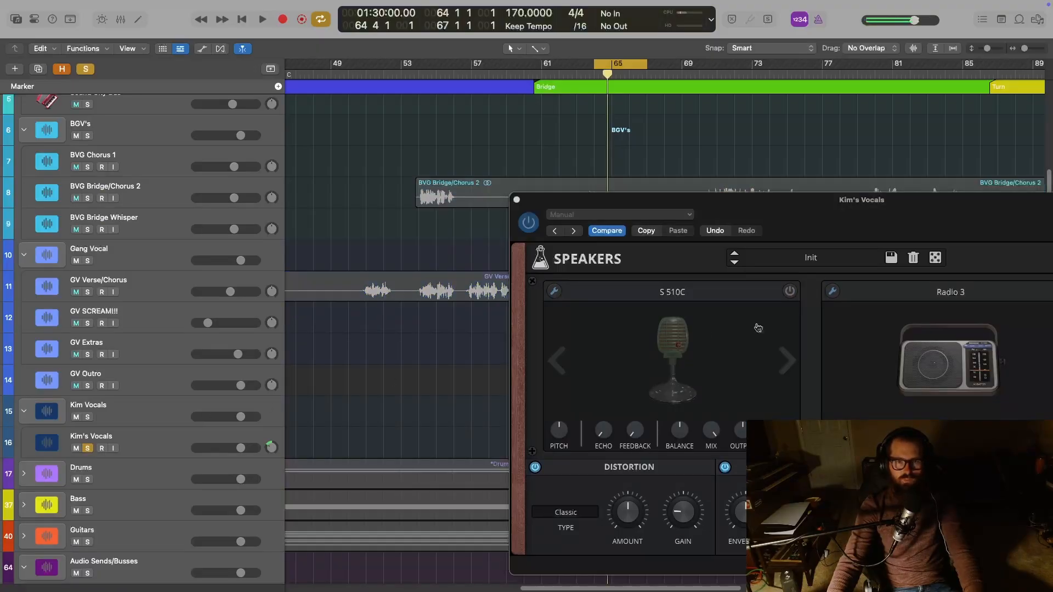
Change the Speakers radio model to Telefunken while the soloed loop plays, and close the effect window
{"action": "left_click_drag", "start_coordinate": [851, 235], "coordinate": [414, 168]}
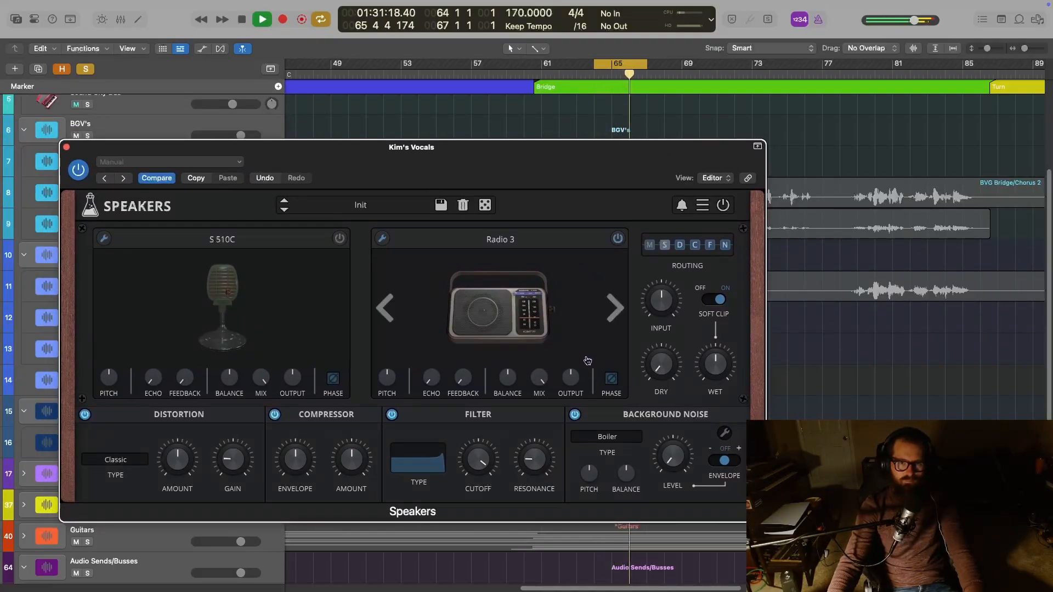
{"action": "left_click", "coordinate": [613, 314]}
{"action": "left_click", "coordinate": [614, 313]}
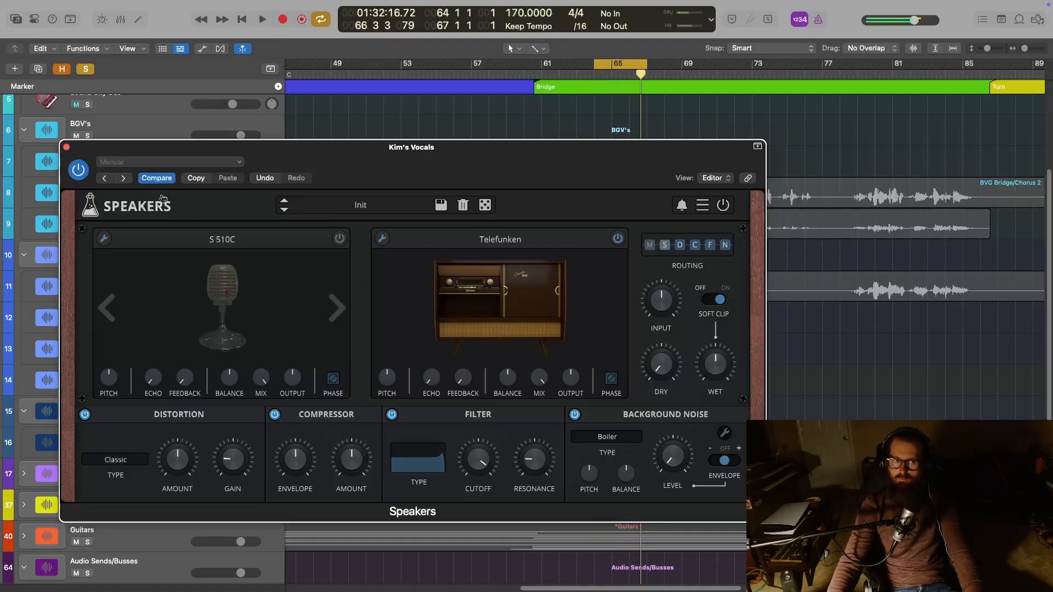
{"action": "left_click", "coordinate": [66, 148]}
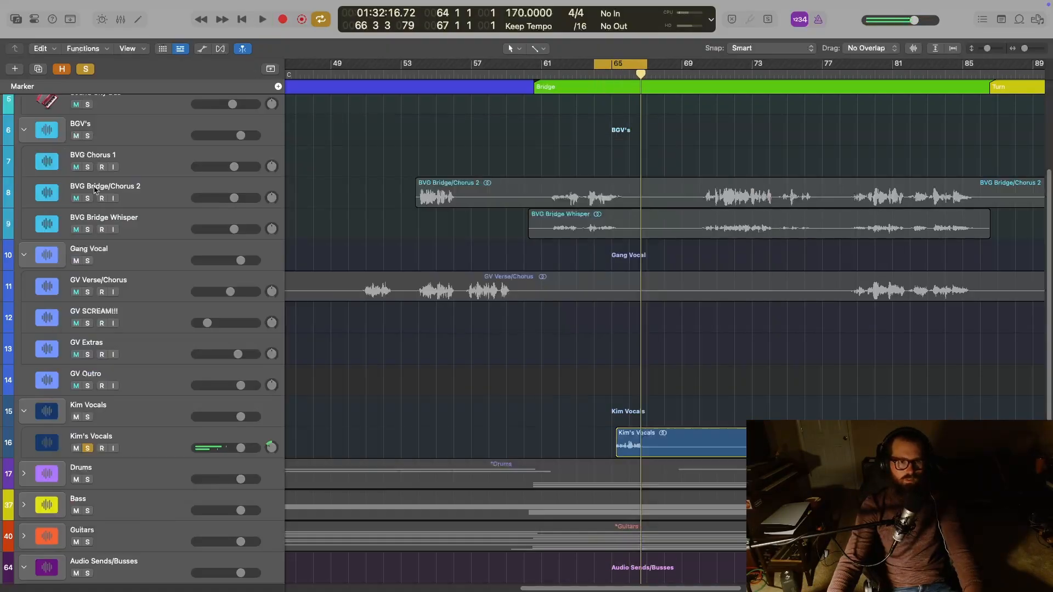
Clear the solo and play the bridge from 62 3 1 1 without the loop to hear track 16 in the full mix
{"action": "left_click", "coordinate": [86, 70]}
{"action": "key", "text": "x"}
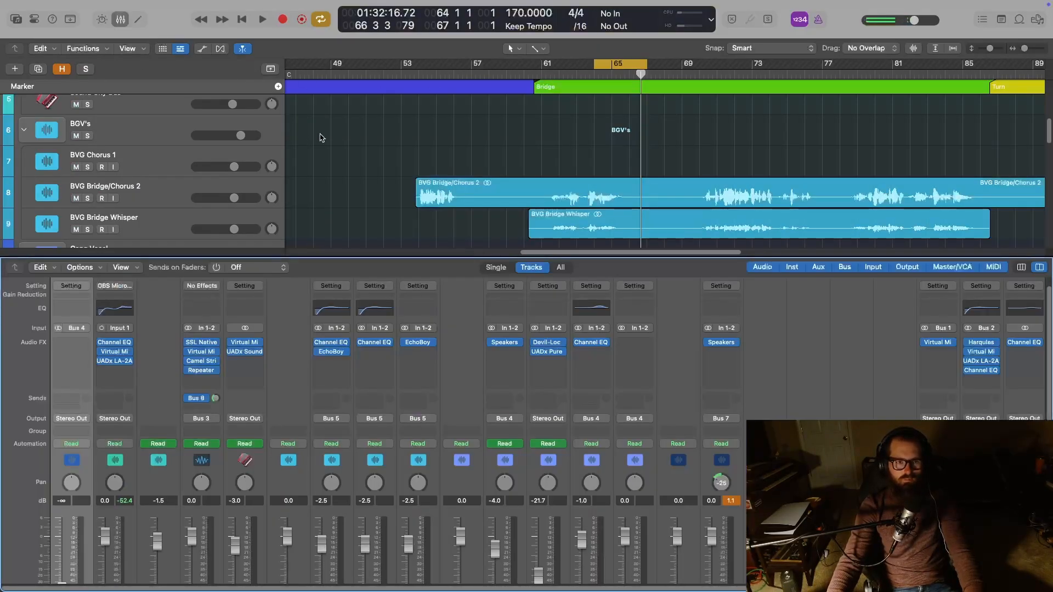
{"action": "key", "text": "x"}
{"action": "left_click", "coordinate": [565, 76]}
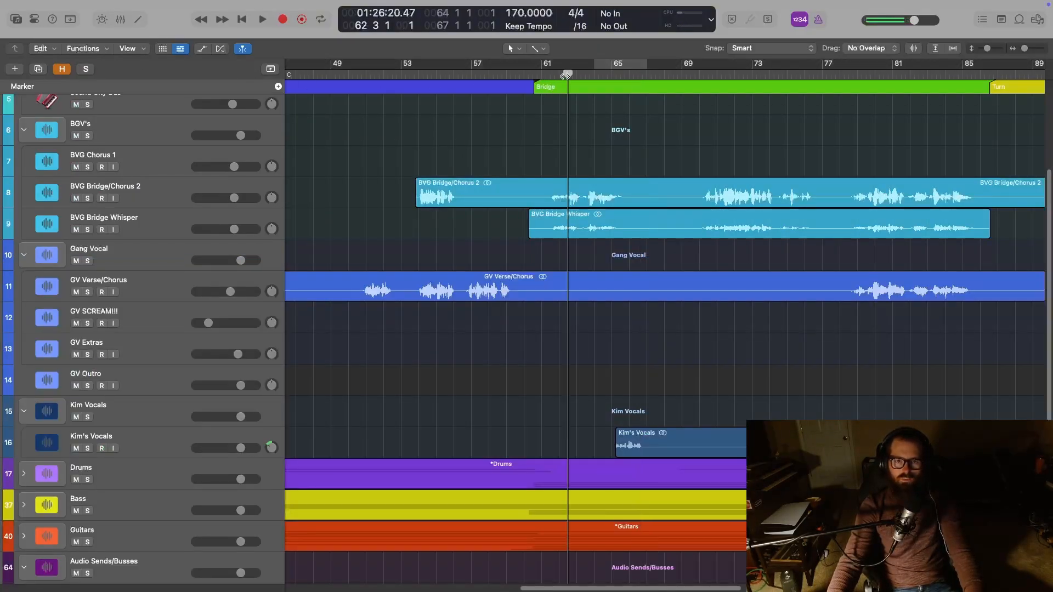
{"action": "key", "text": "space"}
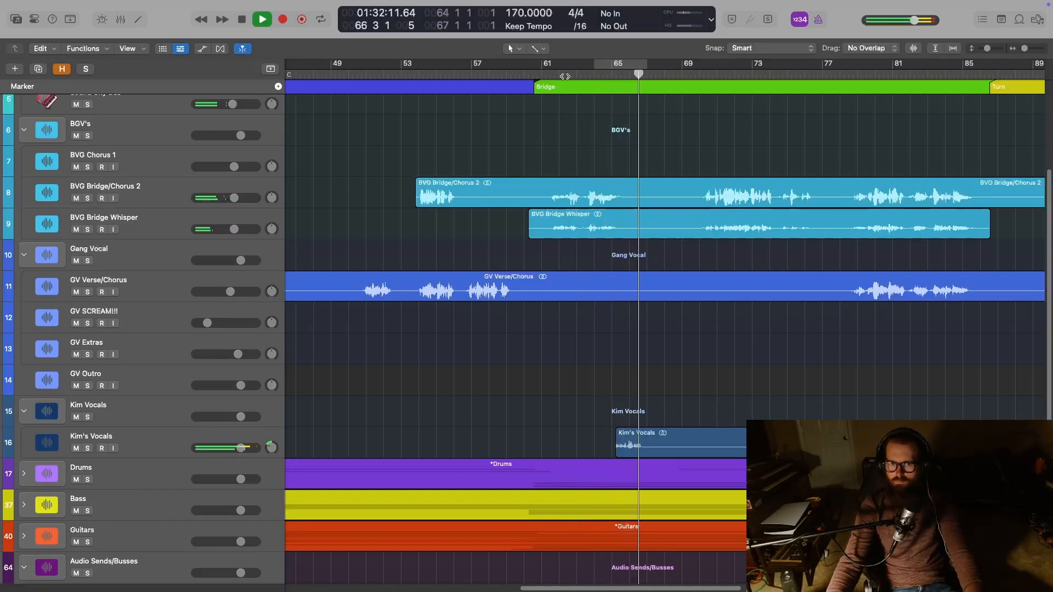
{"action": "key", "text": "x"}
{"action": "key", "text": "space"}
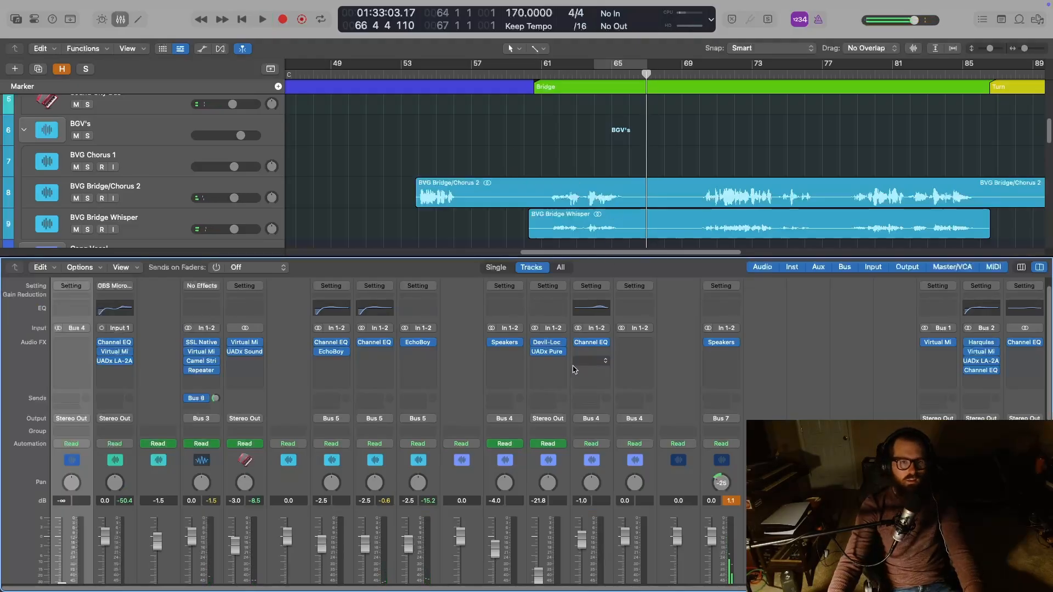
Reopen the Speakers effect on track 16, check its input gain, and close it
{"action": "left_click", "coordinate": [722, 343]}
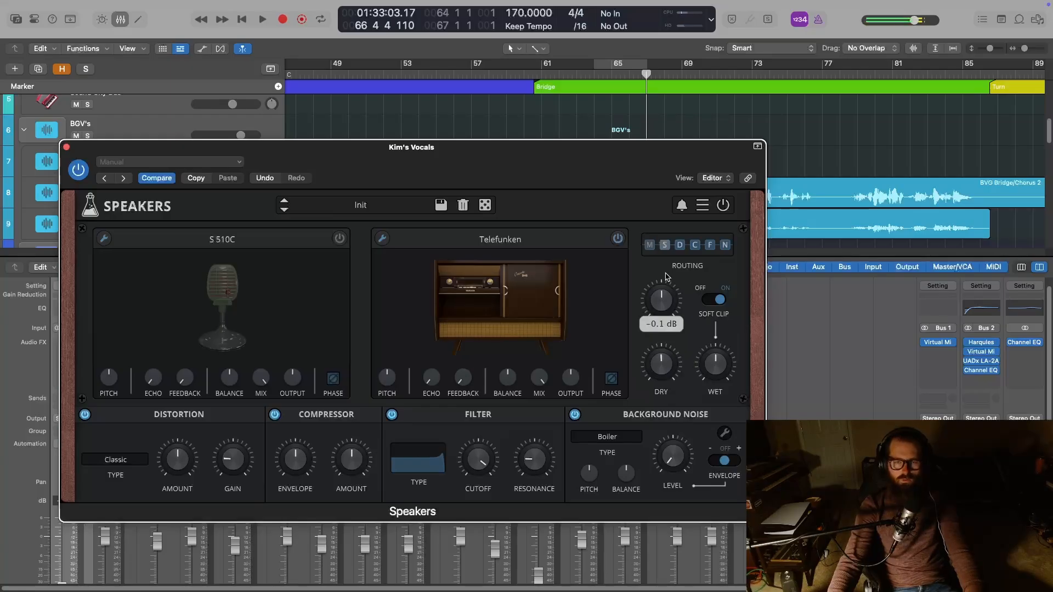
{"action": "key", "text": "x"}
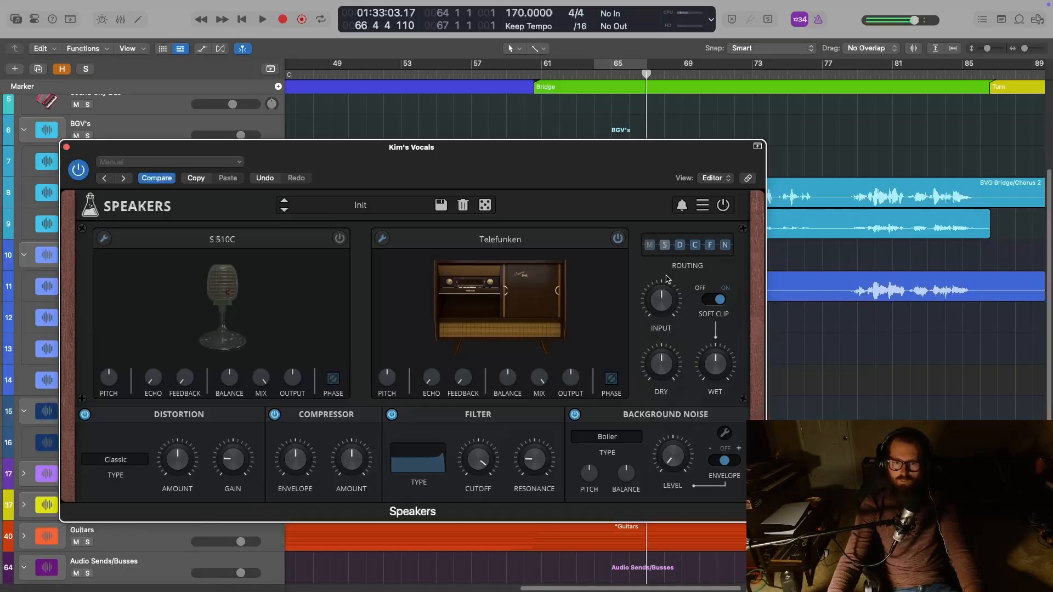
{"action": "left_click", "coordinate": [67, 147]}
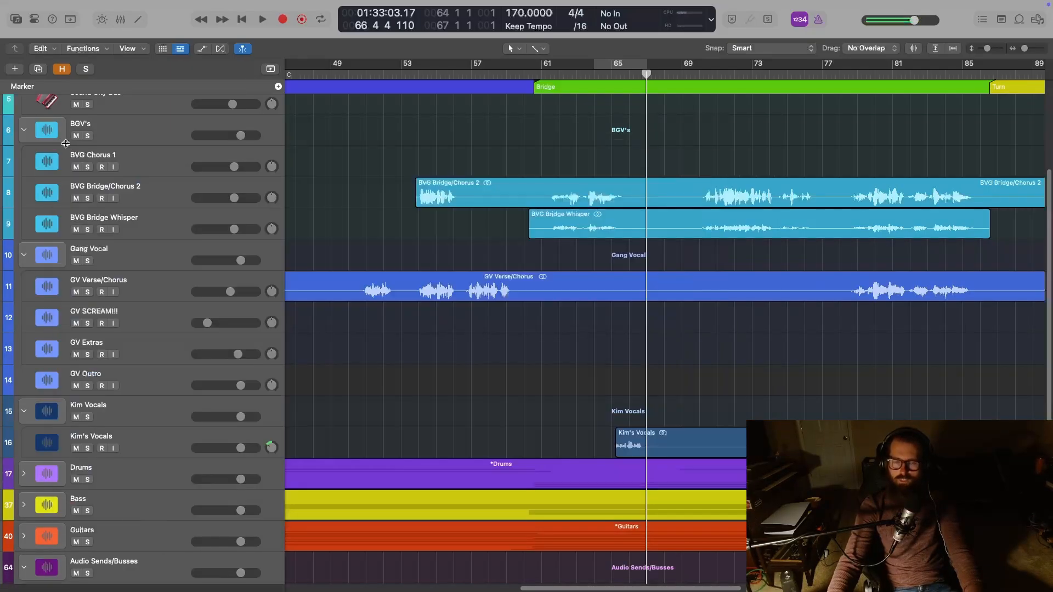
Replay the bridge from just before the vocal on track 16 enters and stop after its phrase
{"action": "left_click", "coordinate": [604, 78]}
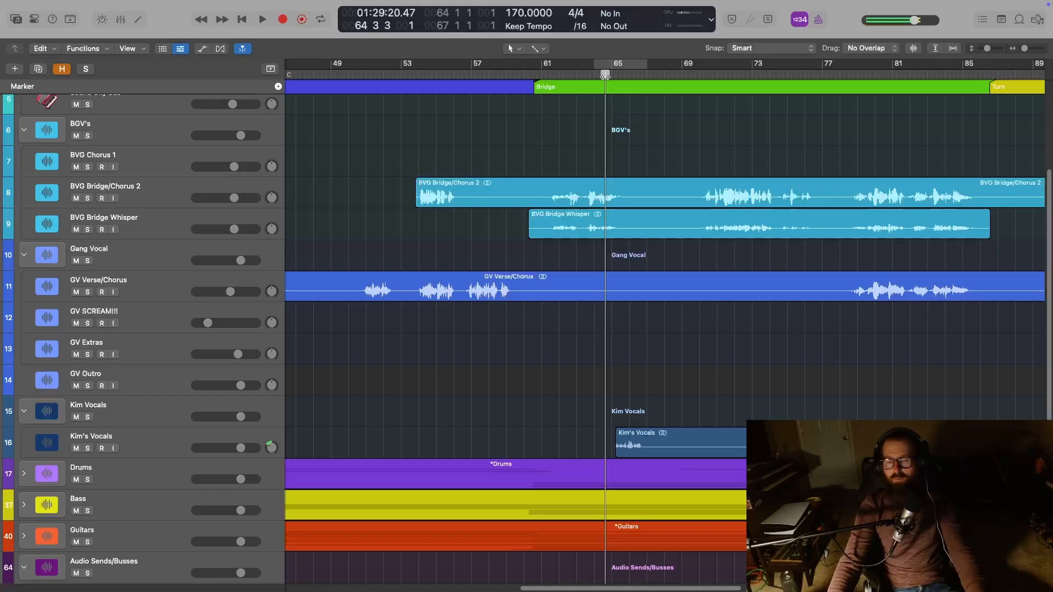
{"action": "left_click", "coordinate": [582, 79]}
{"action": "key", "text": "space"}
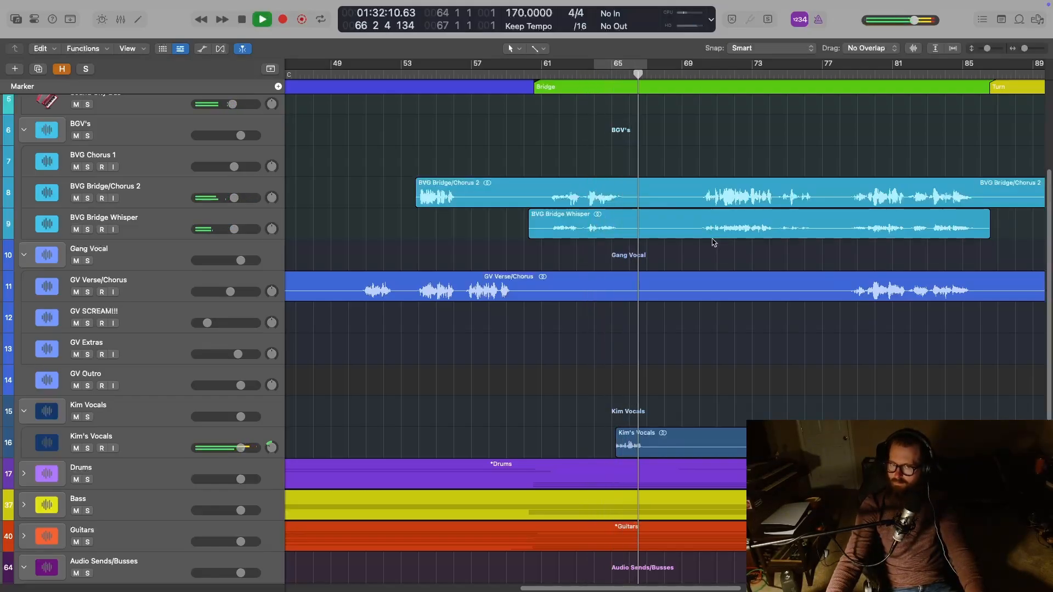
{"action": "key", "text": "space"}
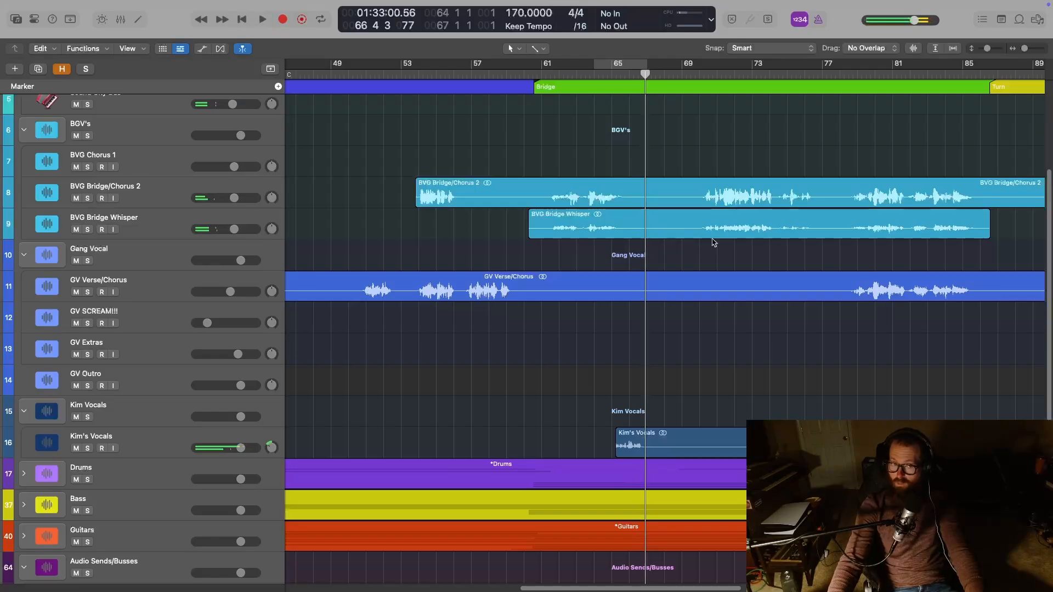
Set track 16's vocal volume to -3.0 dB and play the bridge from 63 3 1 1
{"action": "double_click", "coordinate": [241, 448]}
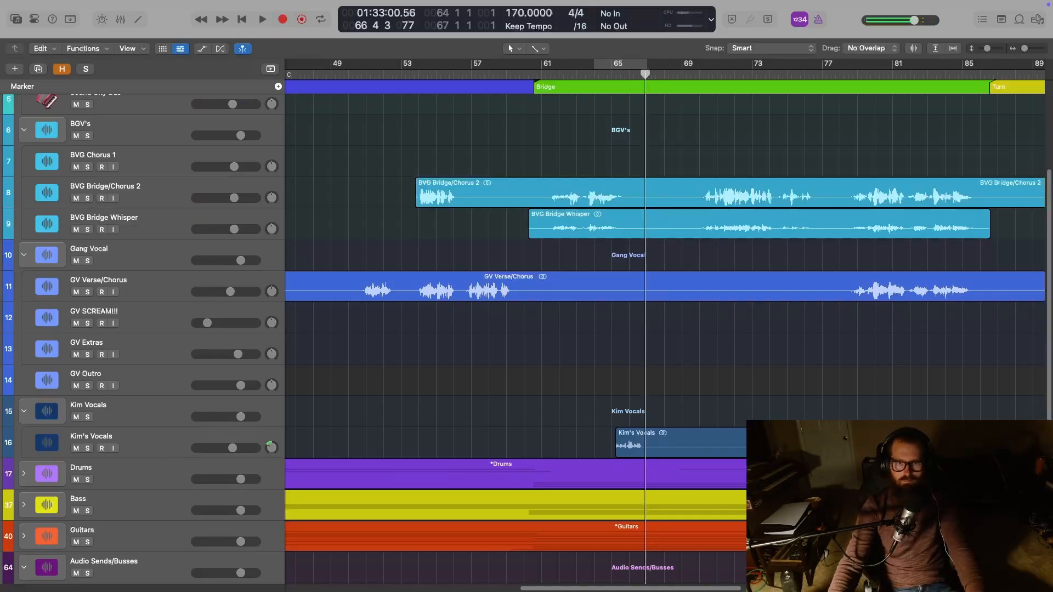
{"action": "left_click", "coordinate": [585, 76]}
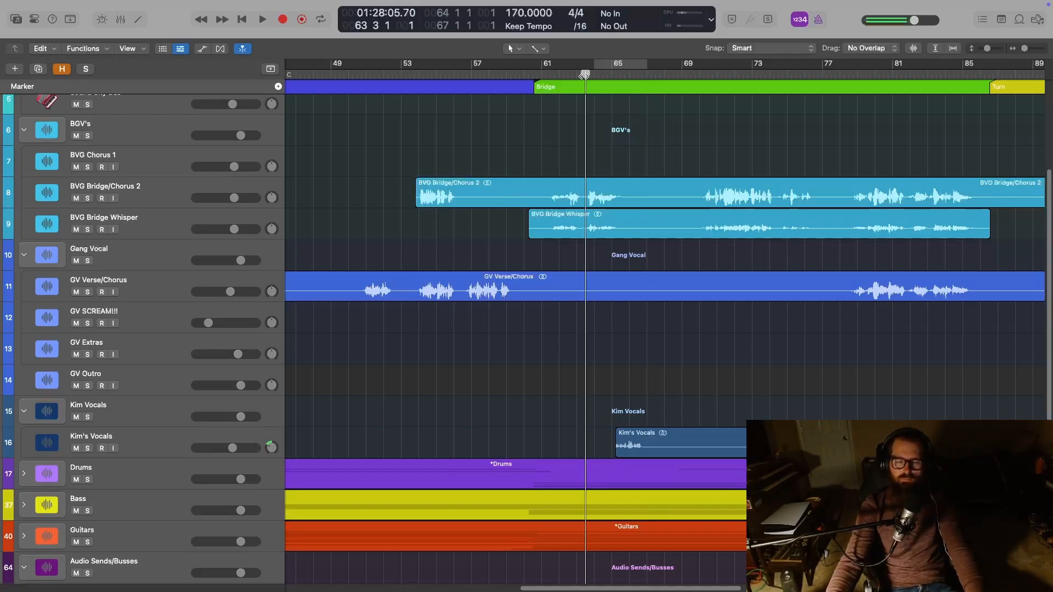
{"action": "key", "text": "space"}
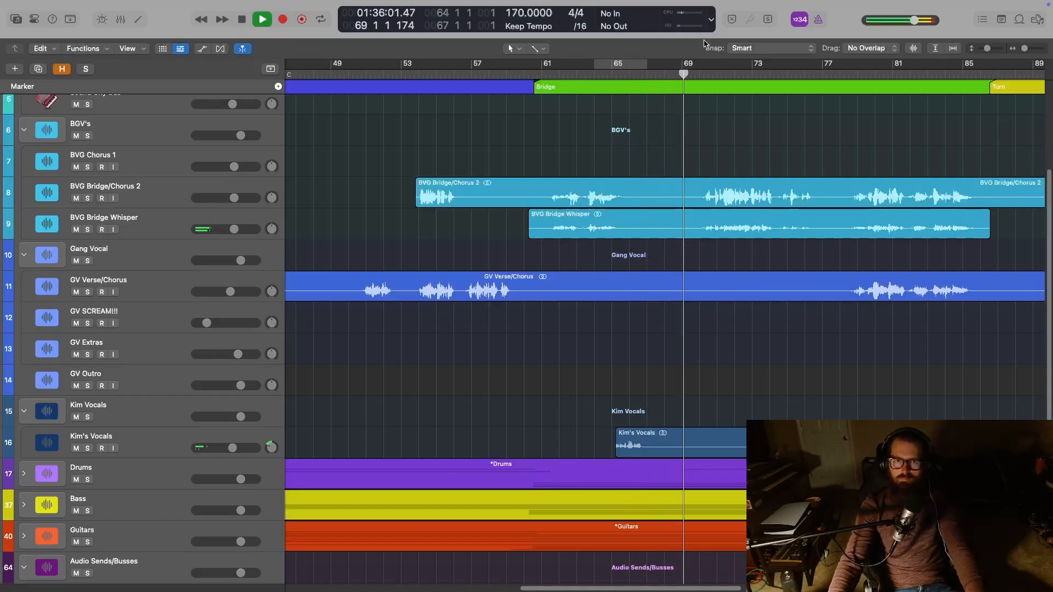
Insert EchoBoy below Speakers on the vocal in track 16 and keep its window open over the arrangement
{"action": "key", "text": "x"}
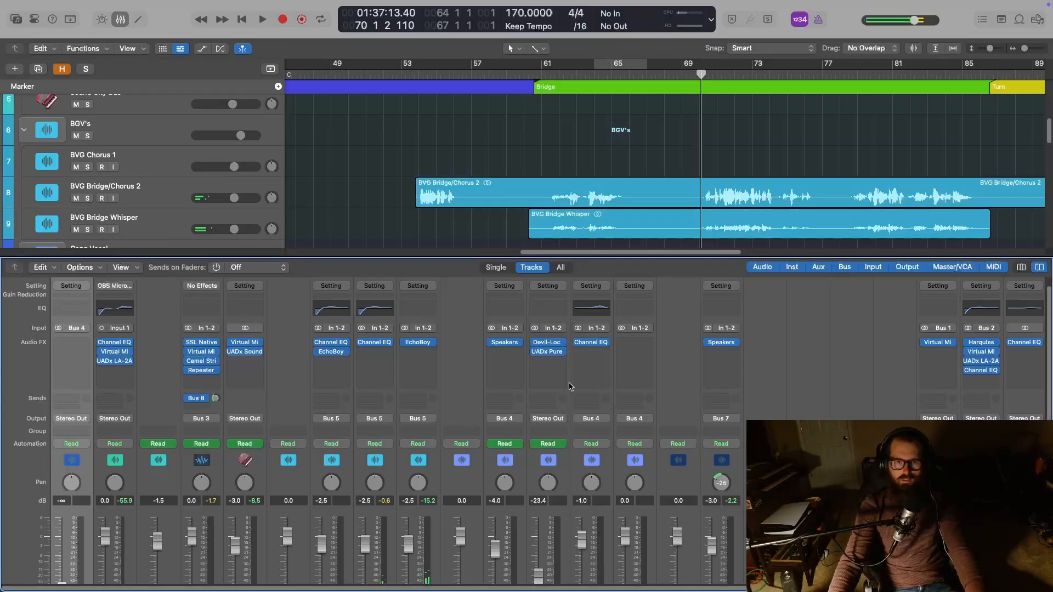
{"action": "left_click", "coordinate": [738, 352]}
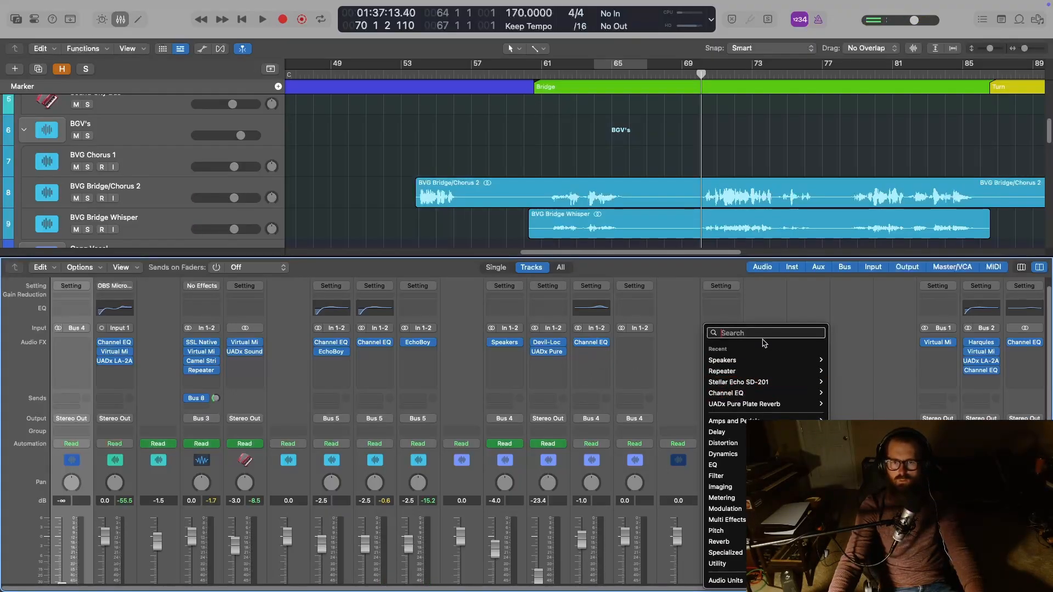
{"action": "left_click", "coordinate": [721, 360]}
{"action": "left_click", "coordinate": [721, 351]}
{"action": "type", "text": "echo"}
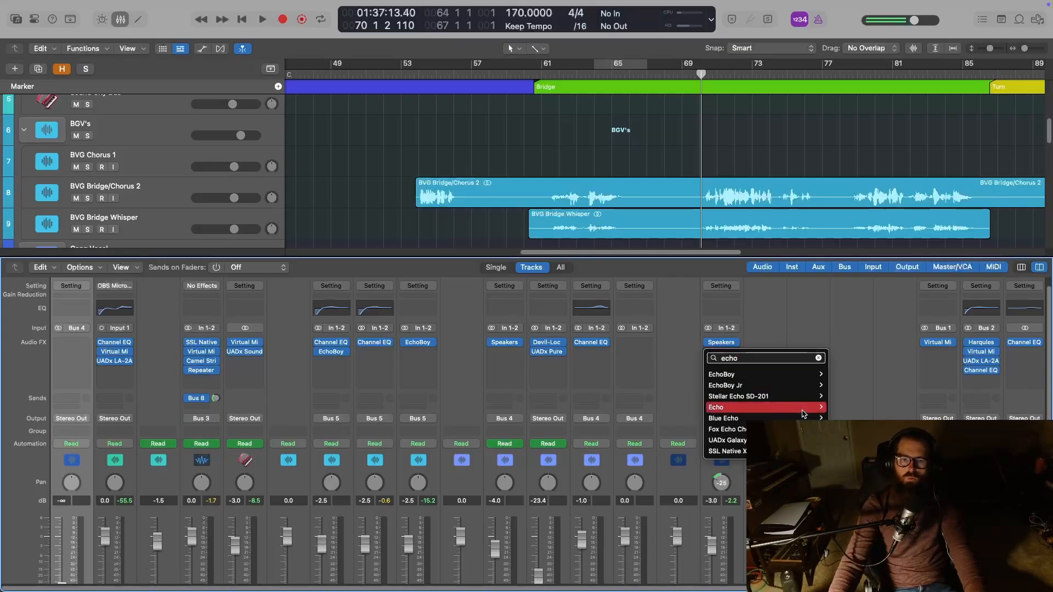
{"action": "left_click", "coordinate": [832, 375]}
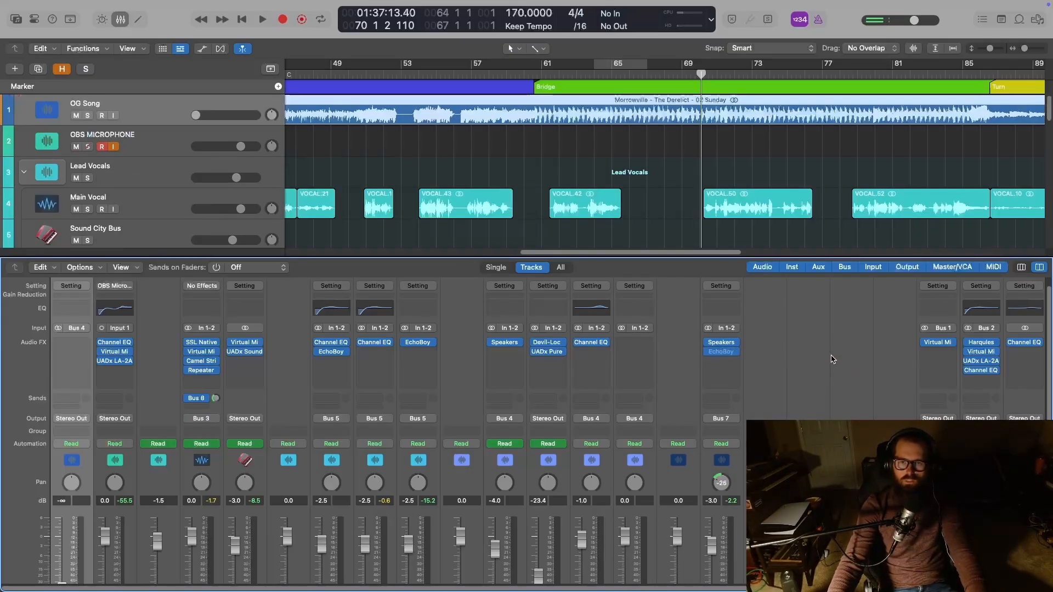
{"action": "key", "text": "x"}
{"action": "left_click_drag", "start_coordinate": [650, 170], "coordinate": [334, 175]}
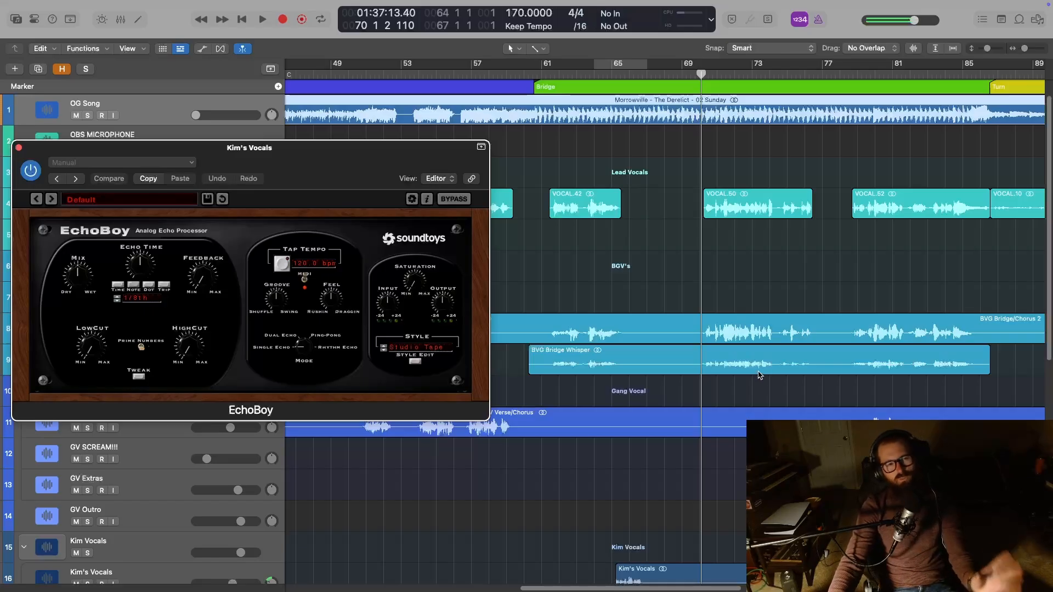
{"action": "scroll", "coordinate": [758, 377], "scroll_direction": "down", "scroll_amount": 2}
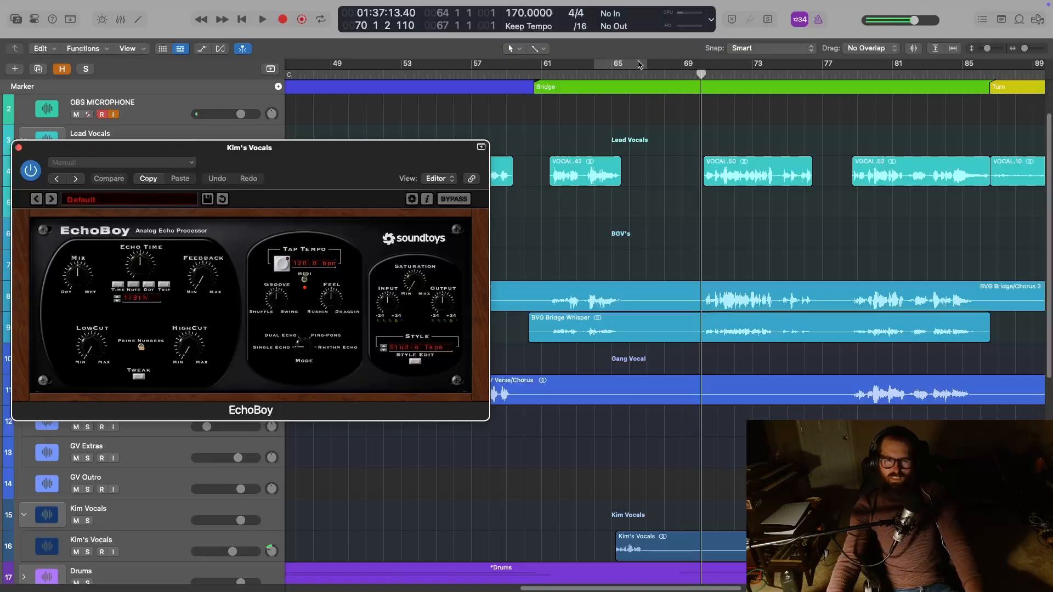
Loop bars 65 to 68 around track 16's first phrase and solo that track
{"action": "mouse_move", "coordinate": [612, 67]}
{"action": "left_mouse_down"}
{"action": "mouse_move", "coordinate": [697, 63]}
{"action": "mouse_move", "coordinate": [665, 61]}
{"action": "mouse_move", "coordinate": [695, 75]}
{"action": "mouse_move", "coordinate": [610, 76]}
{"action": "left_mouse_up"}
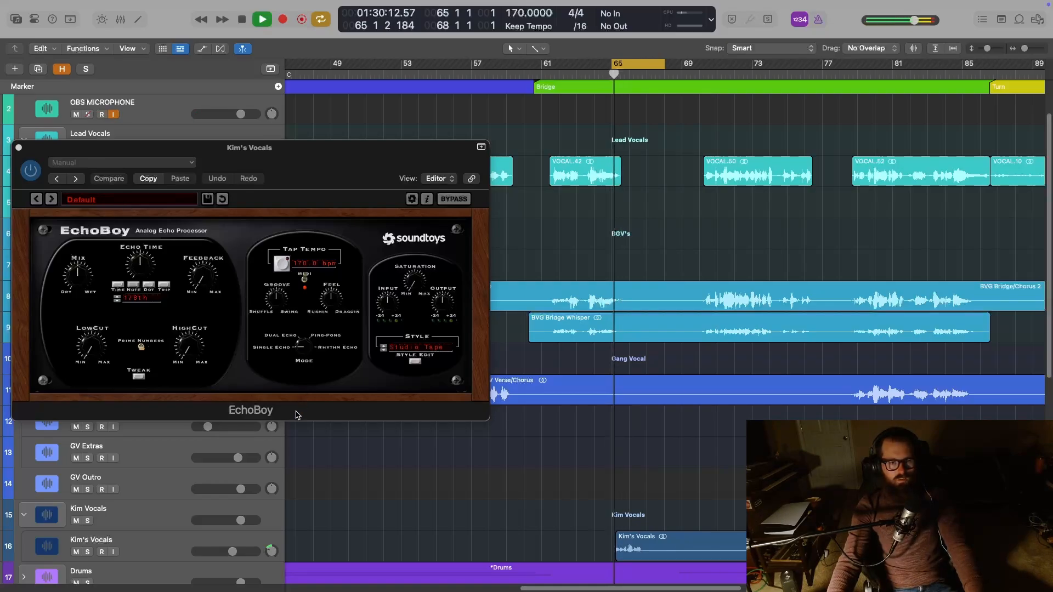
{"action": "left_click", "coordinate": [87, 551]}
Audition EchoBoy's Rhythmic presets from Dual-Dot Plexes, settle on Galloping Tape, and replay the looped phrase
{"action": "left_click", "coordinate": [125, 201]}
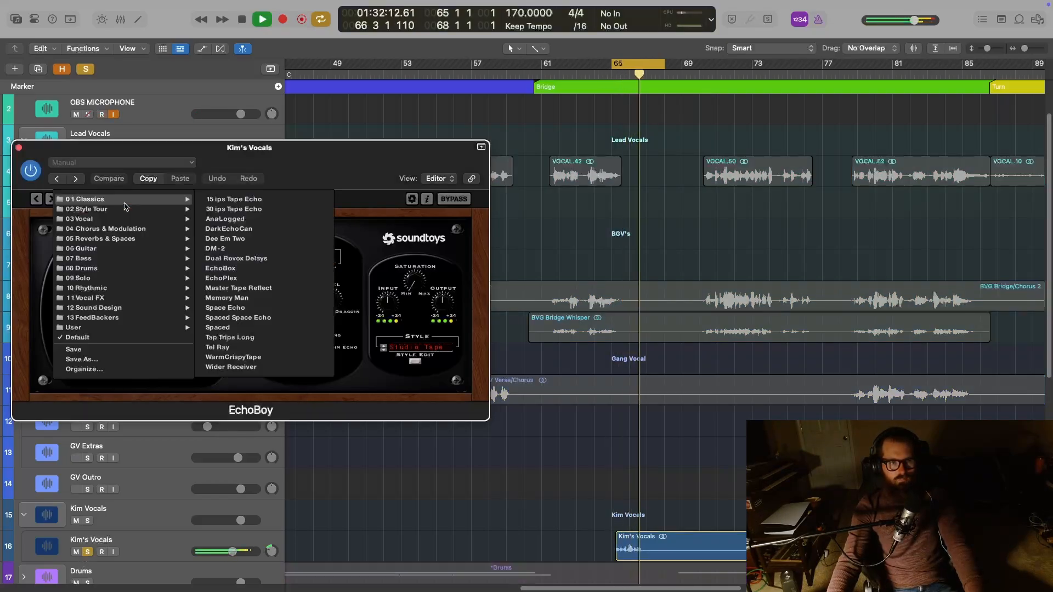
{"action": "mouse_move", "coordinate": [143, 295]}
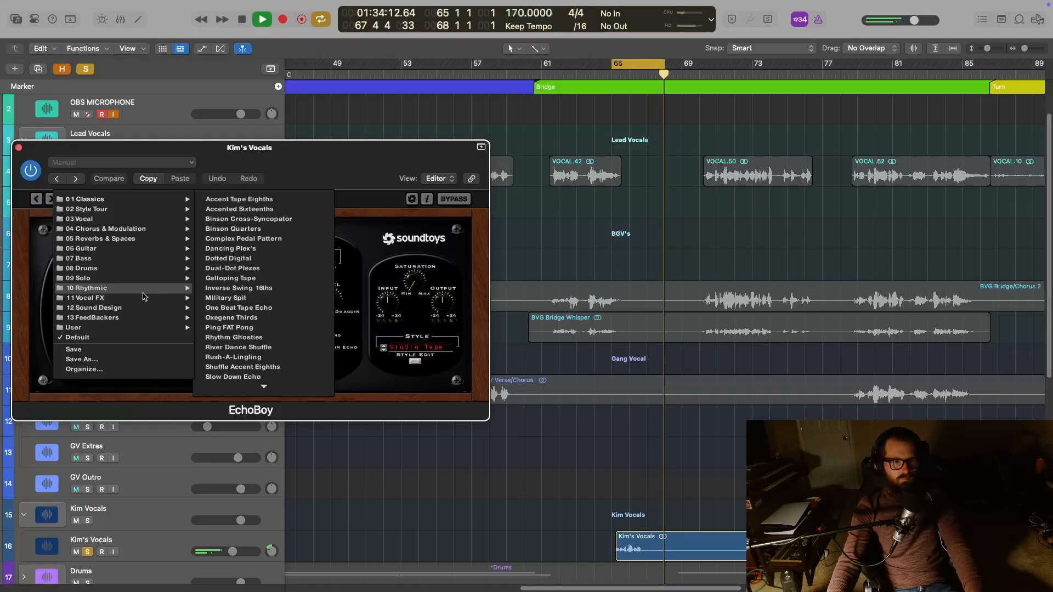
{"action": "left_click", "coordinate": [232, 269]}
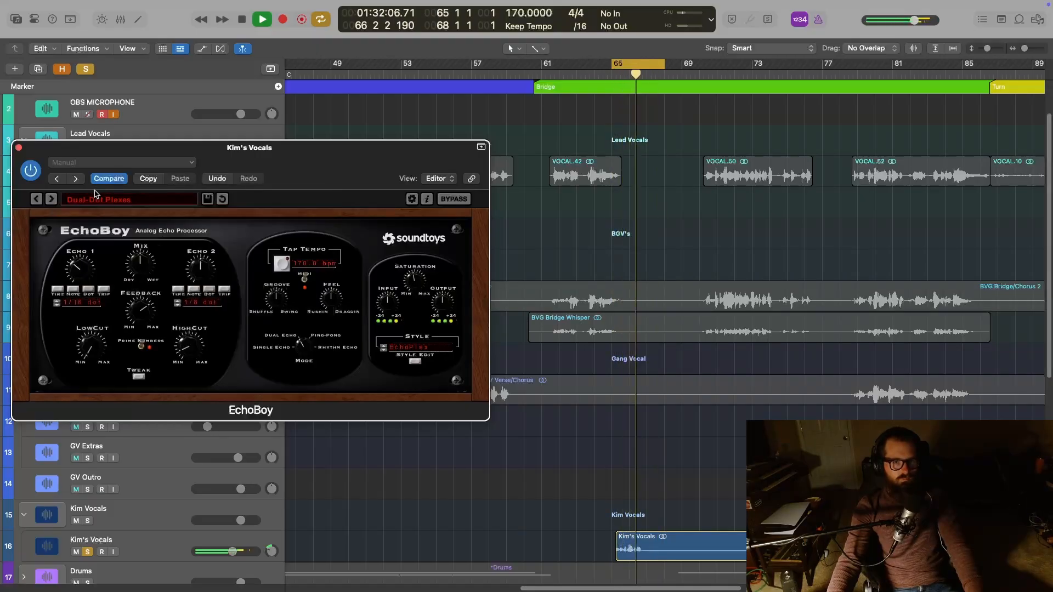
{"action": "left_click", "coordinate": [51, 199]}
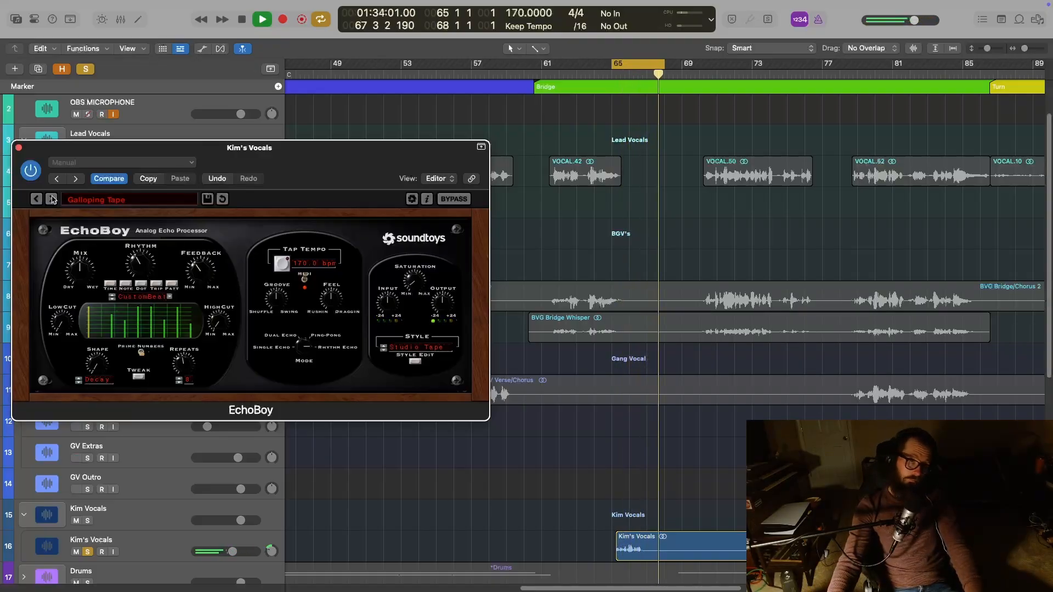
{"action": "left_click", "coordinate": [38, 199]}
{"action": "left_click", "coordinate": [37, 199]}
{"action": "key", "text": "space"}
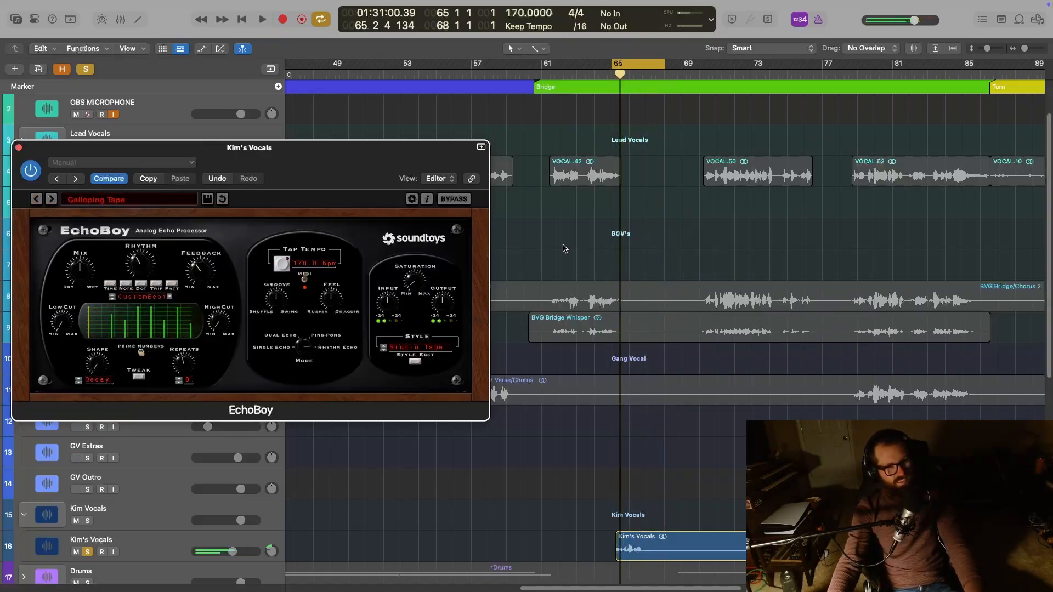
{"action": "key", "text": "space"}
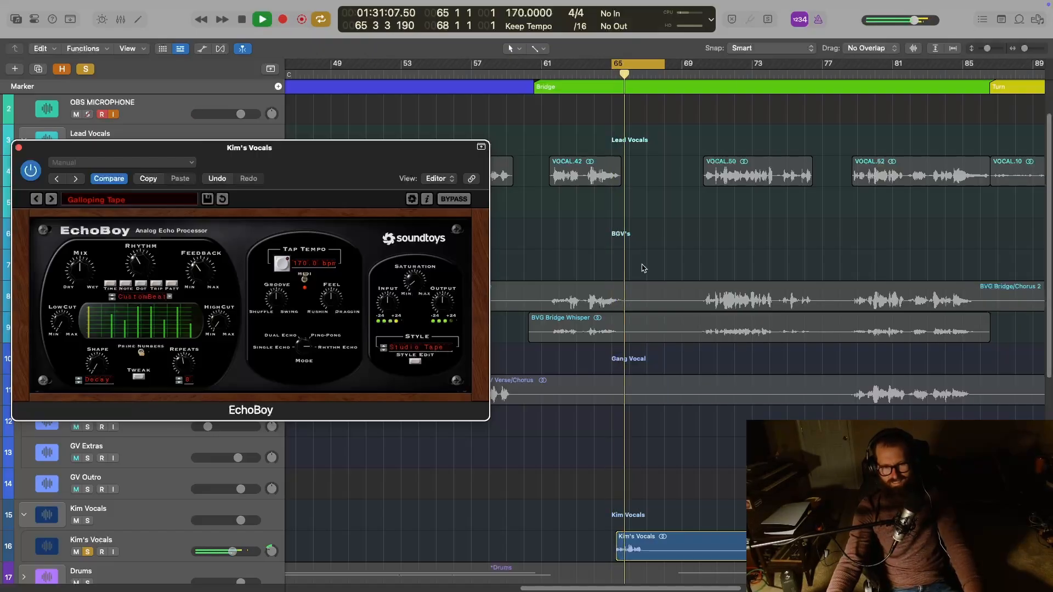
{"action": "key", "text": "space"}
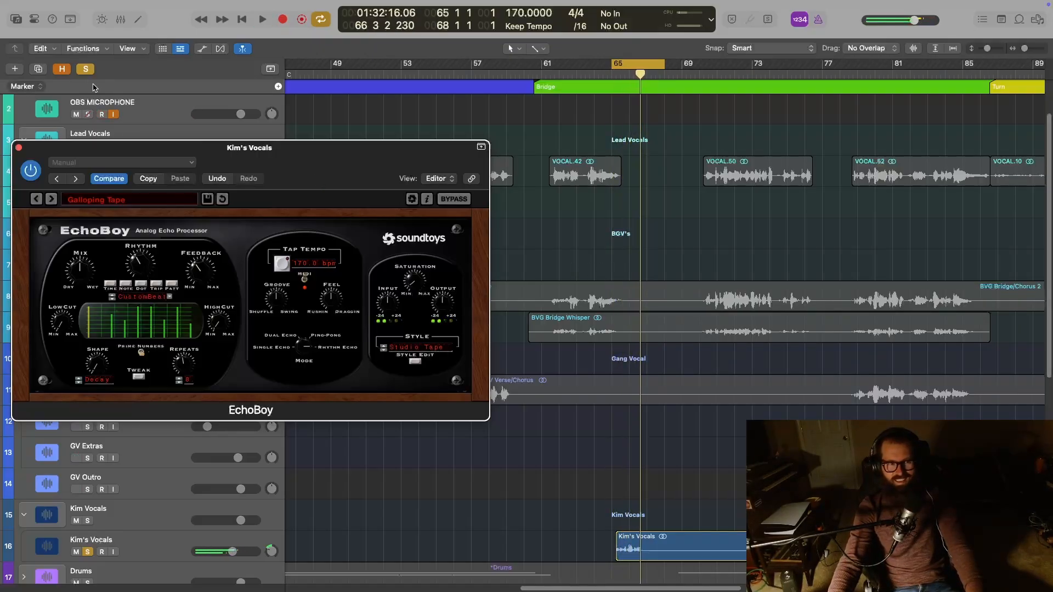
Clear the solo on track 16 and turn off cycle playback
{"action": "left_click", "coordinate": [85, 69]}
{"action": "key", "text": "c"}
{"action": "key", "text": "x"}
{"action": "key", "text": "x"}
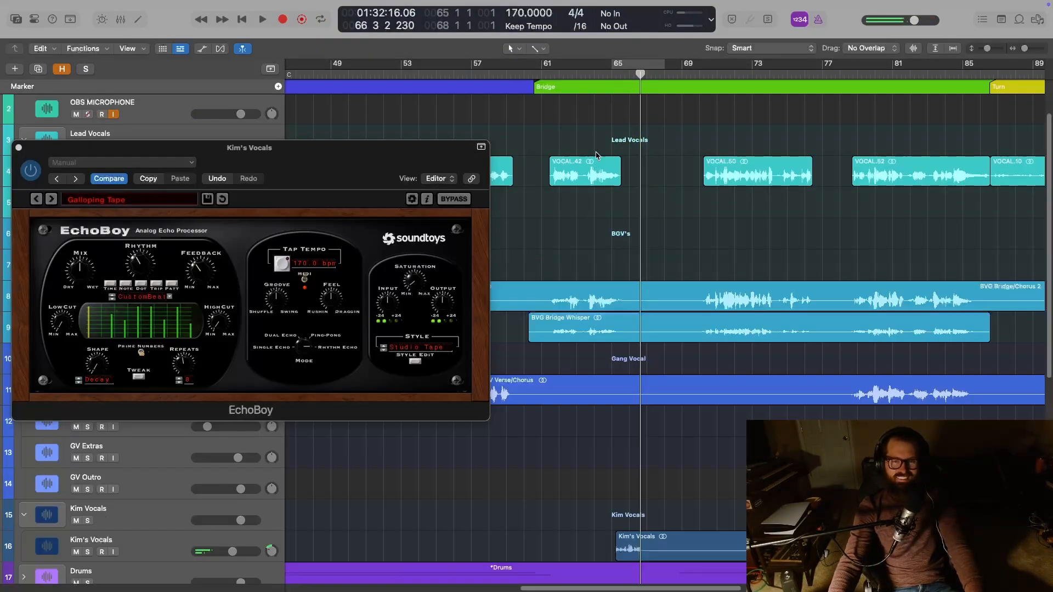
Play the bridge in the full mix from just before track 16's first phrase and stop after it
{"action": "left_click", "coordinate": [595, 75]}
{"action": "key", "text": "space"}
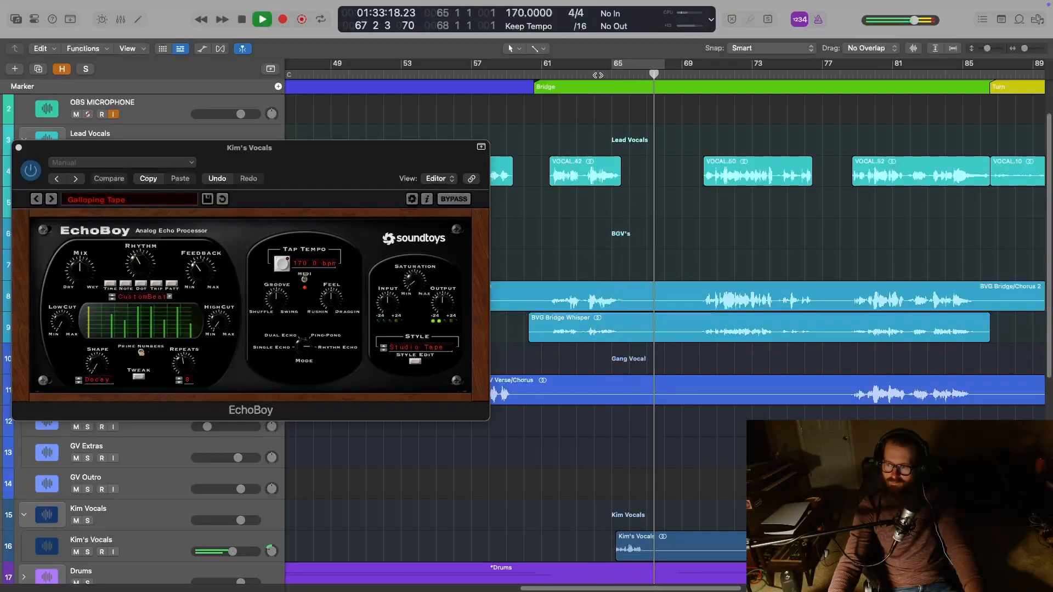
{"action": "key", "text": "space"}
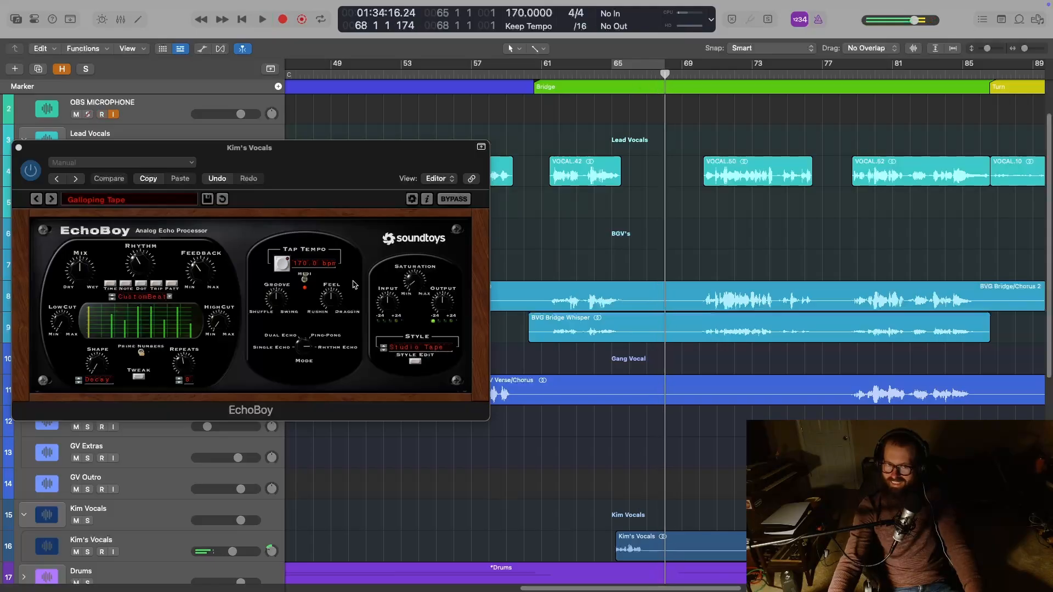
Adjust EchoBoy's Saturation and replay the bridge from about bar 62, stopping near bar 78
{"action": "left_click", "coordinate": [423, 289]}
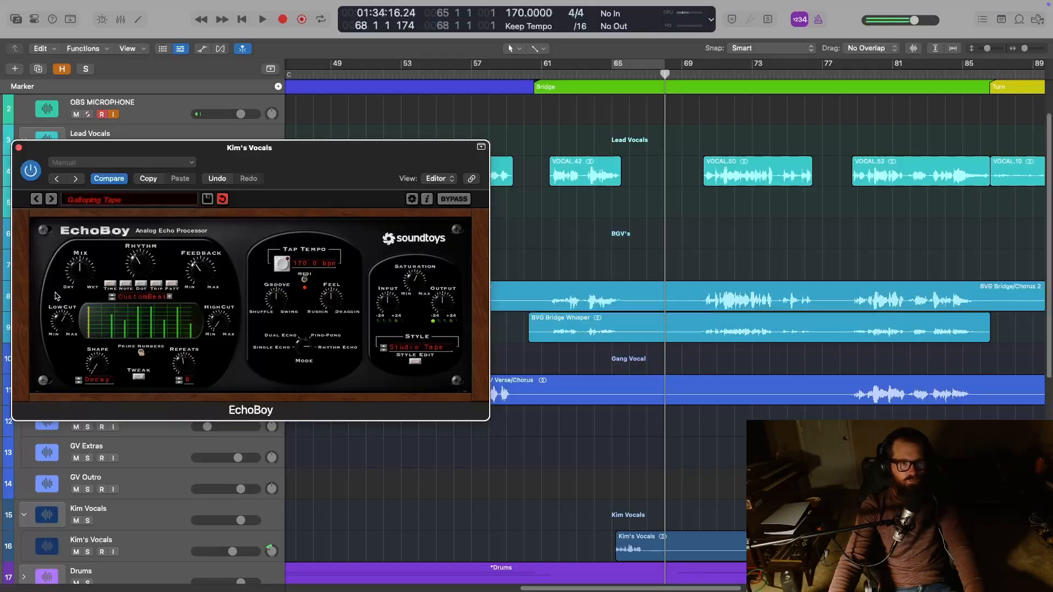
{"action": "left_click", "coordinate": [565, 73]}
{"action": "key", "text": "space"}
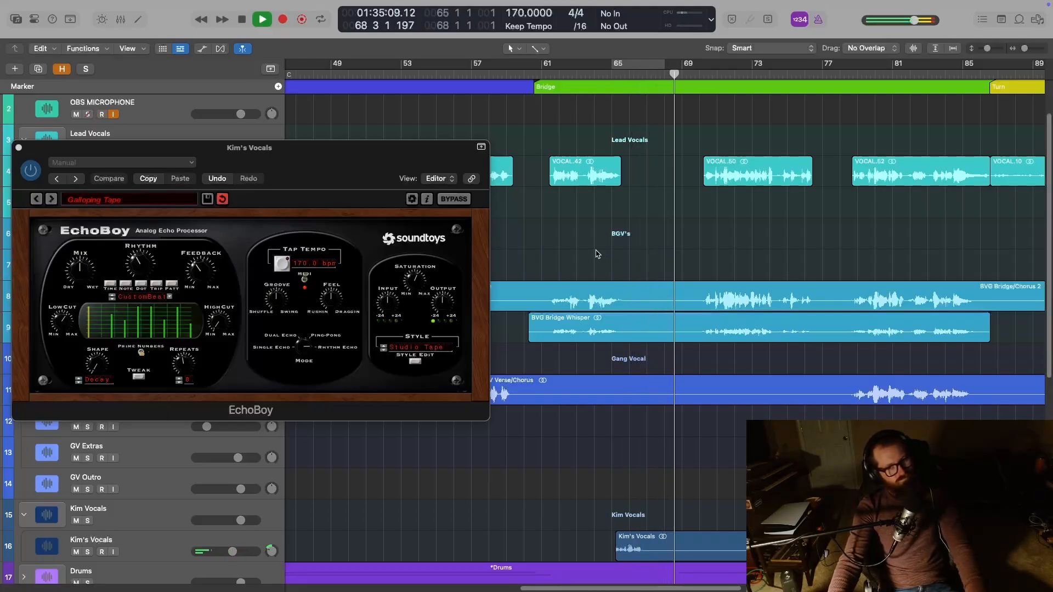
{"action": "key", "text": "space"}
{"action": "key", "text": "space"}
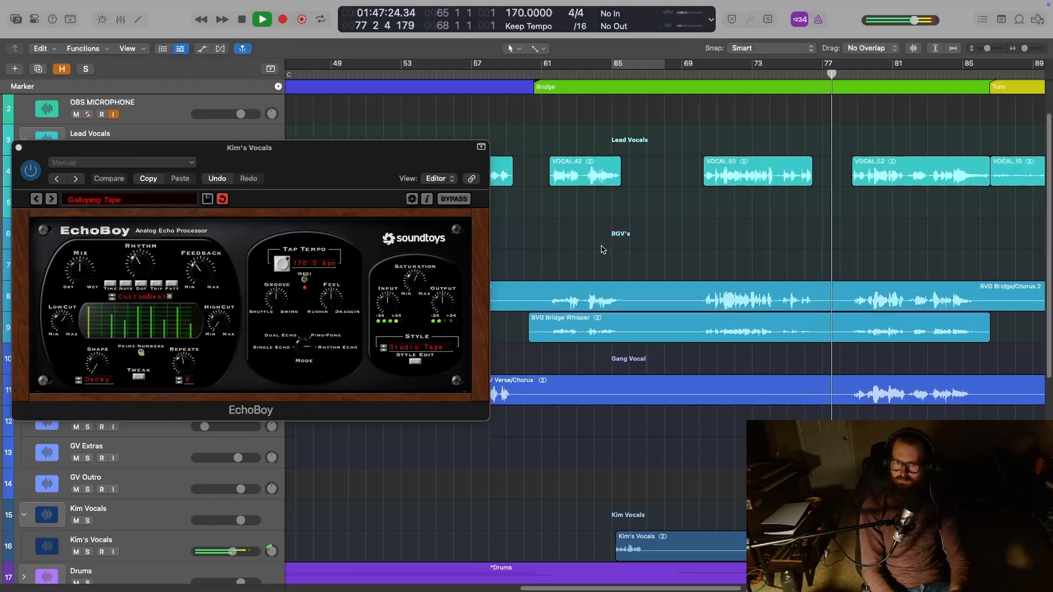
{"action": "key", "text": "space"}
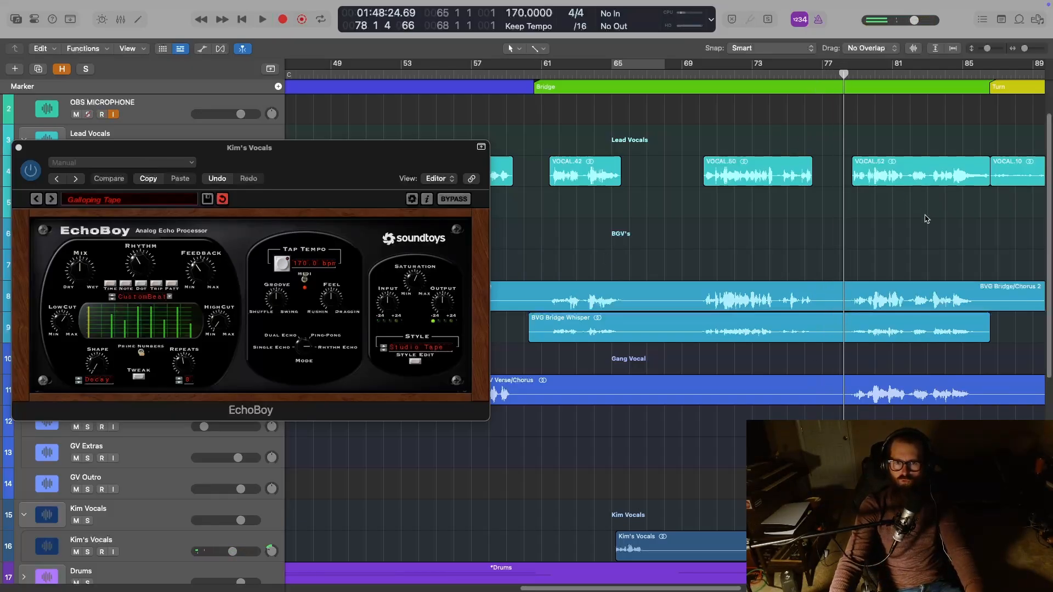
Replay the bridge from about bar 64 and lower EchoBoy's Mix toward dry
{"action": "left_click", "coordinate": [589, 74]}
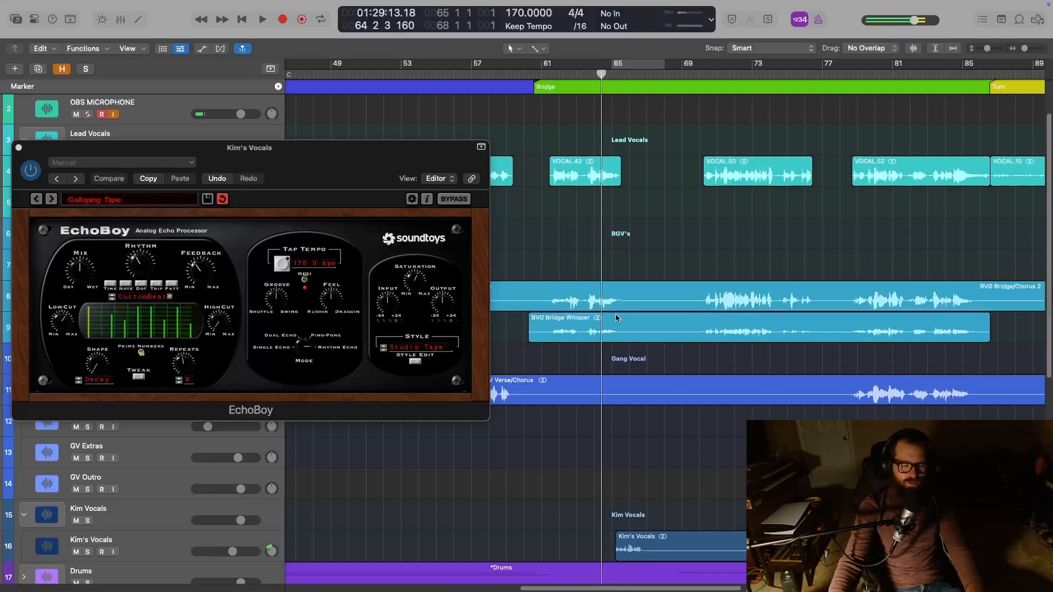
{"action": "key", "text": "space"}
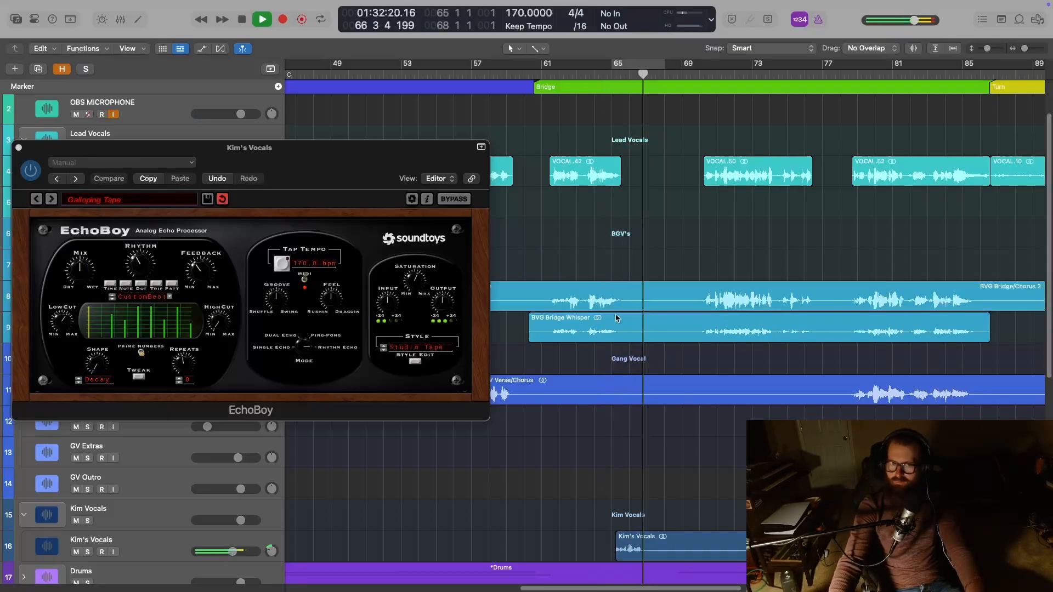
{"action": "key", "text": "space"}
{"action": "left_click_drag", "start_coordinate": [78, 267], "coordinate": [70, 287]}
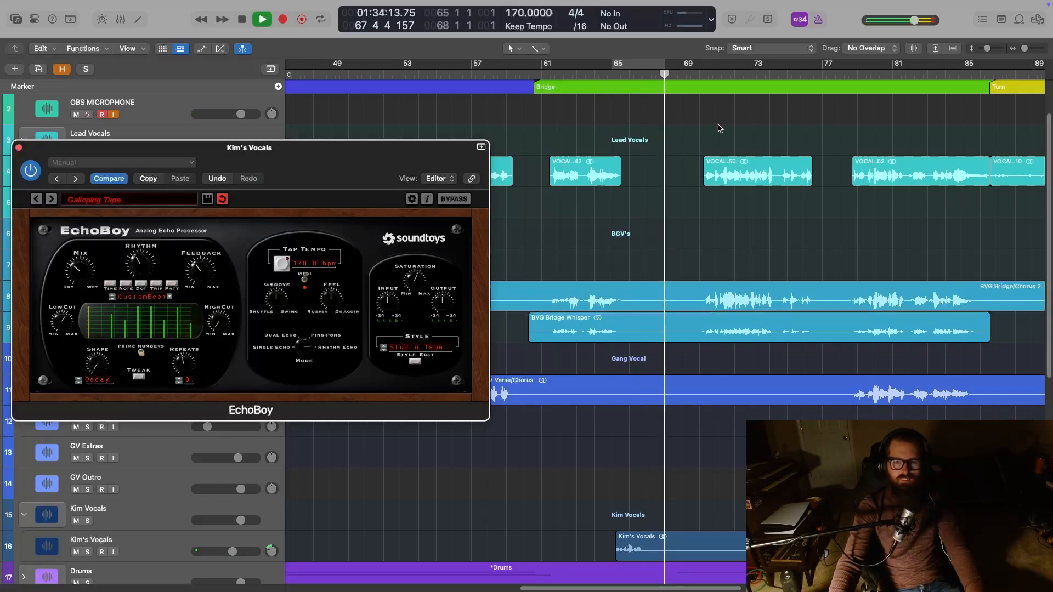
Play from about bar 73 through track 16's second phrase and adjust EchoBoy's LowCut
{"action": "left_click", "coordinate": [756, 77]}
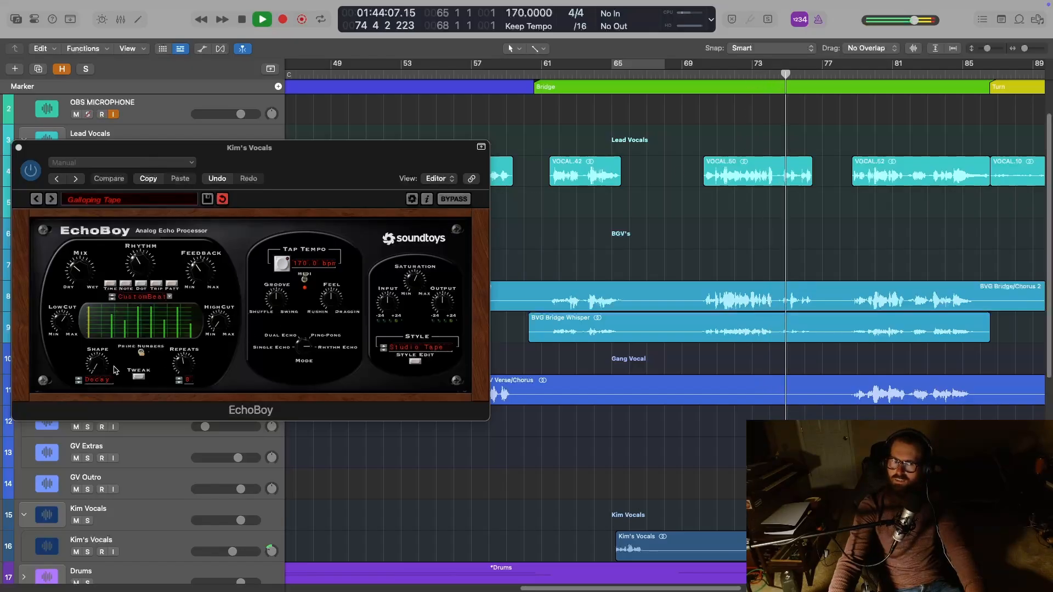
{"action": "left_click", "coordinate": [60, 331]}
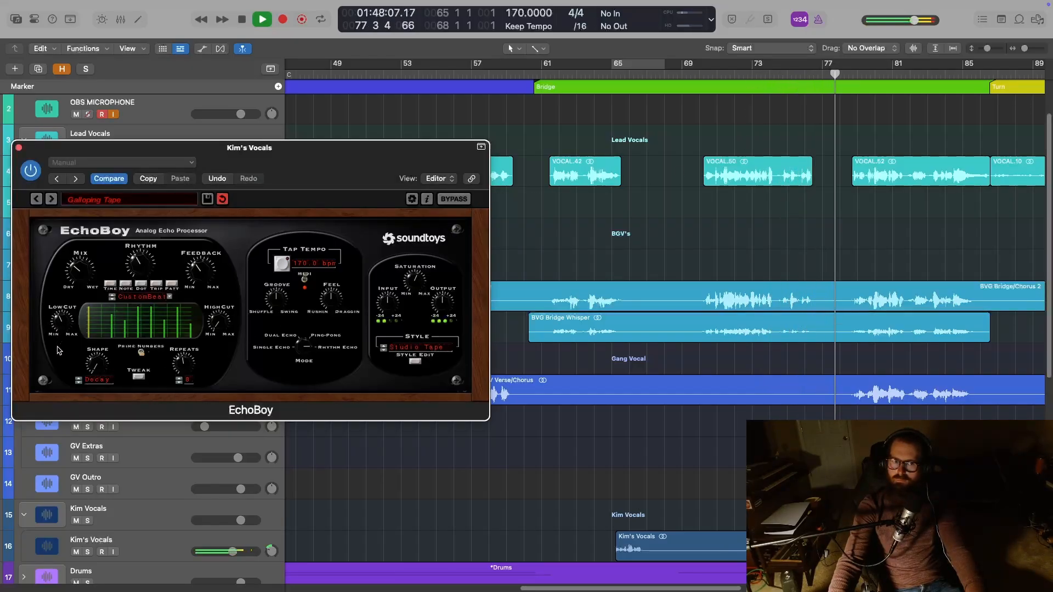
Return the playhead to 63 3 1 1 and set track 16's volume to -1.0 dB
{"action": "left_click", "coordinate": [585, 78]}
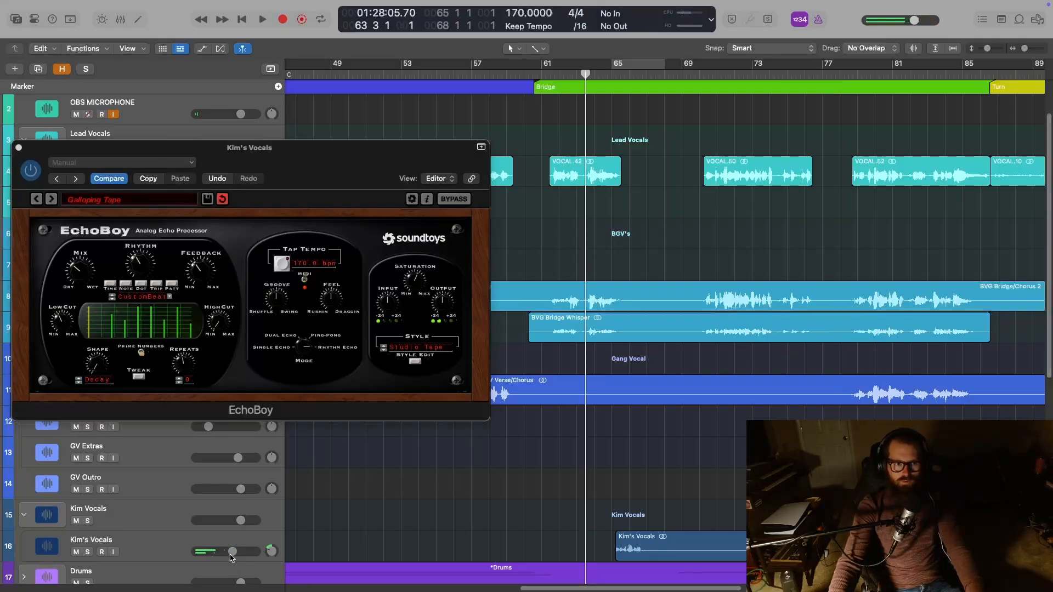
{"action": "double_click", "coordinate": [232, 553]}
{"action": "type", "text": "-1"}
{"action": "key", "text": "Return"}
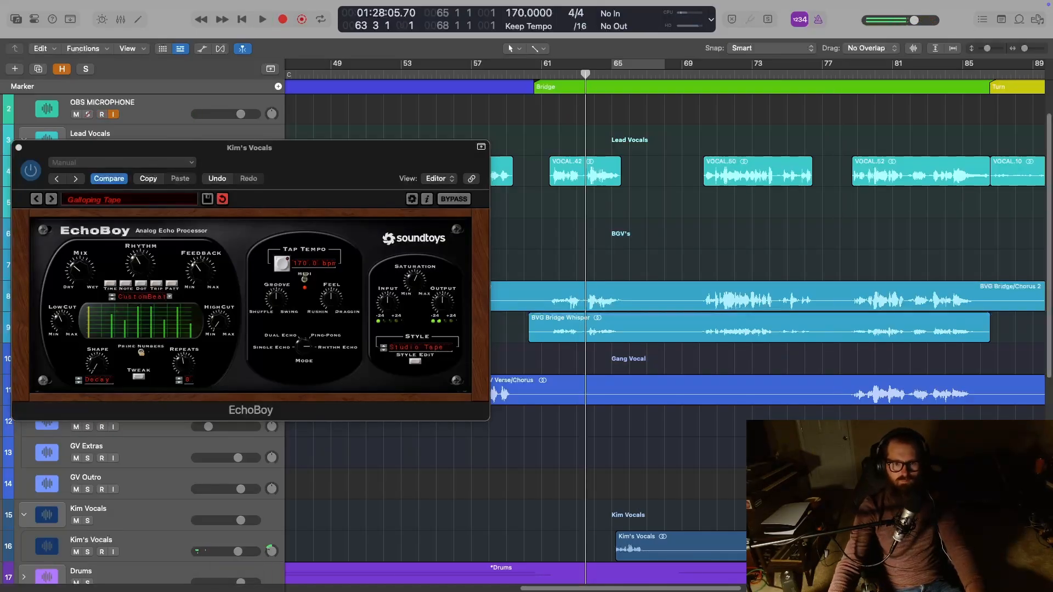
Play the bridge from 63 3 1 1 and stop at about bar 84, looking ahead to Chorus 2
{"action": "key", "text": "space"}
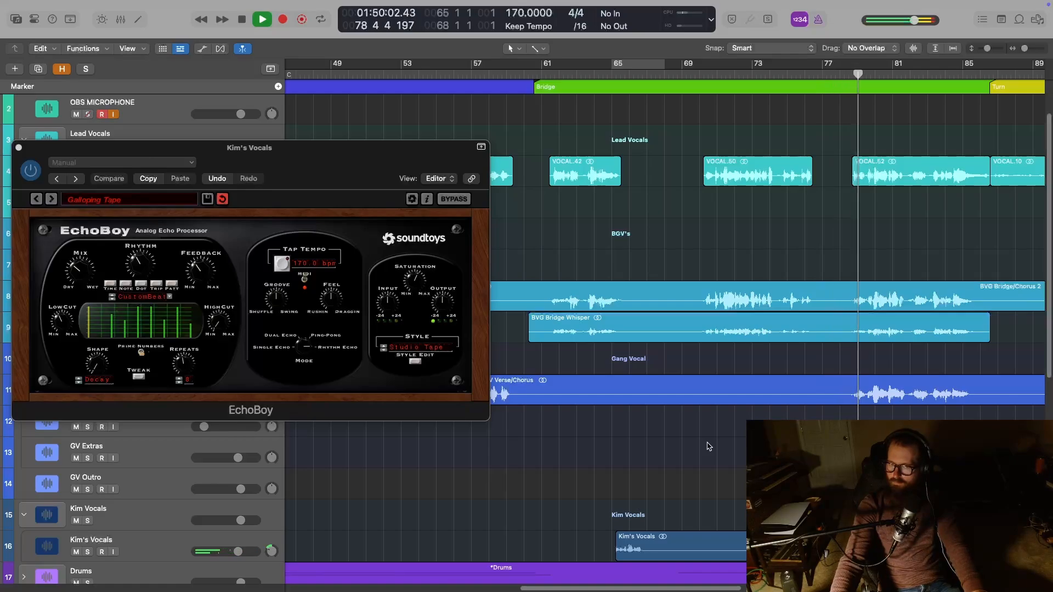
{"action": "scroll", "coordinate": [664, 274], "scroll_direction": "right", "scroll_amount": 5}
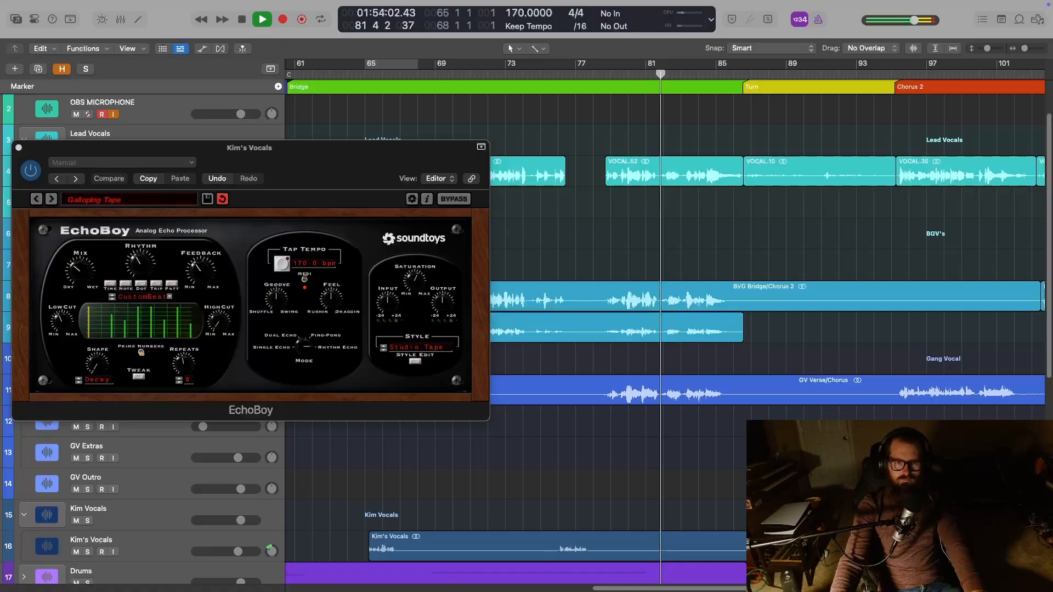
{"action": "scroll", "coordinate": [768, 275], "scroll_direction": "right", "scroll_amount": 6}
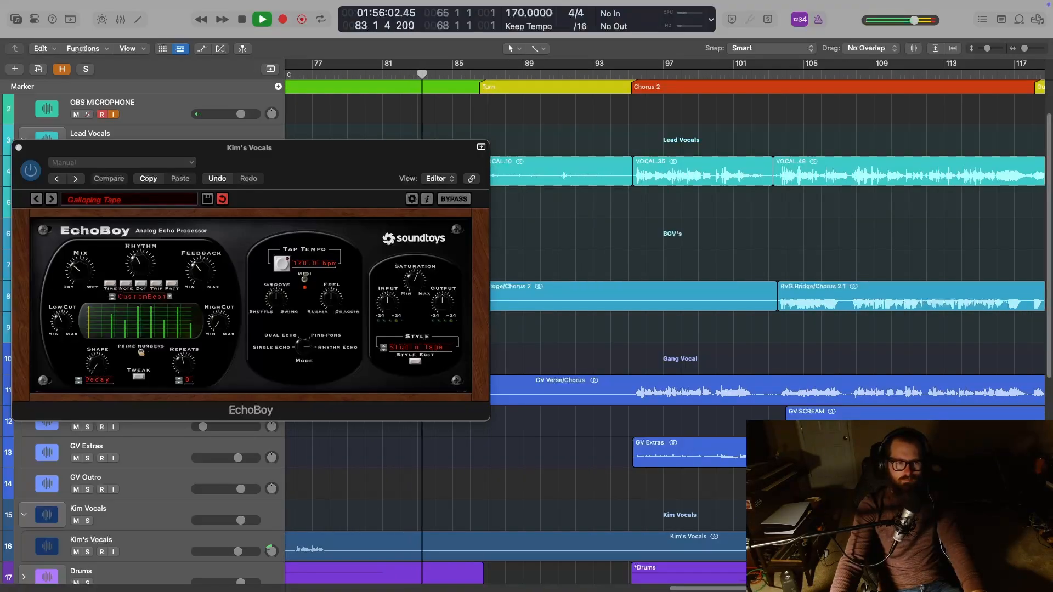
{"action": "scroll", "coordinate": [591, 389], "scroll_direction": "left", "scroll_amount": 3}
{"action": "key", "text": "space"}
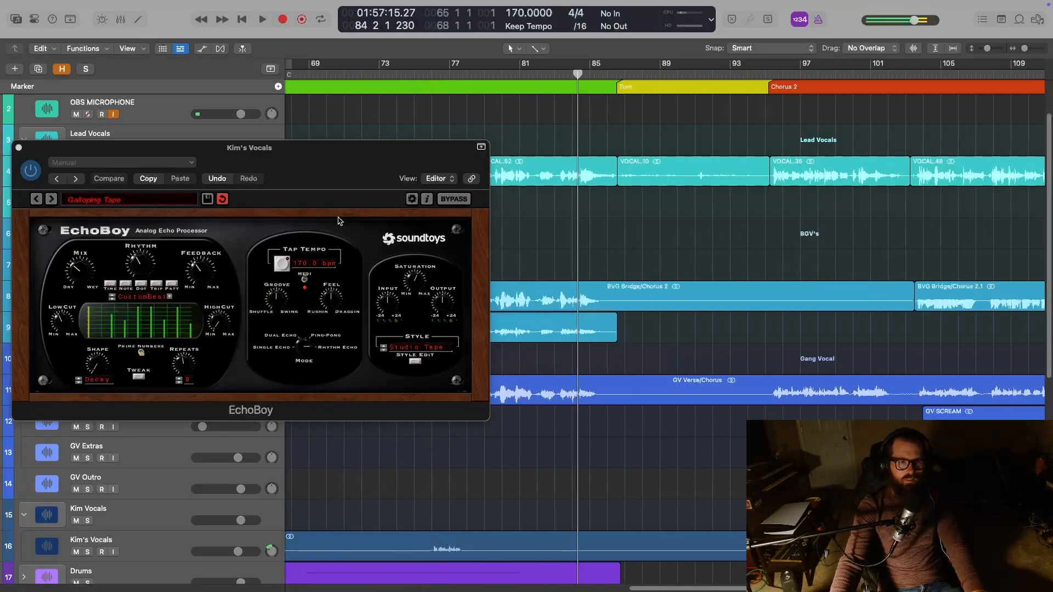
Place the playhead at 64 4 3 1 and look over the vocal tracks from the bridge to Chorus 2
{"action": "scroll", "coordinate": [707, 401], "scroll_direction": "left", "scroll_amount": 6}
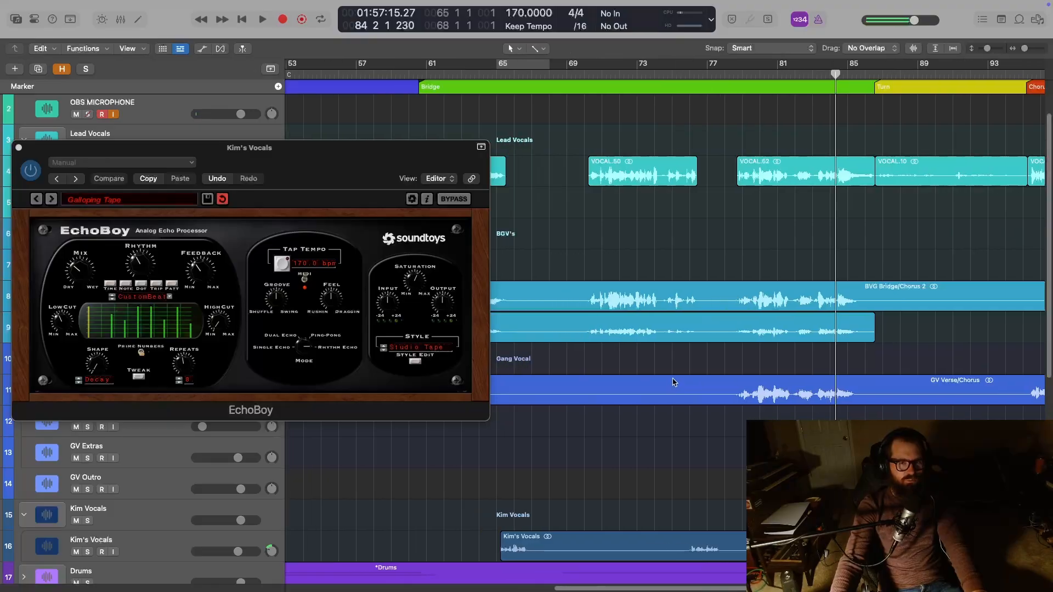
{"action": "left_click", "coordinate": [549, 75]}
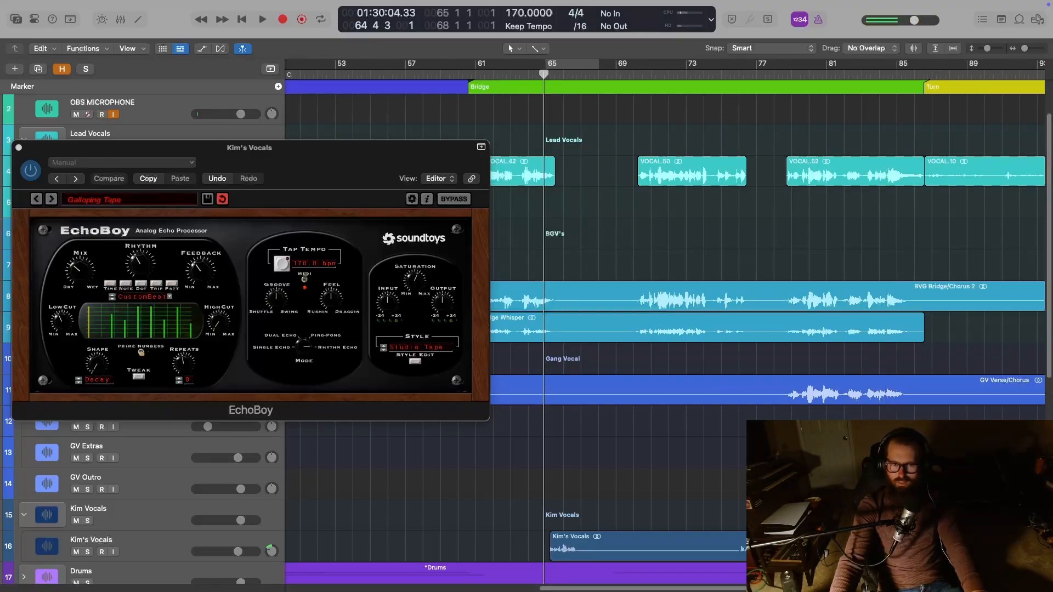
{"action": "scroll", "coordinate": [713, 329], "scroll_direction": "left", "scroll_amount": 1}
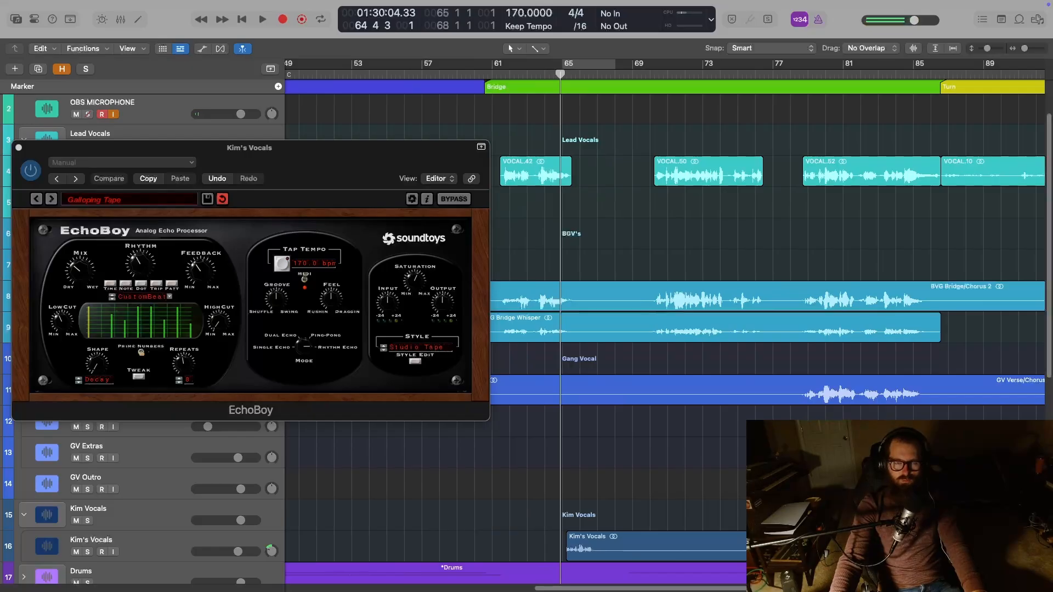
{"action": "scroll", "coordinate": [664, 322], "scroll_direction": "right", "scroll_amount": 12}
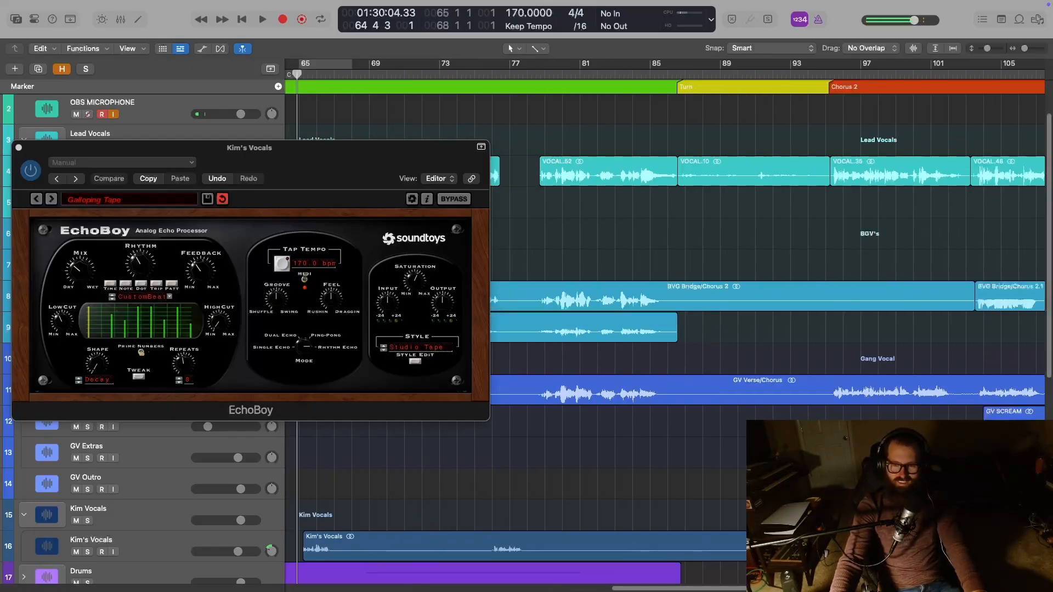
{"action": "scroll", "coordinate": [739, 474], "scroll_direction": "left", "scroll_amount": 5}
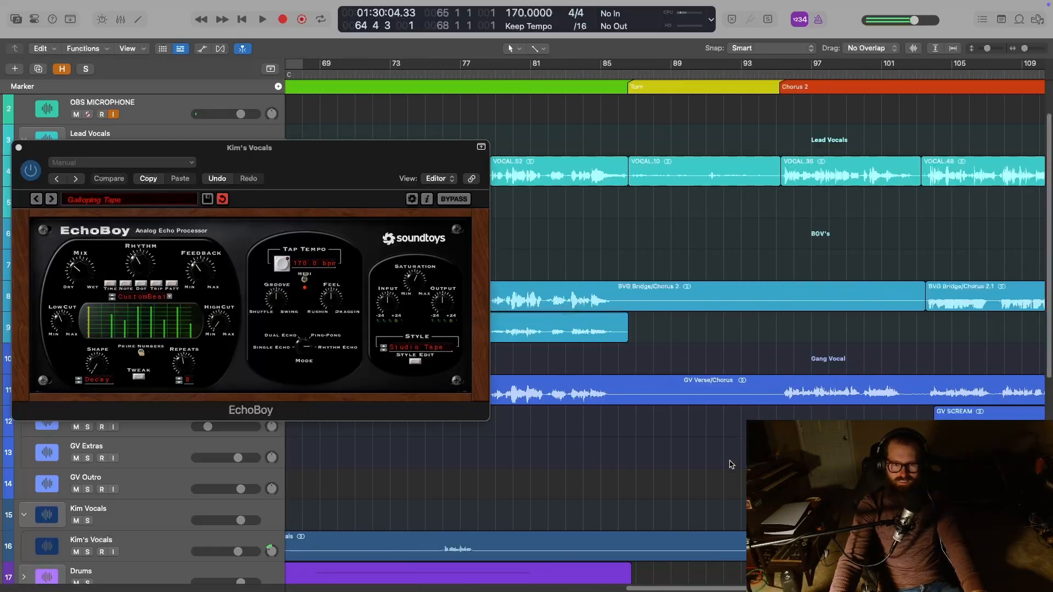
{"action": "scroll", "coordinate": [632, 362], "scroll_direction": "left", "scroll_amount": 3}
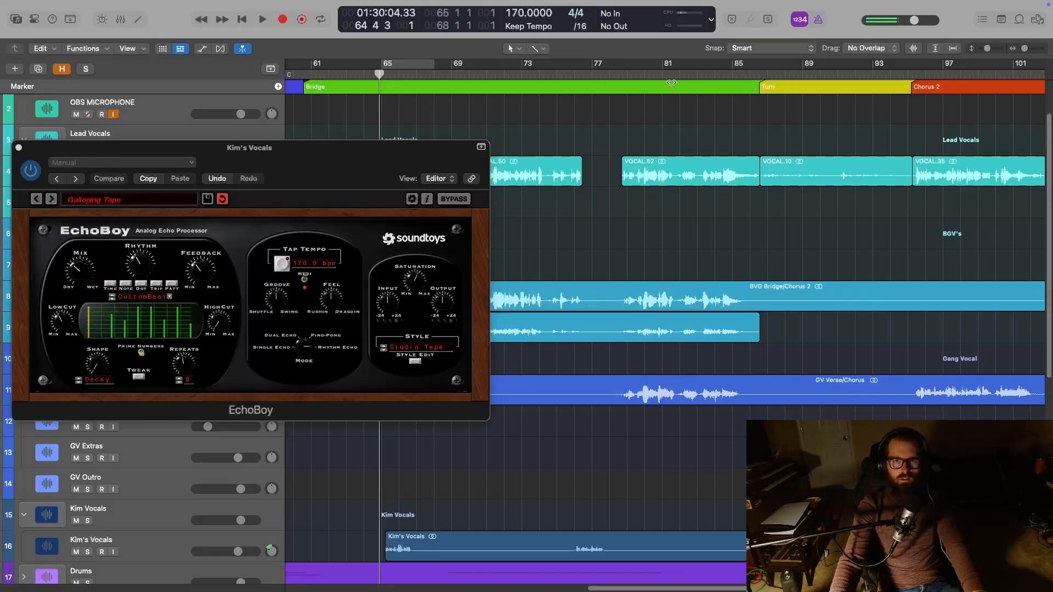
Open the mixer and set the GV SCREAM channel's automation mode to Latch
{"action": "key", "text": "x"}
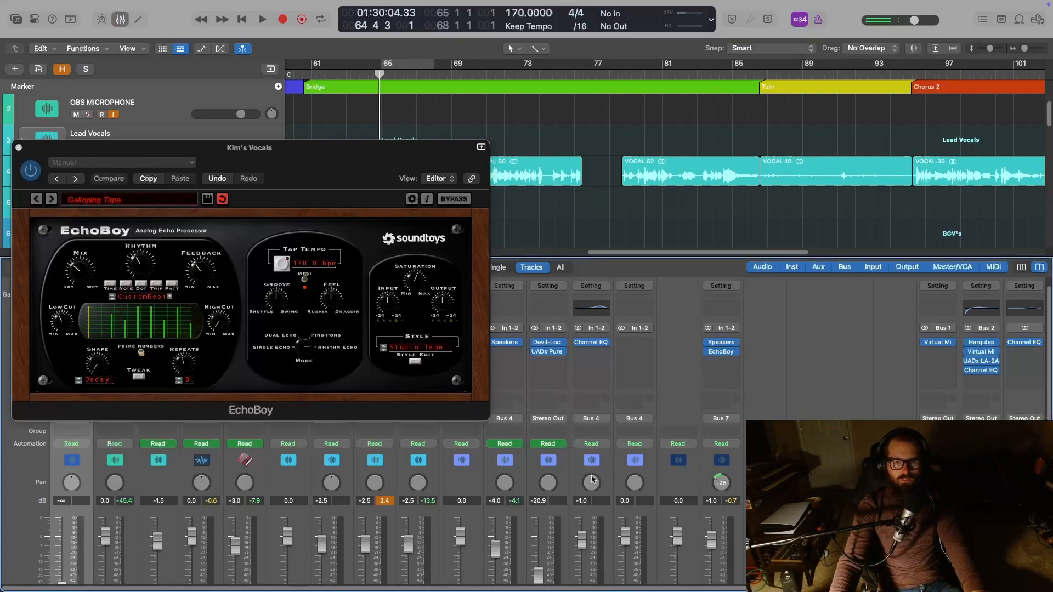
{"action": "scroll", "coordinate": [591, 479], "scroll_direction": "down", "scroll_amount": 3}
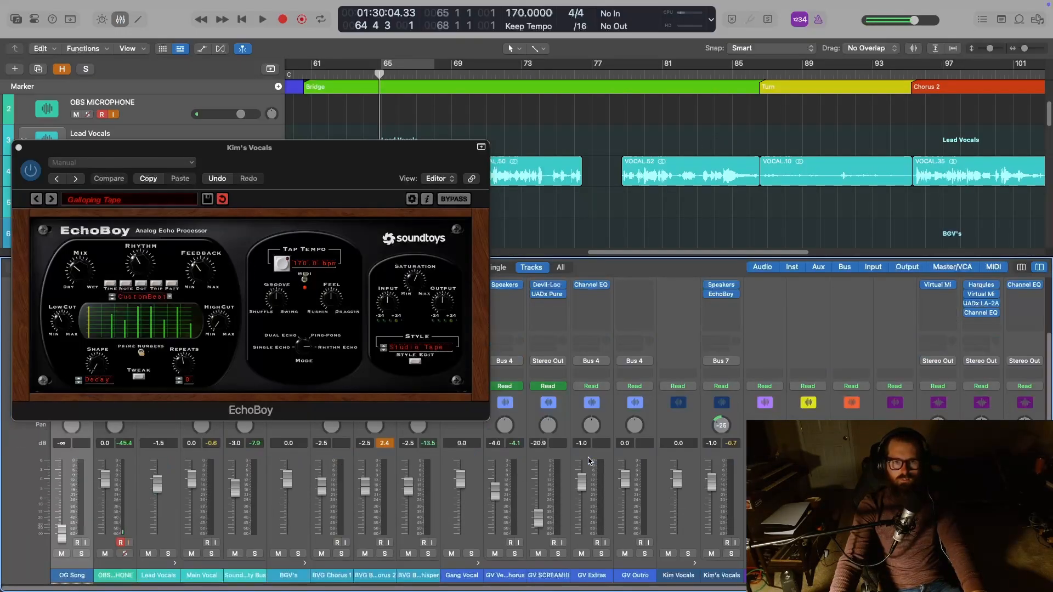
{"action": "left_click", "coordinate": [559, 386]}
{"action": "left_click", "coordinate": [565, 414]}
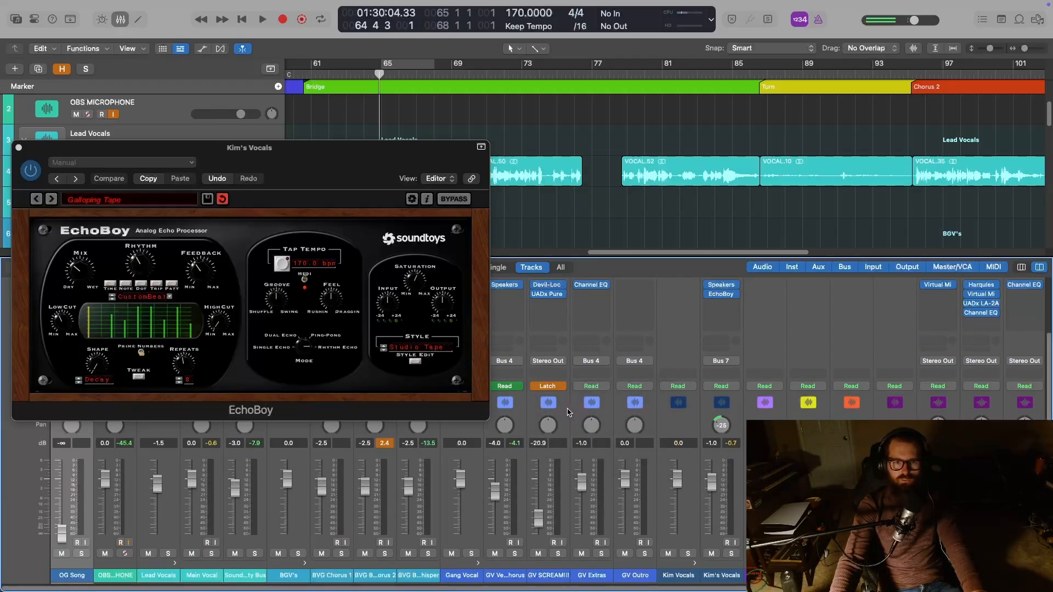
Return the GV SCREAM channel's automation mode to Read and set track 16's channel to Latch
{"action": "left_click", "coordinate": [560, 390]}
{"action": "left_click", "coordinate": [607, 384]}
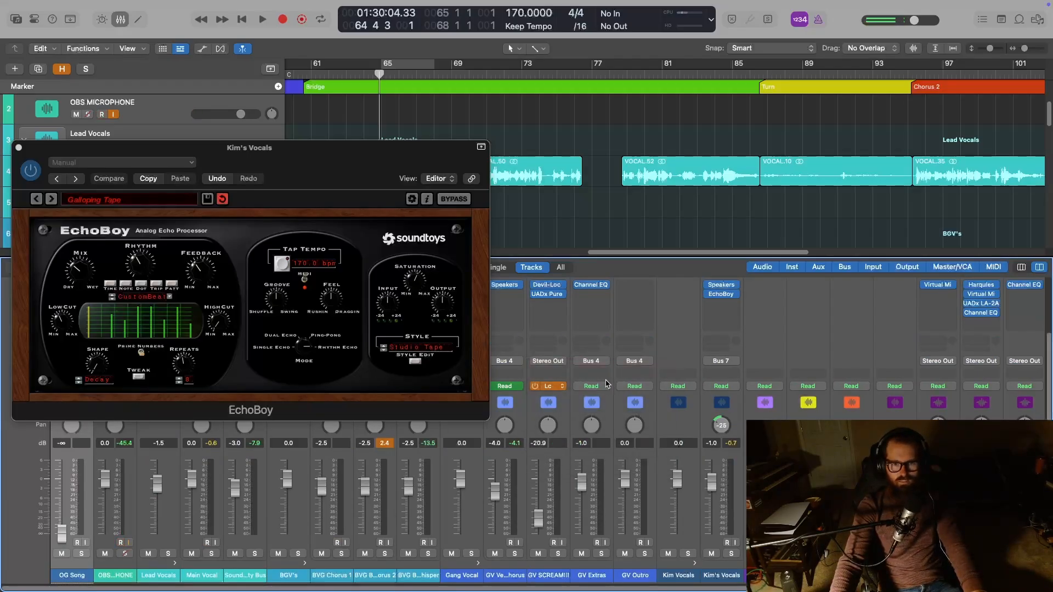
{"action": "left_click", "coordinate": [735, 386]}
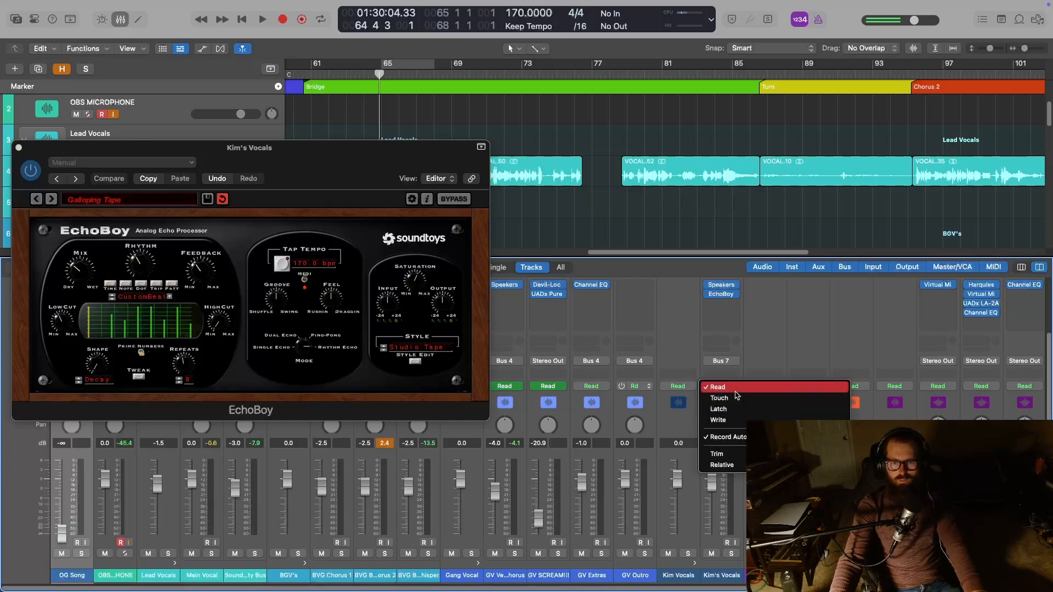
{"action": "left_click", "coordinate": [723, 406]}
{"action": "key", "text": "x"}
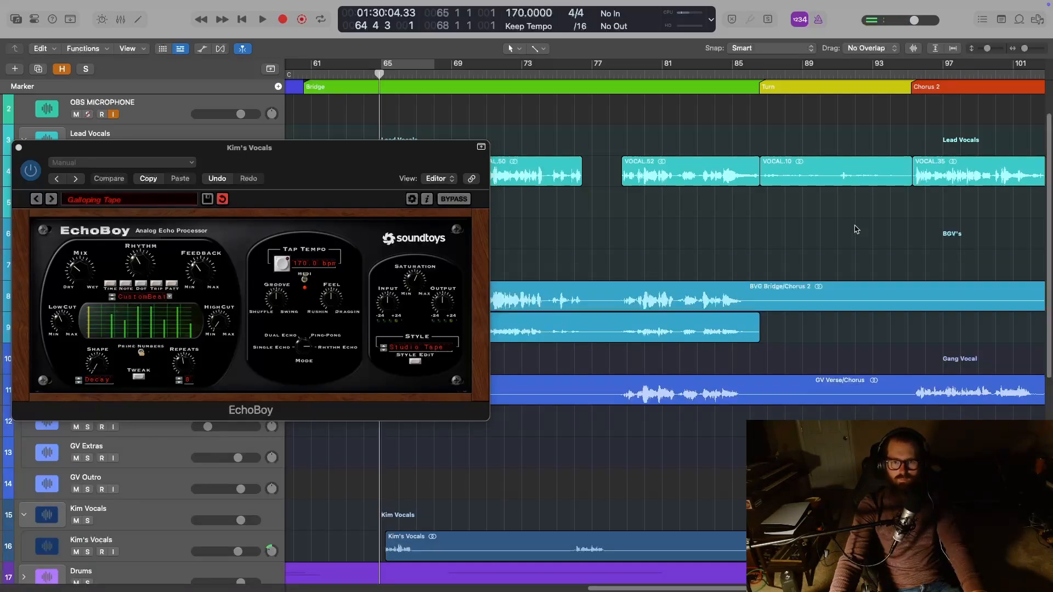
Play from about bar 86 and bypass EchoBoy on track 16 early in the Turn to record the bypass automation
{"action": "scroll", "coordinate": [856, 229], "scroll_direction": "right", "scroll_amount": 6}
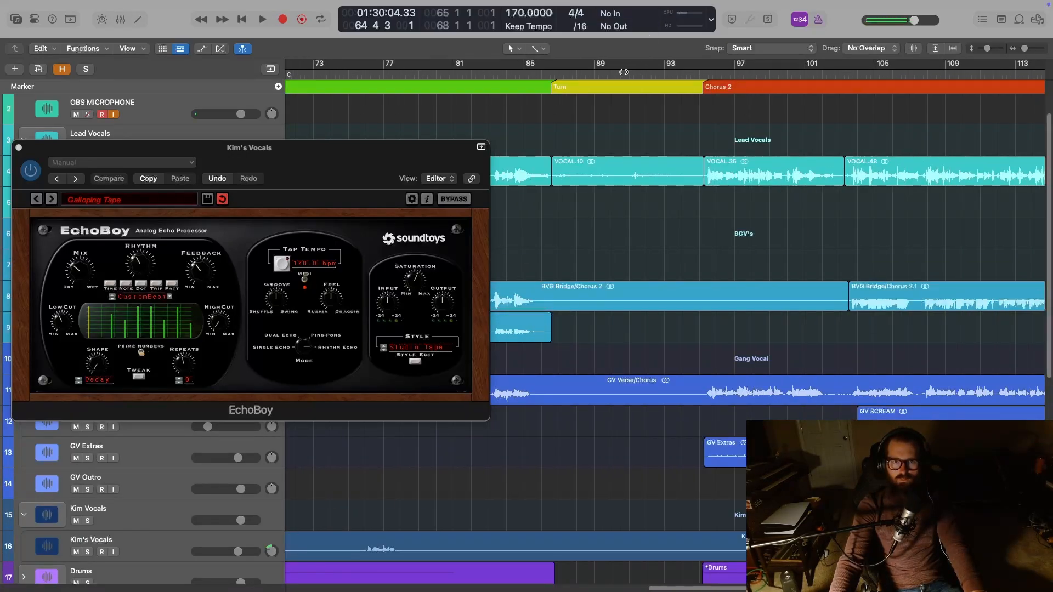
{"action": "left_click", "coordinate": [624, 72]}
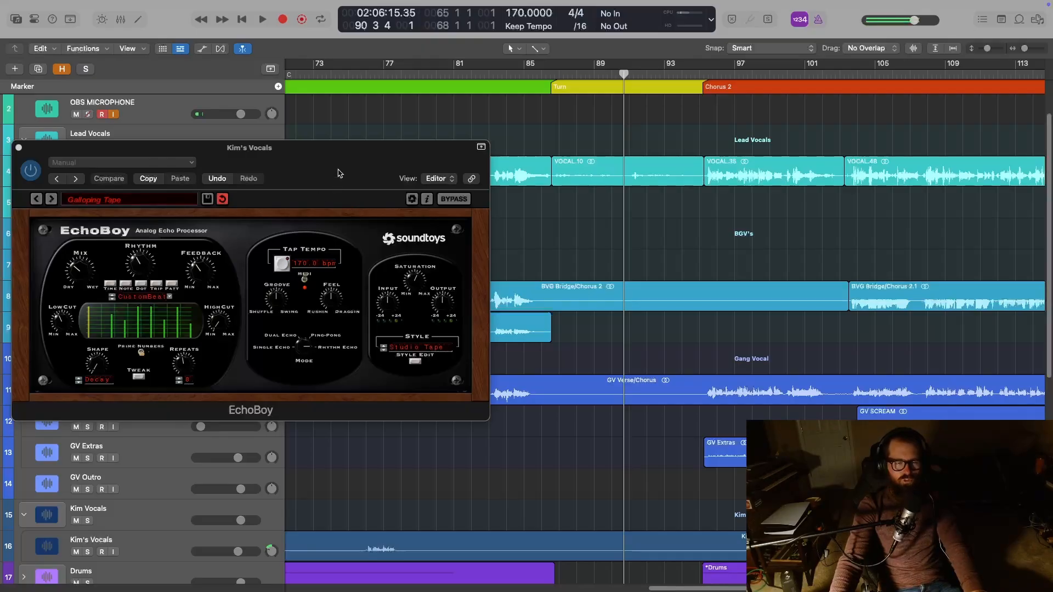
{"action": "left_click_drag", "start_coordinate": [338, 173], "coordinate": [337, 273]}
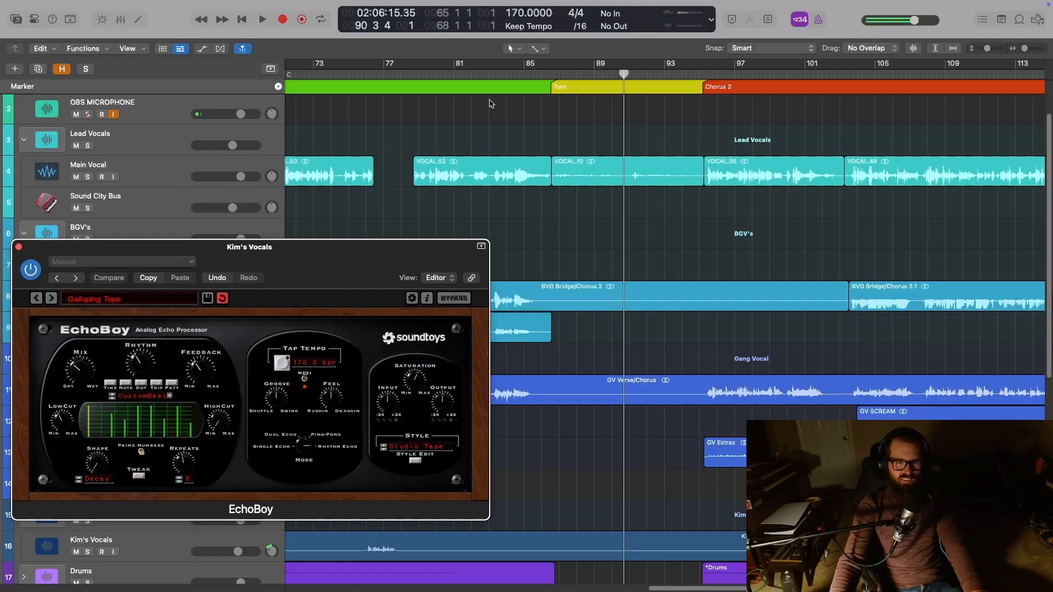
{"action": "left_click", "coordinate": [541, 75]}
{"action": "key", "text": "space"}
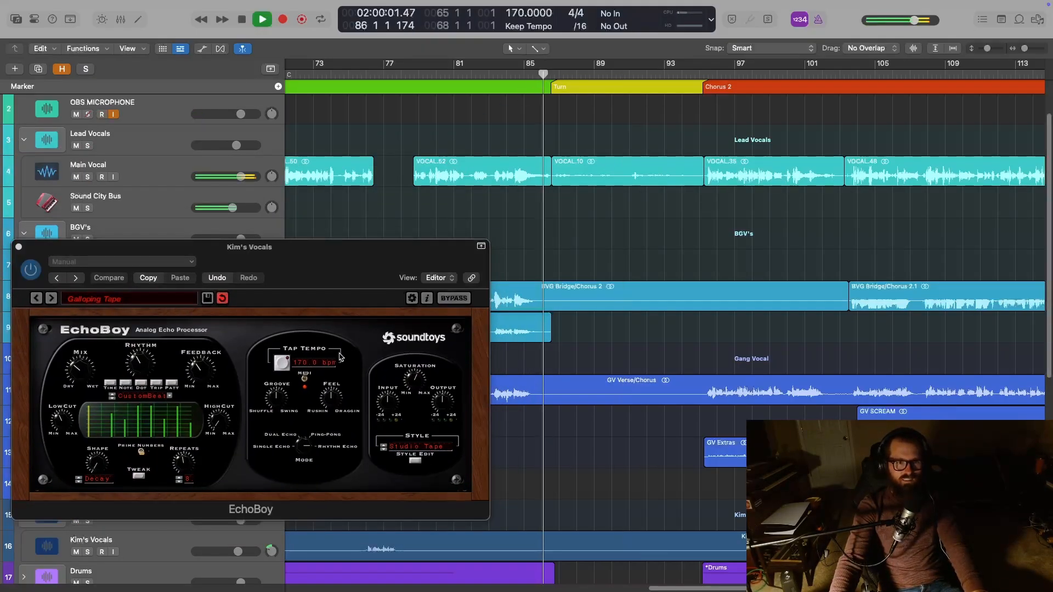
{"action": "left_click", "coordinate": [456, 299]}
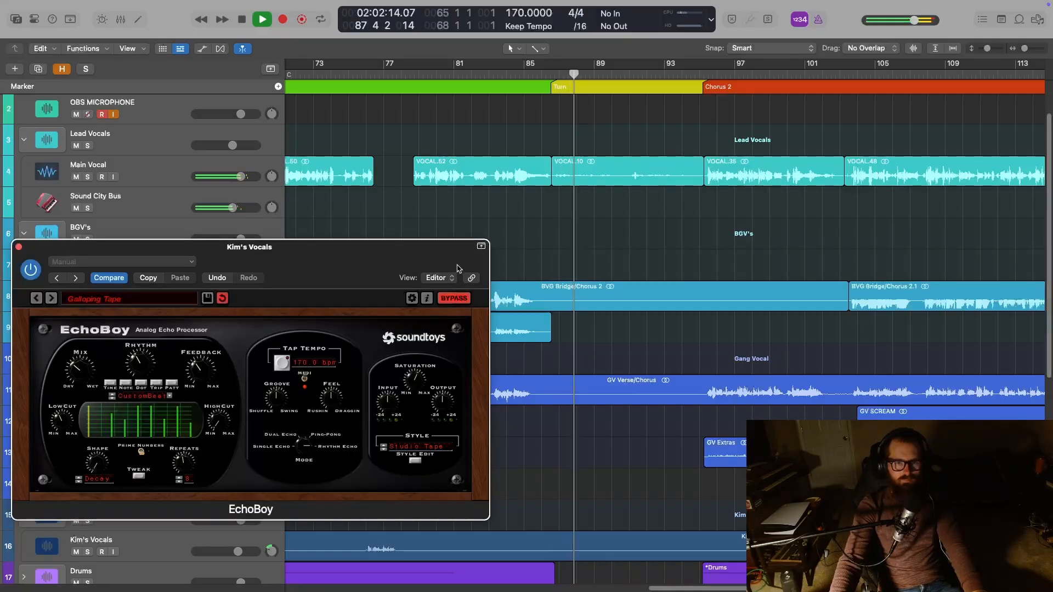
{"action": "left_click_drag", "start_coordinate": [413, 267], "coordinate": [871, 55]}
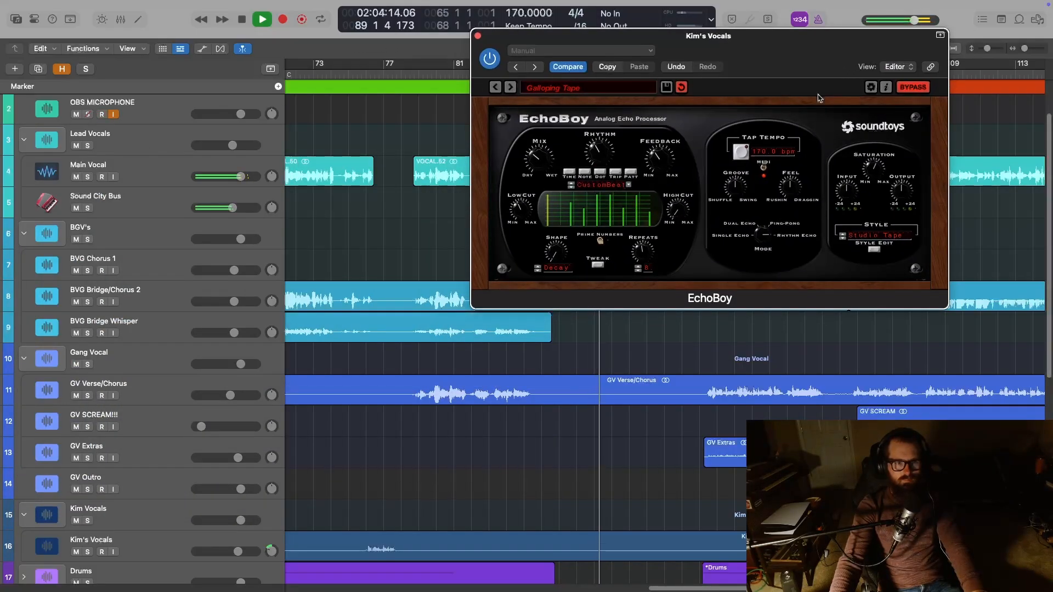
Show the automation lanes and display the 2 EchoBoy: Bypass parameter on track 16
{"action": "key", "text": "a"}
{"action": "scroll", "coordinate": [699, 471], "scroll_direction": "down", "scroll_amount": 5}
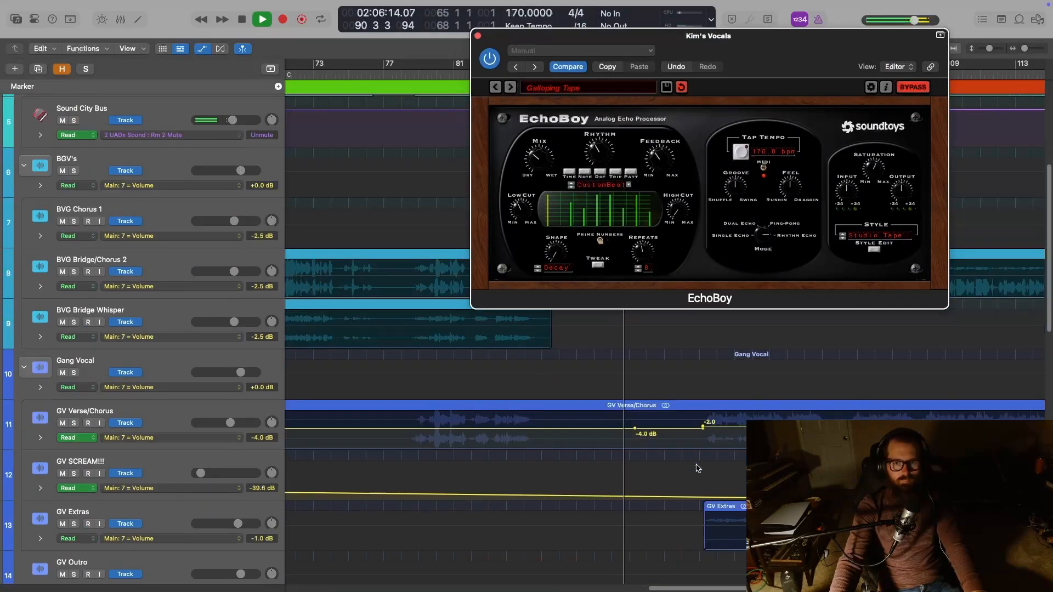
{"action": "scroll", "coordinate": [698, 467], "scroll_direction": "down", "scroll_amount": 3}
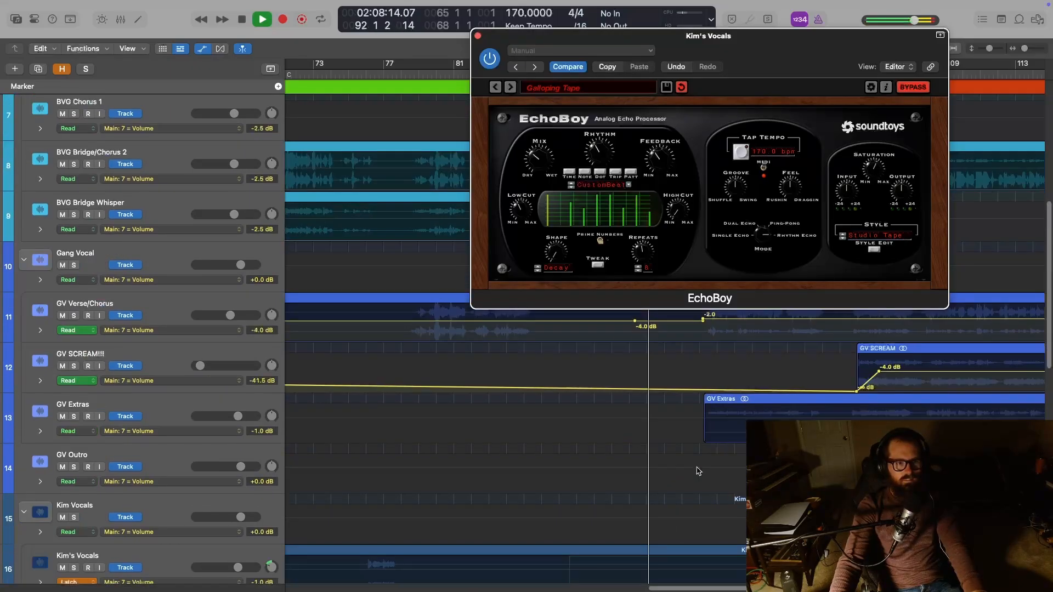
{"action": "scroll", "coordinate": [698, 470], "scroll_direction": "down", "scroll_amount": 2}
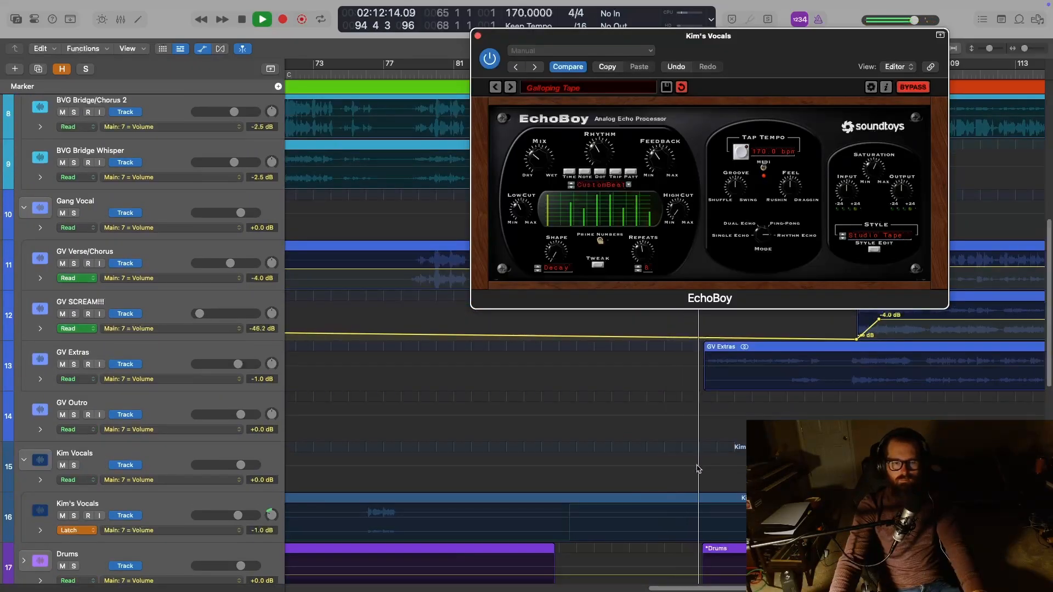
{"action": "left_click", "coordinate": [199, 531]}
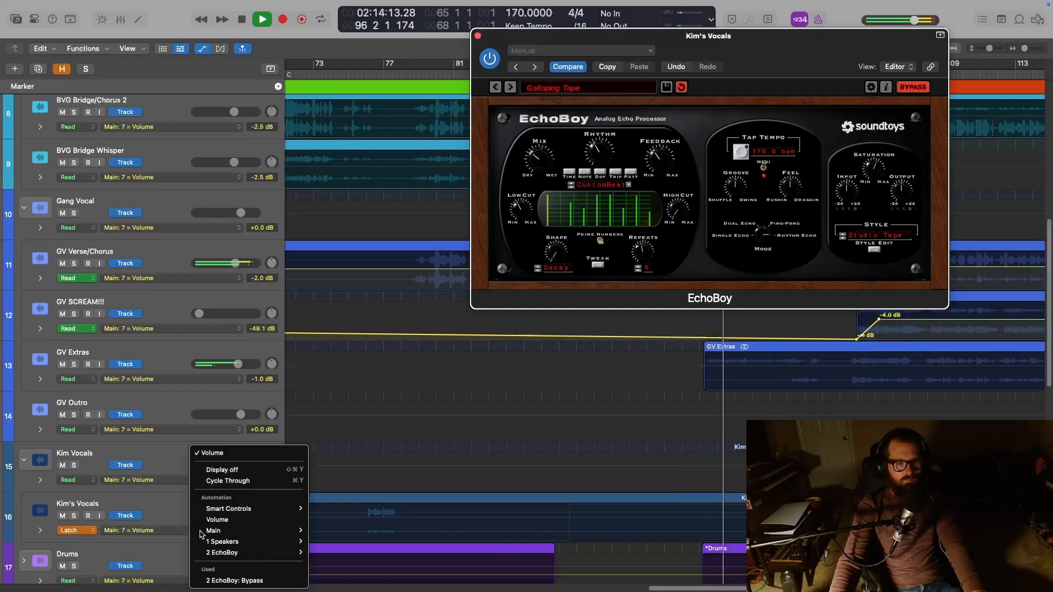
{"action": "left_click", "coordinate": [182, 531]}
{"action": "left_click", "coordinate": [183, 530]}
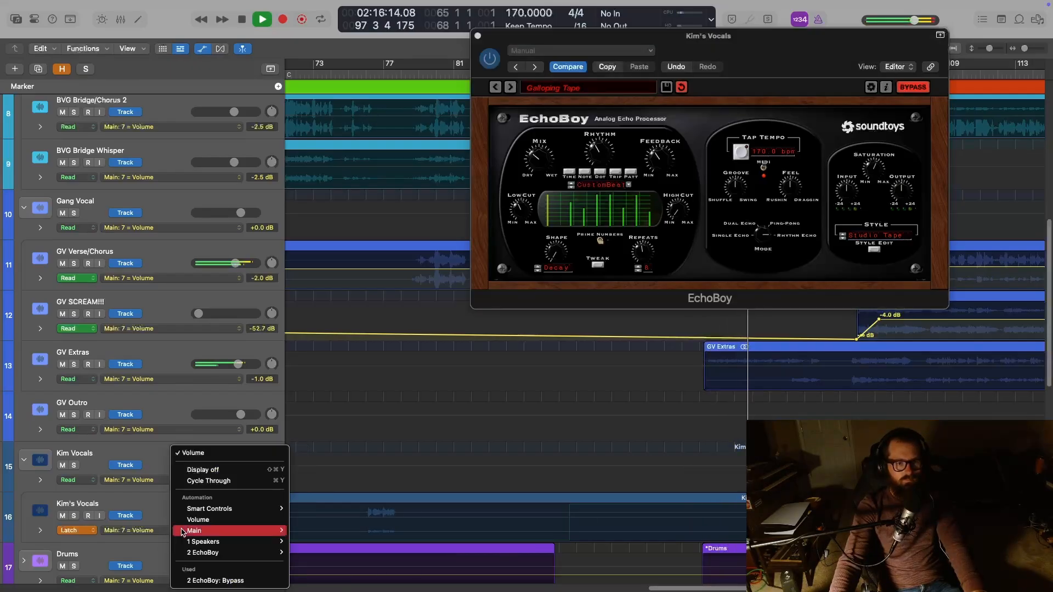
{"action": "left_click", "coordinate": [211, 580]}
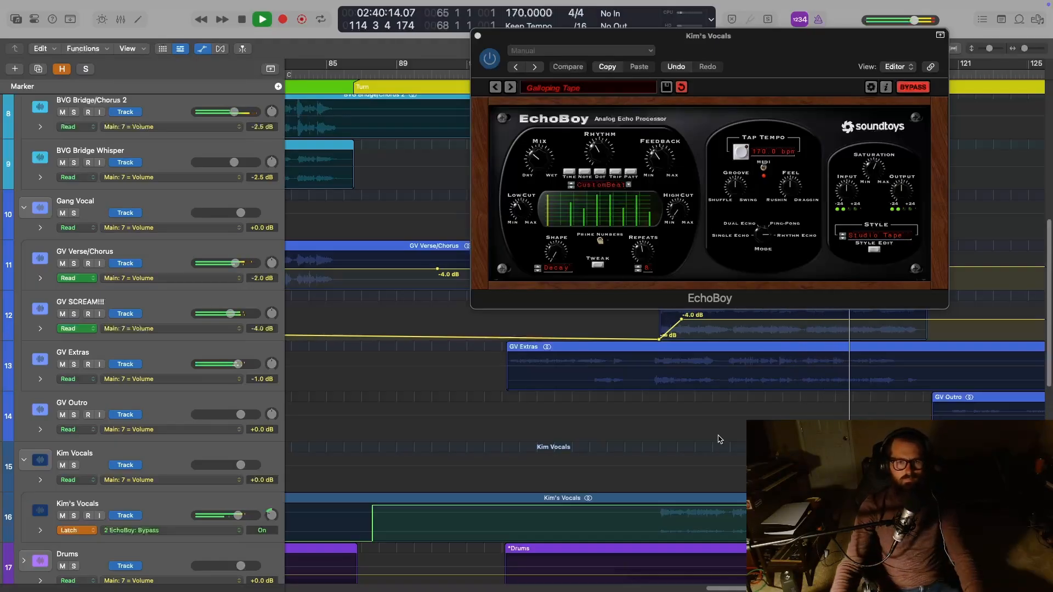
Stop playback at about bar 114, close the EchoBoy plug-in and hide the automation lanes
{"action": "key", "text": "space"}
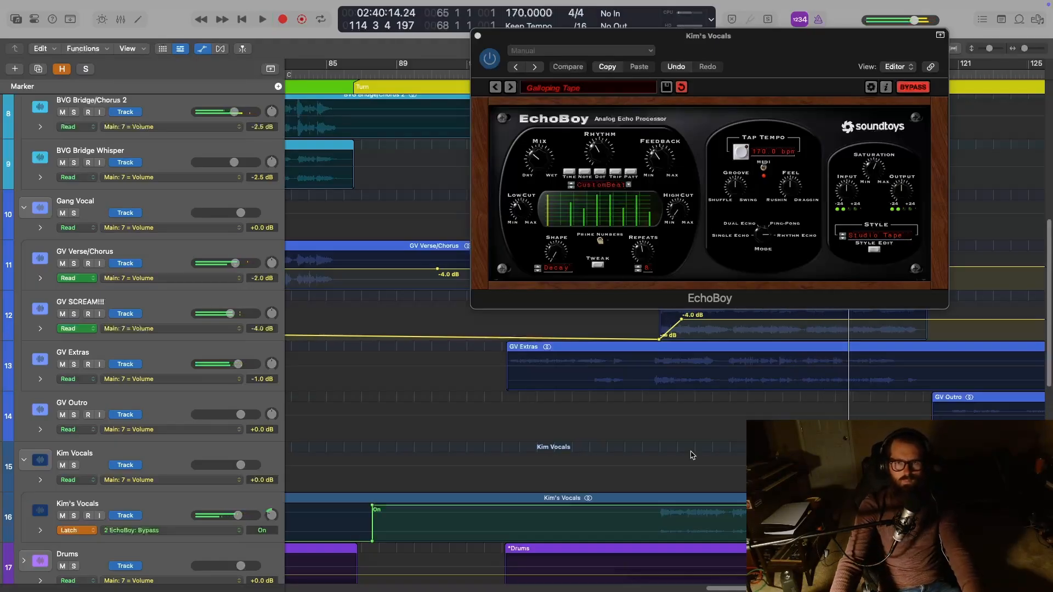
{"action": "left_click", "coordinate": [479, 36]}
{"action": "key", "text": "a"}
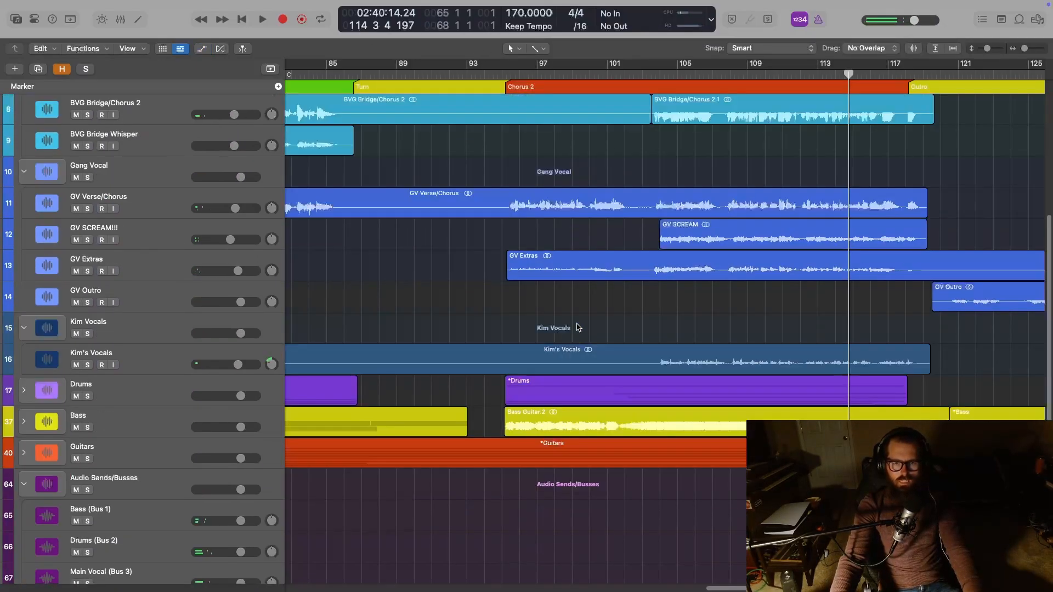
Place the playhead at 99 4 1 1 and set track 16's automation mode back to Read in the mixer
{"action": "left_click", "coordinate": [585, 67]}
{"action": "key", "text": "x"}
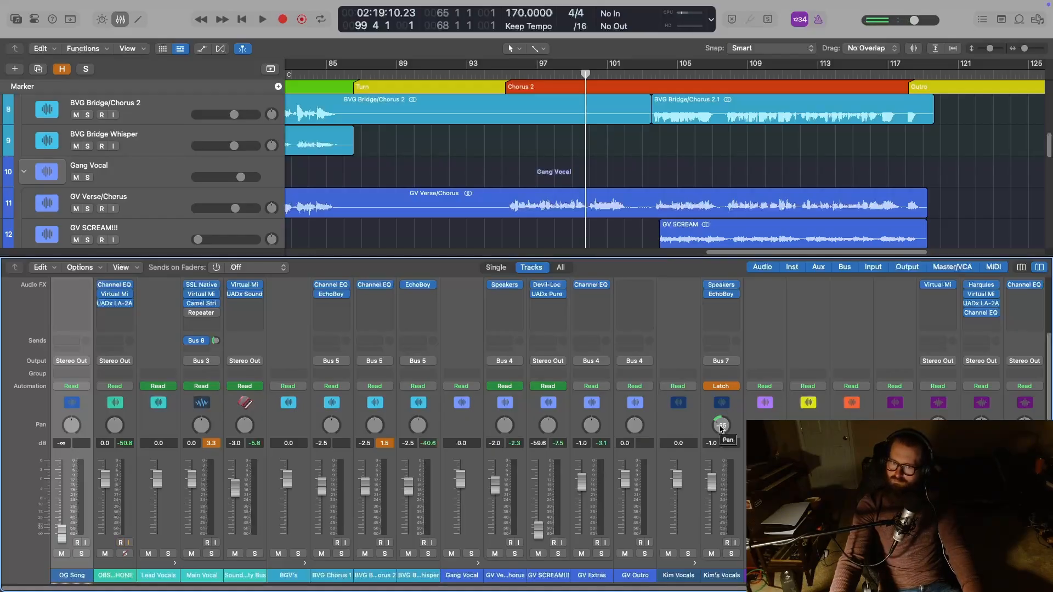
{"action": "key", "text": "x"}
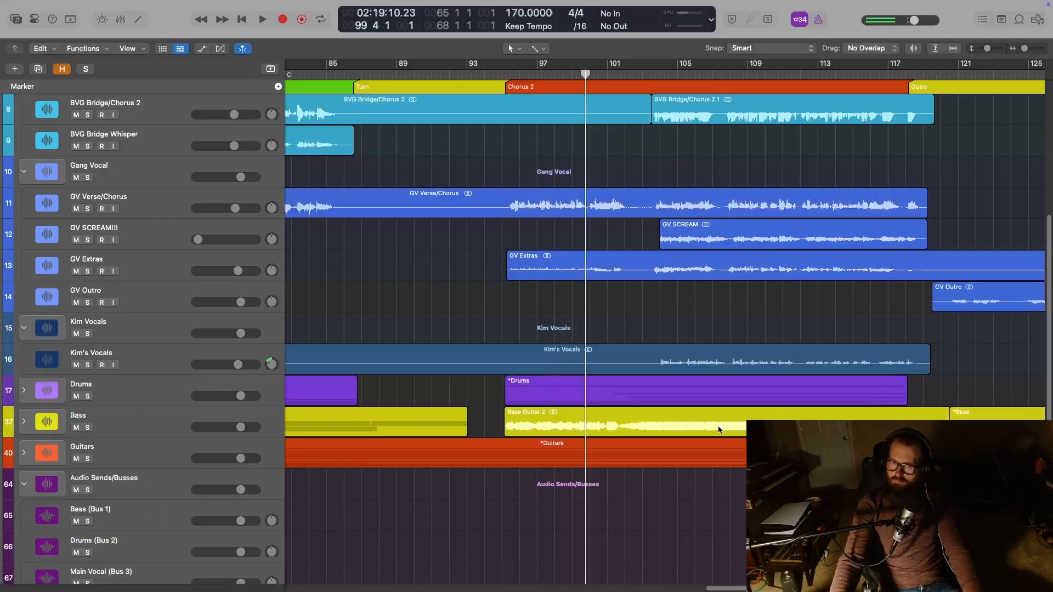
{"action": "key", "text": "x"}
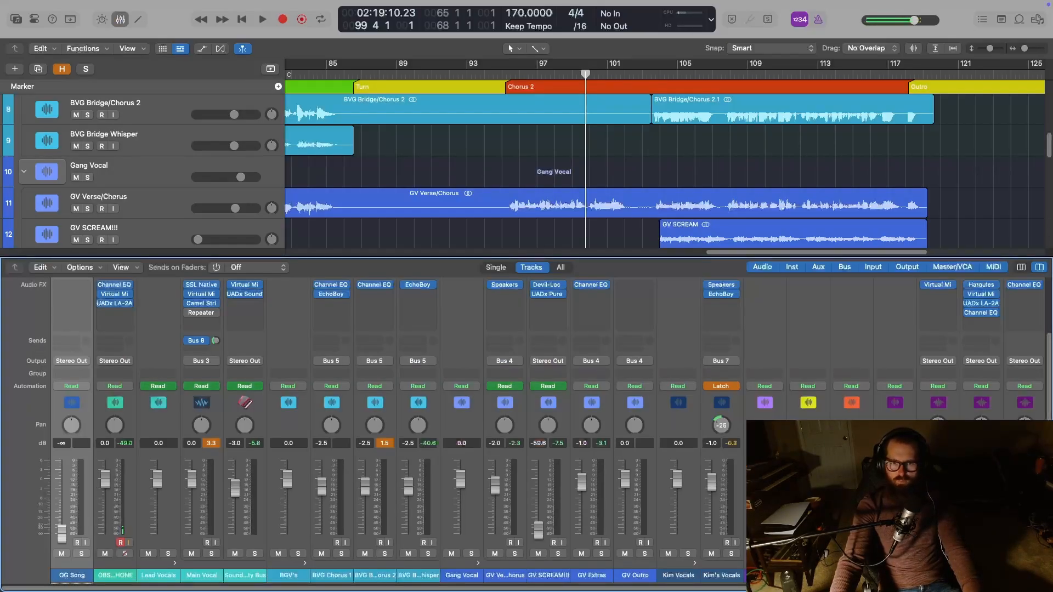
{"action": "left_click", "coordinate": [734, 388]}
{"action": "left_click", "coordinate": [718, 365]}
{"action": "key", "text": "x"}
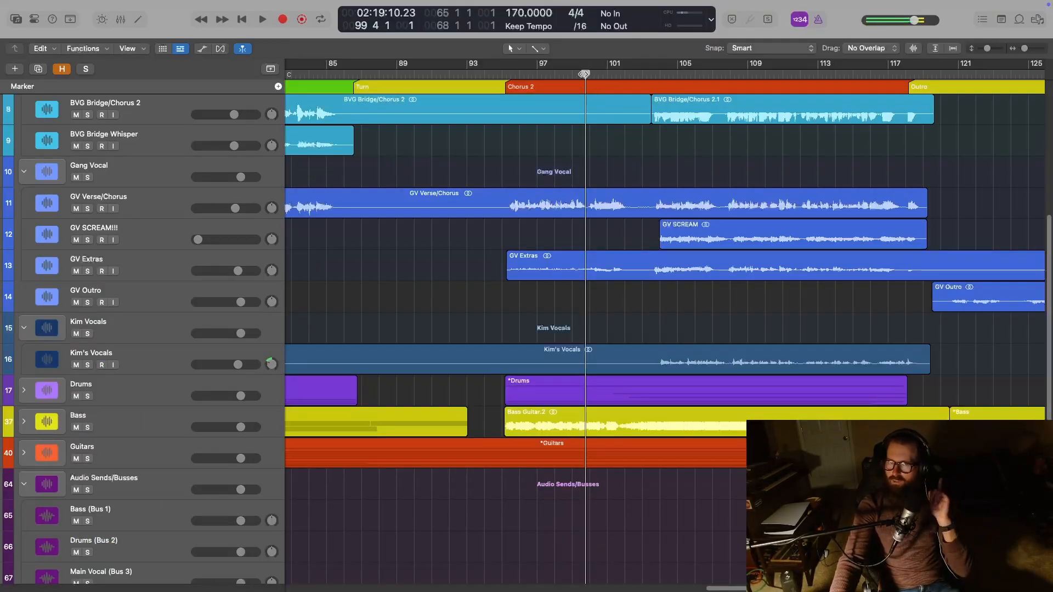
Split track 16's region at 103 4 1 1 and set the second part's region gain to +3.0 dB
{"action": "left_click_drag", "start_coordinate": [583, 73], "coordinate": [654, 80]}
{"action": "left_click", "coordinate": [727, 352]}
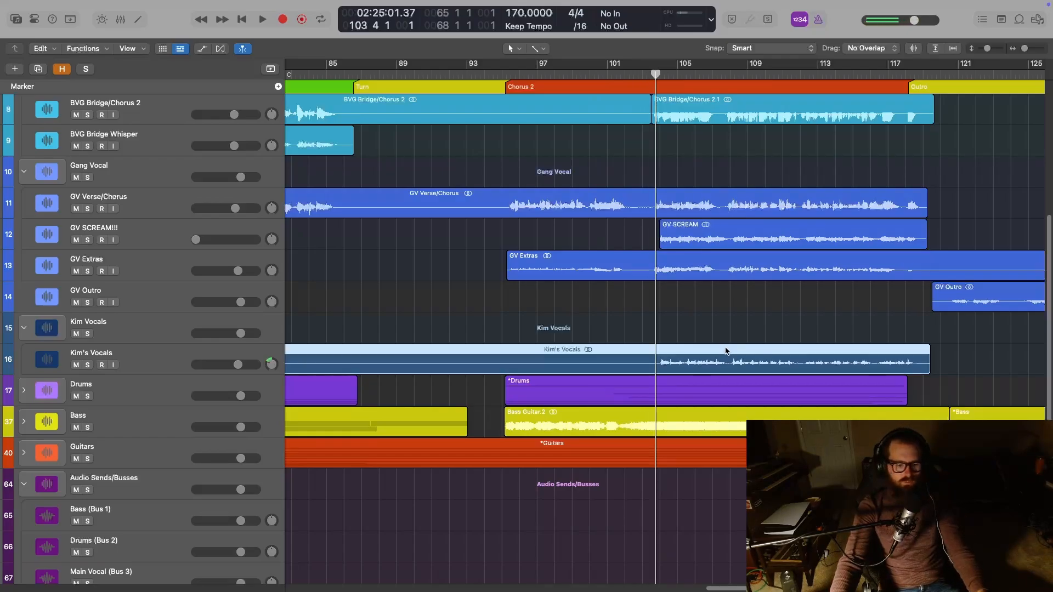
{"action": "key", "text": "super+t"}
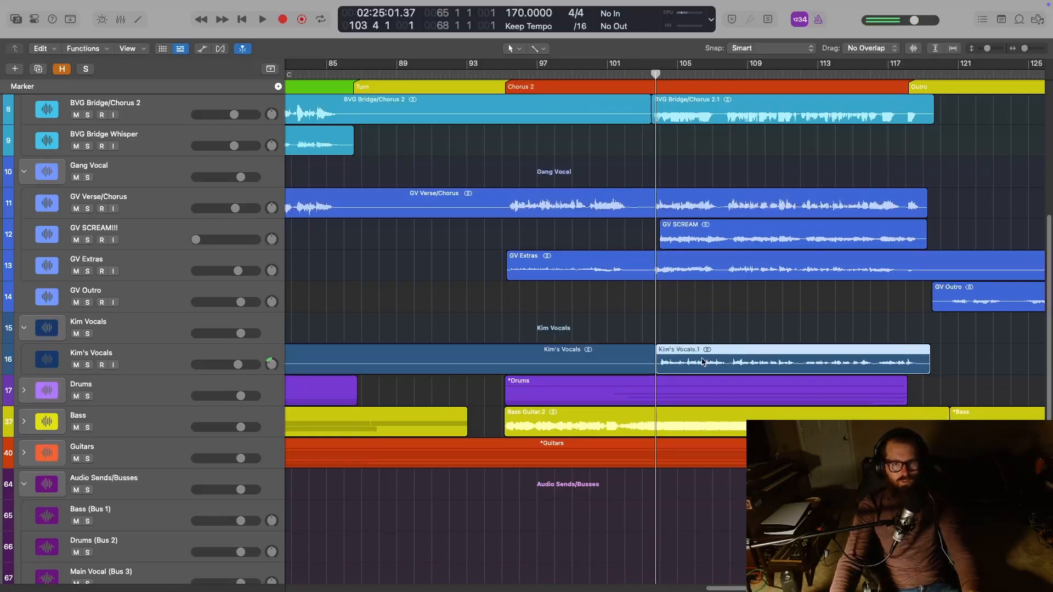
{"action": "key", "text": "i"}
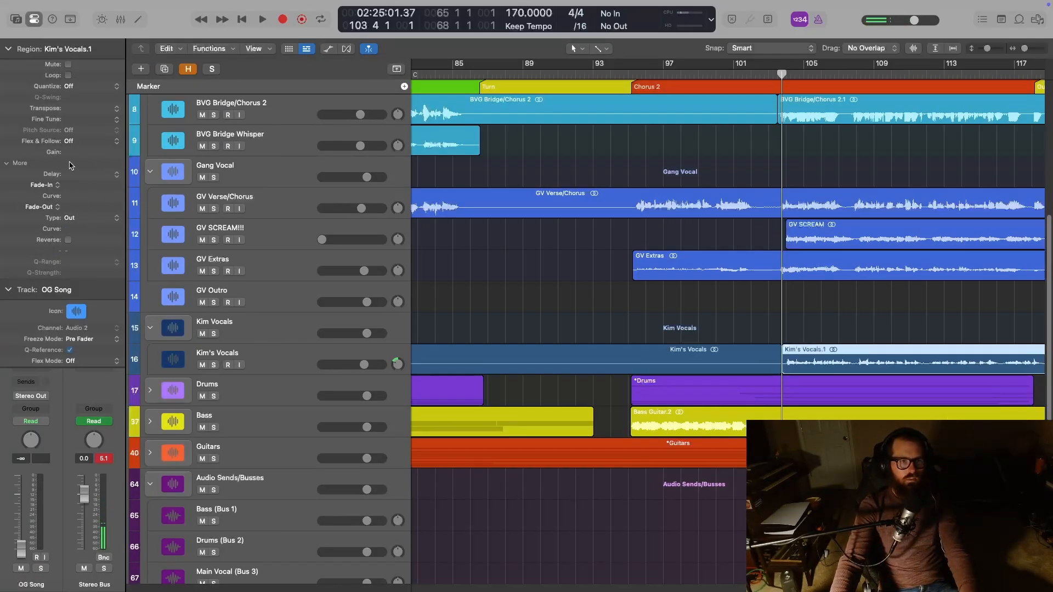
{"action": "type", "text": "3"}
{"action": "key", "text": "Return"}
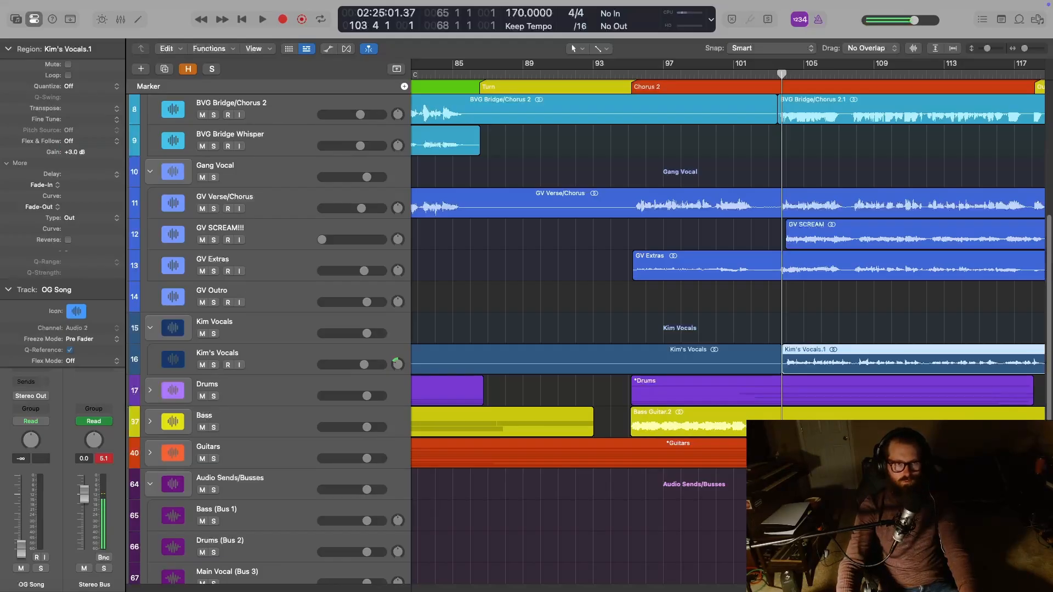
Play Chorus 2 from 102 1 1 1 to about bar 118 to check track 16's level in the mix
{"action": "left_click_drag", "start_coordinate": [779, 89], "coordinate": [753, 79]}
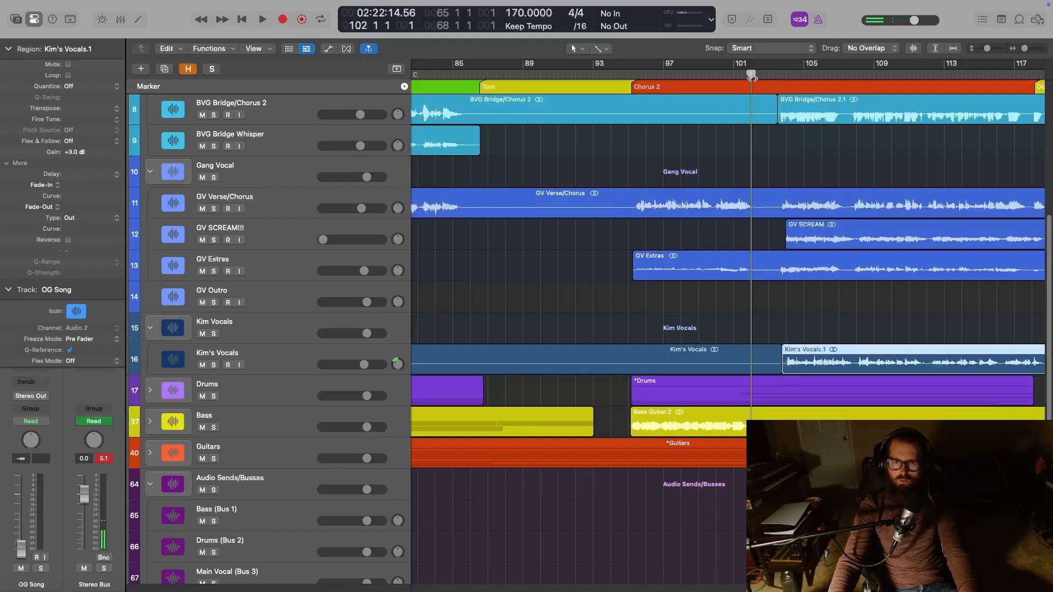
{"action": "key", "text": "space"}
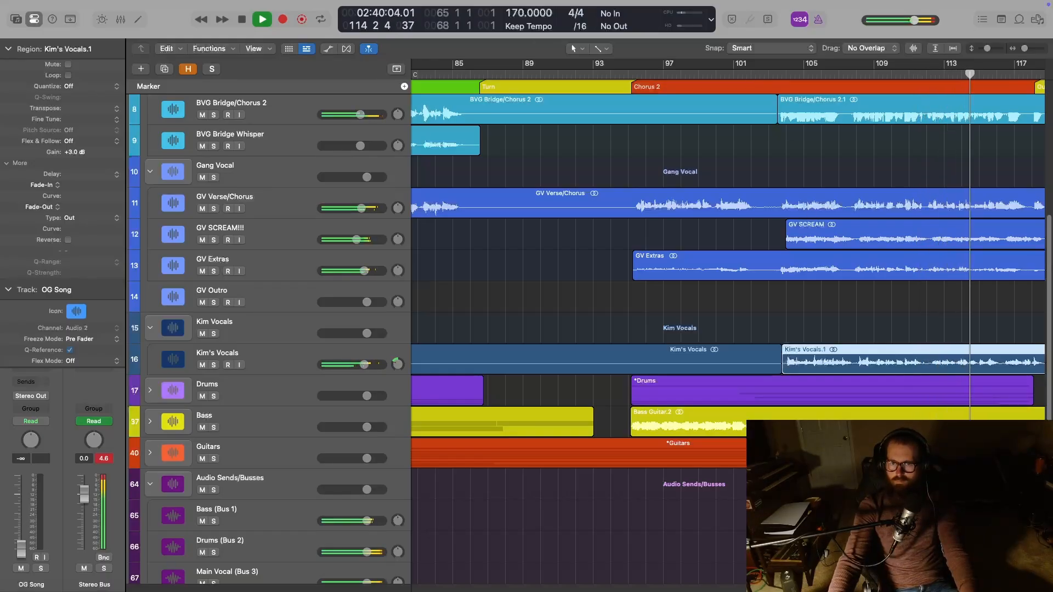
{"action": "scroll", "coordinate": [716, 296], "scroll_direction": "right", "scroll_amount": 4}
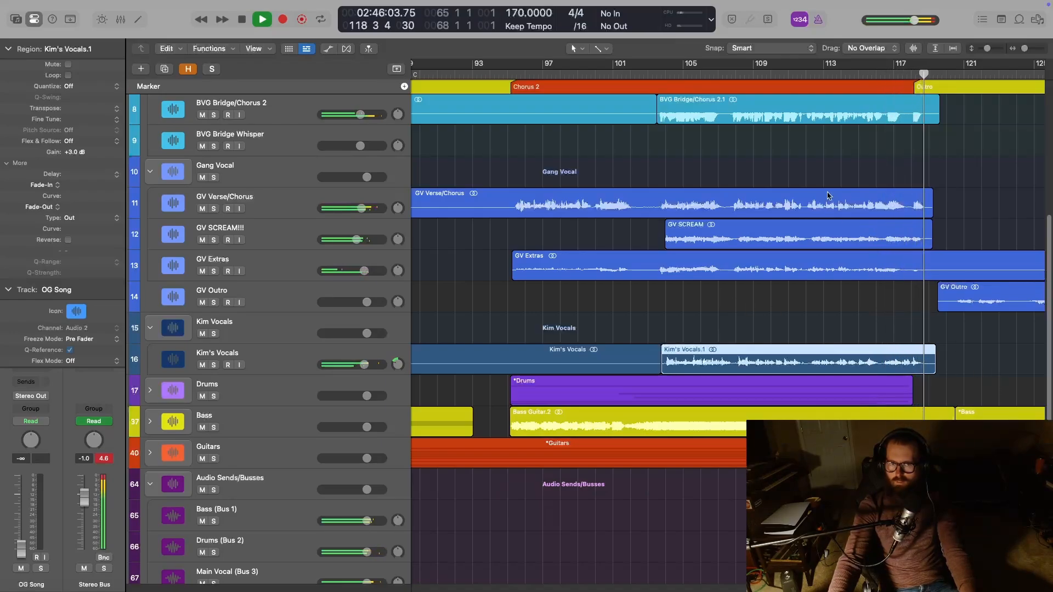
{"action": "key", "text": "space"}
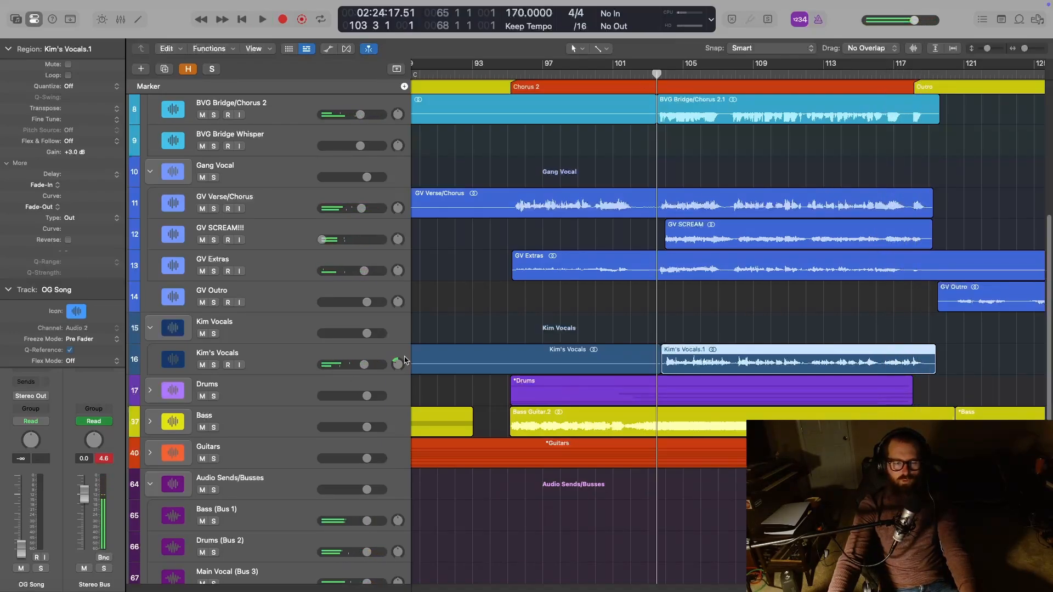
Try a more central pan on track 16 while playing Chorus 2 from about bar 99, and set its pan to -25
{"action": "key", "text": "space"}
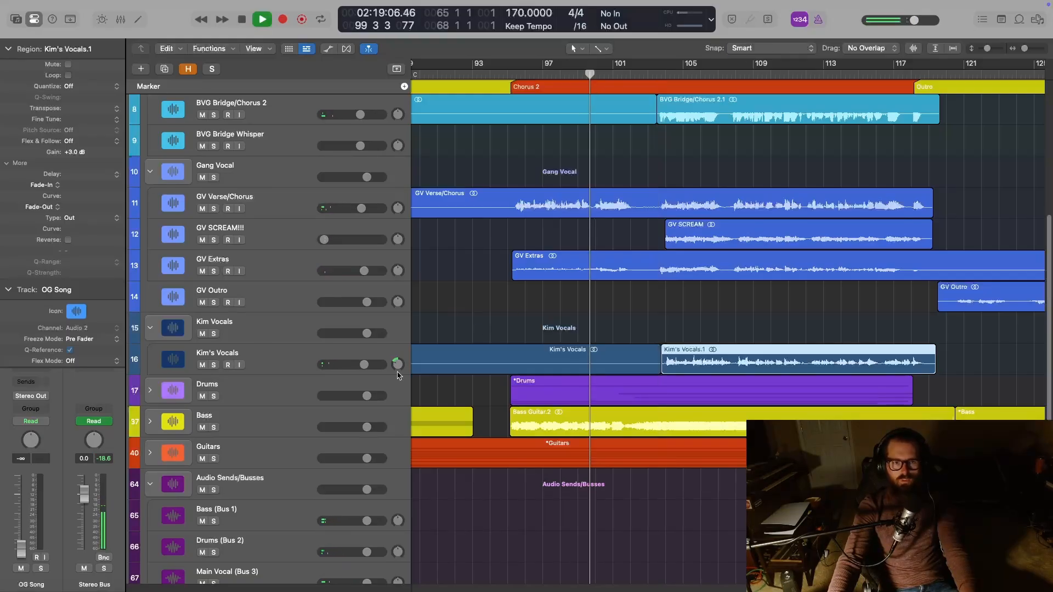
{"action": "mouse_move", "coordinate": [401, 371]}
{"action": "left_mouse_down"}
{"action": "mouse_move", "coordinate": [401, 353]}
{"action": "mouse_move", "coordinate": [400, 365]}
{"action": "left_mouse_up"}
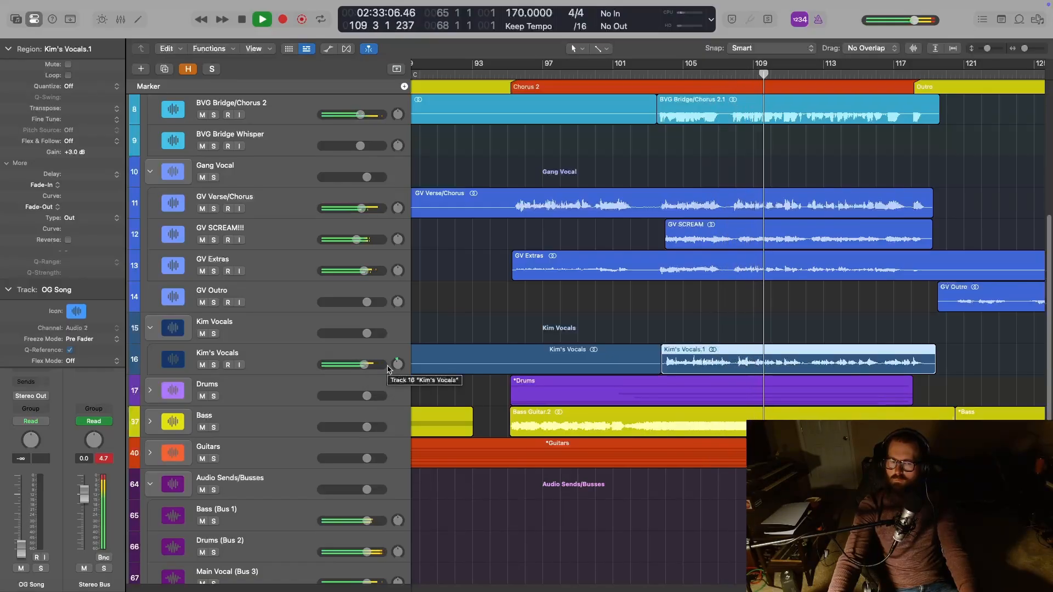
{"action": "key", "text": "space"}
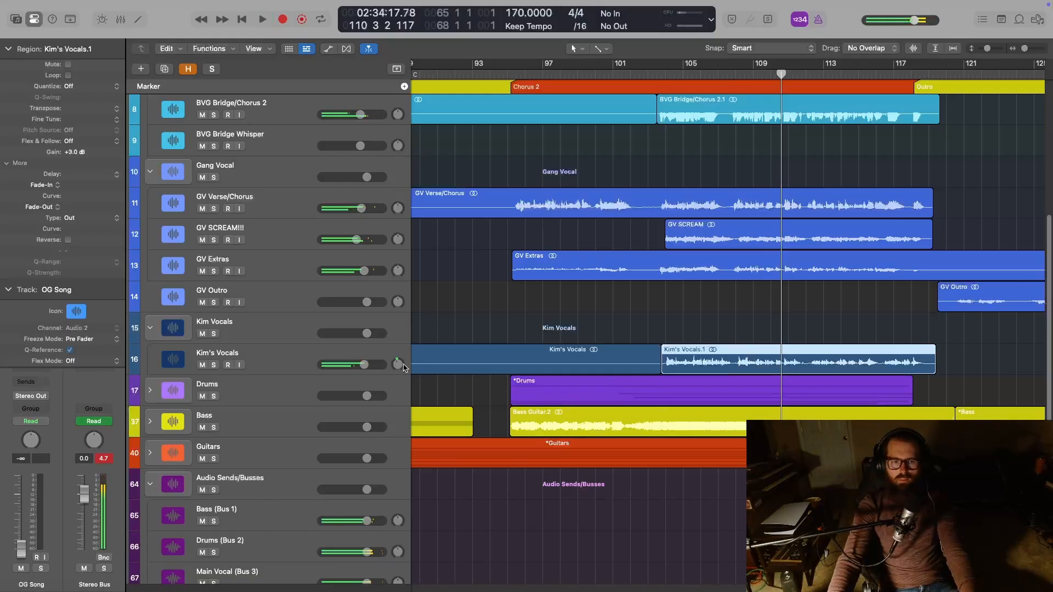
{"action": "key", "text": "BackSpace"}
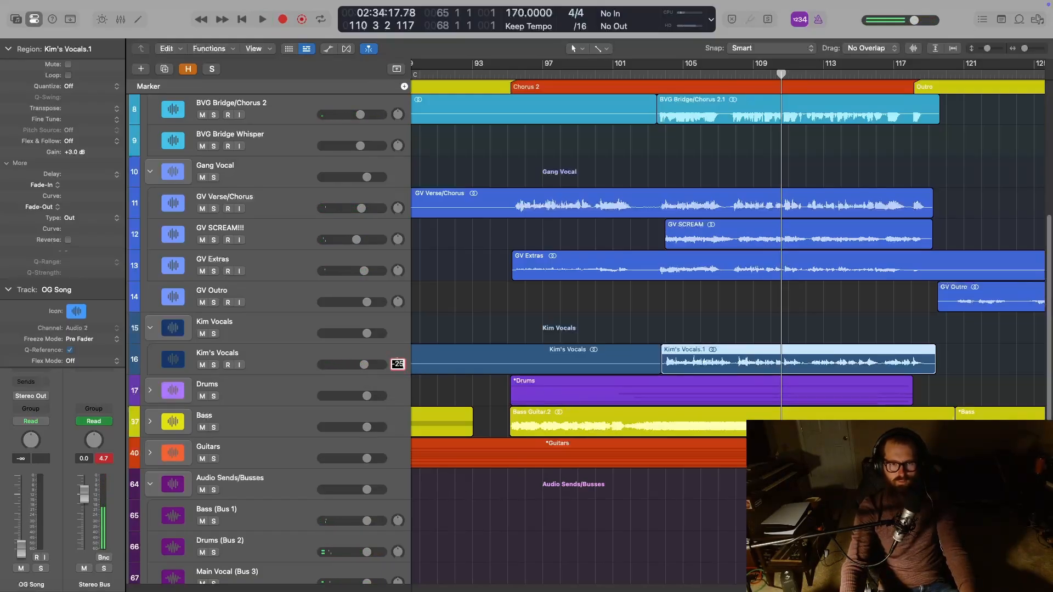
{"action": "key", "text": "Return"}
{"action": "scroll", "coordinate": [624, 266], "scroll_direction": "up", "scroll_amount": 4}
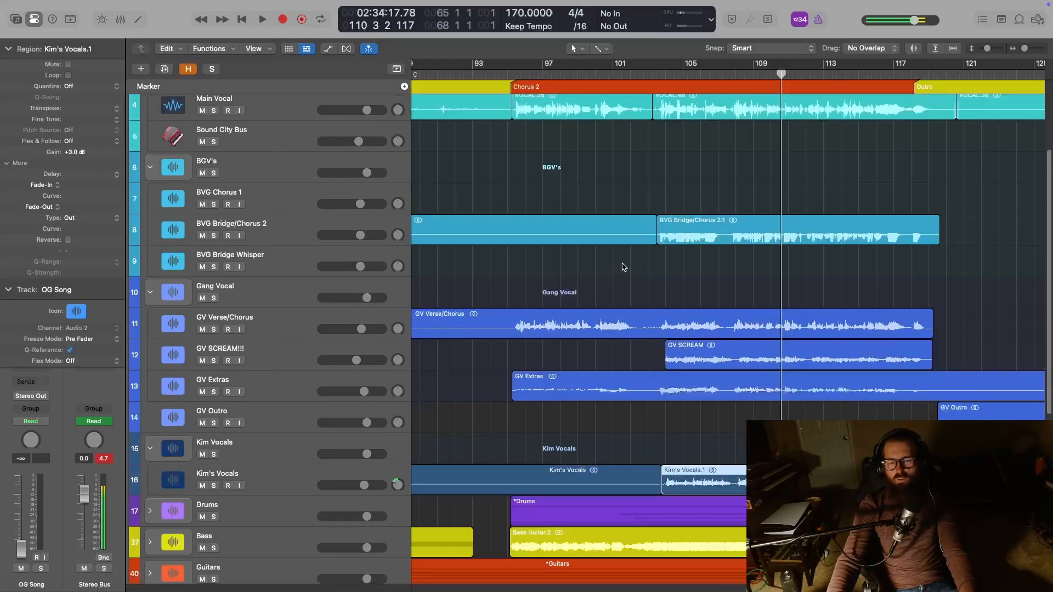
{"action": "scroll", "coordinate": [623, 266], "scroll_direction": "down", "scroll_amount": 2}
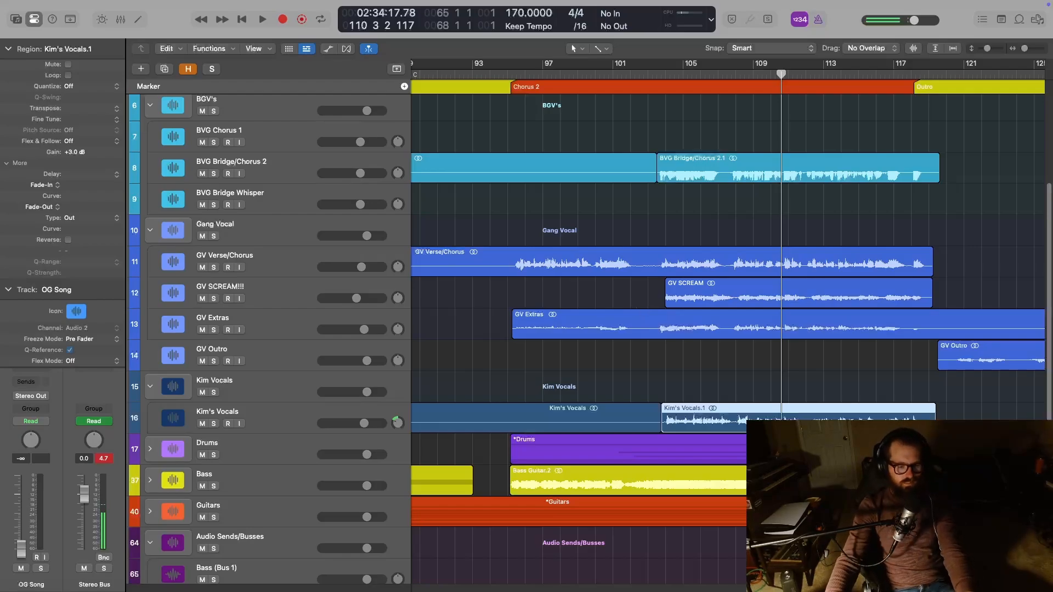
Switch track 16's automation mode to Latch and play from just before Chorus 2 into the outro, writing its pan to -10
{"action": "key", "text": "x"}
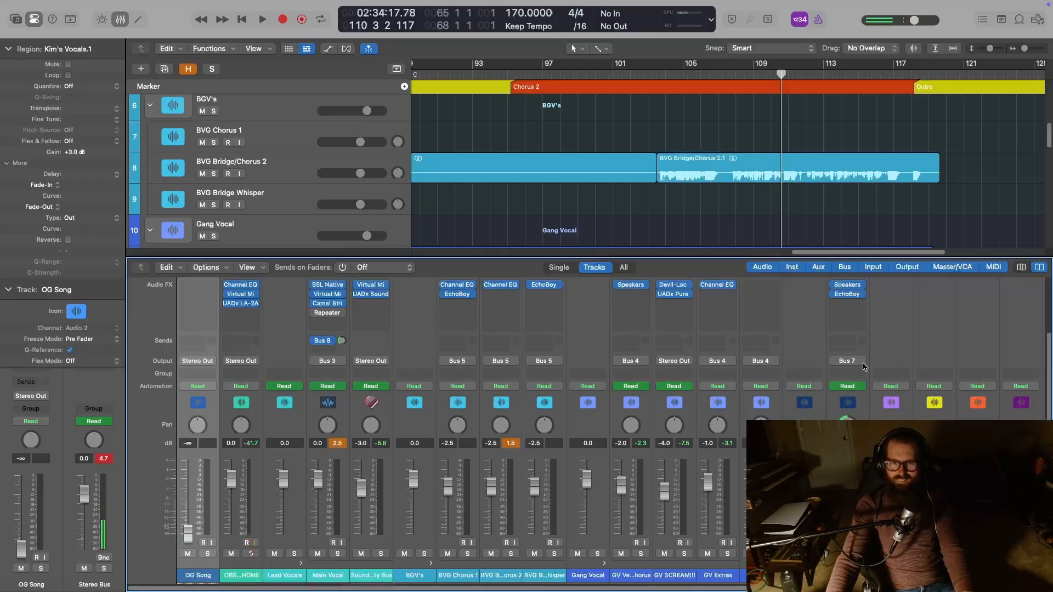
{"action": "left_click", "coordinate": [860, 389]}
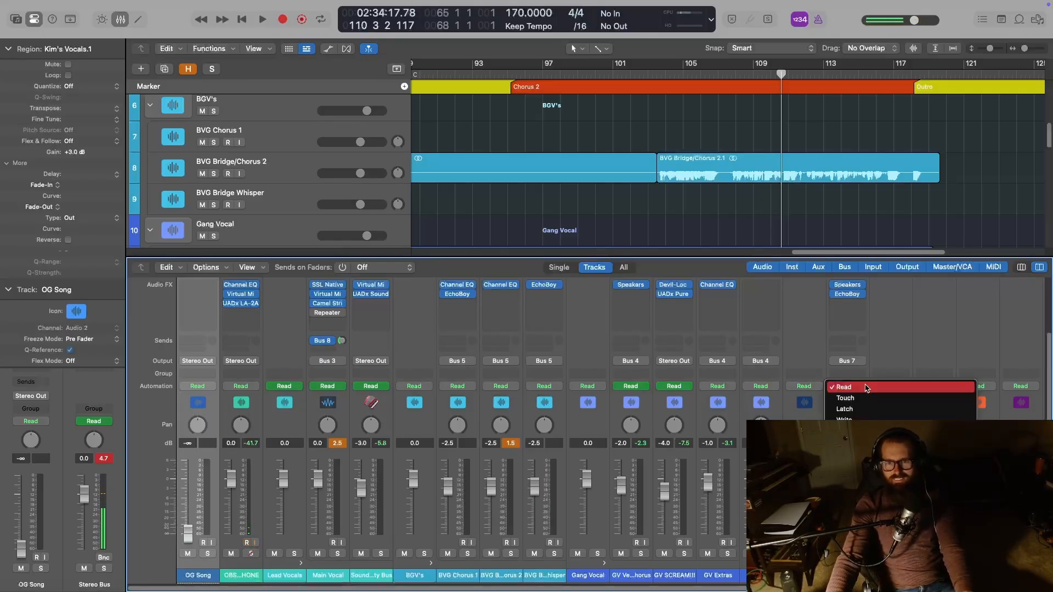
{"action": "left_click", "coordinate": [865, 411]}
{"action": "key", "text": "x"}
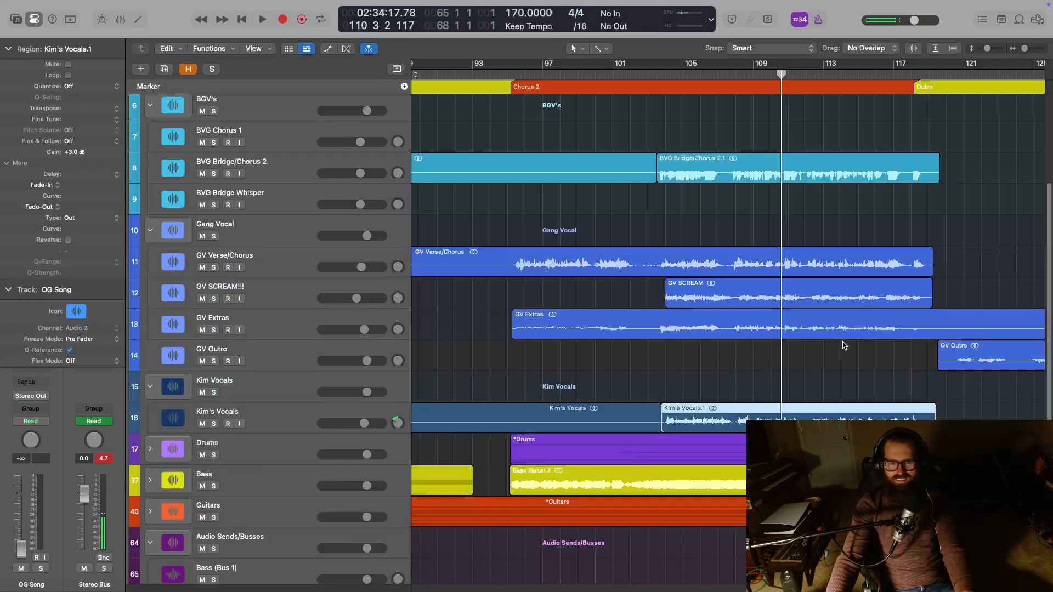
{"action": "left_click", "coordinate": [504, 73]}
{"action": "key", "text": "x"}
{"action": "key", "text": "space"}
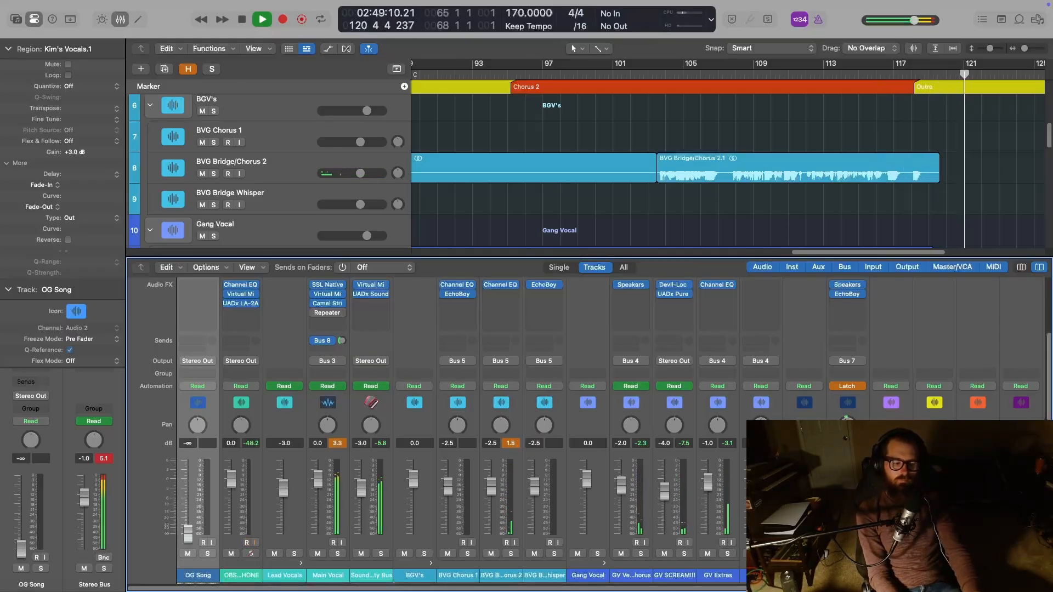
Set track 16's automation mode back to Read and stop playback in the outro at about bar 130
{"action": "key", "text": "x"}
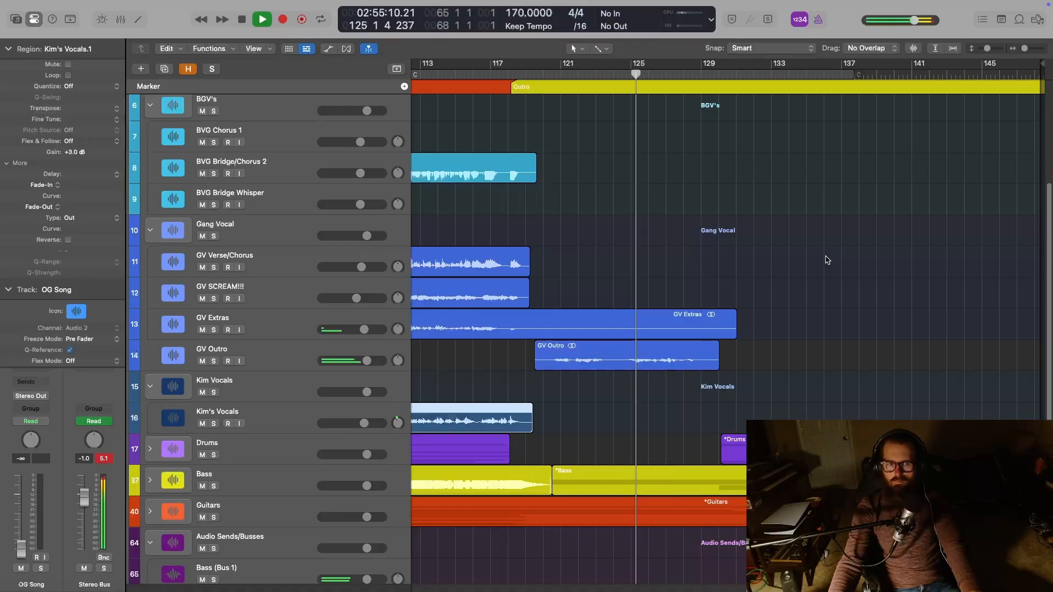
{"action": "key", "text": "x"}
{"action": "left_click", "coordinate": [847, 386]}
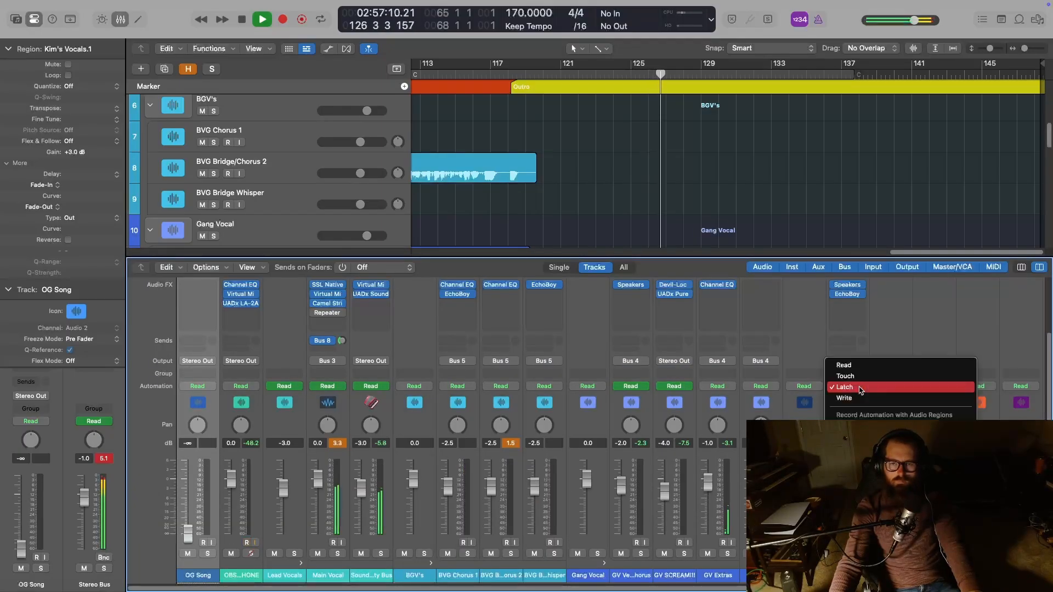
{"action": "left_click", "coordinate": [848, 364]}
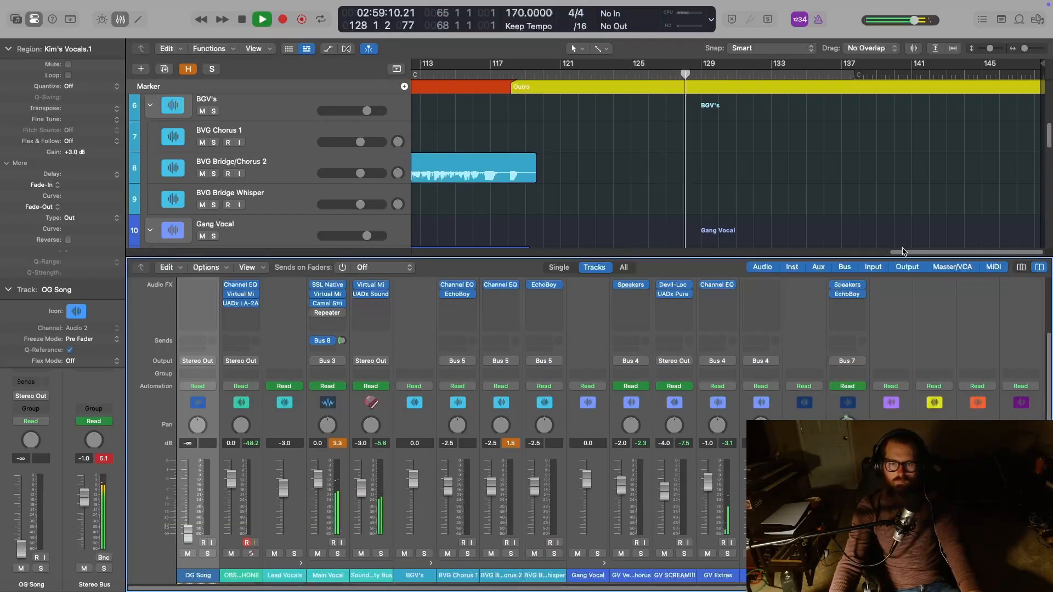
{"action": "key", "text": "x"}
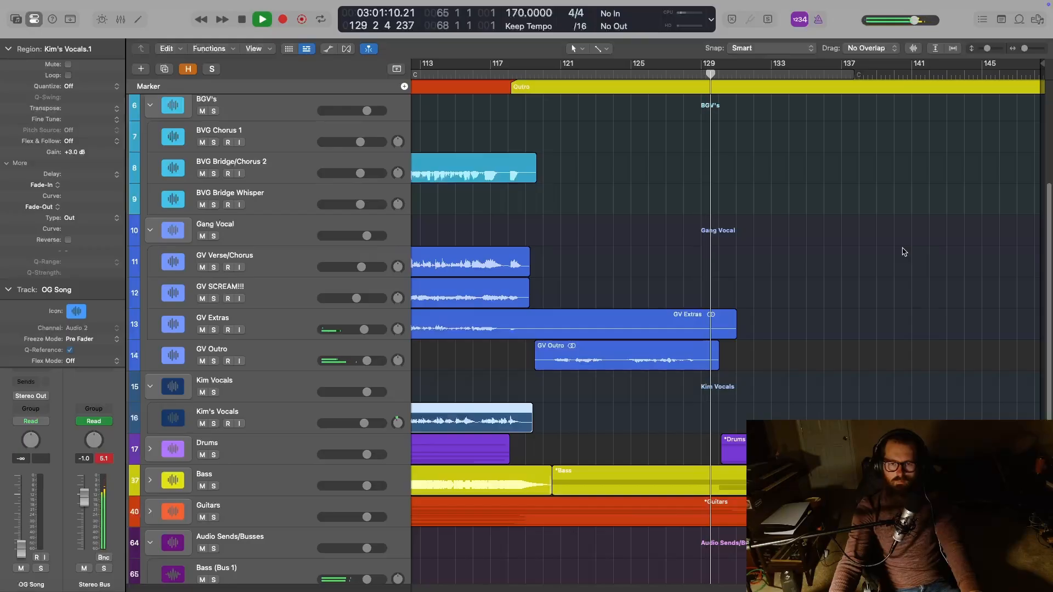
{"action": "key", "text": "space"}
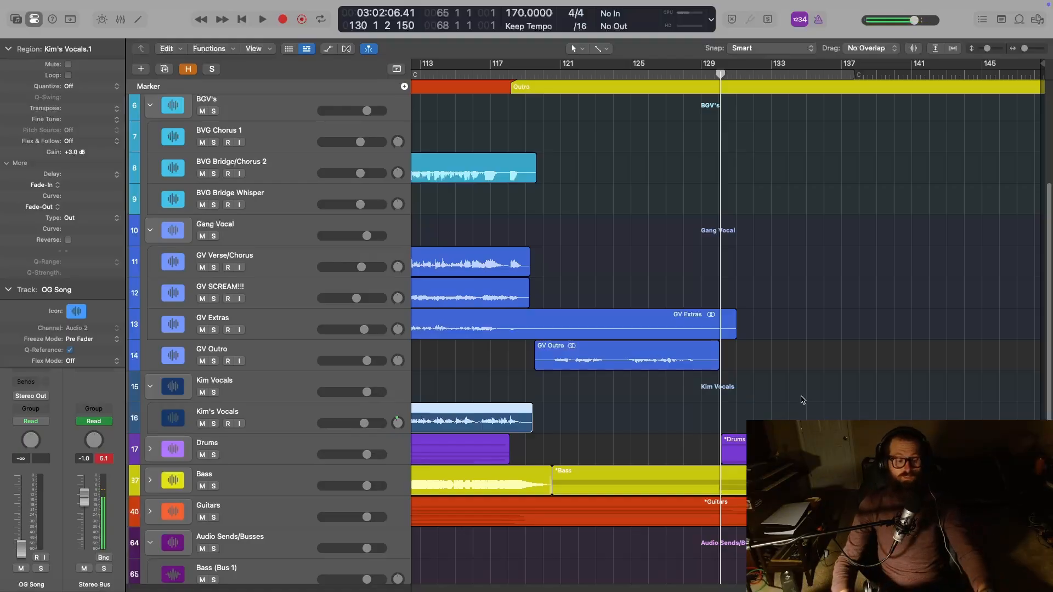
{"action": "key", "text": "x"}
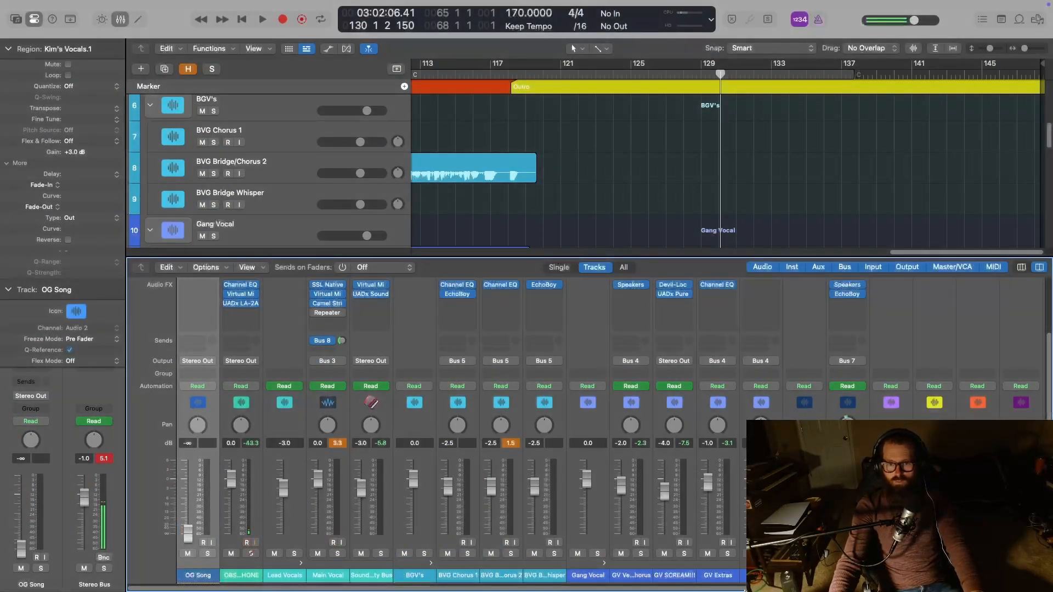
{"action": "scroll", "coordinate": [439, 438], "scroll_direction": "right", "scroll_amount": 10}
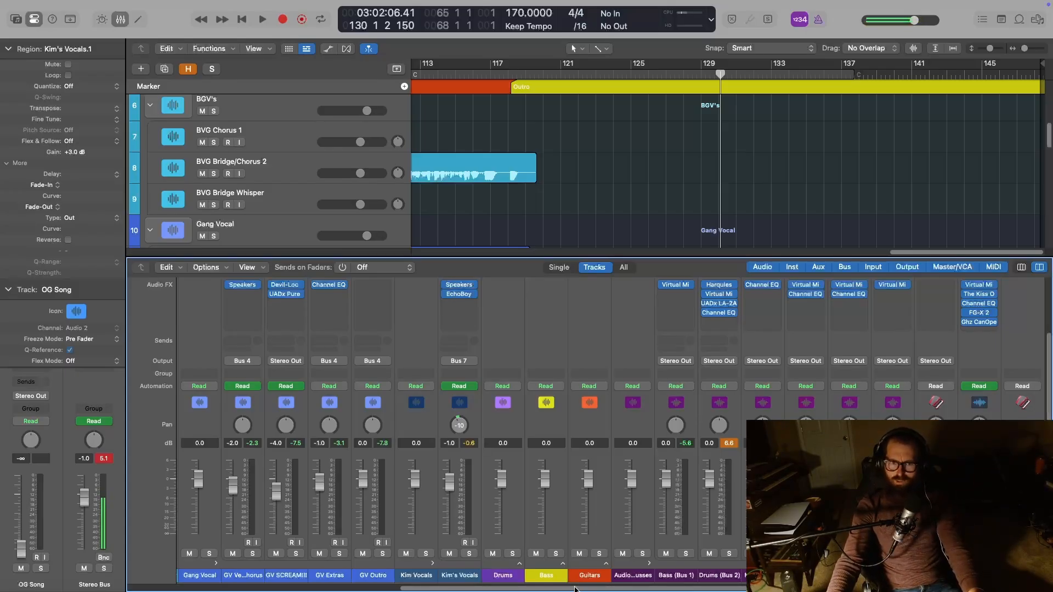
{"action": "key", "text": "x"}
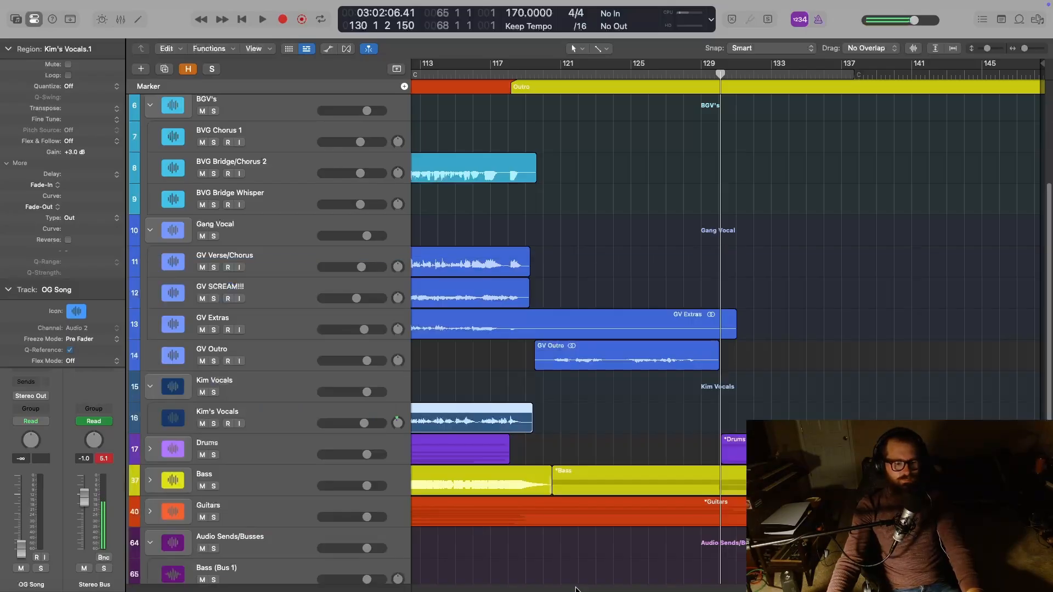
Hide the inspector and play the whole song from the beginning at 1 1 1 1 to review the mix
{"action": "key", "text": "i"}
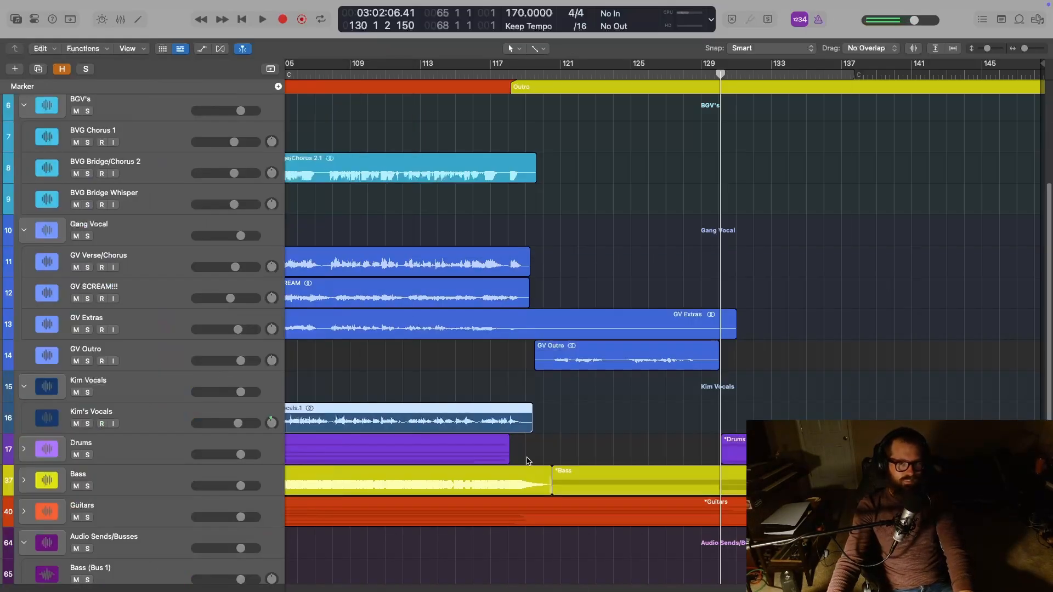
{"action": "left_click", "coordinate": [240, 19]}
{"action": "scroll", "coordinate": [319, 58], "scroll_direction": "up", "scroll_amount": 5}
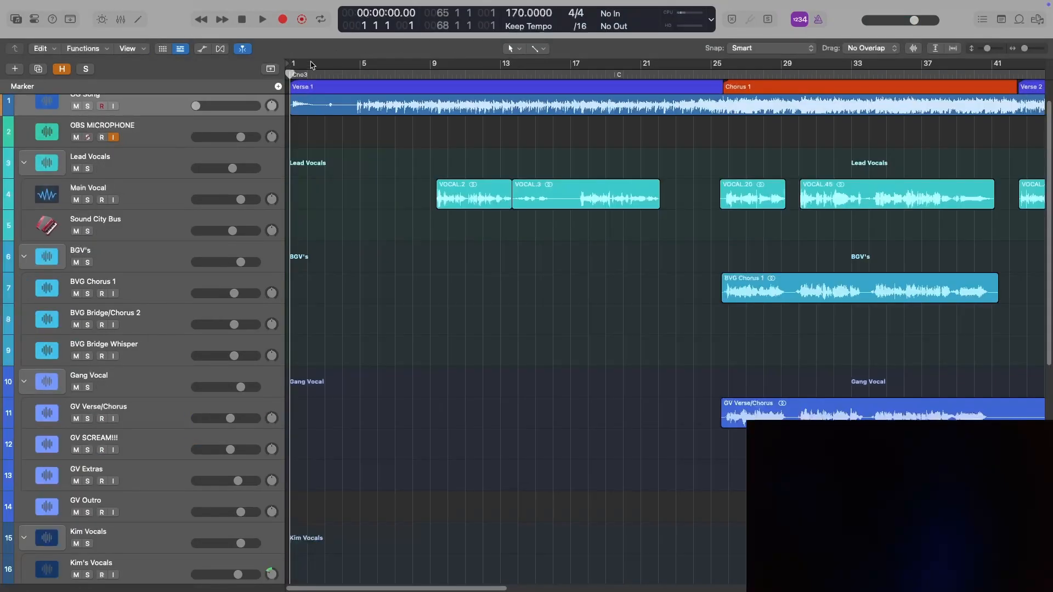
{"action": "key", "text": "space"}
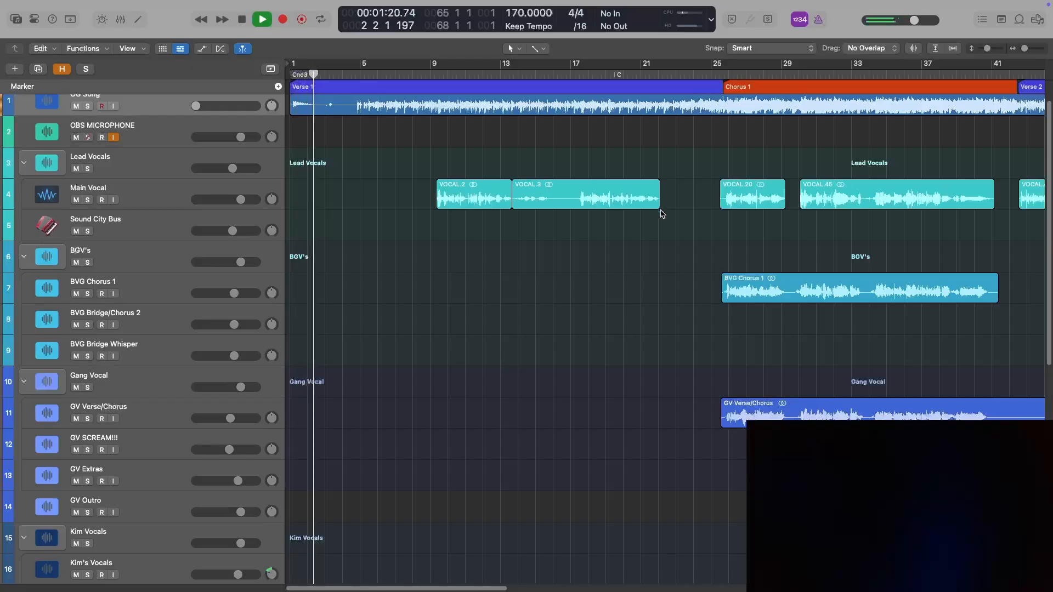